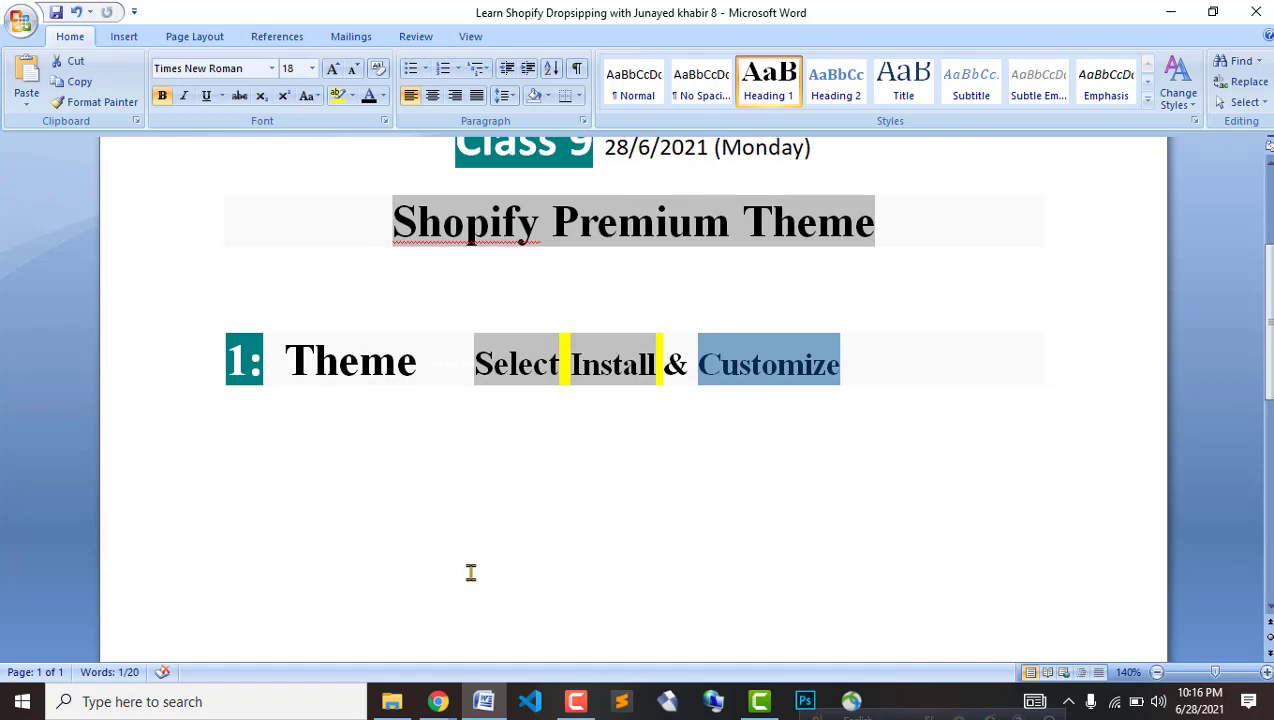
Switch to Chrome, move the Google Meet tab ahead of the Demo store tab and display the store's Themes page.
scroll(471, 572, up, 2)
click(438, 701)
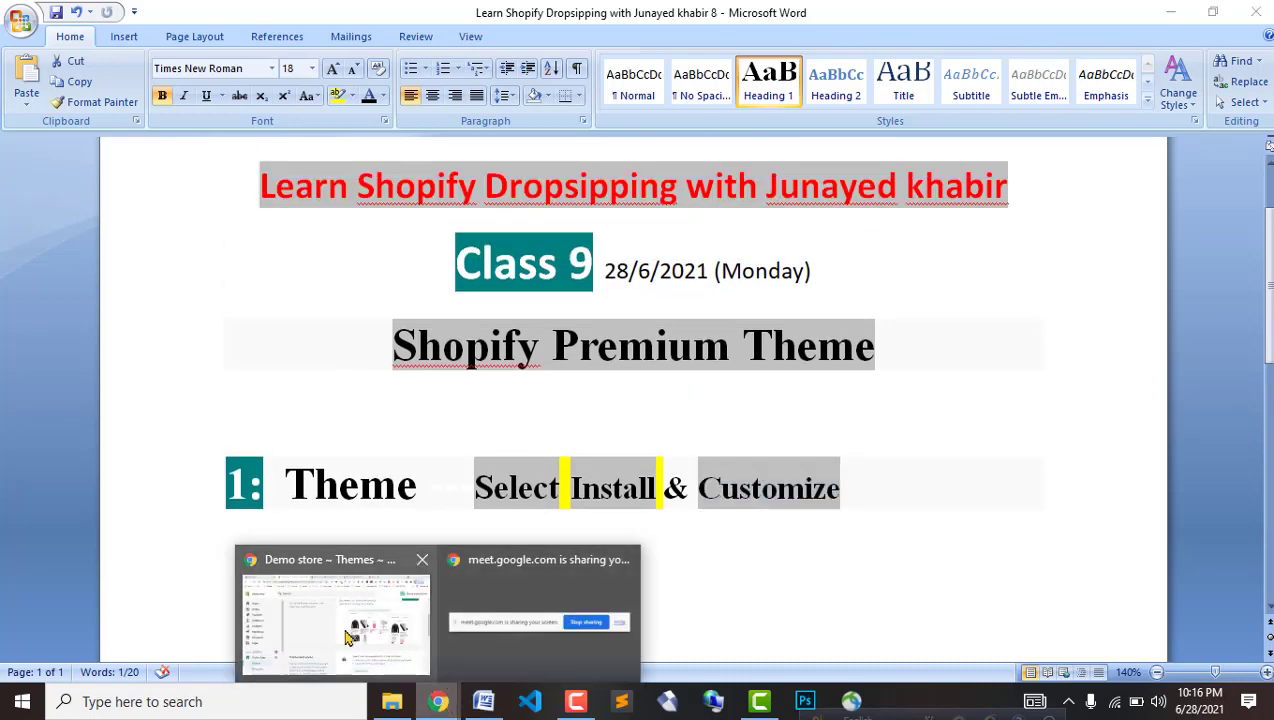
click(347, 637)
scroll(598, 358, up, 4)
click(512, 12)
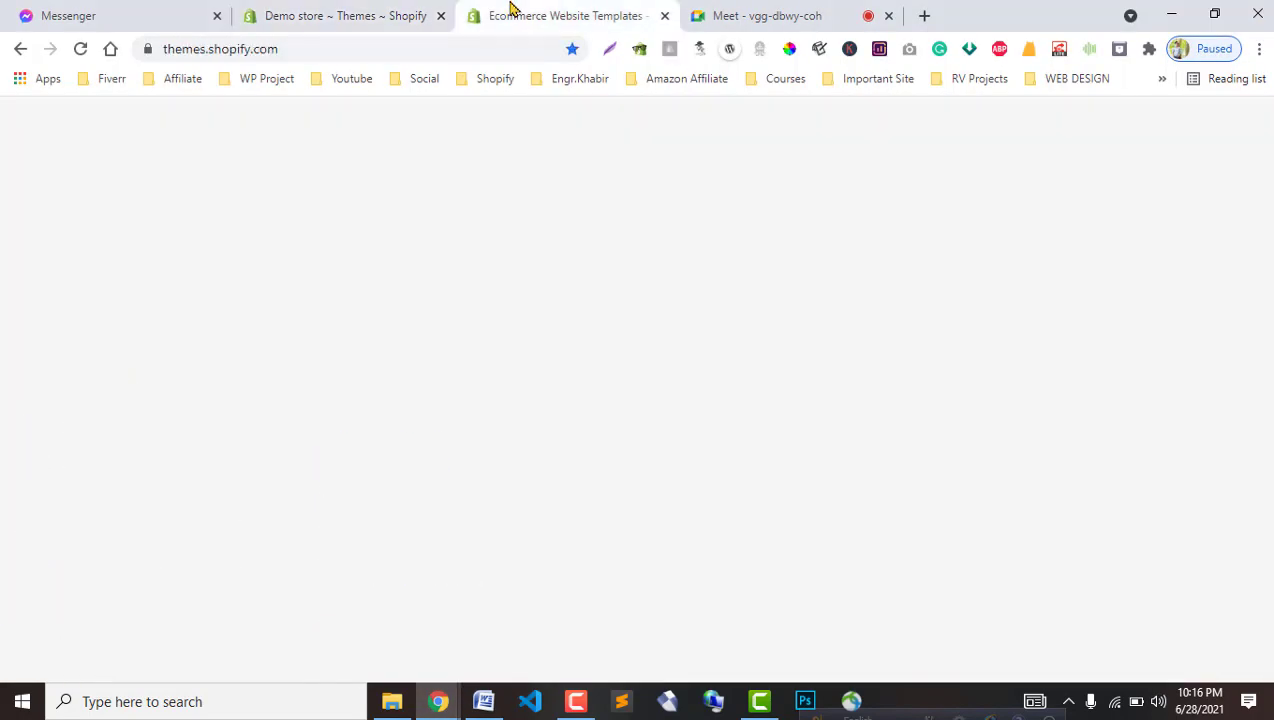
click(323, 10)
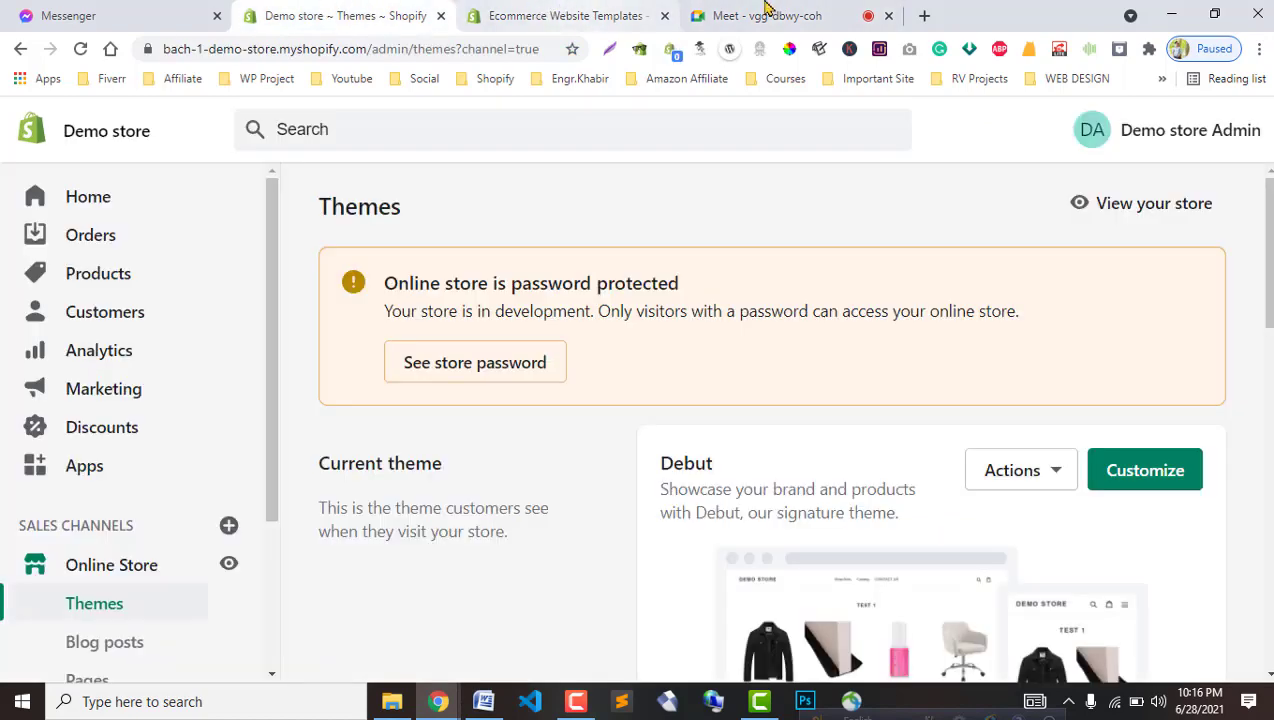
drag(768, 14, 322, 12)
click(546, 12)
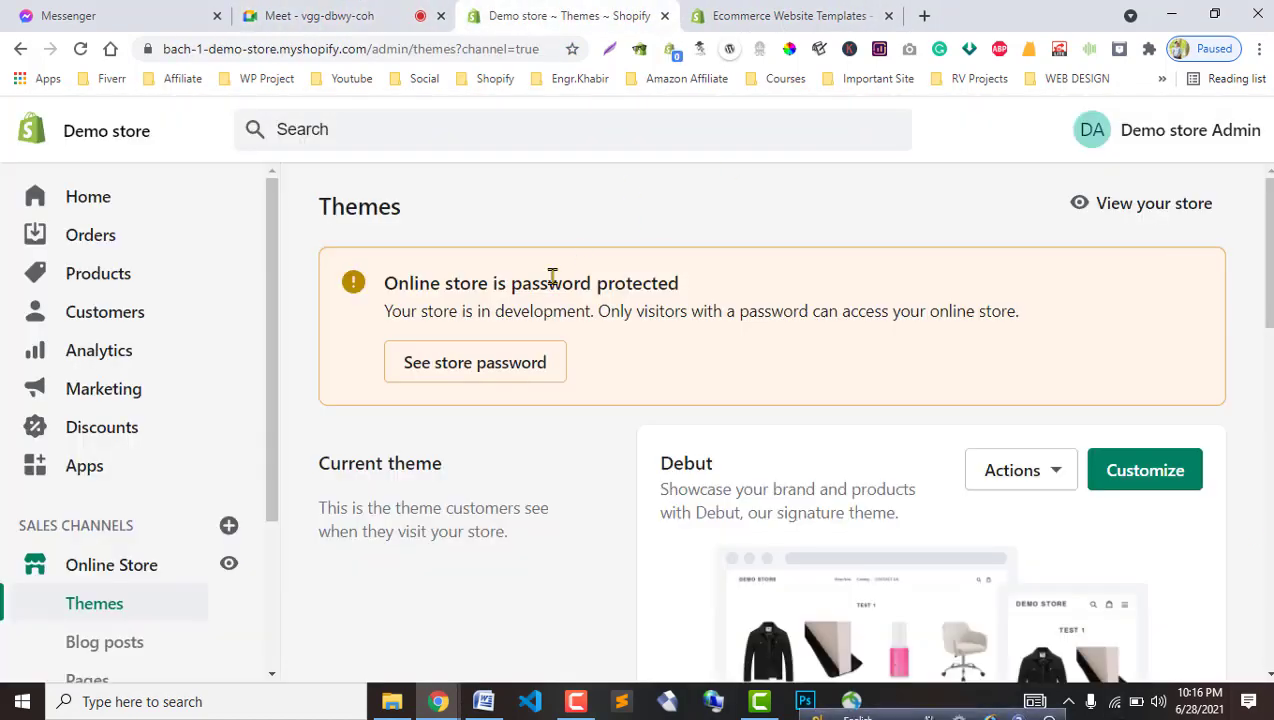
Look through the Themes page from the current theme down to the theme library and the Free themes section.
scroll(532, 478, down, 2)
scroll(432, 430, down, 5)
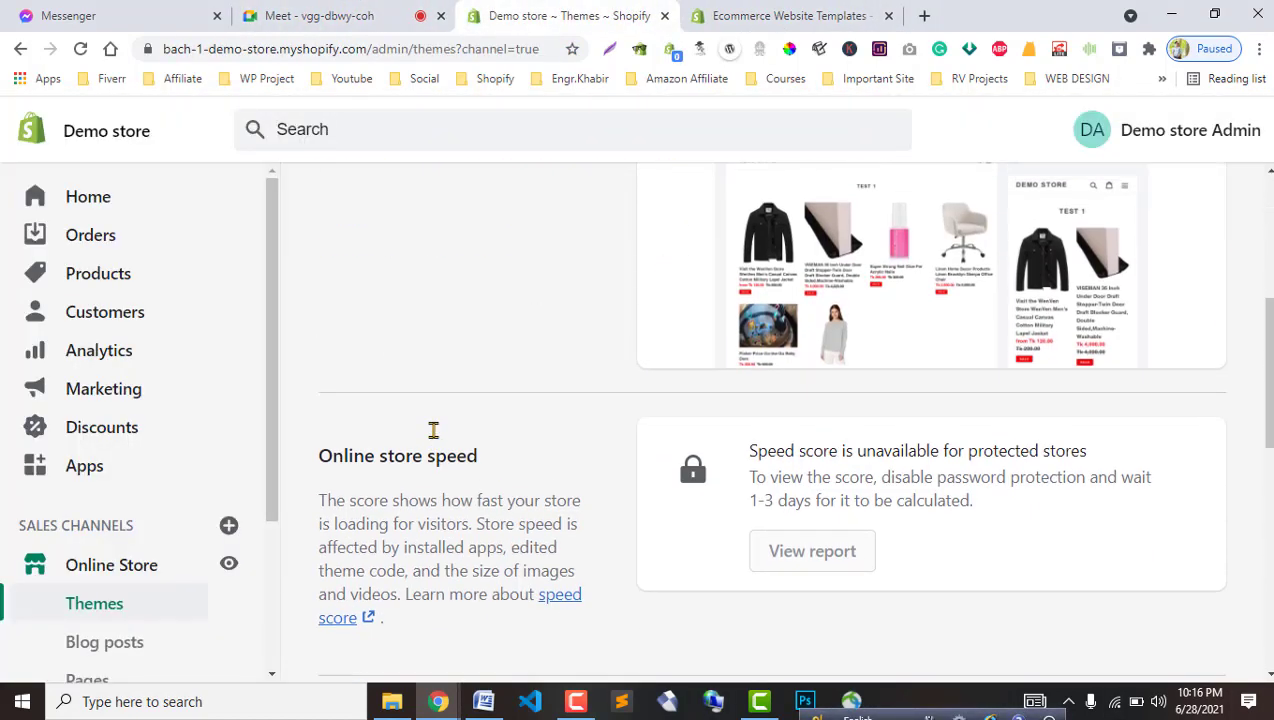
scroll(432, 430, up, 3)
scroll(916, 507, down, 8)
scroll(868, 503, down, 5)
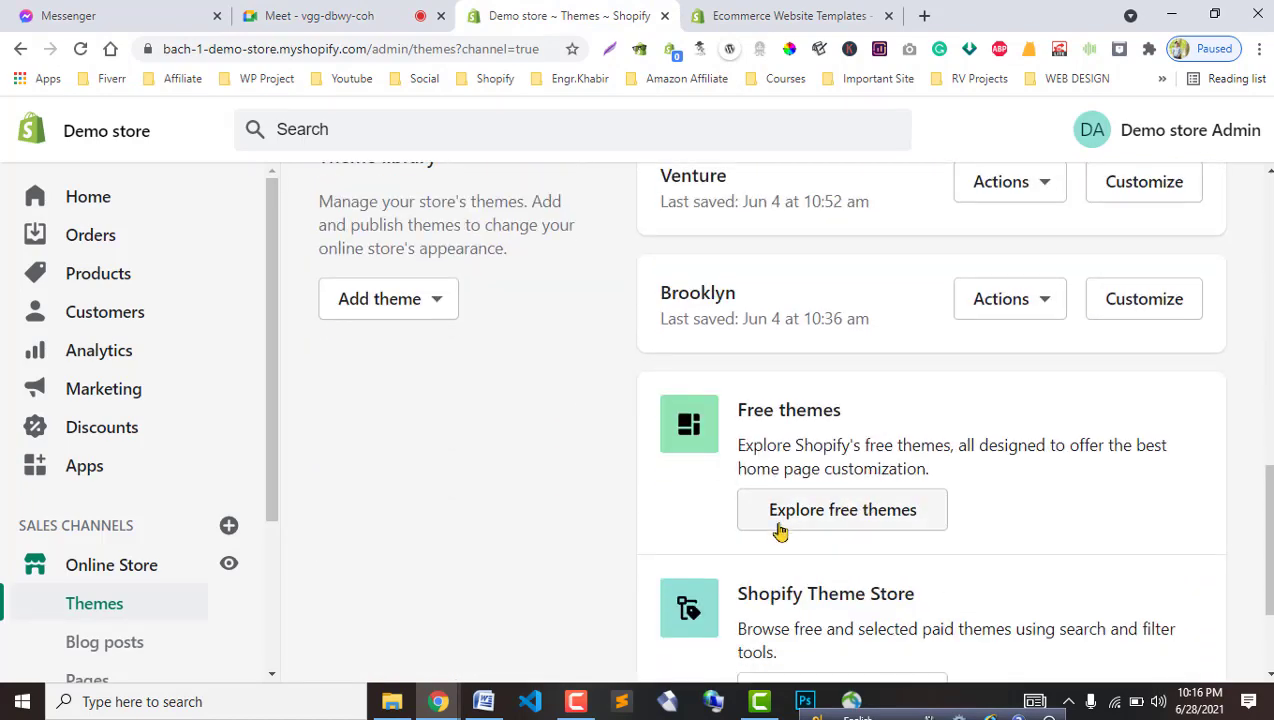
Visit the Shopify Theme Store from the Themes page, keeping only one theme store tab open and in view.
click(840, 16)
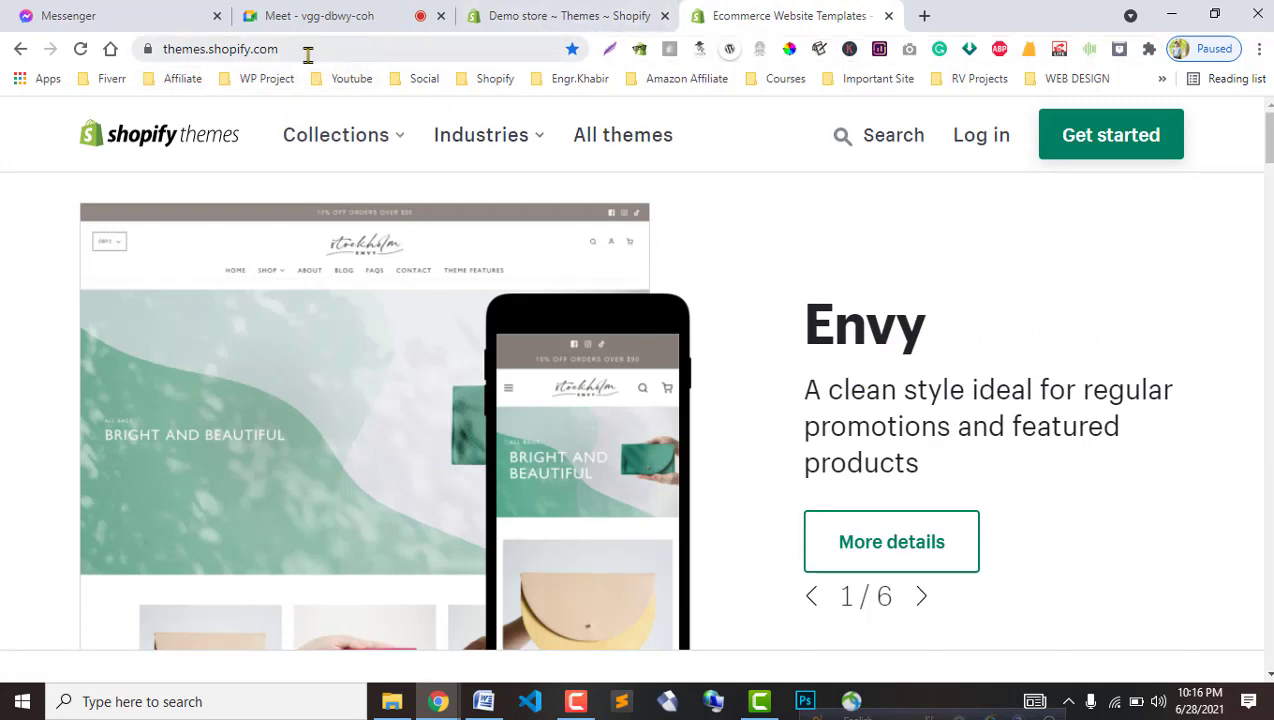
click(923, 15)
key(ctrl+w)
click(512, 15)
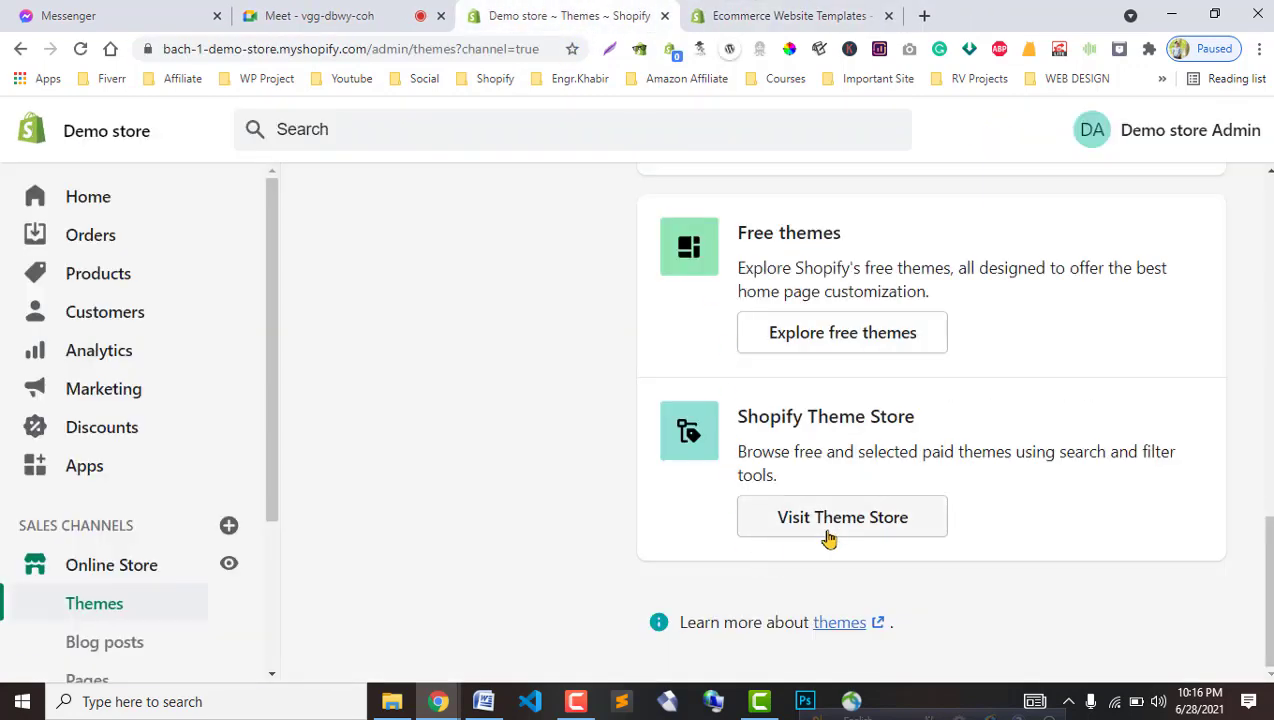
middle_click(884, 533)
click(813, 12)
click(714, 10)
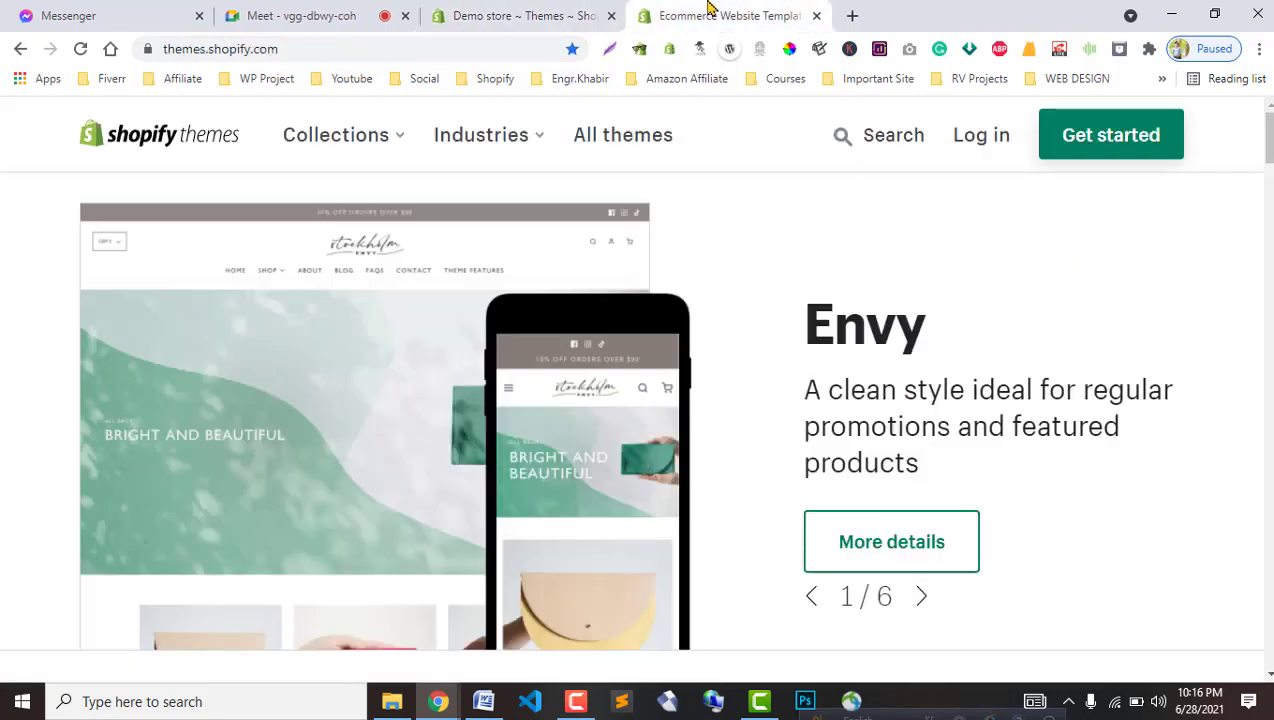
Admit the waiting participant to the Google Meet call and return to the Shopify Theme Store.
click(300, 15)
click(838, 212)
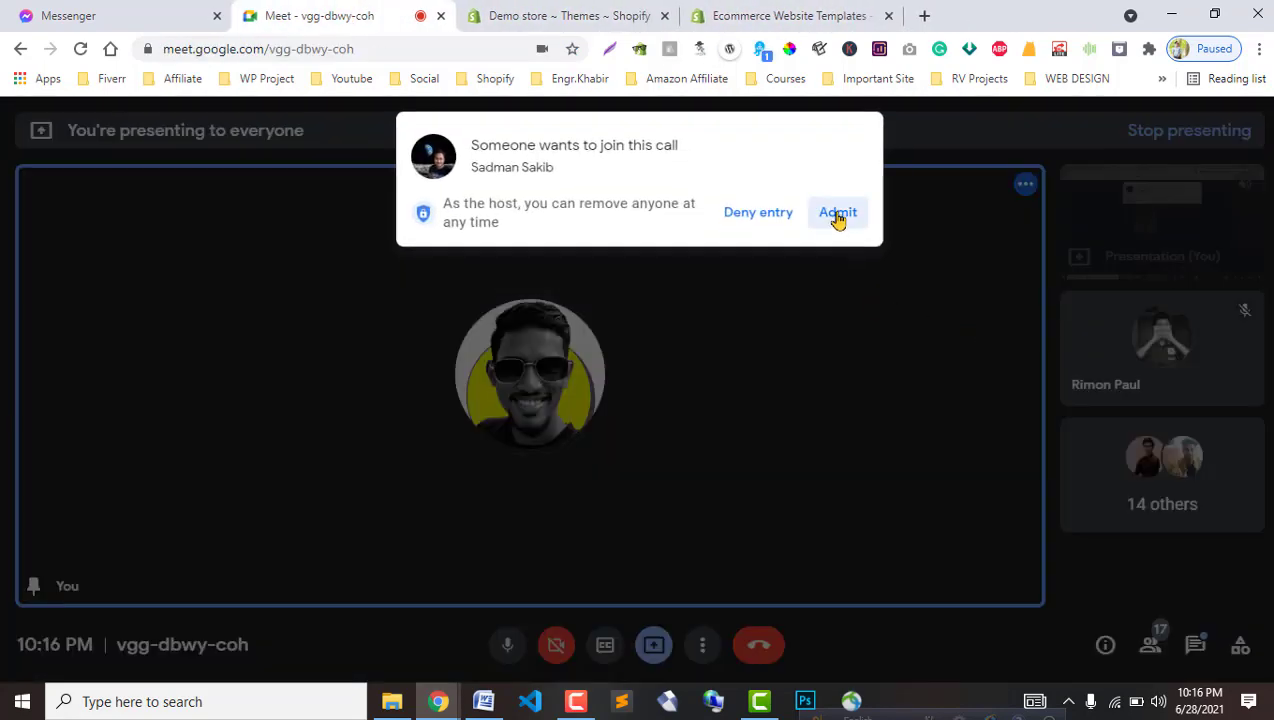
click(540, 12)
click(712, 8)
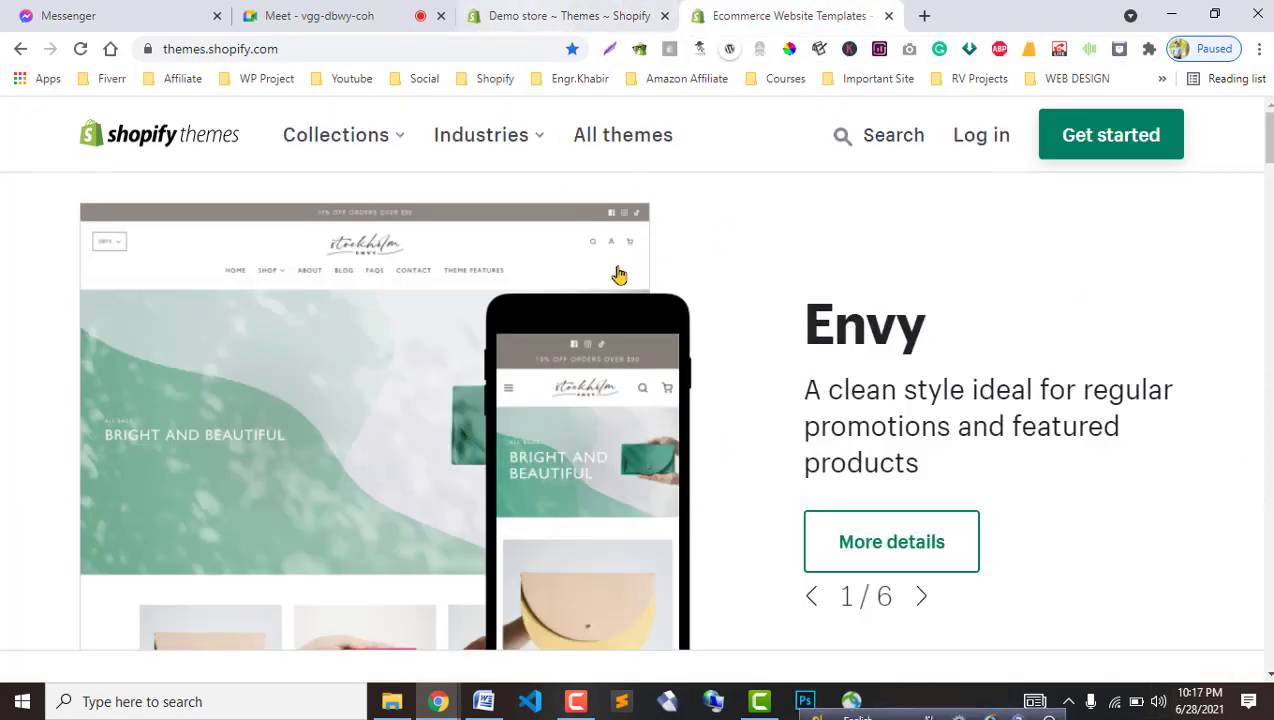
Open the list of all themes and bring the Price and Number of products filters into view.
click(643, 150)
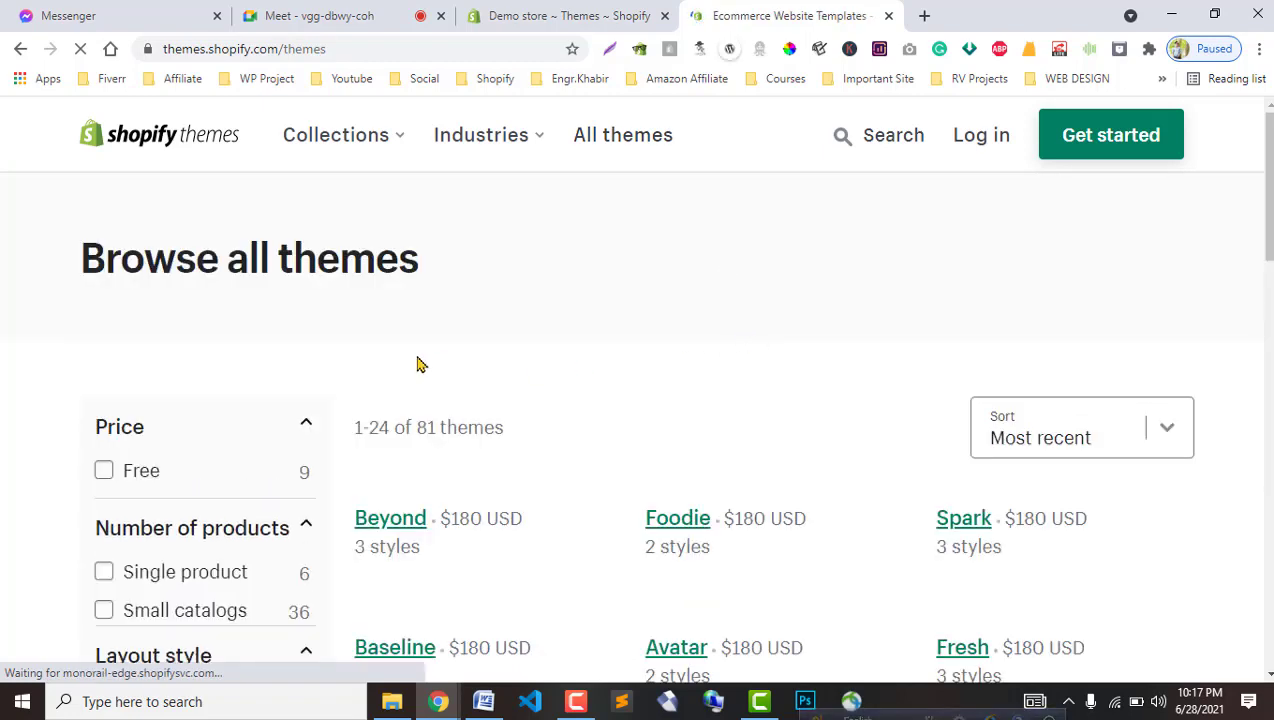
scroll(395, 400, down, 3)
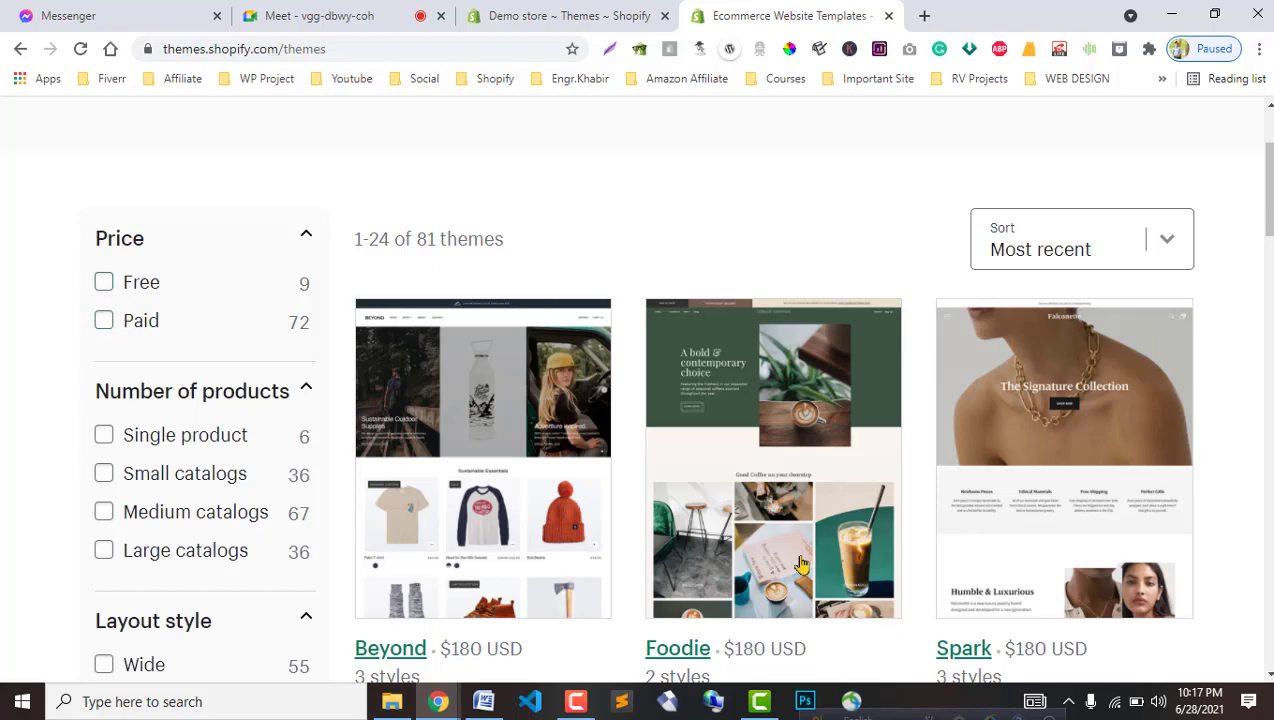
scroll(293, 506, down, 2)
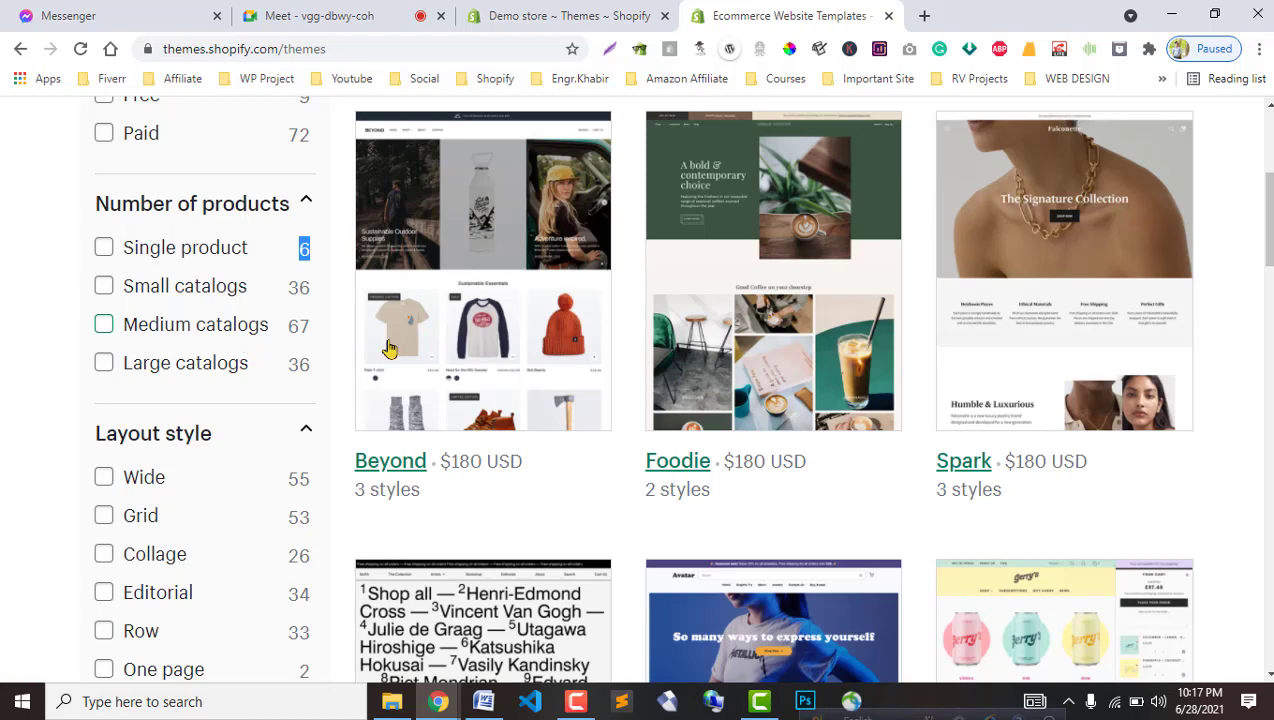
Try filtering the theme list by Small catalogs, and clear that filter again.
scroll(660, 397, down, 2)
scroll(660, 397, up, 1)
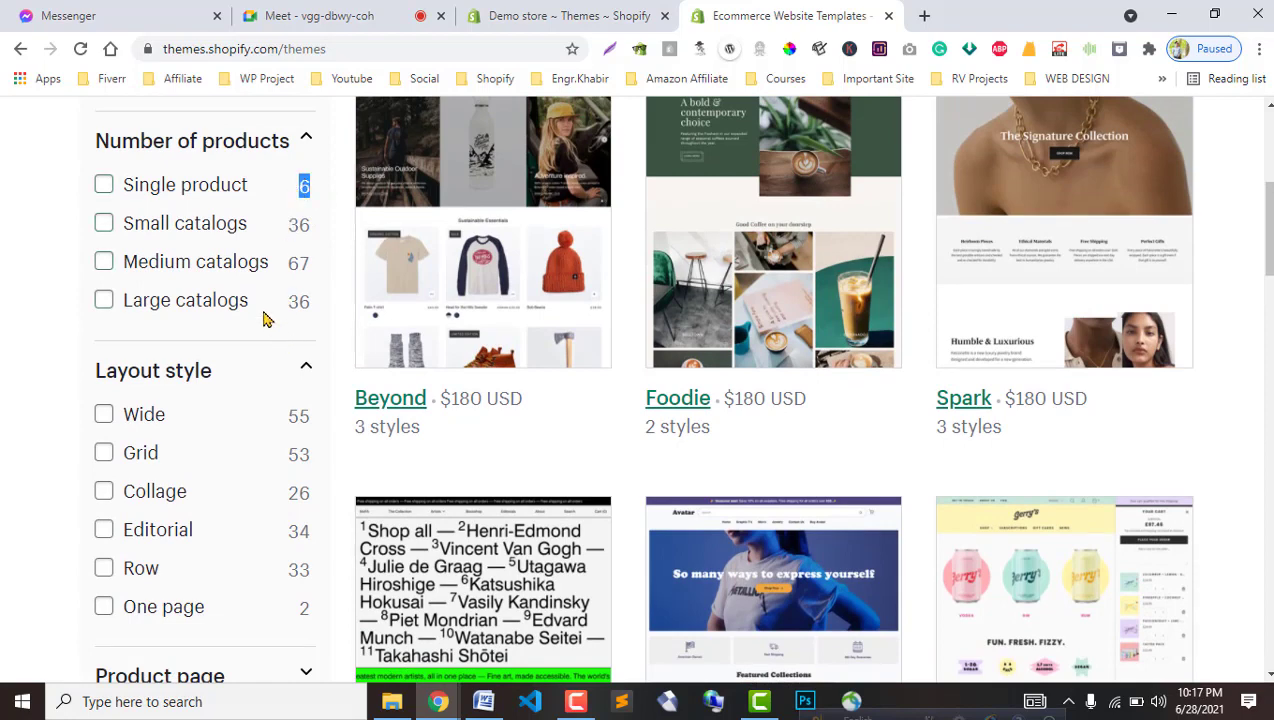
click(133, 228)
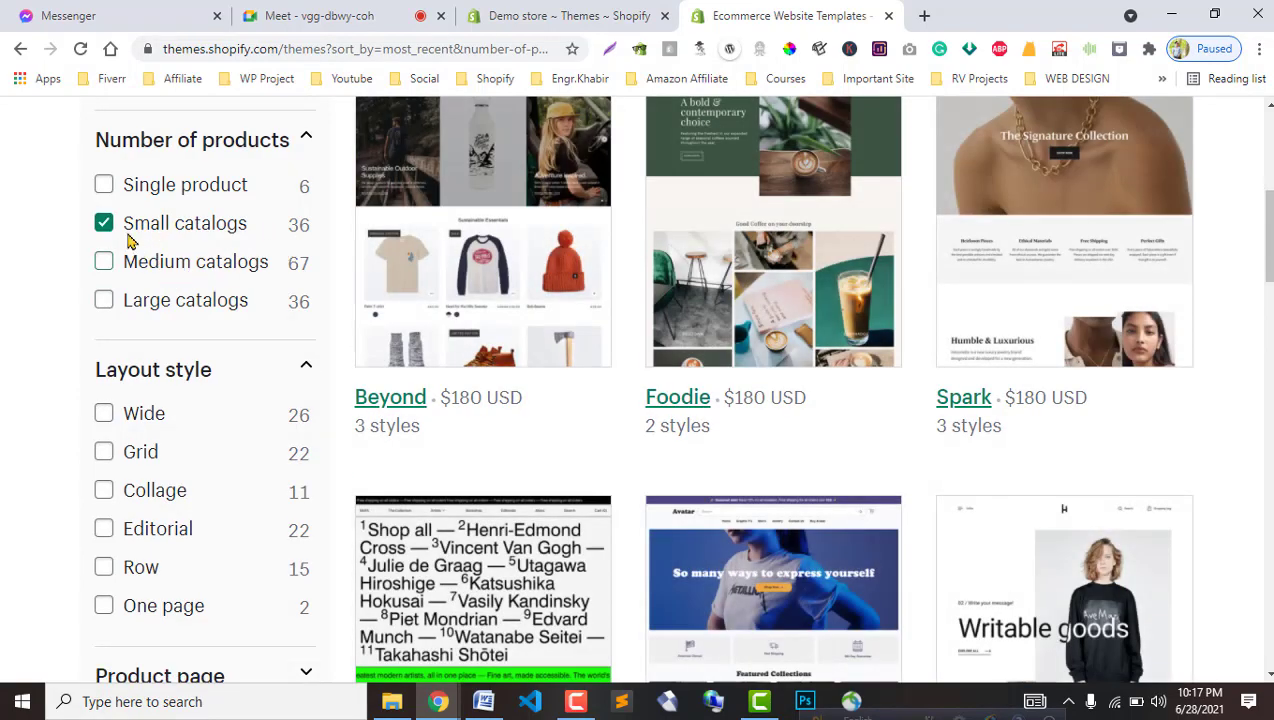
click(107, 224)
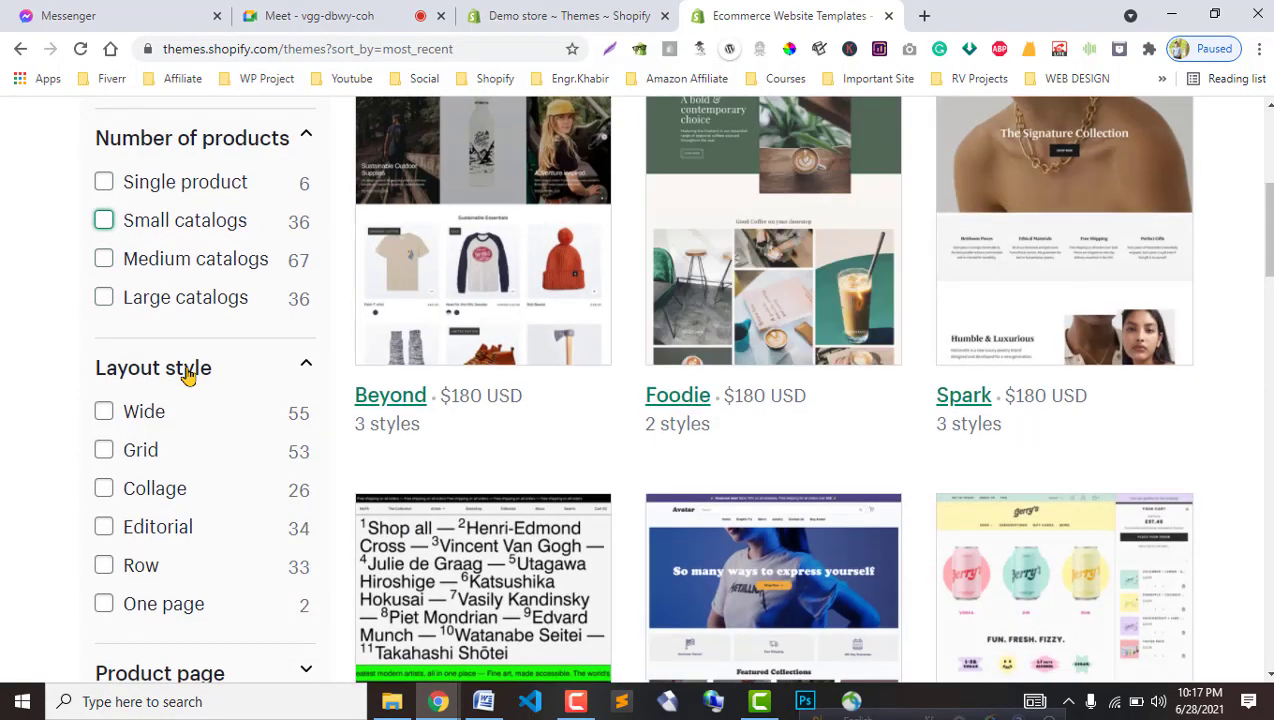
Examine the available theme filters, from Layout style through Product page, Home page and Industry back up to Price.
scroll(185, 370, down, 3)
scroll(190, 364, up, 2)
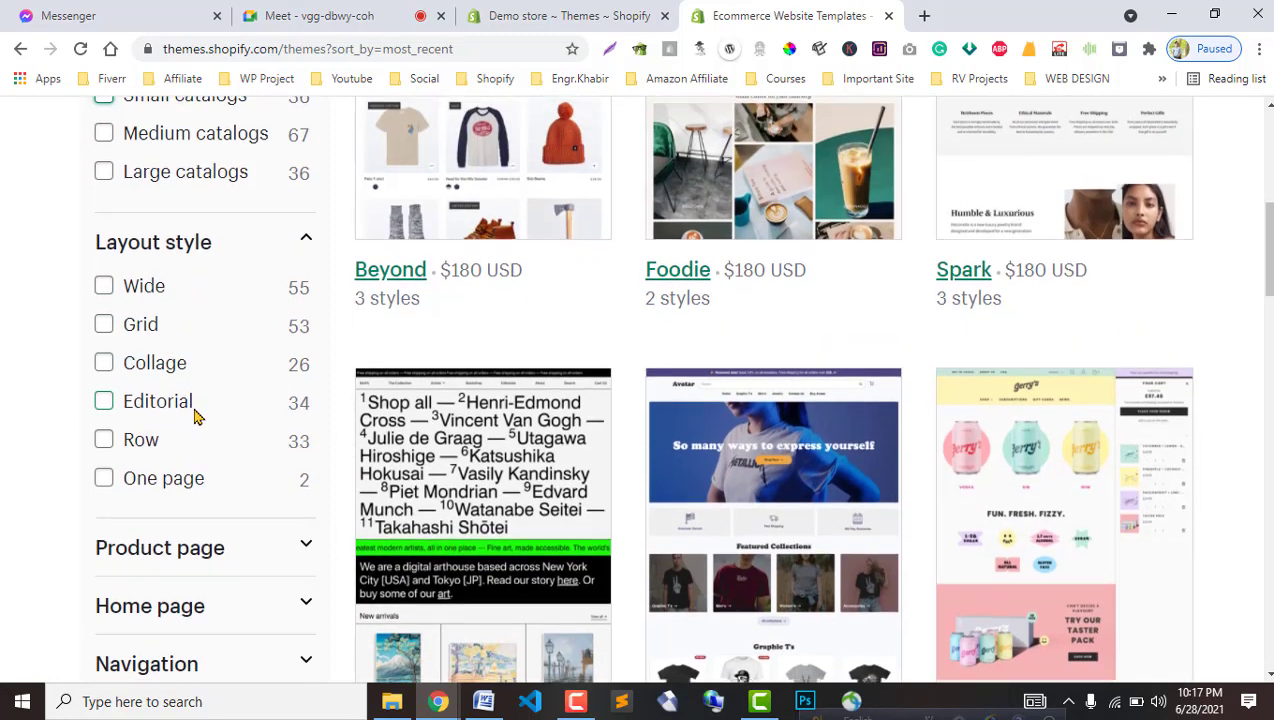
scroll(197, 424, down, 2)
scroll(197, 420, up, 3)
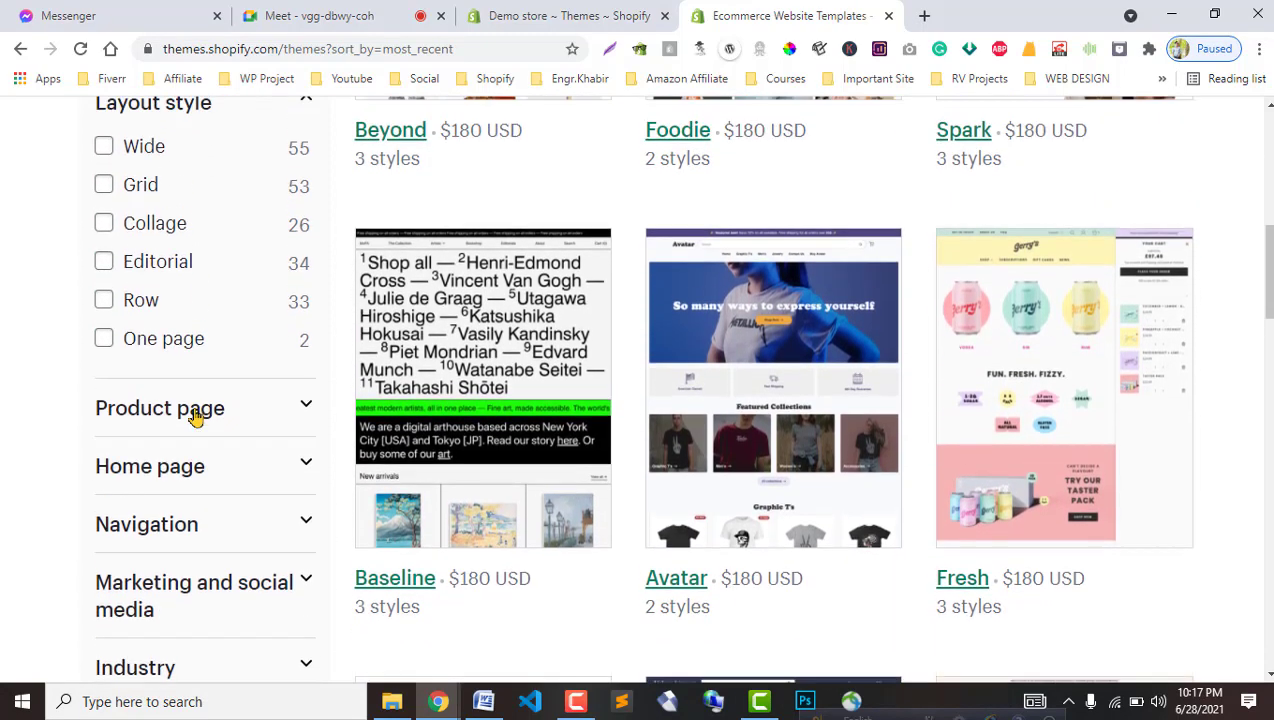
scroll(200, 430, down, 1)
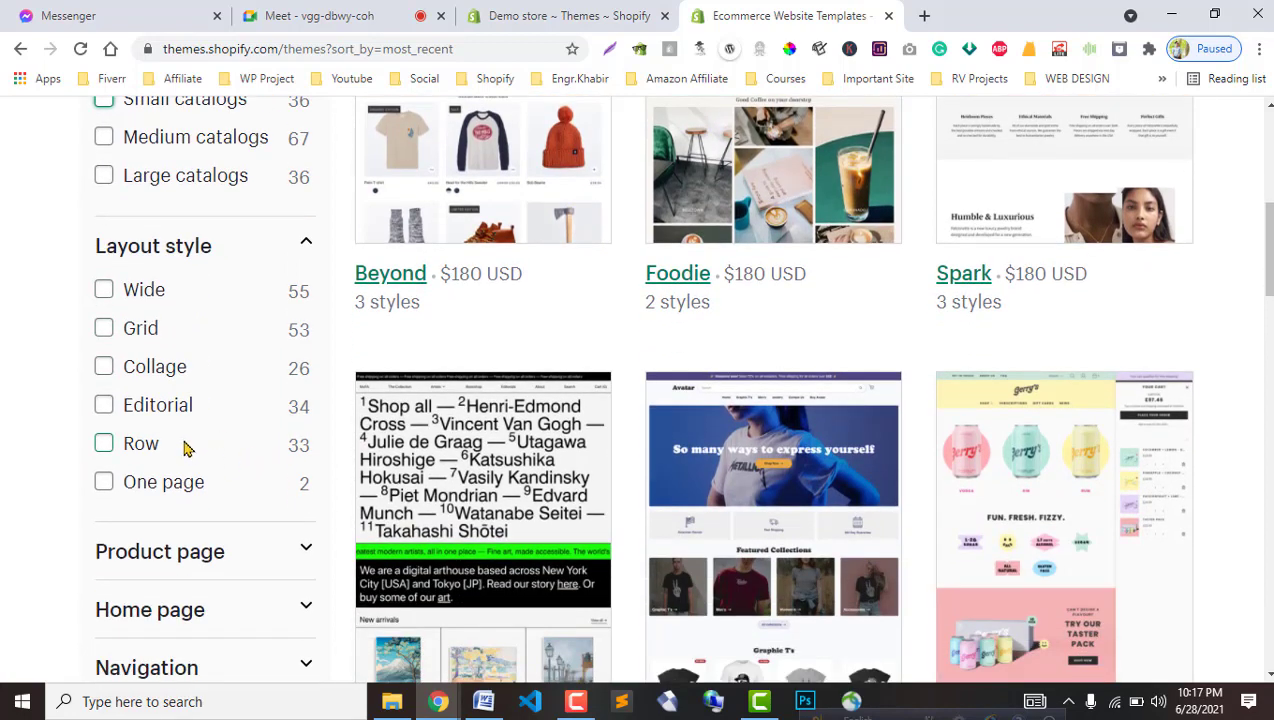
scroll(185, 447, down, 2)
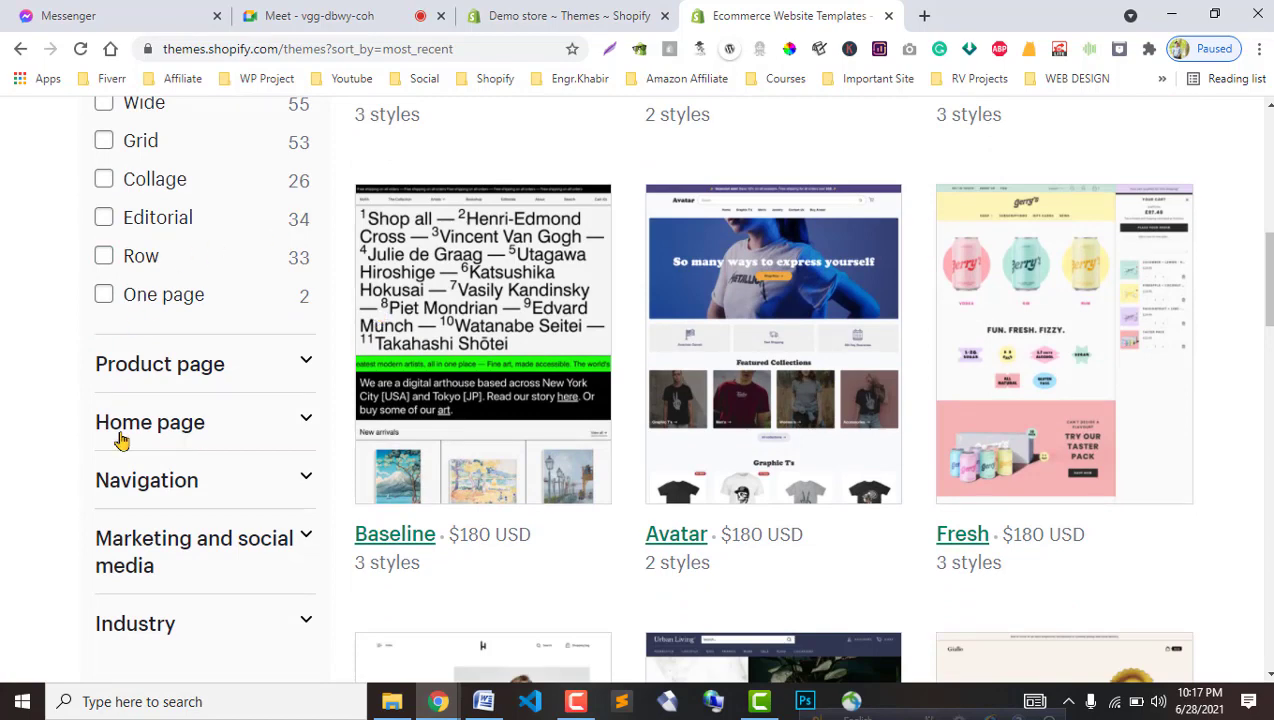
scroll(119, 441, up, 1)
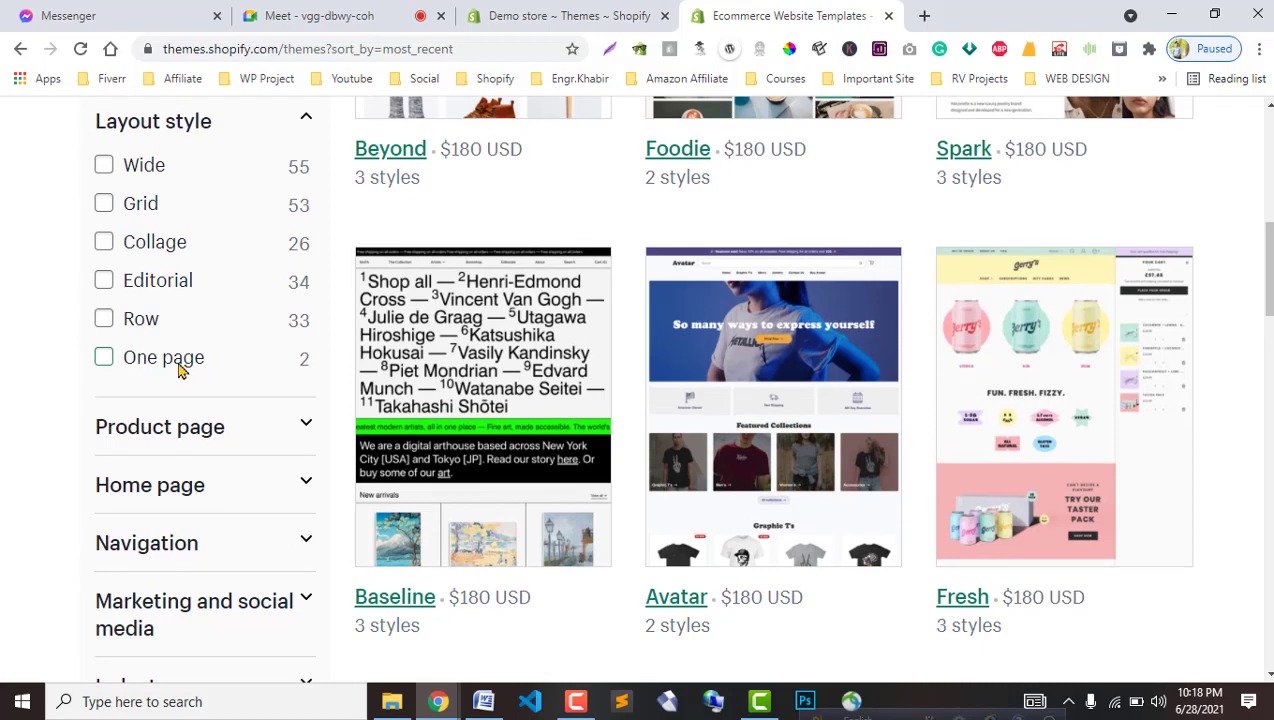
scroll(180, 435, up, 3)
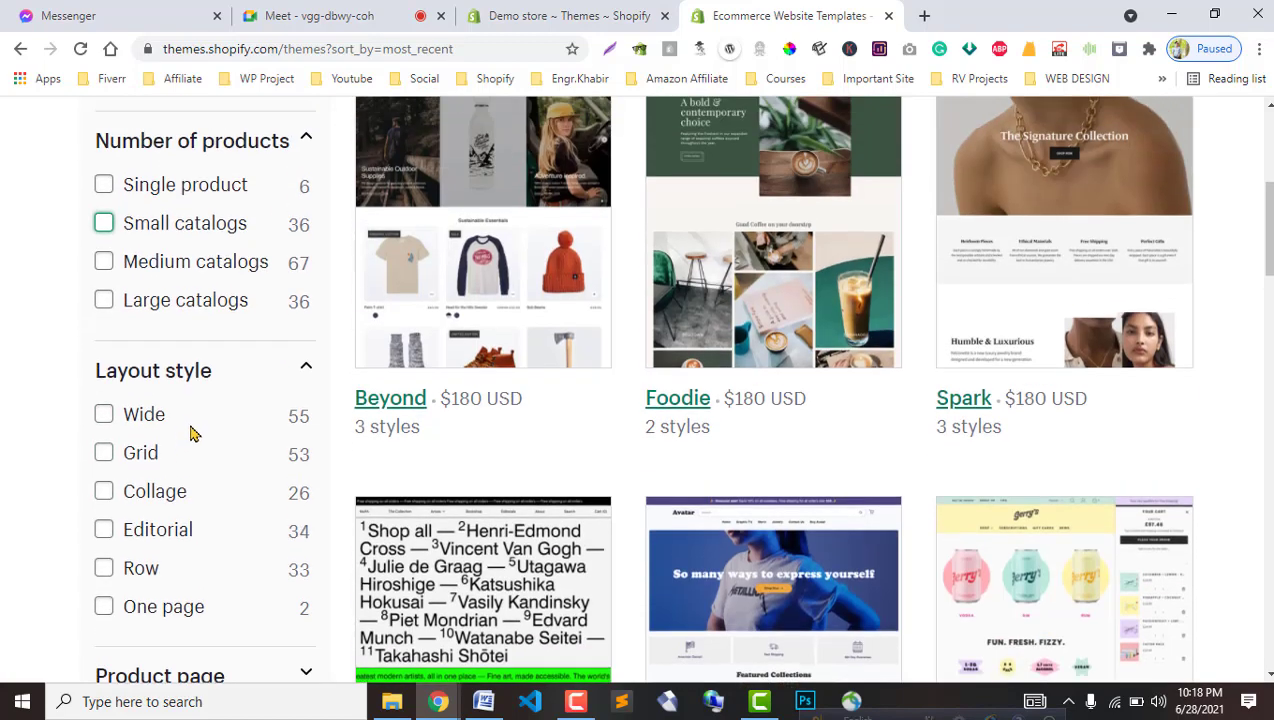
scroll(195, 430, up, 2)
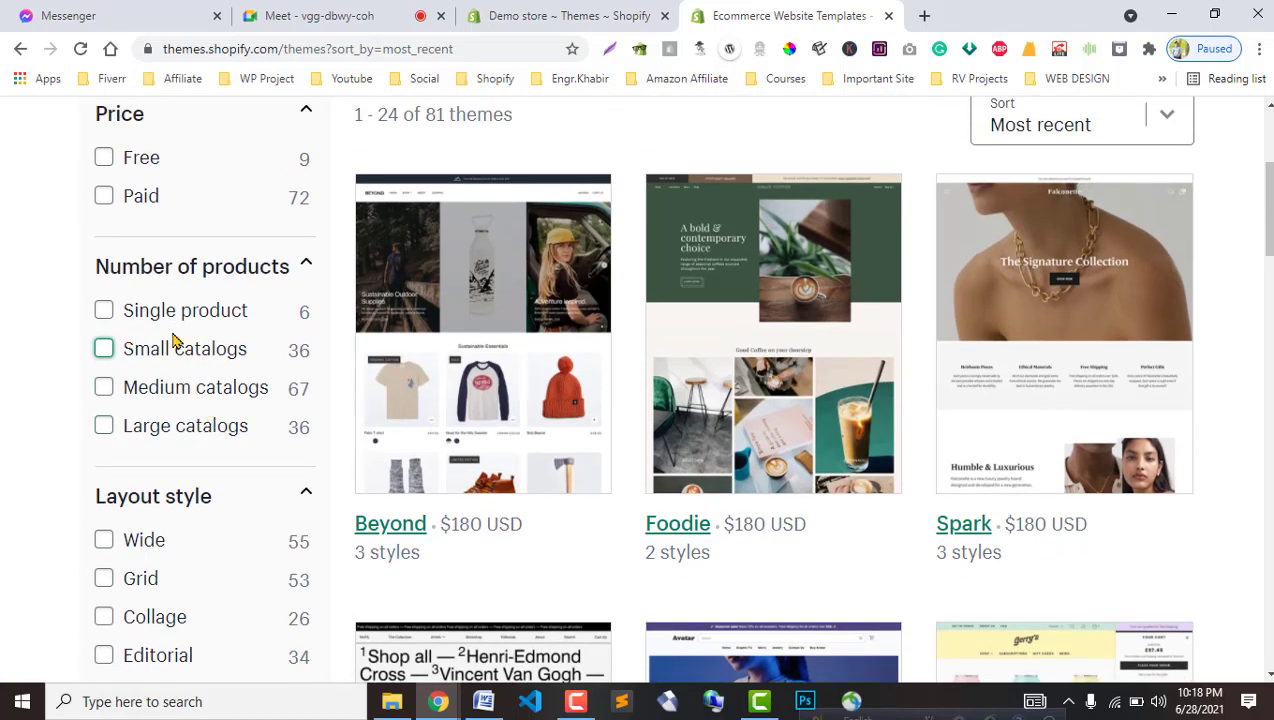
Filter the themes by Single product and look through the matching themes.
click(104, 311)
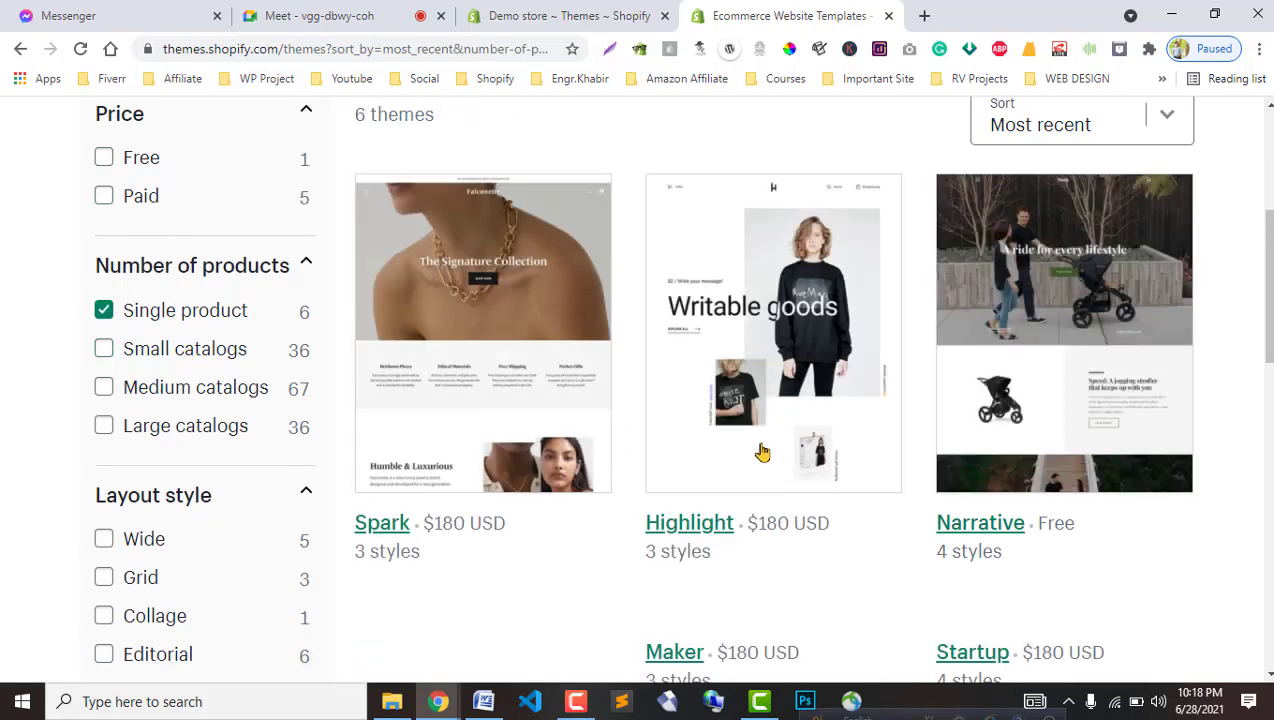
scroll(788, 460, down, 2)
scroll(780, 468, down, 2)
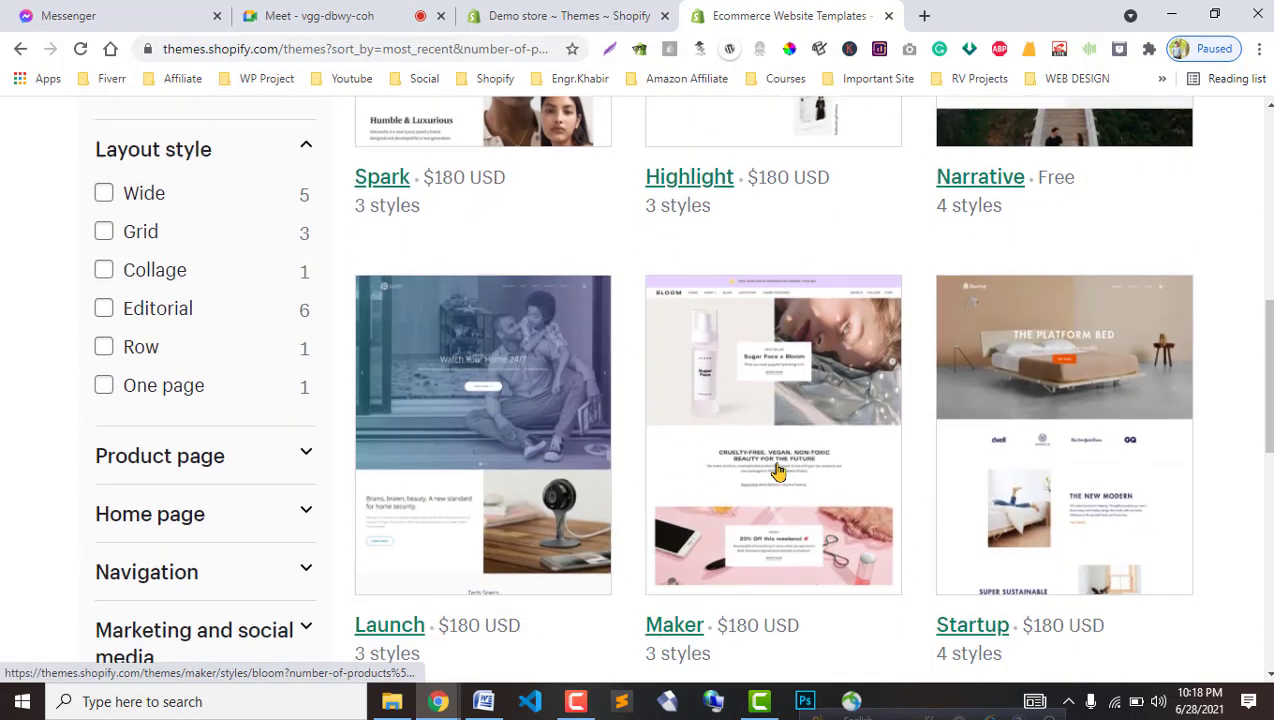
scroll(776, 469, up, 2)
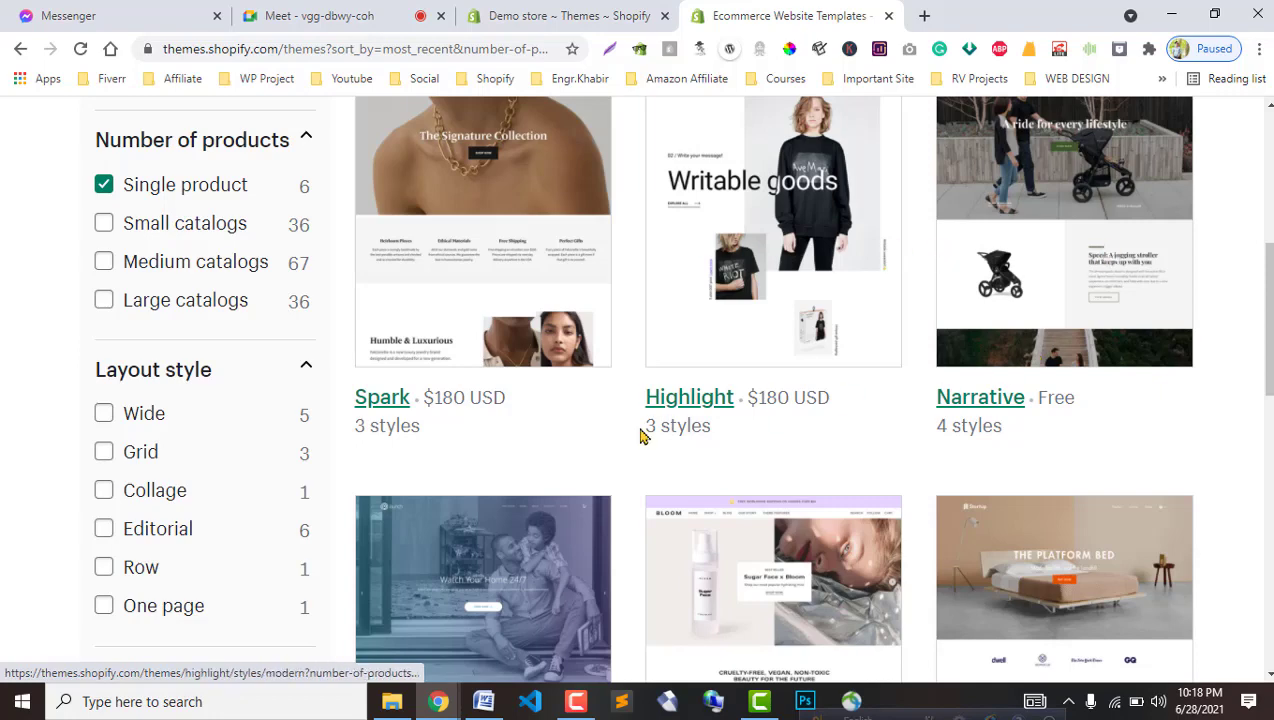
scroll(630, 445, down, 4)
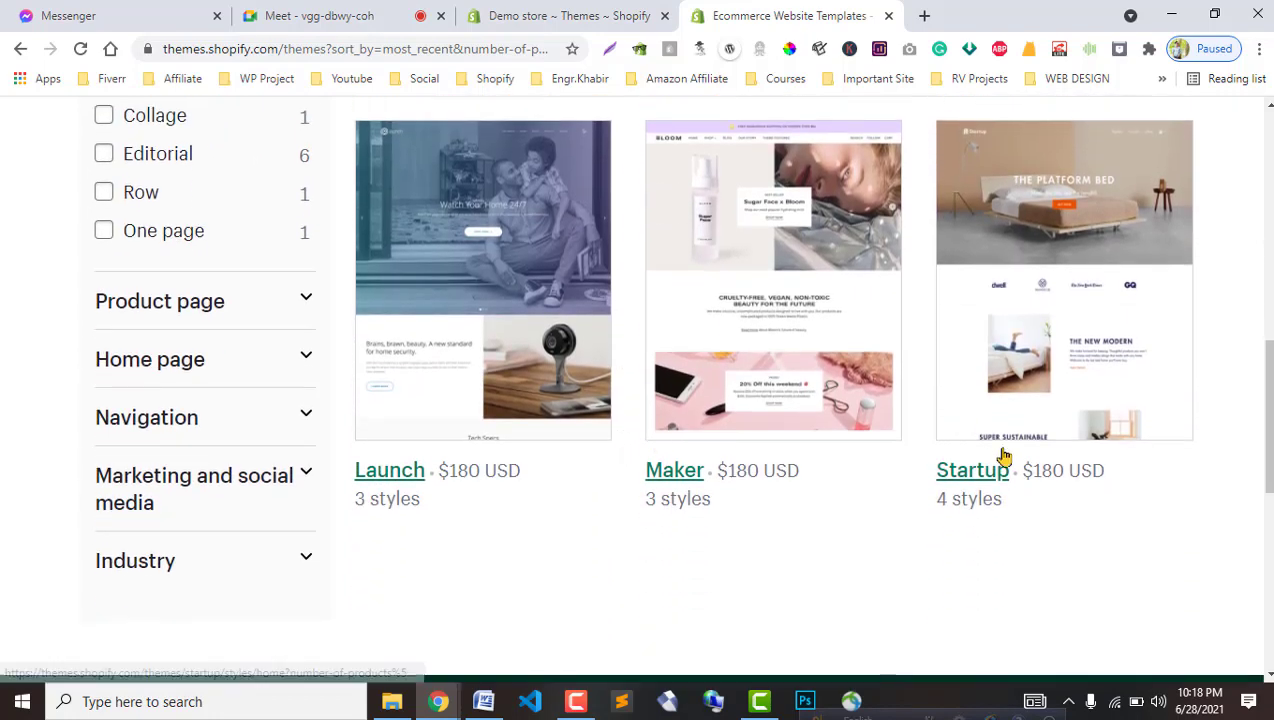
scroll(1001, 455, up, 1)
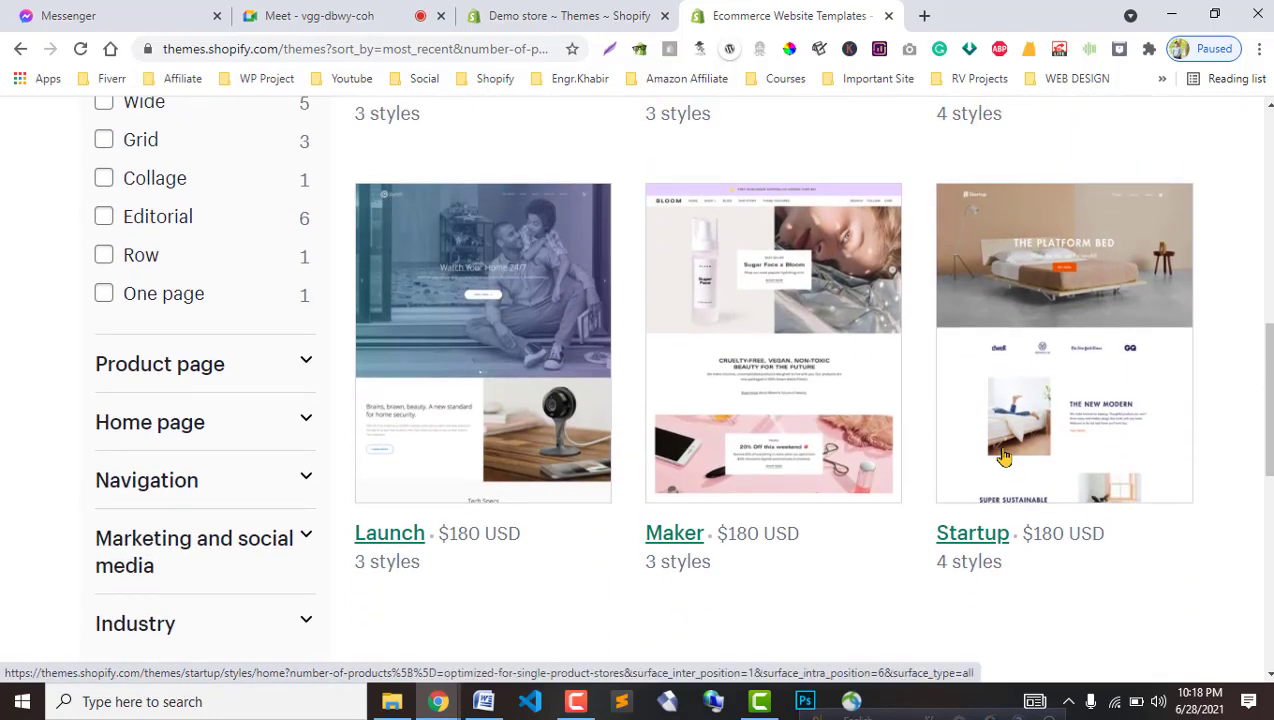
Open the details page of the Maker theme from the filtered list.
click(671, 540)
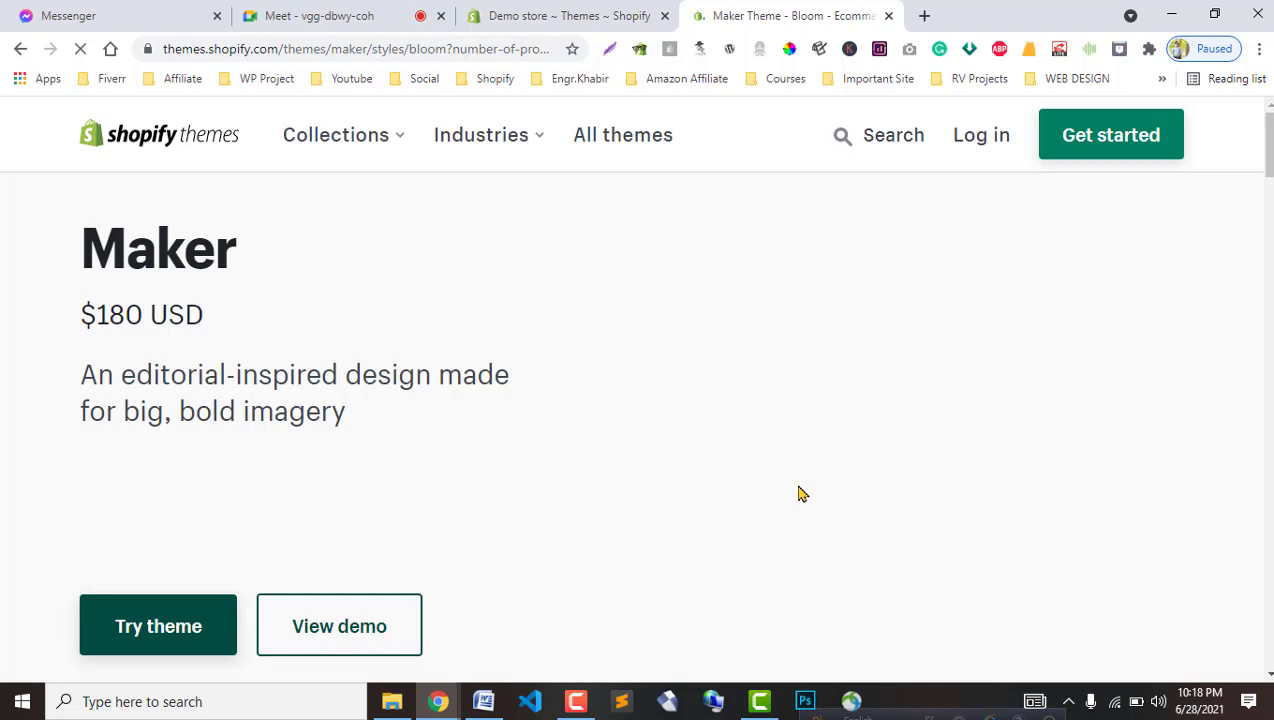
click(608, 13)
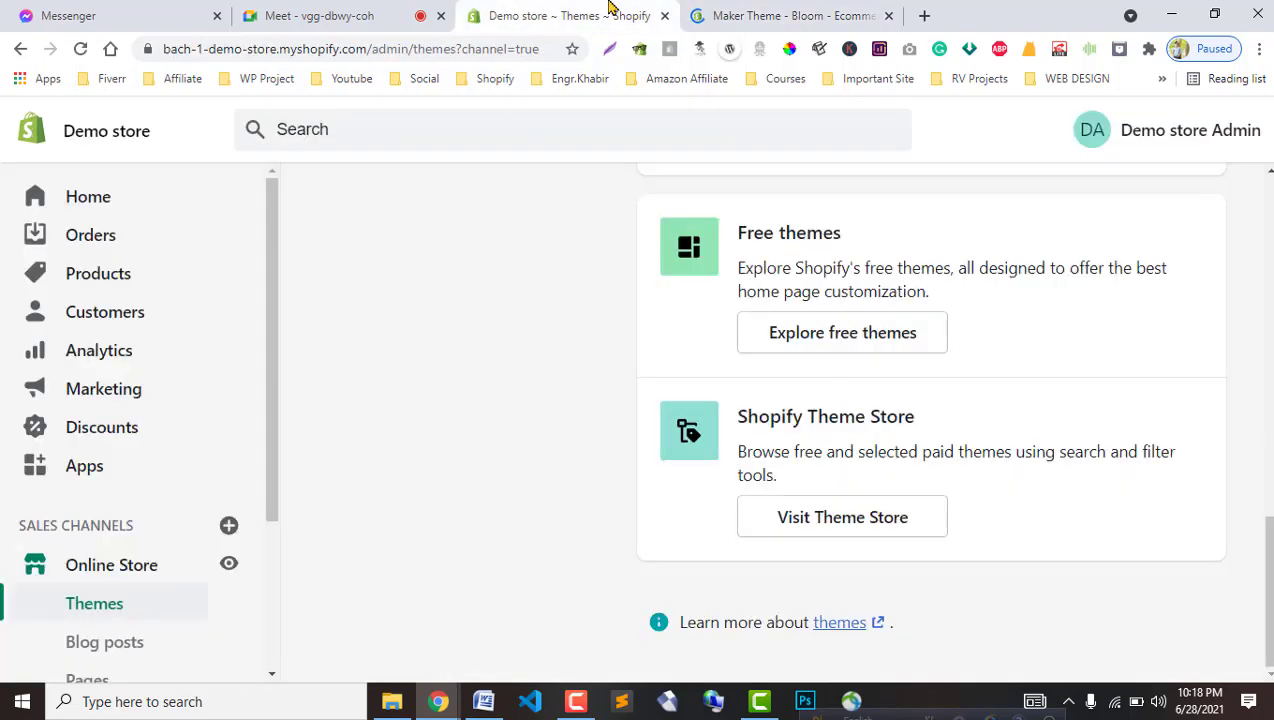
click(790, 15)
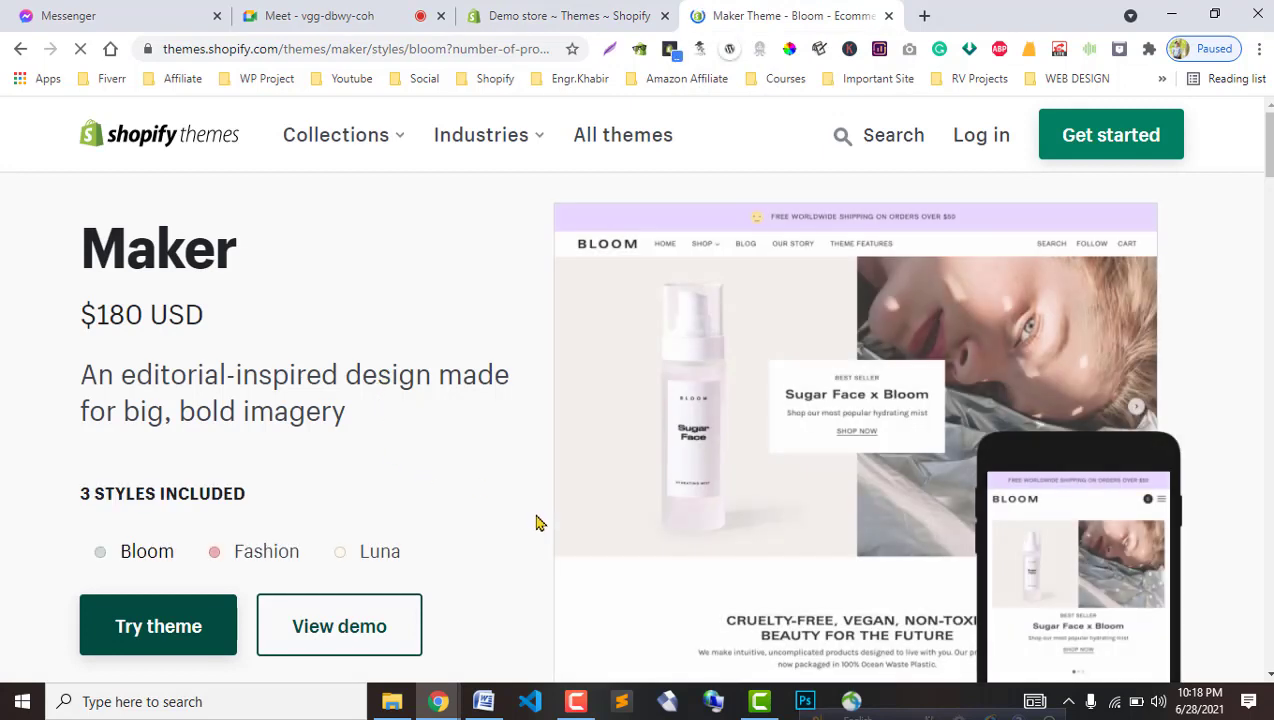
Preview the Maker theme's Fashion style, followed by its Luna style.
scroll(540, 523, down, 1)
scroll(407, 379, up, 1)
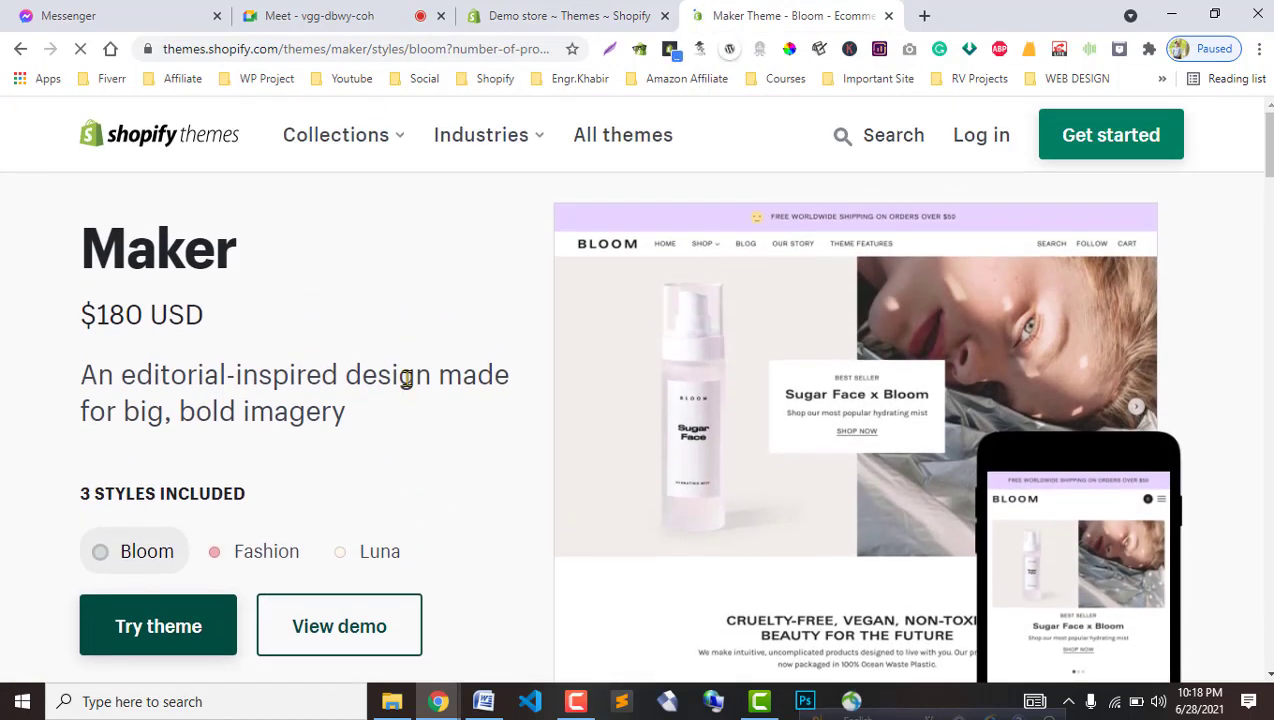
click(240, 558)
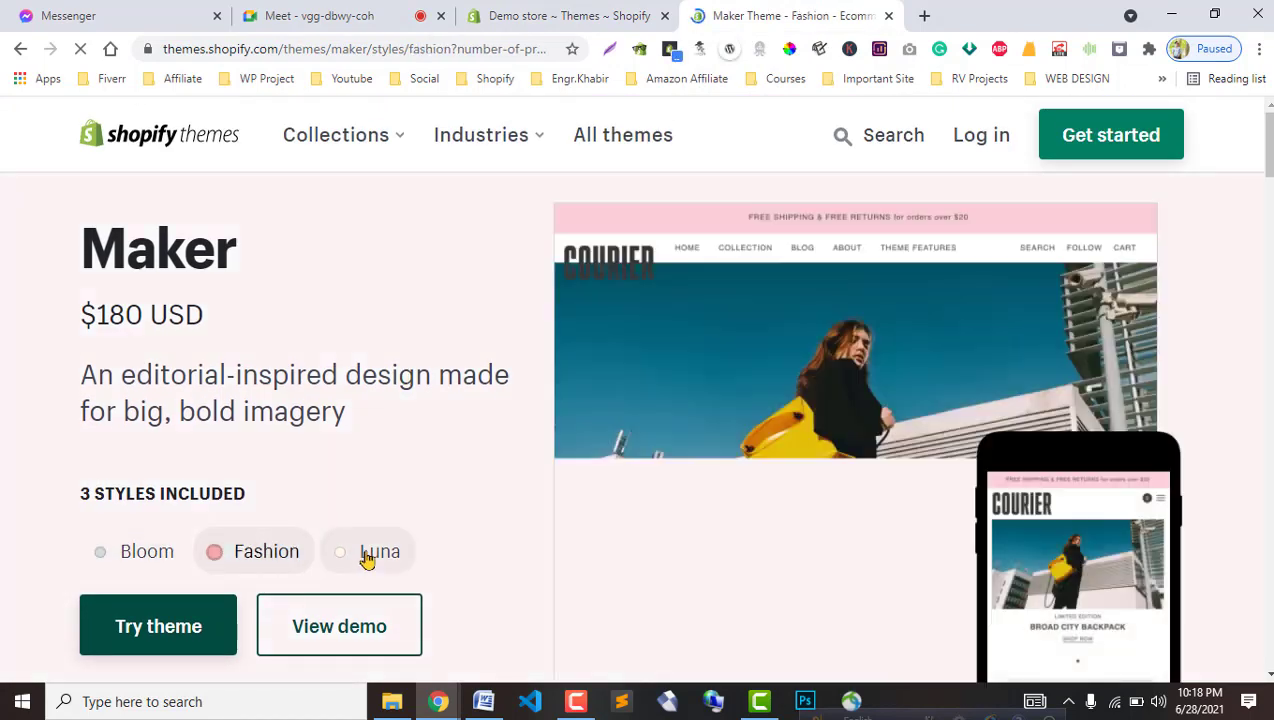
click(367, 556)
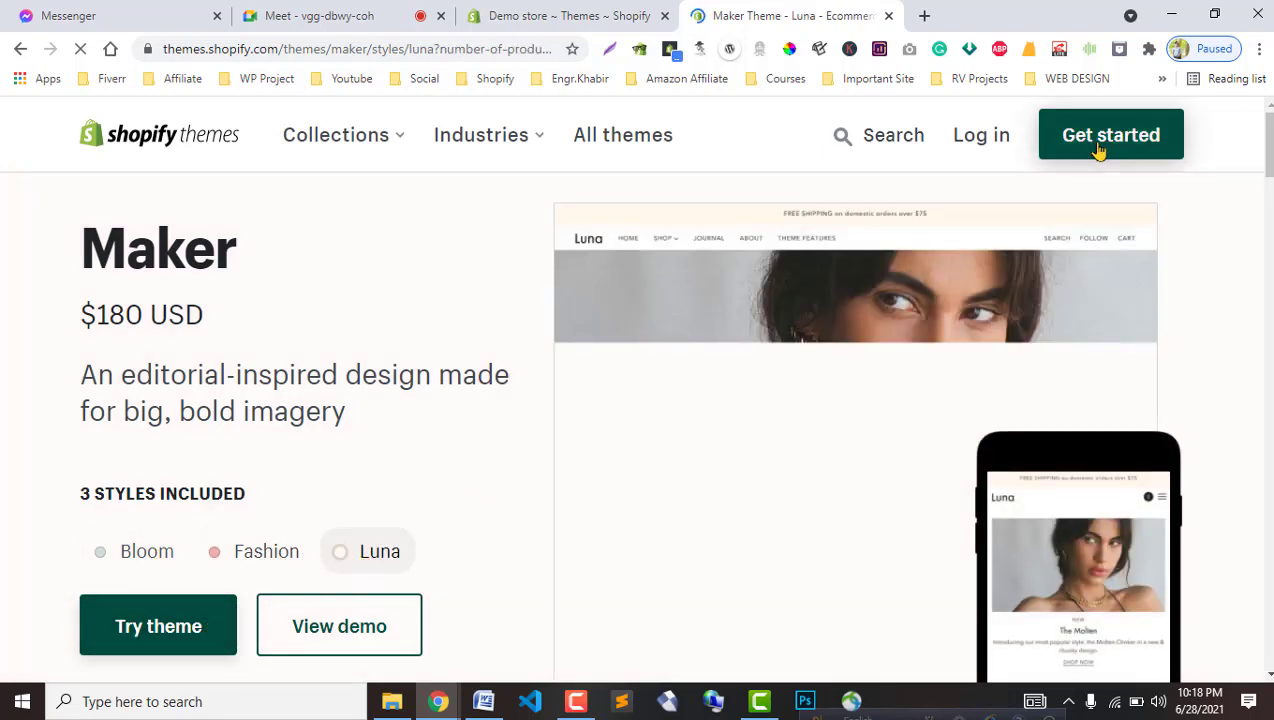
Compare the Maker theme's Fashion, Bloom and Luna styles by switching repeatedly between their previews.
mouse_move(748, 415)
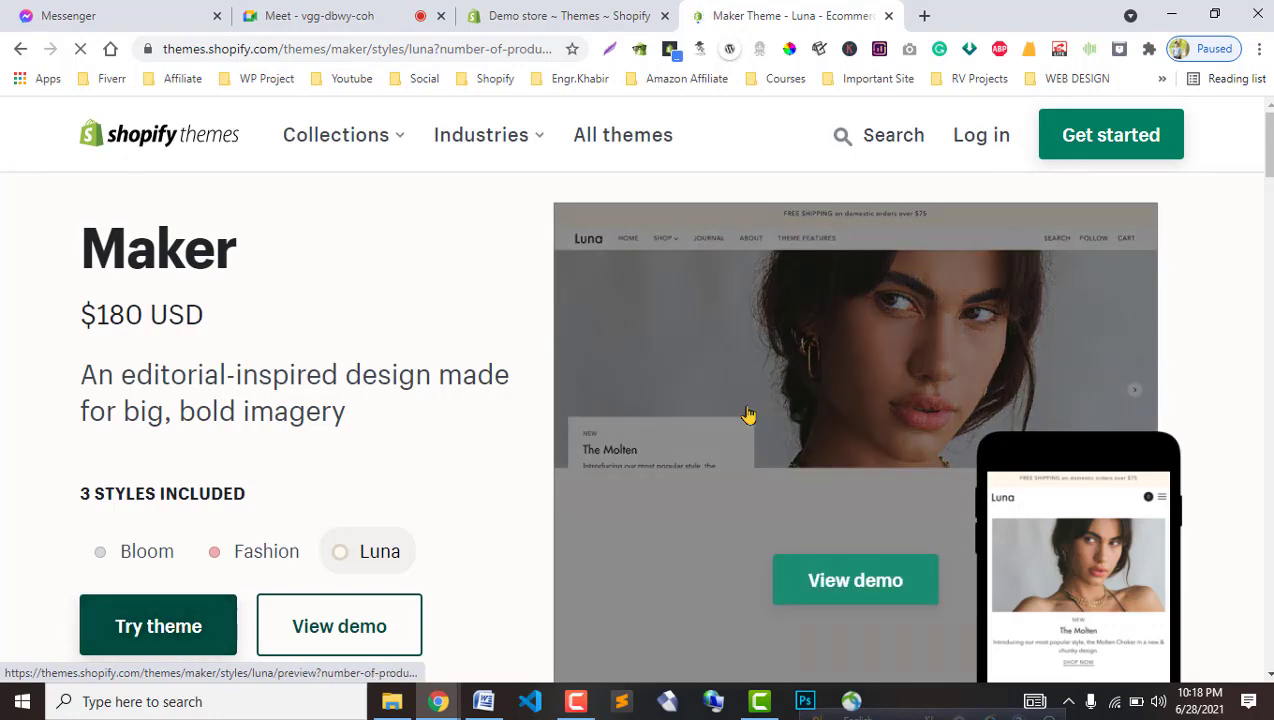
scroll(730, 445, down, 1)
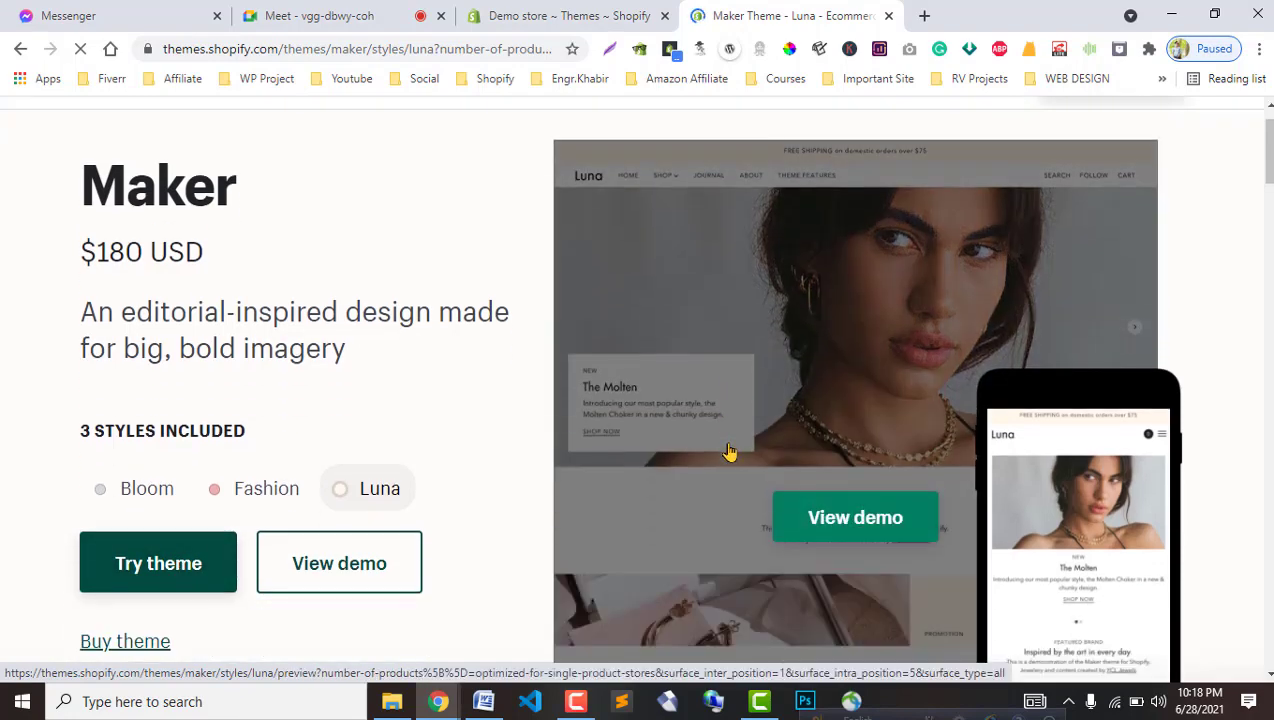
click(224, 492)
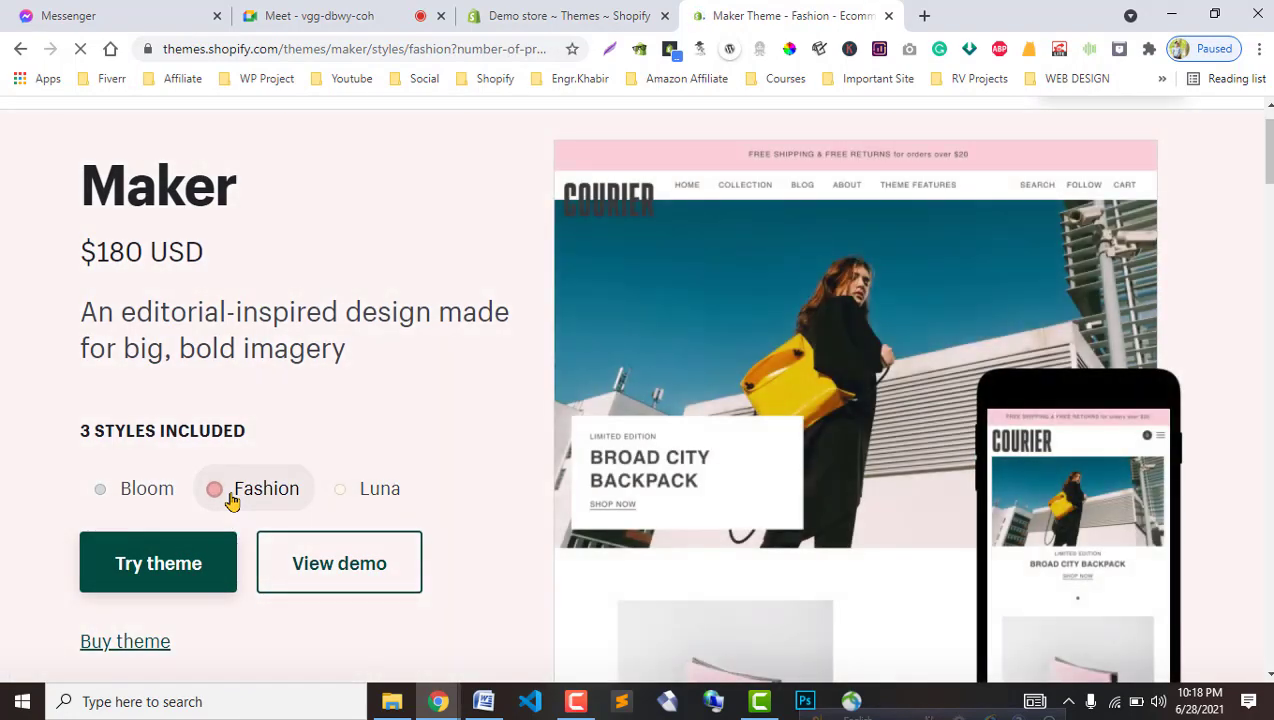
click(112, 487)
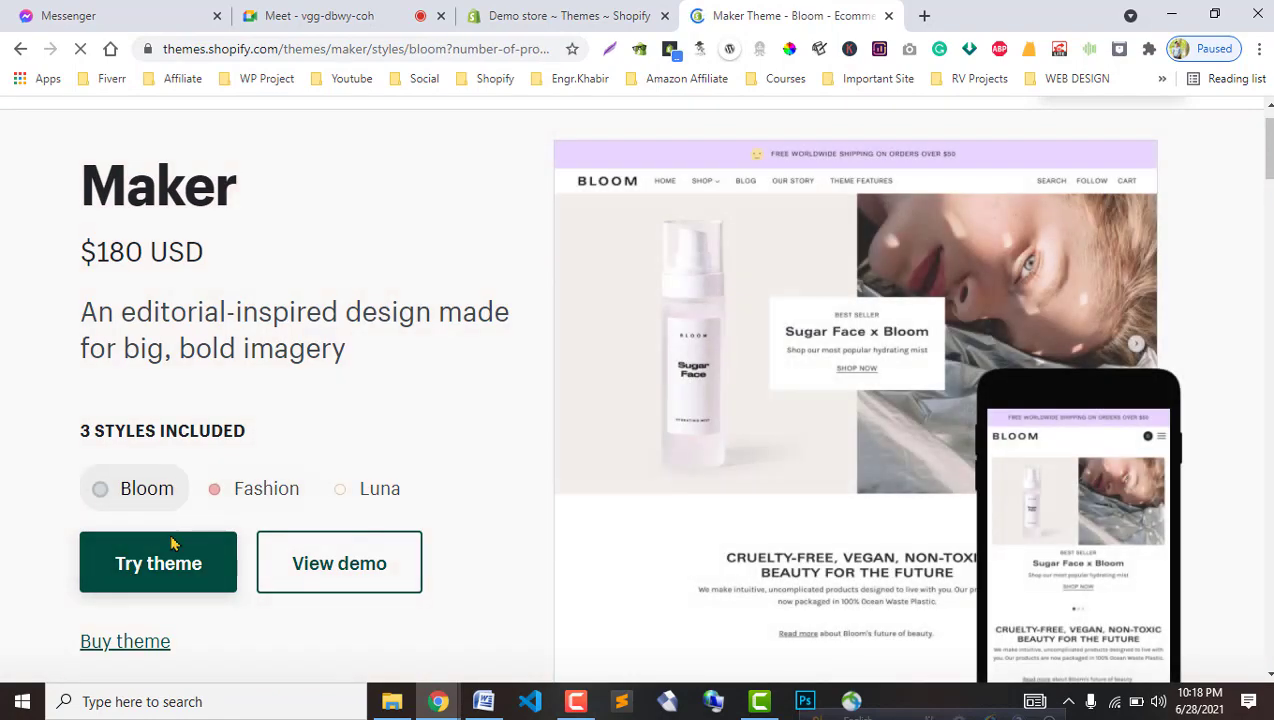
click(233, 497)
click(361, 492)
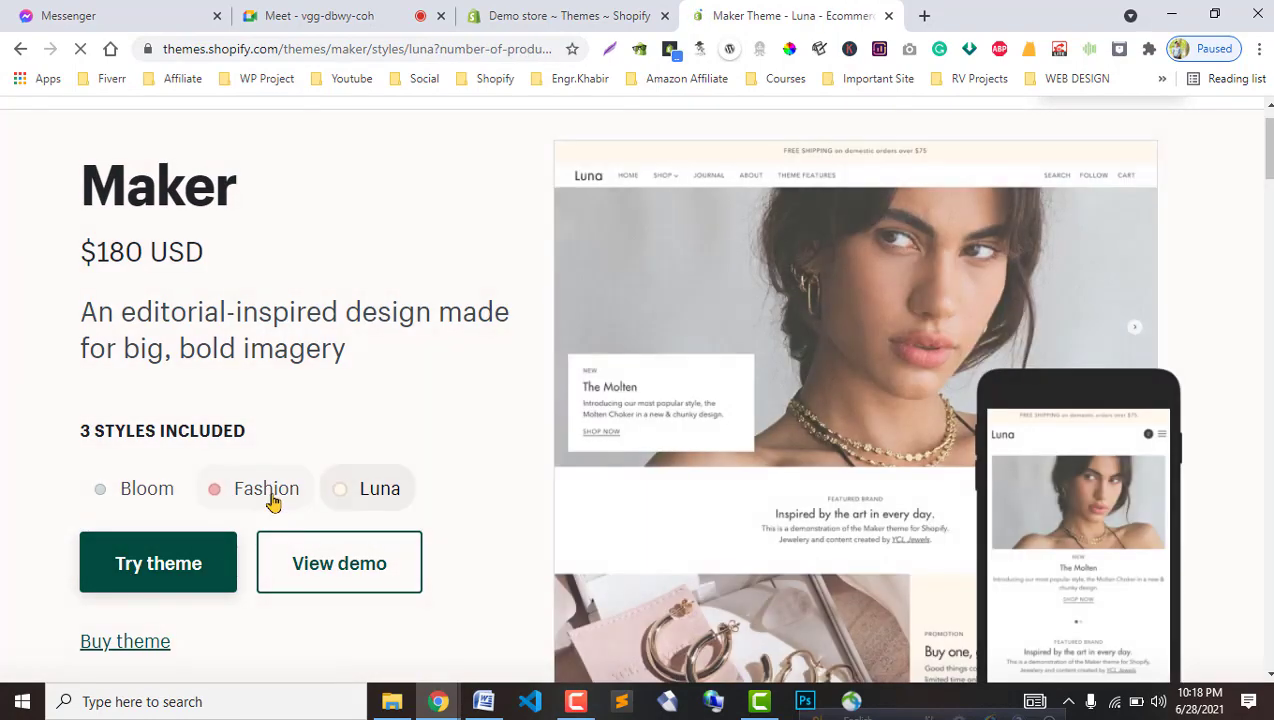
click(266, 498)
click(170, 492)
click(262, 488)
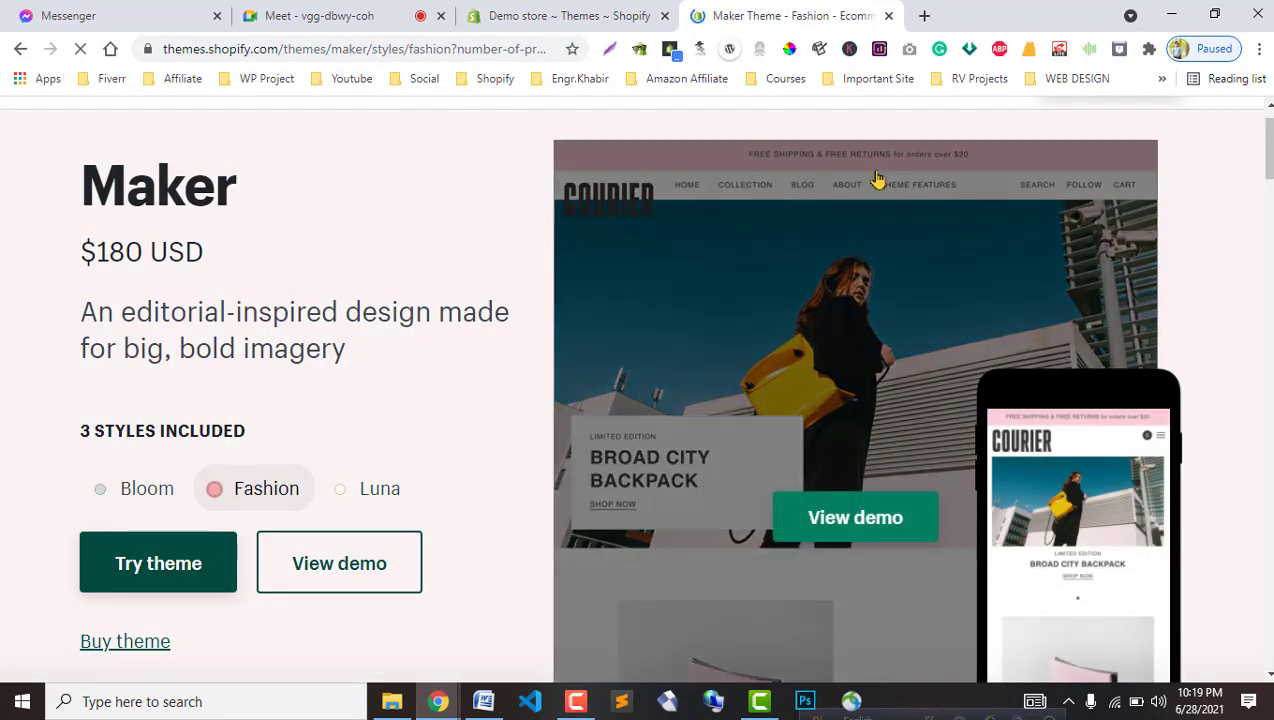
click(362, 488)
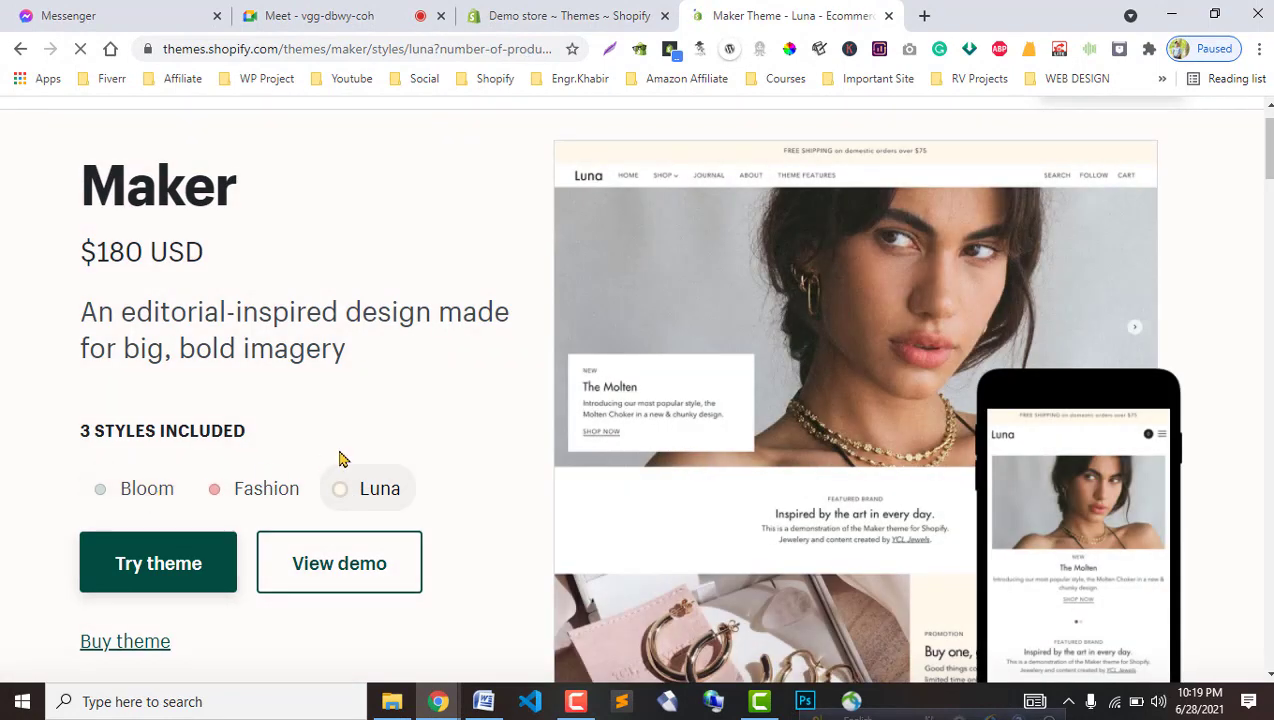
scroll(278, 540, down, 2)
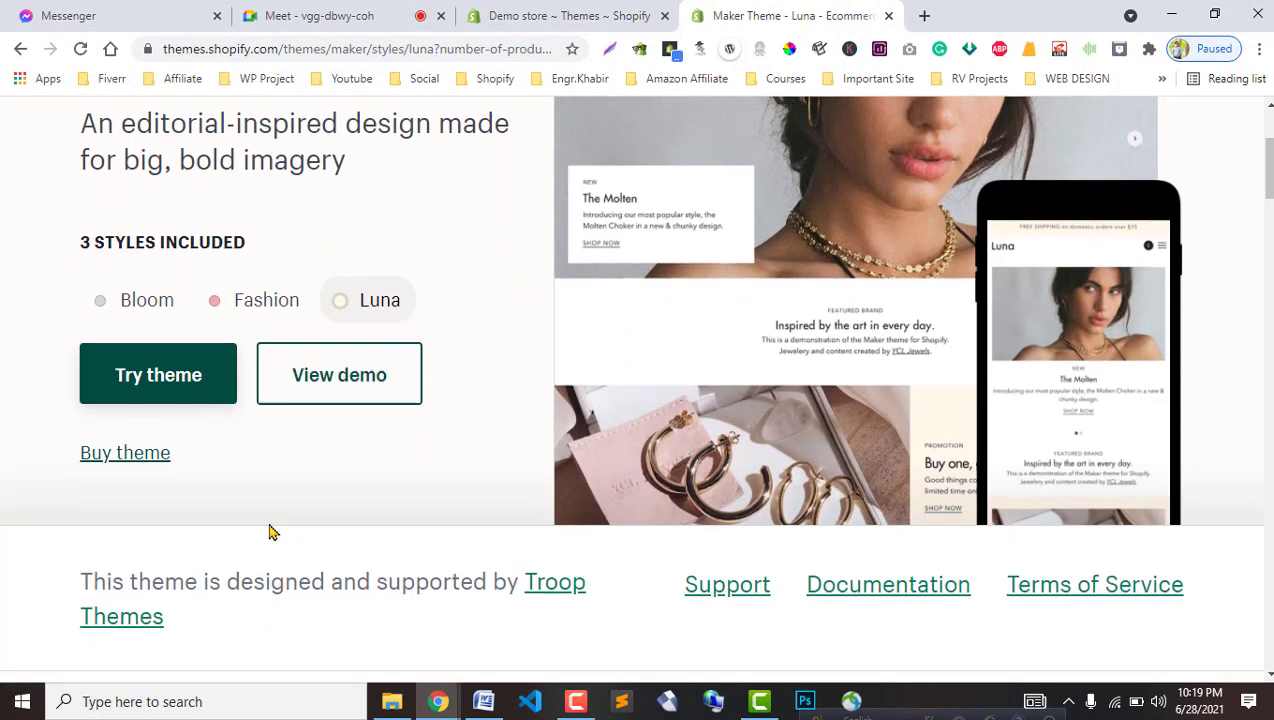
scroll(279, 518, up, 1)
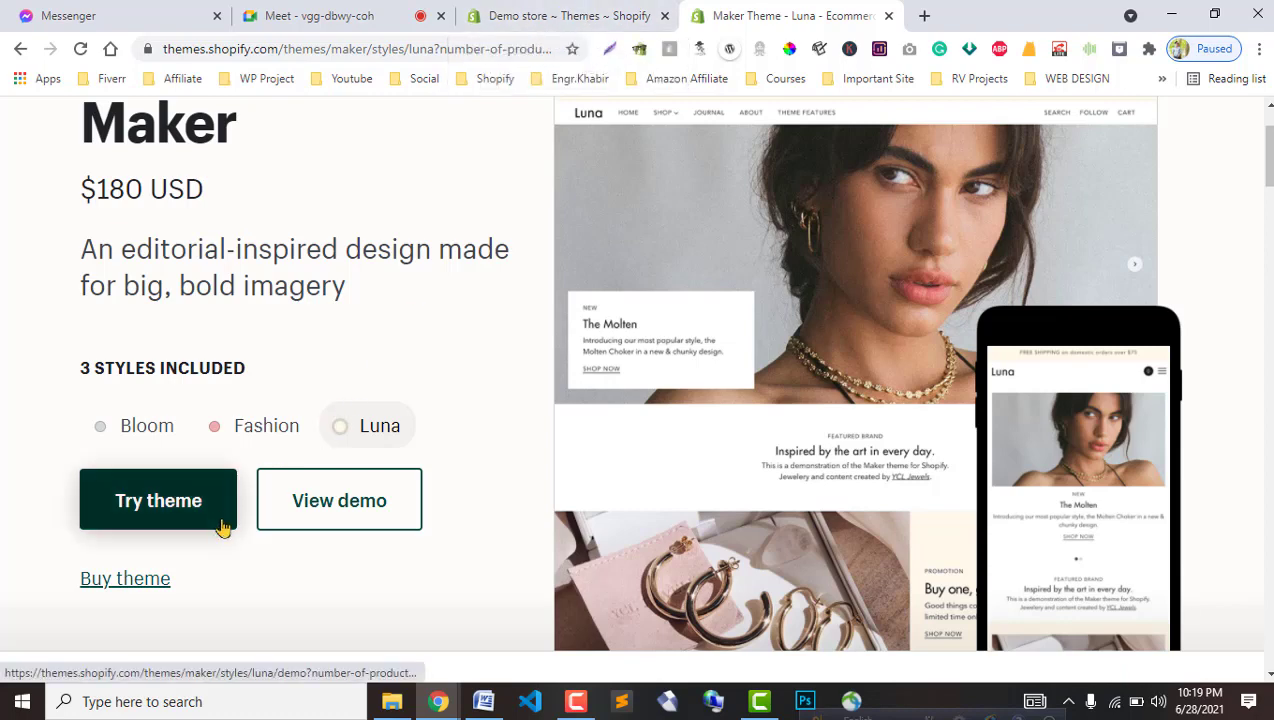
Select the Maker theme's Bloom style and start trying the theme, going to the store URL entry of the login form.
scroll(147, 486, up, 1)
click(147, 486)
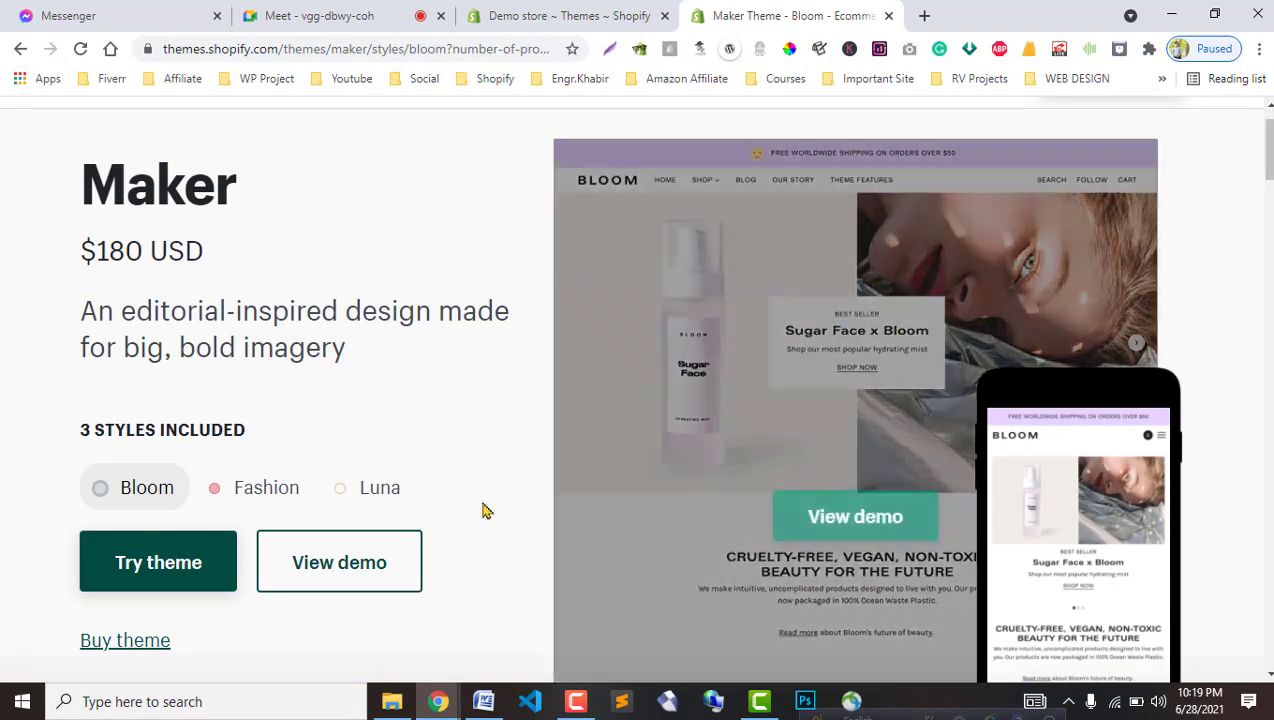
scroll(137, 446, down, 1)
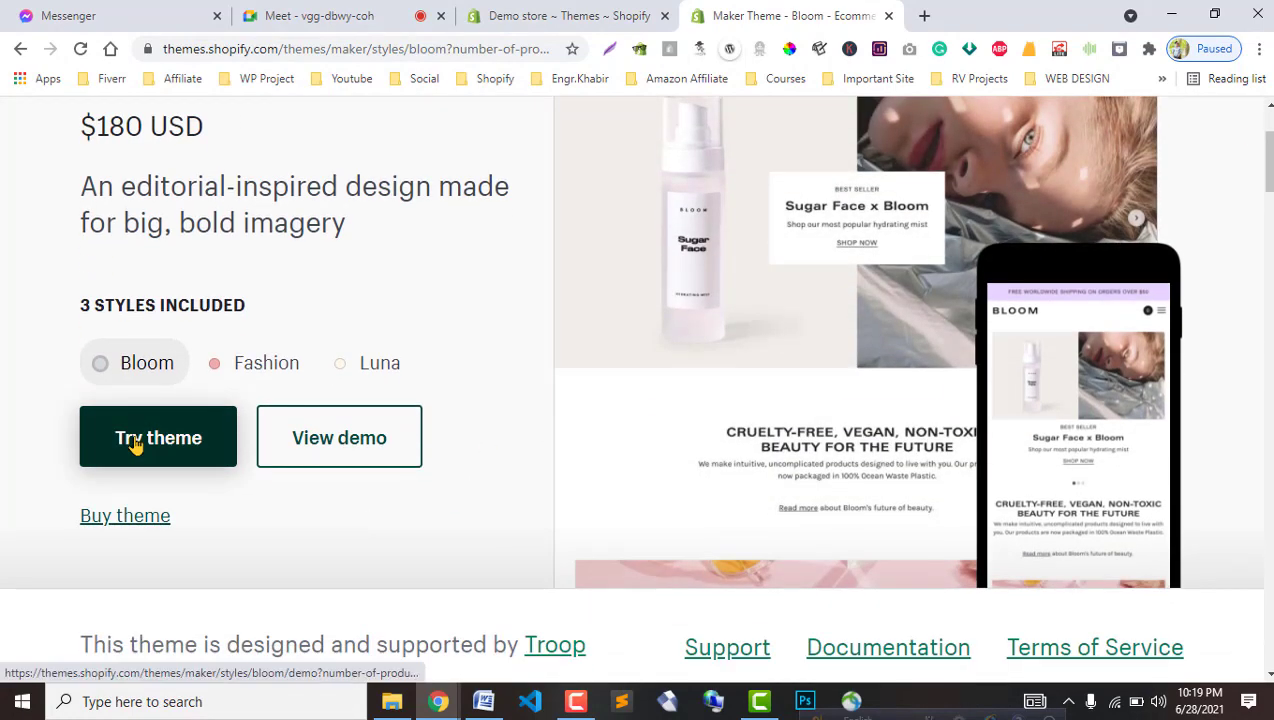
click(127, 444)
scroll(533, 469, up, 1)
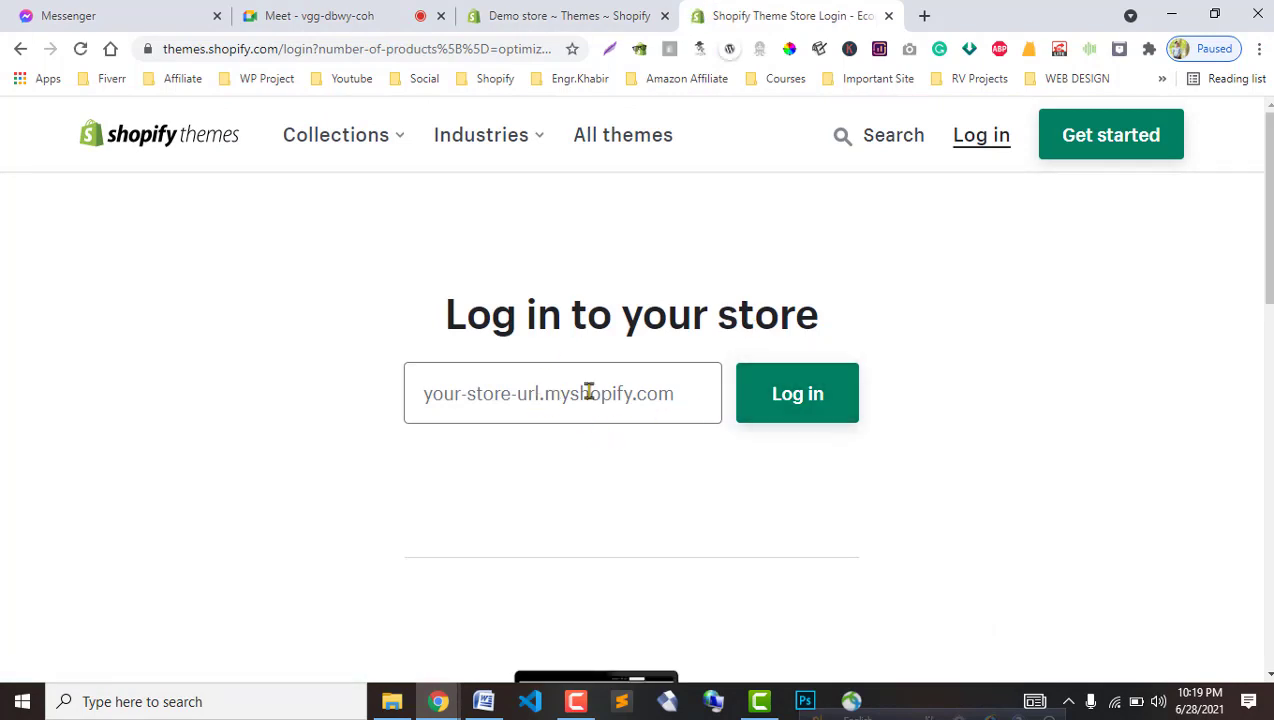
click(588, 392)
Check the Demo store's Themes page, and return from the store login form to the Maker theme's Bloom page.
click(590, 15)
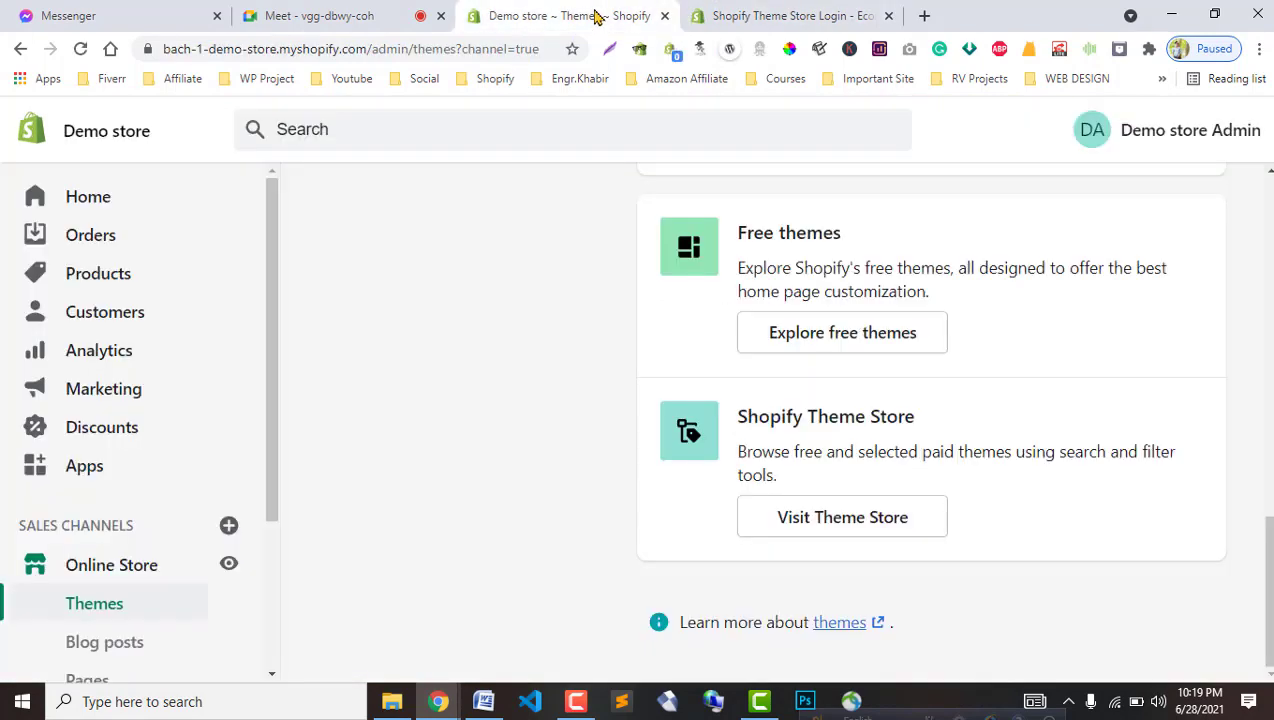
click(726, 10)
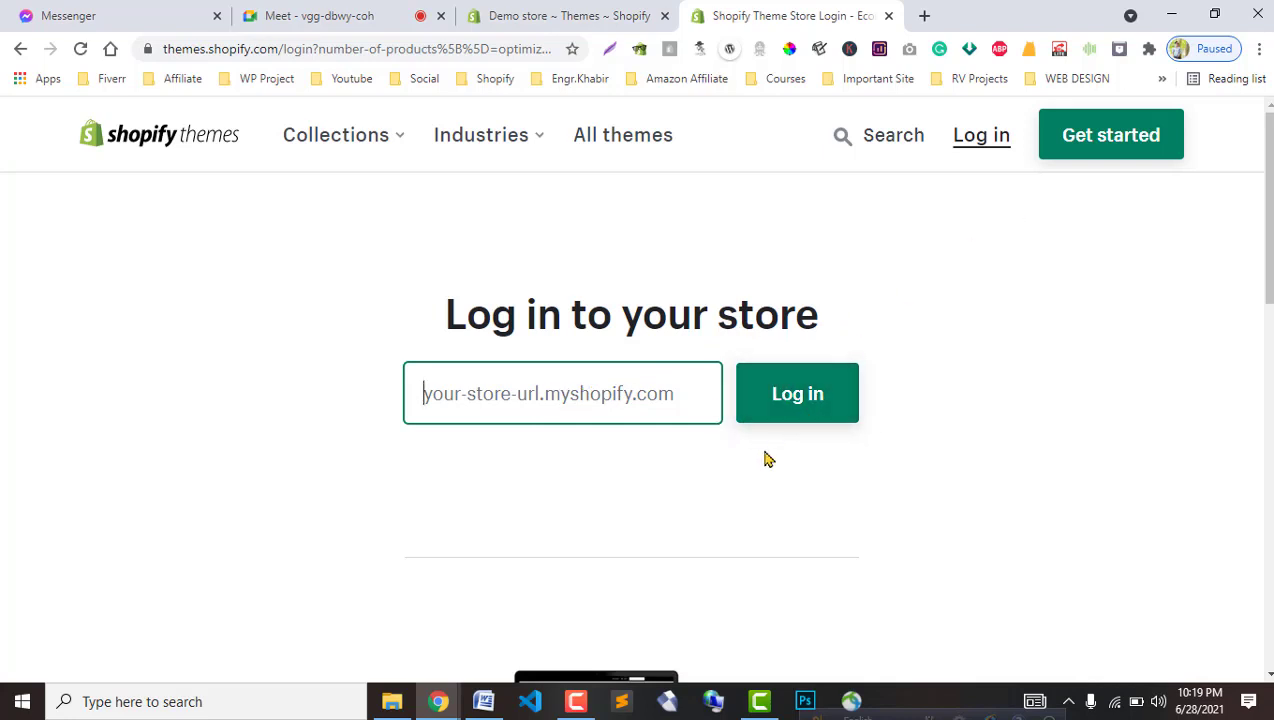
click(21, 50)
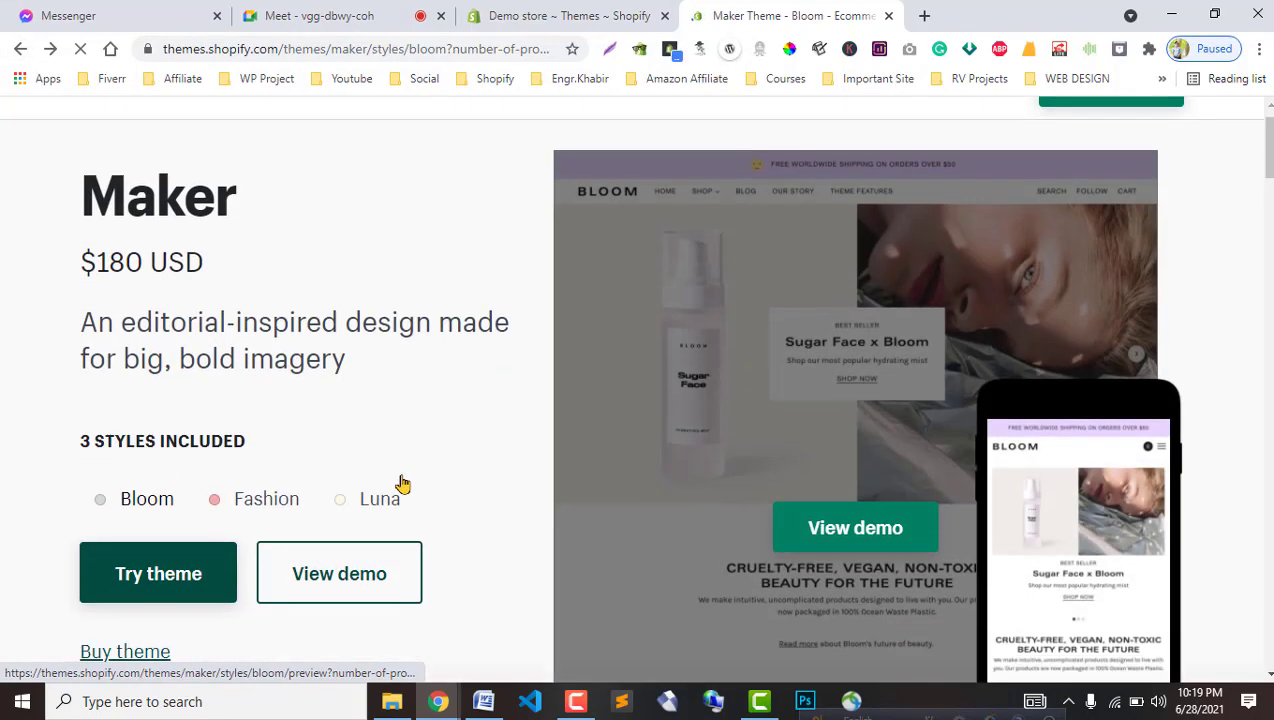
Open the live demo of the Maker theme's Bloom style in a separate tab.
scroll(401, 484, down, 1)
click(864, 398)
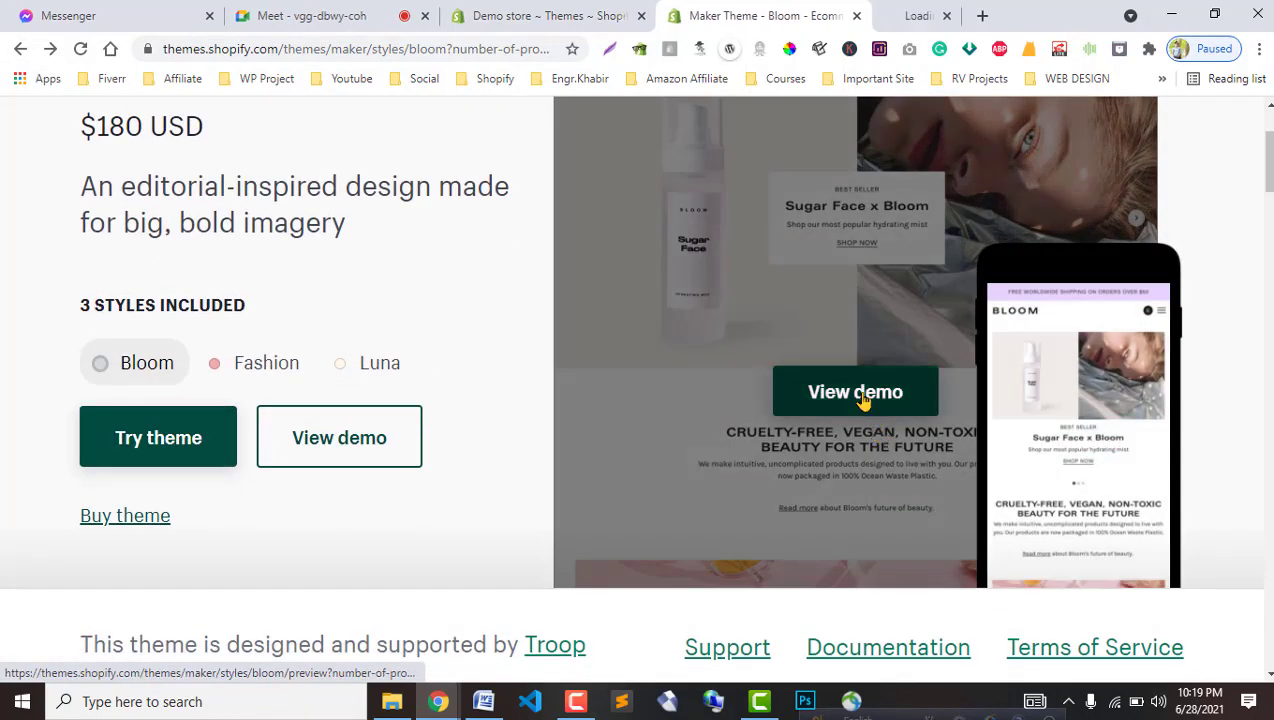
click(908, 8)
click(705, 10)
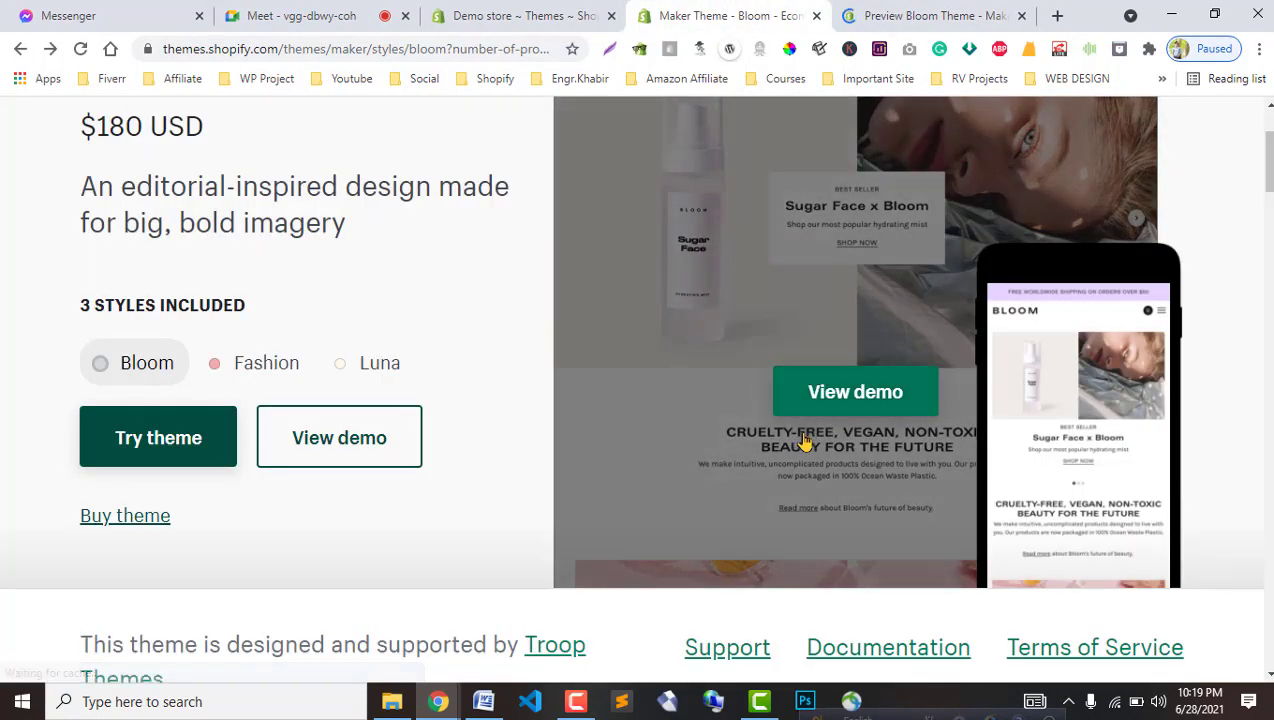
click(325, 448)
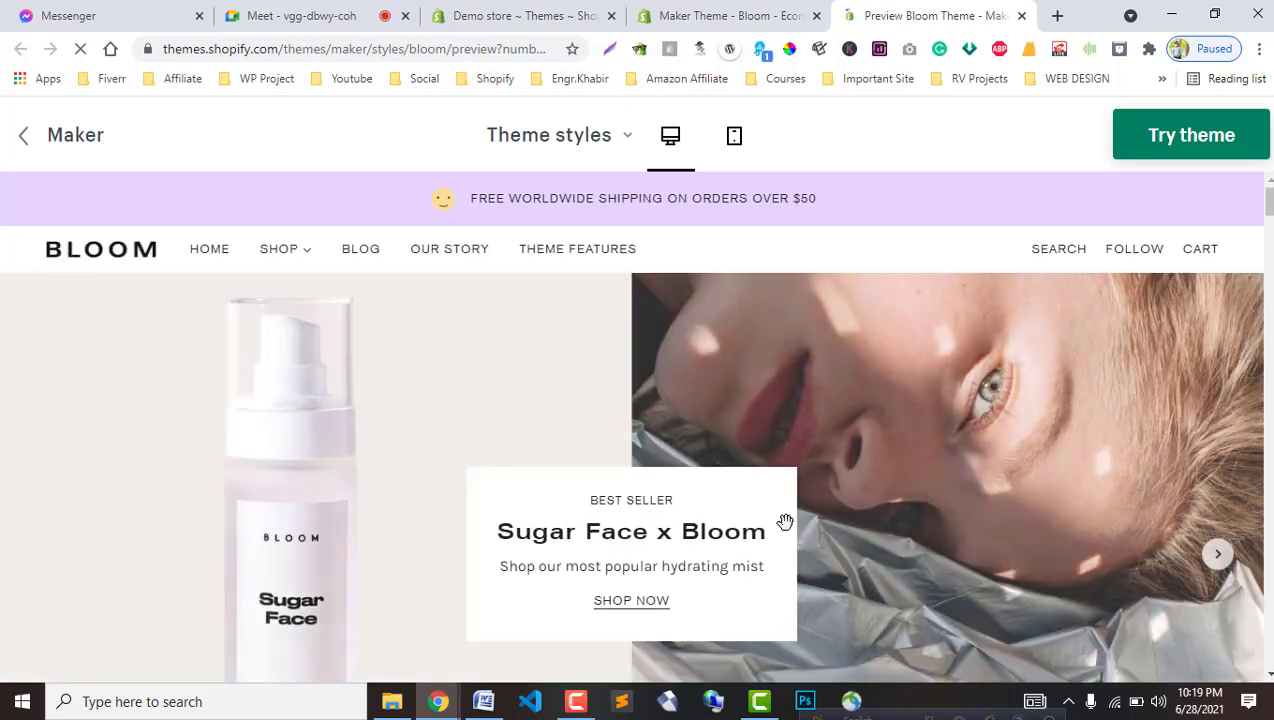
Examine the opening sections of the Bloom demo home page, from the hero banner to the weekend promo.
scroll(785, 522, down, 5)
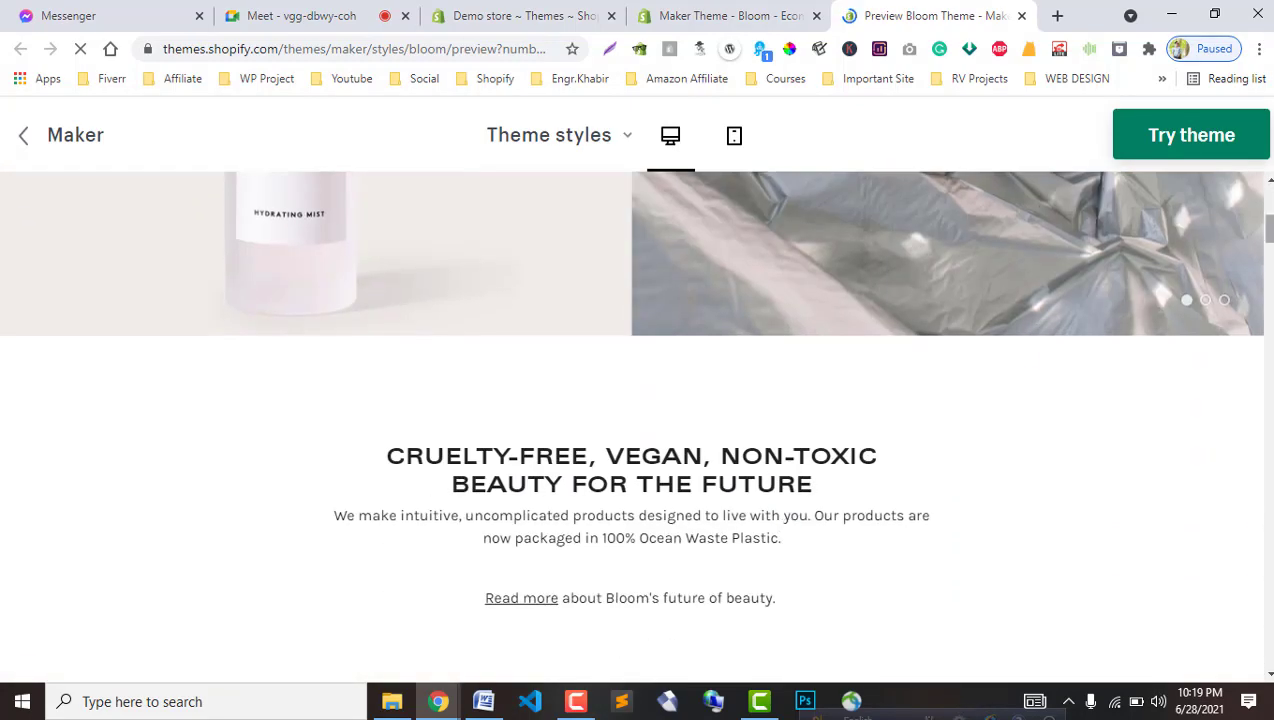
scroll(637, 420, down, 3)
scroll(762, 514, up, 6)
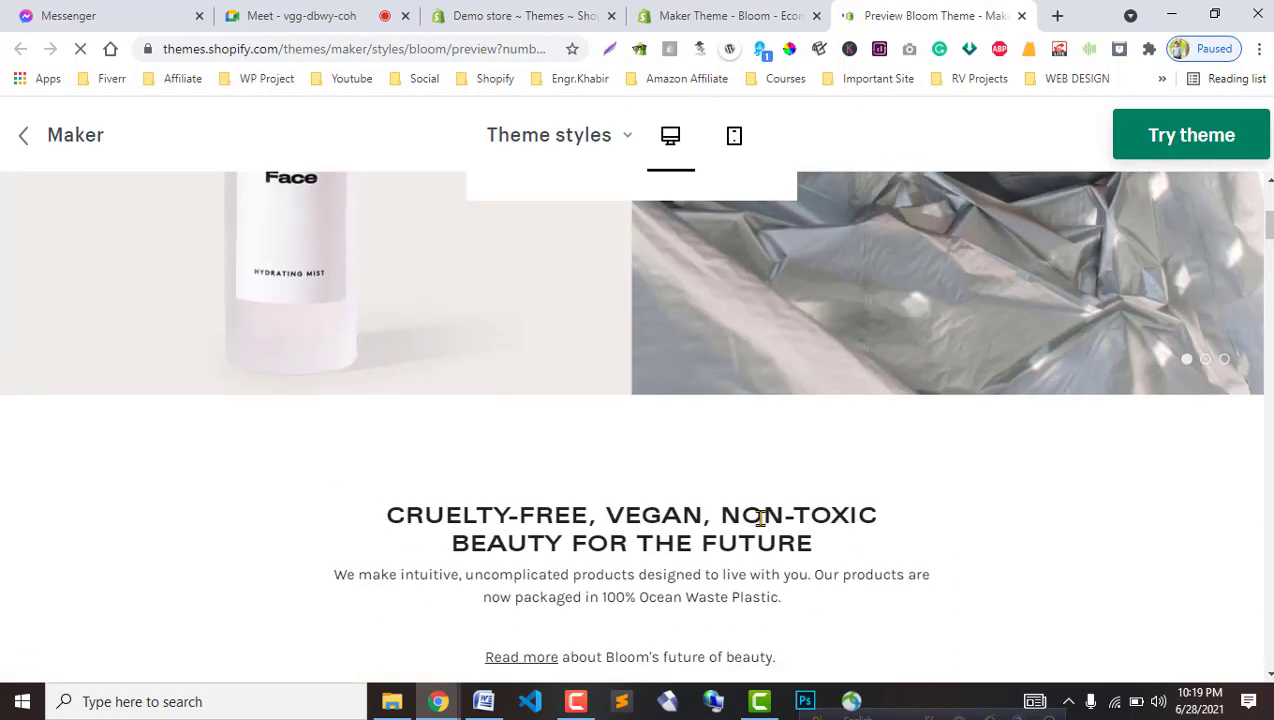
scroll(890, 469, down, 5)
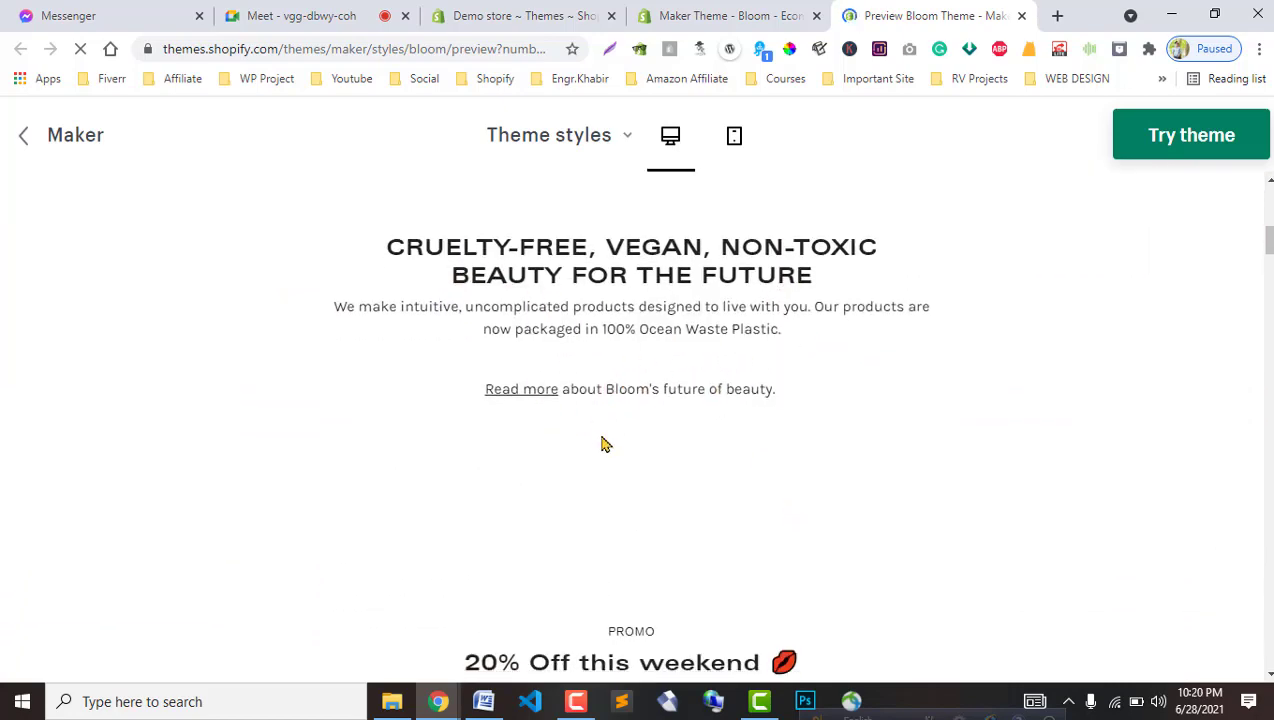
scroll(603, 444, down, 3)
scroll(843, 470, up, 2)
scroll(843, 470, down, 2)
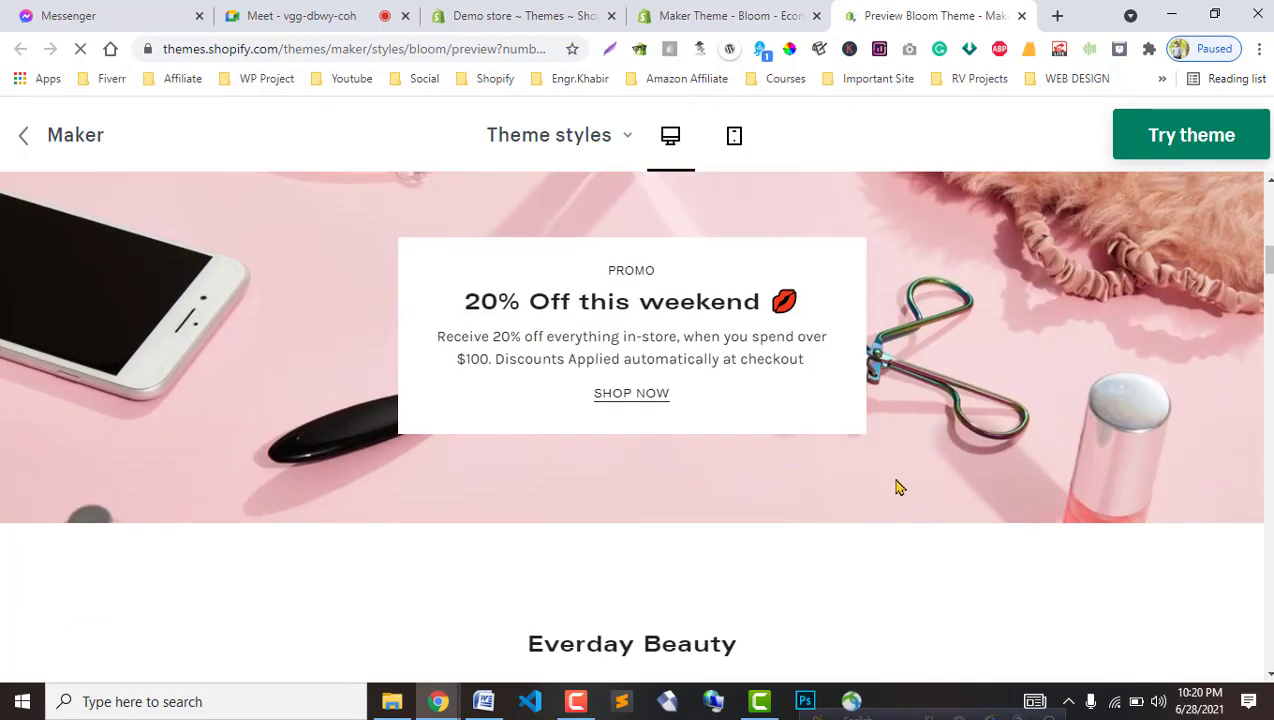
Look through the Everday Beauty products in the Bloom demo by advancing the product carousel.
scroll(947, 470, down, 3)
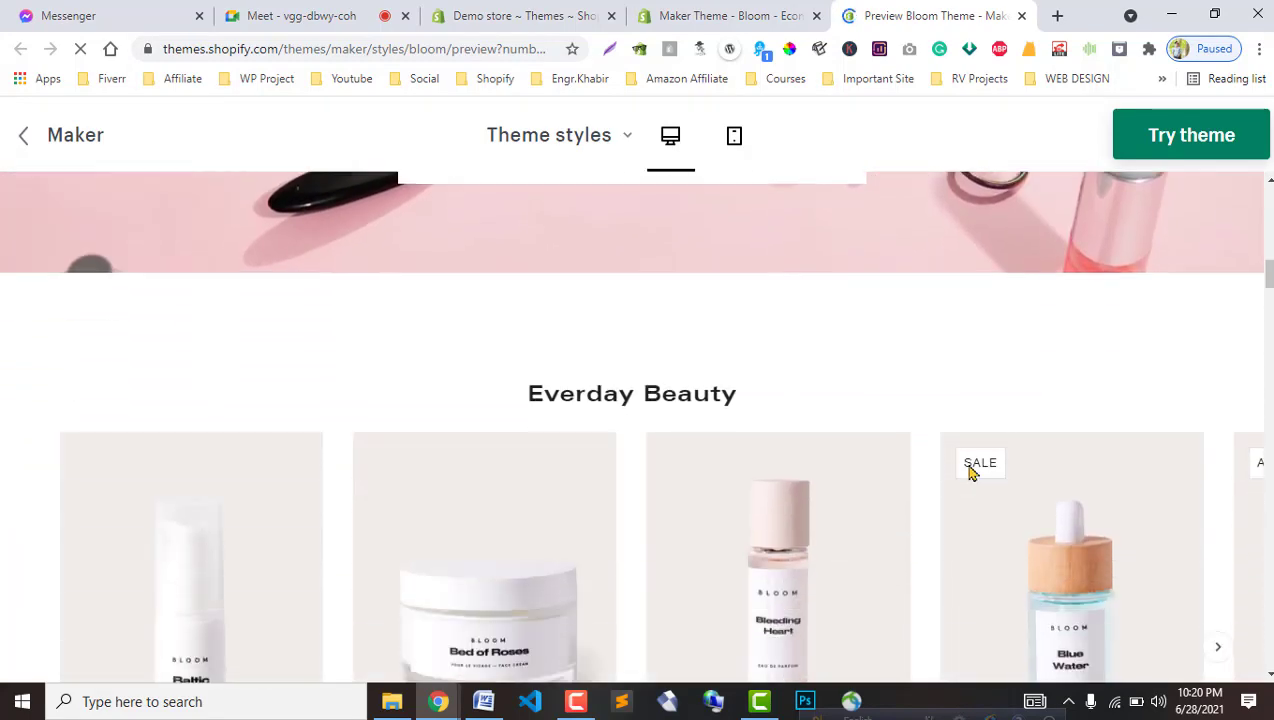
scroll(1135, 482, down, 1)
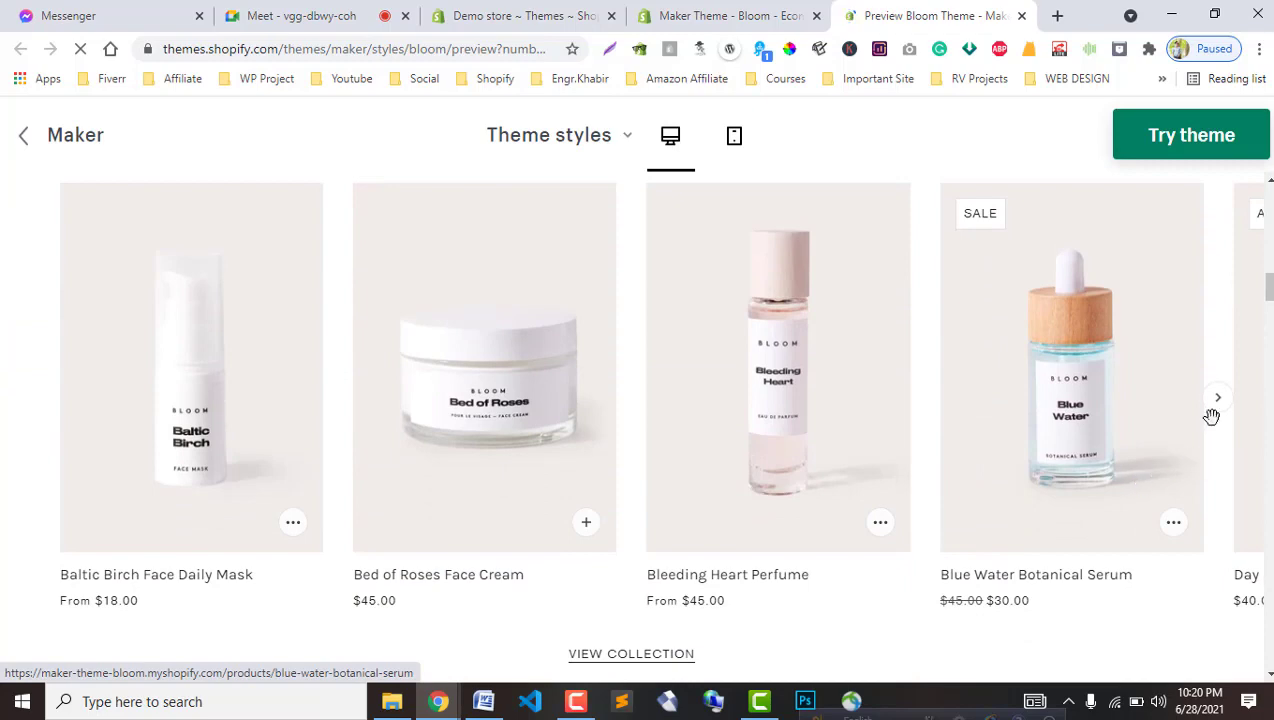
click(1213, 416)
click(1216, 412)
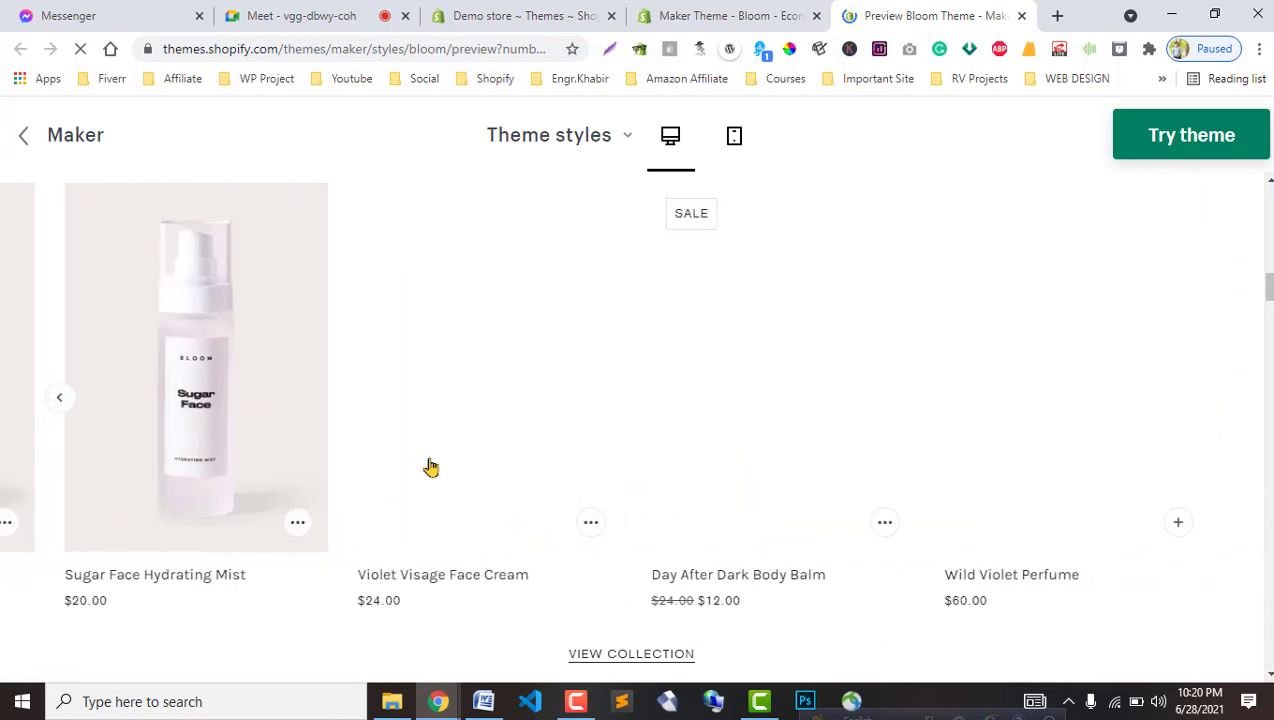
Examine the Our Story section of the Bloom demo with its text and product image.
scroll(443, 472, down, 5)
scroll(676, 497, down, 3)
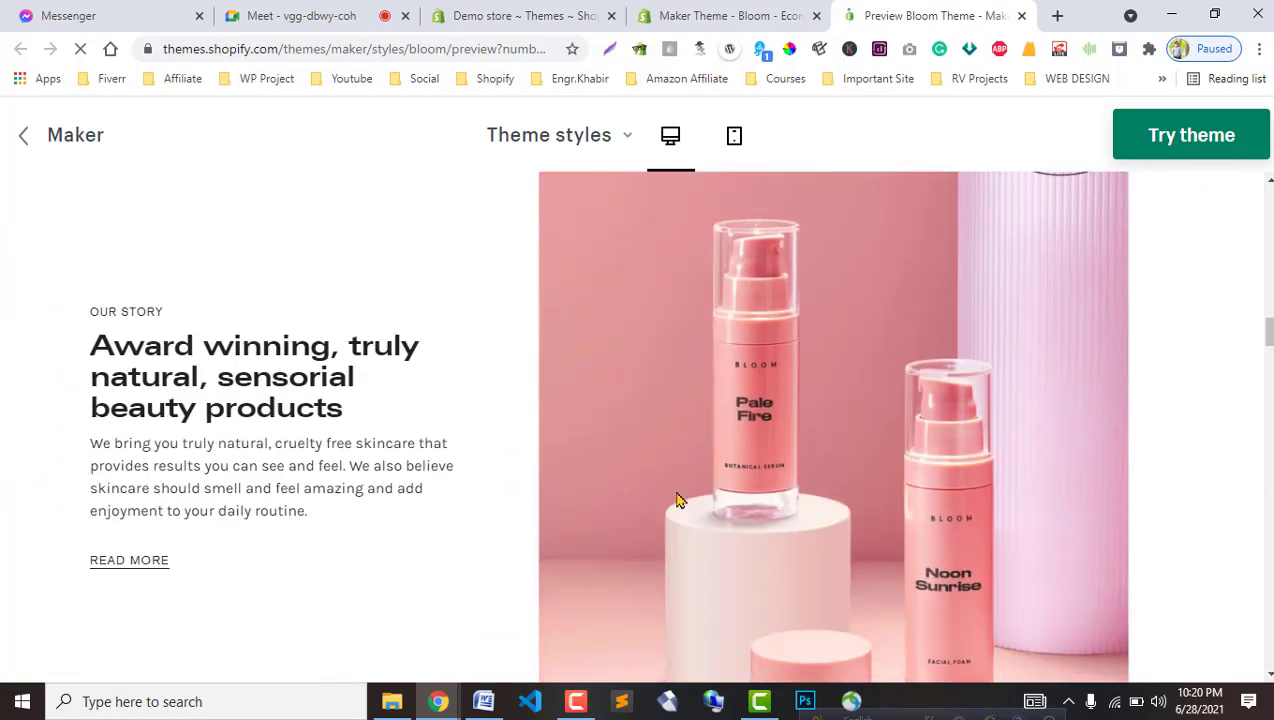
scroll(407, 489, up, 2)
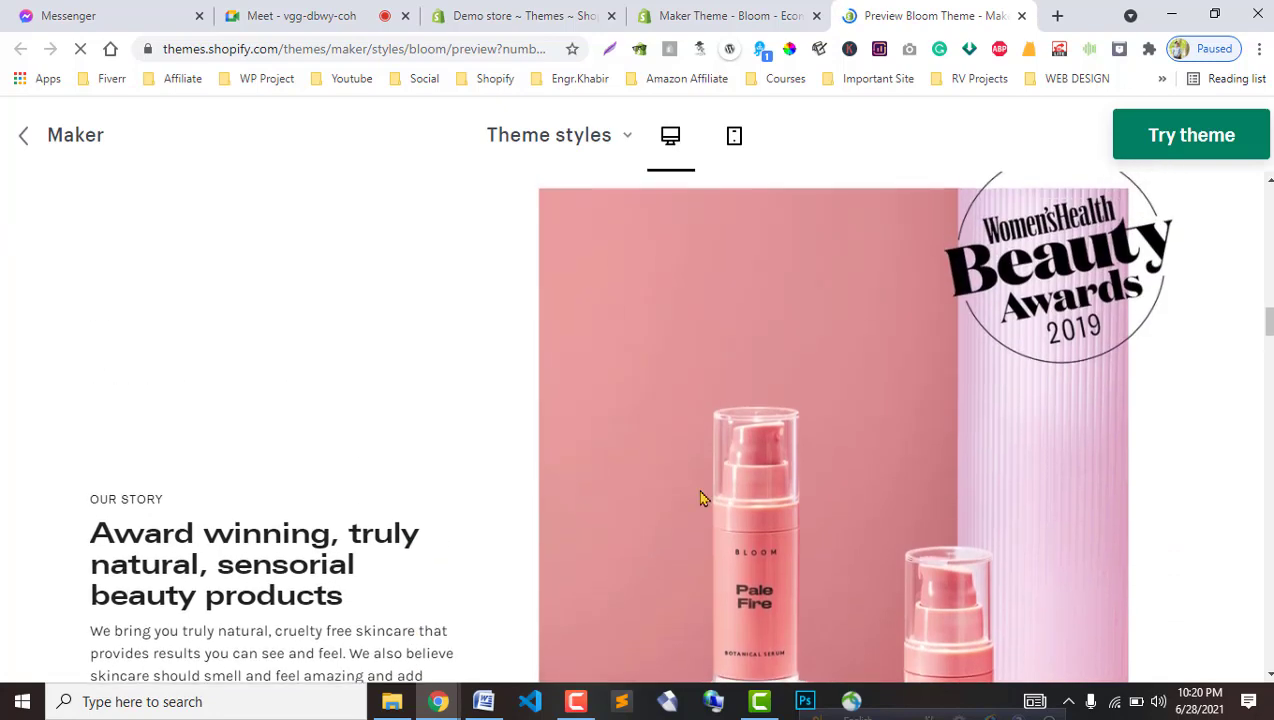
scroll(927, 517, down, 3)
scroll(409, 508, up, 2)
scroll(390, 510, up, 1)
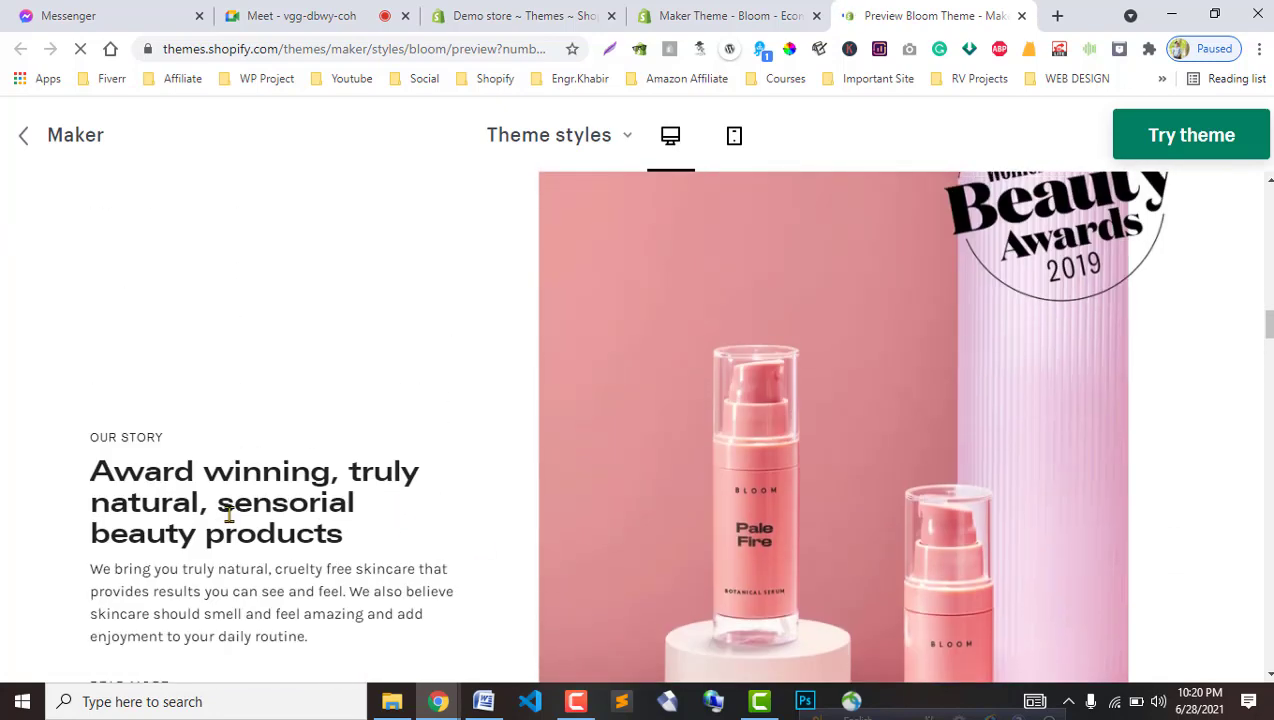
scroll(228, 512, down, 2)
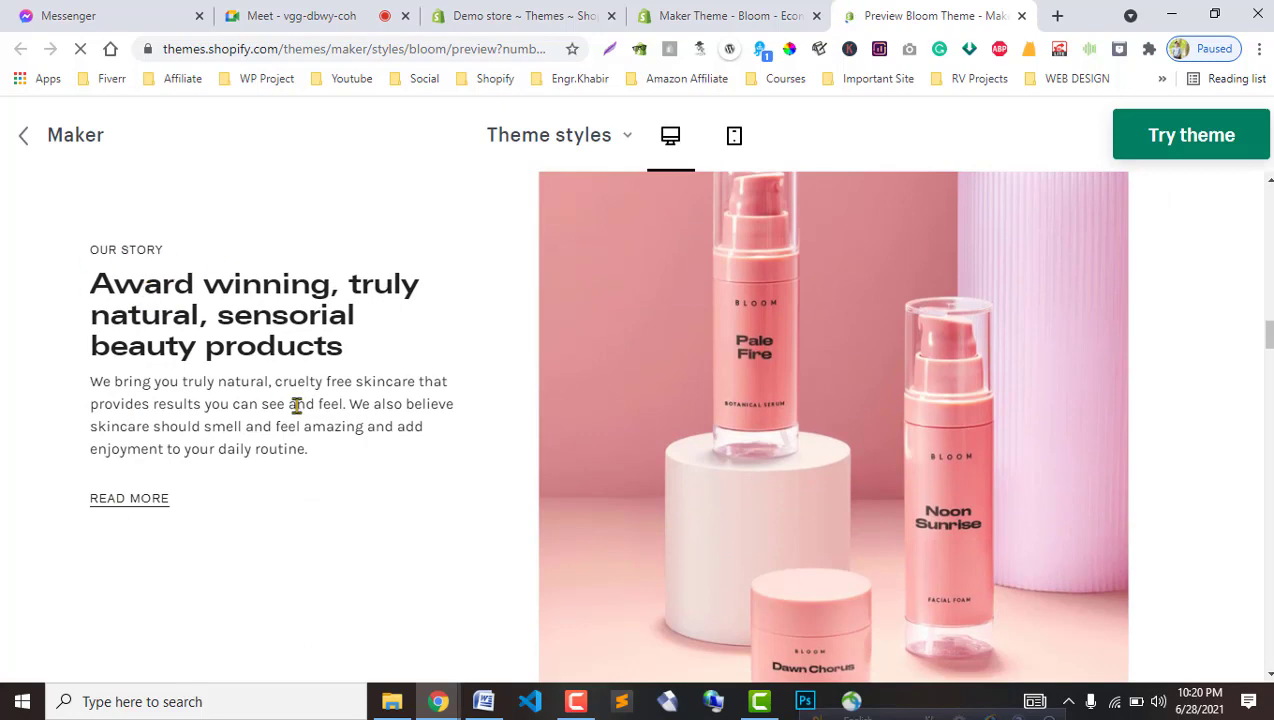
Examine the Shop the Edit collection tiles and the Gift Card product section of the Bloom demo.
scroll(407, 441, down, 8)
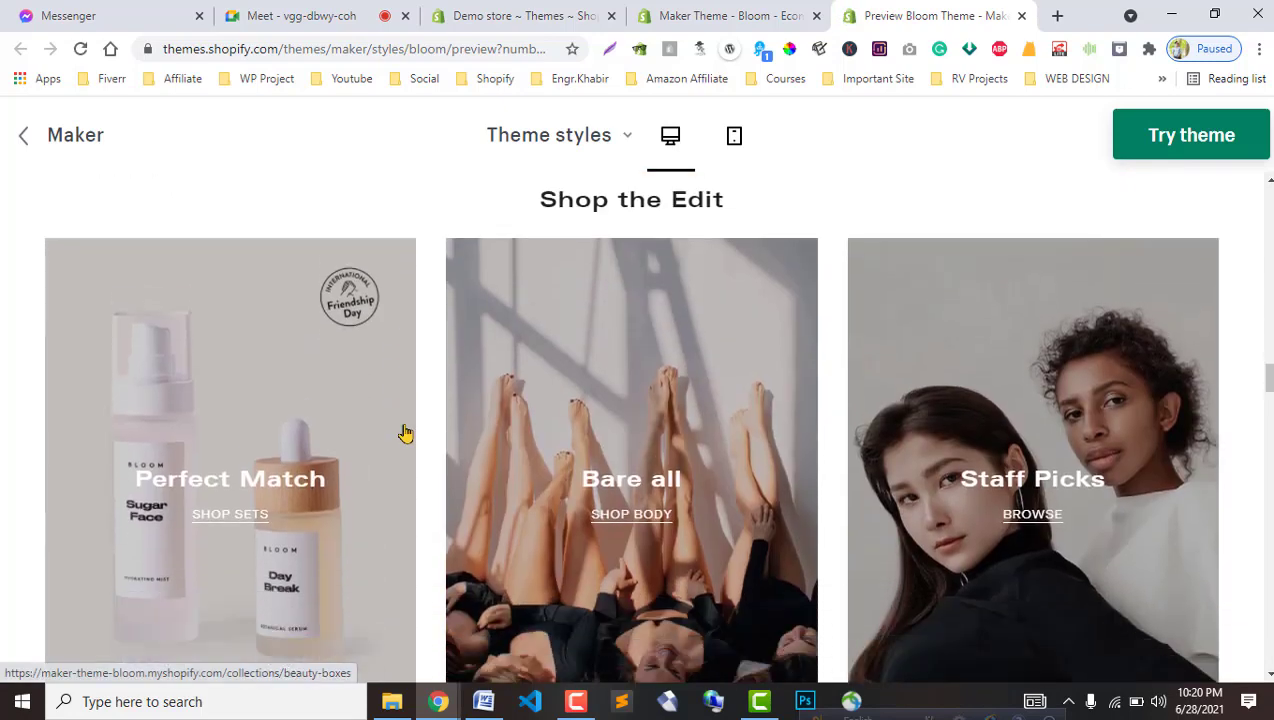
scroll(630, 300, up, 1)
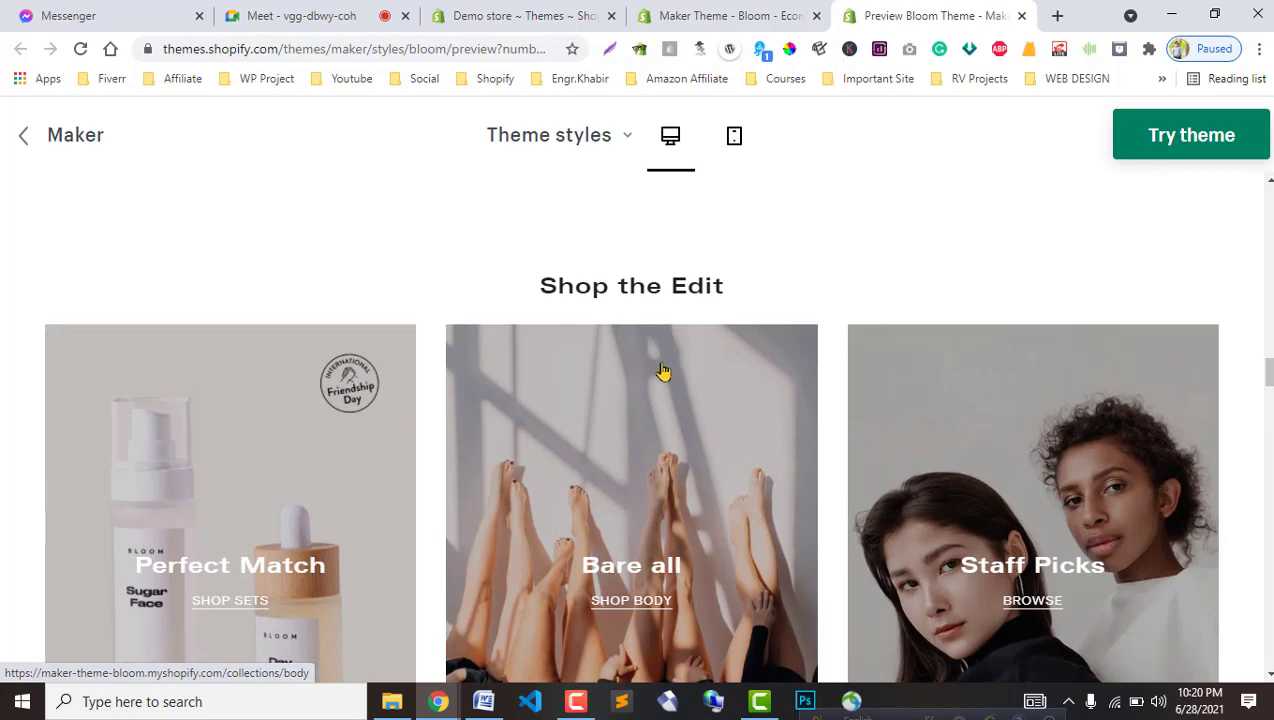
scroll(478, 450, down, 3)
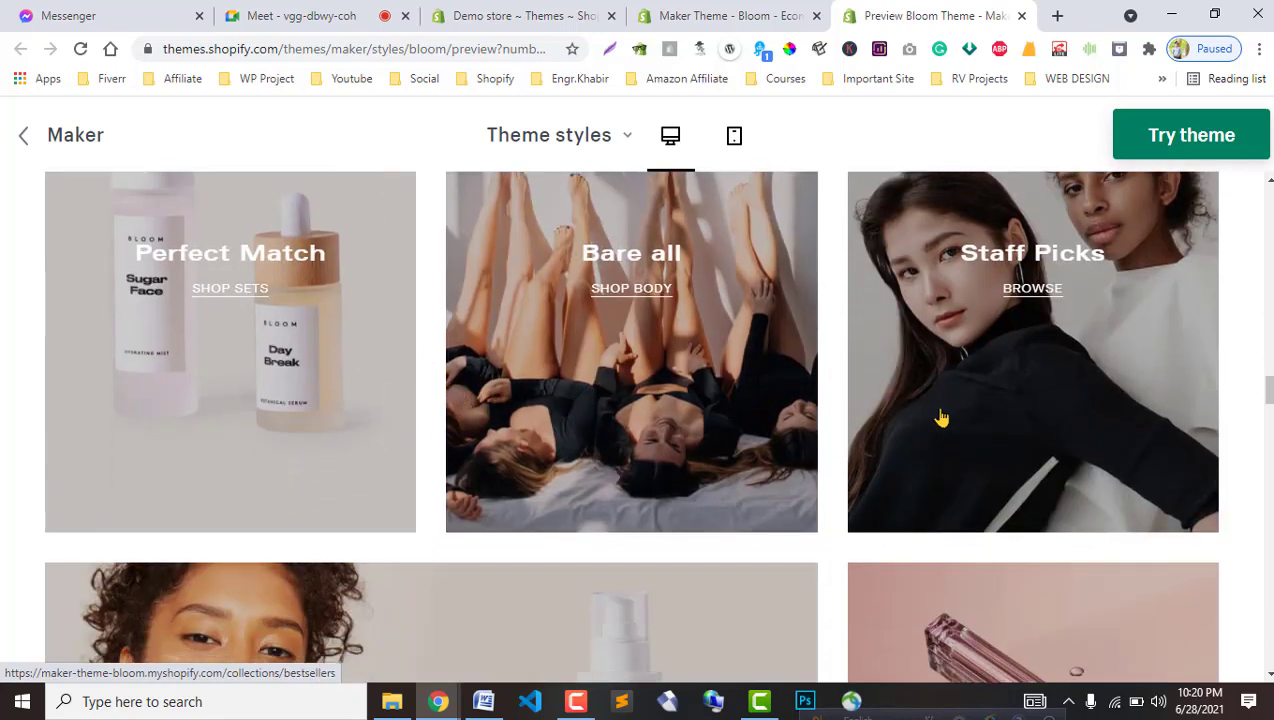
scroll(880, 475, down, 4)
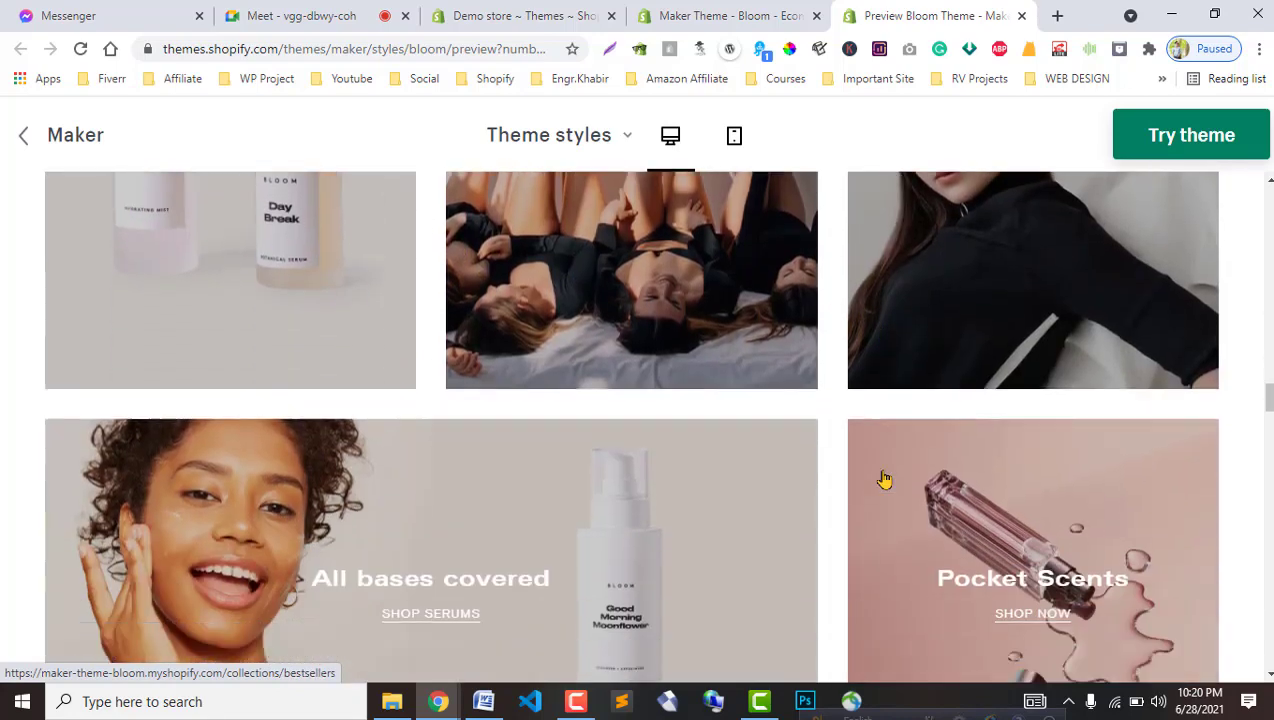
scroll(855, 460, down, 5)
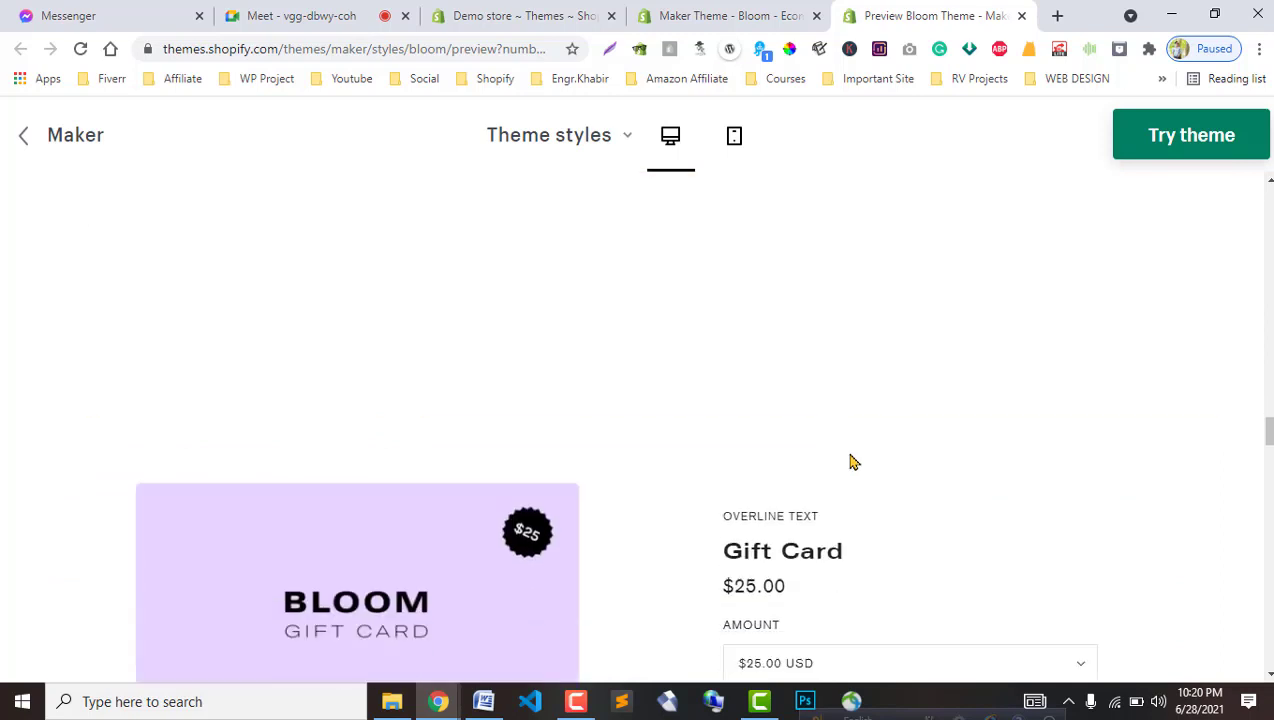
scroll(680, 425, up, 1)
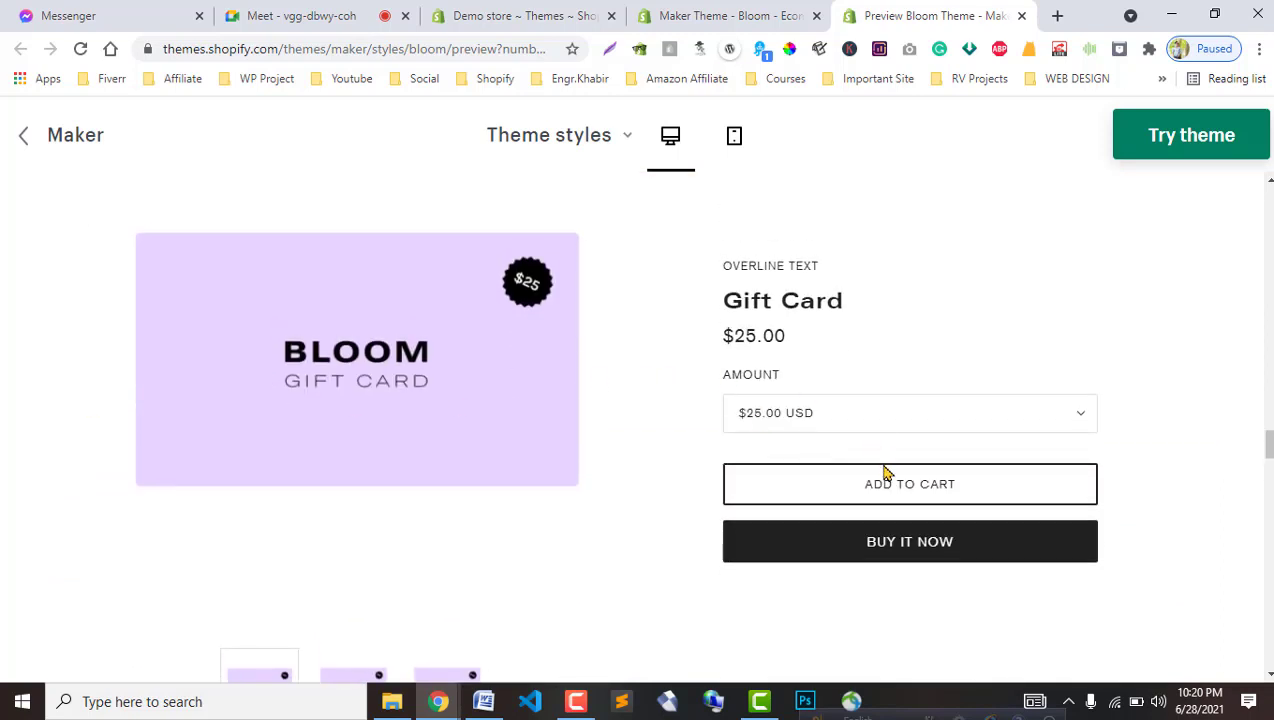
Examine the Gift Card product section of the Bloom demo, including its amount options and image thumbnails.
scroll(870, 490, up, 1)
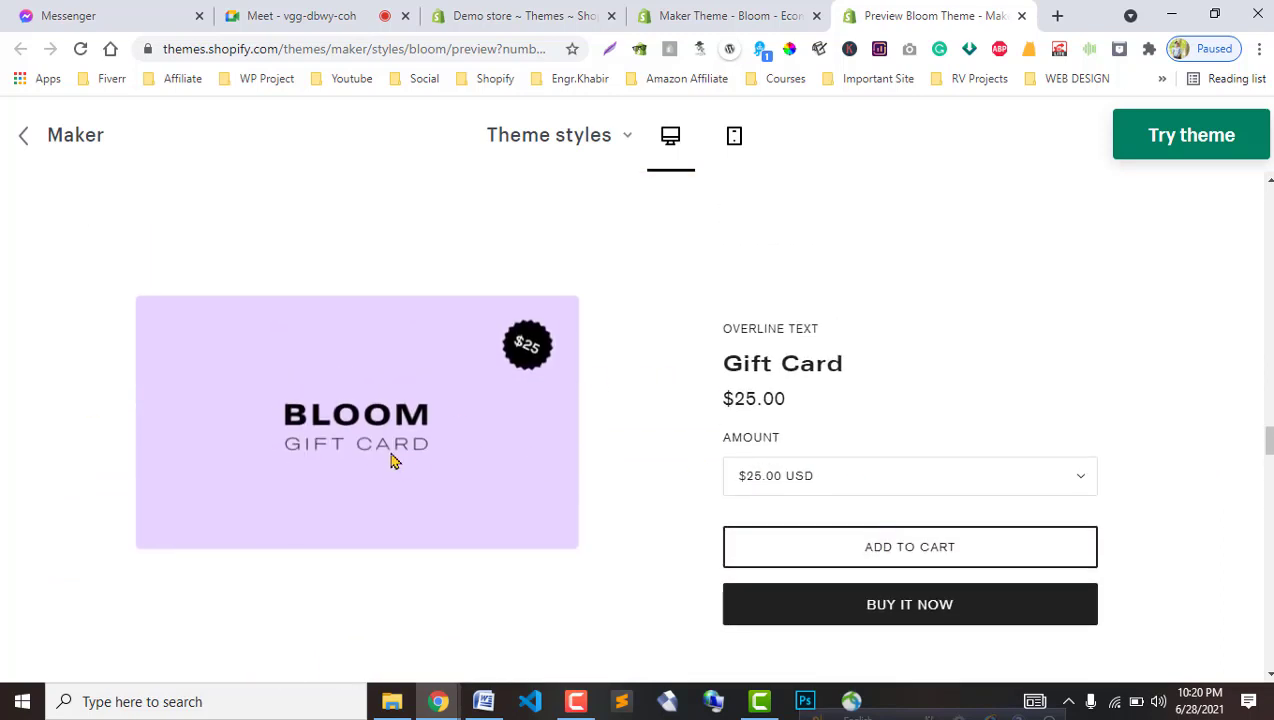
scroll(920, 470, down, 1)
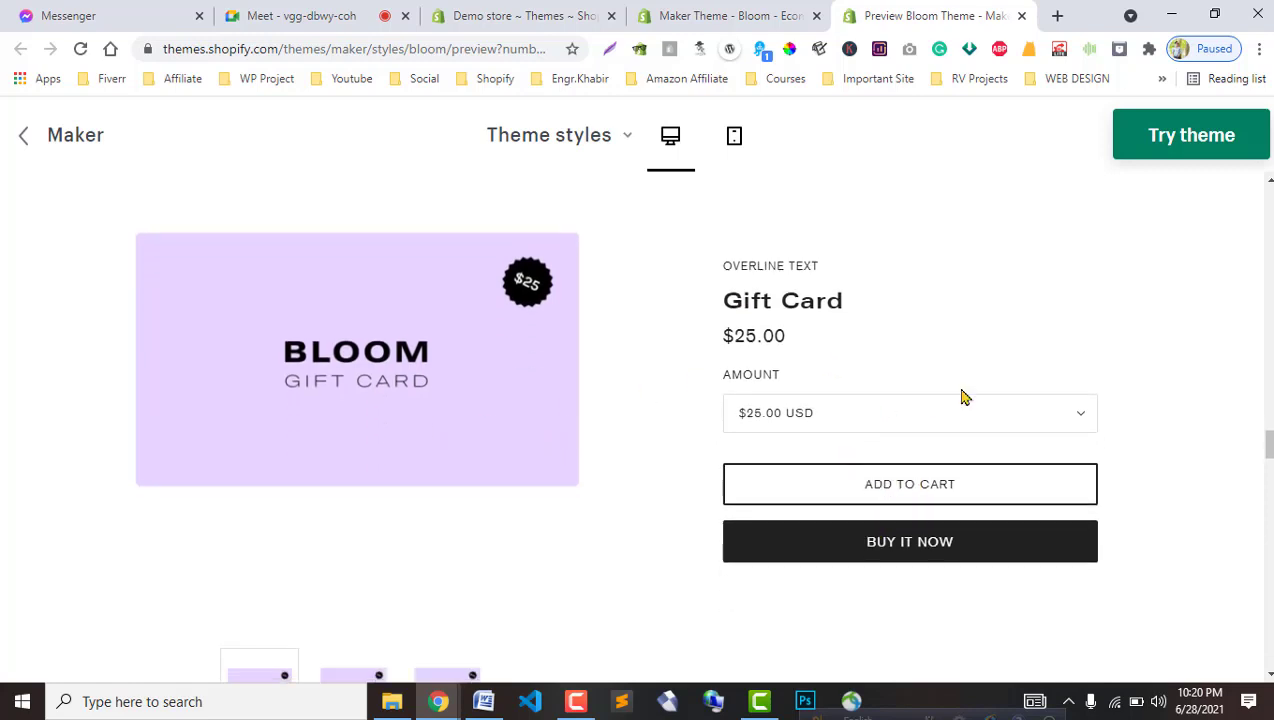
click(1058, 430)
click(770, 388)
scroll(686, 389, down, 4)
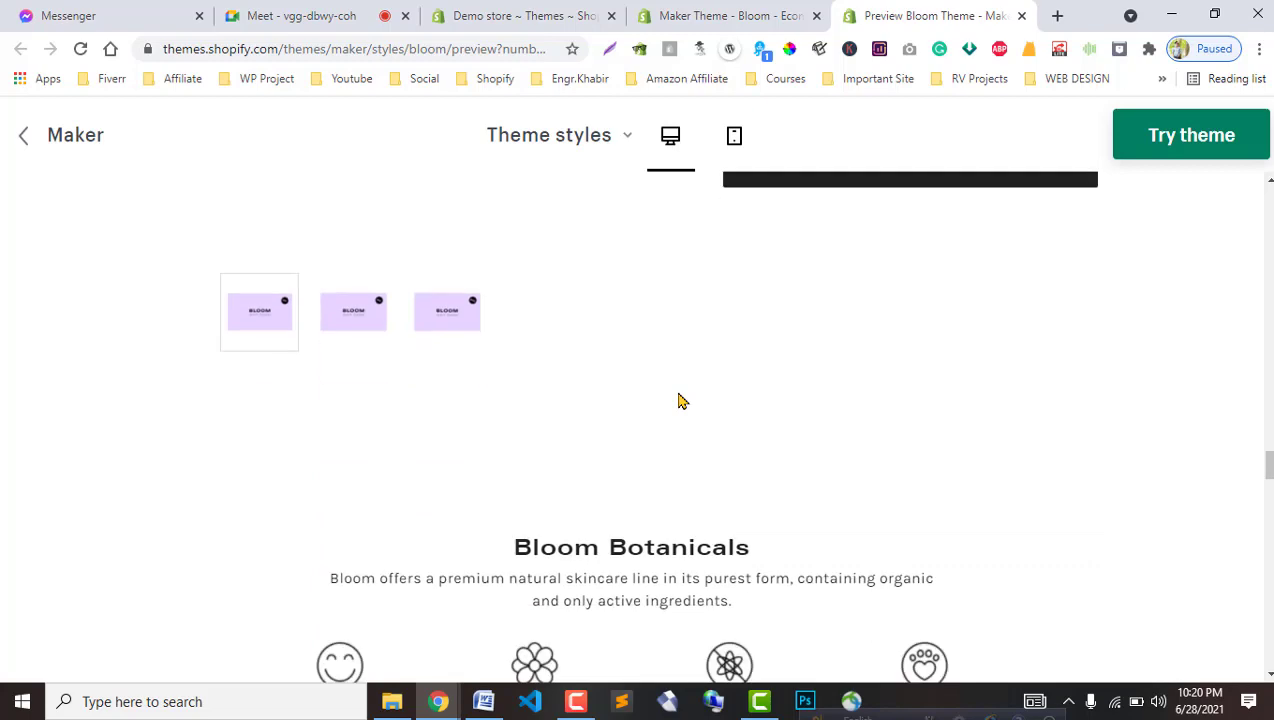
click(438, 333)
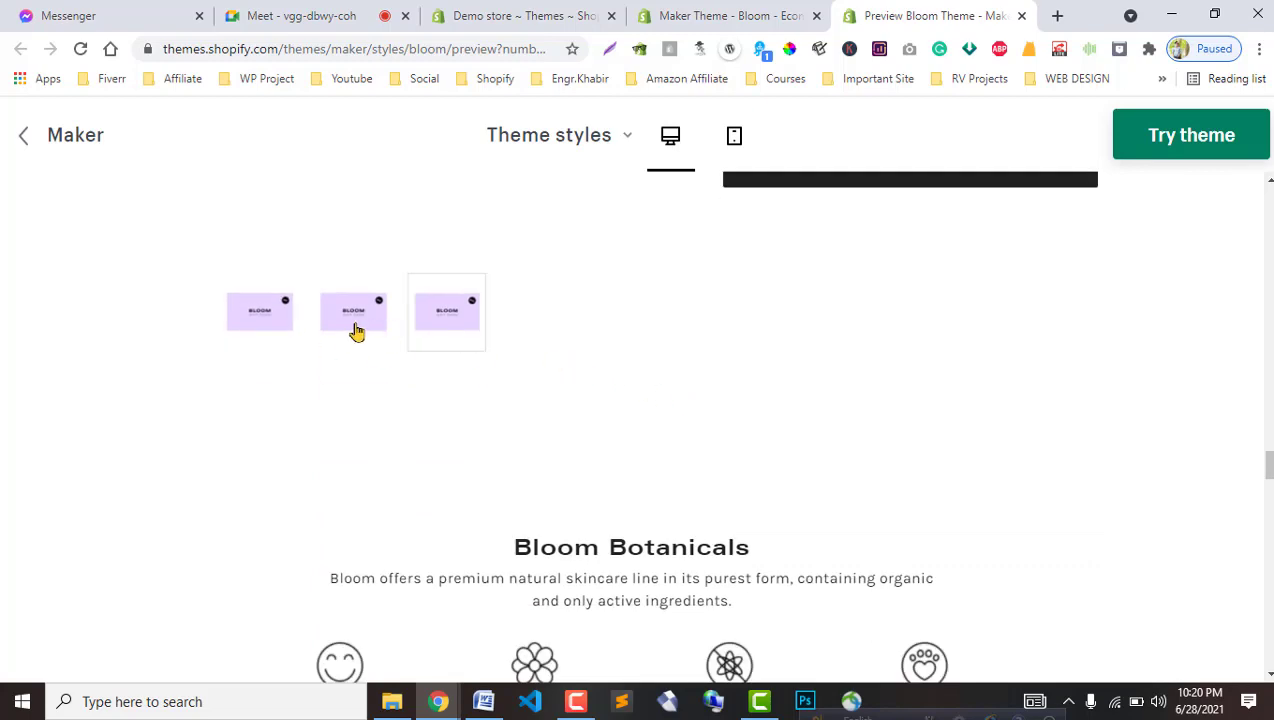
Examine the Bloom Botanicals feature icons and the 100% natural skincare banner in the Bloom demo.
scroll(300, 330, down, 6)
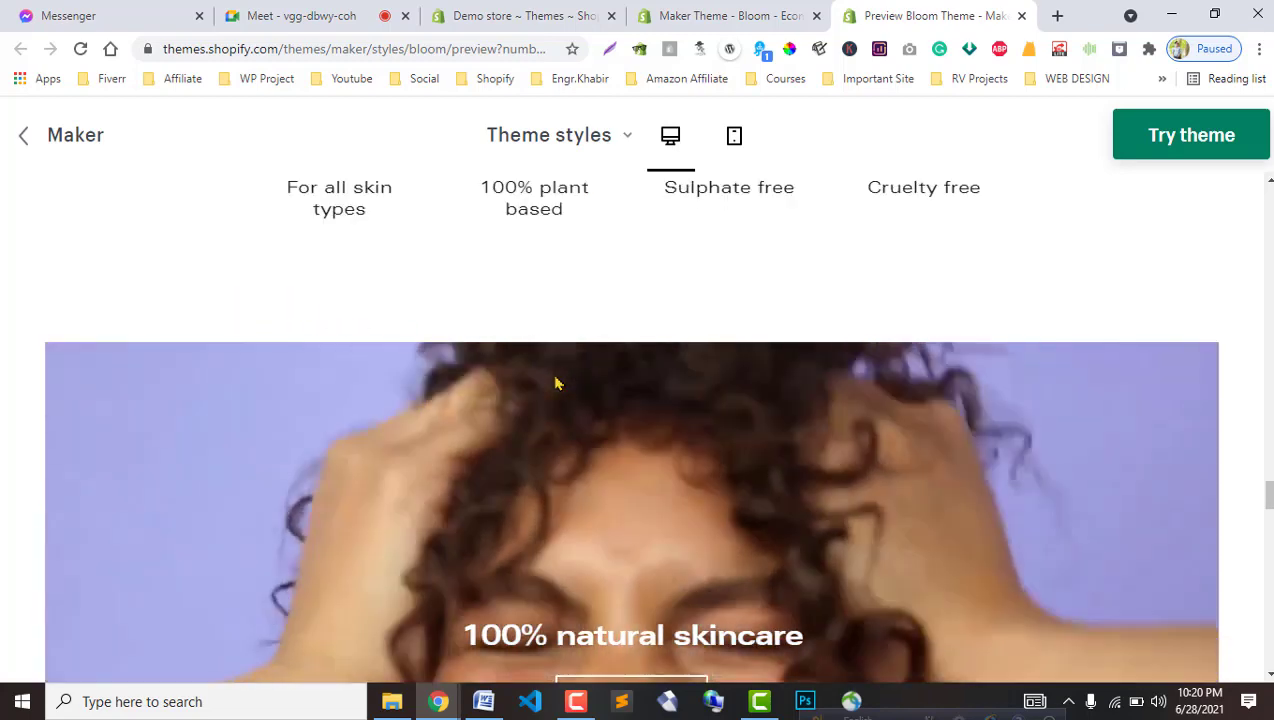
scroll(555, 389, up, 1)
scroll(555, 389, up, 2)
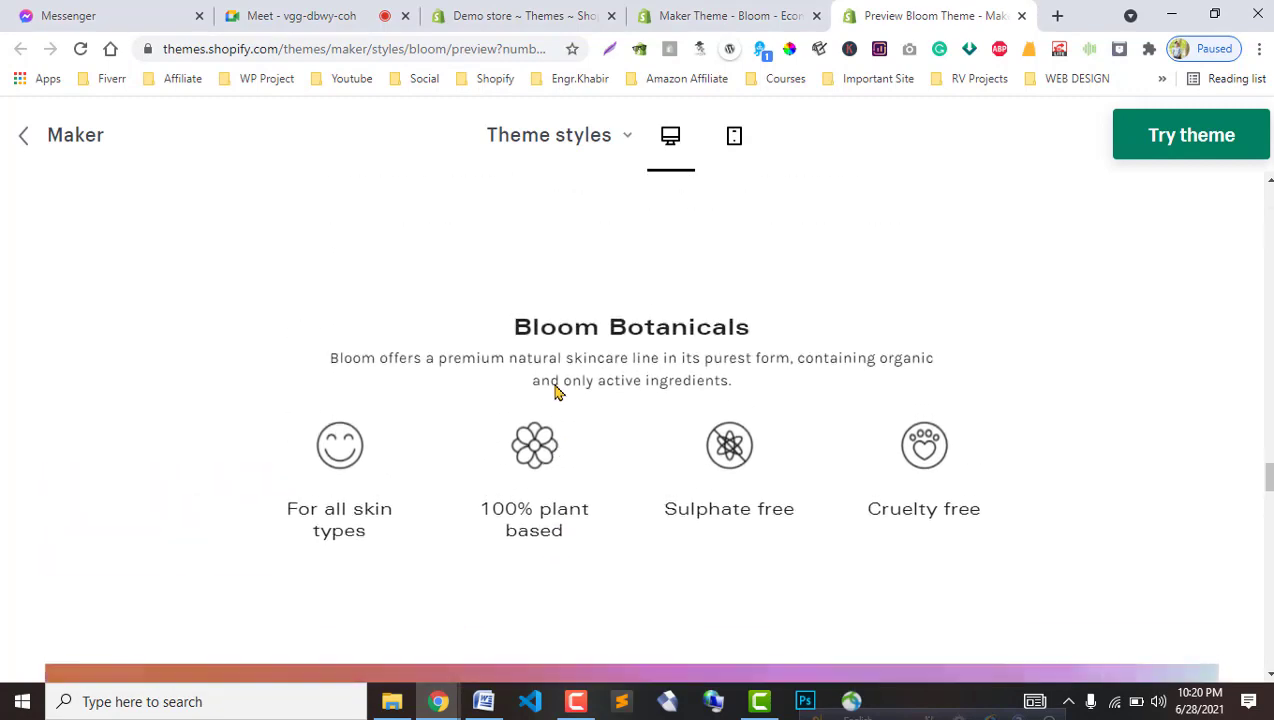
scroll(683, 441, up, 4)
scroll(717, 523, down, 3)
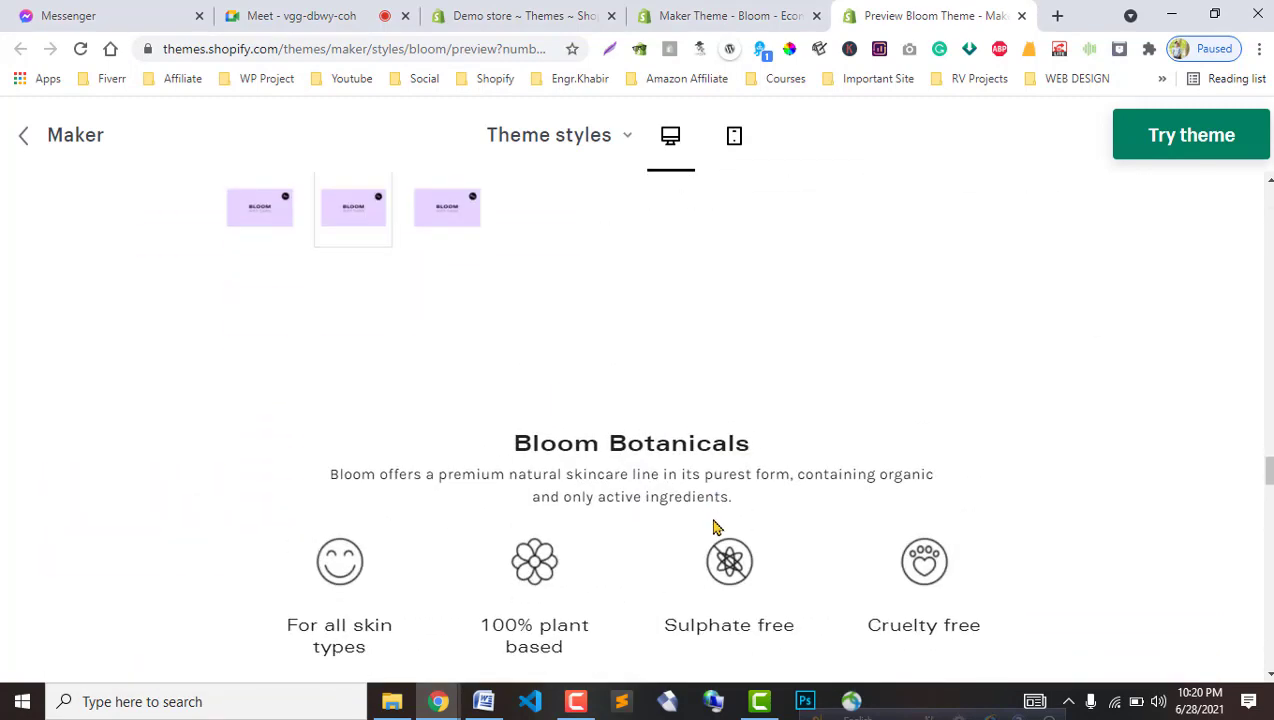
scroll(714, 527, down, 3)
scroll(714, 484, up, 1)
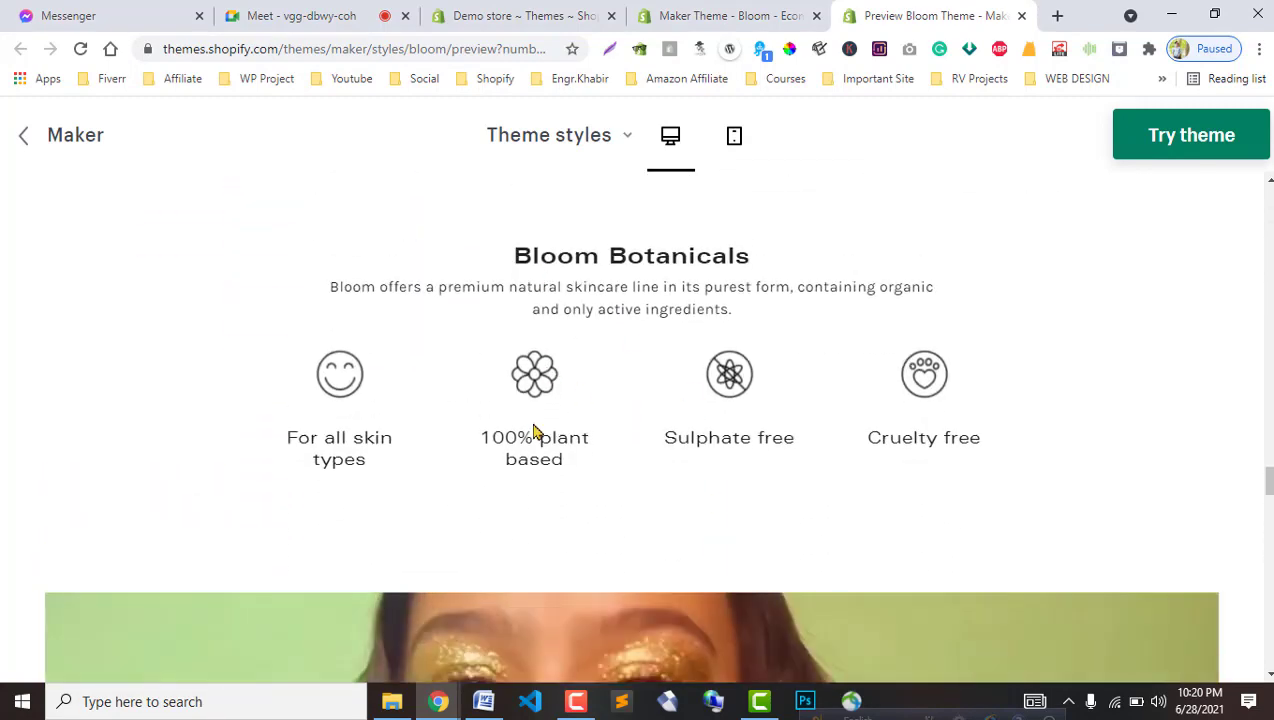
scroll(549, 455, down, 6)
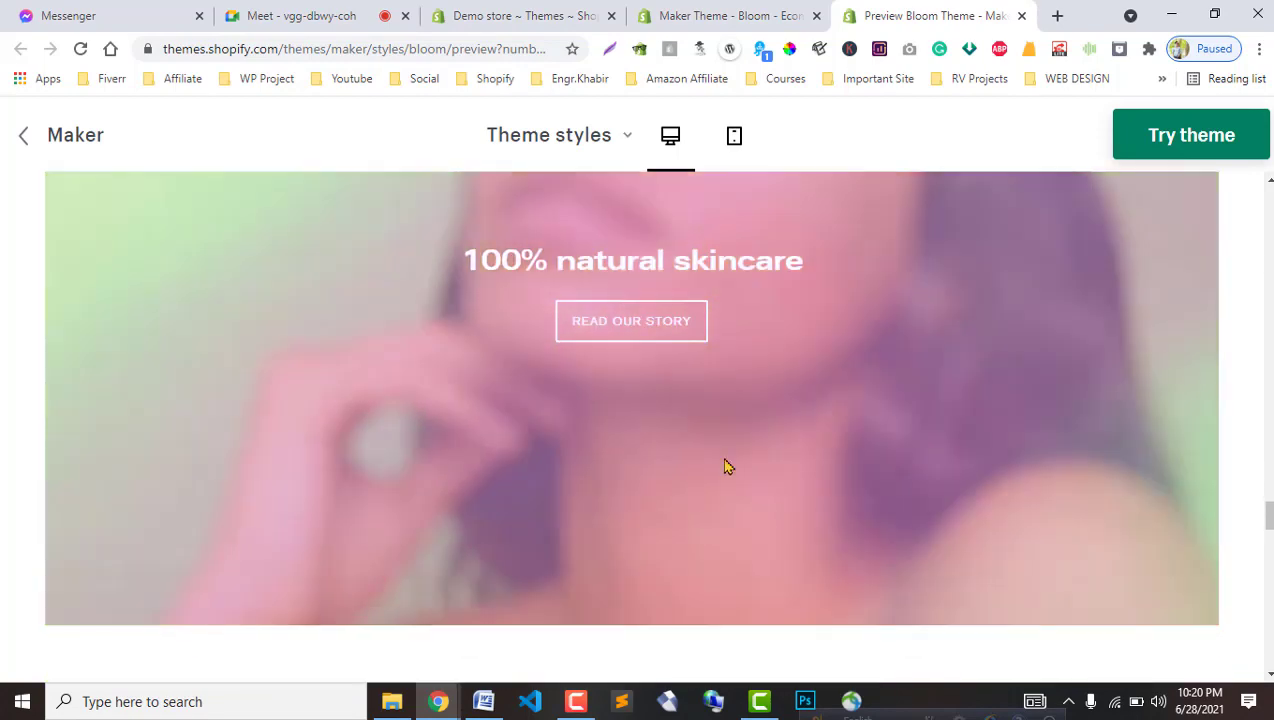
Look through the blog posts, skincare banner and footer of the Bloom demo, and return to the start of the page.
scroll(728, 467, down, 7)
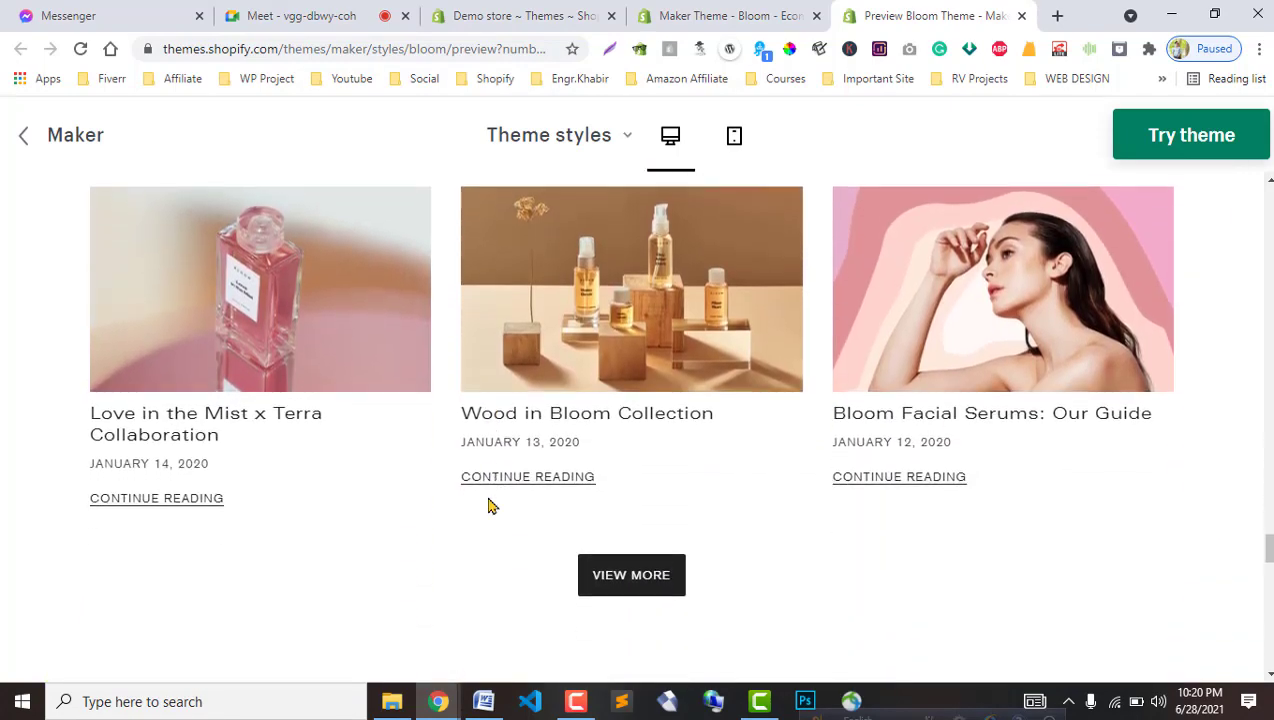
scroll(490, 505, down, 2)
scroll(216, 452, up, 3)
scroll(814, 468, down, 4)
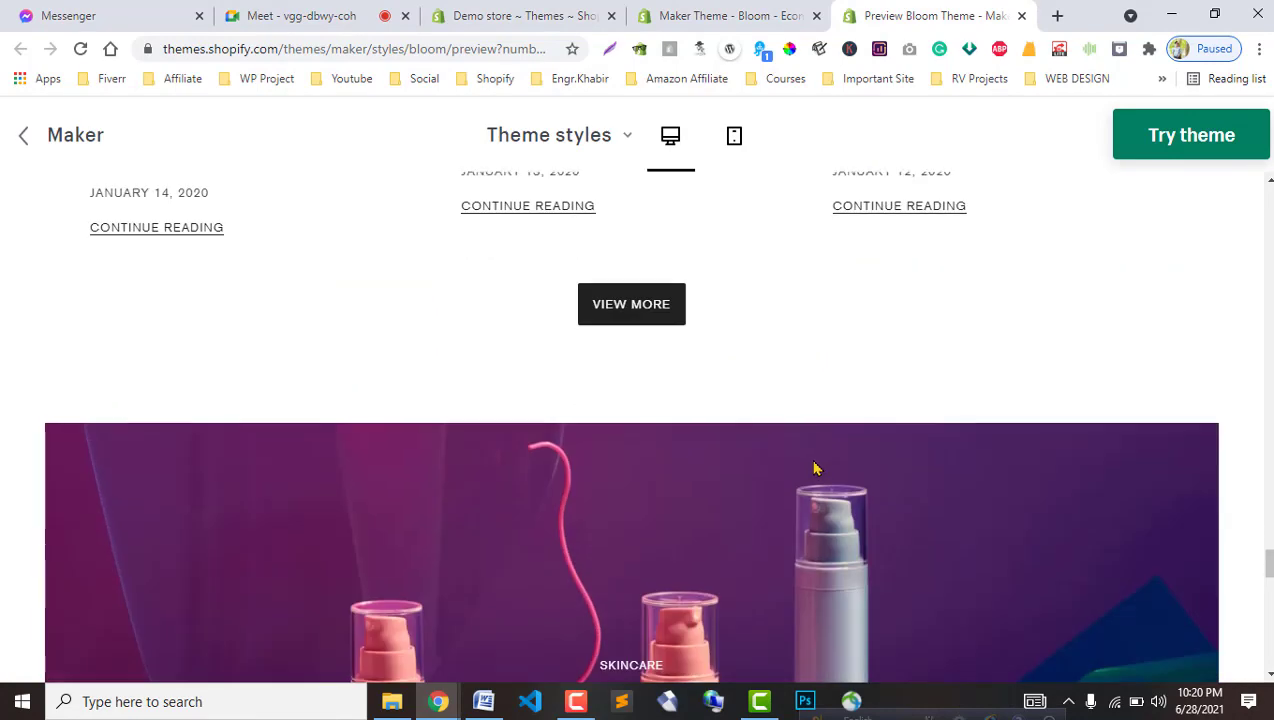
scroll(814, 468, down, 3)
drag(1268, 578, 1270, 672)
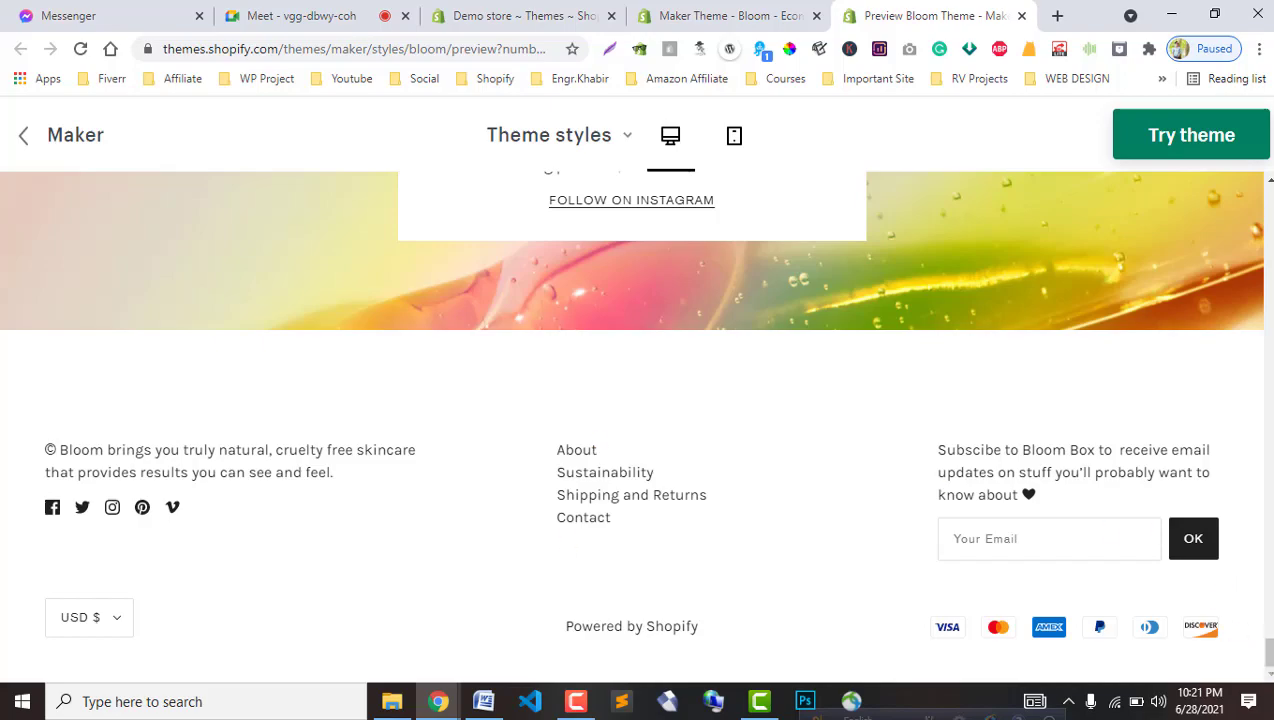
drag(1269, 652, 1269, 198)
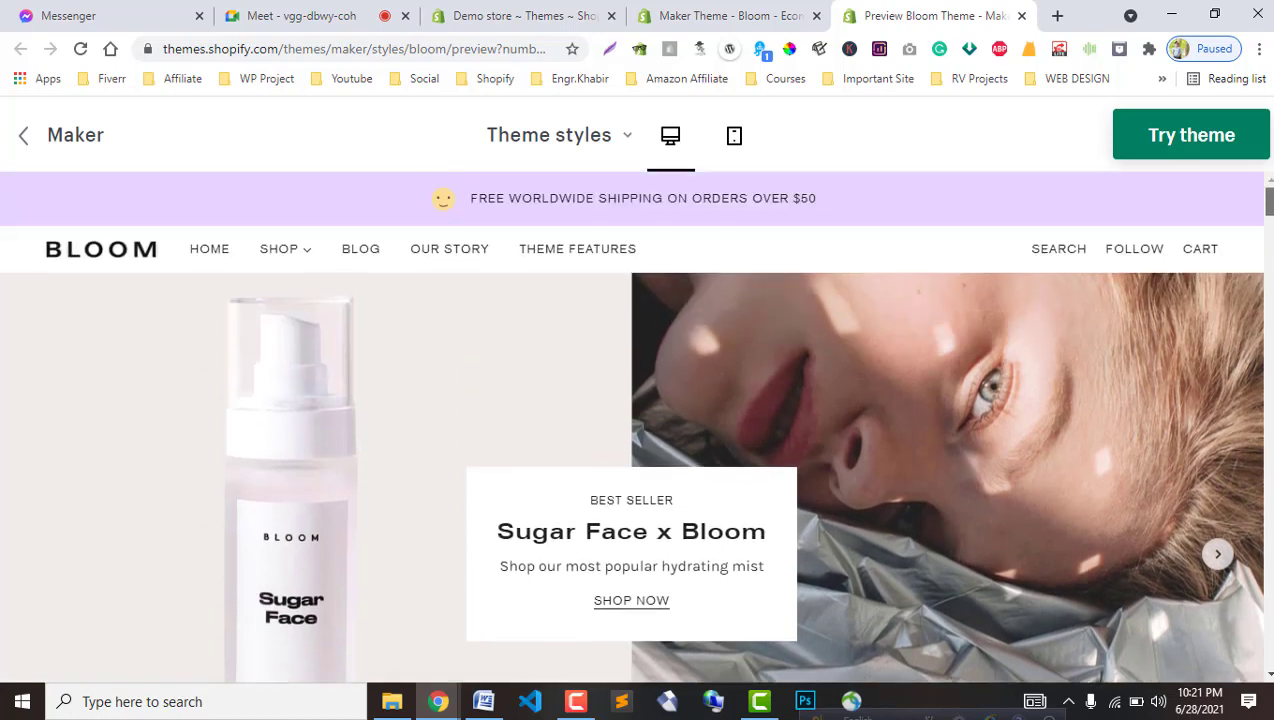
Move the Bloom preview tab ahead of the Maker theme page tab, keeping the preview open.
click(768, 12)
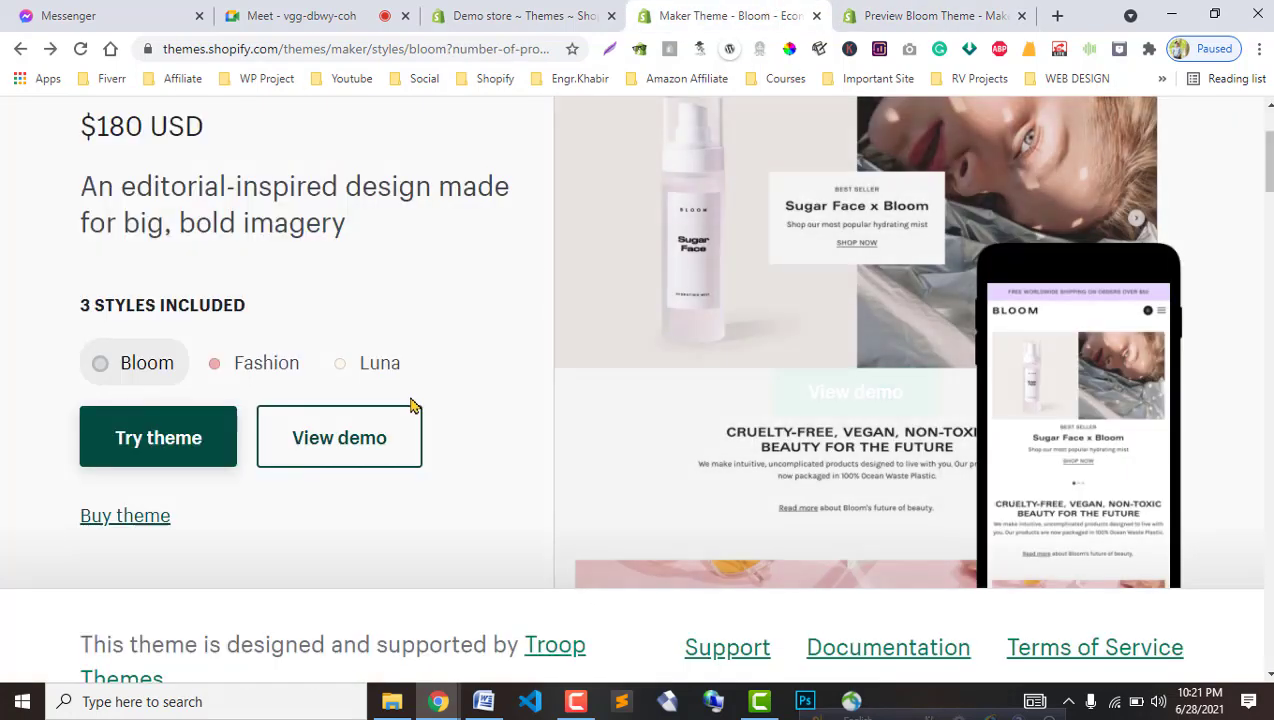
click(927, 12)
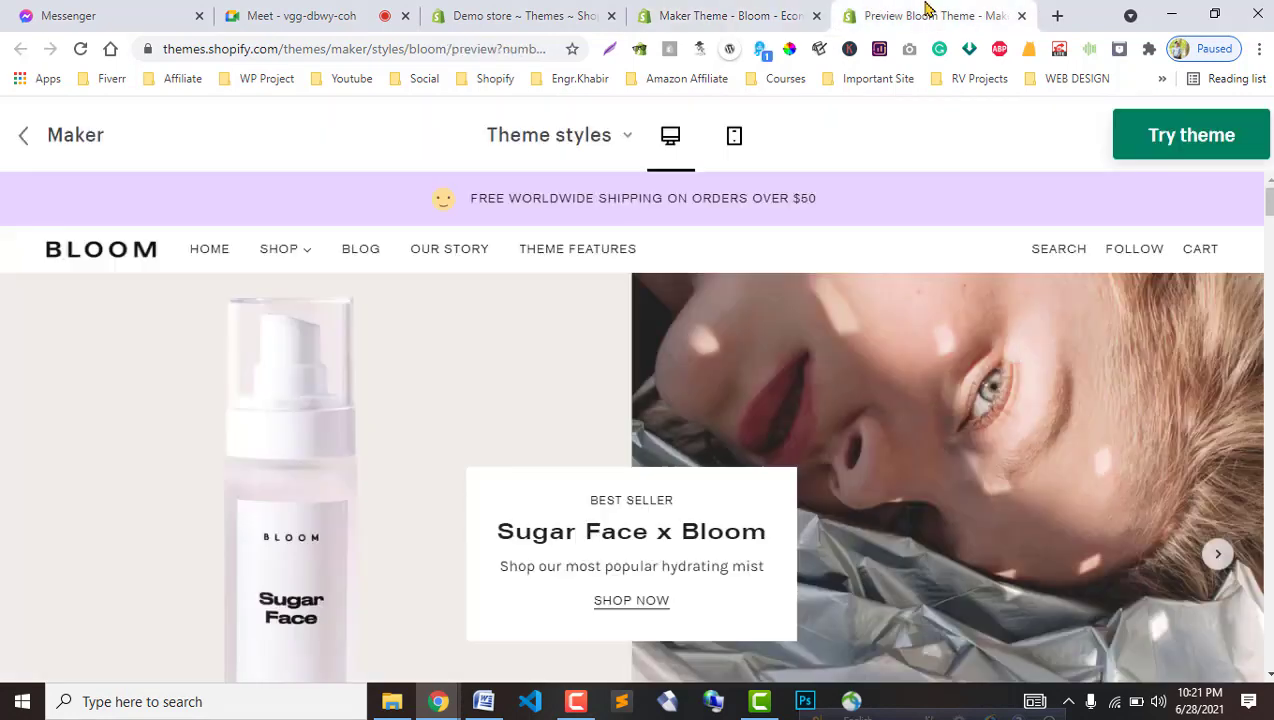
drag(920, 8, 745, 8)
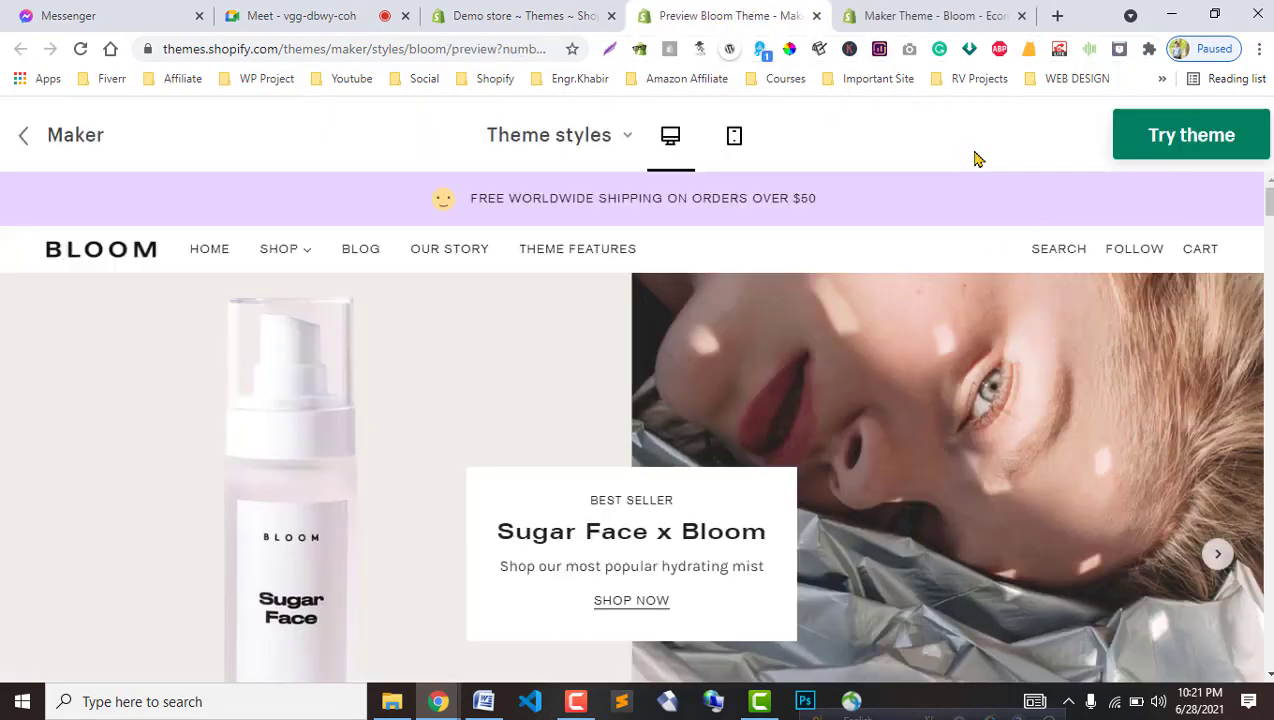
click(916, 15)
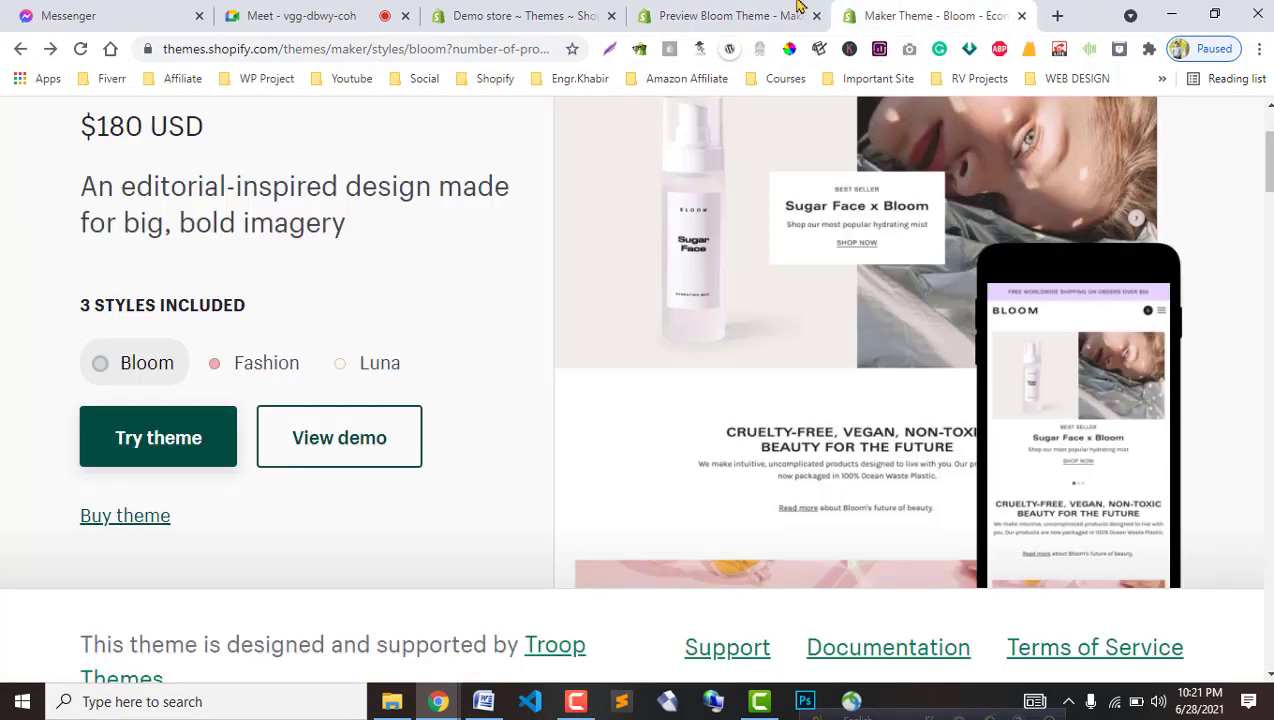
click(795, 12)
Start a trial of the Maker theme from its Bloom preview.
click(1183, 137)
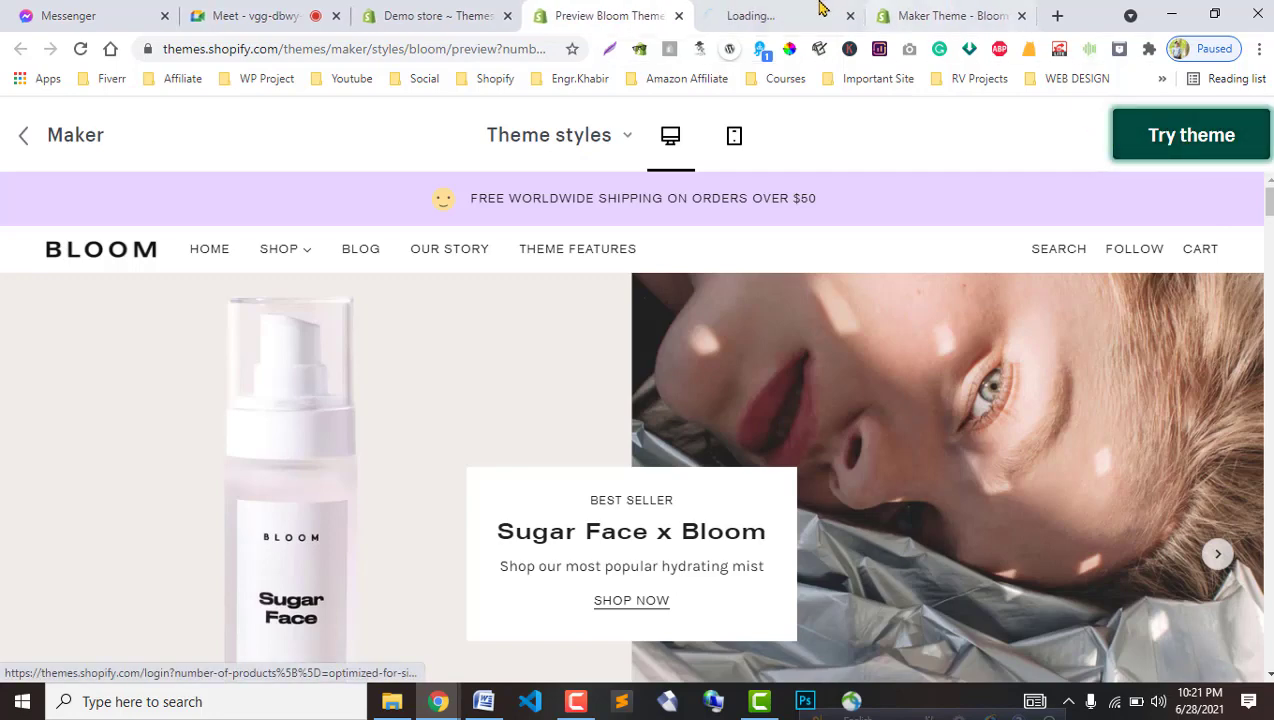
click(569, 405)
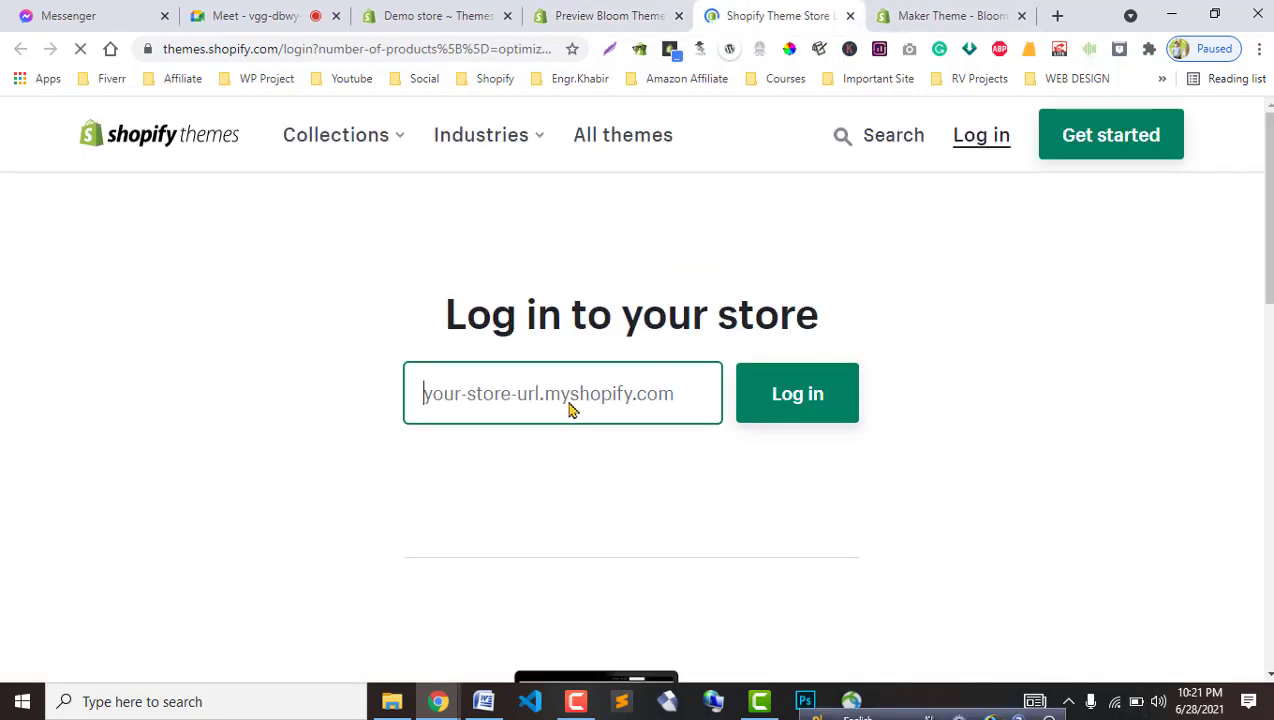
click(424, 10)
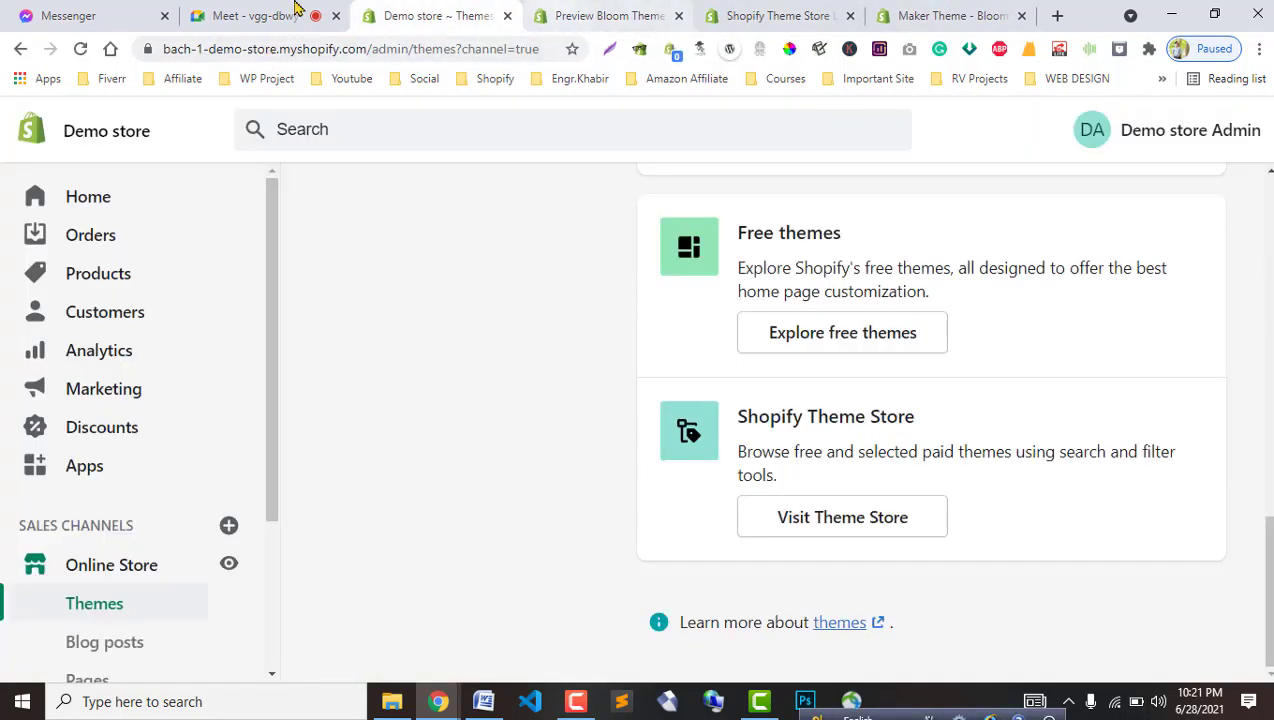
click(298, 12)
click(610, 15)
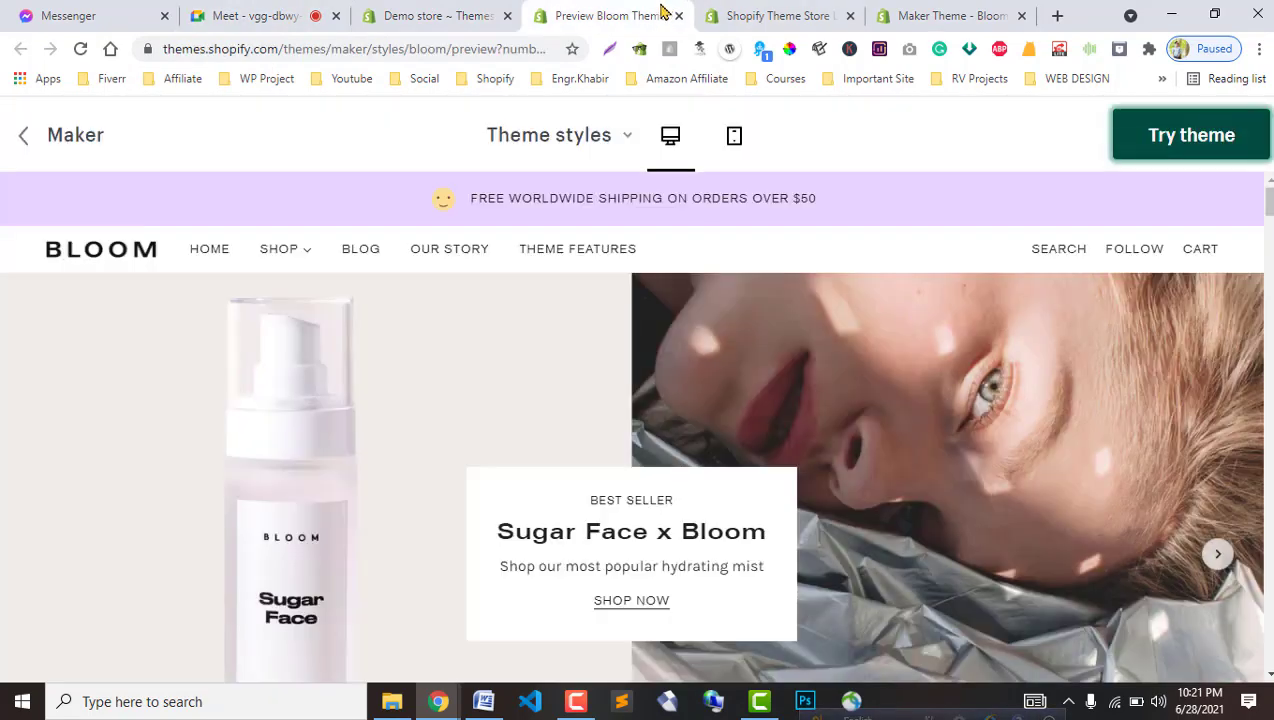
Copy the store address bach-1-demo-store.myshopify.com from the demo store's admin page and log in to the Theme Store with it.
click(498, 7)
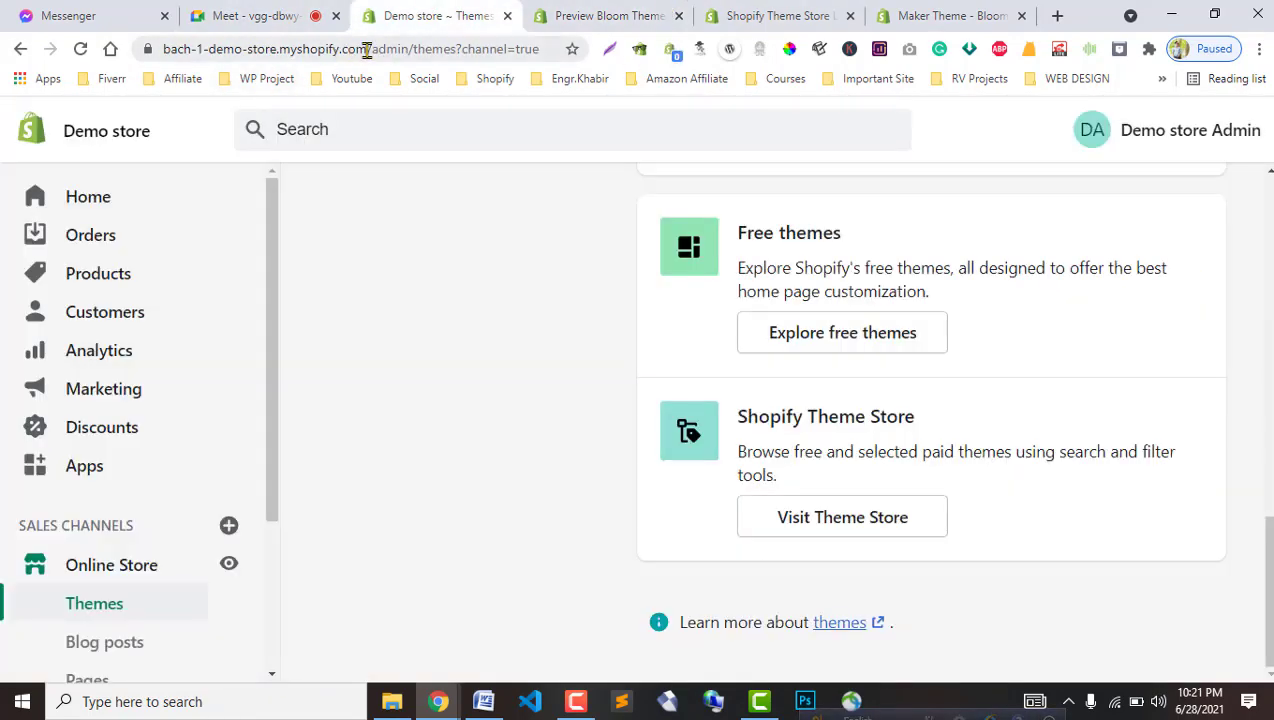
drag(367, 50, 158, 48)
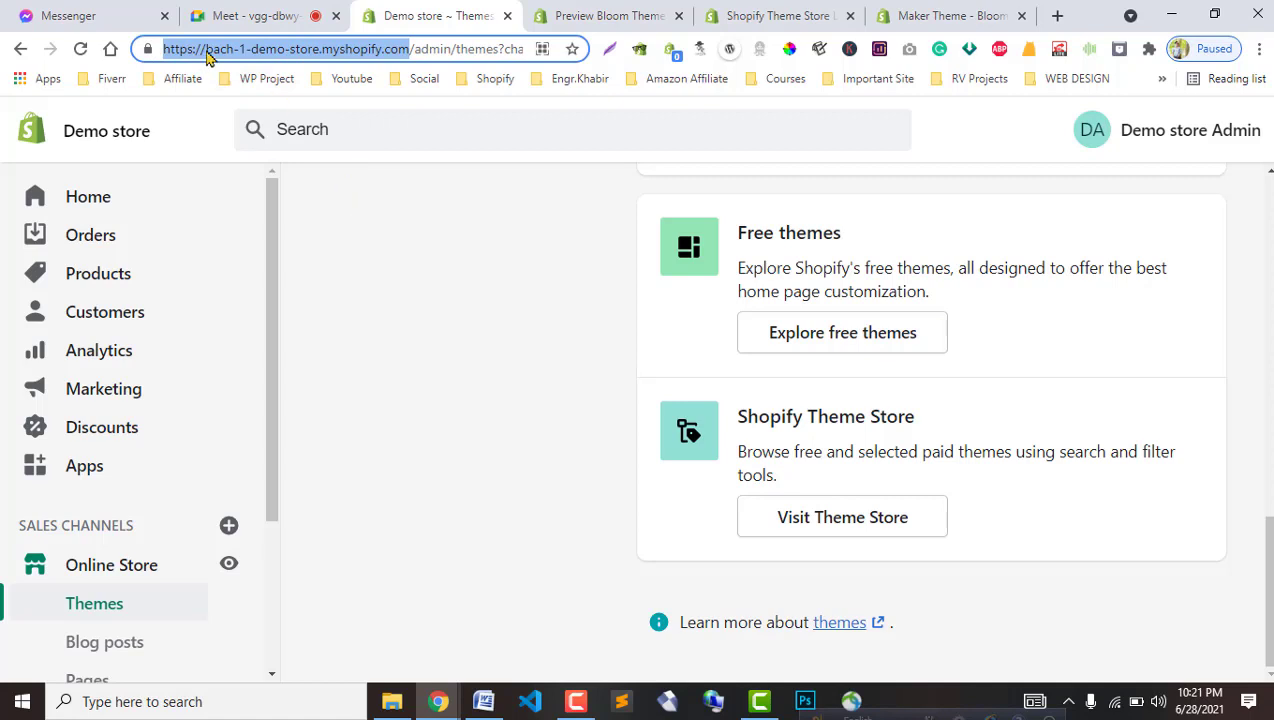
click(770, 15)
click(541, 397)
key(ctrl+v)
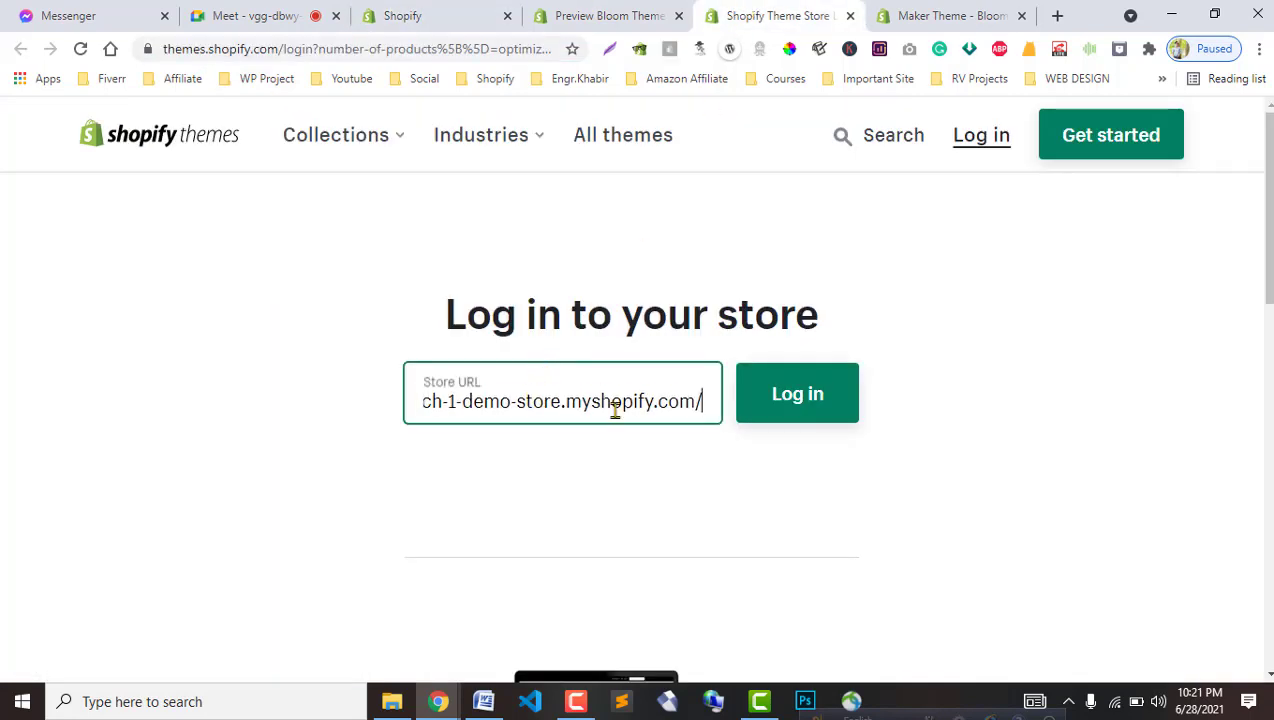
key(Return)
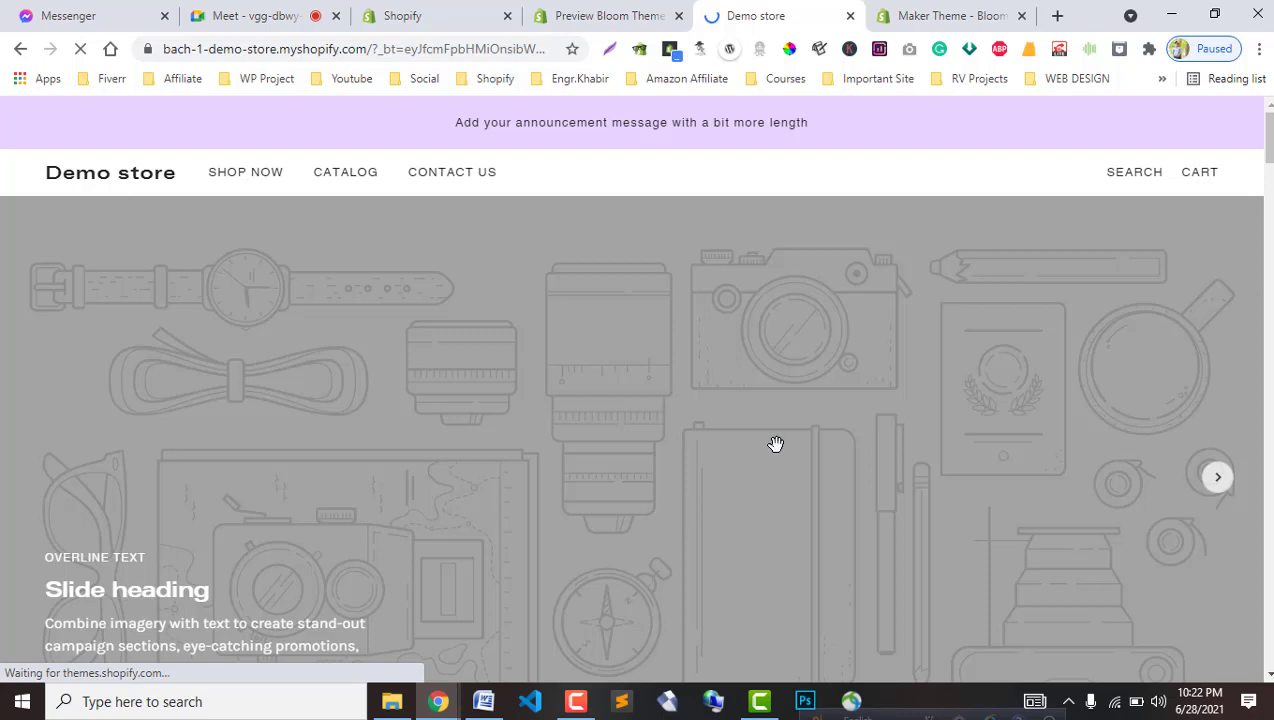
Examine the Maker theme preview on the demo store, from the slideshow to the blog posts, and hide the preview bar.
scroll(742, 480, down, 4)
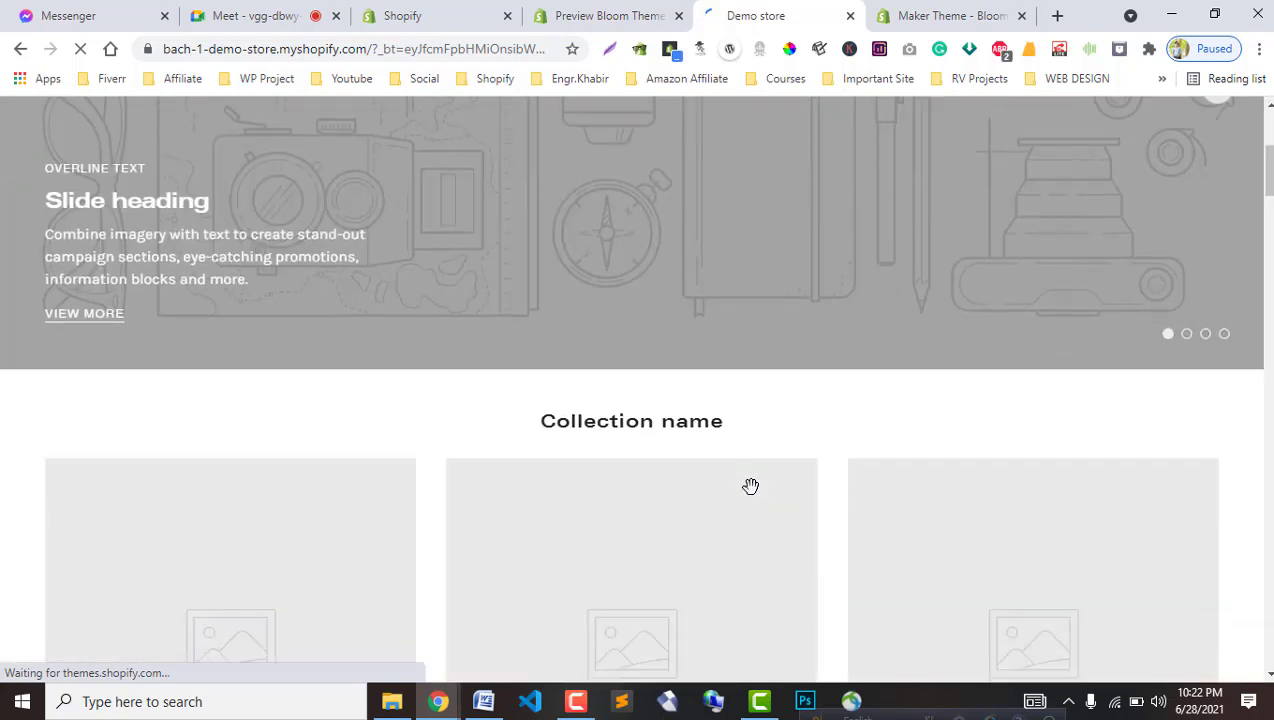
scroll(751, 486, up, 4)
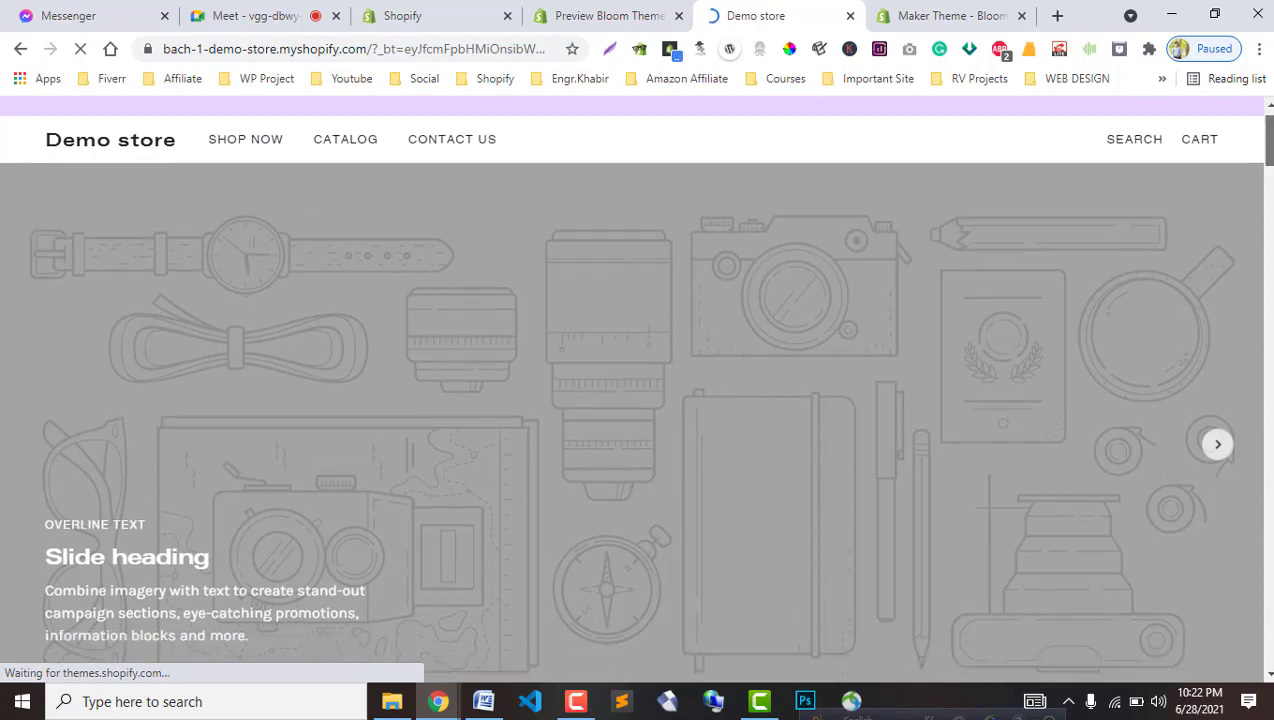
scroll(976, 476, down, 15)
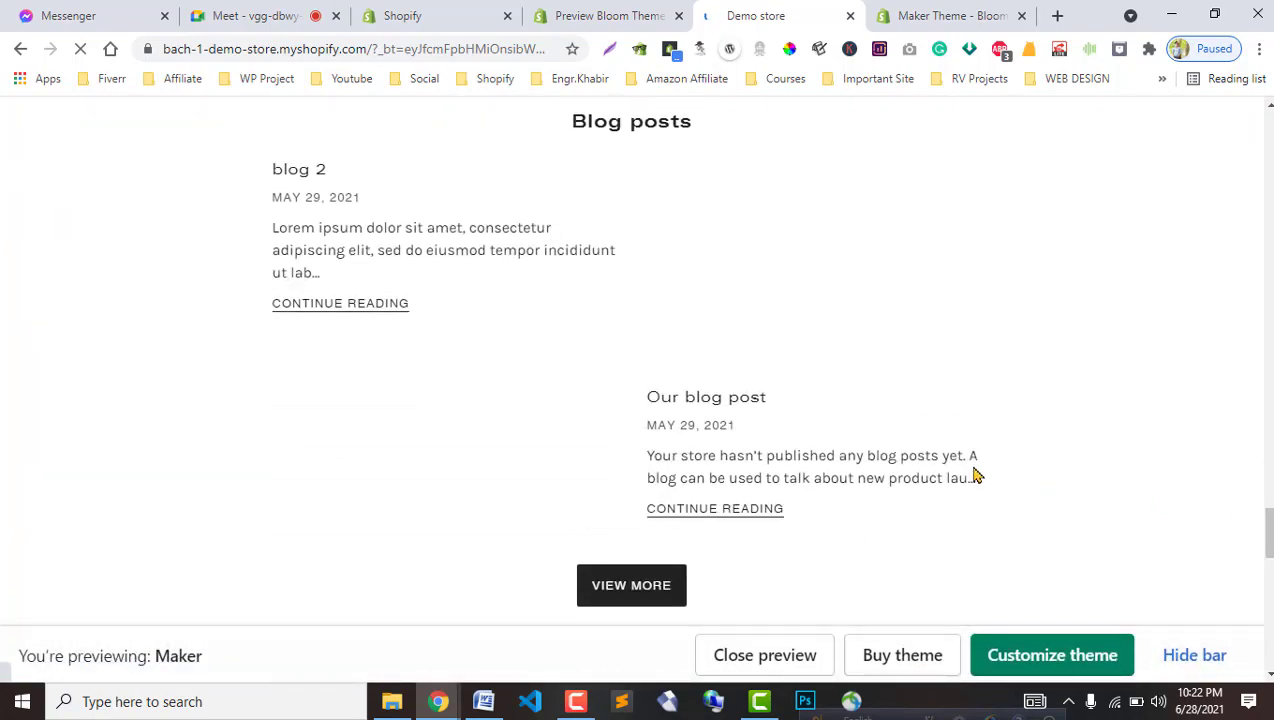
scroll(805, 589, up, 4)
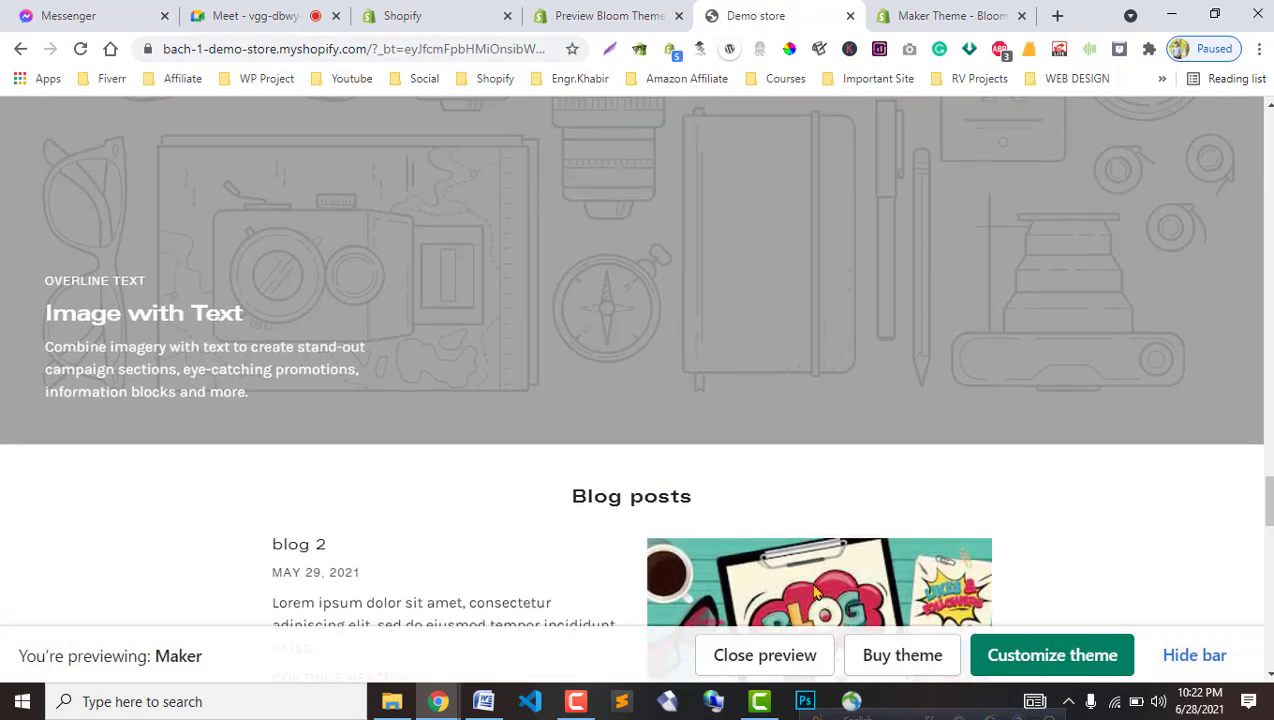
scroll(1166, 520, up, 3)
drag(1266, 470, 1268, 130)
click(1192, 658)
Reload the demo store's Themes page and locate the Maker theme trial in the theme library.
click(608, 15)
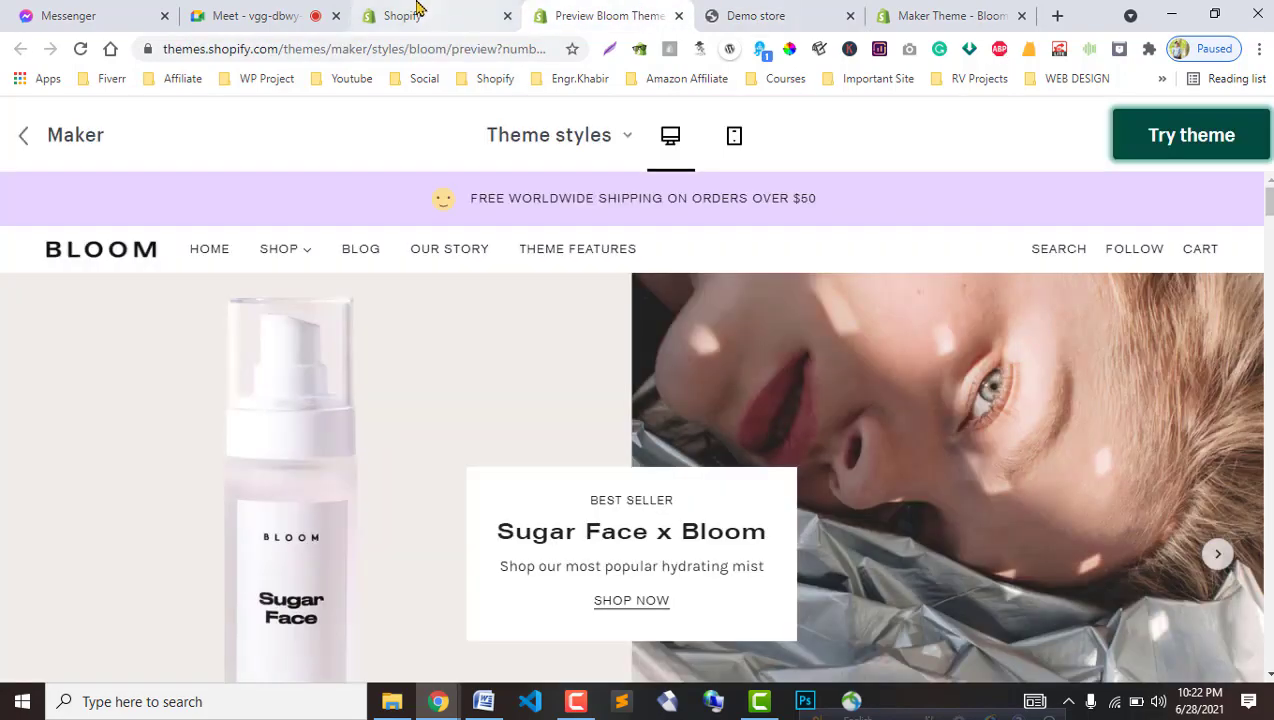
click(430, 15)
scroll(345, 452, down, 9)
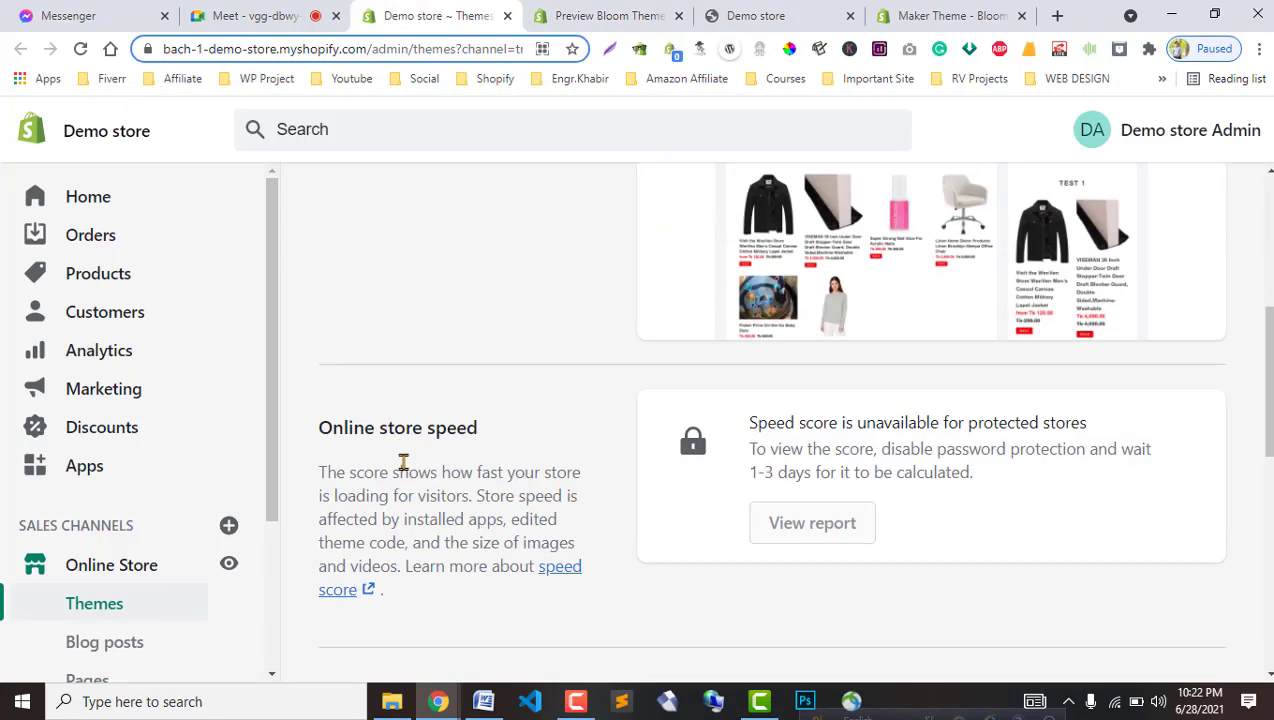
scroll(600, 460, up, 5)
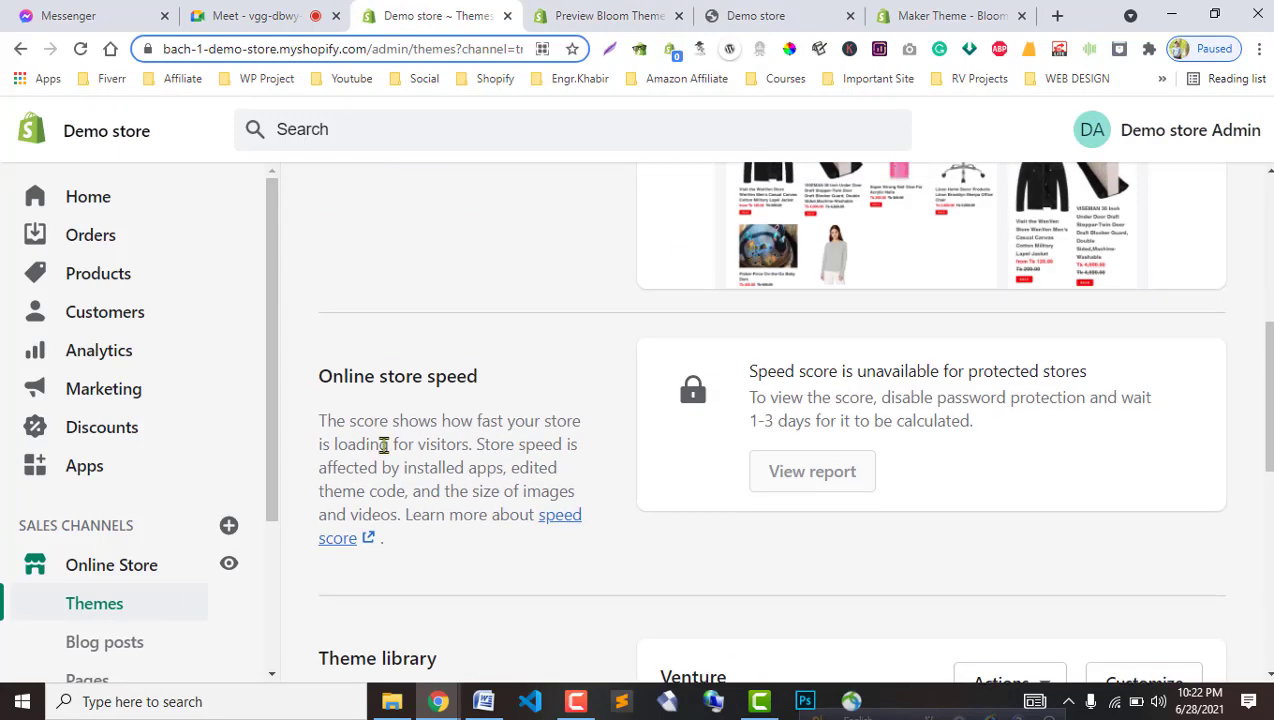
click(80, 48)
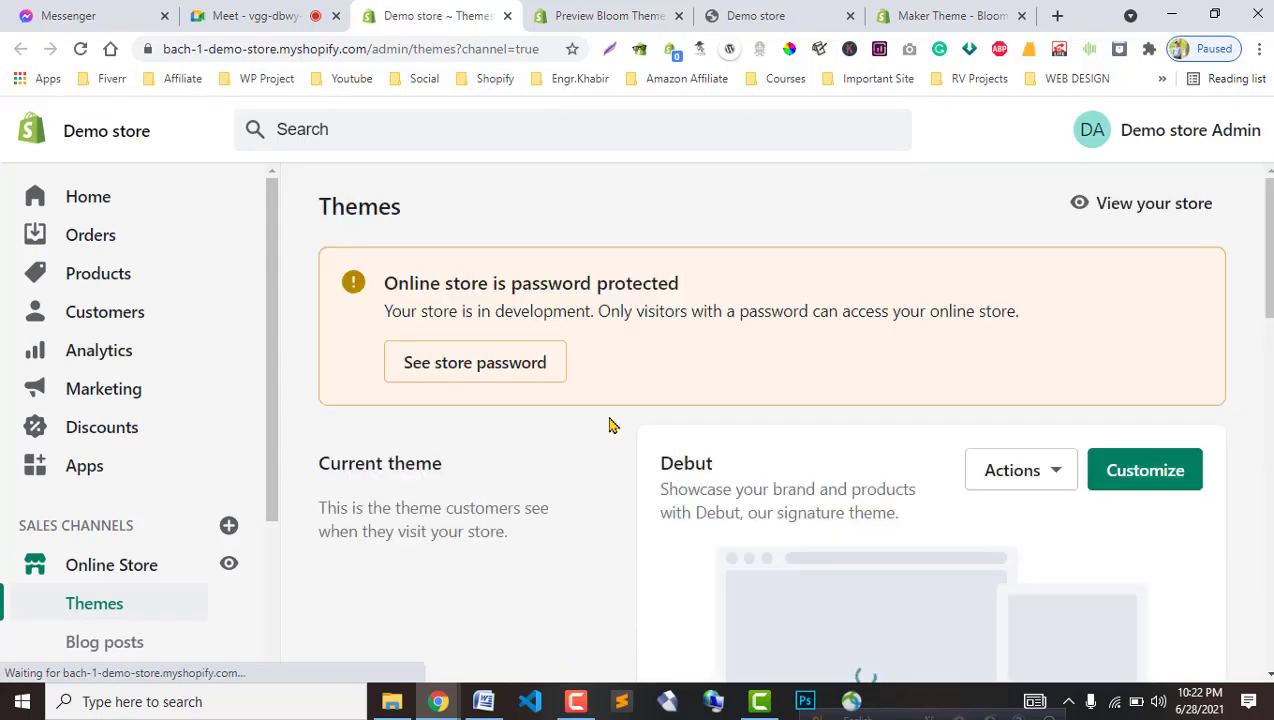
scroll(605, 432, down, 5)
scroll(594, 448, down, 4)
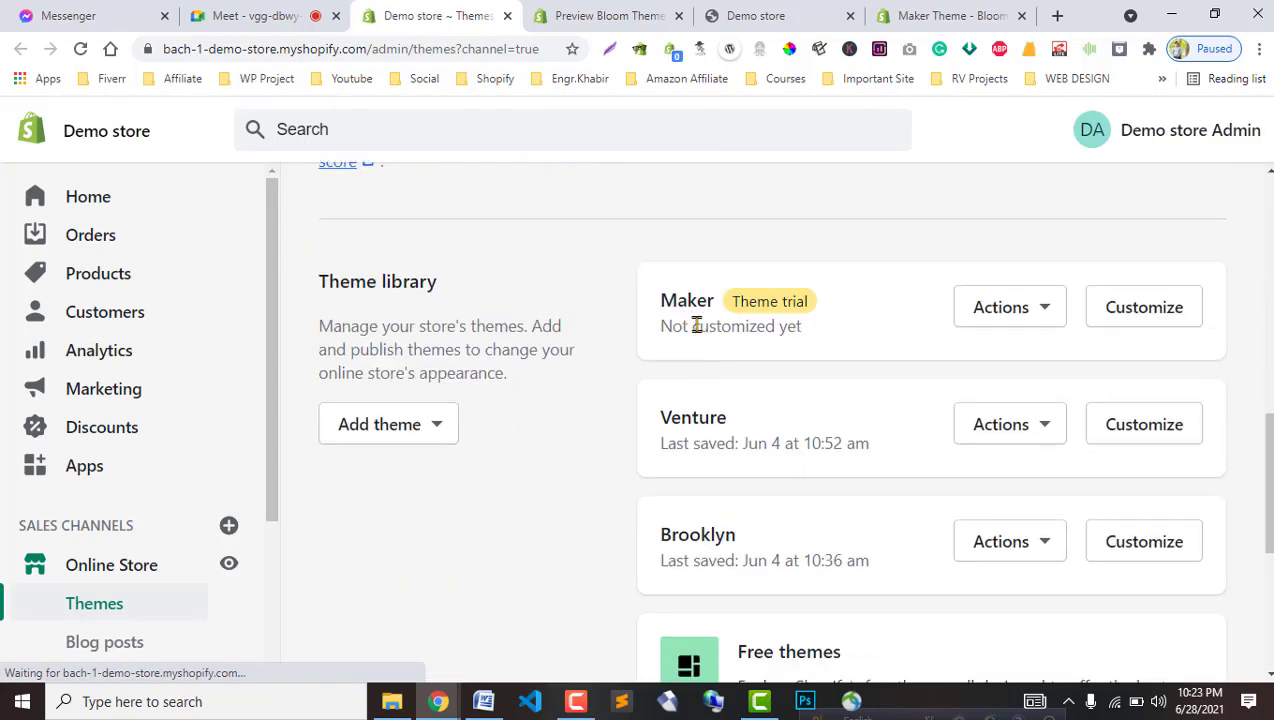
drag(644, 309, 899, 313)
click(610, 410)
Compare the product collection in the demo store's Maker preview with the finished Bloom demo page.
click(788, 20)
scroll(594, 589, down, 5)
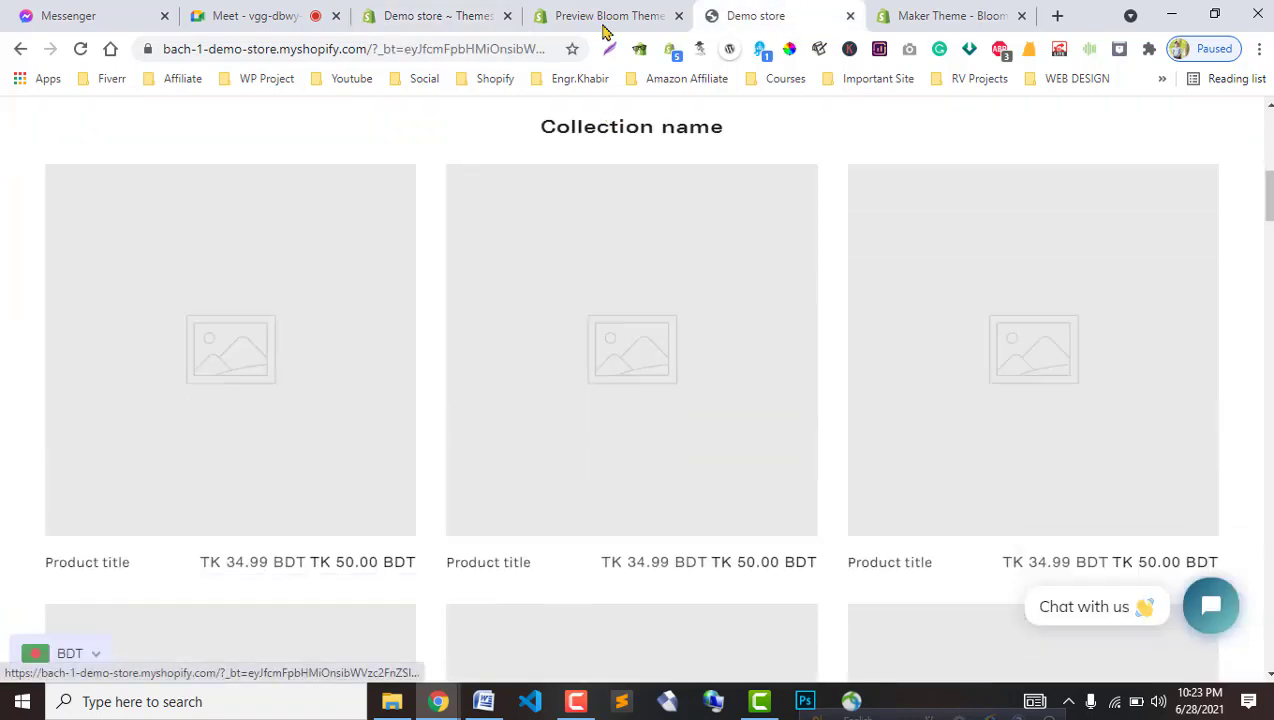
click(470, 10)
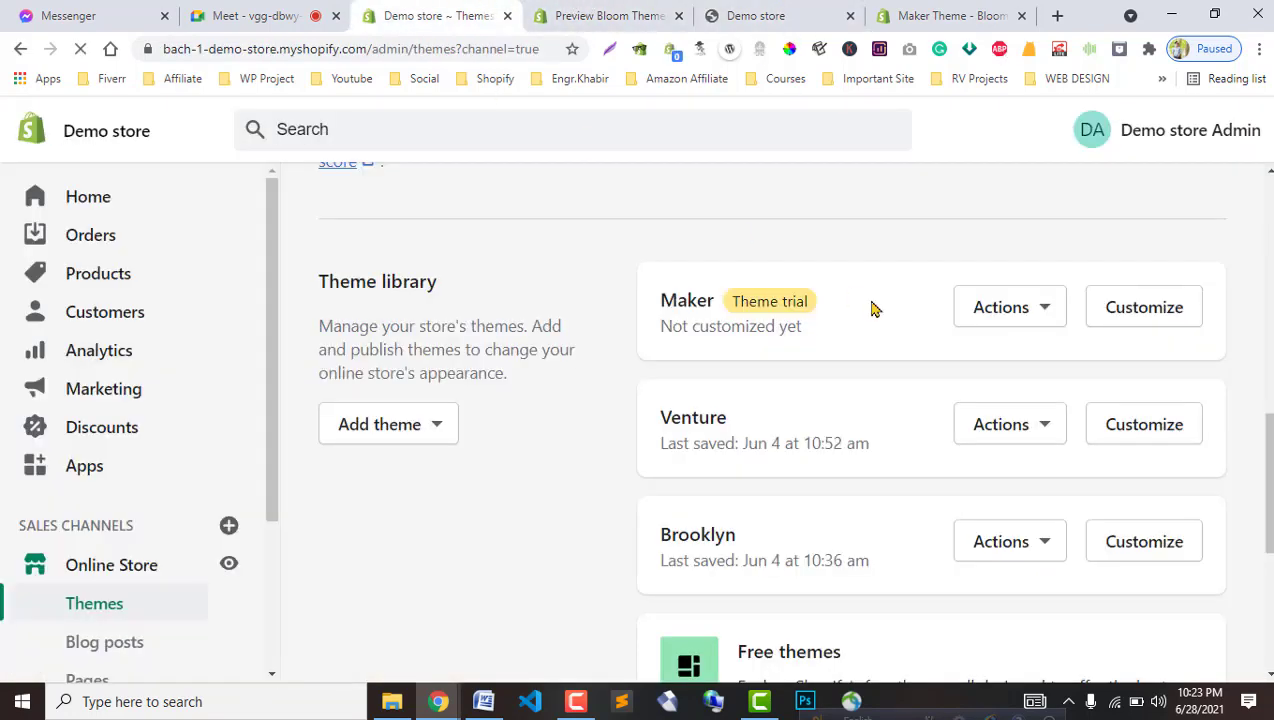
click(614, 10)
scroll(1264, 226, down, 1)
scroll(632, 430, down, 10)
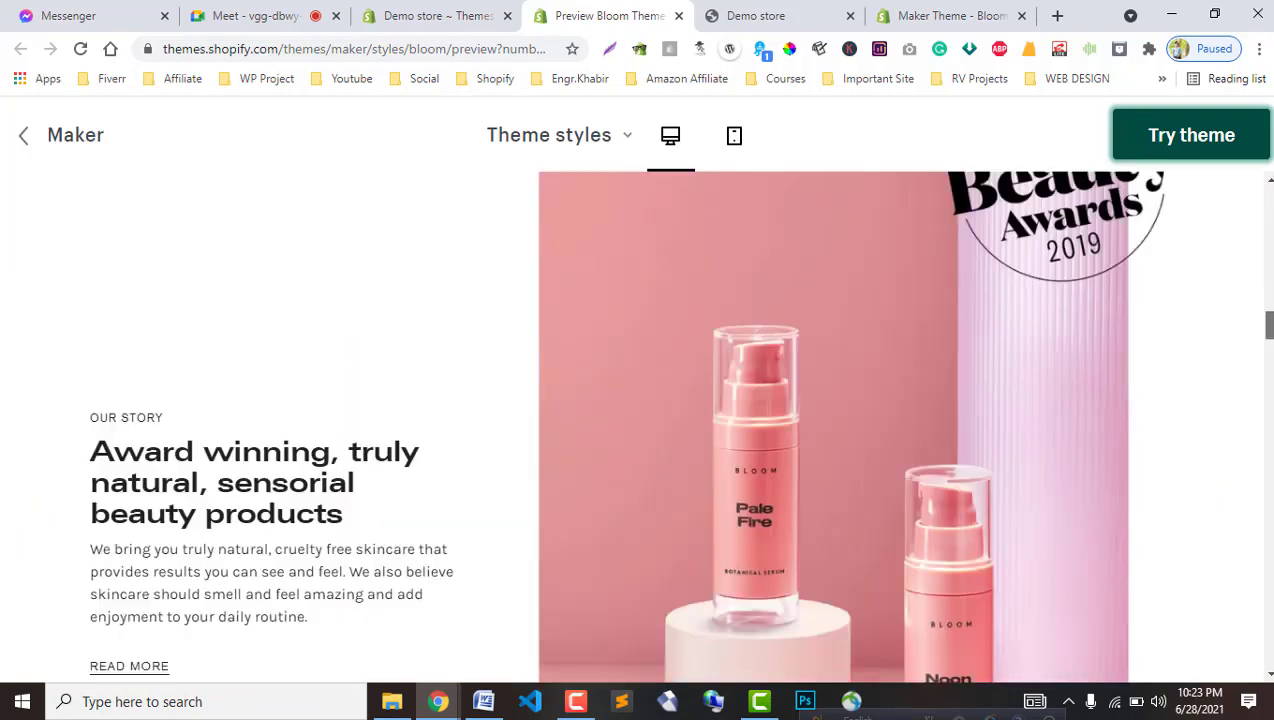
scroll(632, 430, up, 10)
Open the Maker trial theme for customization in a separate tab and return to the demo store's Themes page.
click(435, 15)
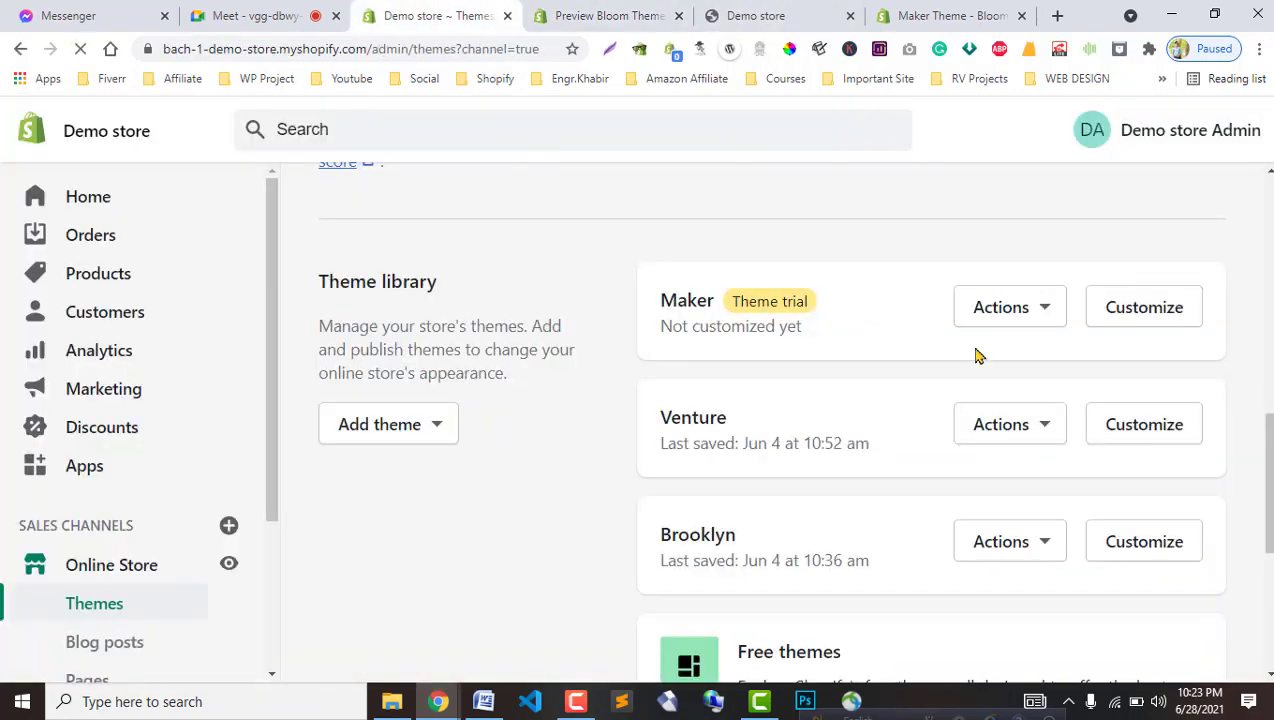
click(1146, 333)
drag(469, 14, 700, 90)
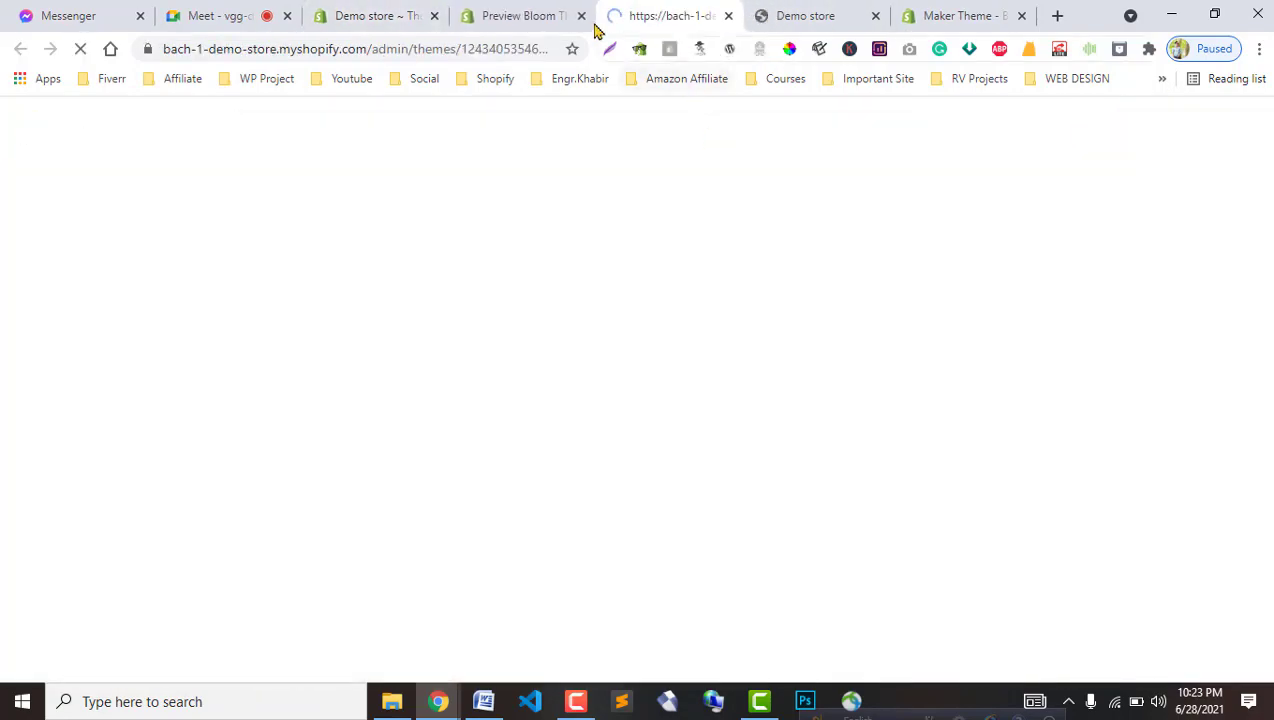
click(390, 12)
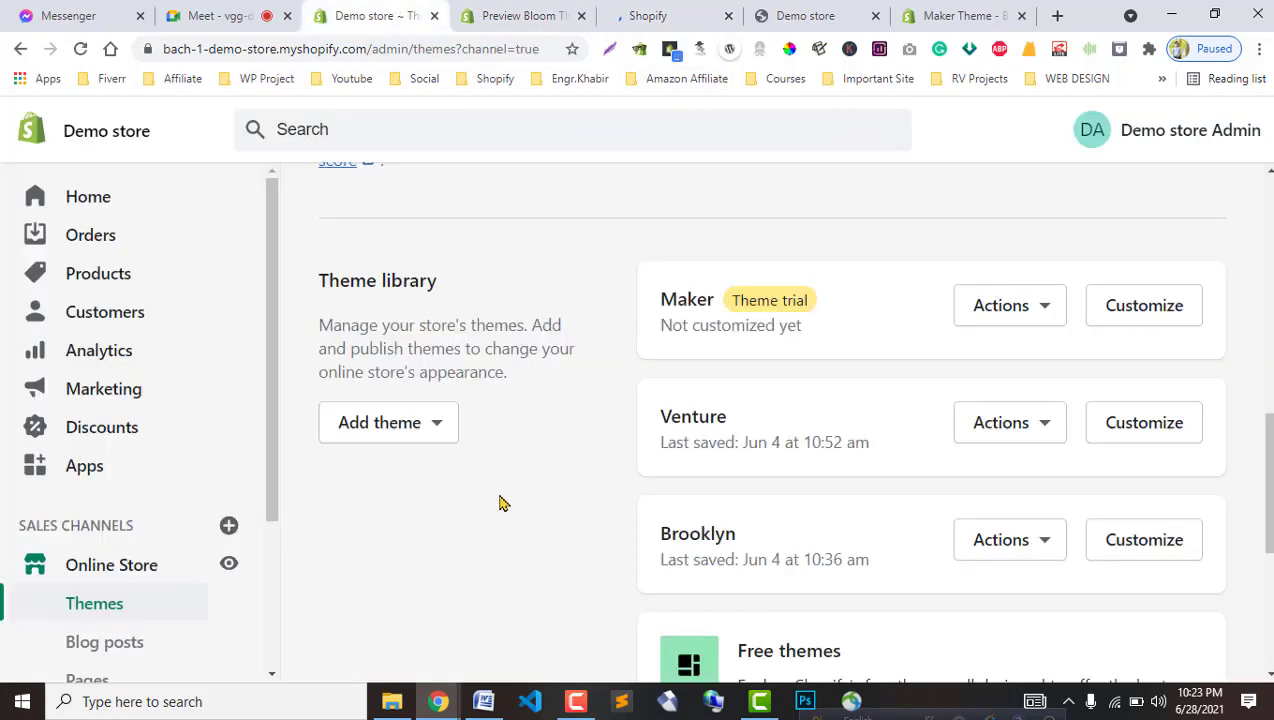
Review the theme library down to the free themes and Shopify Theme Store options.
scroll(503, 503, down, 3)
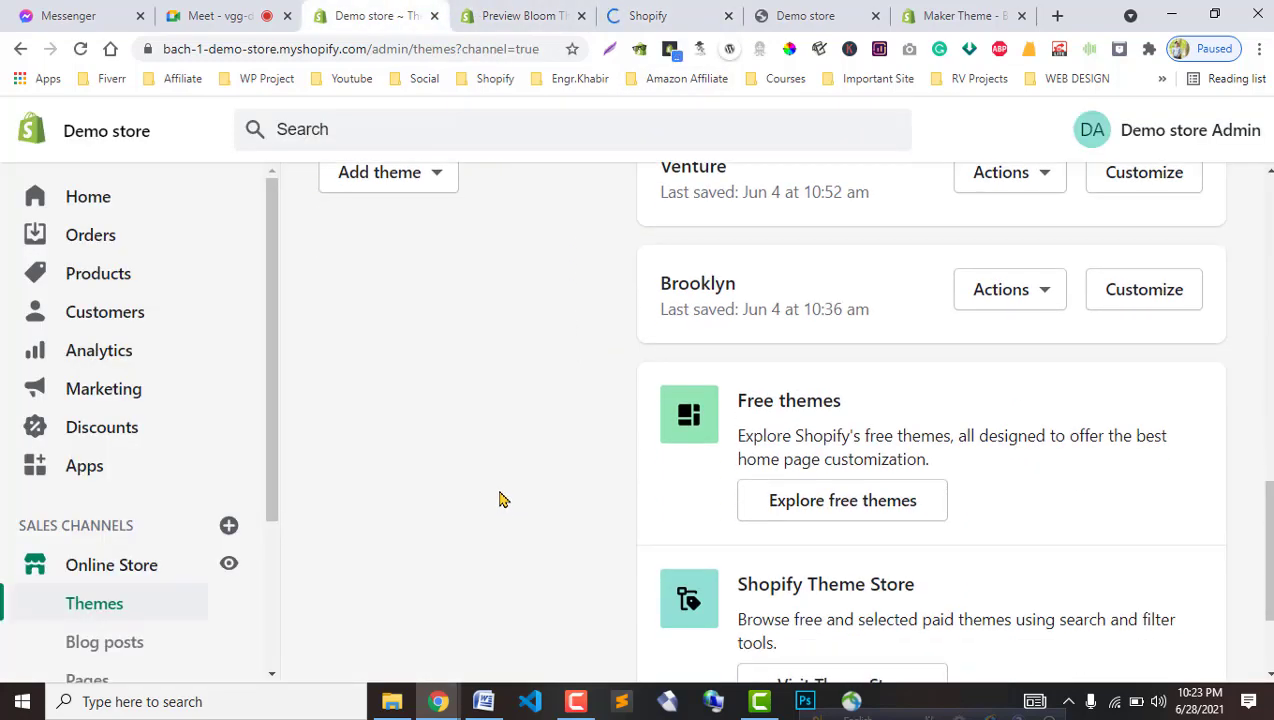
scroll(503, 500, up, 3)
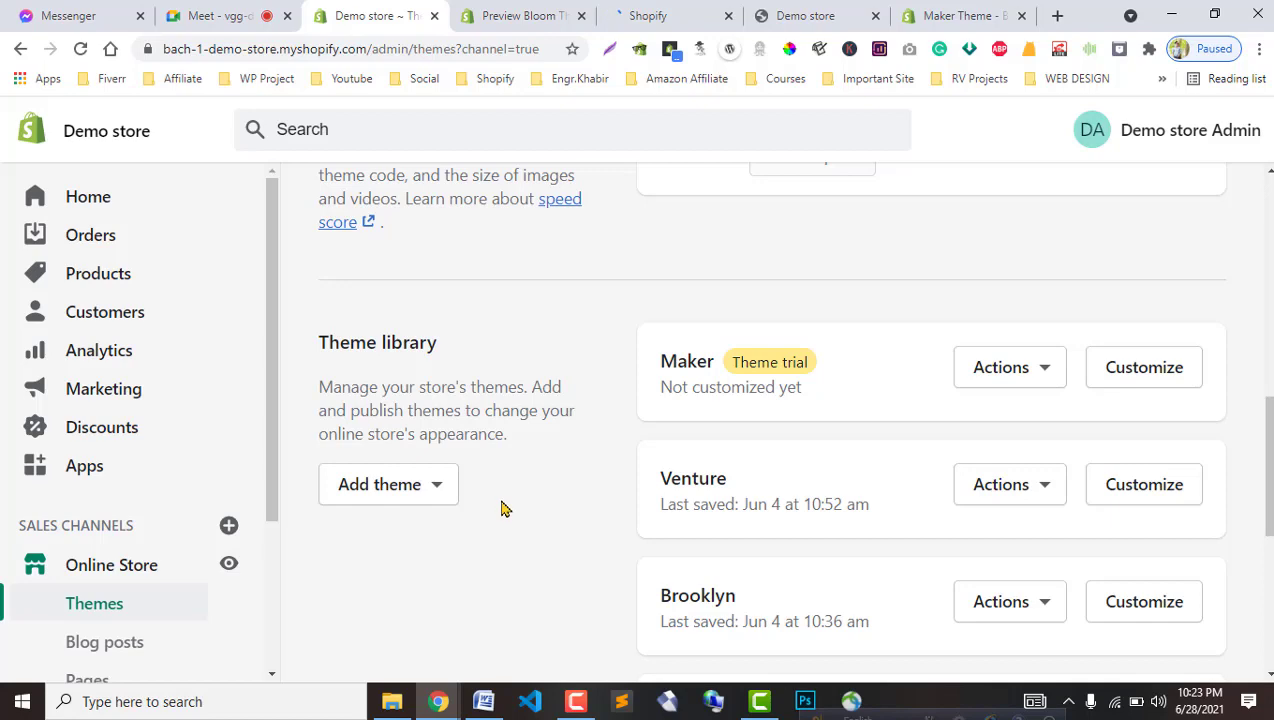
scroll(503, 538, down, 5)
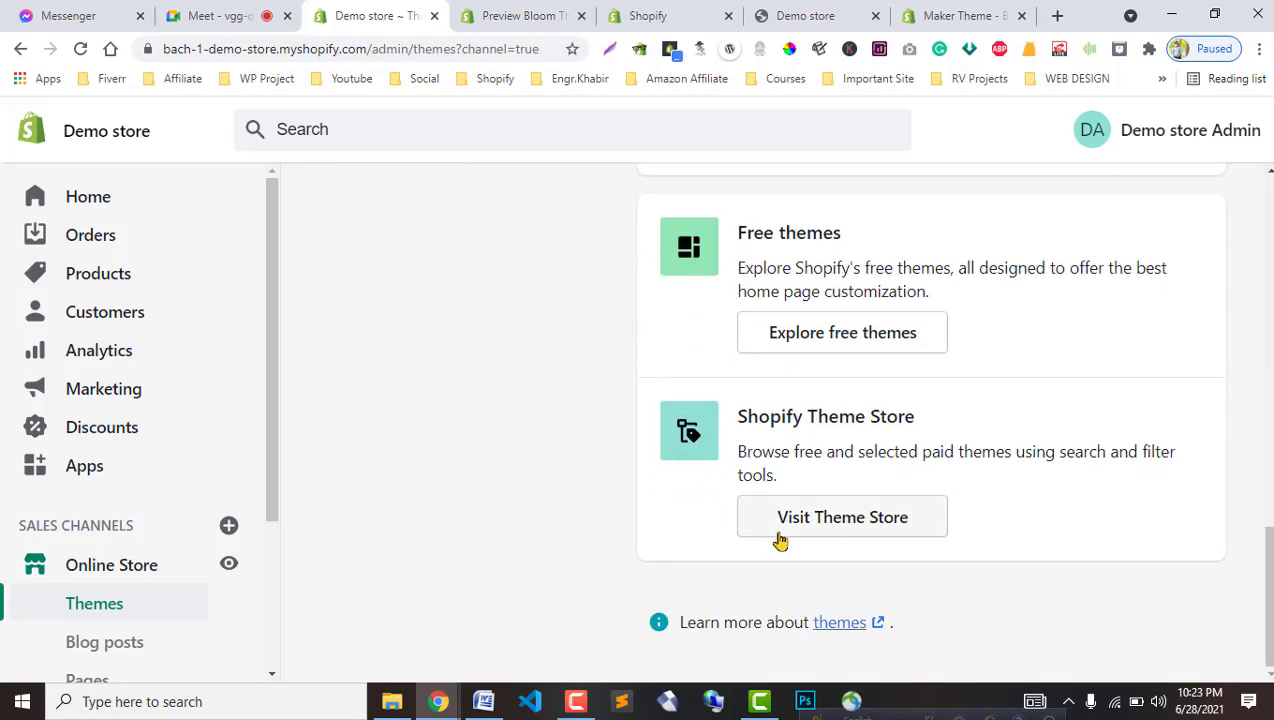
scroll(520, 500, up, 2)
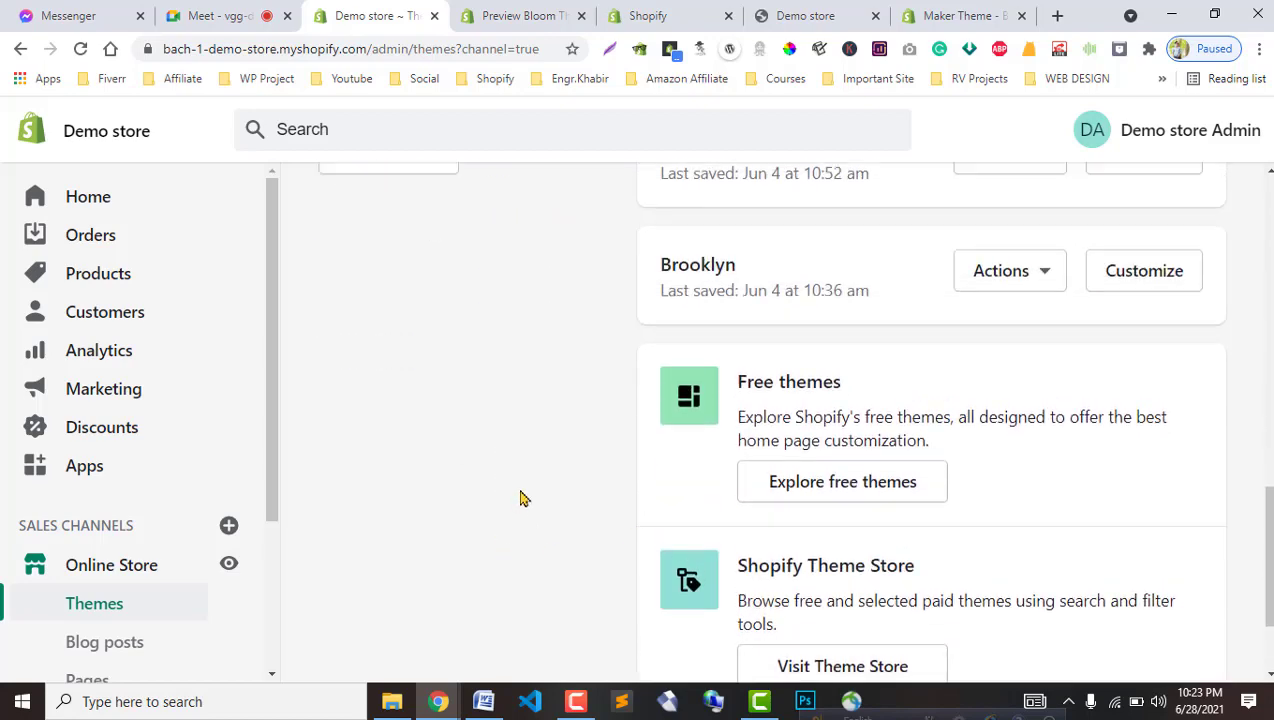
click(1058, 14)
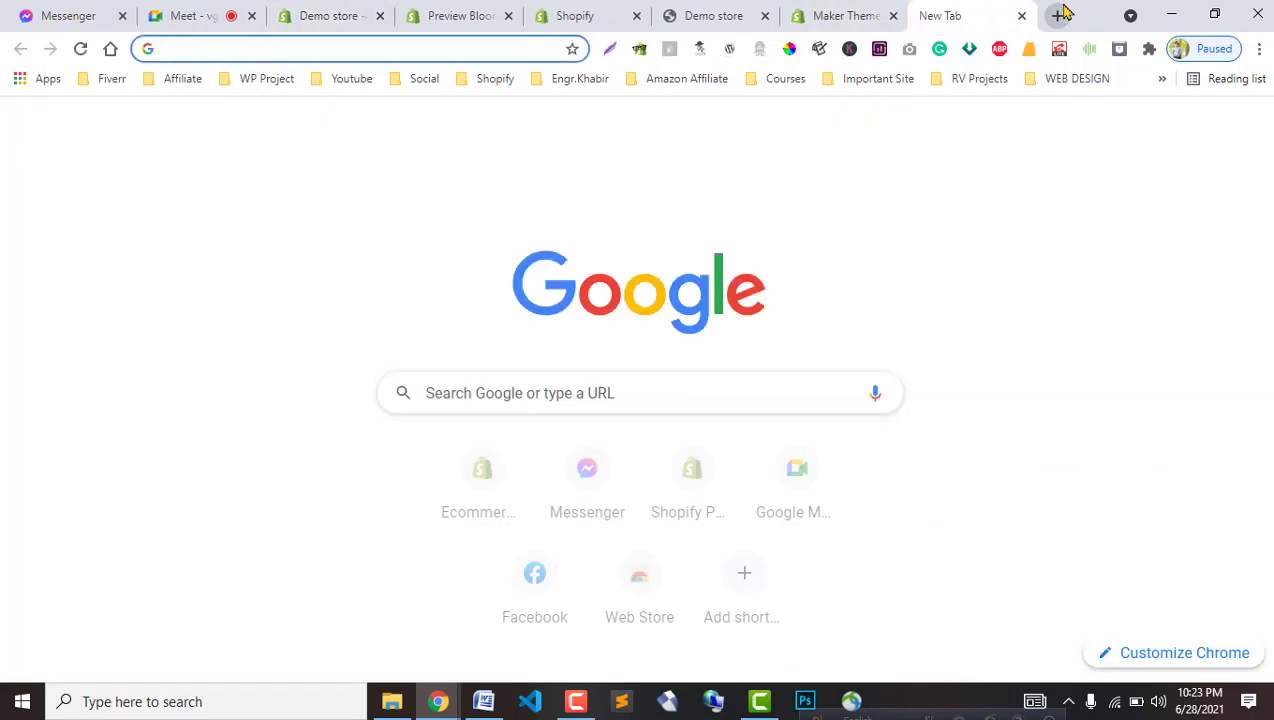
text(theme)
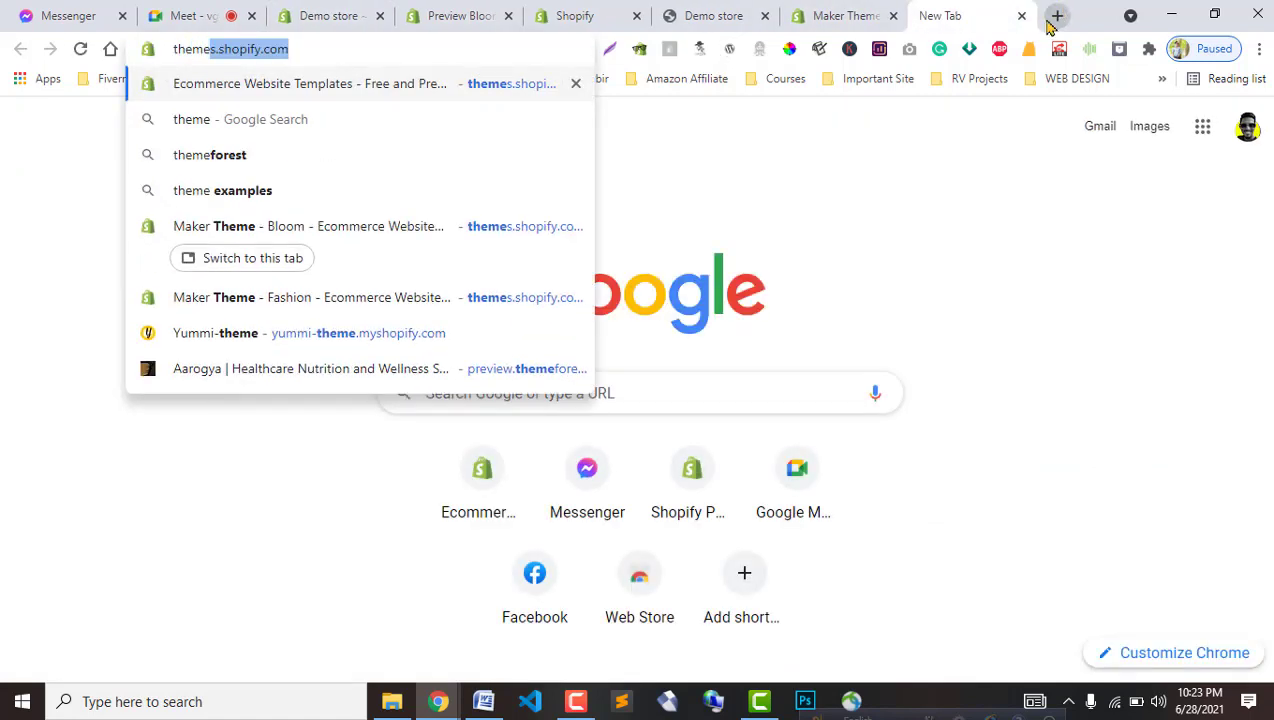
click(1022, 16)
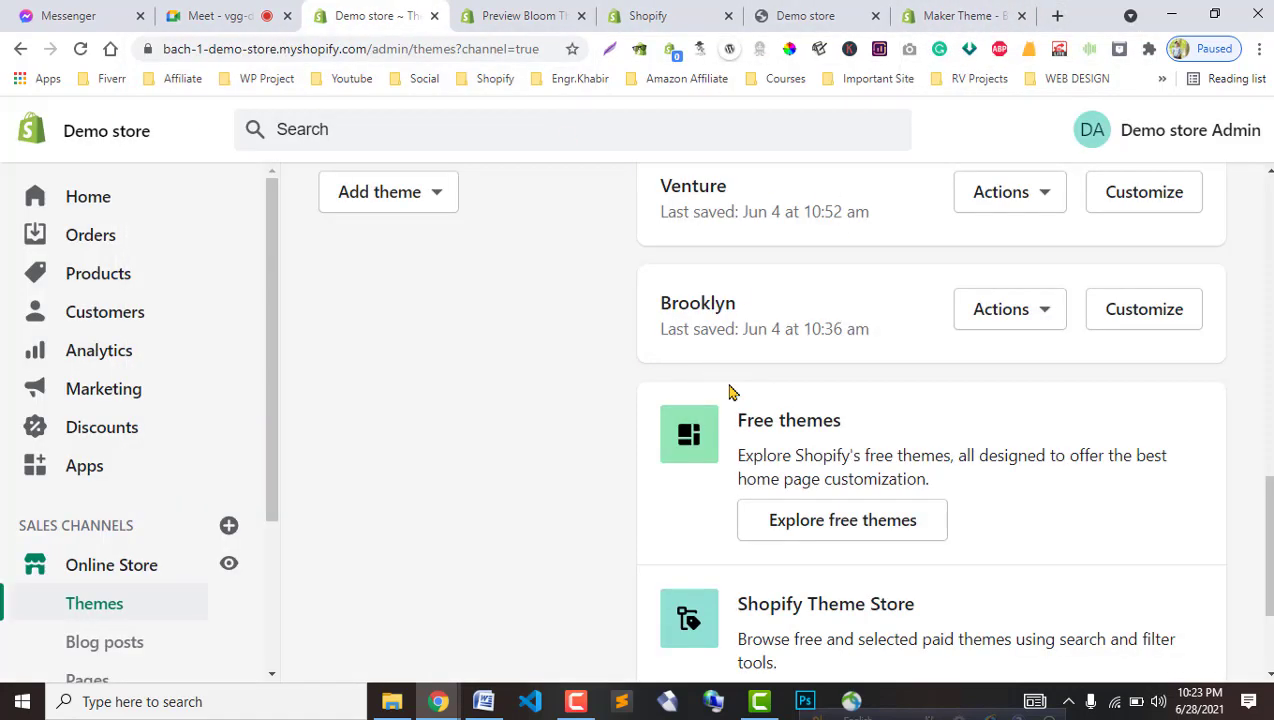
click(1057, 16)
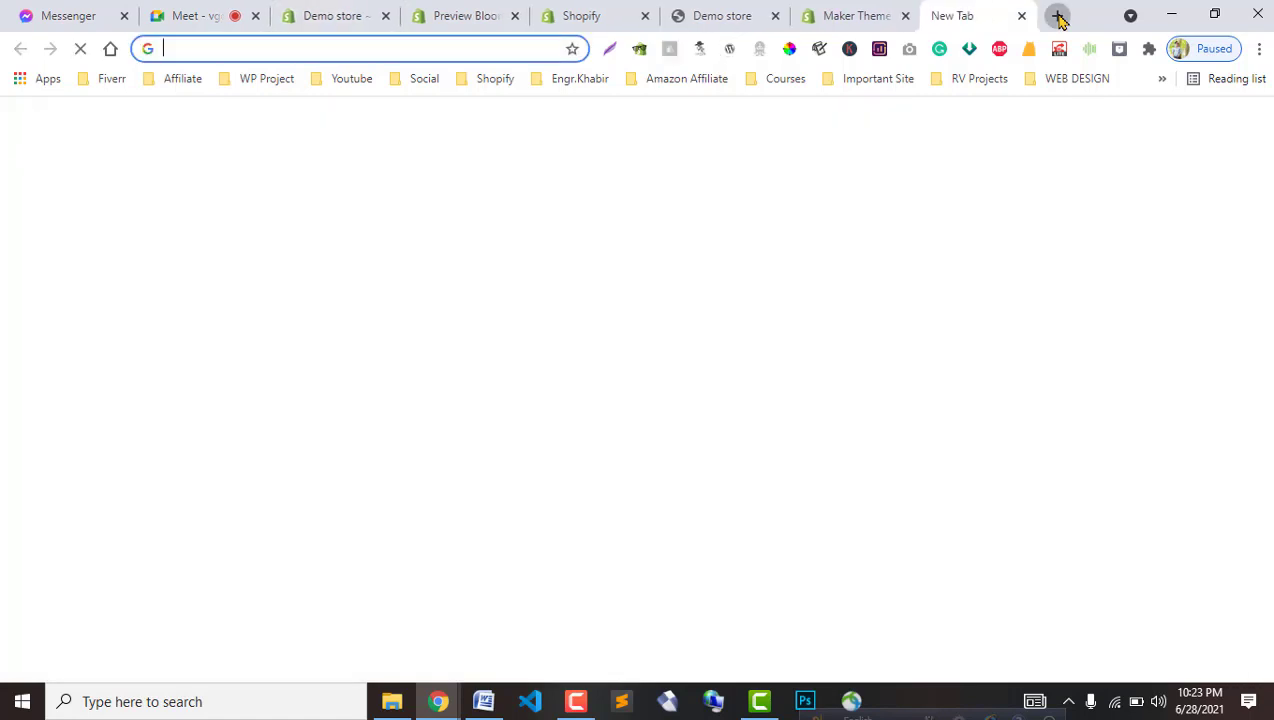
text(them)
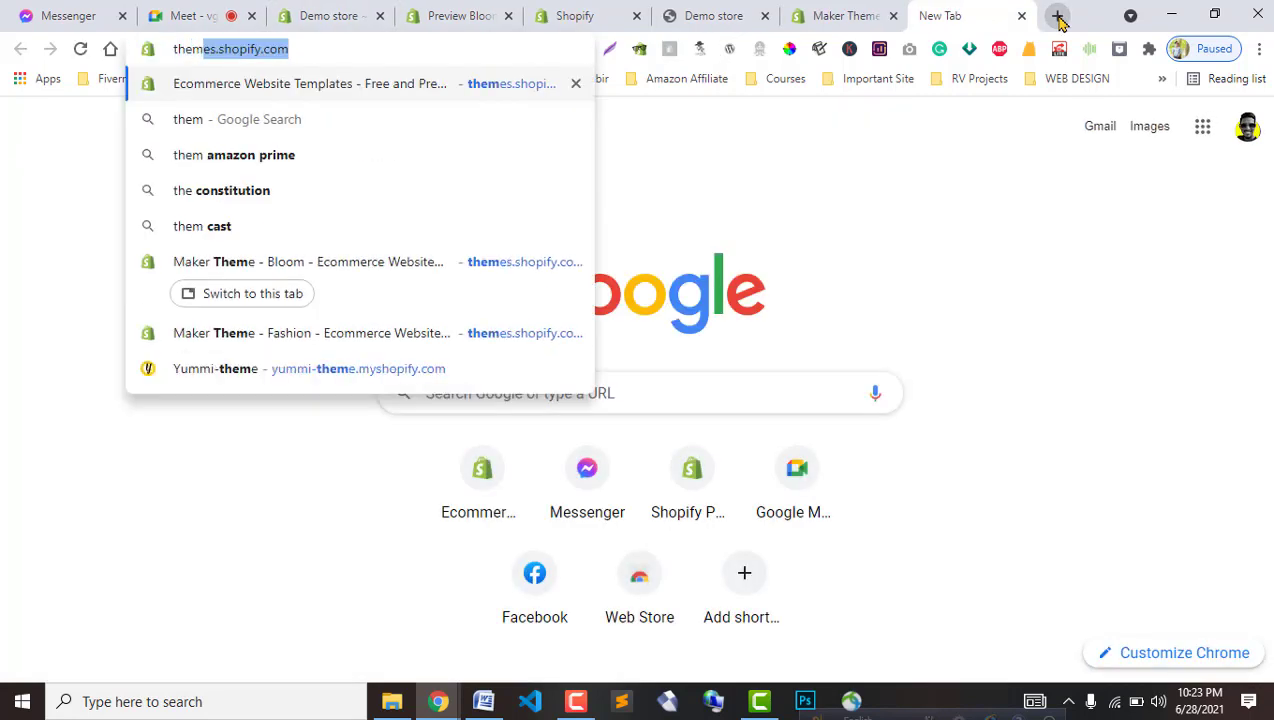
text(fores)
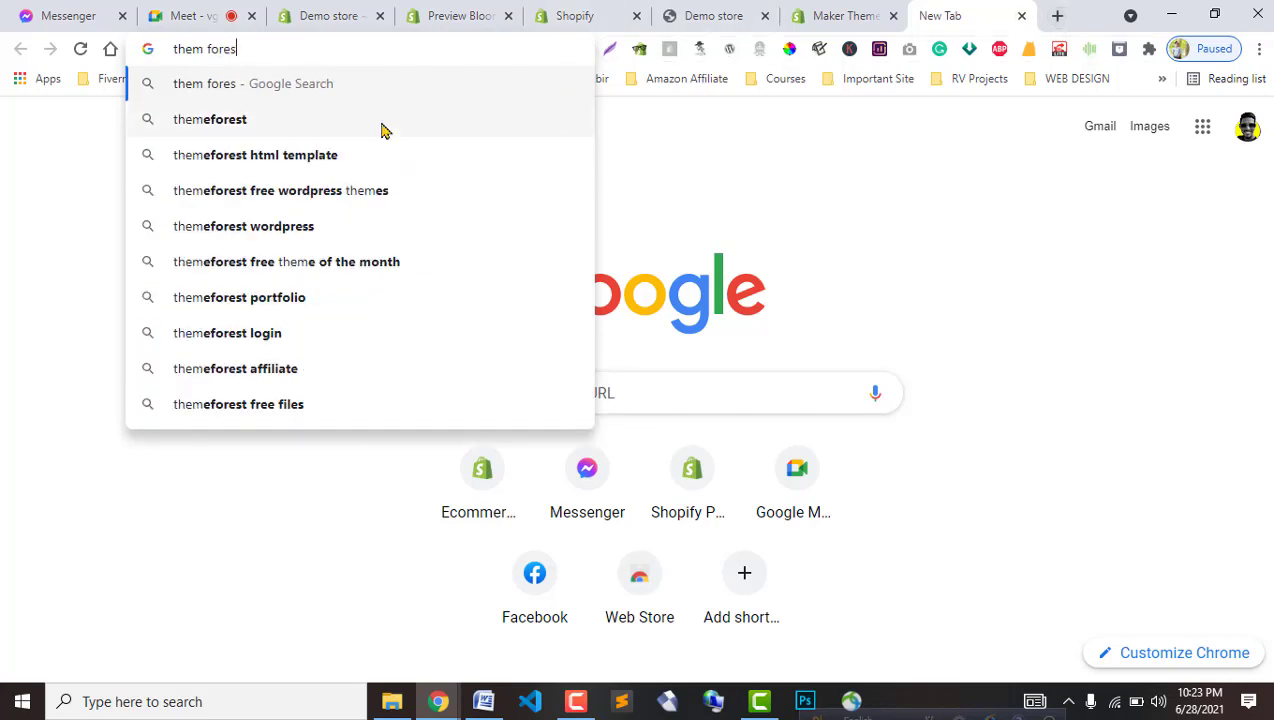
drag(274, 48, 147, 57)
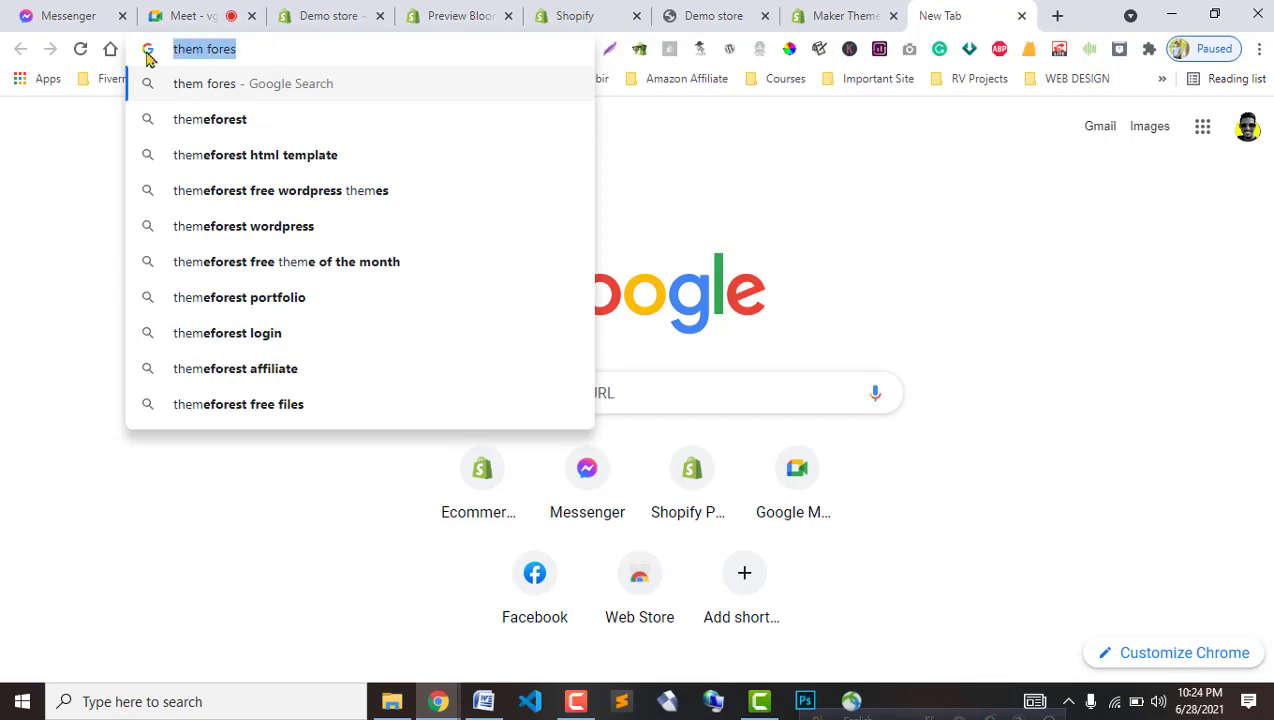
text(invato)
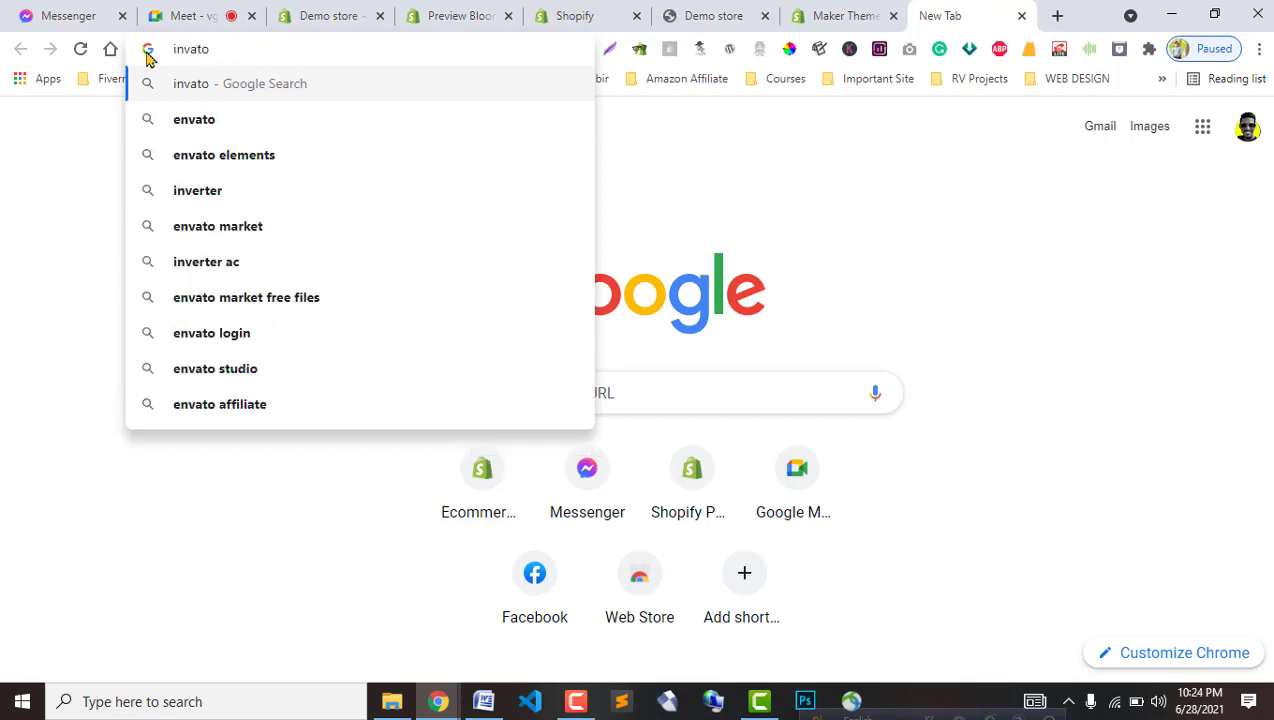
key(BackSpace)
key(BackSpace)
key(BackSpace)
key(BackSpace)
key(BackSpace)
key(BackSpace)
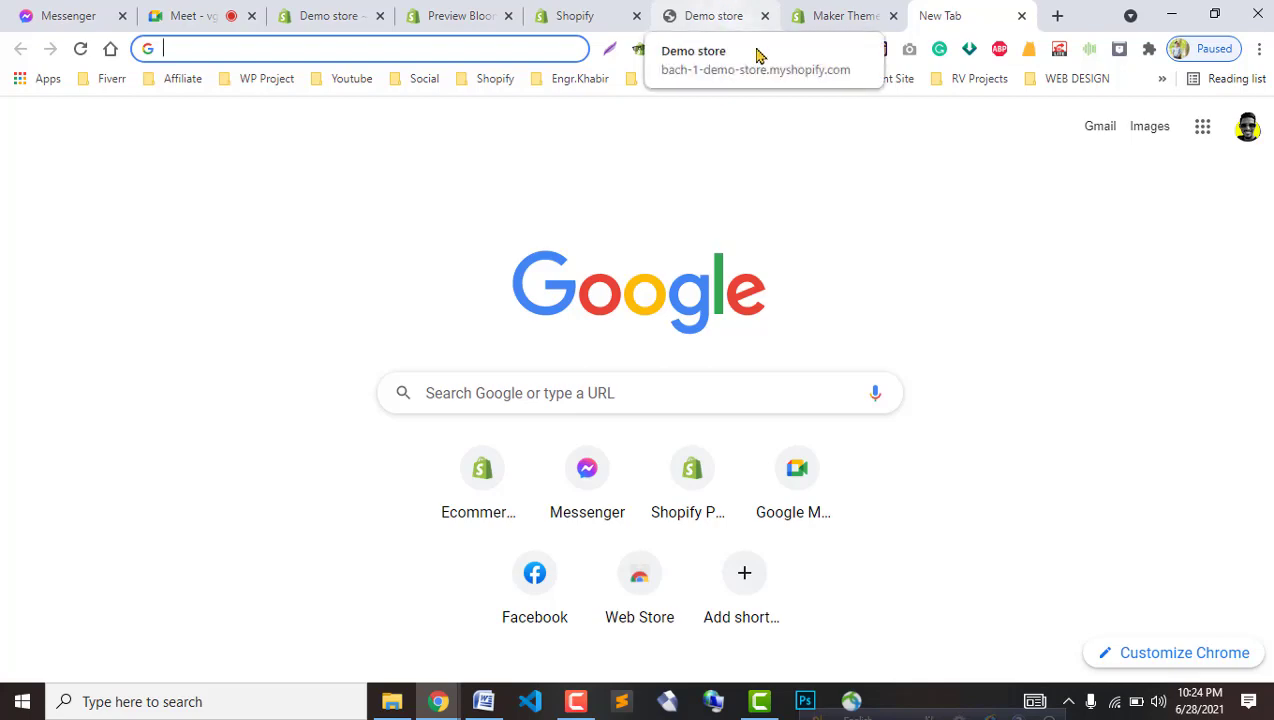
Compare the demo store's Maker preview with the Theme Store listing, checking the listing's price and included styles.
click(754, 10)
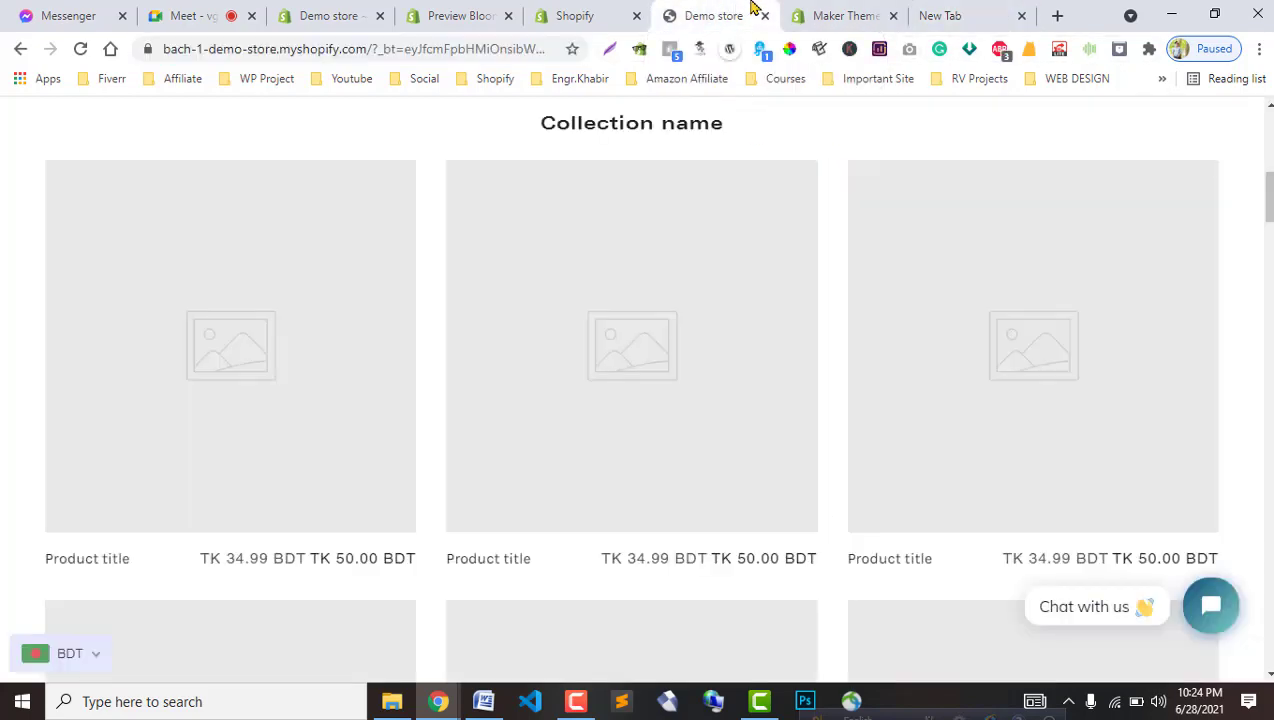
click(862, 10)
click(916, 10)
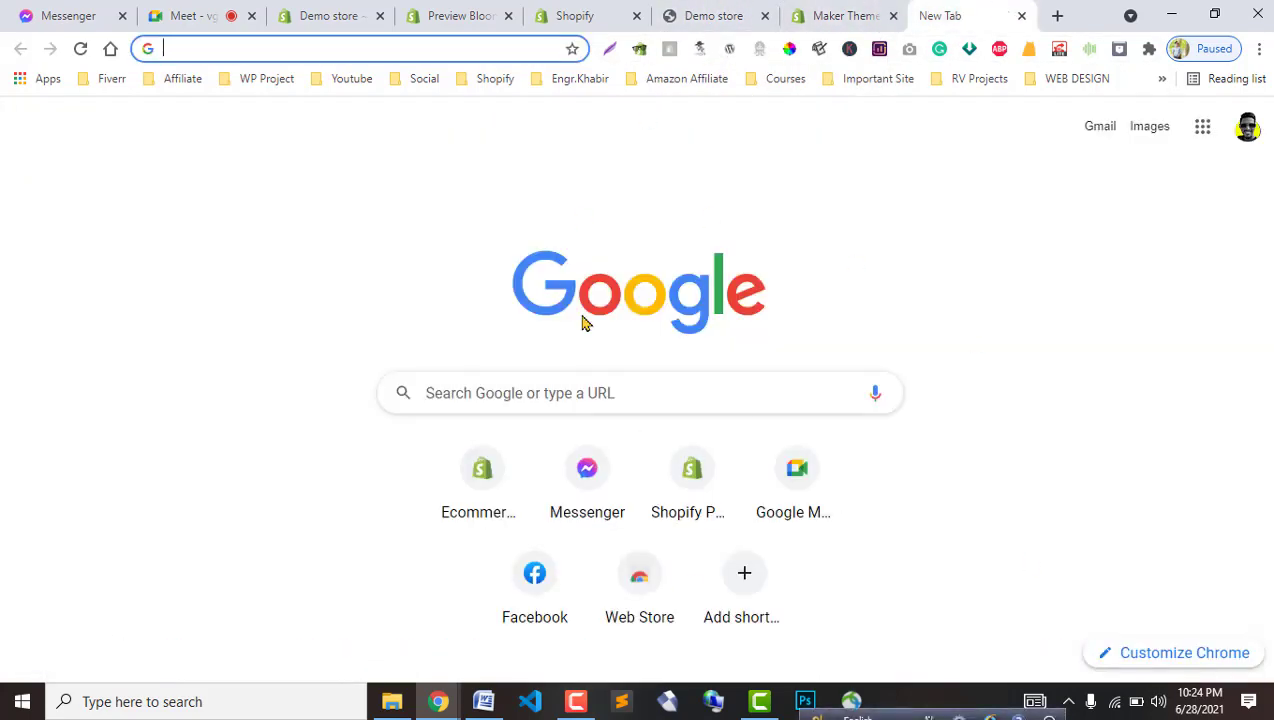
click(833, 10)
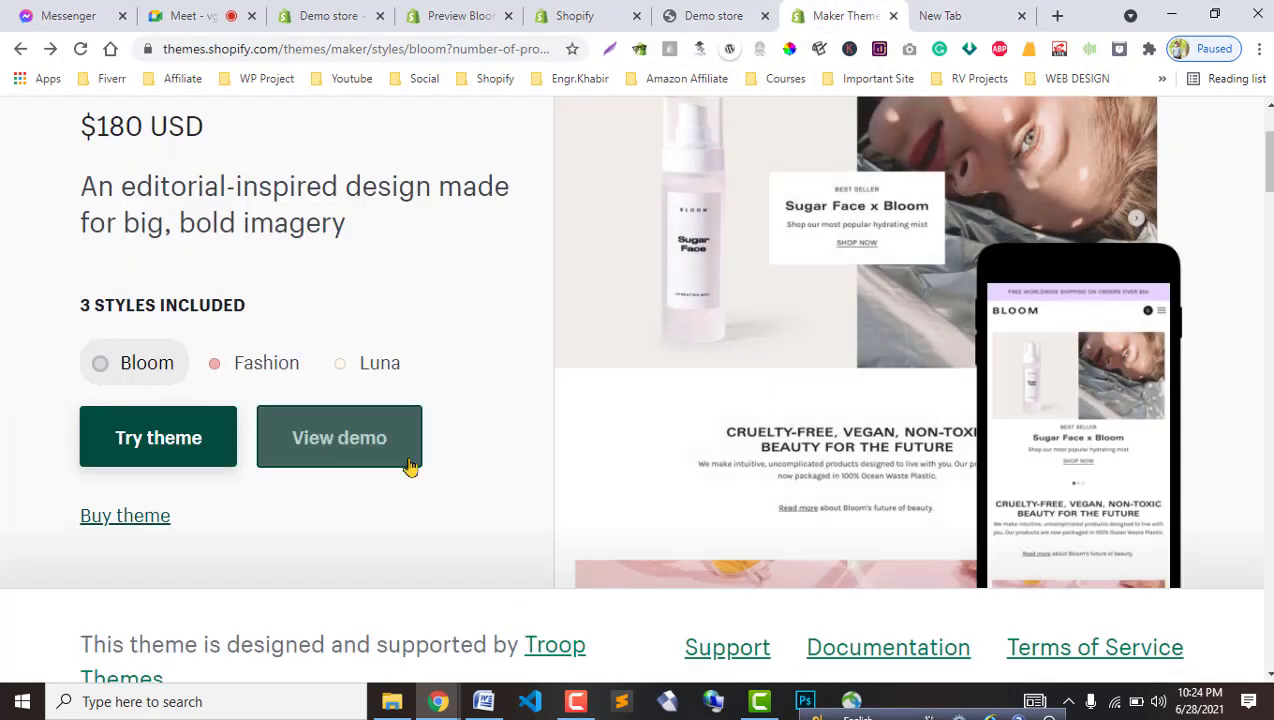
scroll(447, 506, up, 2)
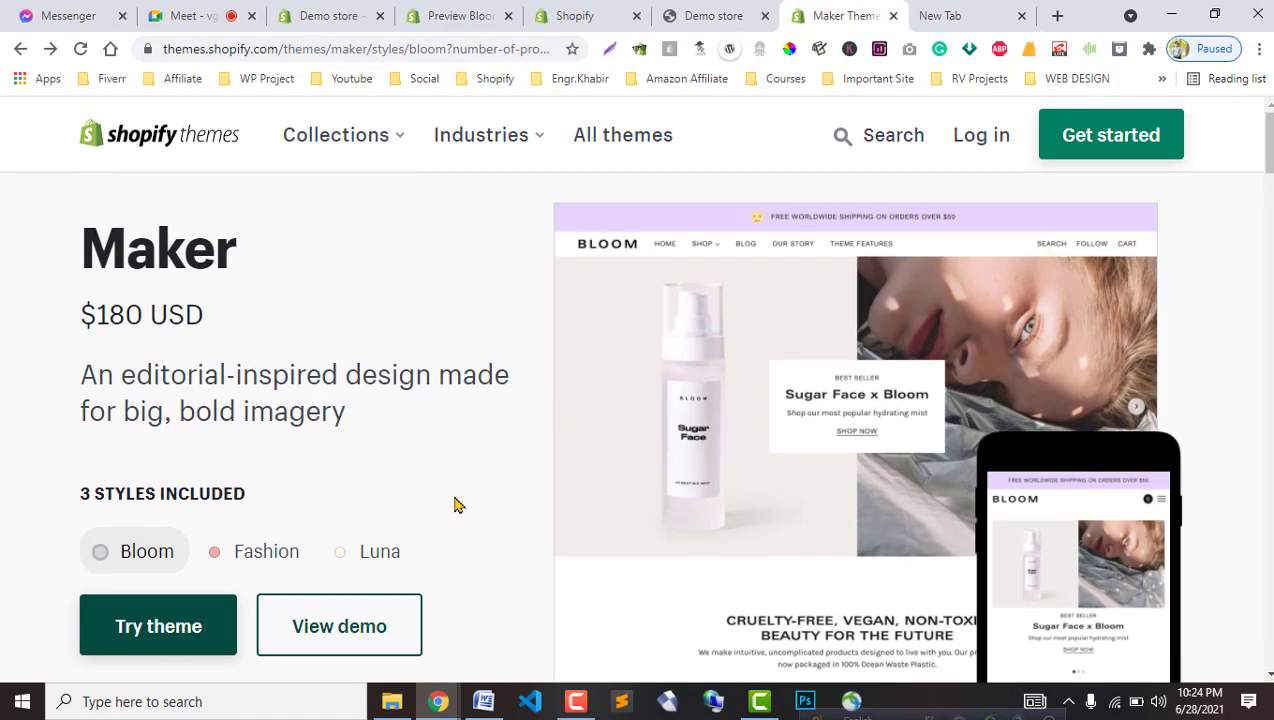
click(725, 12)
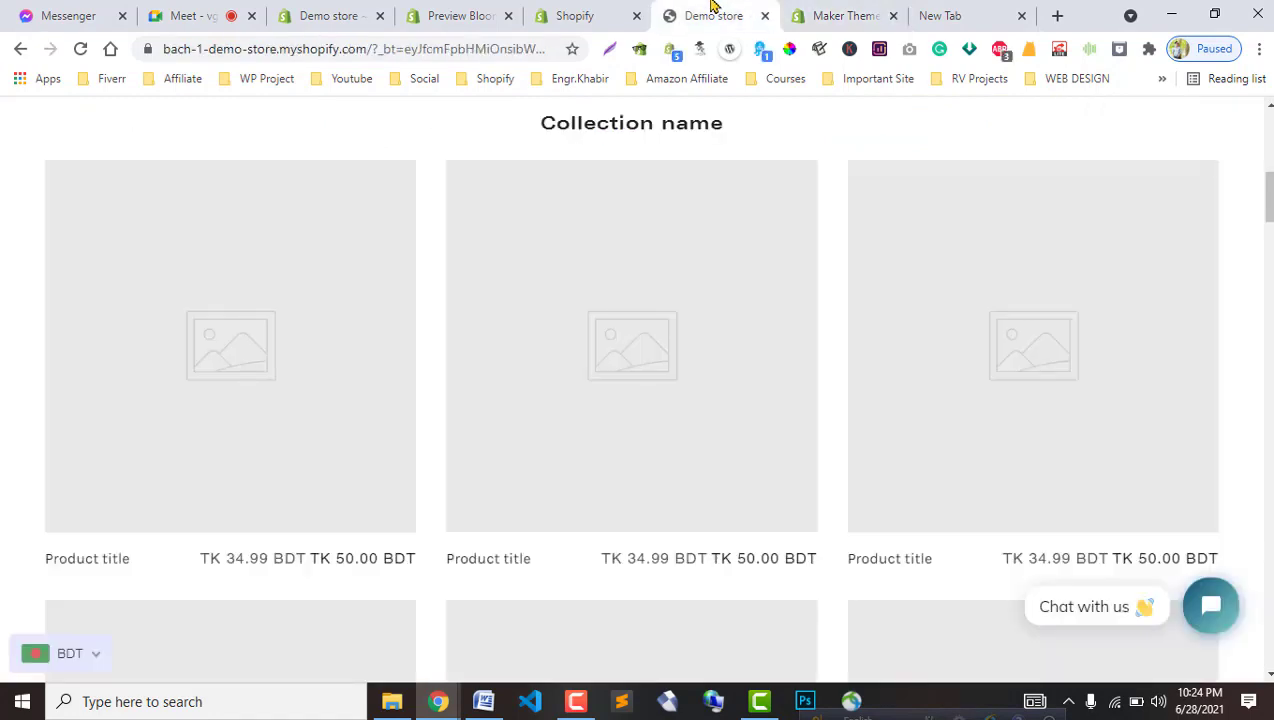
click(848, 12)
scroll(294, 540, down, 3)
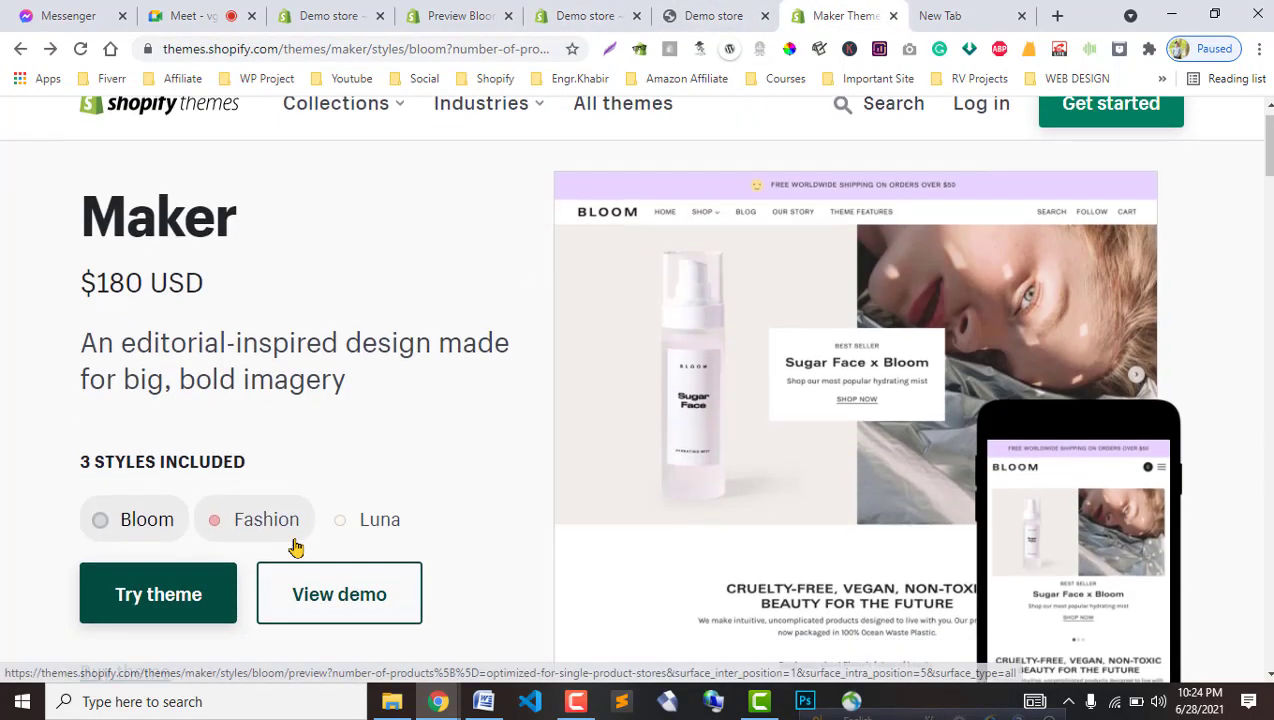
scroll(318, 549, up, 3)
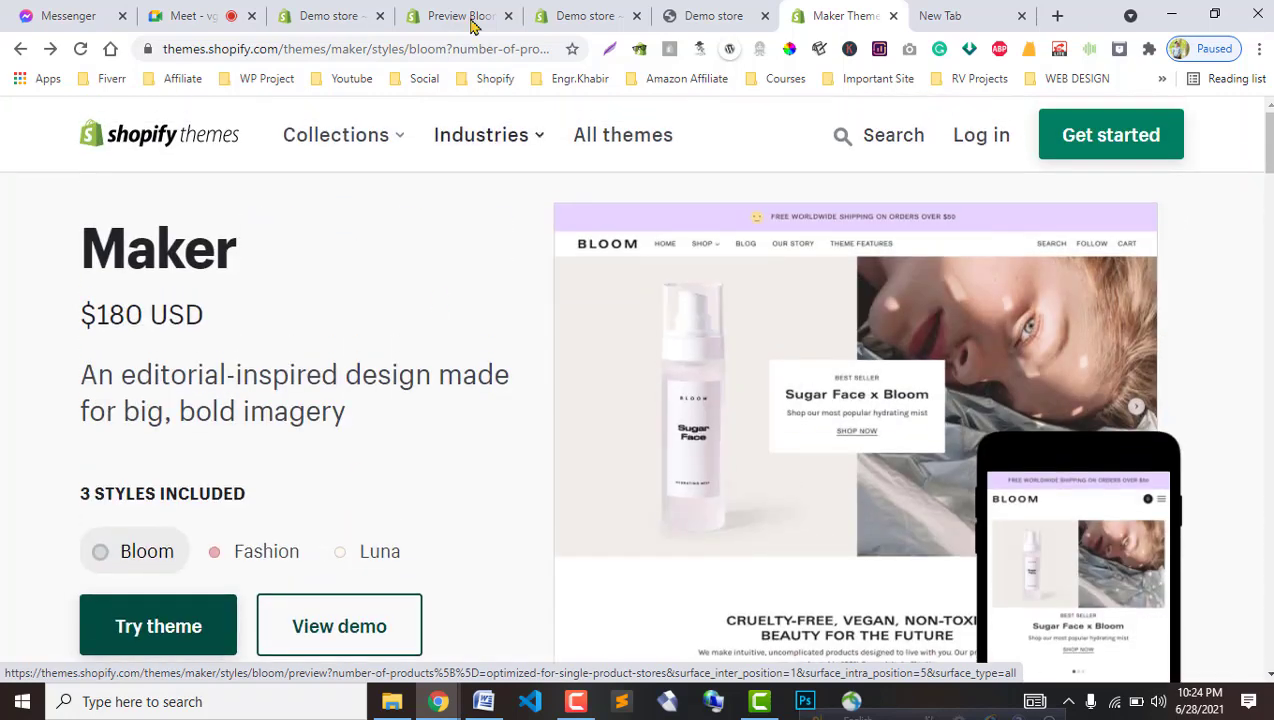
Examine the slideshow and header of the demo store's Maker preview, and return to the Maker listing in the Theme Store.
click(188, 11)
click(713, 15)
scroll(676, 325, up, 2)
scroll(676, 325, up, 3)
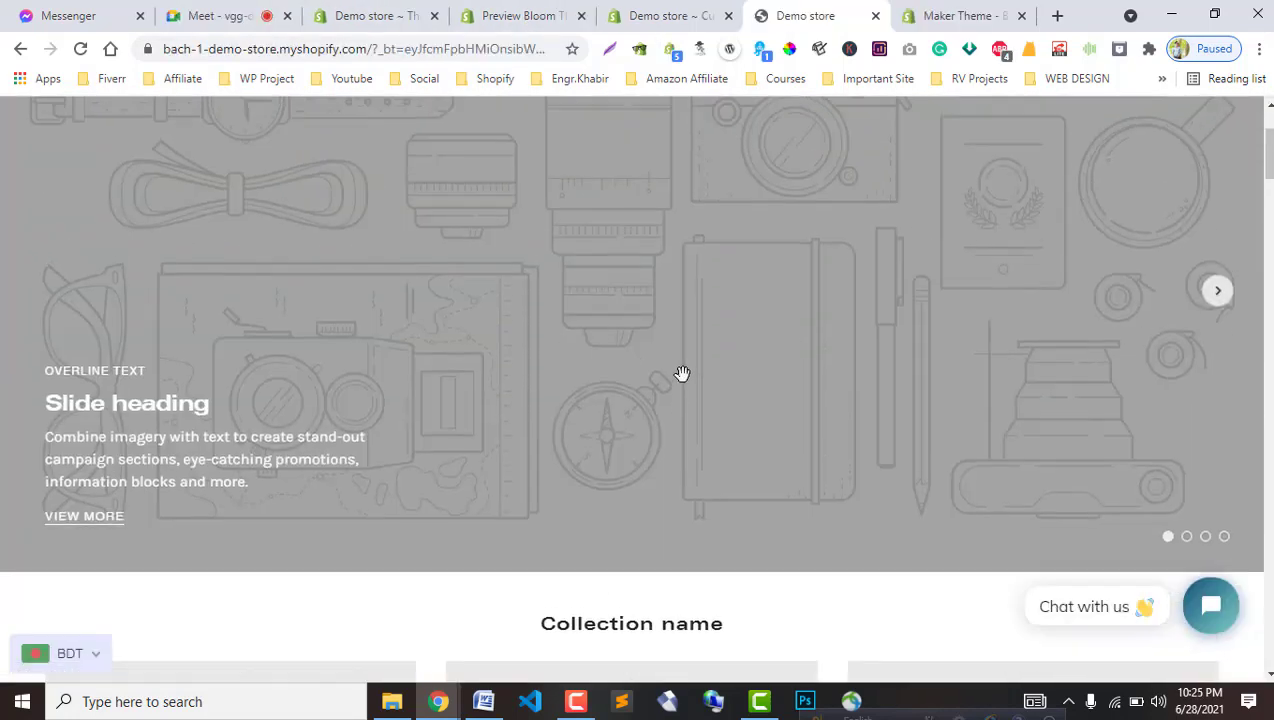
key(ctrl+shift+Tab)
key(ctrl+shift+Tab)
click(805, 15)
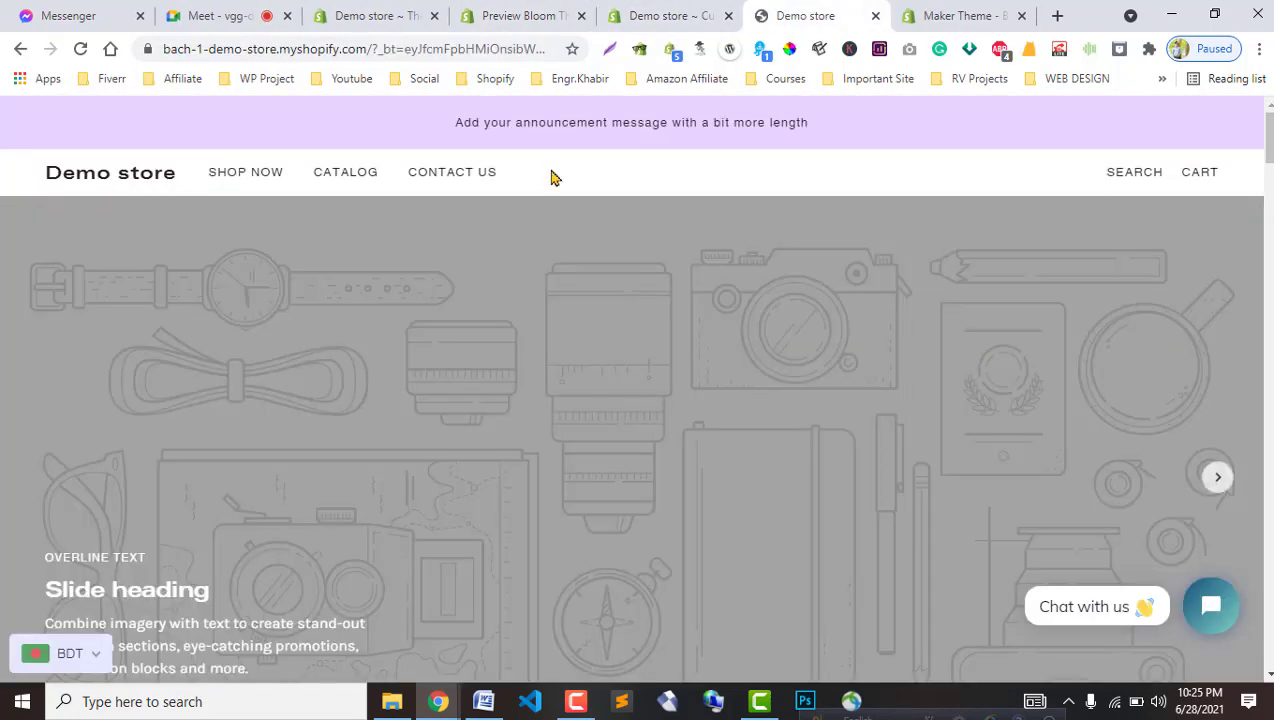
click(965, 15)
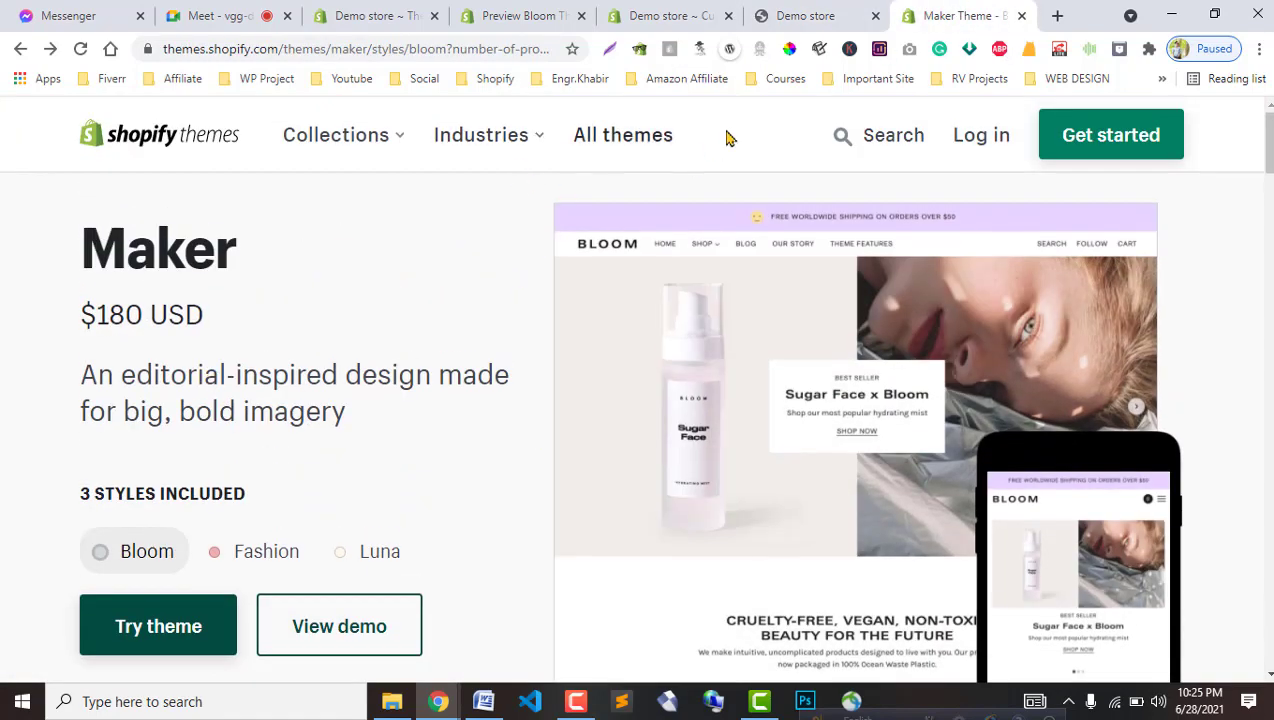
Search Google for theme forest, refine it to themeforest .net, and open the ThemeForest architecture WP theme result in a separate tab.
click(1058, 14)
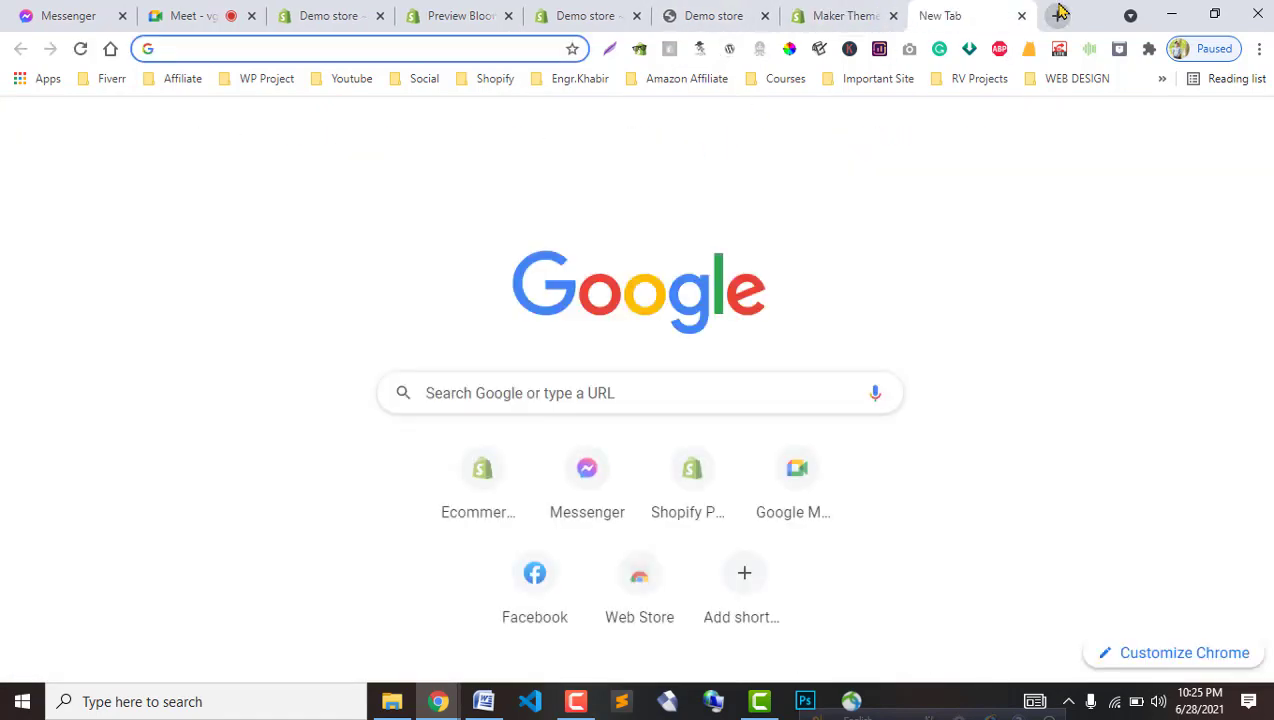
text(theme for)
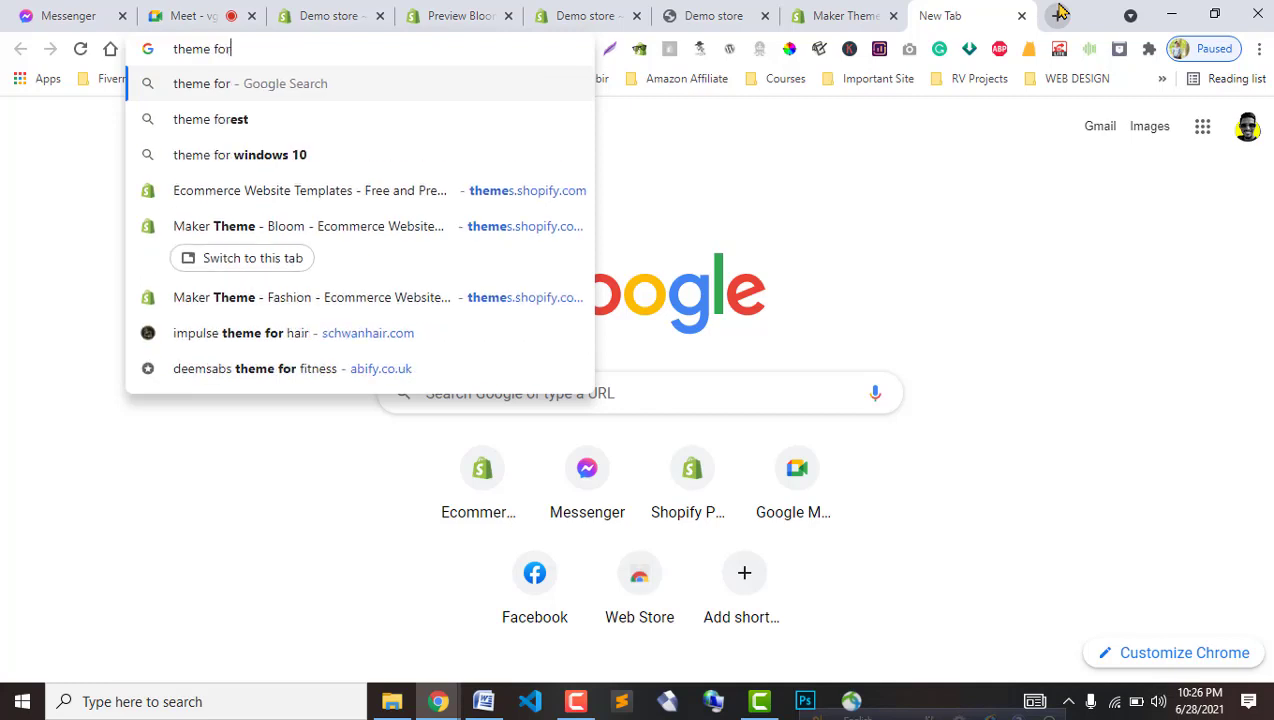
click(440, 120)
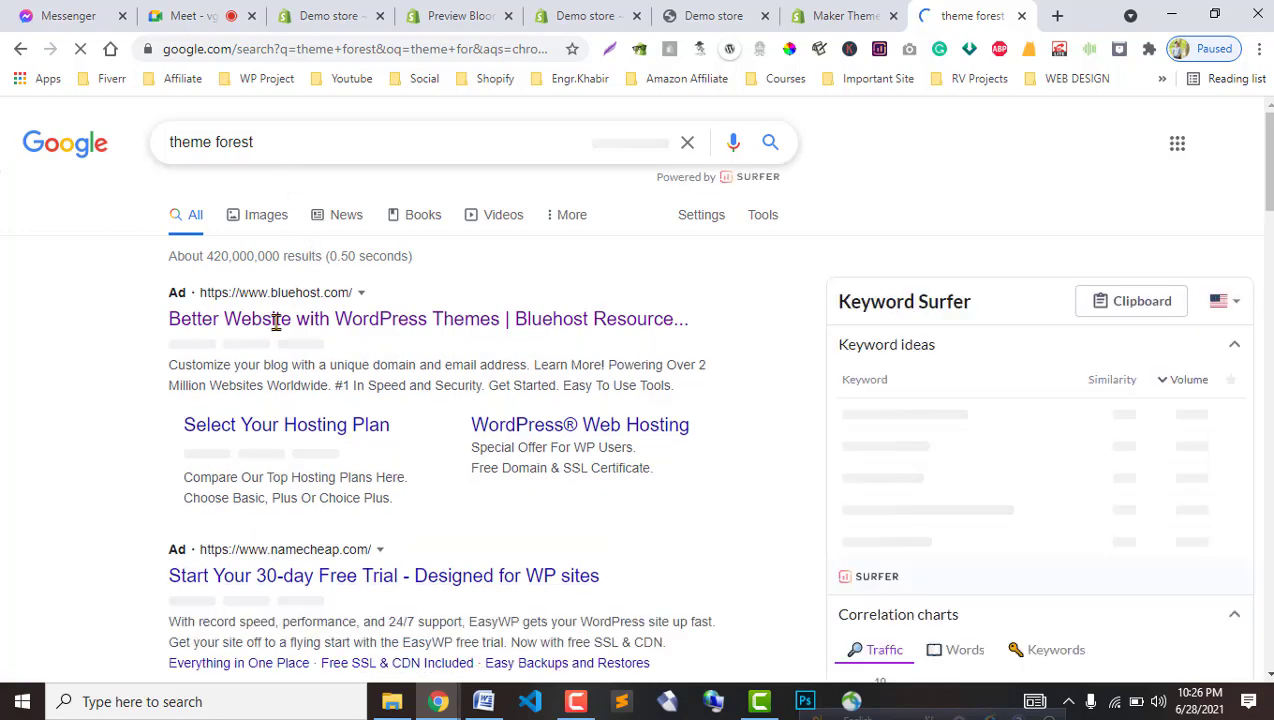
scroll(292, 490, down, 5)
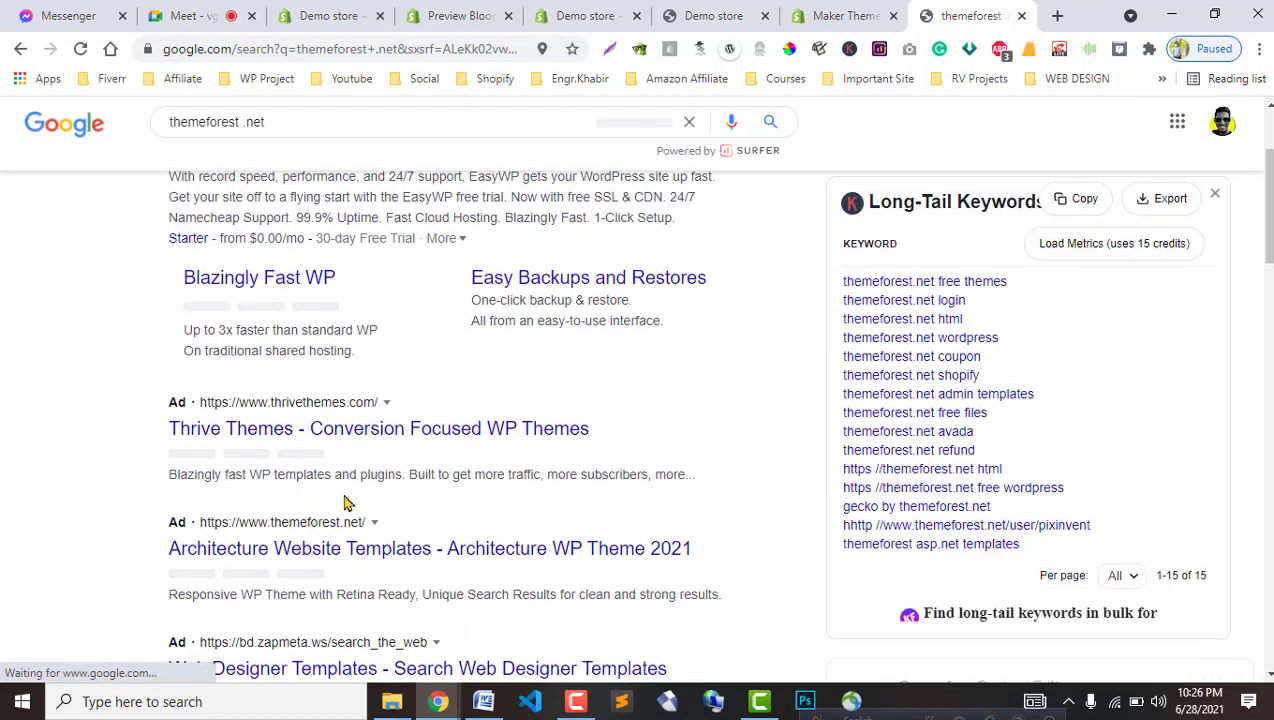
middle_click(318, 363)
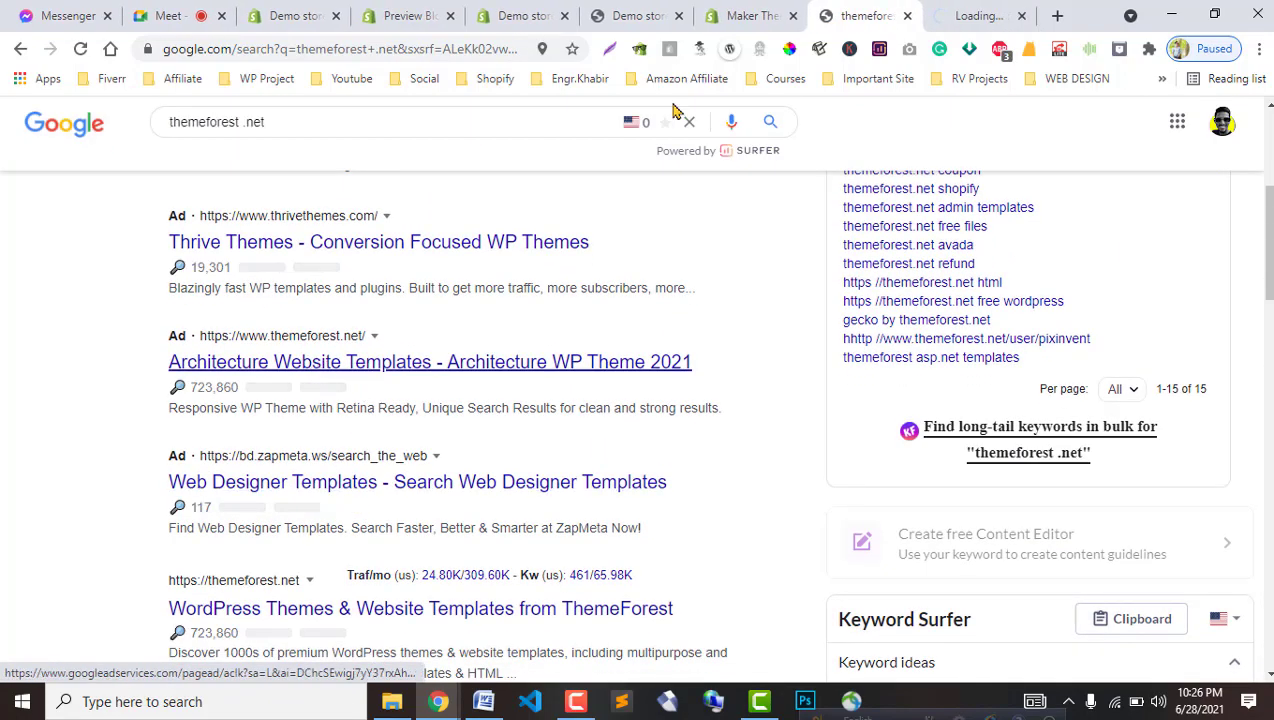
click(958, 16)
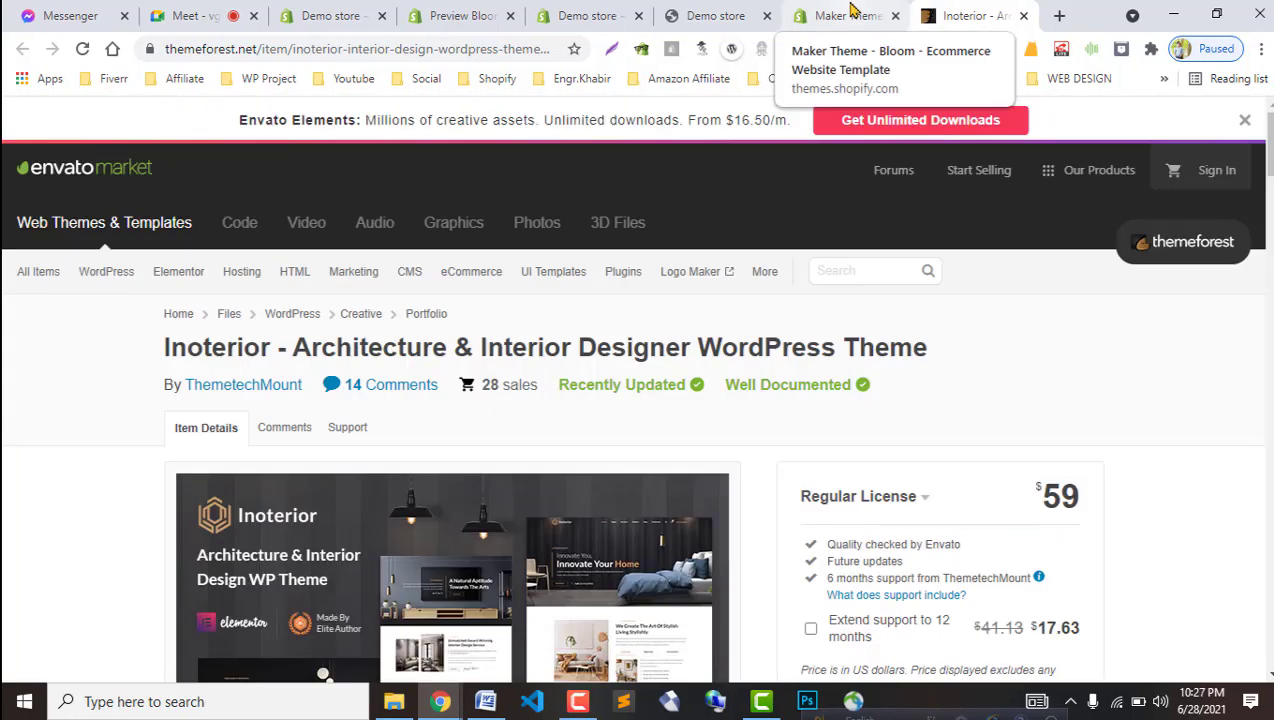
Compare the Theme Store's Maker listing with the open ThemeForest item, examining Maker's price, included styles and purchase options.
click(868, 10)
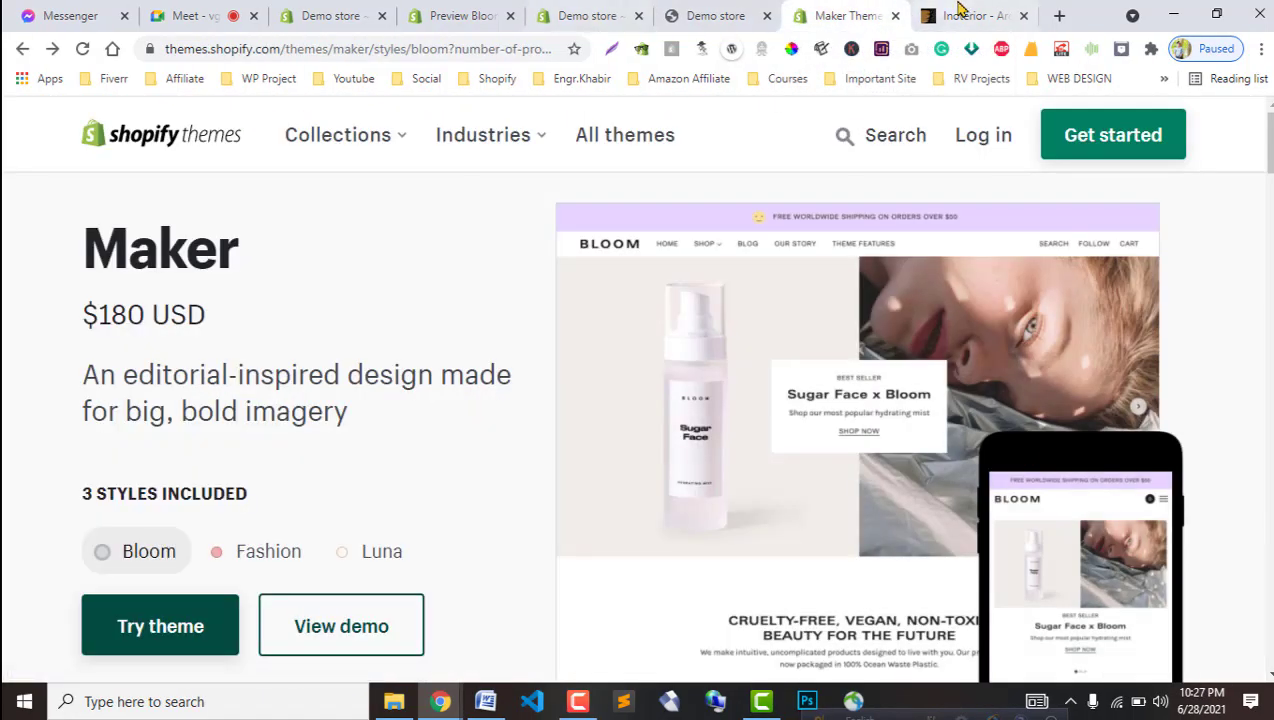
click(960, 10)
click(820, 10)
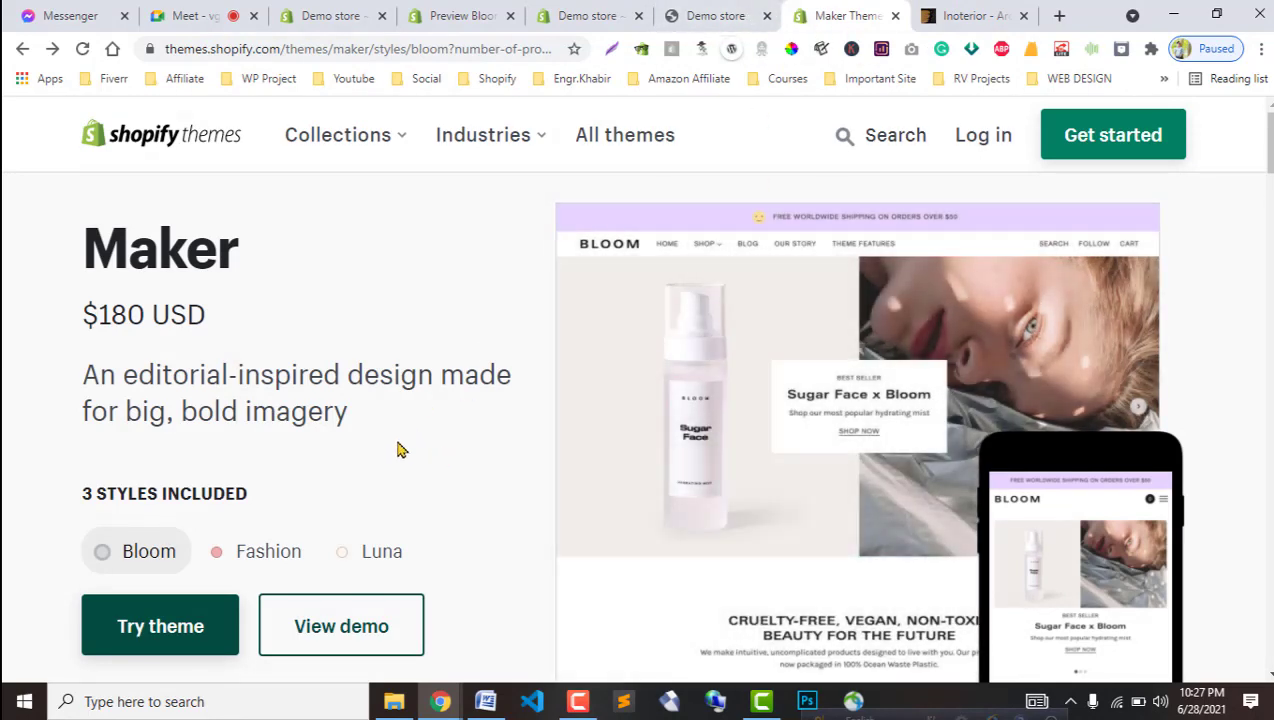
scroll(397, 447, down, 3)
scroll(398, 446, up, 3)
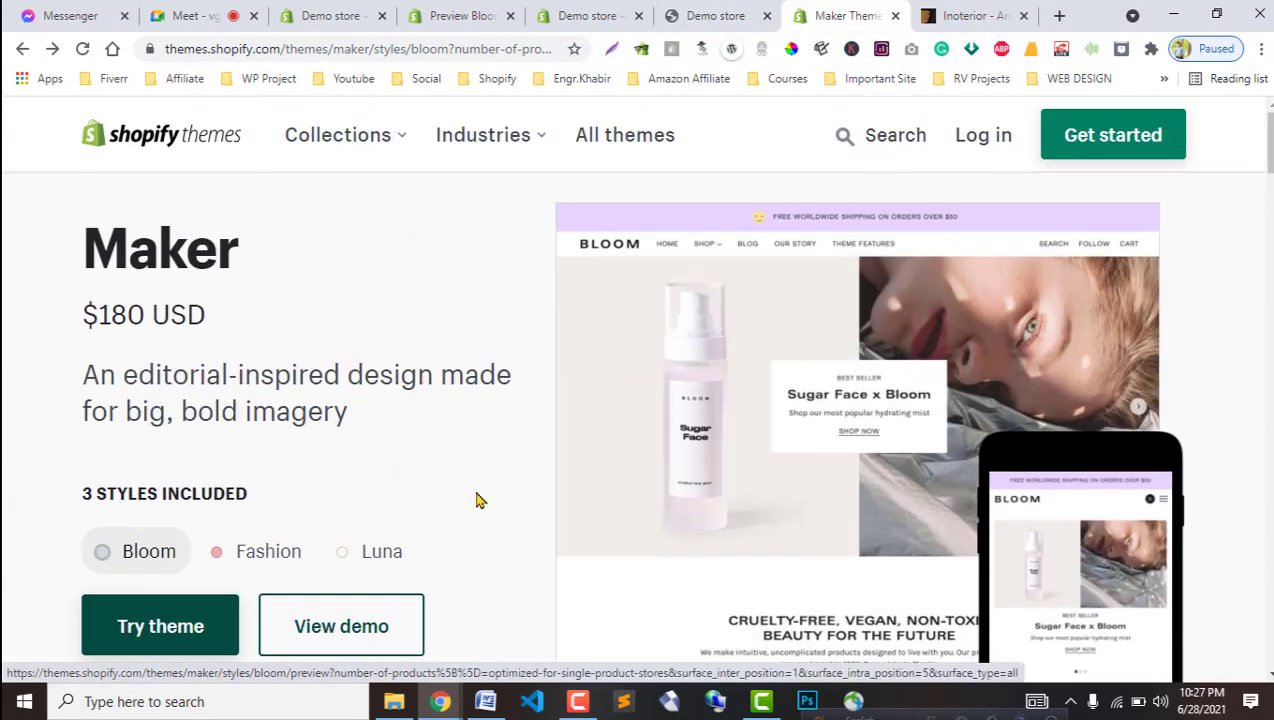
scroll(481, 495, down, 5)
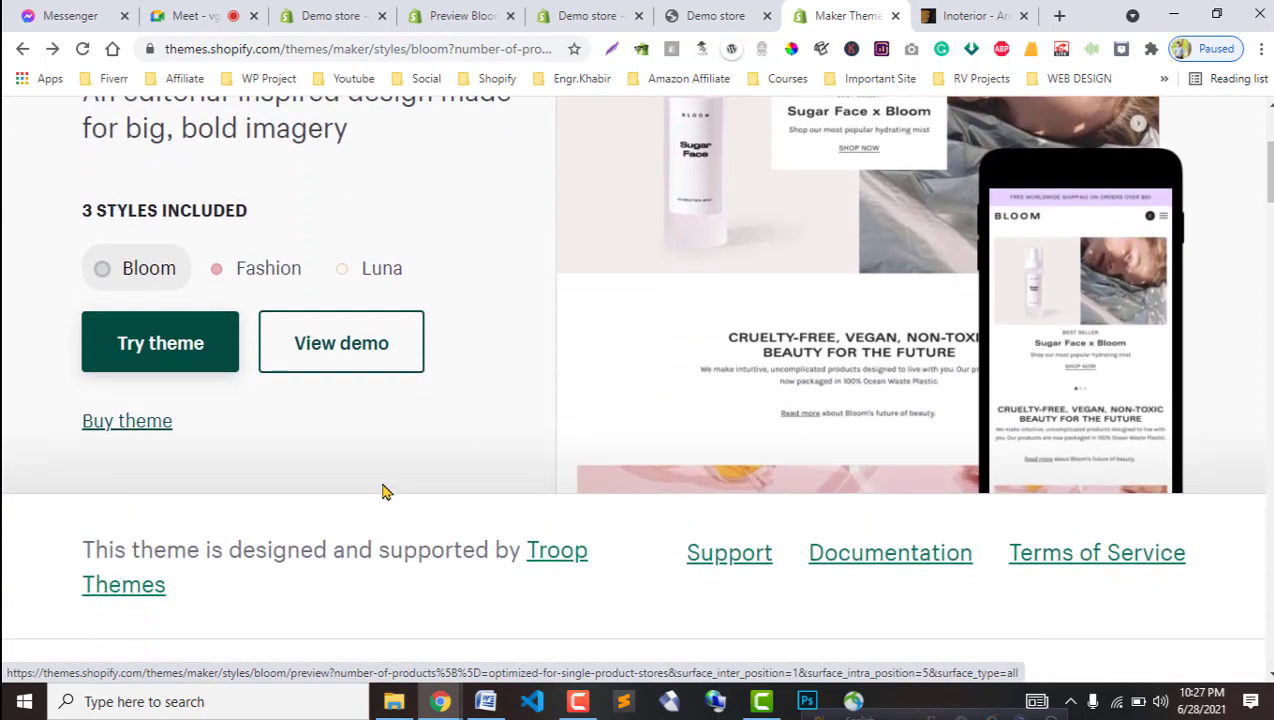
scroll(565, 500, down, 3)
scroll(570, 500, up, 6)
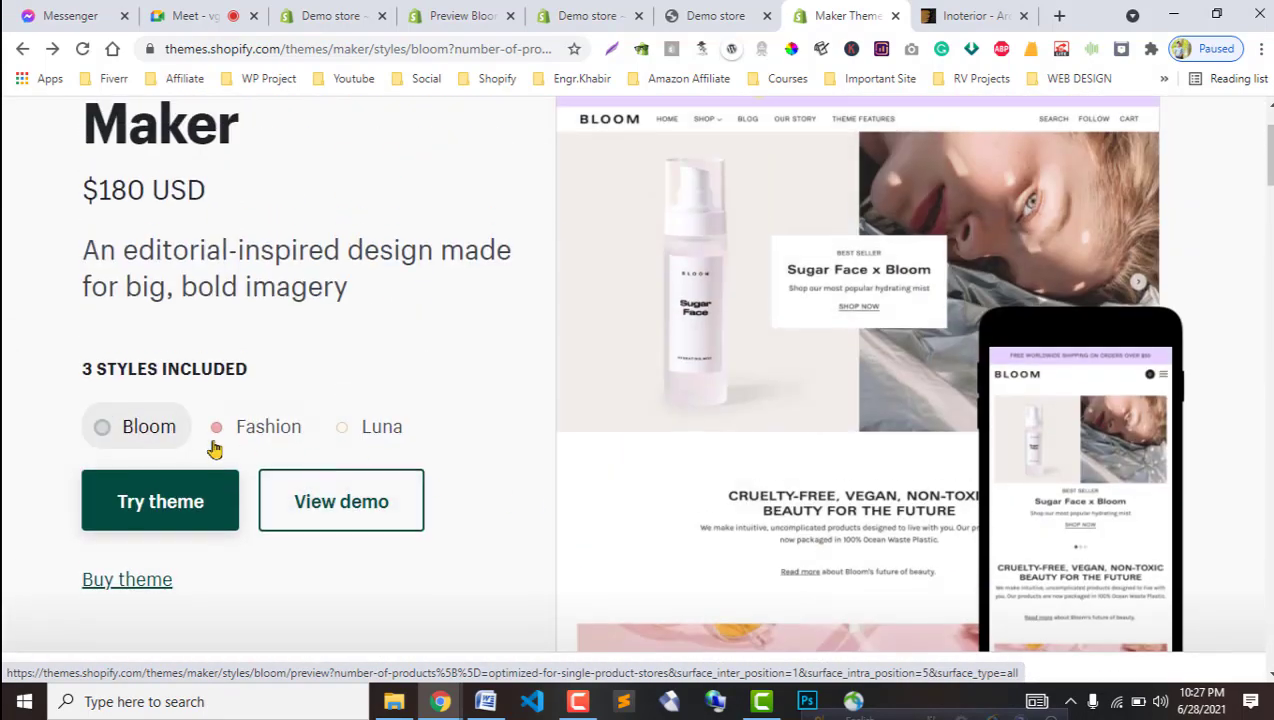
scroll(113, 330, up, 2)
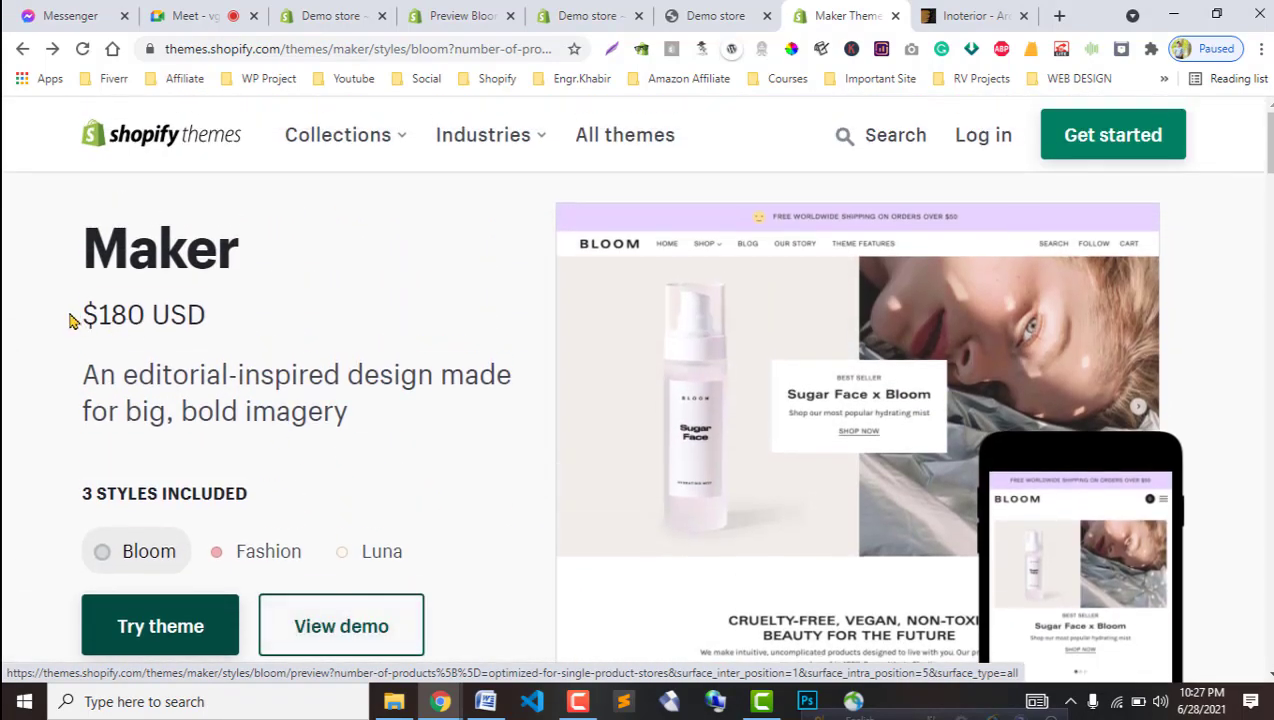
mouse_move(70, 320)
mouse_down()
mouse_move(148, 314)
mouse_move(80, 314)
mouse_up()
click(140, 314)
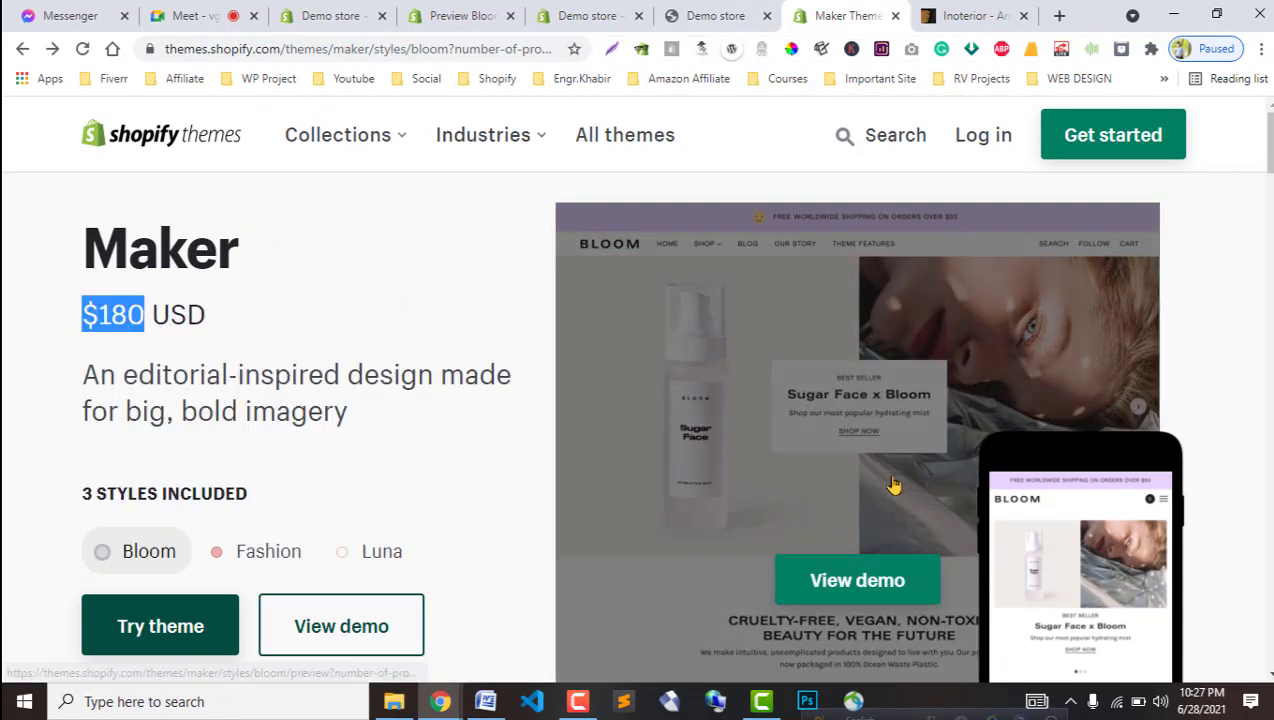
scroll(890, 488, down, 3)
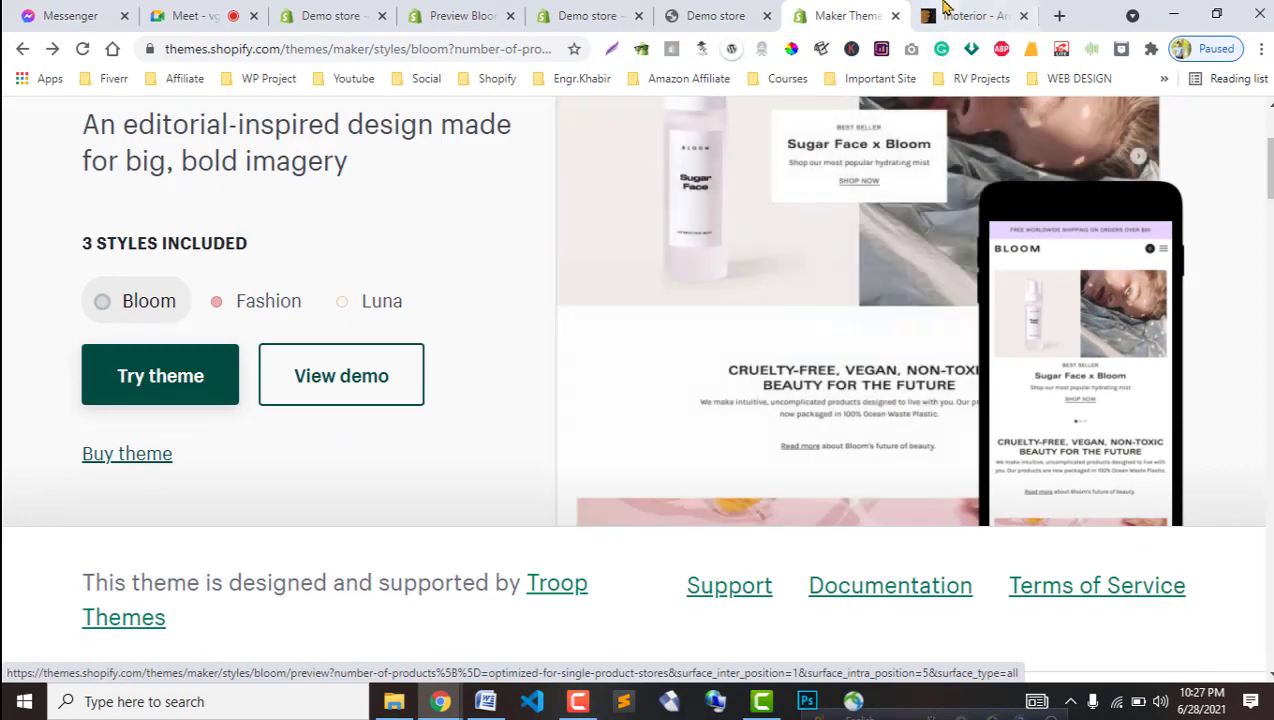
Check the regular license price of the Inoterior theme on ThemeForest, and search the marketplace for shopify theme.
click(944, 14)
mouse_move(764, 271)
scroll(960, 465, down, 2)
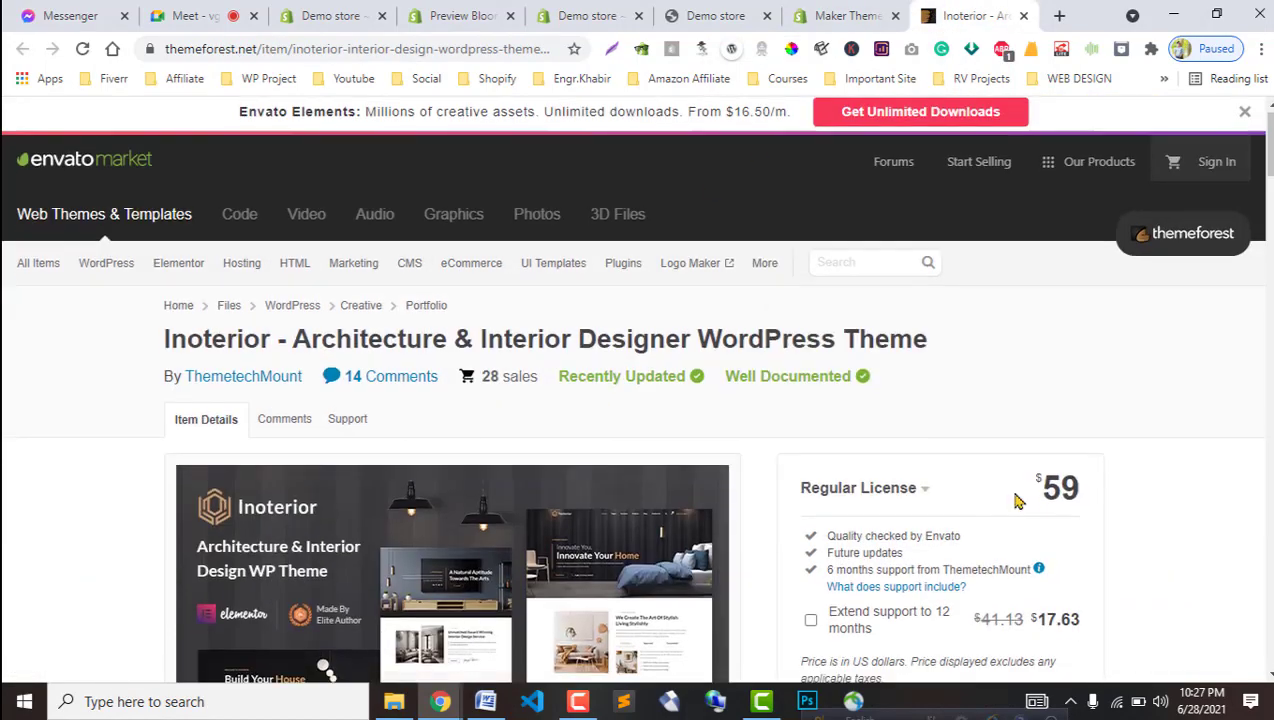
scroll(907, 492, up, 2)
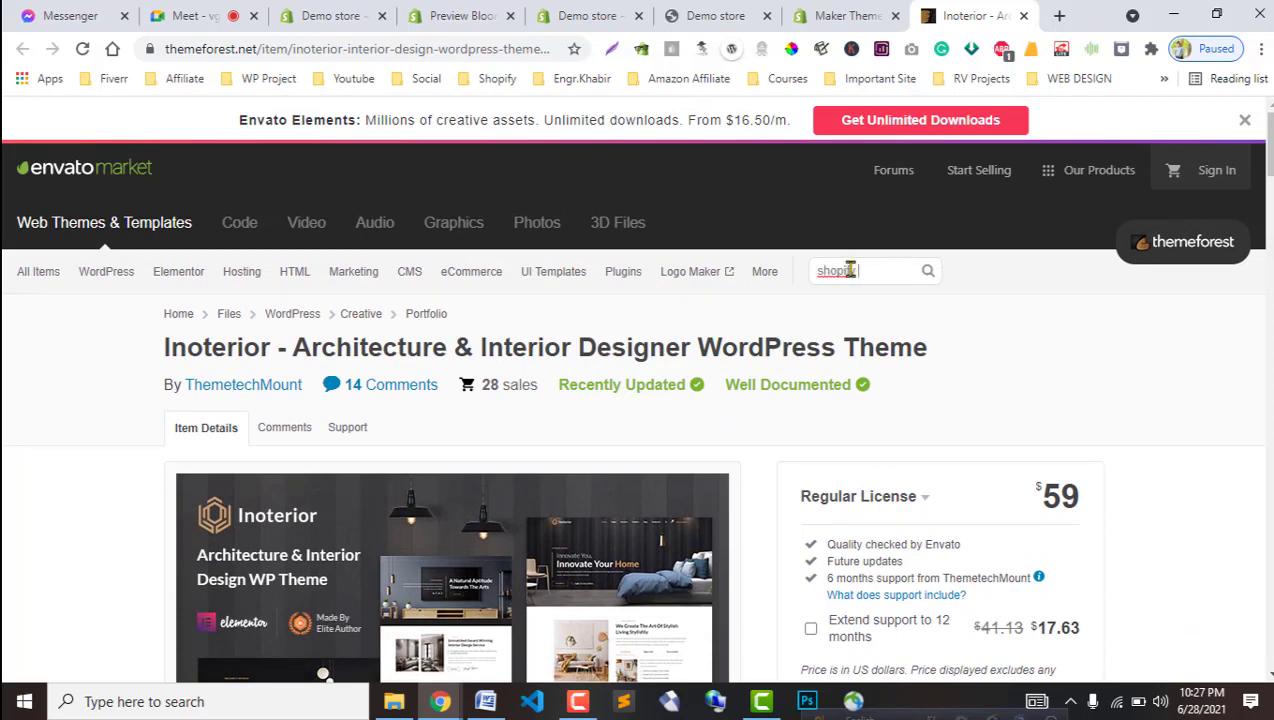
key(Return)
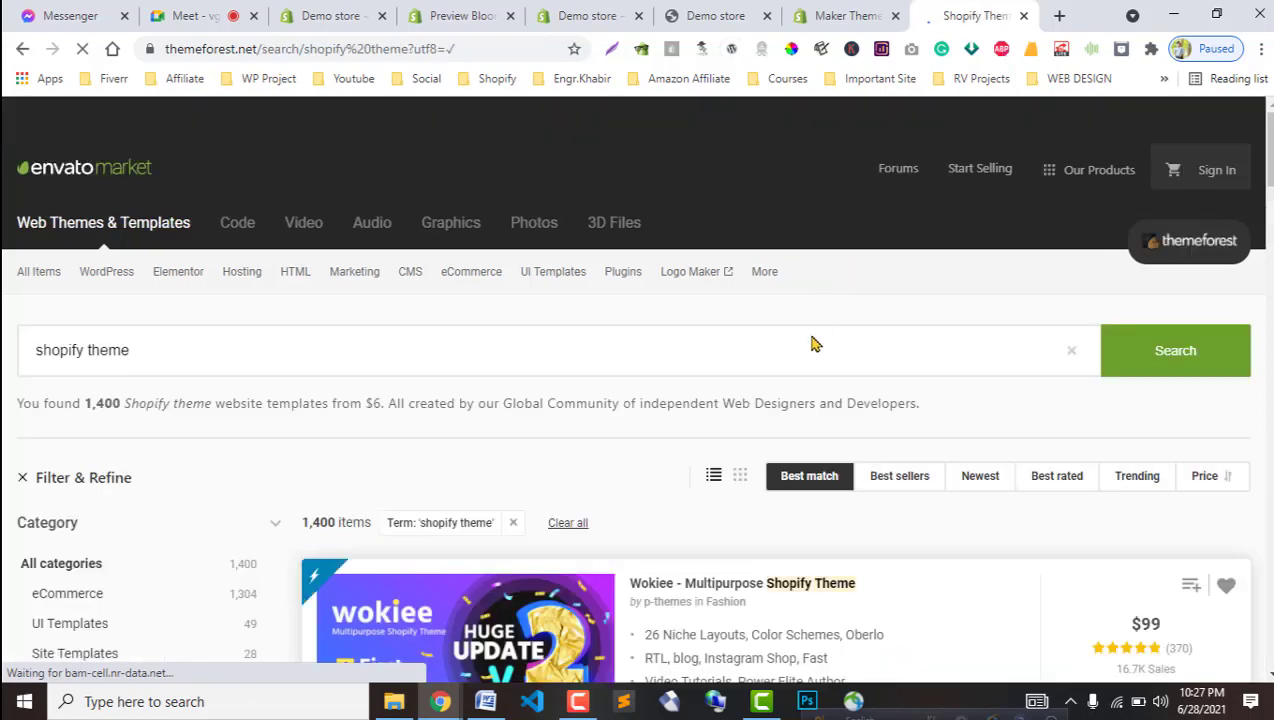
Browse the first ThemeForest results for Shopify themes, checking their prices, ratings and sales.
scroll(677, 454, down, 3)
scroll(859, 500, down, 9)
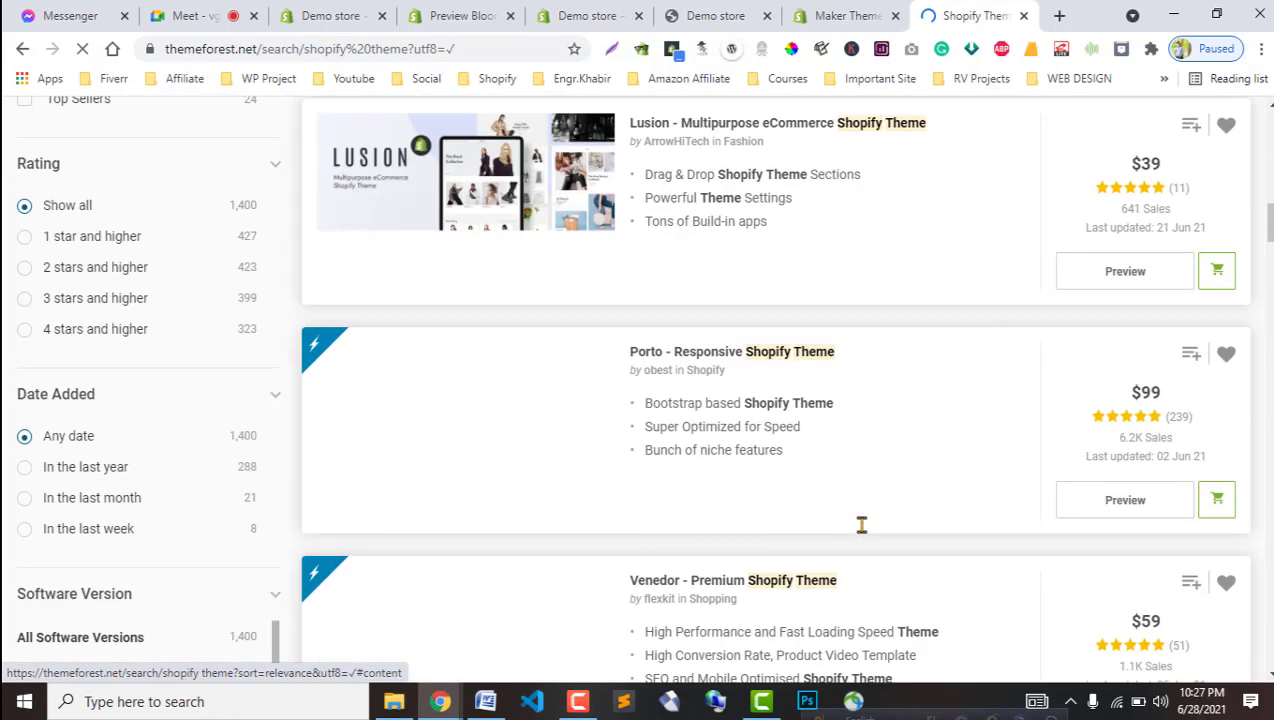
scroll(862, 523, up, 5)
scroll(867, 516, up, 4)
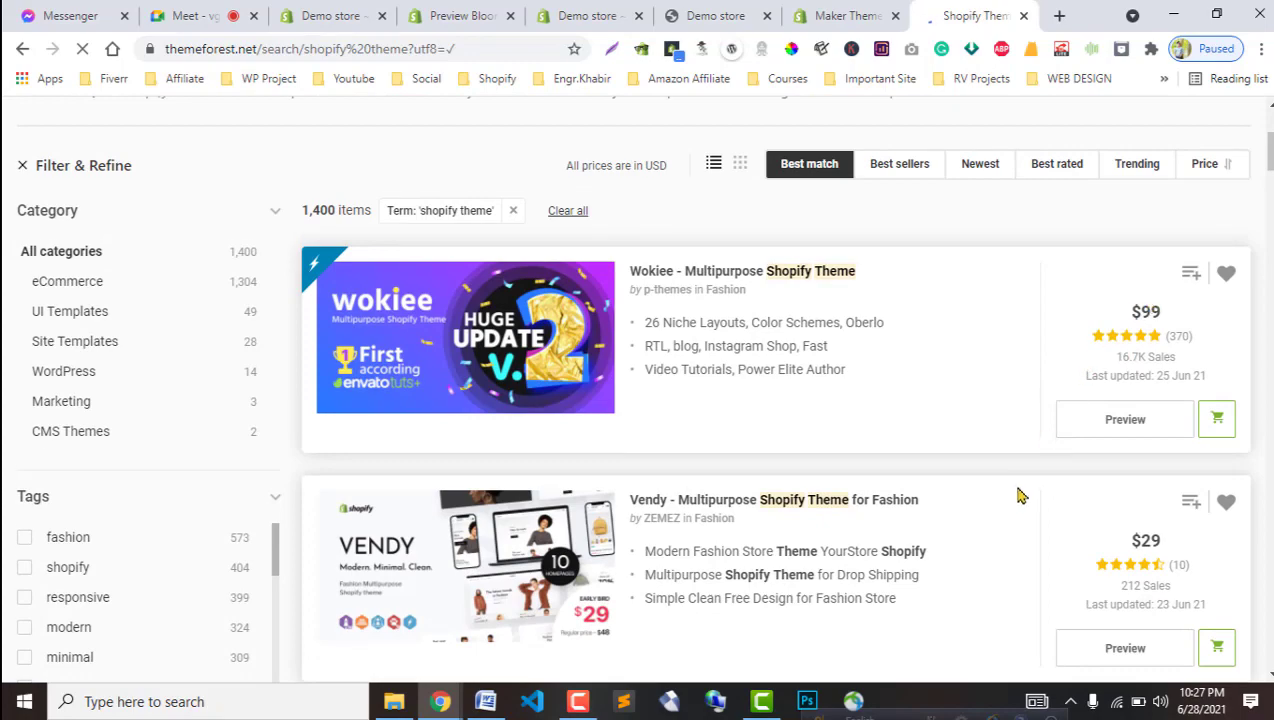
scroll(1019, 496, down, 3)
scroll(1050, 458, down, 2)
scroll(1100, 405, up, 2)
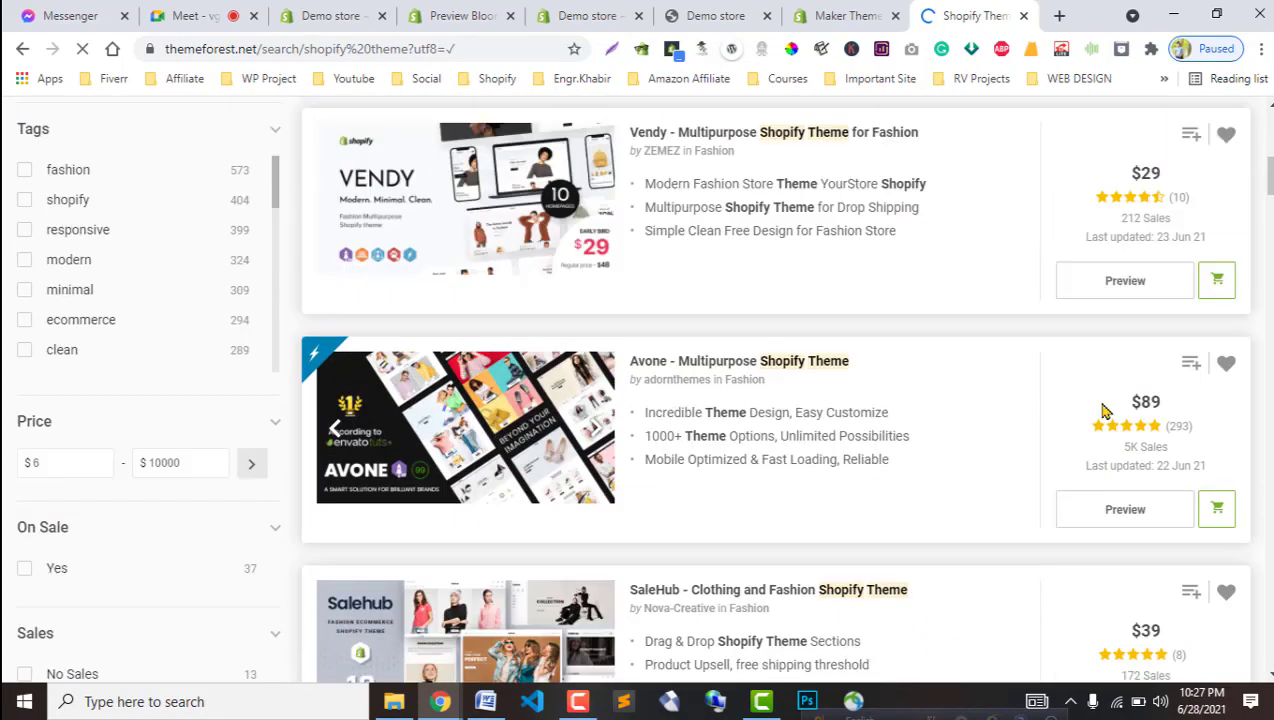
Compare the Maker theme's price in the Theme Store with the Vendy, Avone and SaleHub listings on ThemeForest.
click(850, 15)
scroll(637, 390, up, 3)
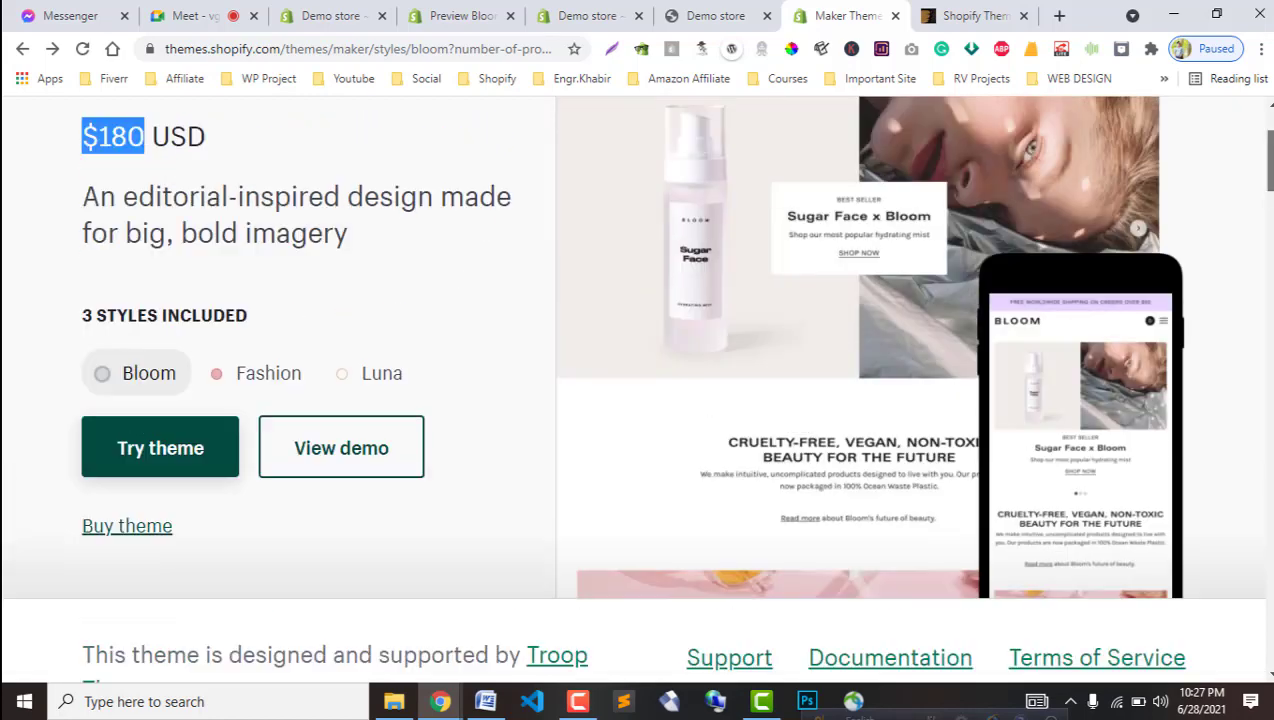
click(965, 15)
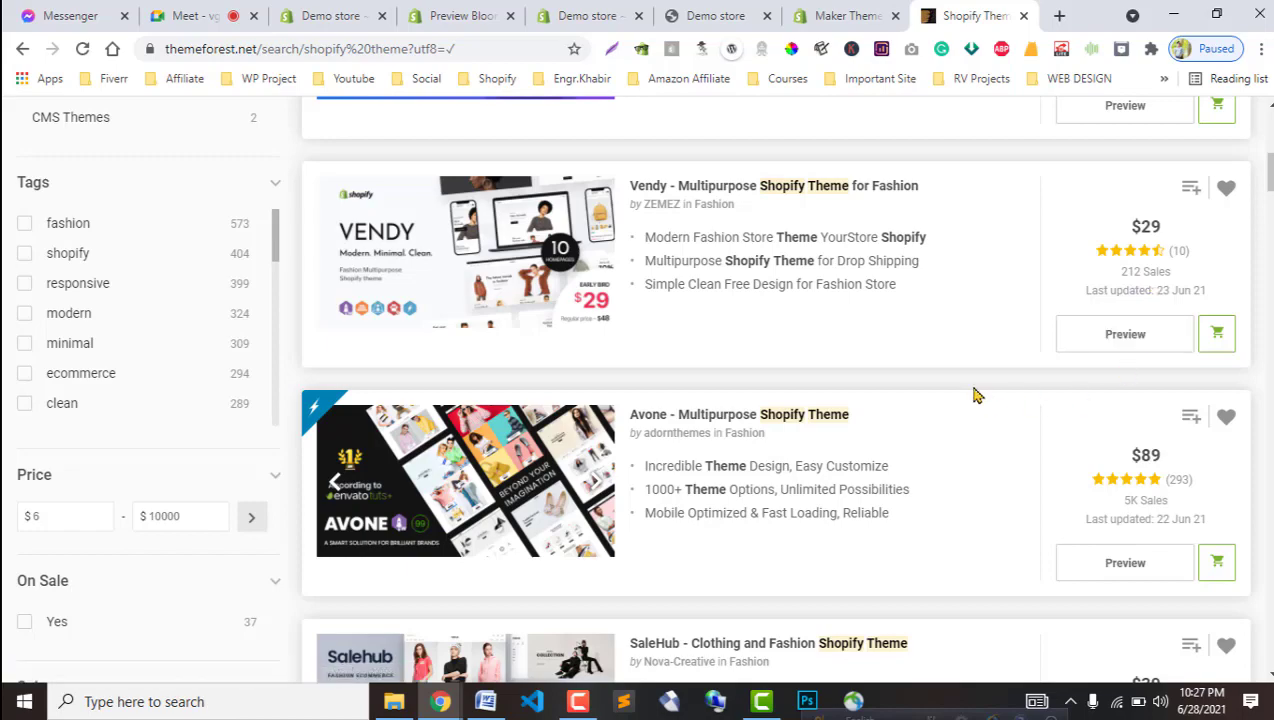
scroll(978, 388, down, 2)
scroll(1040, 335, down, 1)
scroll(1100, 282, up, 2)
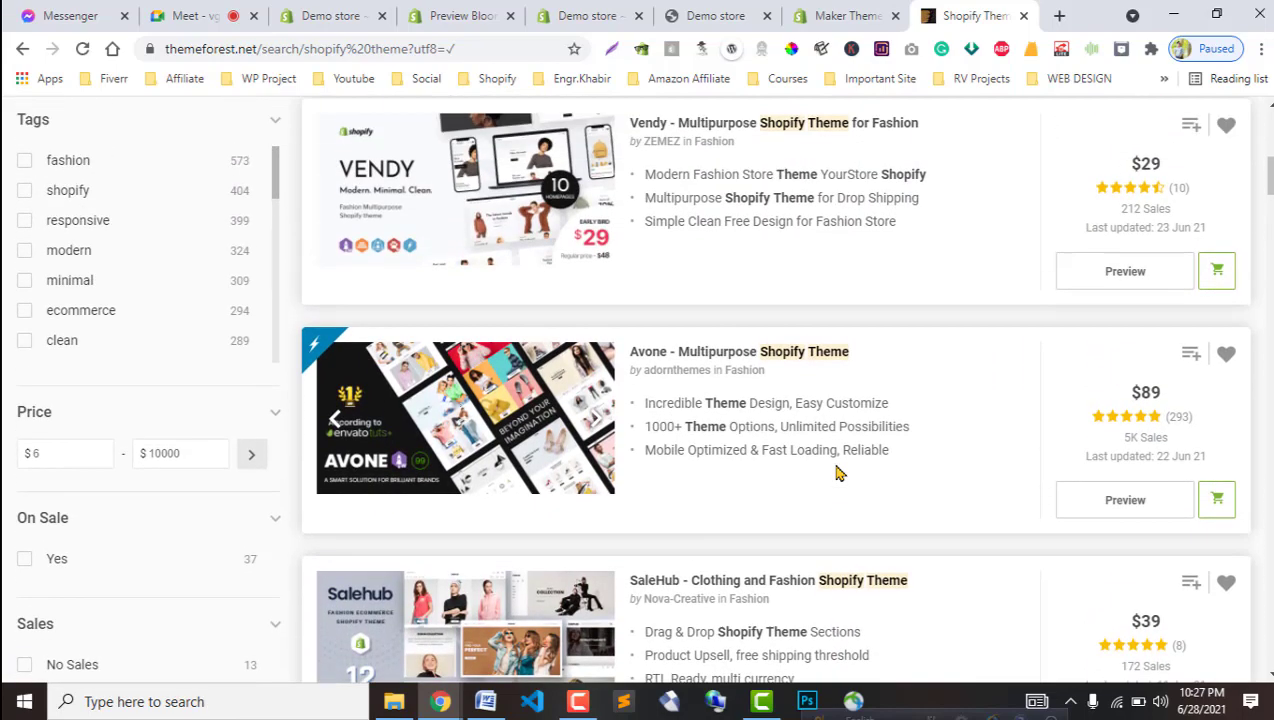
Review the ThemeForest results further, from the top of the list down to the Lusion, Porto and Venedor themes.
scroll(839, 469, down, 3)
scroll(836, 472, down, 3)
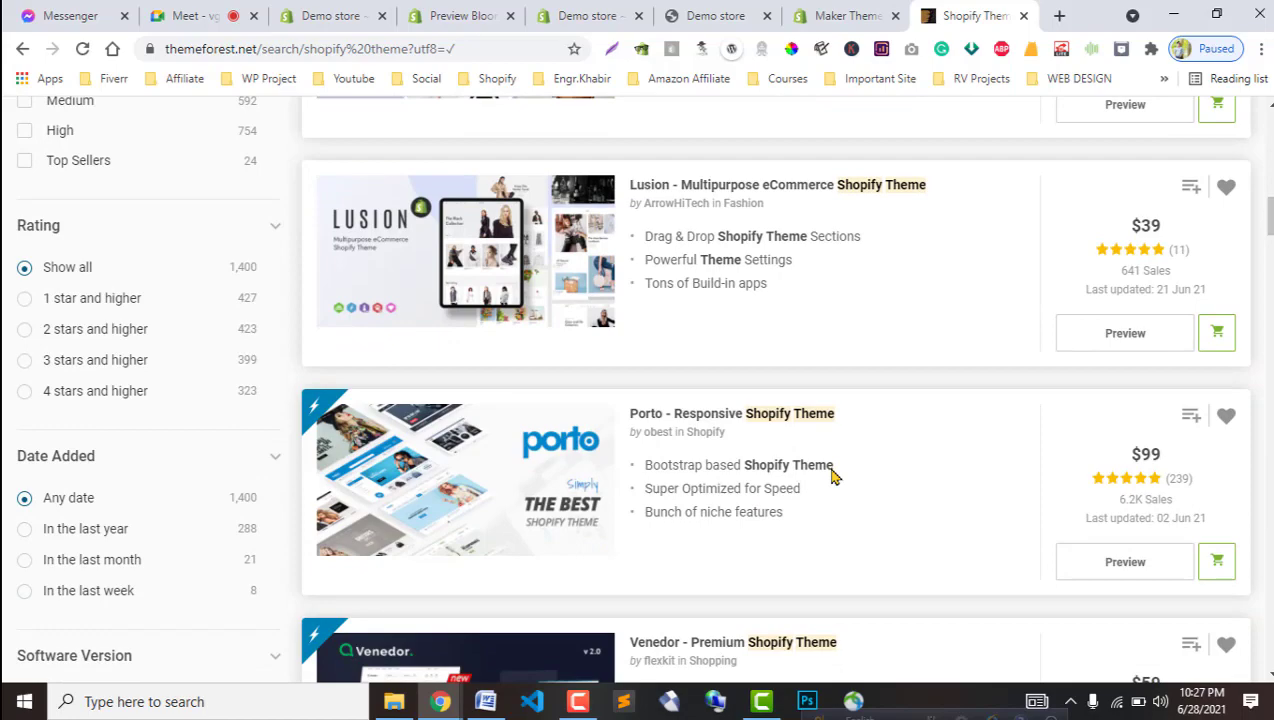
scroll(831, 470, up, 7)
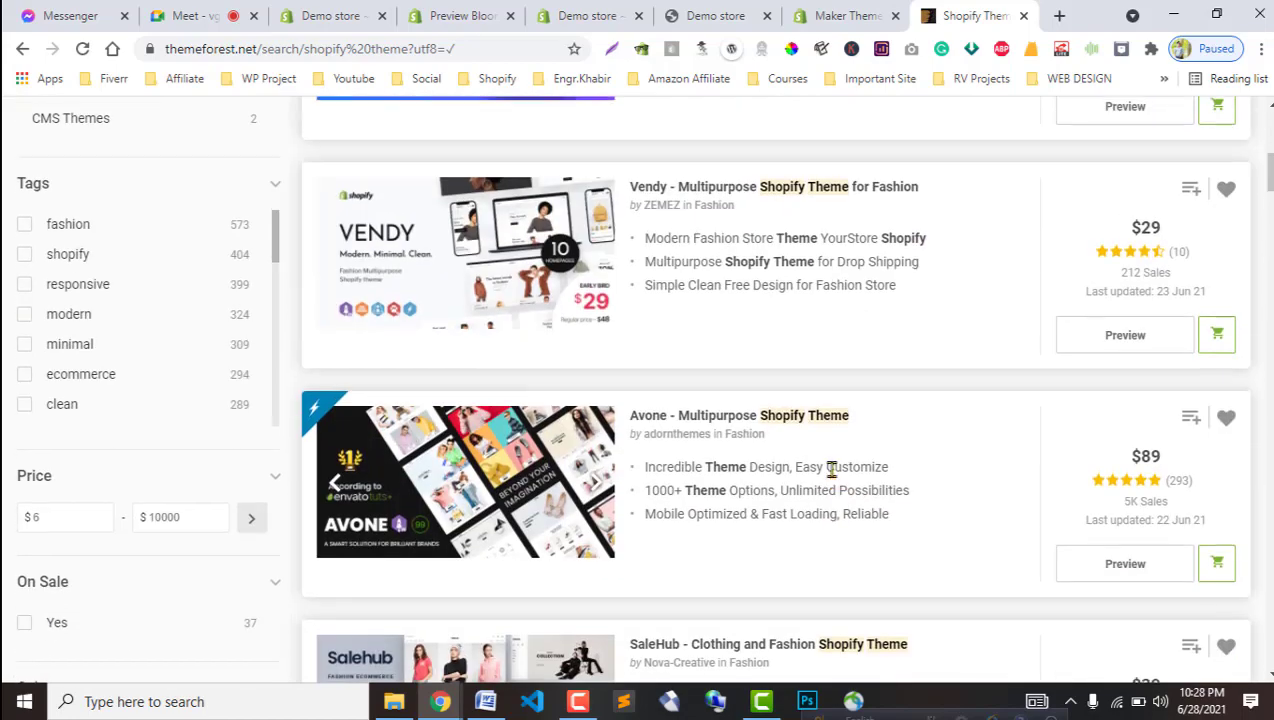
scroll(836, 477, up, 4)
scroll(836, 477, up, 3)
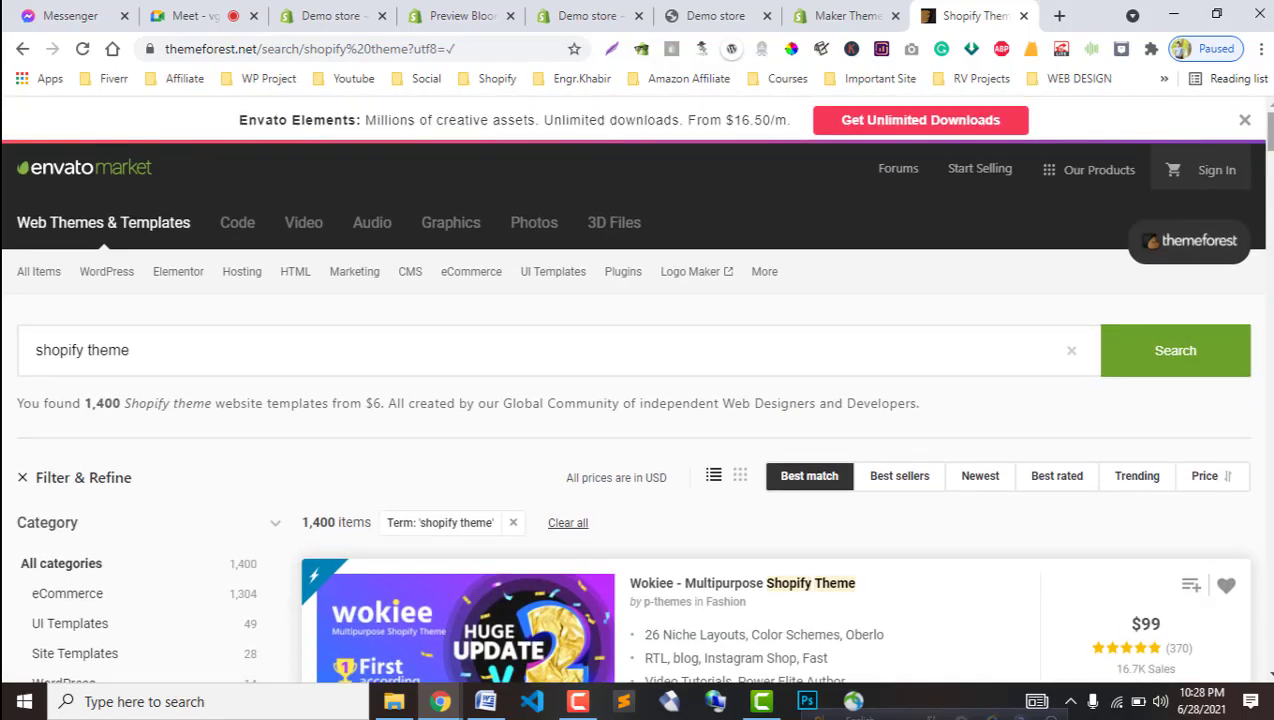
scroll(460, 150, down, 10)
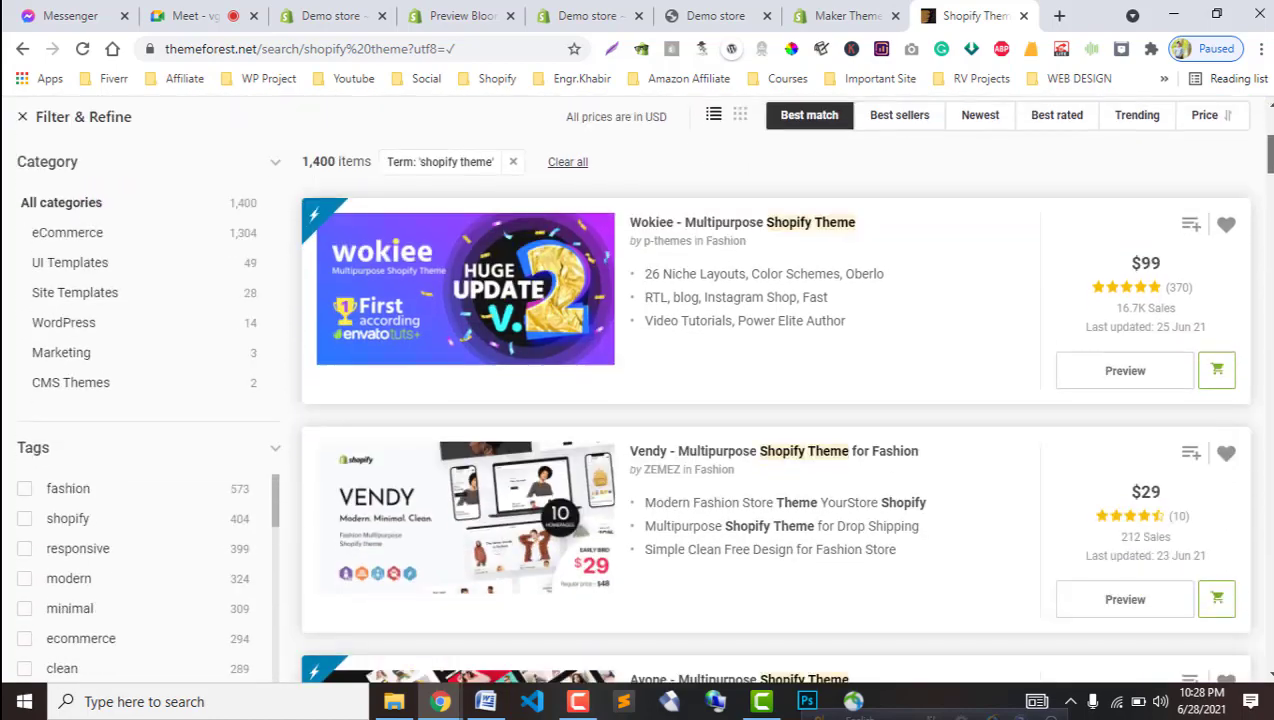
scroll(334, 125, down, 6)
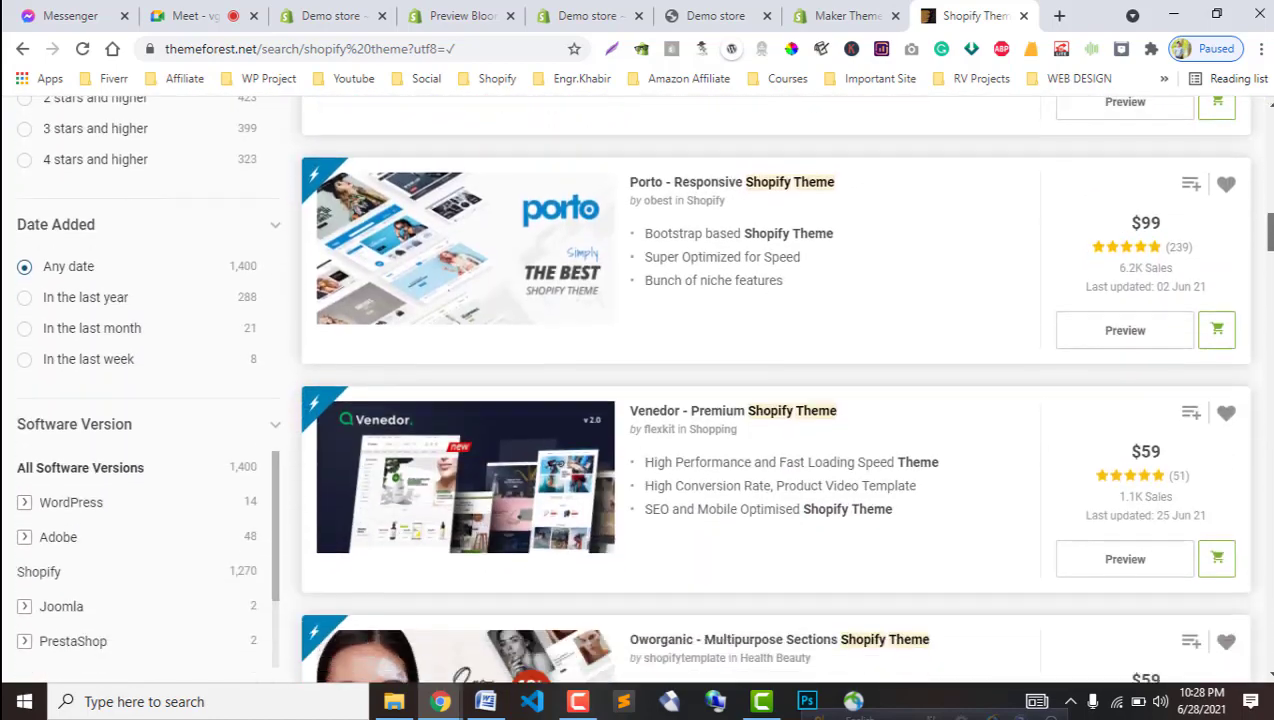
scroll(1208, 192, up, 15)
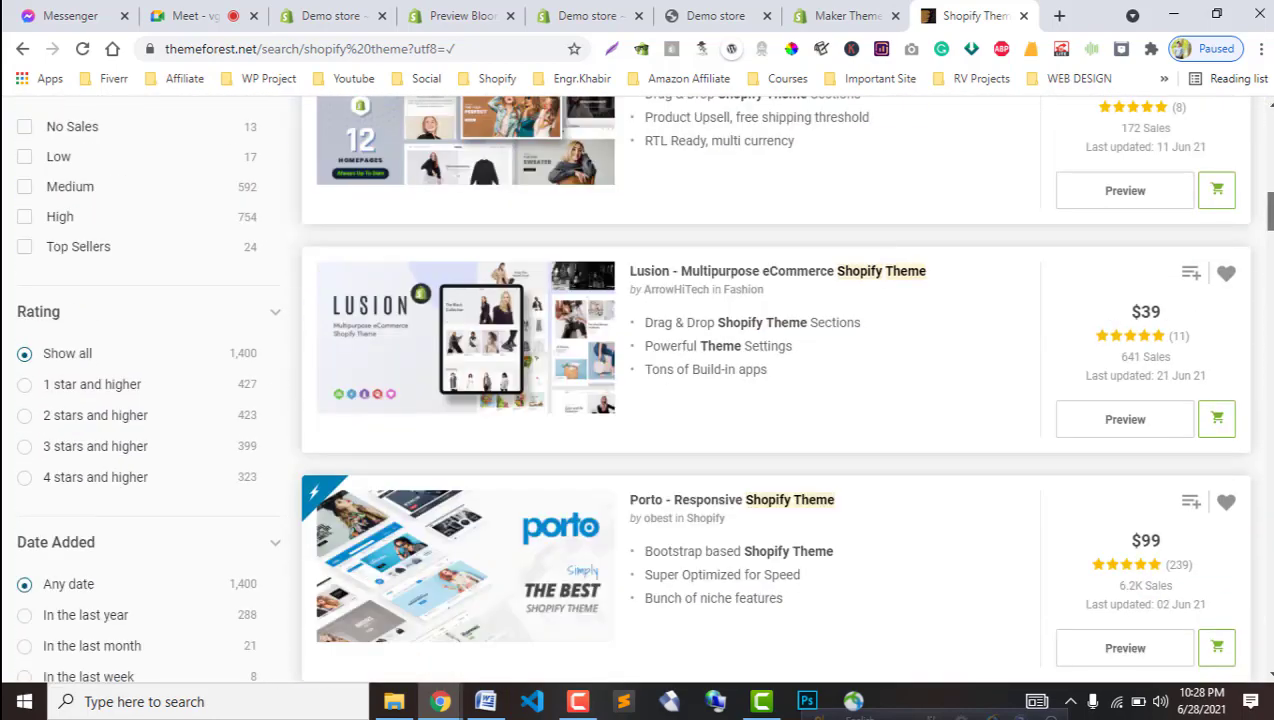
Return to the Maker listing in the Theme Store, clear the price highlight, and review its styles and trial, demo and purchase options.
key(ctrl+shift+Tab)
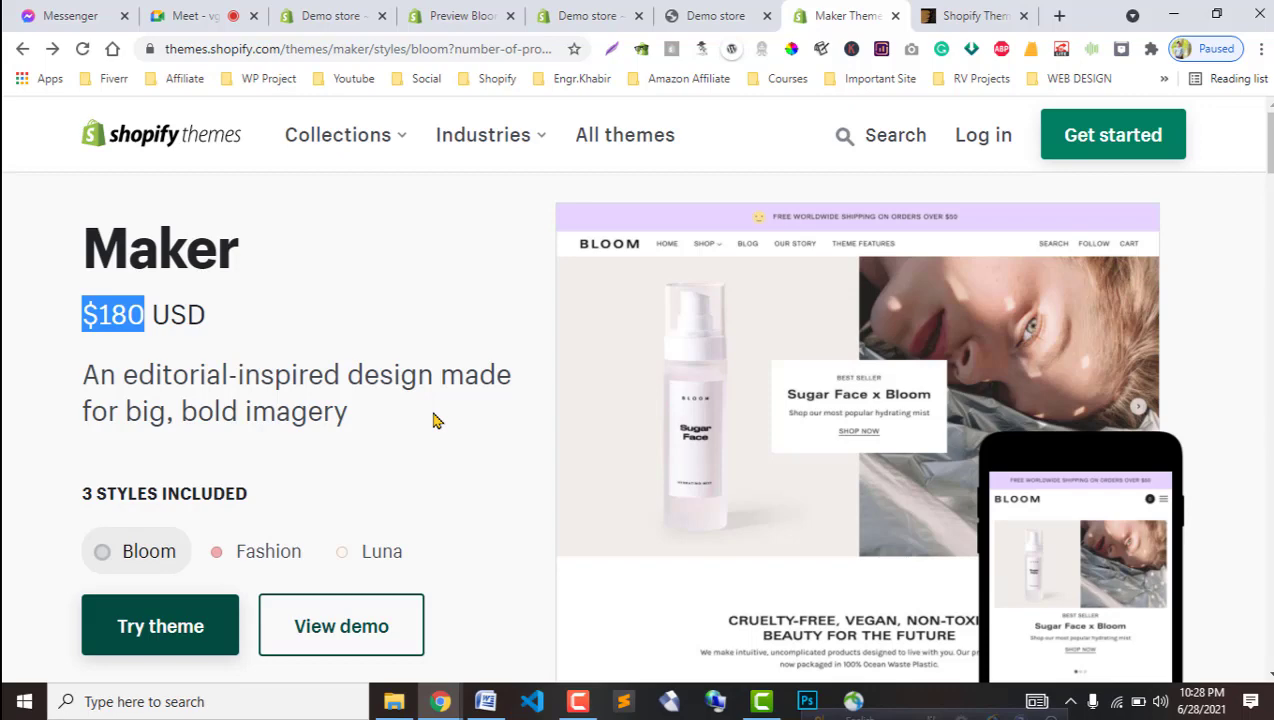
click(720, 12)
click(826, 12)
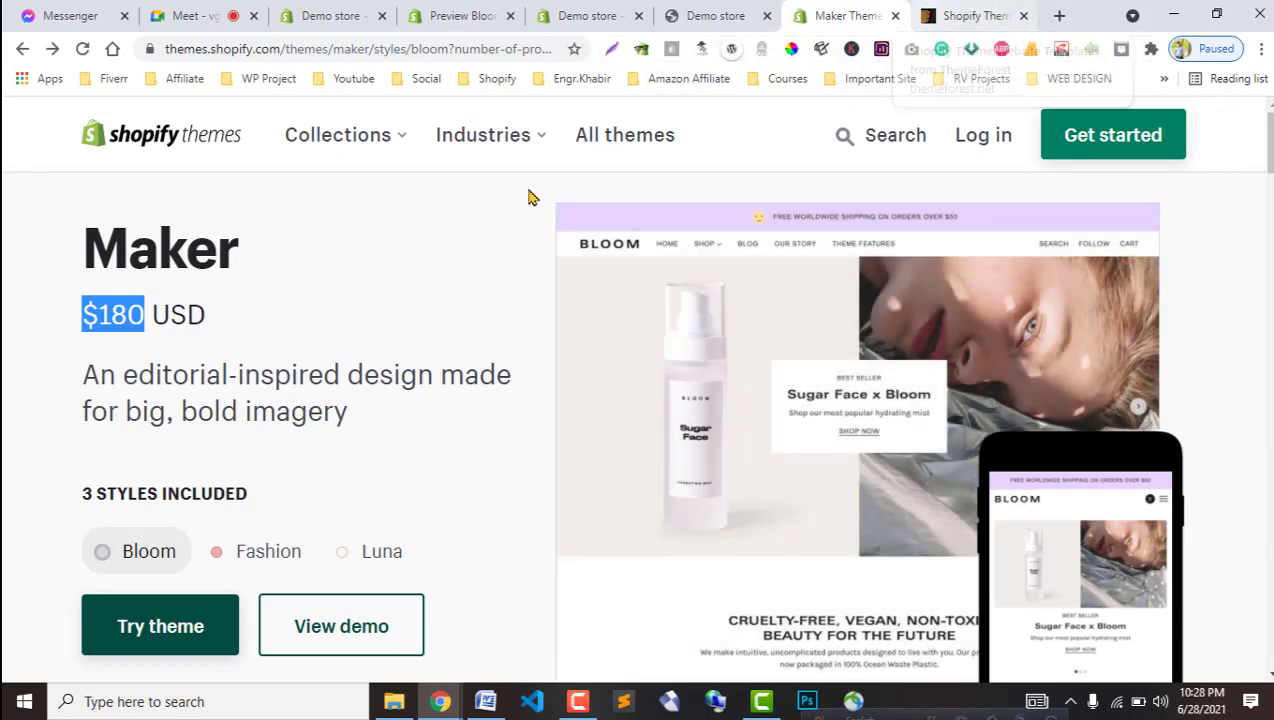
click(284, 306)
scroll(332, 420, down, 1)
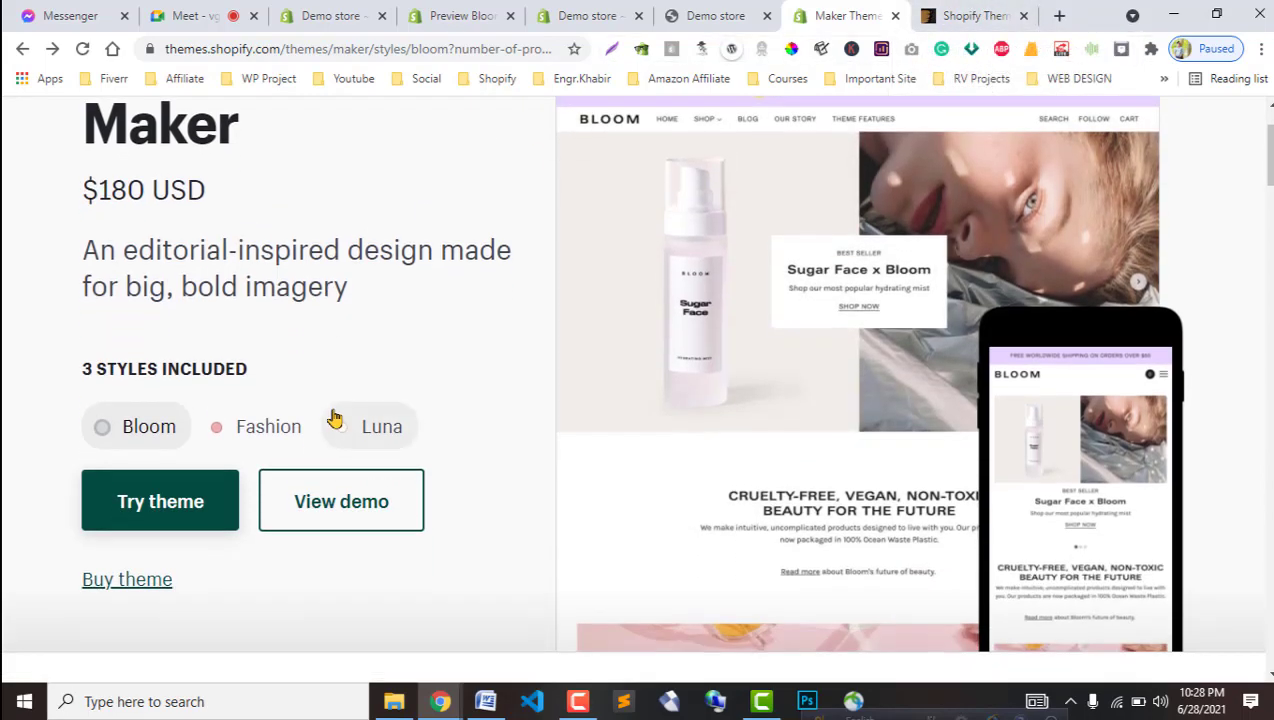
scroll(680, 422, down, 2)
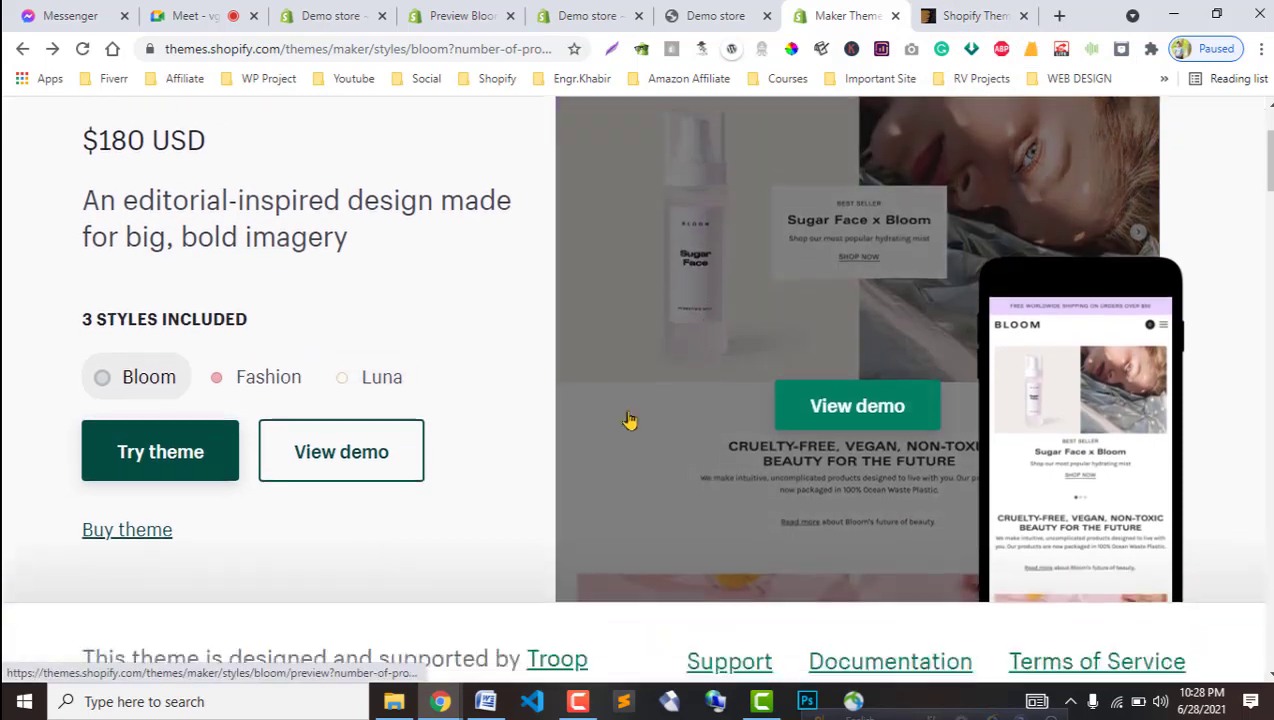
scroll(447, 428, up, 1)
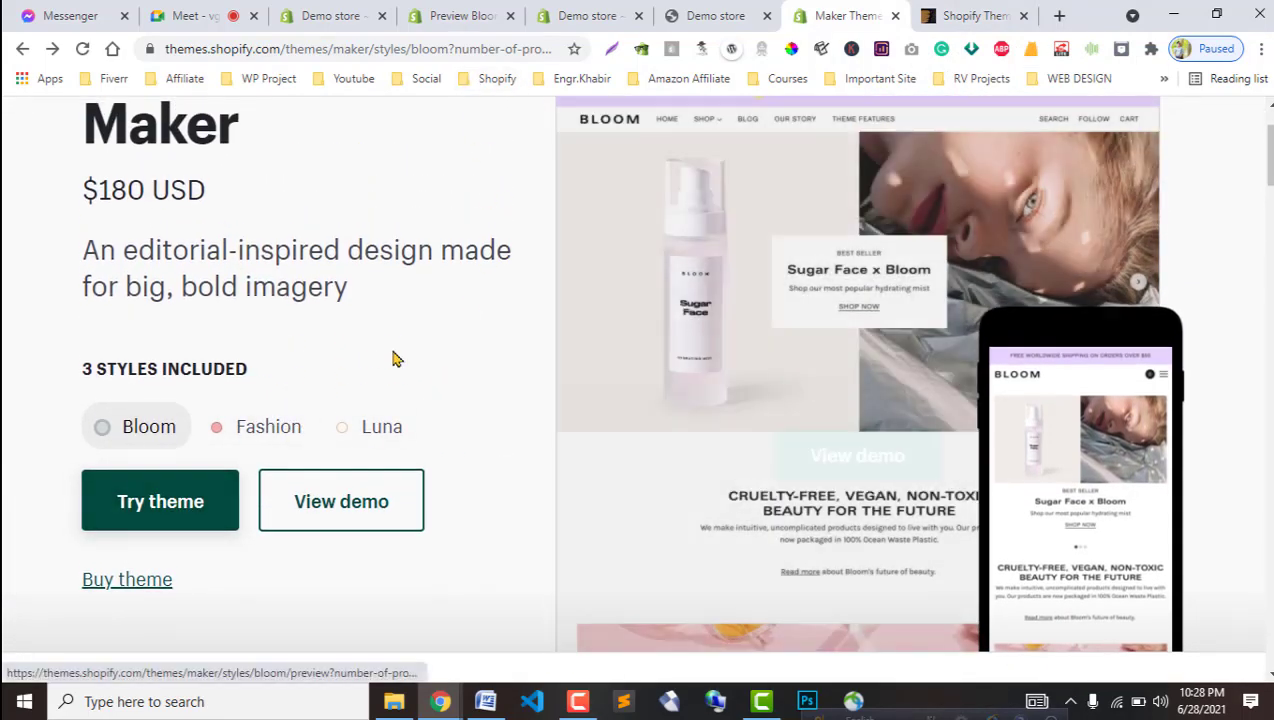
Check the prices and sales details of the Wokiee and Vendy themes in the ThemeForest results.
click(960, 12)
scroll(950, 455, down, 2)
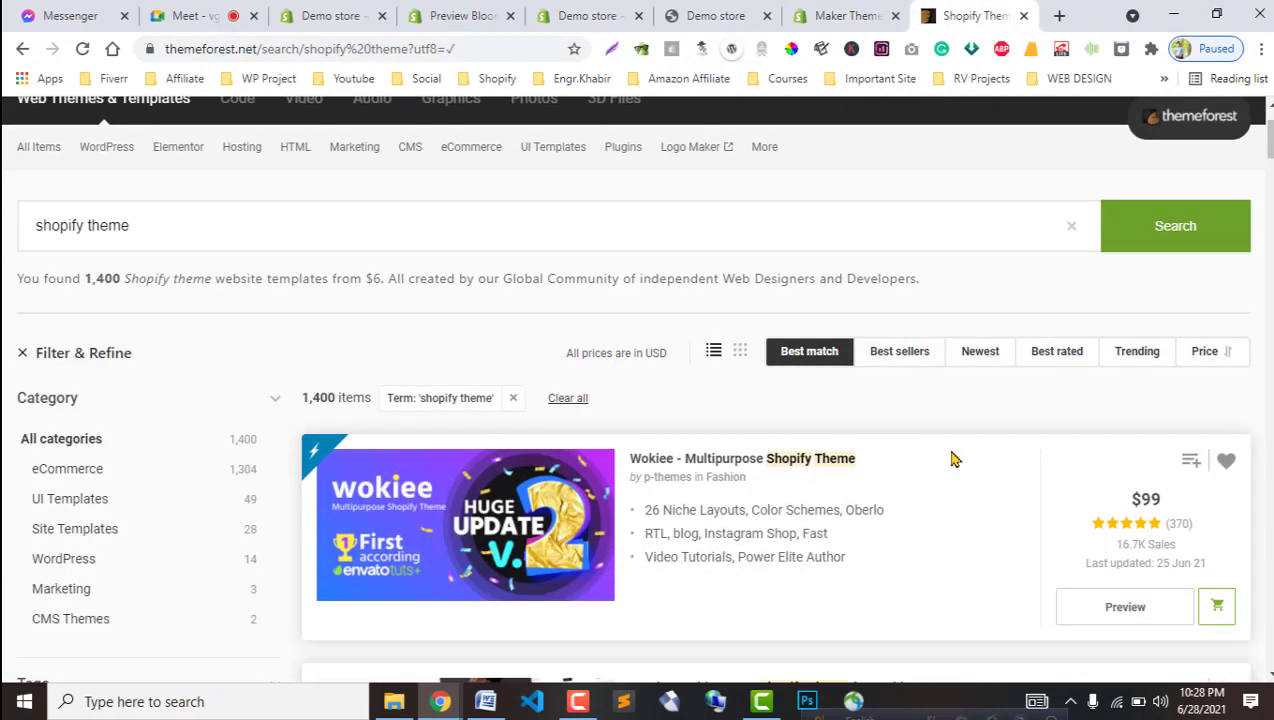
scroll(958, 461, down, 1)
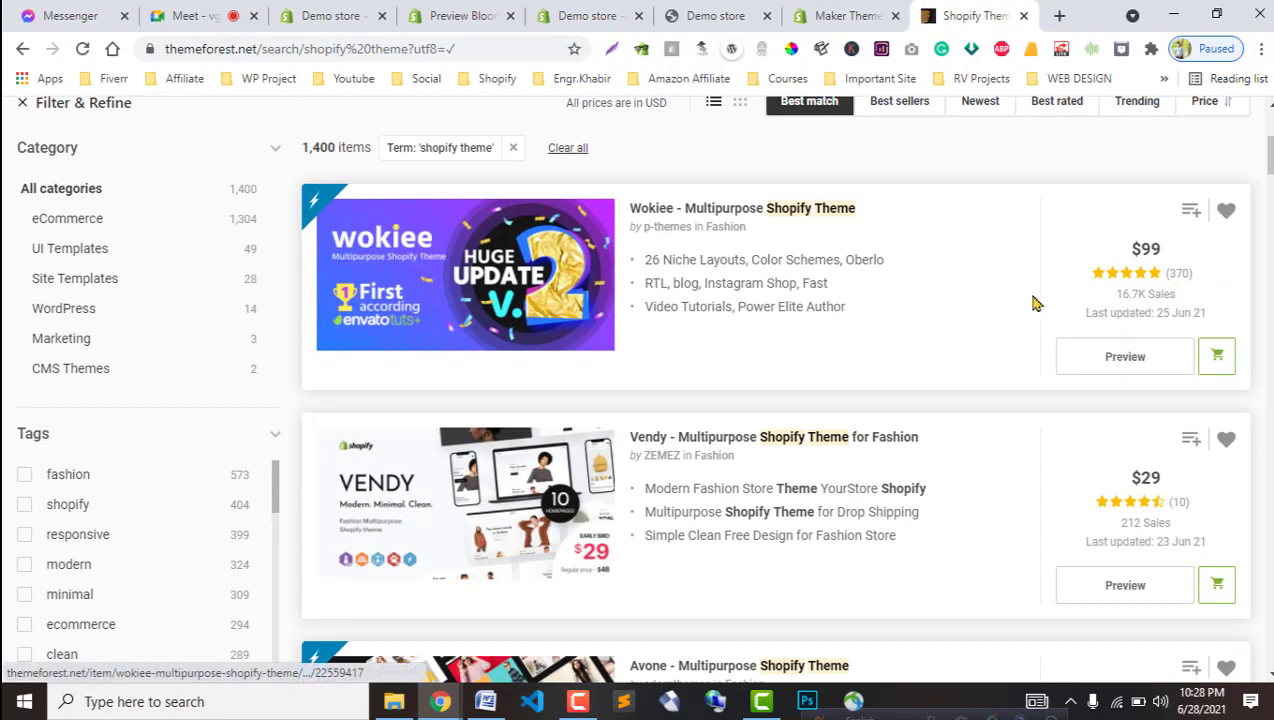
scroll(868, 400, up, 1)
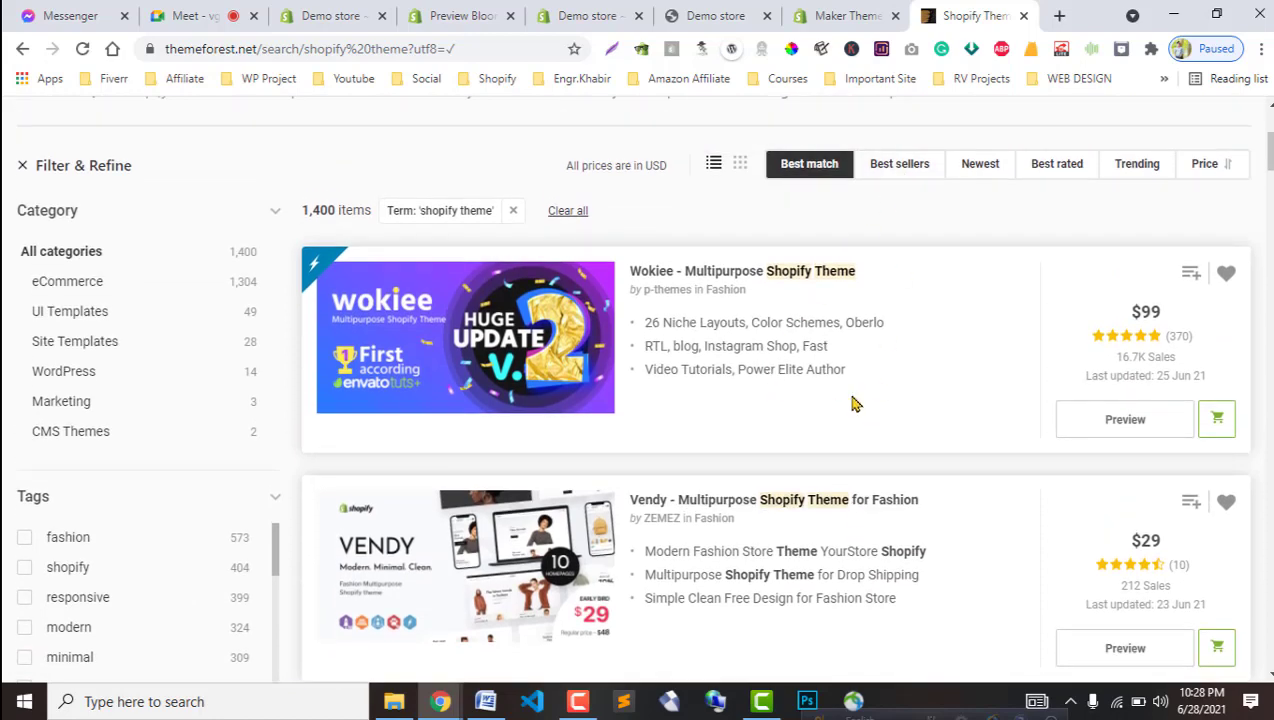
Return to the demo store's Themes admin page and view its theme library.
click(710, 15)
click(587, 15)
click(335, 15)
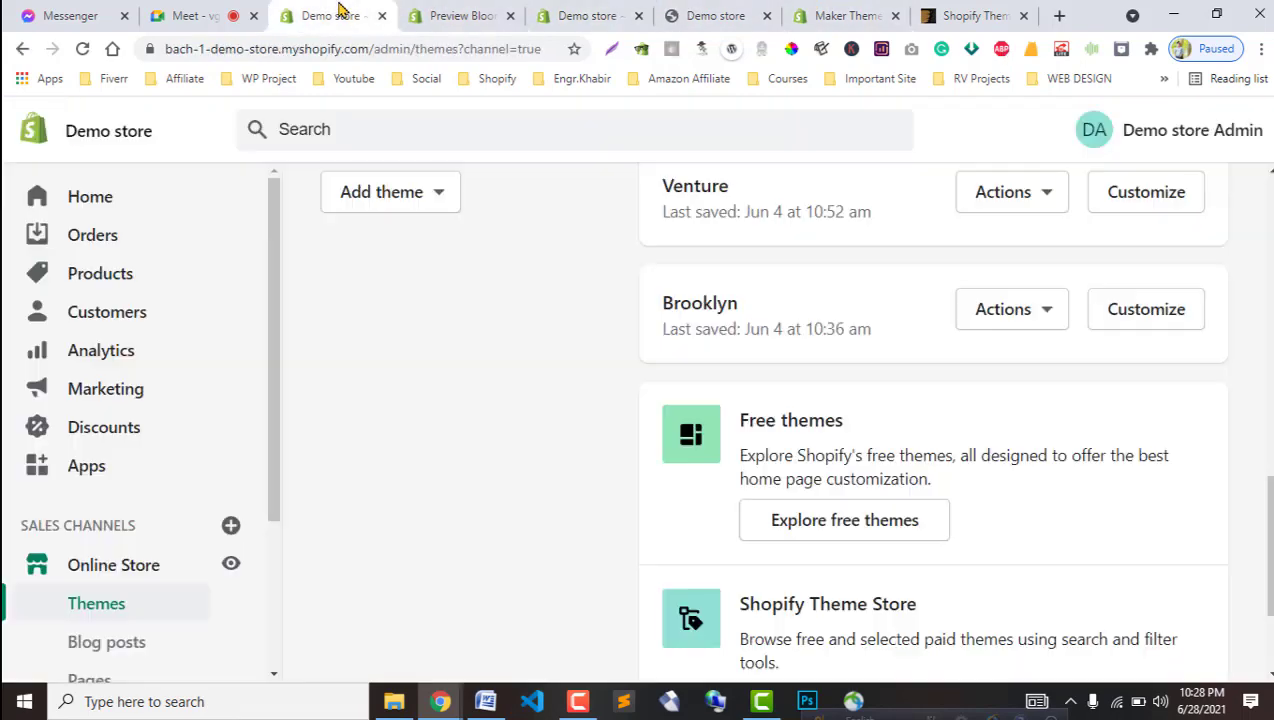
scroll(660, 495, up, 3)
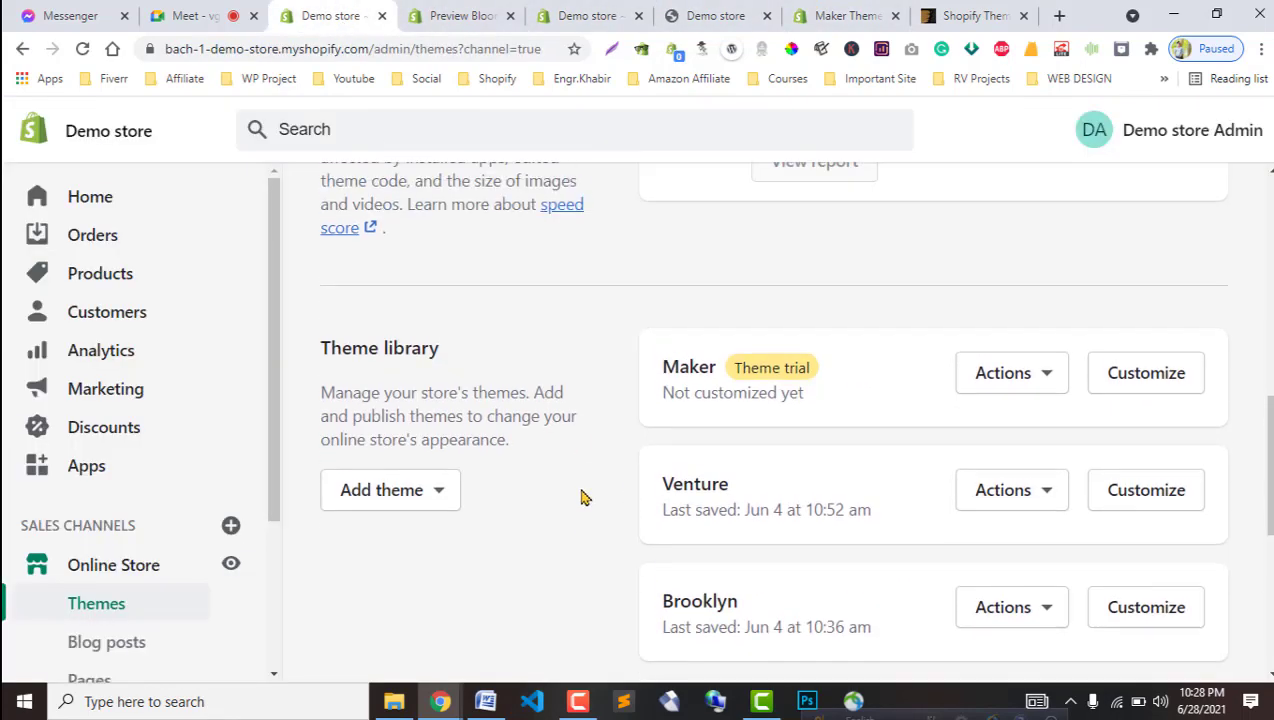
Search the Themes page for upload and view the options for adding a theme to the theme library.
key(ctrl+f)
scroll(901, 503, up, 2)
scroll(904, 512, down, 3)
click(440, 430)
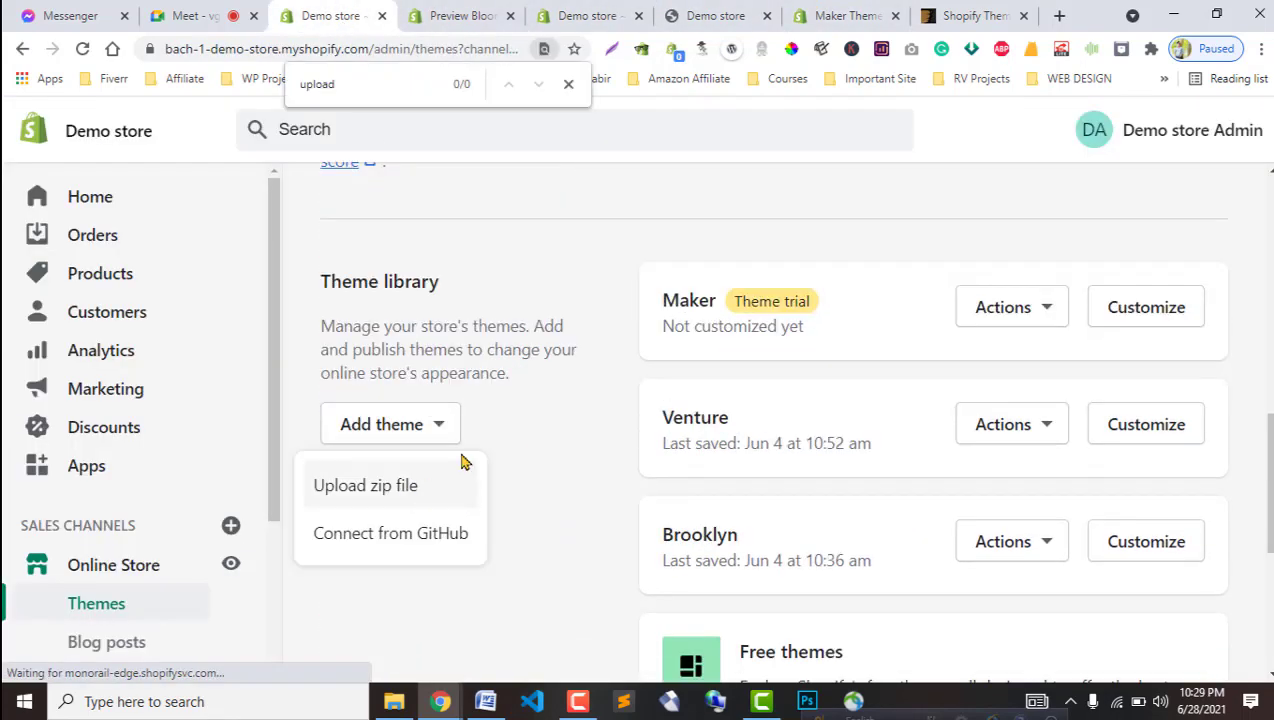
click(518, 458)
scroll(393, 240, down, 1)
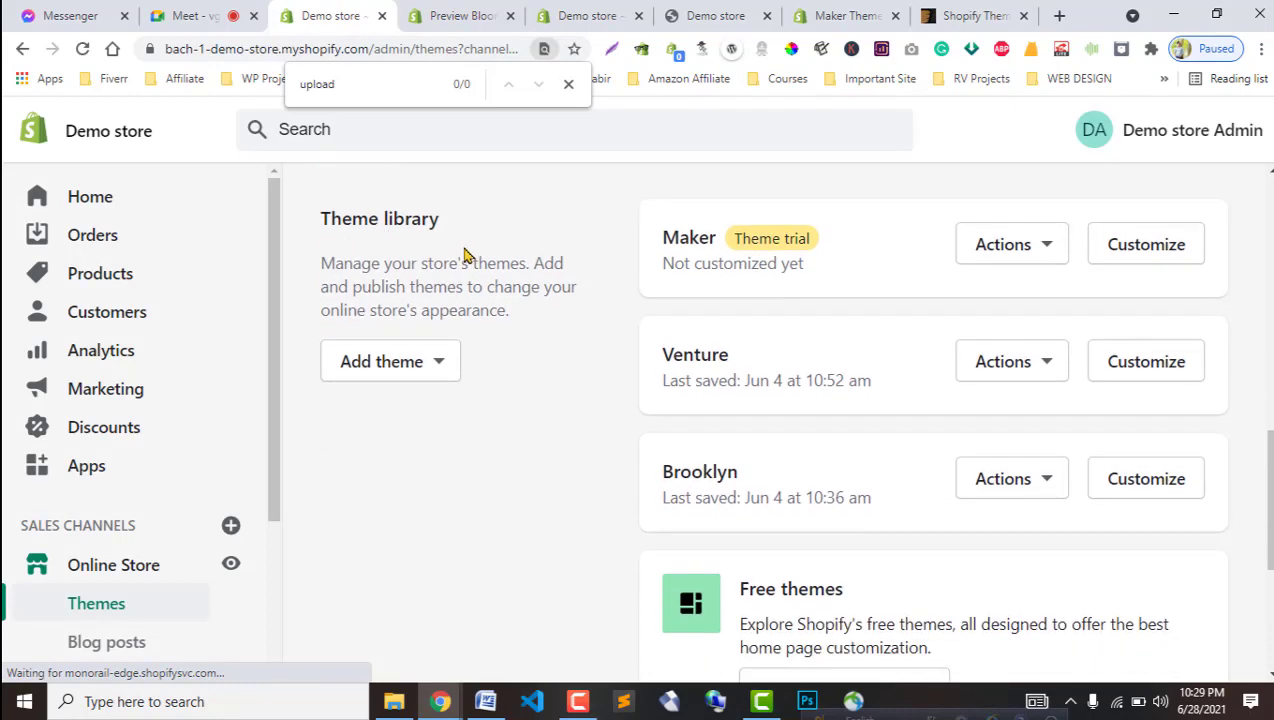
Compare the ThemeForest results with the Maker listing in the Theme Store and the Maker theme in the editor.
click(955, 15)
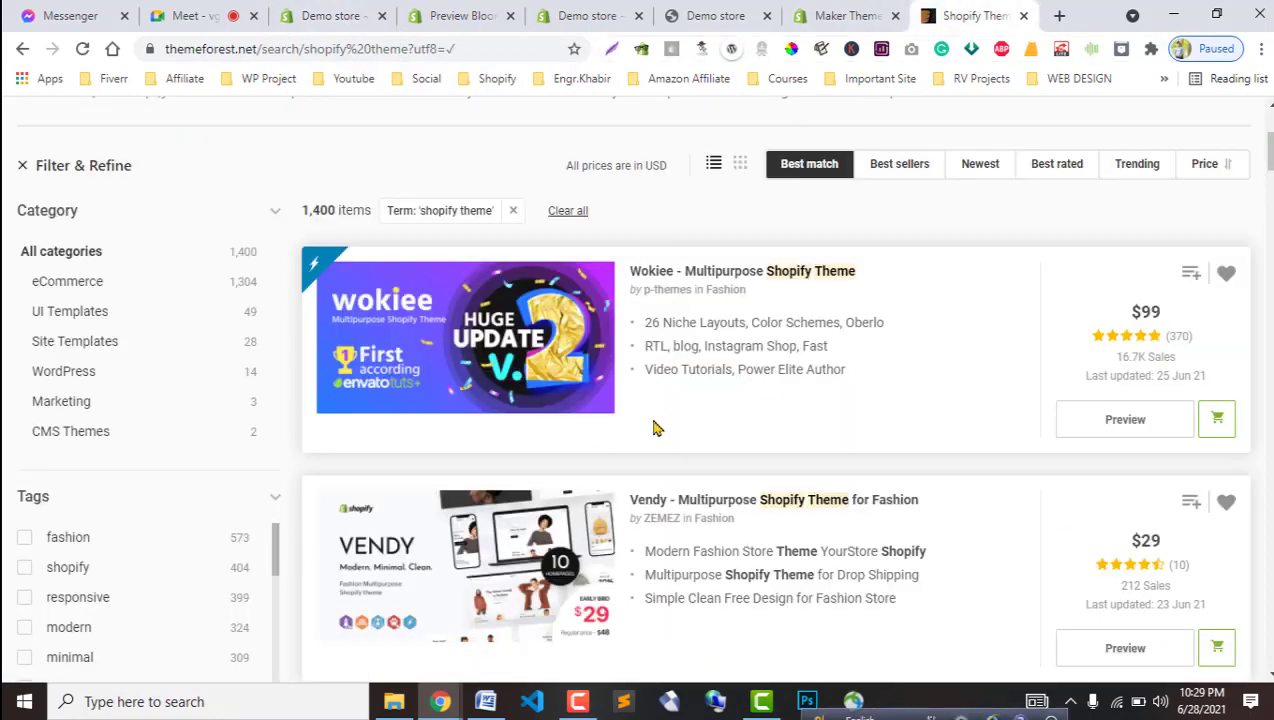
click(810, 15)
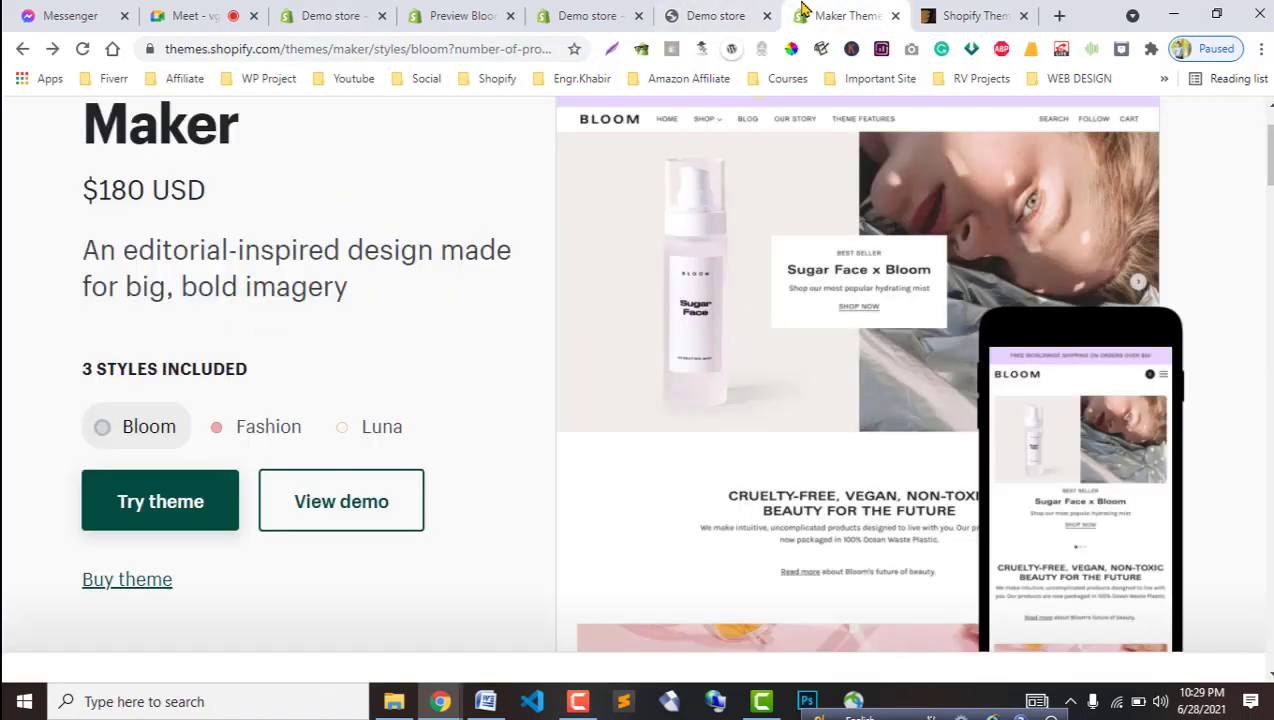
click(603, 10)
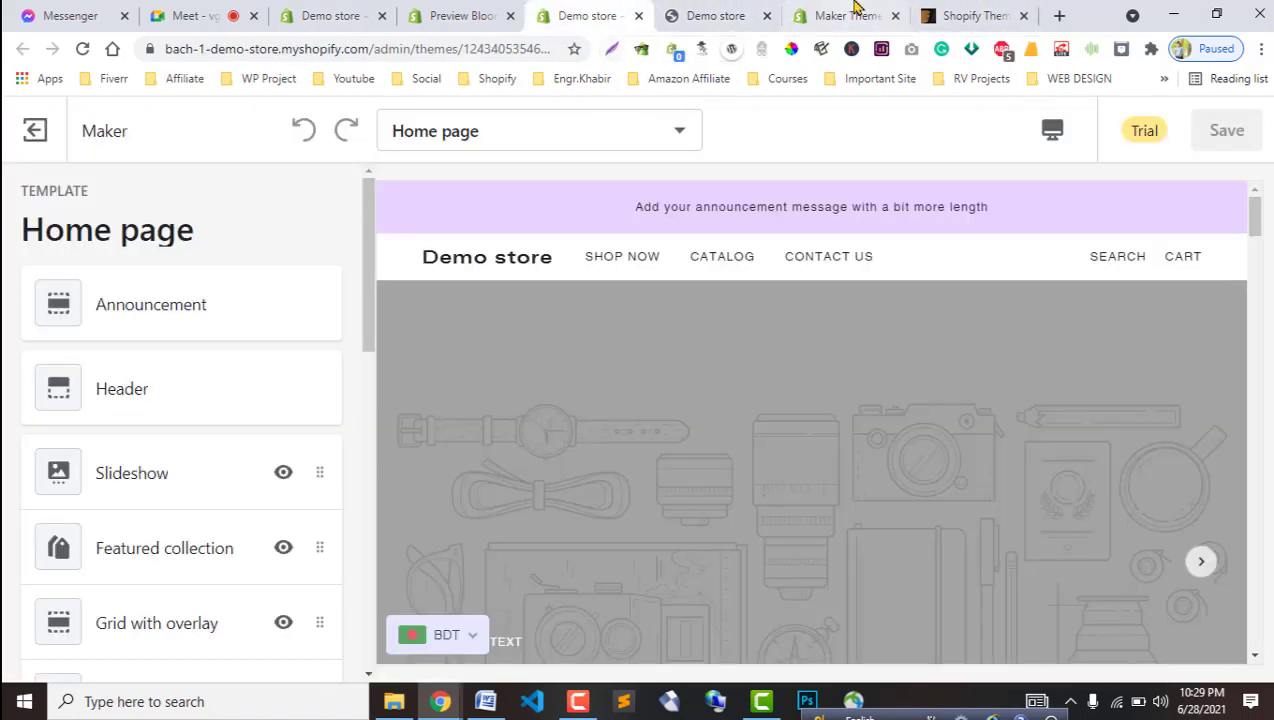
click(970, 14)
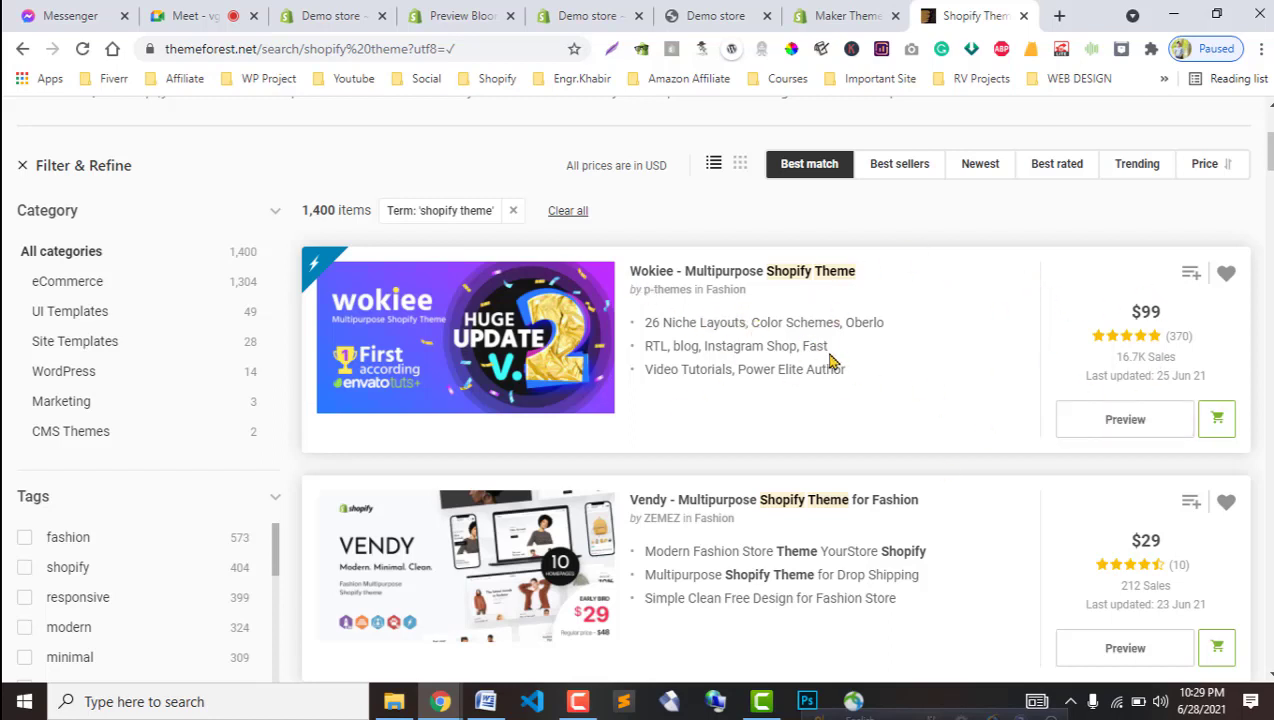
Return to the theme library on the demo store's Themes page and show the options for adding a theme.
click(705, 13)
click(600, 12)
click(485, 12)
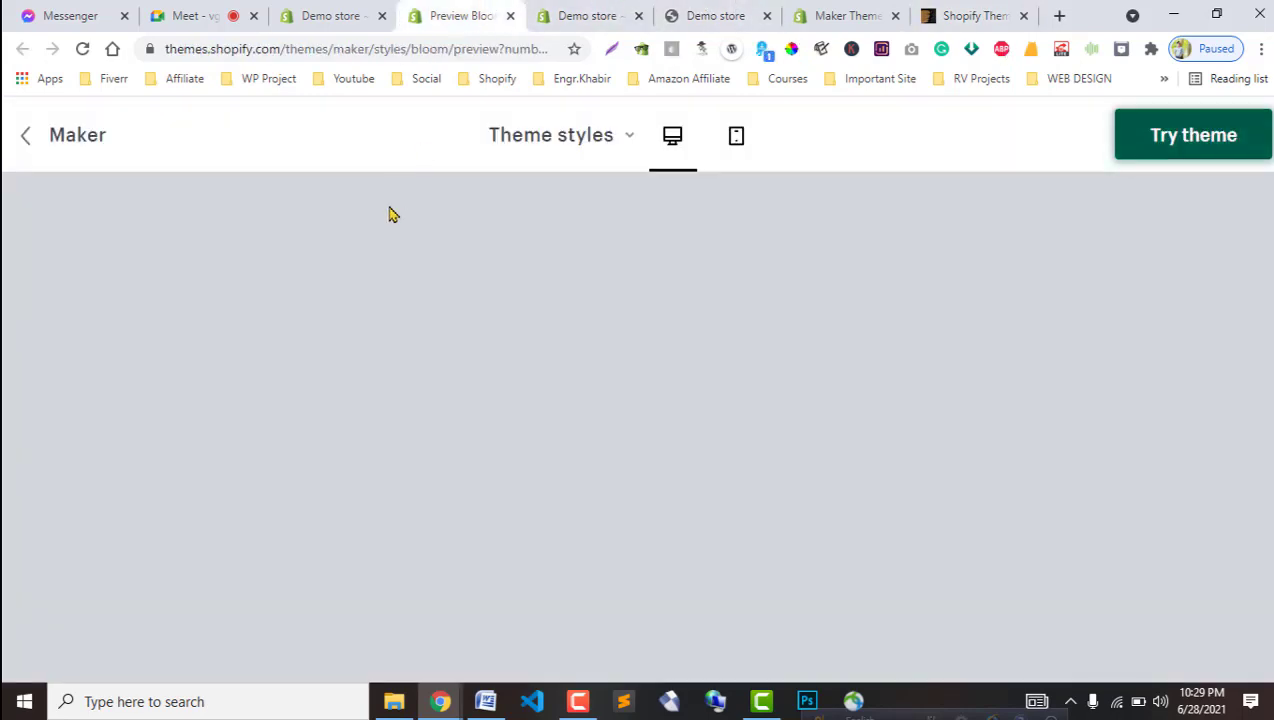
click(330, 15)
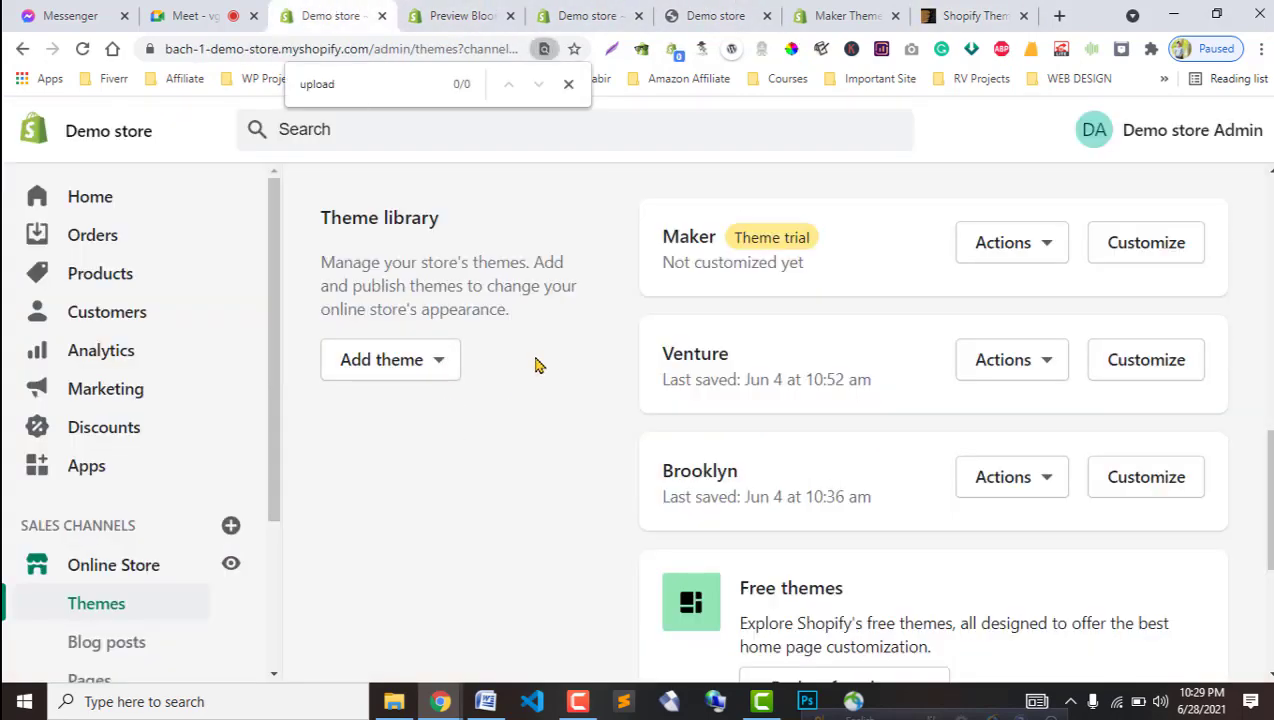
click(437, 362)
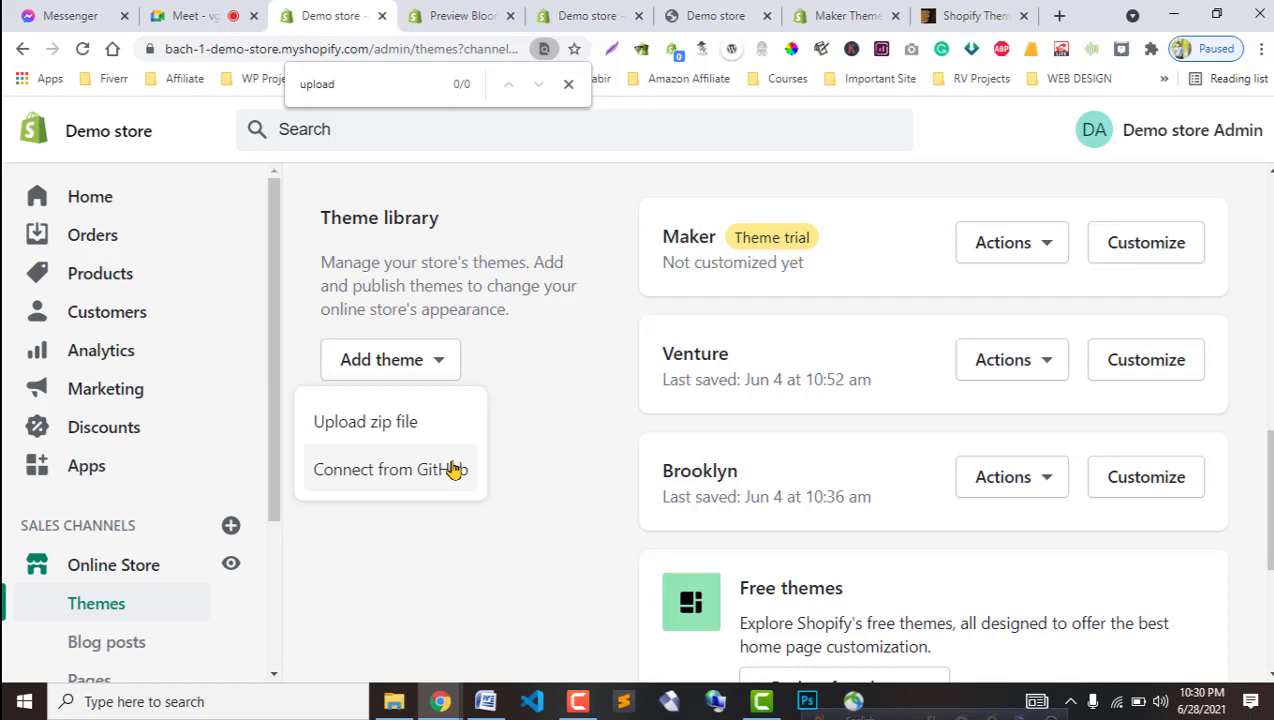
Revisit the ThemeForest results, check the demo store's zip upload option, and close the add-theme options.
click(945, 15)
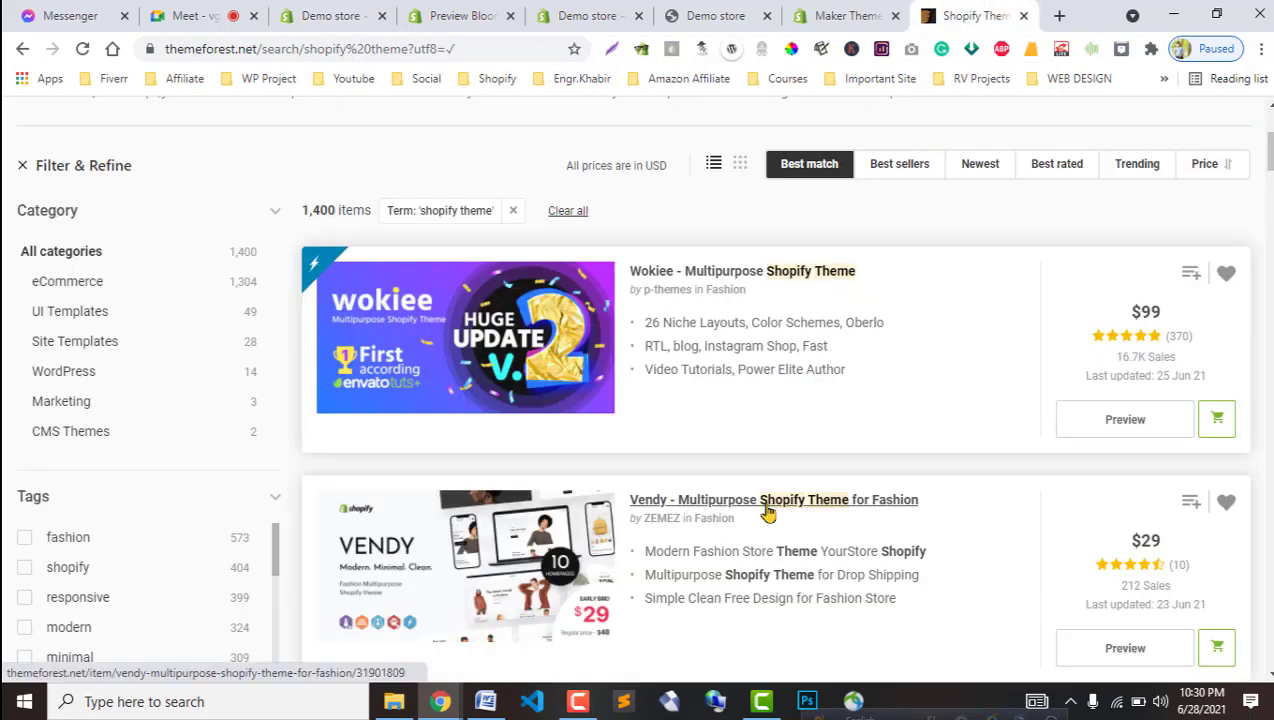
click(584, 15)
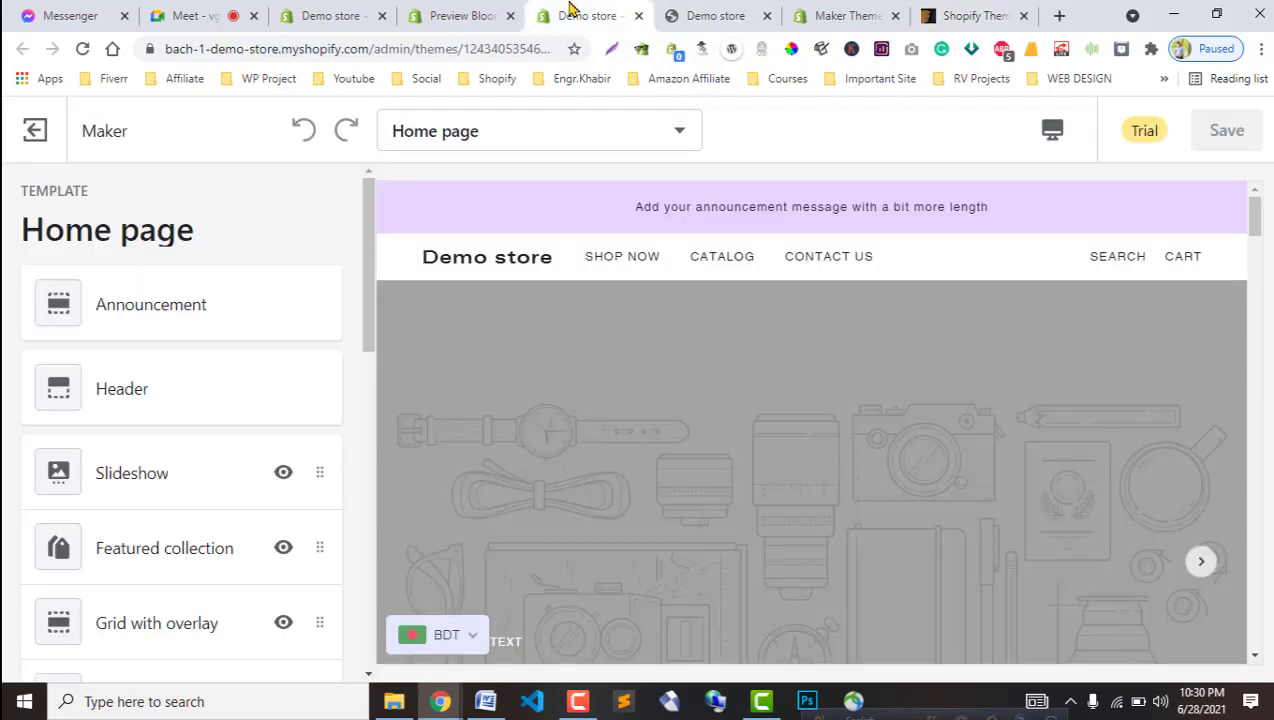
click(330, 15)
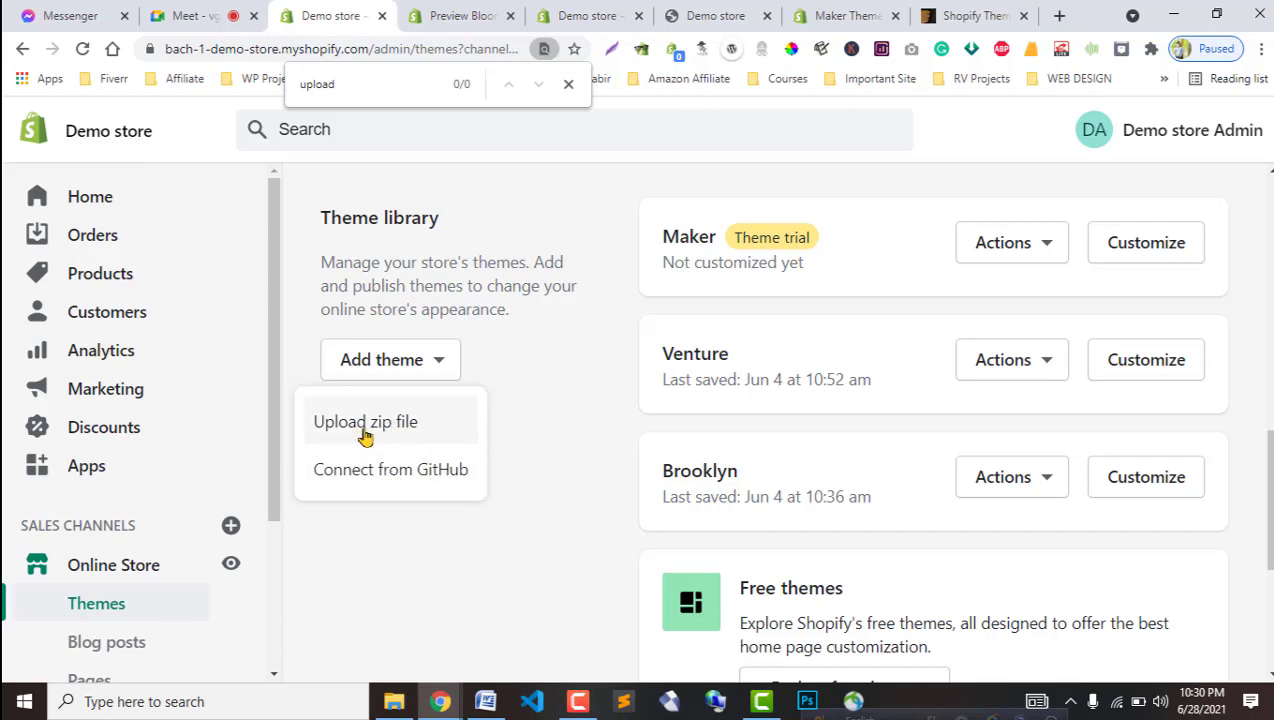
click(543, 418)
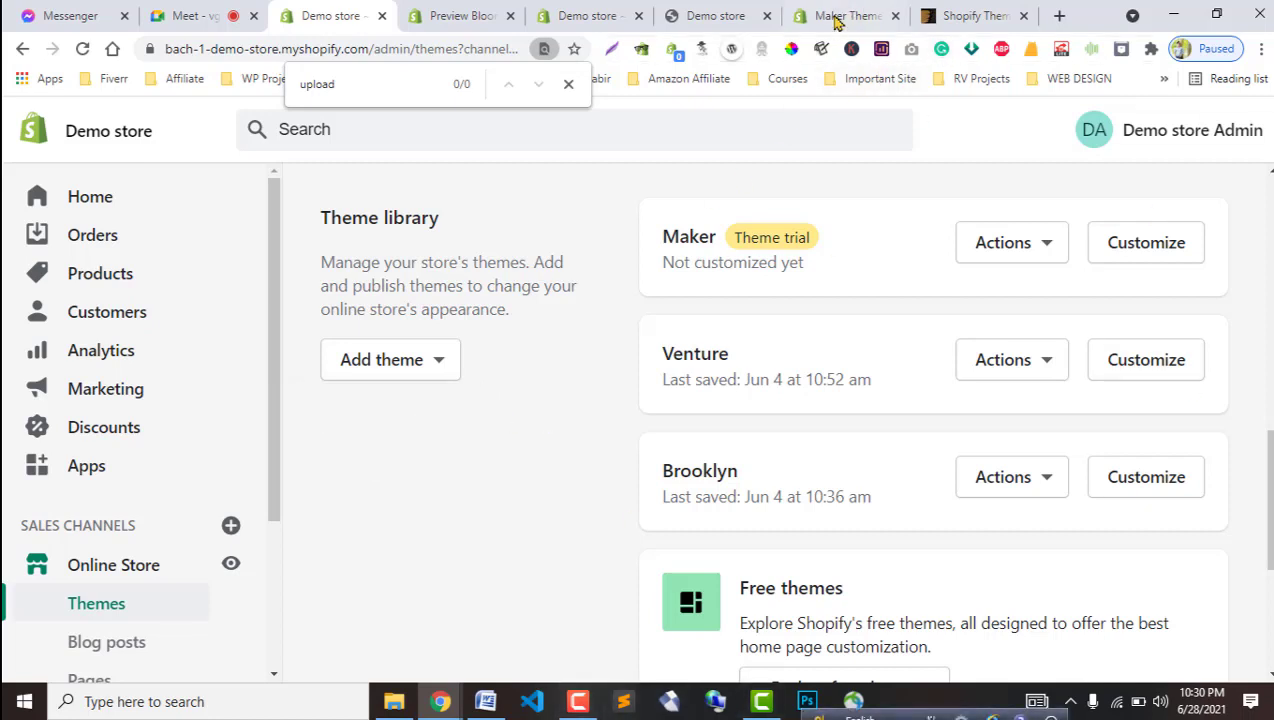
Browse the ThemeForest results down to the Avone and SaleHub themes and review their prices and sales details.
click(966, 16)
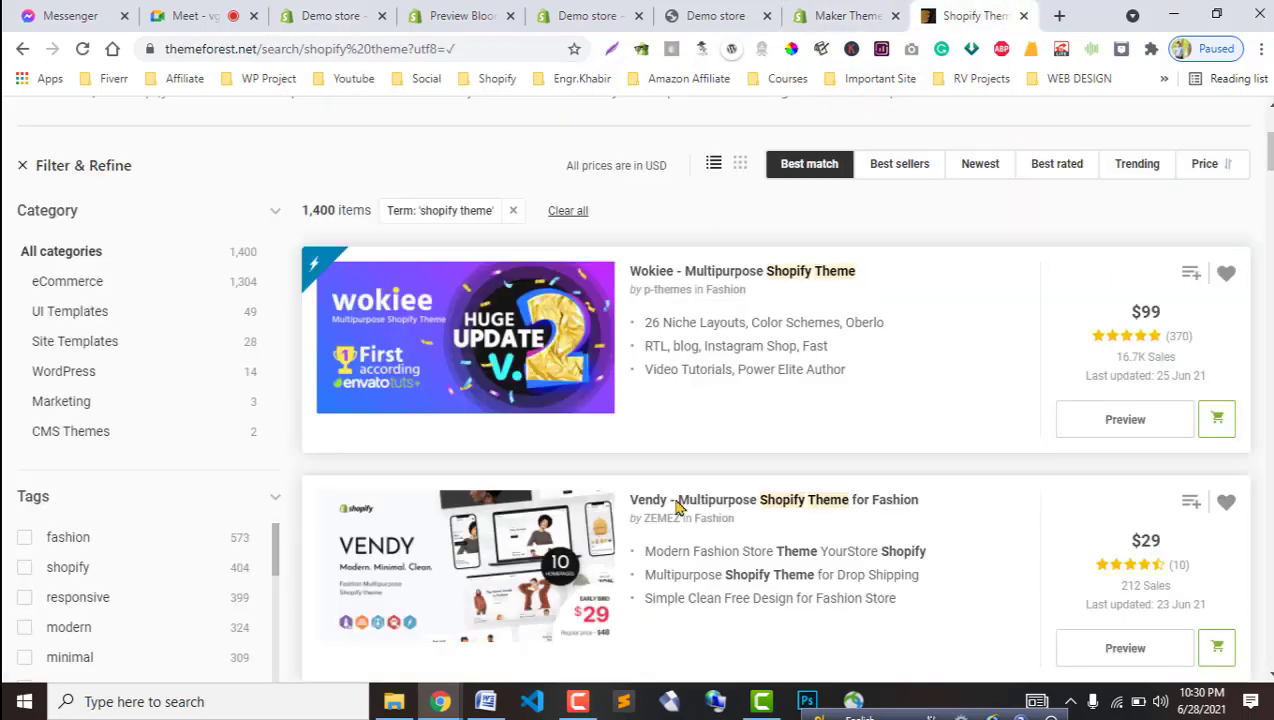
scroll(711, 470, down, 1)
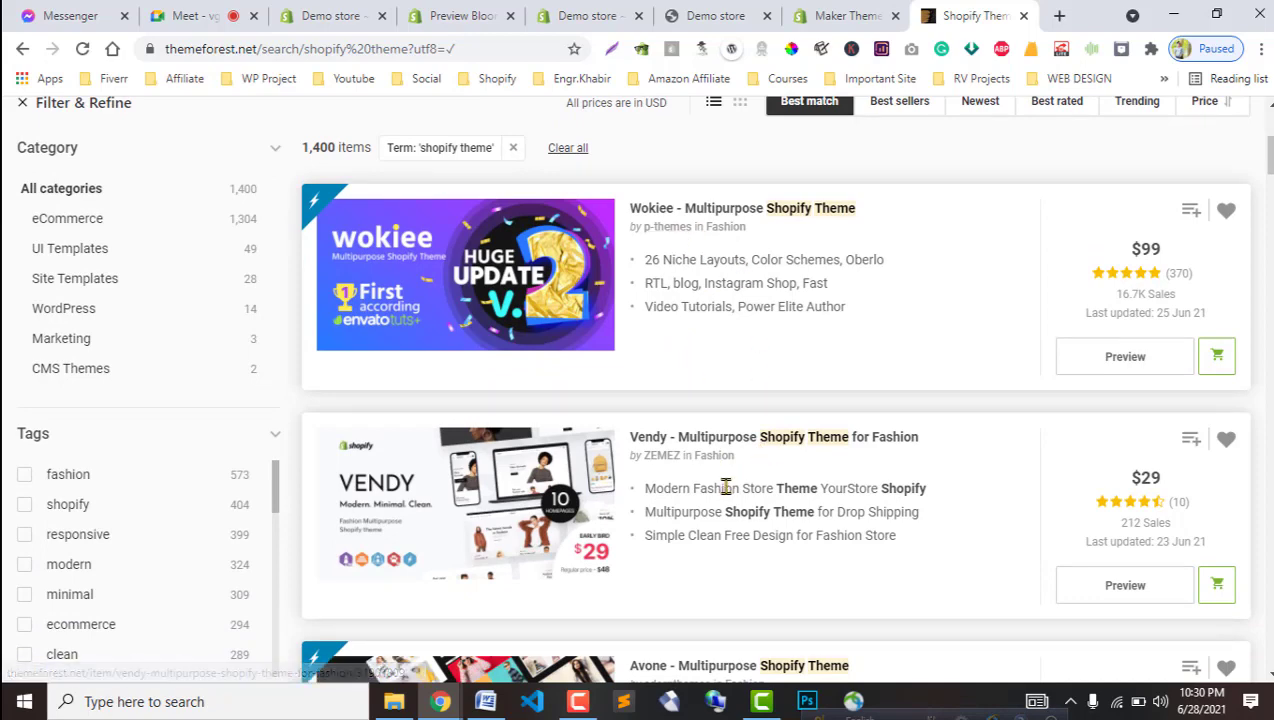
scroll(745, 518, down, 2)
scroll(760, 520, down, 2)
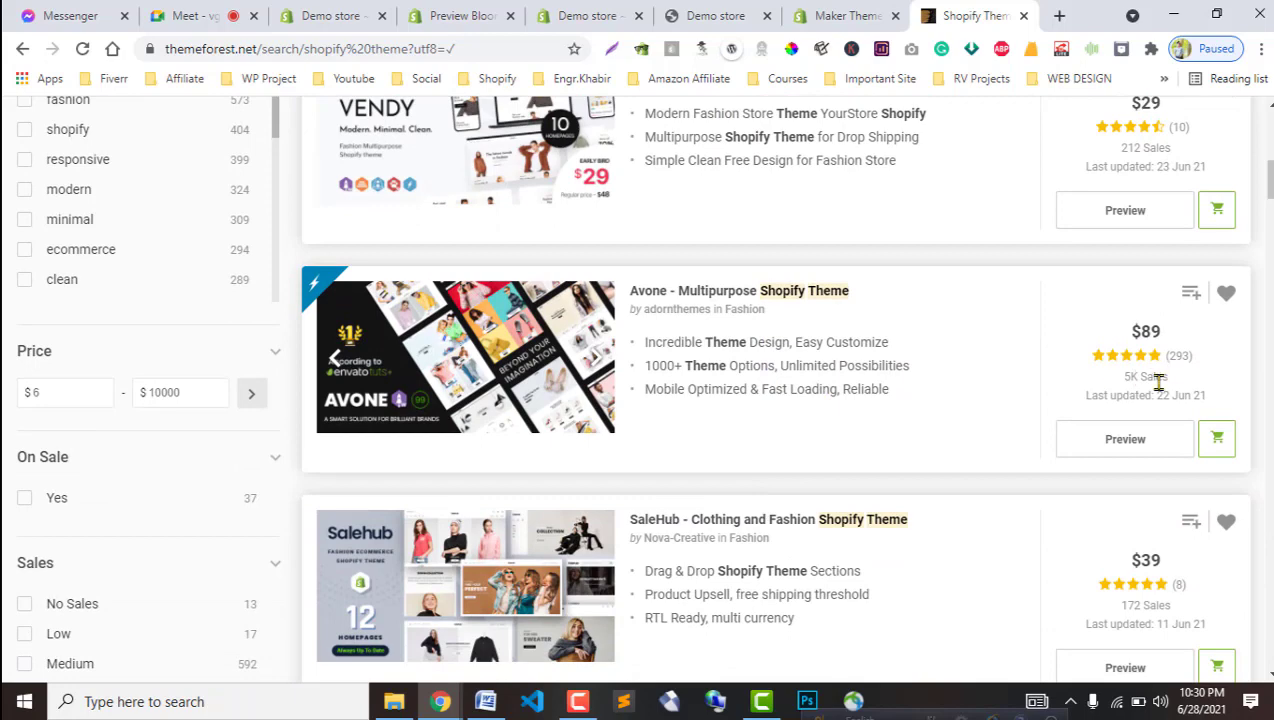
scroll(1129, 449, down, 1)
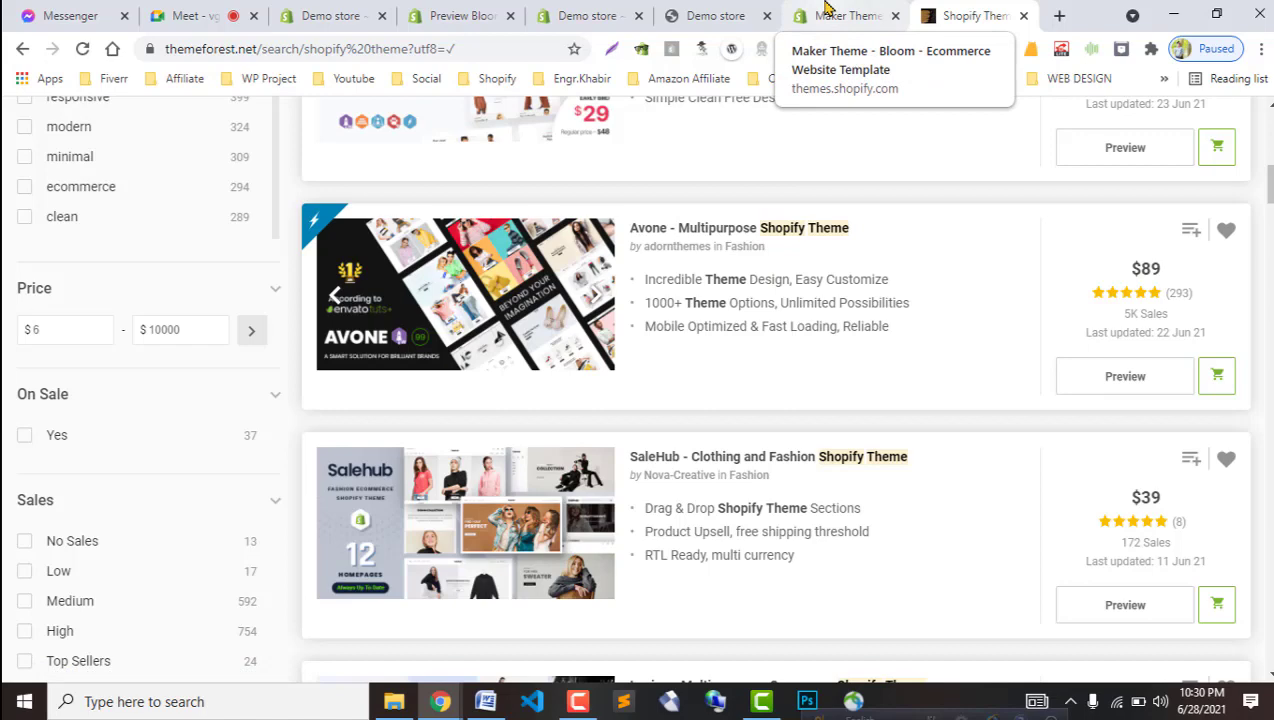
View Maker in the theme editor, and review the price, styles and purchase options in its Theme Store listing.
click(826, 12)
click(569, 12)
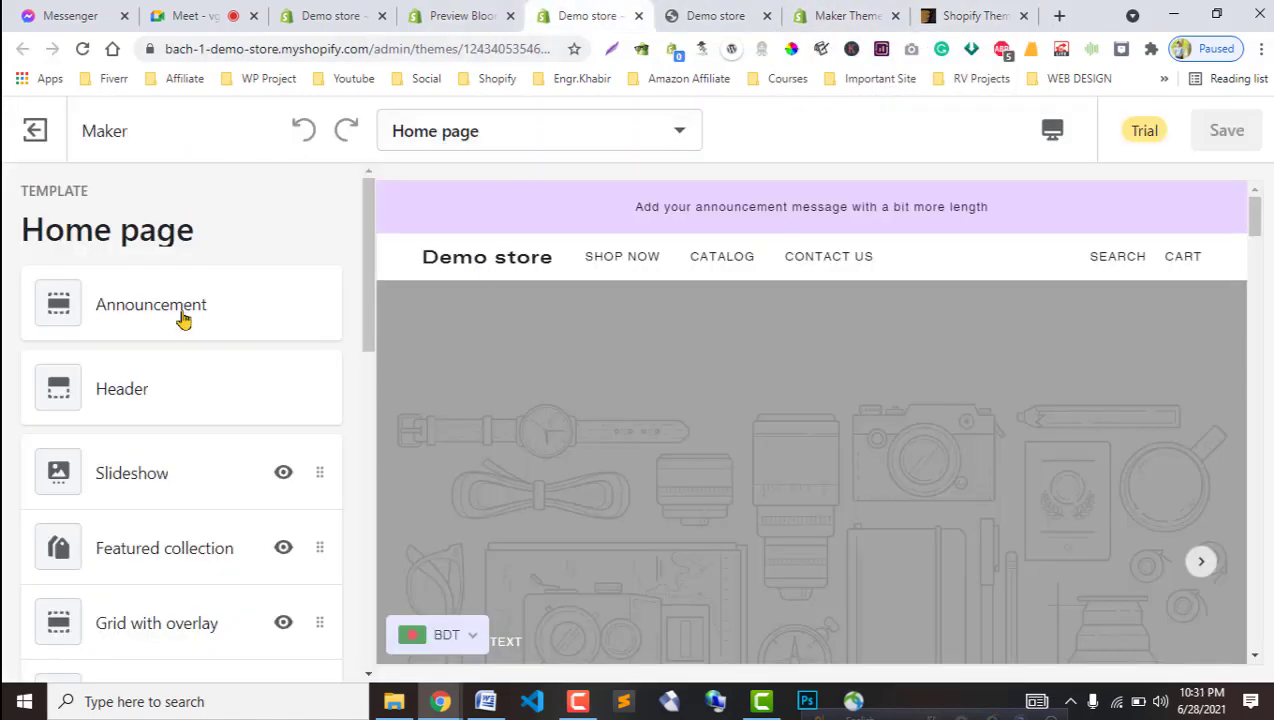
click(848, 14)
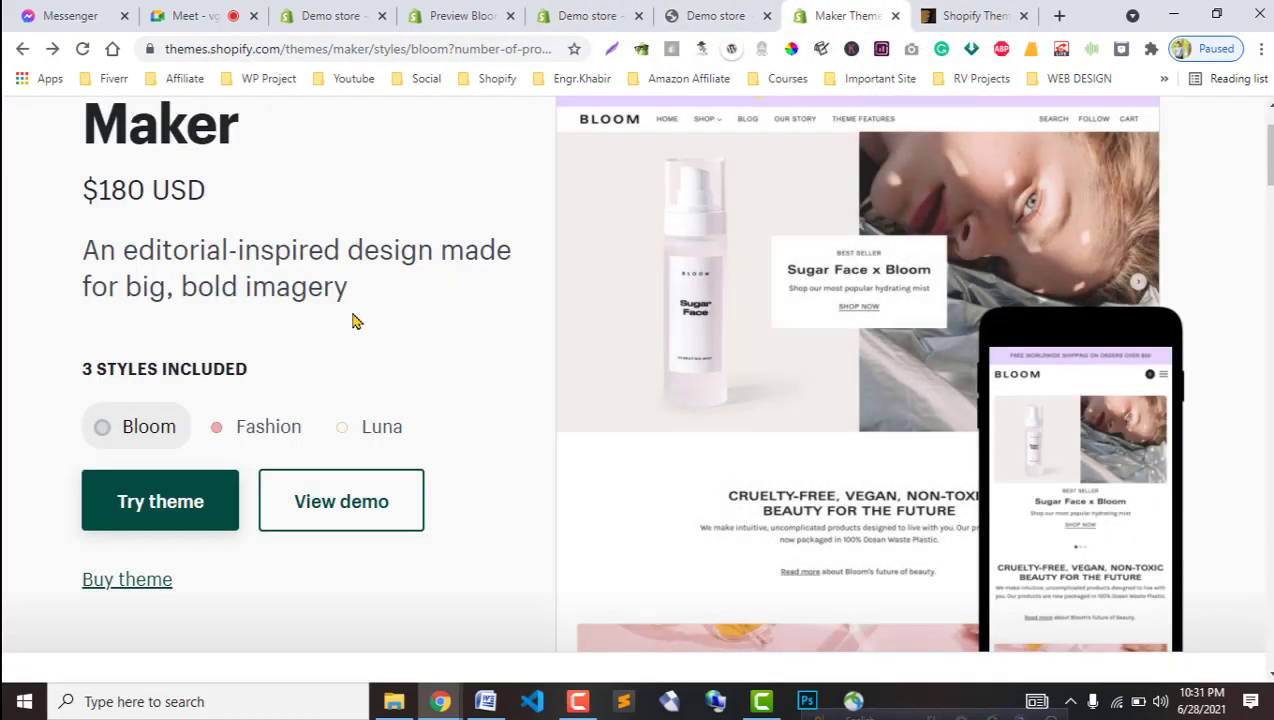
scroll(353, 410, up, 1)
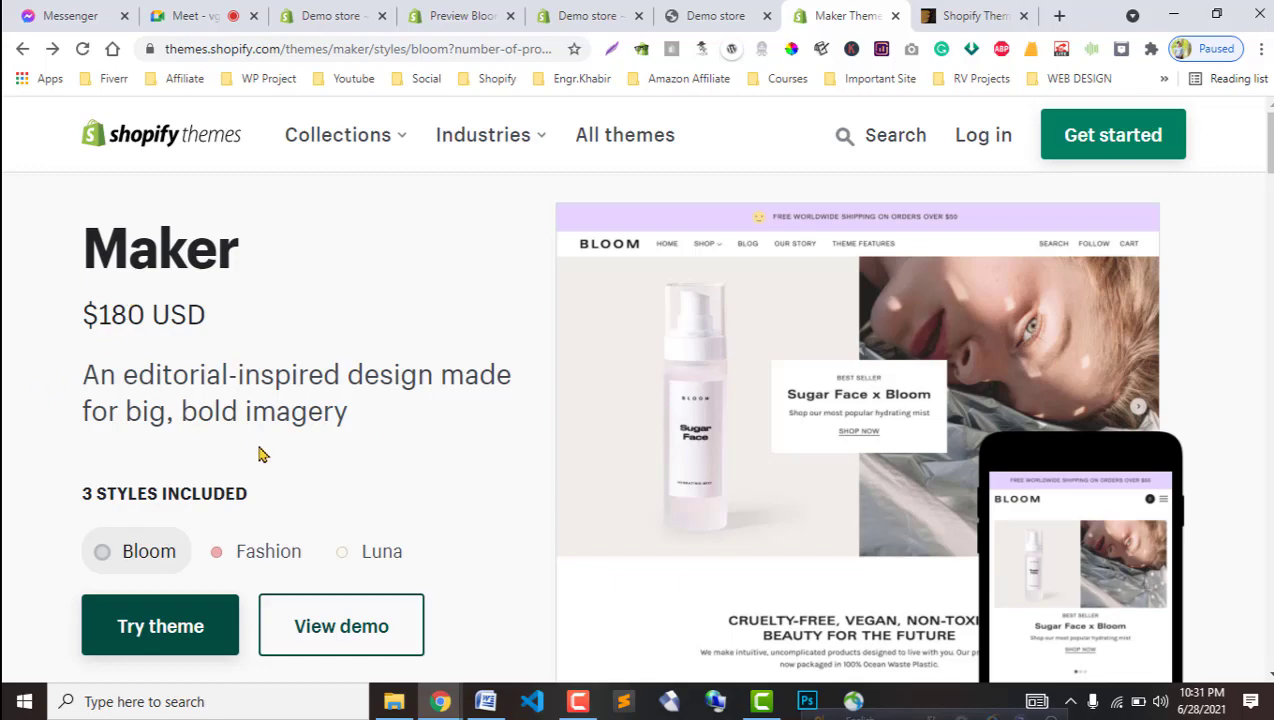
scroll(318, 449, down, 4)
scroll(364, 477, up, 3)
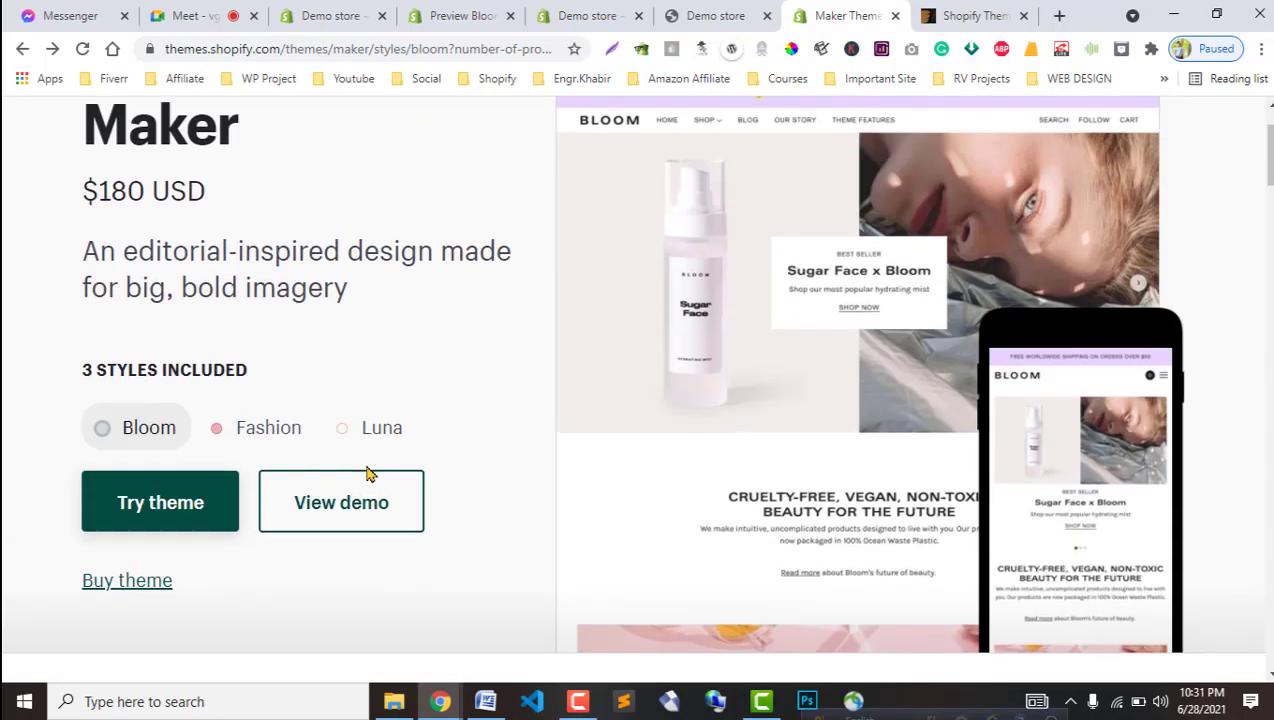
scroll(367, 474, up, 1)
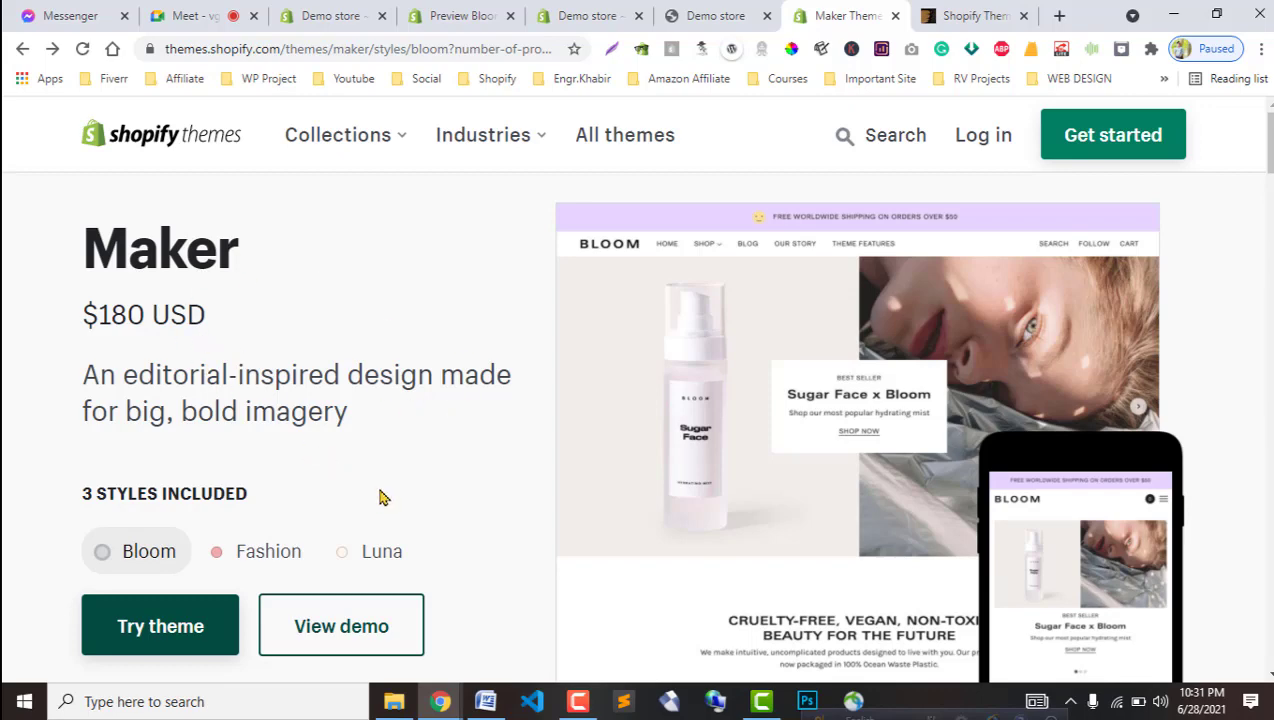
Close the ThemeForest results and review the Maker listing down to its designer, support and documentation links.
click(975, 9)
click(1023, 15)
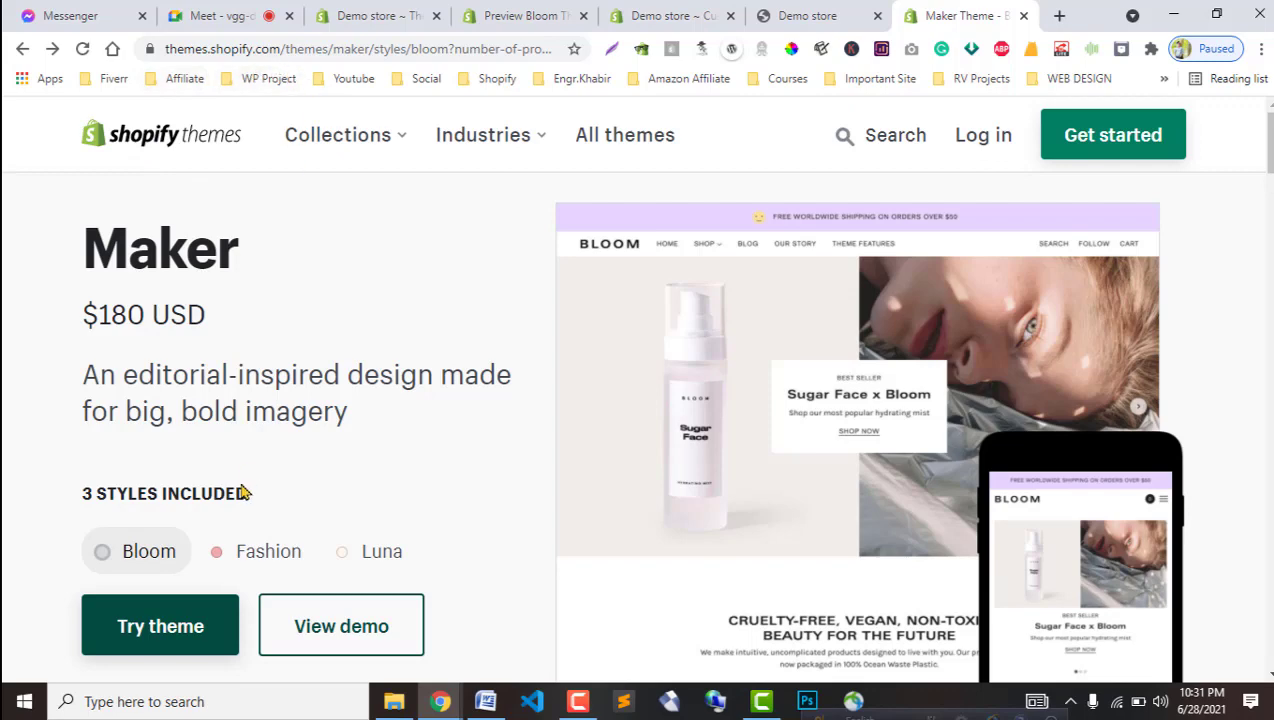
scroll(245, 483, down, 1)
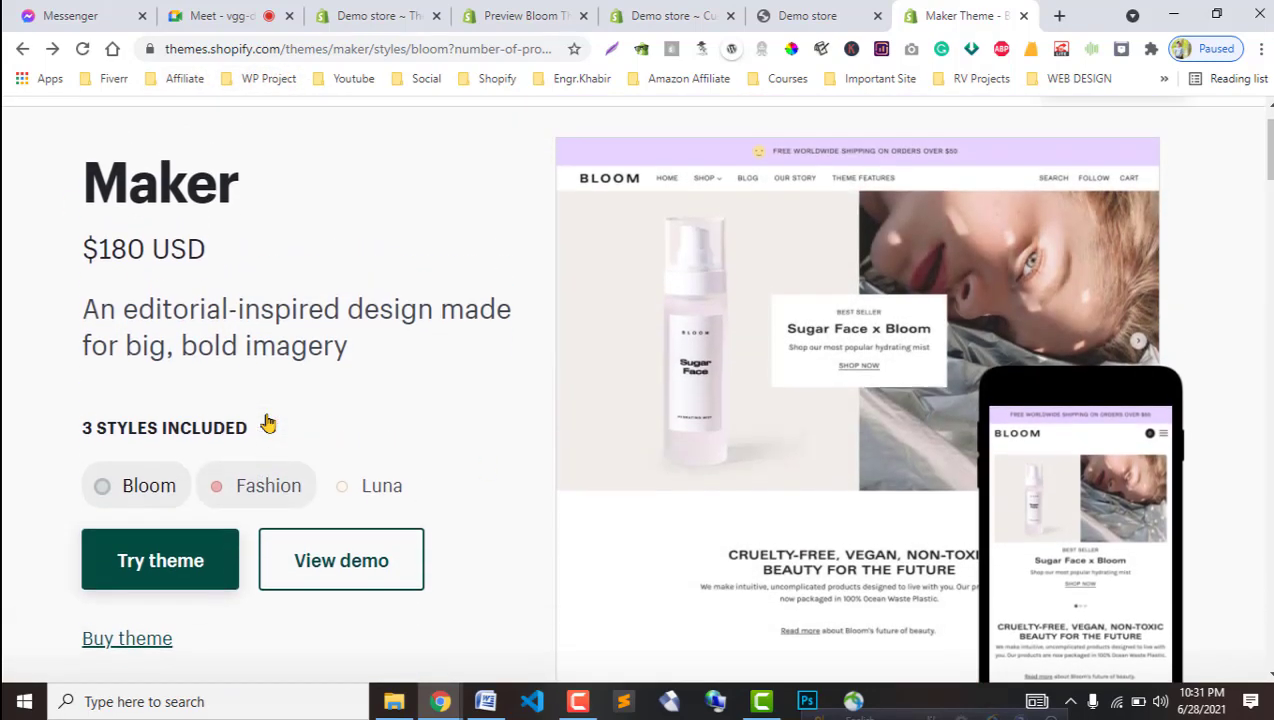
scroll(560, 480, down, 1)
scroll(511, 502, down, 3)
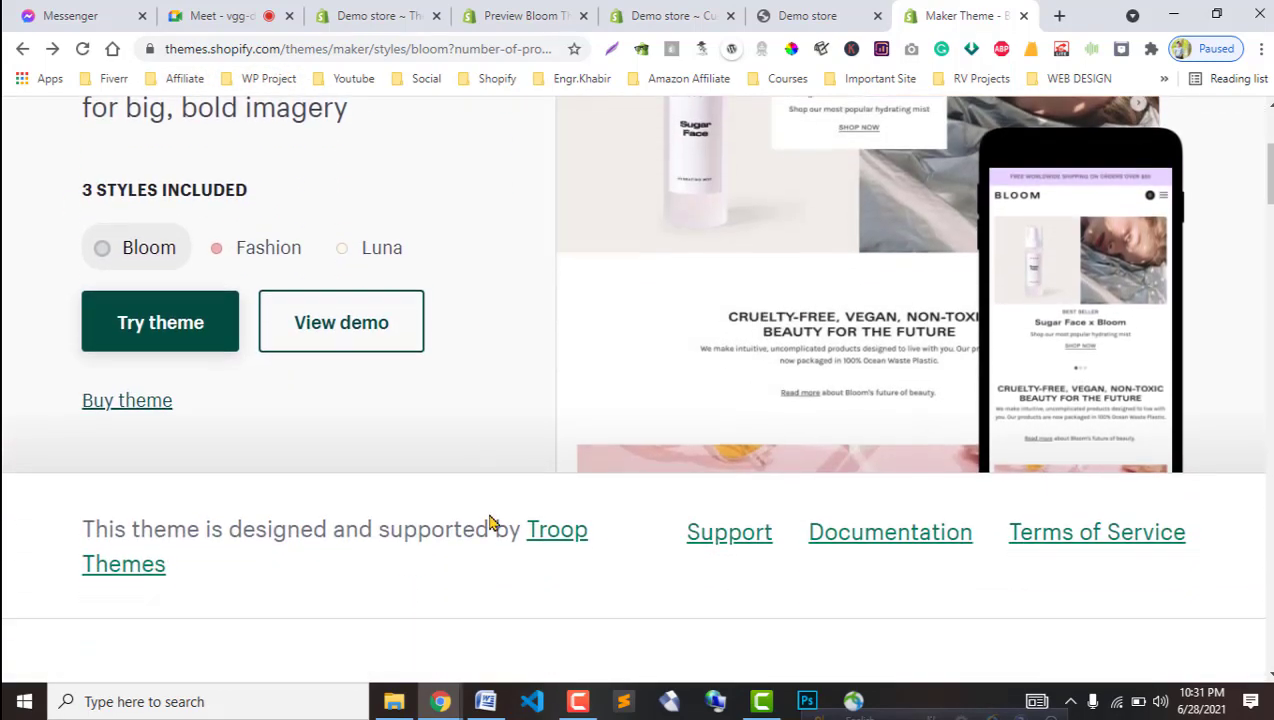
scroll(926, 482, up, 6)
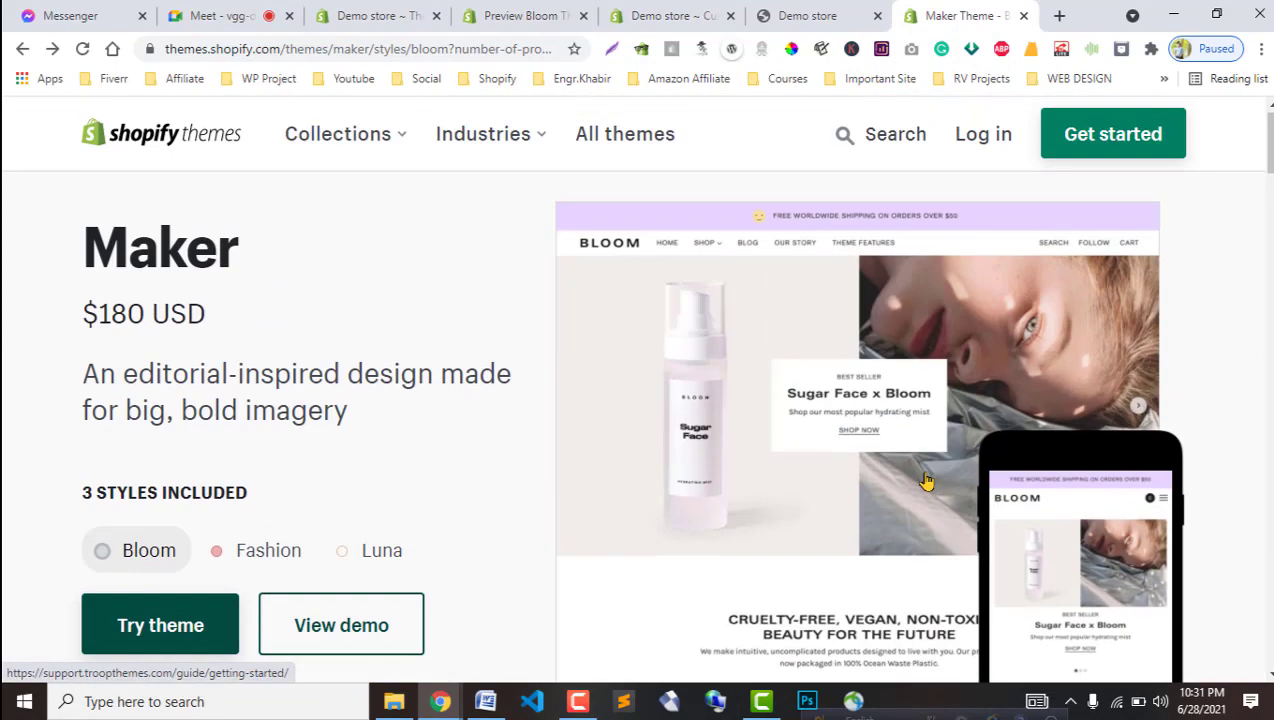
scroll(404, 390, down, 2)
Look through Maker's Bloom demo home page from the header to the footer and return to its start.
click(586, 10)
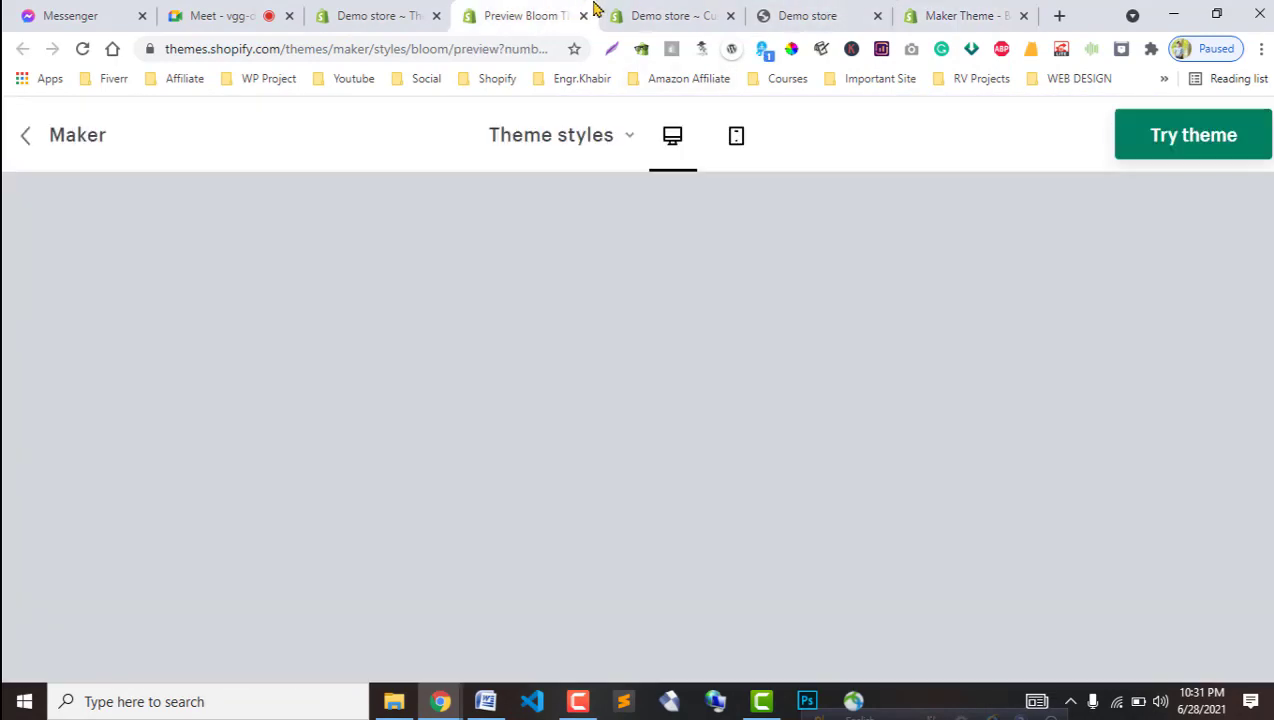
click(604, 14)
click(560, 15)
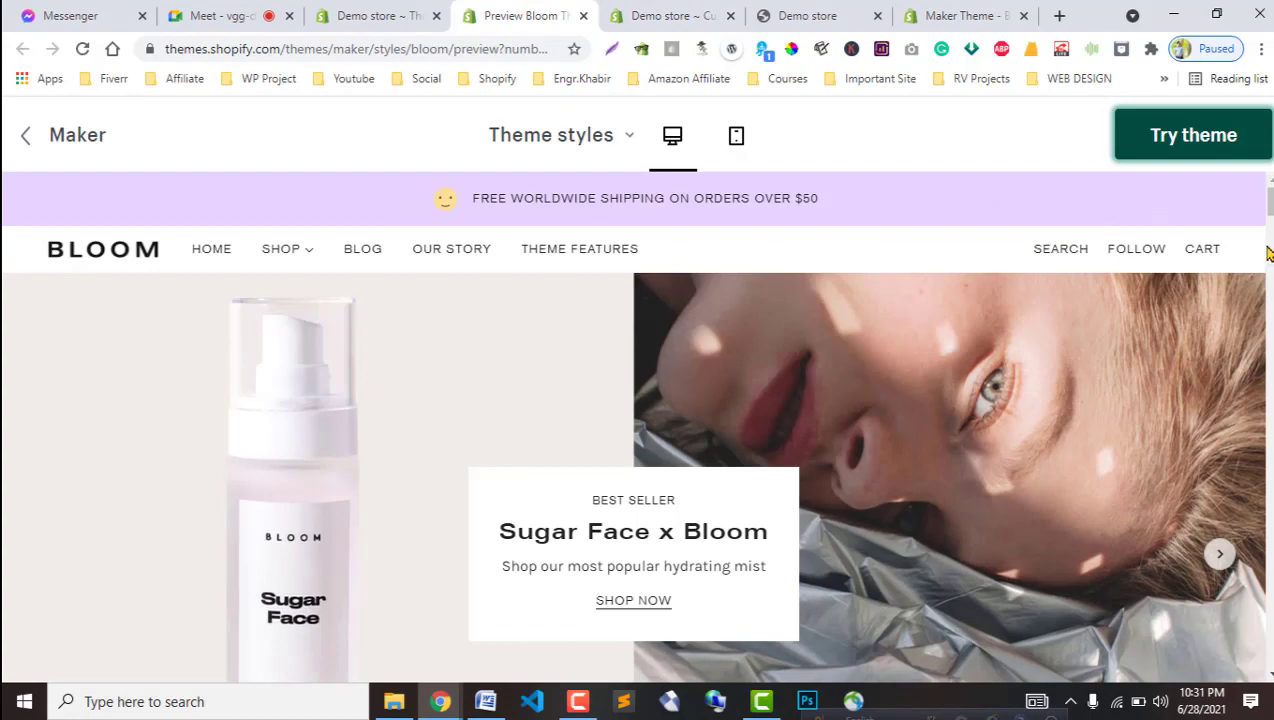
scroll(641, 343, down, 10)
scroll(637, 427, down, 15)
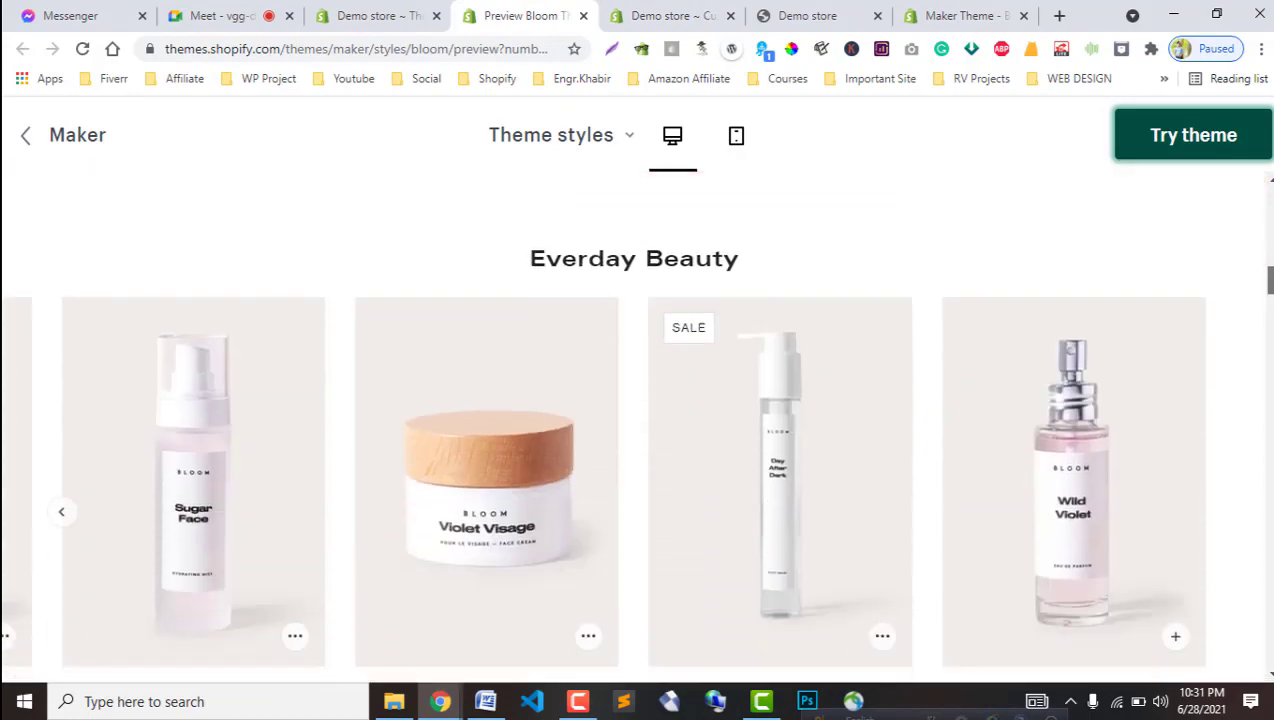
scroll(637, 427, down, 15)
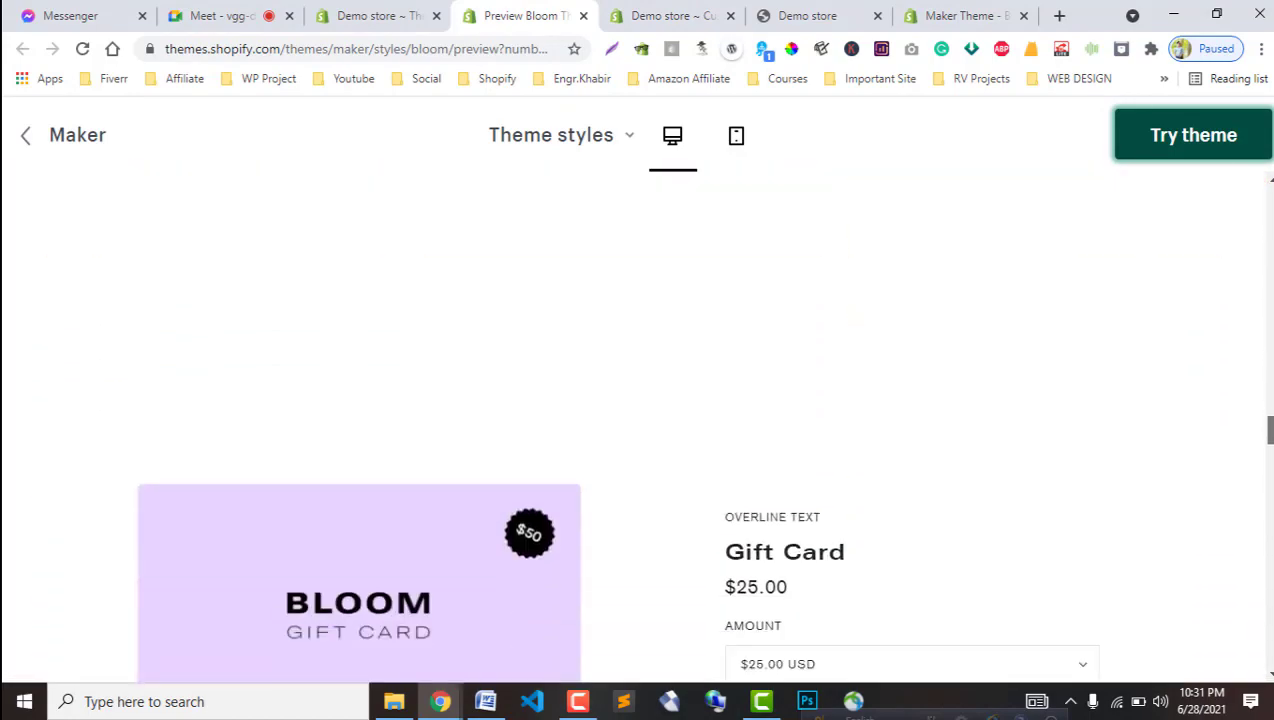
scroll(637, 427, down, 15)
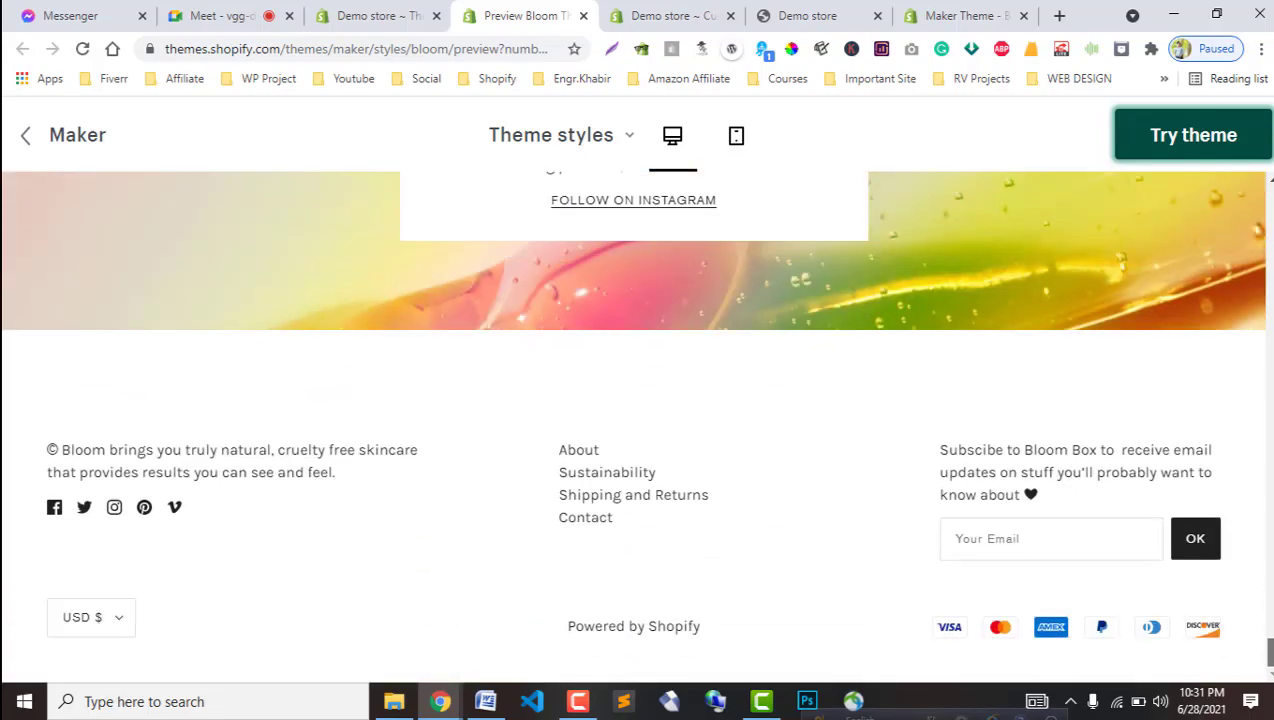
drag(1269, 650, 1271, 178)
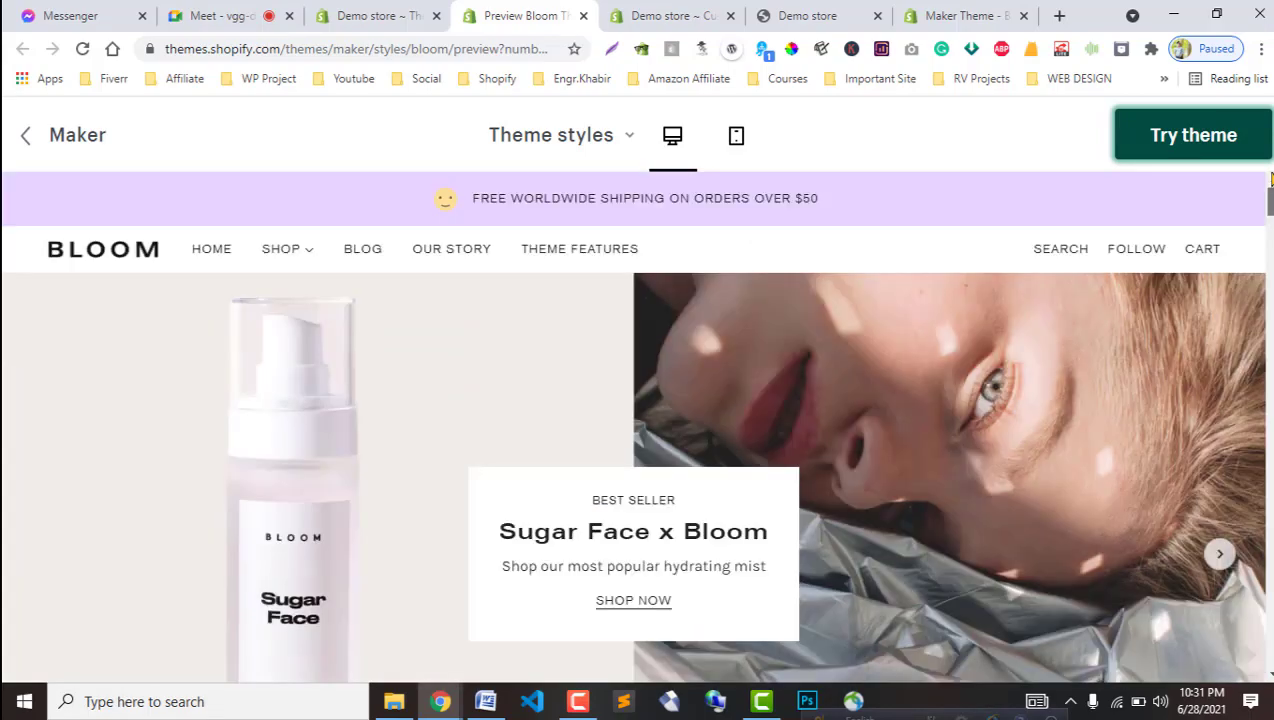
Compare the demo store's Maker home page in the theme editor with the Theme Store listing and the Bloom demo.
click(675, 15)
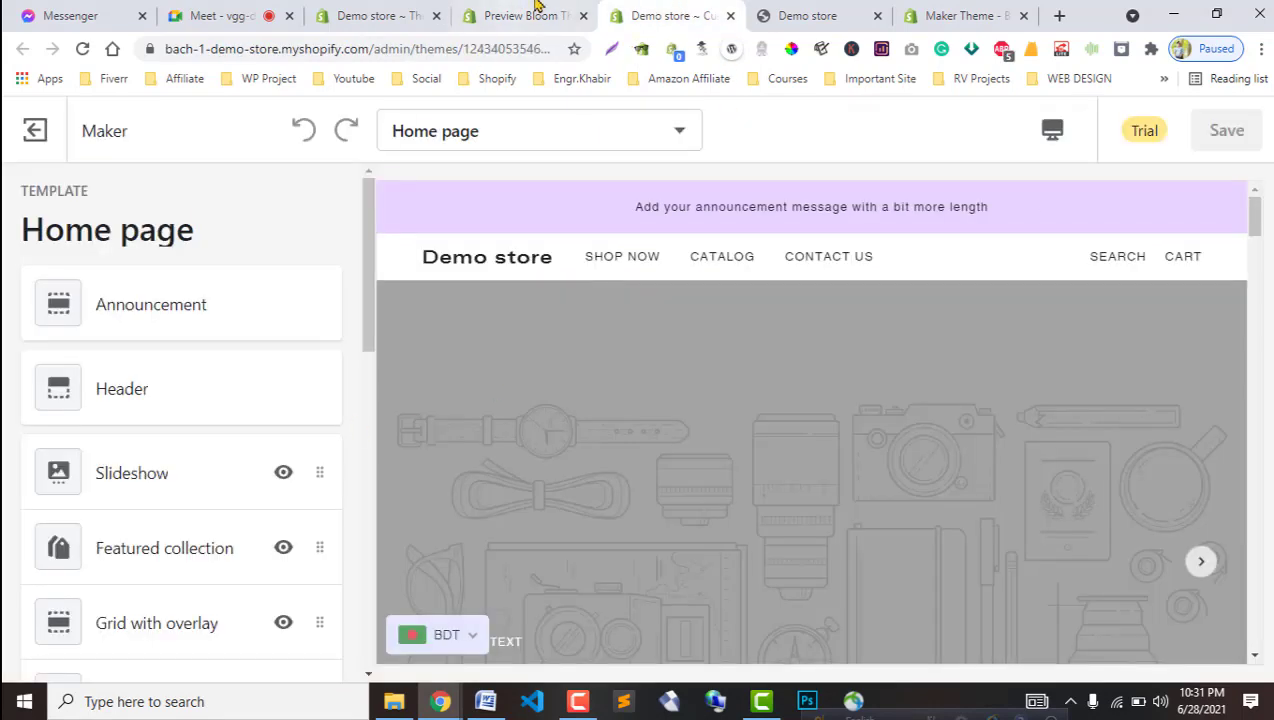
click(483, 12)
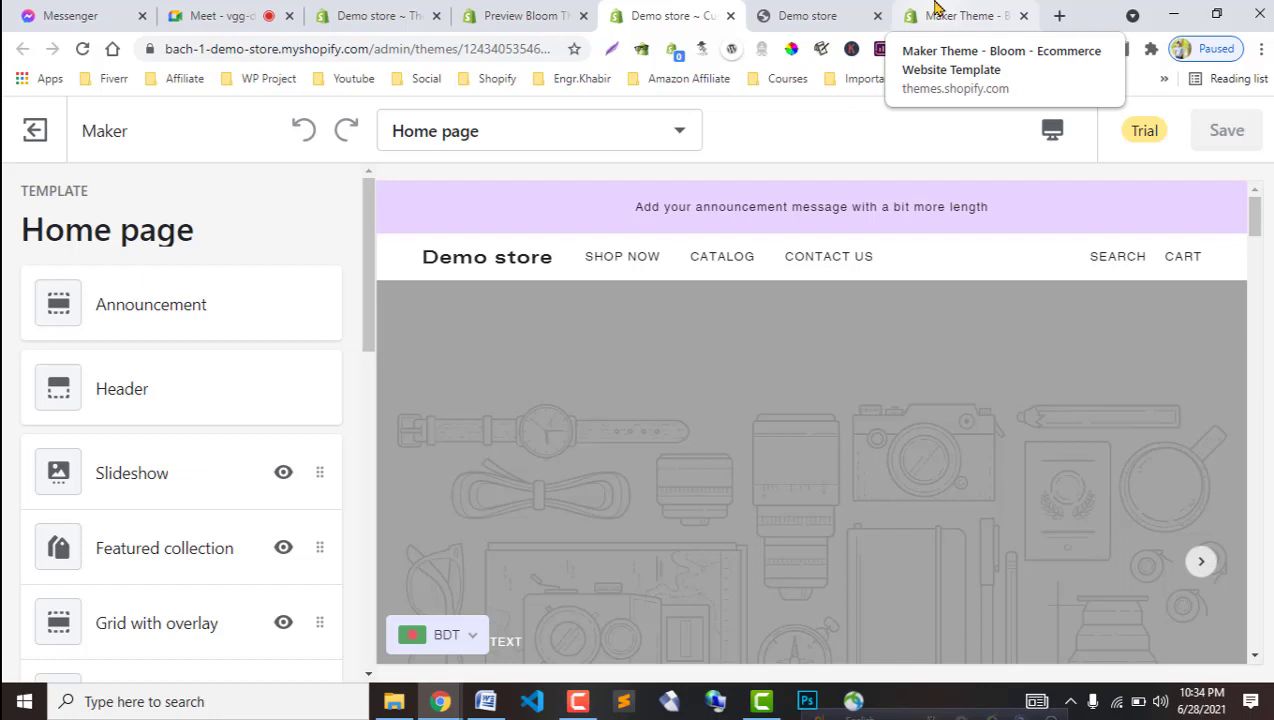
click(935, 10)
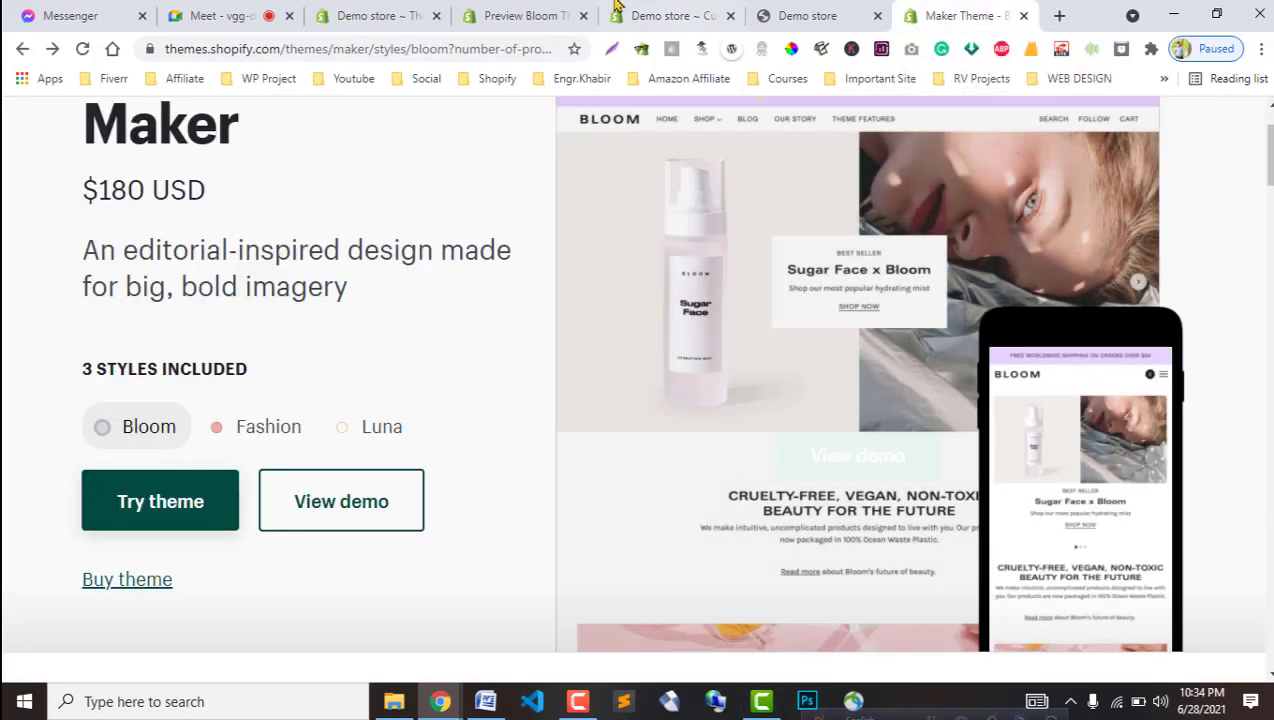
click(495, 15)
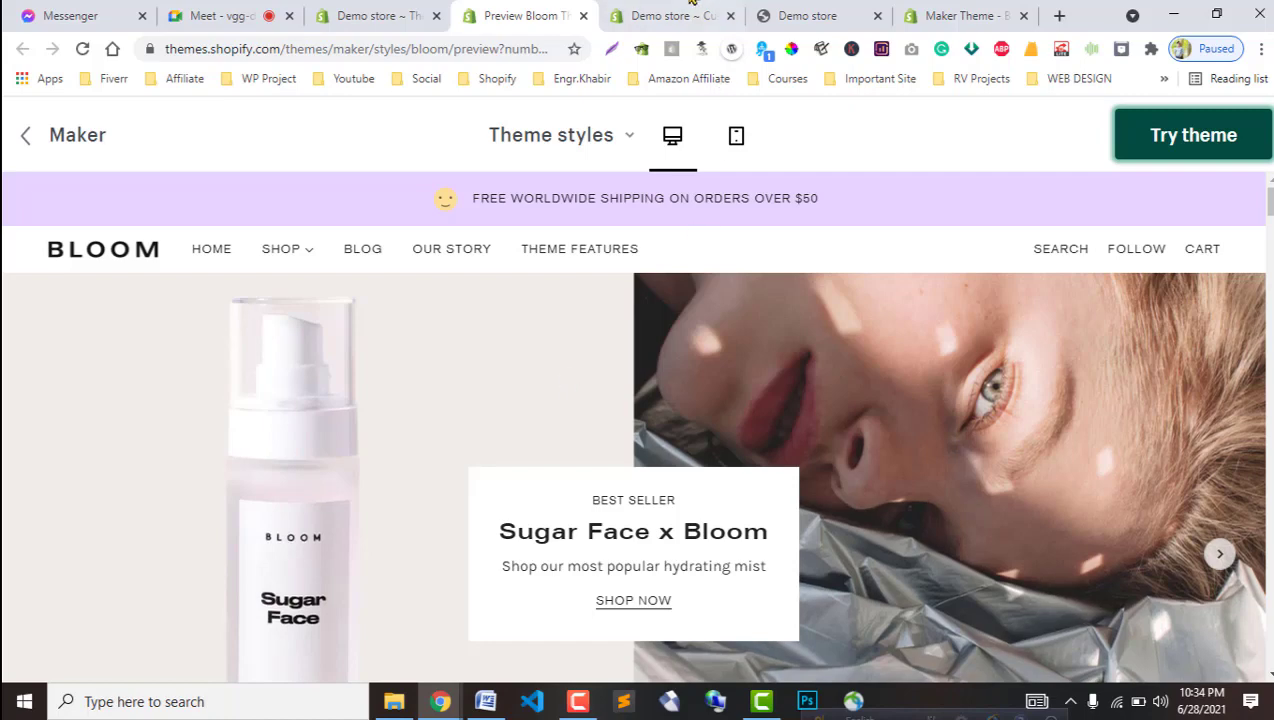
key(ctrl+Tab)
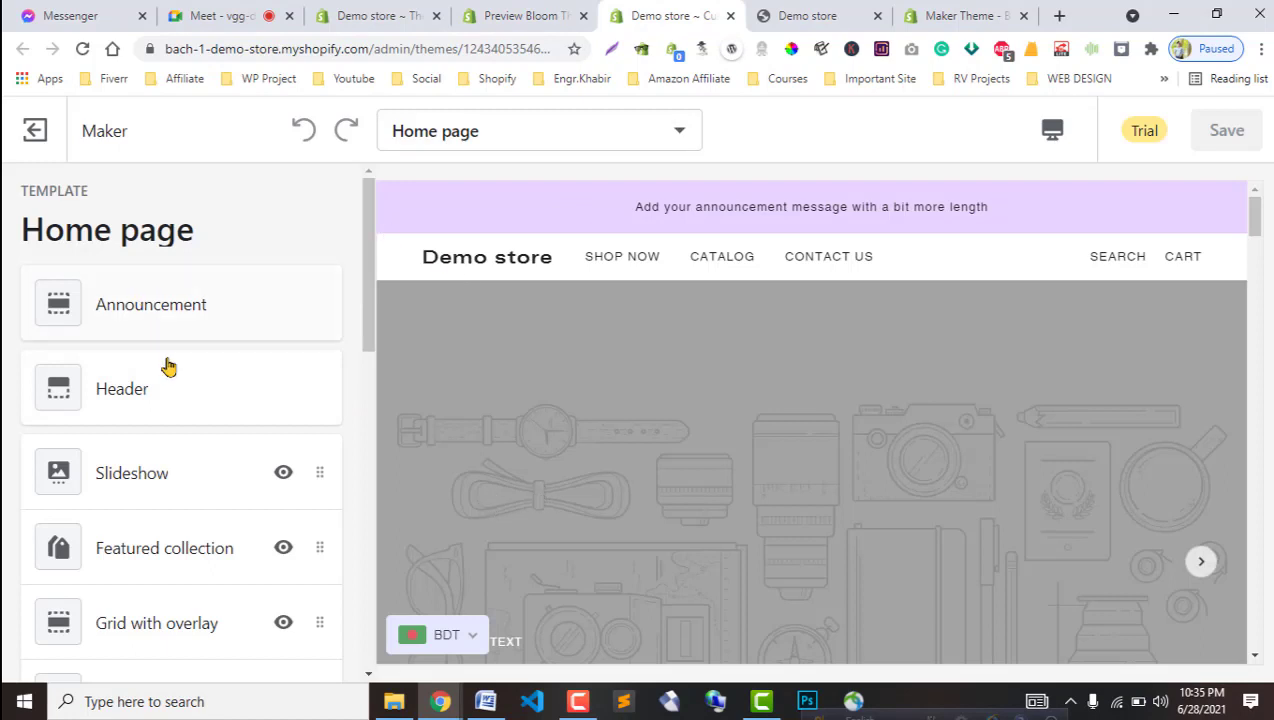
Remove the Grid with overlay, Featured collection, Video, Grid with text below and Image with Text sections from Maker's home page.
scroll(807, 463, down, 1)
scroll(222, 469, down, 10)
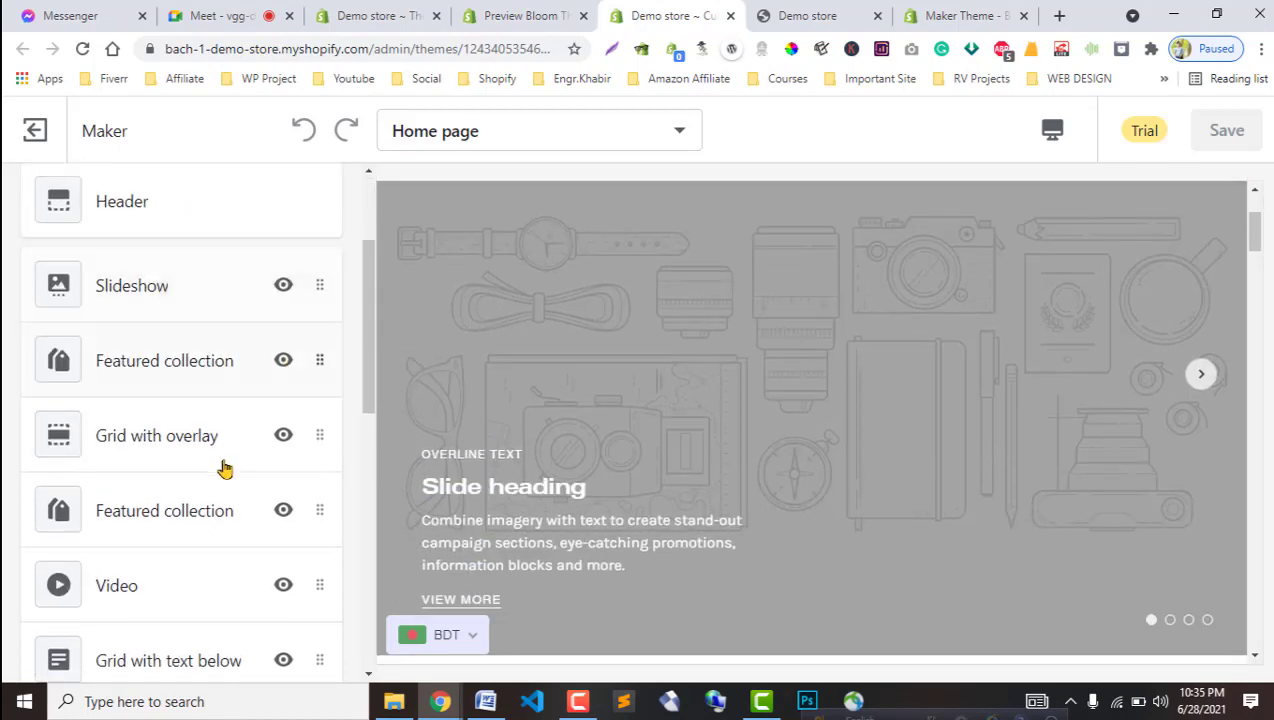
scroll(176, 474, up, 10)
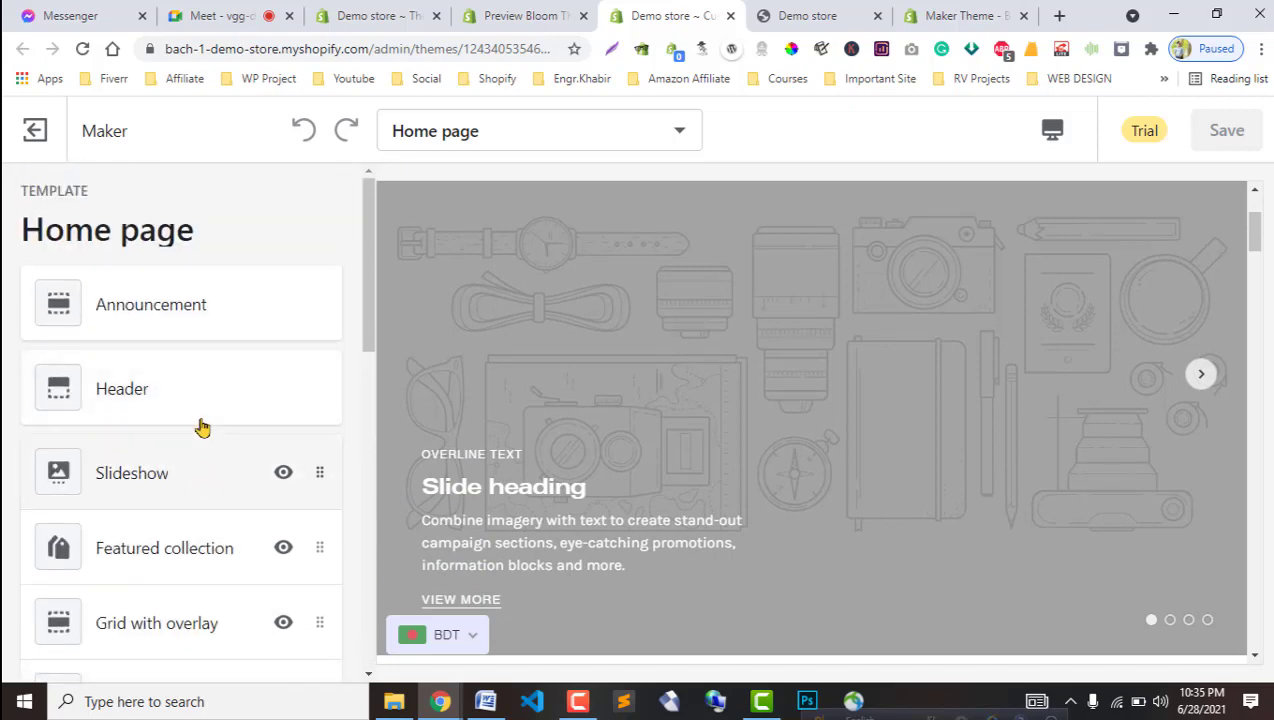
scroll(170, 430, down, 3)
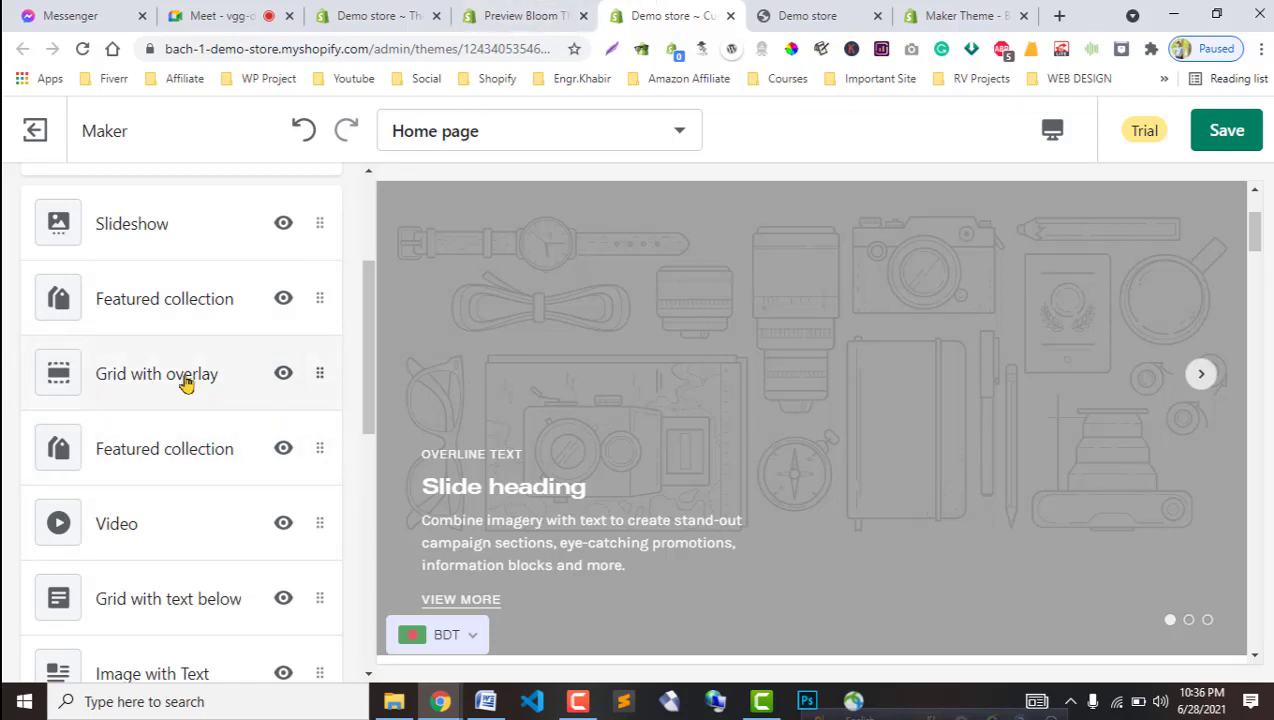
click(162, 401)
click(142, 640)
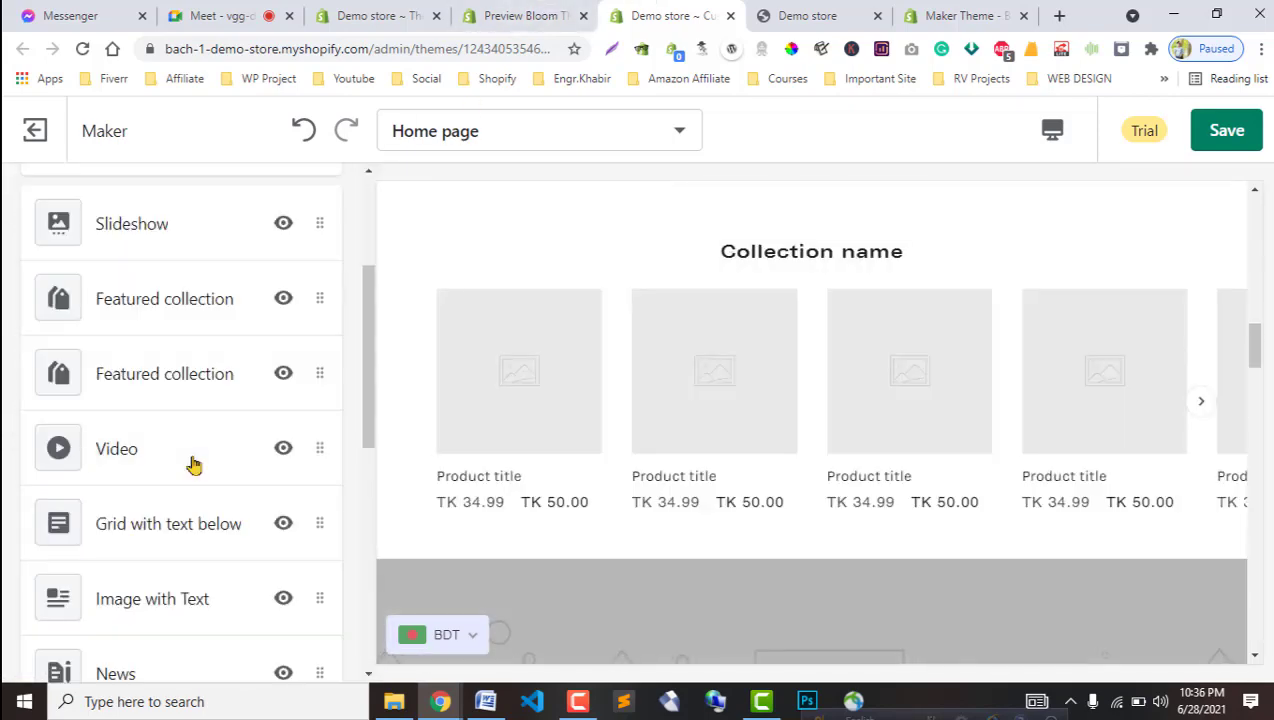
click(151, 295)
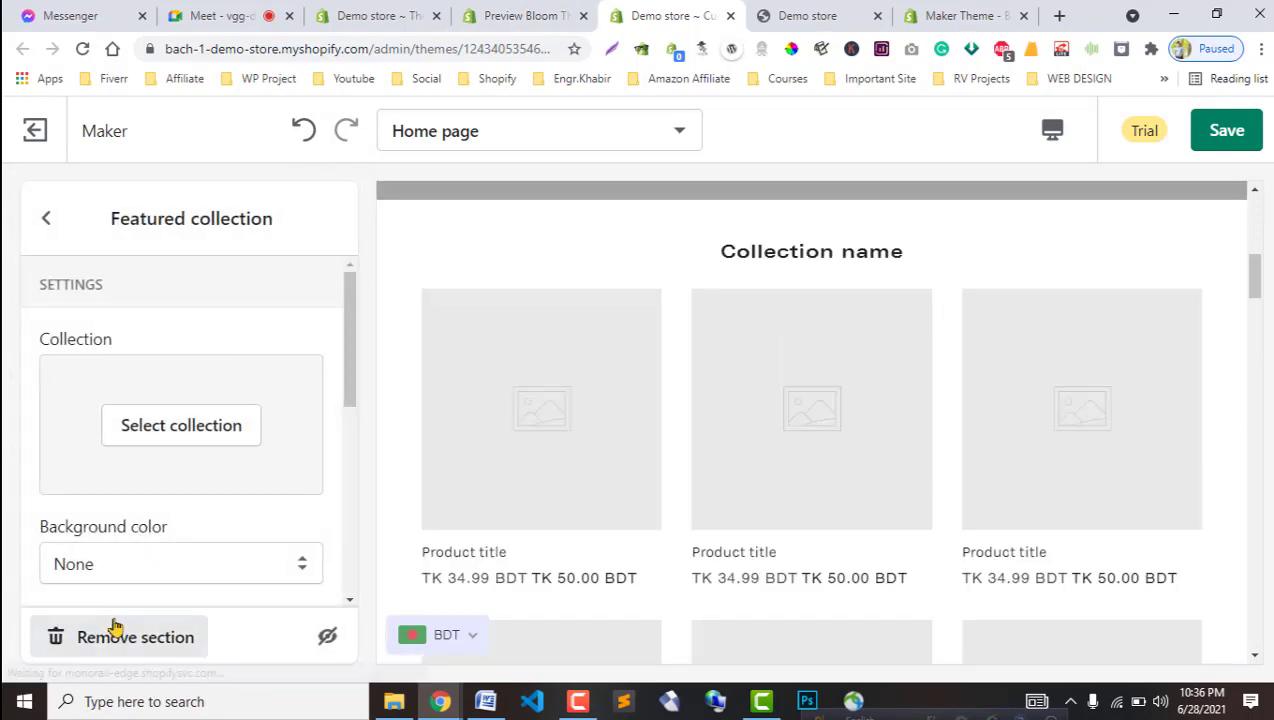
click(114, 634)
click(148, 296)
click(142, 641)
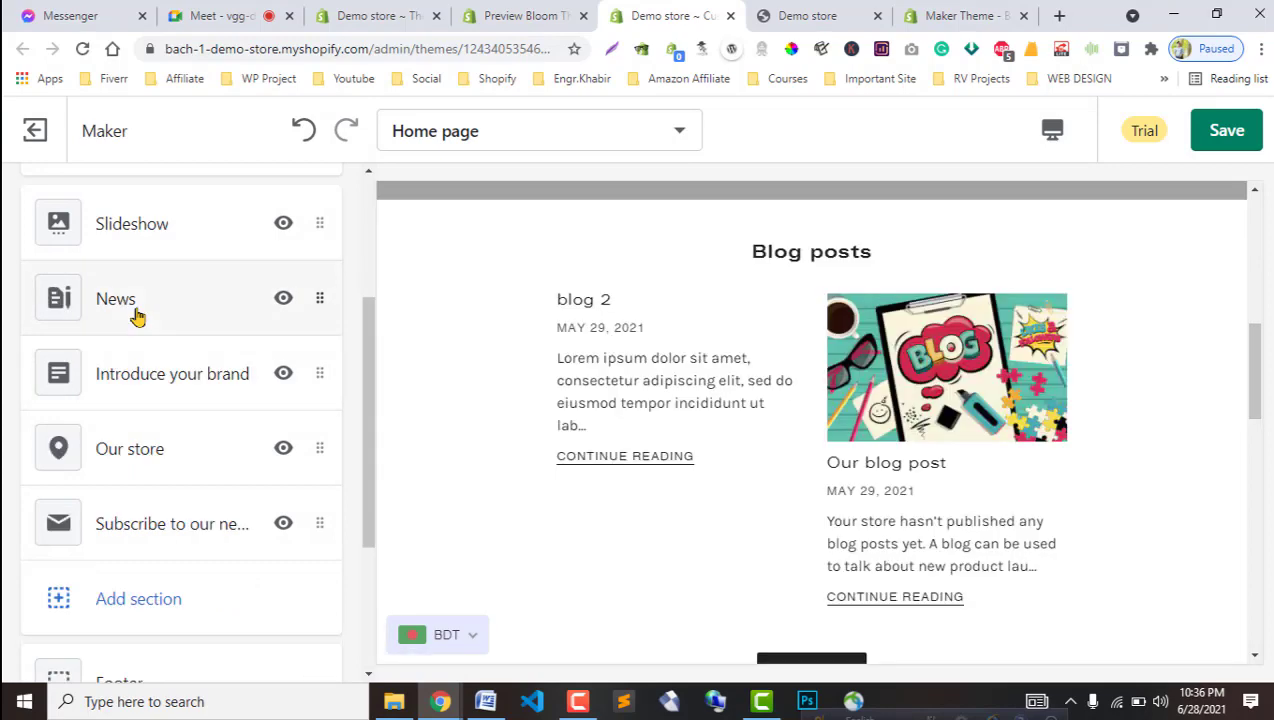
Remove the News, Our store and newsletter subscription sections from the home page.
click(137, 315)
click(125, 632)
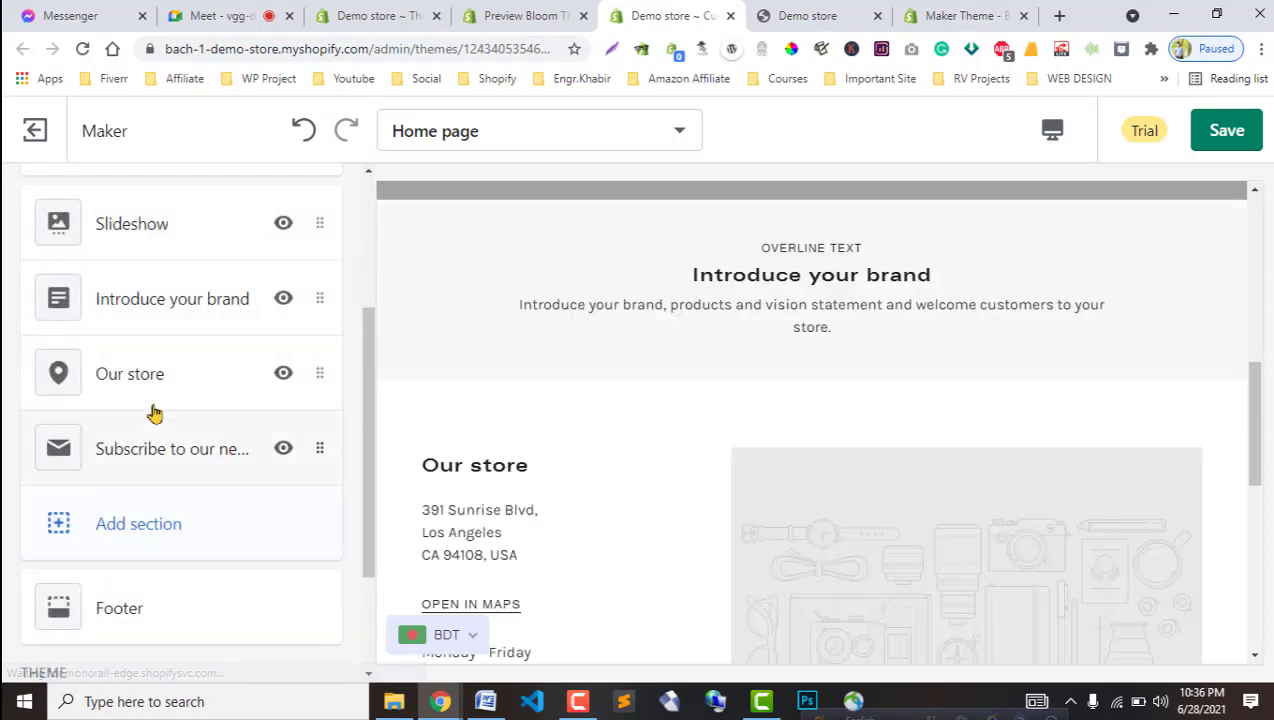
click(150, 402)
click(131, 632)
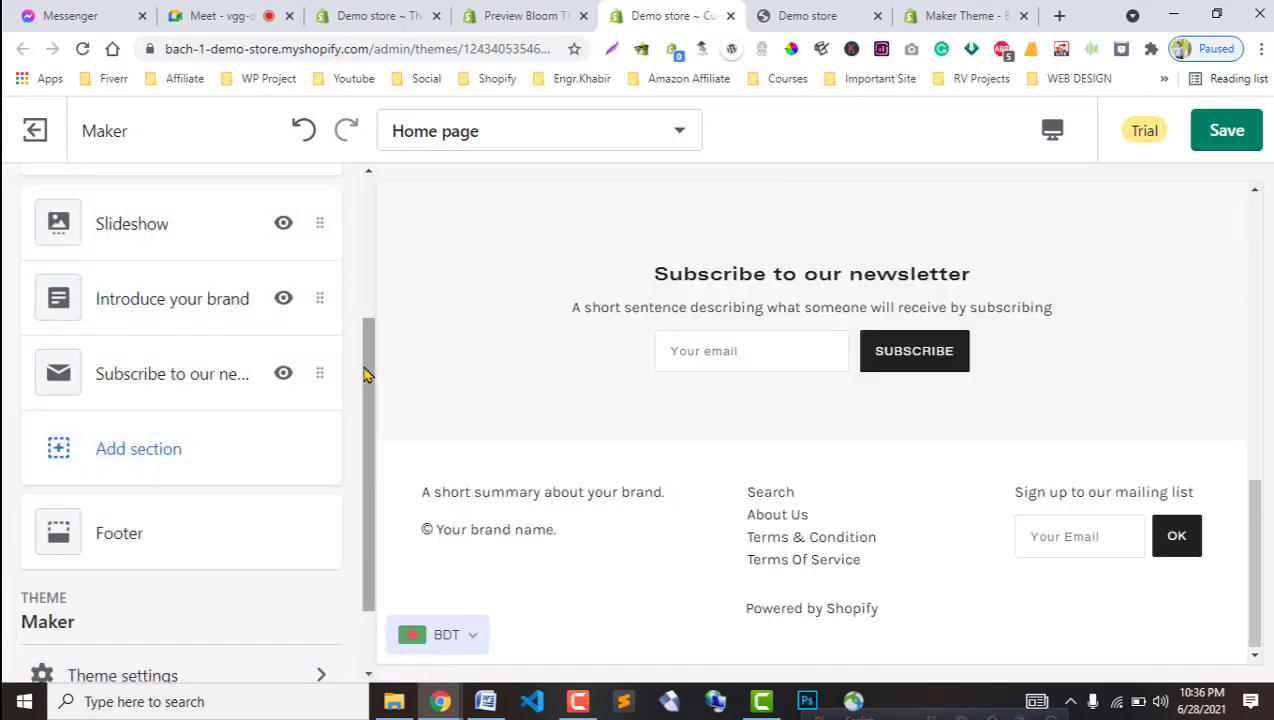
click(162, 376)
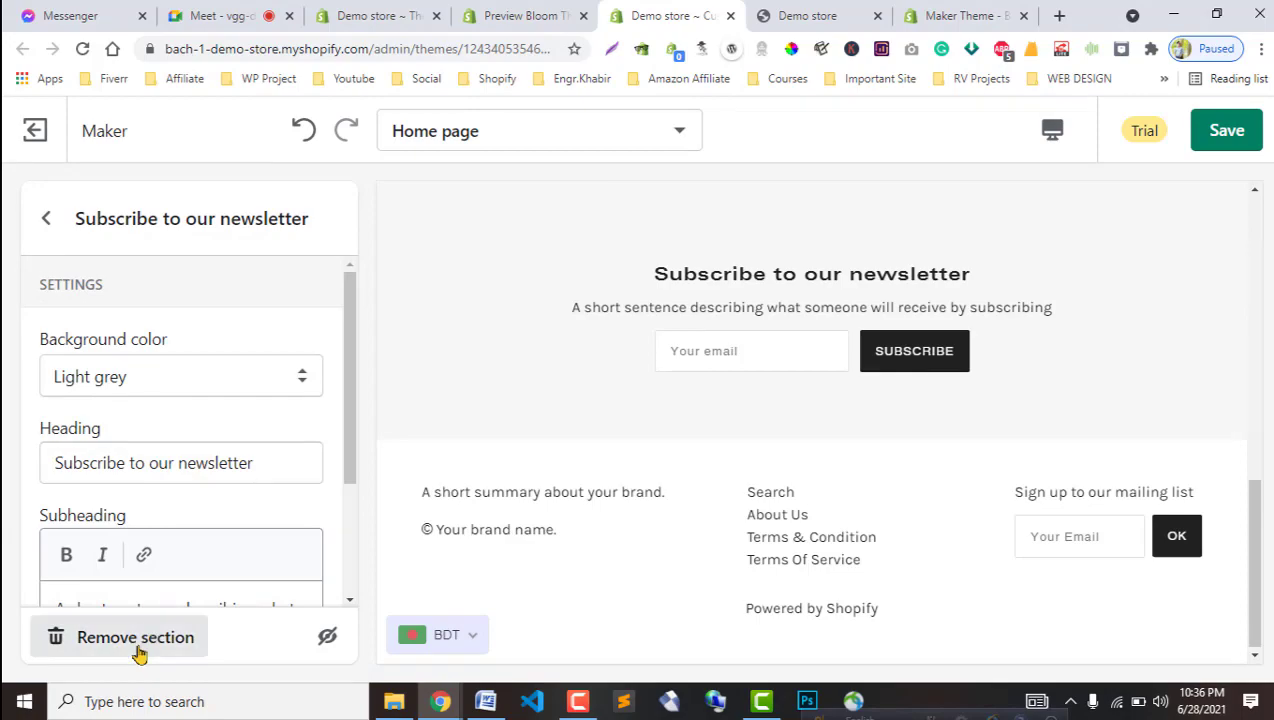
click(137, 637)
Compare the text section beneath the Bloom demo's slideshow with the pared-down home page in the theme editor.
click(520, 16)
scroll(500, 432, up, 3)
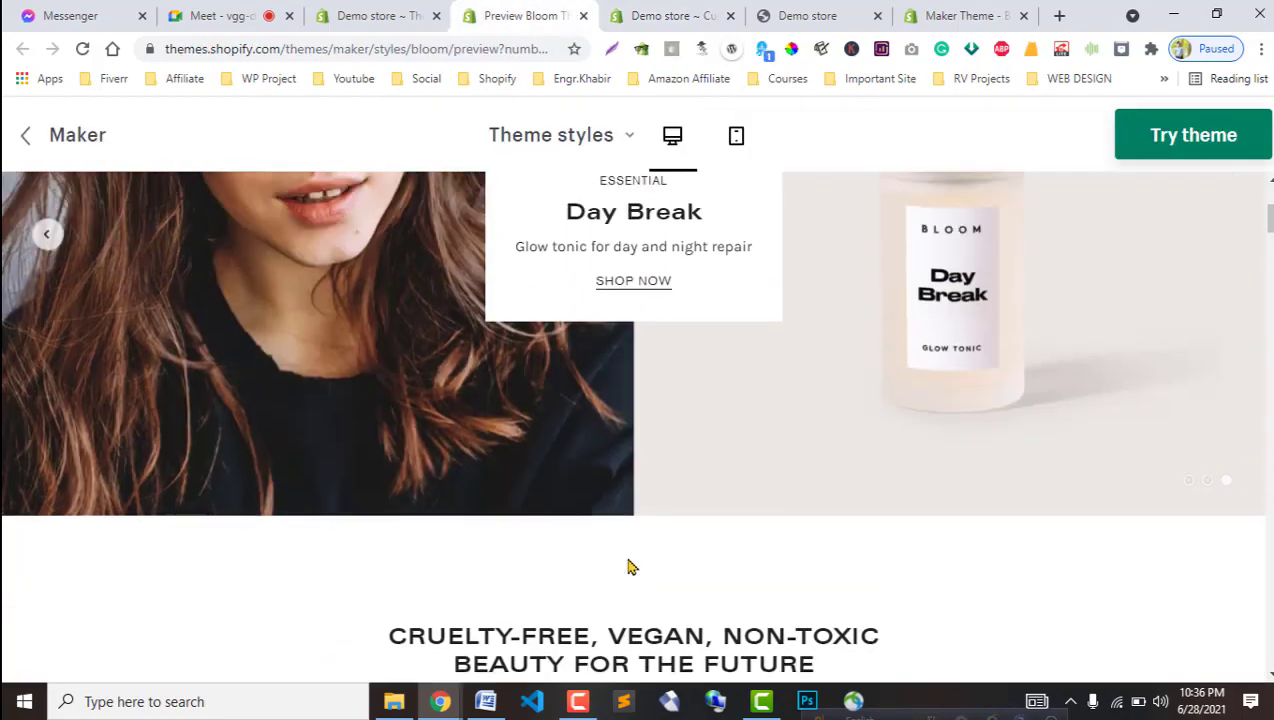
scroll(628, 567, down, 10)
scroll(628, 549, up, 7)
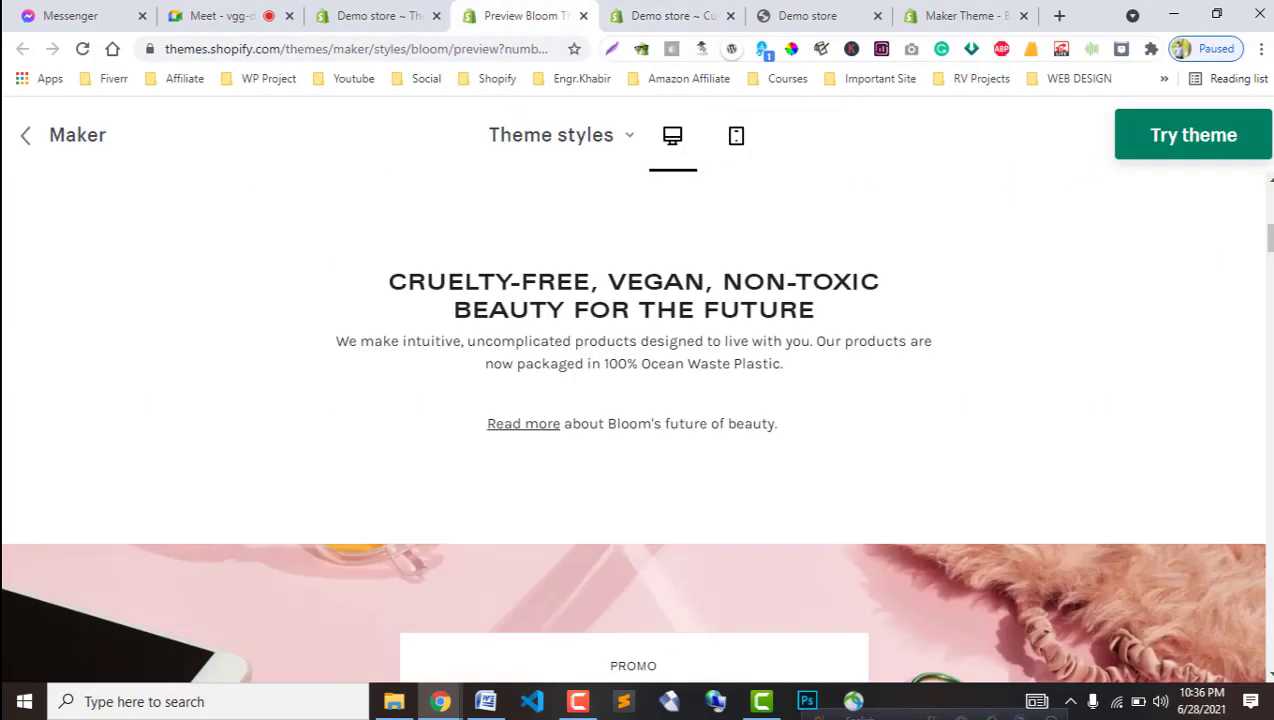
click(665, 16)
scroll(200, 548, up, 3)
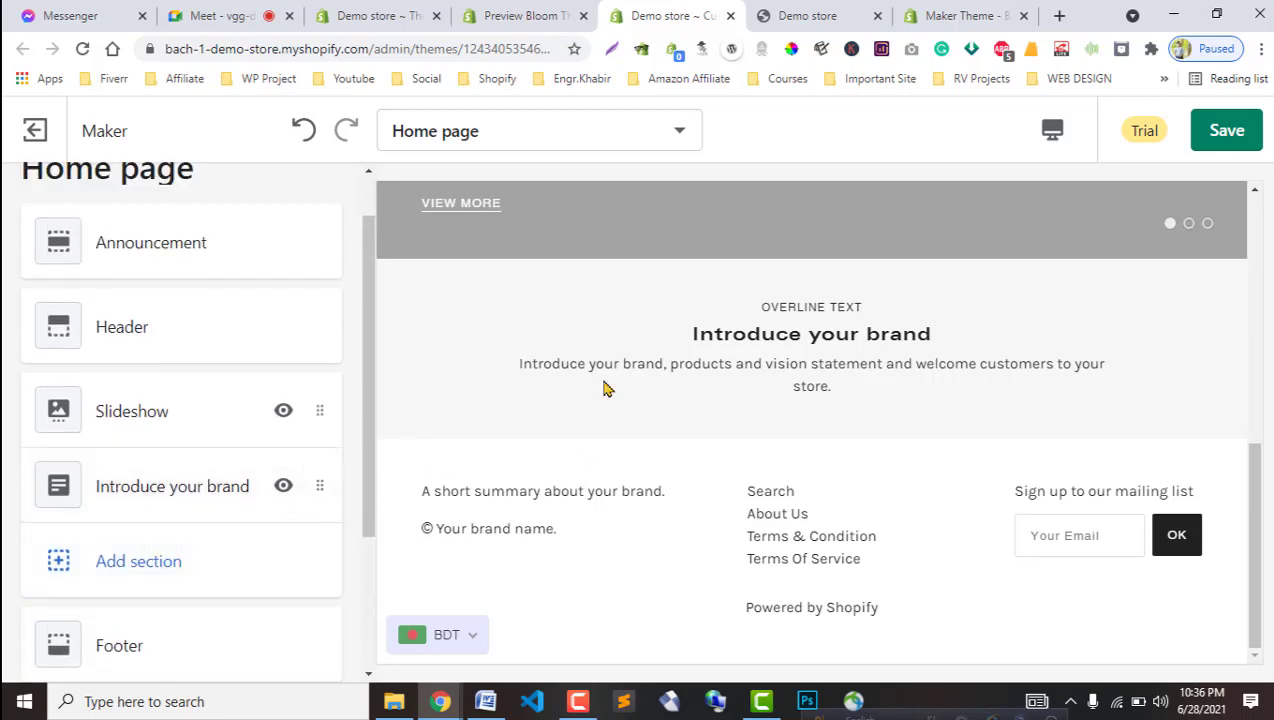
Look through the Bloom demo from its header to the collection grid, and compare its opening sections with the store's home page.
click(510, 16)
scroll(708, 421, up, 10)
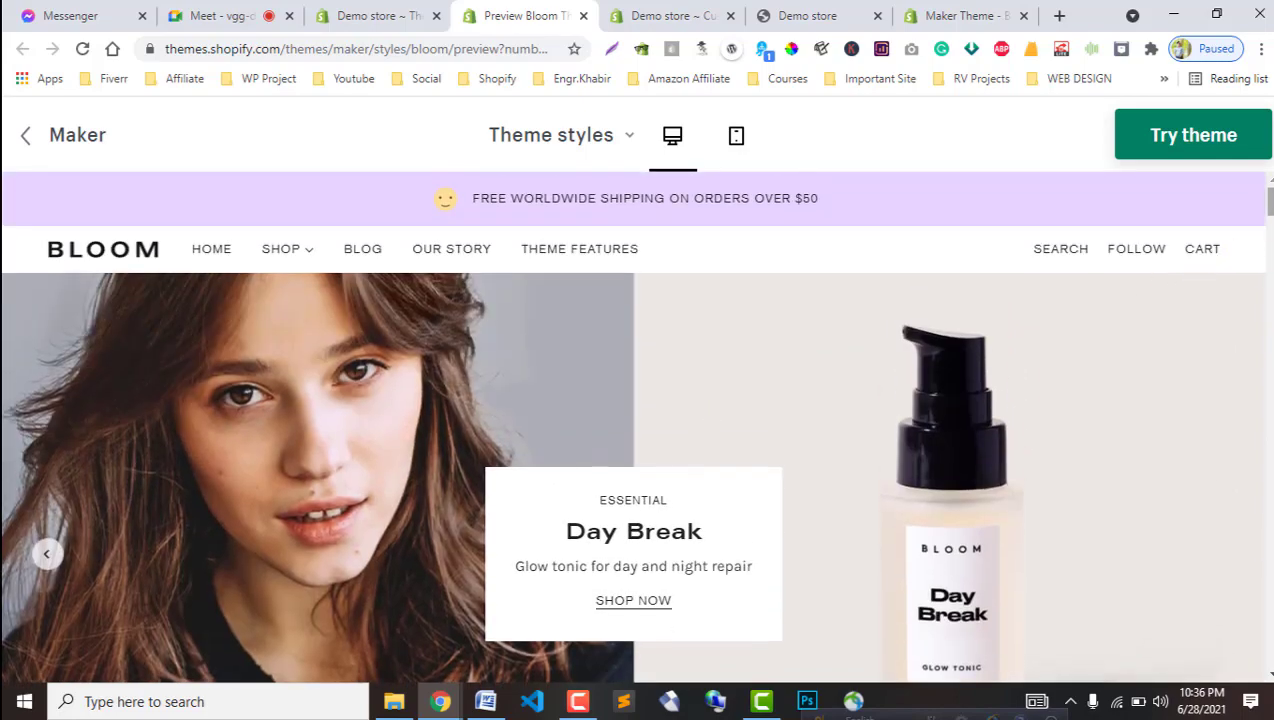
scroll(634, 427, down, 10)
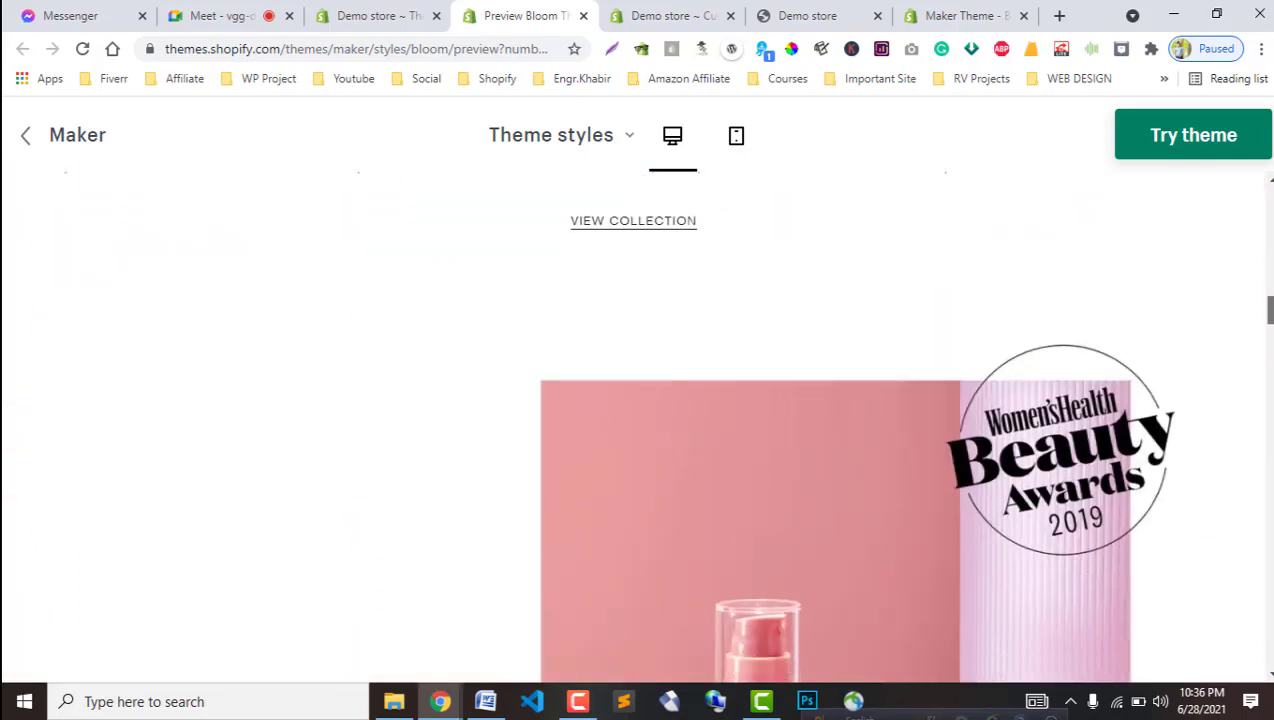
scroll(634, 427, down, 10)
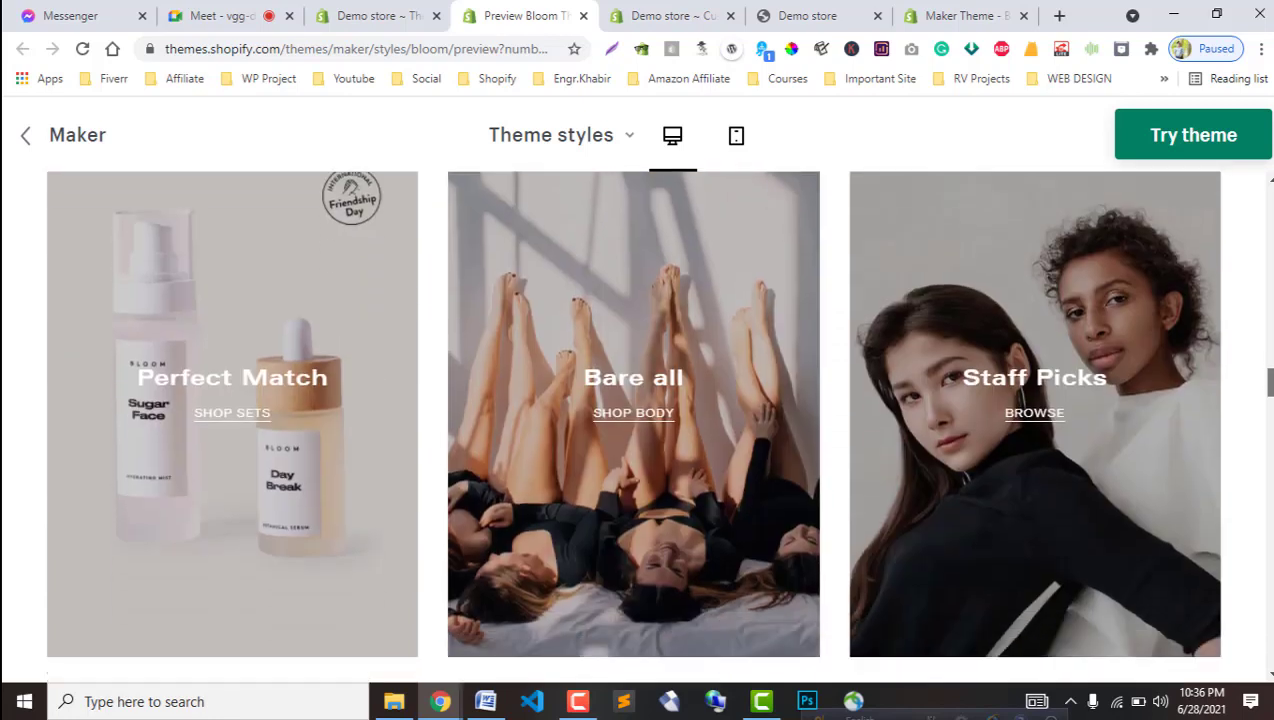
scroll(634, 427, down, 2)
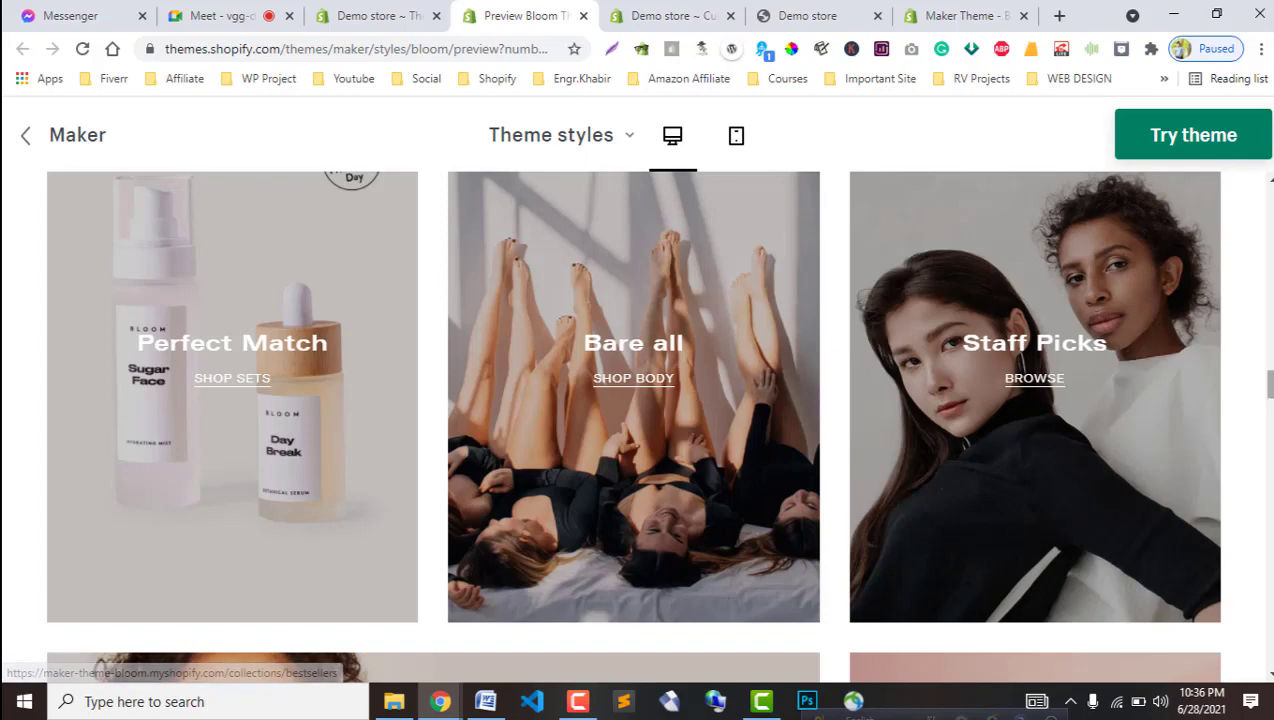
drag(1270, 384, 1270, 201)
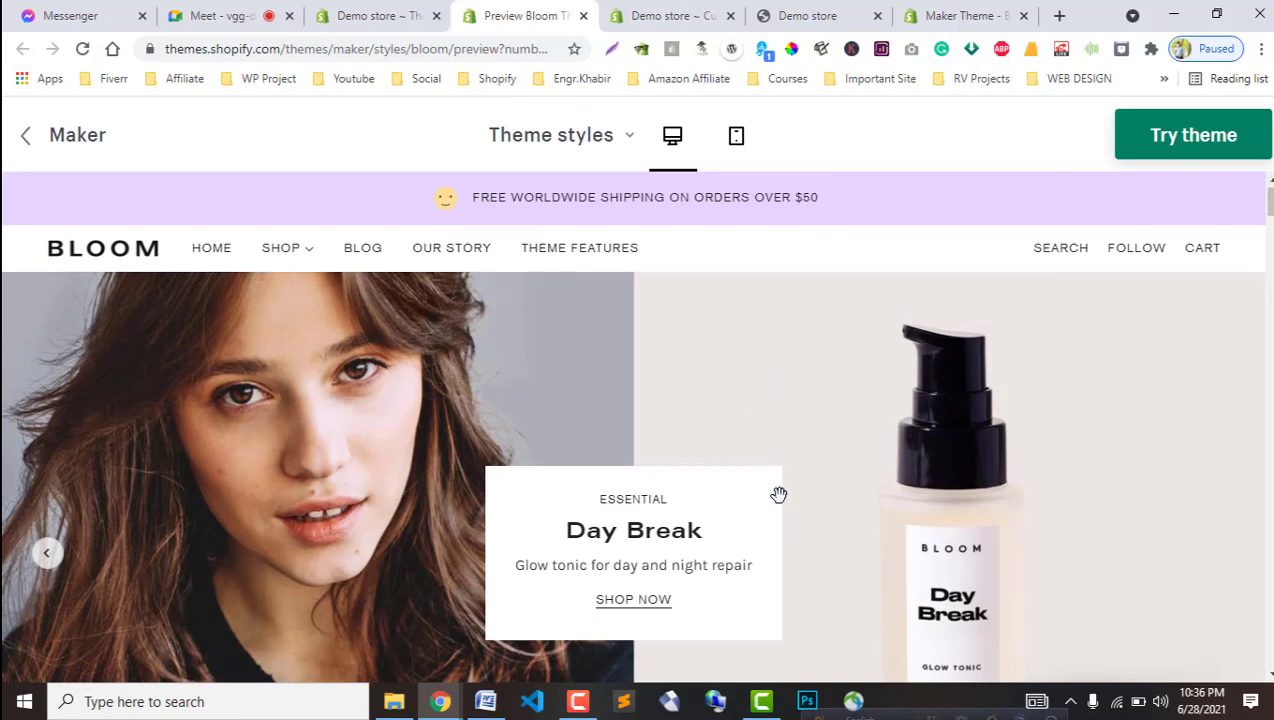
scroll(779, 492, down, 4)
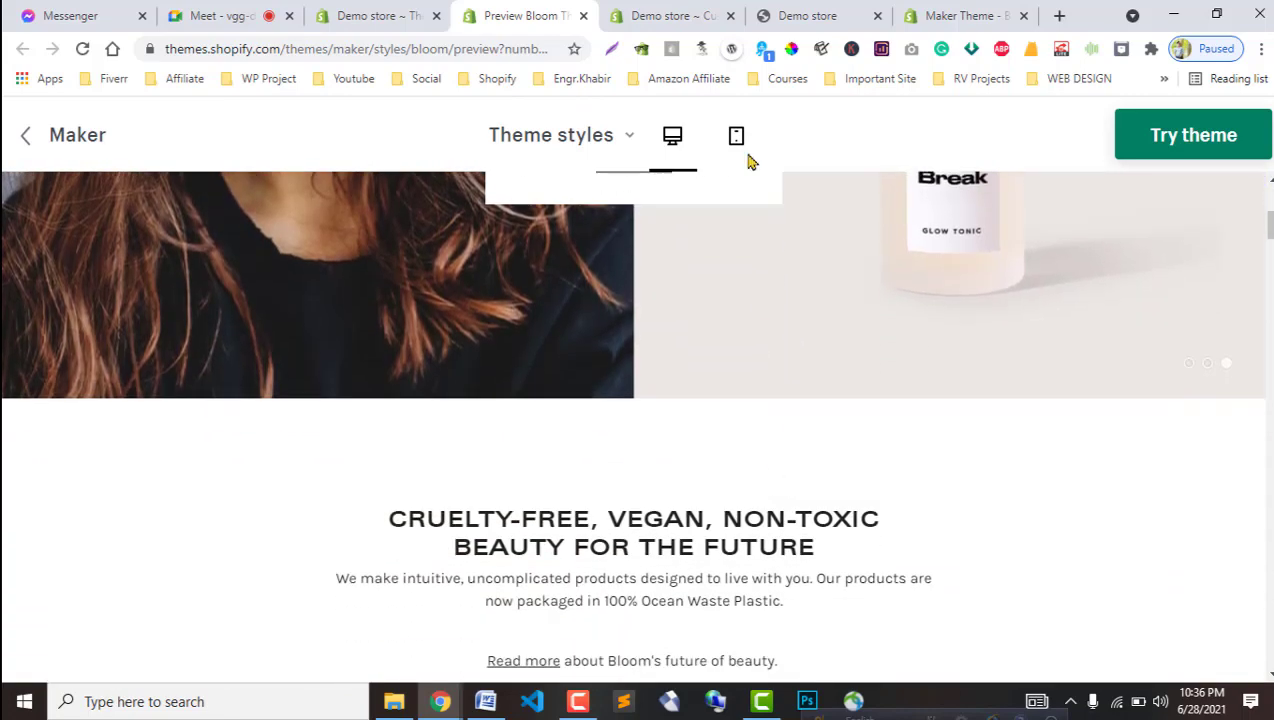
click(665, 15)
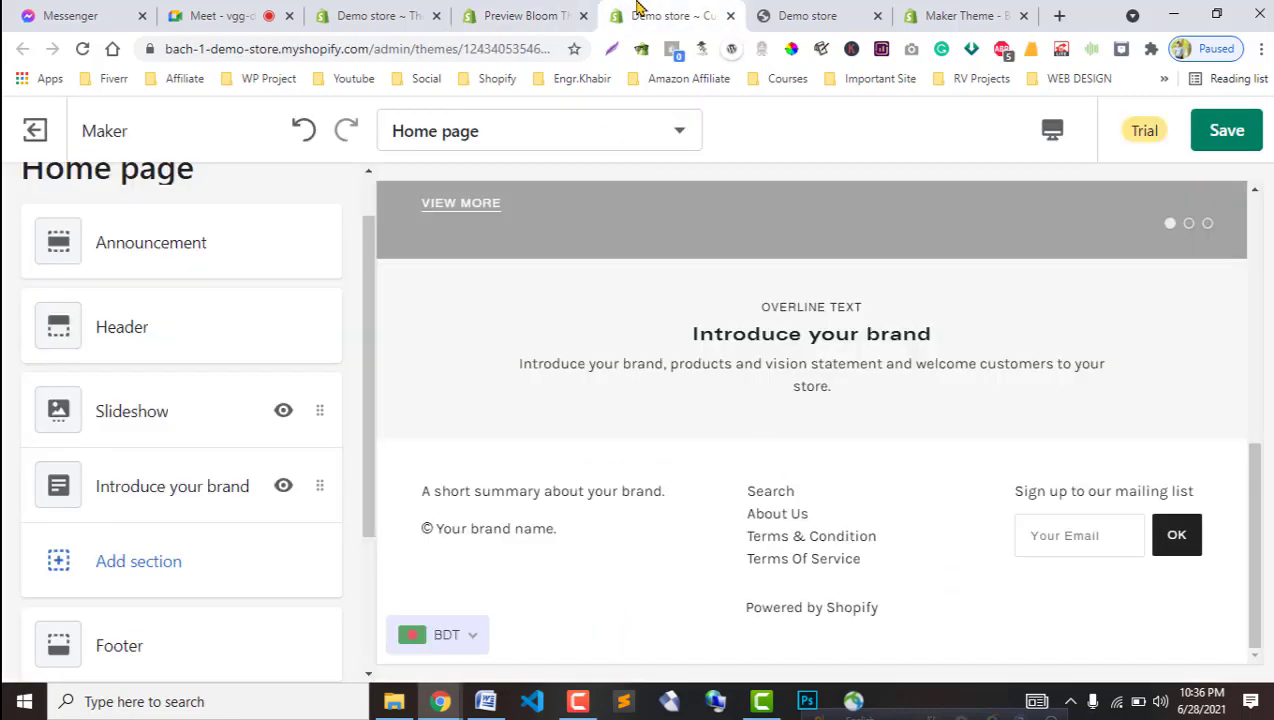
click(518, 10)
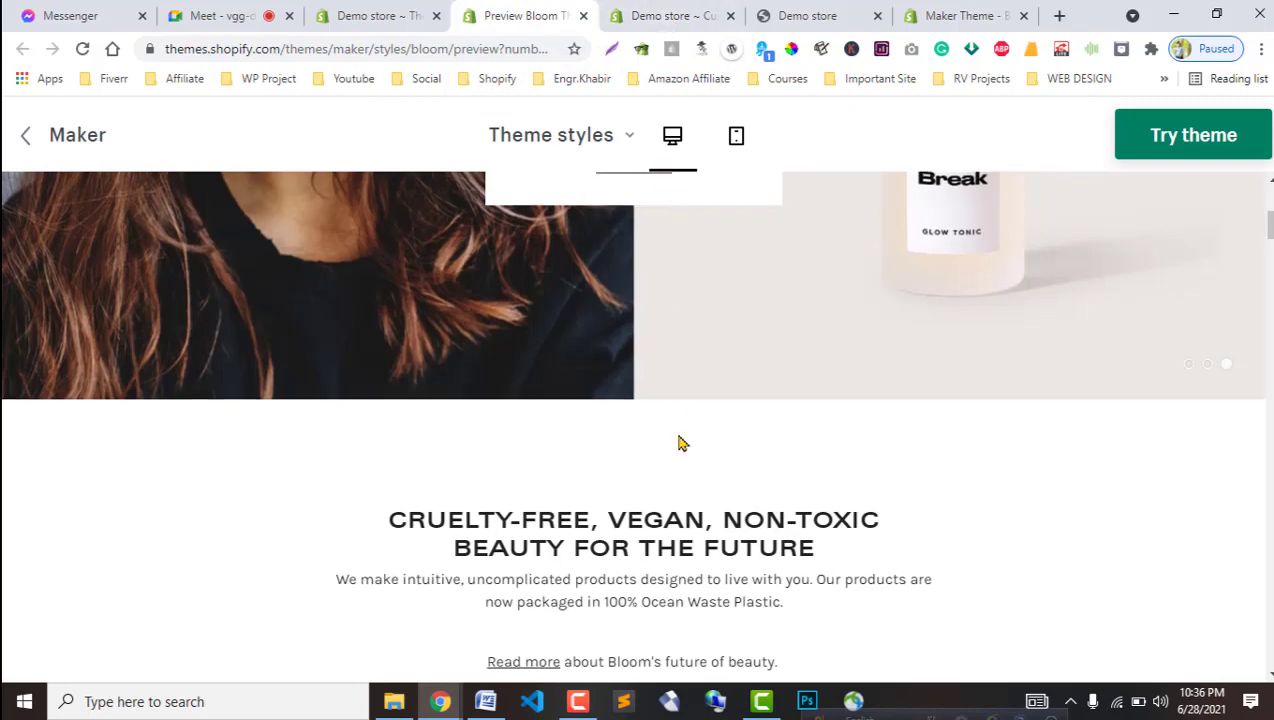
scroll(680, 441, up, 3)
click(633, 12)
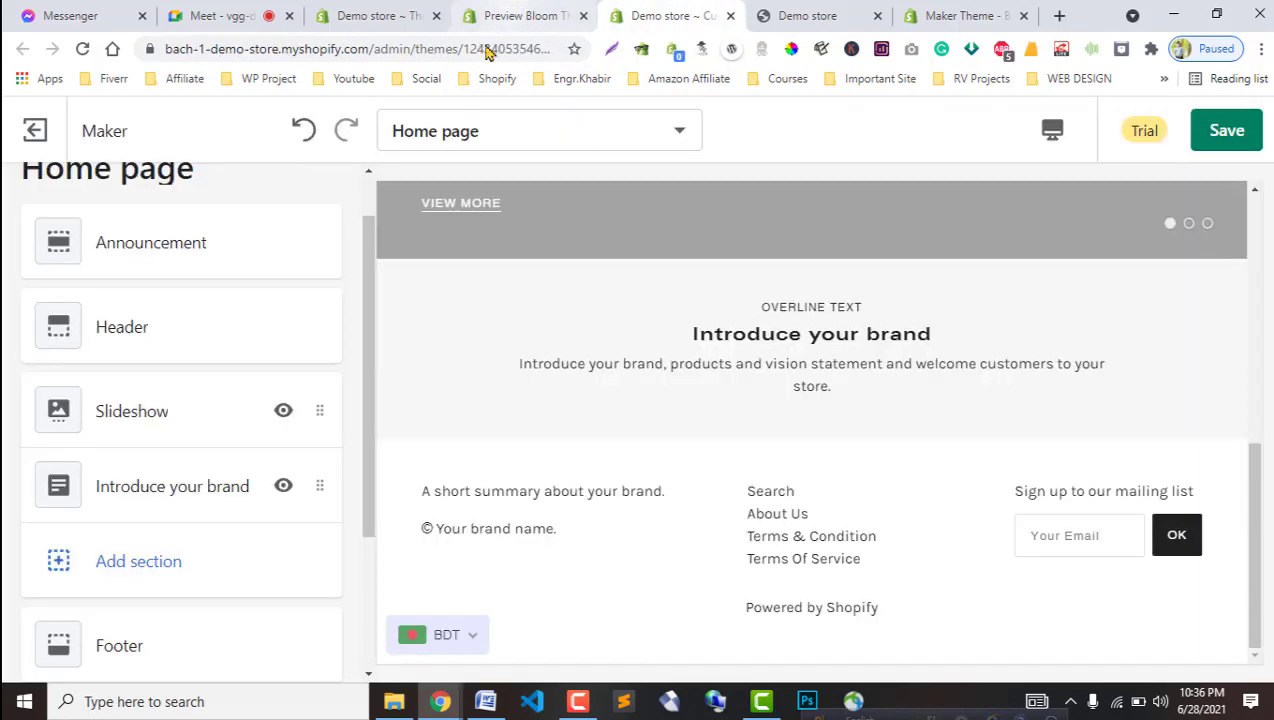
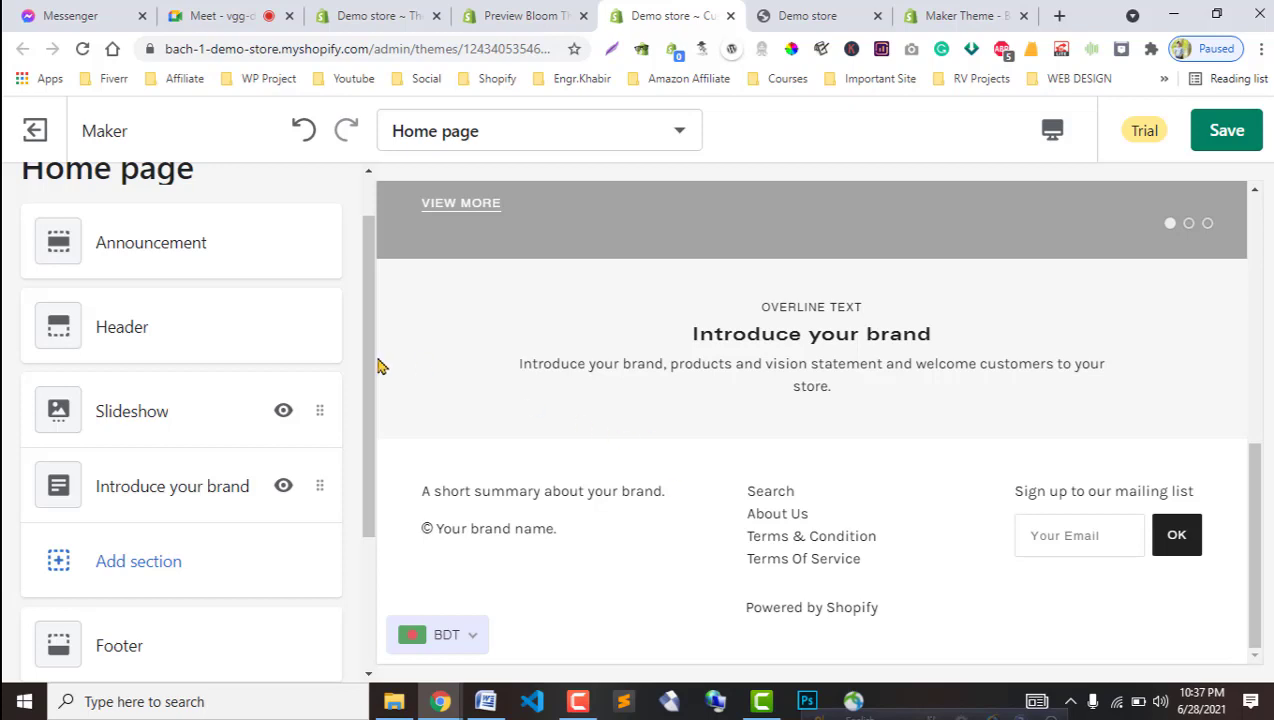
Open the Introduce your brand section's settings, and look through the whole Bloom demo home page for comparison.
click(121, 489)
scroll(121, 491, down, 3)
click(520, 15)
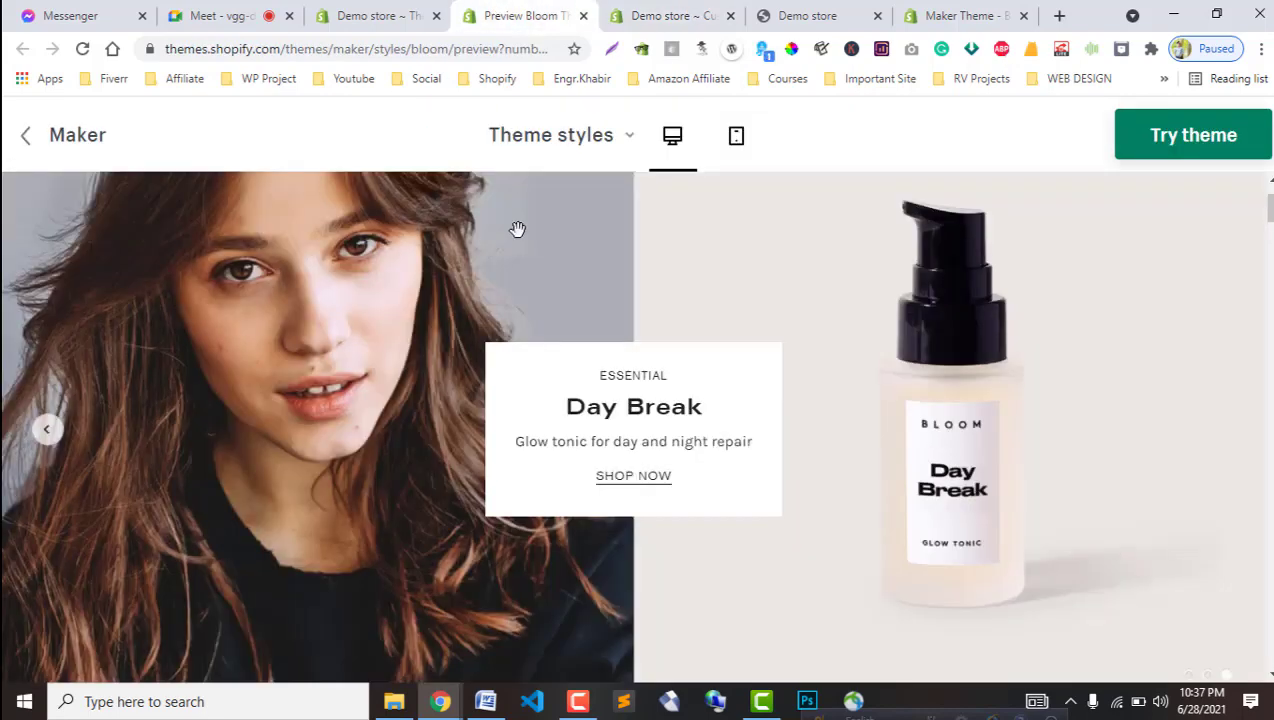
scroll(705, 432, down, 8)
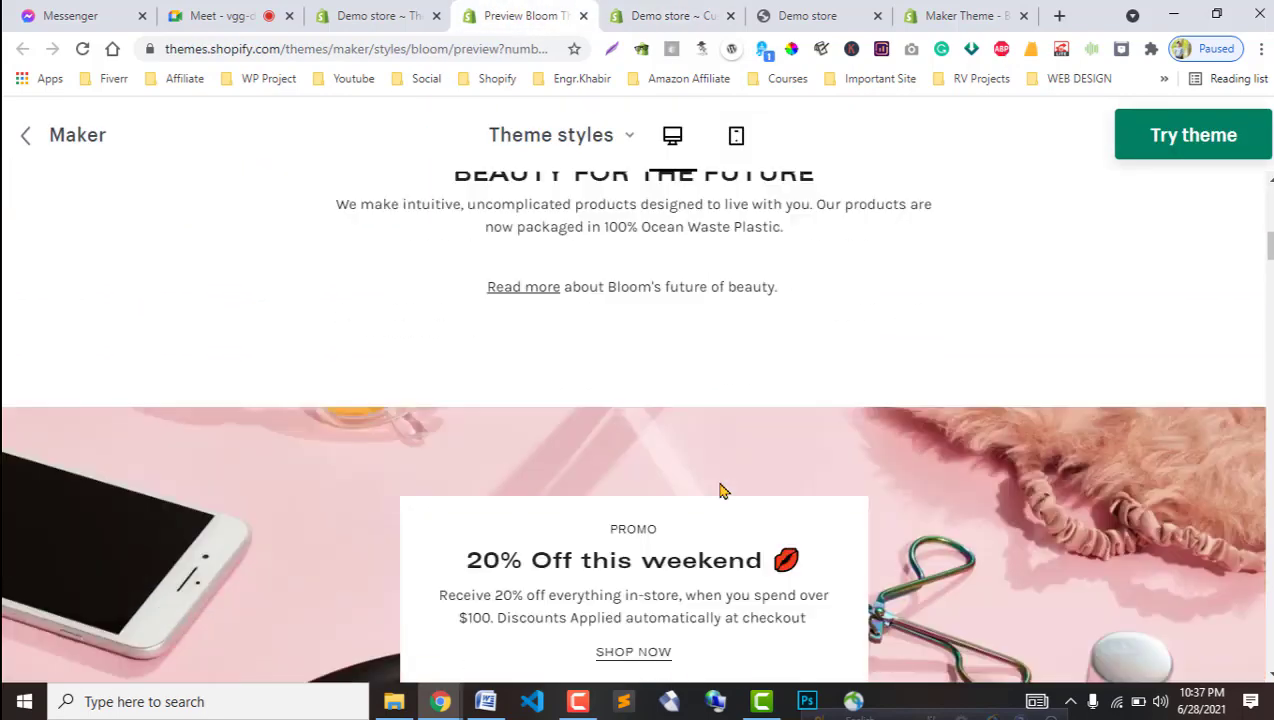
scroll(637, 430, down, 10)
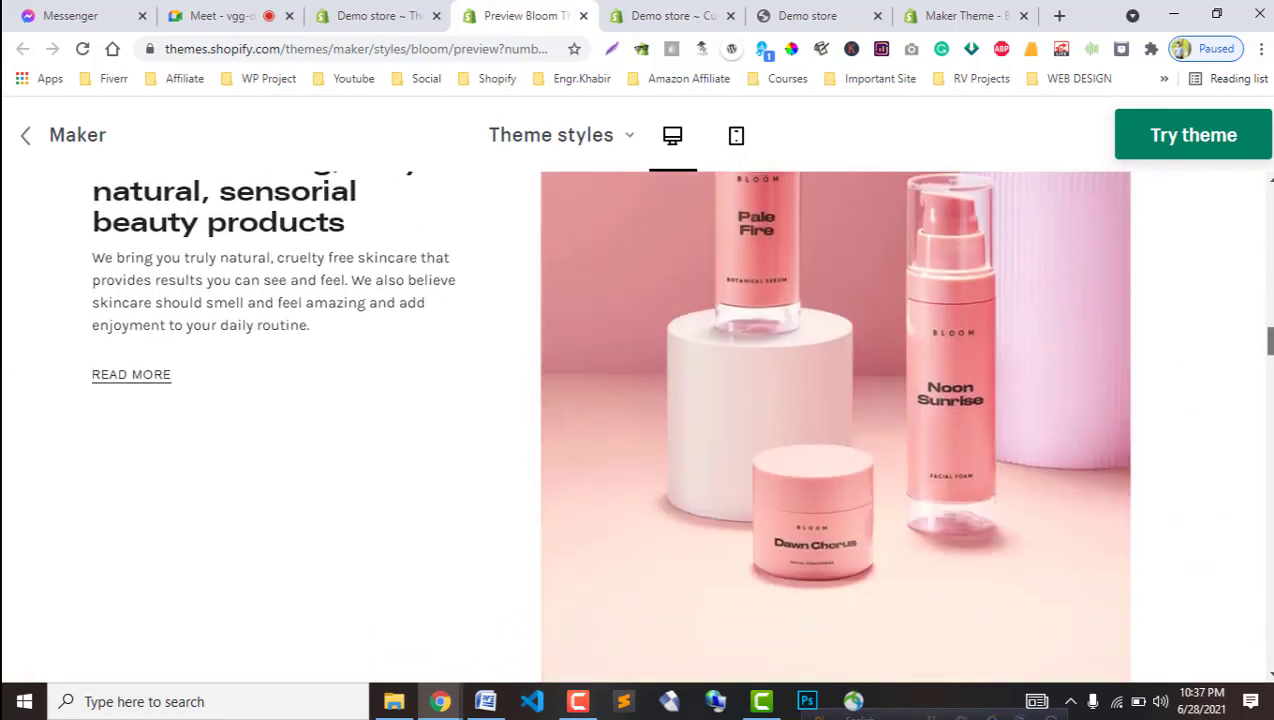
scroll(631, 426, down, 10)
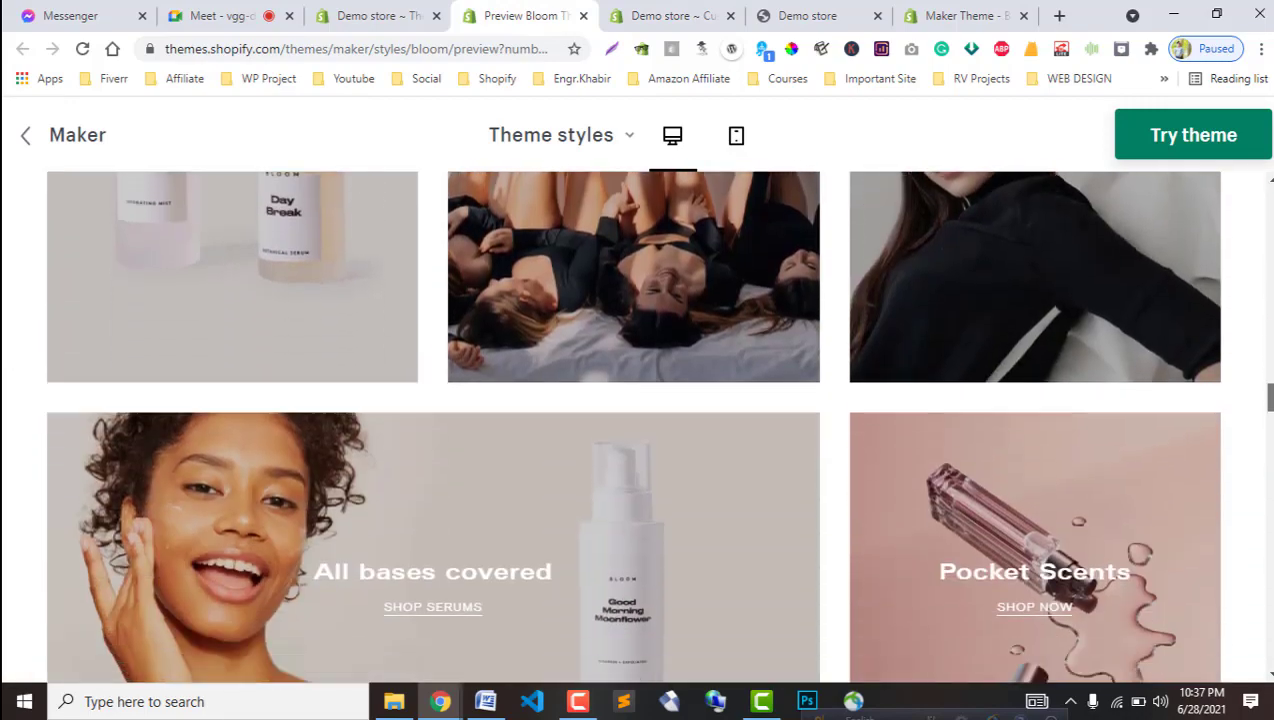
scroll(631, 430, down, 6)
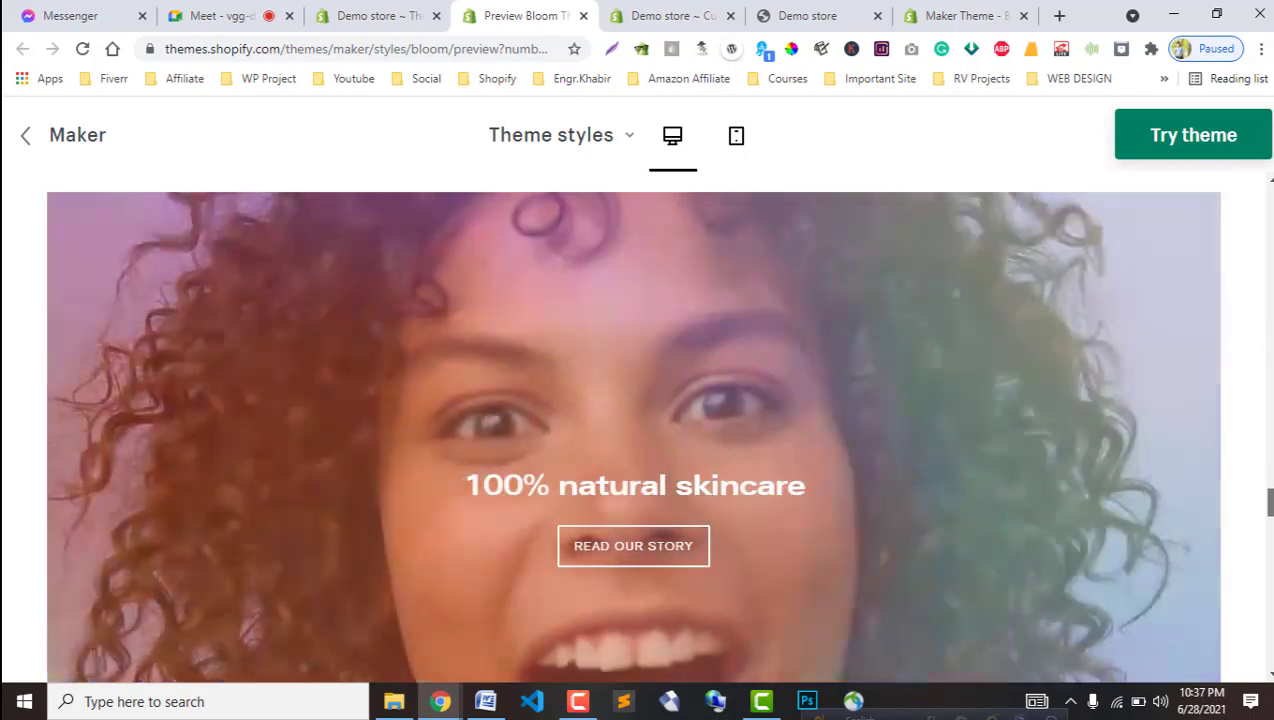
scroll(633, 430, down, 5)
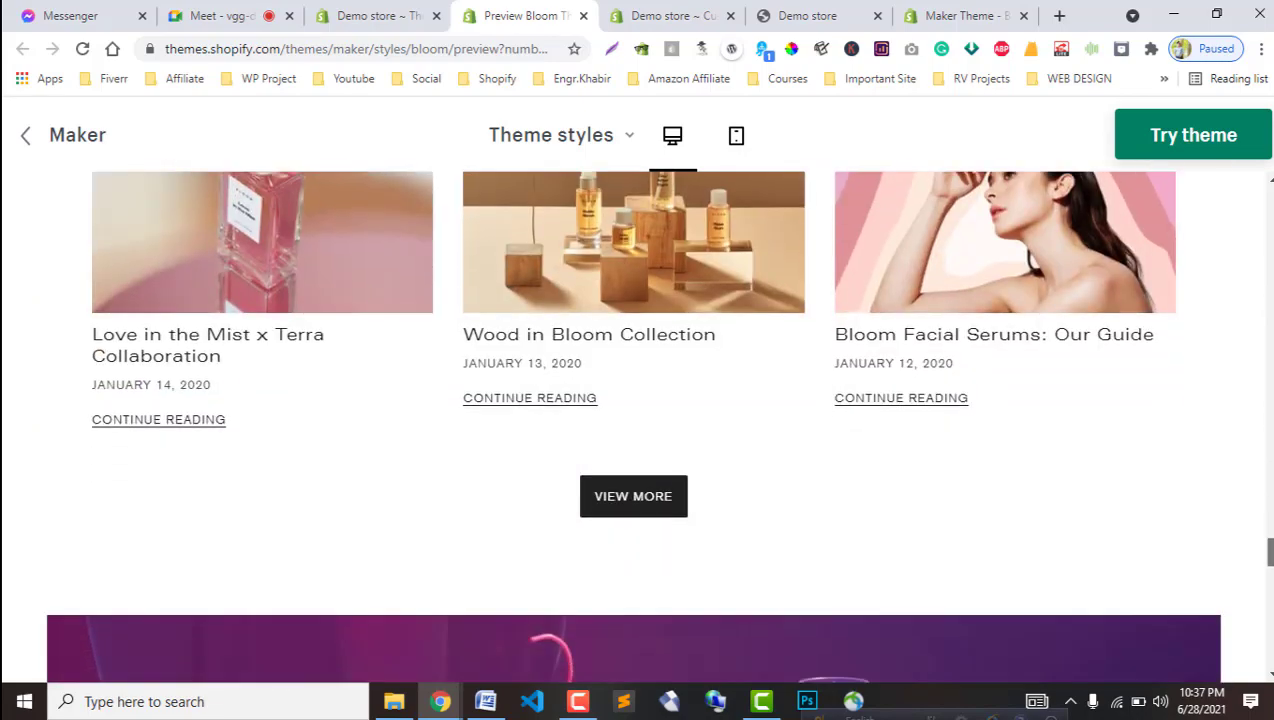
scroll(633, 430, down, 10)
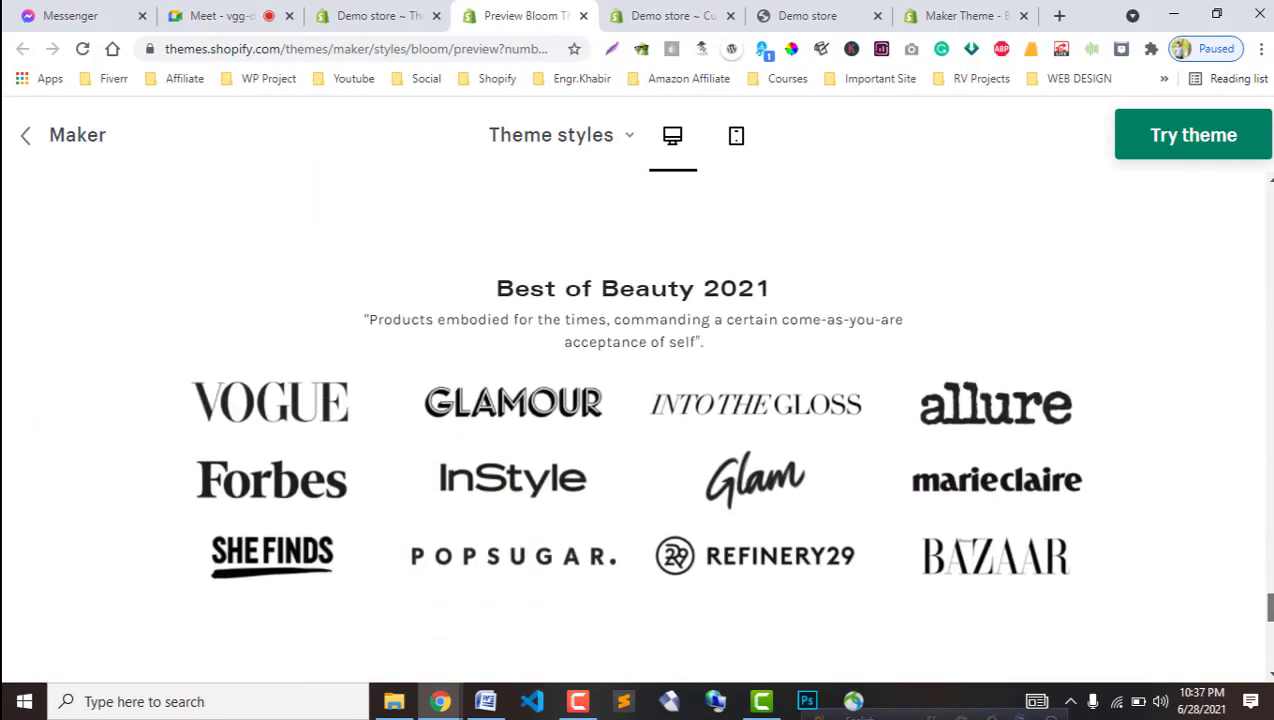
scroll(633, 430, down, 5)
scroll(633, 430, up, 10)
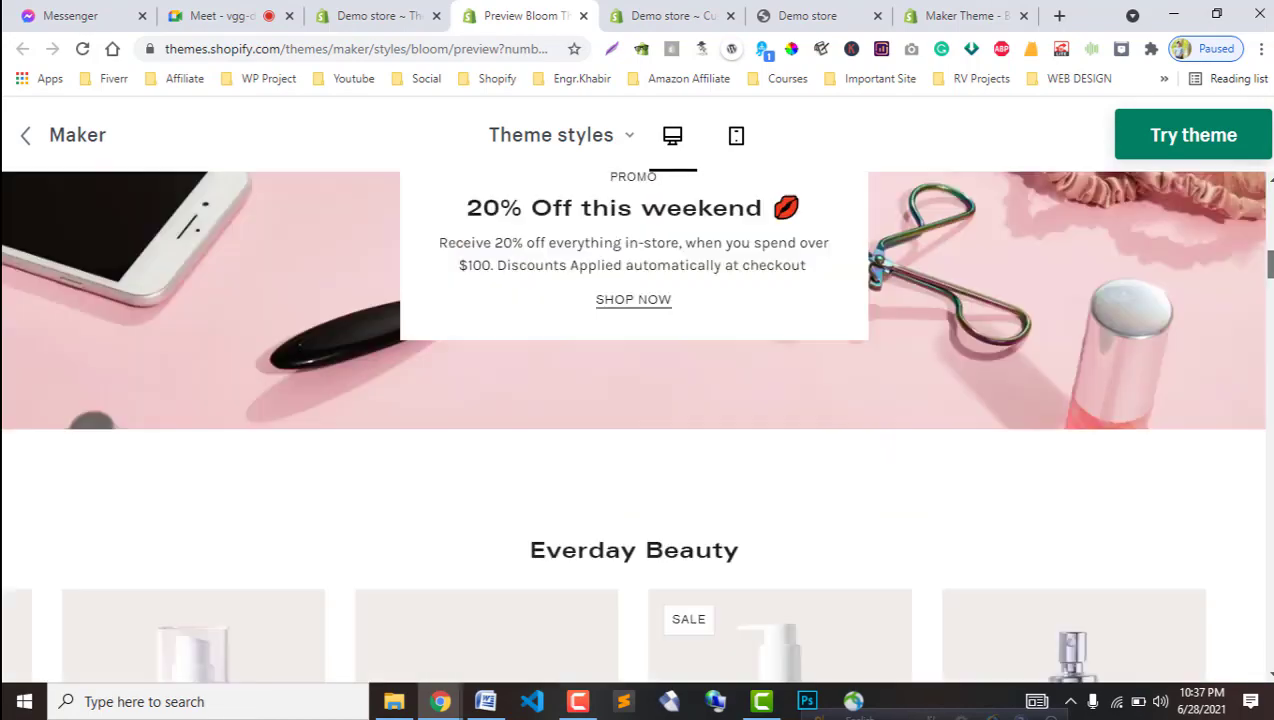
scroll(633, 430, up, 15)
Remove the Introduce your brand section and check the sections left on the home page.
click(670, 16)
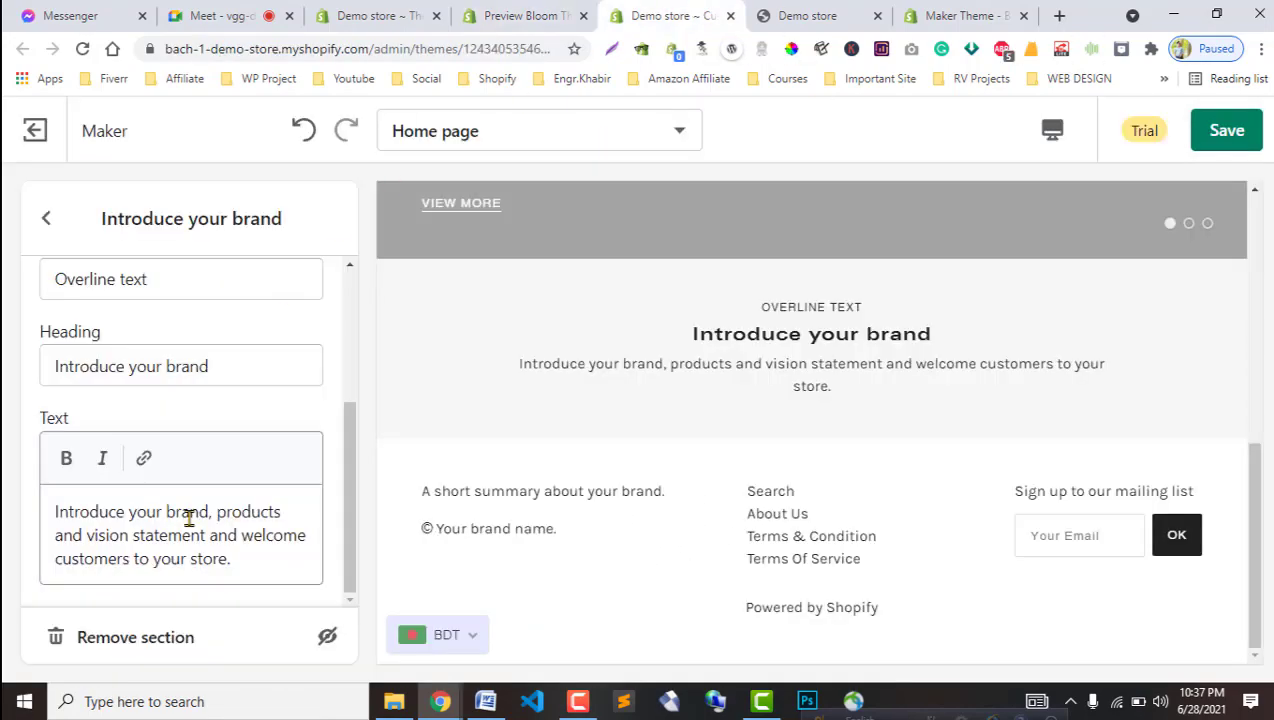
click(140, 640)
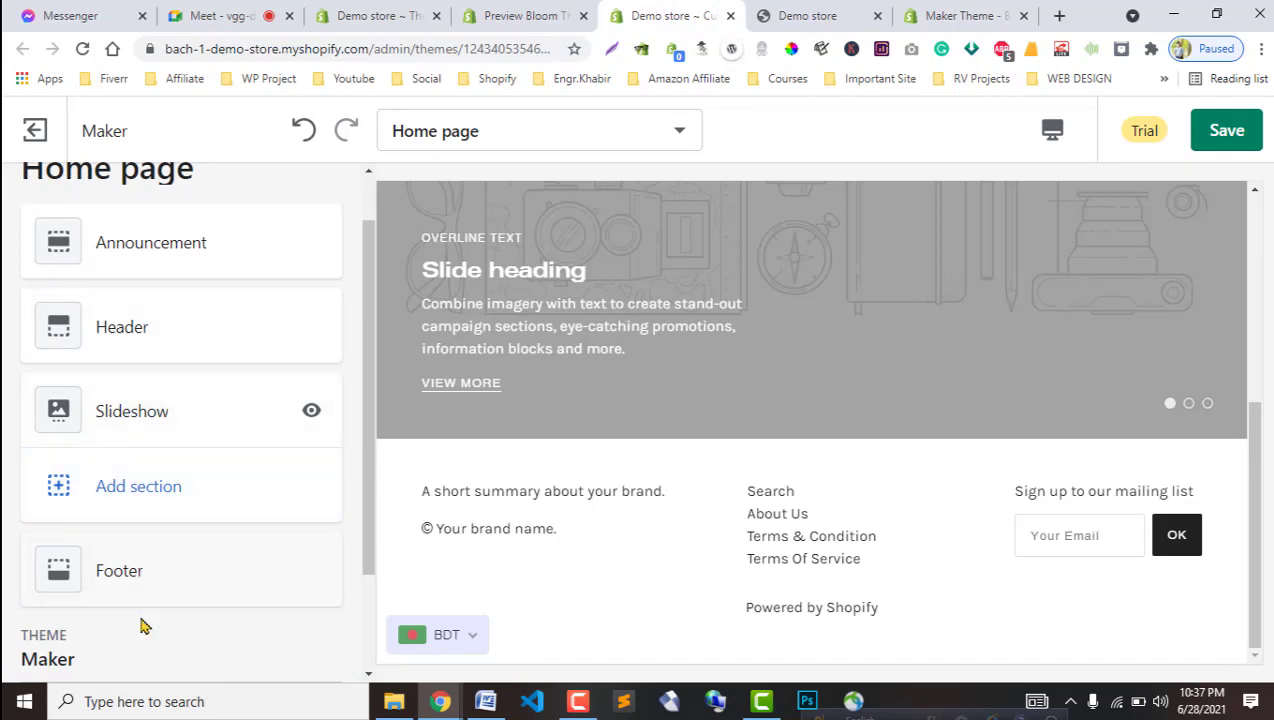
scroll(246, 587, down, 1)
scroll(246, 587, down, 1)
scroll(246, 592, up, 3)
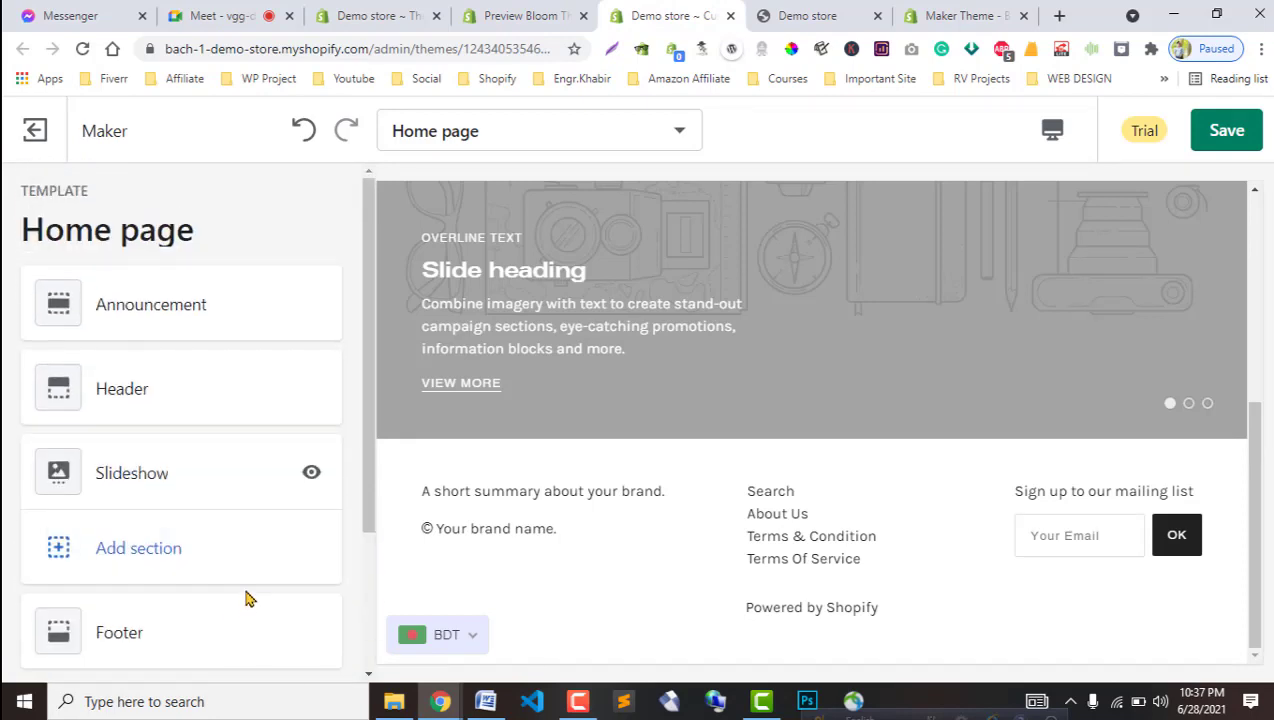
Examine the wording and icon of the announcement bar in the Bloom demo.
click(535, 14)
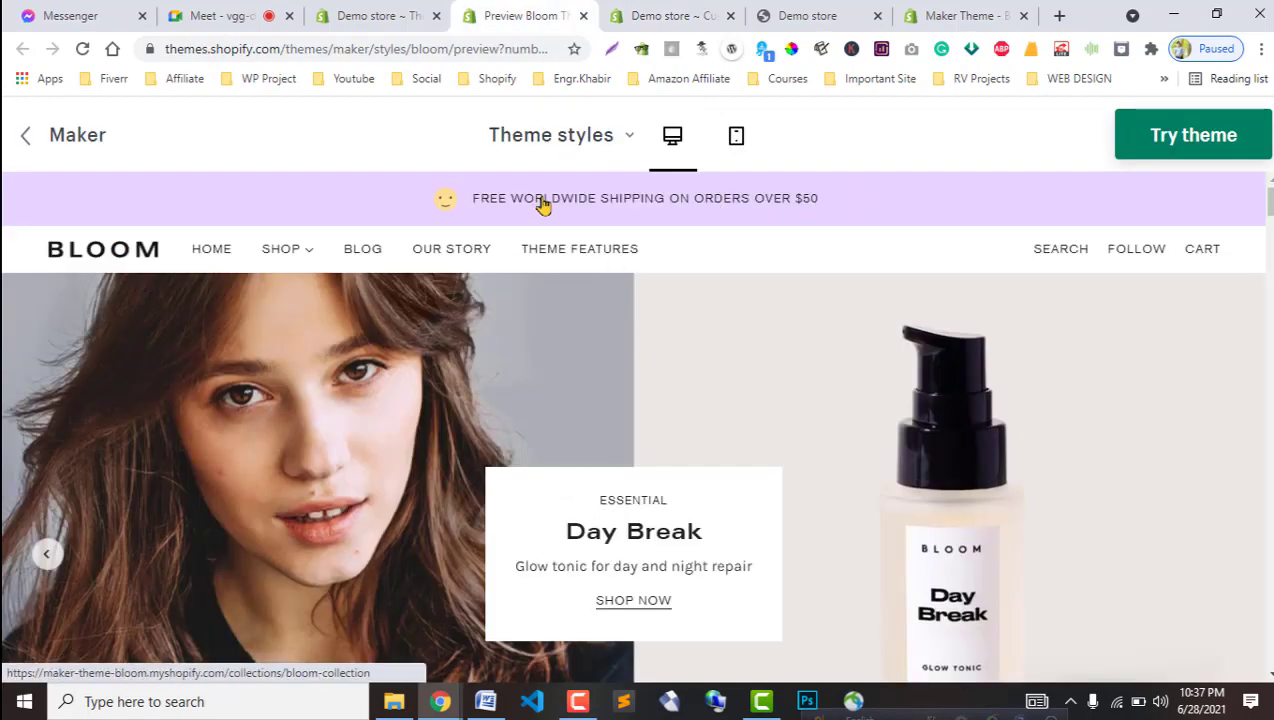
click(672, 202)
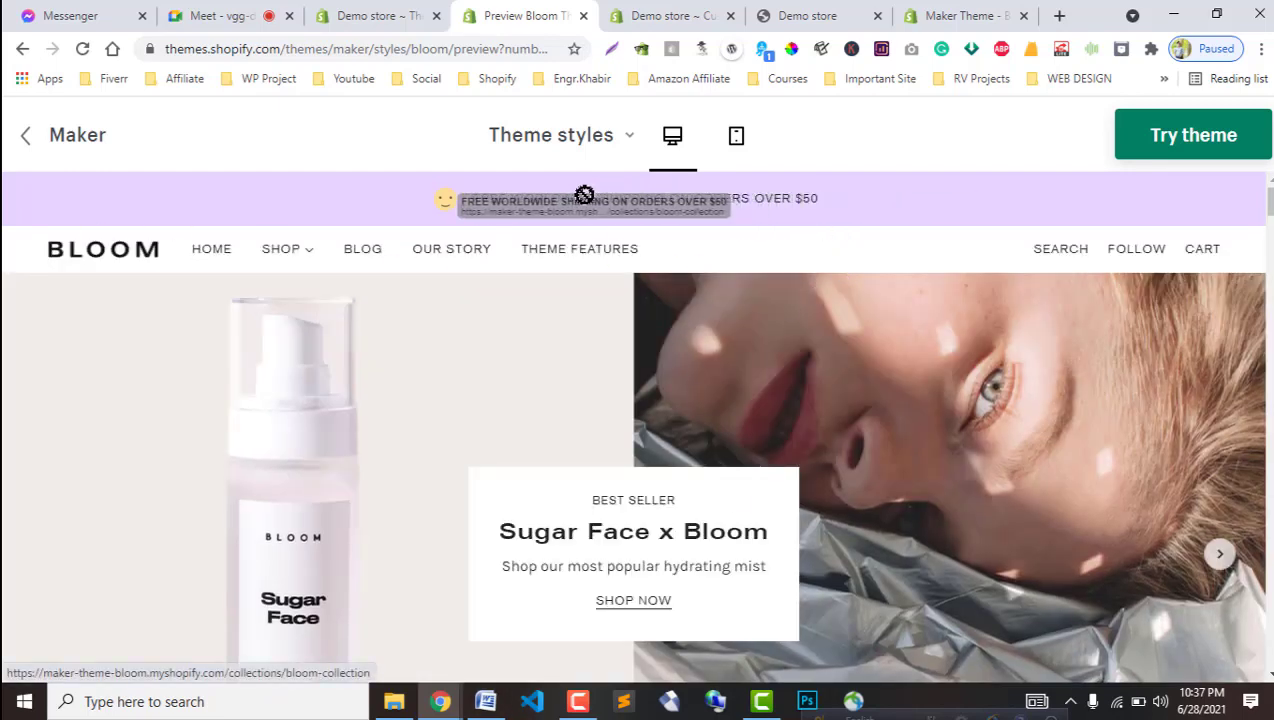
click(793, 222)
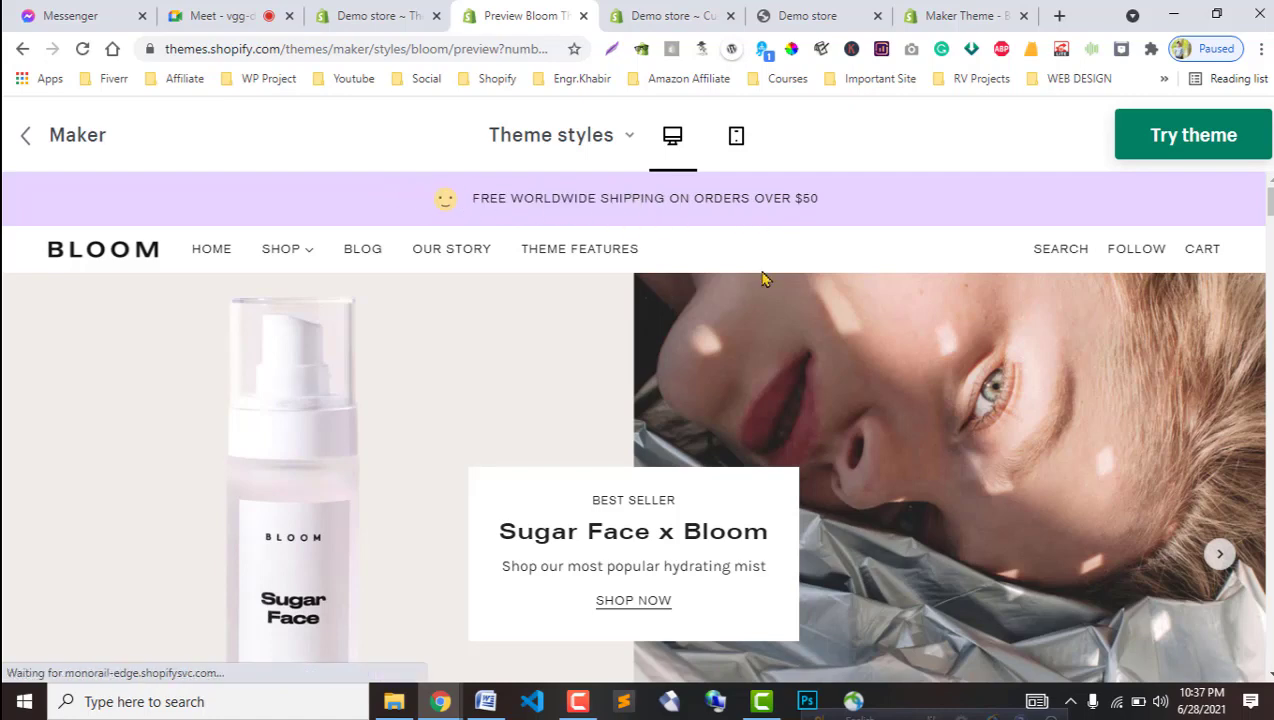
click(665, 15)
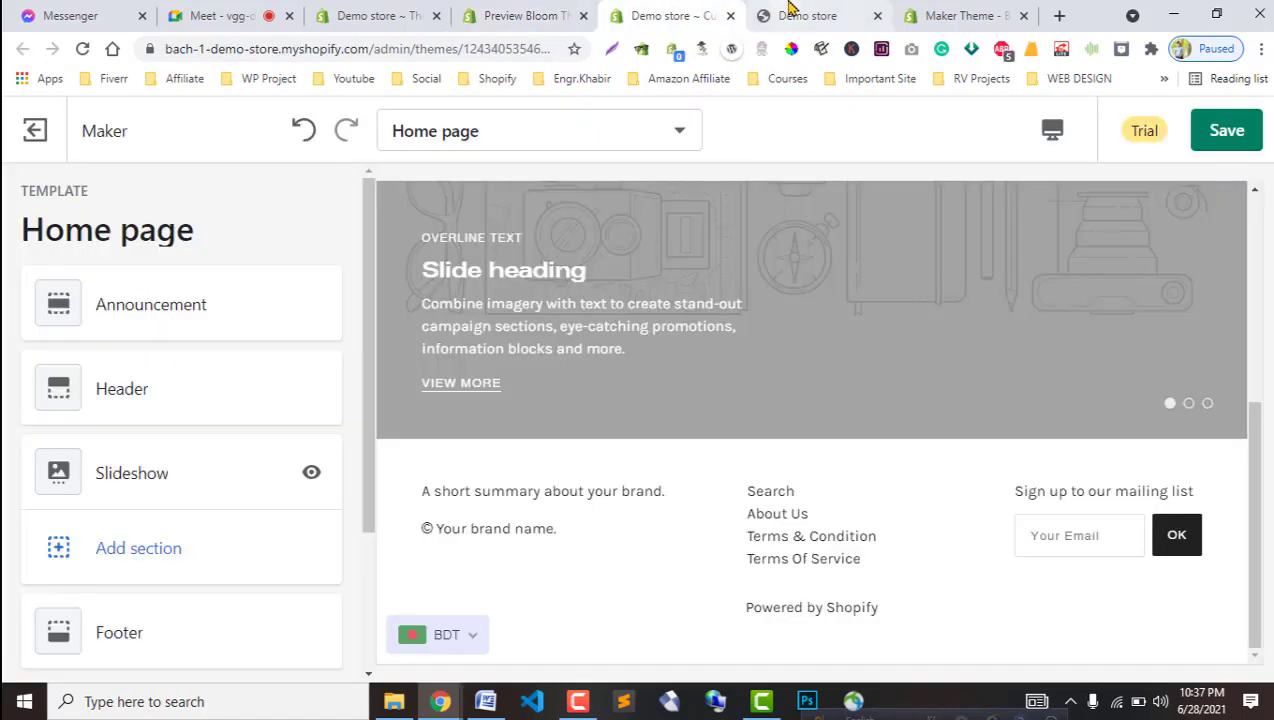
Open the Announcement section's settings and compare its icon, text and link options with the Bloom demo's announcement bar.
click(191, 326)
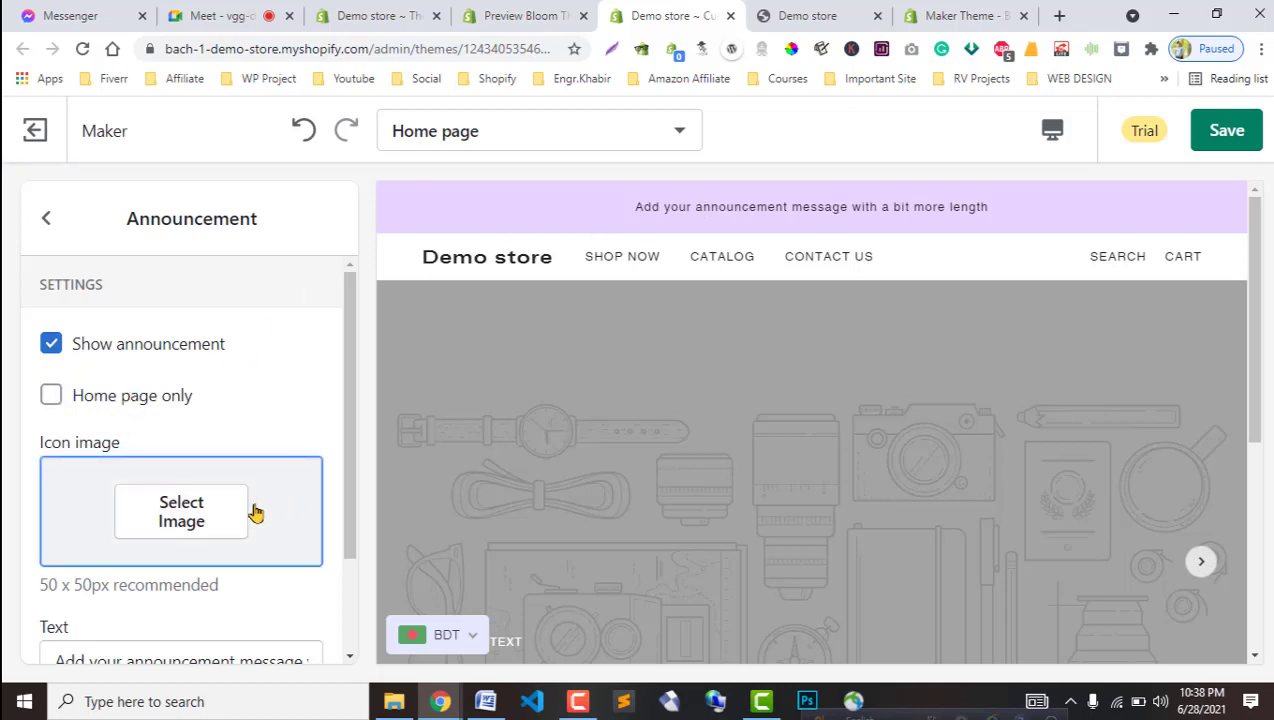
scroll(245, 515, down, 1)
click(520, 15)
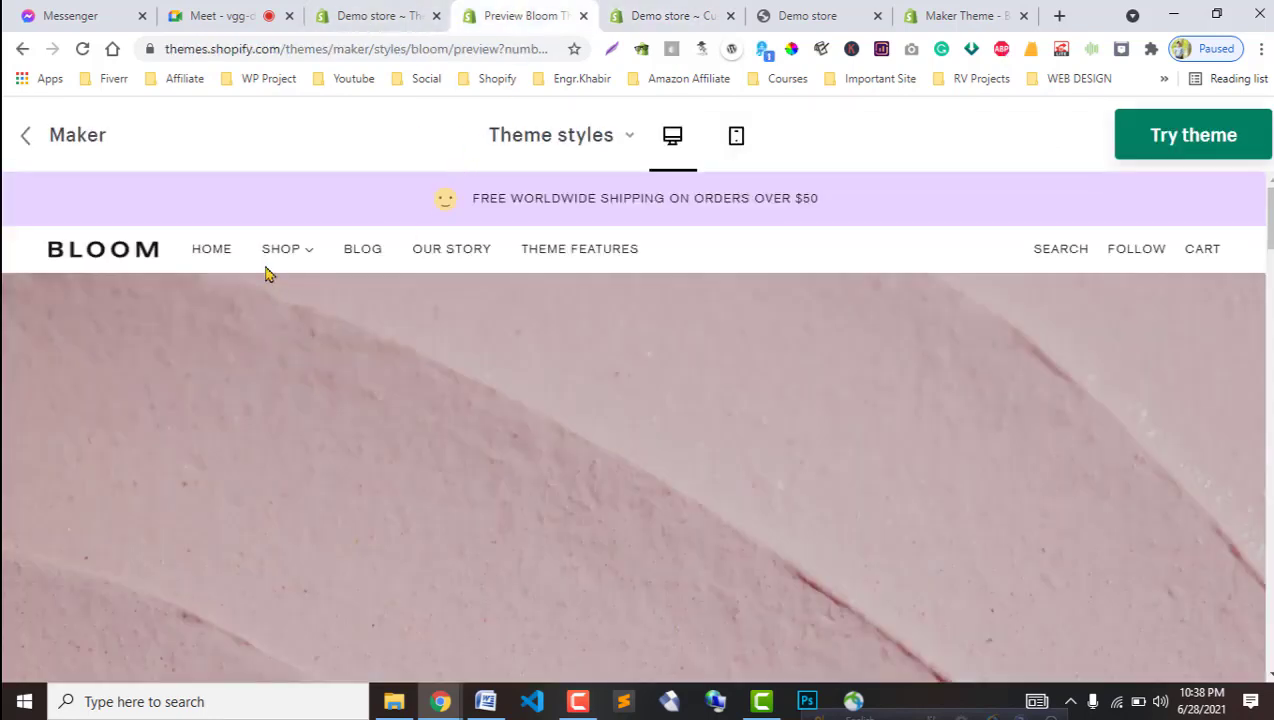
mouse_move(268, 255)
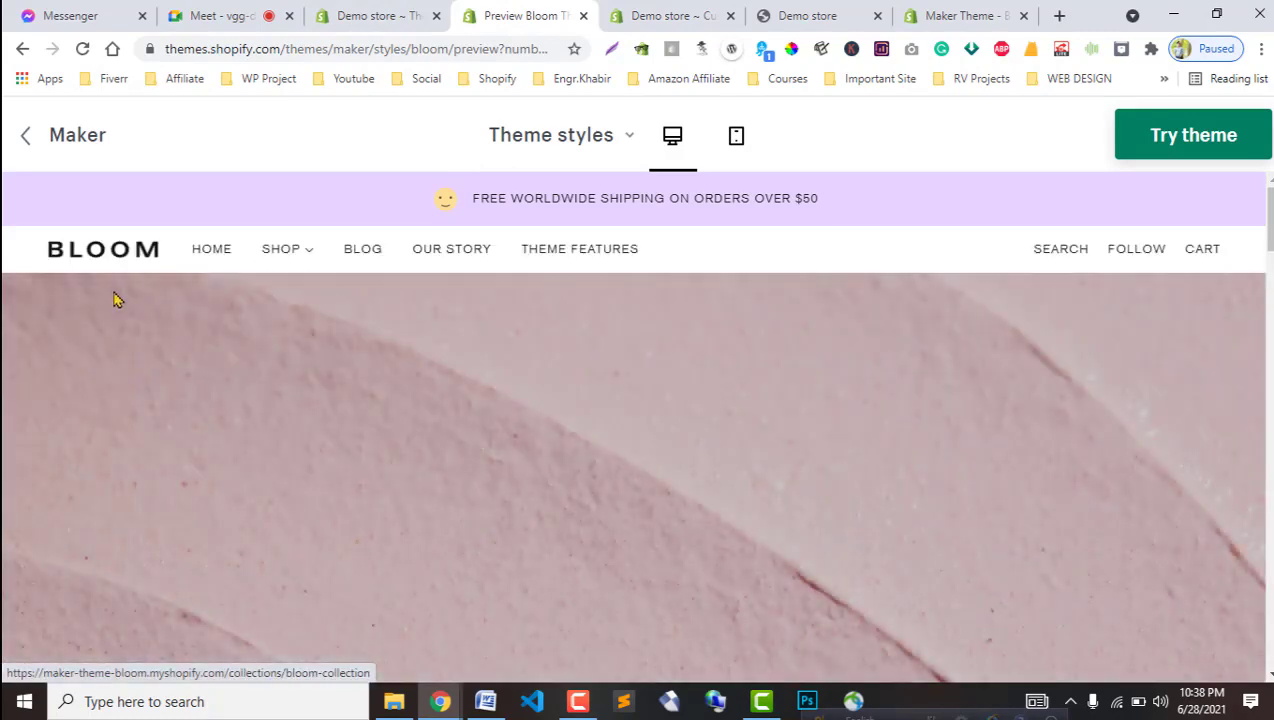
click(668, 15)
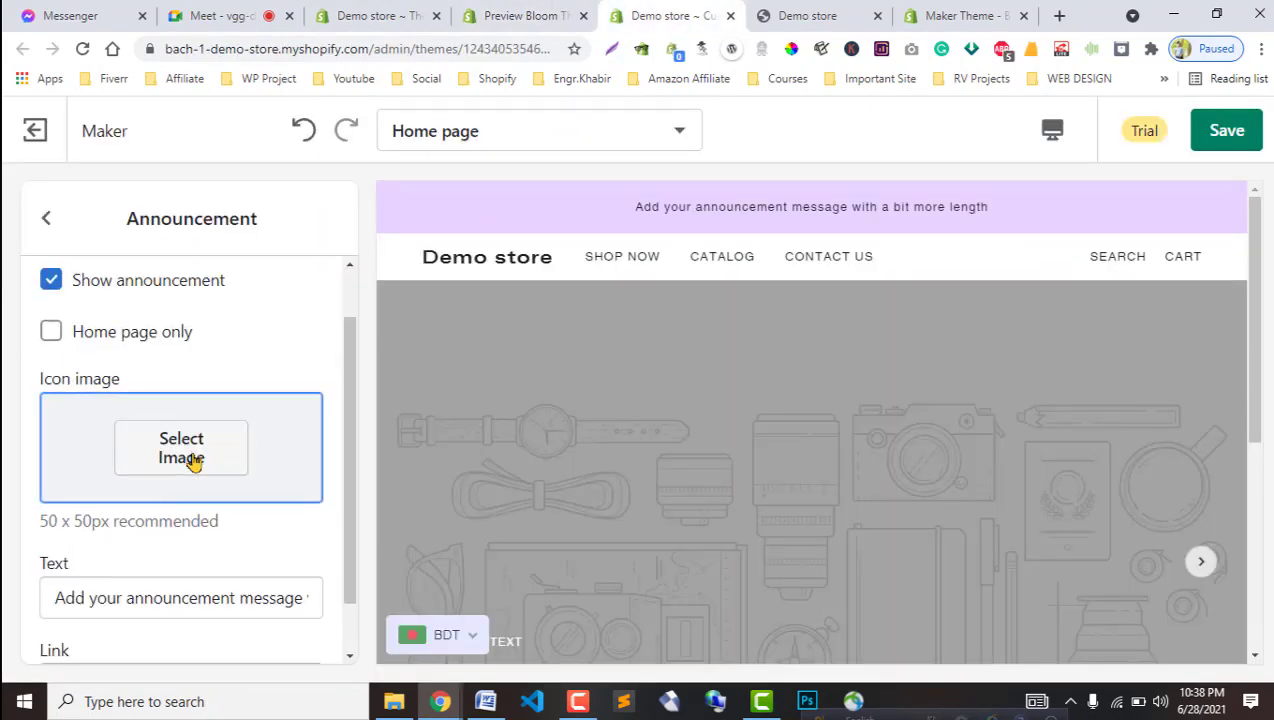
scroll(188, 440, down, 1)
click(520, 15)
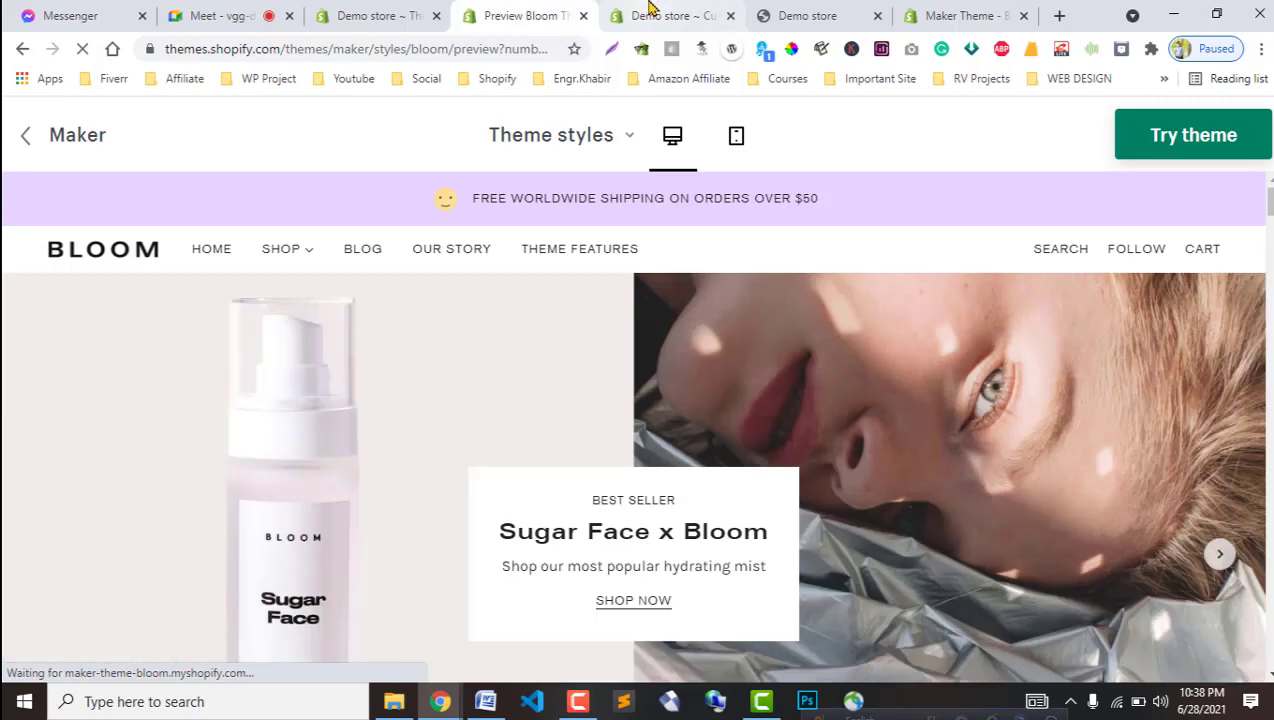
click(660, 15)
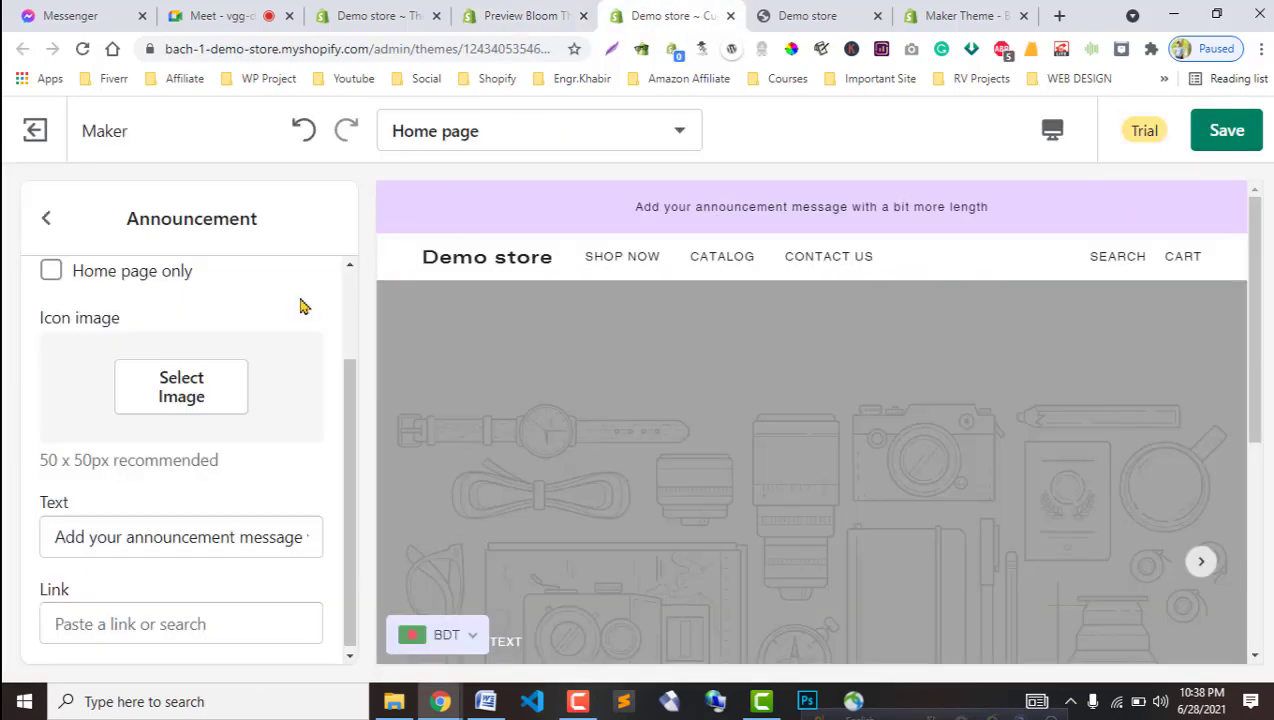
Set the announcement text to "Get Free Shipping in the USA".
triple_click(162, 537)
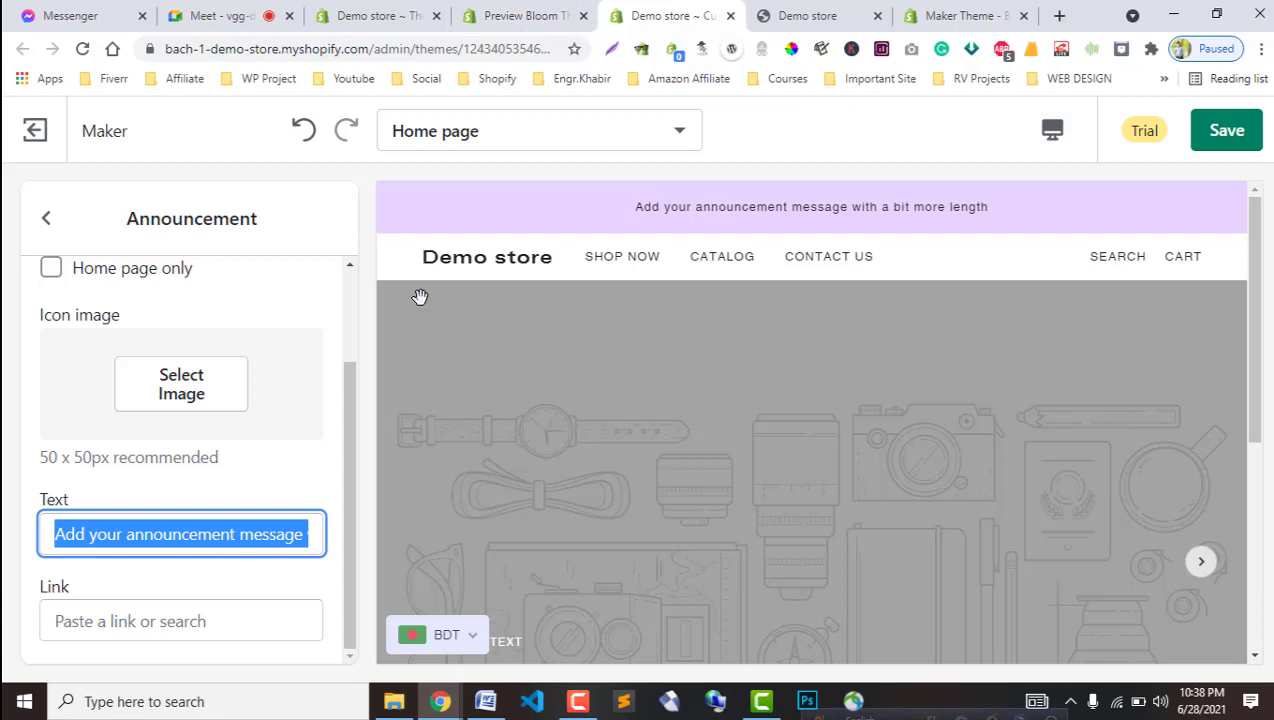
text(Get Free )
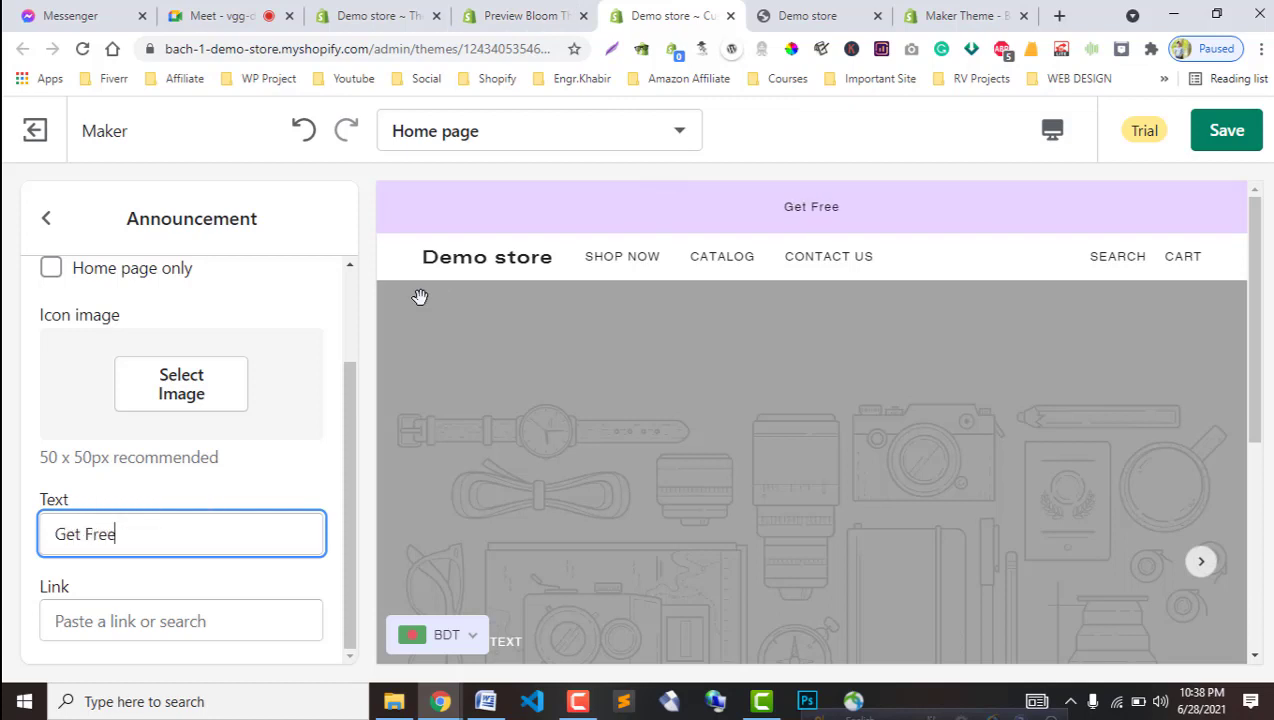
text(SHipp)
key(BackSpace)
key(BackSpace)
key(BackSpace)
key(BackSpace)
text(hippn)
text(g )
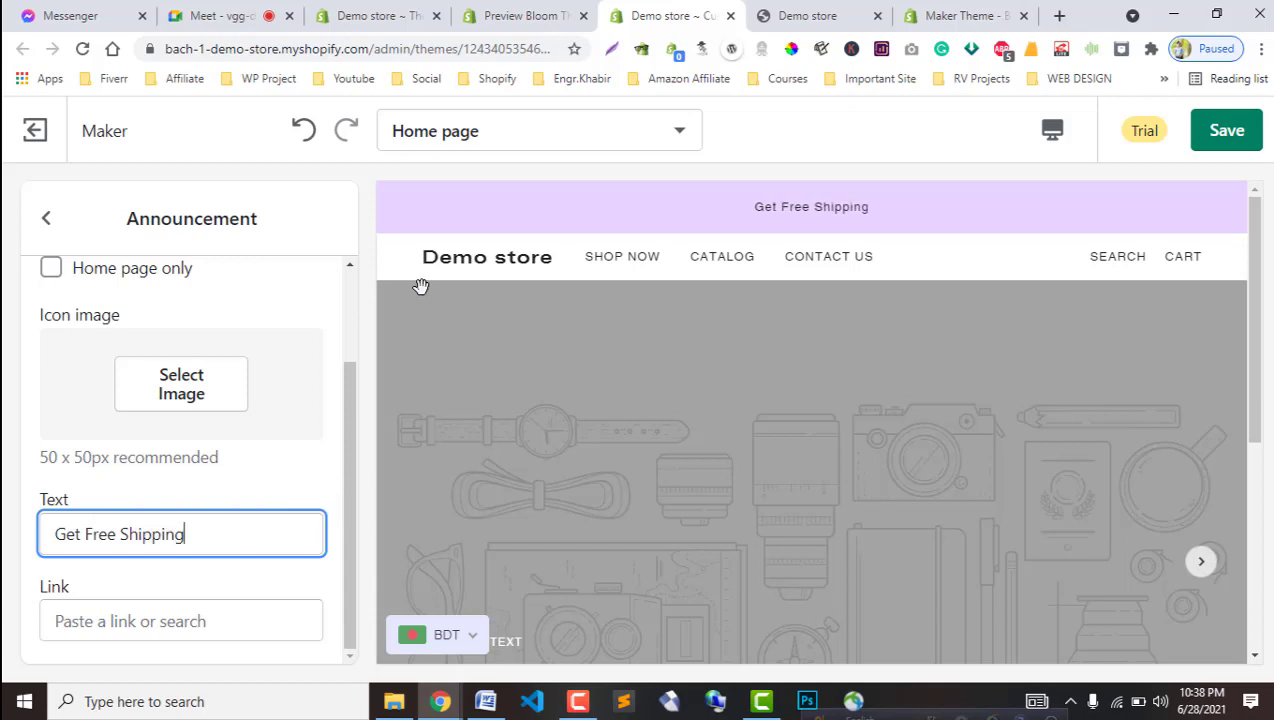
text(in )
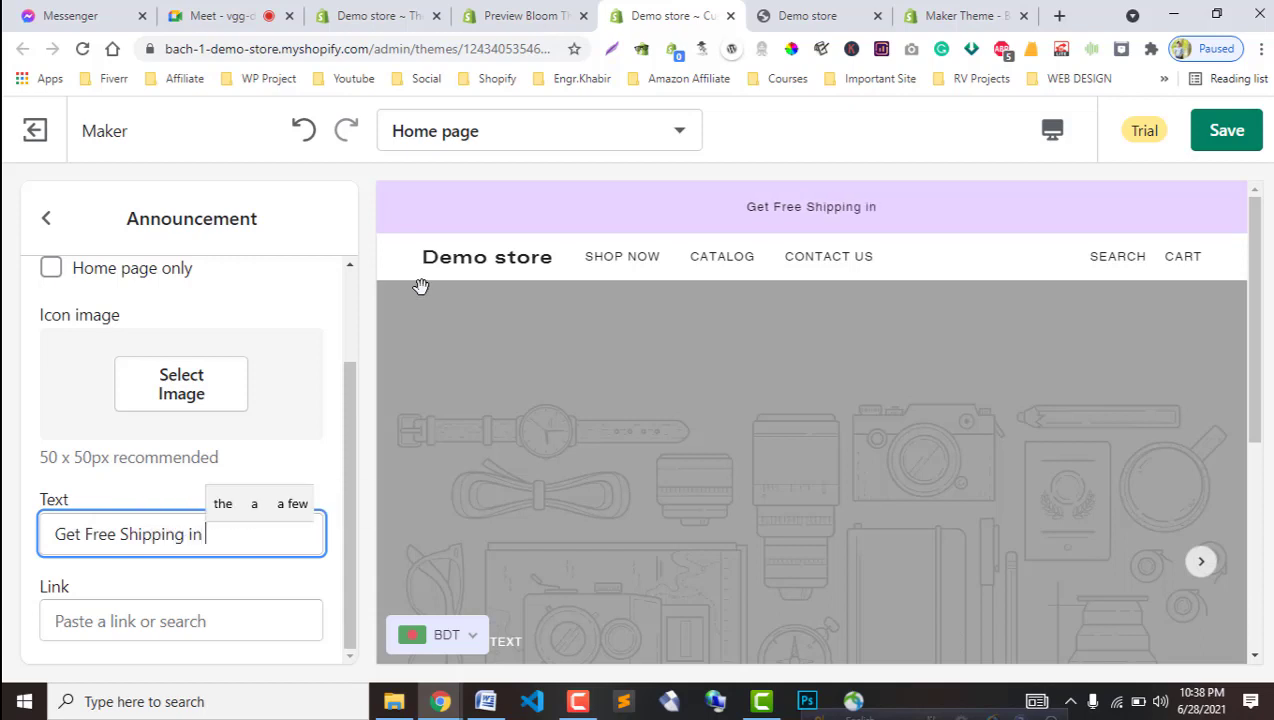
text(the )
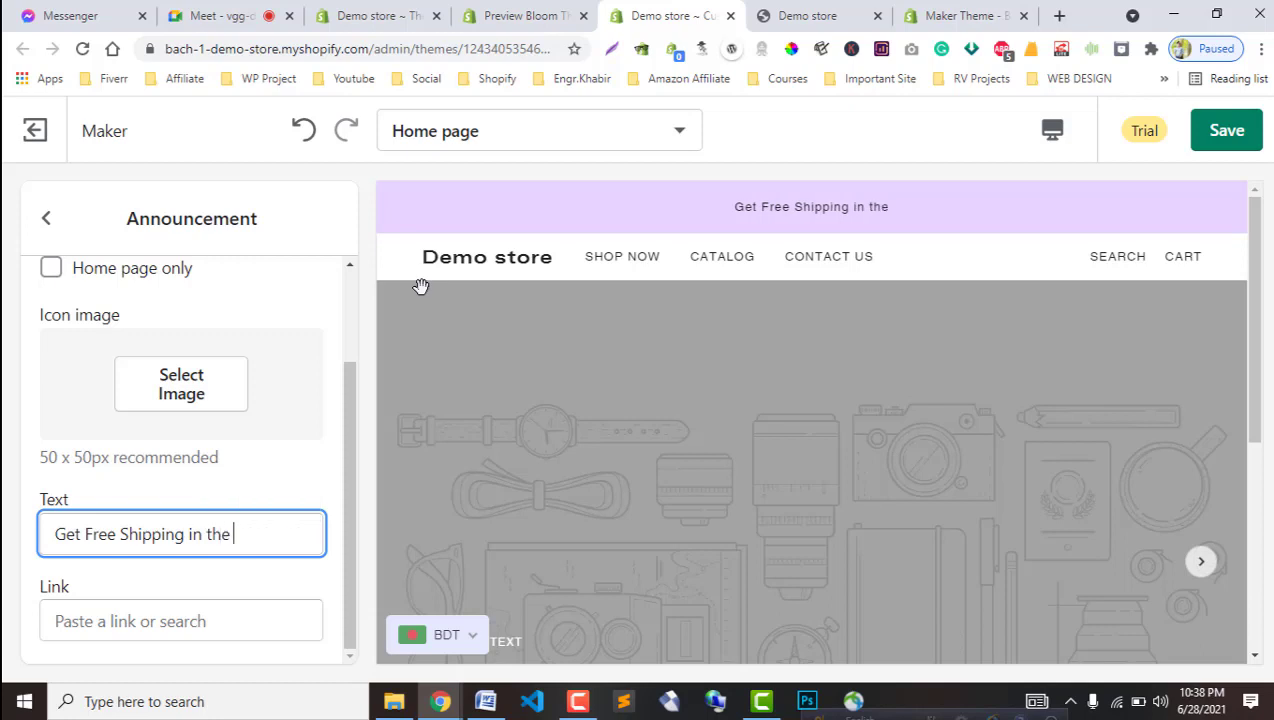
text(USa)
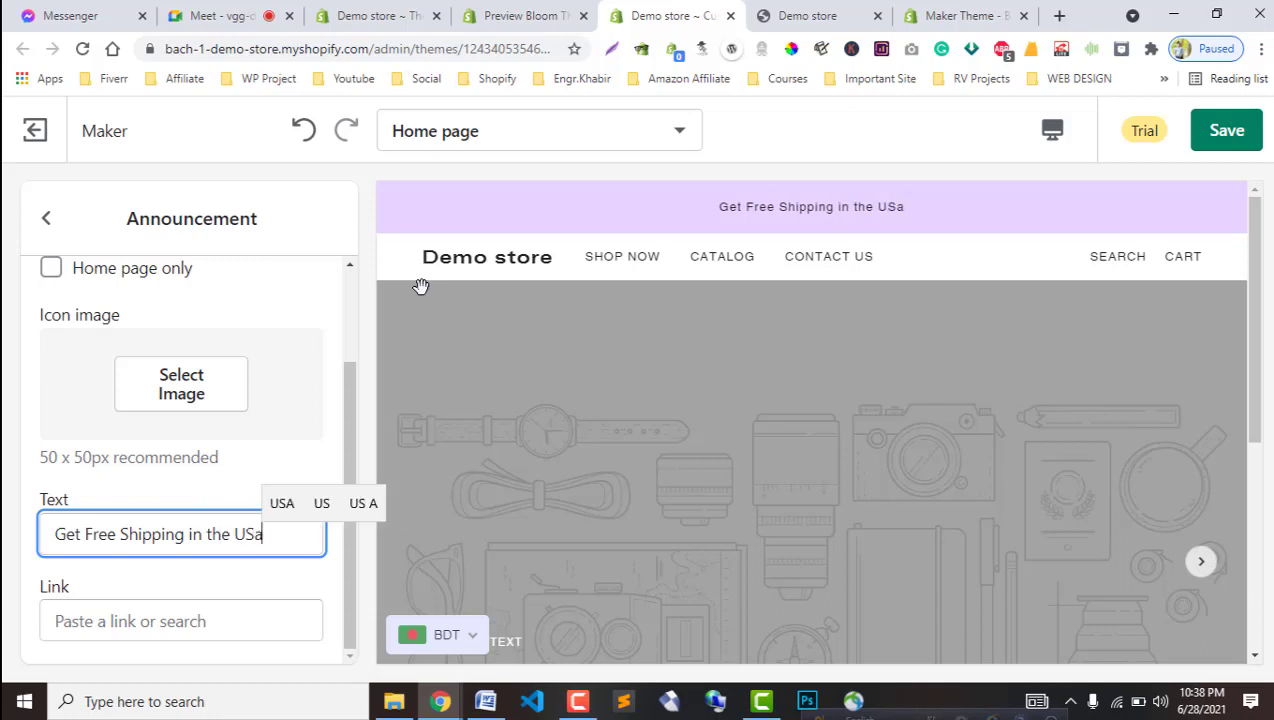
key(BackSpace)
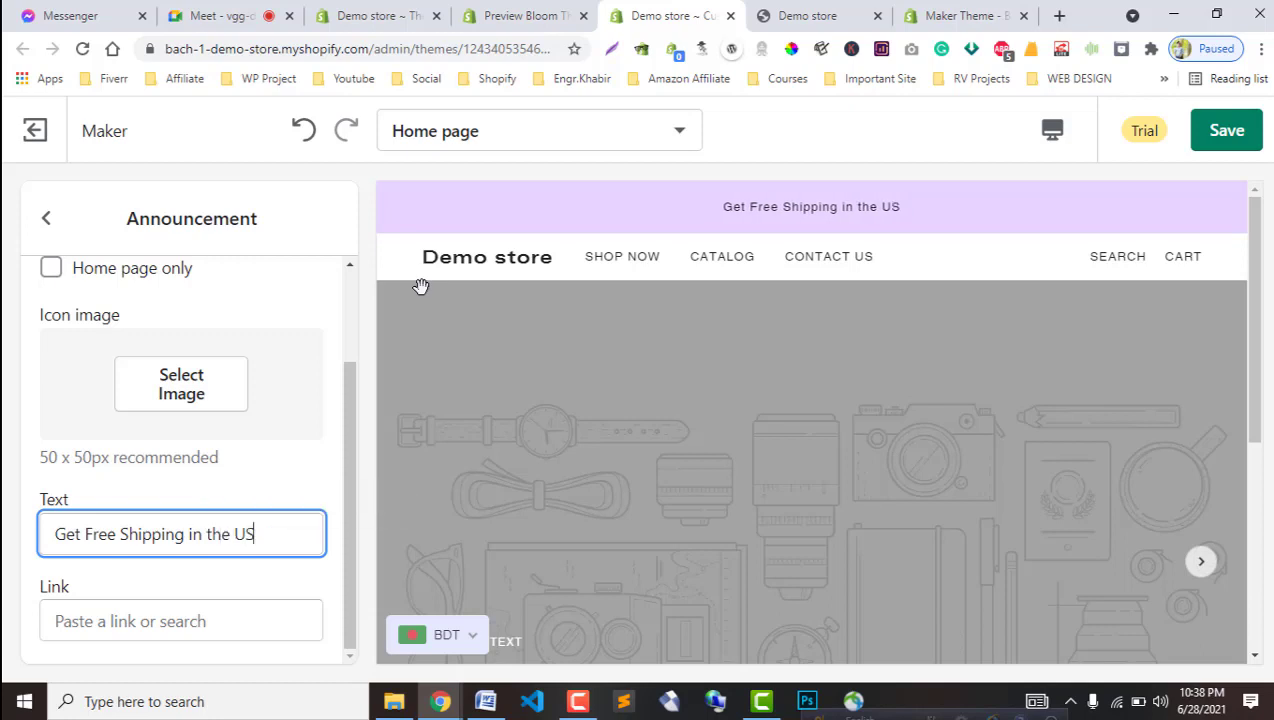
text(A)
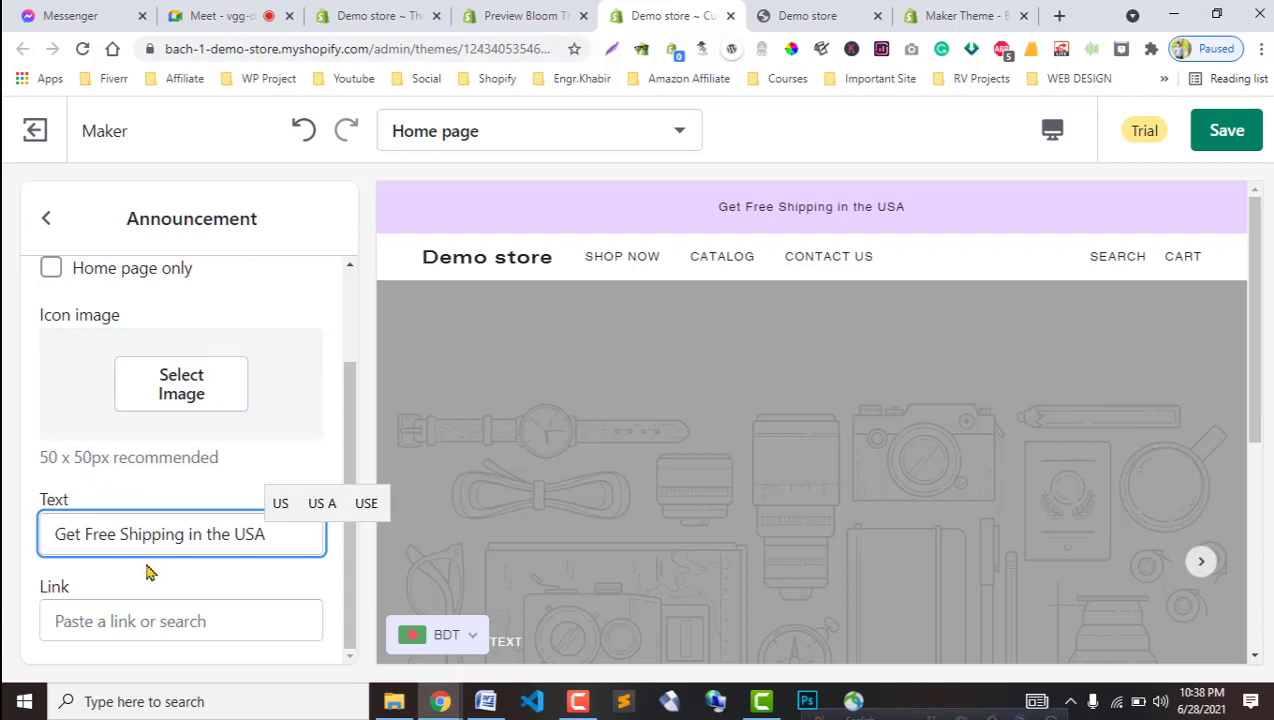
Link the announcement to All products and return to the home page's section list.
click(199, 623)
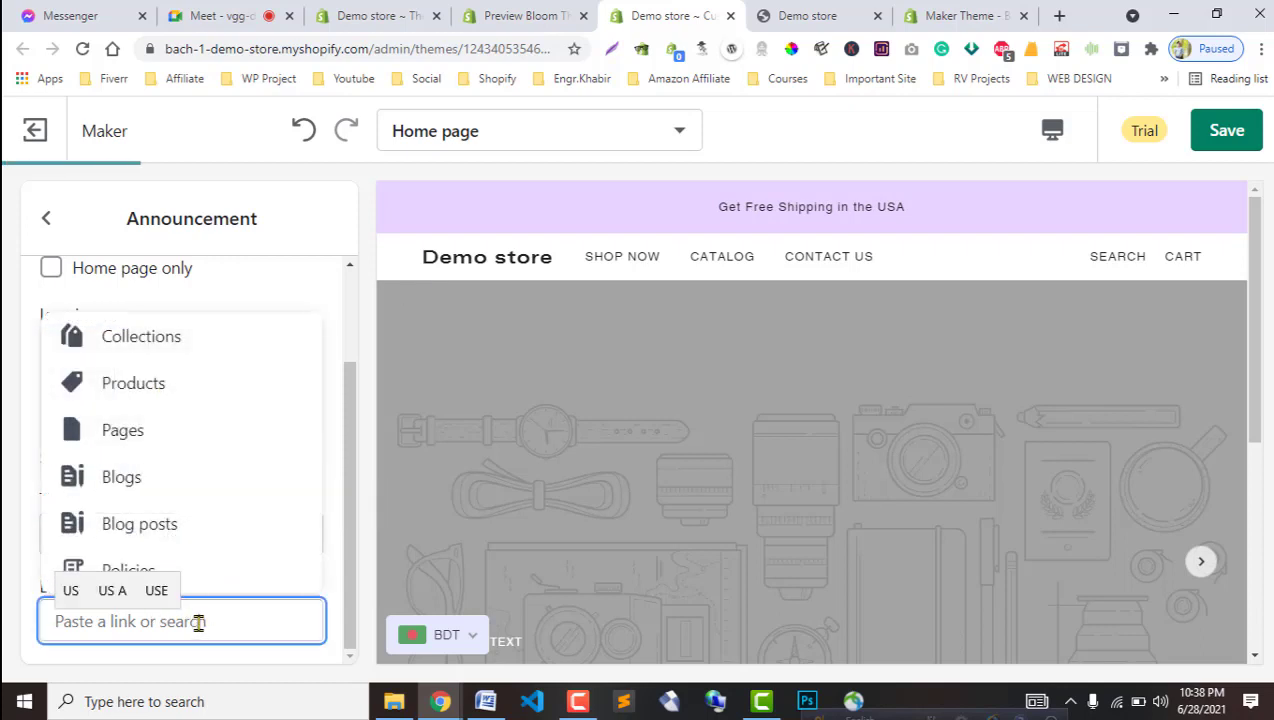
click(160, 413)
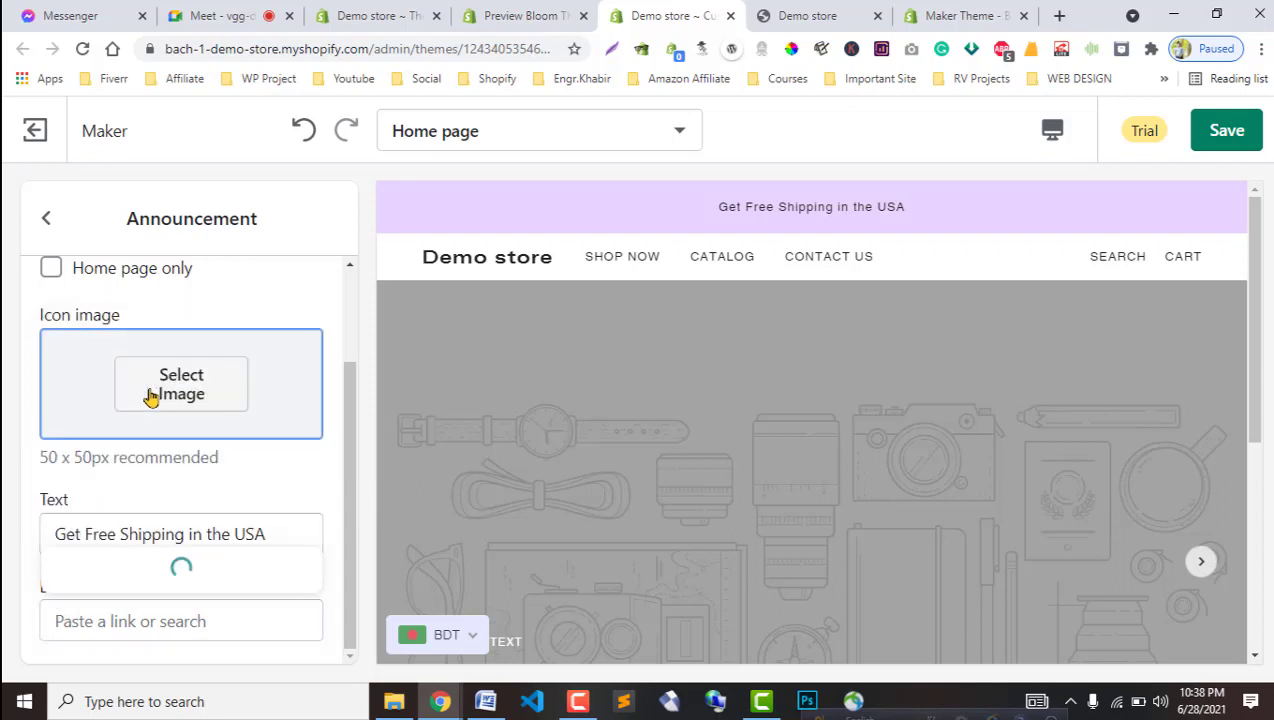
click(150, 340)
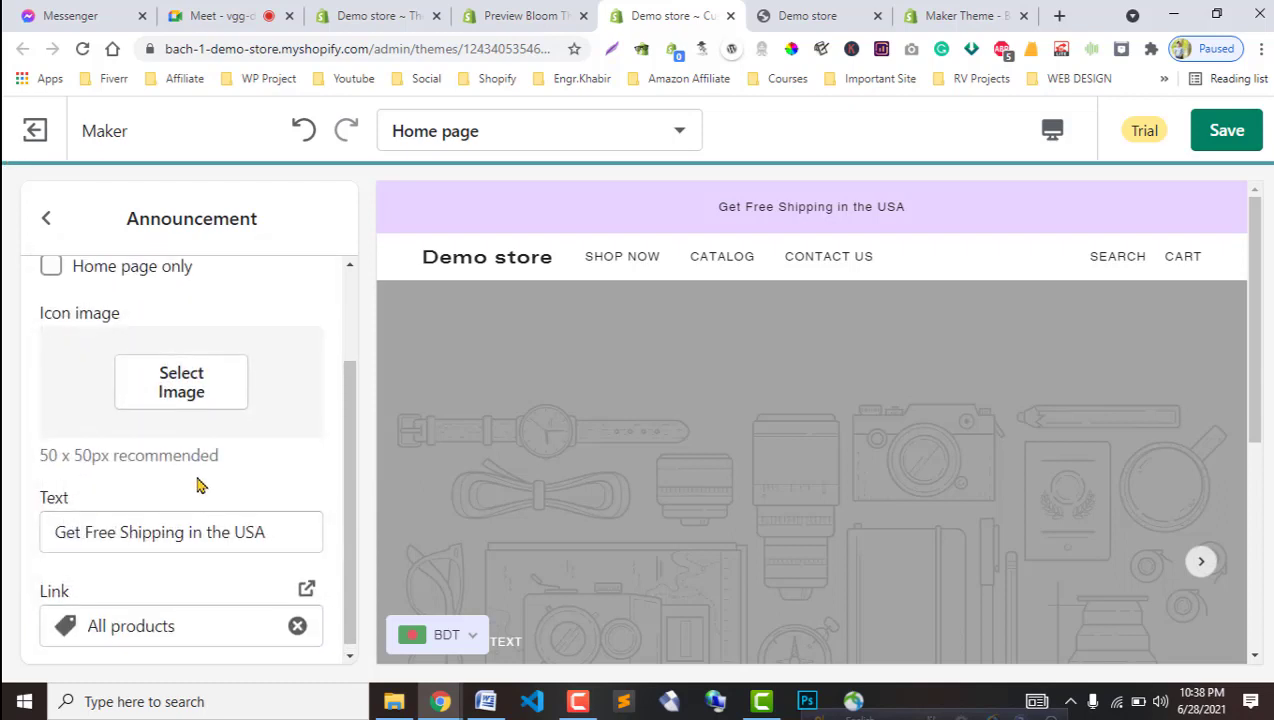
scroll(78, 529, up, 1)
scroll(68, 268, down, 1)
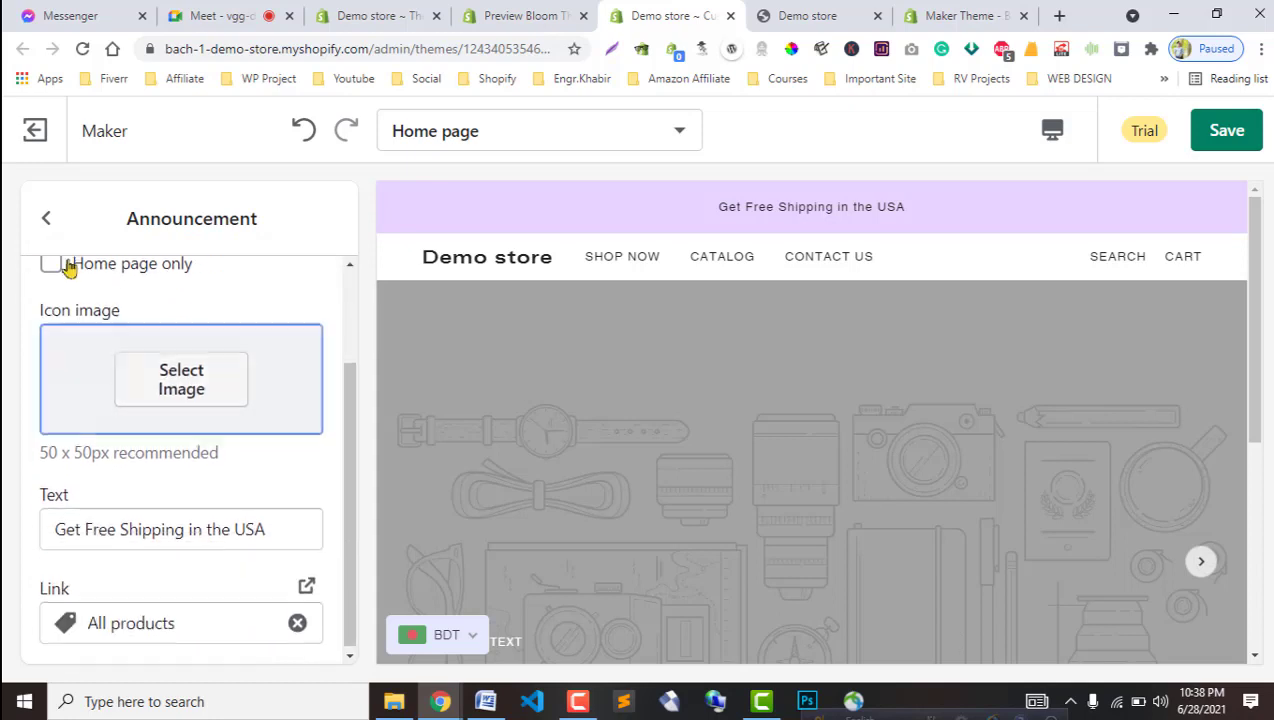
click(46, 219)
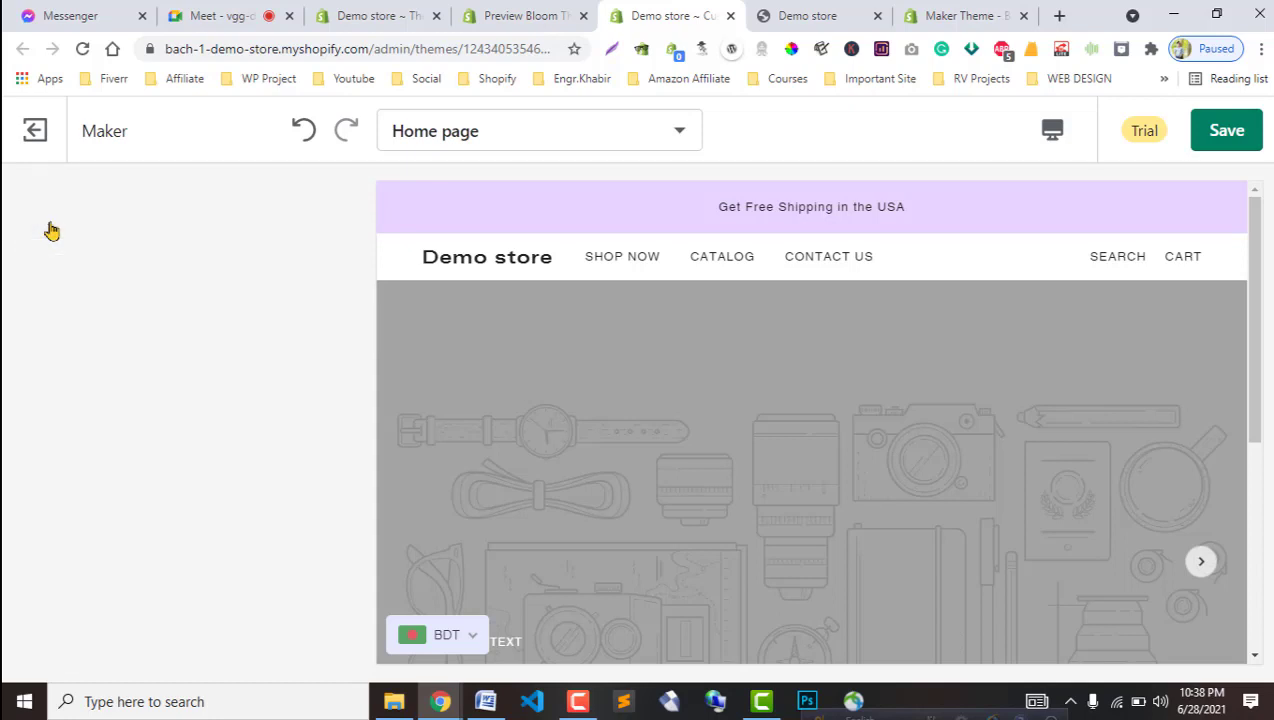
Compare the edited announcement bar with the Bloom demo's and review the Announcement section's icon image setting.
click(525, 16)
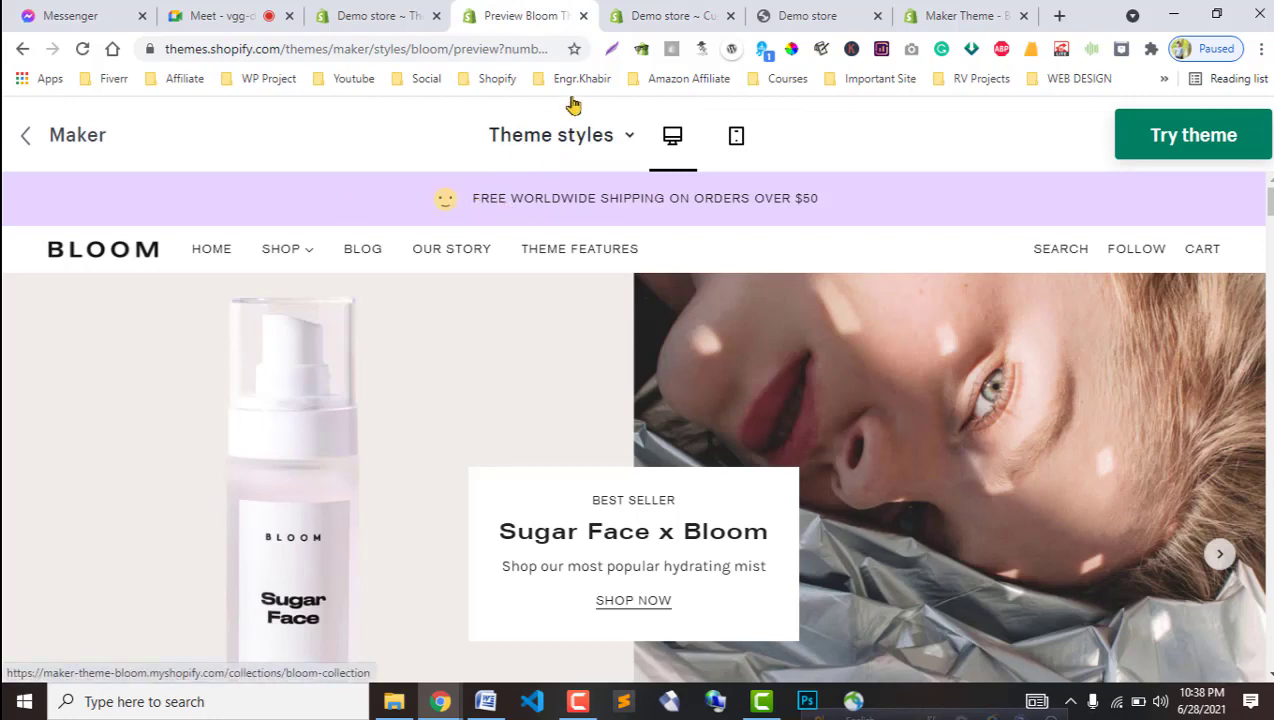
click(630, 15)
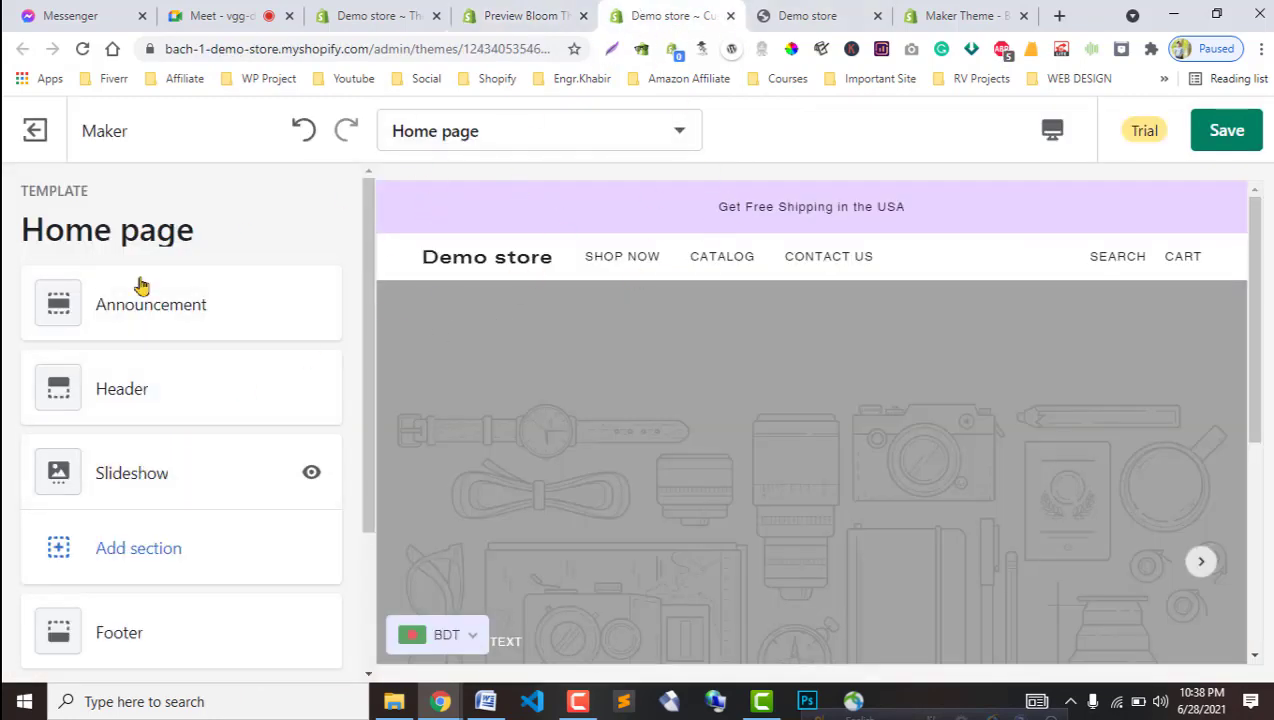
click(1060, 15)
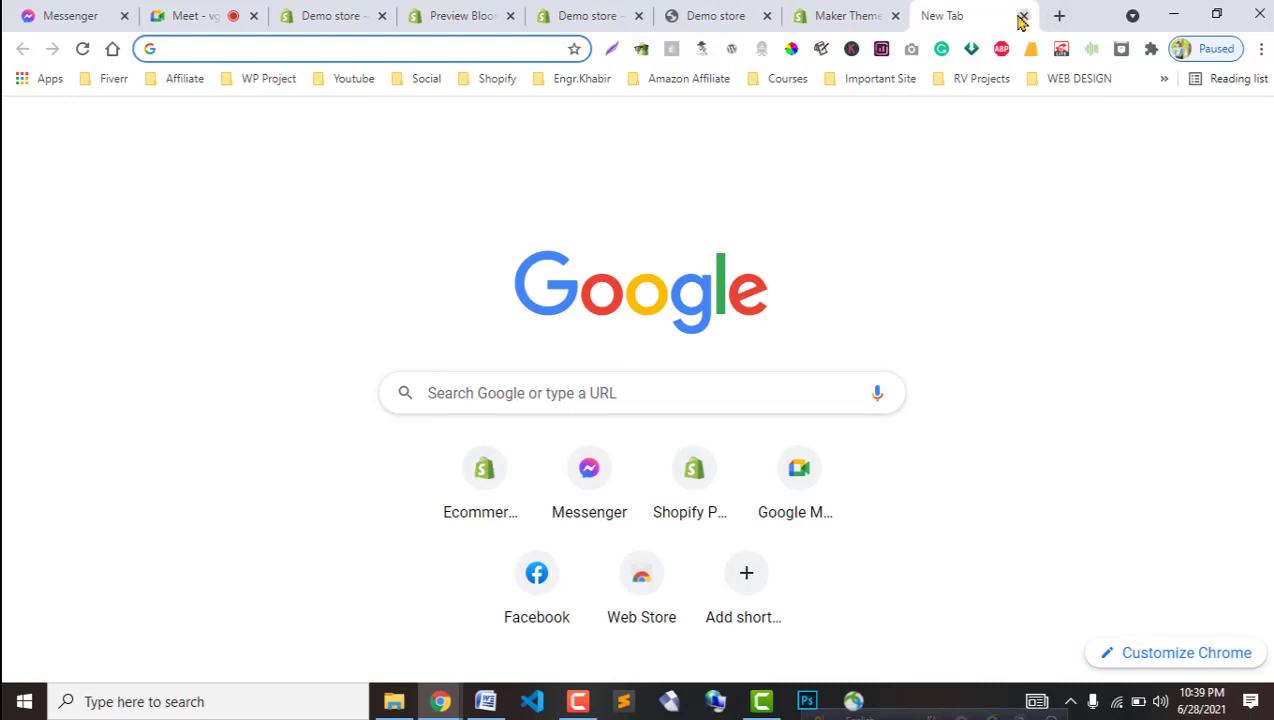
click(1022, 17)
click(190, 302)
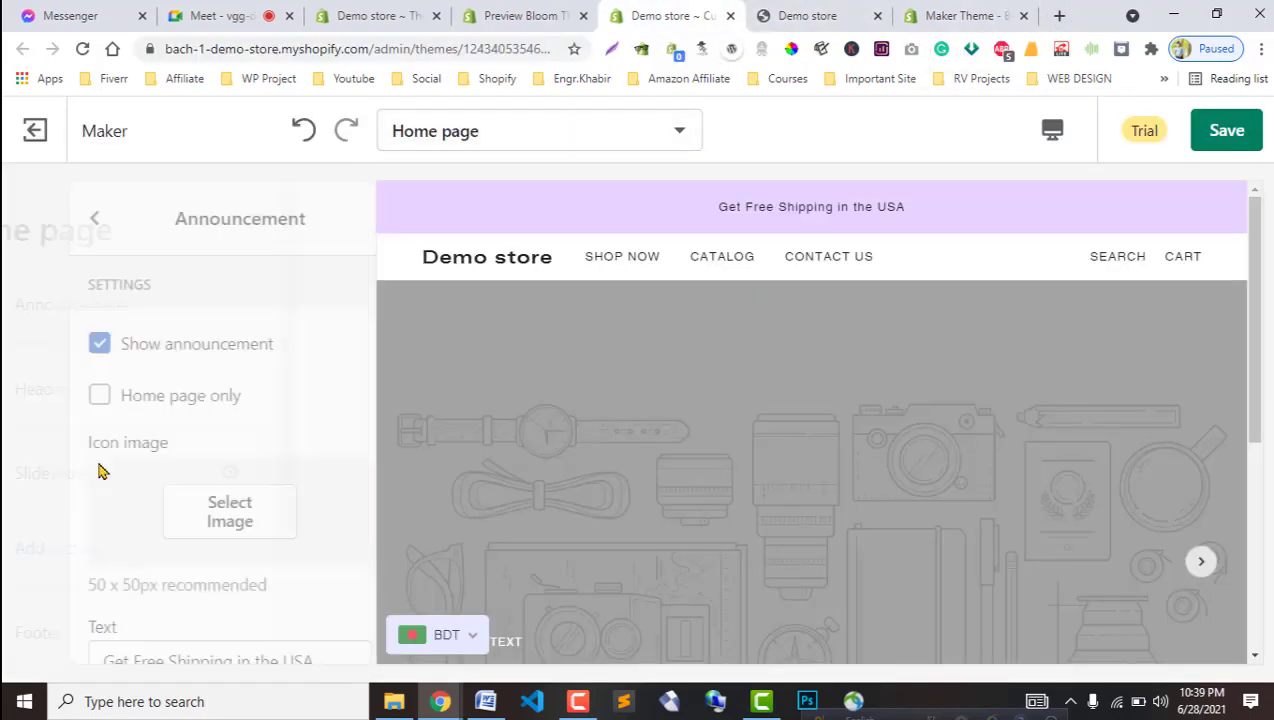
click(520, 15)
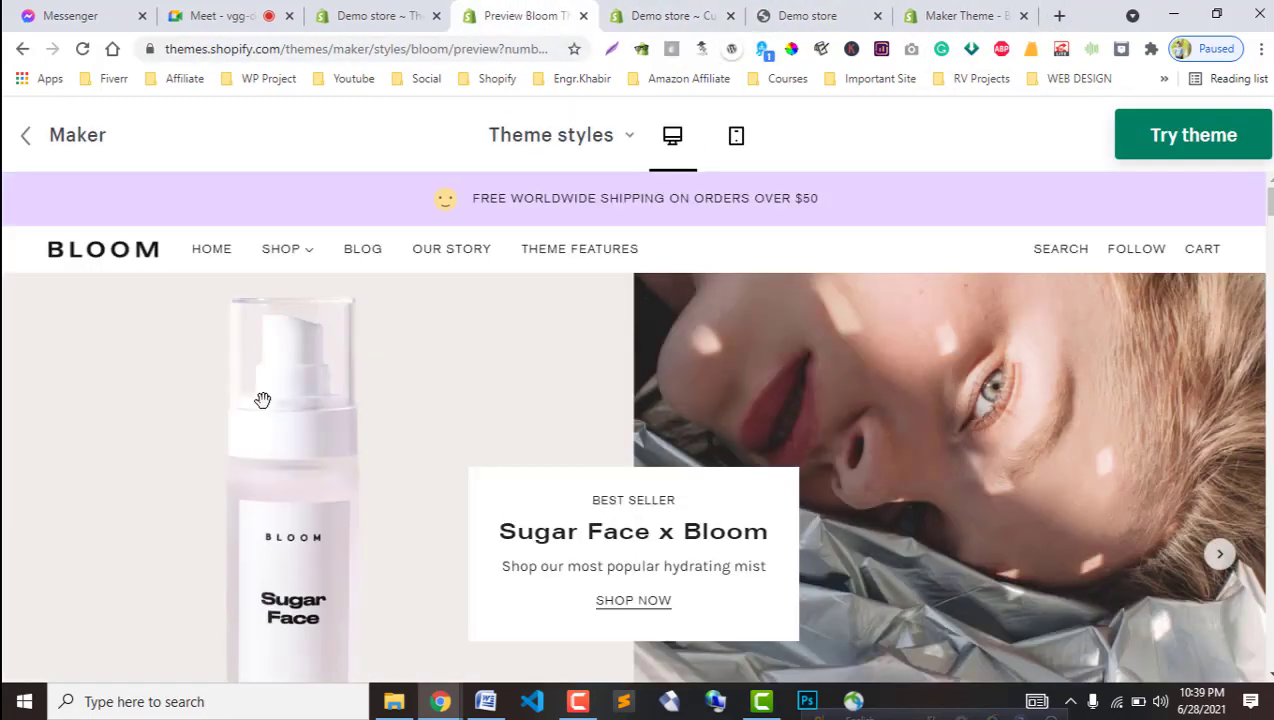
click(705, 10)
scroll(94, 554, down, 3)
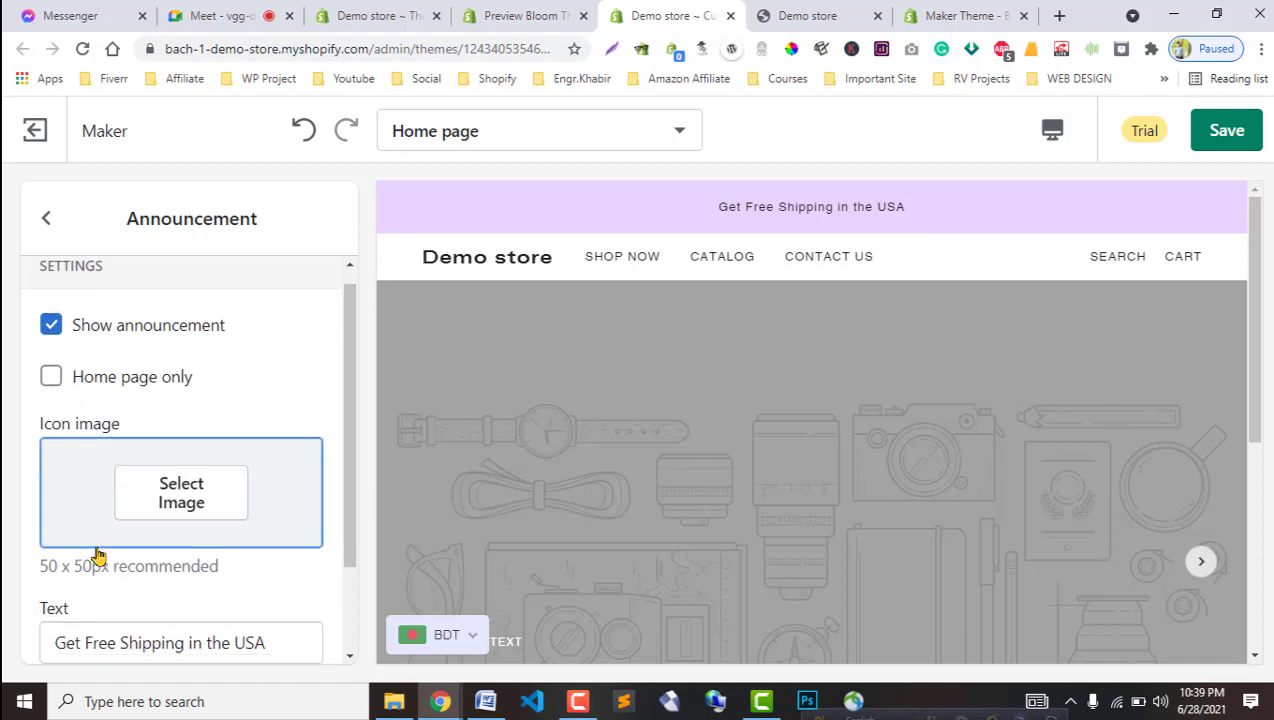
click(46, 220)
Compare the Header section's logo and menu with the Bloom demo's header, and check the image library offered for the logo.
scroll(805, 481, up, 1)
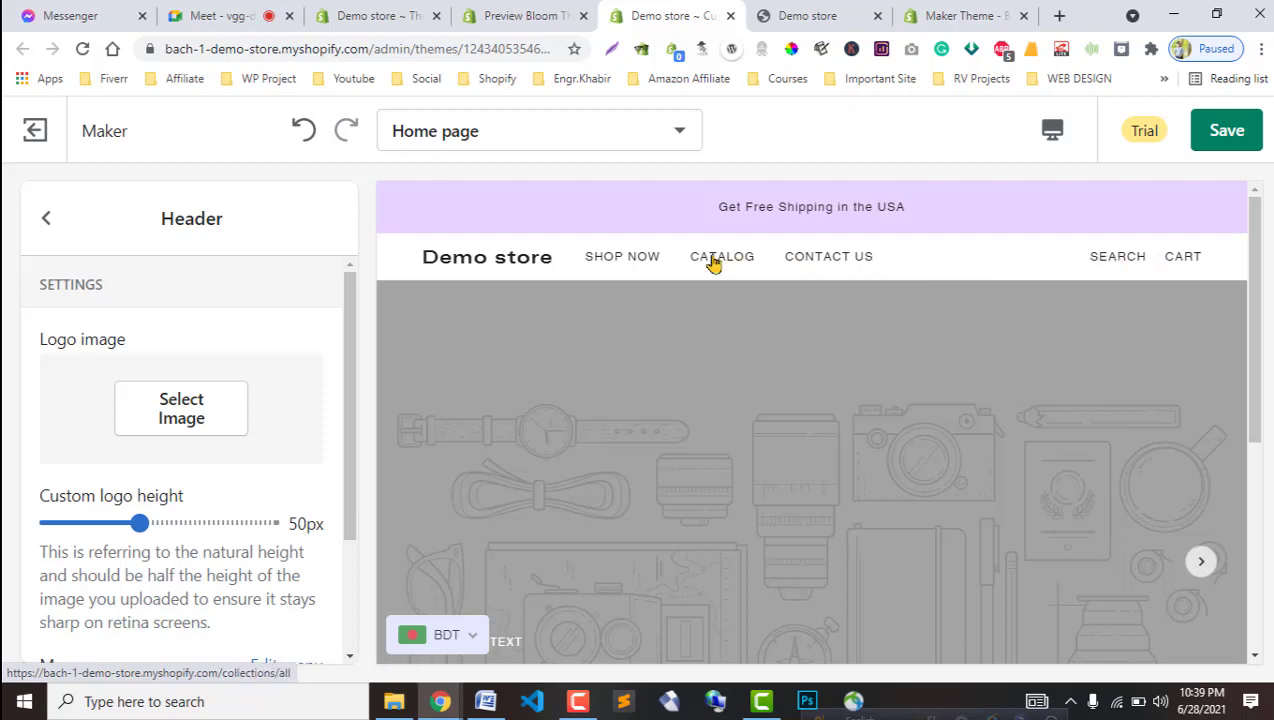
click(520, 15)
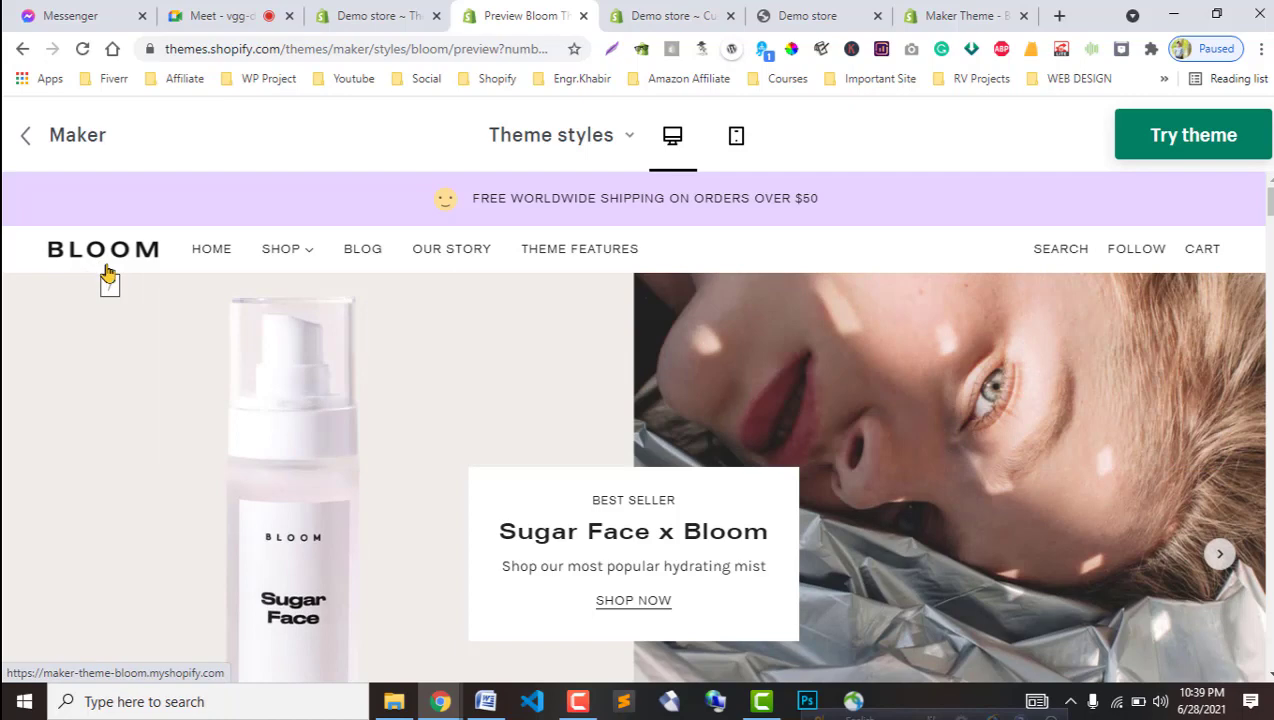
click(690, 15)
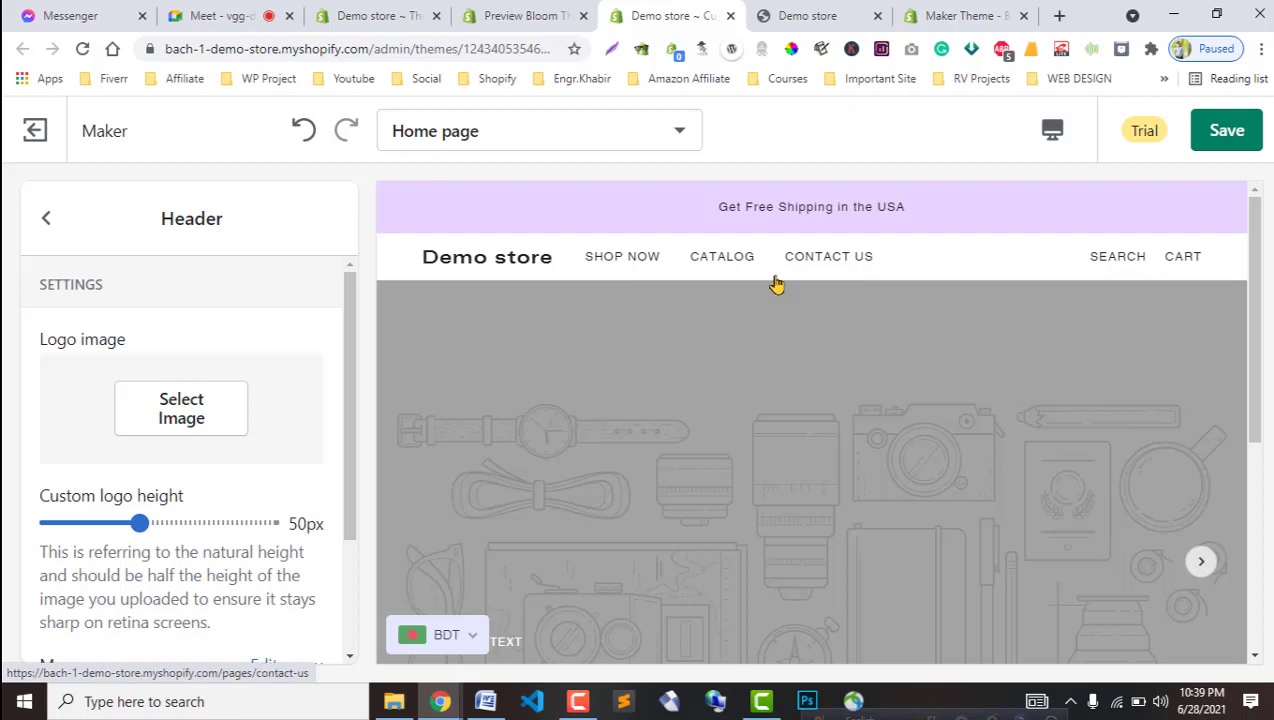
click(530, 12)
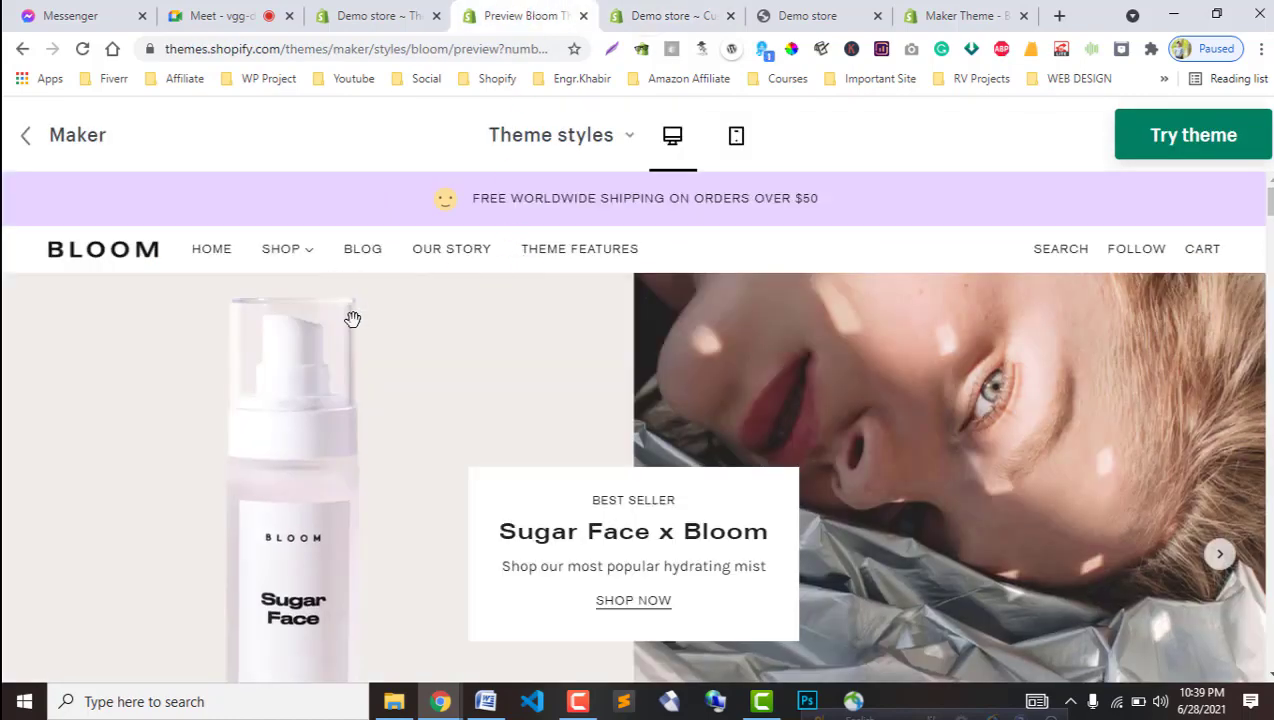
click(684, 14)
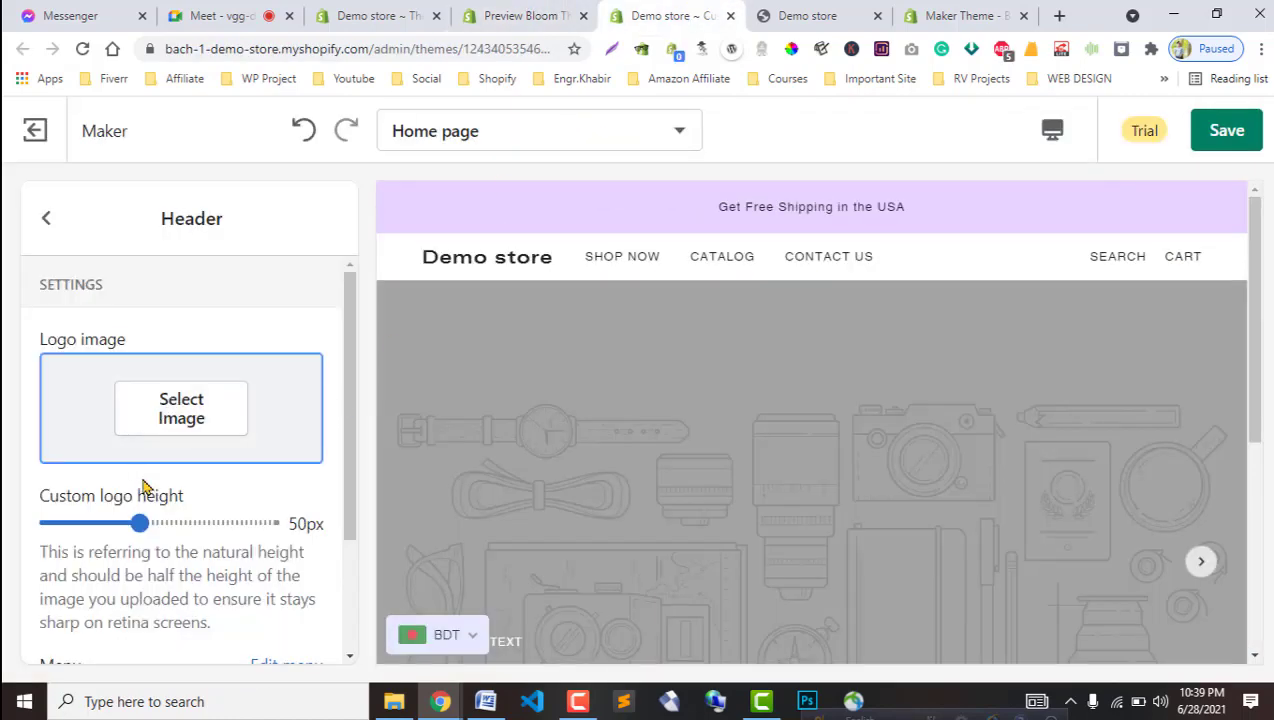
click(181, 418)
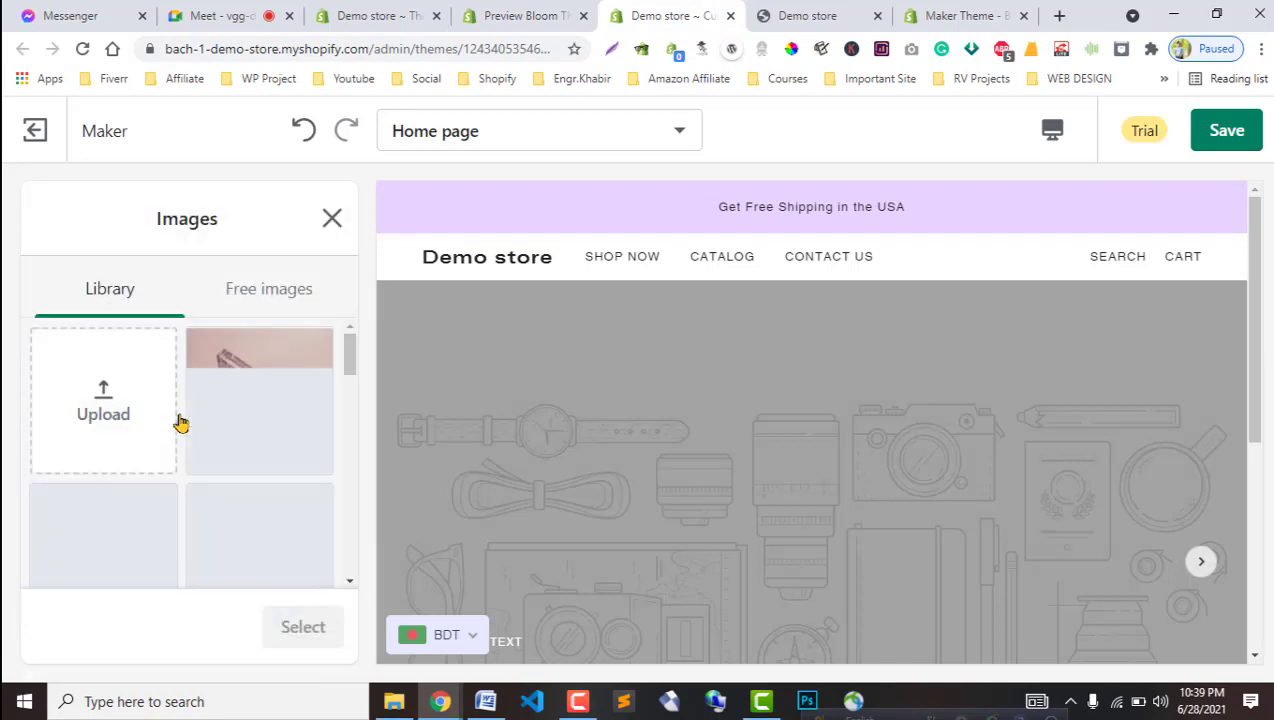
click(332, 218)
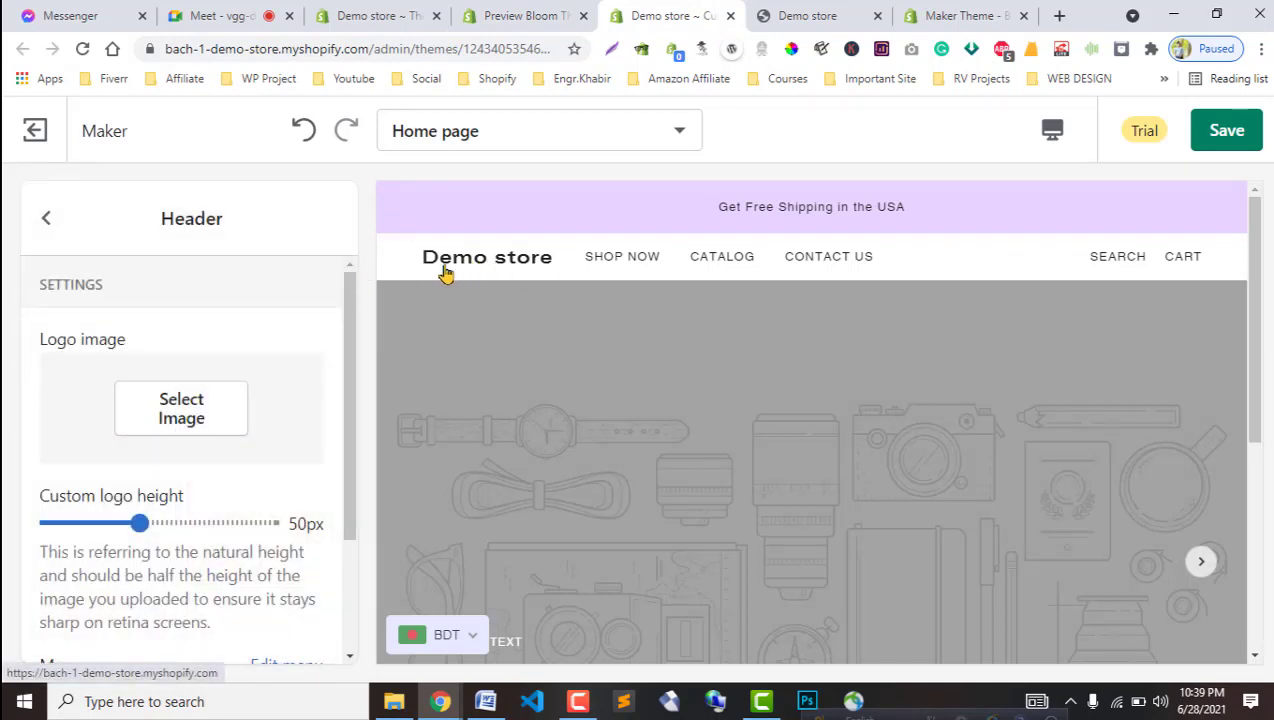
Try the Footer menu and Custom Menu in the header, reselect the Main menu, and return to the home page's section list.
scroll(175, 450, down, 2)
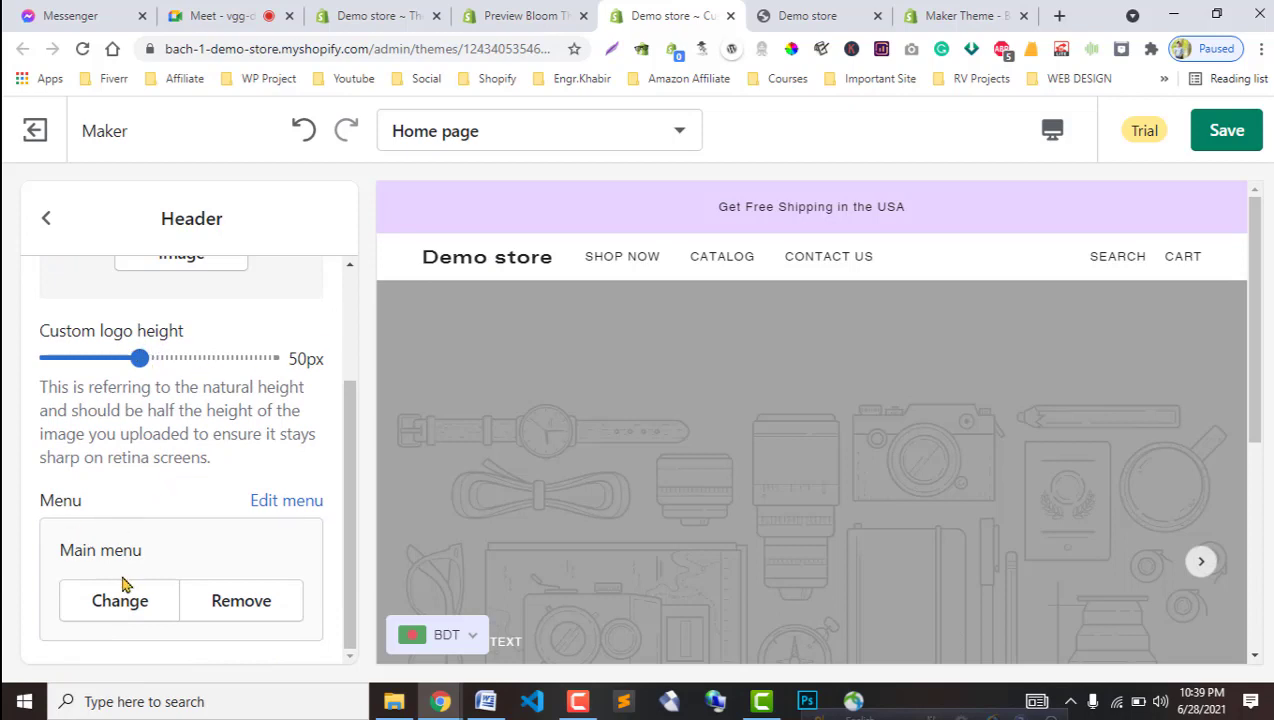
click(100, 604)
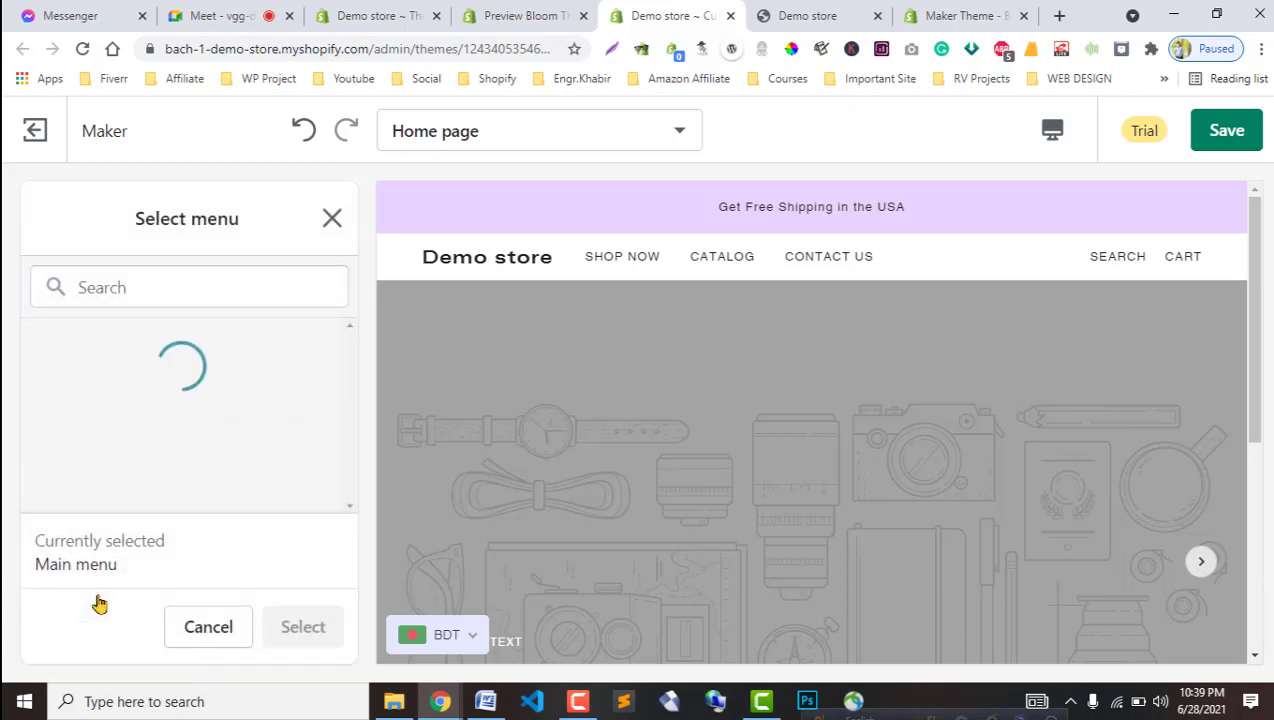
scroll(190, 452, down, 1)
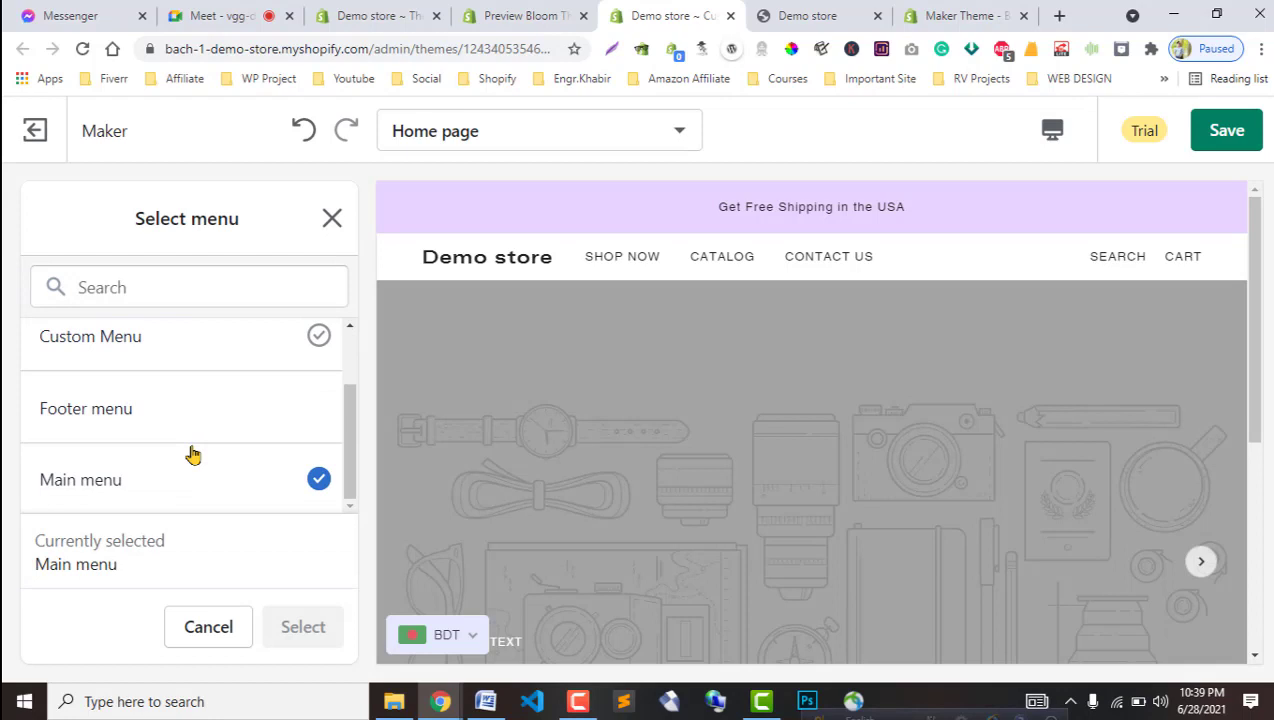
click(84, 415)
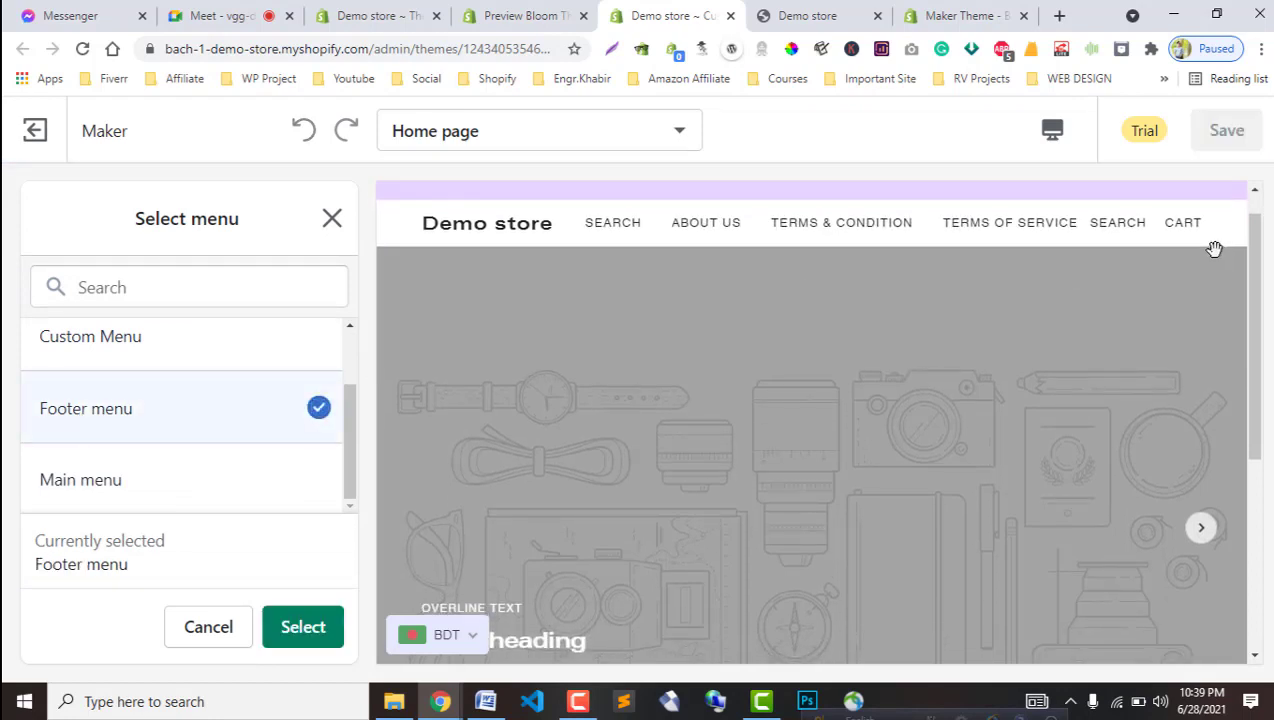
click(105, 341)
scroll(137, 484, up, 1)
scroll(142, 480, down, 1)
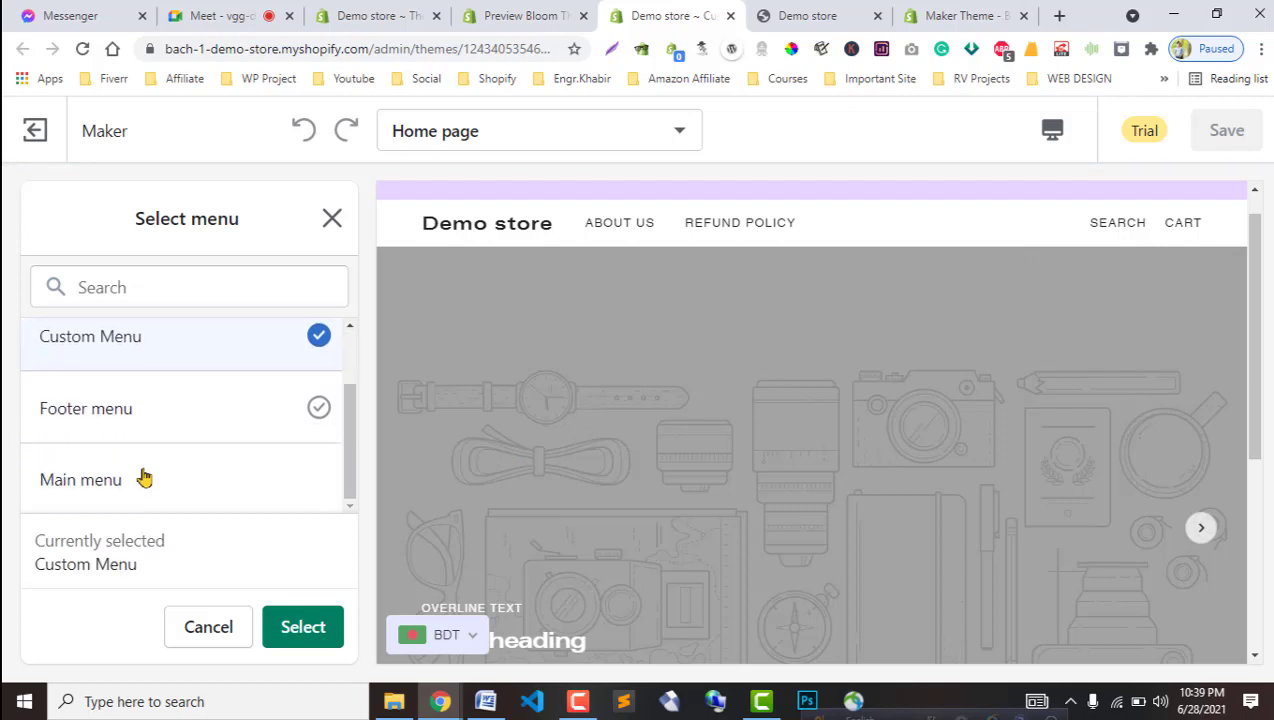
click(130, 496)
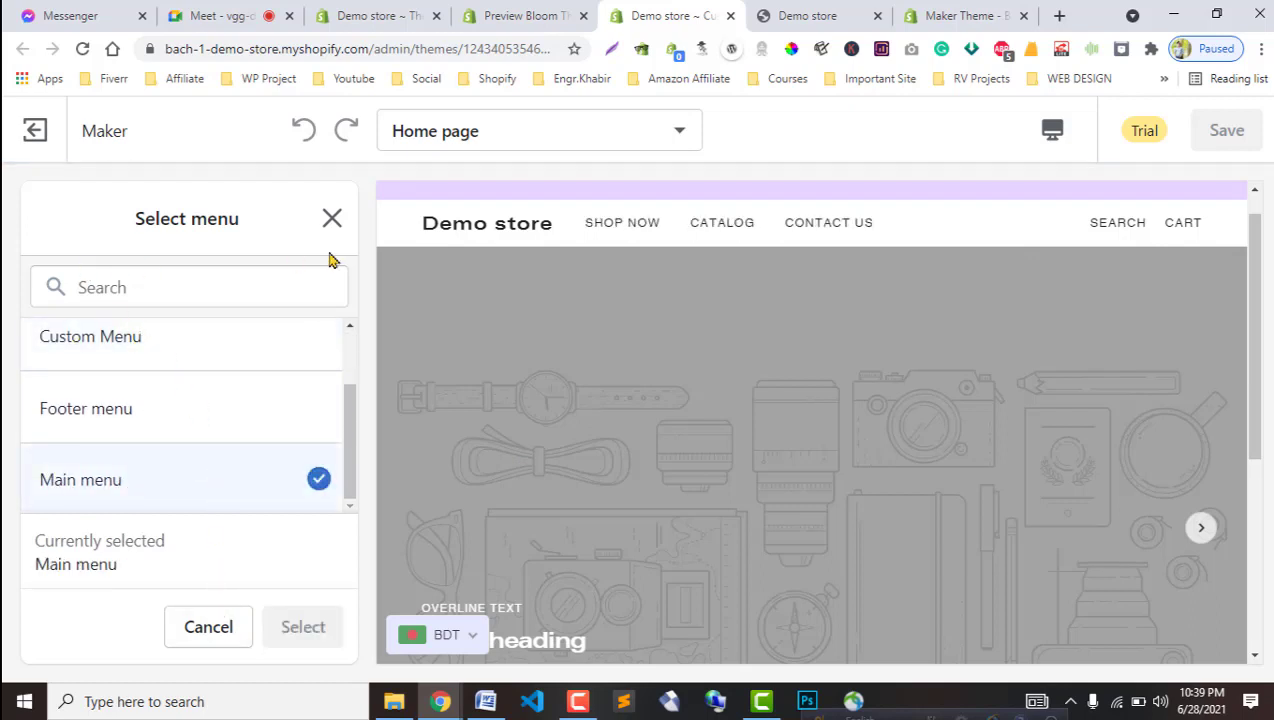
click(331, 220)
scroll(212, 440, down, 1)
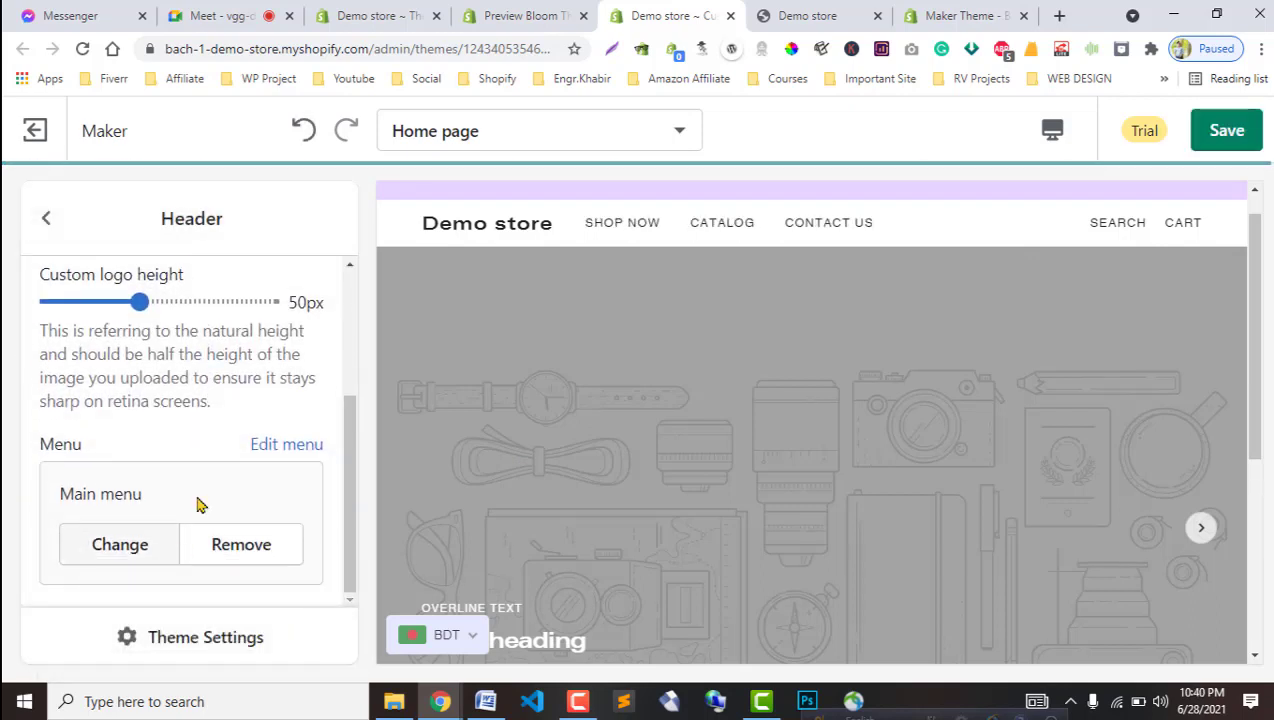
click(44, 220)
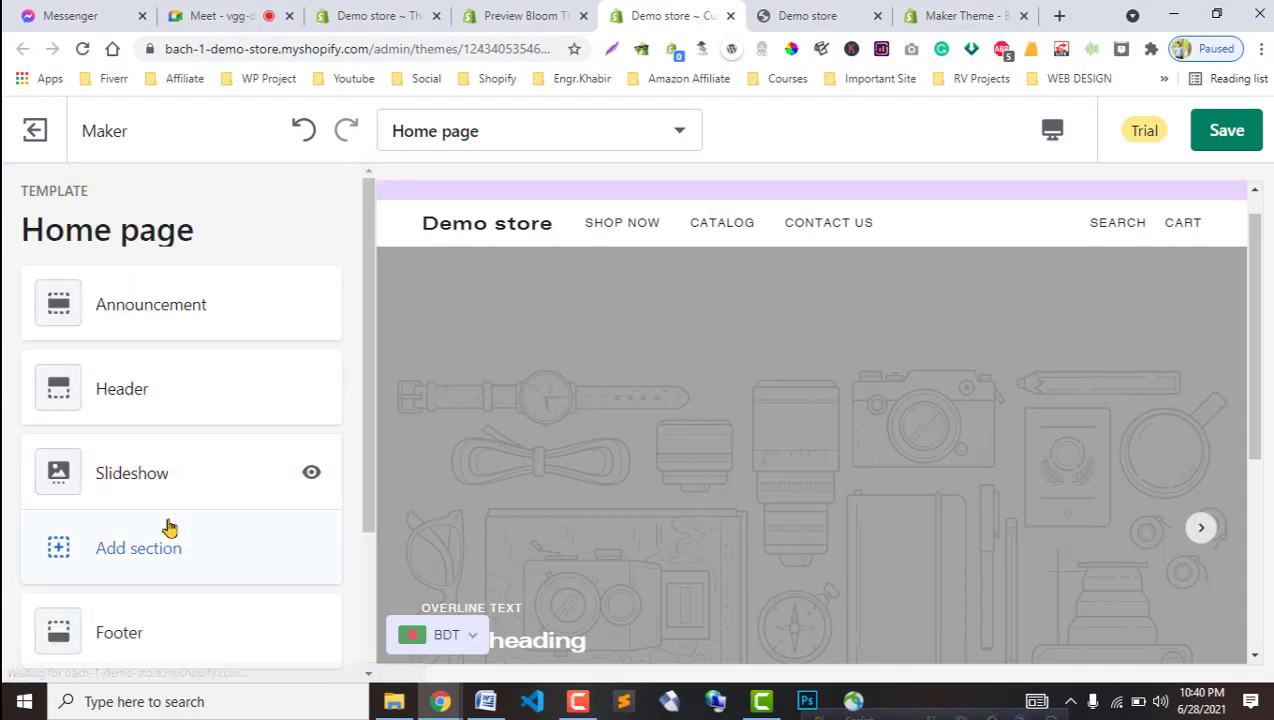
Open a slide of the Slideshow section and review its image, text position, text width and overline settings against the Bloom demo.
scroll(170, 528, down, 2)
click(142, 292)
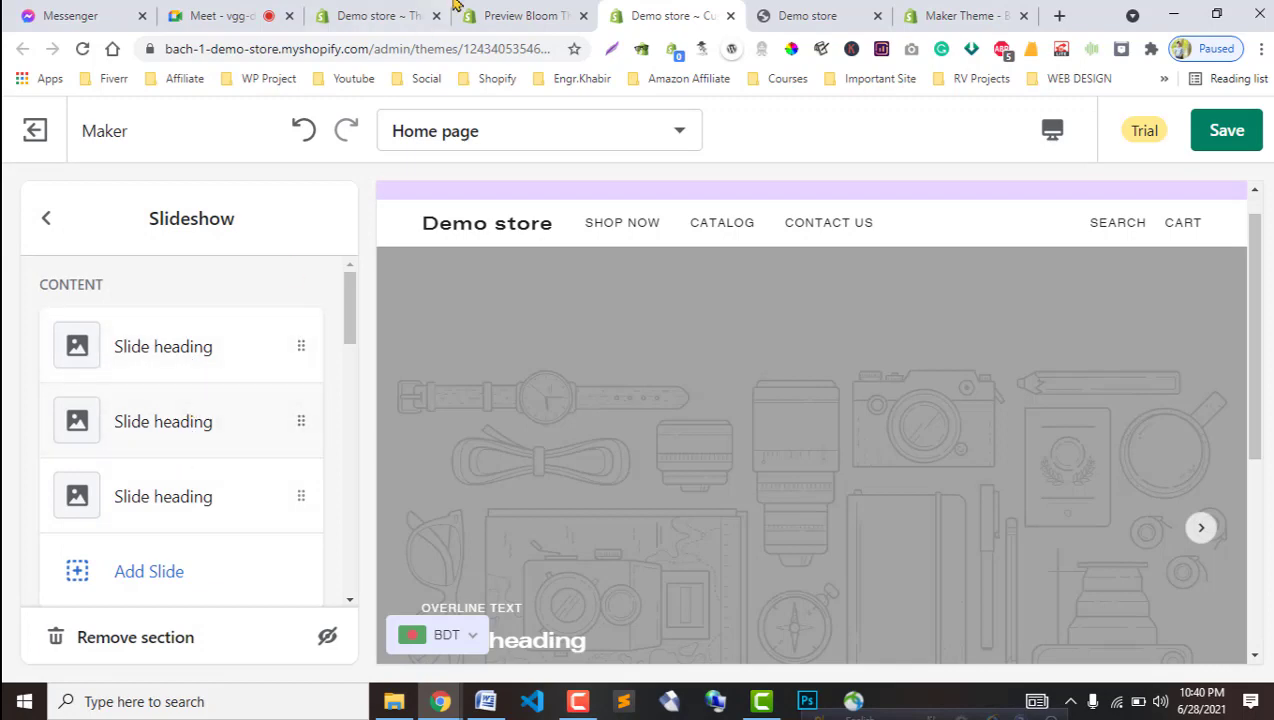
click(520, 15)
scroll(561, 512, down, 3)
click(665, 15)
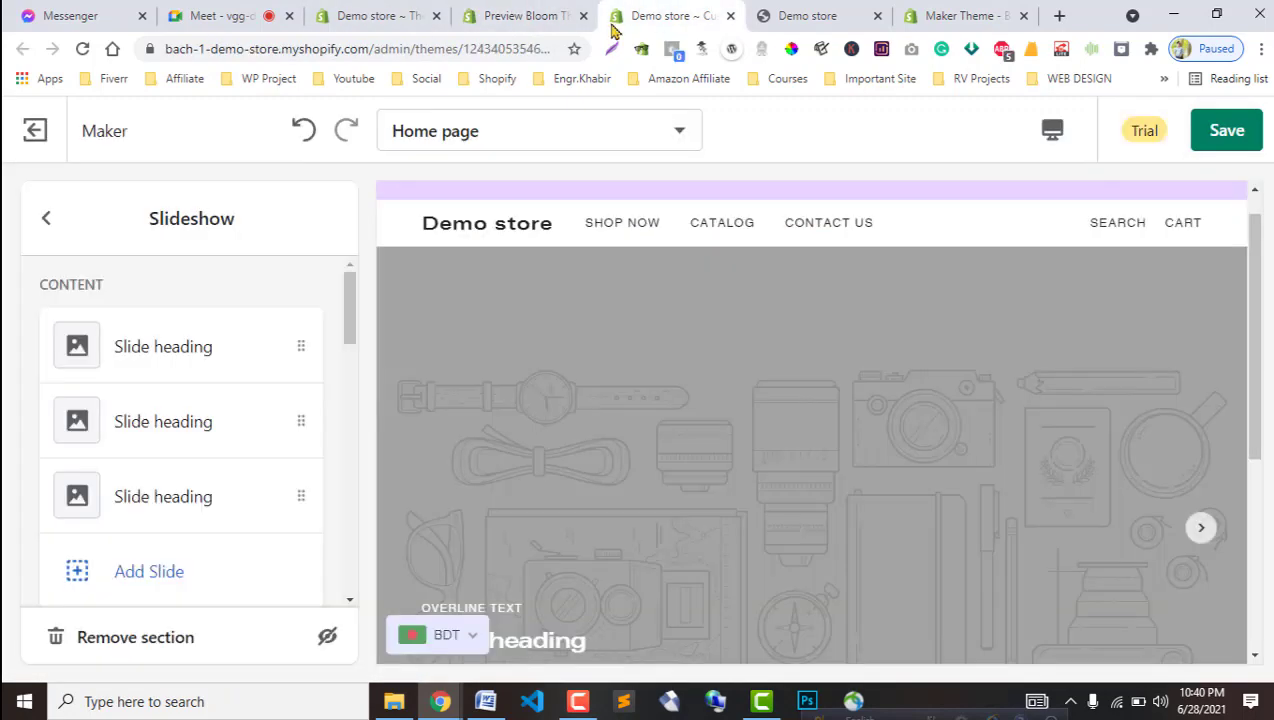
click(170, 388)
scroll(222, 529, down, 2)
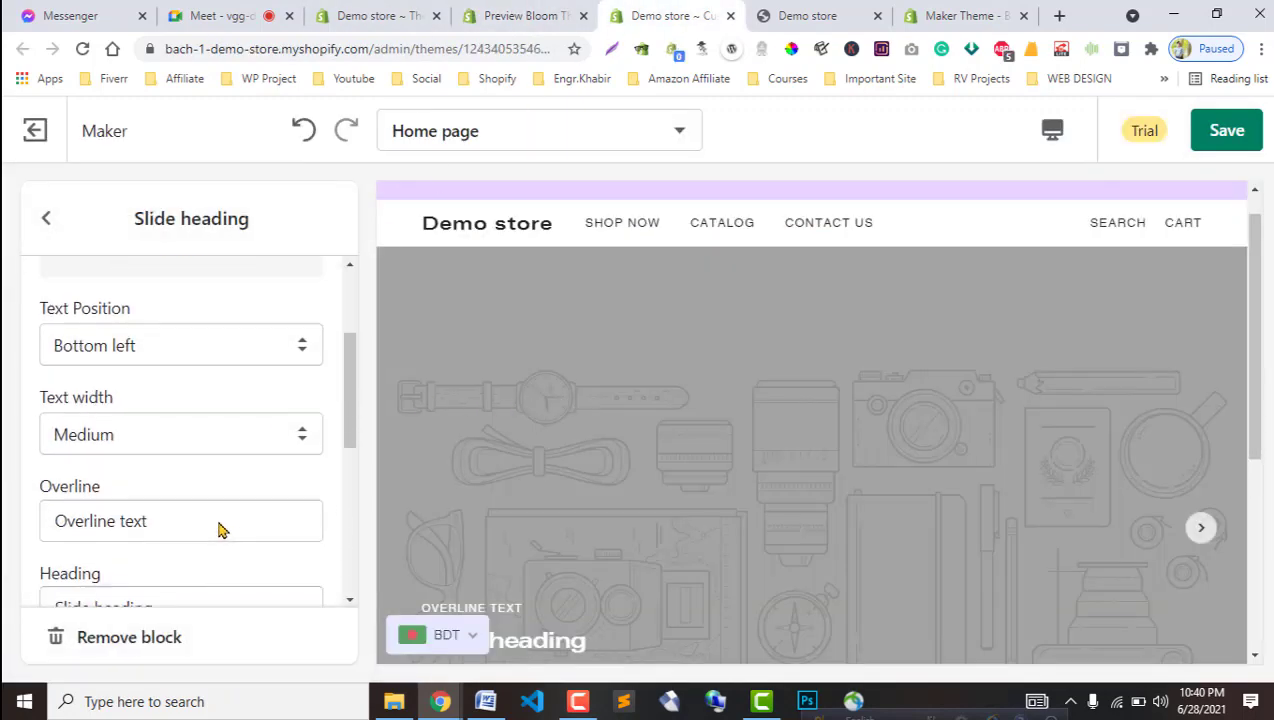
scroll(222, 529, up, 3)
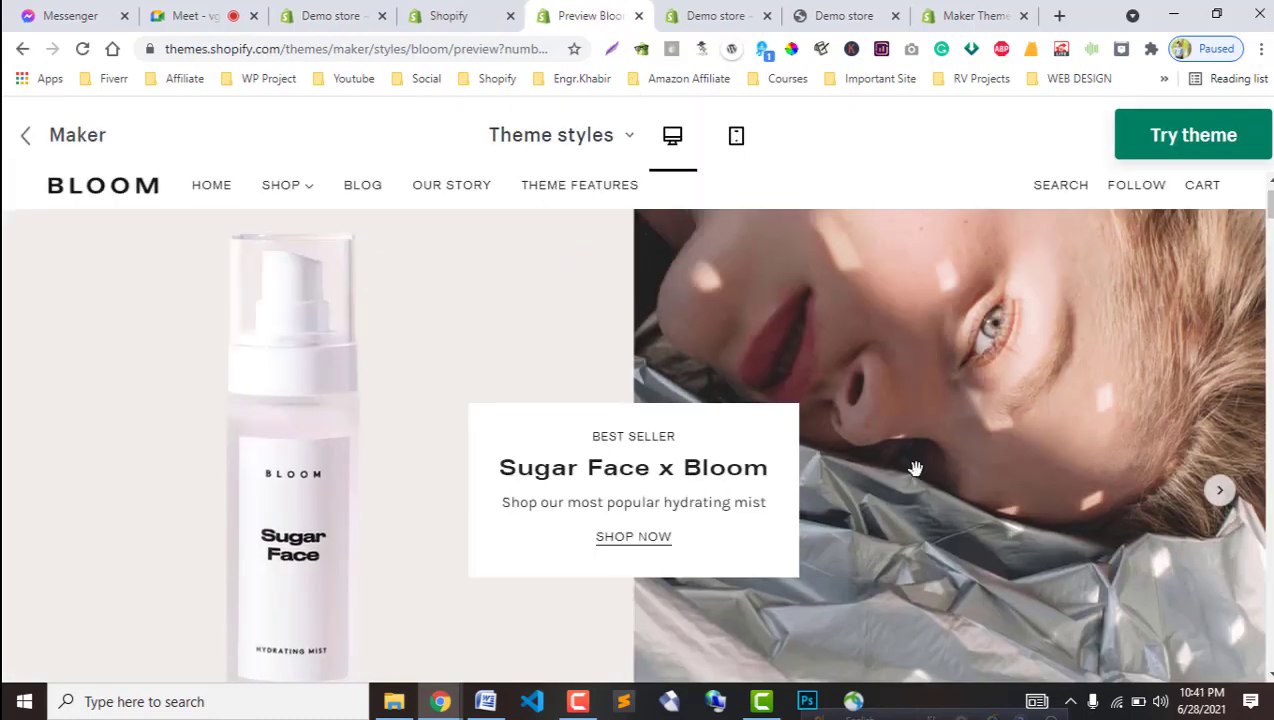
Examine the layout of the first slide in the Bloom demo, including its image, overline, heading, text and link.
scroll(916, 467, down, 3)
scroll(461, 620, up, 3)
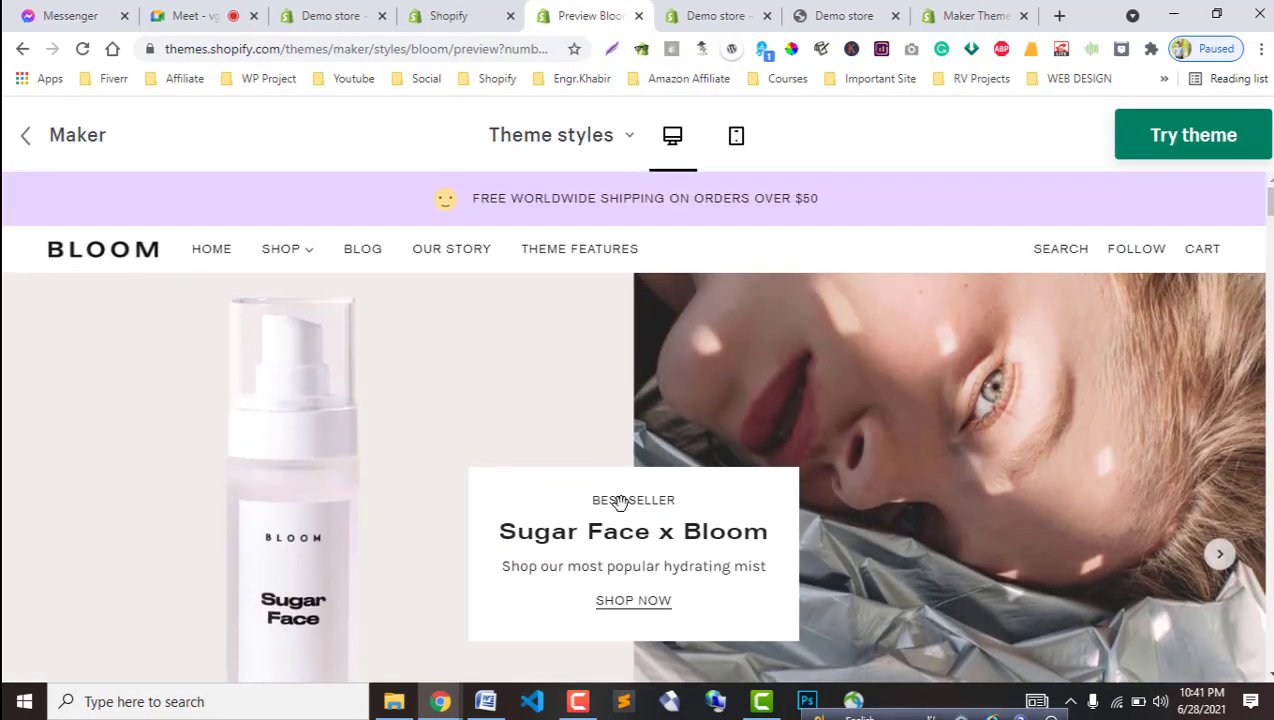
scroll(683, 469, down, 1)
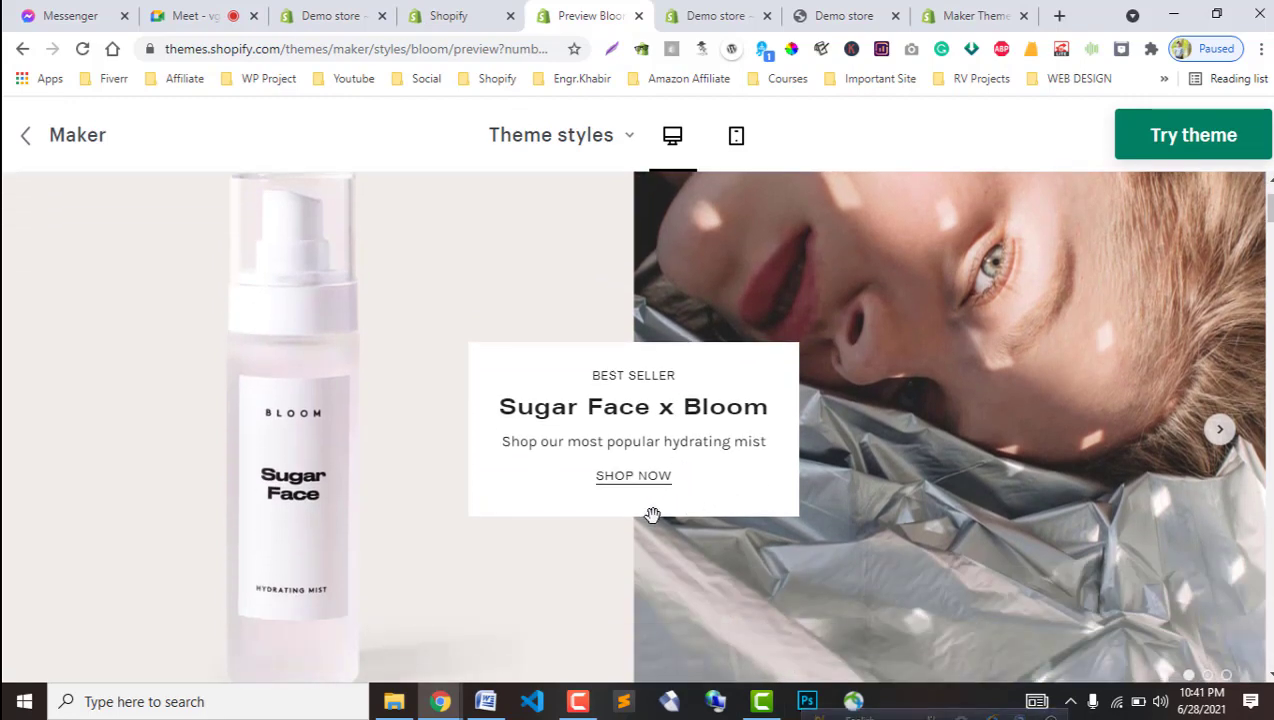
scroll(651, 514, up, 1)
scroll(655, 507, down, 1)
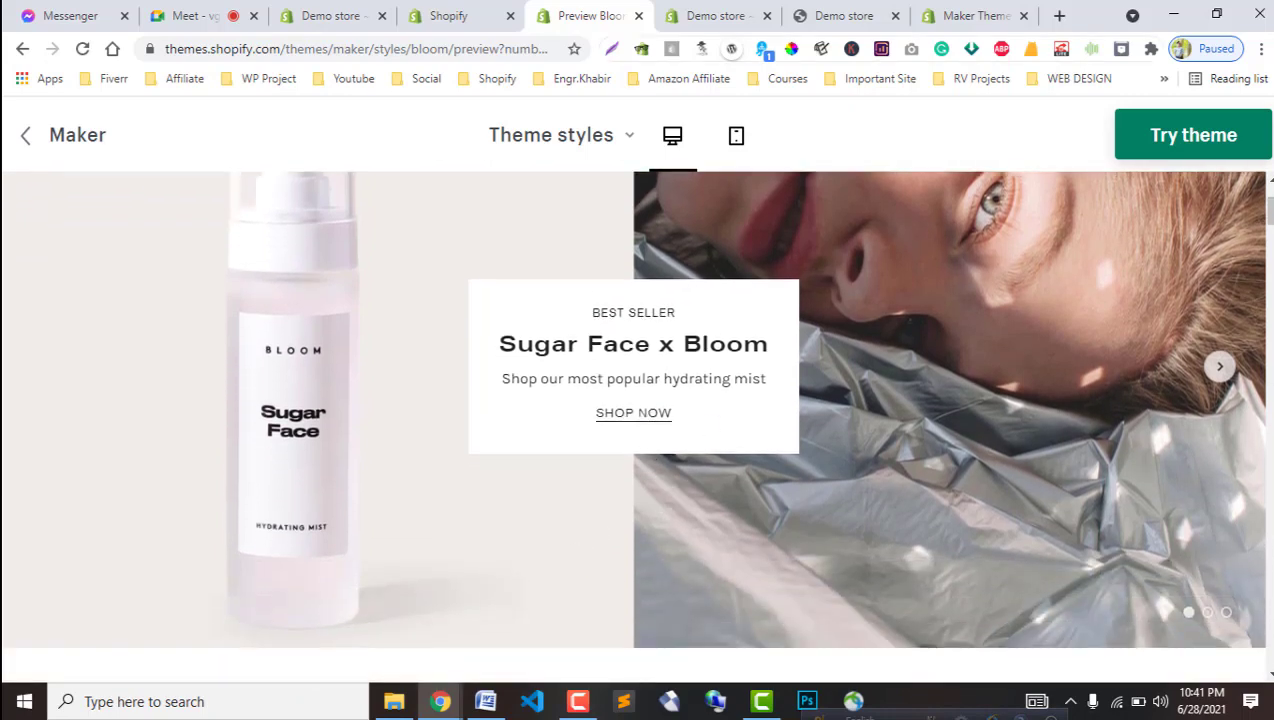
Look through the open store pages and close the Maker Theme page and the older duplicate of the Themes page.
key(ctrl+shift+Tab)
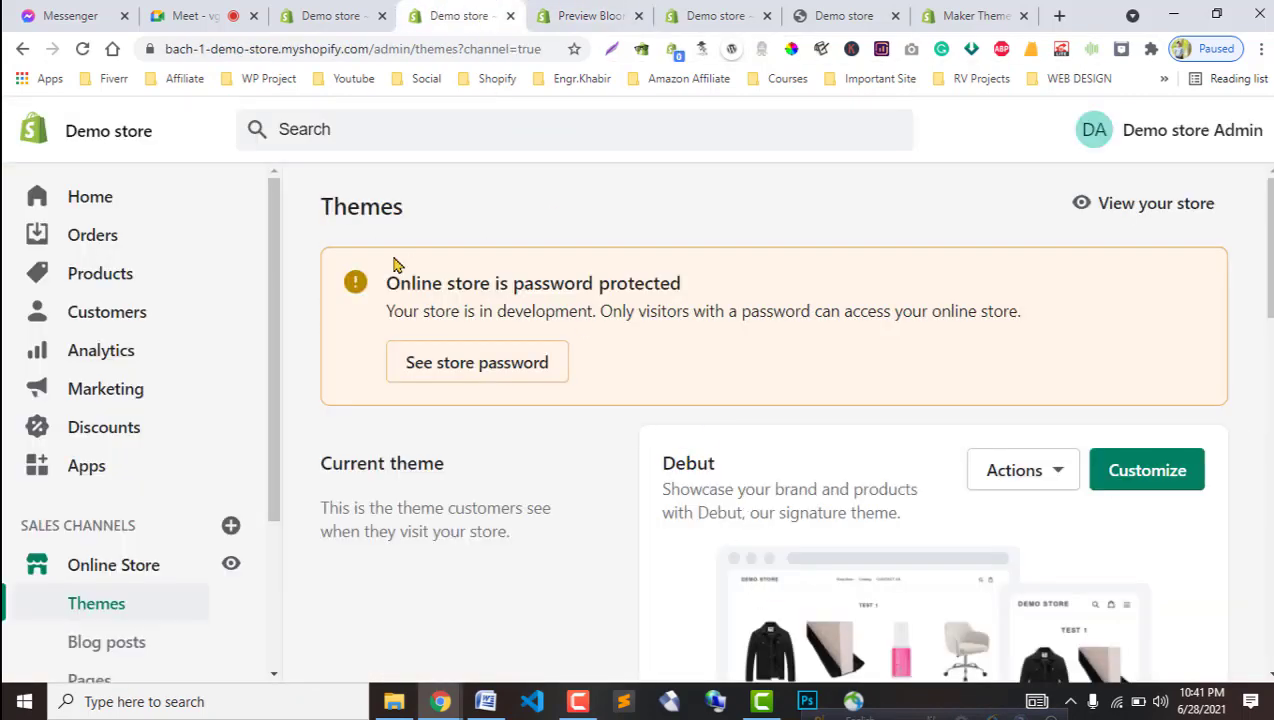
click(650, 15)
click(725, 15)
click(830, 15)
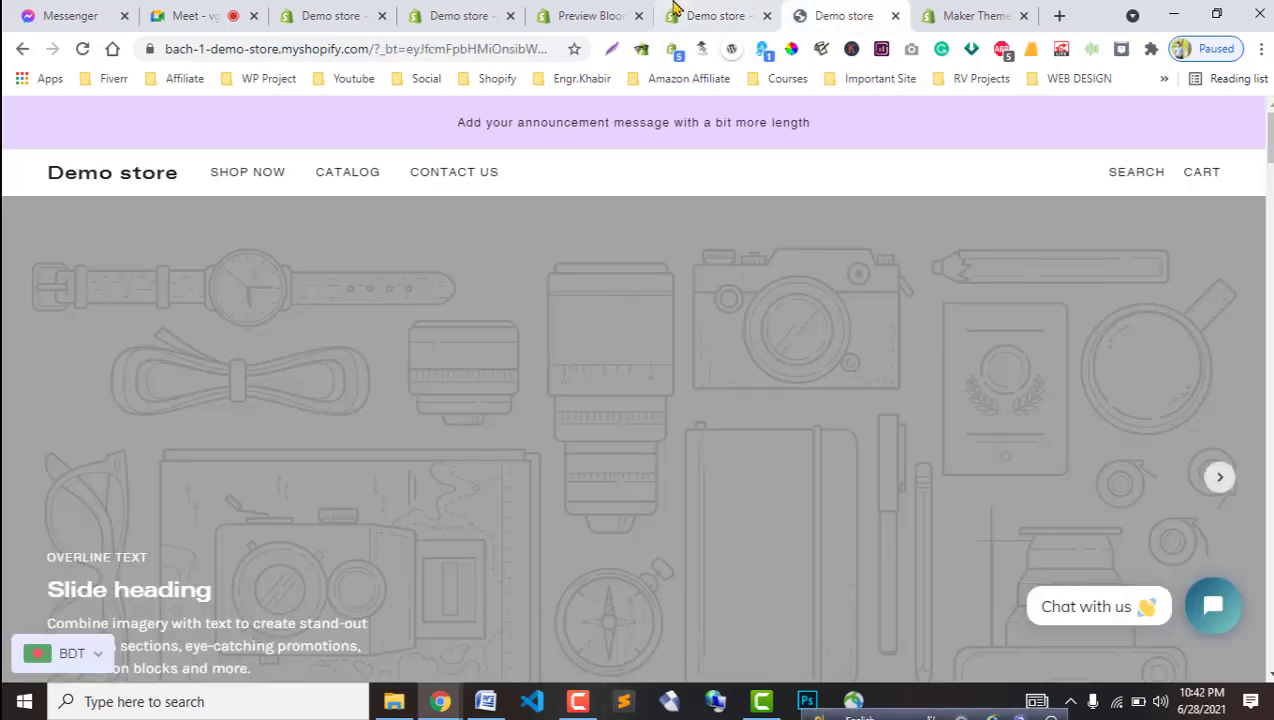
click(700, 17)
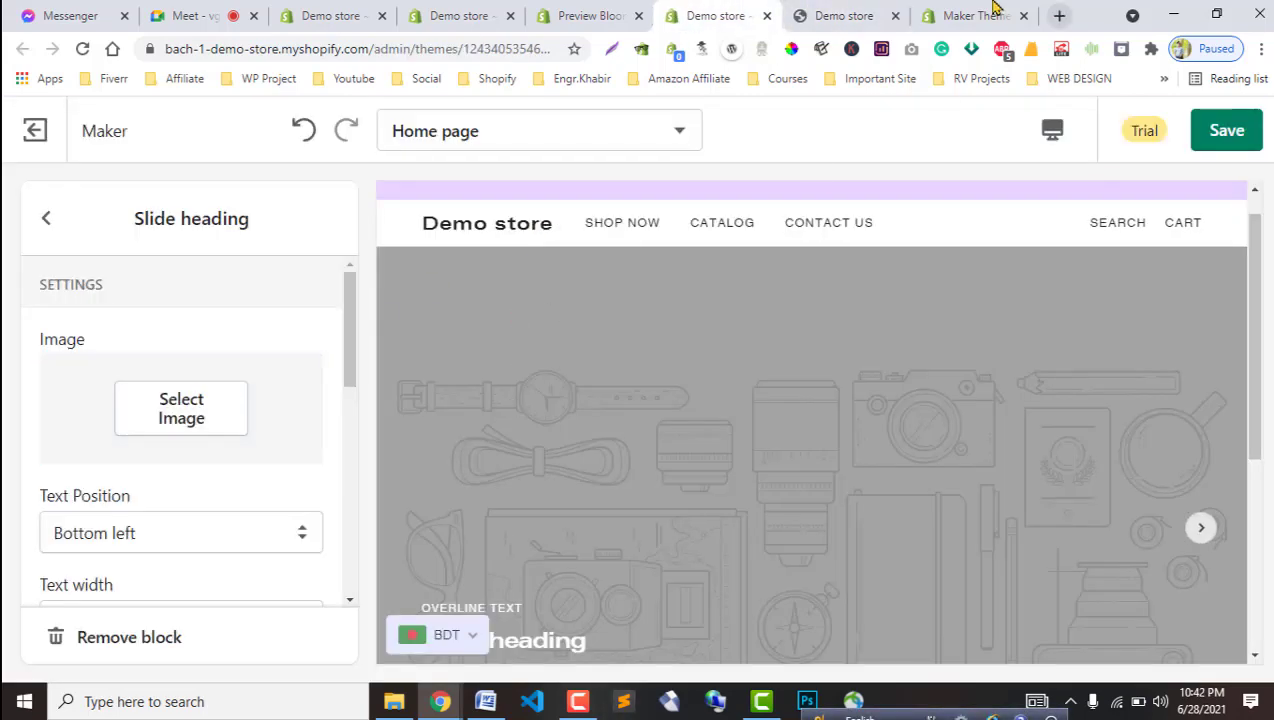
click(937, 10)
click(1023, 15)
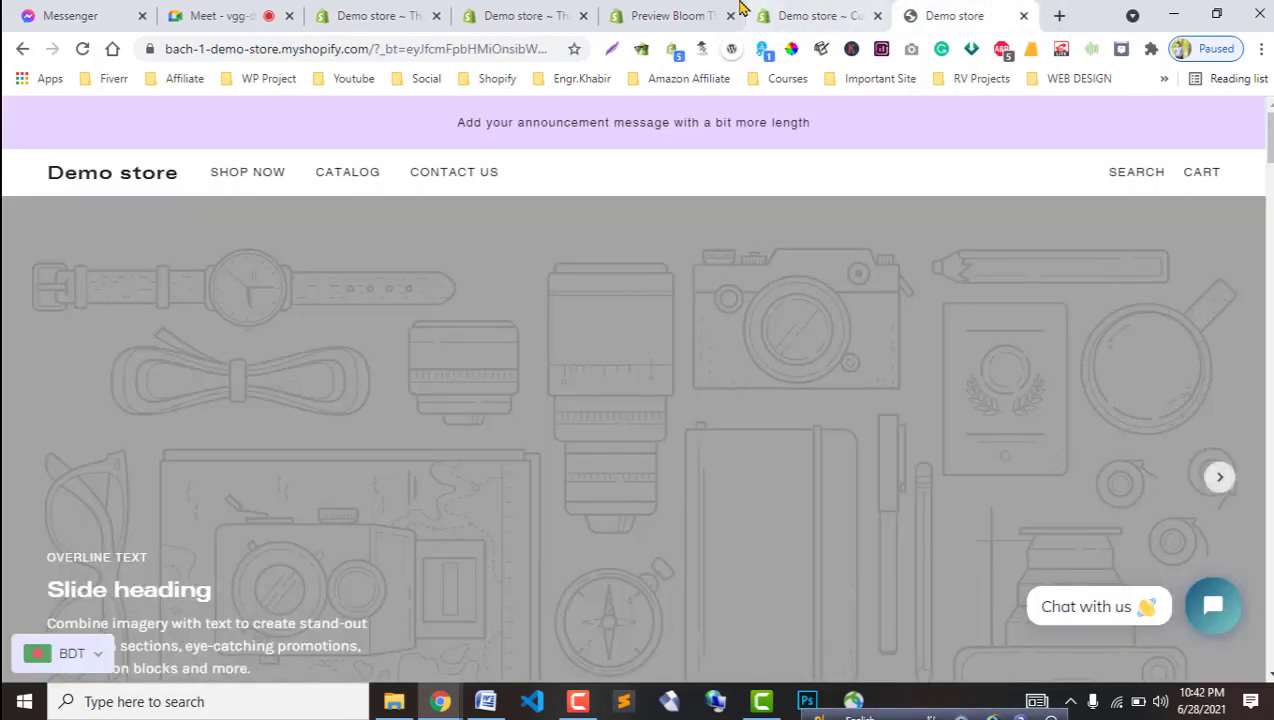
click(640, 10)
click(350, 10)
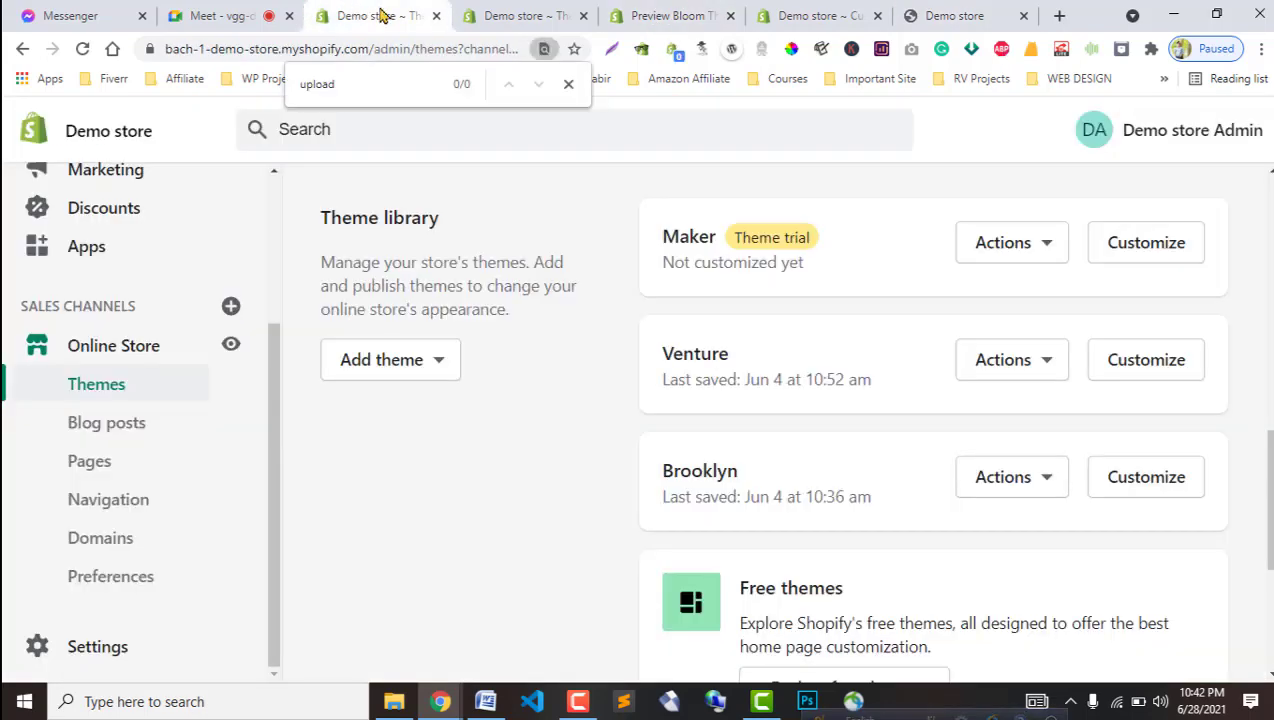
click(436, 15)
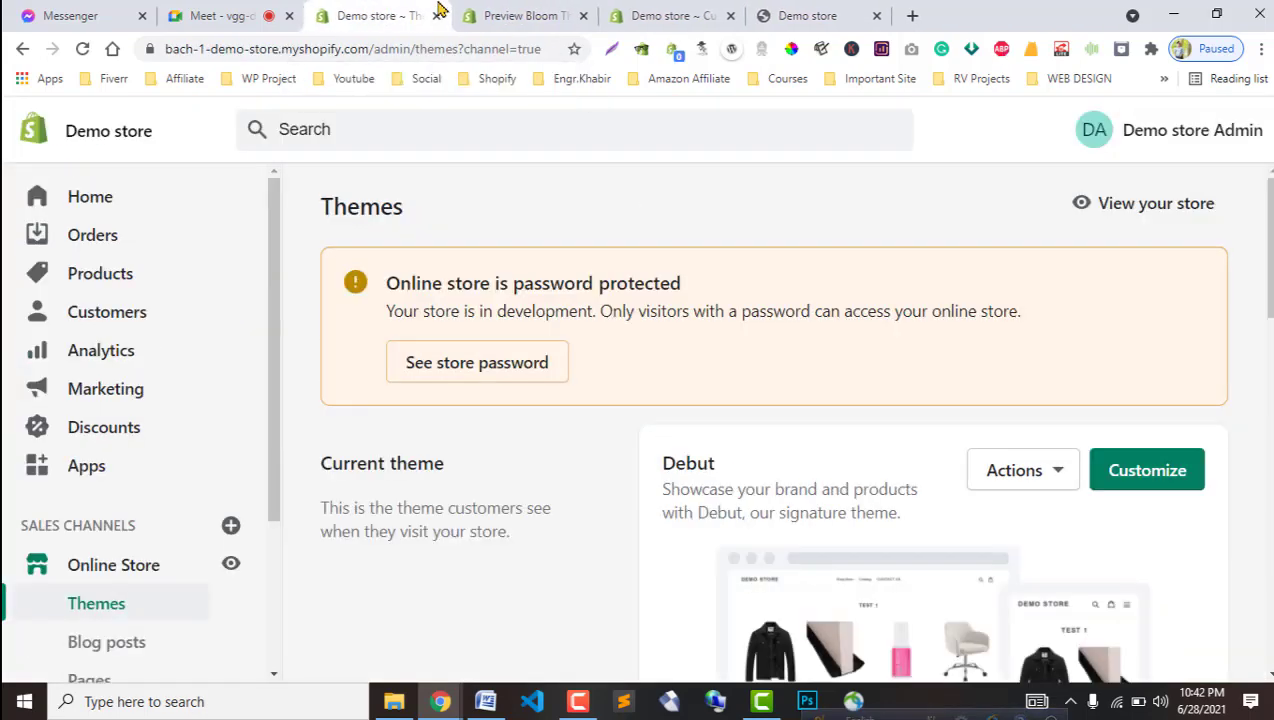
View the first and second slides of the Bloom demo's slideshow to study their images and text boxes.
click(549, 18)
click(630, 18)
click(527, 16)
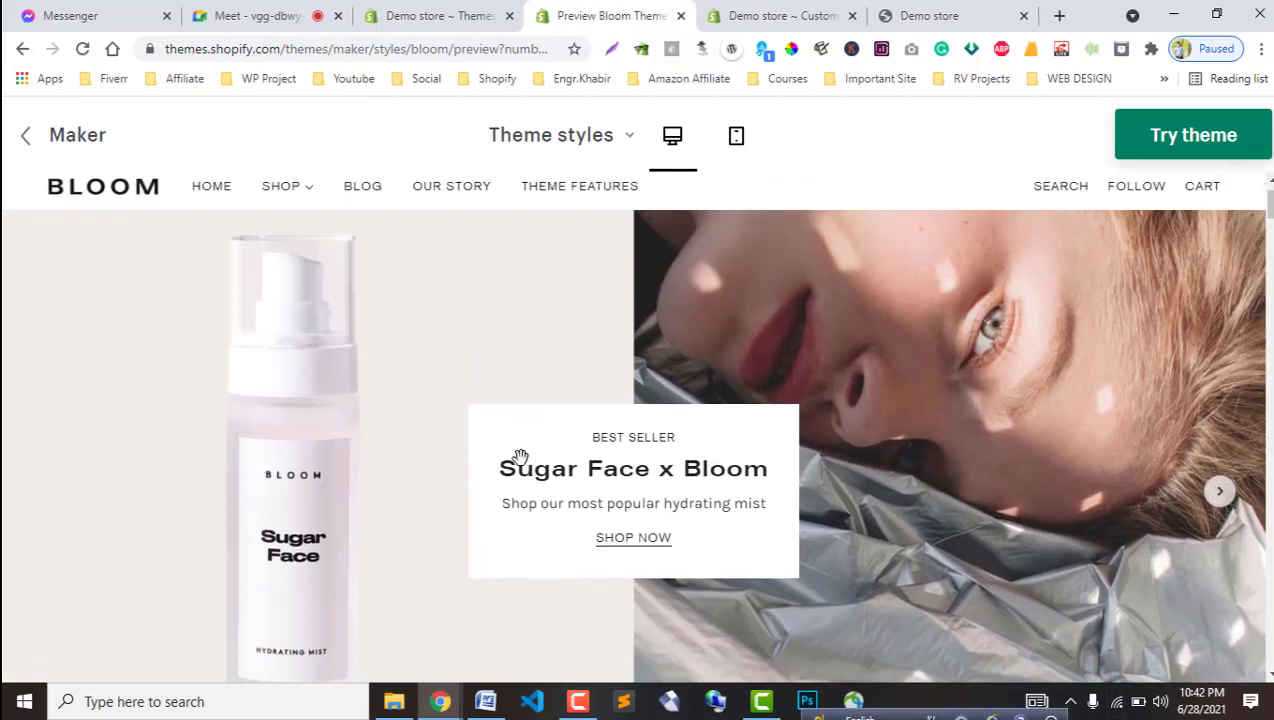
scroll(948, 454, down, 1)
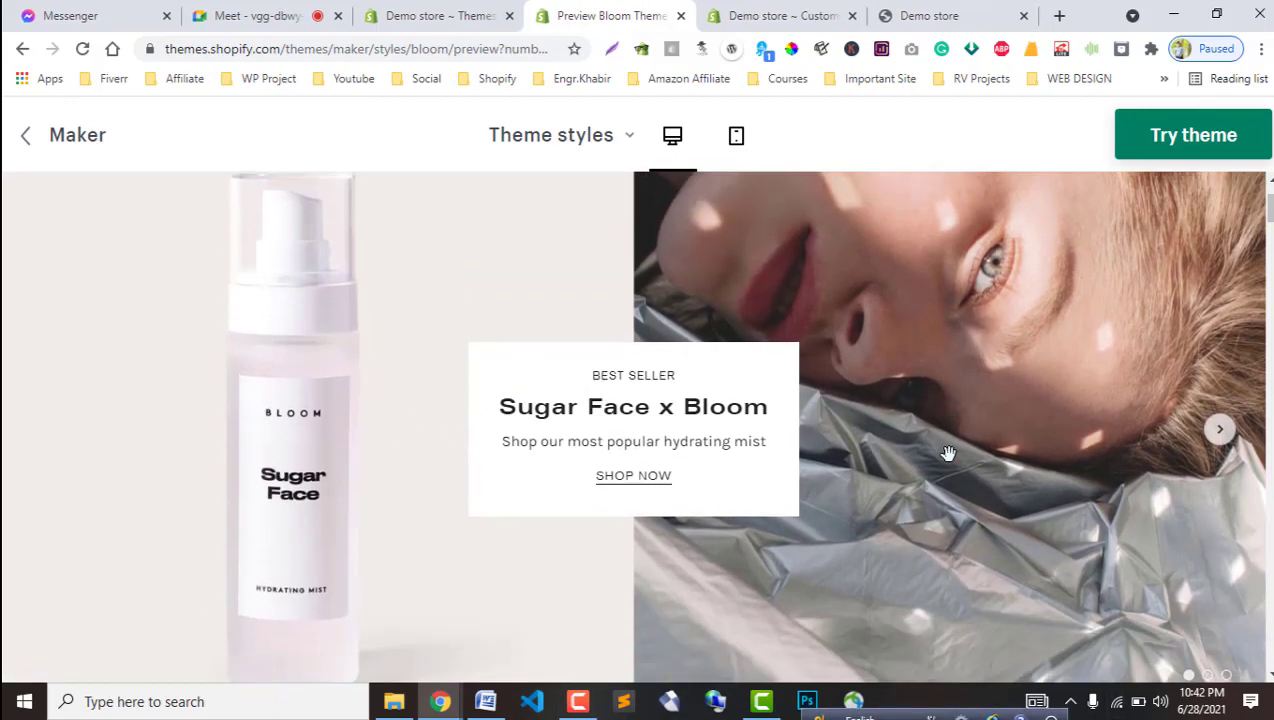
click(1235, 433)
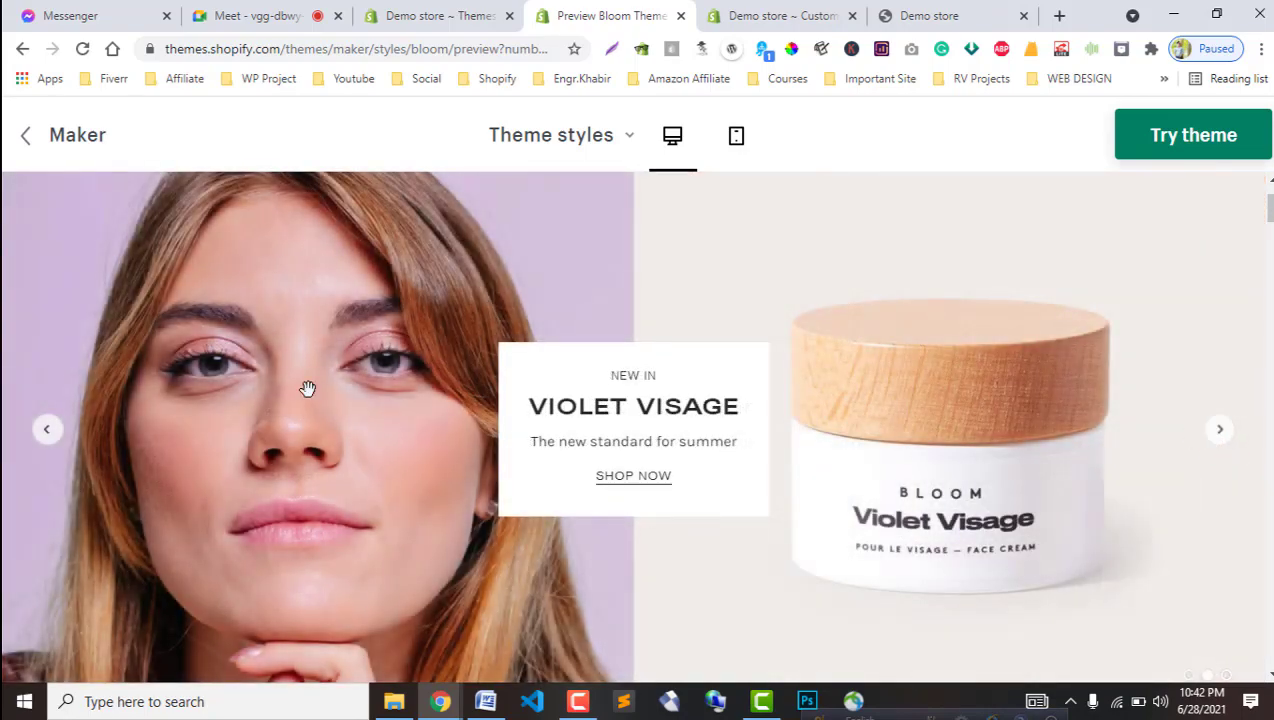
click(47, 430)
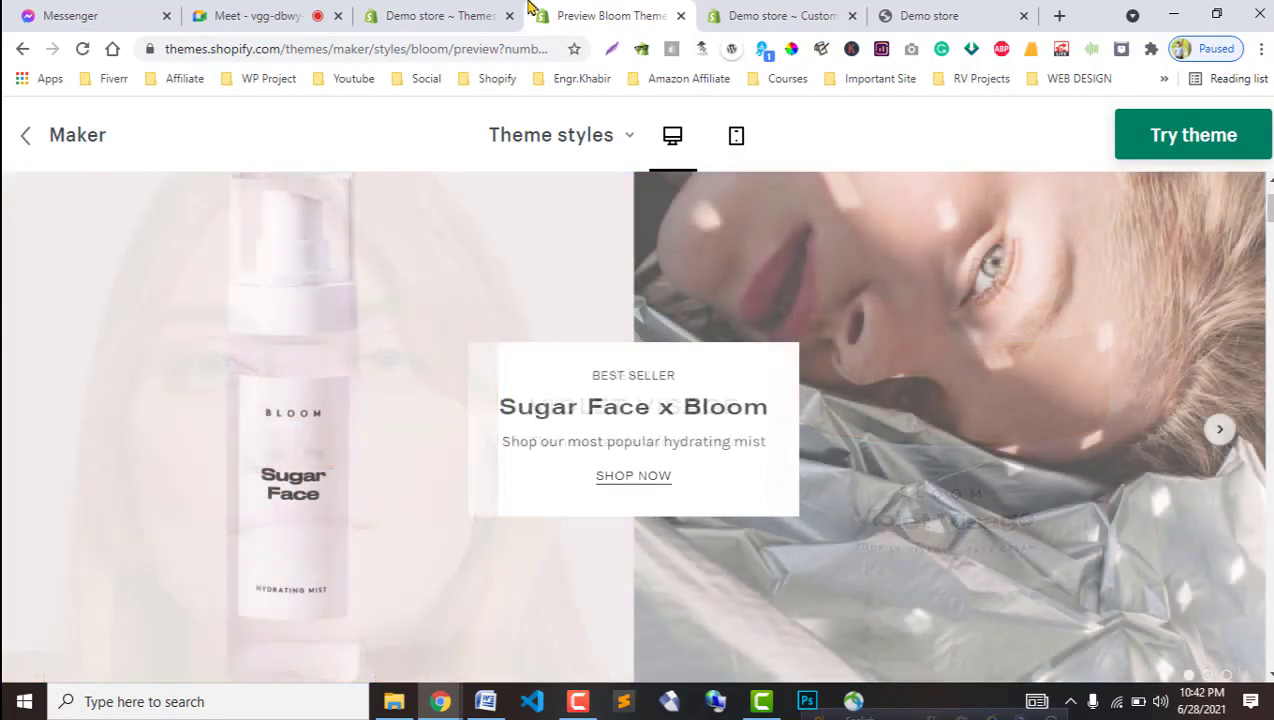
Try to set the slide's image to the library photo of the dark-haired woman in a cream sweater.
click(432, 15)
click(785, 12)
scroll(252, 440, down, 2)
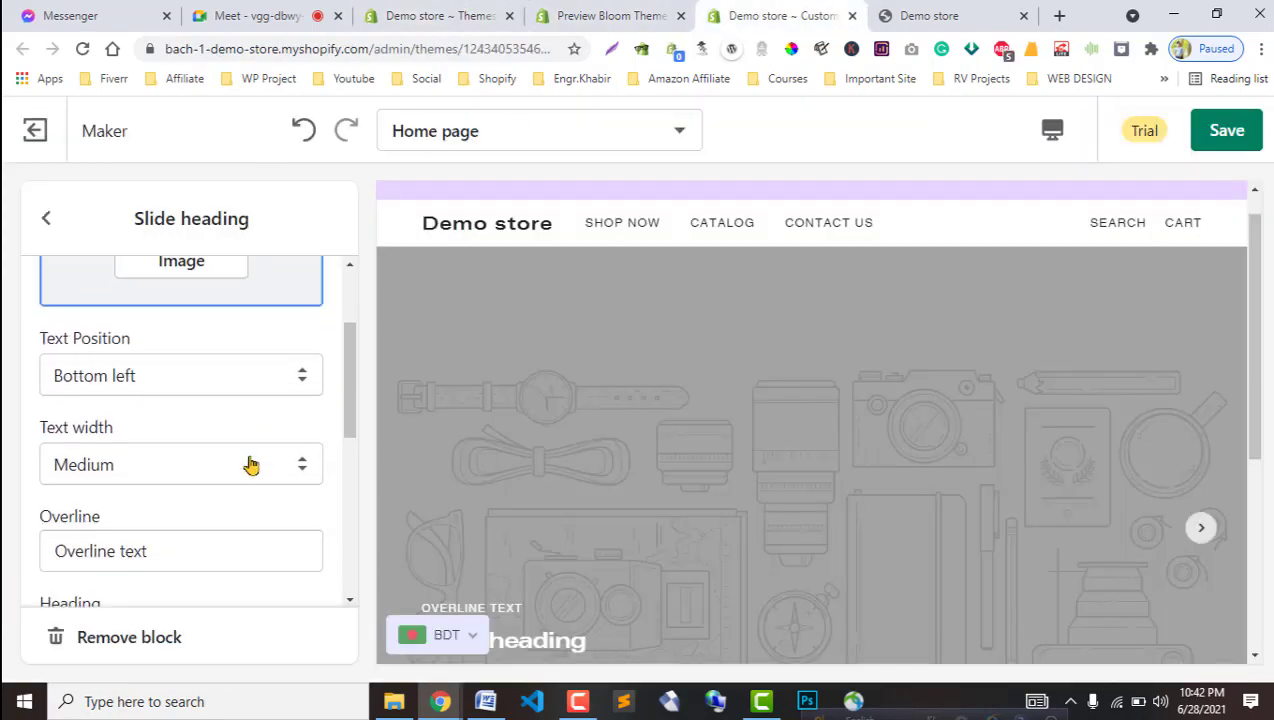
scroll(245, 450, up, 2)
click(184, 387)
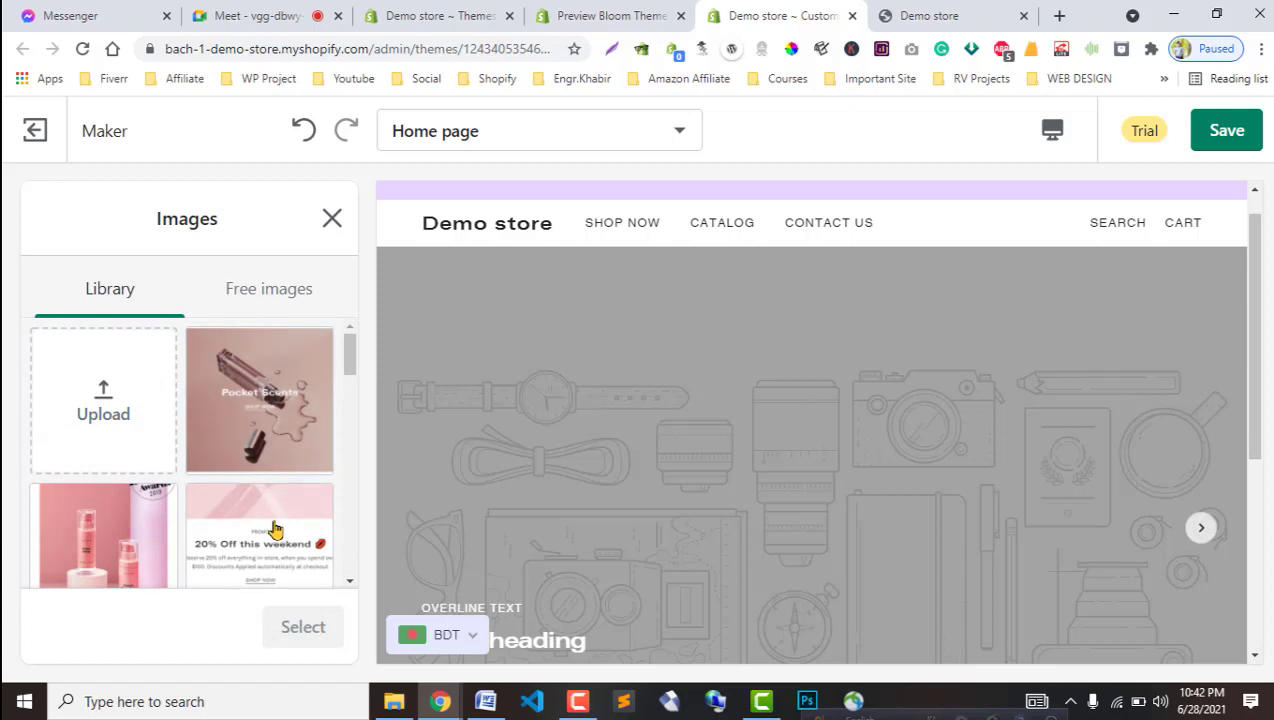
scroll(275, 528, down, 5)
scroll(276, 530, down, 2)
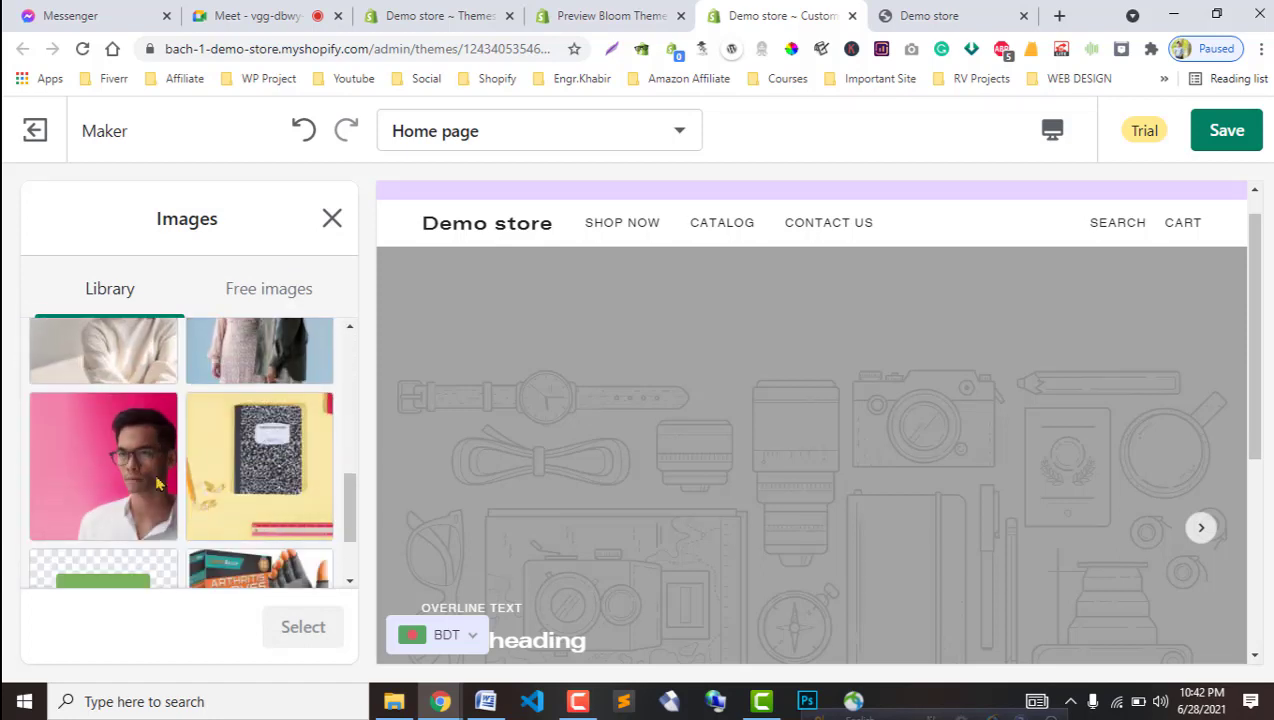
scroll(120, 470, up, 1)
click(85, 465)
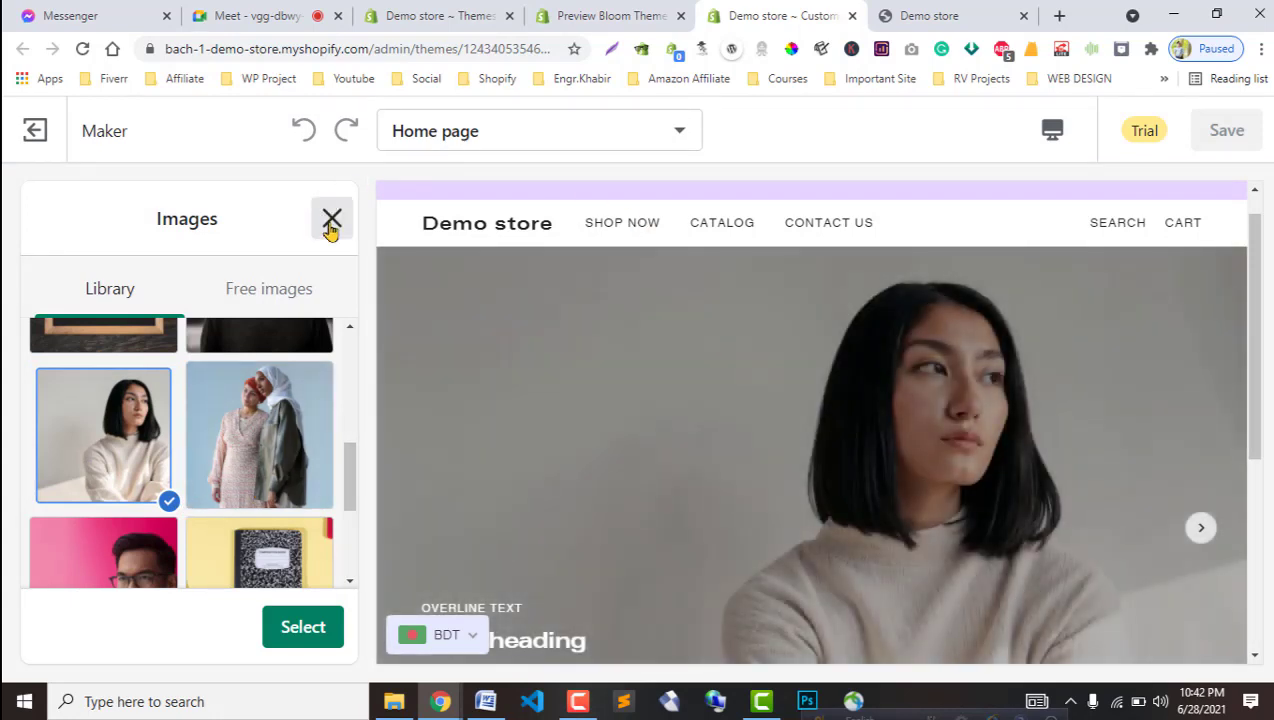
click(331, 221)
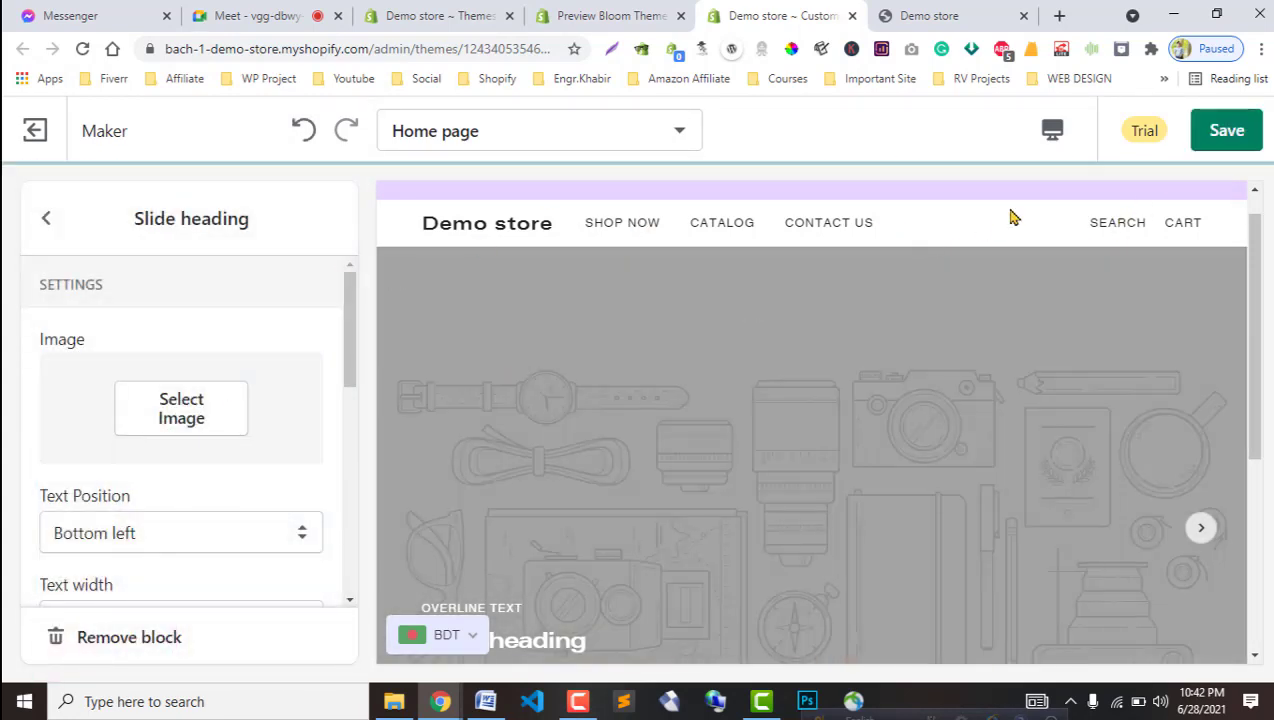
Save the theme changes, reload the editor and go back to the home page's section list.
click(1227, 130)
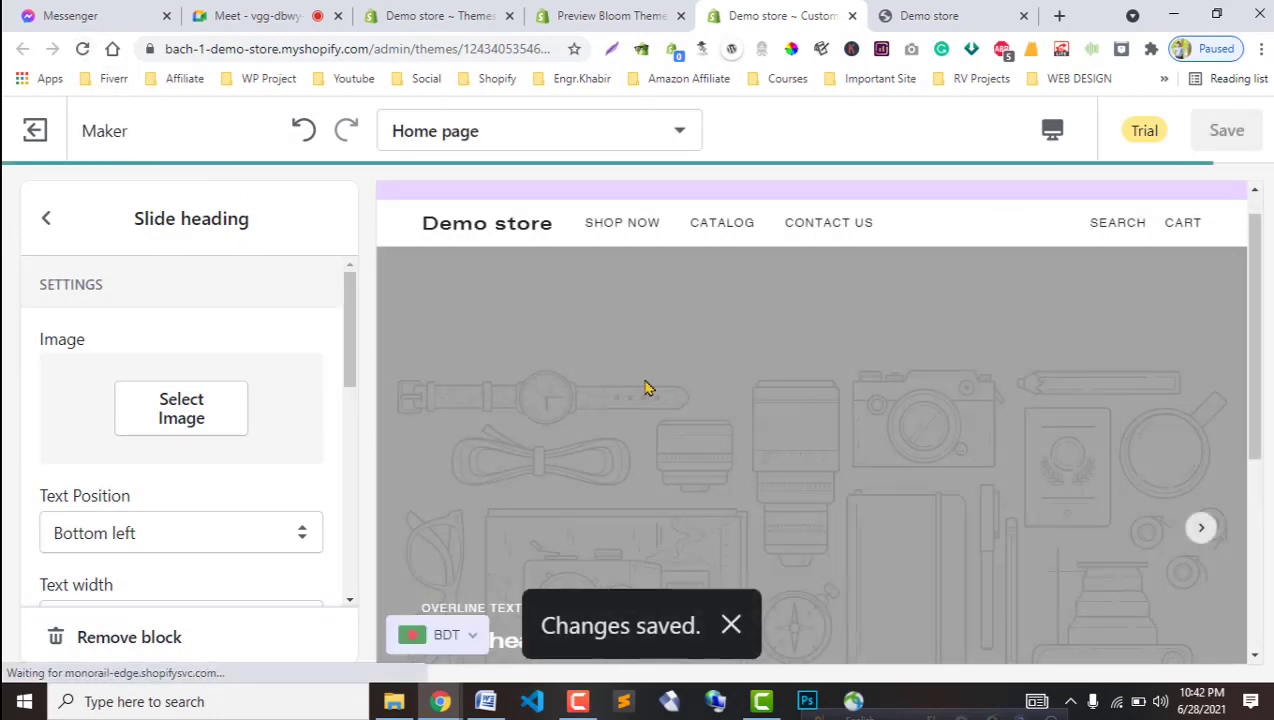
key(F5)
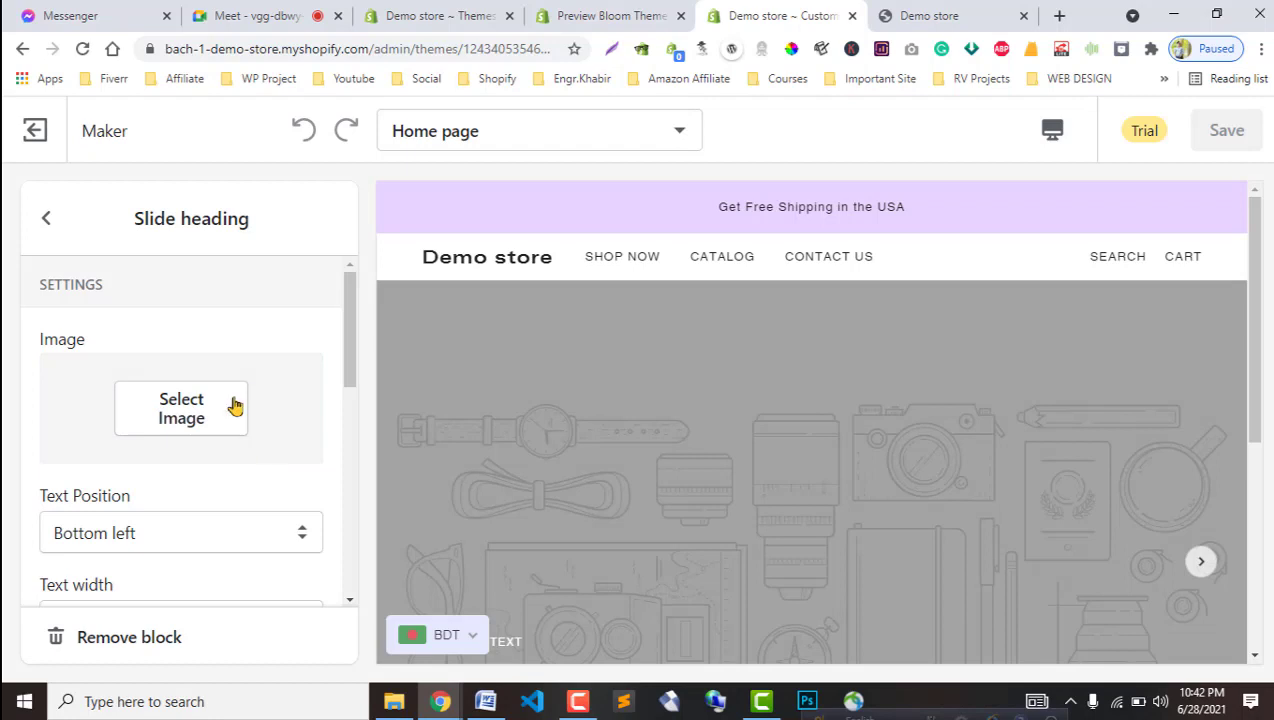
click(48, 219)
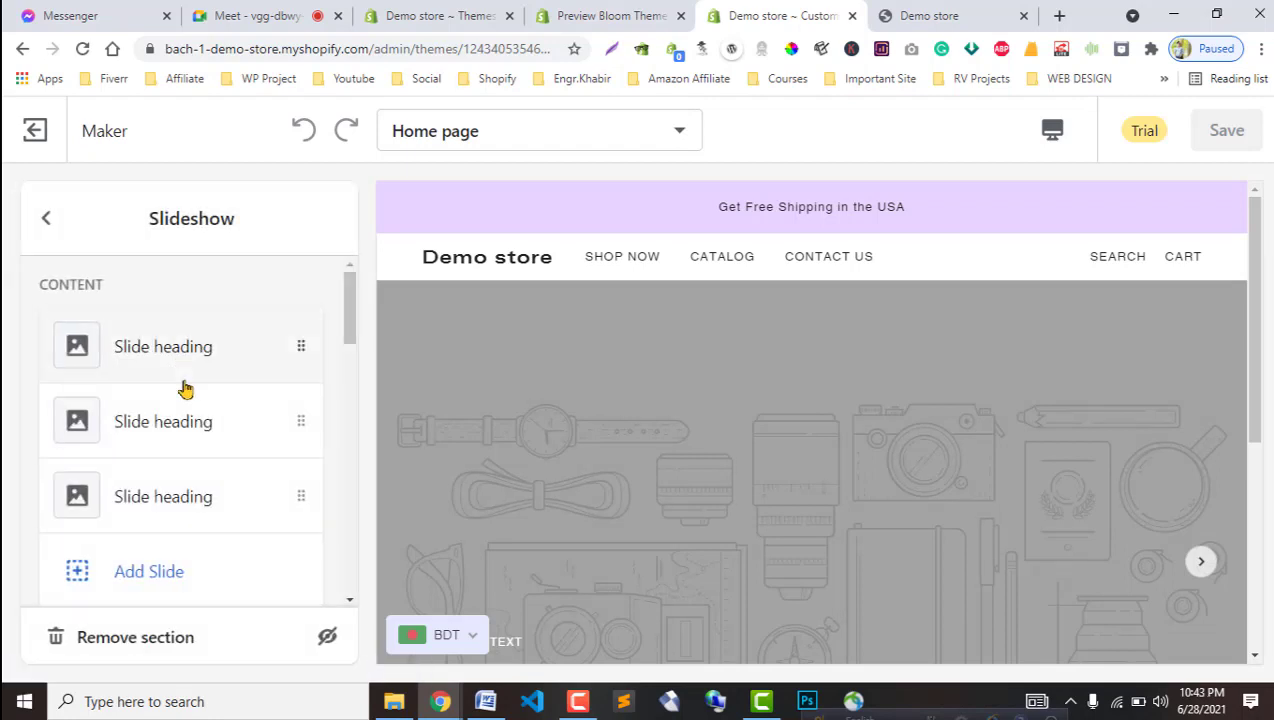
click(46, 219)
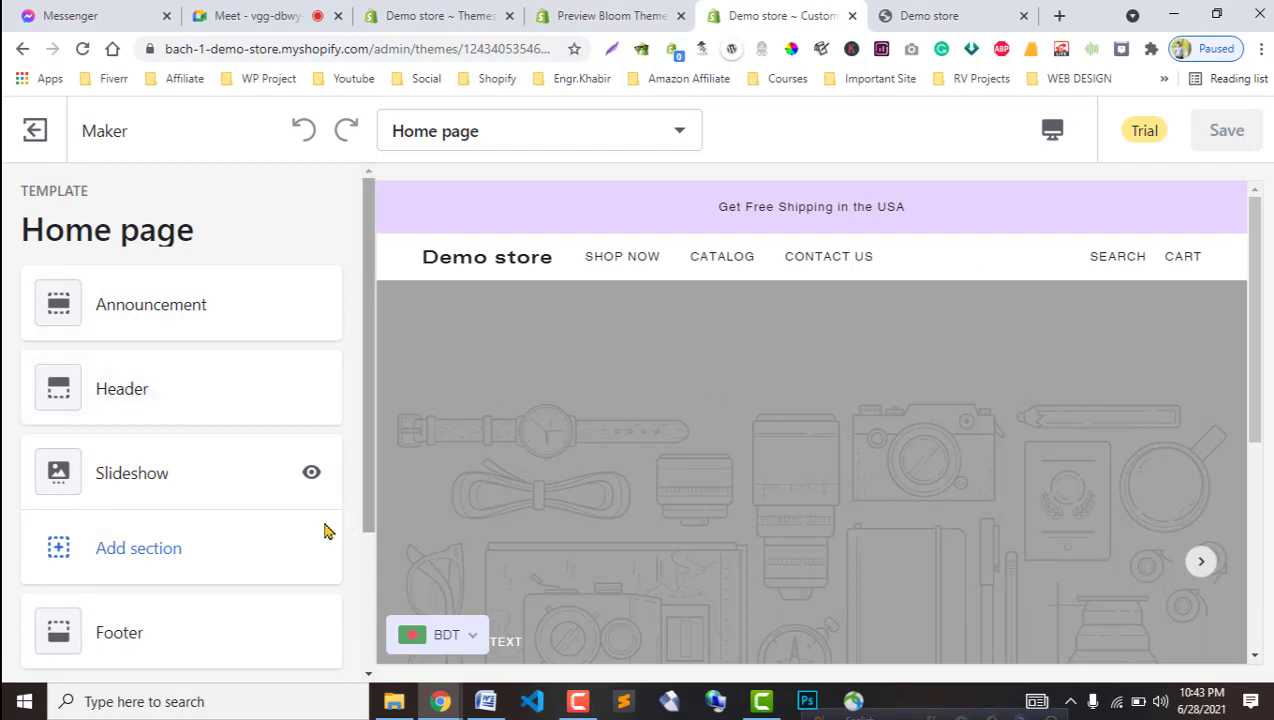
Set the image of the slideshow's first slide to the library photo of the woman in a cream sweater.
click(160, 486)
click(165, 355)
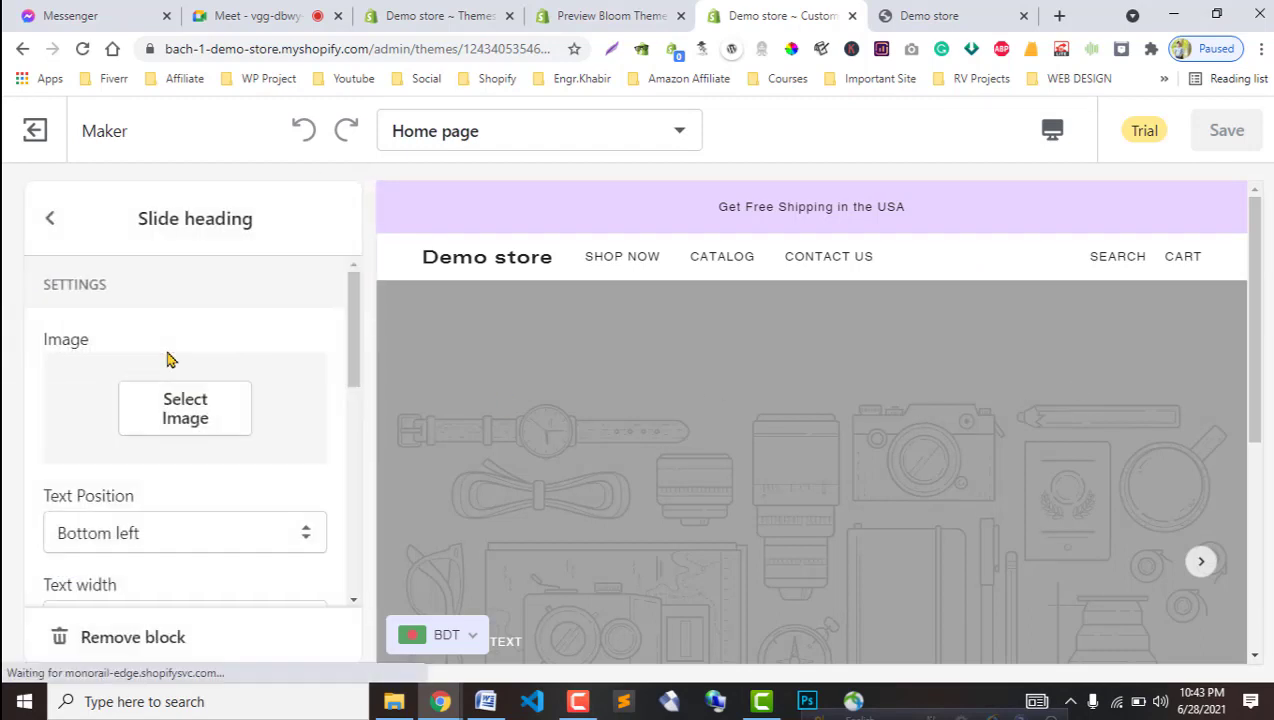
click(193, 420)
scroll(197, 440, down, 2)
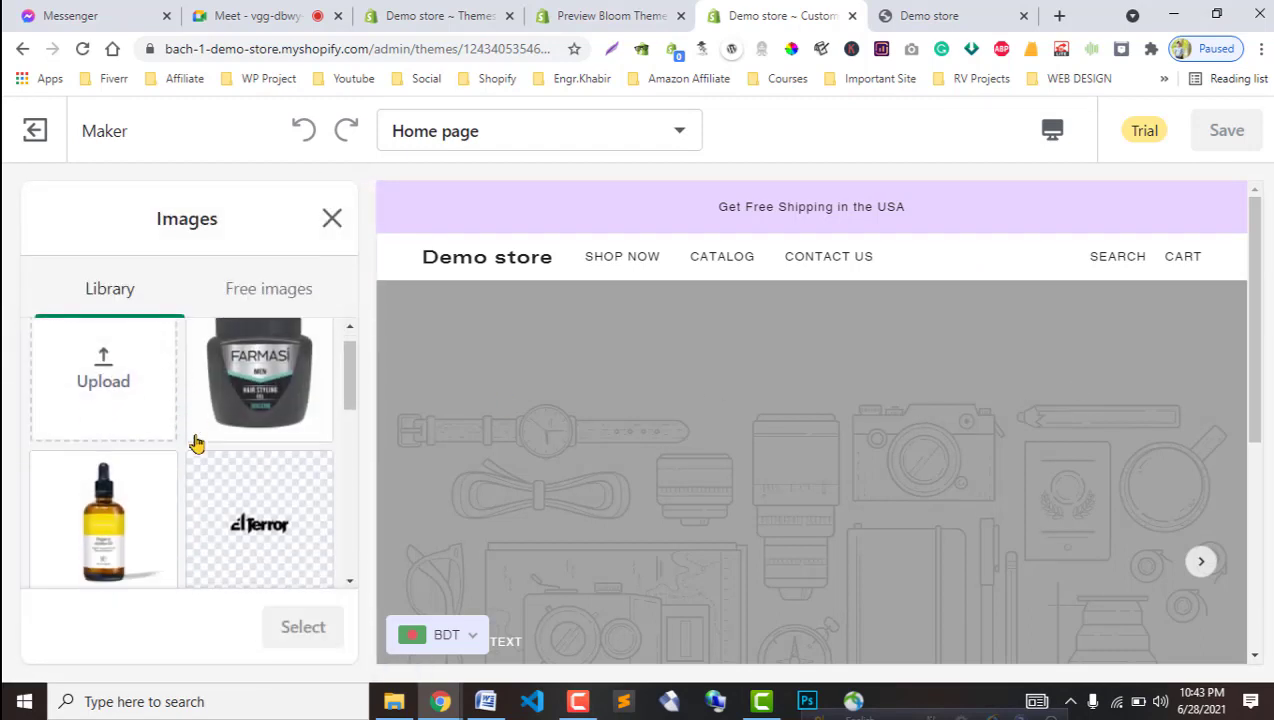
scroll(197, 444, down, 5)
click(535, 12)
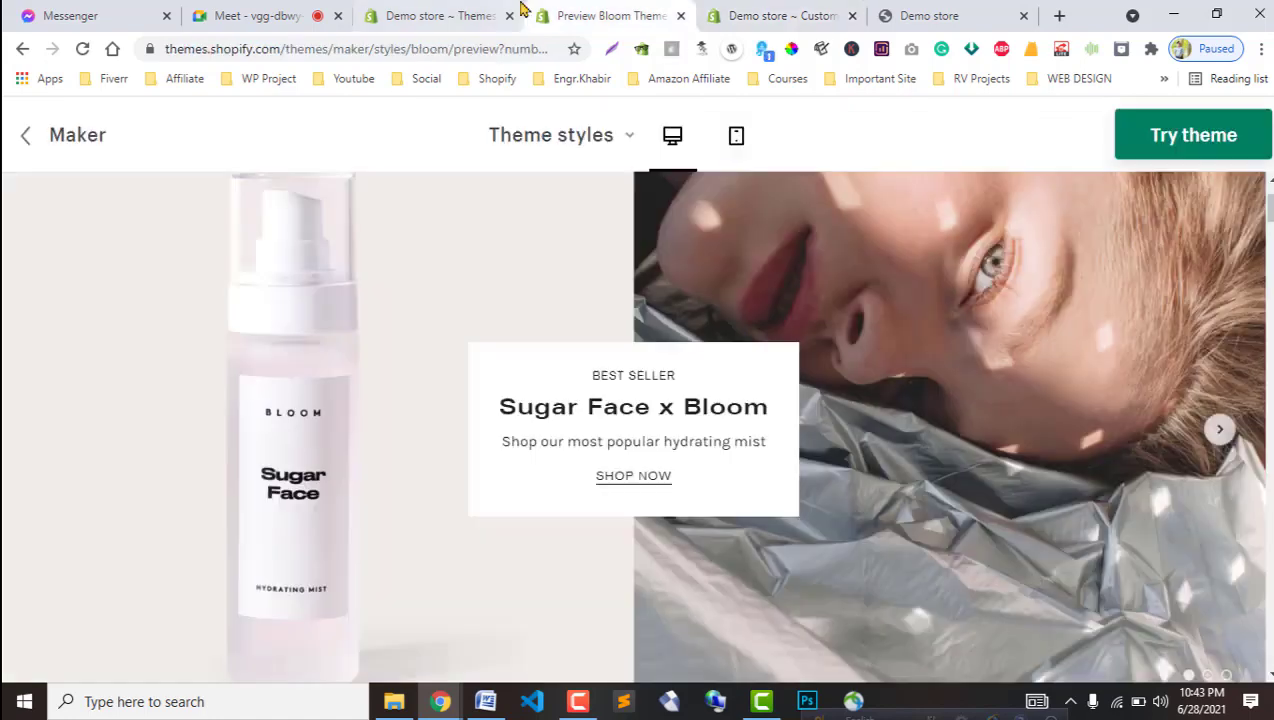
click(505, 10)
click(782, 13)
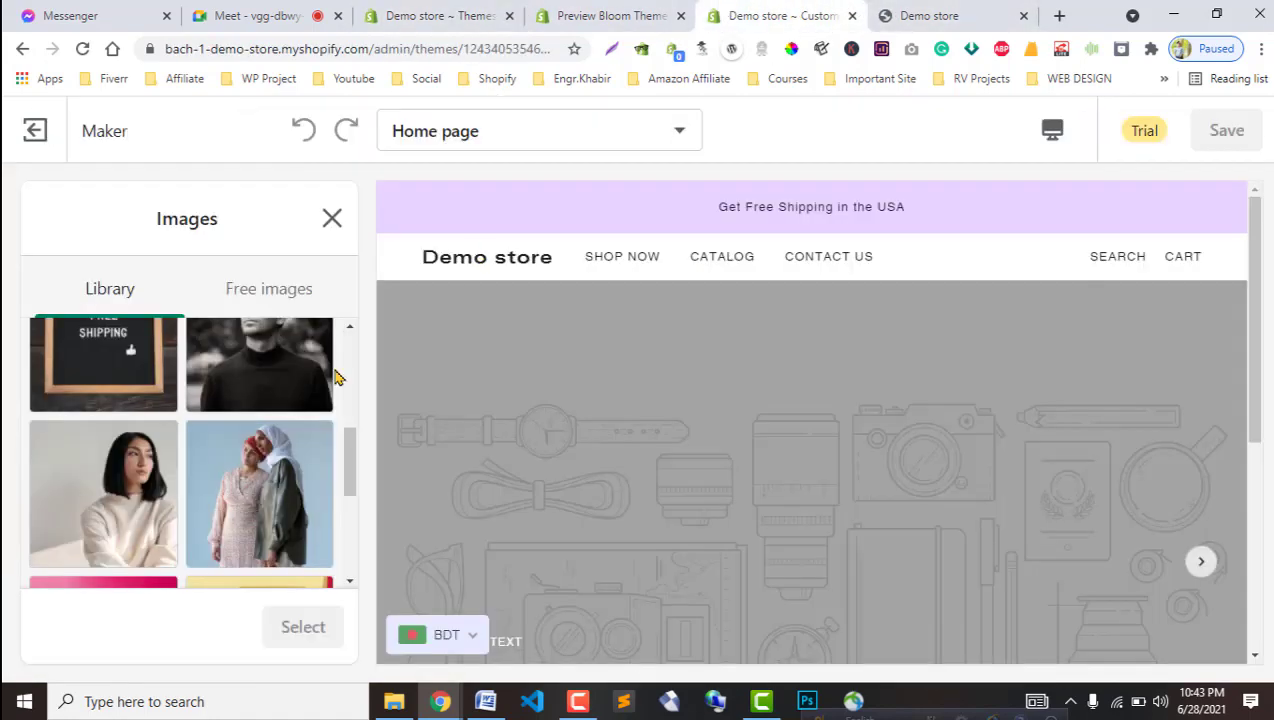
click(101, 503)
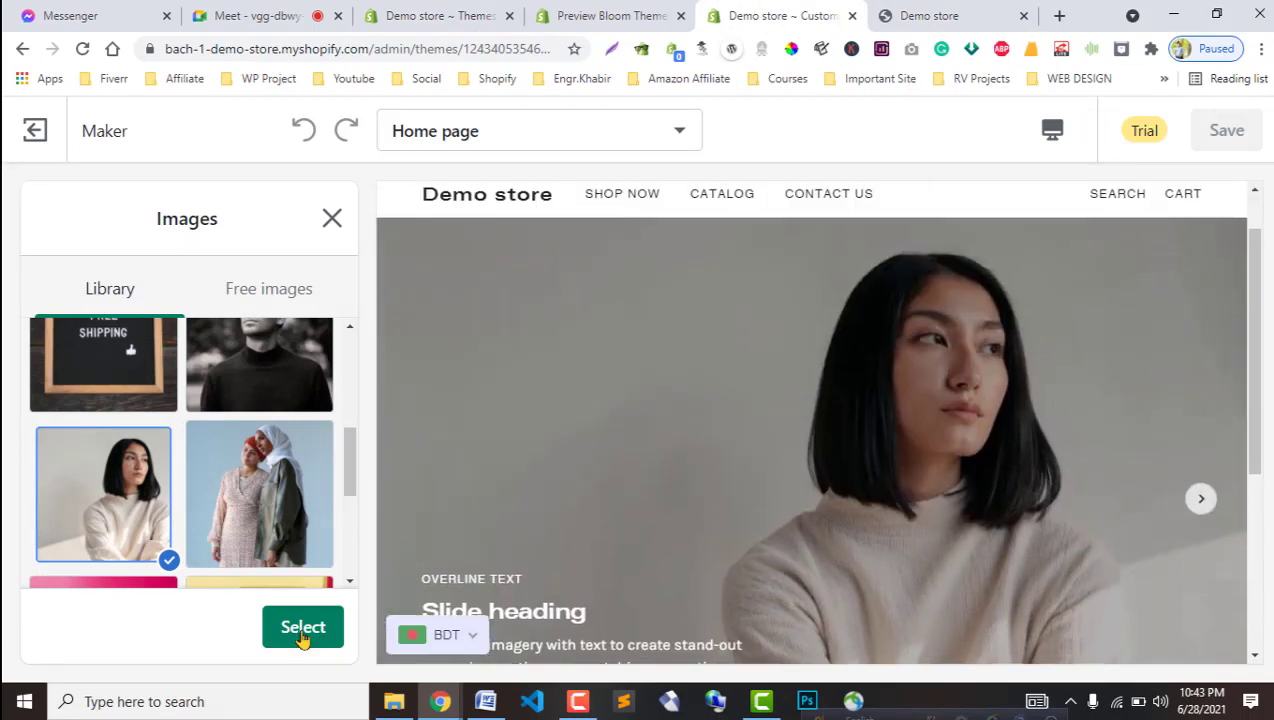
click(301, 627)
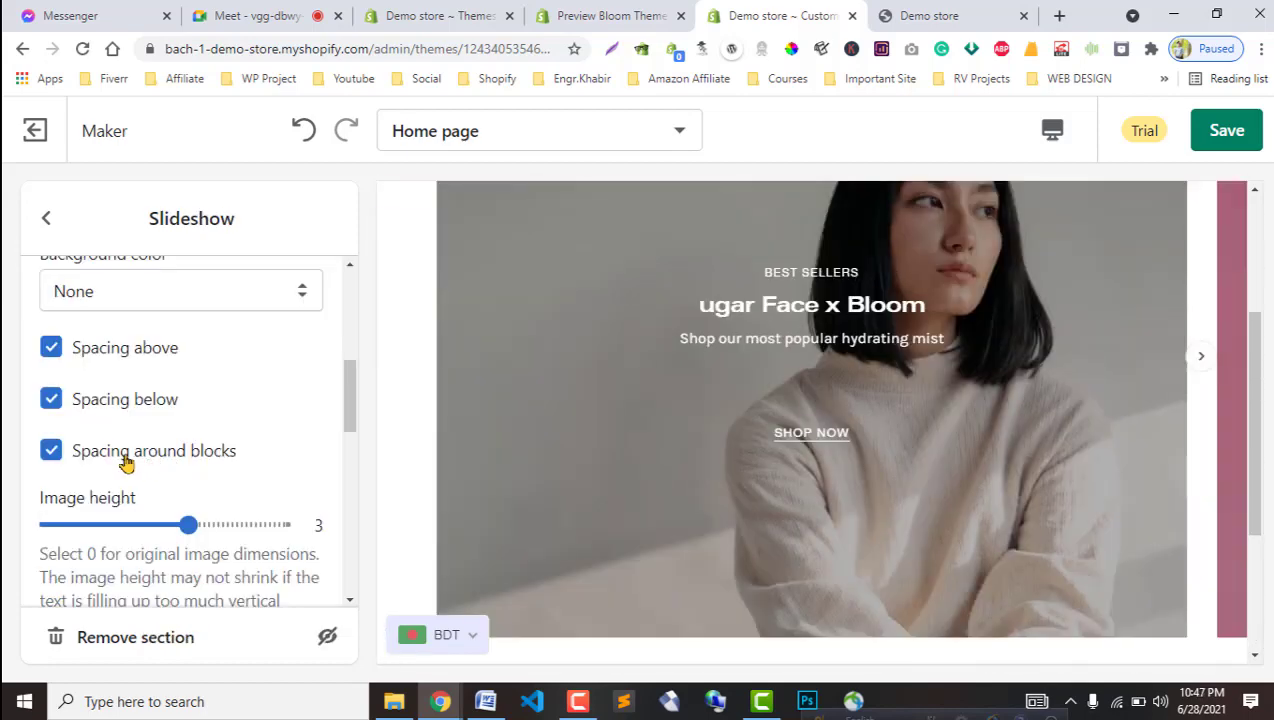
Turn off spacing around the slideshow's blocks and set the image height to 2.
click(128, 460)
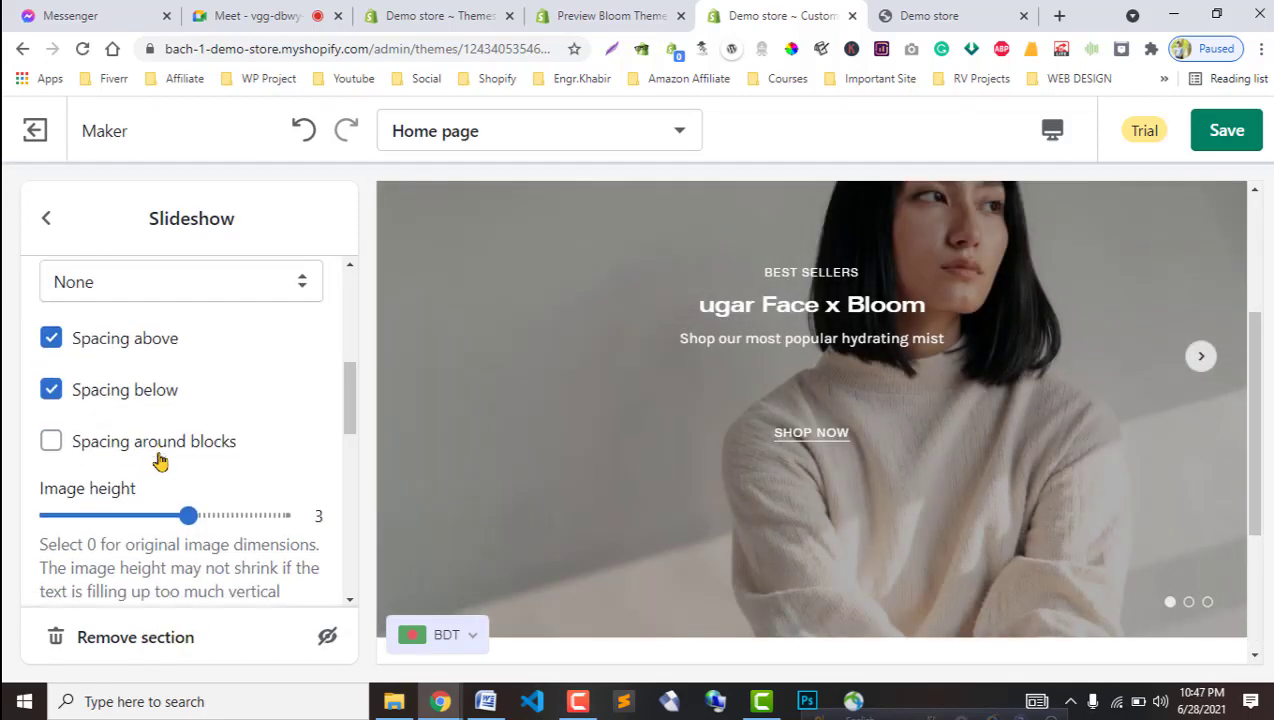
scroll(160, 460, down, 2)
drag(108, 346, 97, 337)
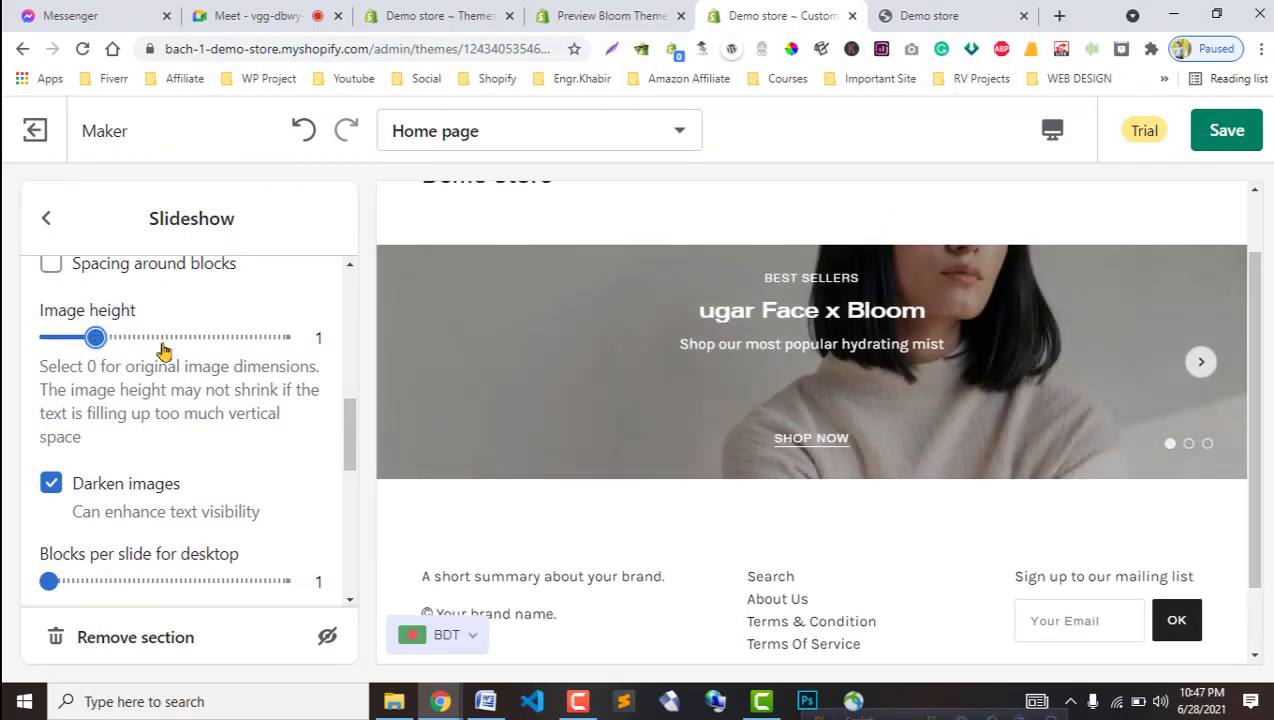
click(162, 340)
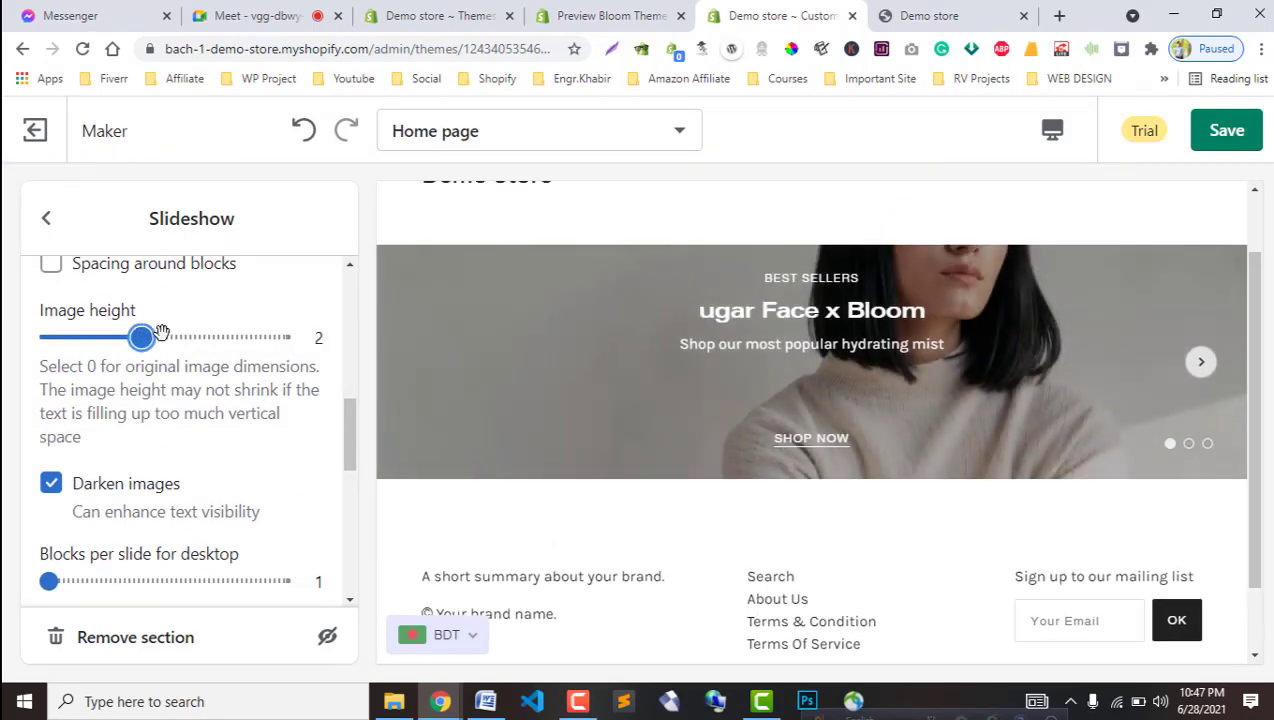
scroll(110, 374, down, 1)
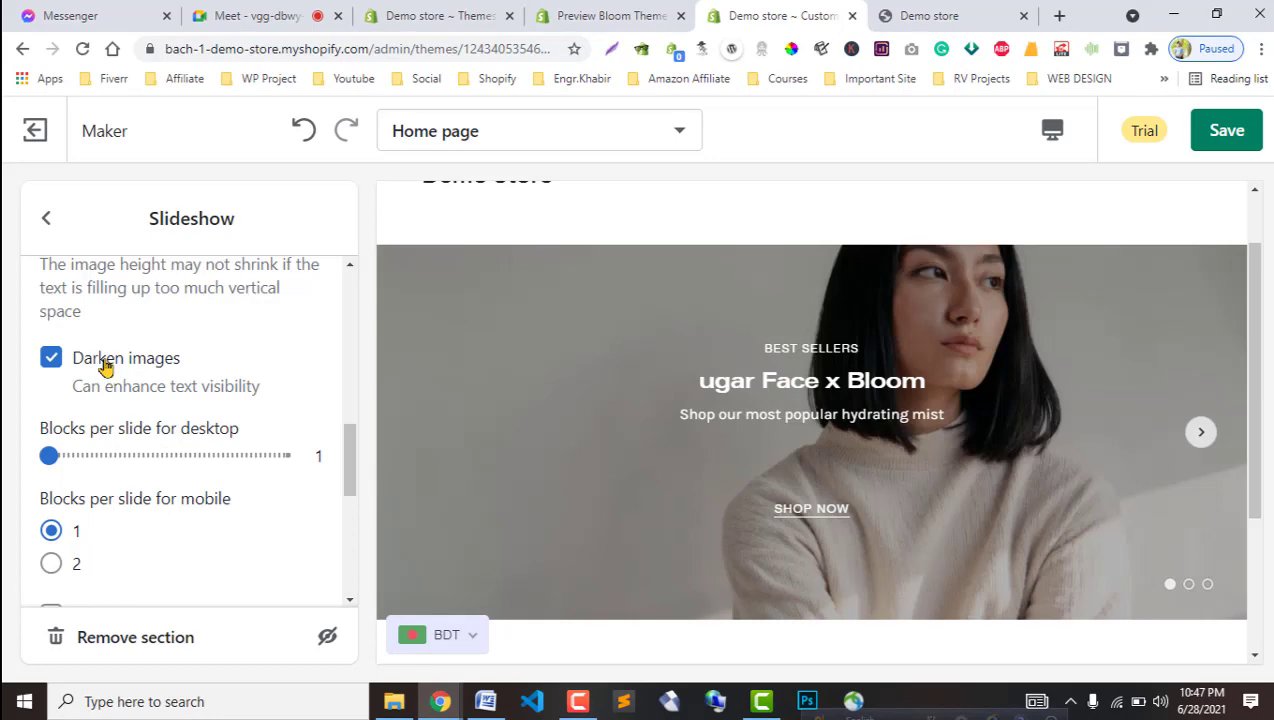
Try the slideshow's Darken images option and set the blocks per slide for desktop to 2.
click(105, 367)
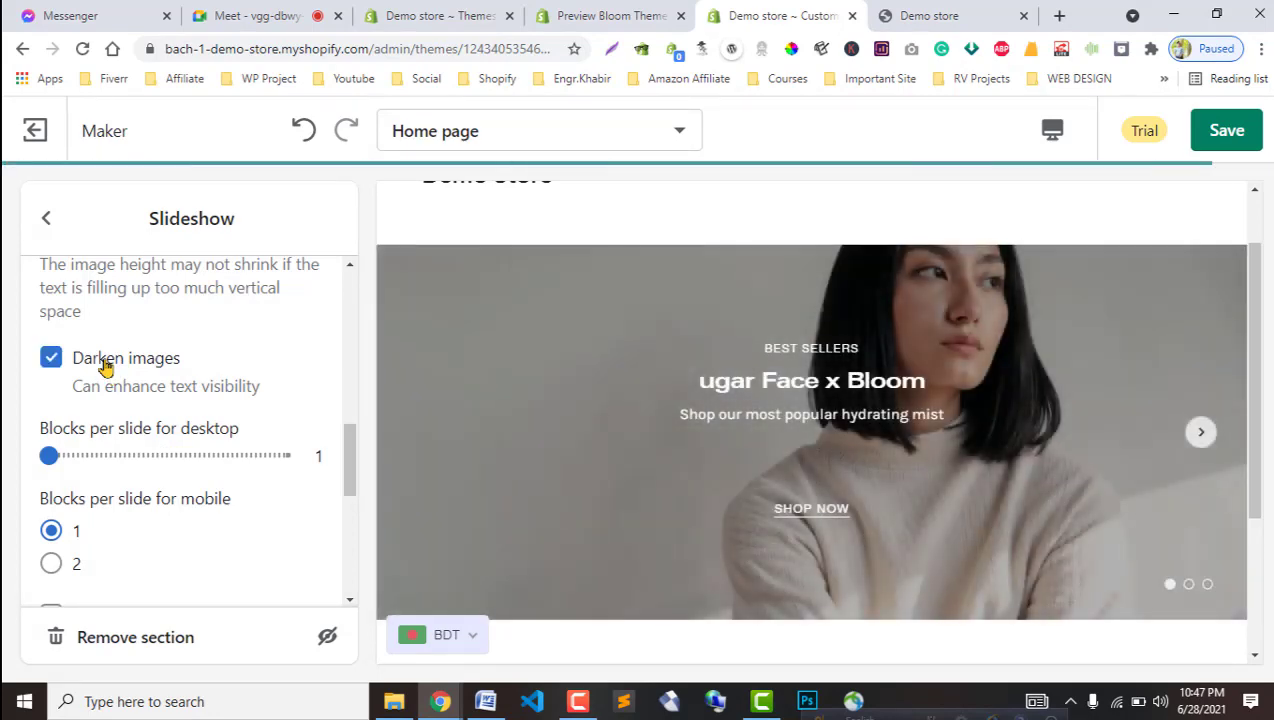
scroll(100, 360, down, 1)
click(126, 332)
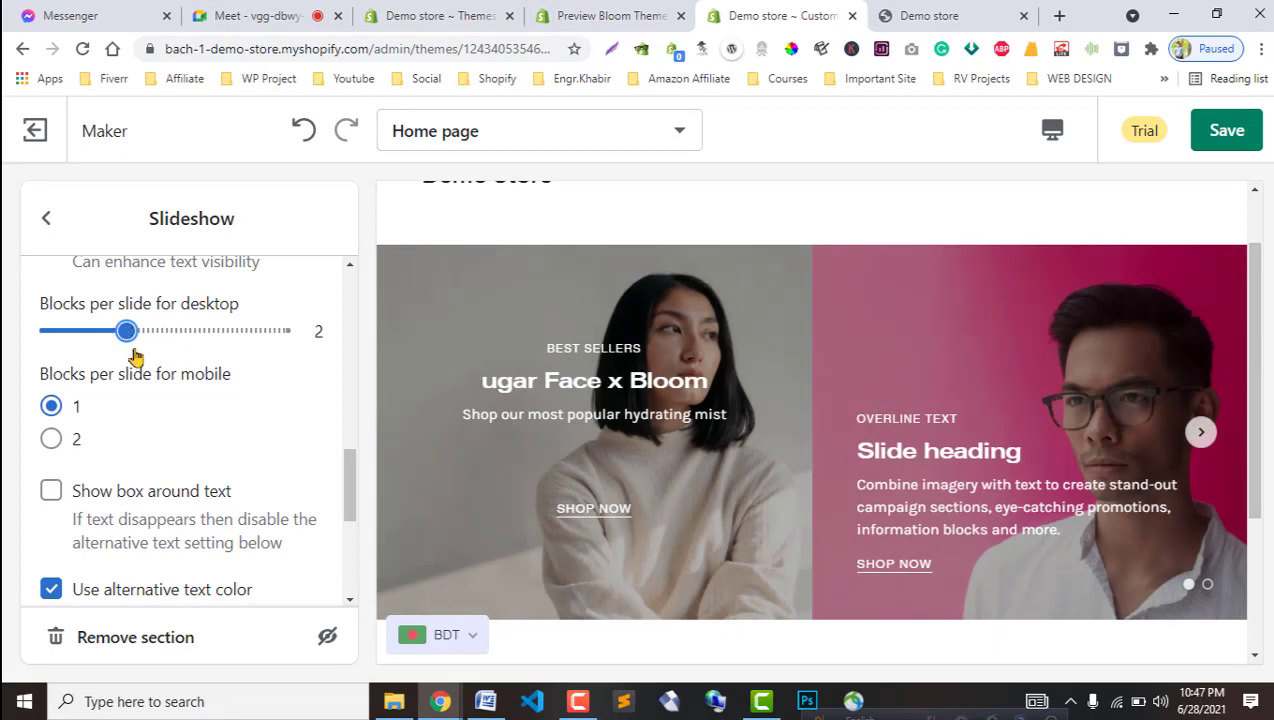
Examine the Bloom demo's slideshow for its image height, side-by-side images and text box.
scroll(155, 395, up, 1)
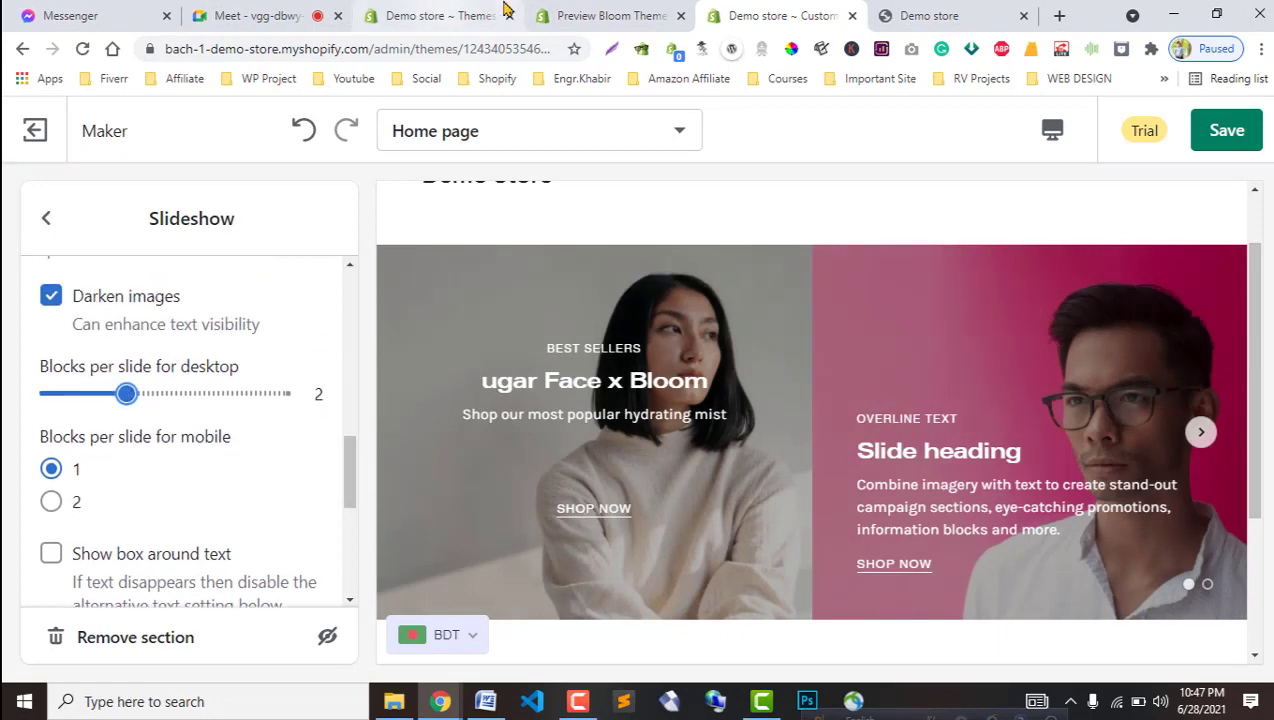
click(610, 15)
scroll(547, 519, up, 1)
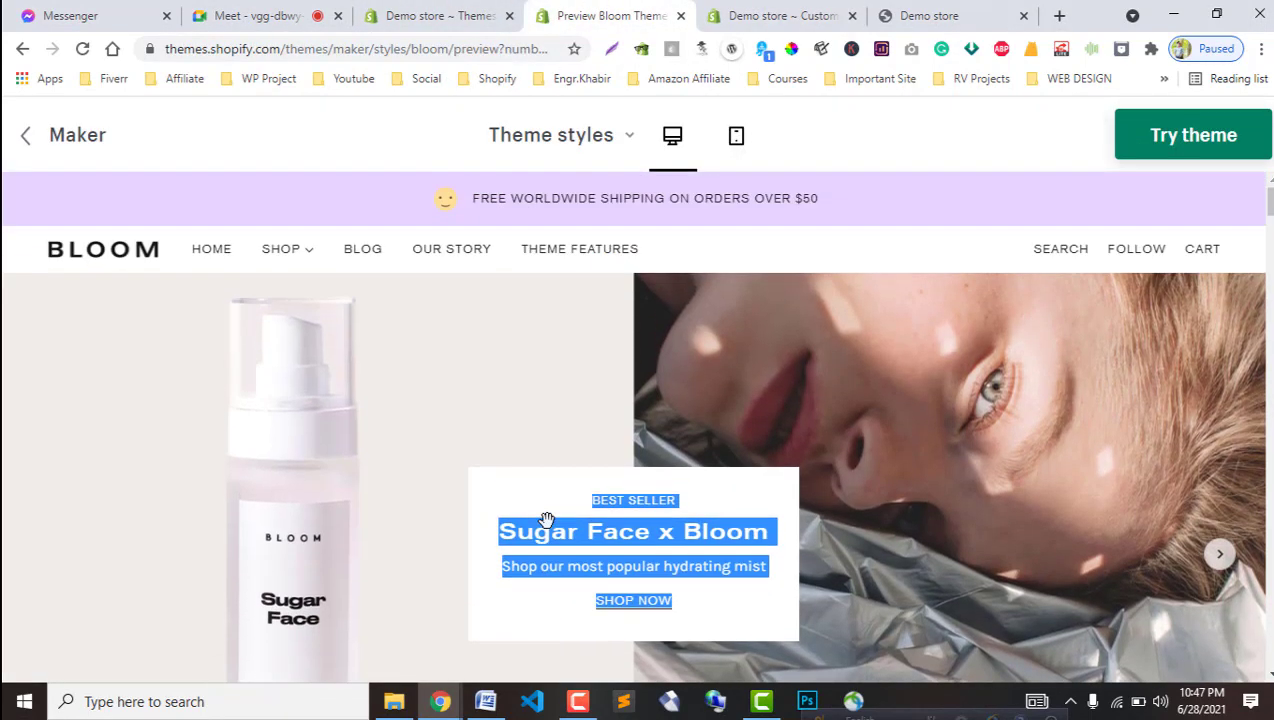
scroll(546, 520, down, 1)
scroll(546, 518, up, 1)
scroll(843, 561, down, 1)
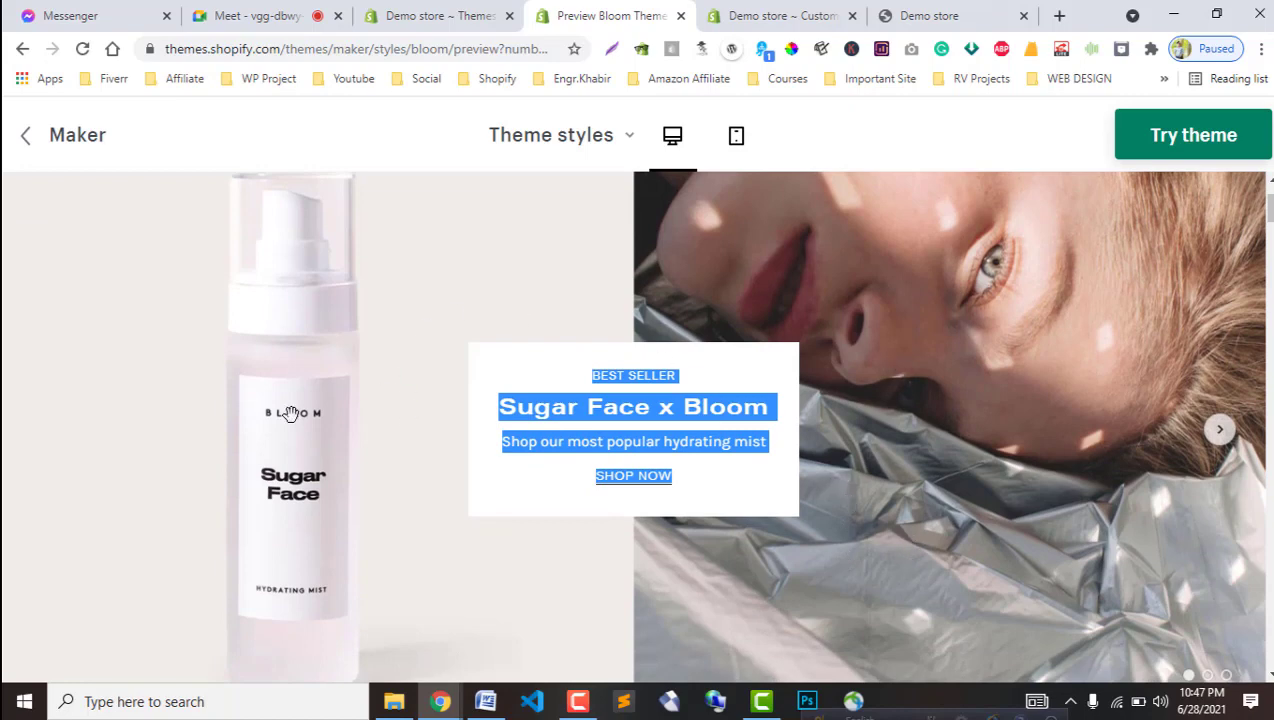
scroll(352, 513, down, 1)
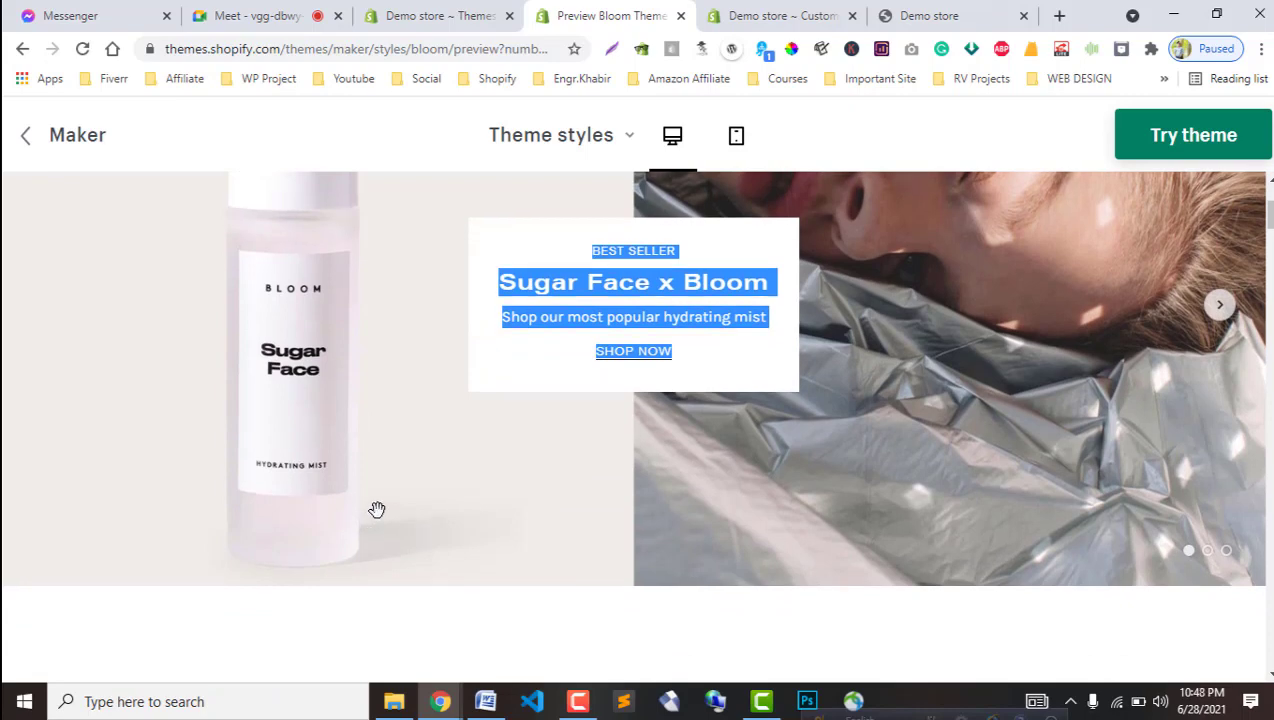
scroll(382, 450, up, 1)
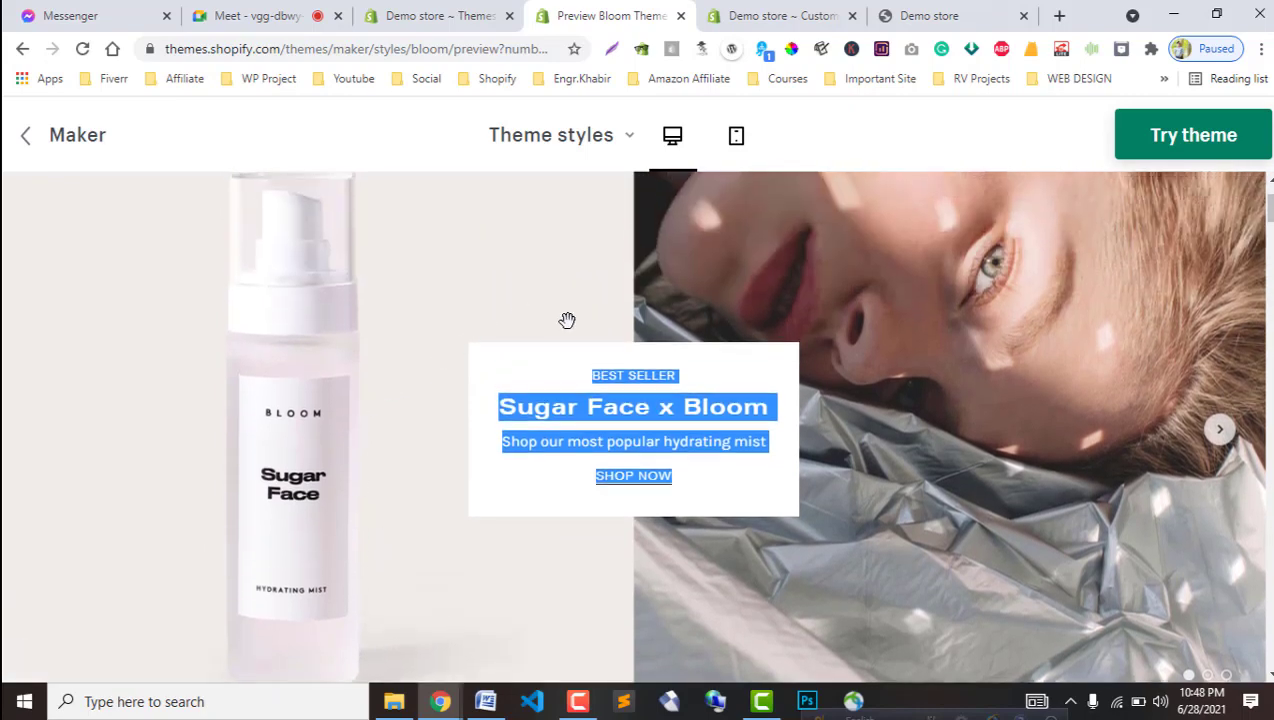
Set the demo store slideshow's blocks per slide for mobile to 2.
click(748, 15)
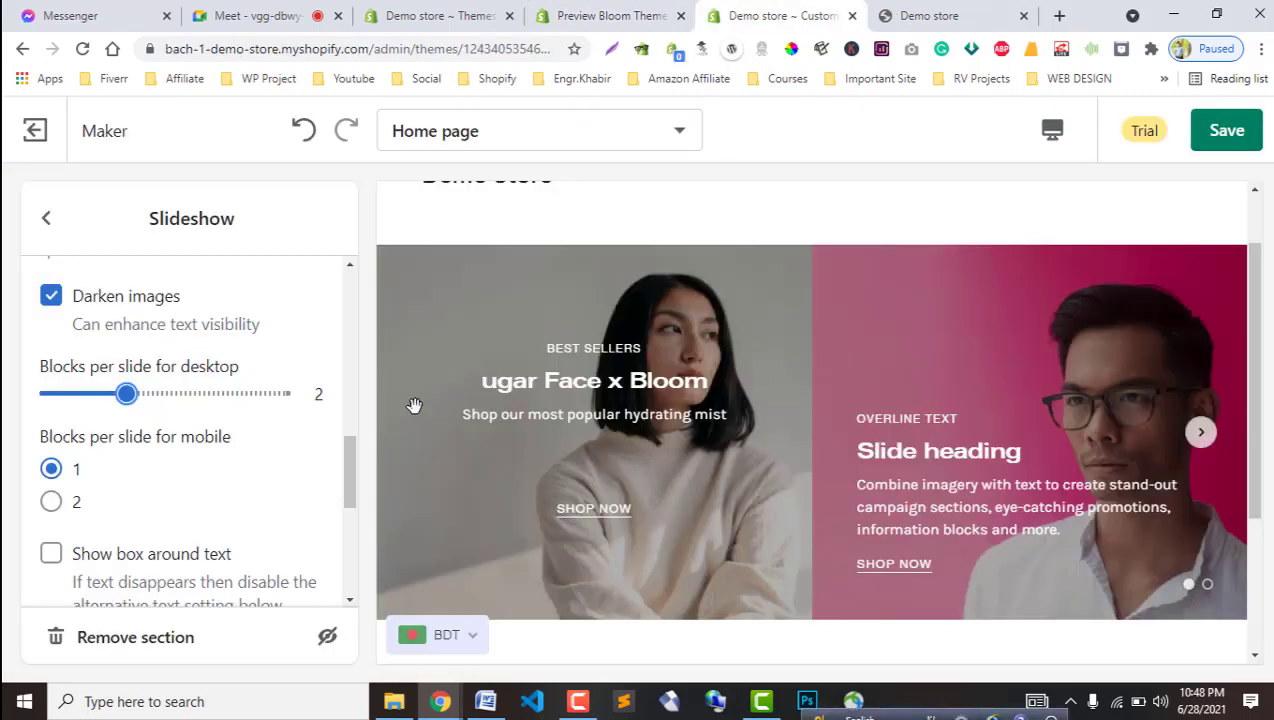
scroll(648, 468, down, 1)
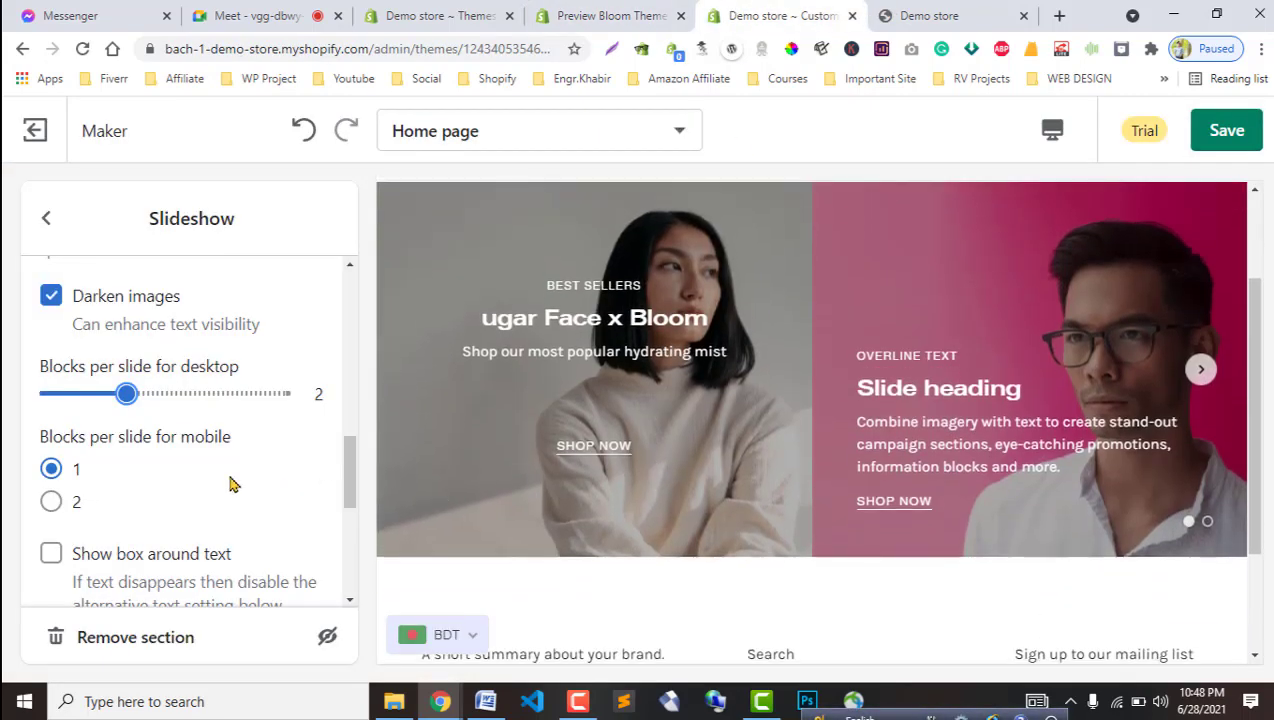
scroll(216, 502, down, 1)
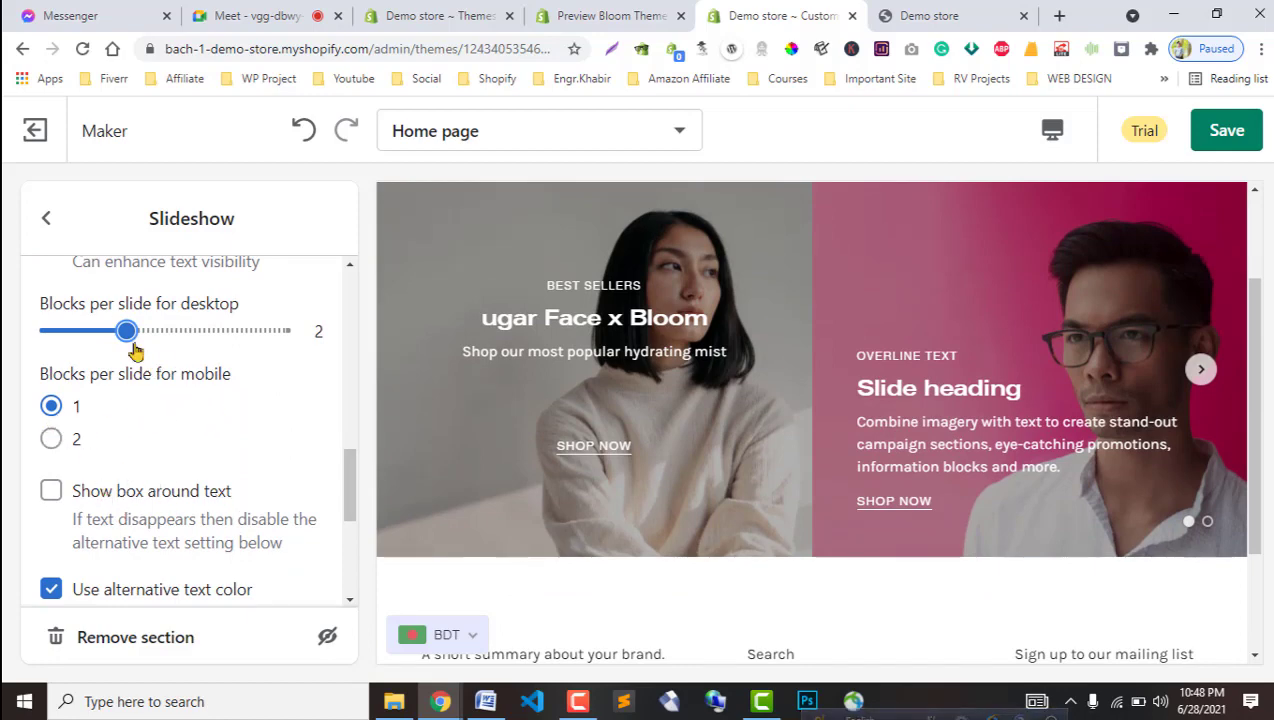
click(906, 10)
click(780, 15)
click(62, 444)
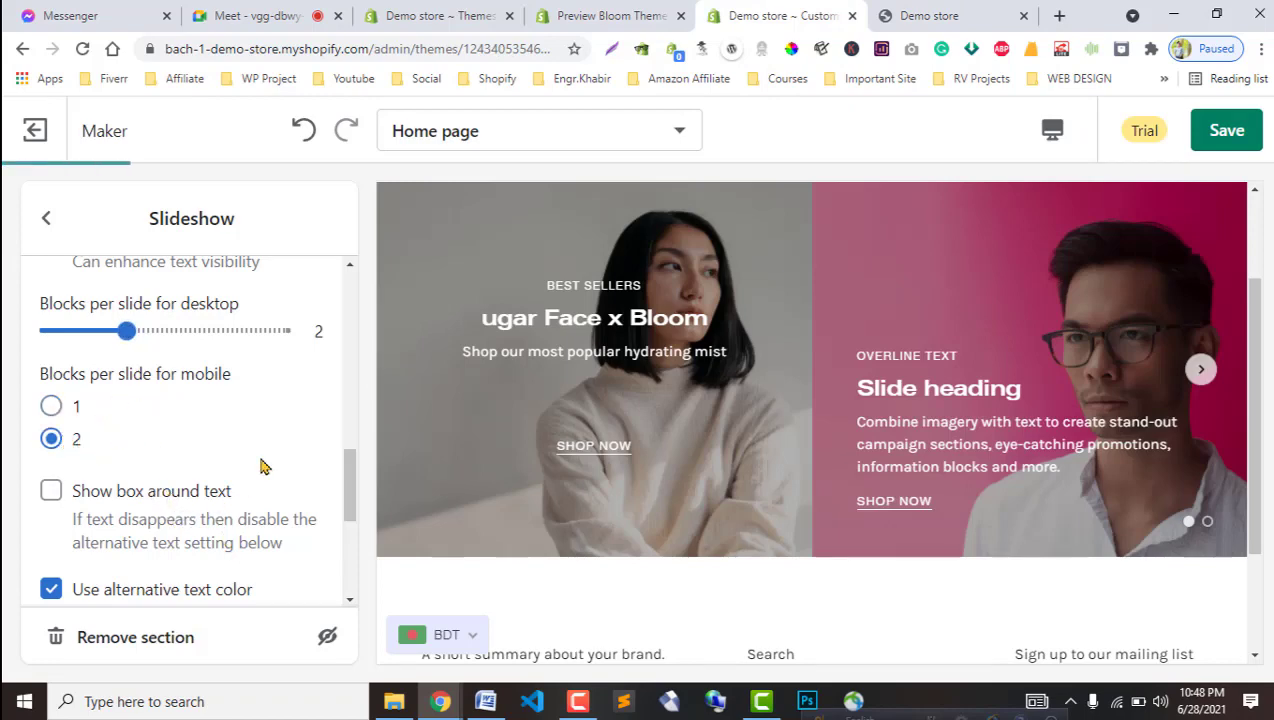
Show a box around the slideshow text as in the Bloom demo and turn off the alternative text color.
click(610, 15)
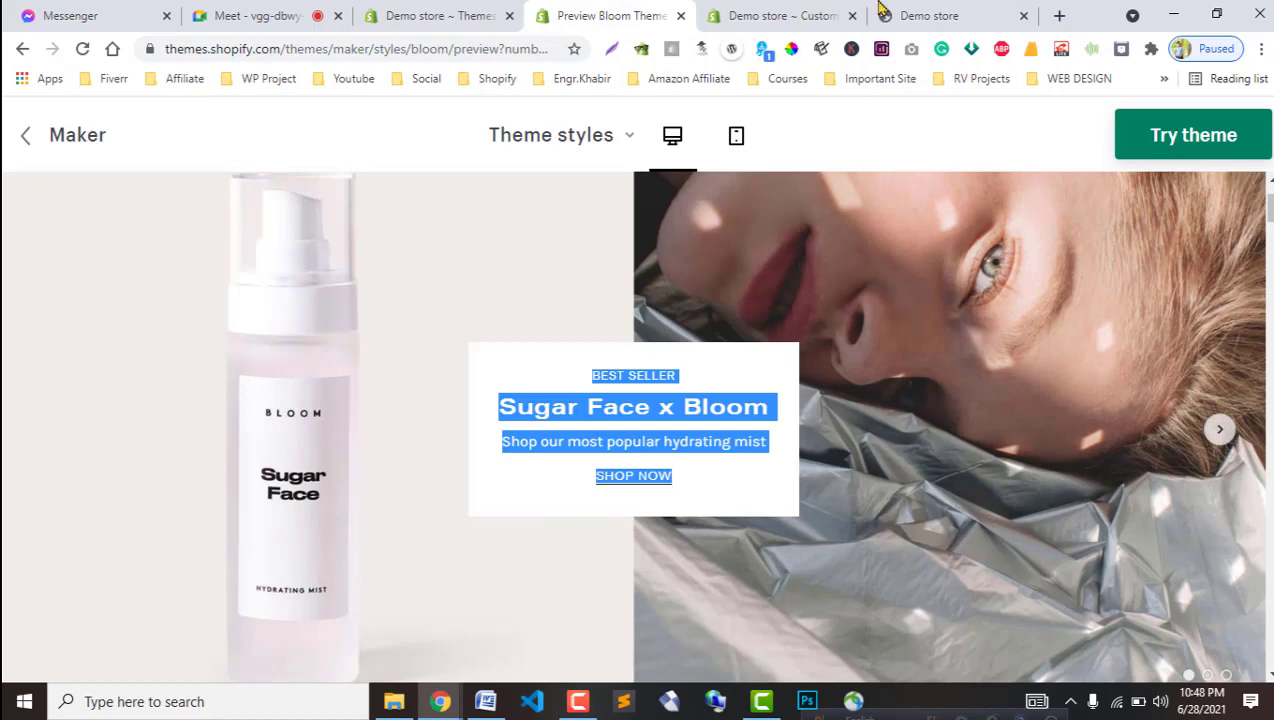
click(880, 10)
click(790, 10)
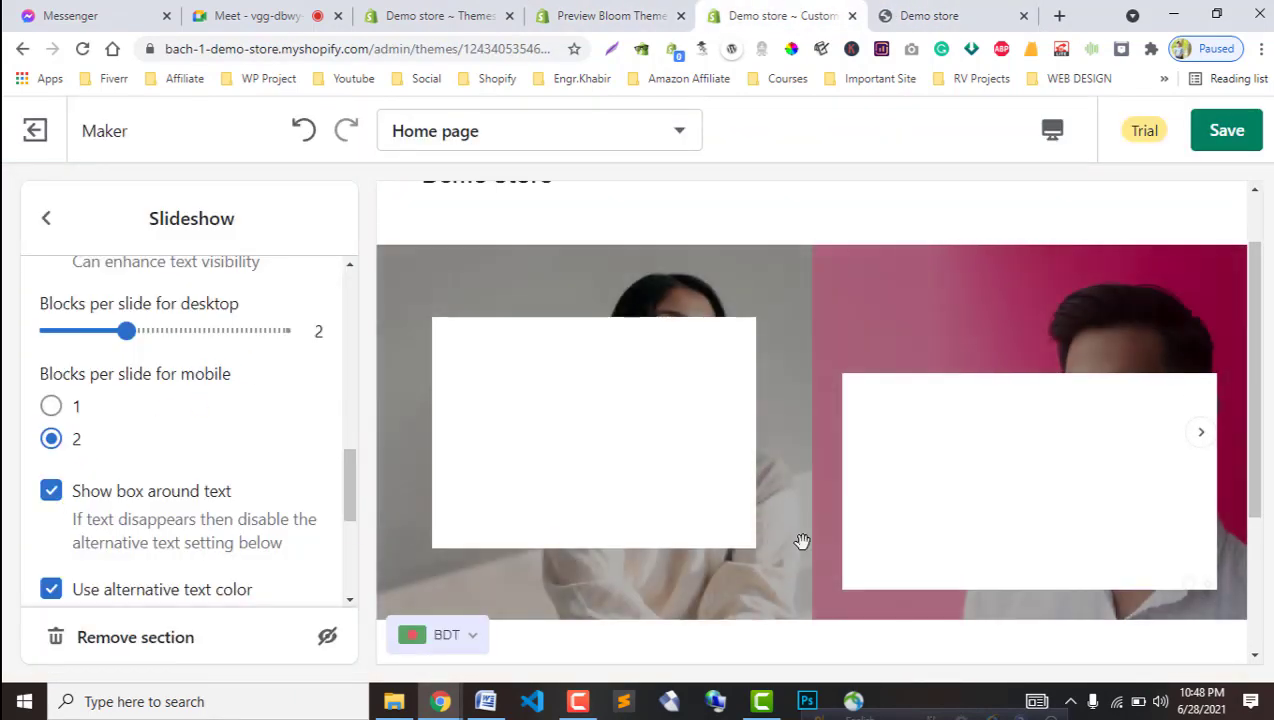
scroll(284, 529, down, 2)
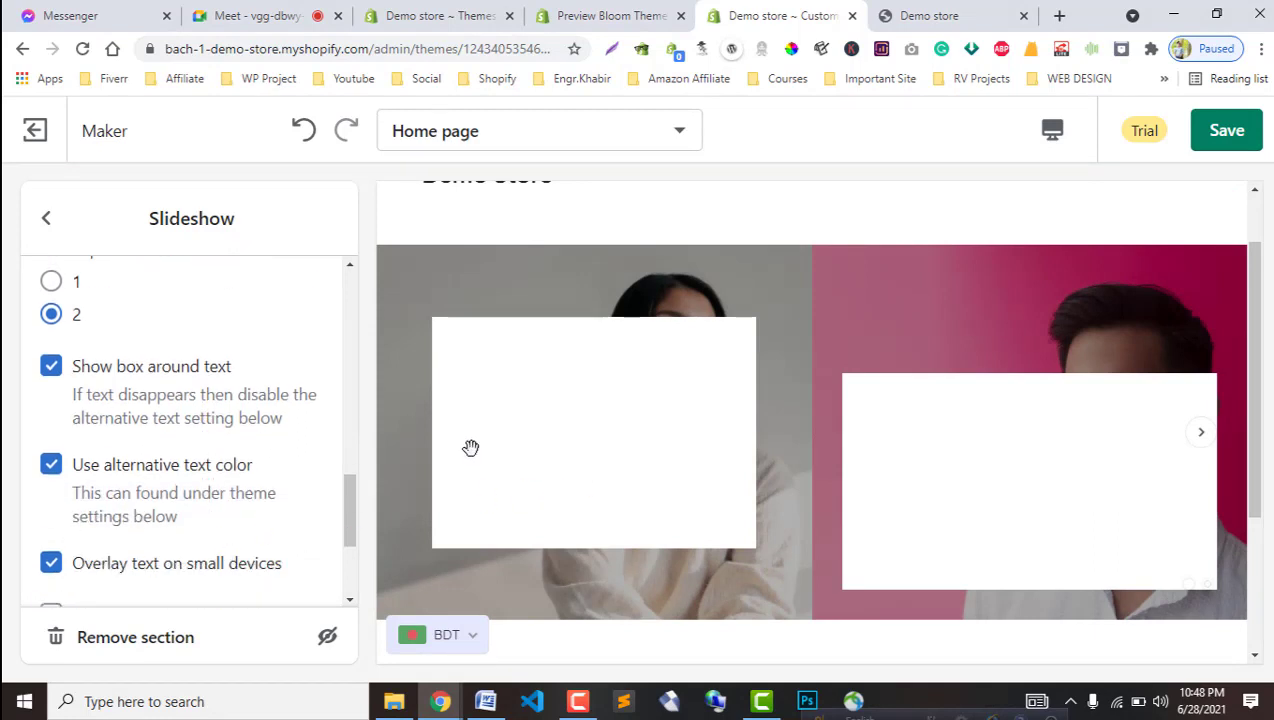
click(51, 465)
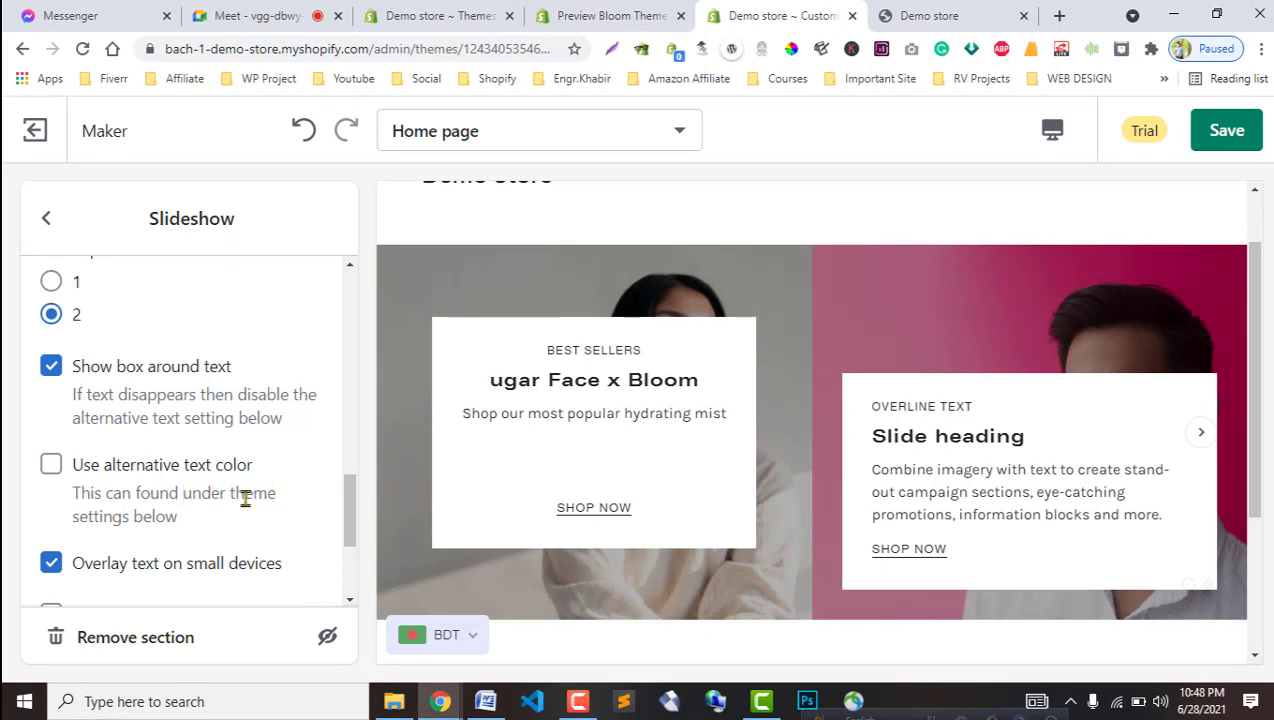
scroll(243, 500, down, 4)
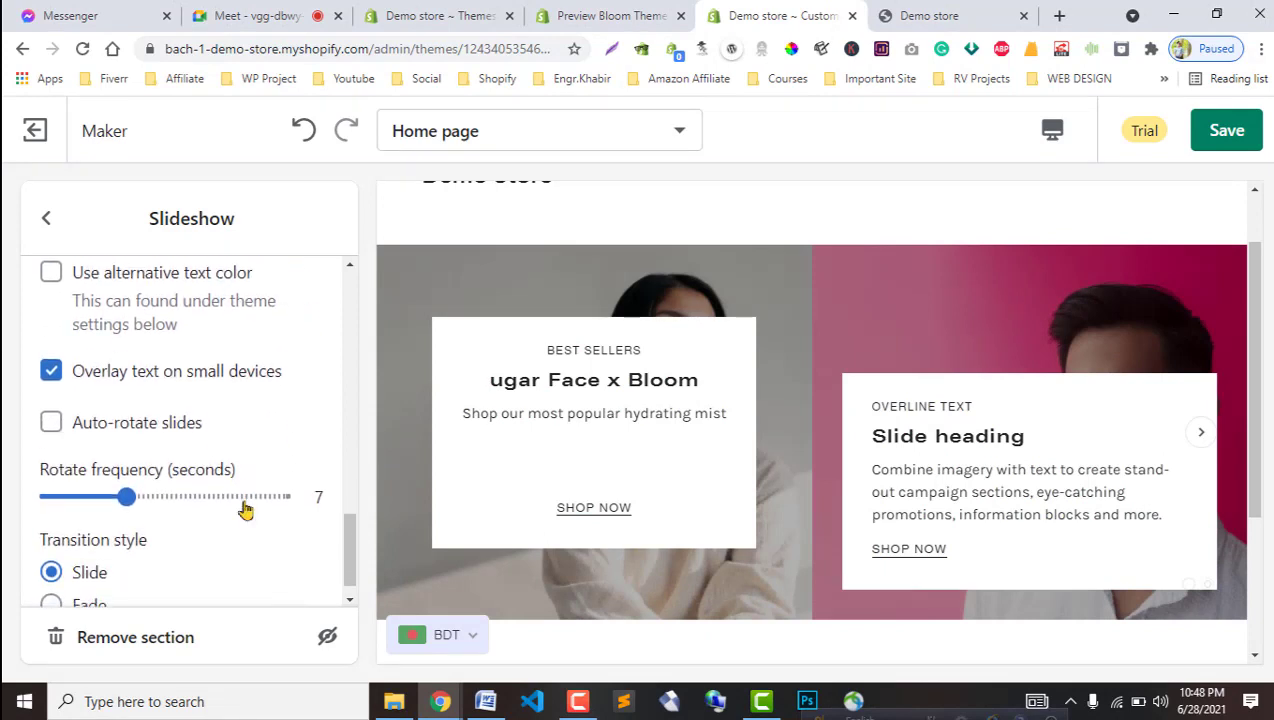
Try auto-rotating the slides and compare this with the Bloom demo's slideshow.
click(82, 393)
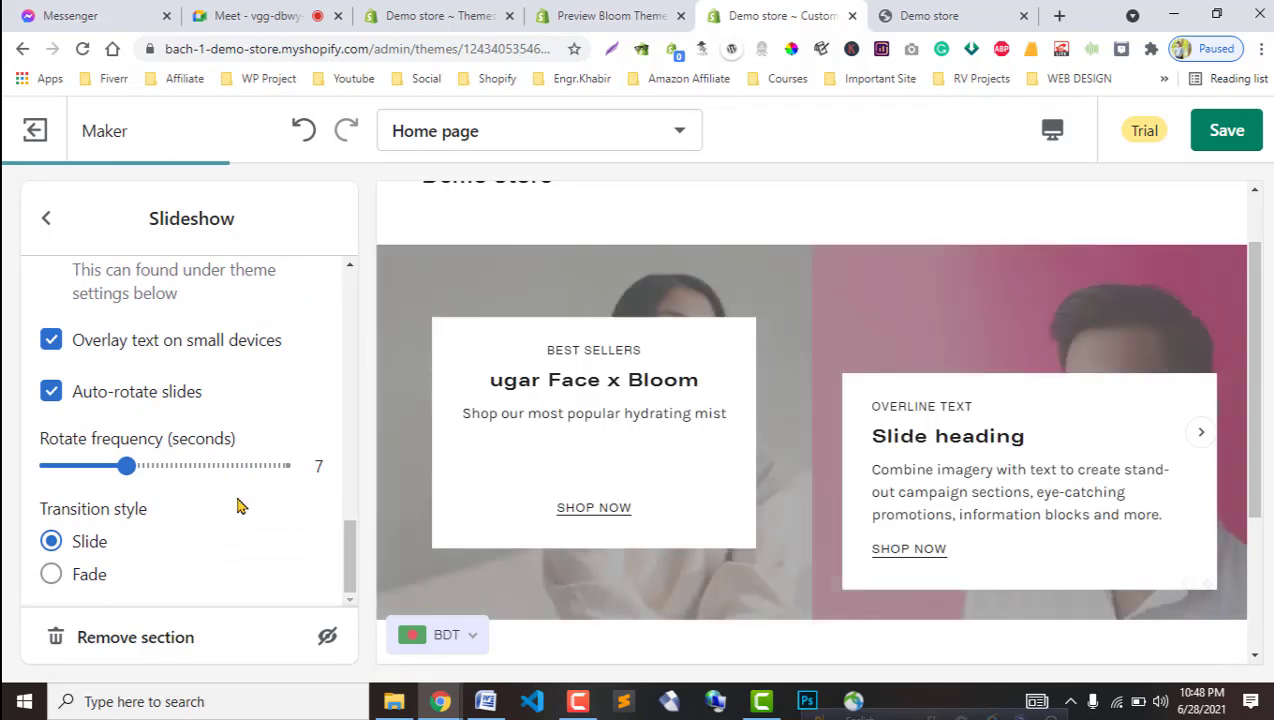
click(428, 17)
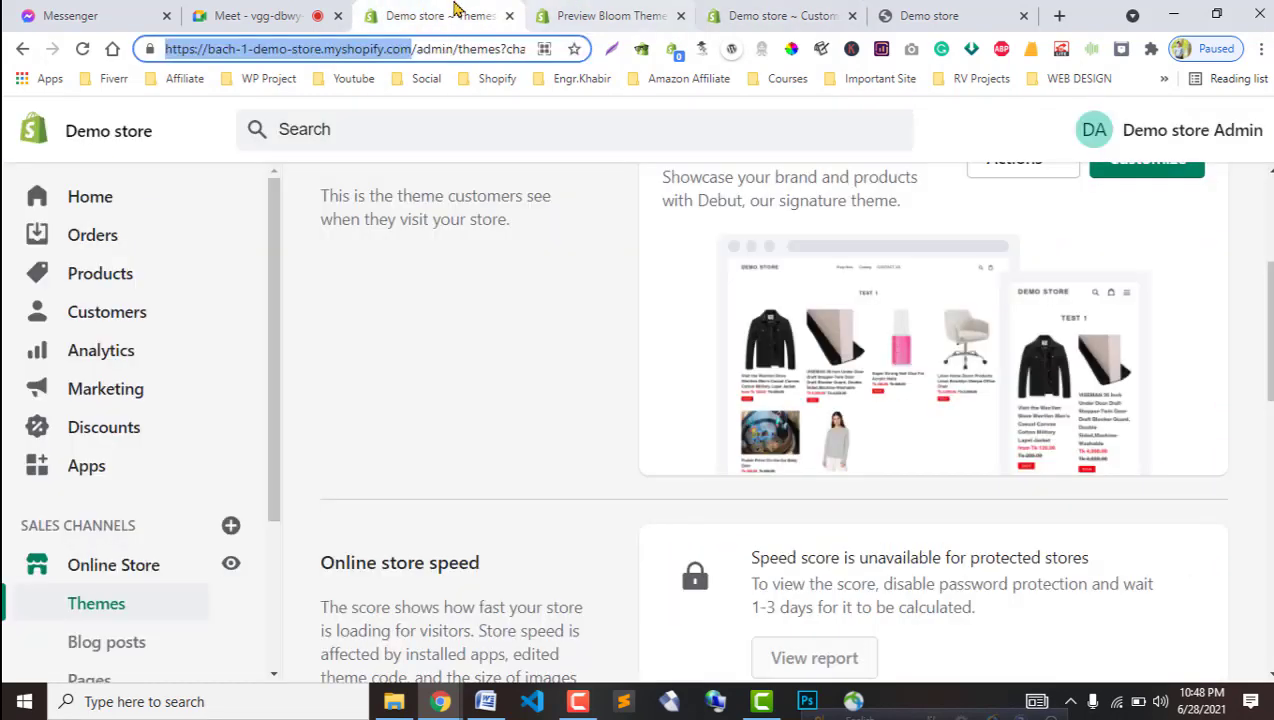
click(614, 12)
scroll(1046, 505, down, 5)
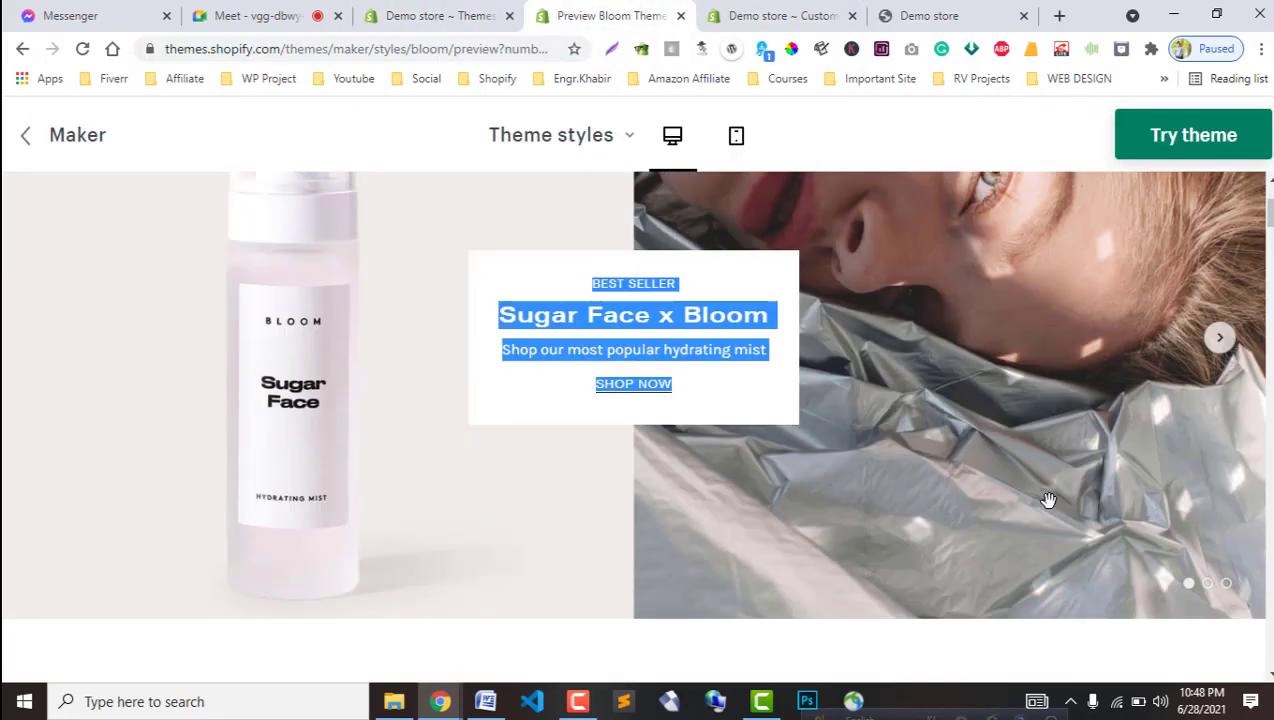
scroll(1248, 314, up, 3)
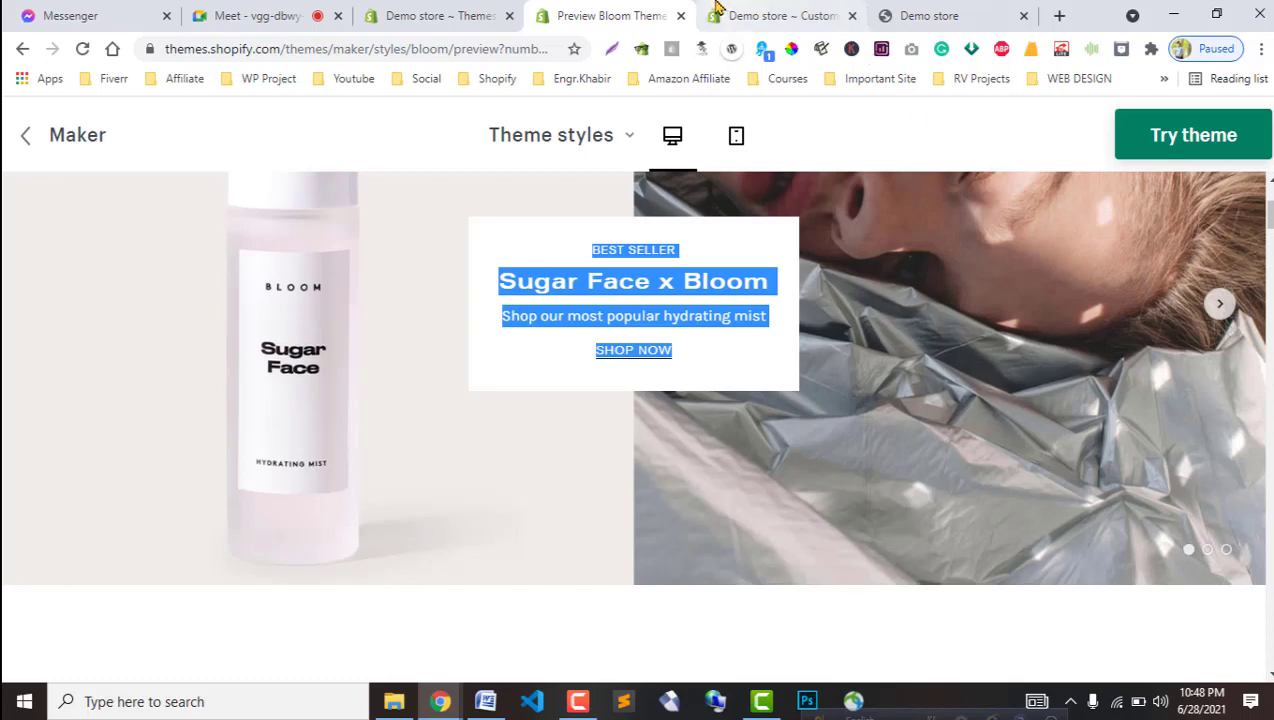
click(775, 16)
click(95, 394)
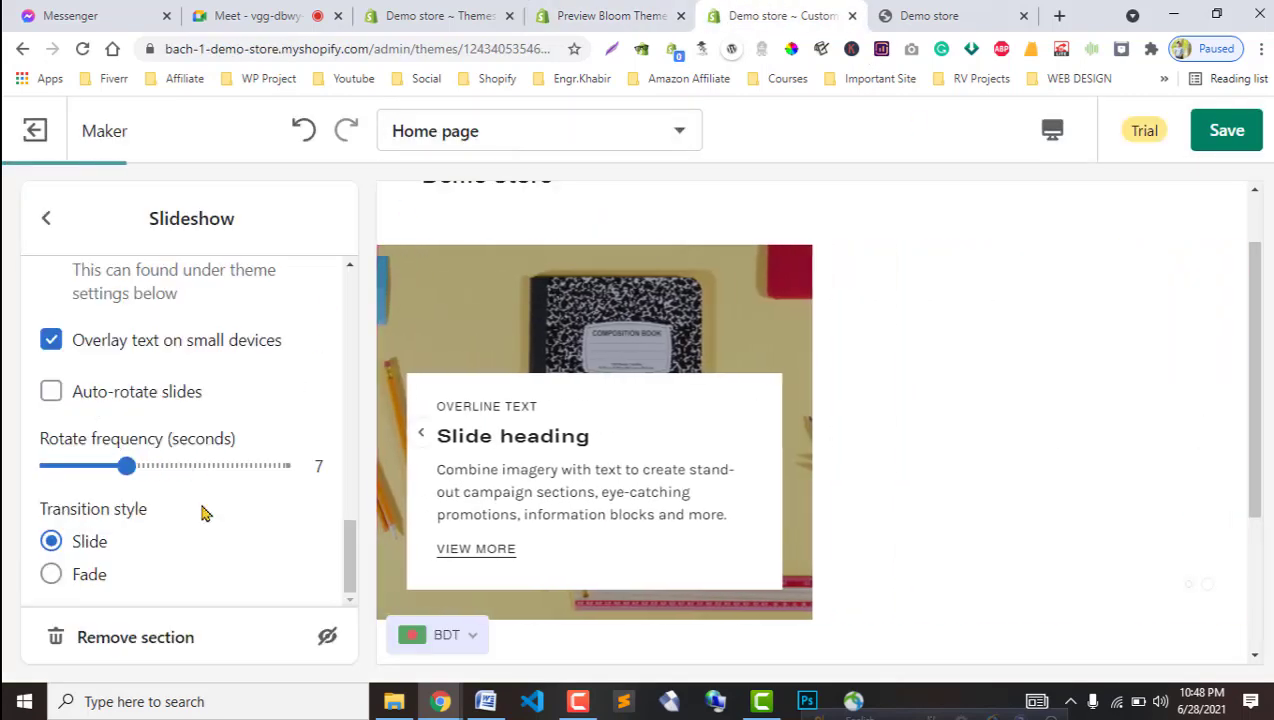
Set the slideshow's transition style to Fade.
click(85, 575)
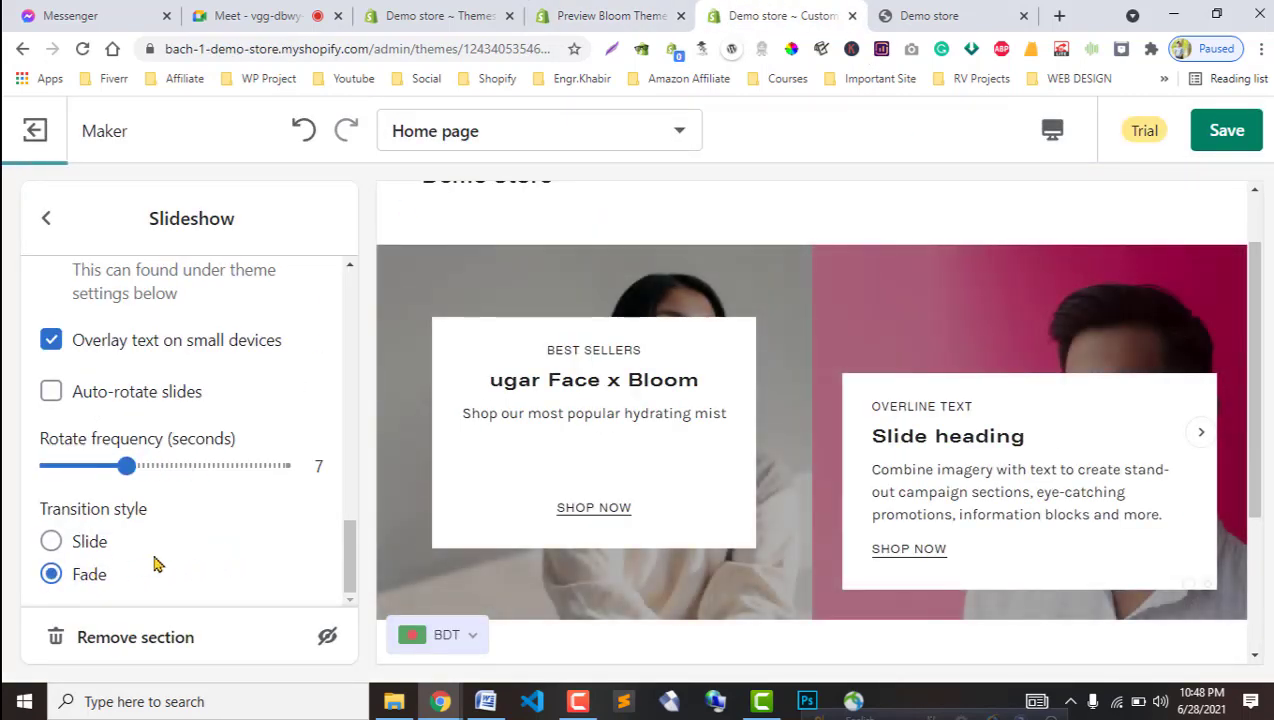
scroll(228, 573, up, 3)
scroll(228, 573, up, 10)
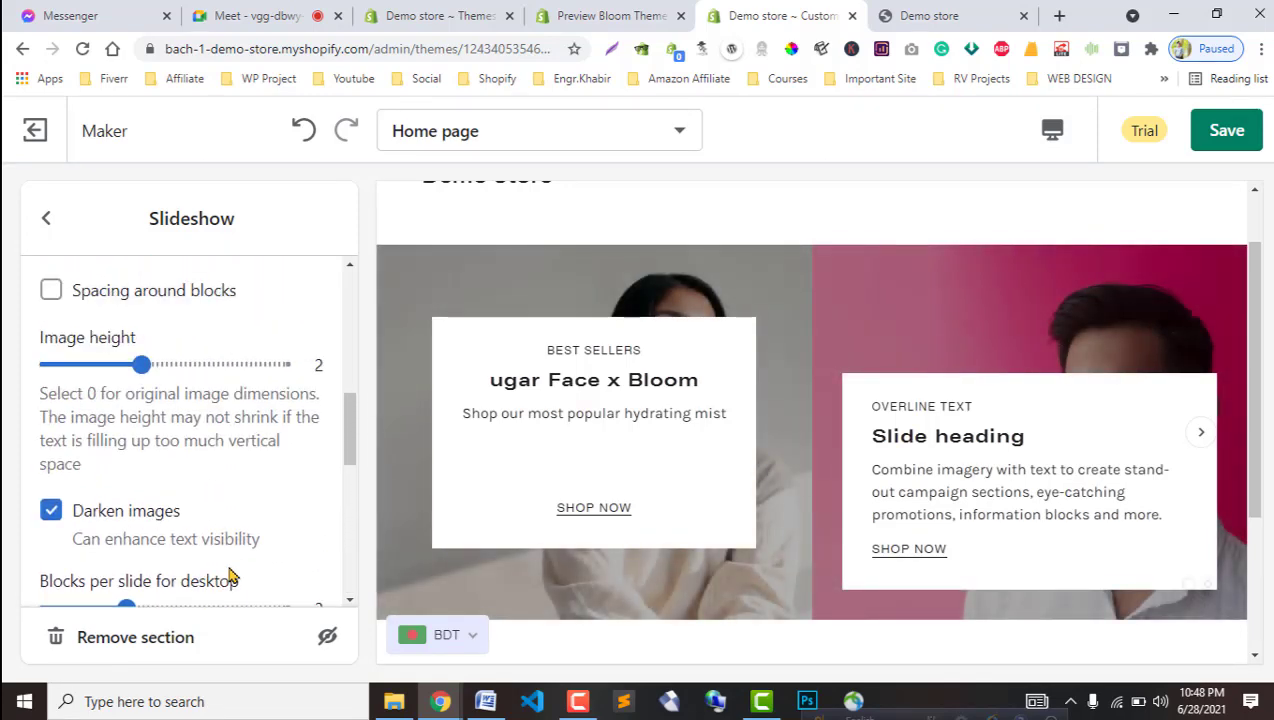
Add two slides to the slideshow and place one after the first slide and the other after the pink-background slide.
click(640, 14)
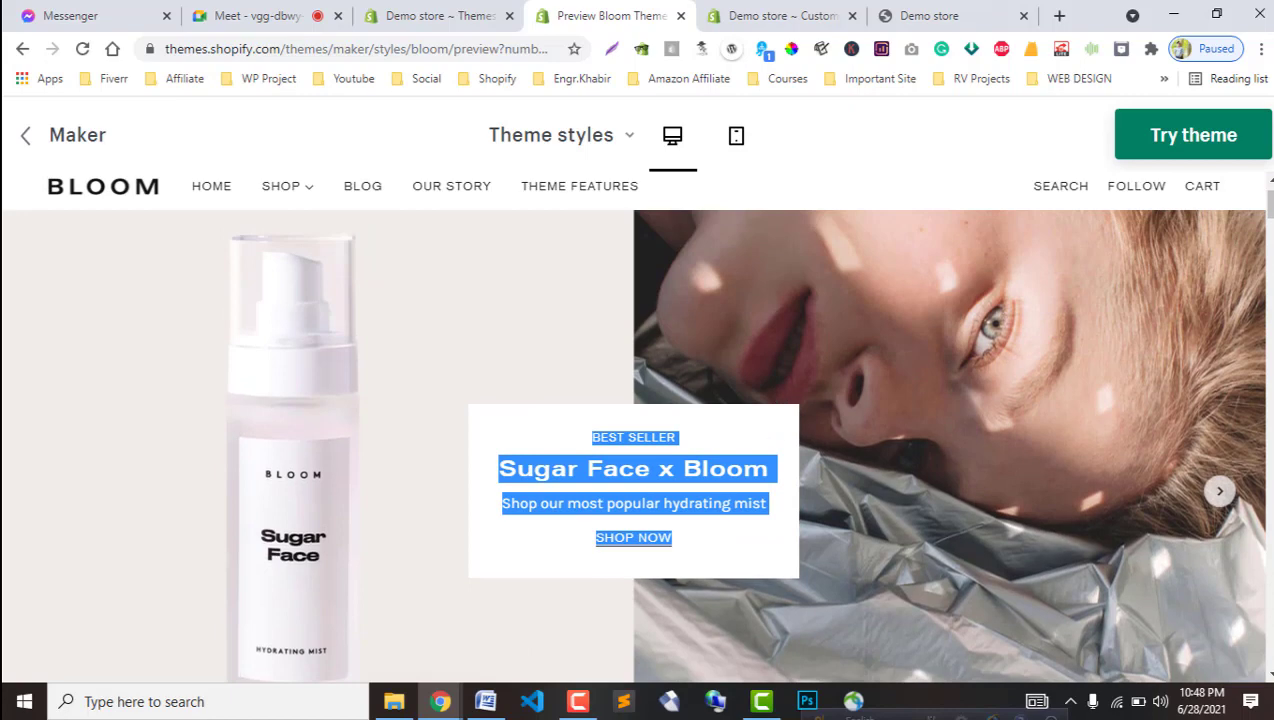
click(775, 15)
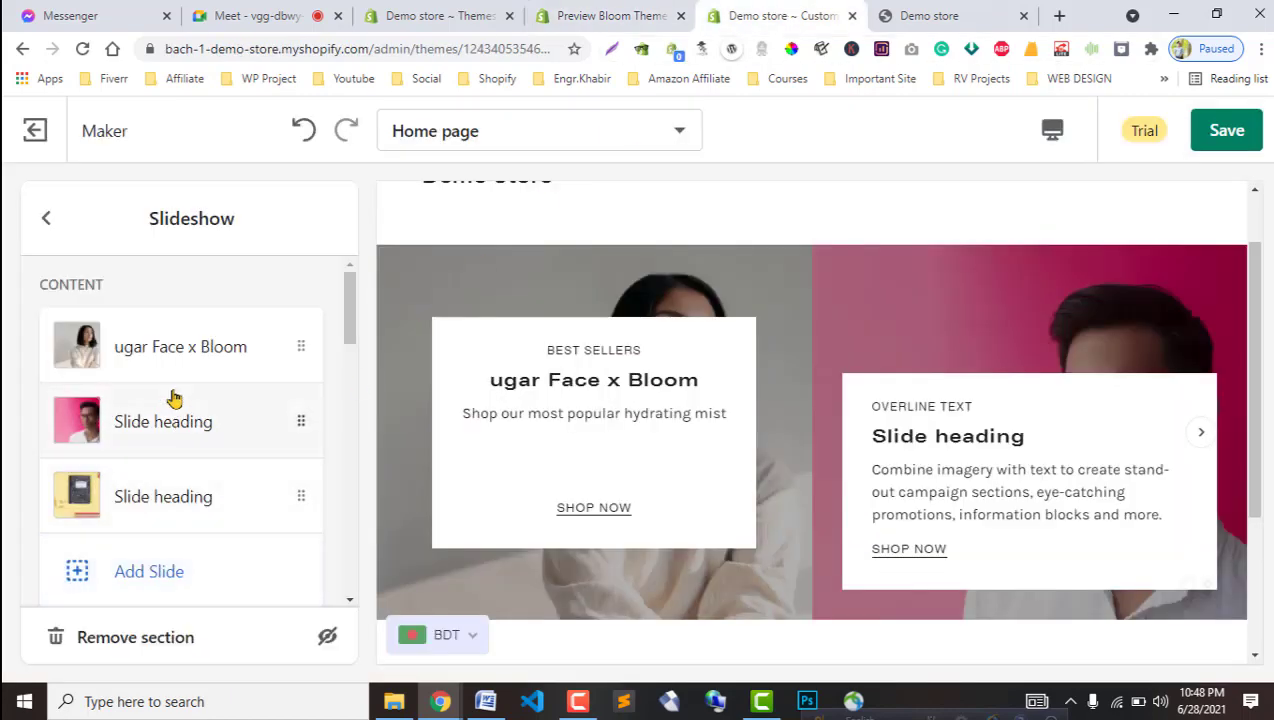
click(120, 576)
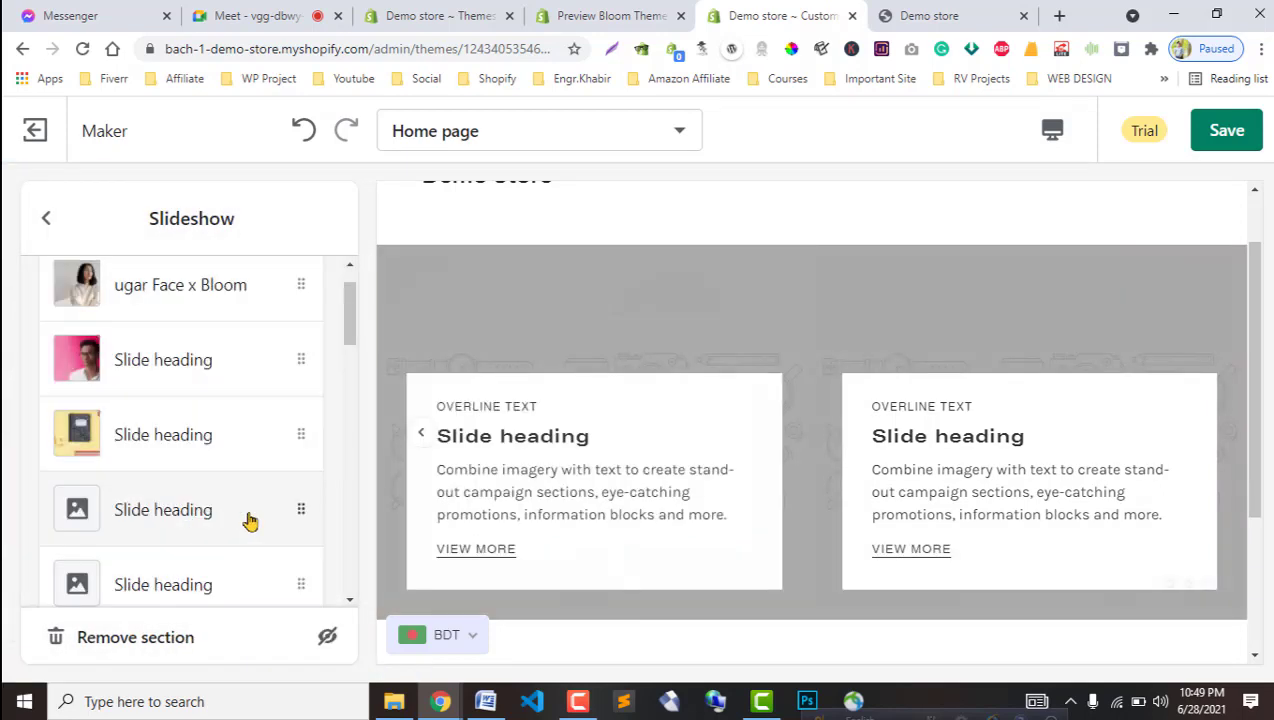
drag(301, 510, 301, 336)
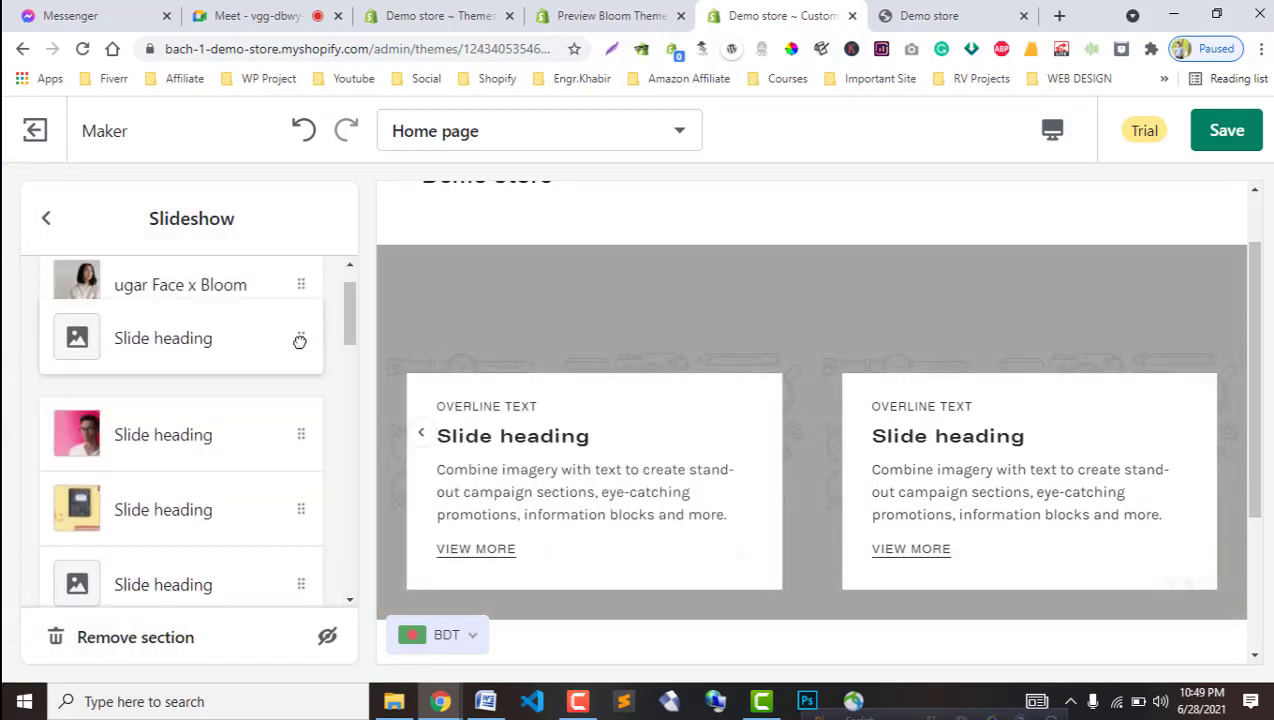
mouse_move(284, 563)
mouse_down()
mouse_move(296, 424)
mouse_move(293, 506)
mouse_move(273, 552)
mouse_up()
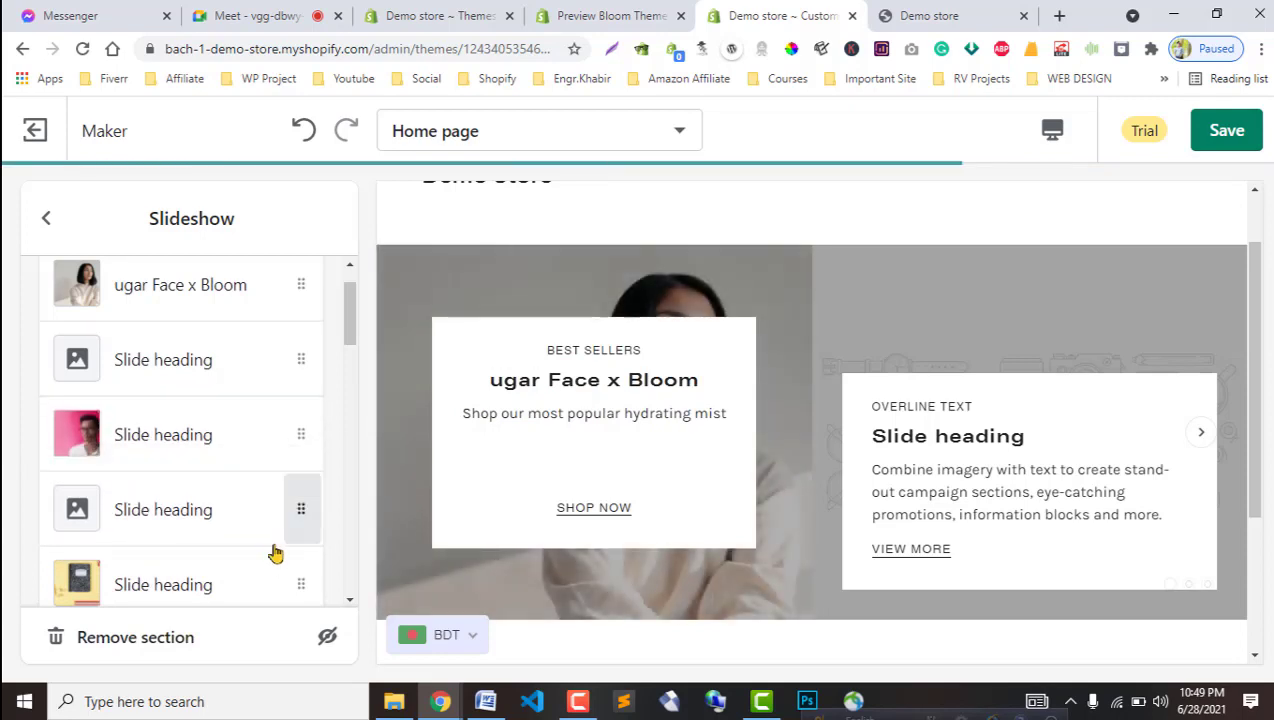
Open the settings of the new blank slide in second place.
click(139, 422)
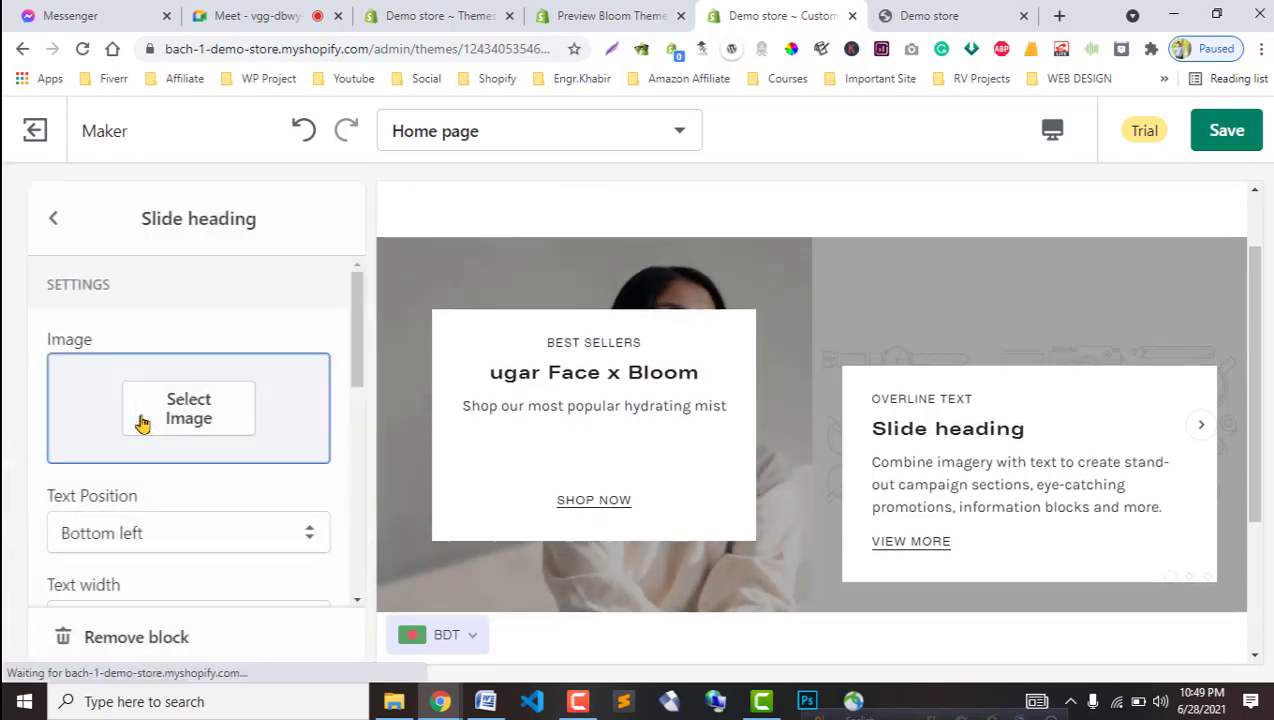
Set the Slide heading block's image to the Farmasi hair styling gel photo from the image library.
click(172, 401)
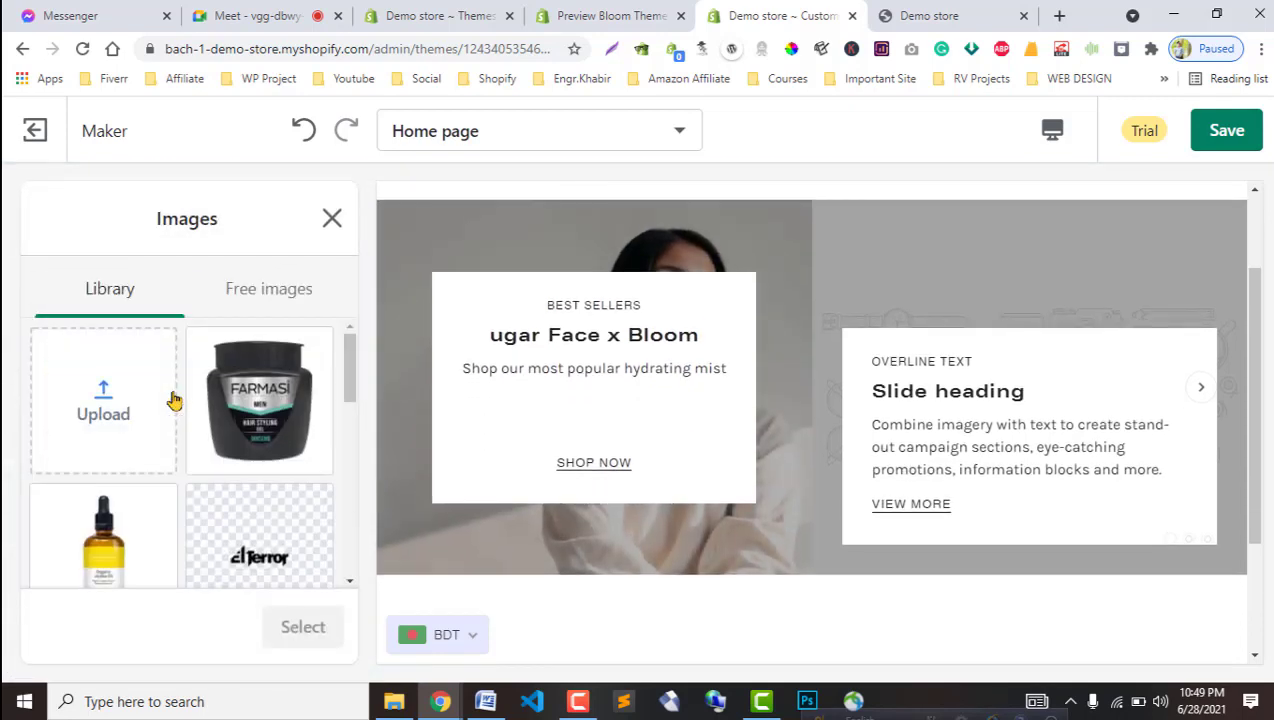
click(259, 410)
click(300, 626)
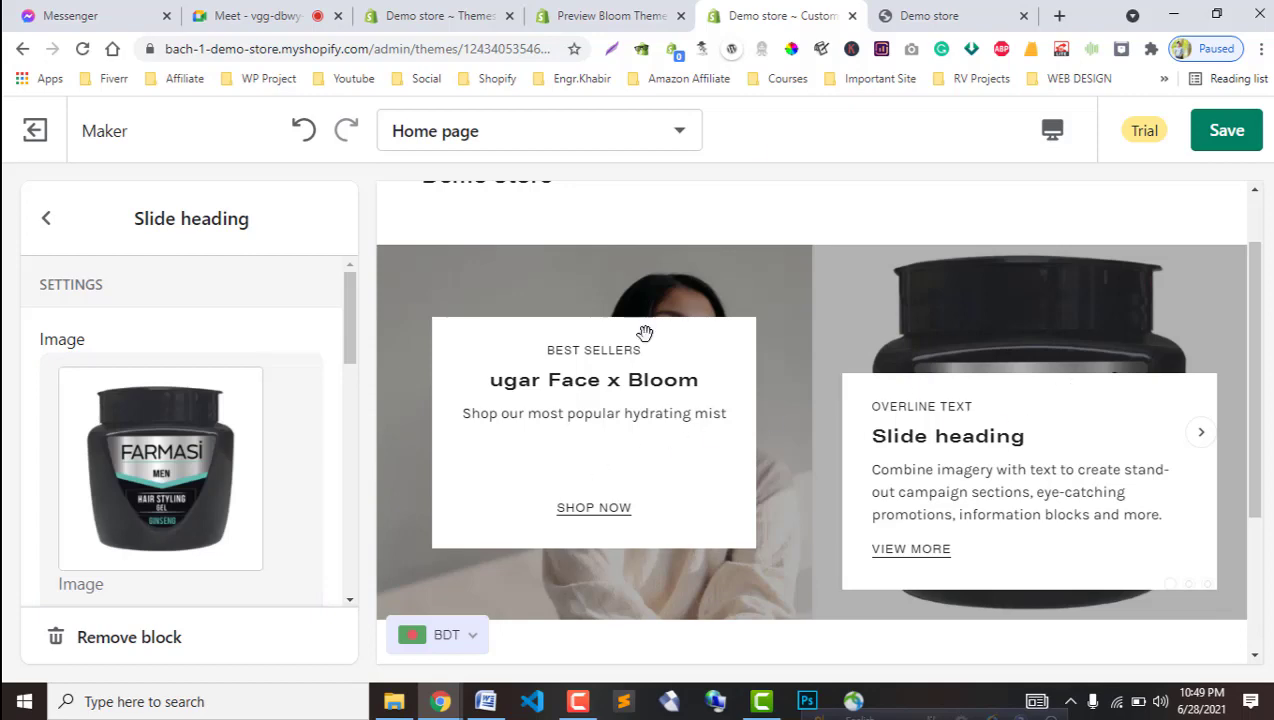
Check the Bloom theme preview's slideshow, and examine the image, text and link settings of the slide block named heading.
click(630, 16)
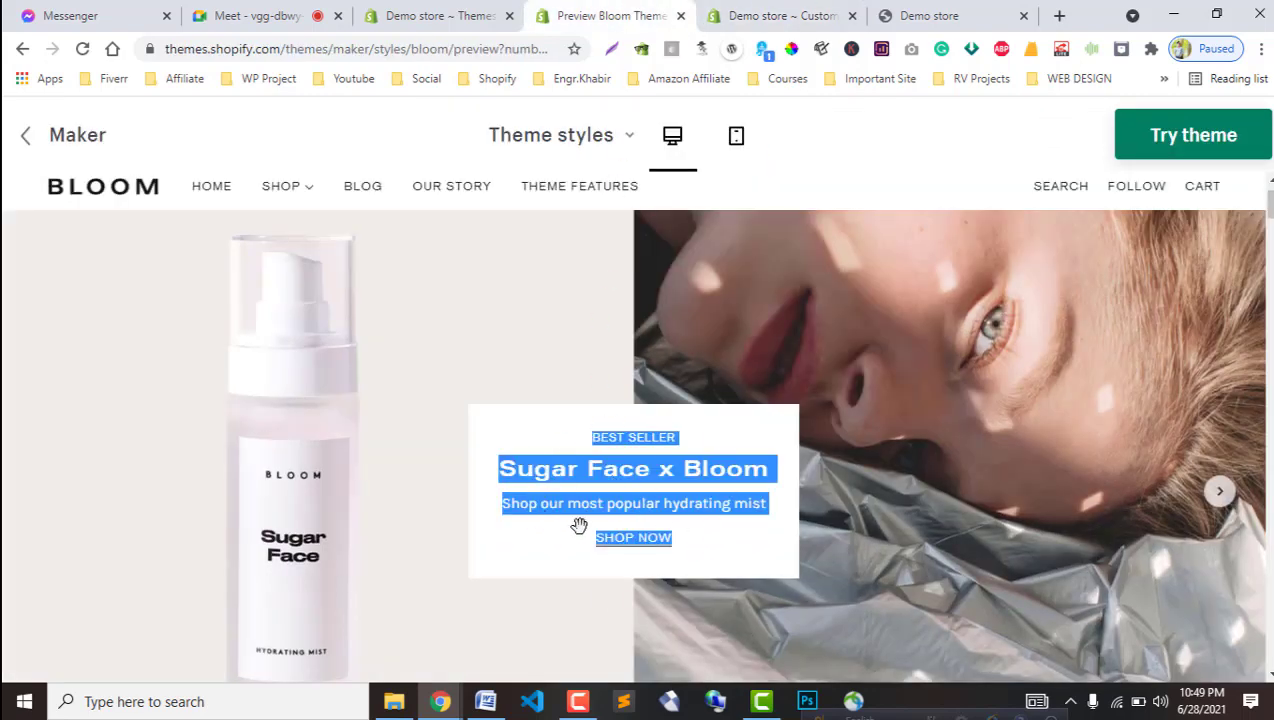
click(790, 14)
click(45, 218)
click(142, 427)
scroll(201, 441, down, 3)
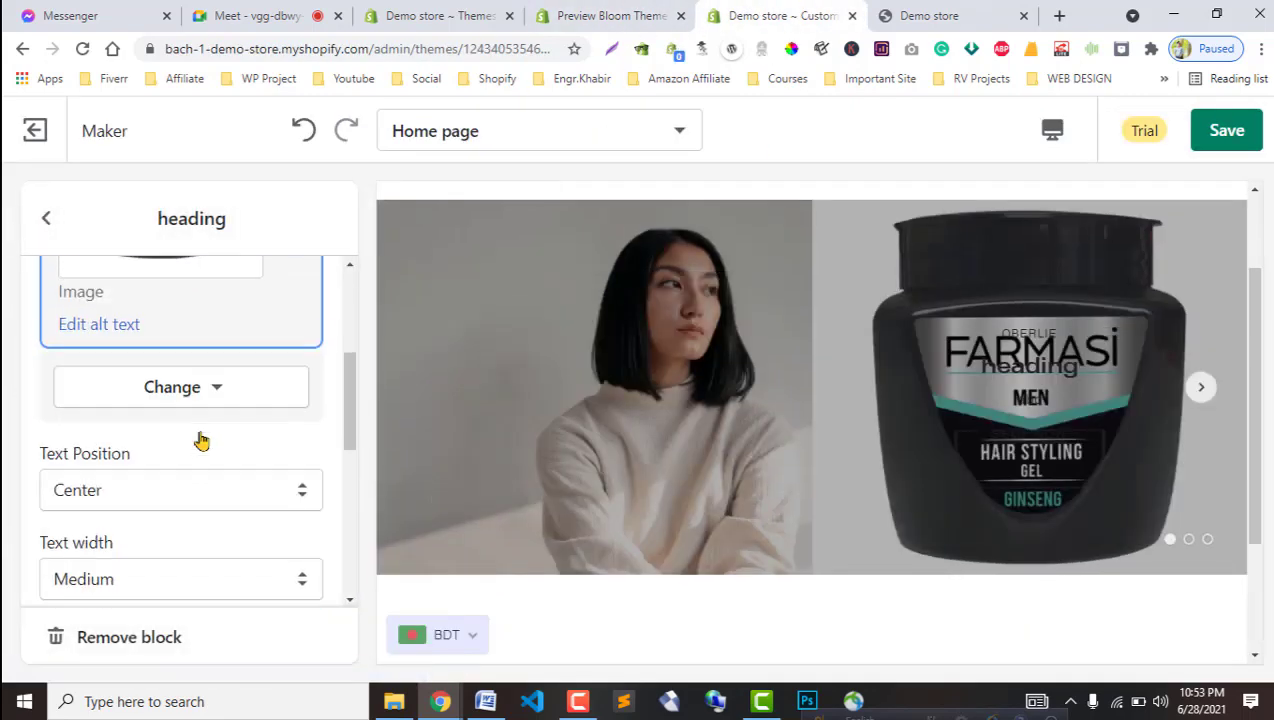
scroll(201, 441, down, 2)
scroll(198, 483, down, 5)
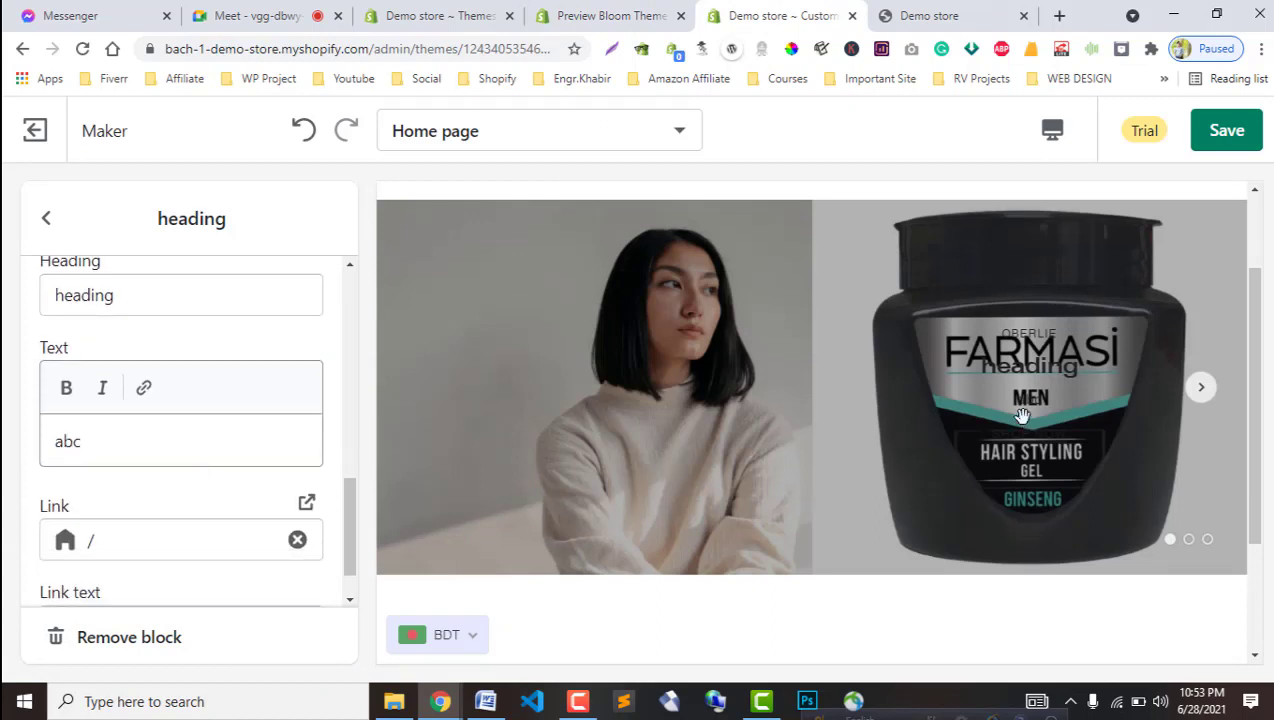
scroll(169, 458, down, 1)
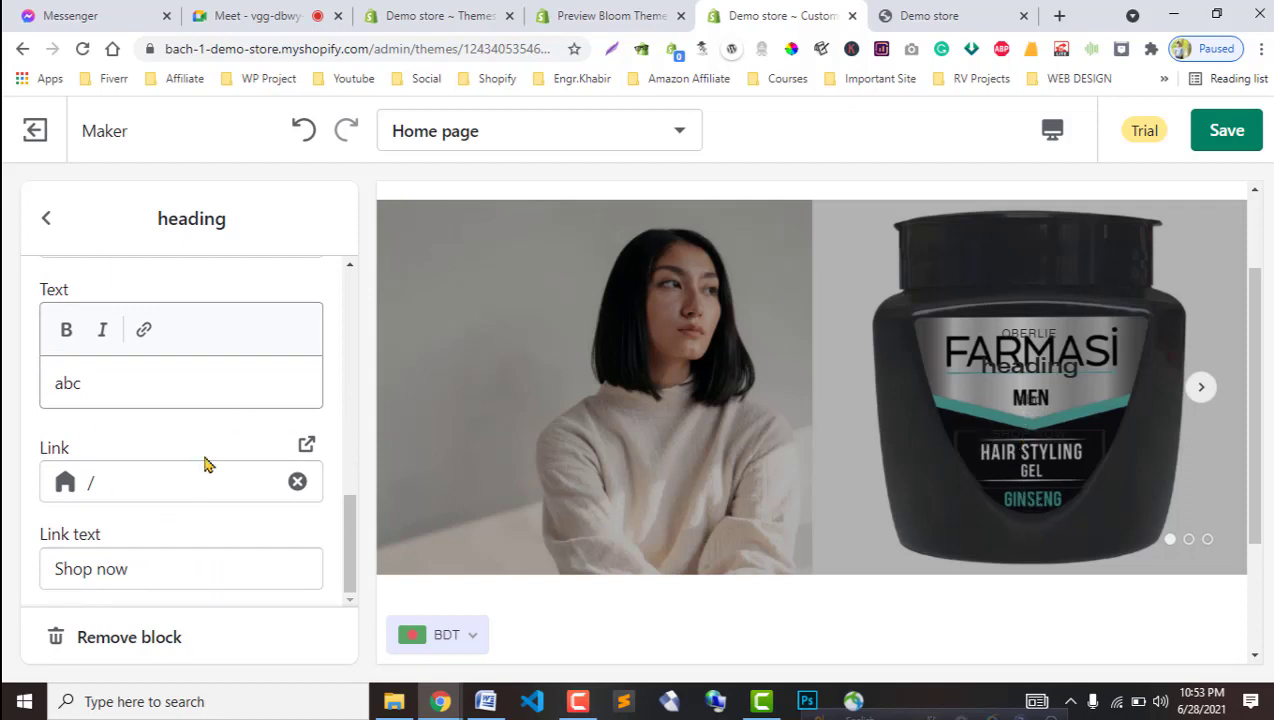
scroll(185, 485, up, 3)
scroll(176, 500, down, 3)
scroll(169, 510, up, 10)
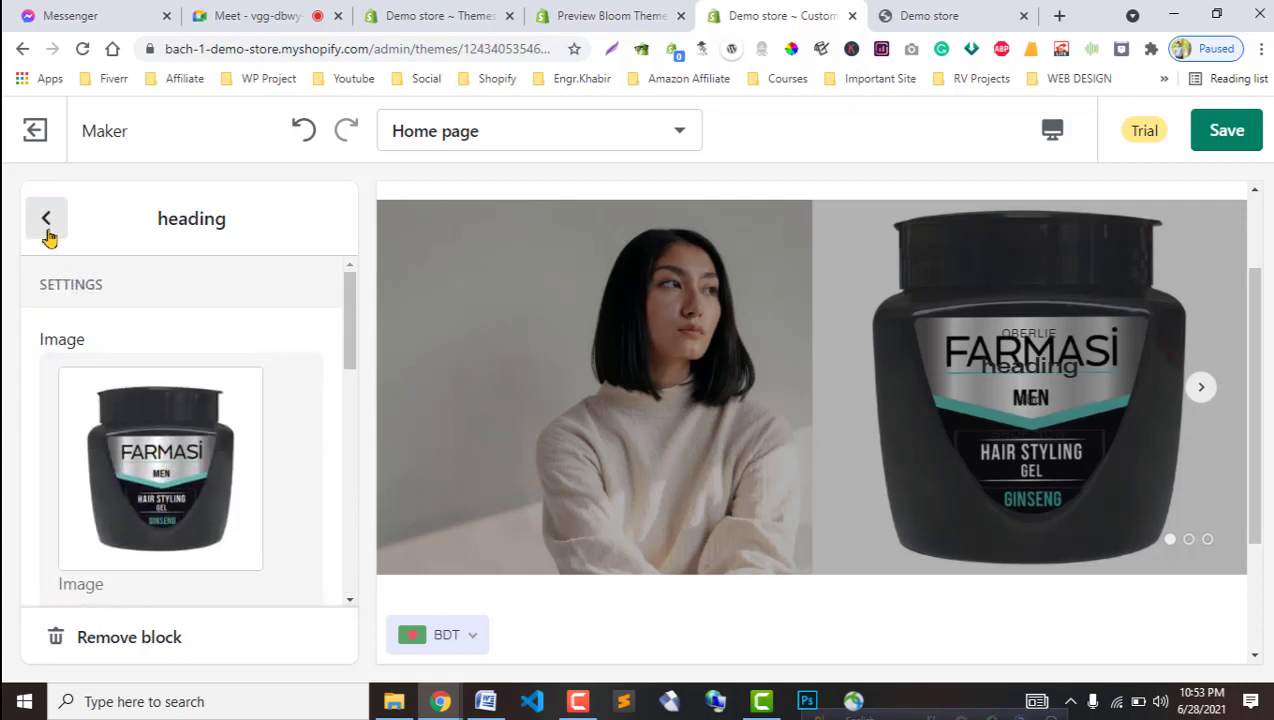
Change the heading slide's image to the jojoba oil dropper bottle from the image library.
scroll(193, 563, down, 3)
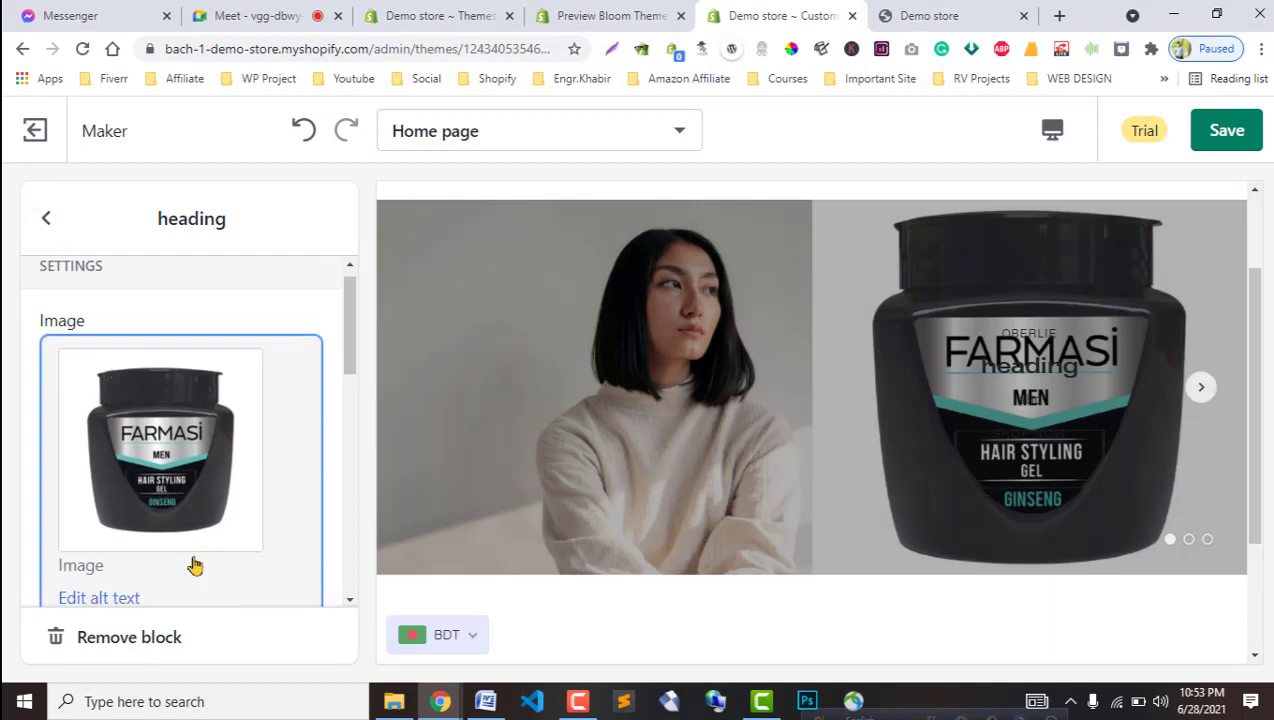
click(145, 432)
click(156, 496)
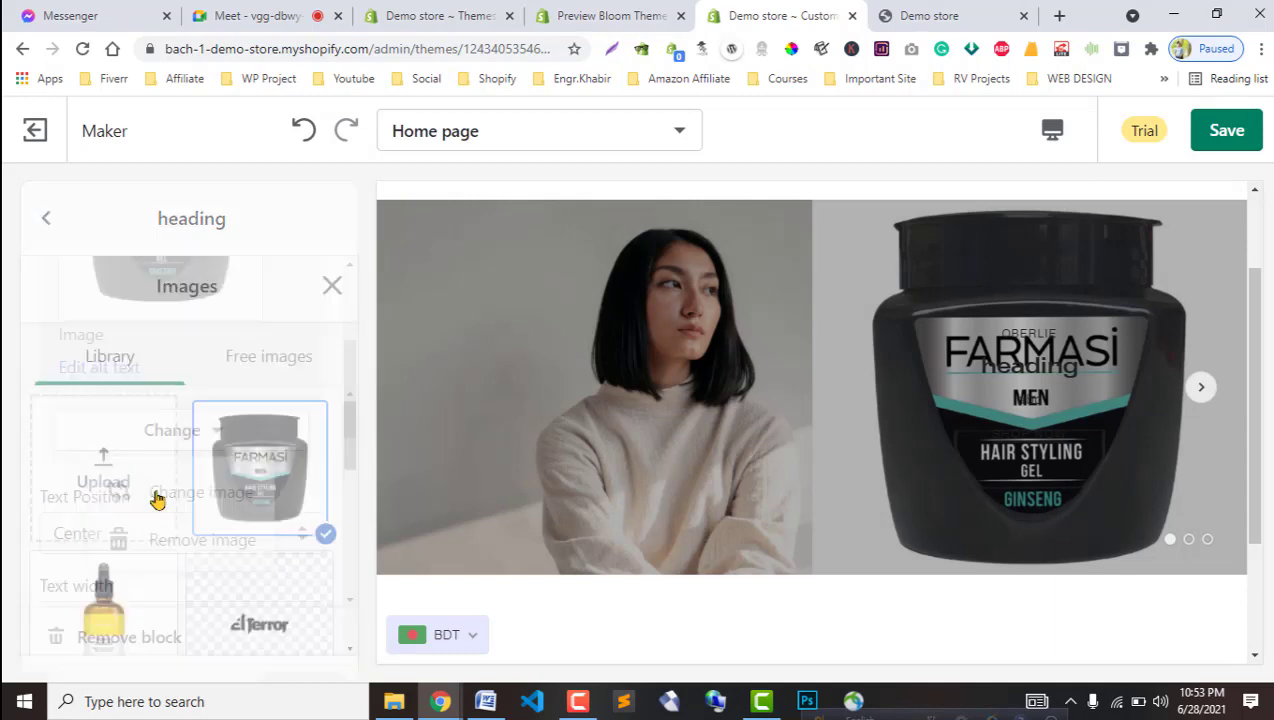
scroll(147, 547, down, 1)
scroll(147, 547, down, 1)
click(142, 434)
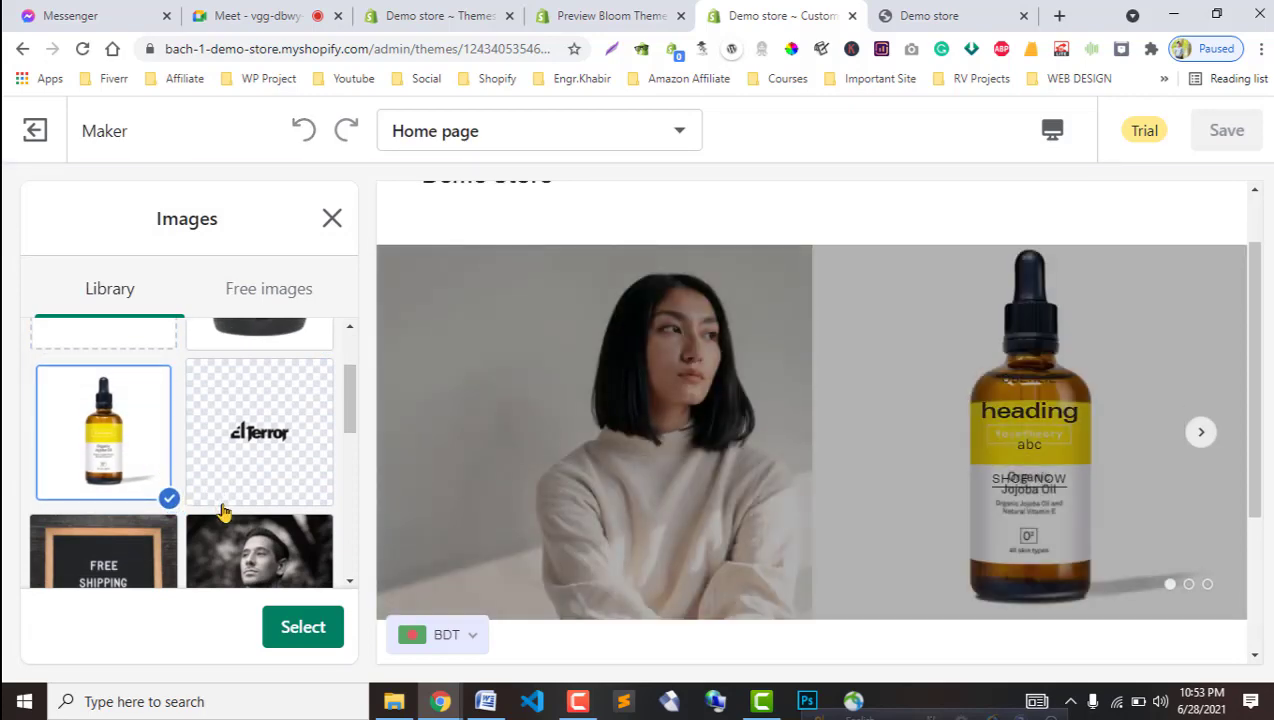
Try the arthritis compression gloves photo from the library as the heading slide's image.
scroll(213, 500, down, 3)
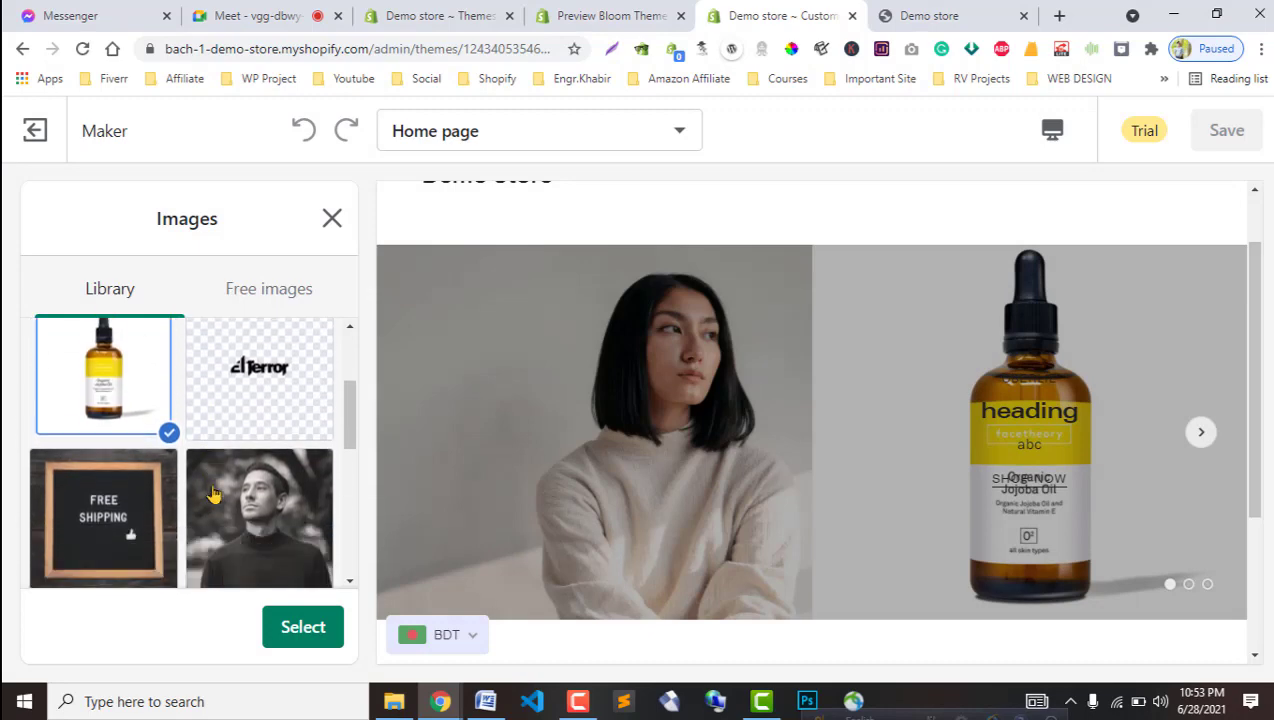
scroll(213, 493, down, 5)
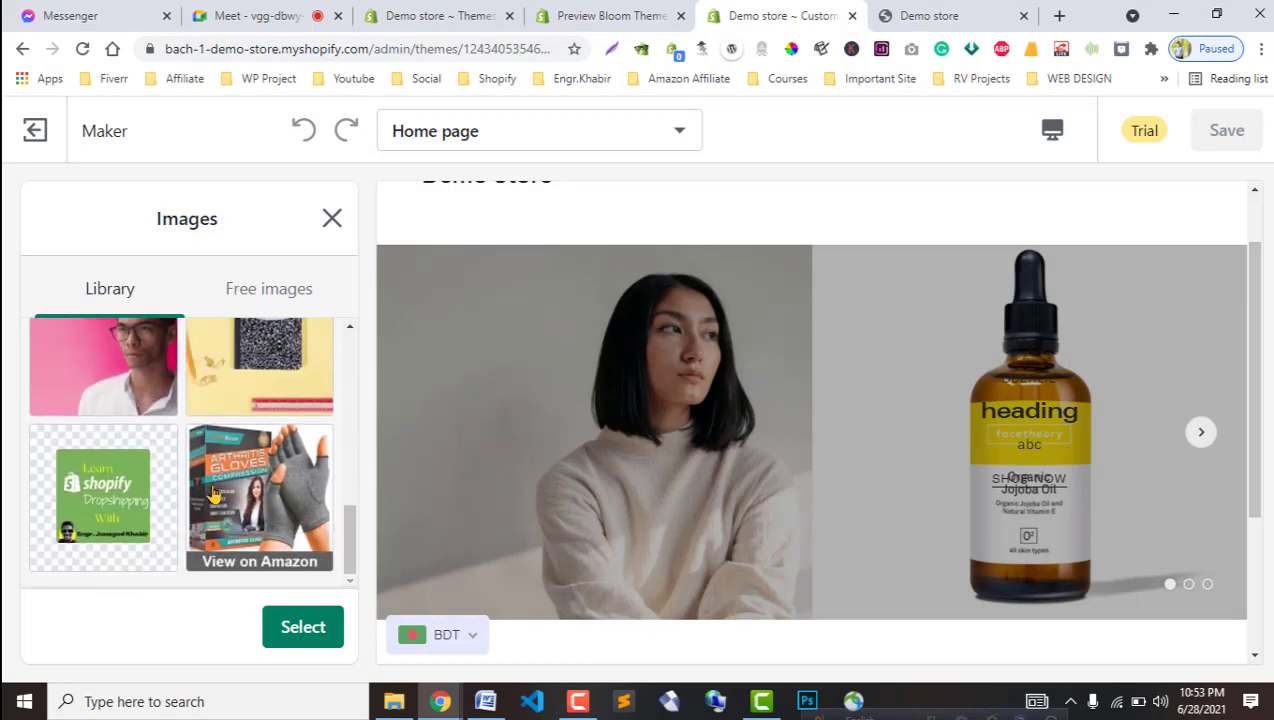
click(230, 492)
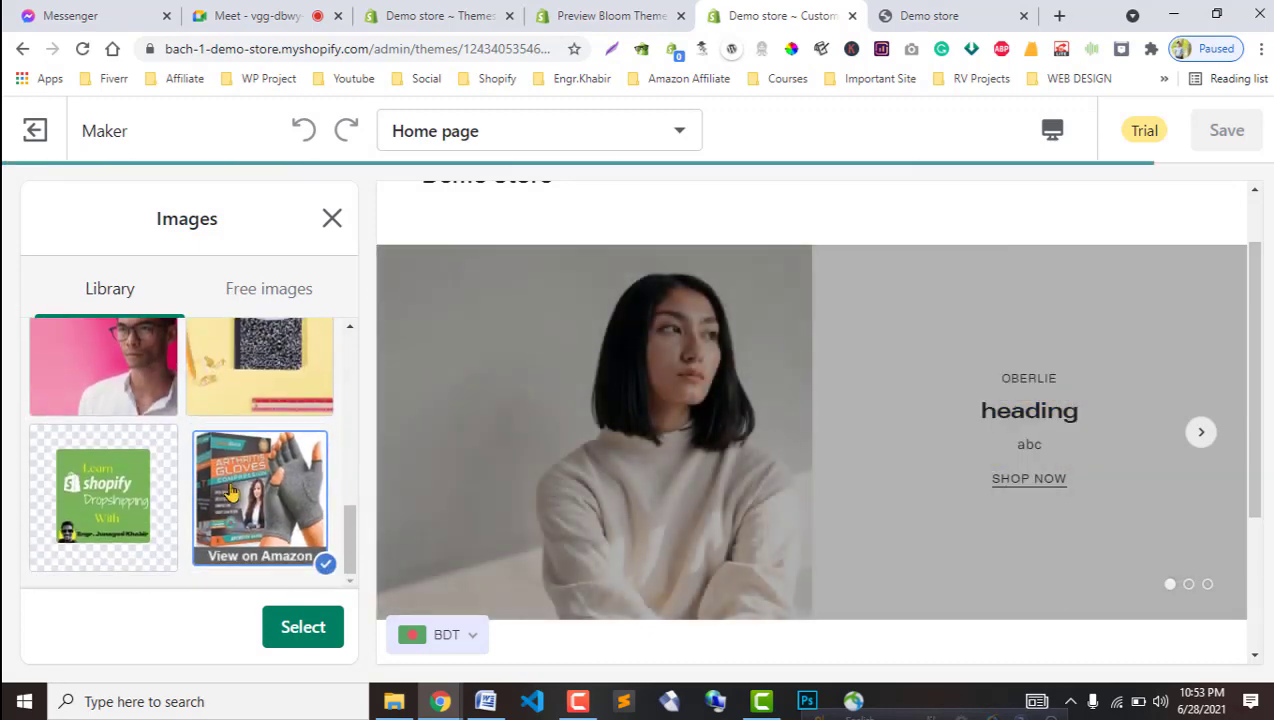
scroll(230, 492, up, 5)
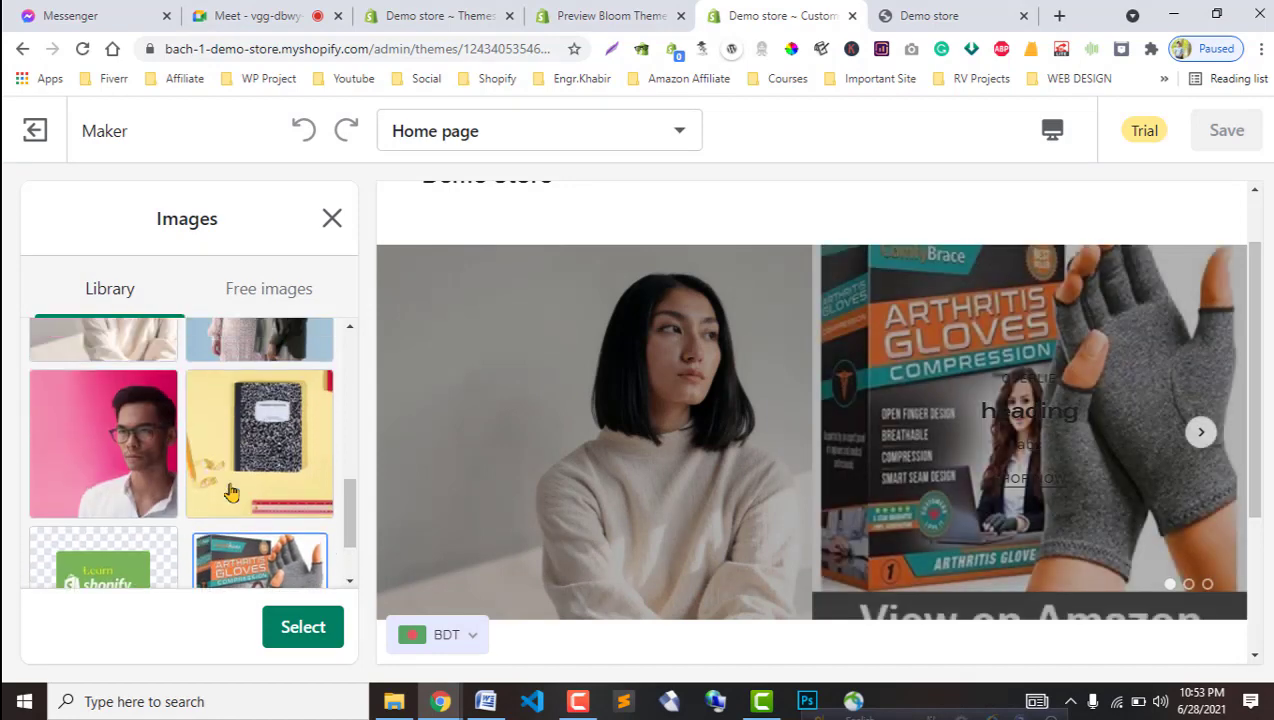
scroll(230, 492, up, 5)
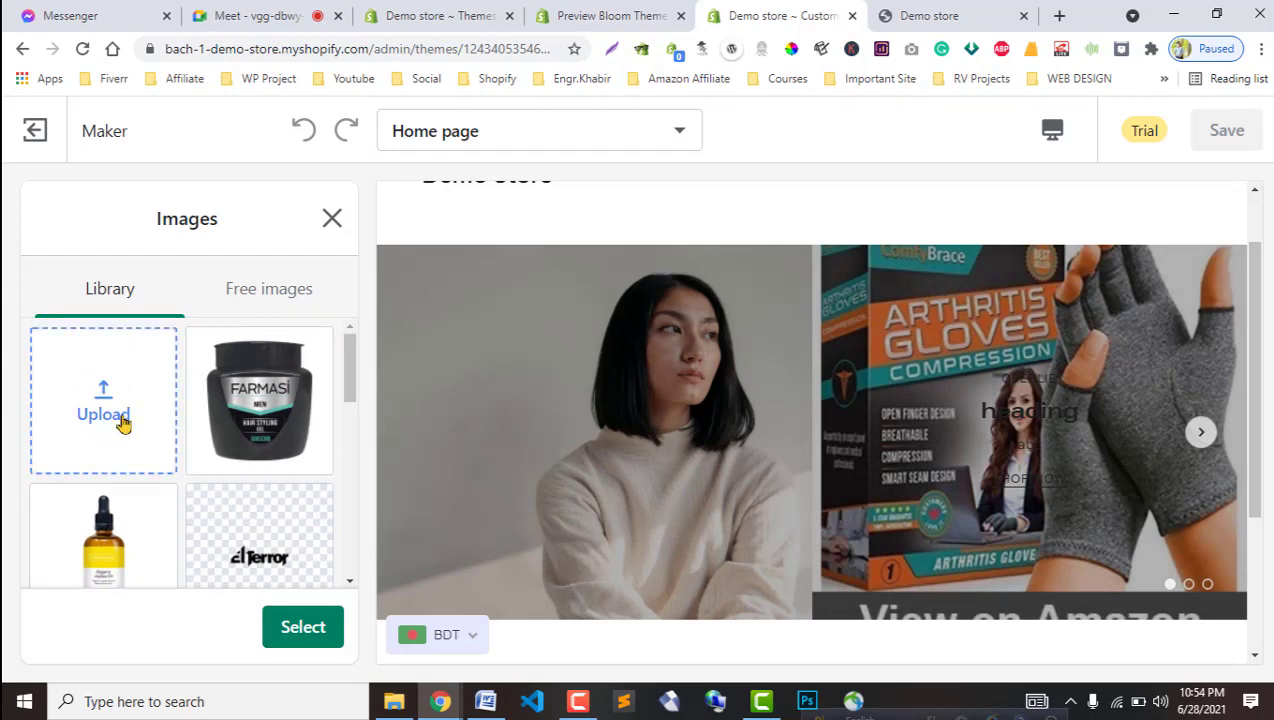
Check the slideshow in the Bloom theme preview and the store's Themes page, and return to the theme editor.
scroll(273, 521, down, 1)
click(570, 12)
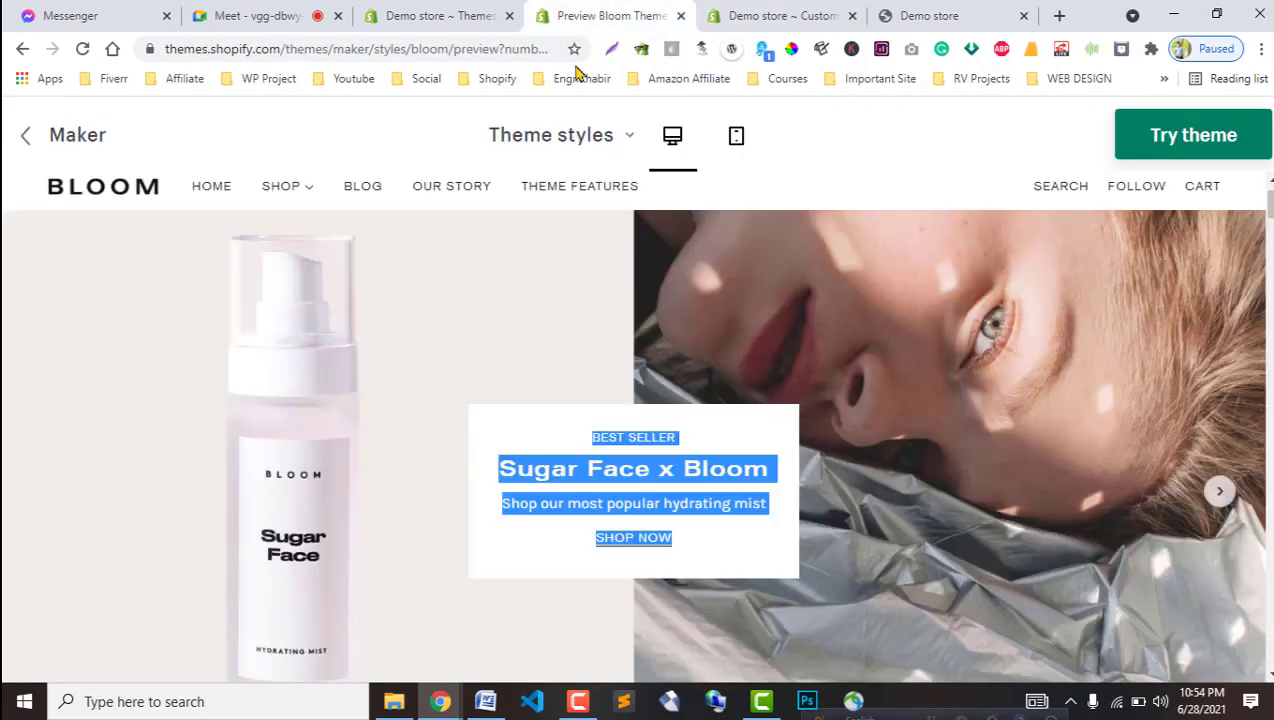
click(800, 14)
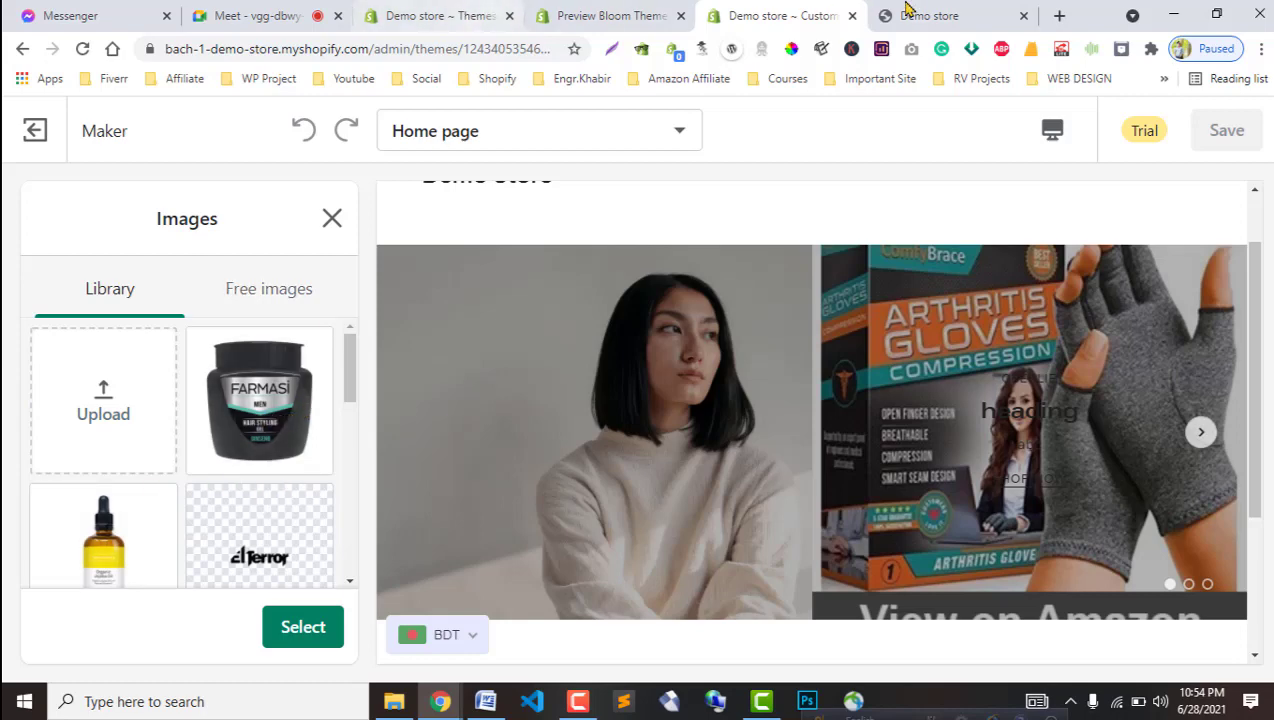
click(437, 12)
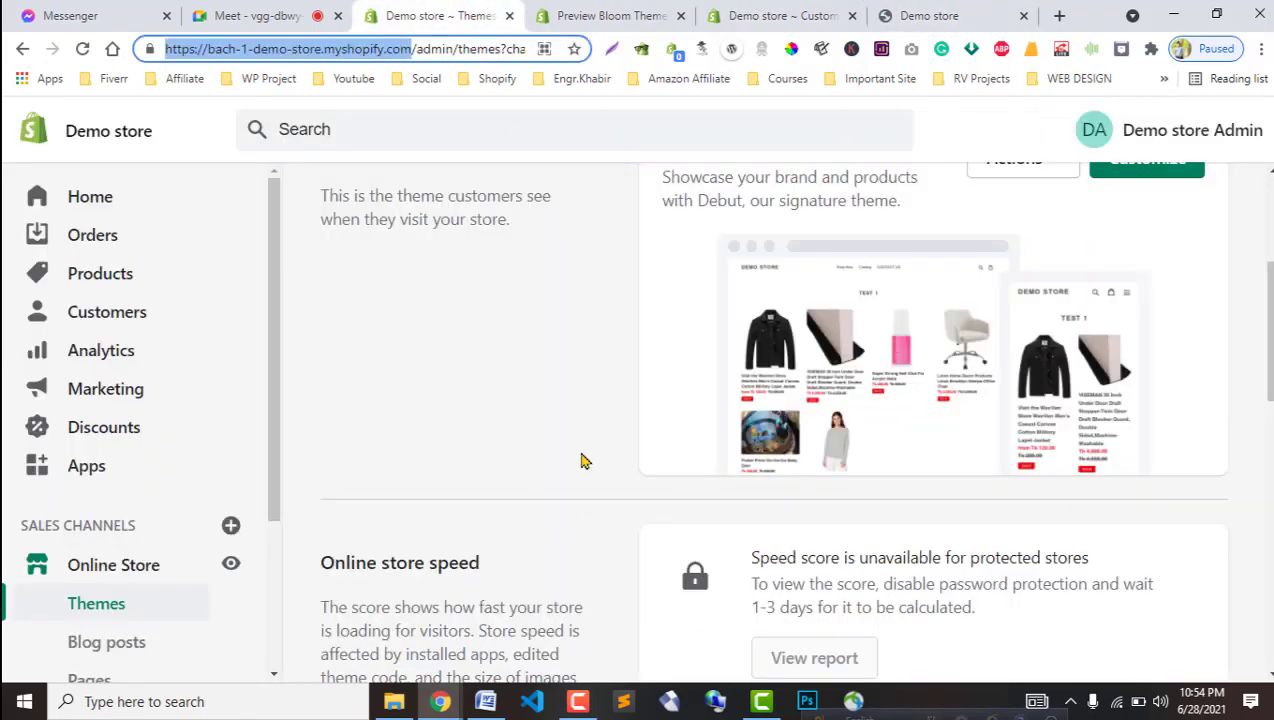
click(716, 12)
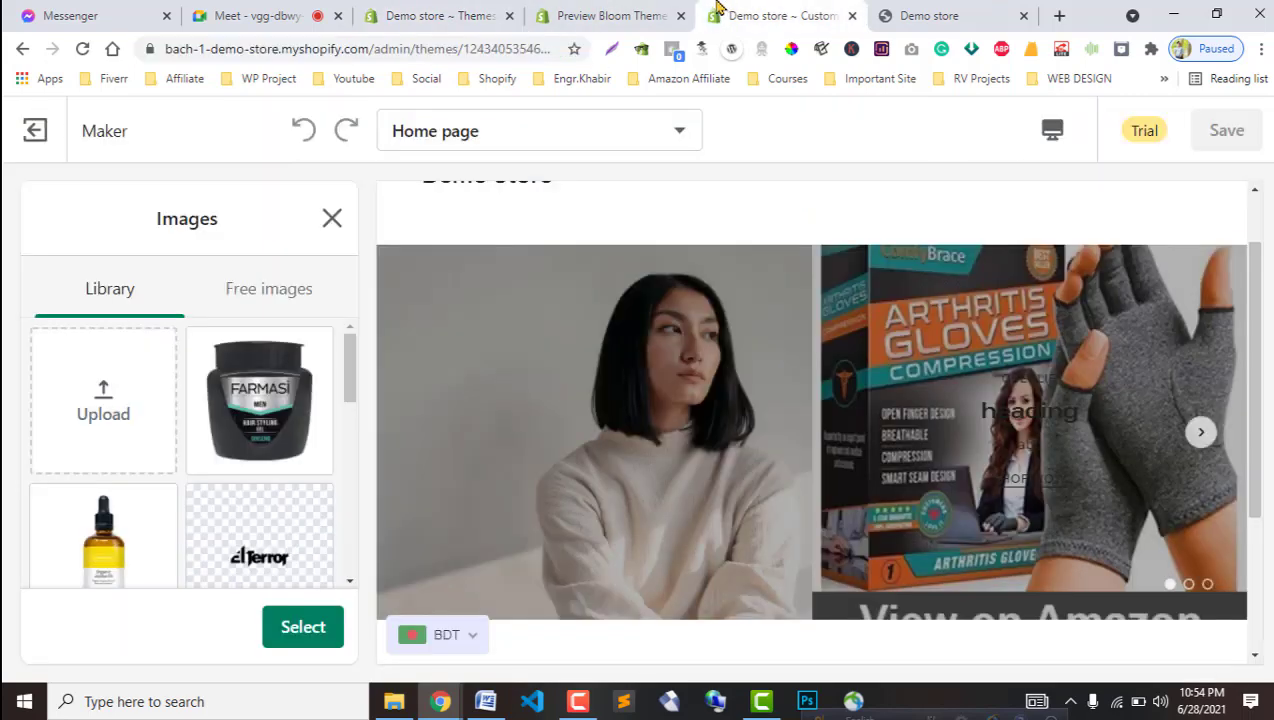
Upload the image 91QDGcL1wZL._SL1500_ from Downloads and apply it as the heading slide's image.
click(105, 422)
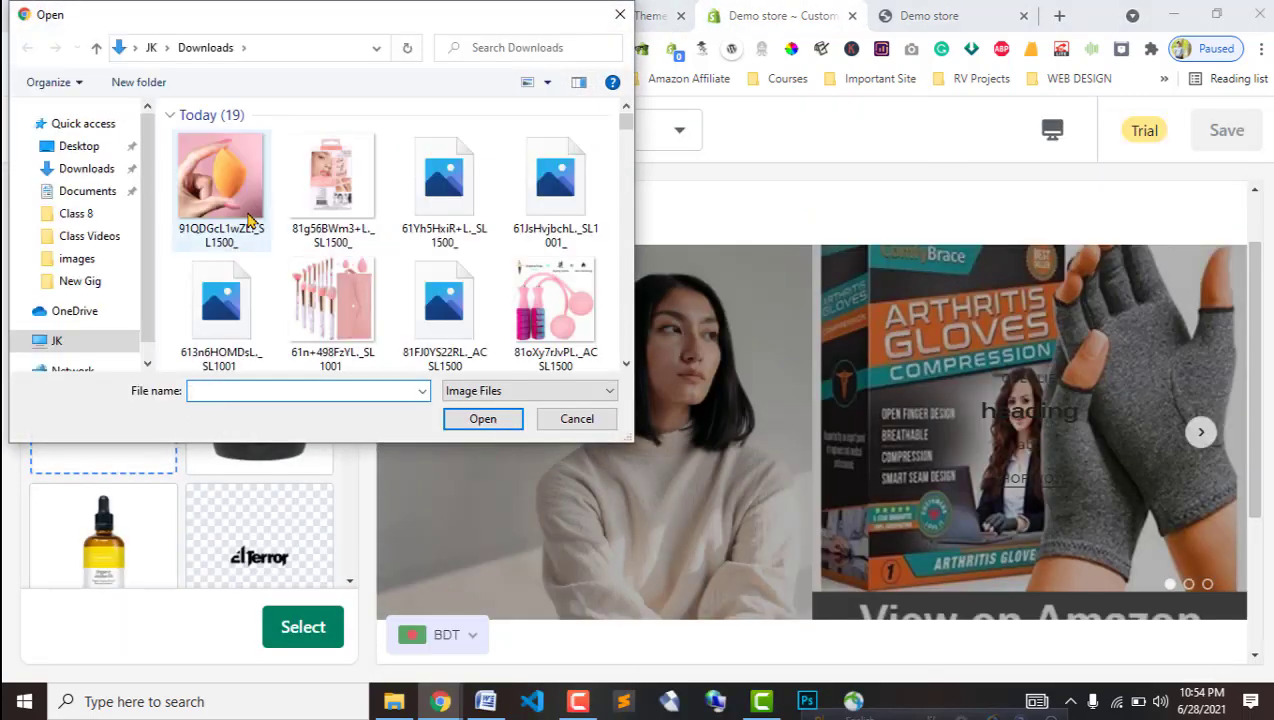
click(254, 232)
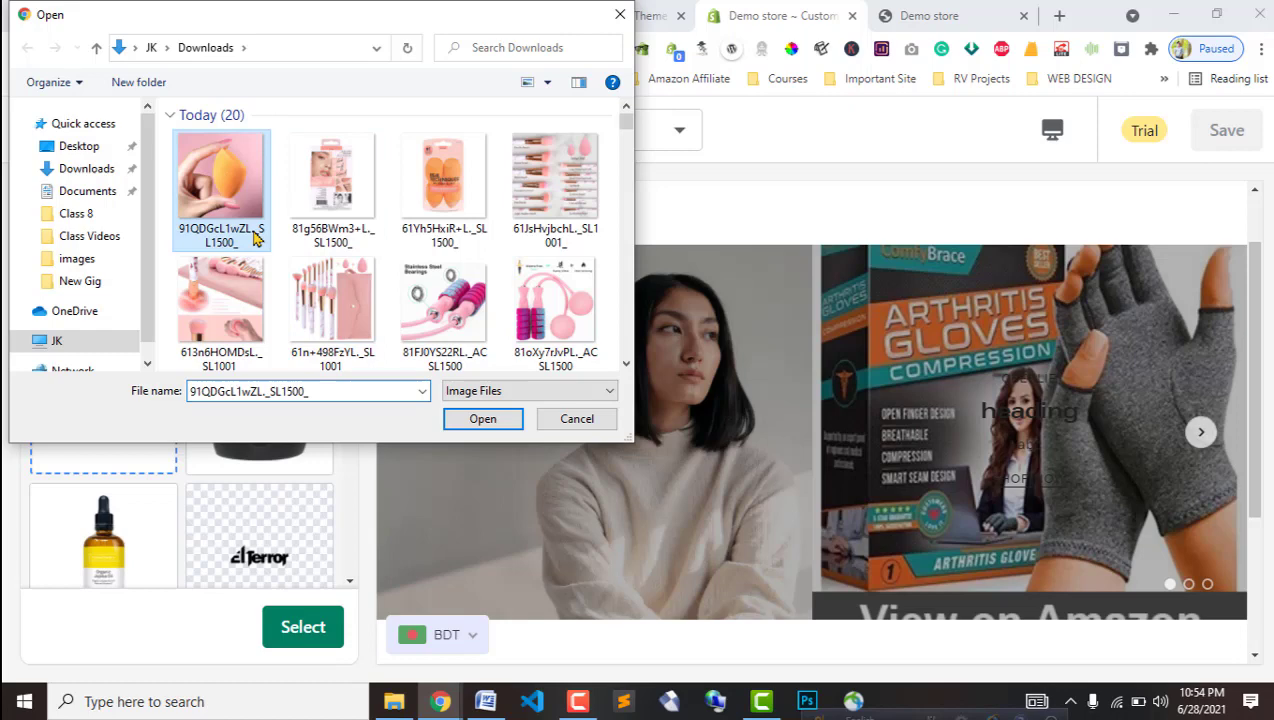
click(483, 419)
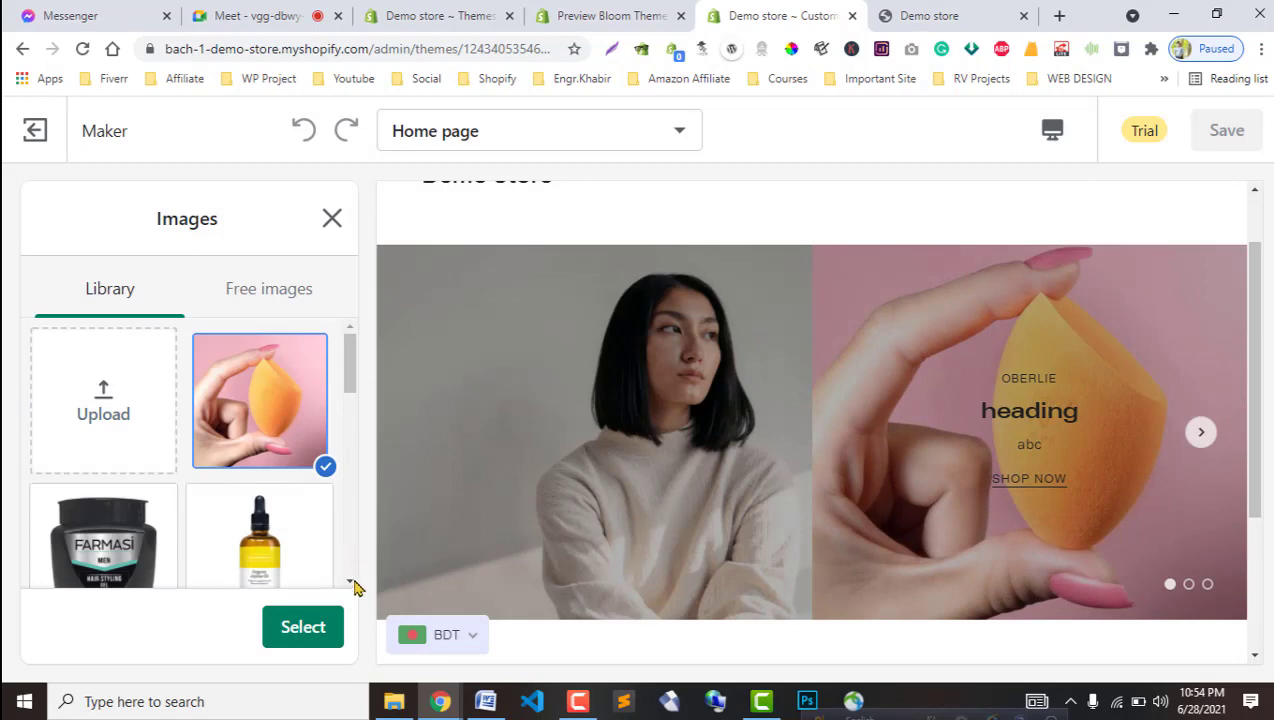
click(303, 626)
Clear the slide's overline, heading and body text so all three fields are empty.
scroll(176, 520, up, 3)
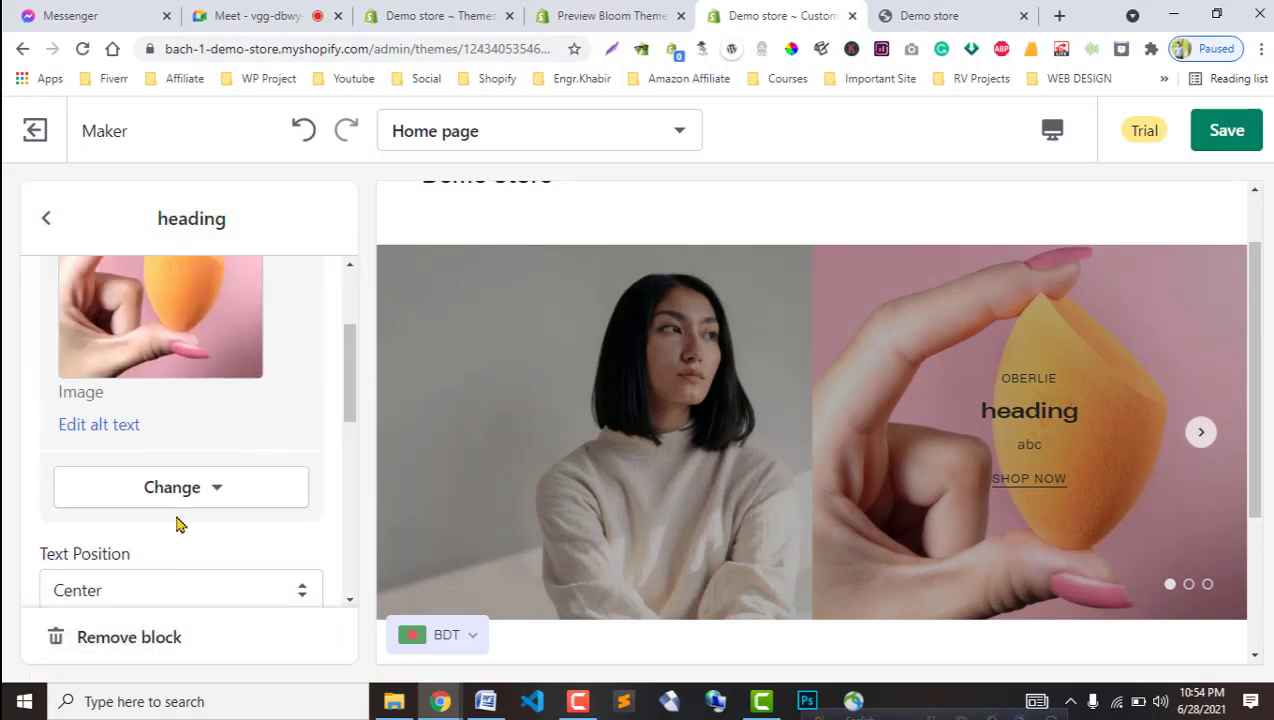
scroll(174, 524, down, 3)
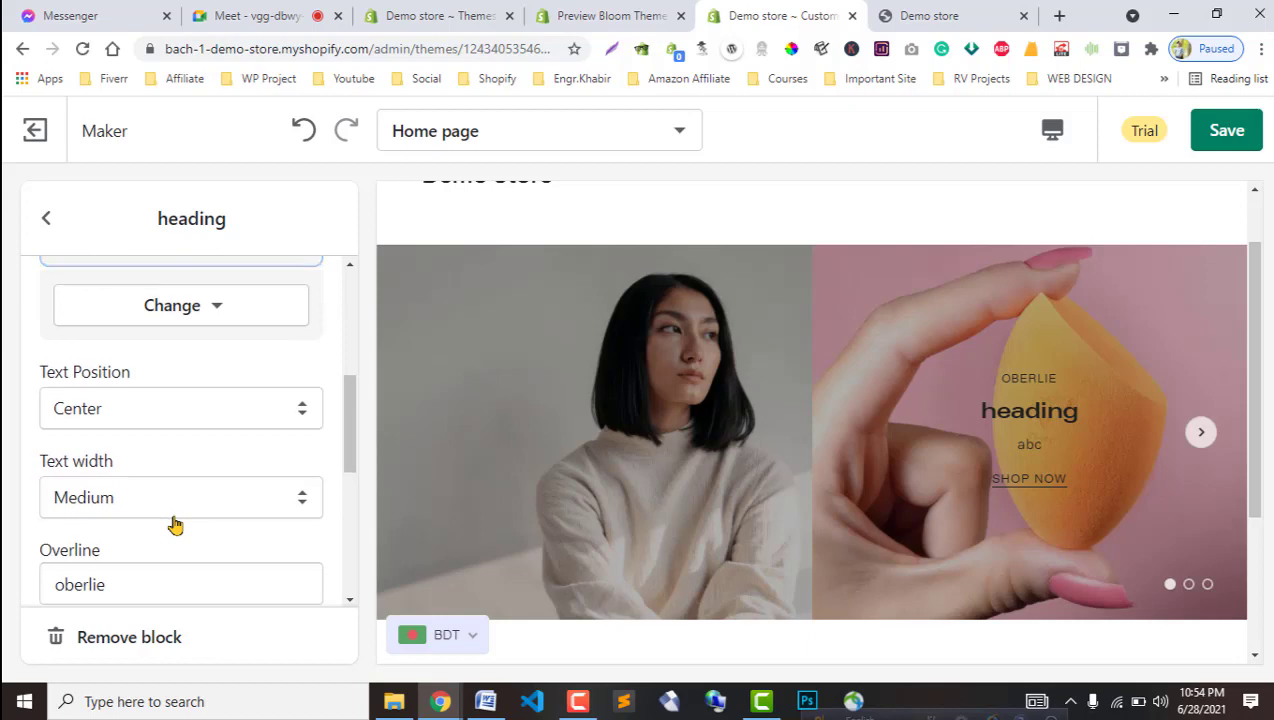
scroll(174, 522, down, 4)
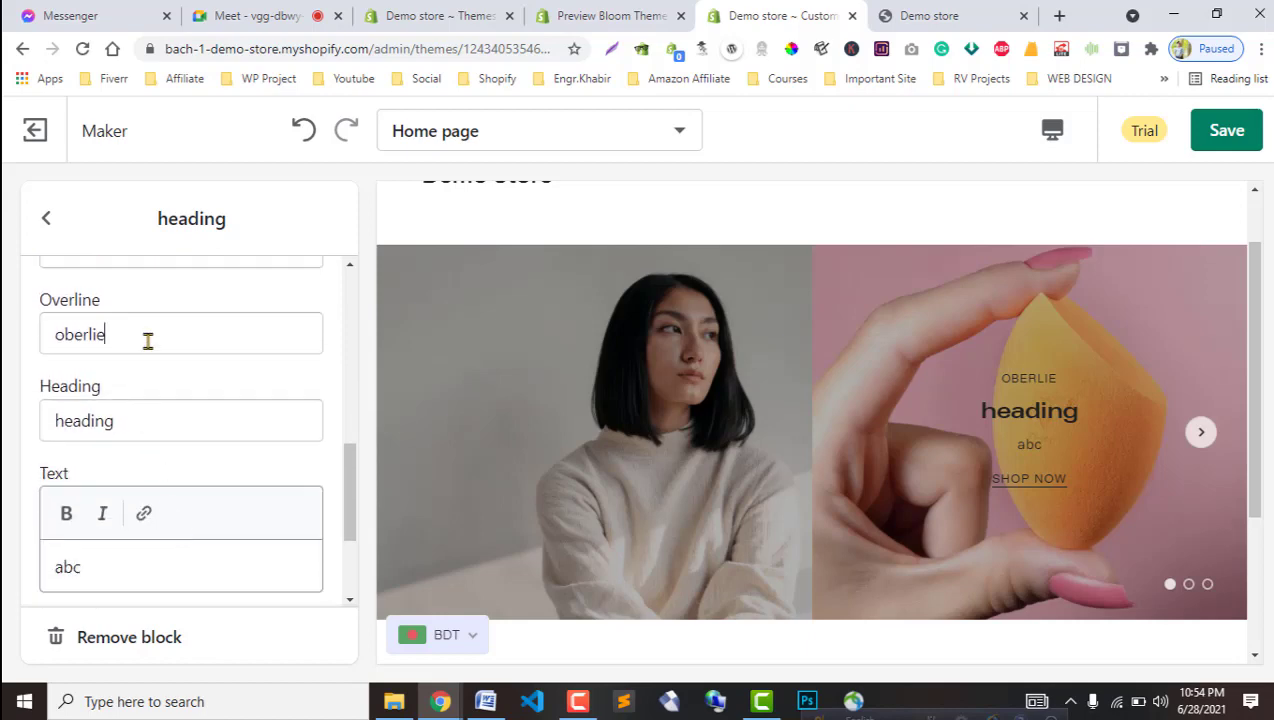
drag(147, 341, 43, 327)
key(BackSpace)
scroll(176, 524, down, 3)
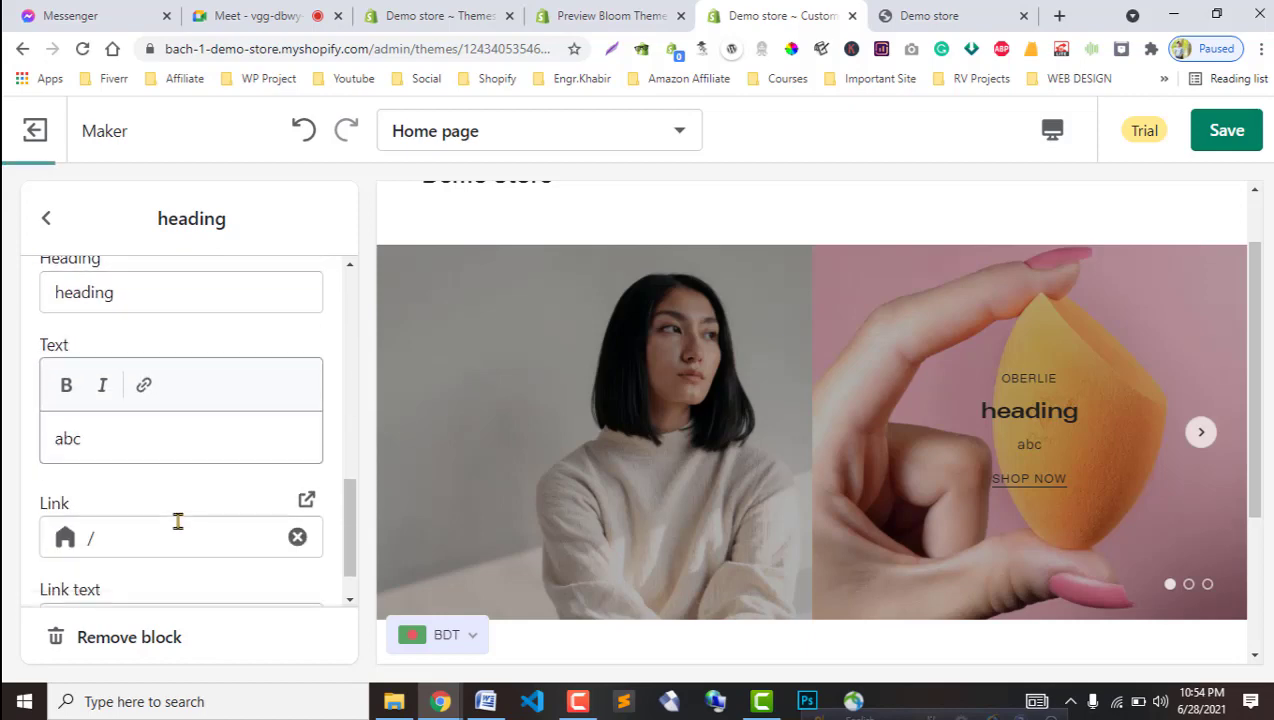
scroll(177, 524, up, 1)
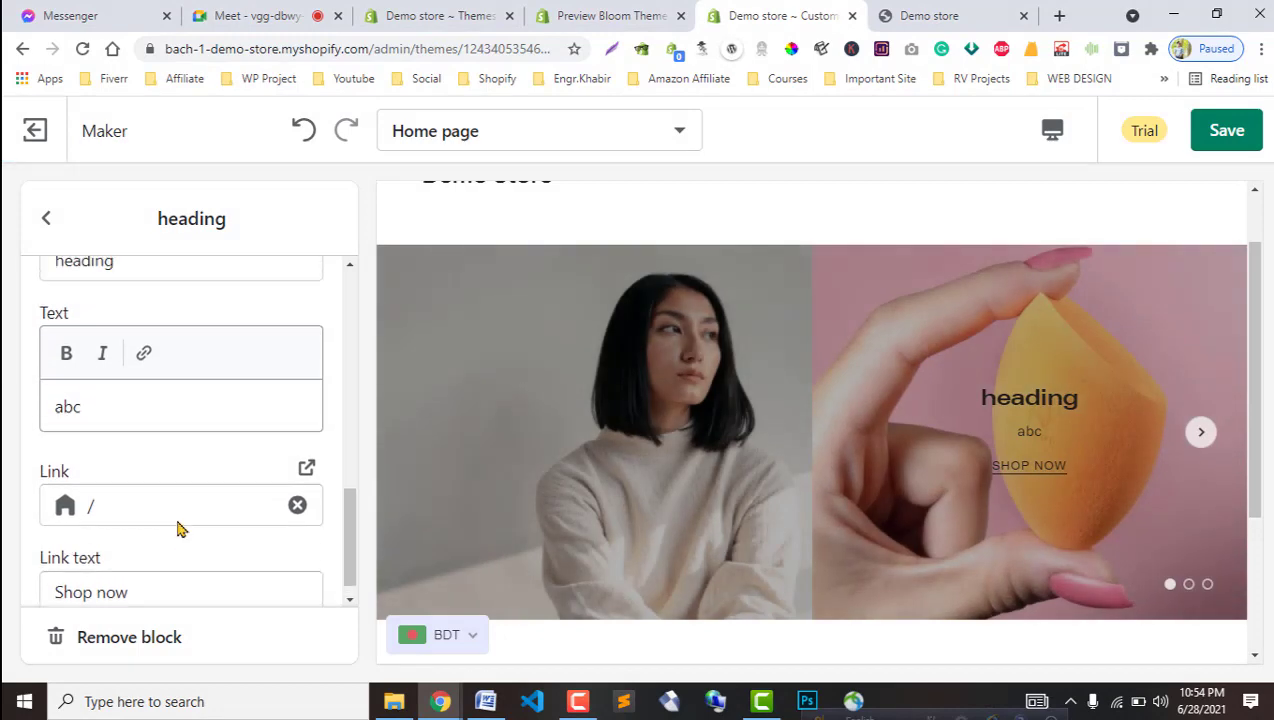
drag(141, 311, 23, 299)
key(BackSpace)
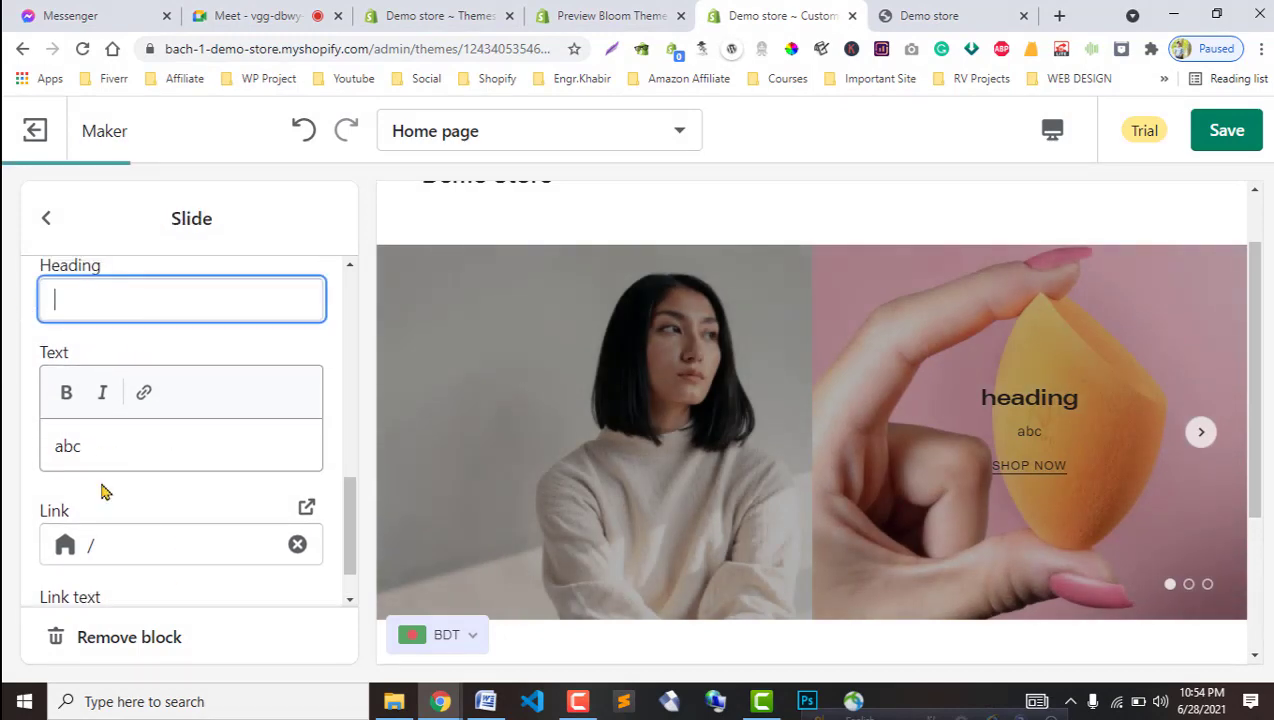
drag(106, 448, 43, 447)
key(BackSpace)
Link the slide's Shop now text to the Real Techniques Miracle product.
scroll(140, 523, down, 1)
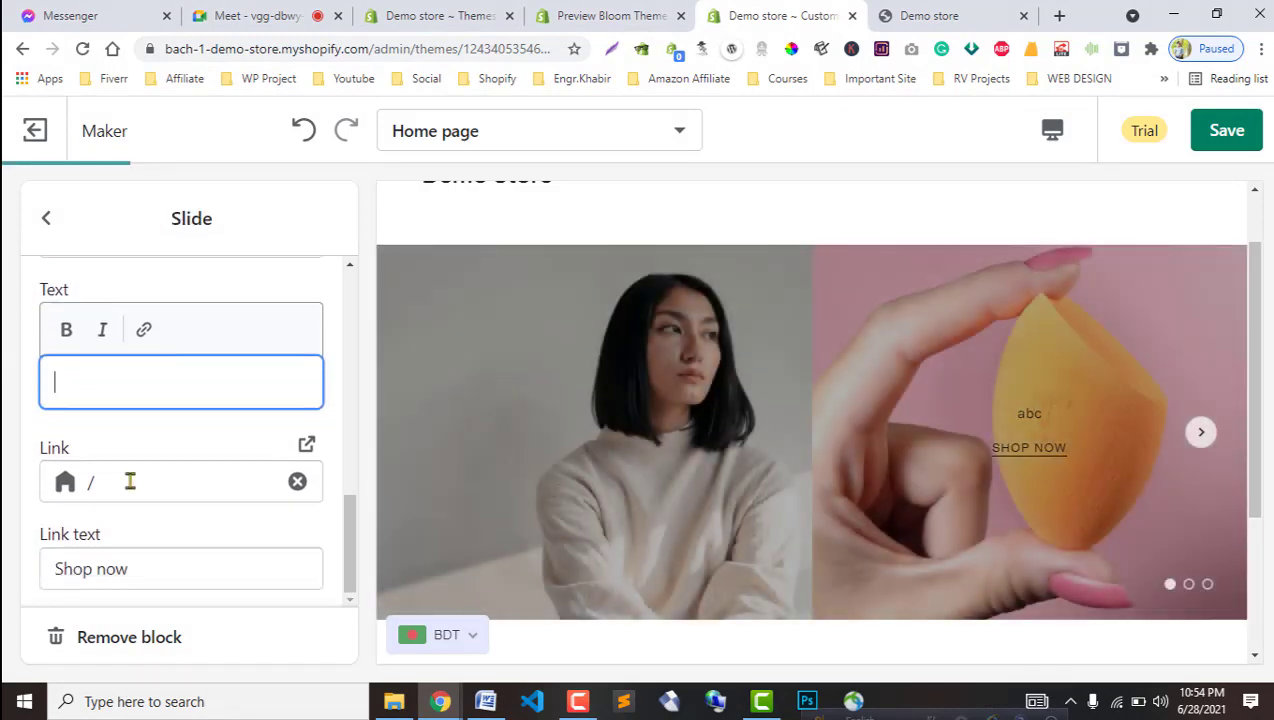
click(128, 481)
click(136, 245)
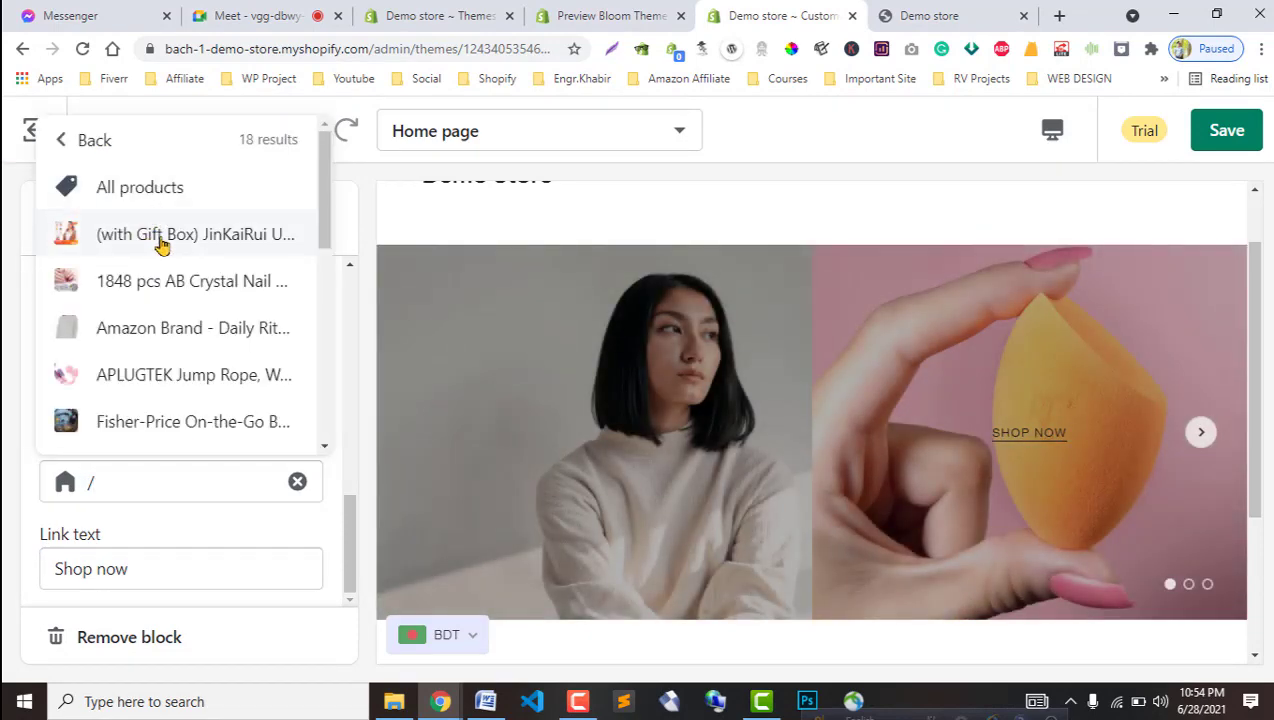
scroll(162, 360, down, 5)
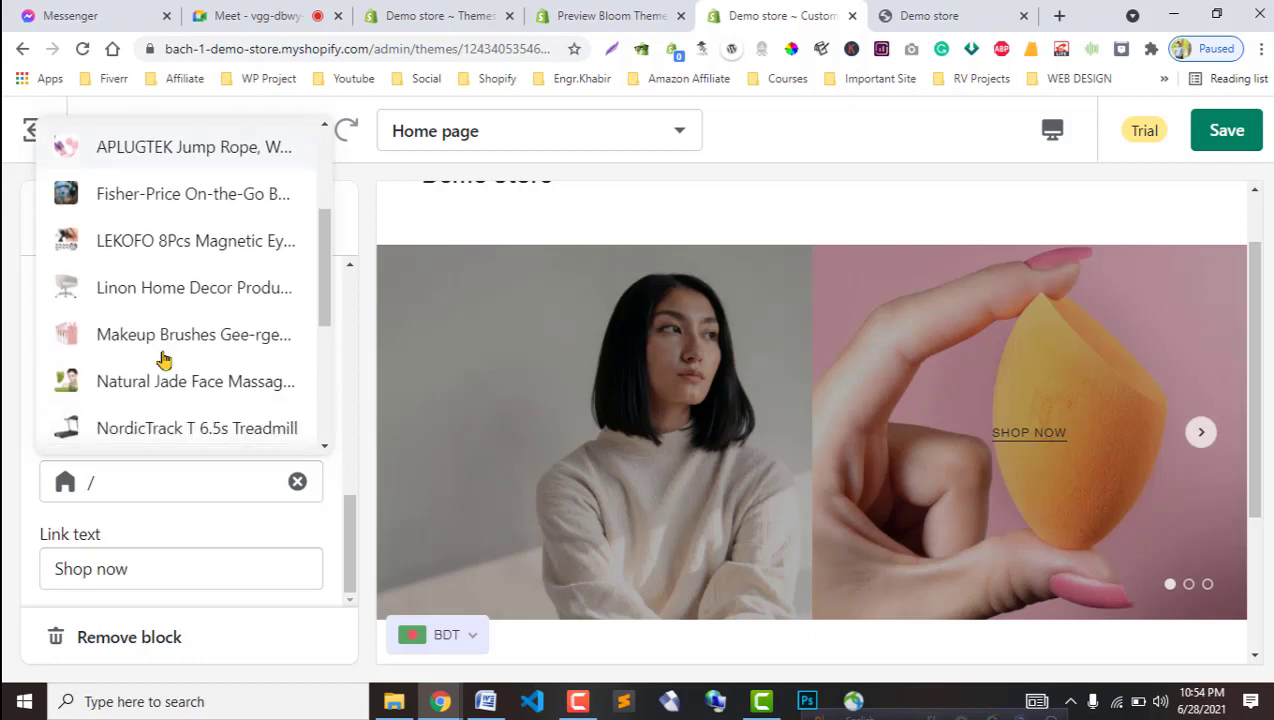
scroll(162, 360, down, 1)
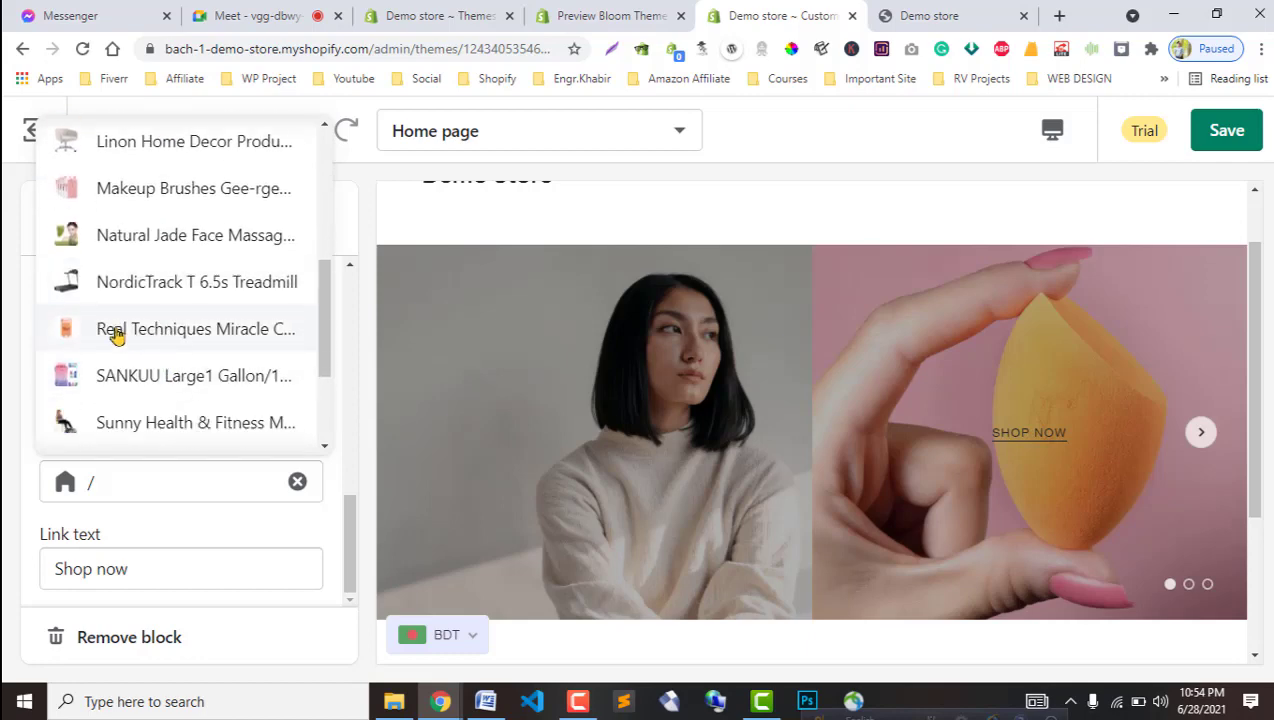
click(116, 335)
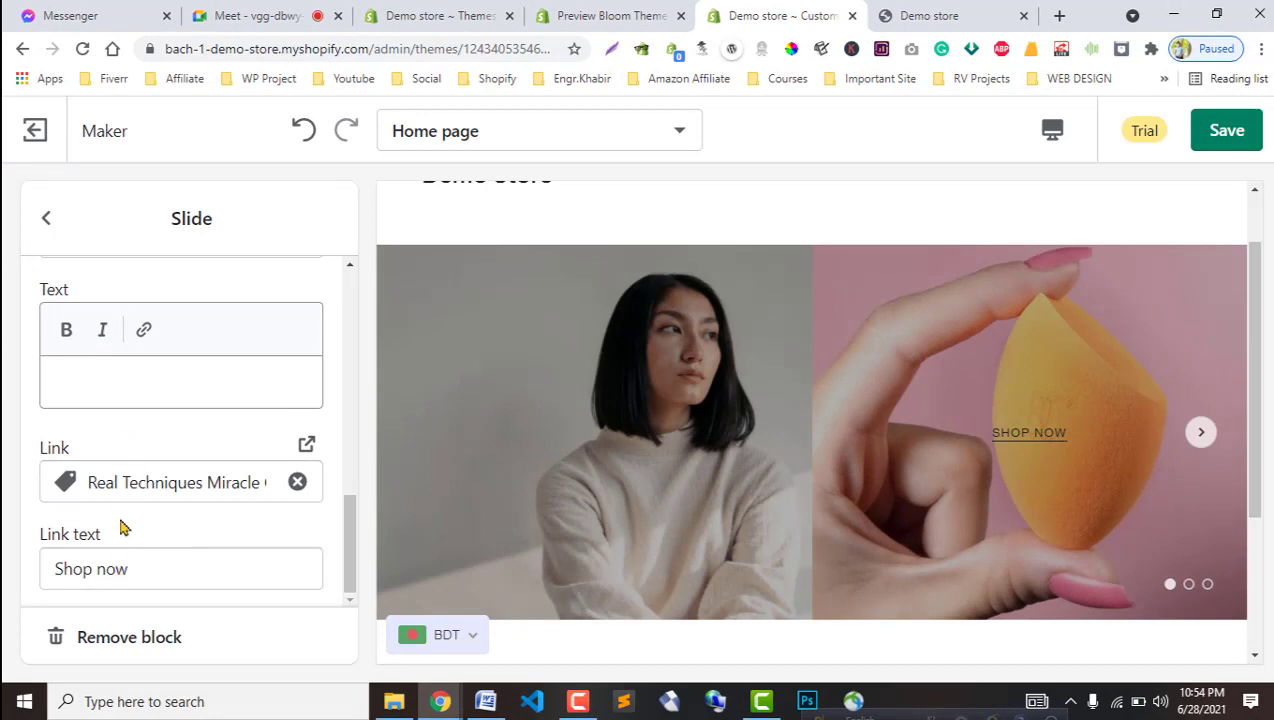
Set the sponge slide's text width to Large.
scroll(120, 527, up, 5)
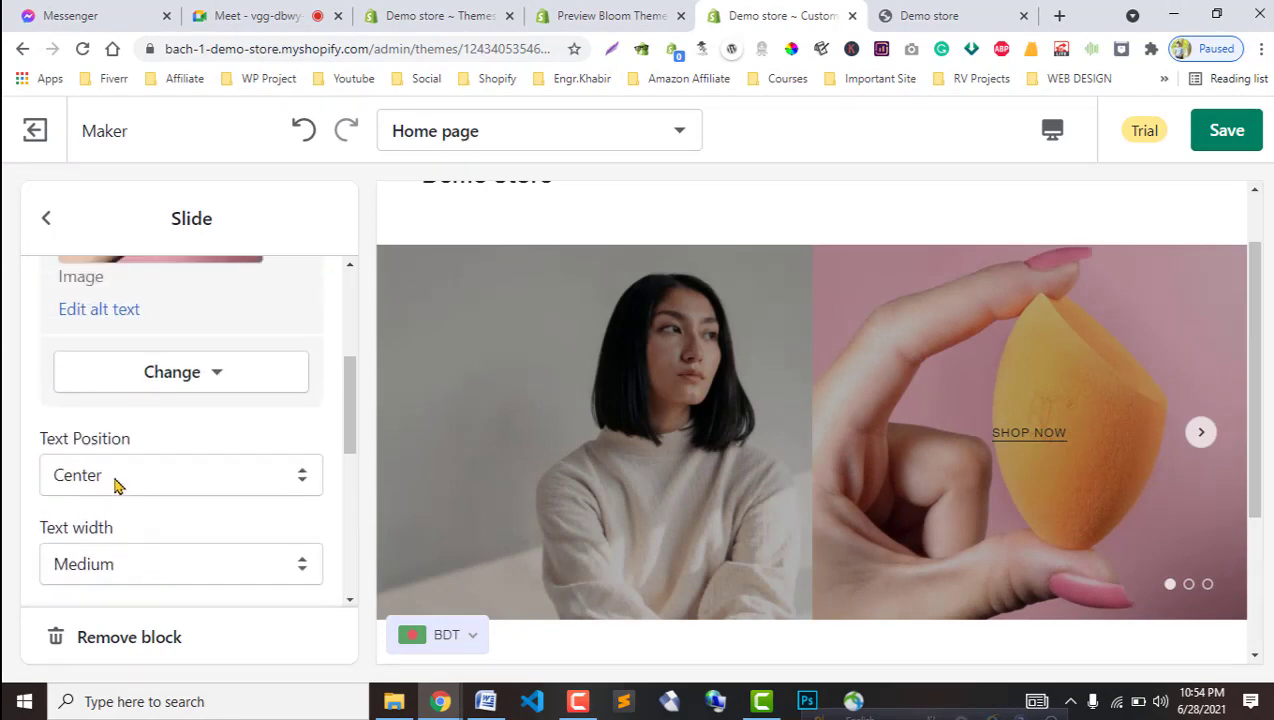
click(139, 566)
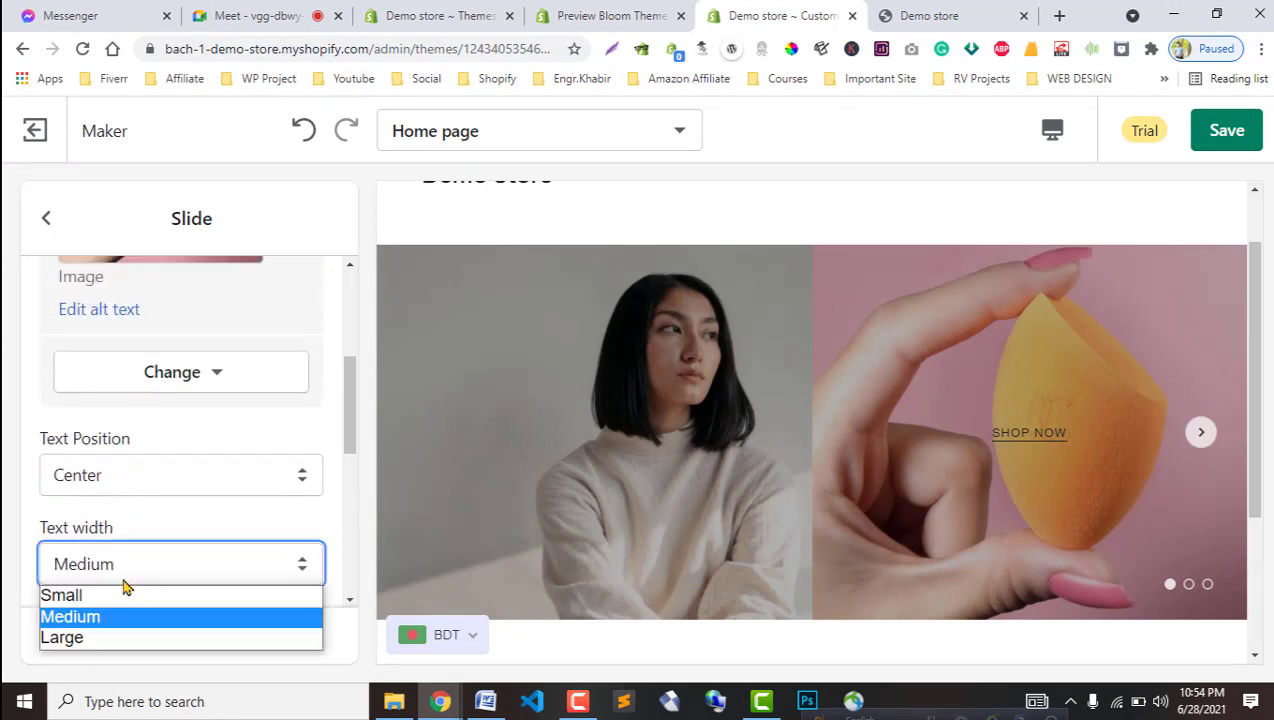
click(91, 640)
Try the Bottom left text position on the sponge slide and set it back to Center.
click(148, 485)
click(110, 527)
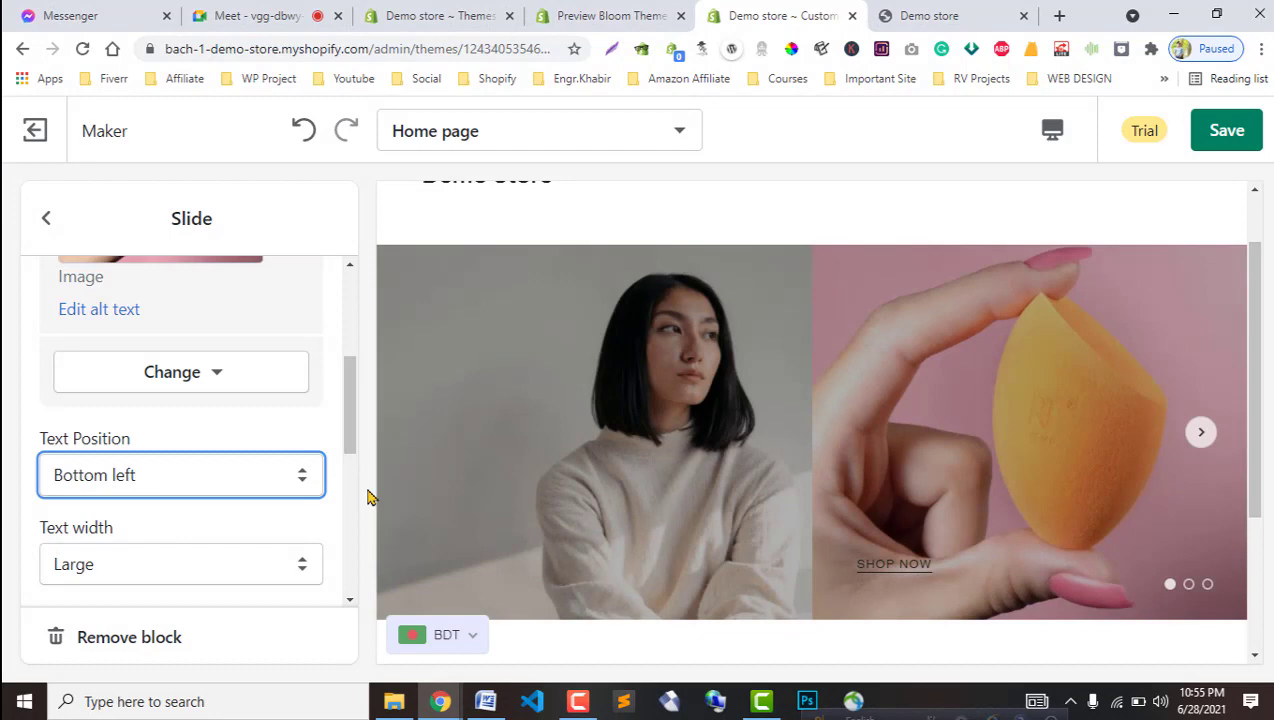
click(119, 483)
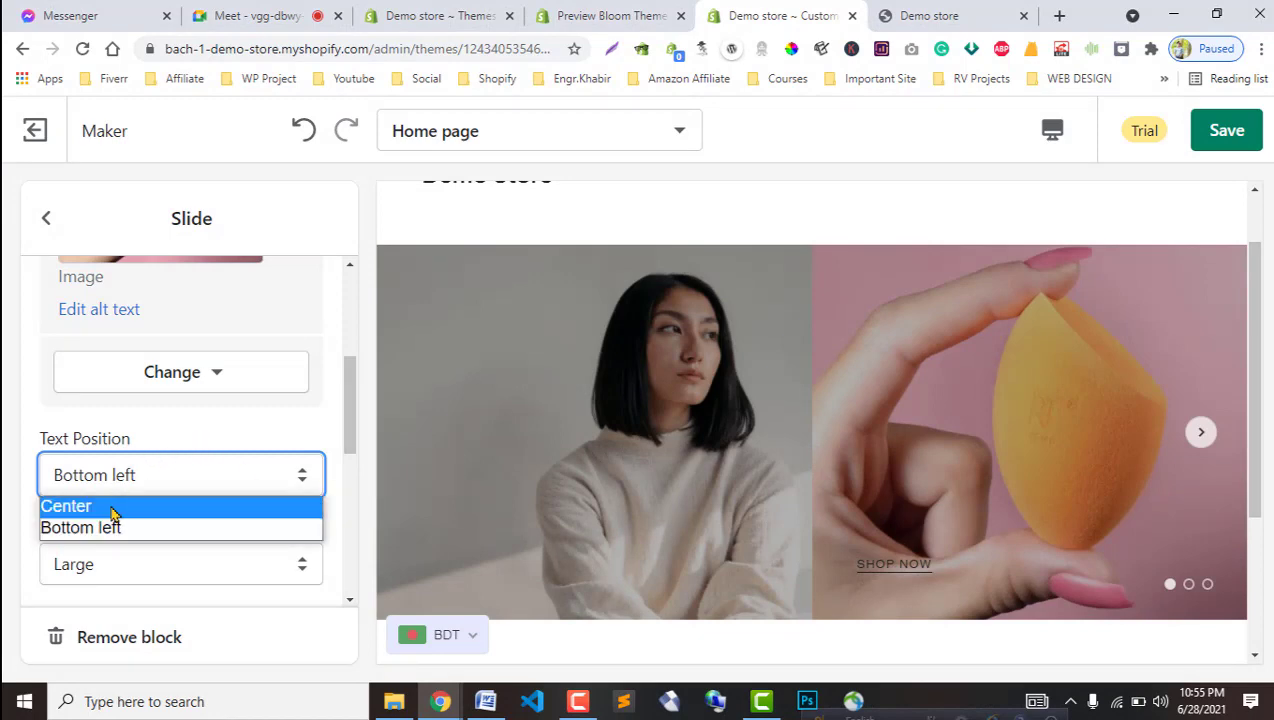
click(116, 505)
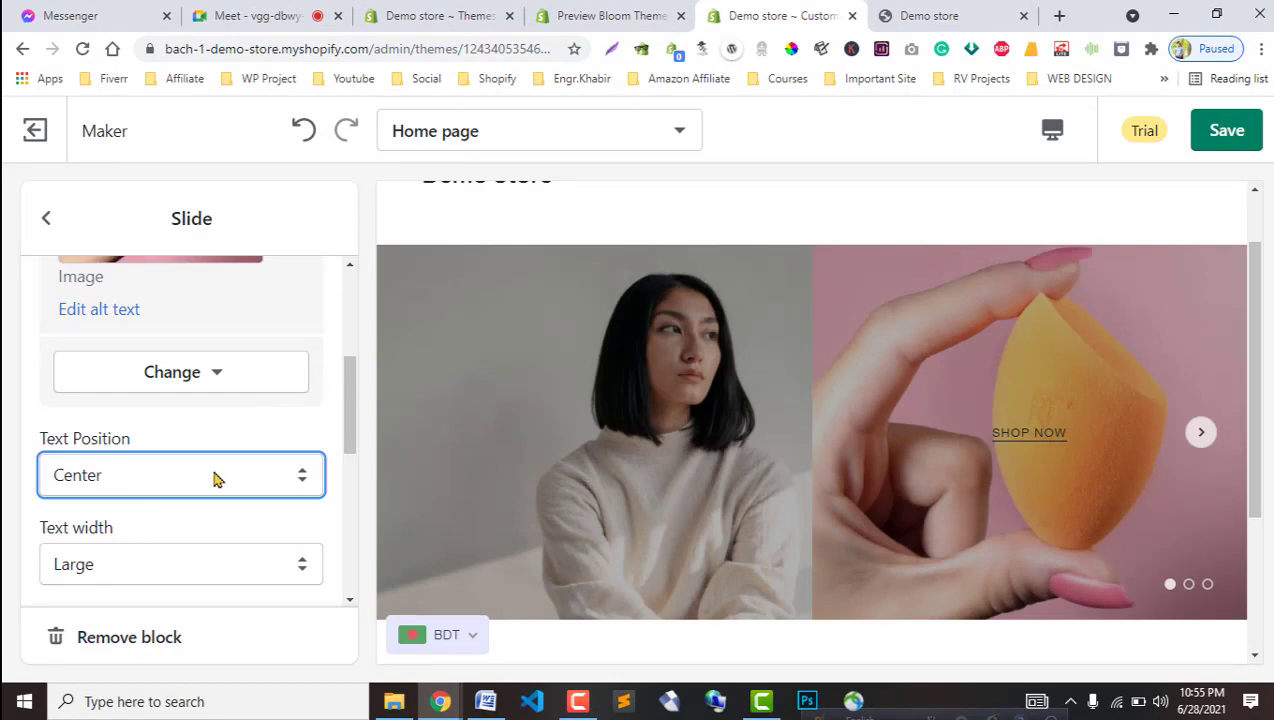
Return to the Slideshow section and review its spacing, image height, Darken images and blocks per slide settings.
scroll(213, 479, up, 1)
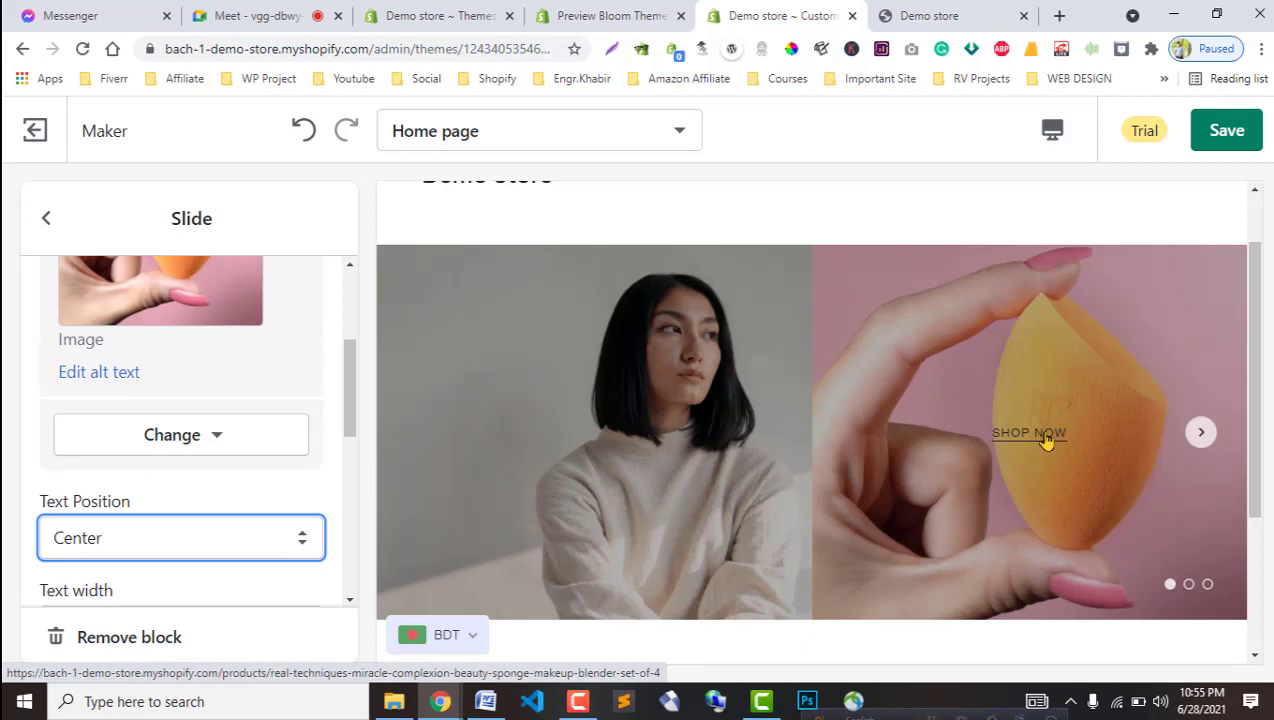
scroll(250, 475, up, 4)
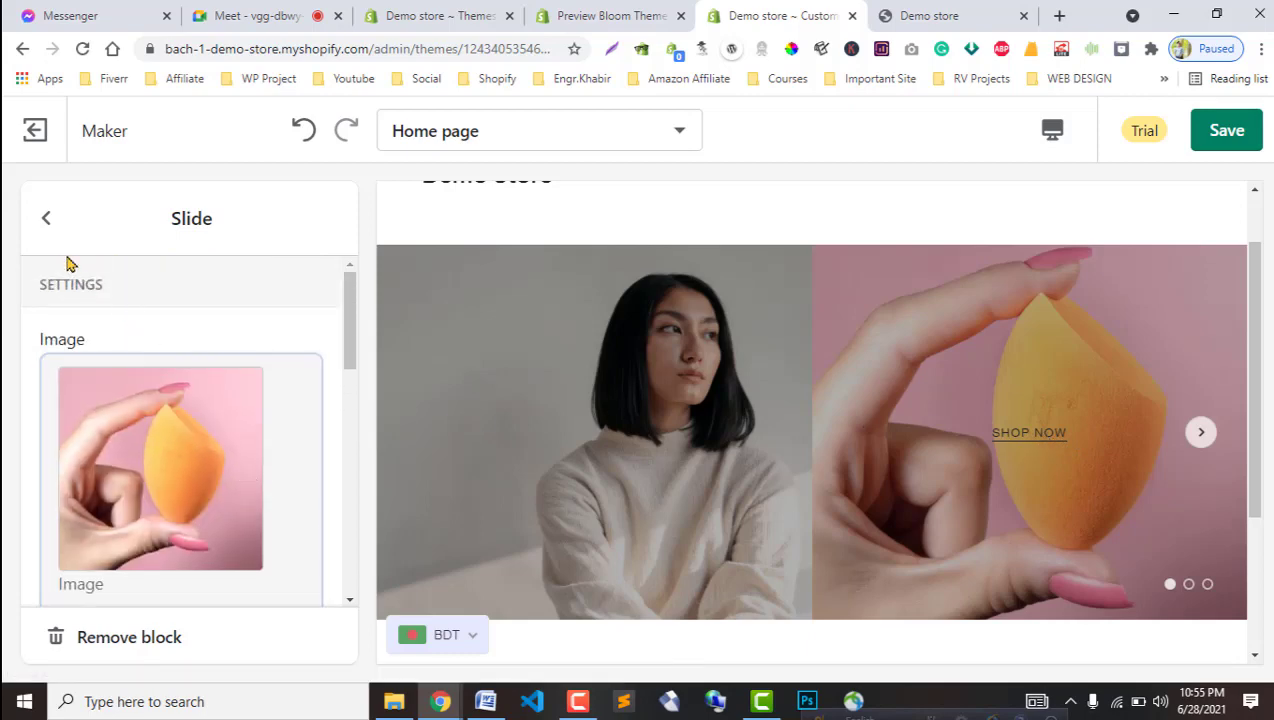
click(45, 228)
scroll(185, 500, down, 3)
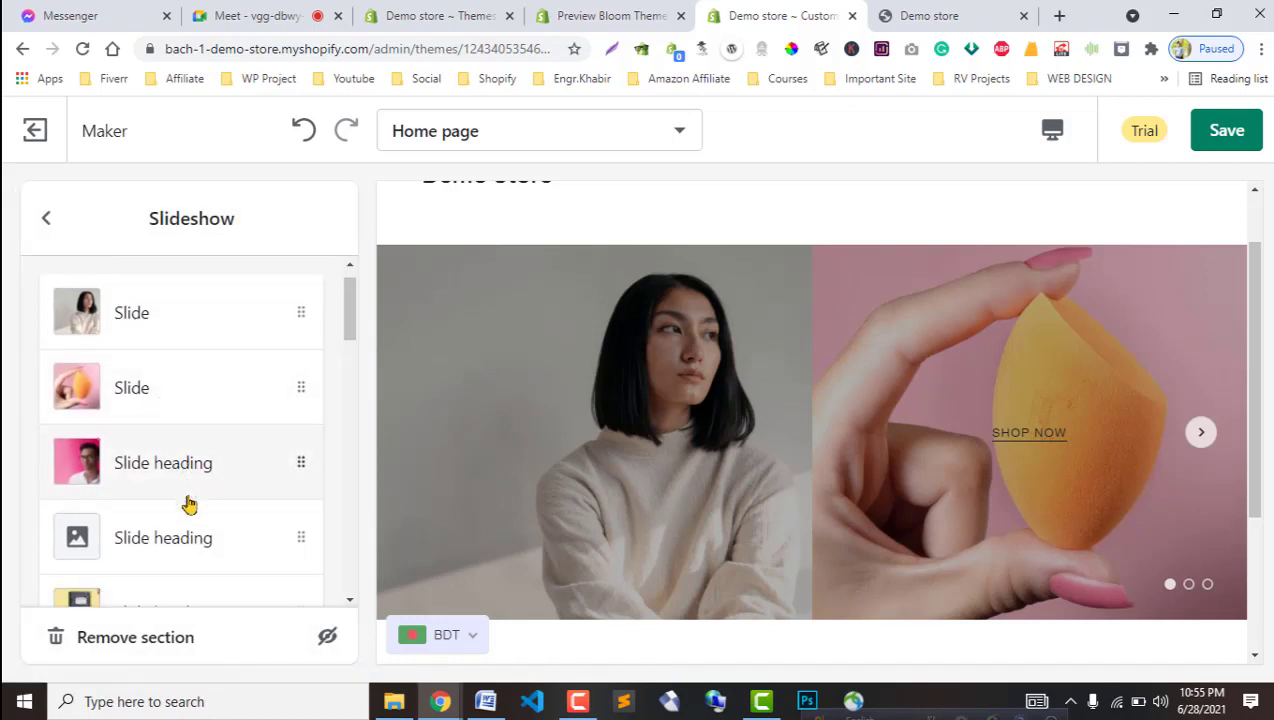
scroll(184, 500, down, 5)
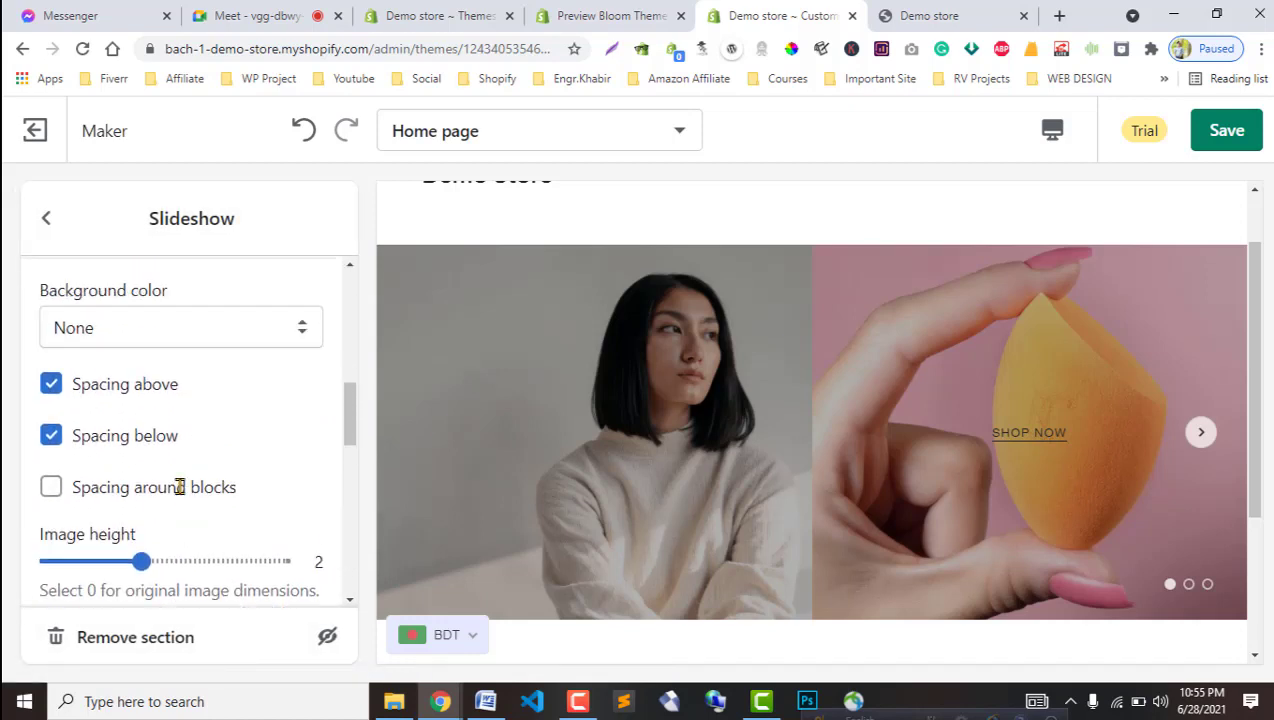
scroll(175, 480, down, 2)
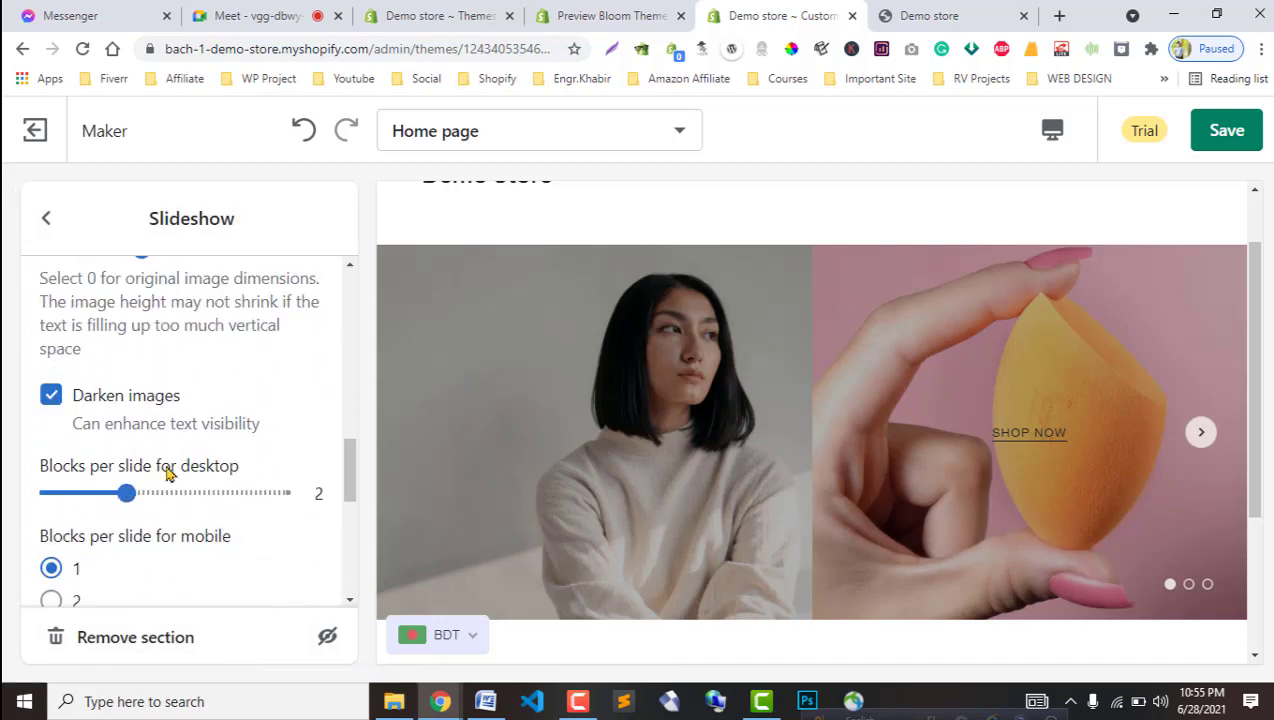
click(86, 408)
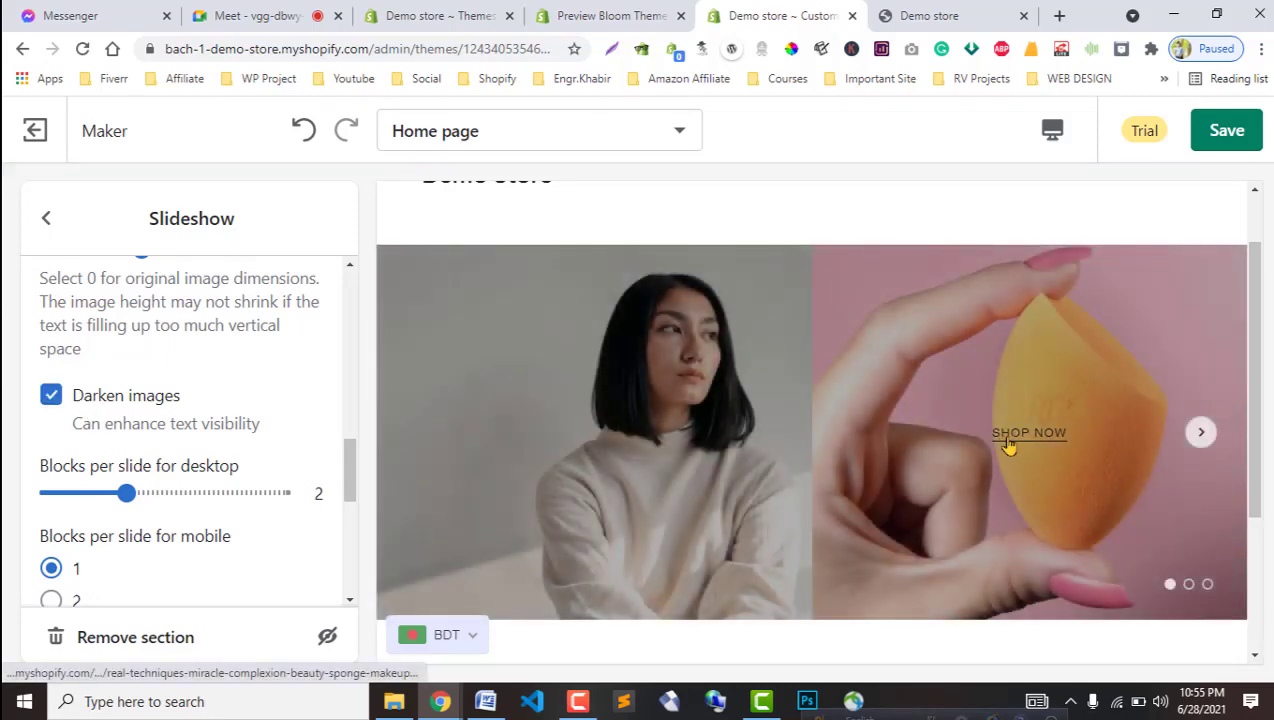
Try uppercase headings in the theme's typography settings, revert the change and return to the home page sections.
click(45, 218)
scroll(154, 603, down, 2)
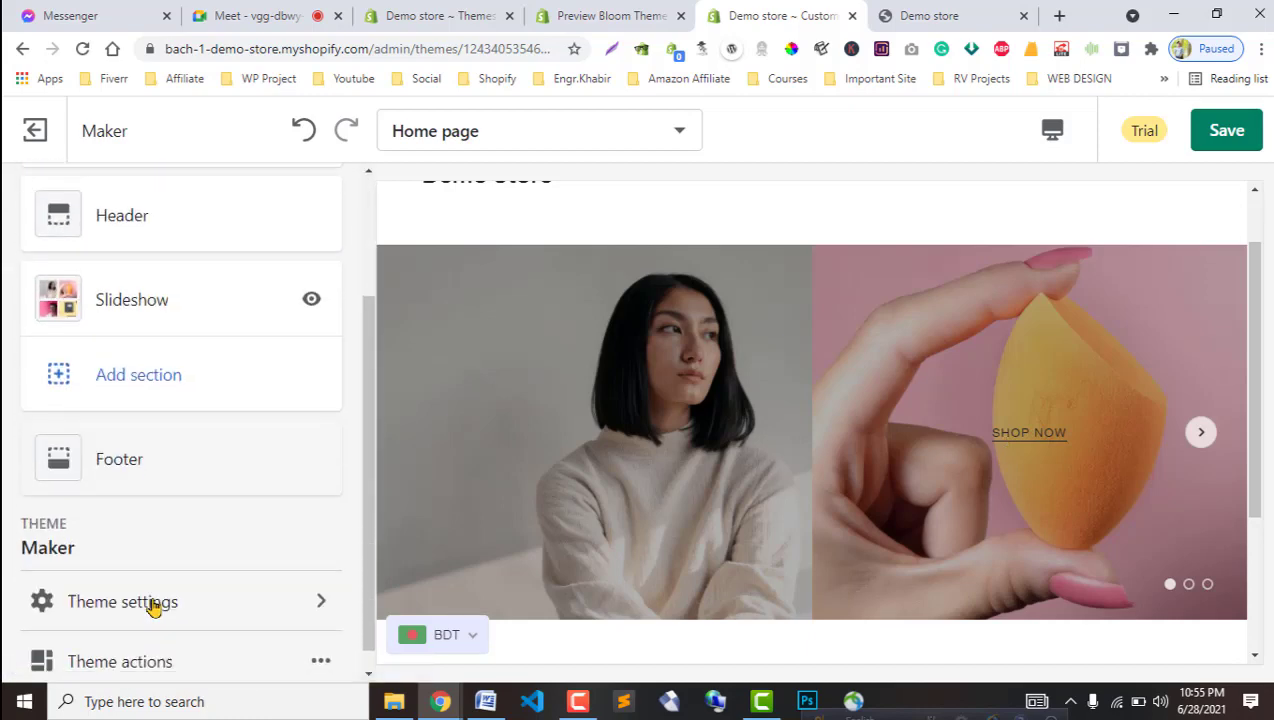
click(158, 583)
click(200, 385)
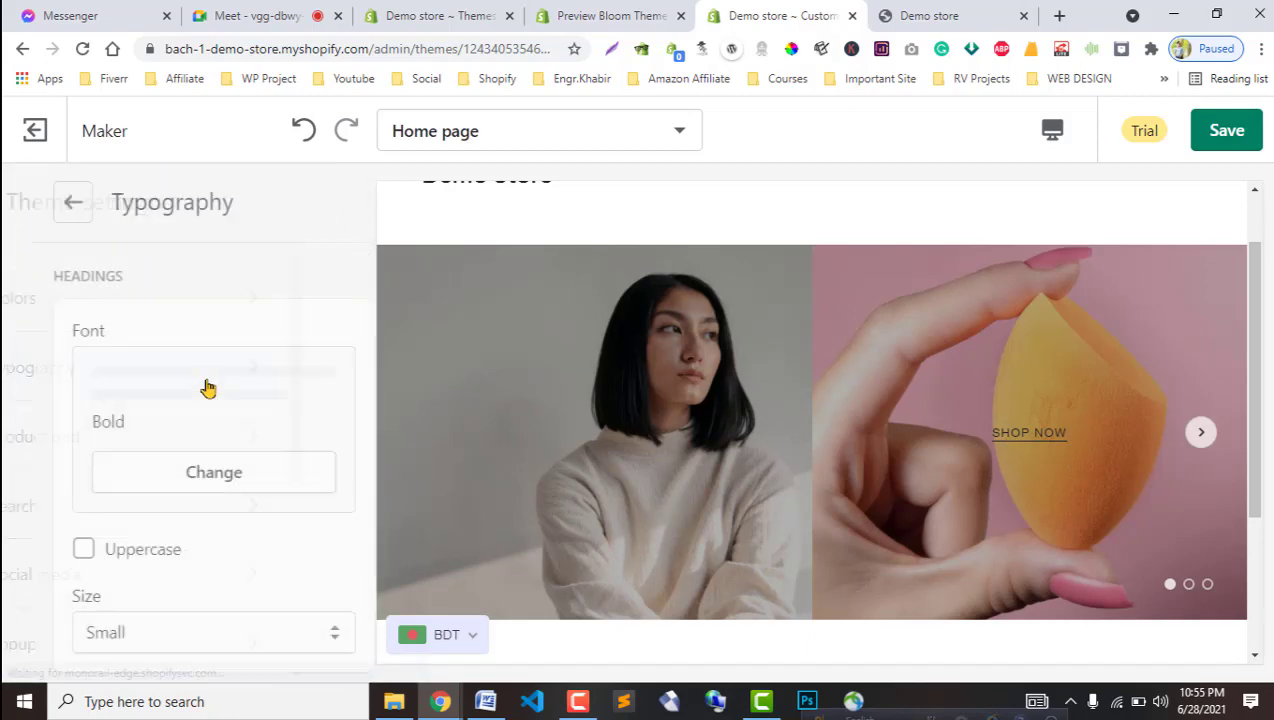
scroll(145, 481, down, 1)
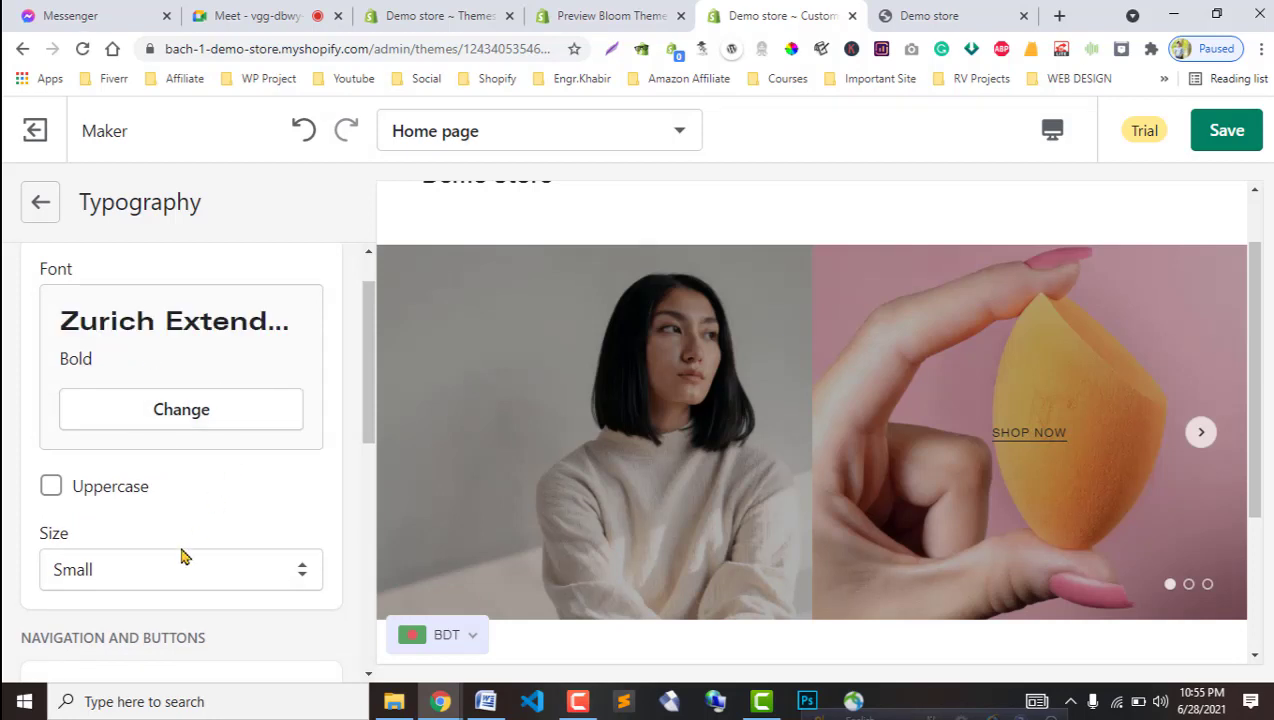
click(80, 489)
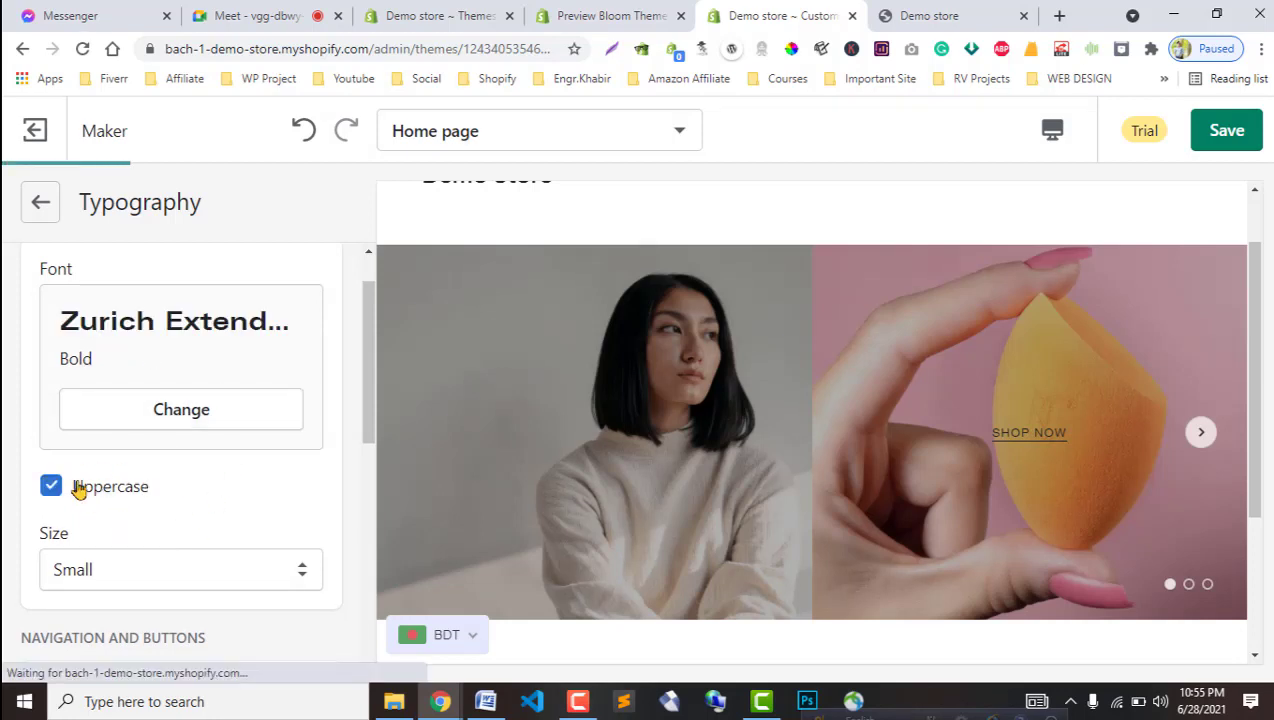
scroll(199, 528, down, 5)
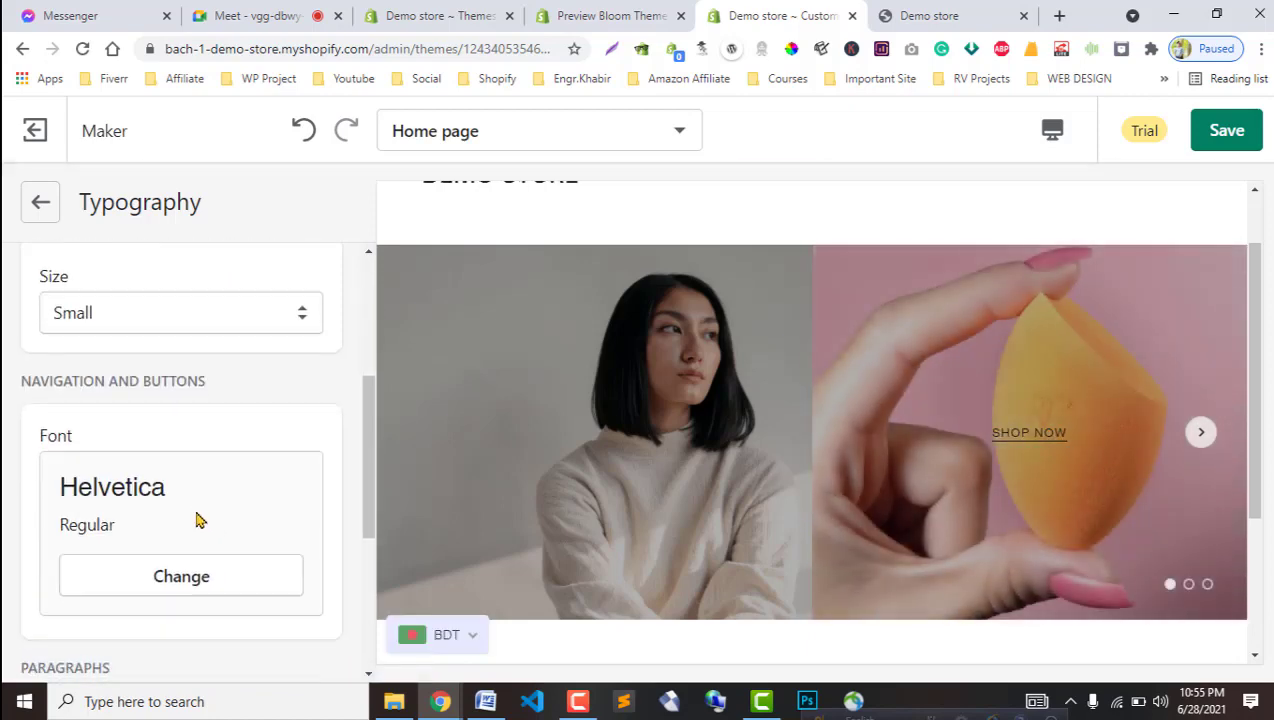
scroll(197, 519, down, 2)
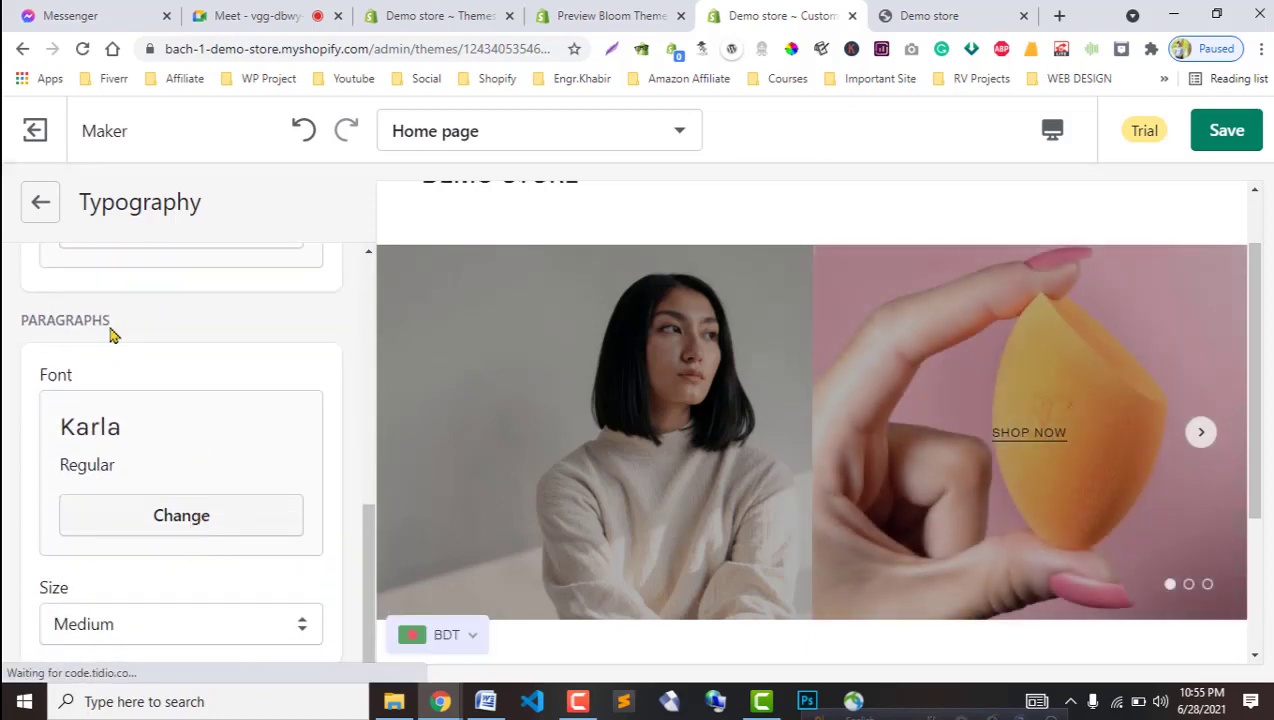
scroll(111, 333, up, 3)
click(41, 205)
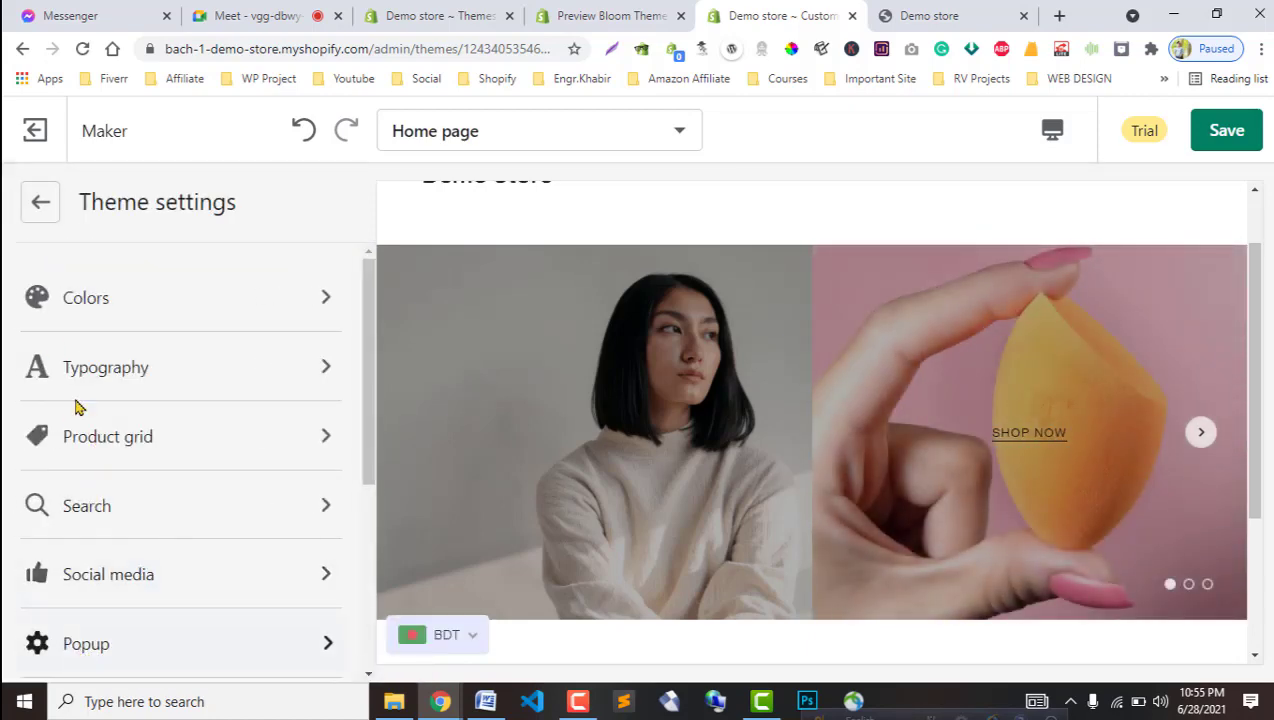
click(39, 207)
scroll(213, 429, up, 3)
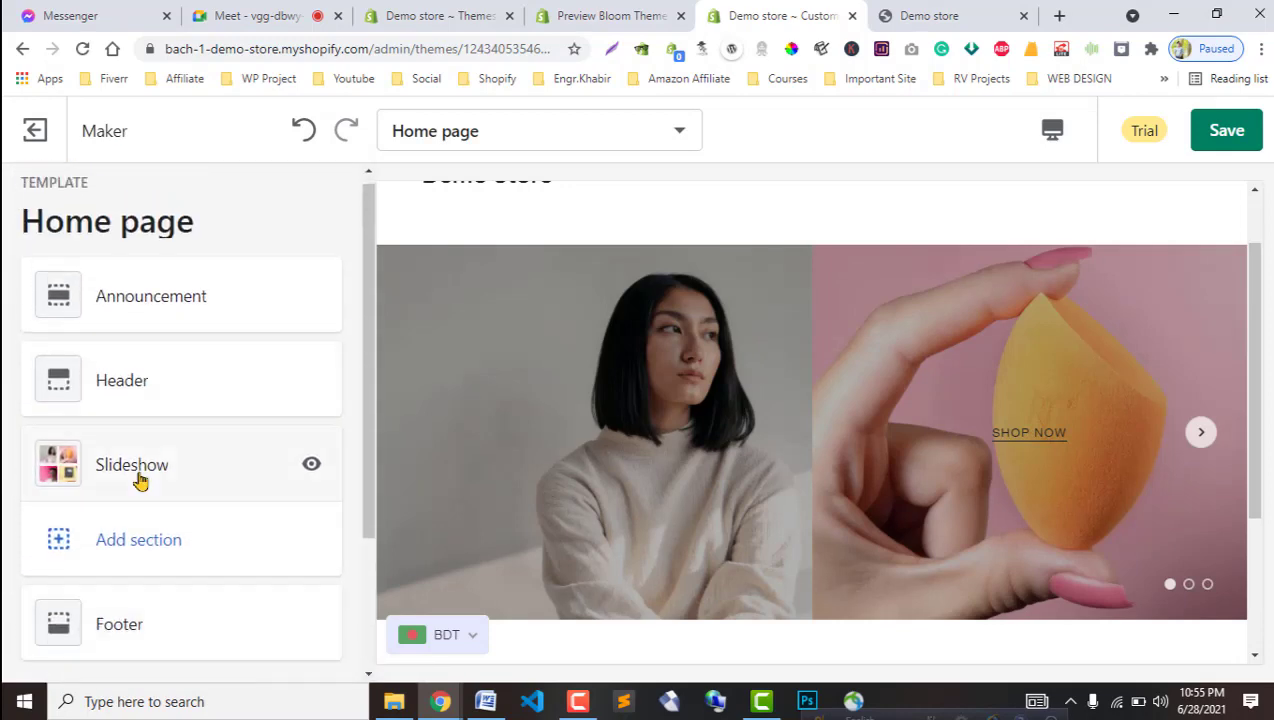
Review the Slideshow section's blocks and the text section that follows the slideshow in the Bloom theme preview.
click(131, 467)
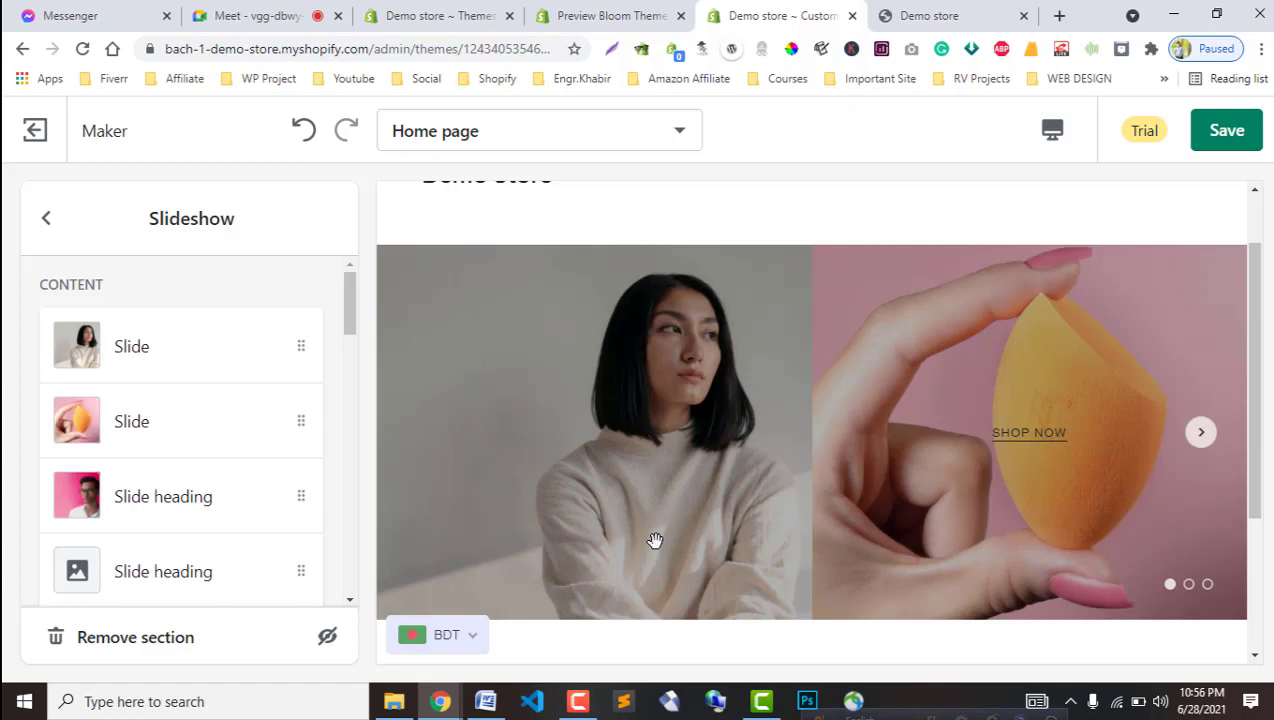
scroll(155, 495, down, 1)
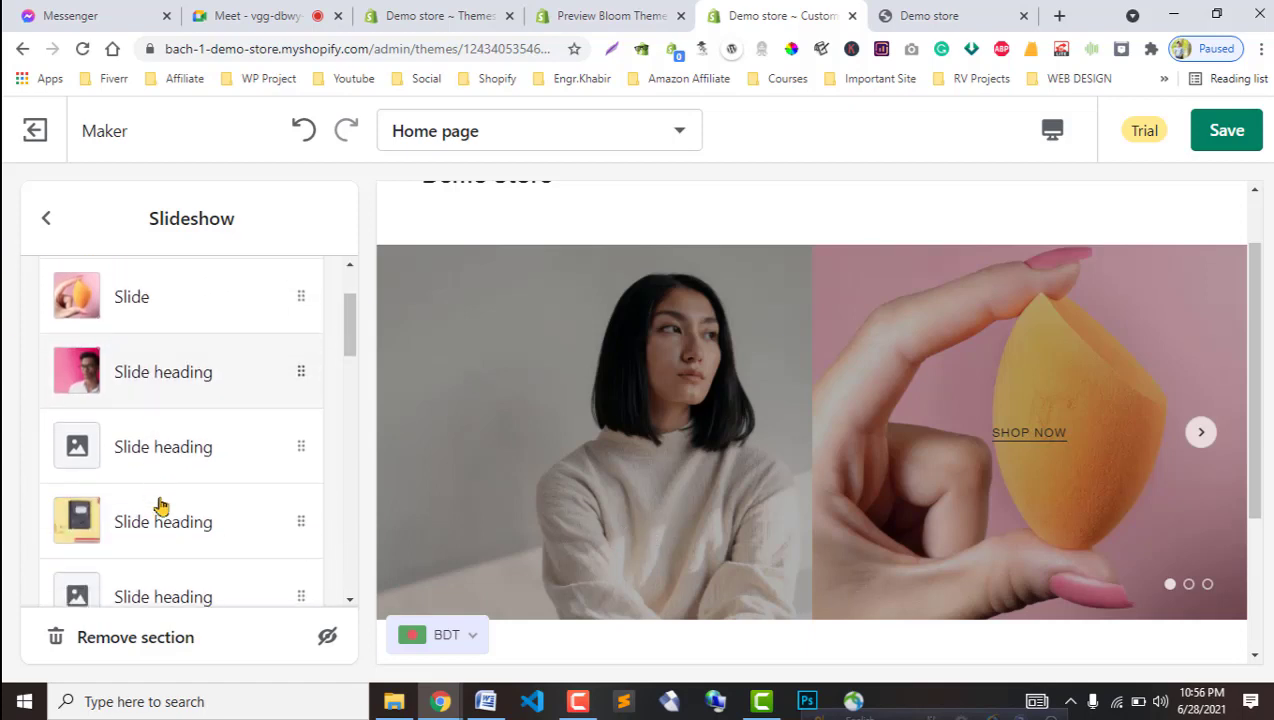
scroll(350, 464, up, 1)
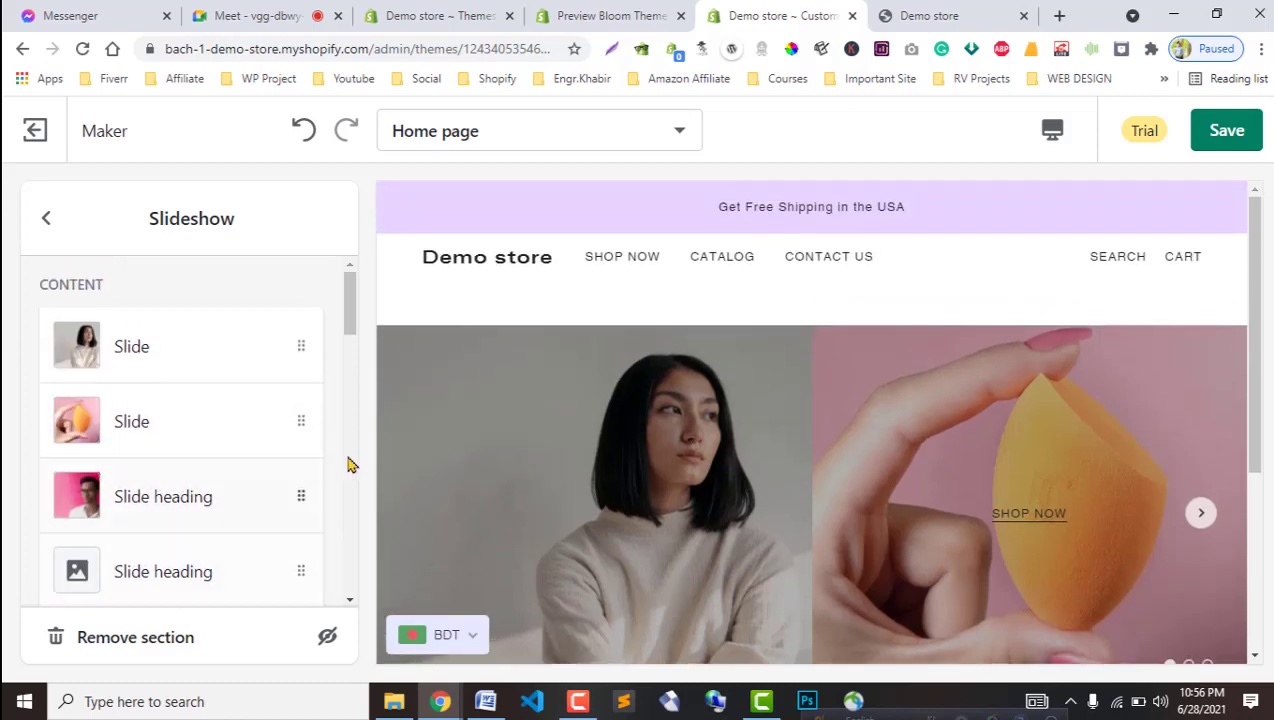
scroll(170, 470, down, 1)
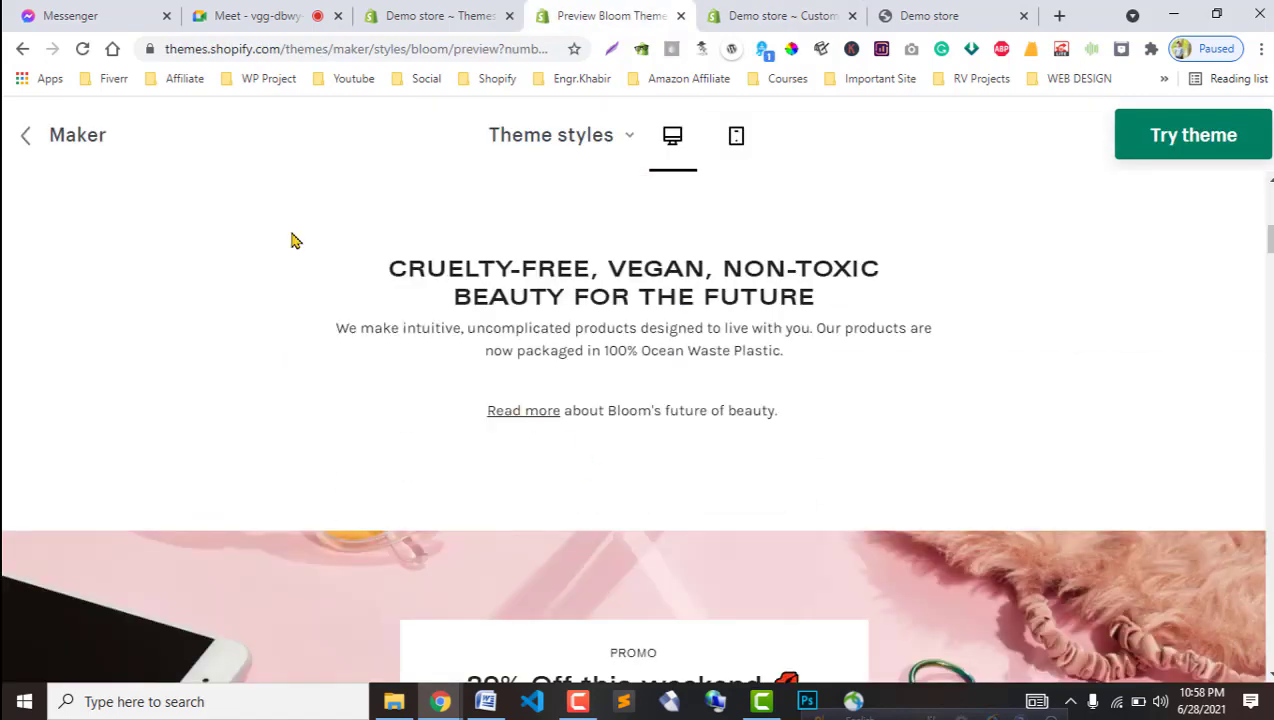
Add a Rich text section to the home page below the slideshow, checking the Bloom preview for the matching layout.
click(775, 15)
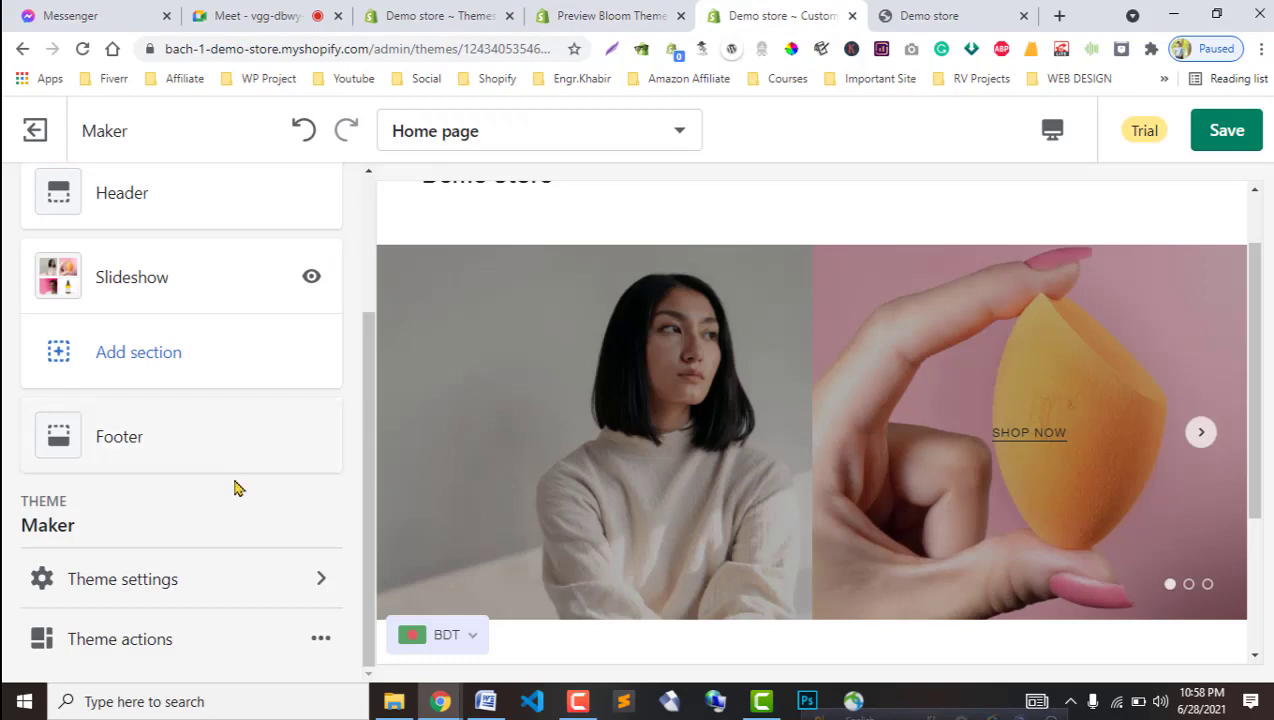
click(120, 335)
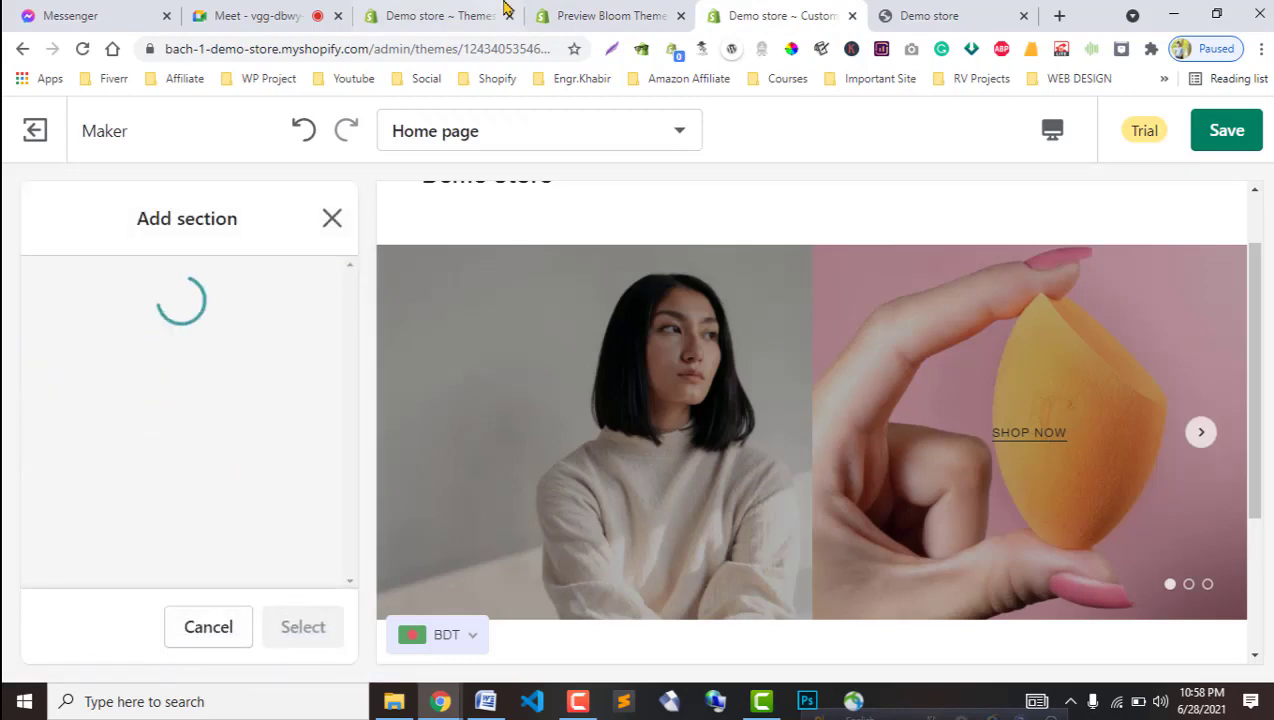
click(566, 14)
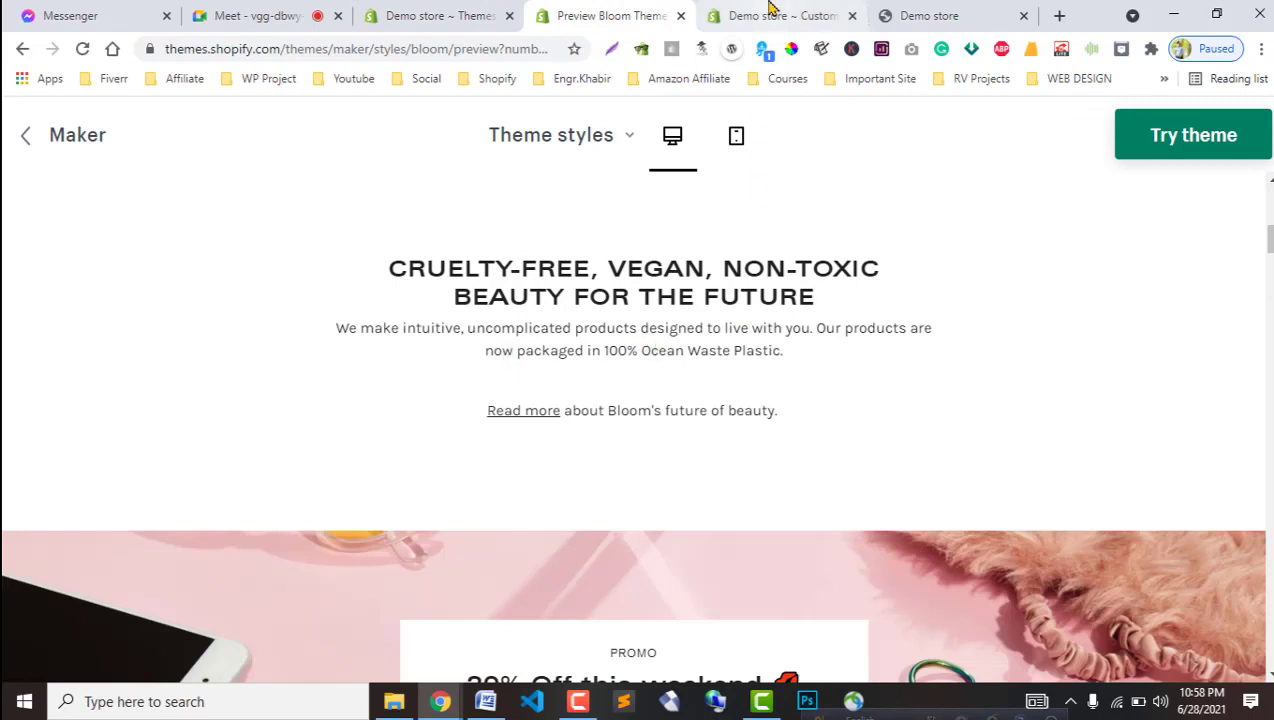
click(775, 15)
scroll(185, 494, down, 4)
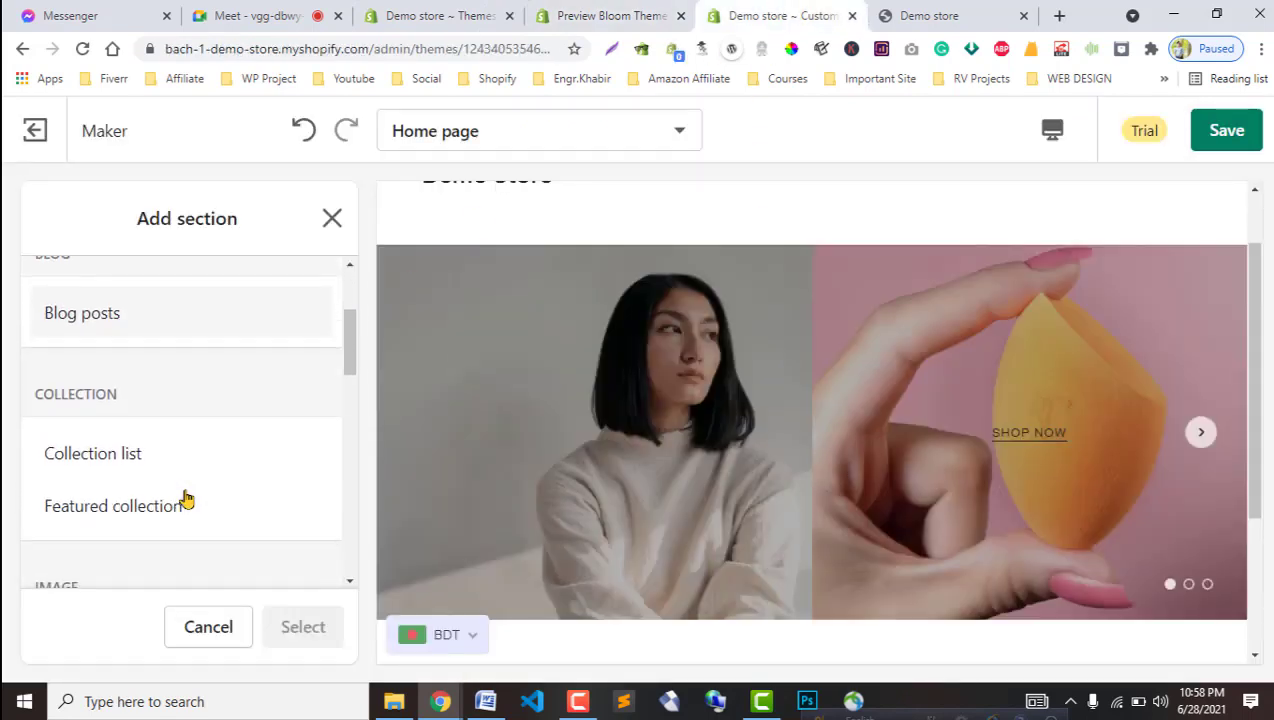
scroll(185, 498, down, 1)
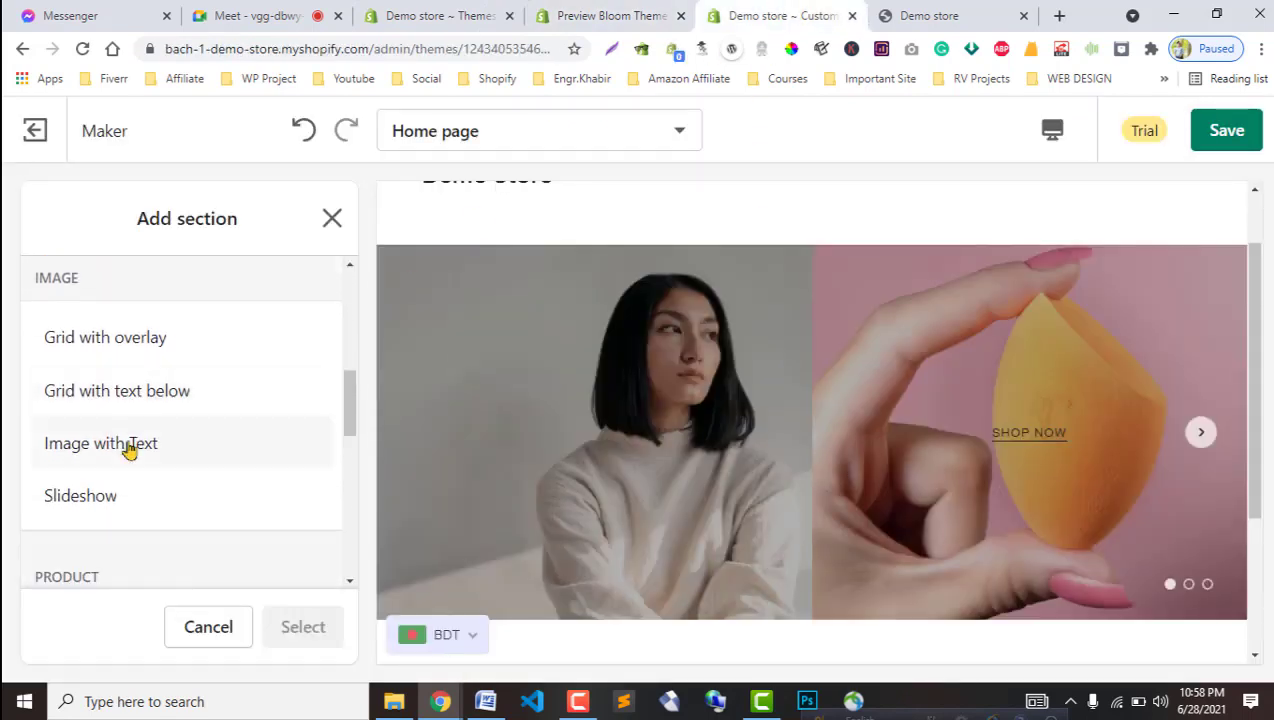
scroll(185, 485, down, 5)
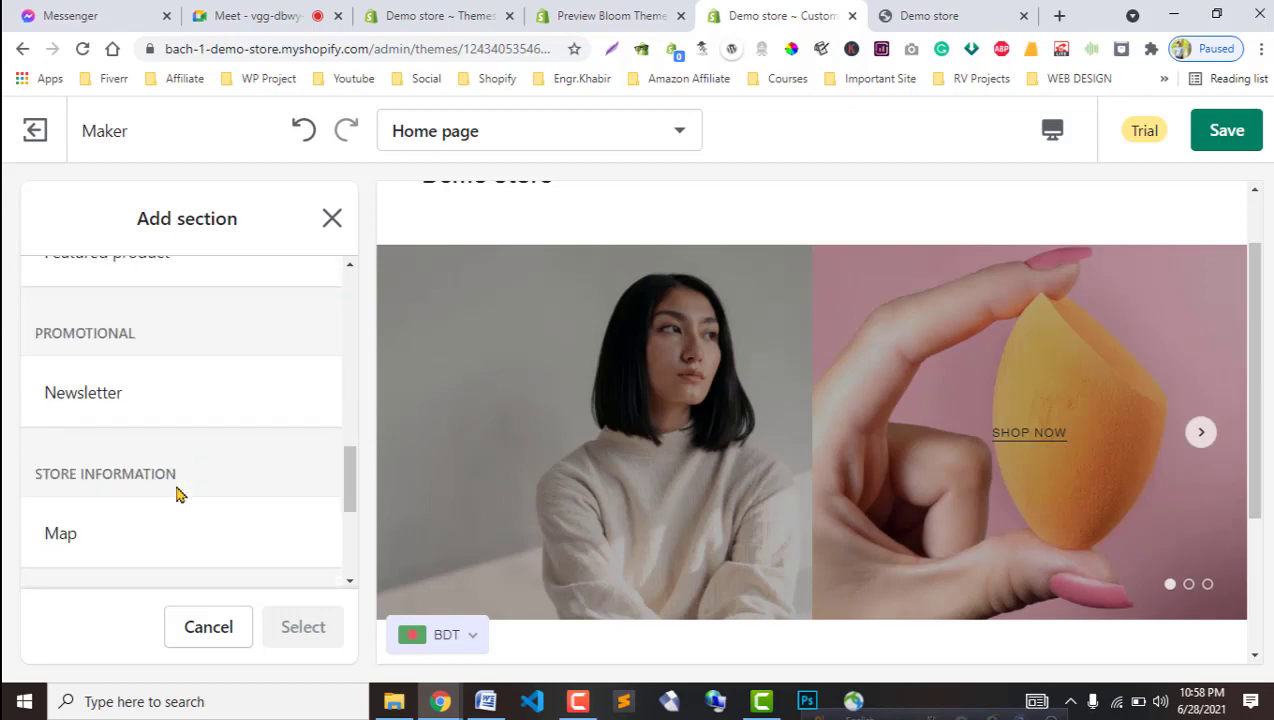
scroll(178, 494, down, 2)
click(127, 373)
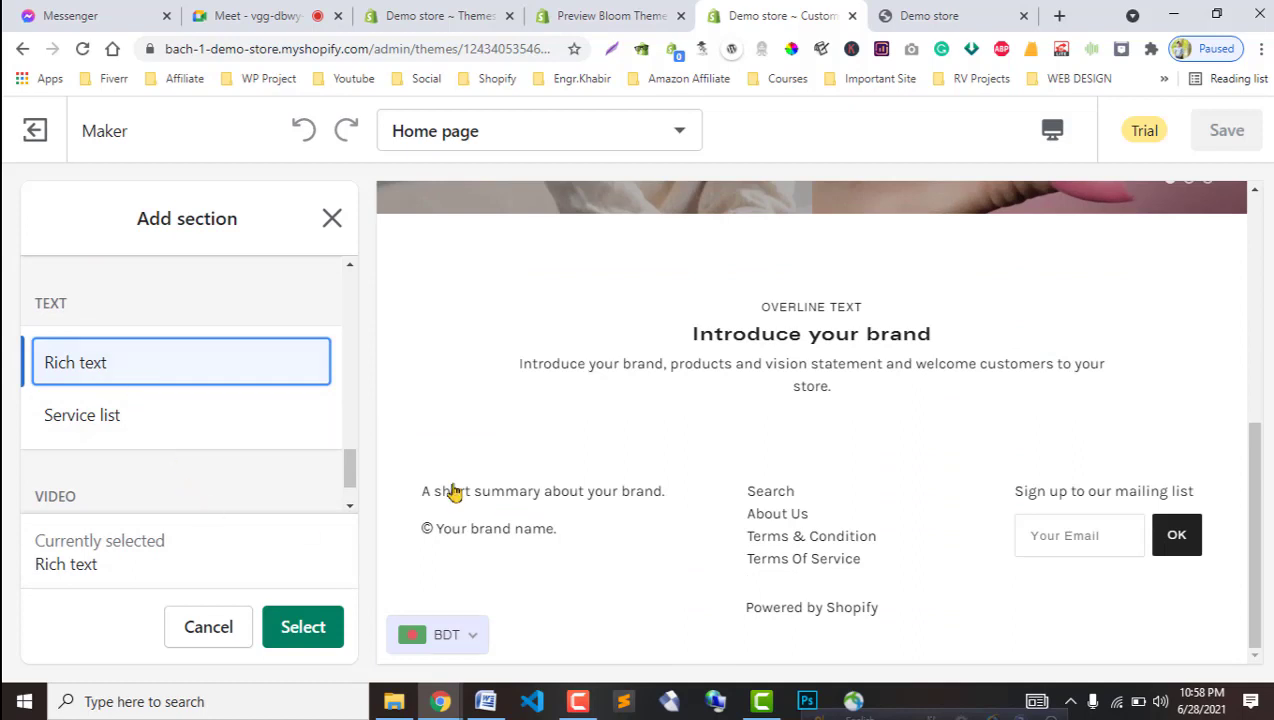
click(305, 626)
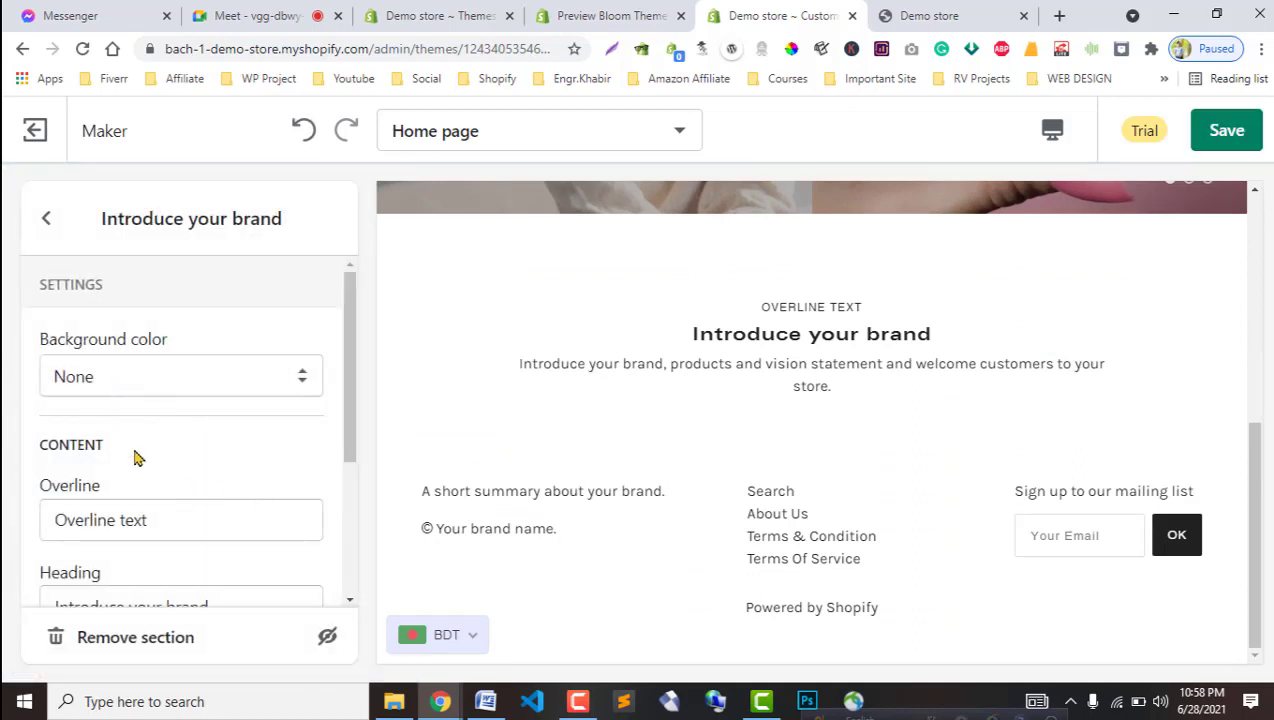
Replace the Rich text section's body text with the "Cruelty-free, vegan, non-toxic beauty for the future" passage copied from the Bloom preview.
click(592, 12)
drag(489, 320, 808, 432)
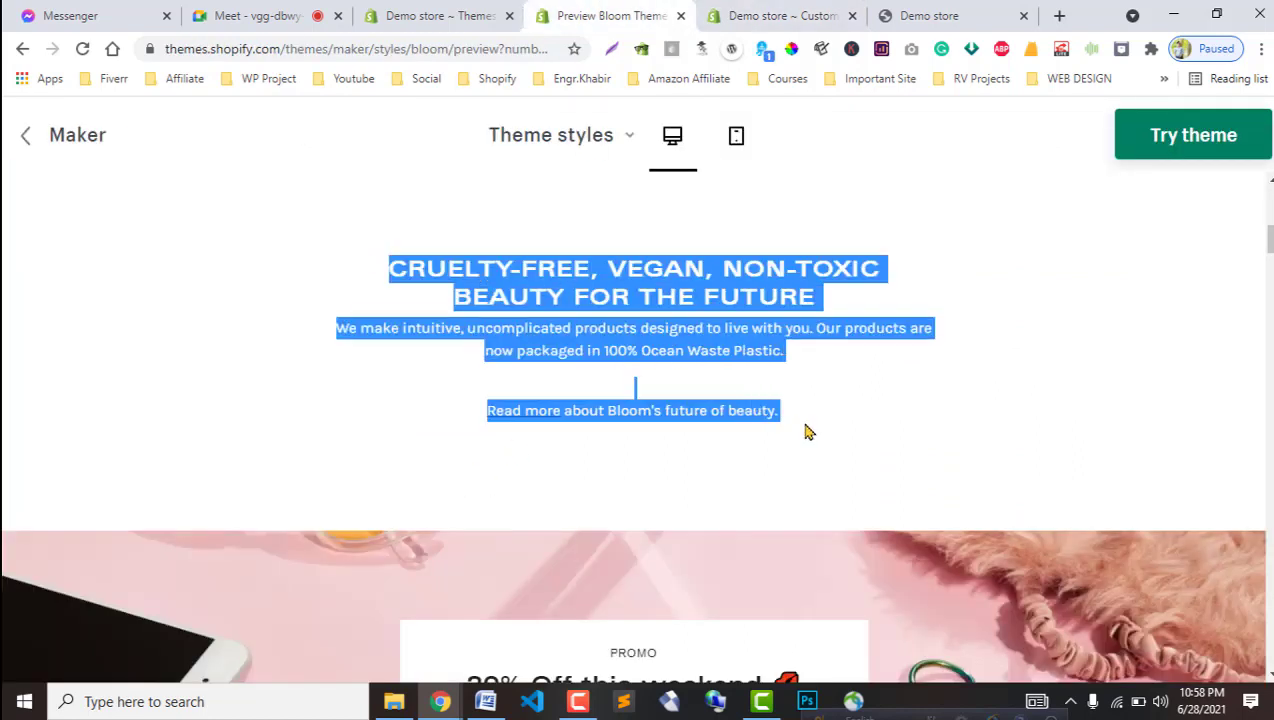
click(760, 12)
scroll(202, 515, down, 5)
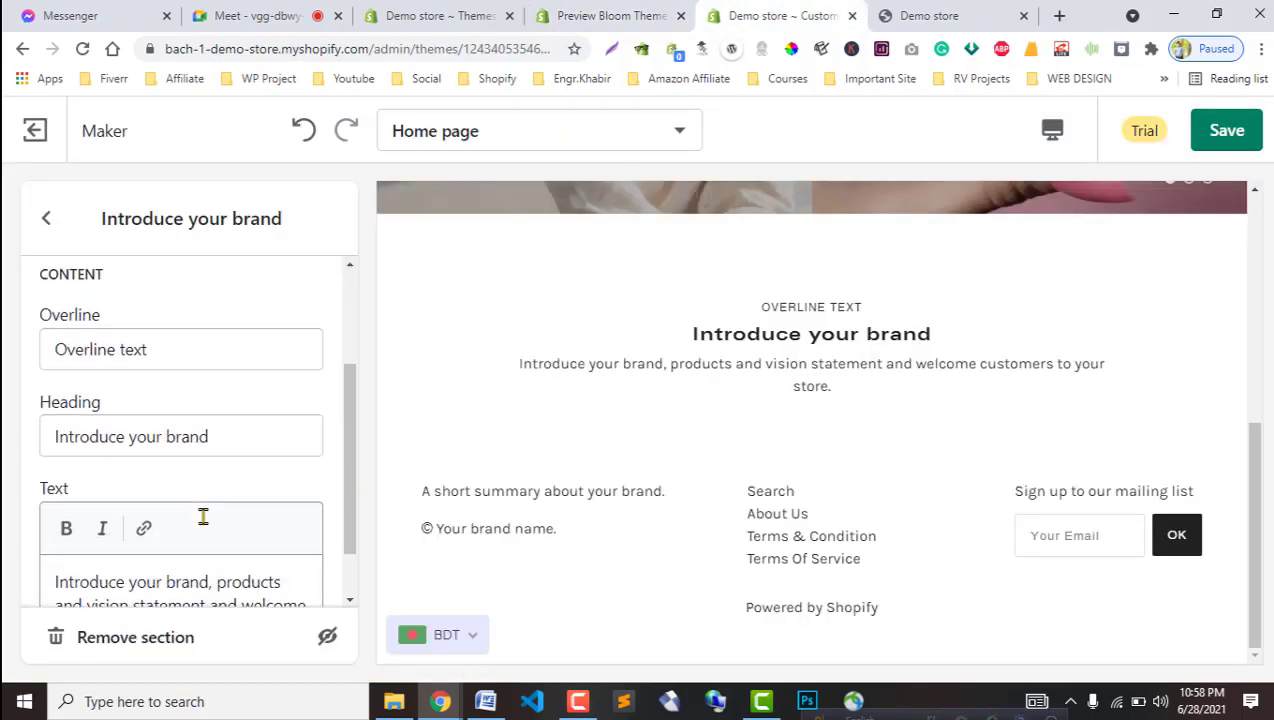
click(121, 519)
key(ctrl+a)
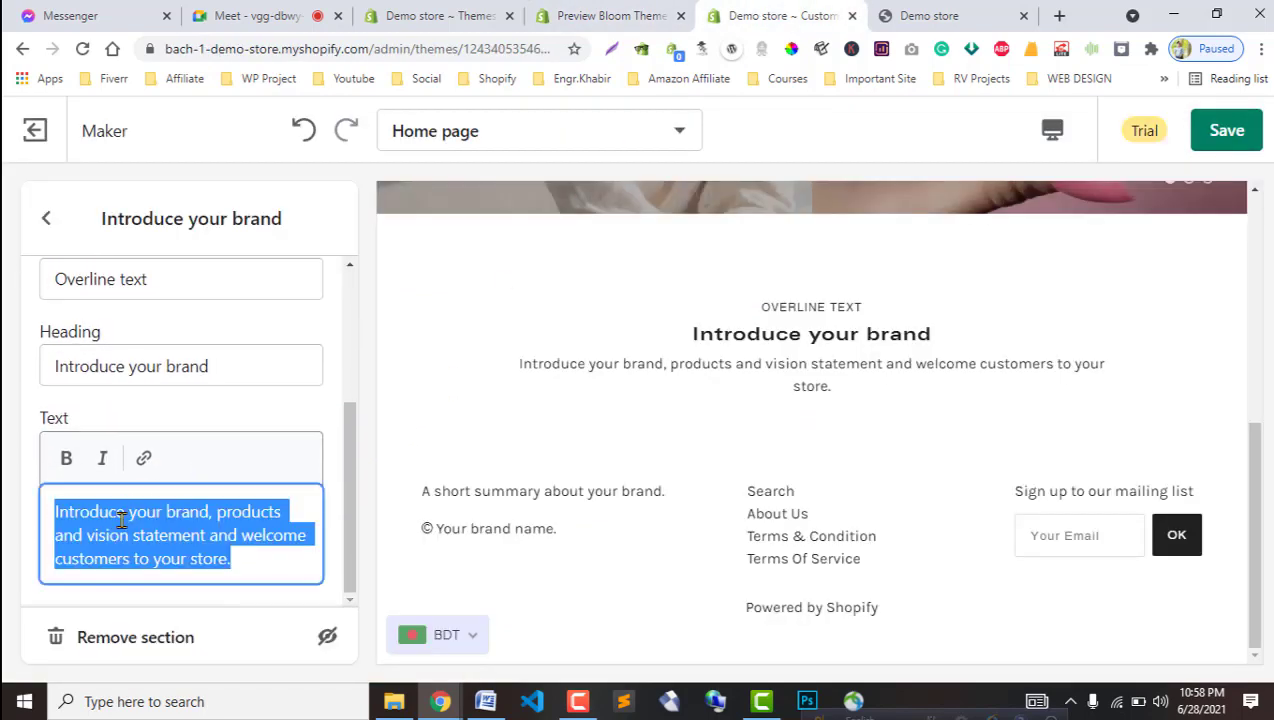
text(CRUELTY-FREE, VEGAN, NON-TOXIC BEAUTY FOR THE FUTURE  Read more about Bloom's future of beauty.)
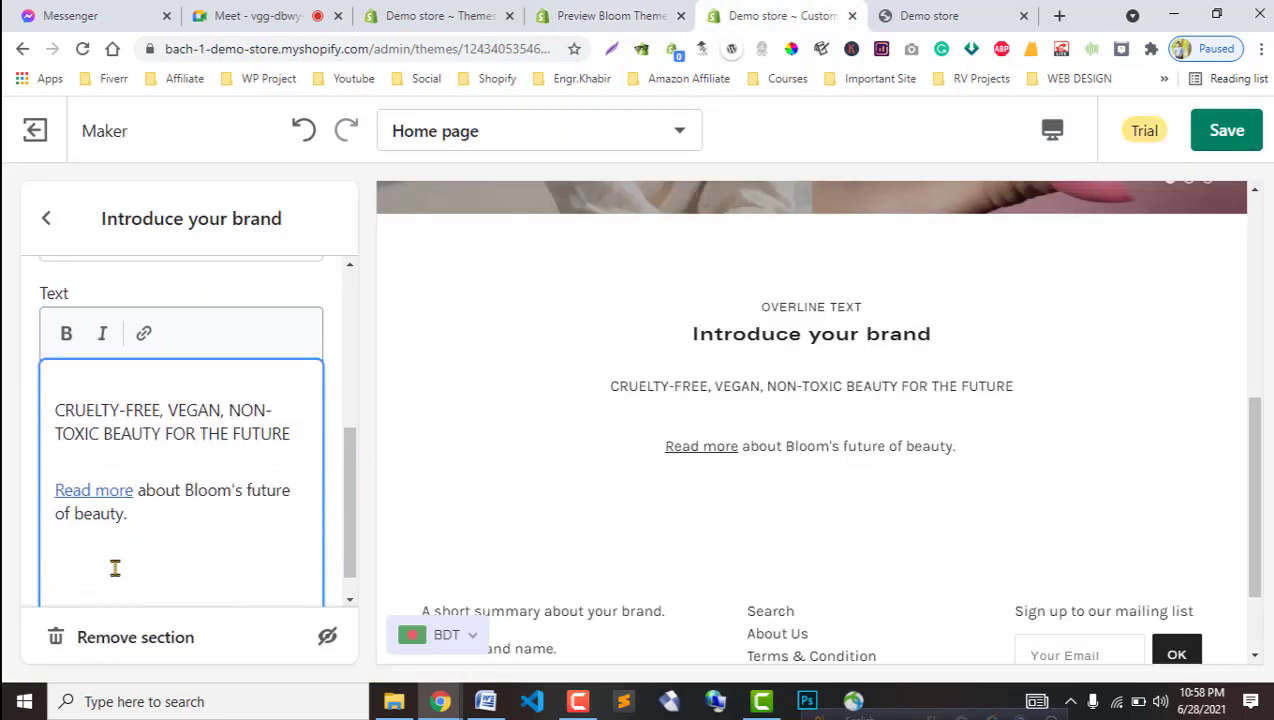
Trim the blank lines below the "Read more about Bloom's future of beauty." sentence in the Rich text body.
scroll(115, 568, down, 1)
key(BackSpace)
key(BackSpace)
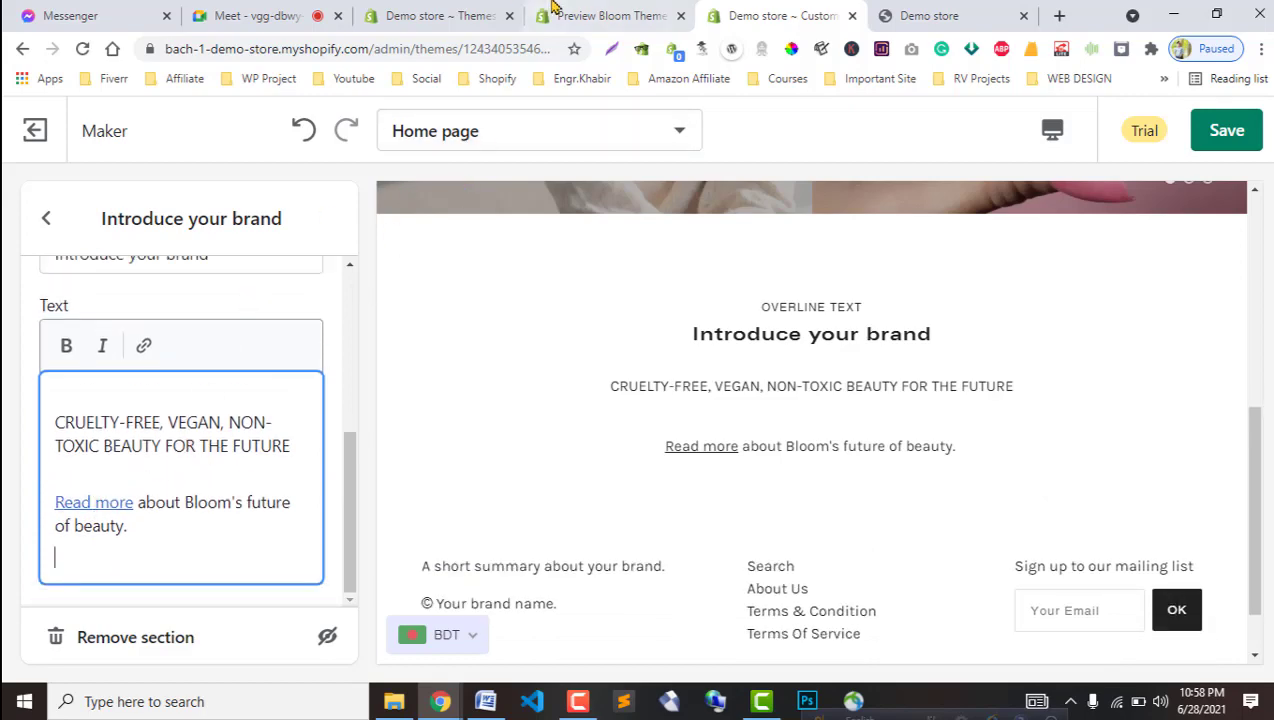
Copy the "Cruelty-free, vegan, non-toxic beauty for the future" headline from the Bloom preview and delete that line from the Rich text body.
click(605, 15)
click(781, 283)
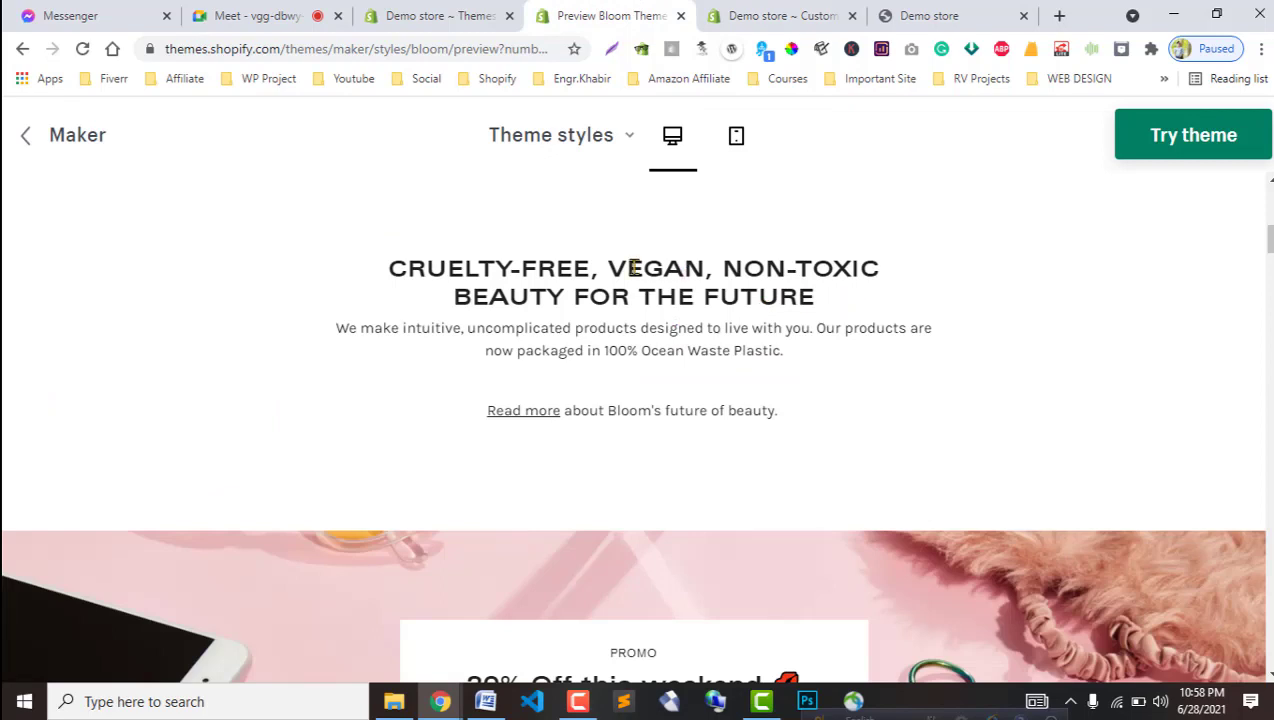
triple_click(486, 277)
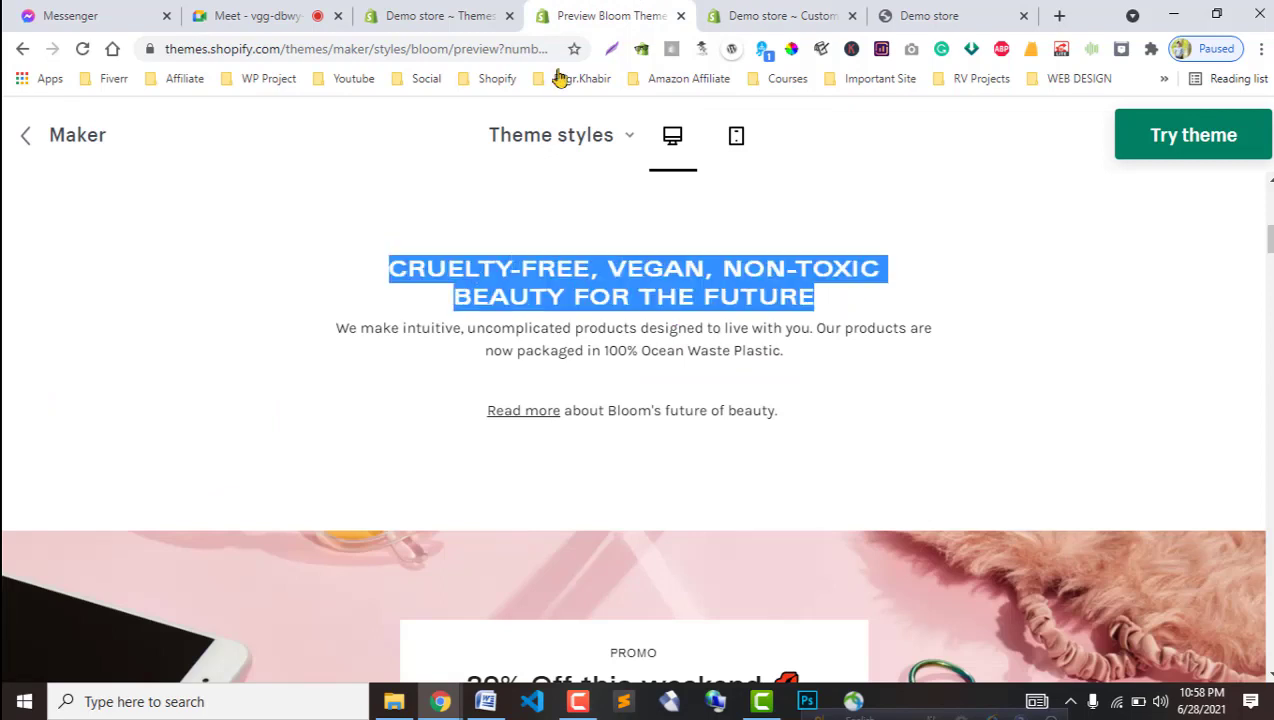
key(ctrl+c)
click(754, 11)
key(ctrl+f)
key(ctrl+v)
double_click(172, 440)
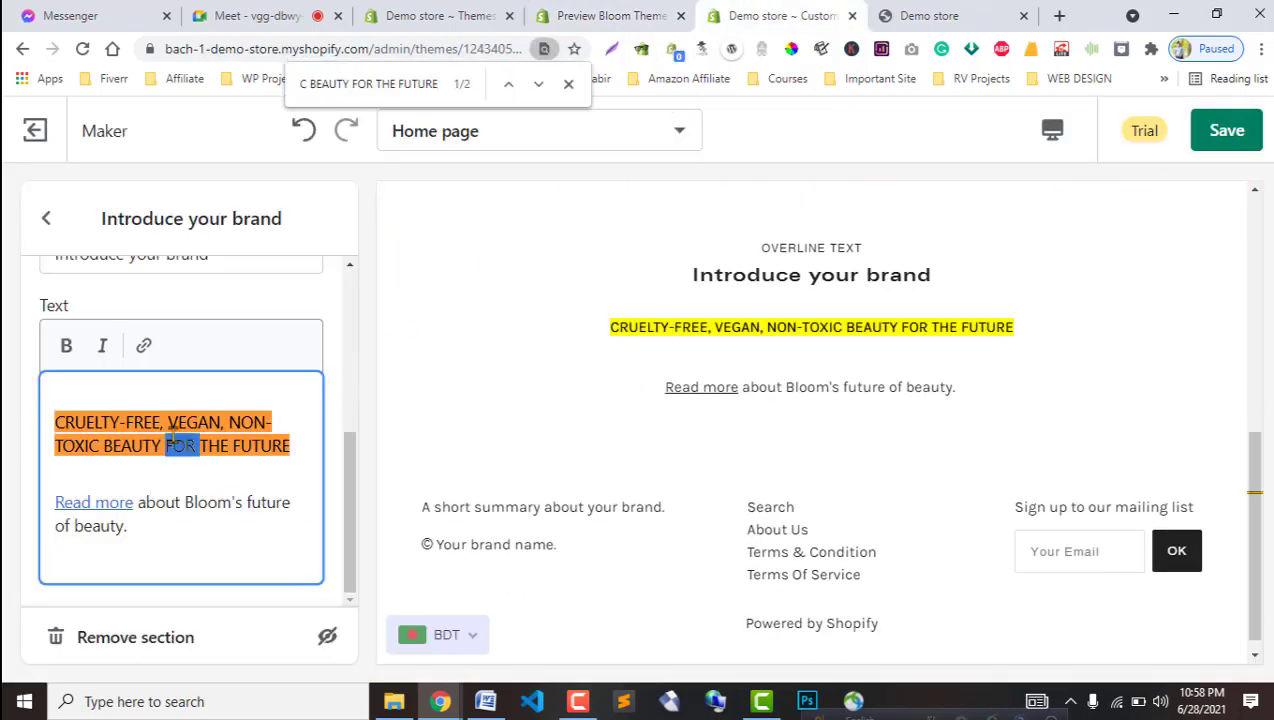
triple_click(172, 440)
key(BackSpace)
Replace the Rich text section's heading with "CRUELTY-FREE, VEGAN, NON-TOXIC BEAUTY FOR THE FUTURE" and clear its overline text.
scroll(176, 445, up, 3)
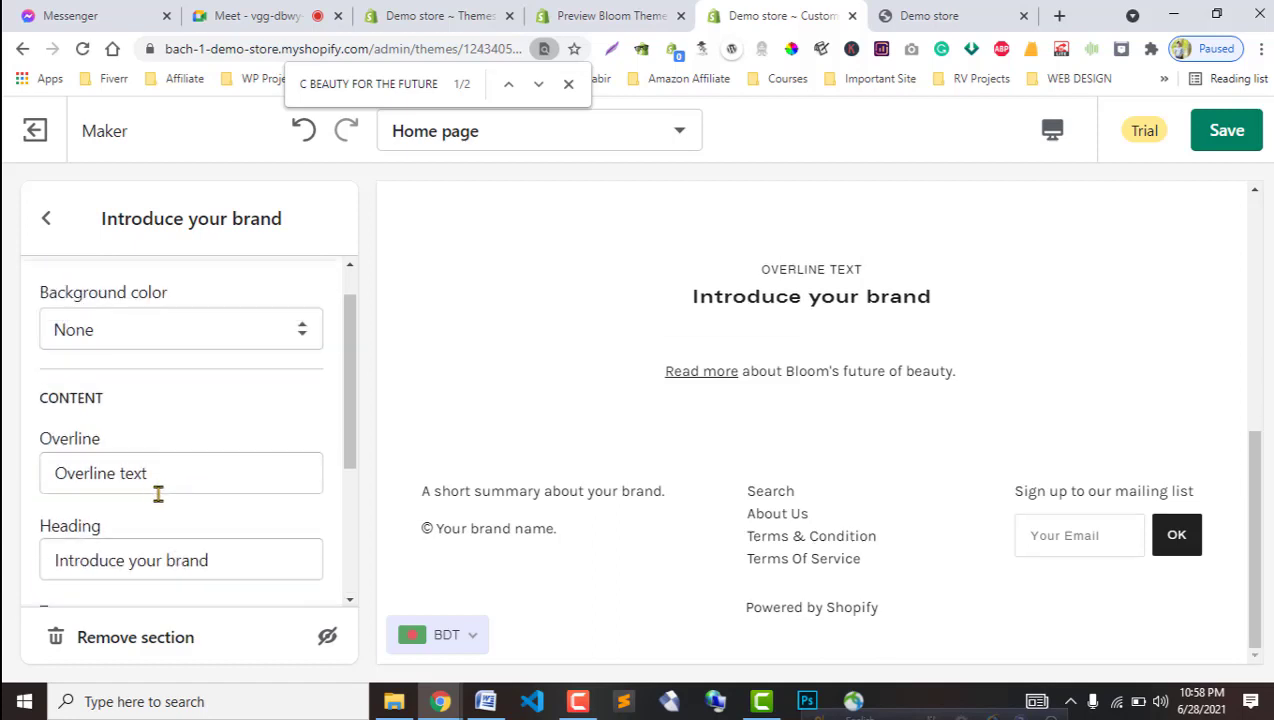
triple_click(143, 566)
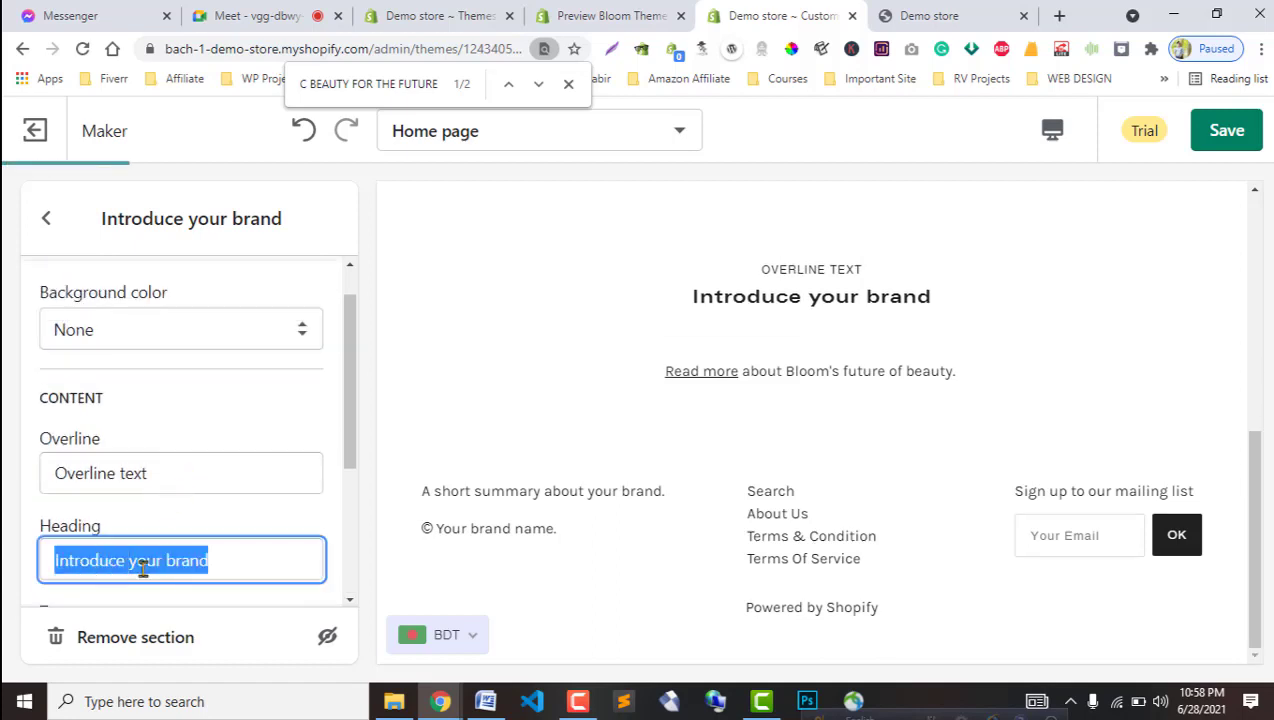
key(ctrl+v)
scroll(170, 449, down, 1)
click(162, 411)
triple_click(162, 411)
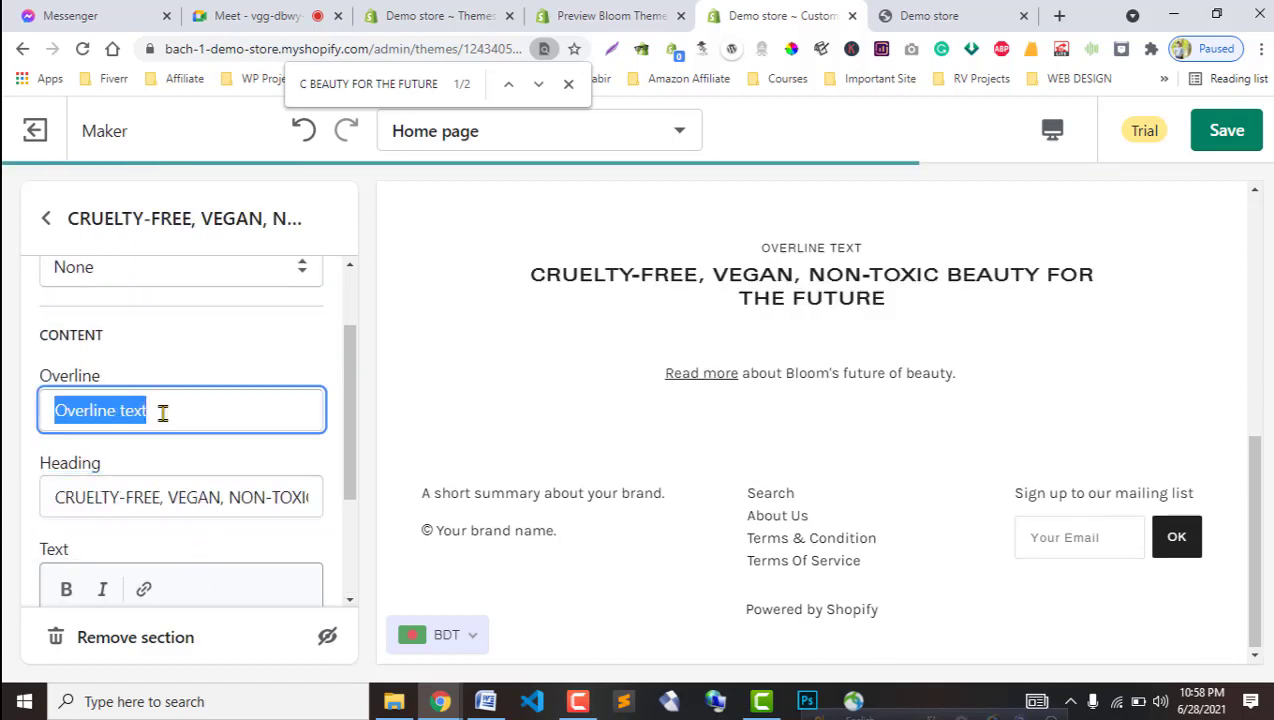
key(BackSpace)
Replace the body text with the "We make intuitive, uncomplicated products..." paragraph copied from the Bloom preview, without surrounding blank lines.
click(610, 15)
click(690, 345)
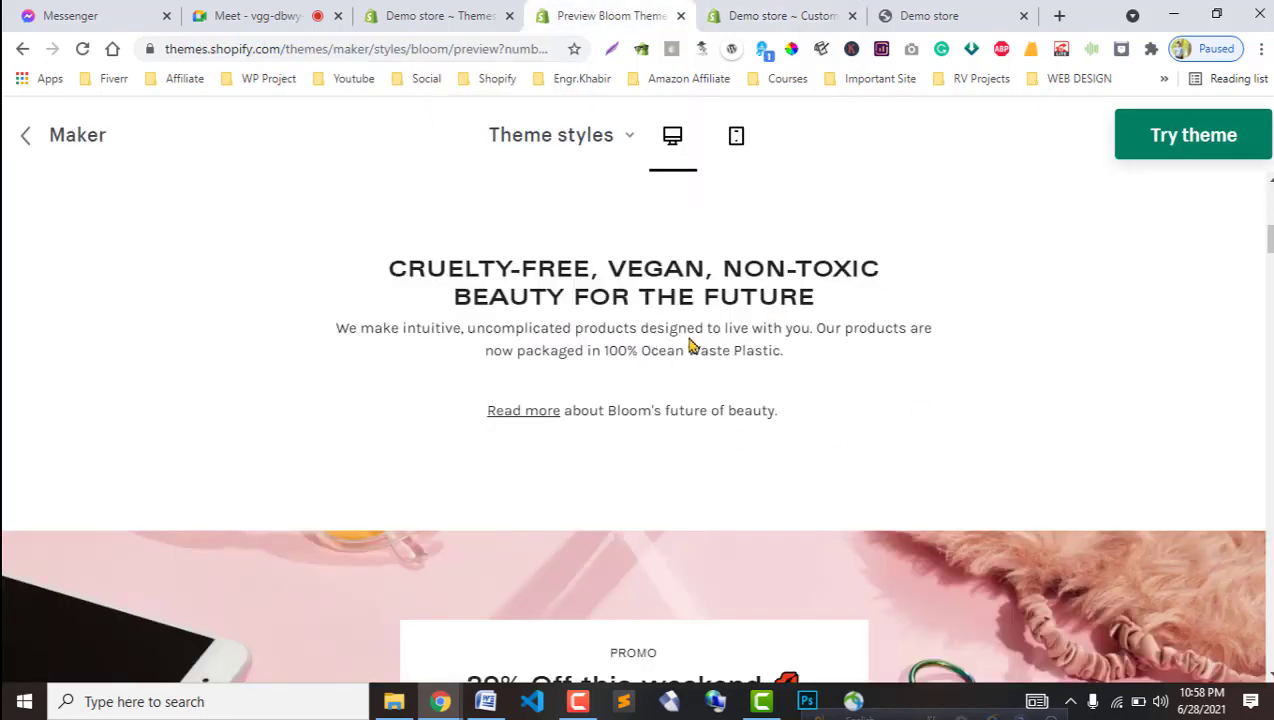
triple_click(640, 348)
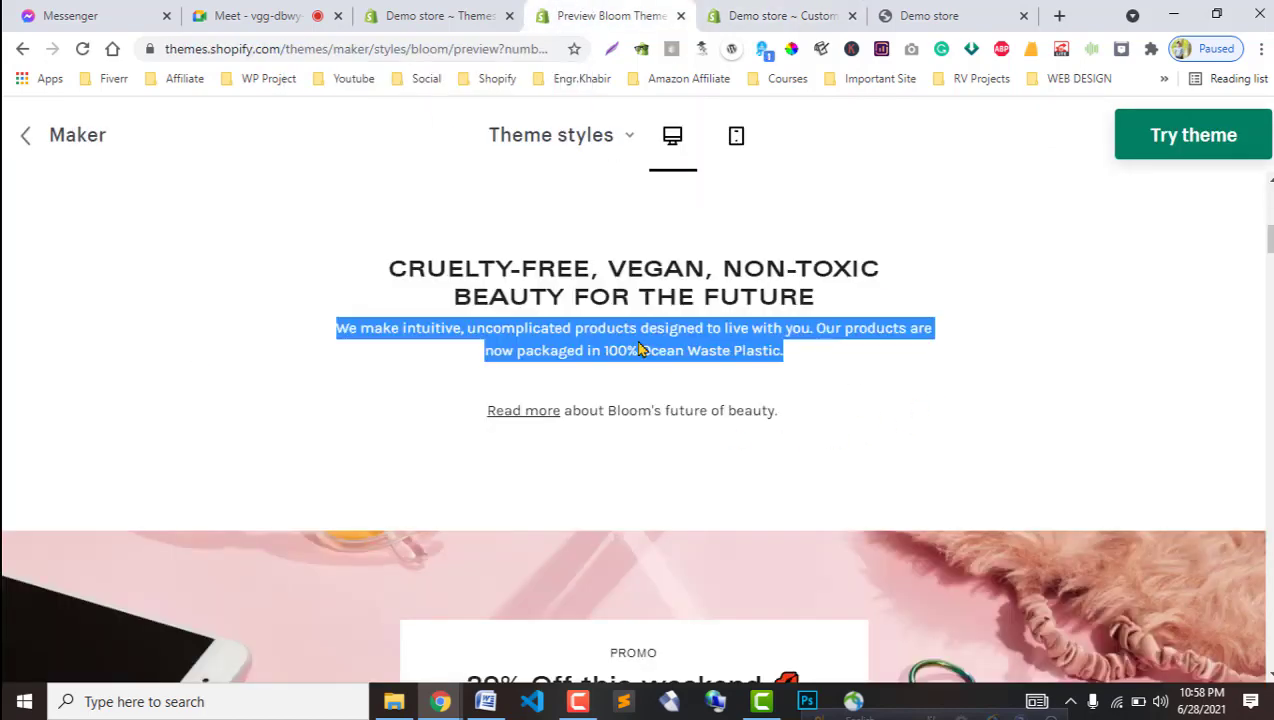
click(740, 14)
scroll(165, 550, down, 2)
drag(55, 502, 43, 441)
key(ctrl+v)
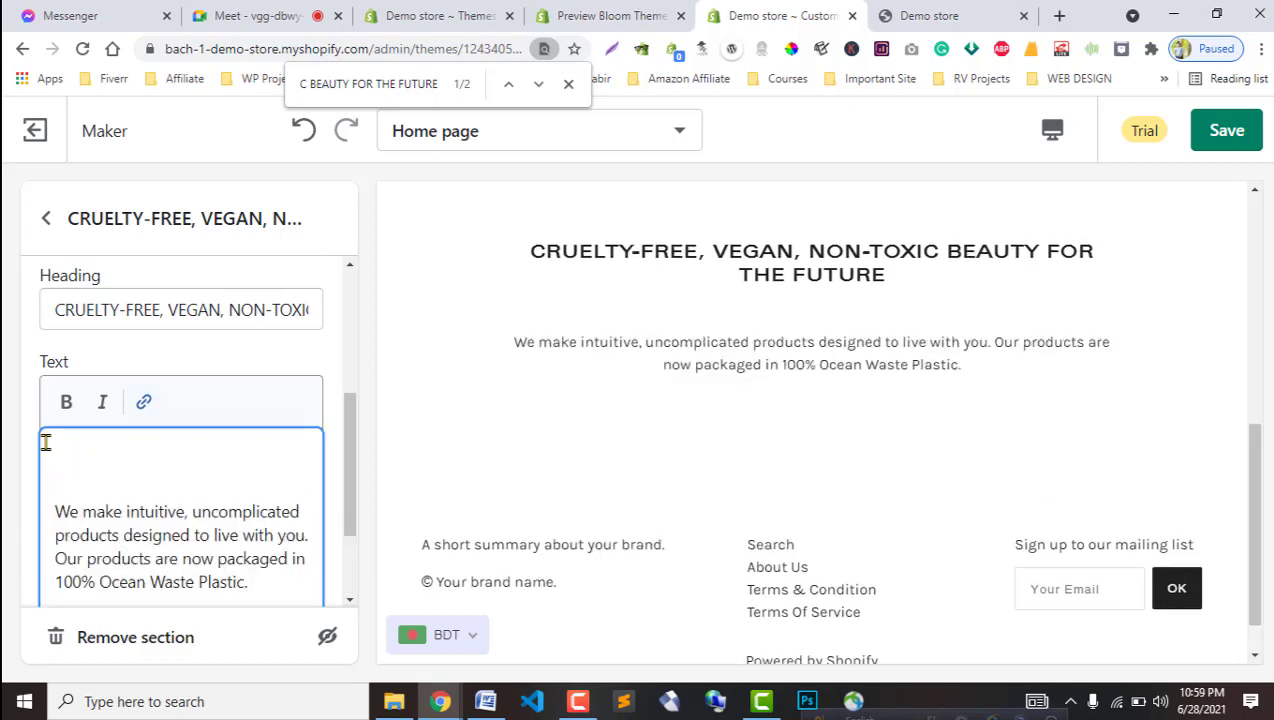
key(BackSpace)
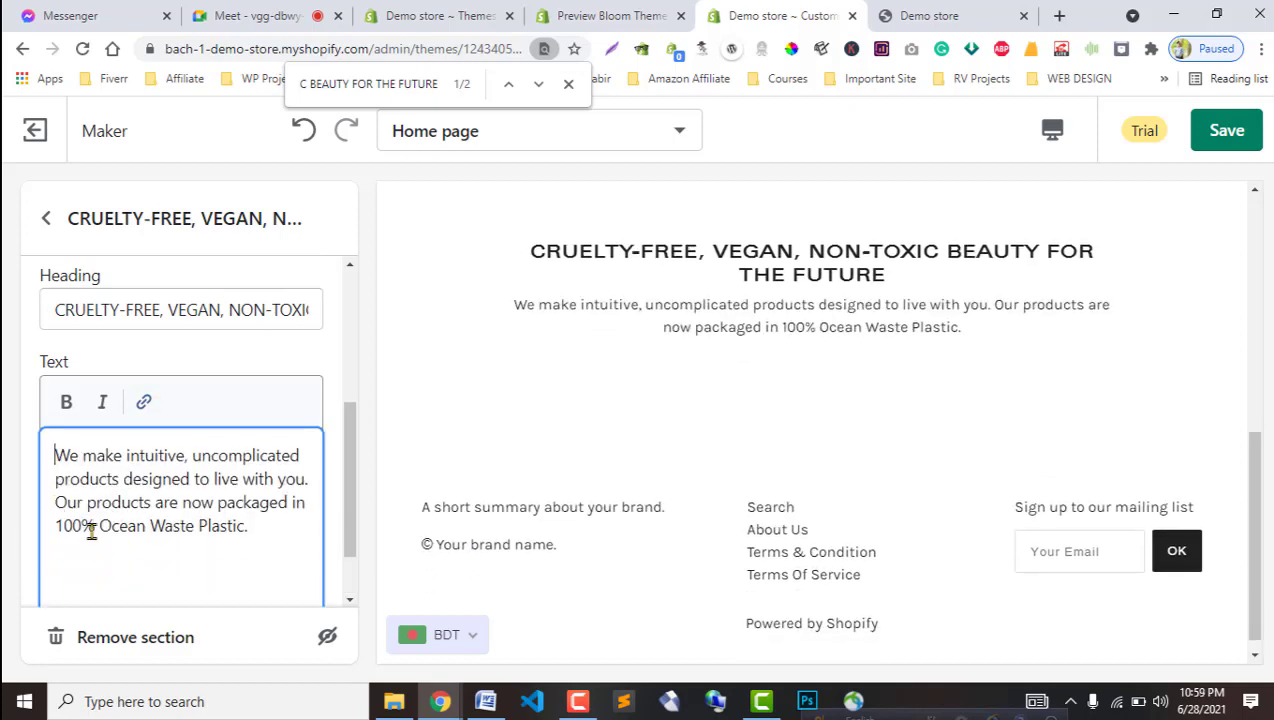
key(BackSpace)
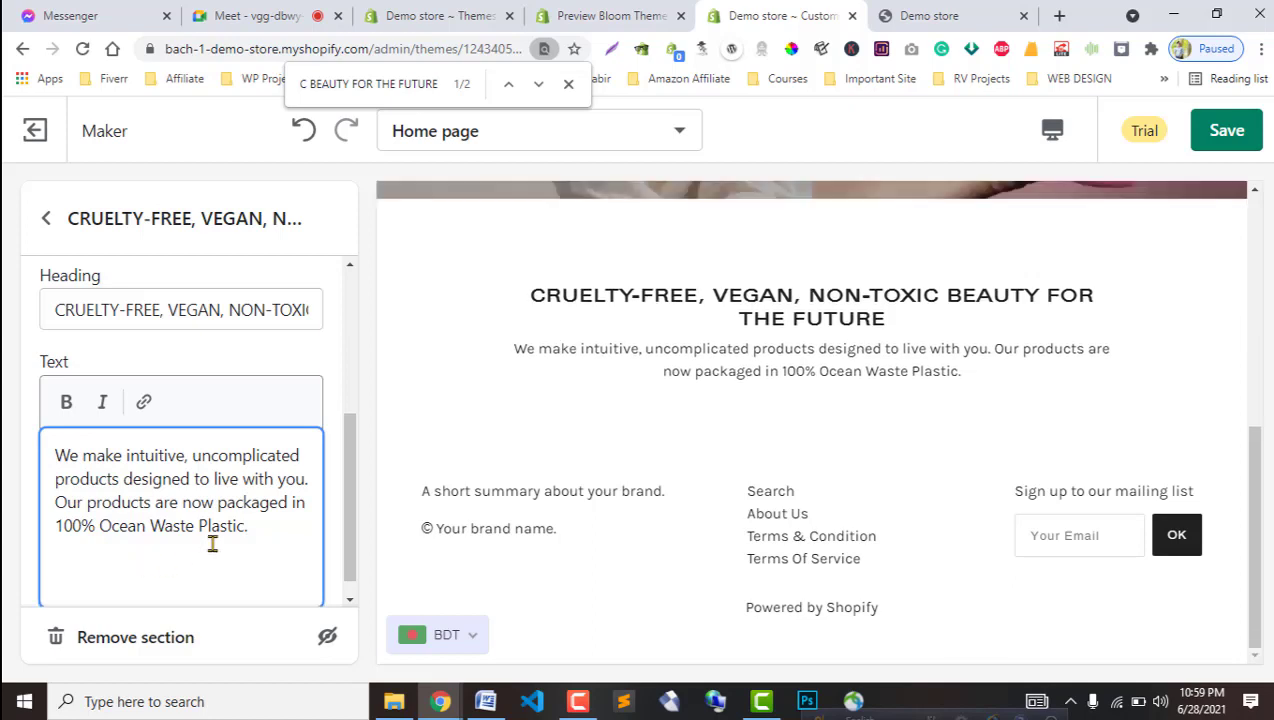
Add the linked "Read more about Bloom's future of beauty." sentence from the Bloom preview below the body paragraph and tighten the gap between them.
click(645, 14)
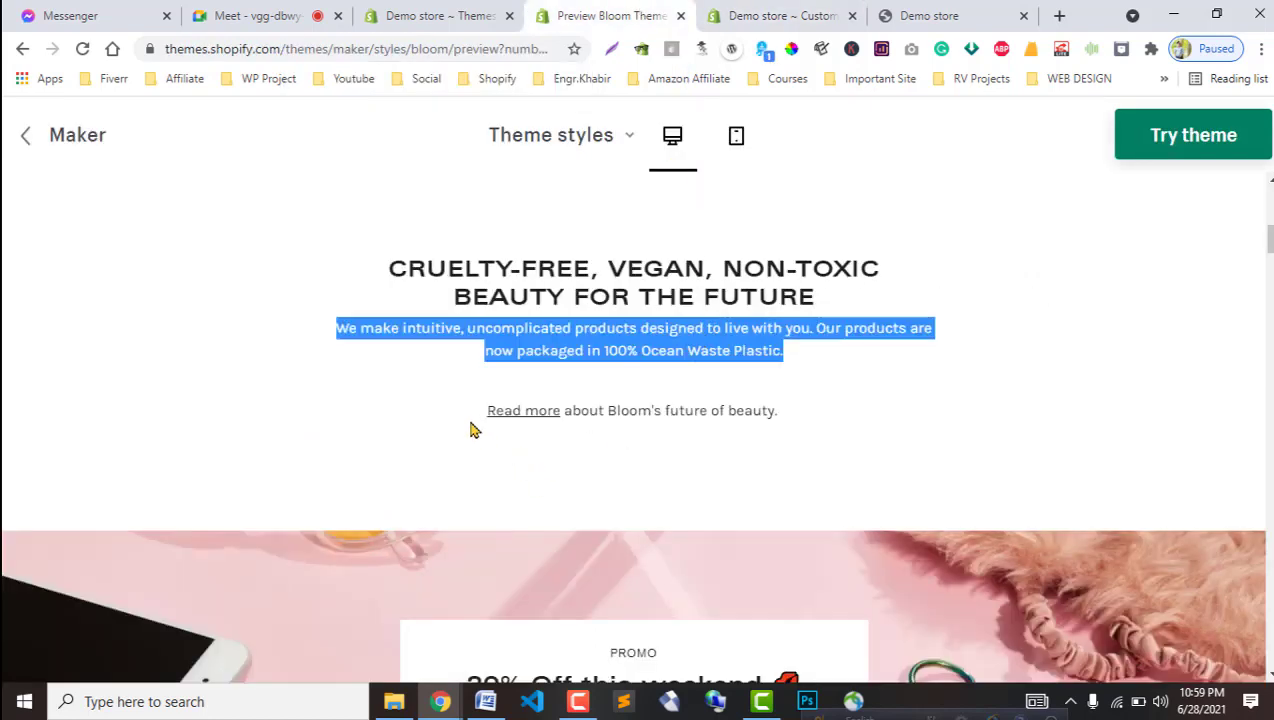
click(606, 416)
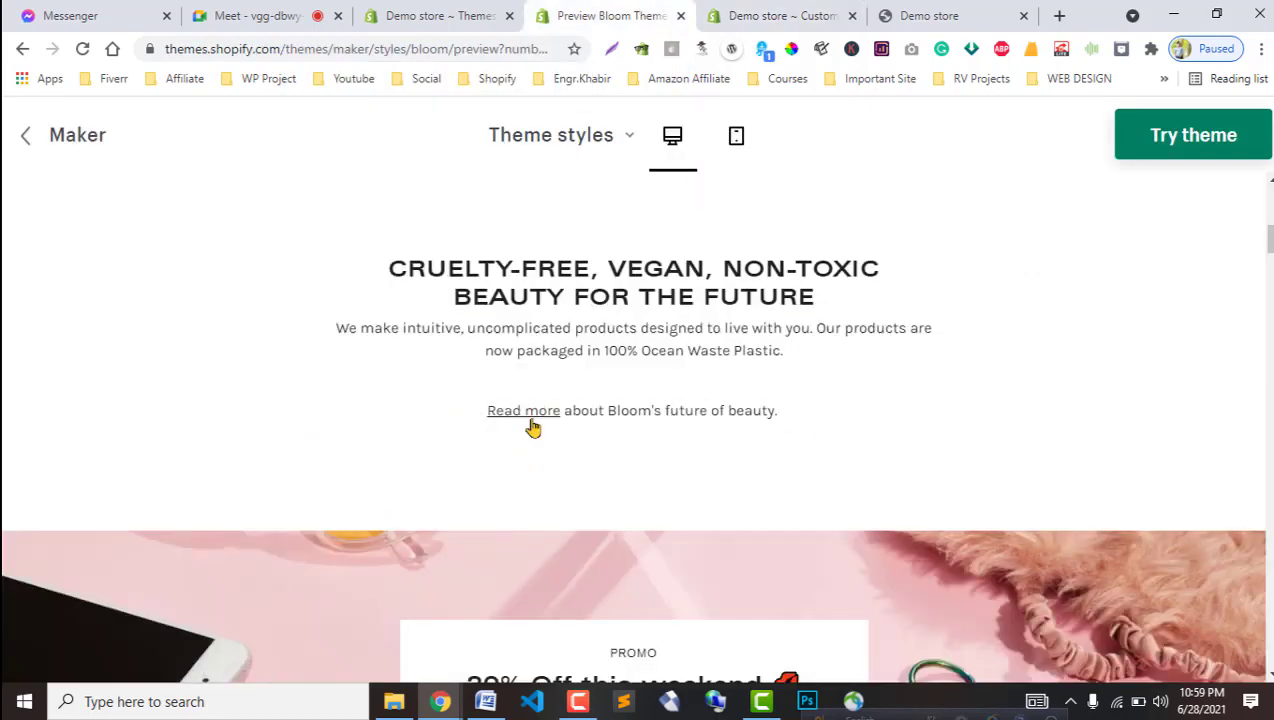
triple_click(604, 414)
click(780, 15)
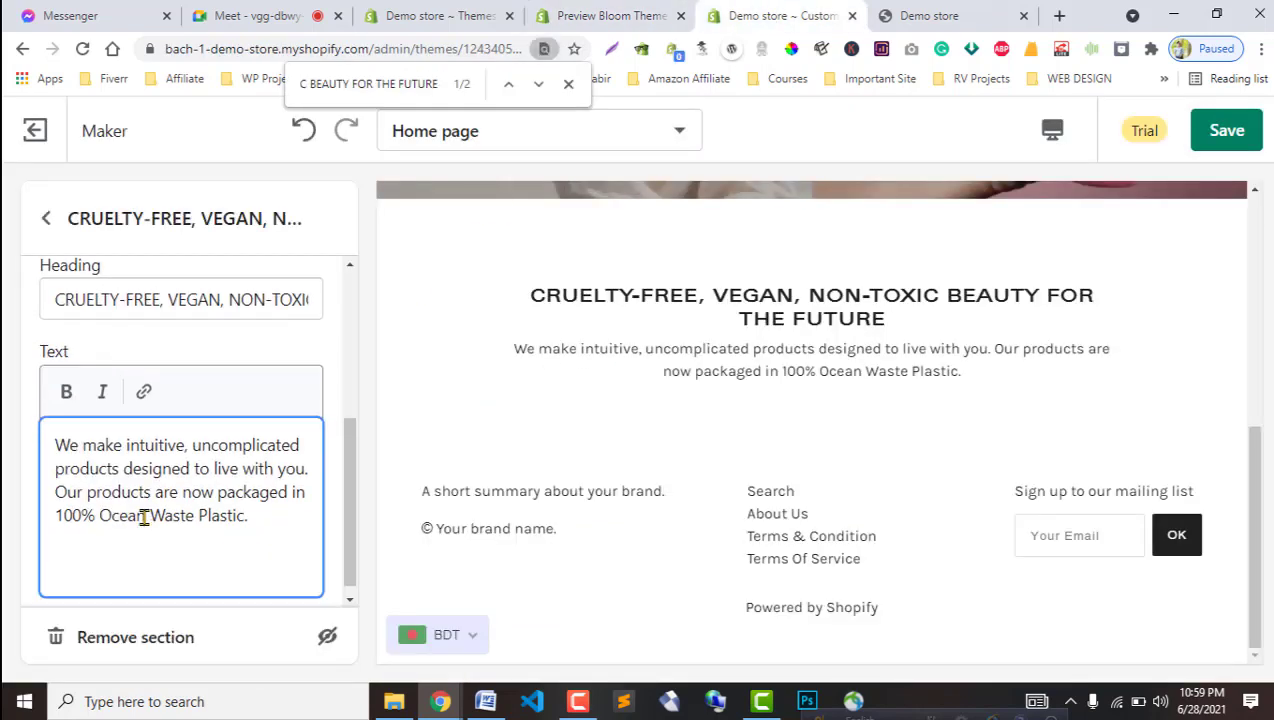
click(190, 537)
key(Return)
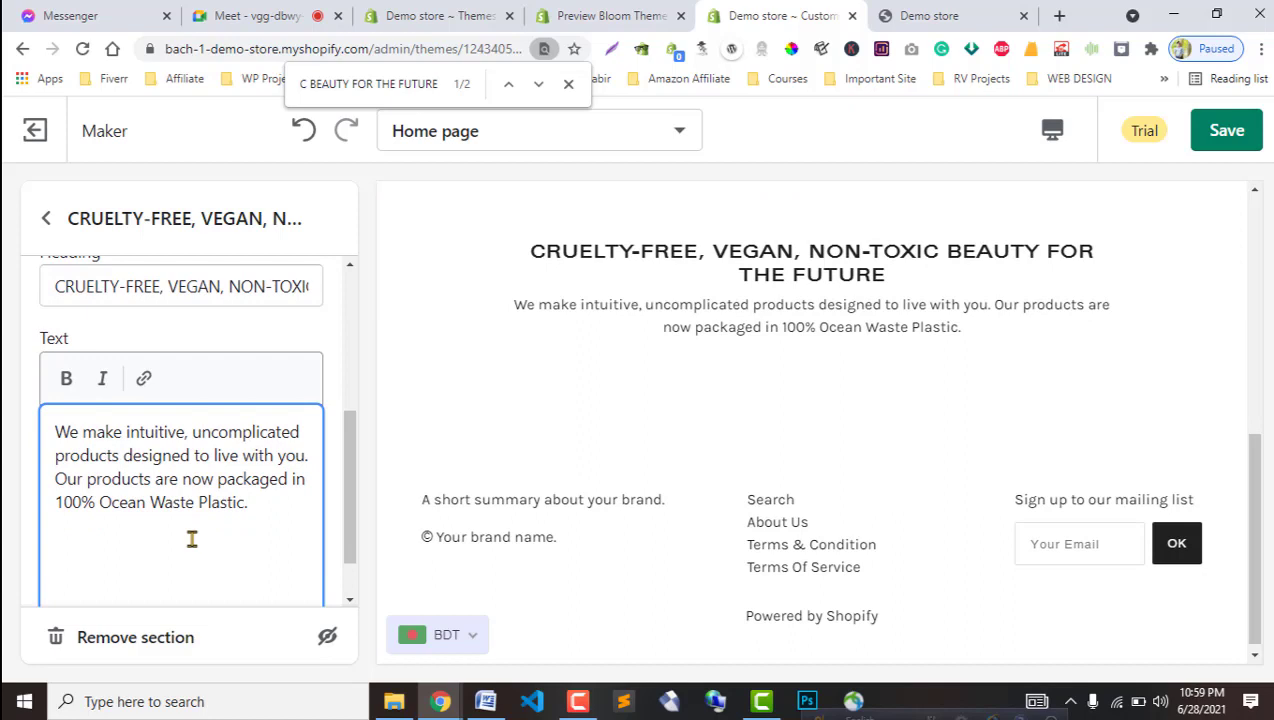
key(ctrl+v)
key(BackSpace)
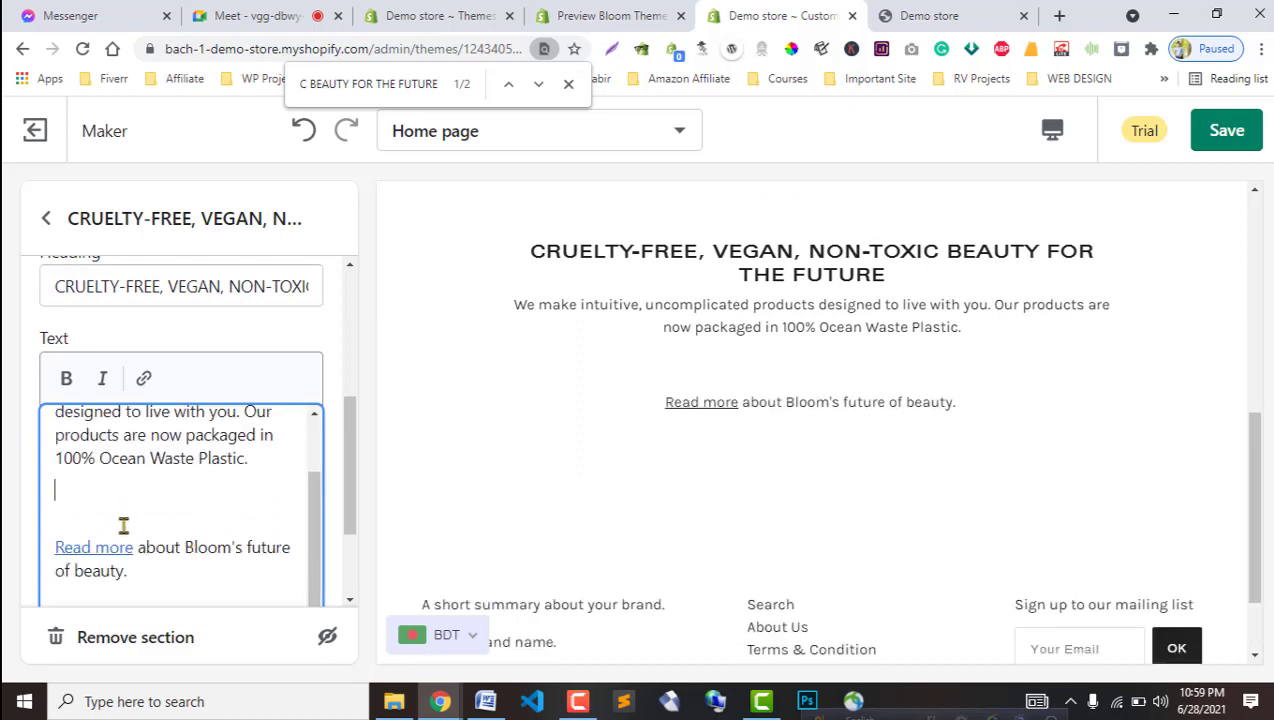
key(BackSpace)
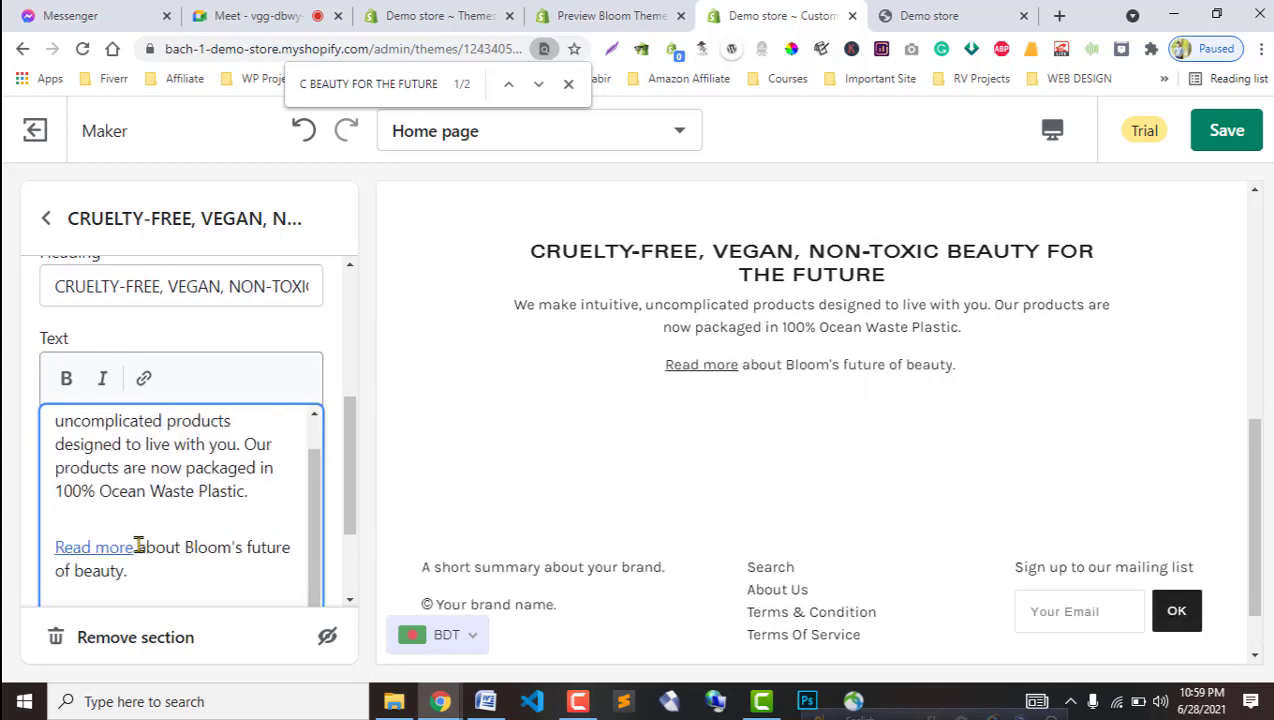
Remove the blank lines at the end of the Rich text body and return to the home page section list.
scroll(138, 547, down, 3)
key(BackSpace)
key(BackSpace)
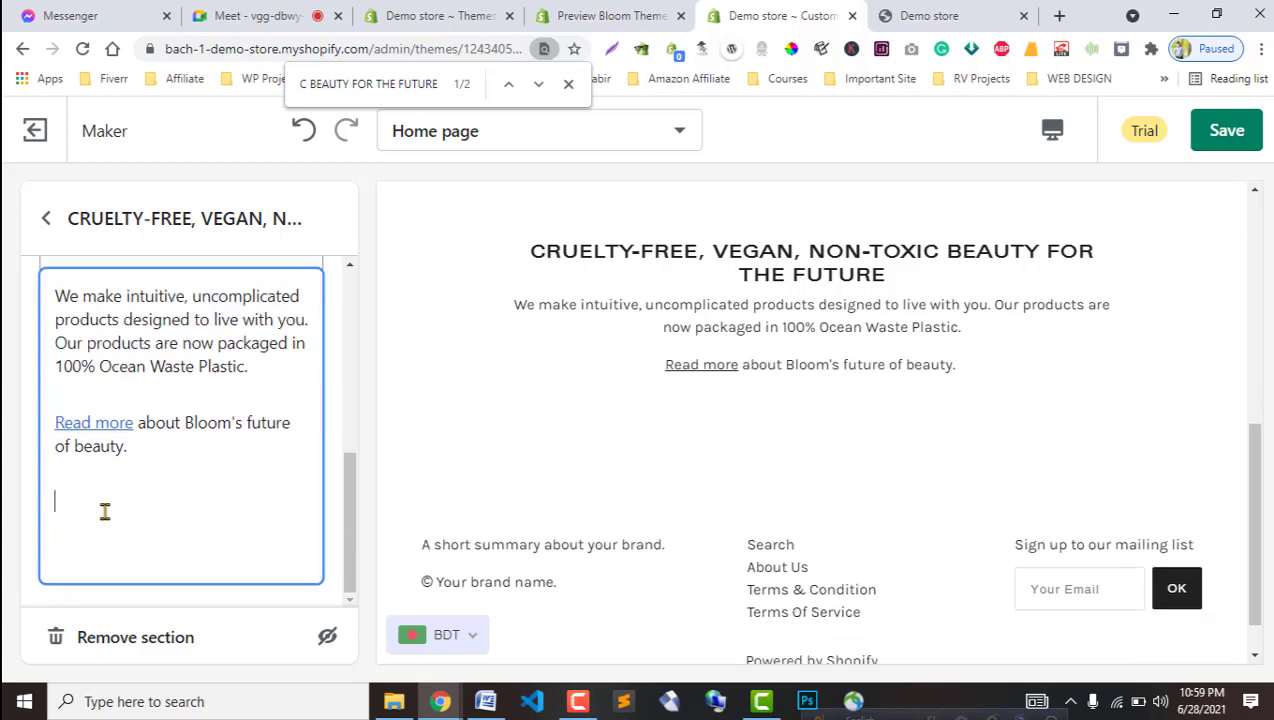
key(BackSpace)
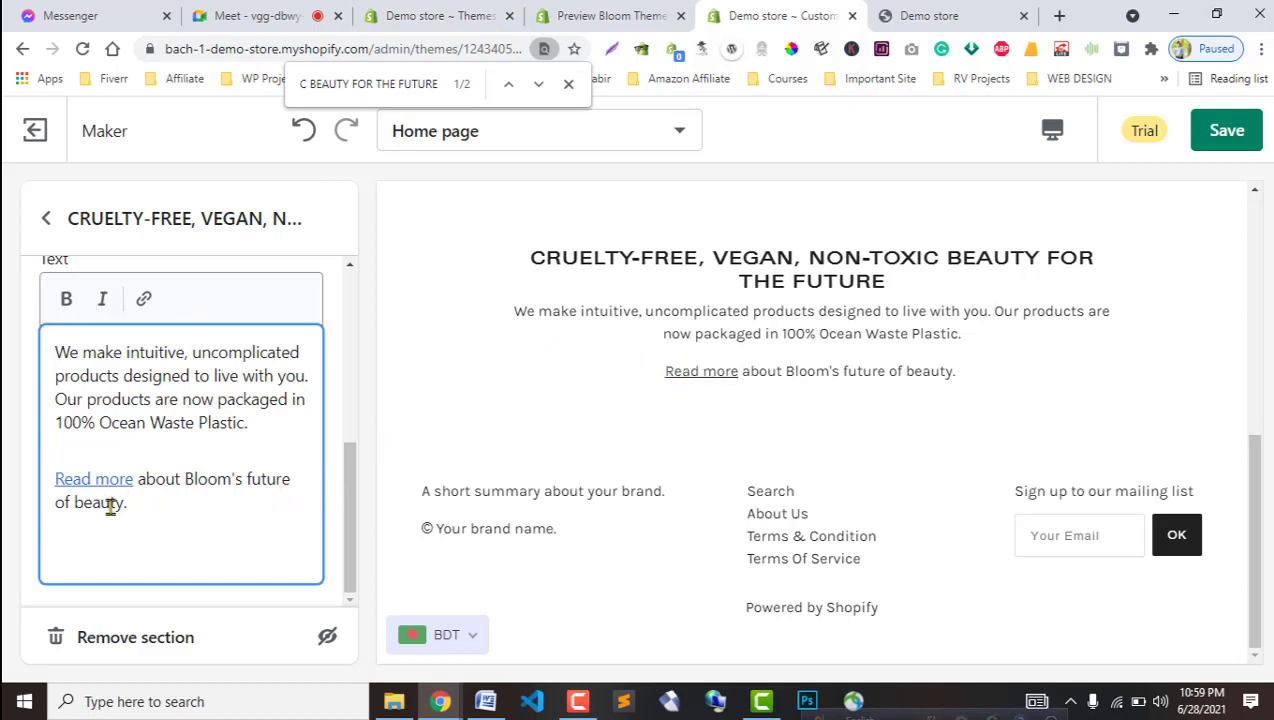
click(46, 218)
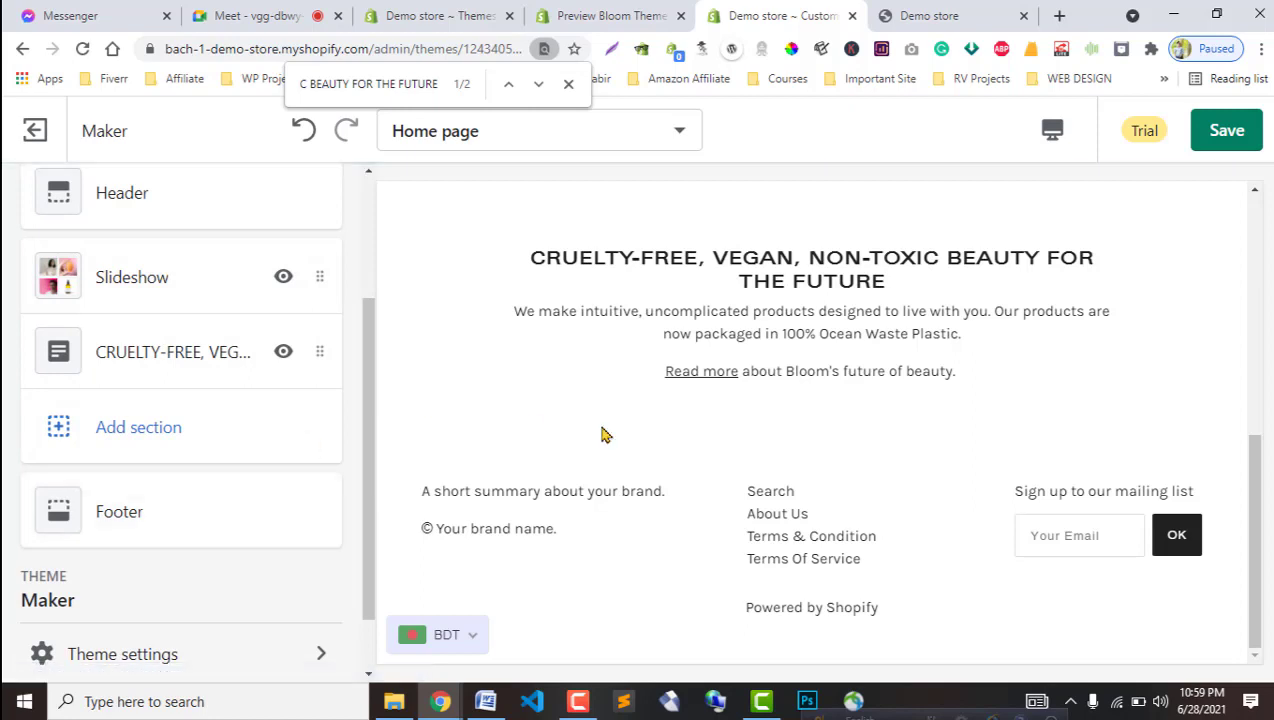
Set the Rich text section's background color to Light grey and return to the section list.
click(134, 352)
scroll(272, 510, down, 3)
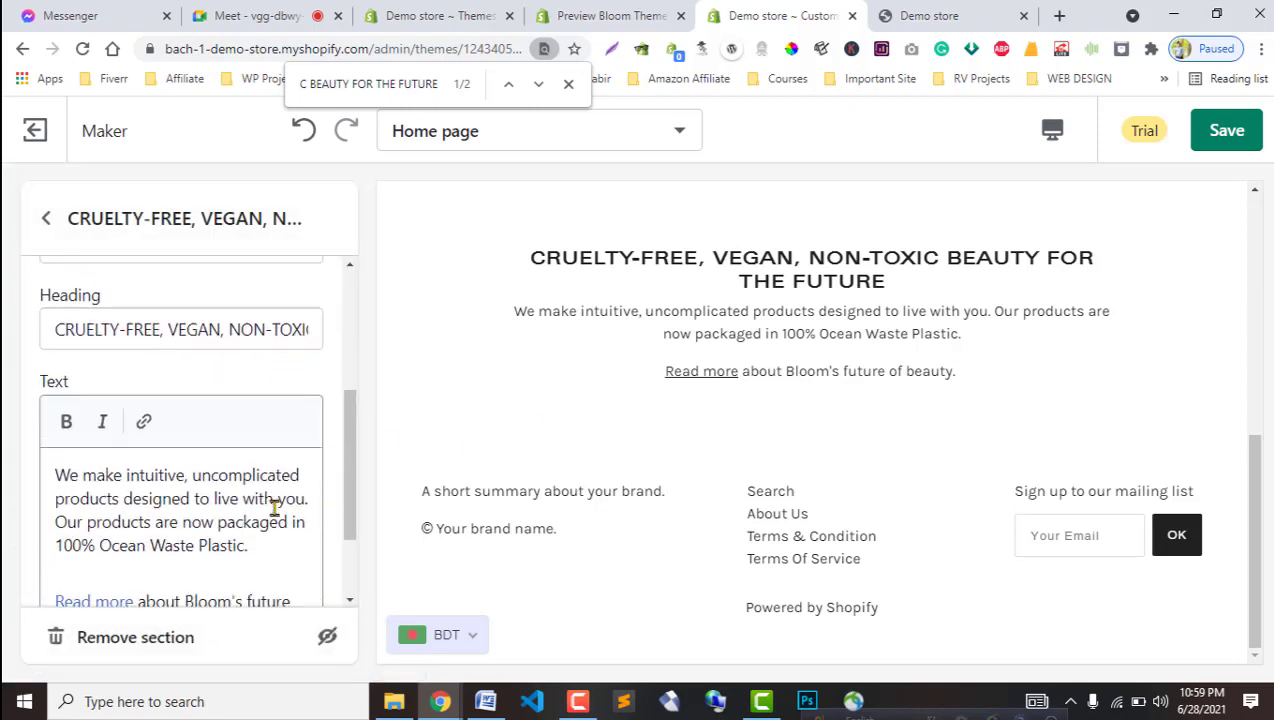
scroll(274, 507, up, 1)
scroll(274, 507, up, 2)
click(135, 317)
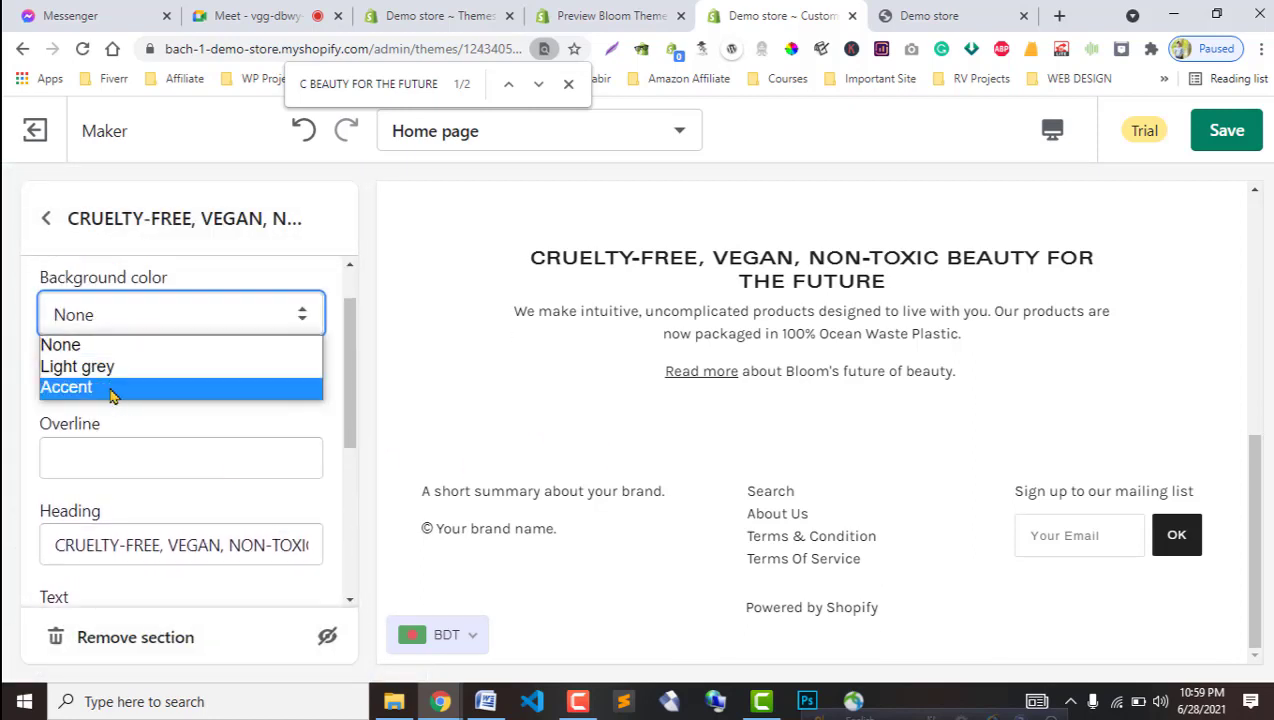
click(100, 366)
click(155, 318)
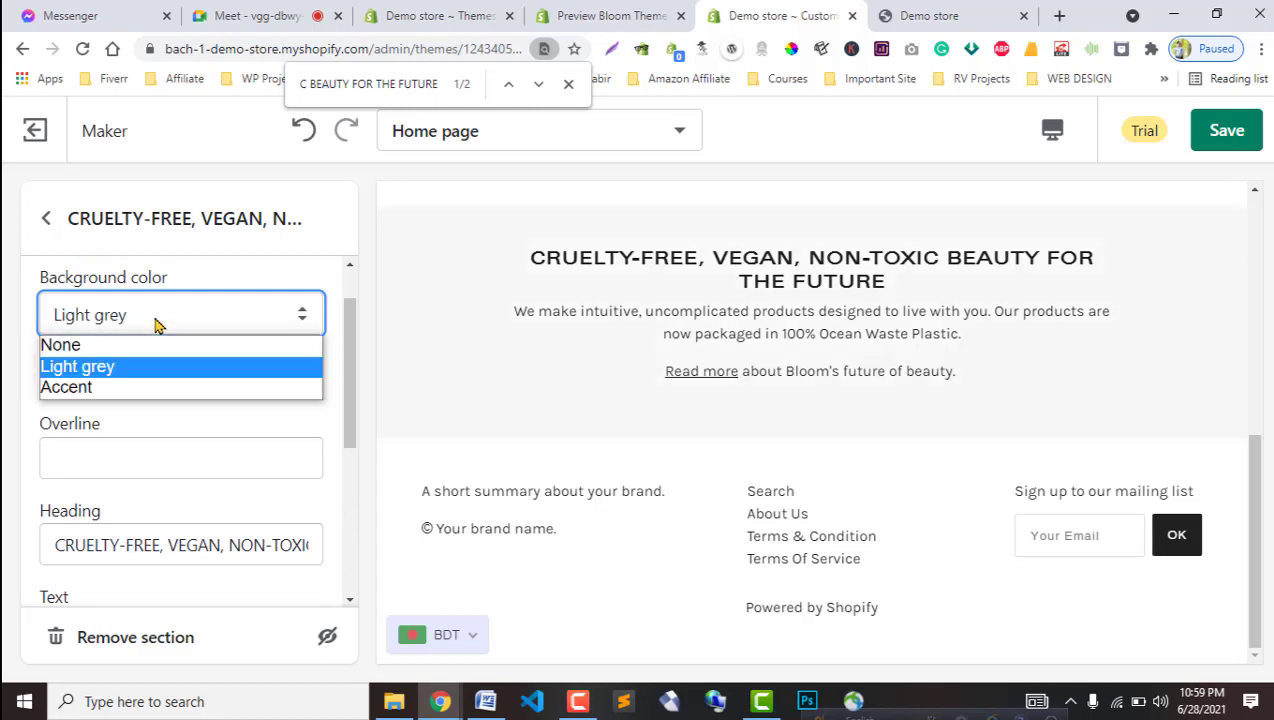
click(303, 414)
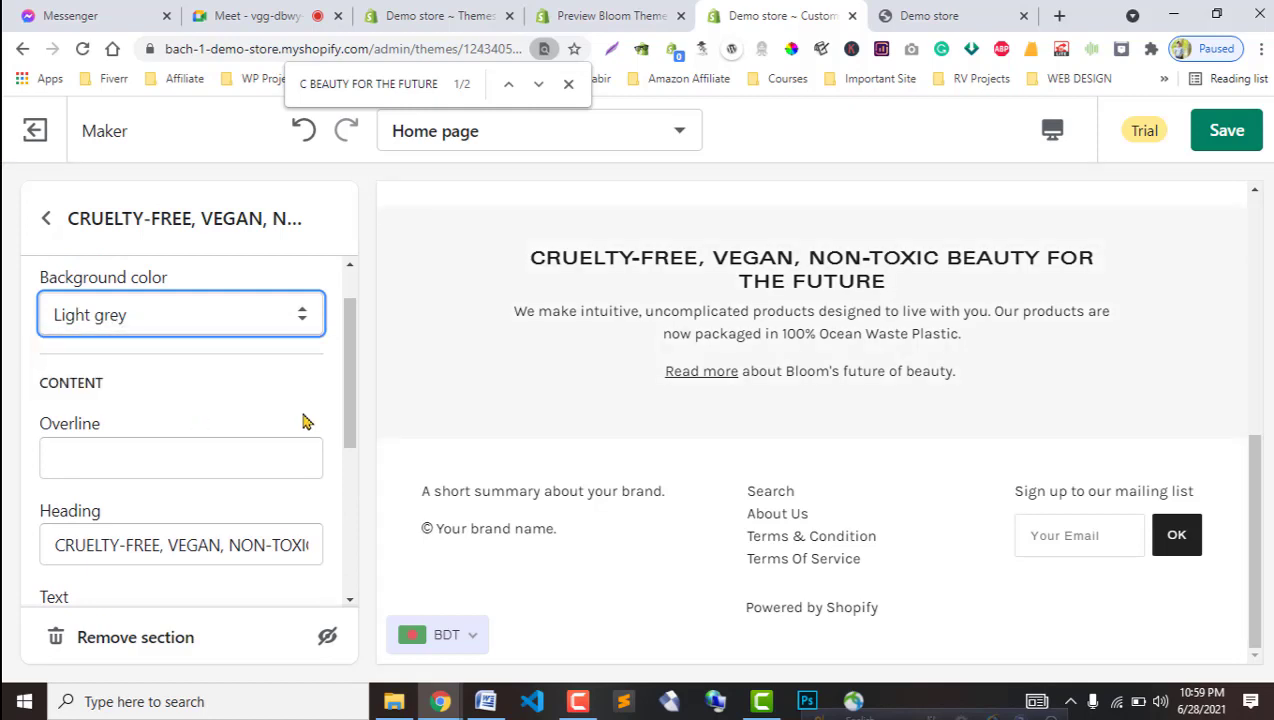
scroll(200, 530, down, 1)
scroll(200, 530, down, 3)
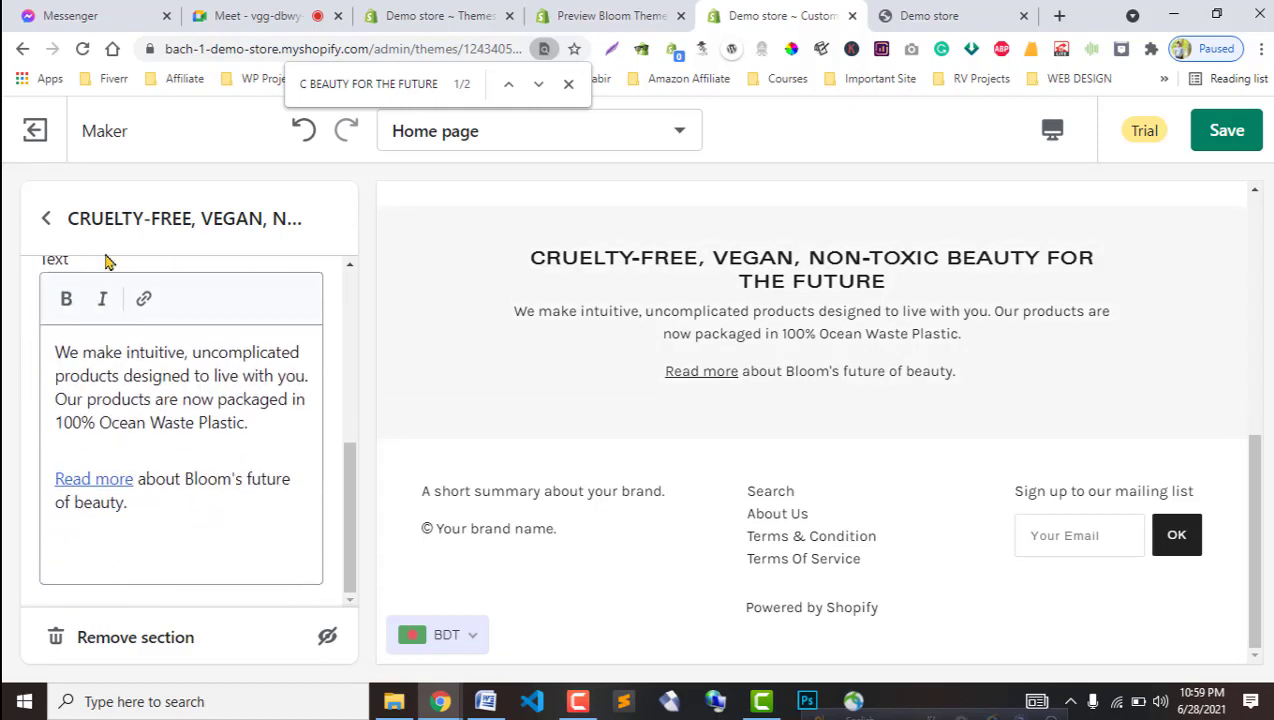
click(46, 218)
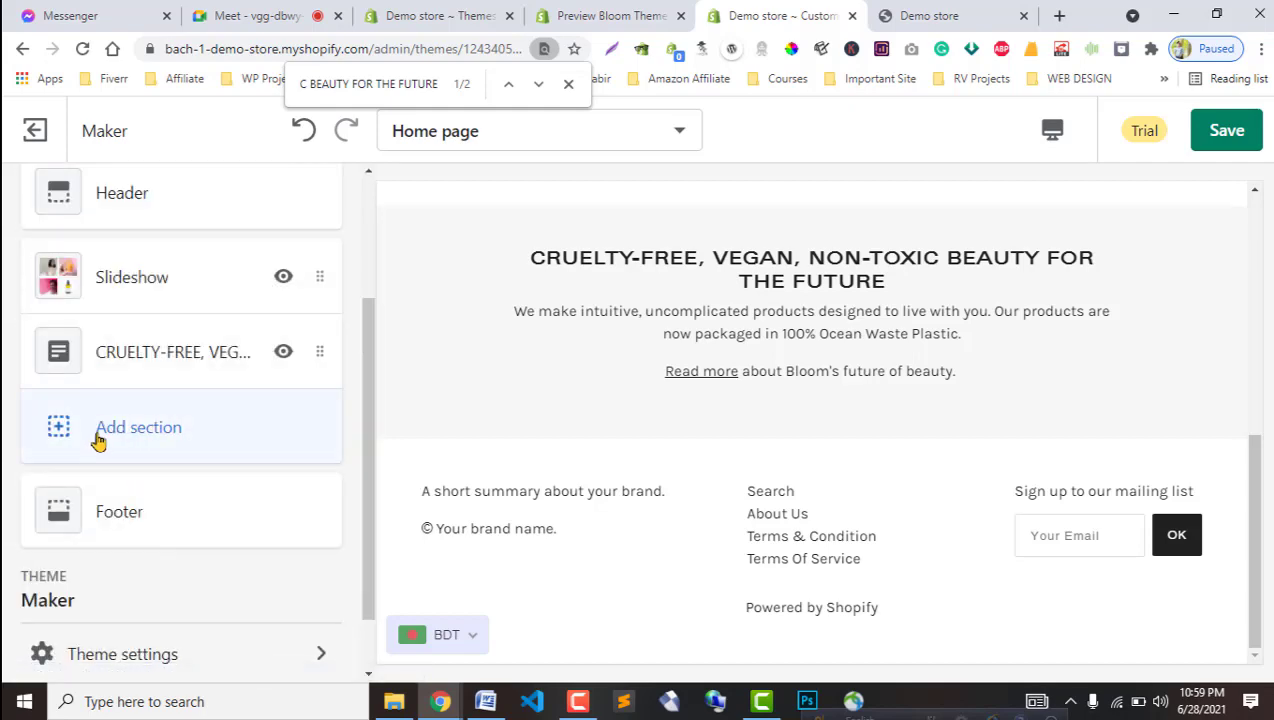
Add an Image with Text section below the rich text, checking the promo banner in the Bloom preview for the matching layout.
click(97, 436)
click(605, 16)
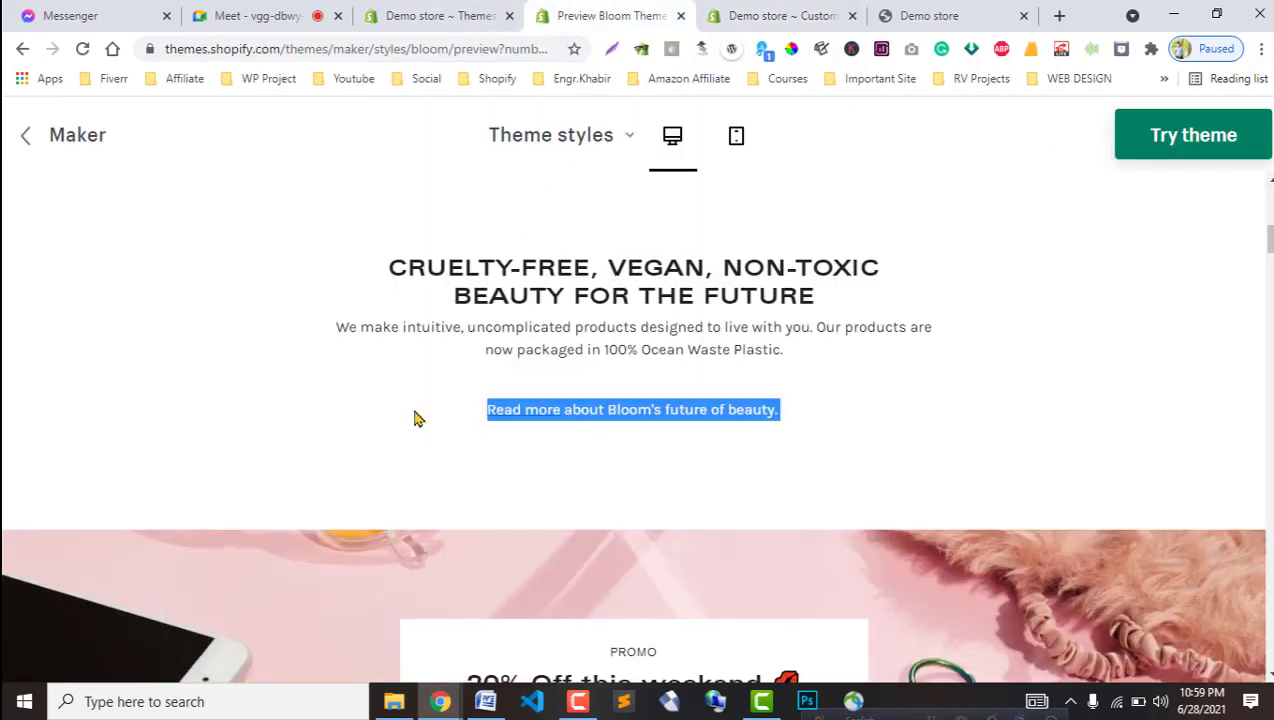
scroll(600, 380, down, 3)
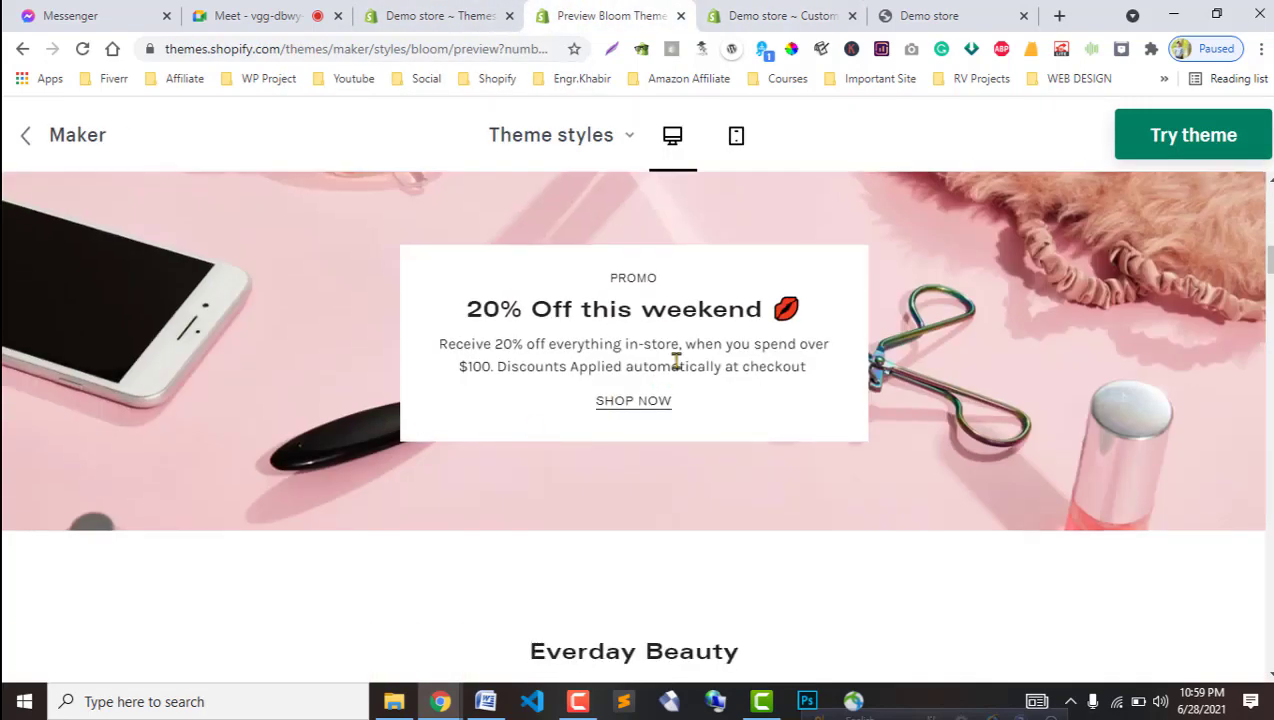
click(718, 18)
scroll(94, 498, down, 3)
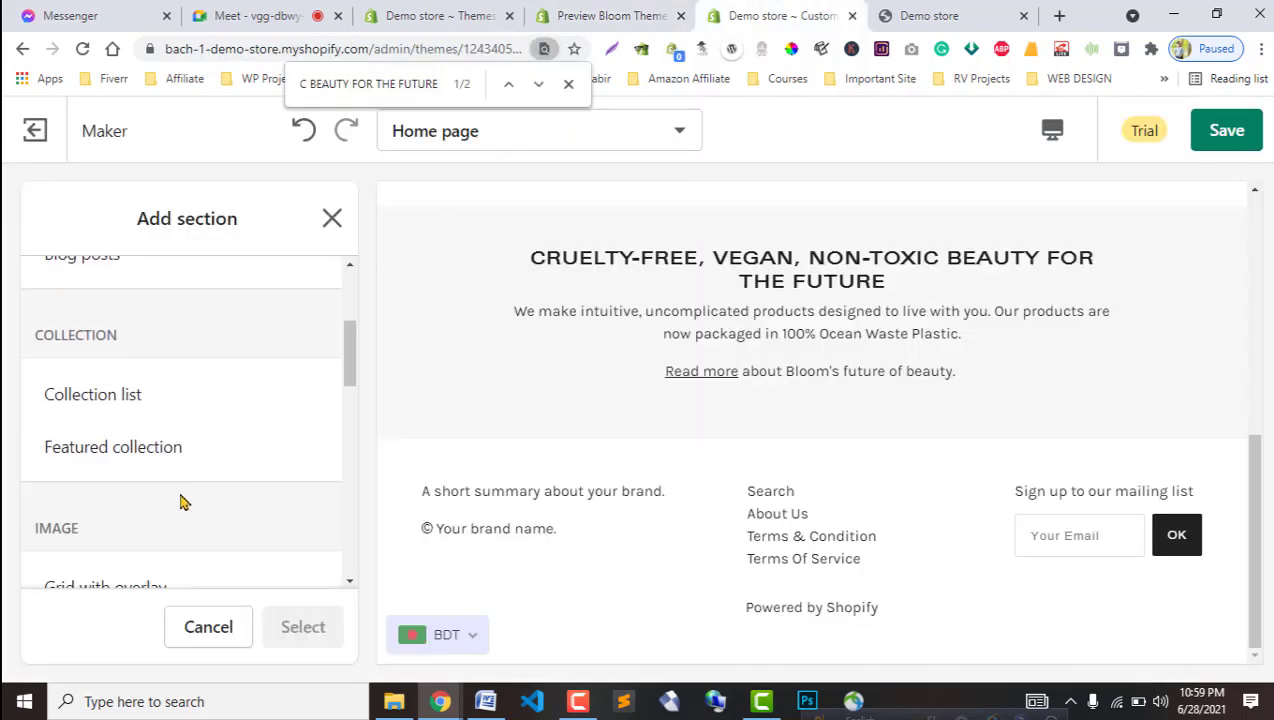
scroll(181, 498, down, 2)
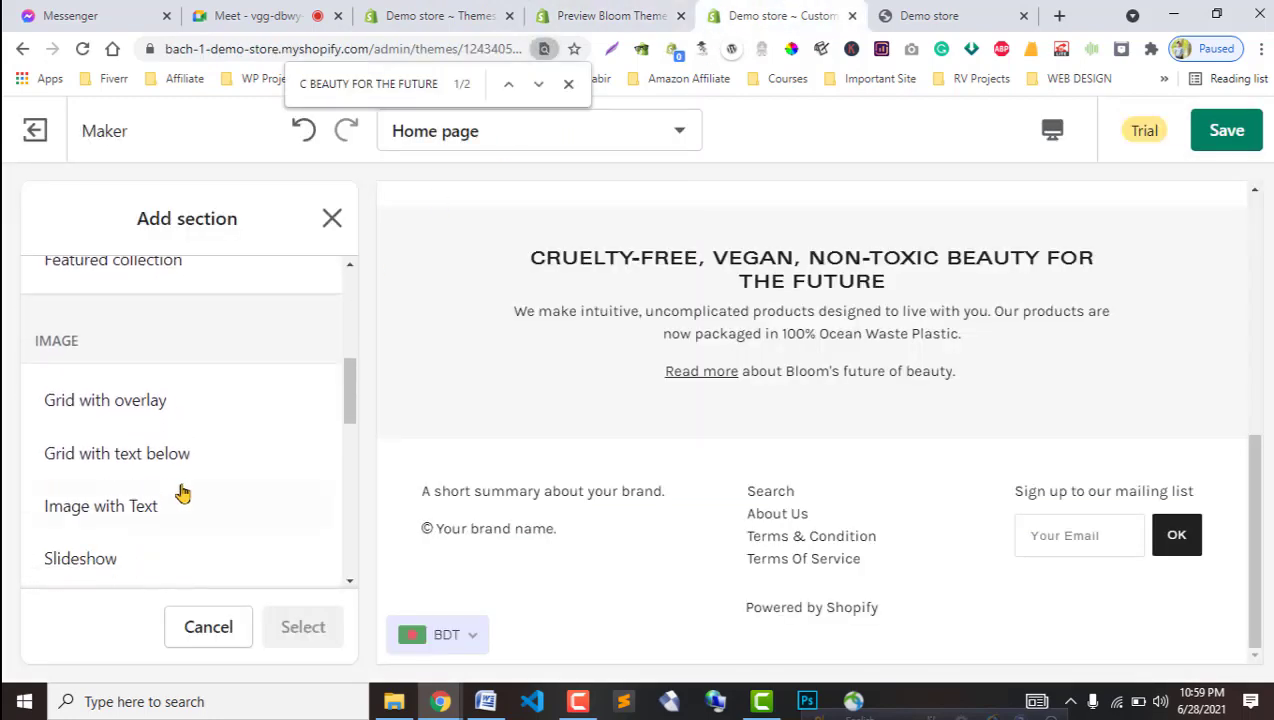
scroll(170, 505, down, 1)
click(170, 448)
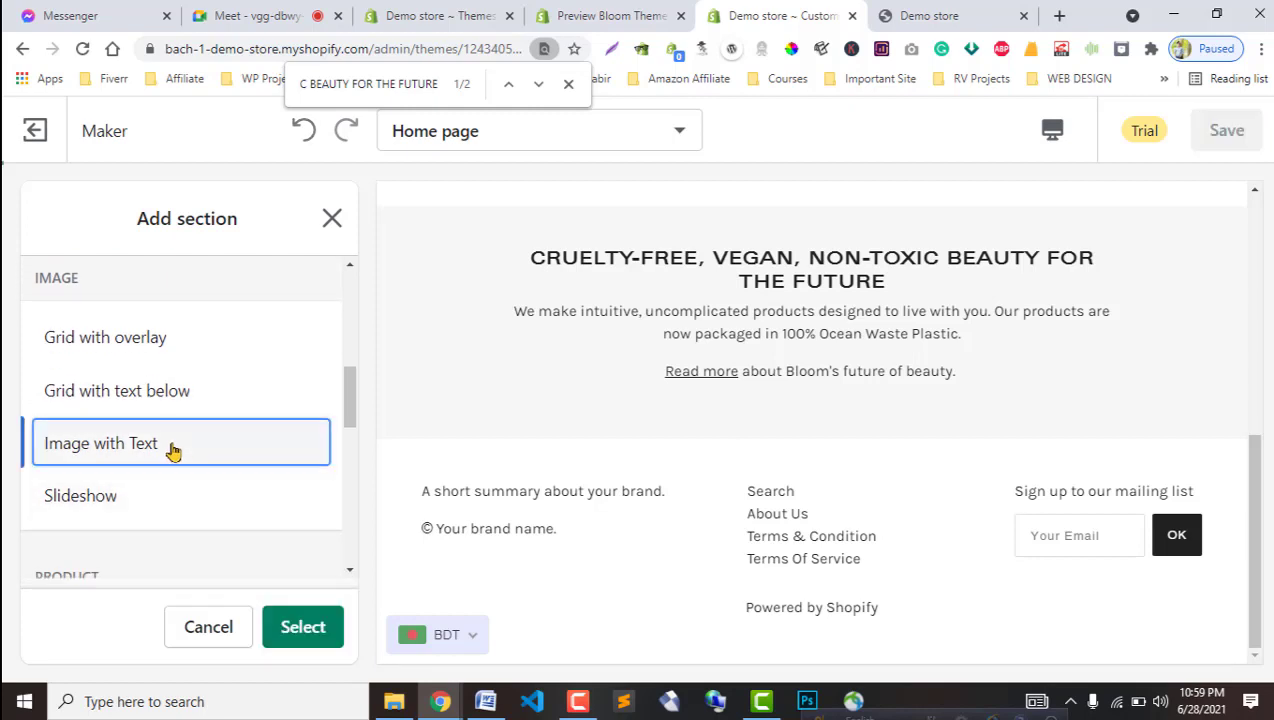
click(300, 628)
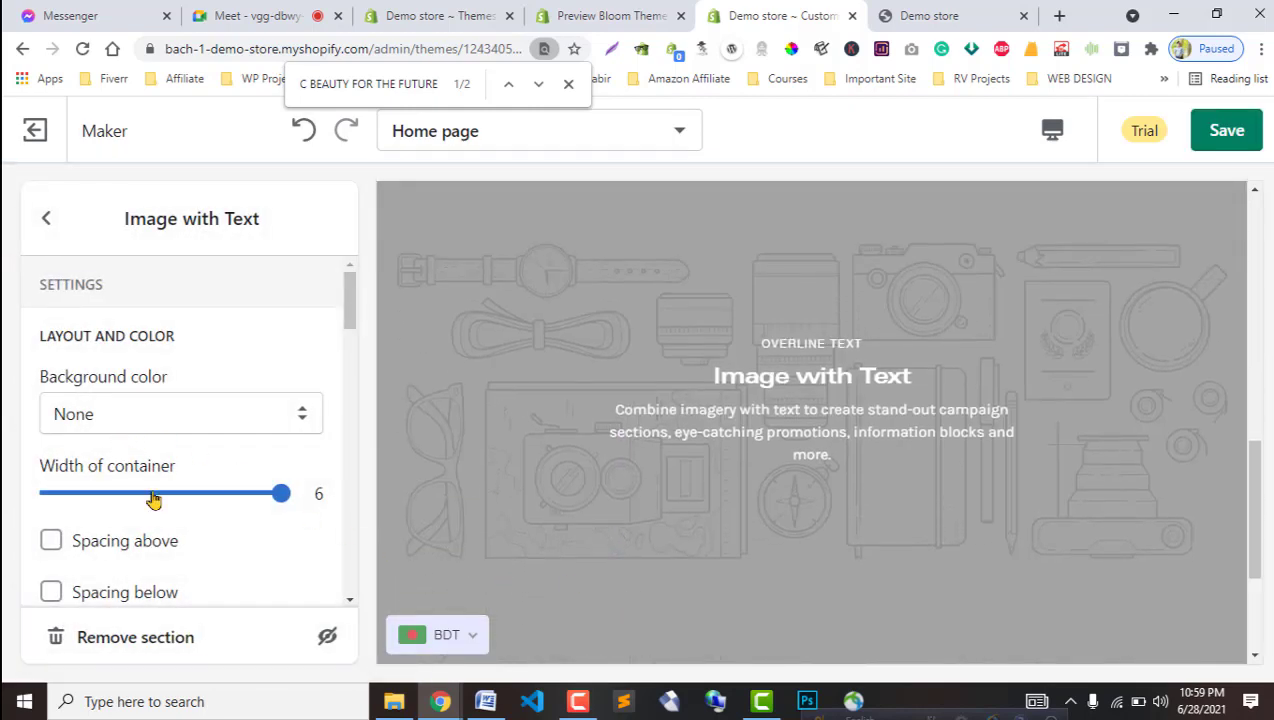
Try container widths from 1 to 5 for the Image with Text section, then restore the width to 6.
click(148, 490)
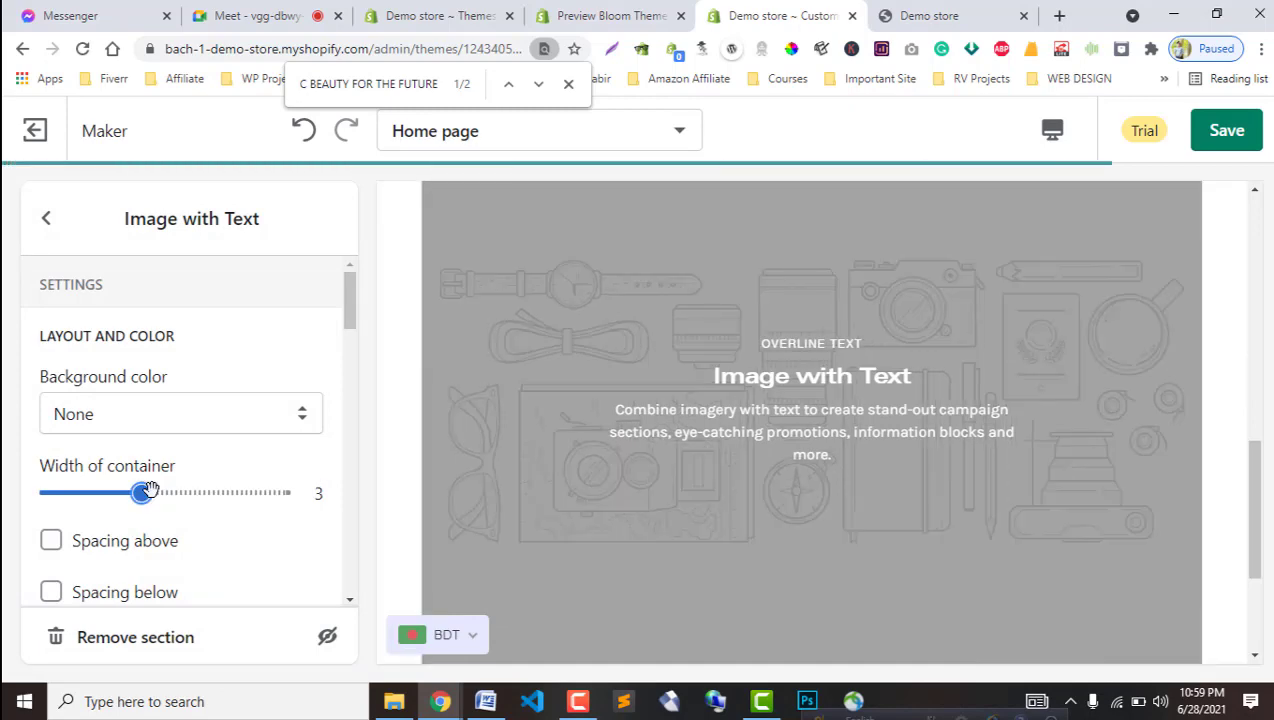
drag(148, 490, 203, 488)
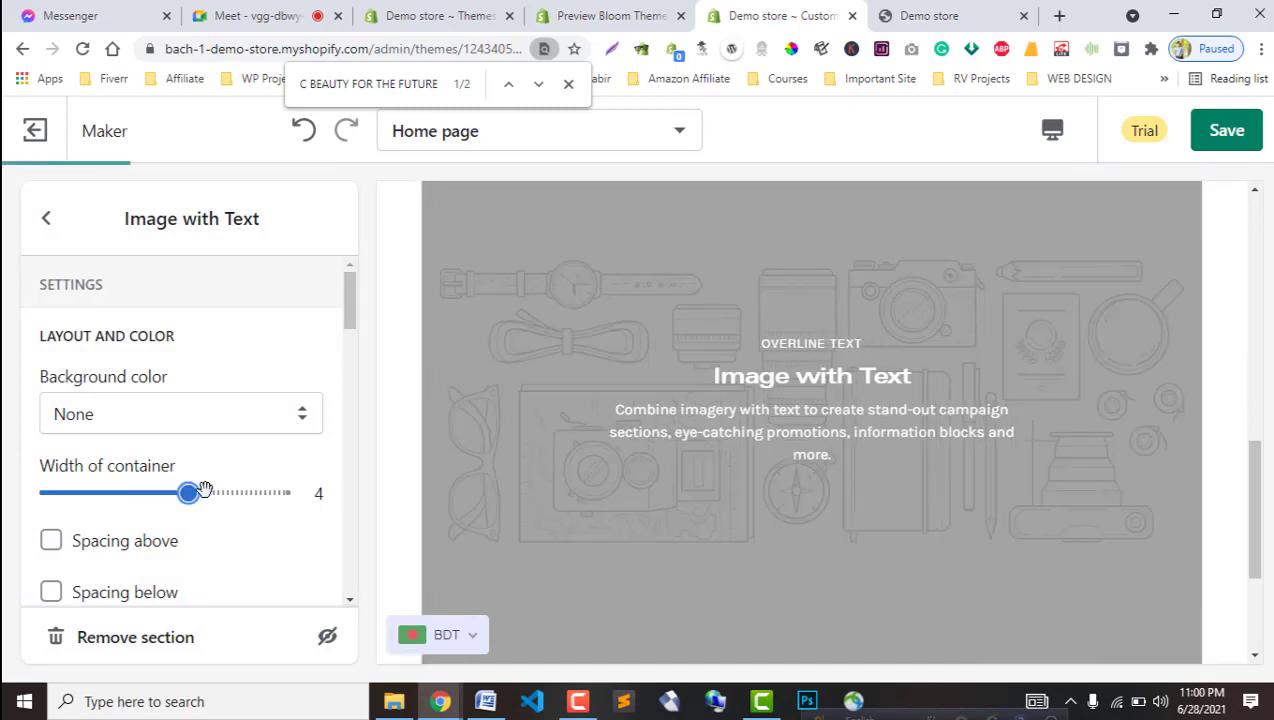
click(231, 494)
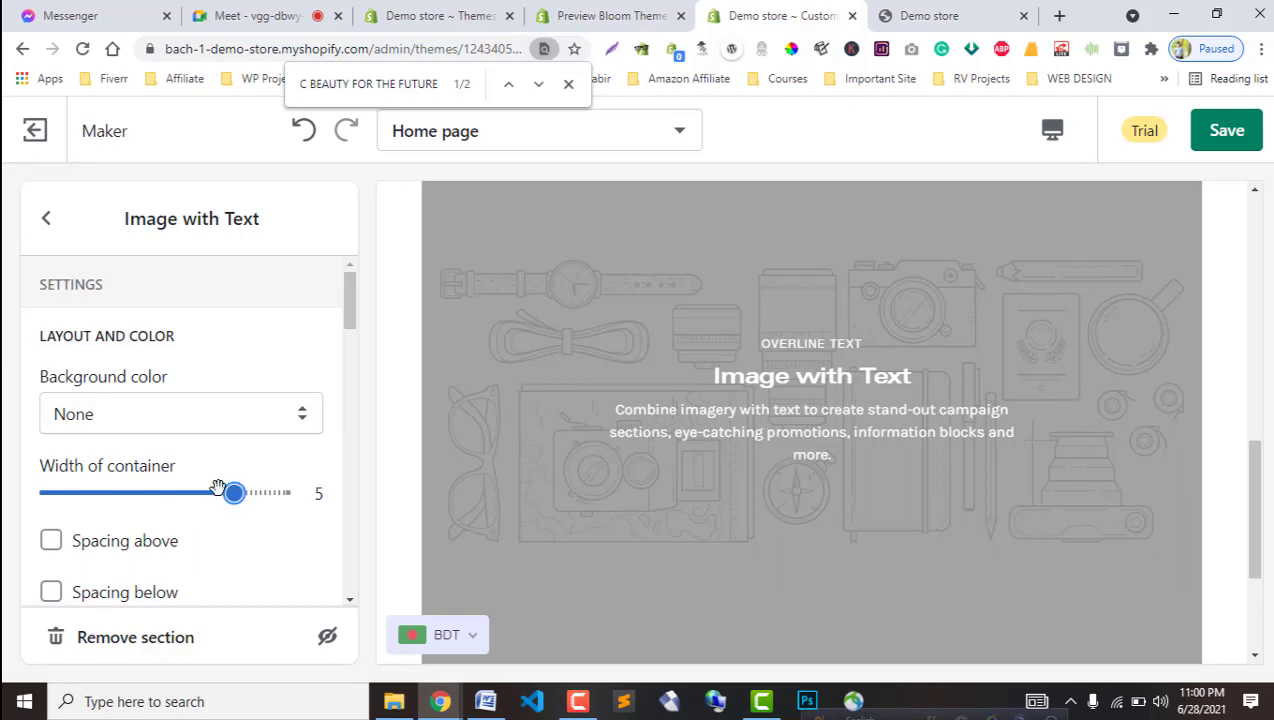
click(125, 496)
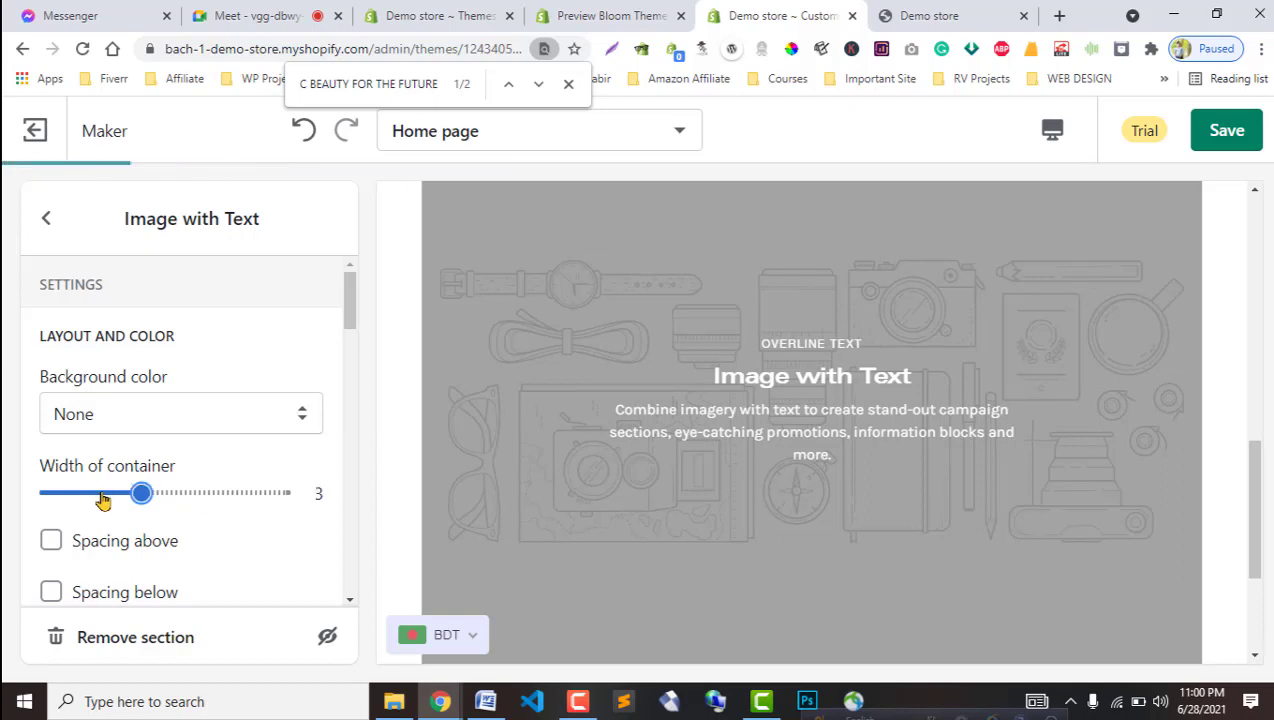
click(95, 493)
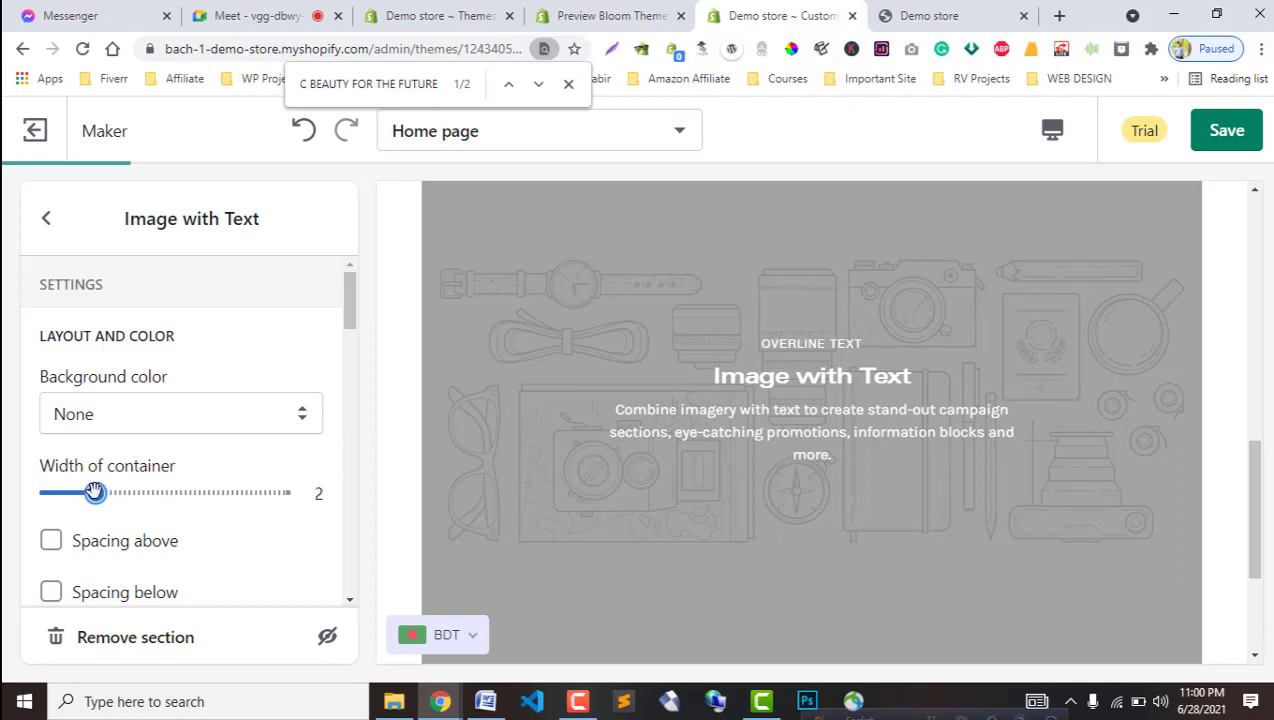
click(60, 494)
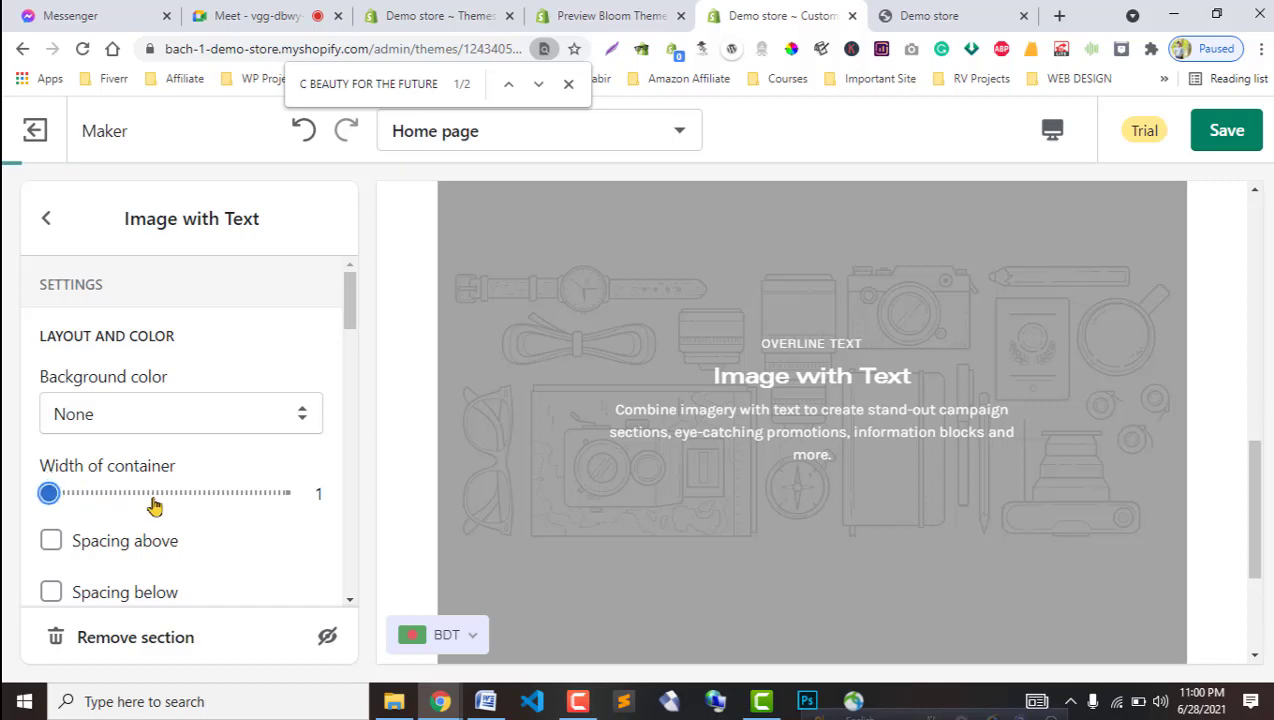
click(190, 492)
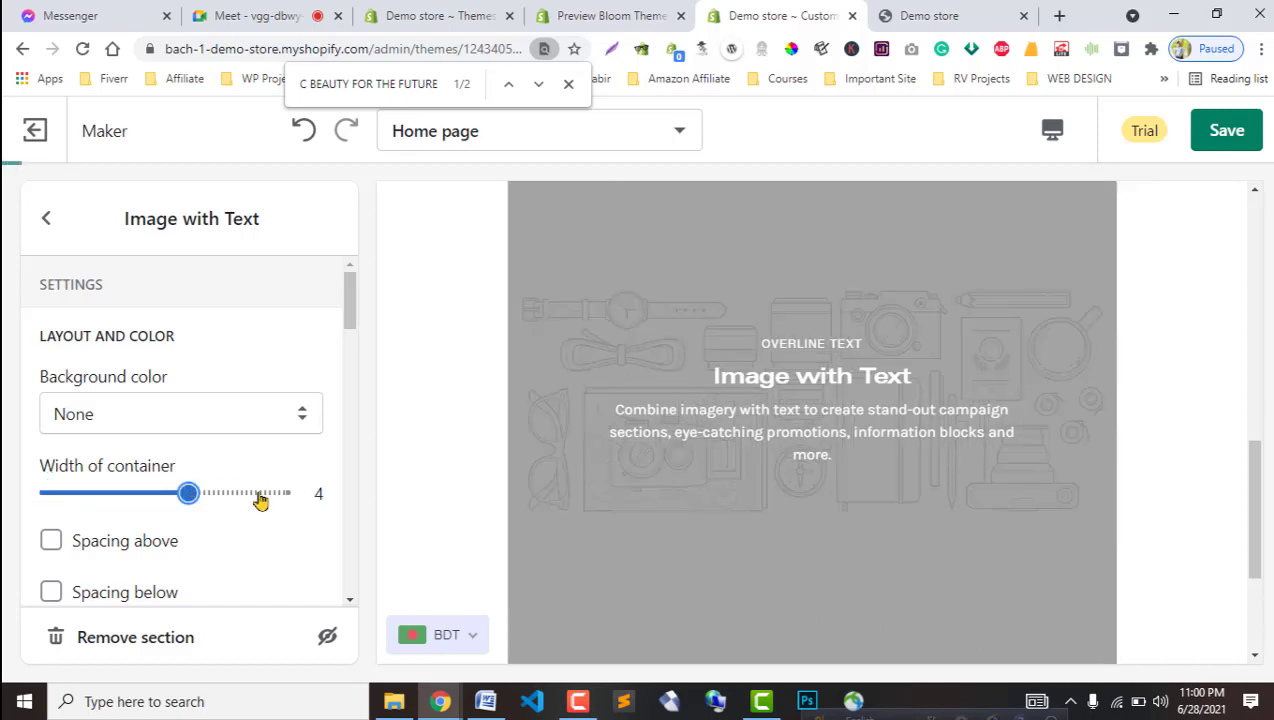
click(276, 493)
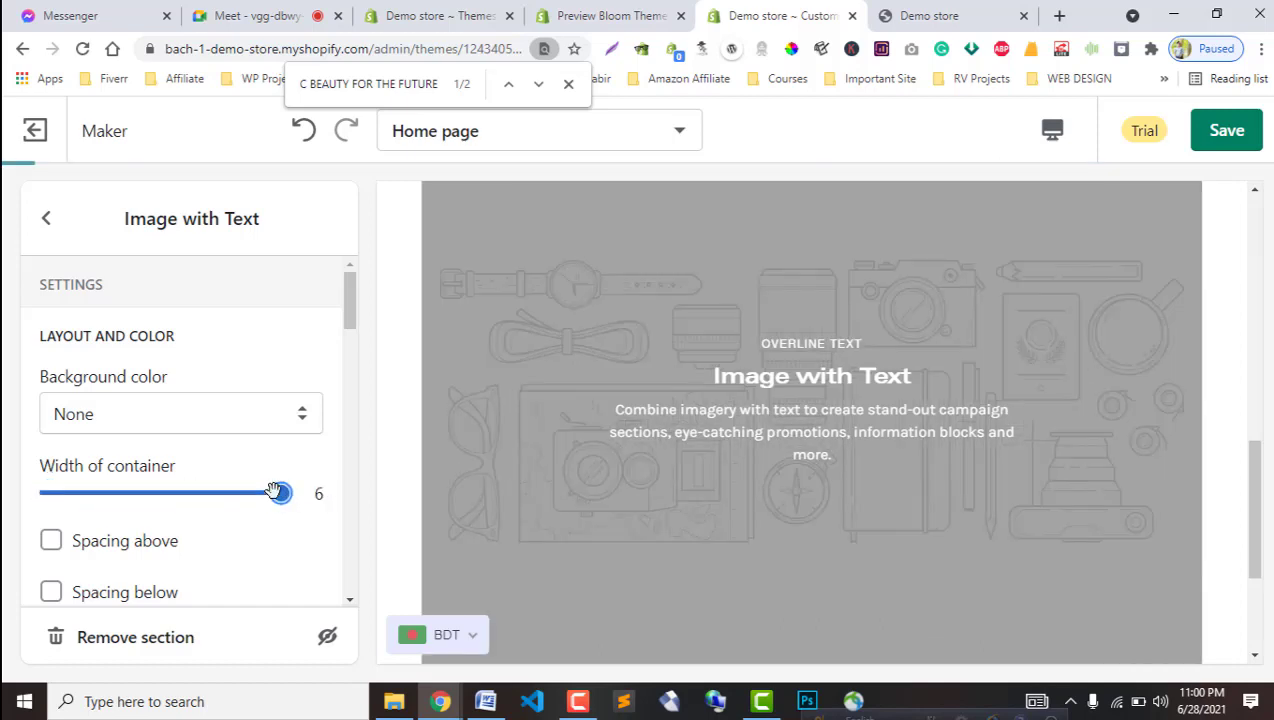
Enable spacing above and below the Image with Text section.
scroll(145, 540, down, 1)
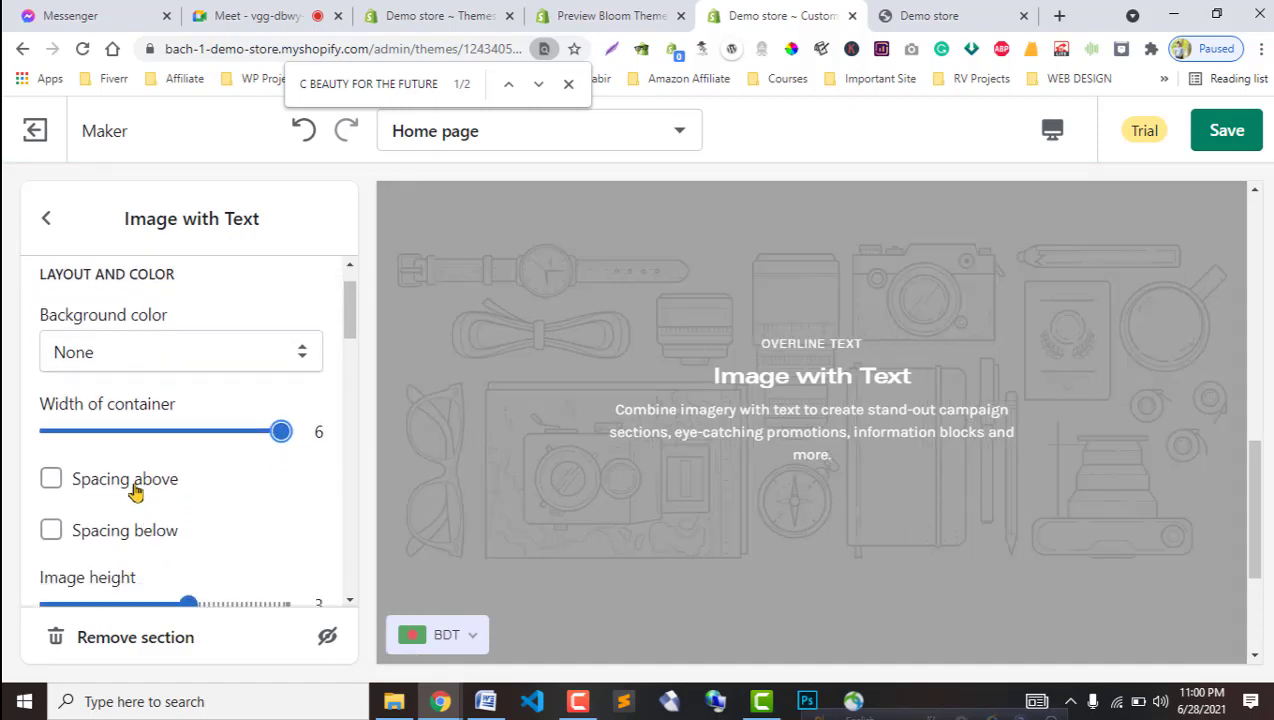
click(132, 482)
click(105, 530)
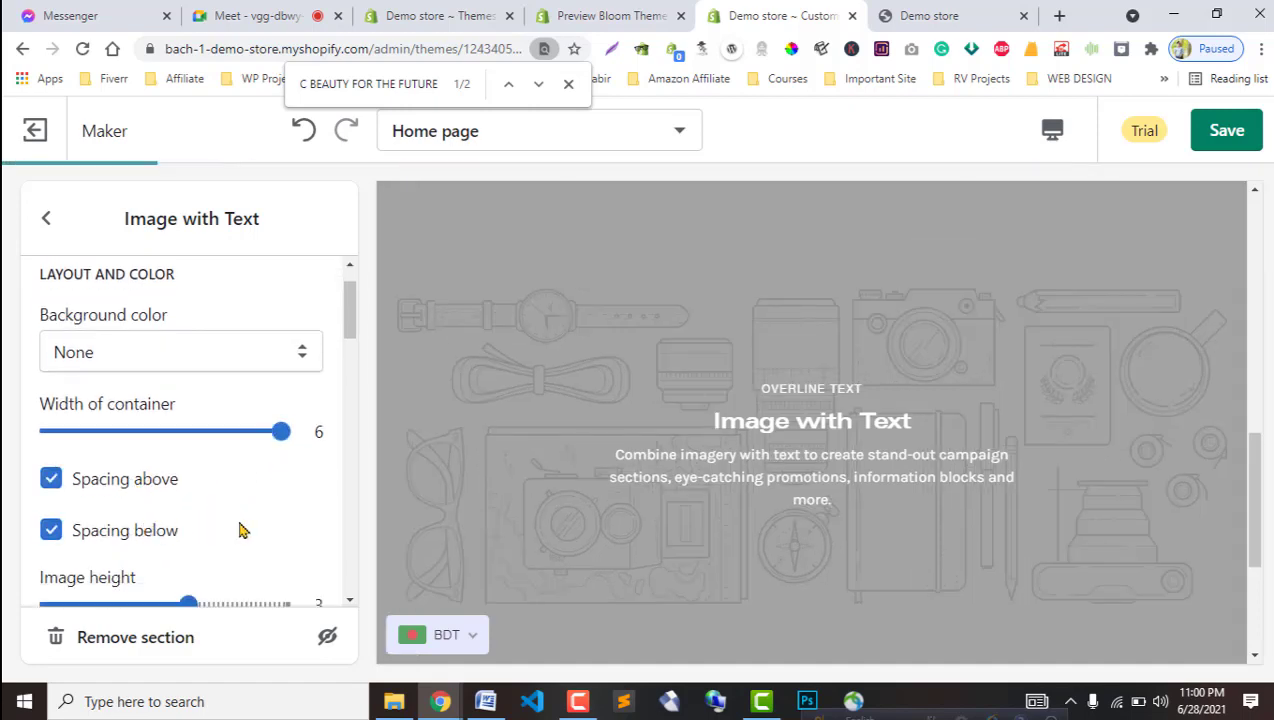
Set the Image with Text section's image height to 1, comparing it with the promo banner in the Bloom preview.
scroll(239, 529, down, 3)
click(116, 418)
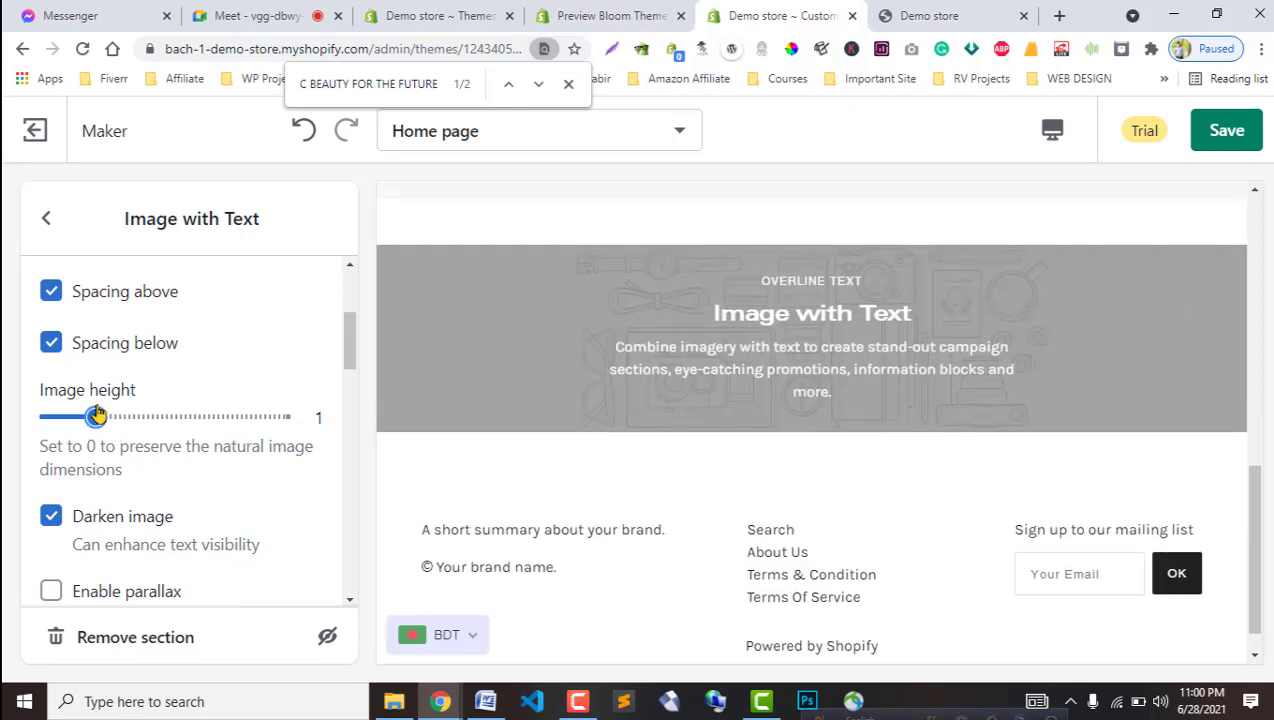
click(127, 413)
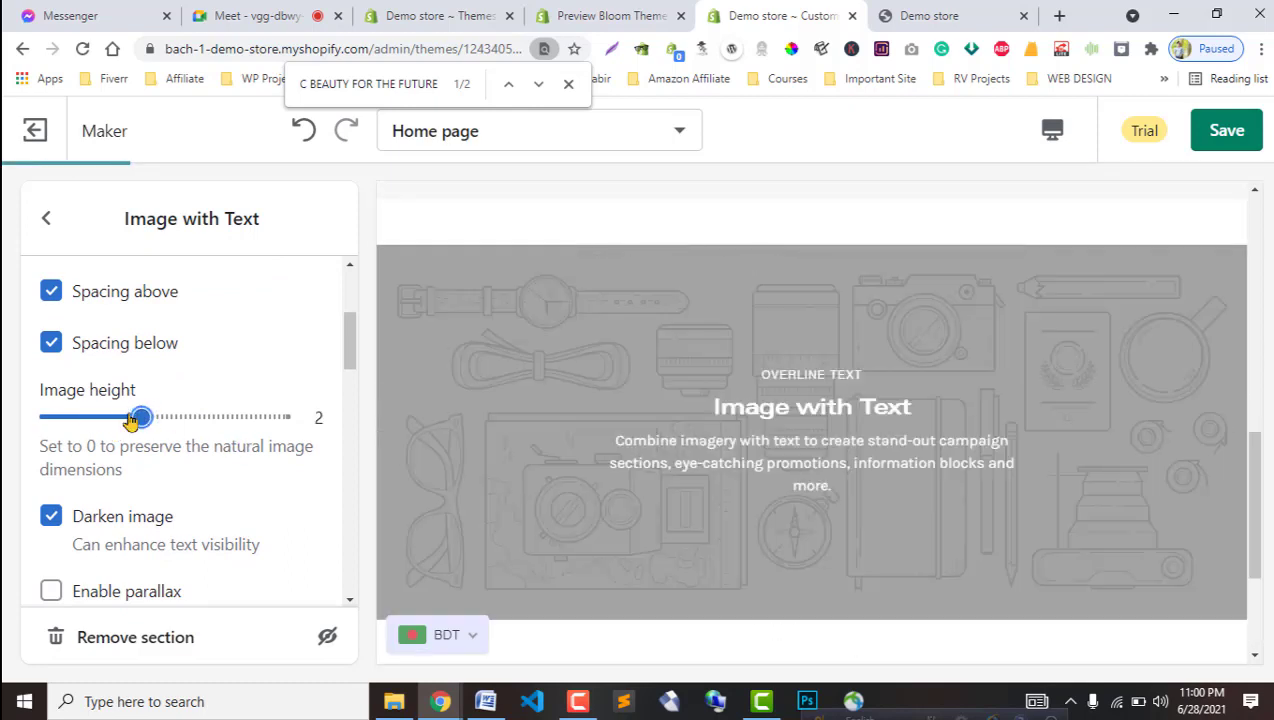
click(606, 18)
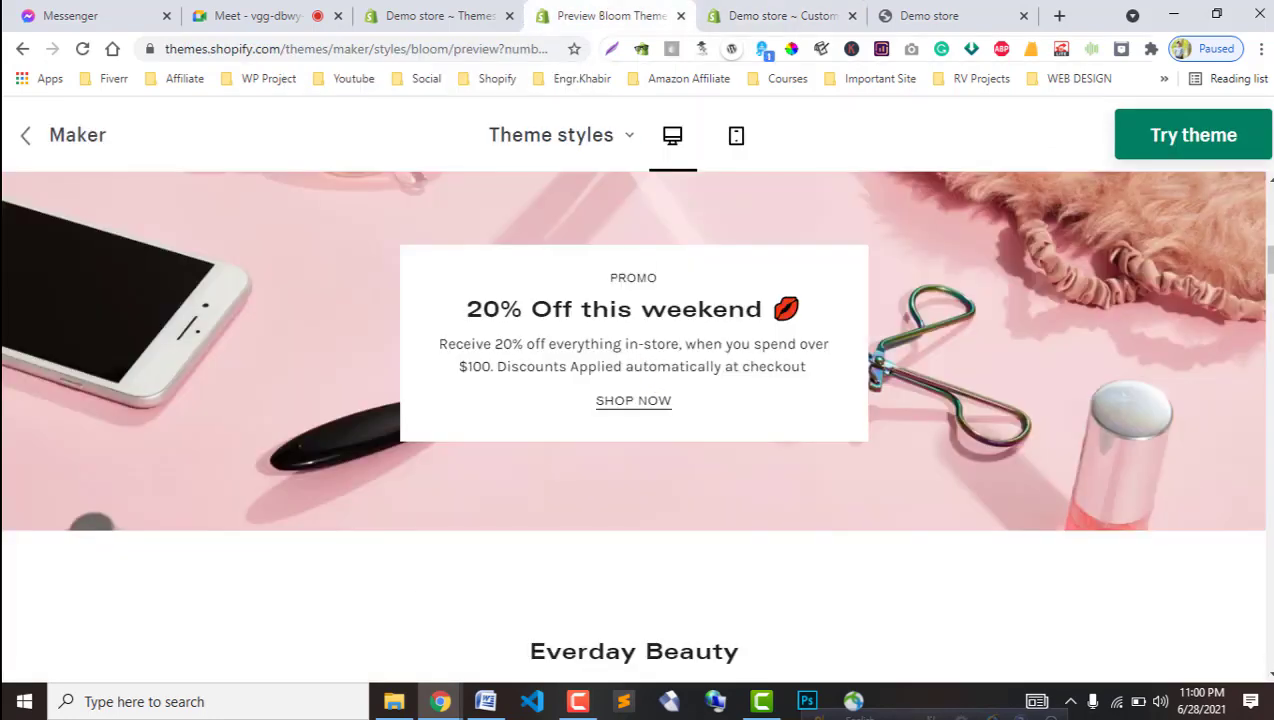
click(780, 16)
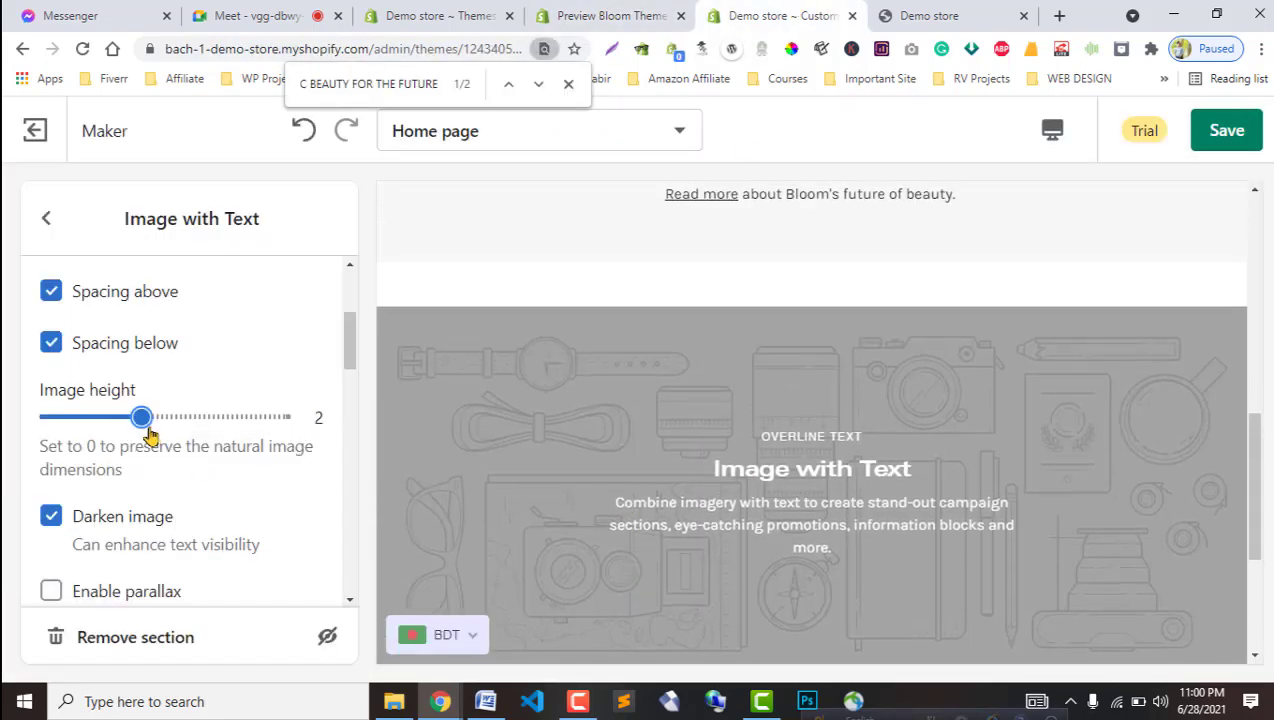
click(113, 414)
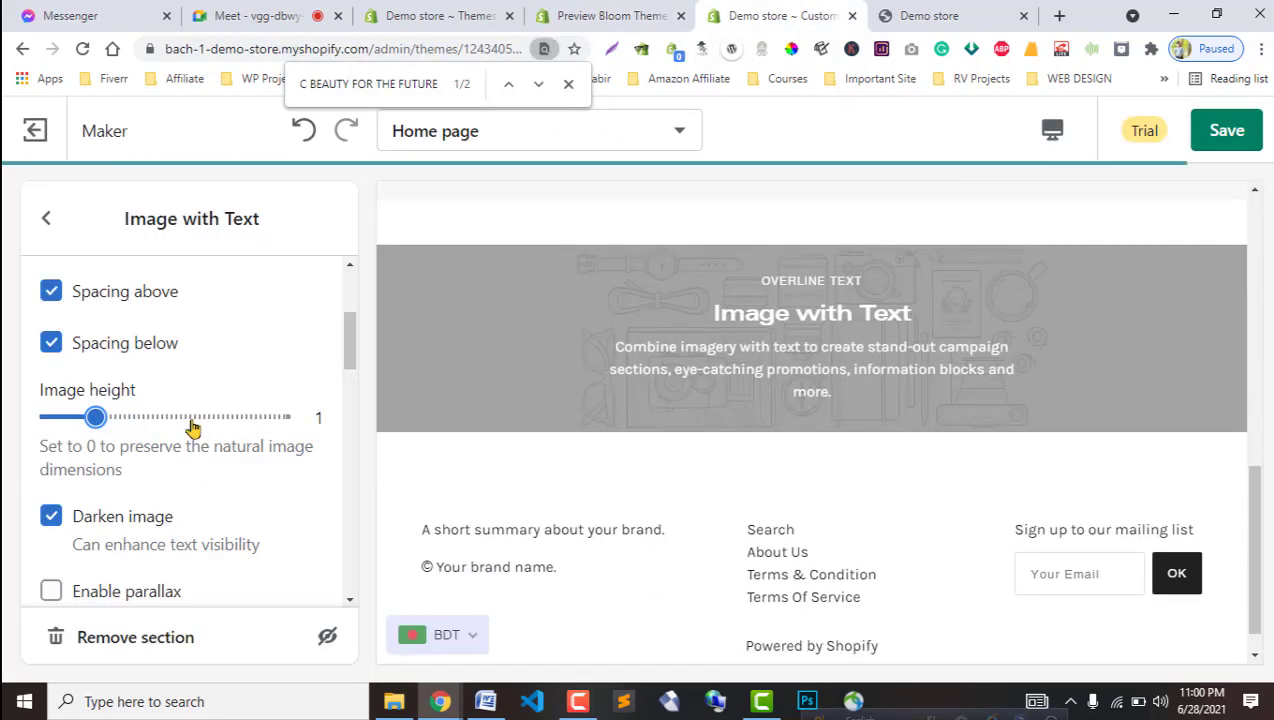
Save the promo banner's background image from the Bloom preview to the Downloads folder as a JPEG.
scroll(150, 430, down, 2)
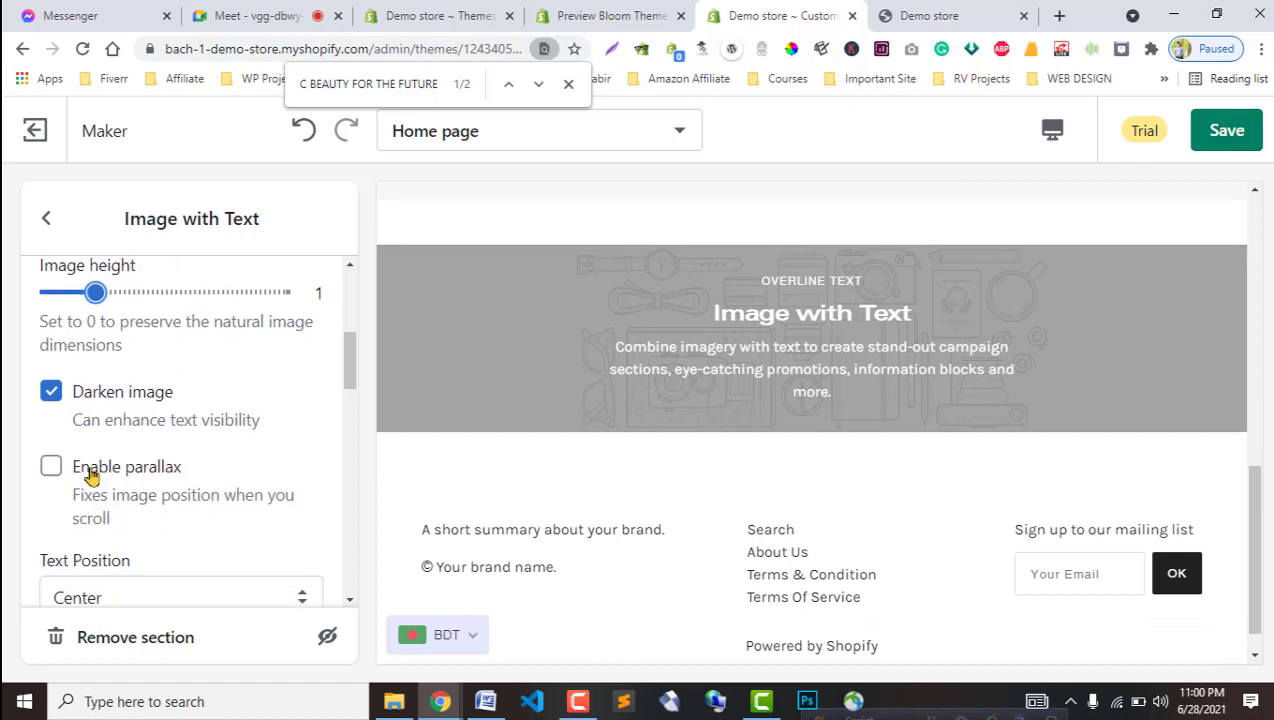
scroll(168, 490, down, 7)
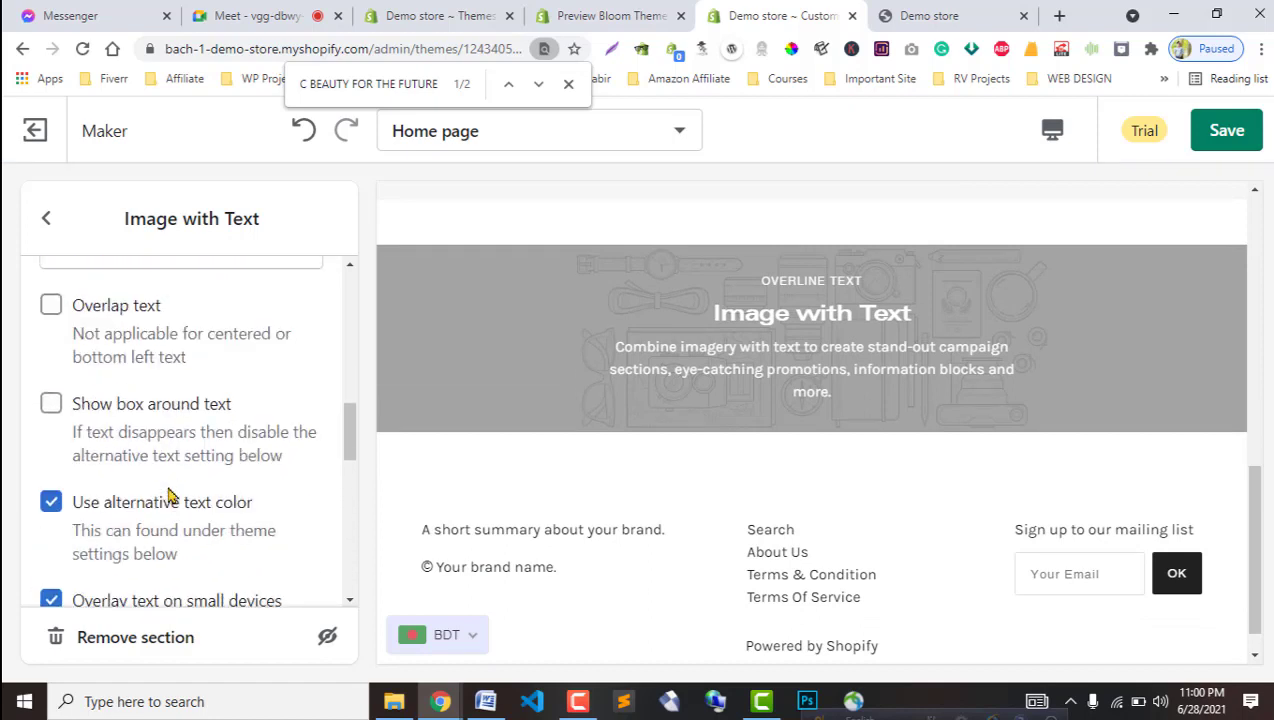
scroll(179, 492, up, 9)
click(610, 16)
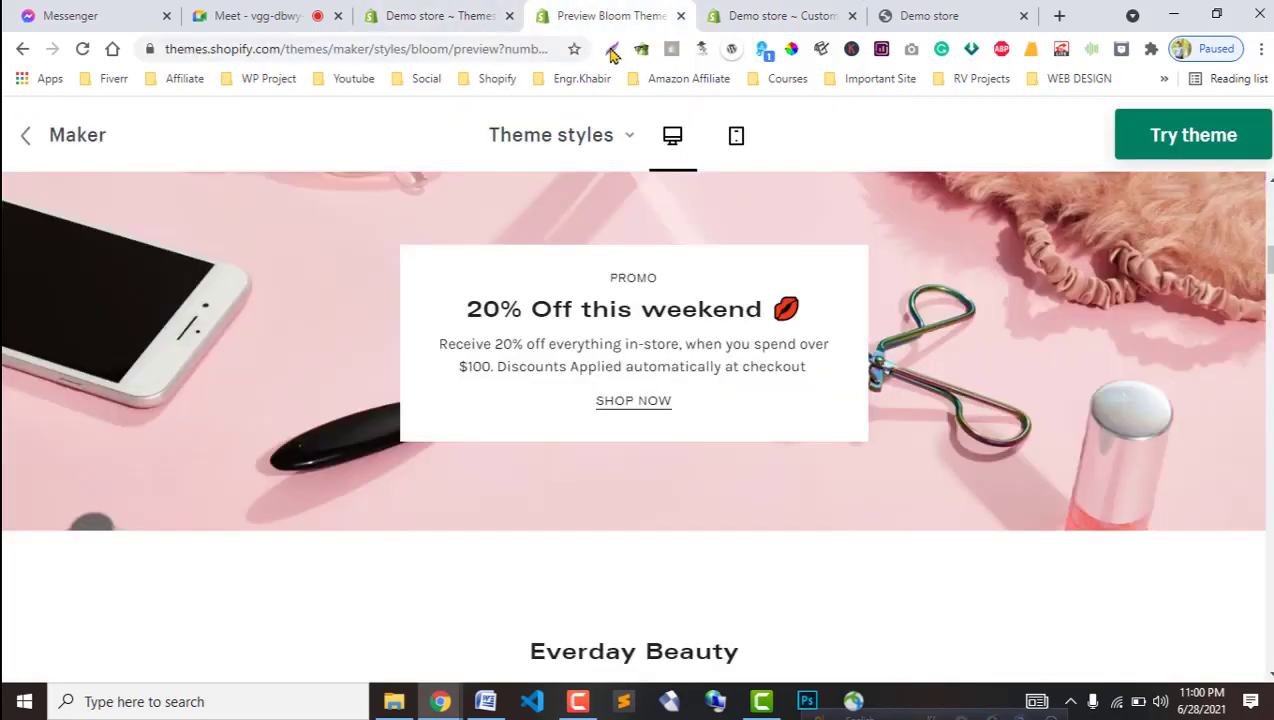
right_click(1037, 263)
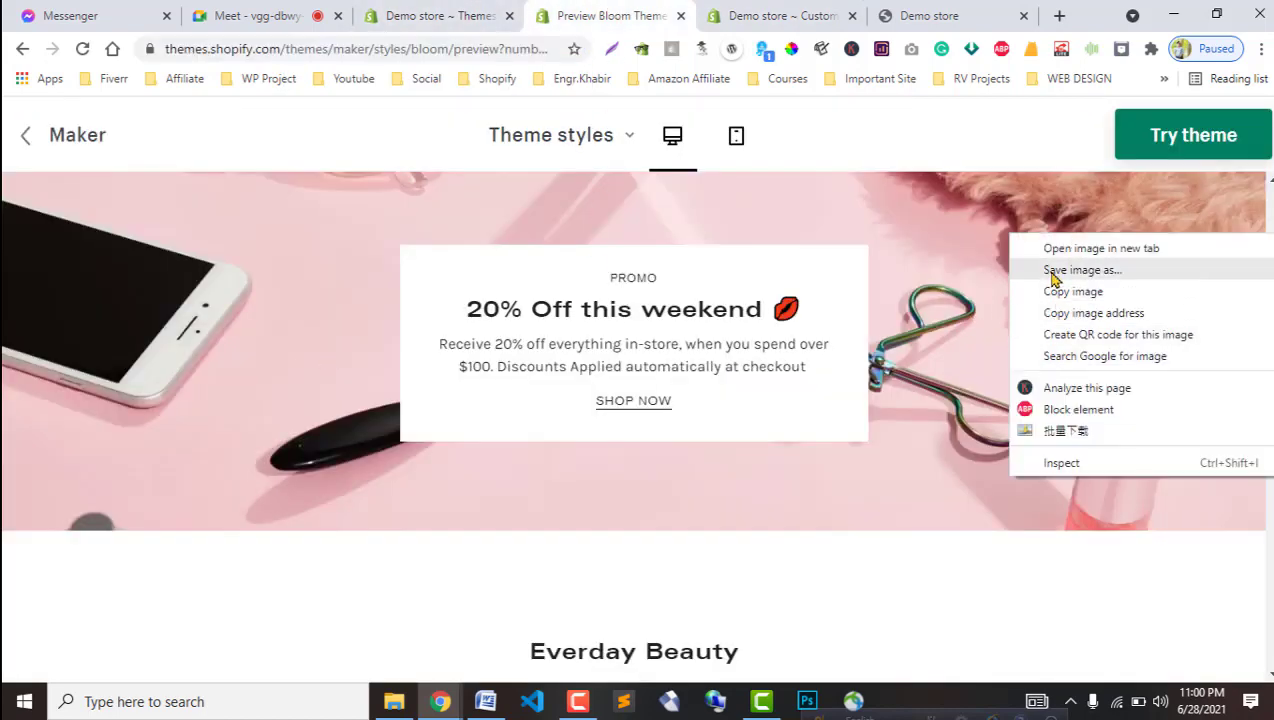
click(1052, 270)
key(Return)
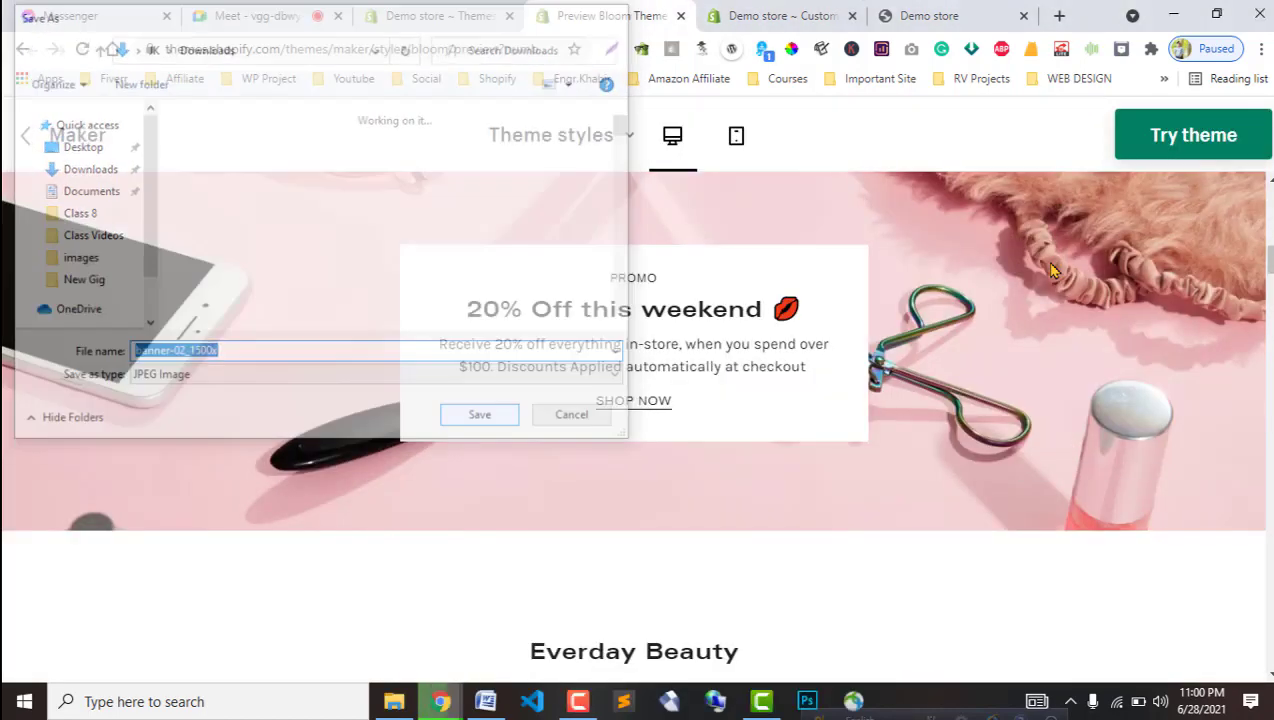
Upload banner-02_1500x.jpg to the store's image library and select it as the Image with Text section's image.
key(ctrl+Tab)
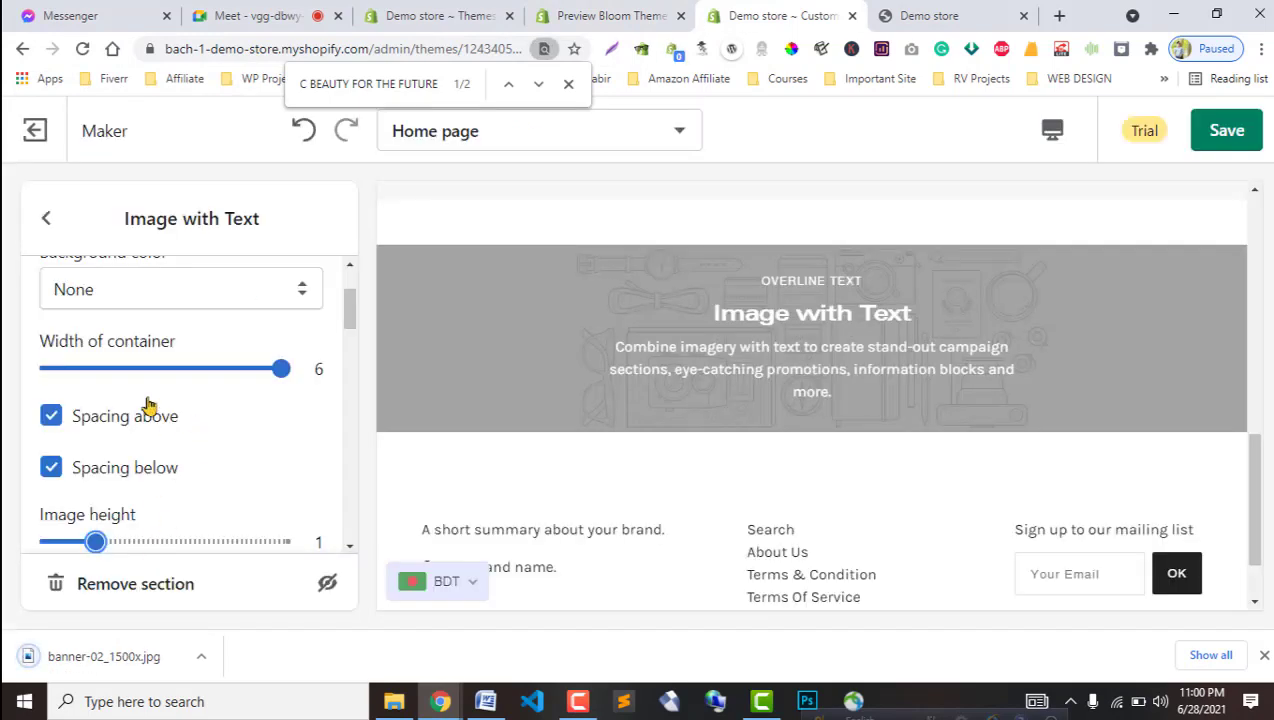
scroll(142, 407, up, 2)
scroll(152, 514, down, 10)
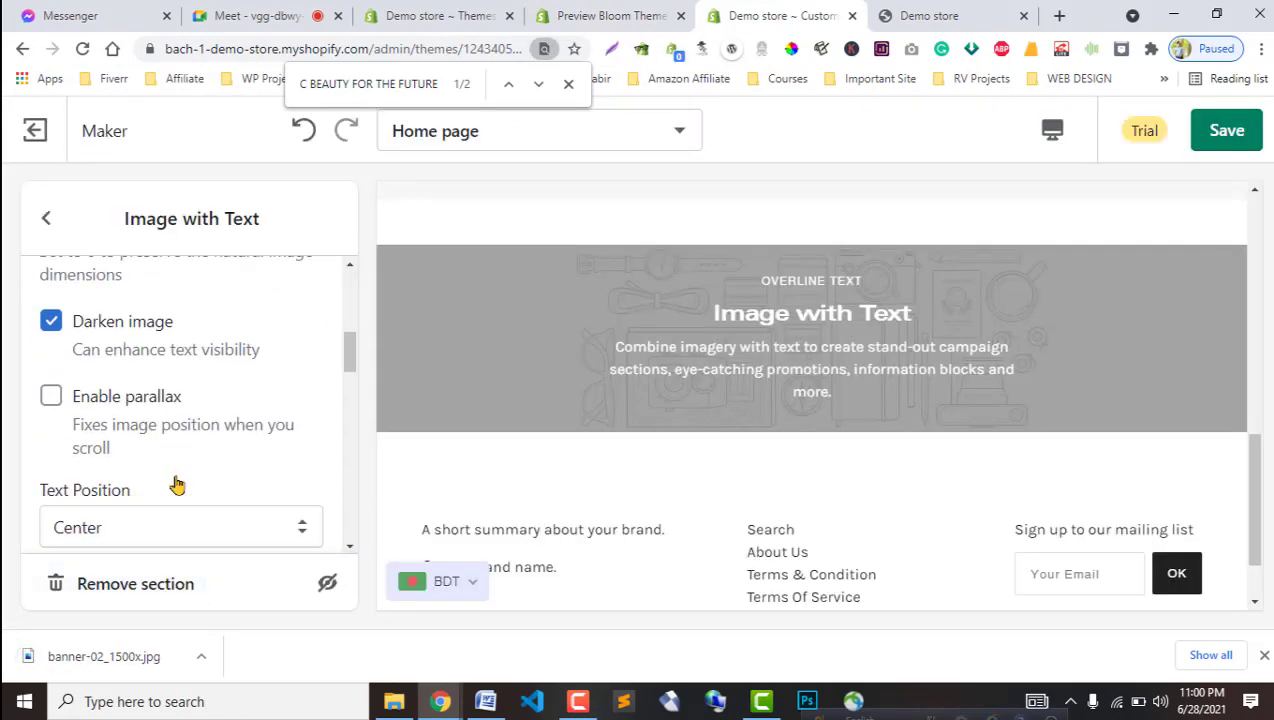
scroll(175, 477, down, 5)
scroll(180, 485, up, 3)
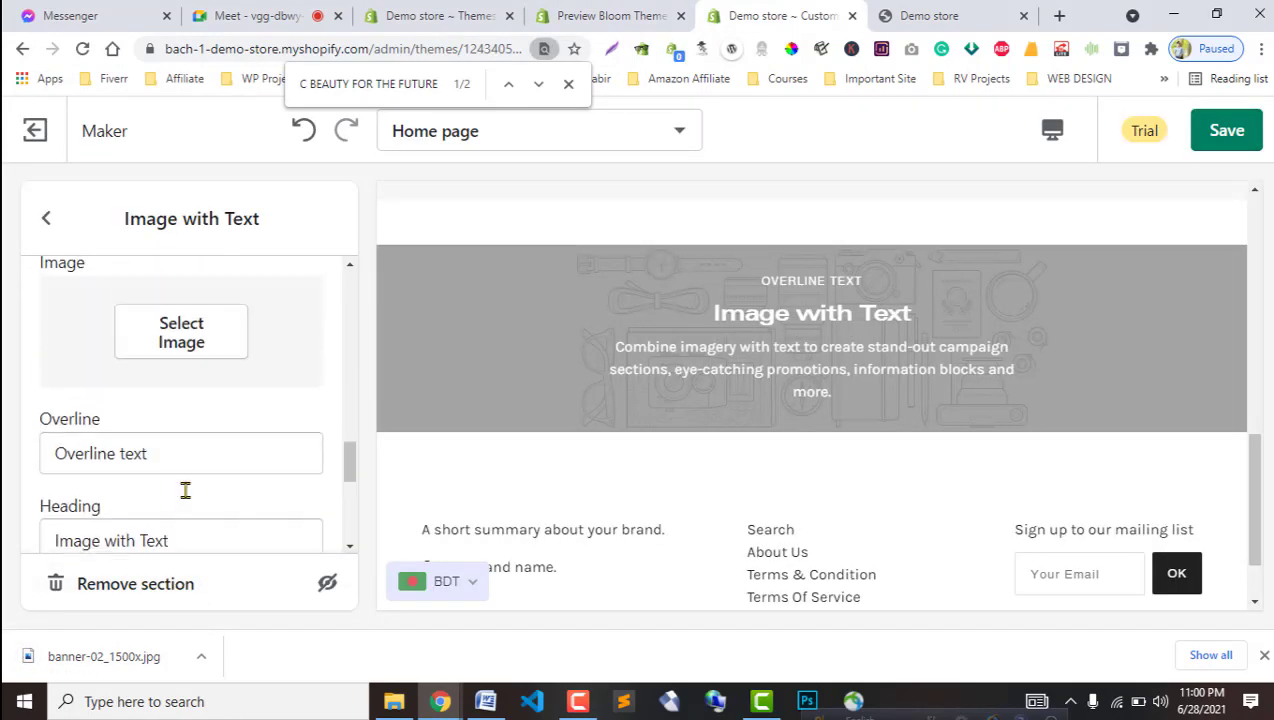
click(180, 333)
drag(104, 656, 140, 462)
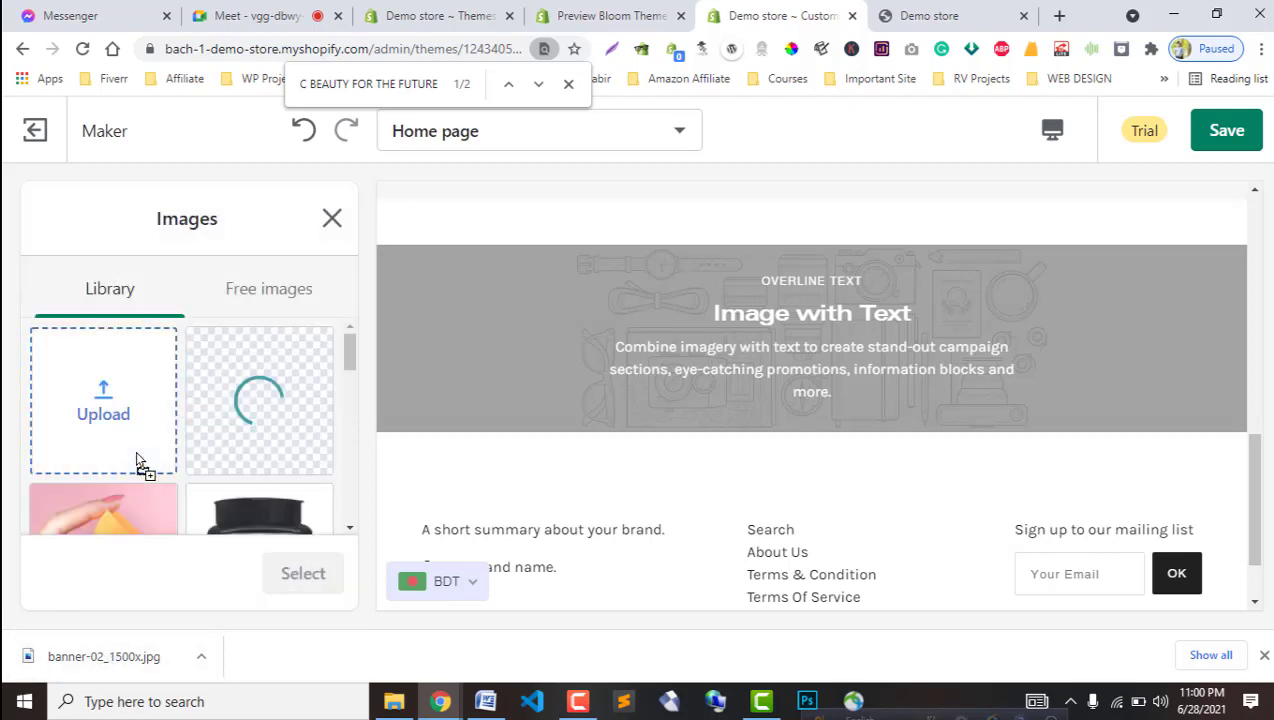
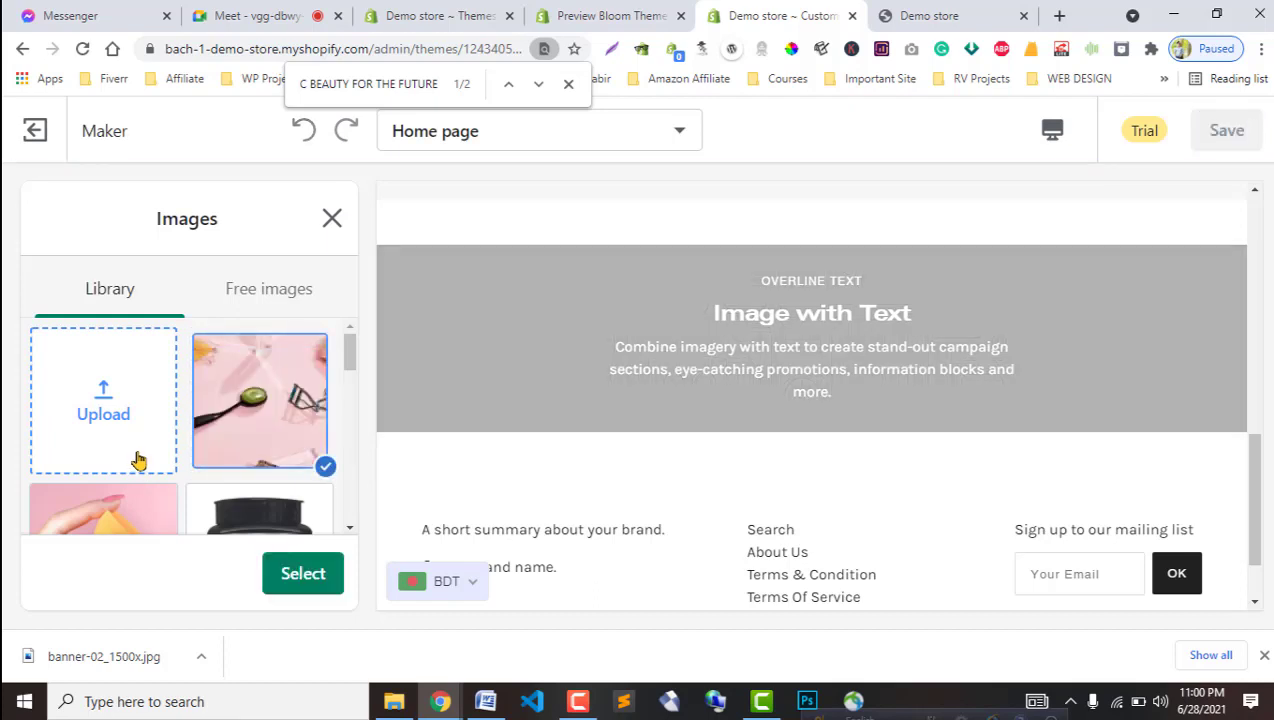
click(293, 588)
Copy the overline, heading and discount paragraph separately from the promo box in the Bloom preview.
click(636, 8)
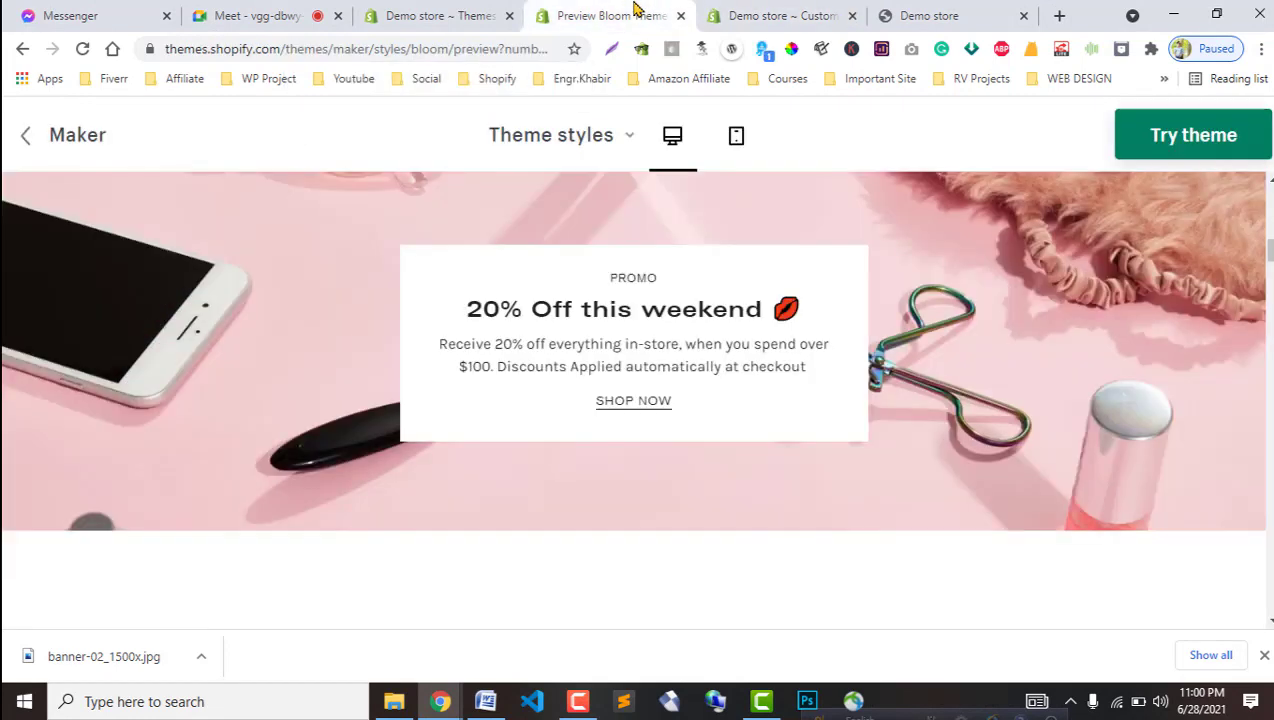
drag(700, 417, 613, 361)
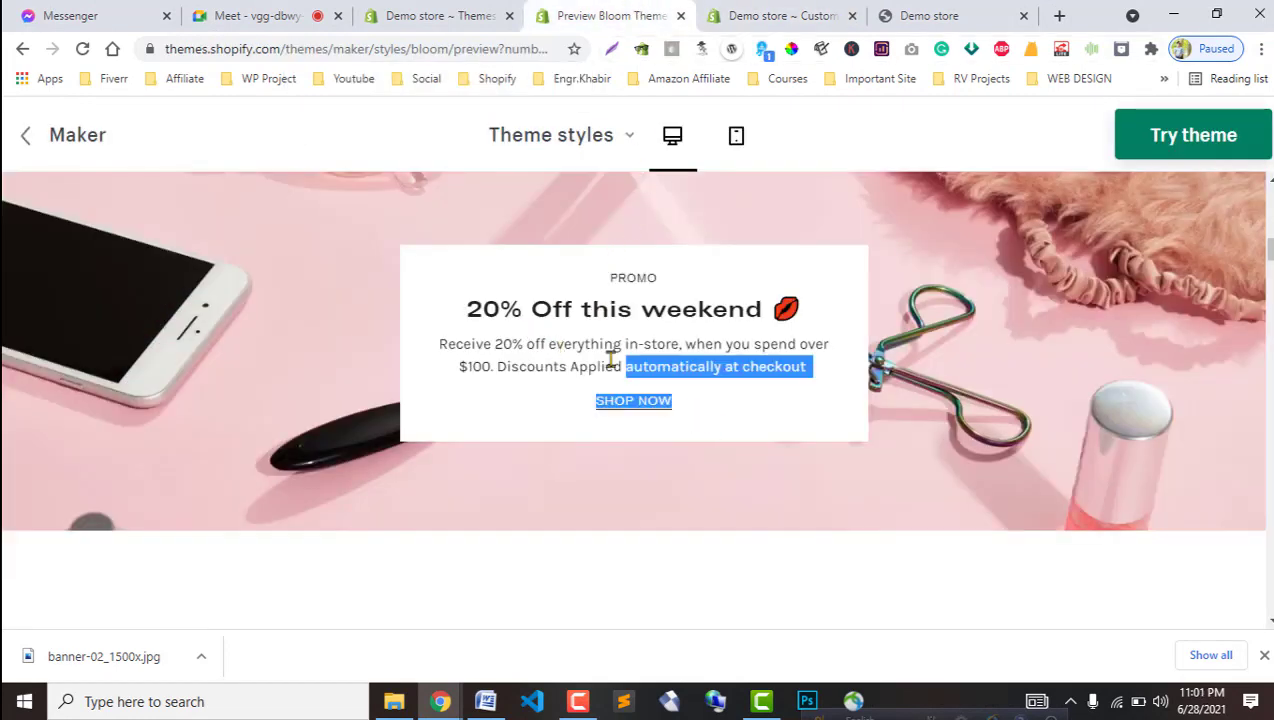
click(655, 273)
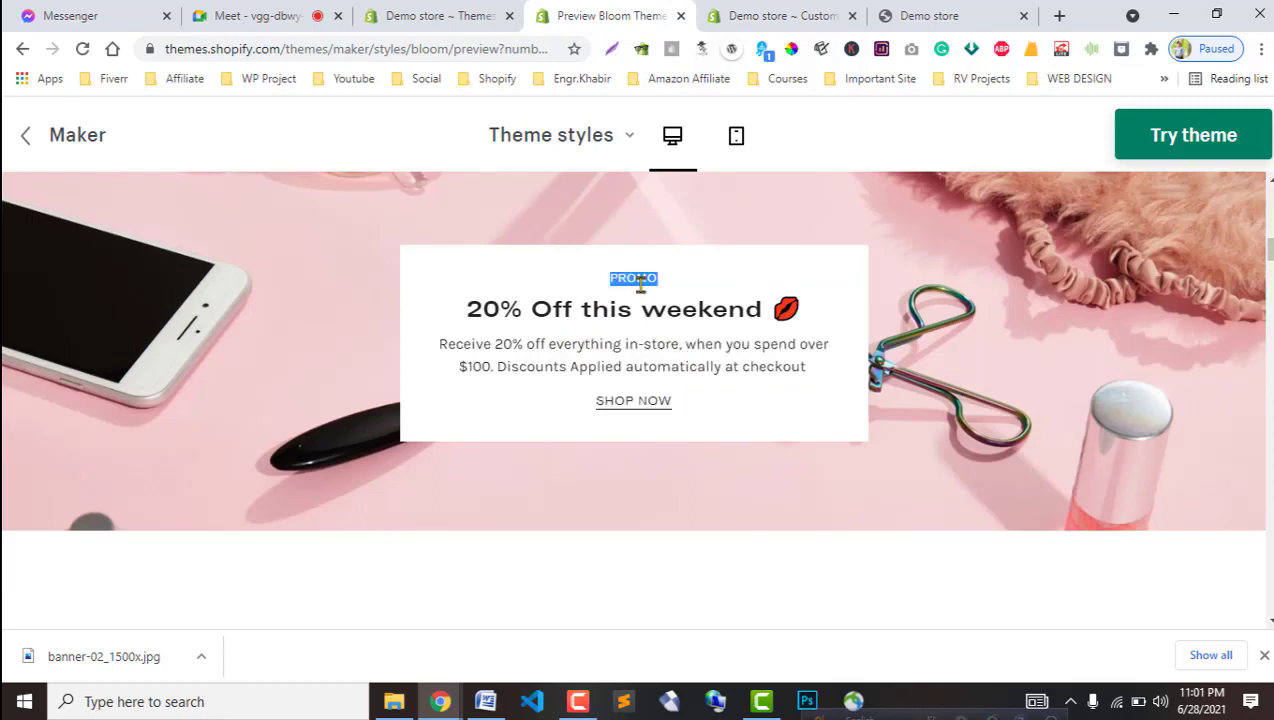
triple_click(615, 308)
double_click(590, 344)
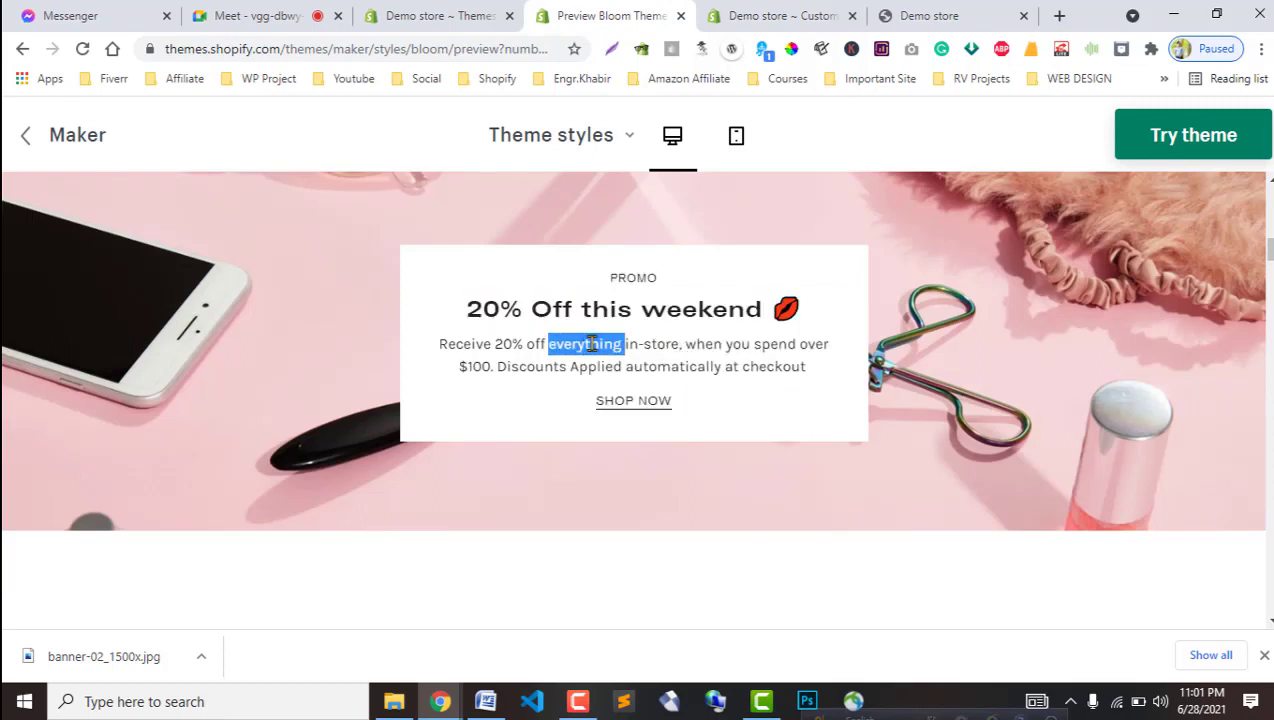
triple_click(590, 345)
key(super+c)
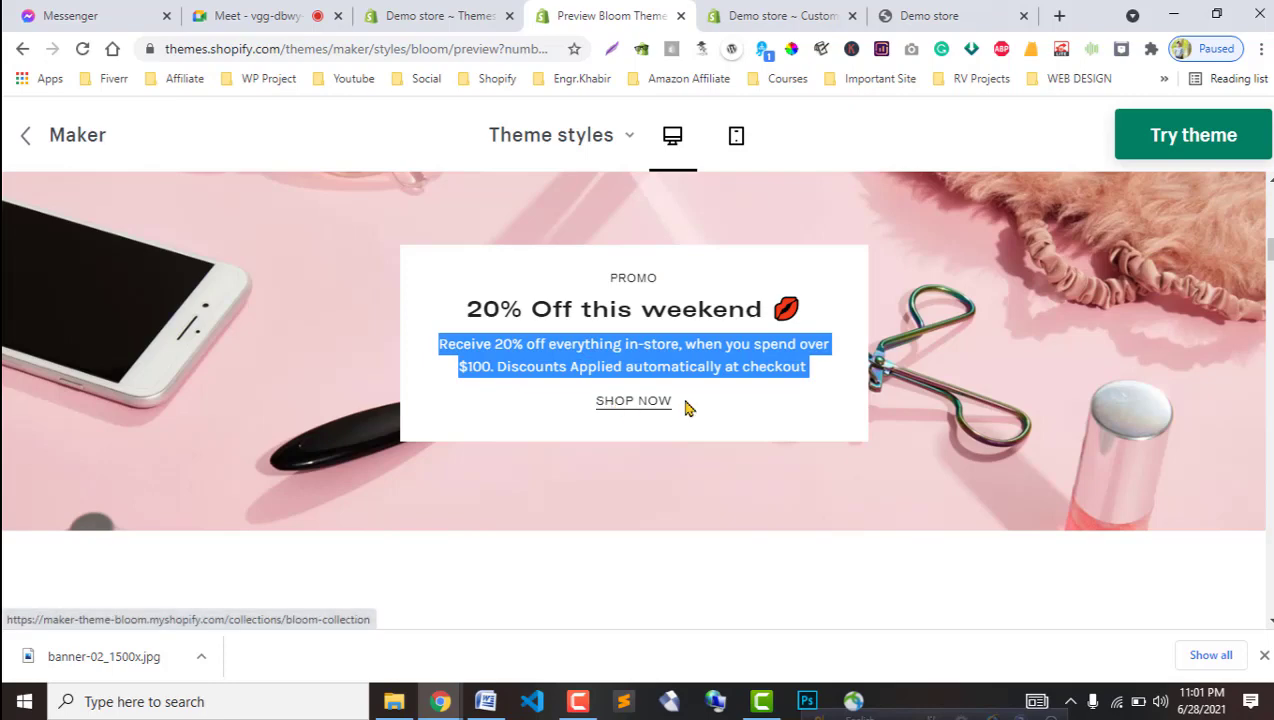
click(685, 407)
Set the Image with Text section's overline to "PROMO" and its heading to "20% Off this weekend 💋" from the copied texts.
click(762, 12)
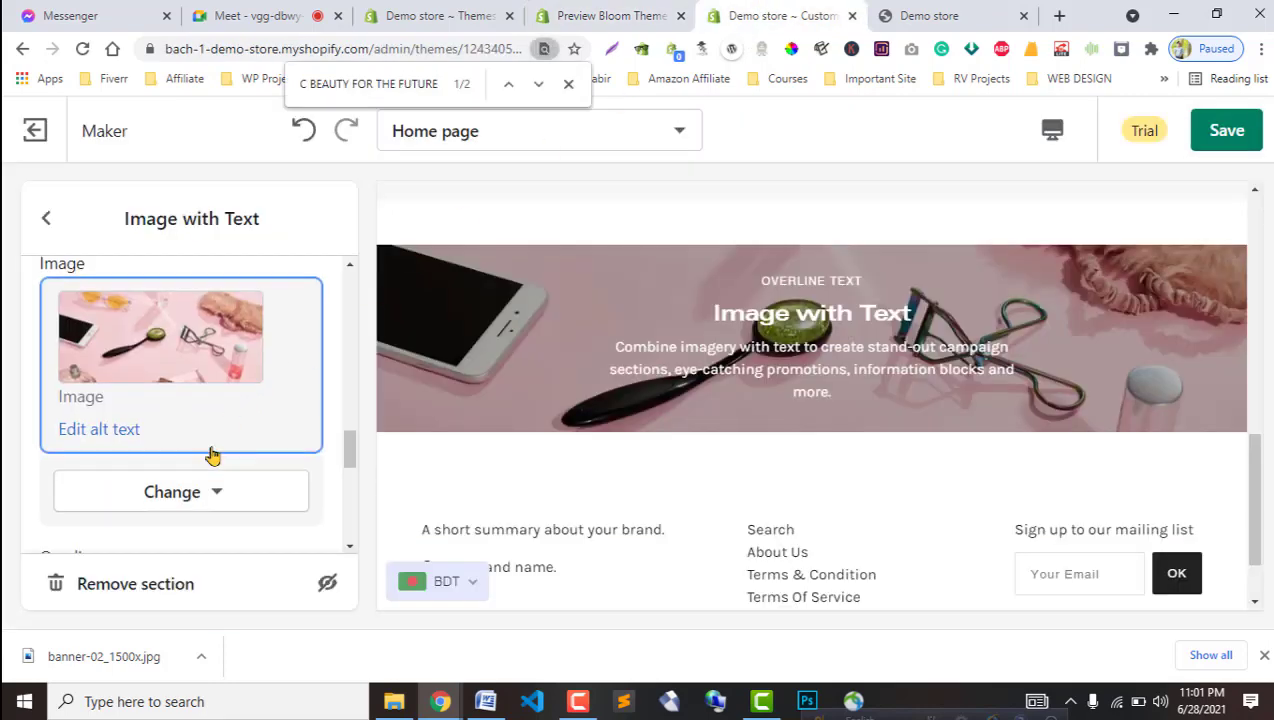
scroll(210, 452, down, 2)
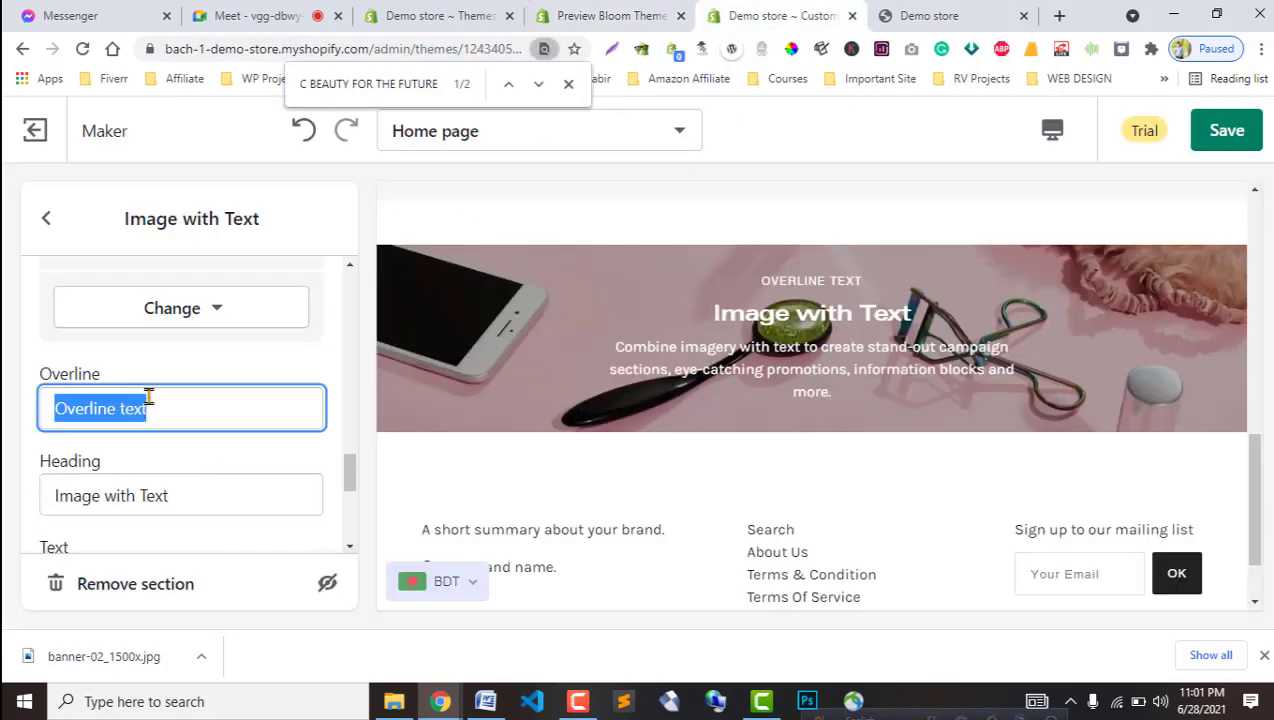
key(super+v)
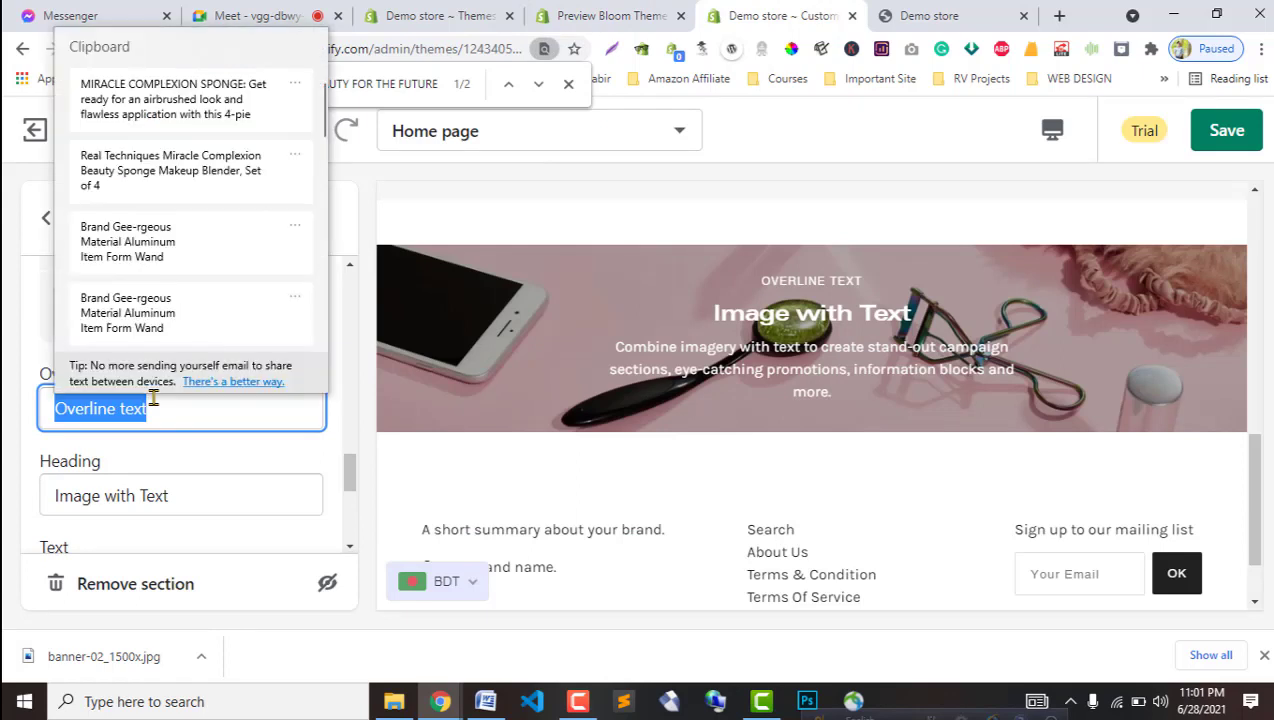
click(163, 300)
scroll(160, 470, down, 1)
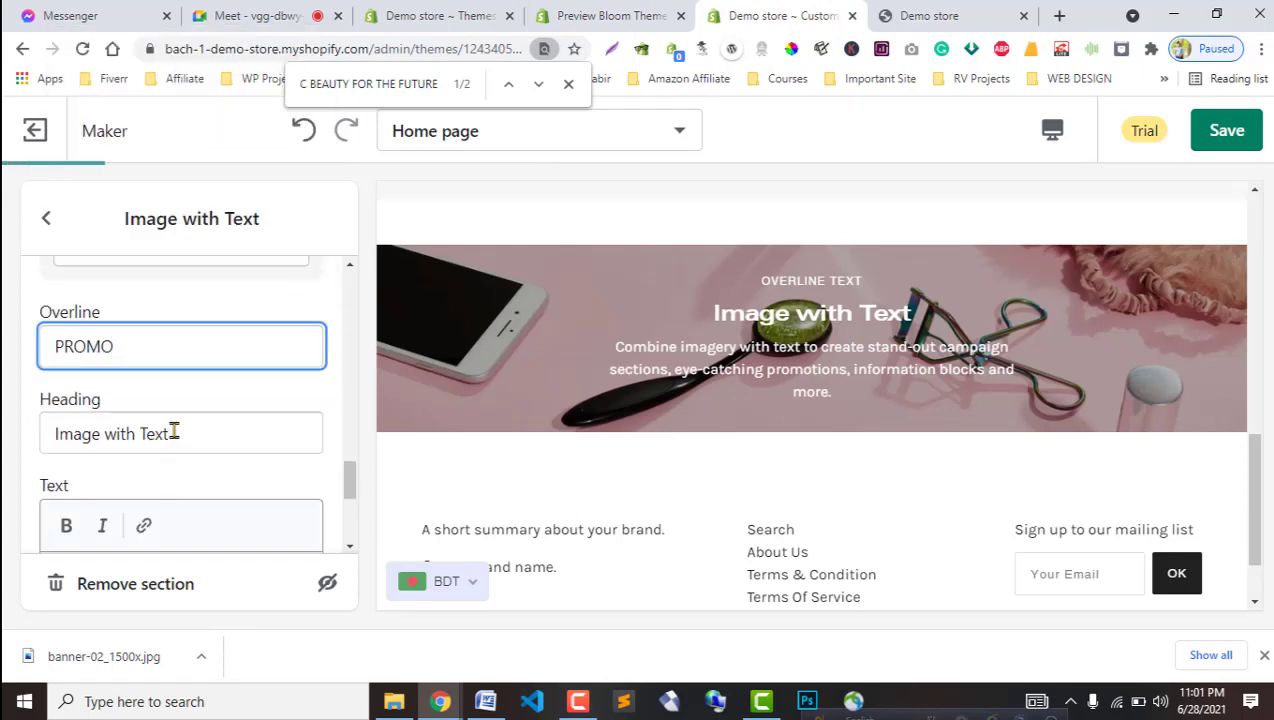
triple_click(171, 432)
key(super+v)
click(176, 287)
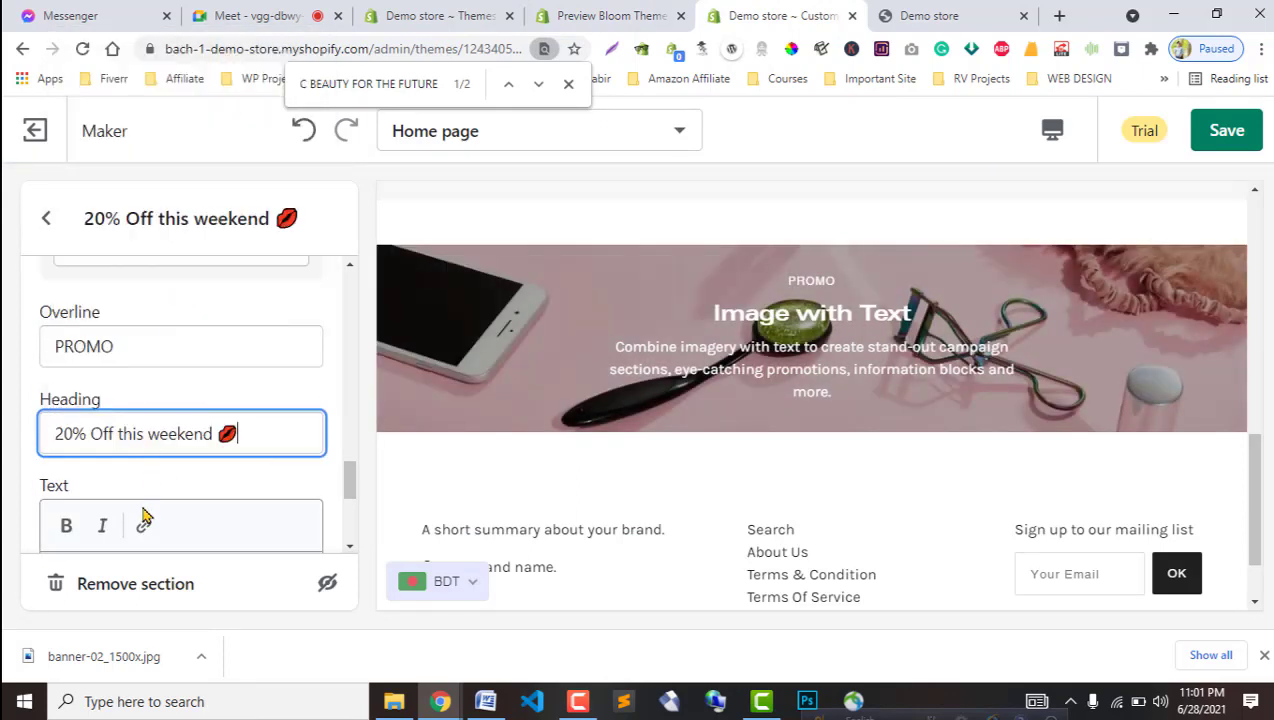
Replace the Image with Text section's text with the copied 20% discount paragraph and remove the blank lines around it.
scroll(148, 478, down, 2)
triple_click(155, 375)
key(super+v)
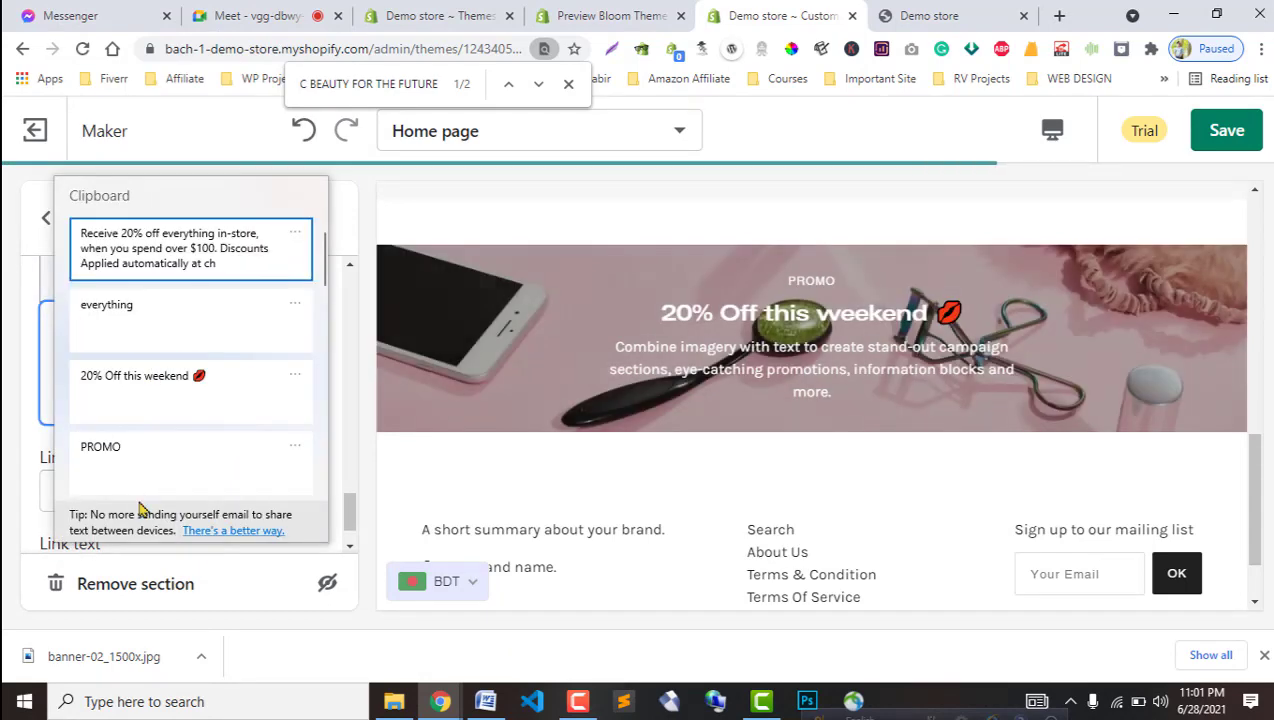
click(130, 274)
click(53, 384)
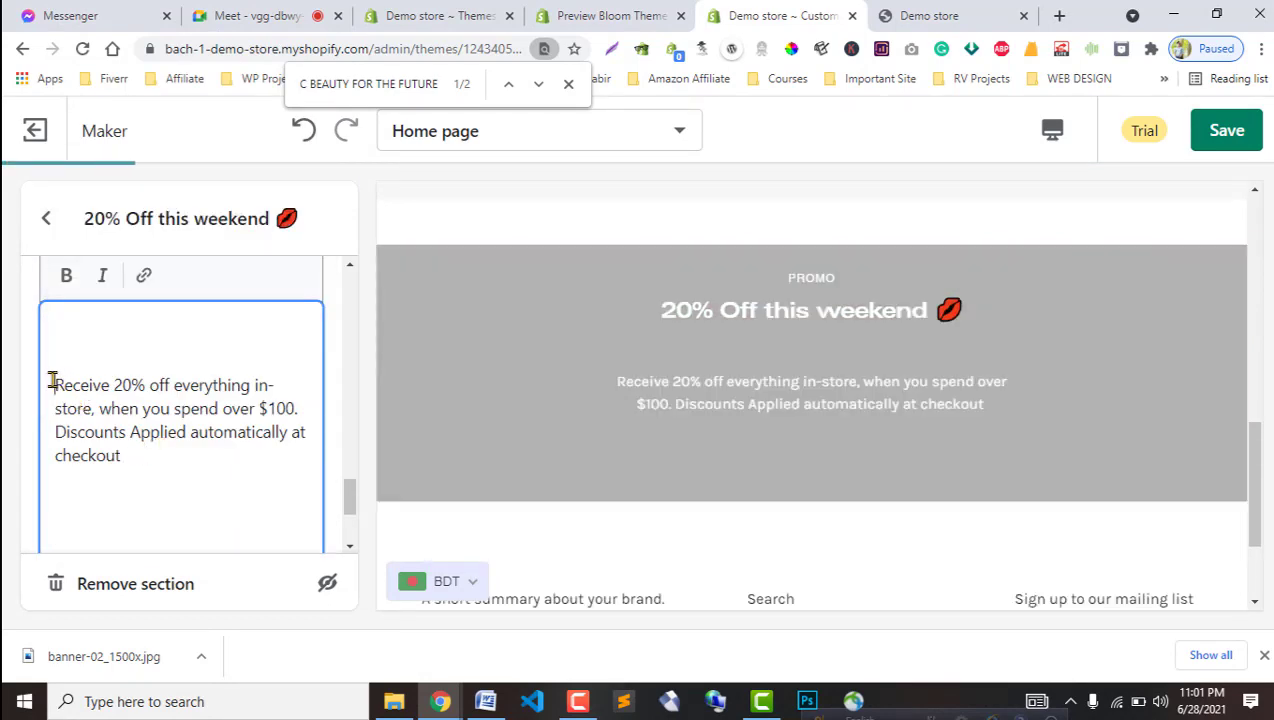
key(BackSpace)
key(BackSpace)
click(46, 476)
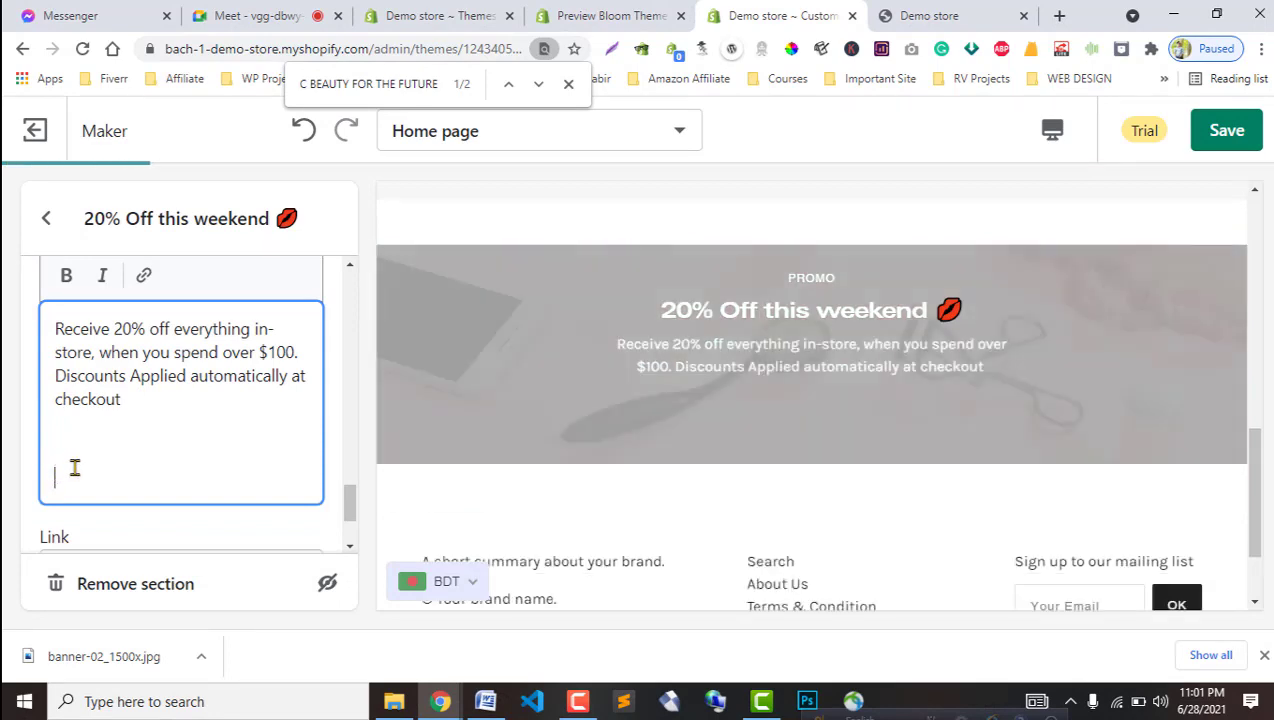
key(BackSpace)
key(BackSpace)
key(BackSpace)
Set the promo section's link text to "shop now" to match the Bloom preview, leaving the link target empty.
scroll(175, 470, down, 1)
click(150, 428)
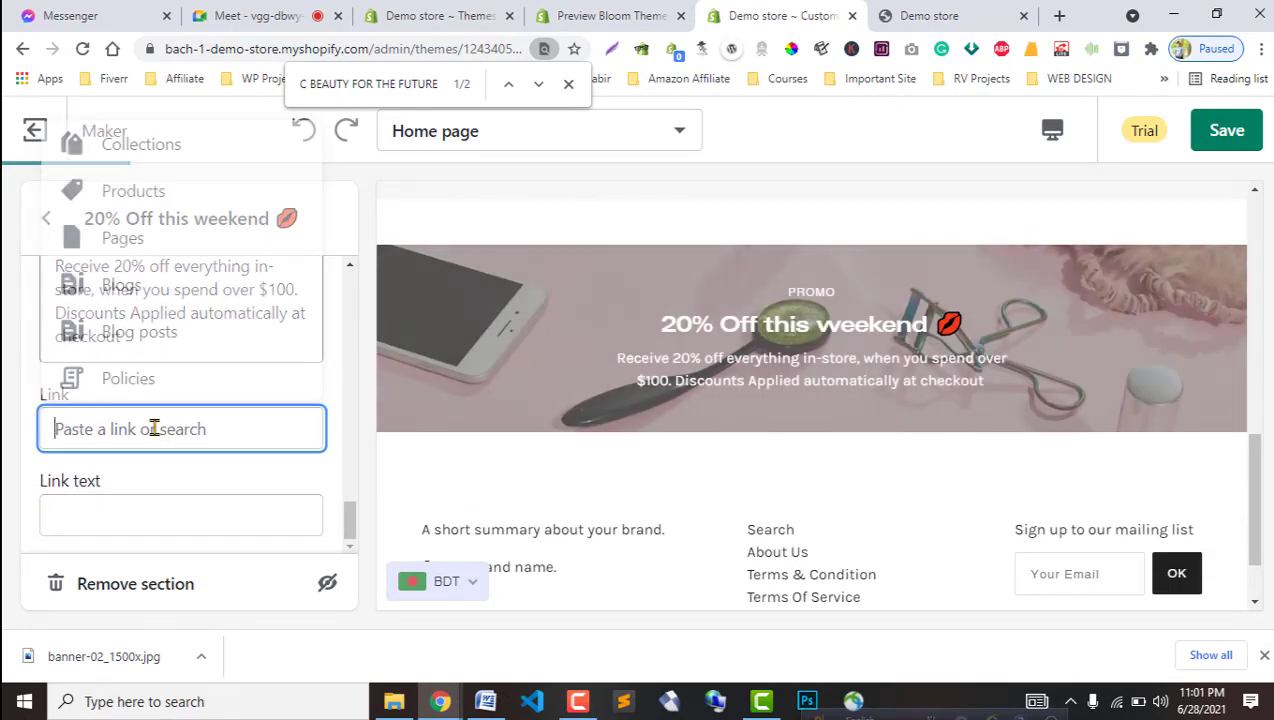
click(624, 12)
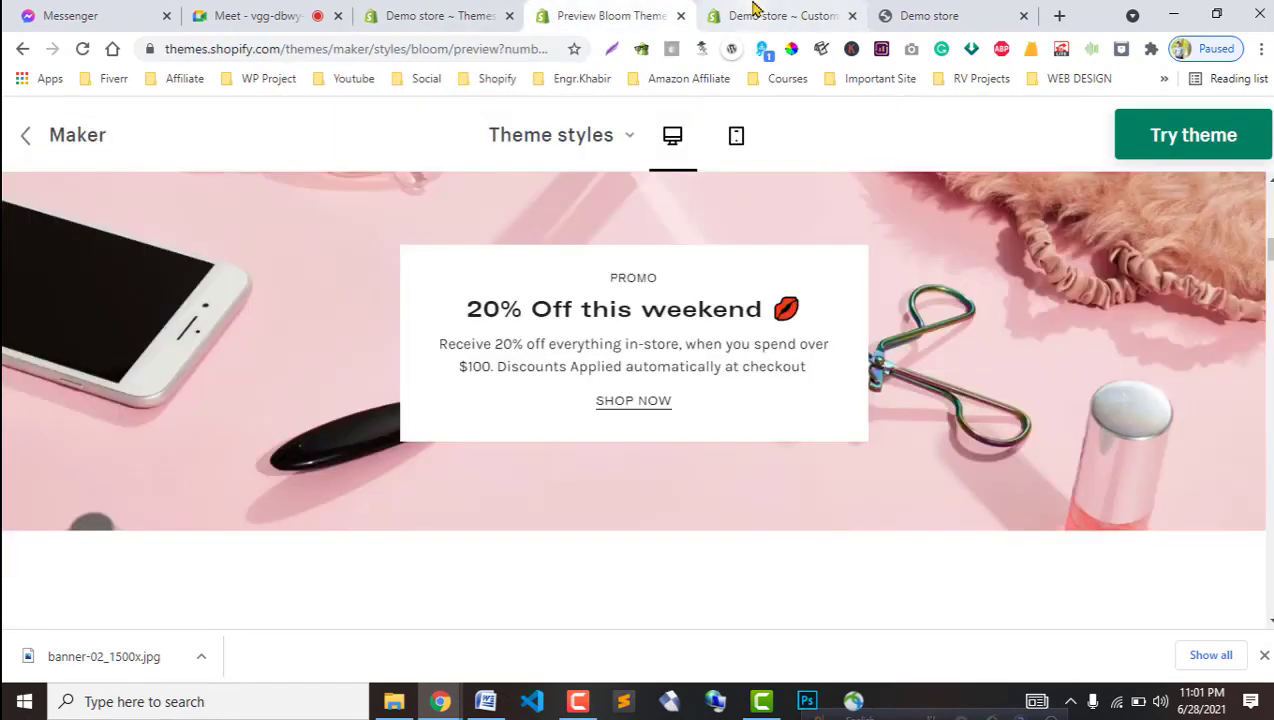
click(756, 14)
click(140, 528)
text(sh)
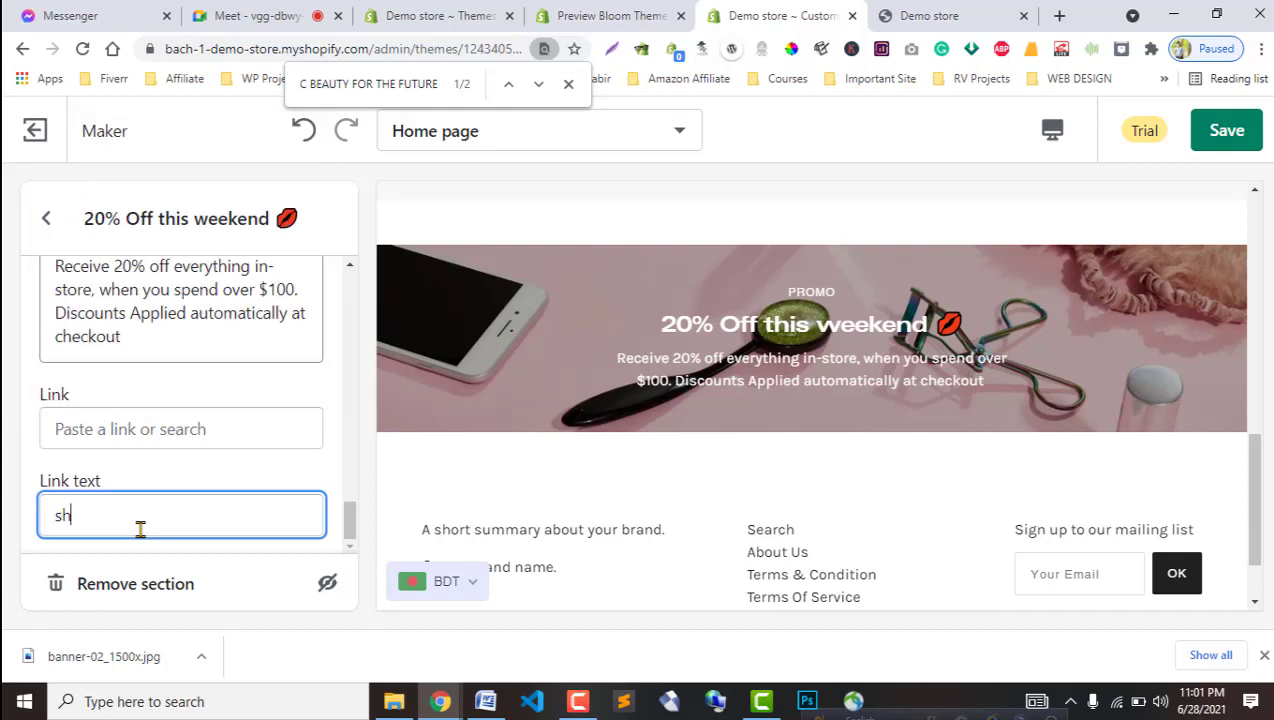
text(op now)
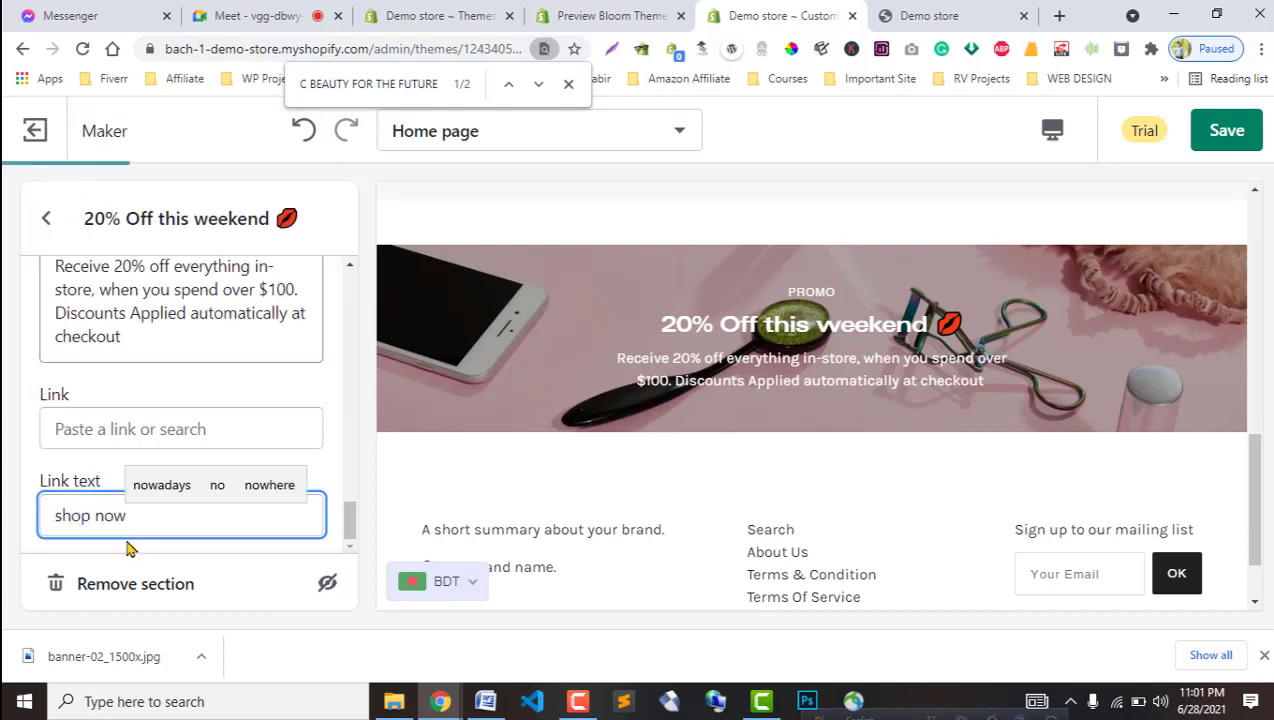
click(117, 430)
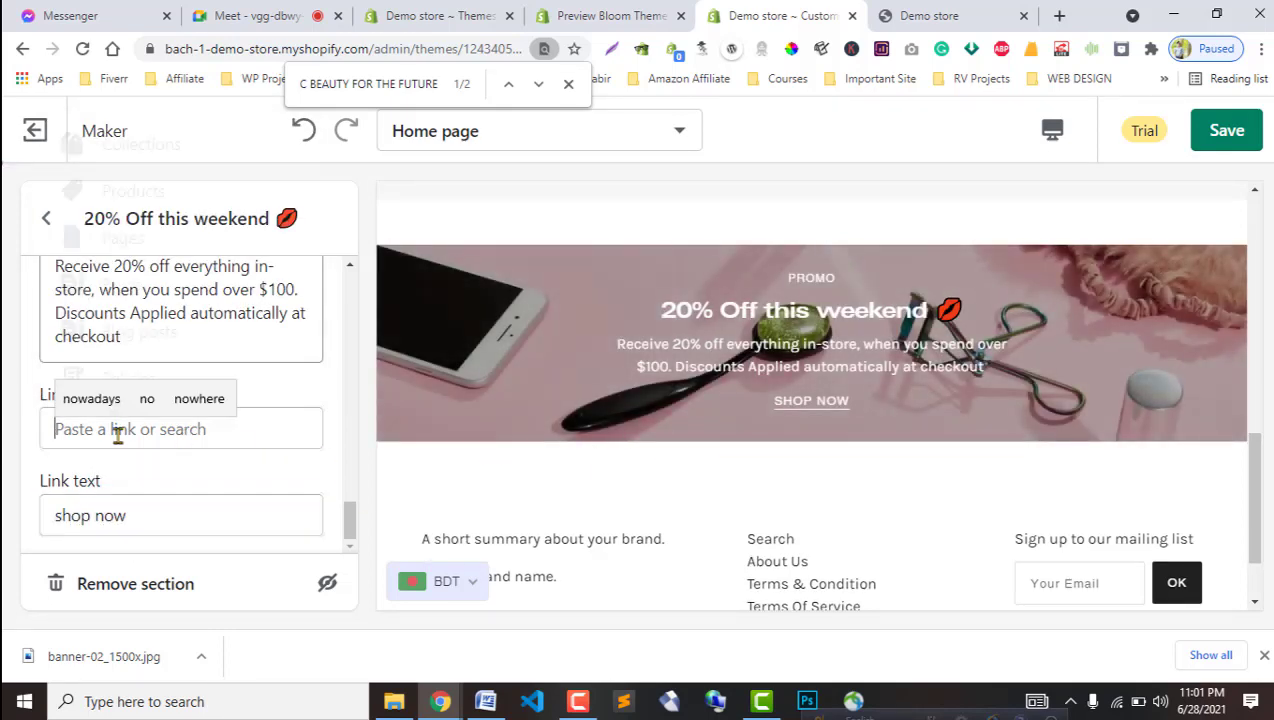
click(5, 313)
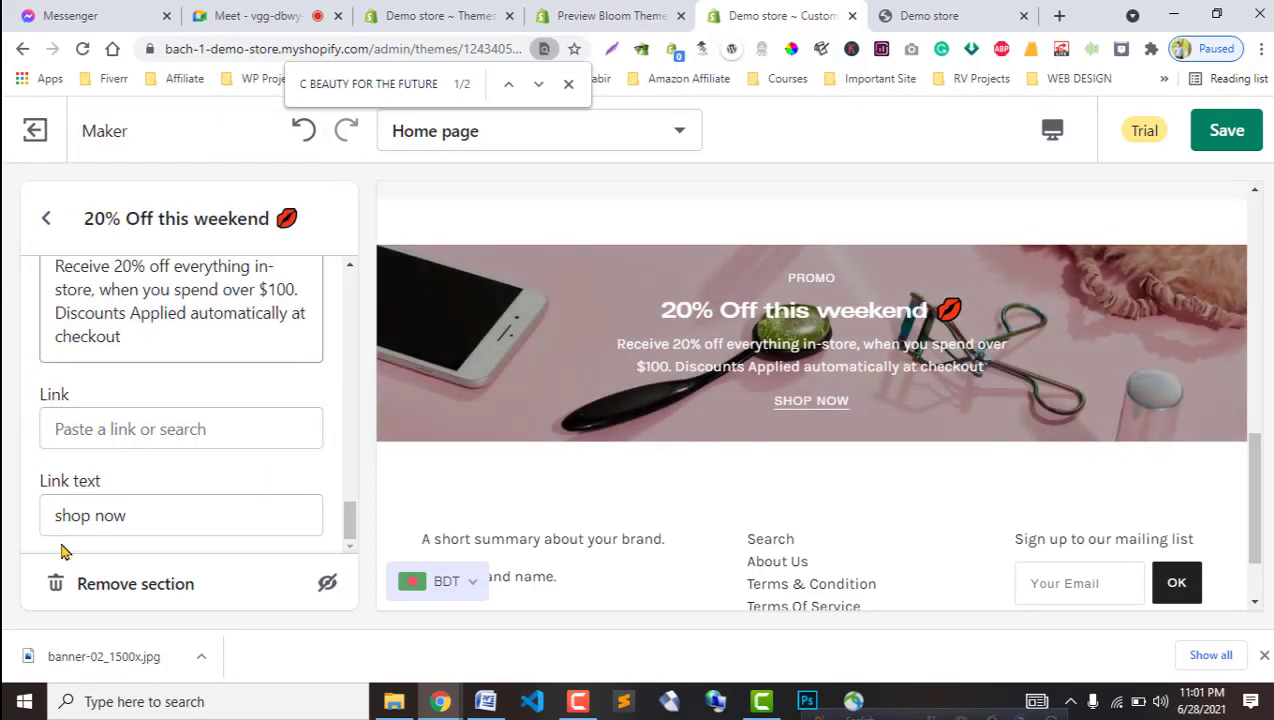
Show a box around the promo section's text and turn off the alternative text color.
click(660, 10)
click(828, 8)
scroll(40, 500, up, 10)
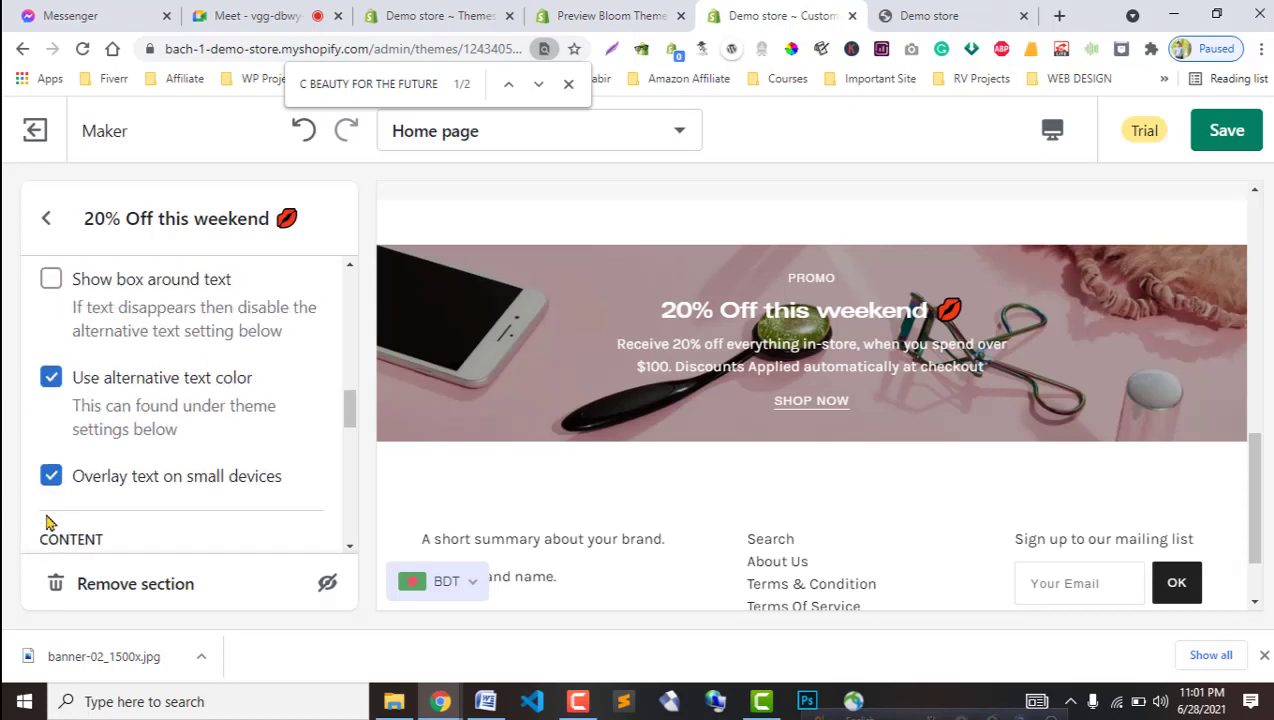
scroll(45, 523, up, 2)
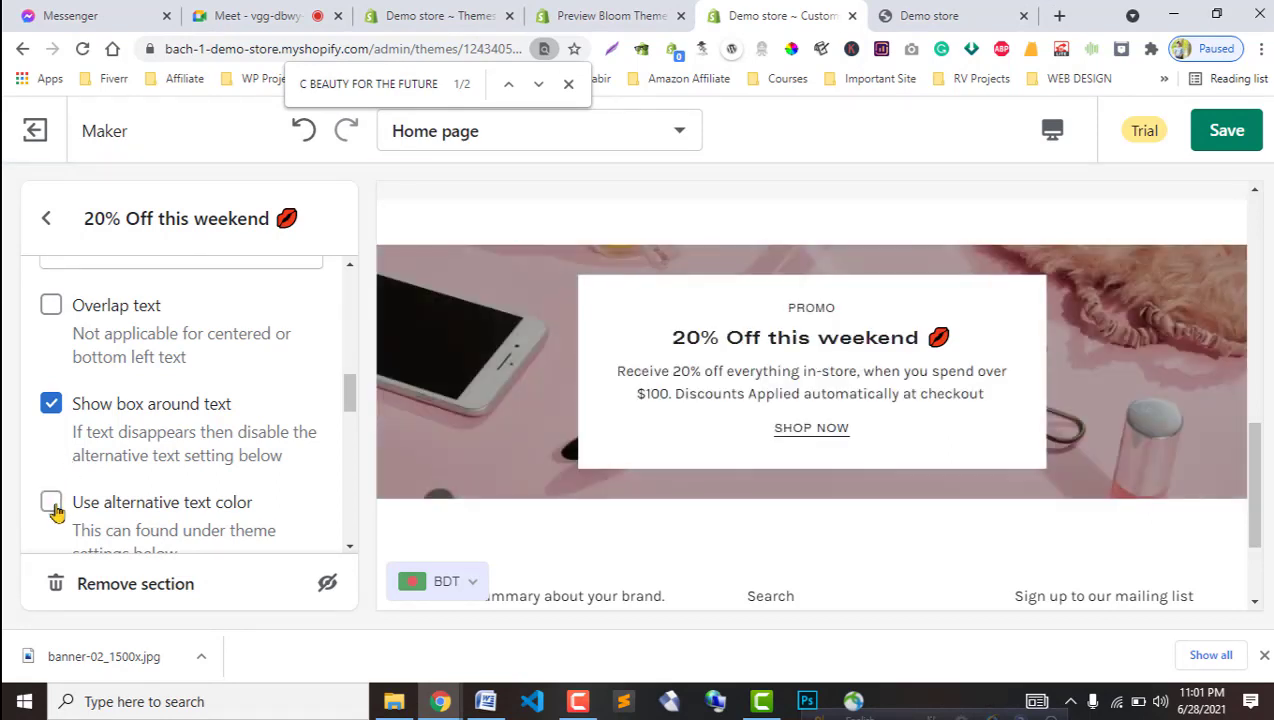
scroll(55, 512, up, 2)
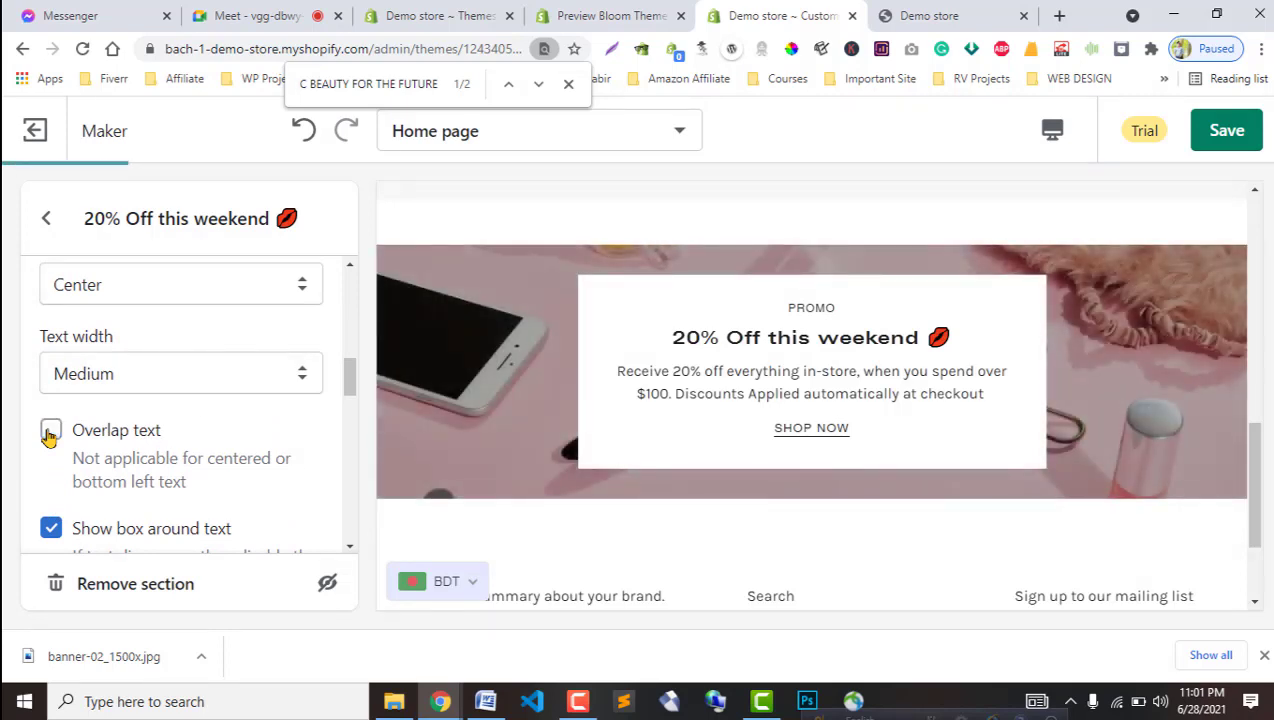
Try the Small text width for the promo section, compare it with the Bloom preview, and restore Medium, keeping the Center text position.
scroll(55, 453, up, 2)
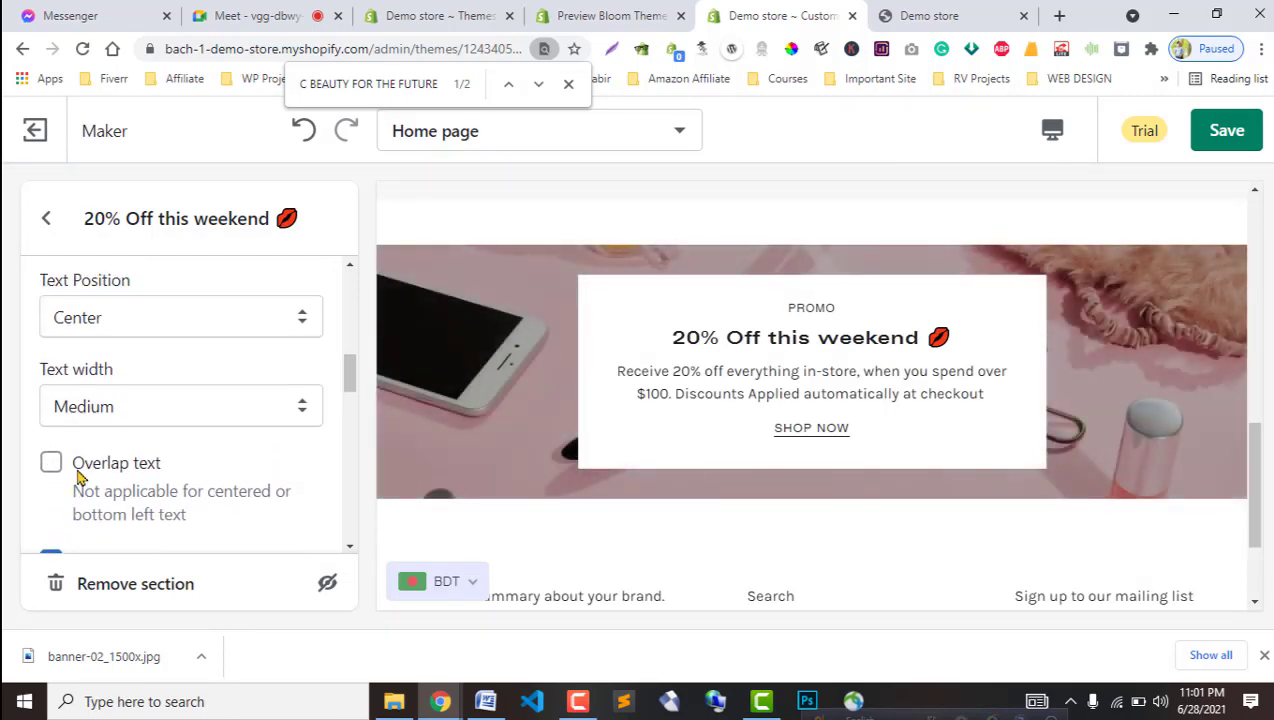
click(150, 512)
click(118, 532)
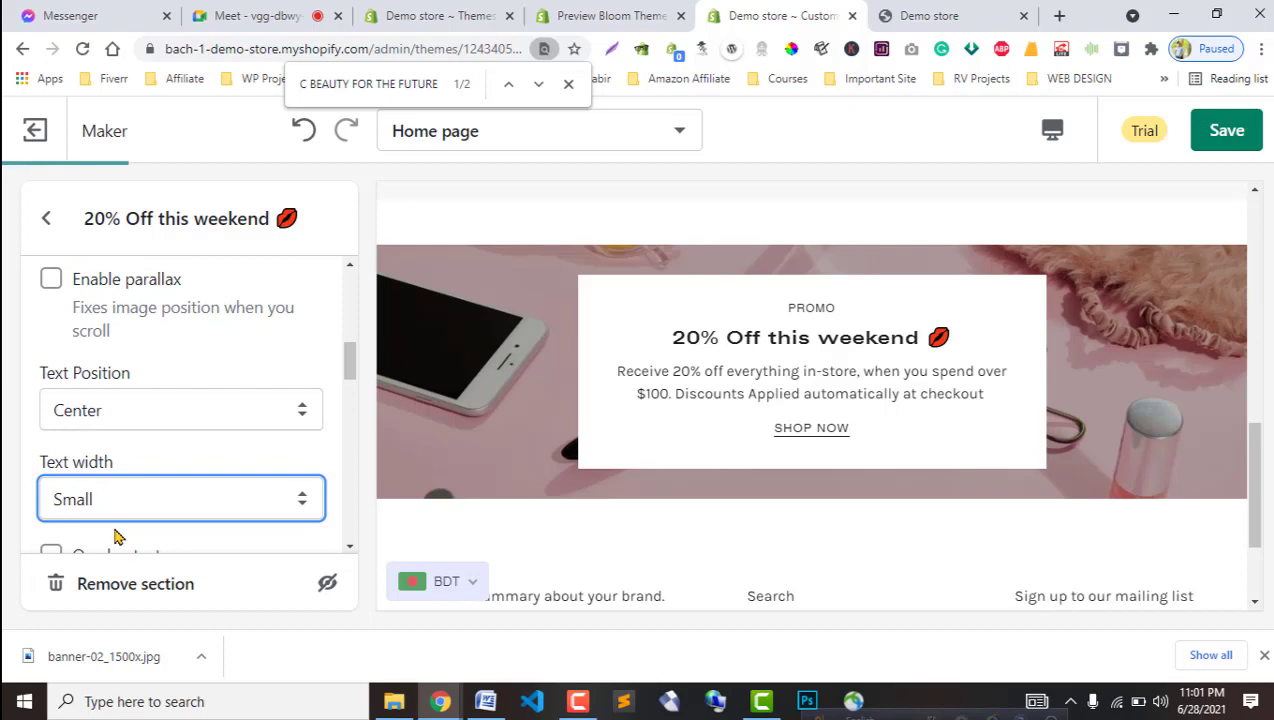
click(560, 14)
click(752, 14)
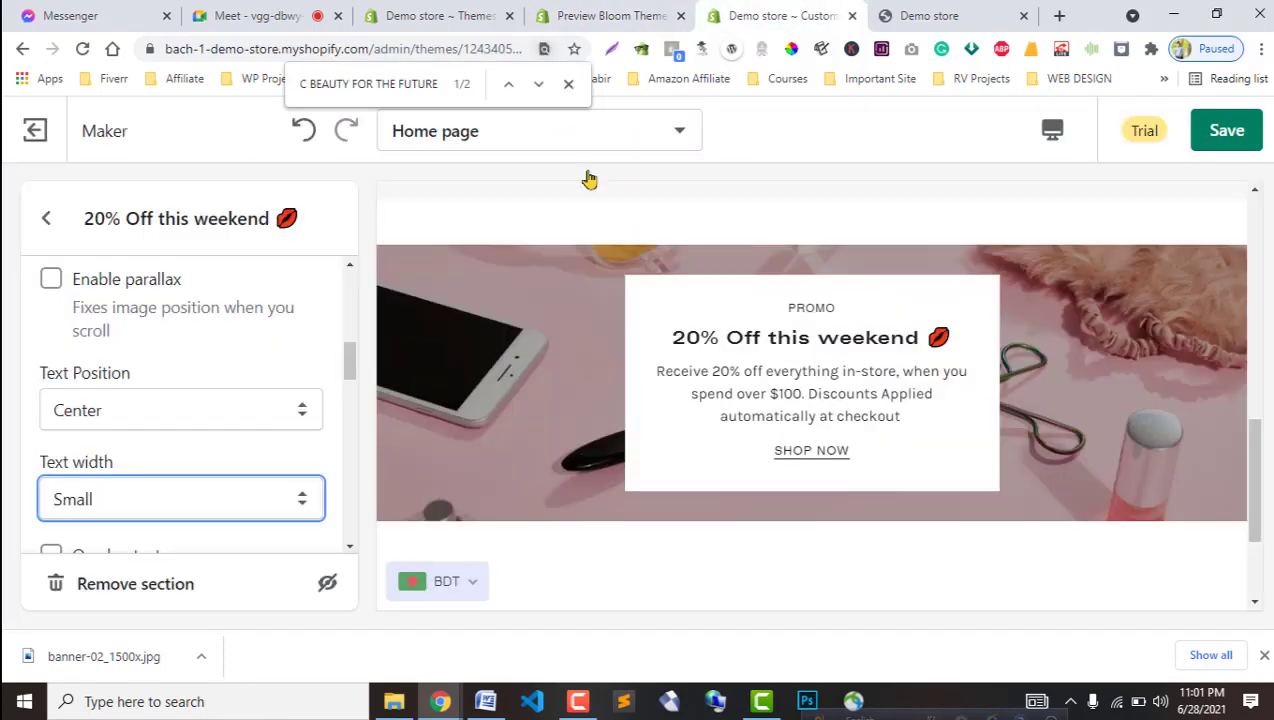
click(150, 505)
click(100, 549)
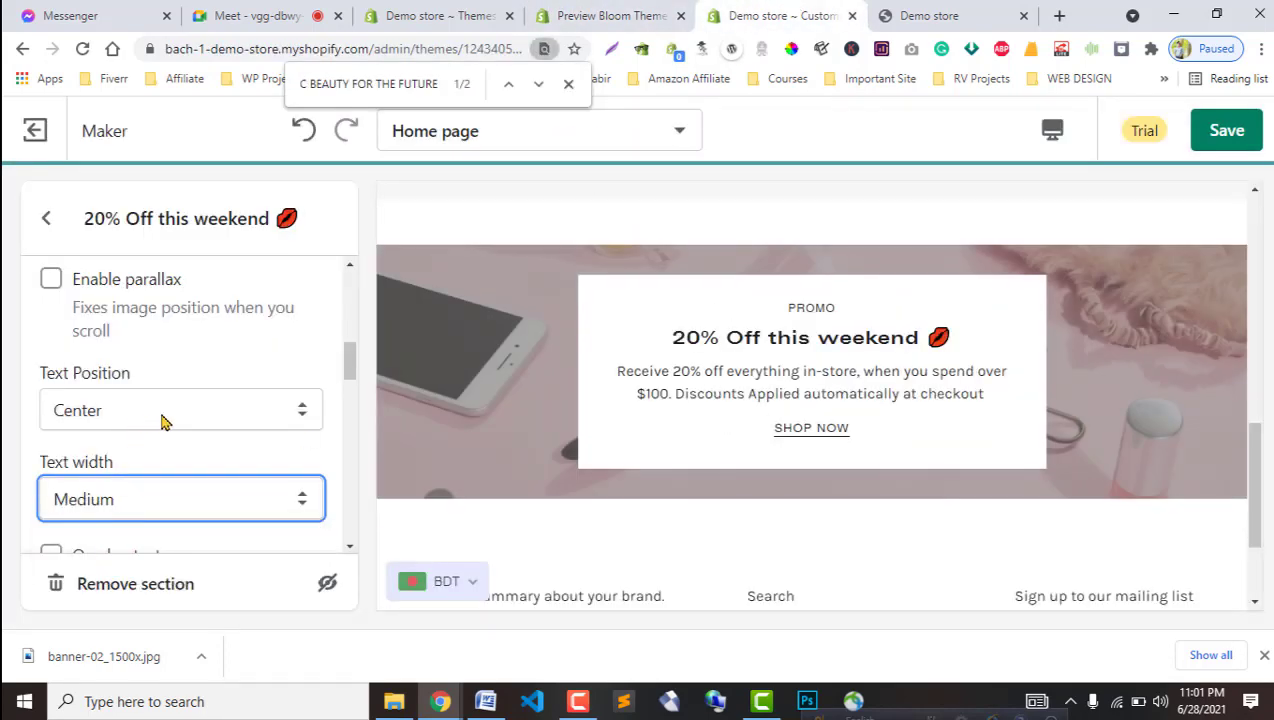
click(162, 415)
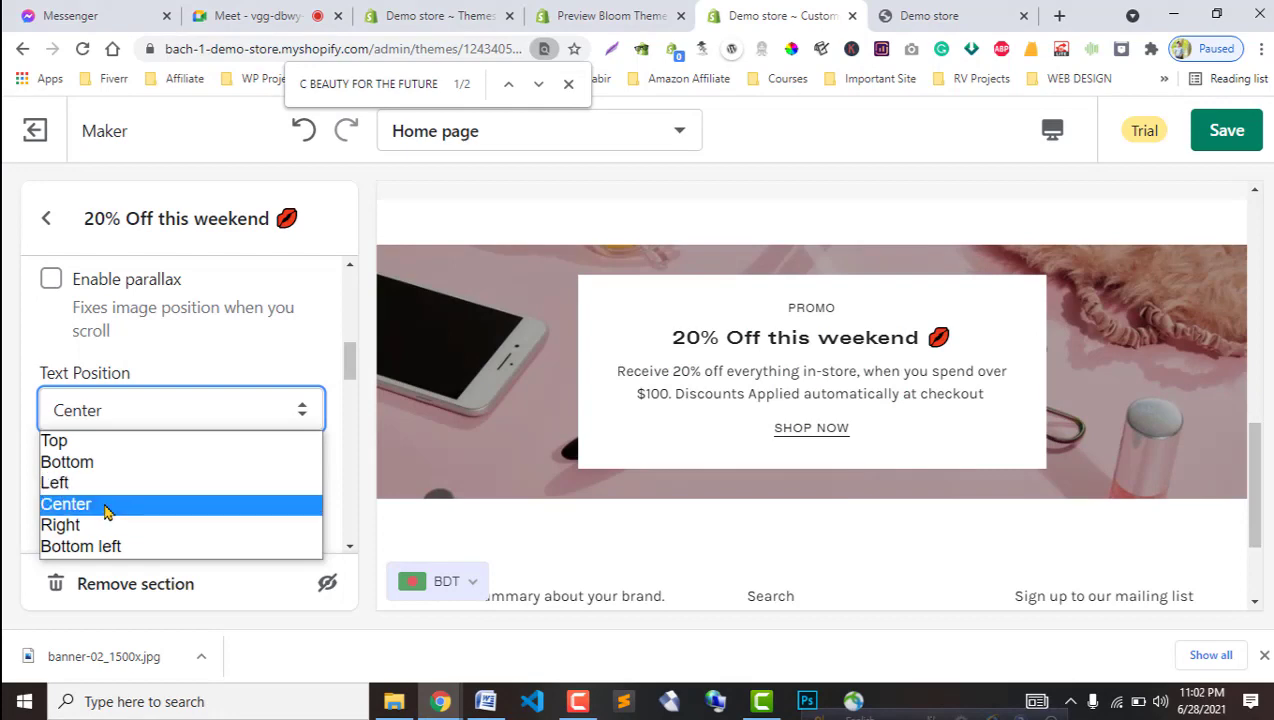
click(590, 15)
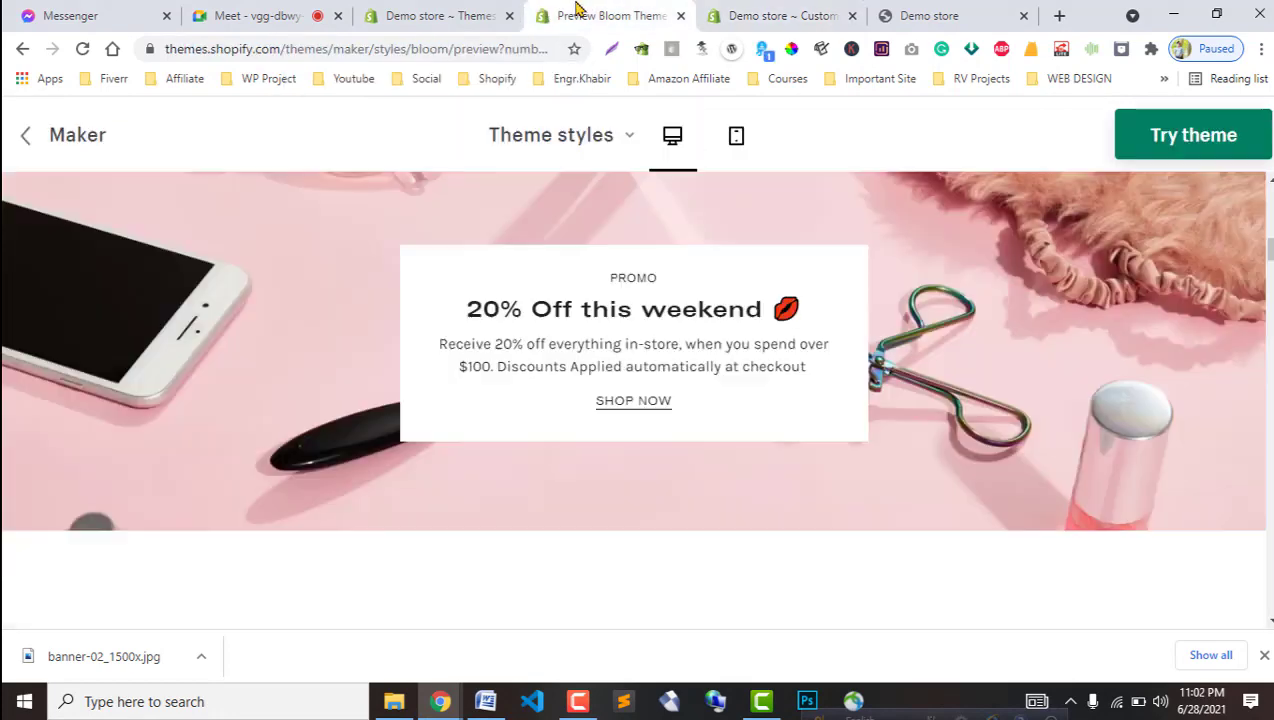
click(775, 10)
Enable parallax for the promo section's image and check its scrolling effect against the Bloom preview.
scroll(104, 440, up, 2)
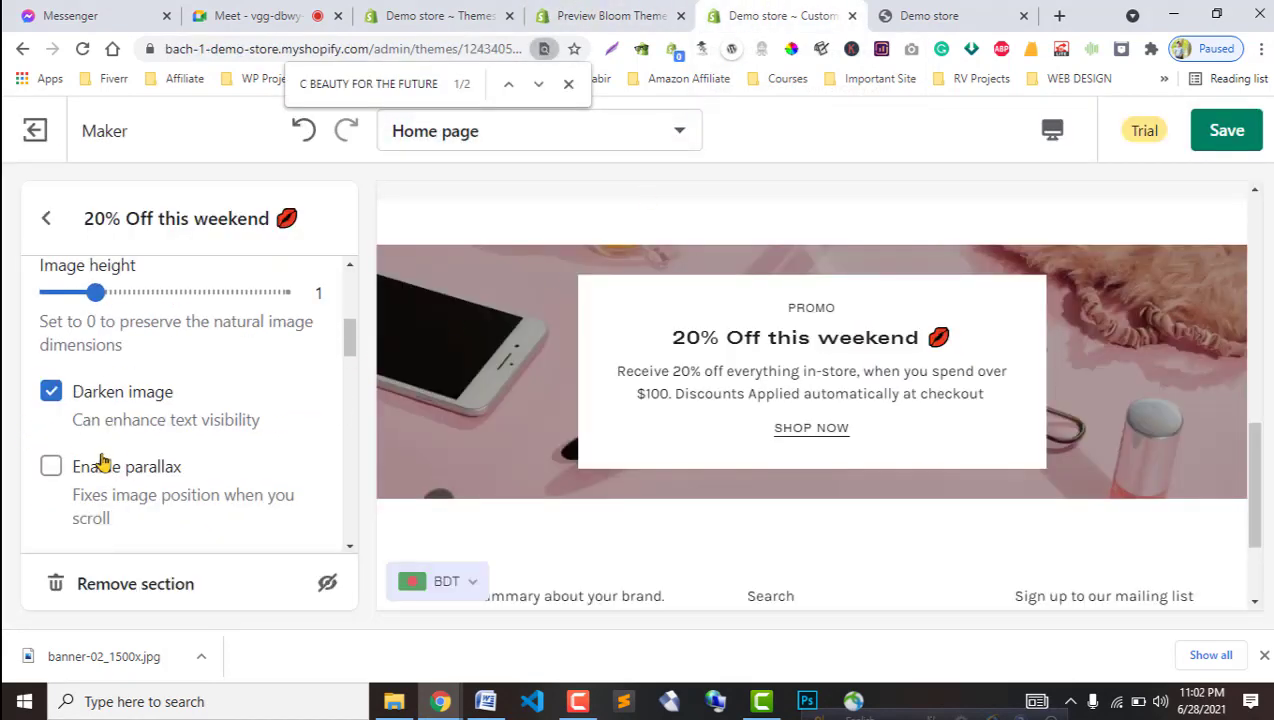
click(94, 476)
click(590, 15)
scroll(682, 424, down, 1)
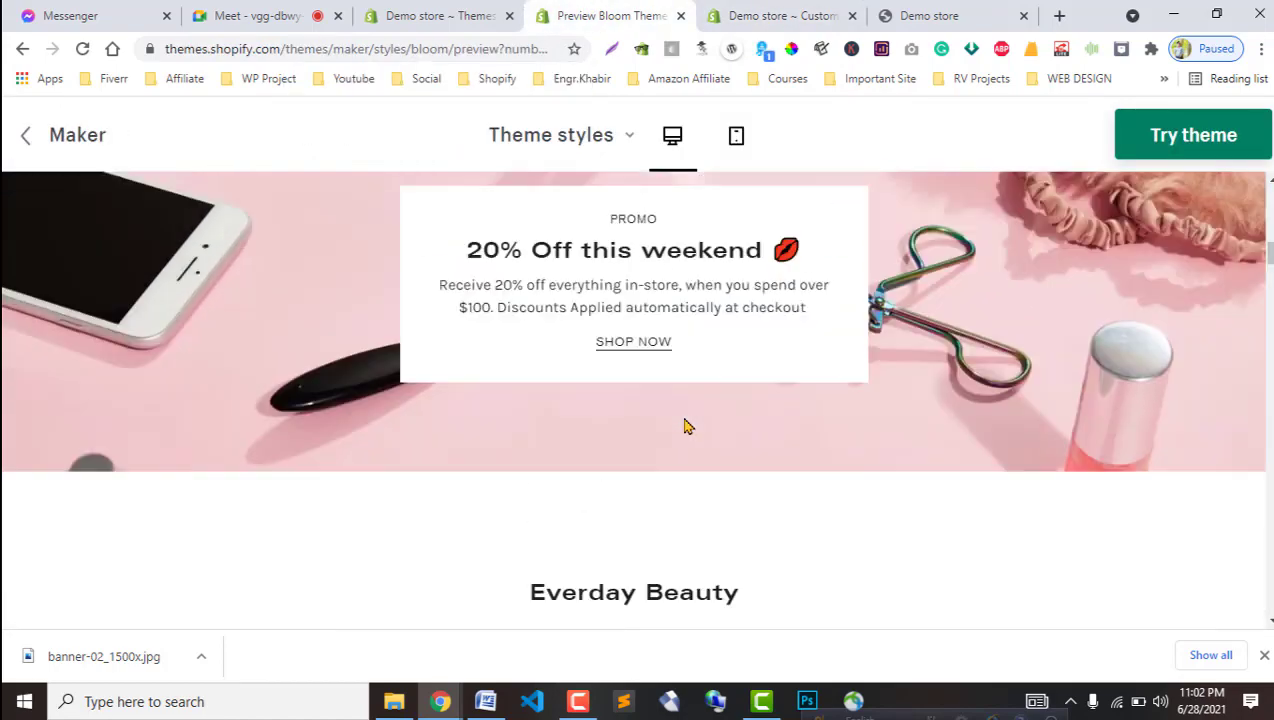
scroll(682, 424, up, 2)
click(745, 8)
scroll(688, 418, up, 5)
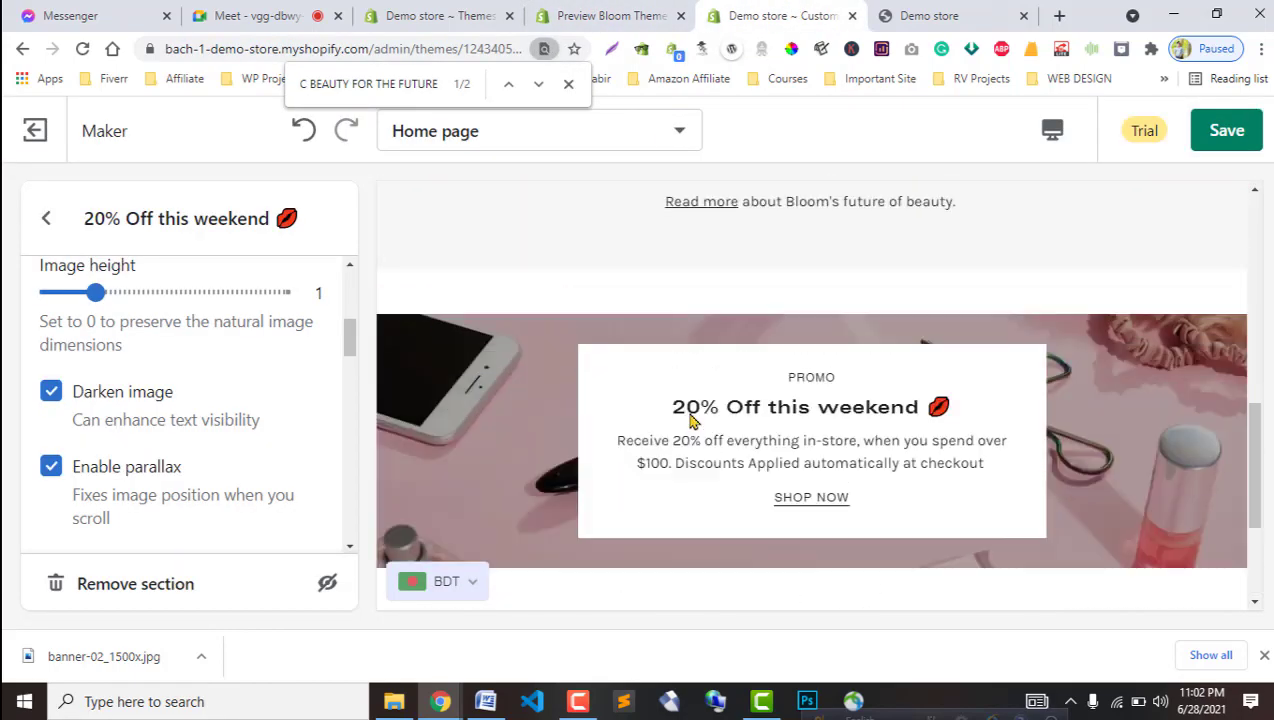
scroll(693, 480, down, 7)
scroll(693, 480, up, 5)
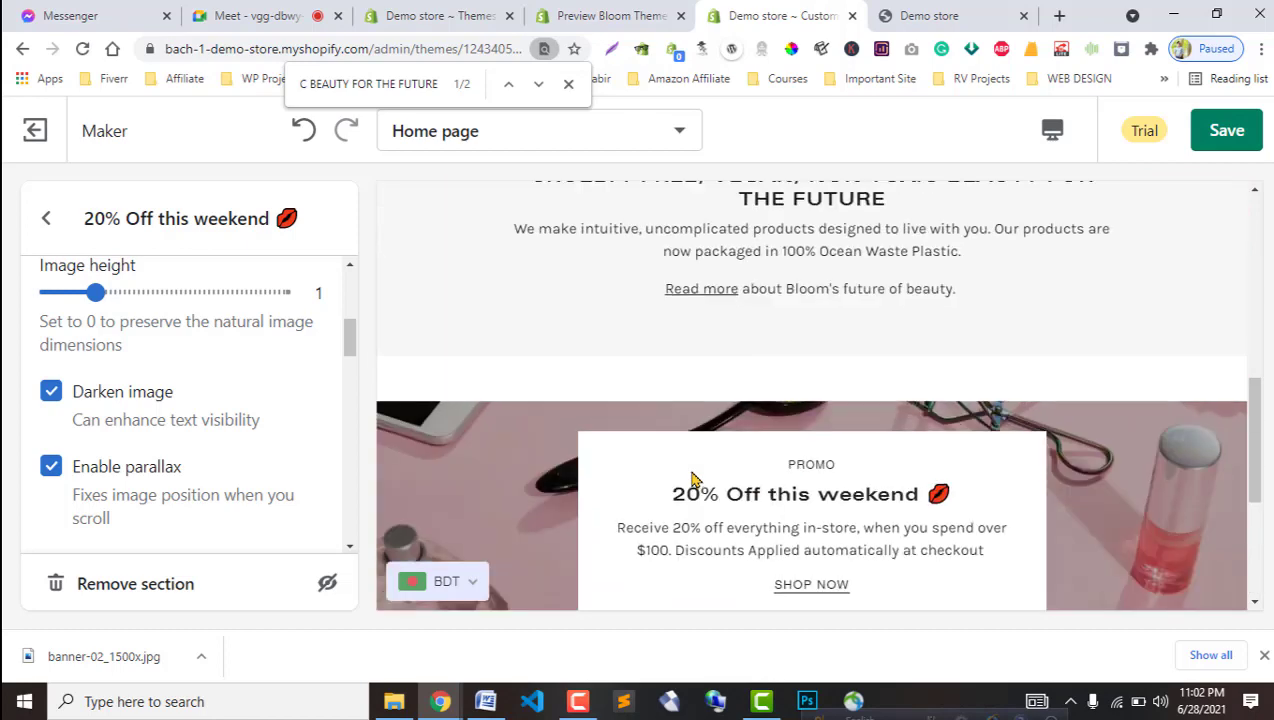
scroll(693, 478, down, 3)
scroll(152, 515, up, 2)
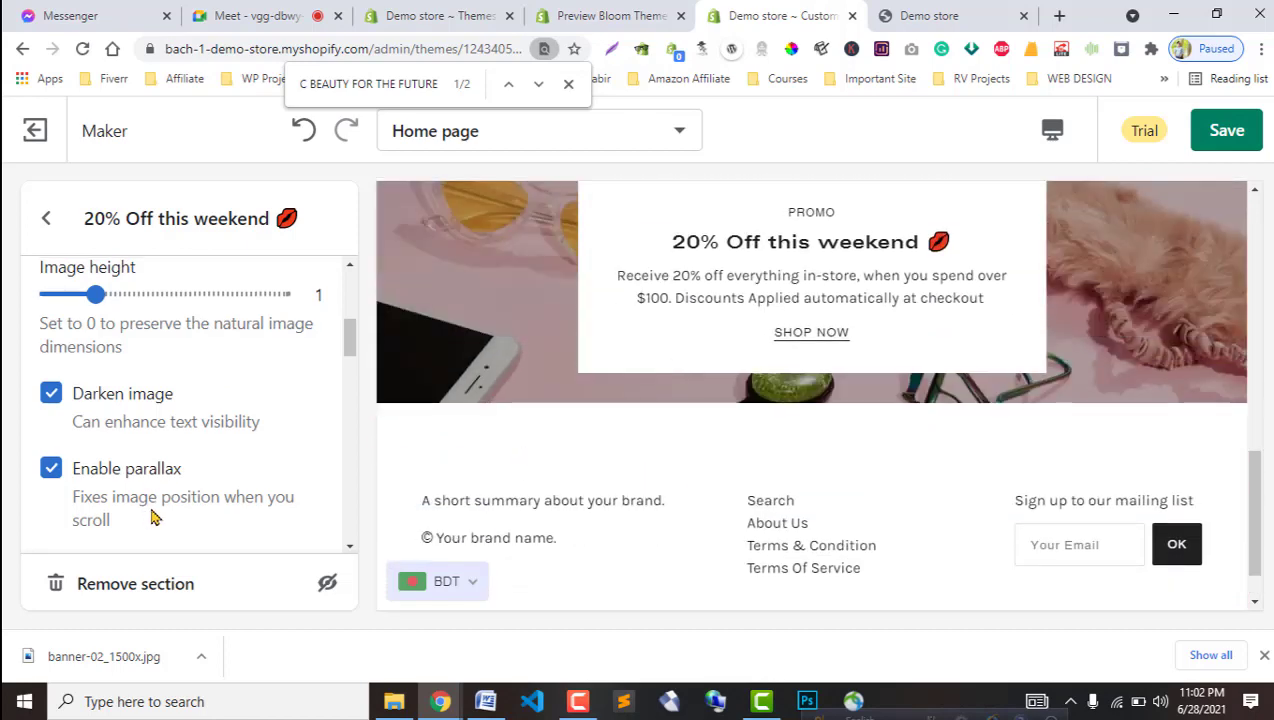
Return to the home page's section list and start adding a section below the promo section.
click(54, 219)
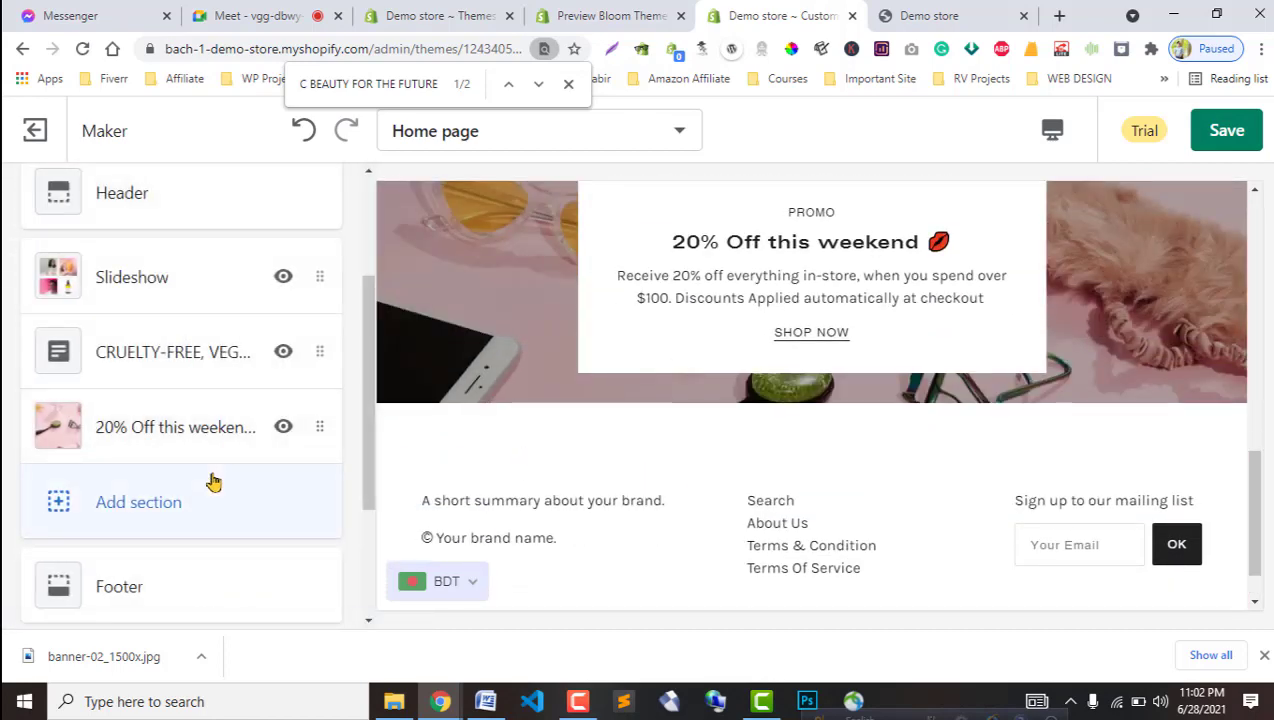
scroll(205, 480, down, 3)
click(114, 392)
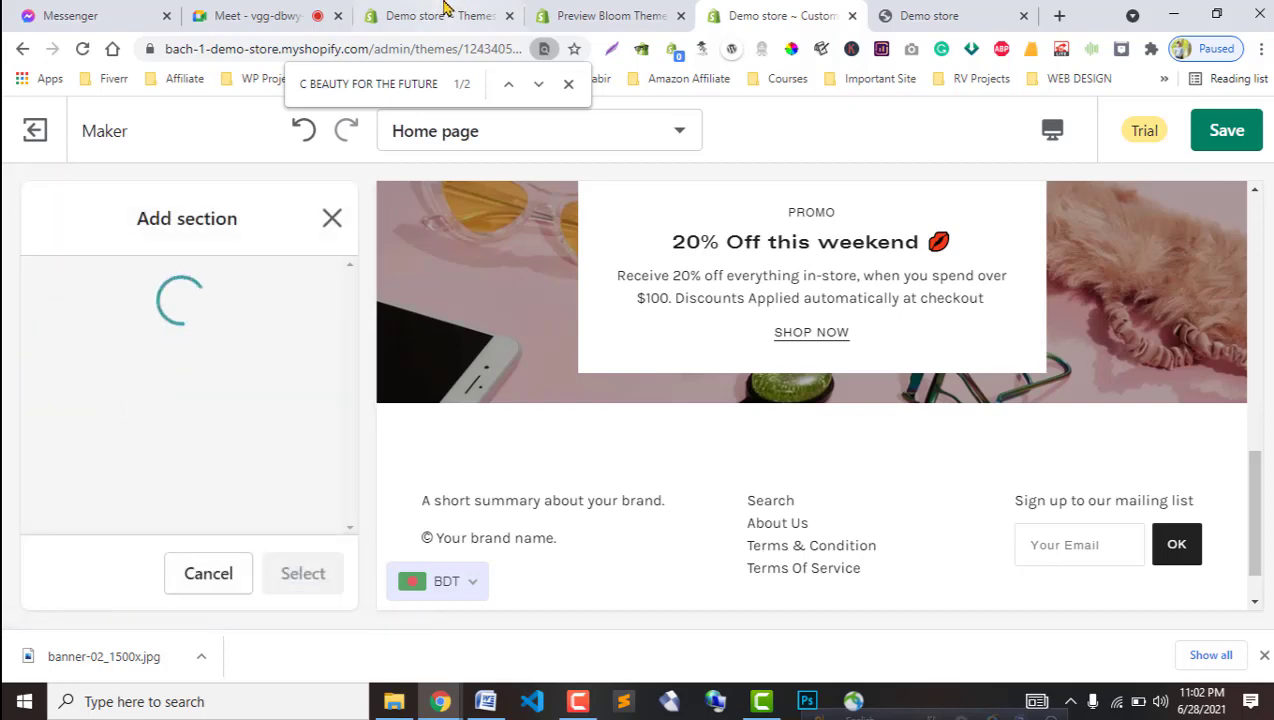
Examine the Everday Beauty product carousel in the Bloom preview, paging through its products.
click(590, 15)
scroll(447, 576, down, 3)
scroll(447, 576, down, 3)
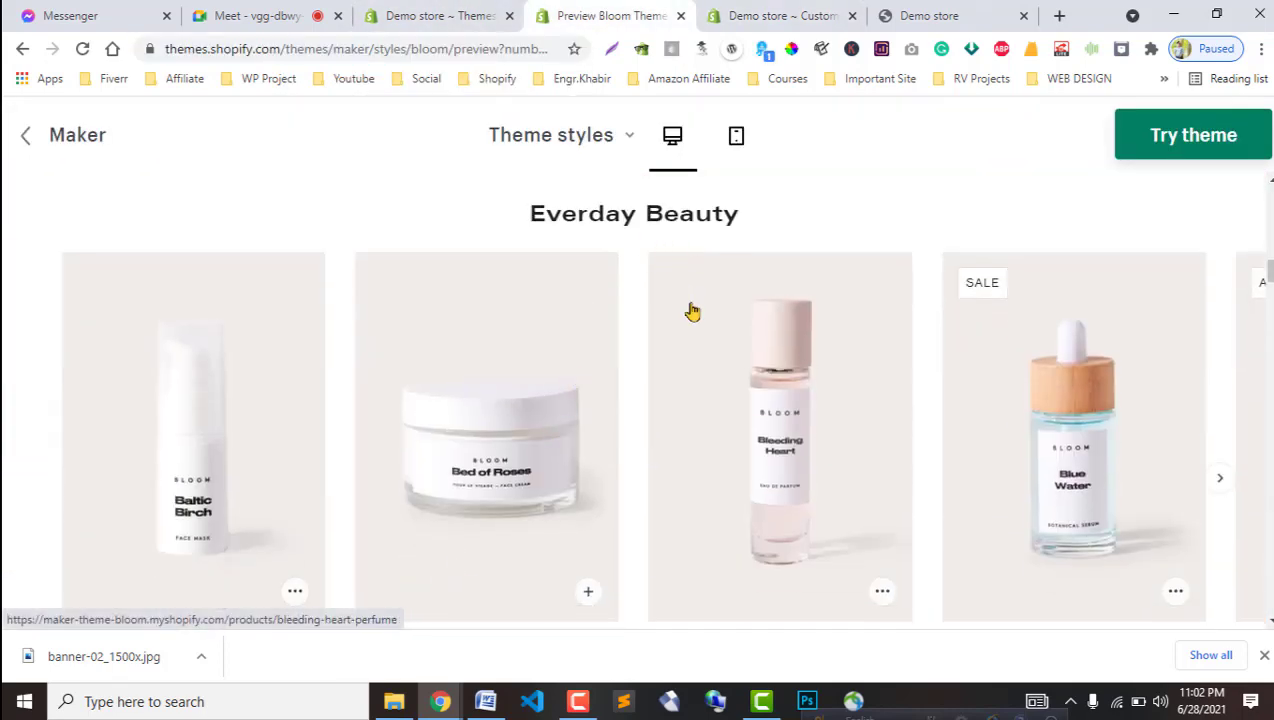
scroll(947, 446, down, 2)
scroll(850, 450, up, 3)
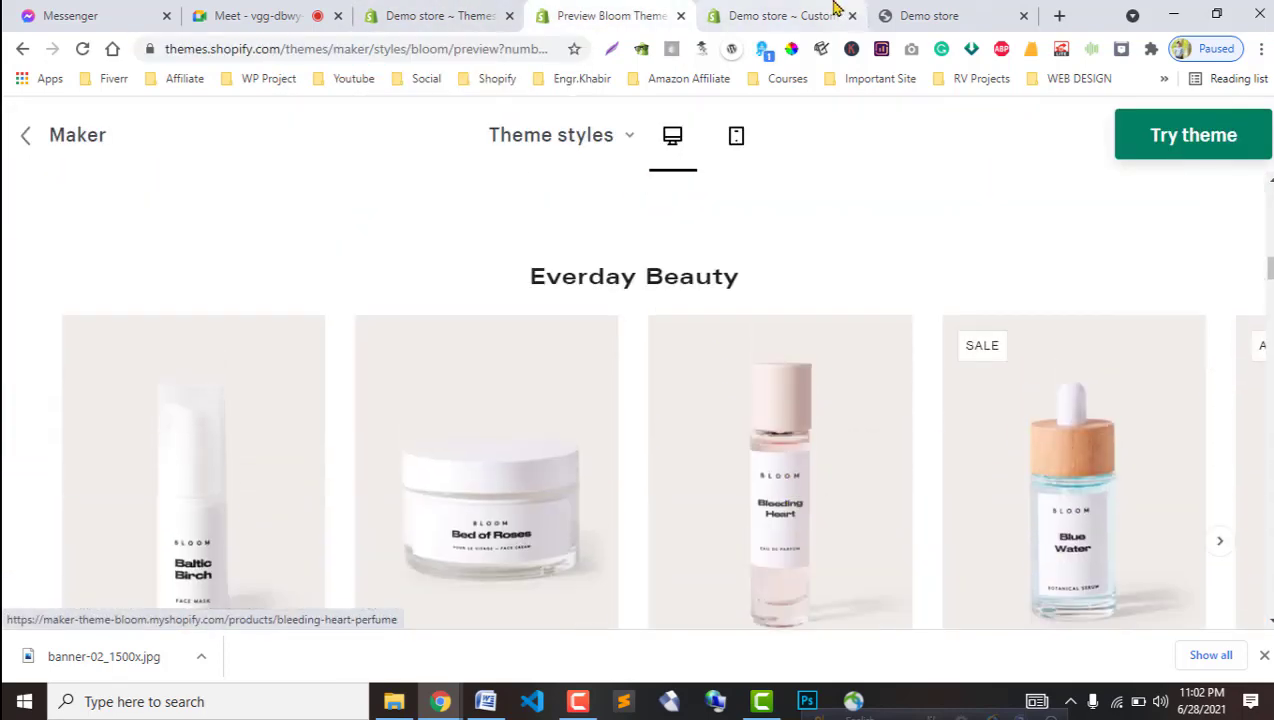
click(800, 15)
key(ctrl+shift+Tab)
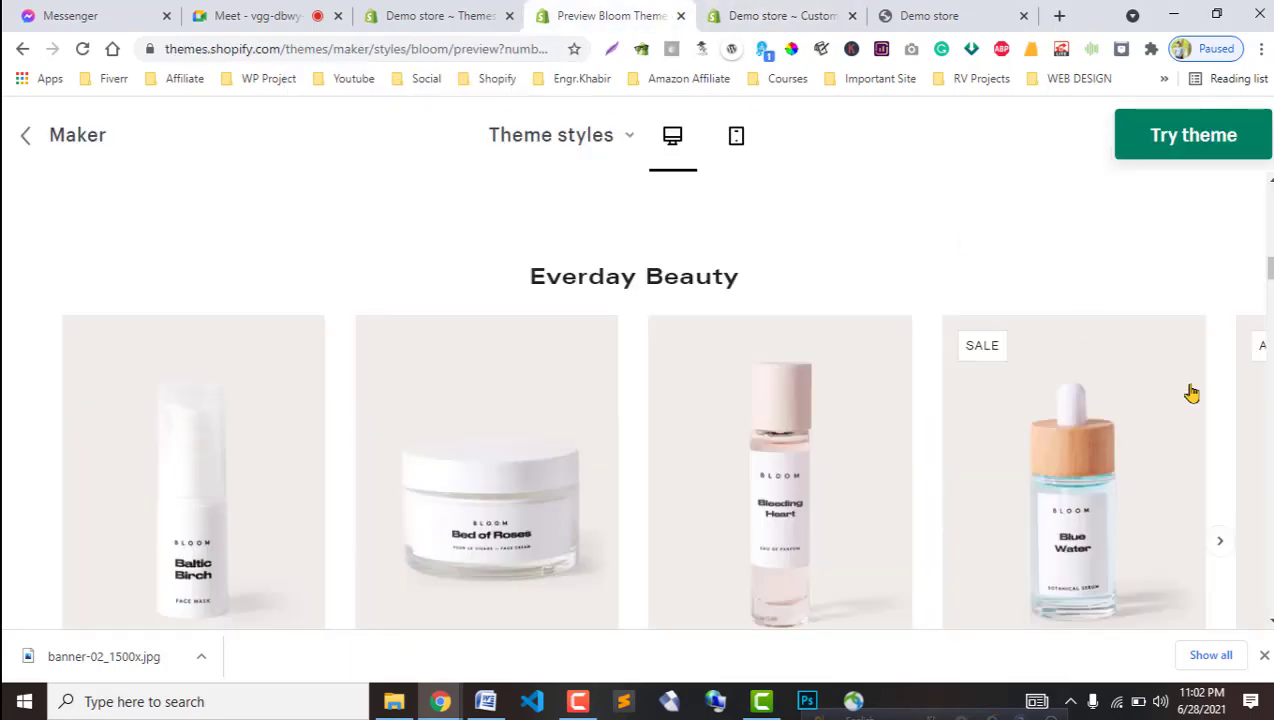
click(1224, 545)
click(1224, 545)
click(1224, 545)
Add a Featured collection section to the home page.
key(ctrl+Tab)
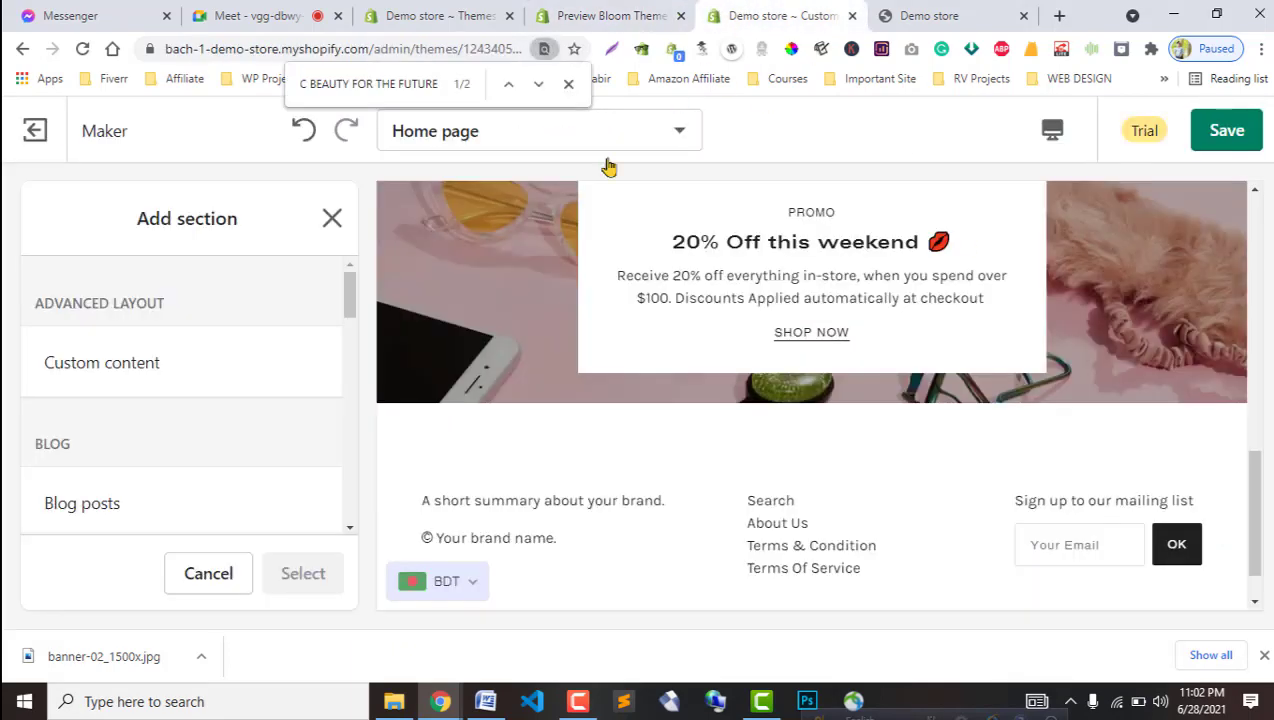
scroll(290, 483, down, 1)
scroll(232, 482, up, 1)
scroll(183, 465, down, 2)
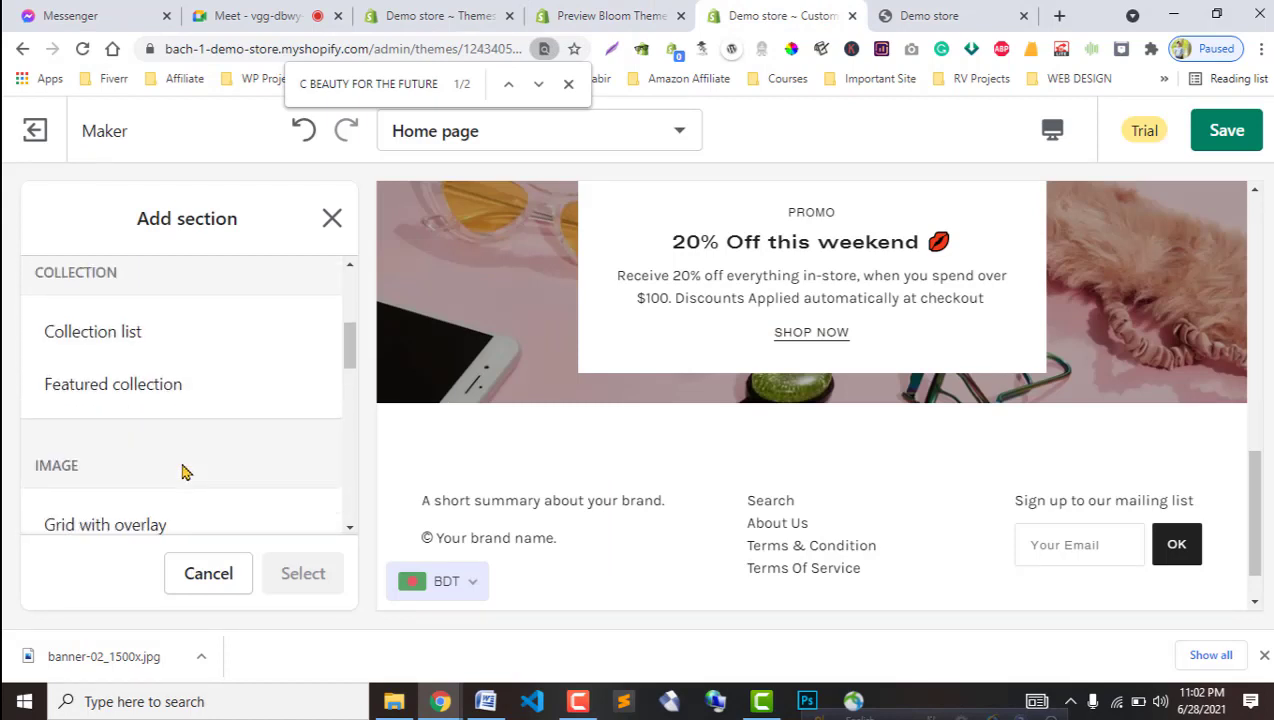
click(172, 386)
click(303, 573)
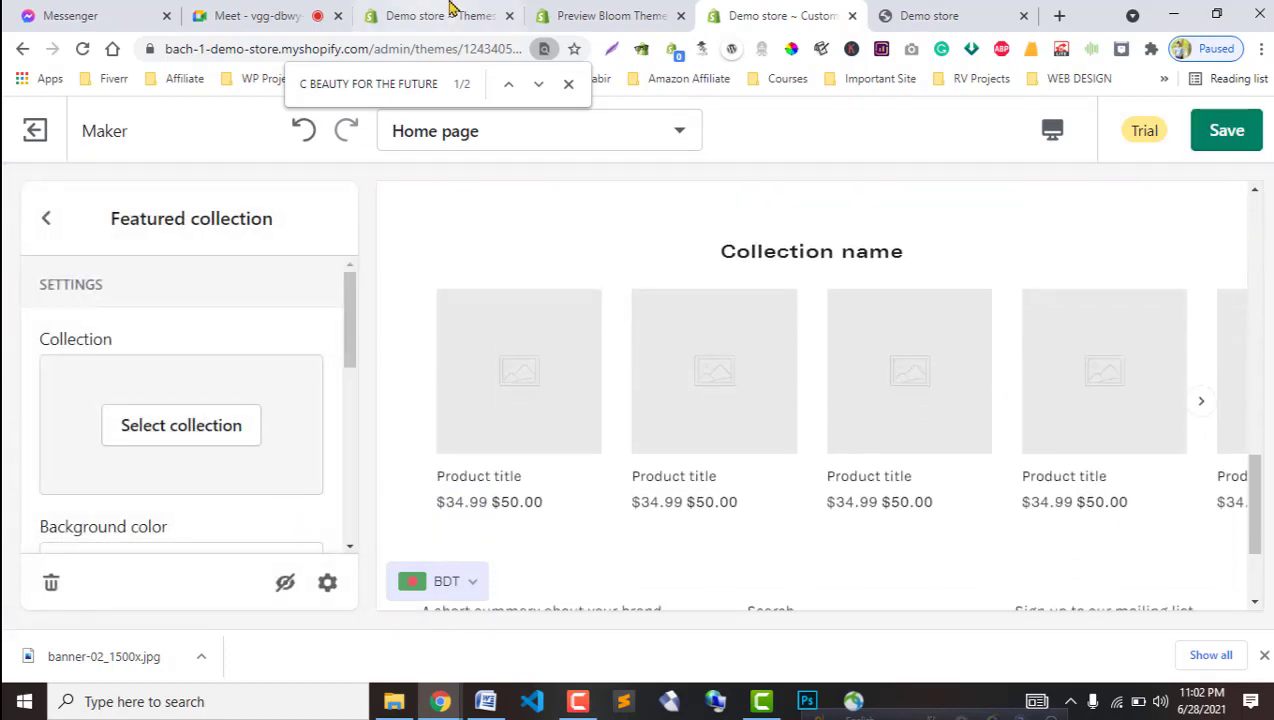
Open the collection behind the Everday Beauty heading in the Bloom preview and return to that section on the home page.
click(595, 15)
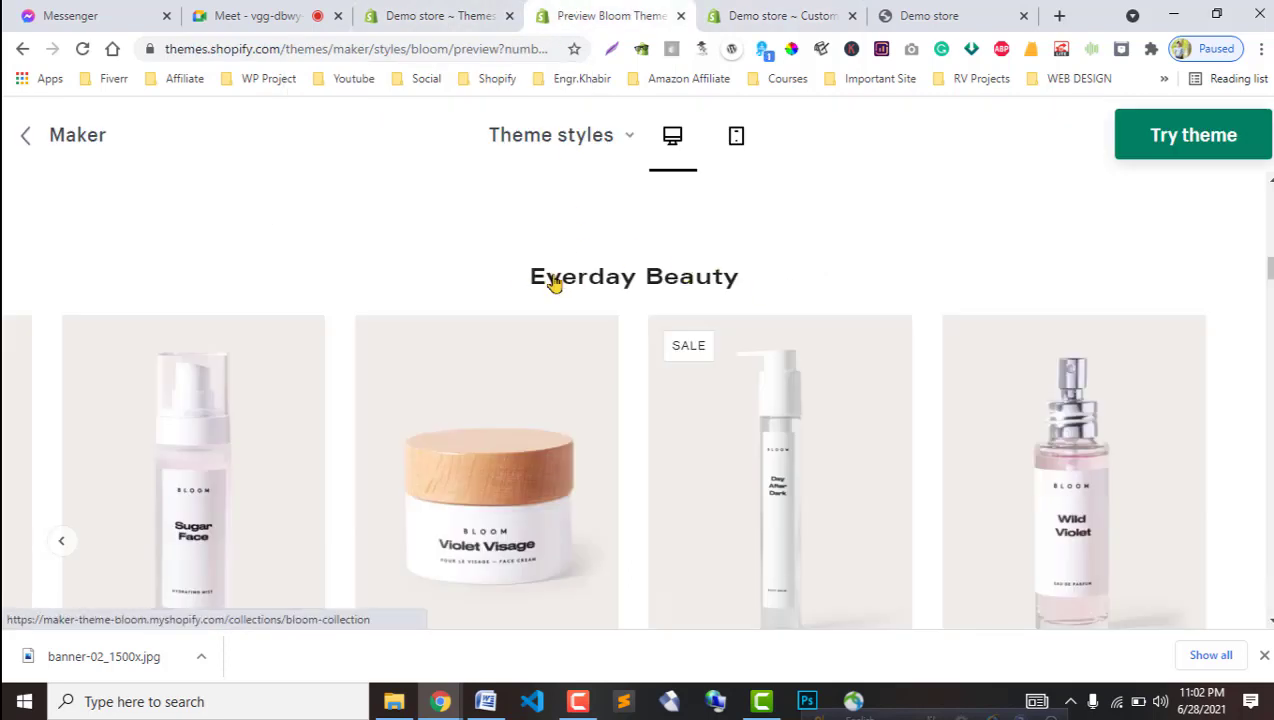
click(697, 282)
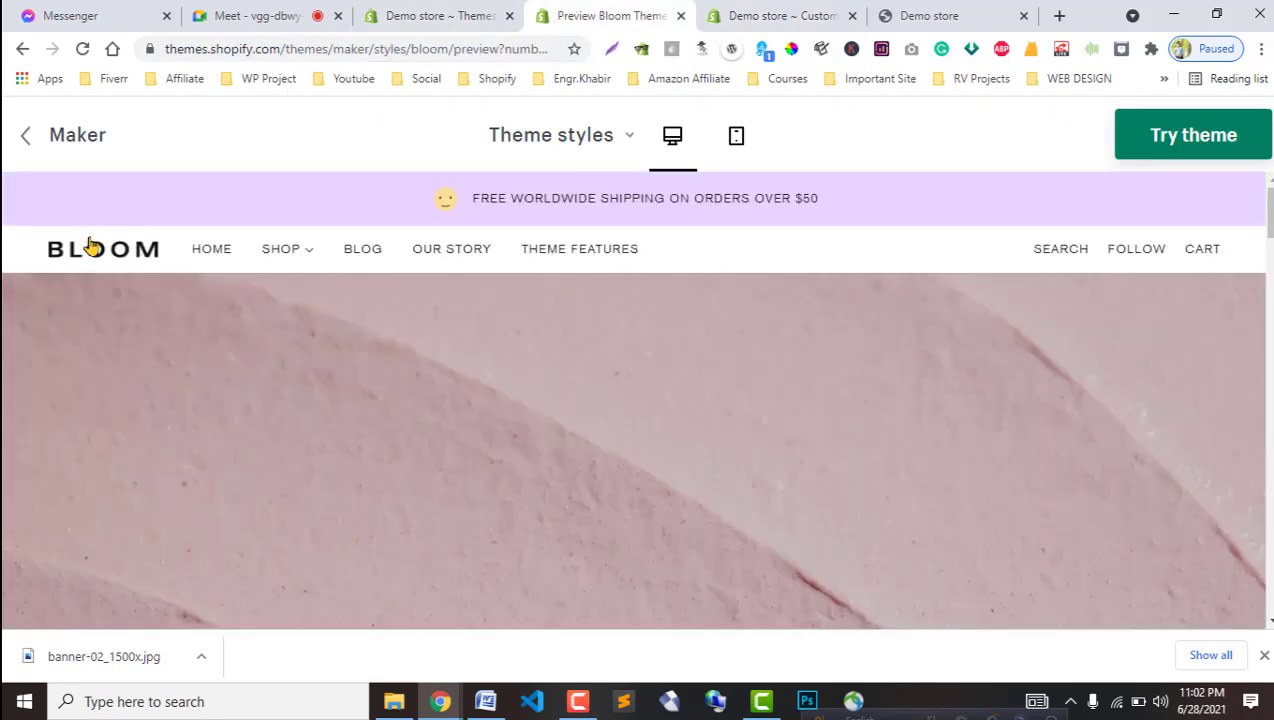
click(91, 247)
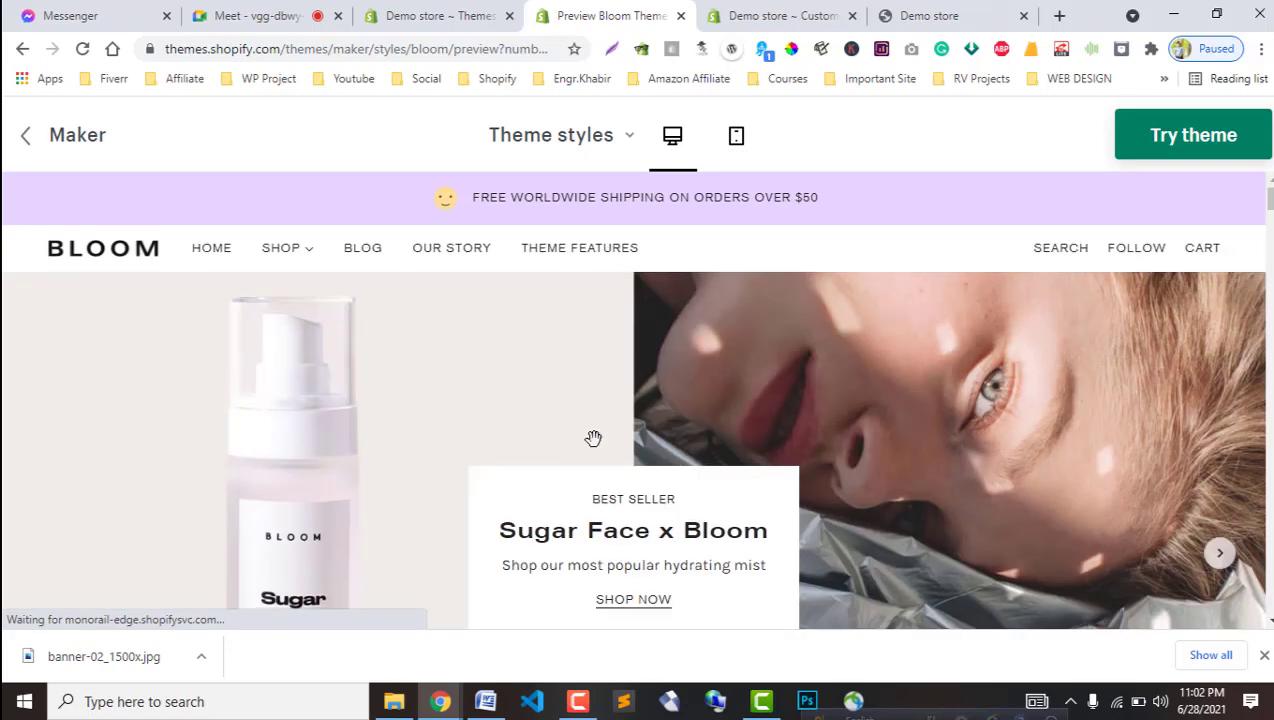
scroll(593, 438, down, 10)
scroll(569, 489, up, 2)
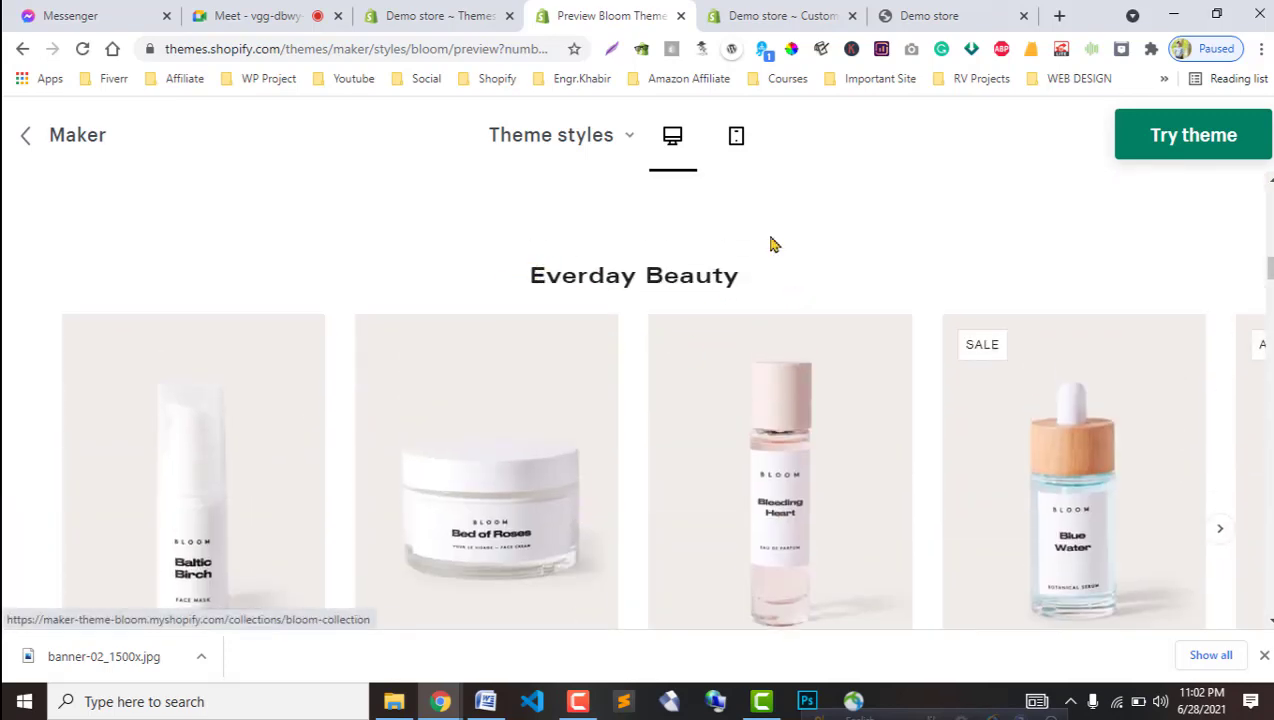
Assign the Beauty & Cosmetics collection to the home page's Featured collection section and compare it with the Everday Beauty carousel in the Bloom preview.
click(765, 15)
click(140, 427)
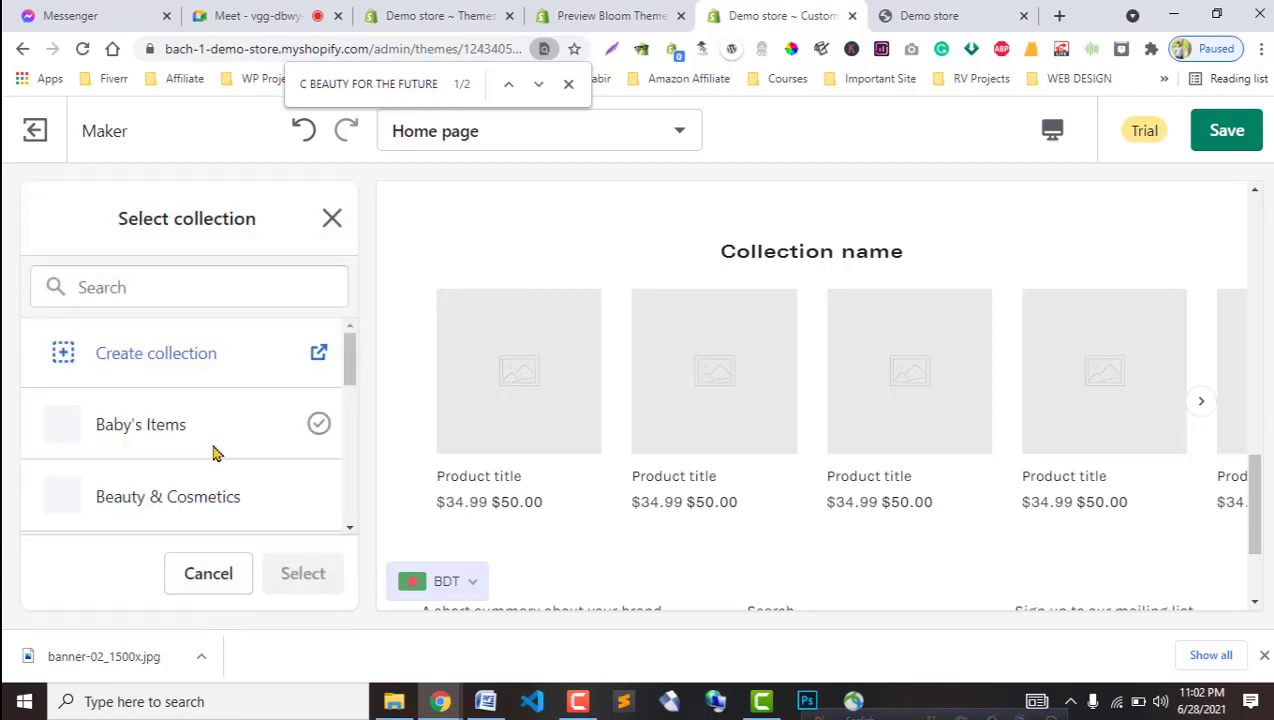
scroll(210, 440, down, 1)
click(180, 382)
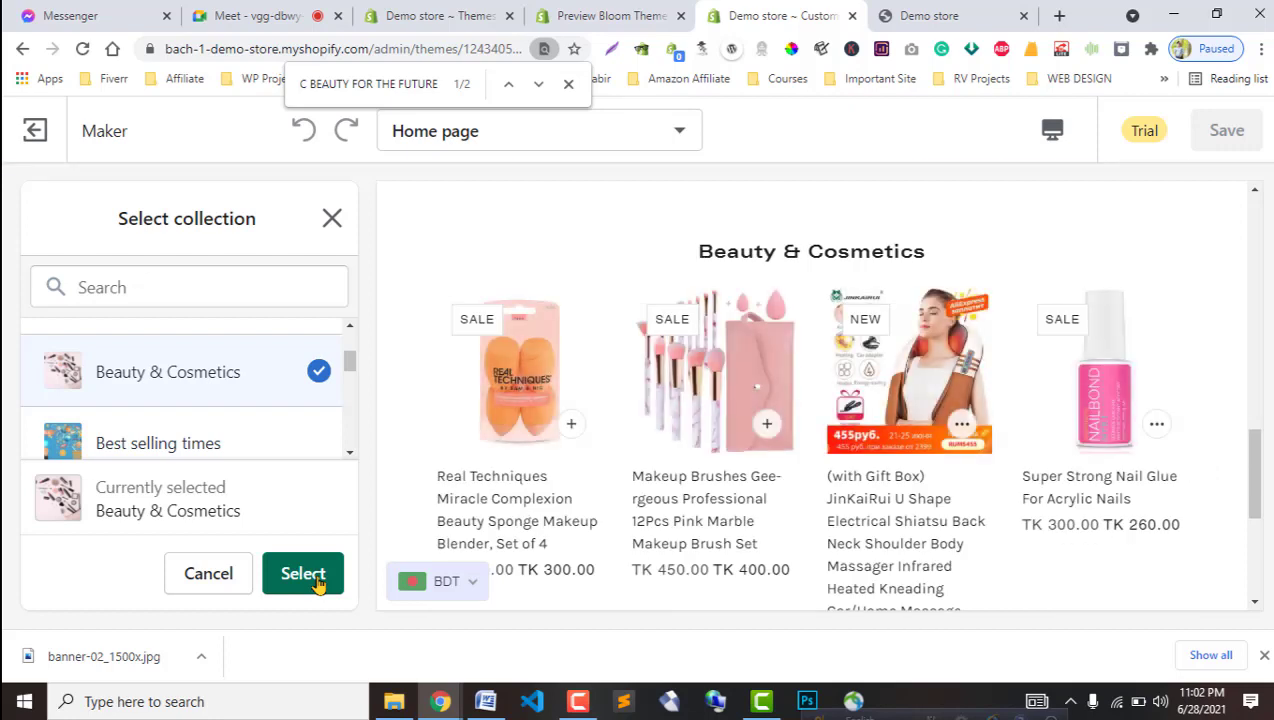
click(303, 574)
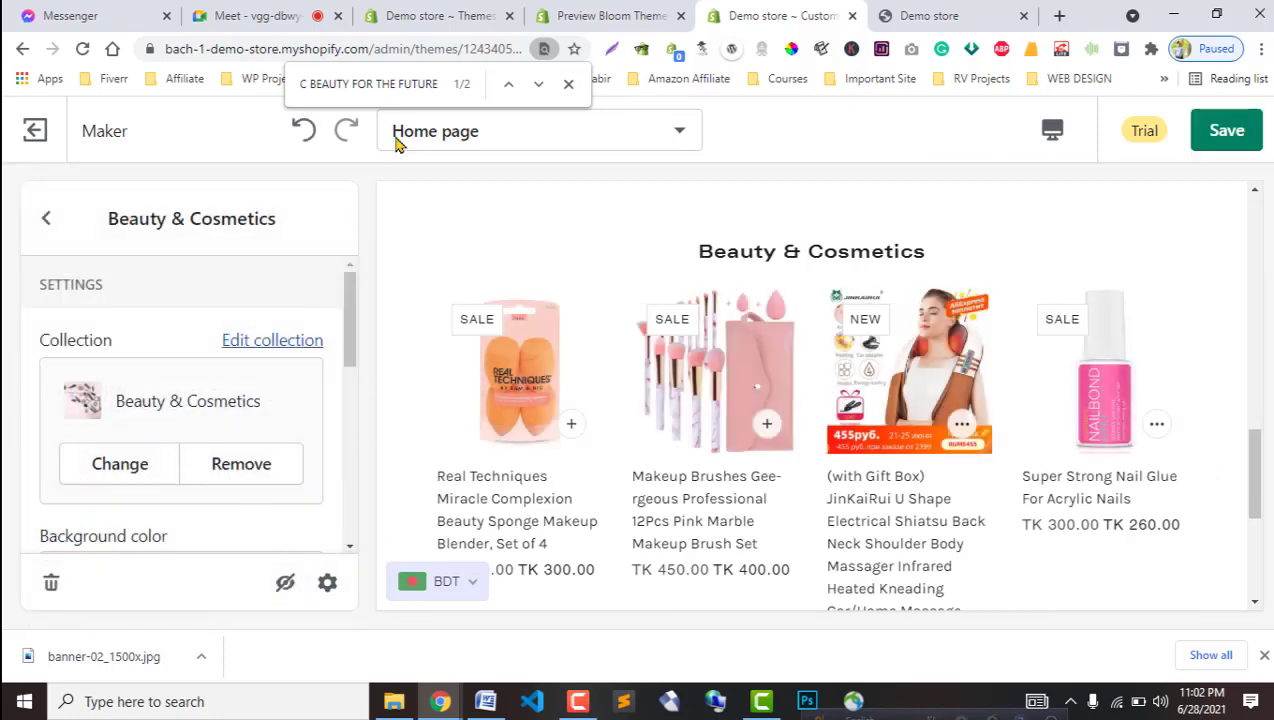
click(560, 15)
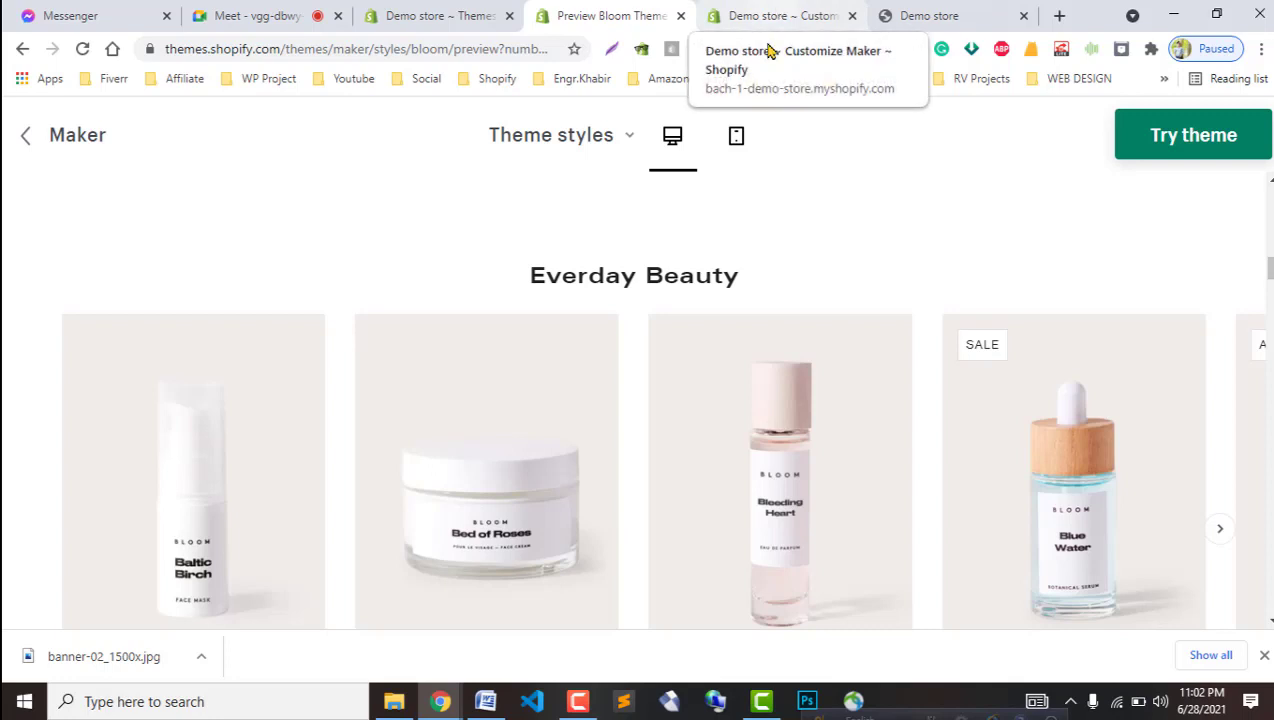
scroll(238, 370, down, 1)
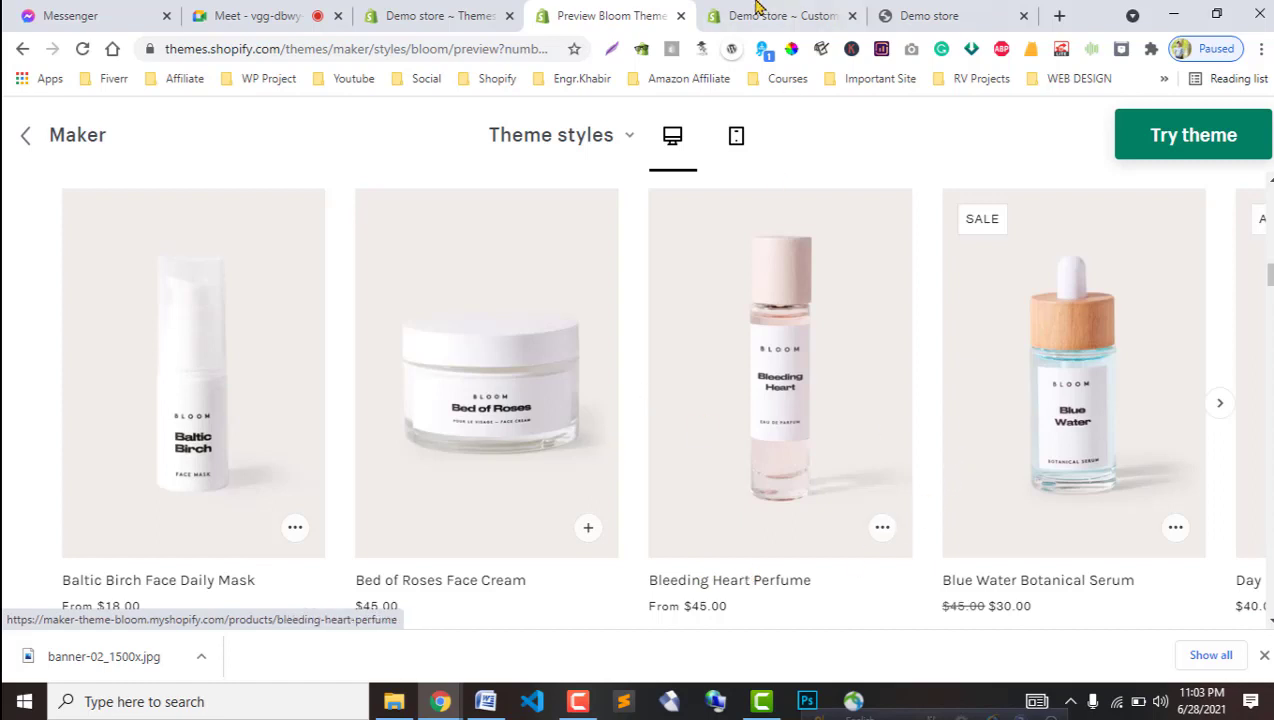
click(757, 8)
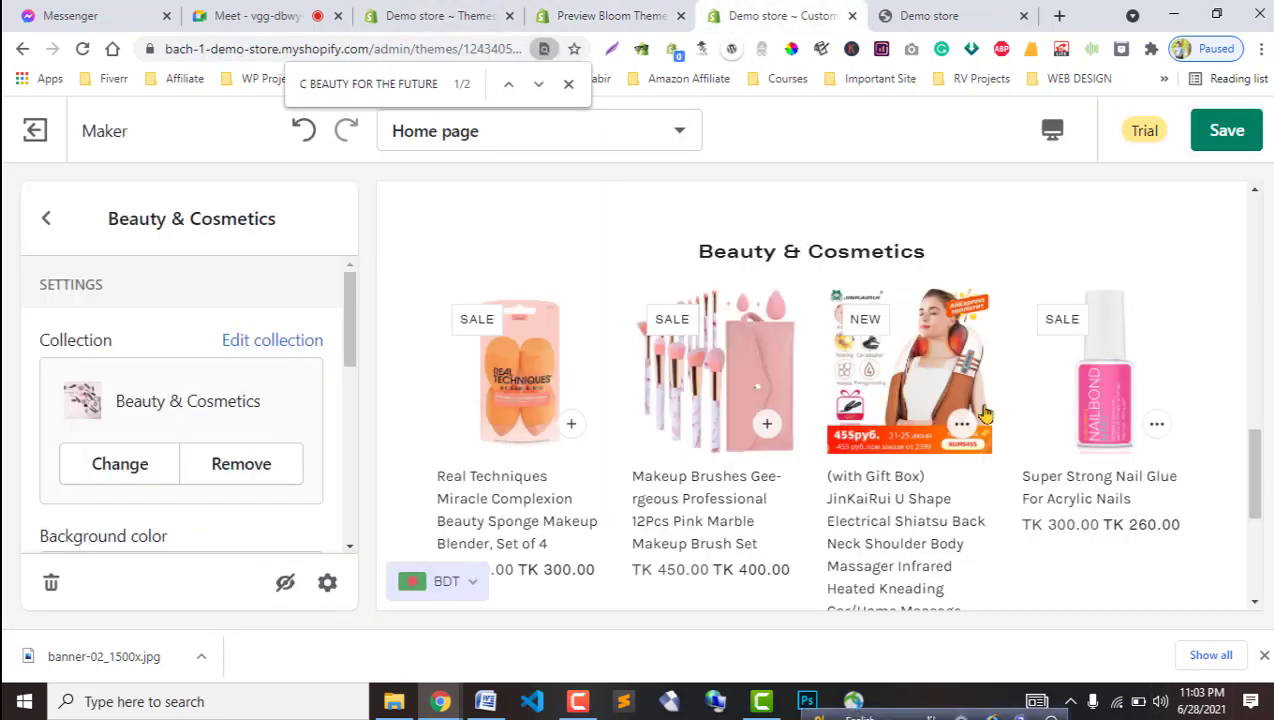
Try the Accent background color on the Beauty & Cosmetics section and settle on Light grey.
scroll(344, 462, down, 3)
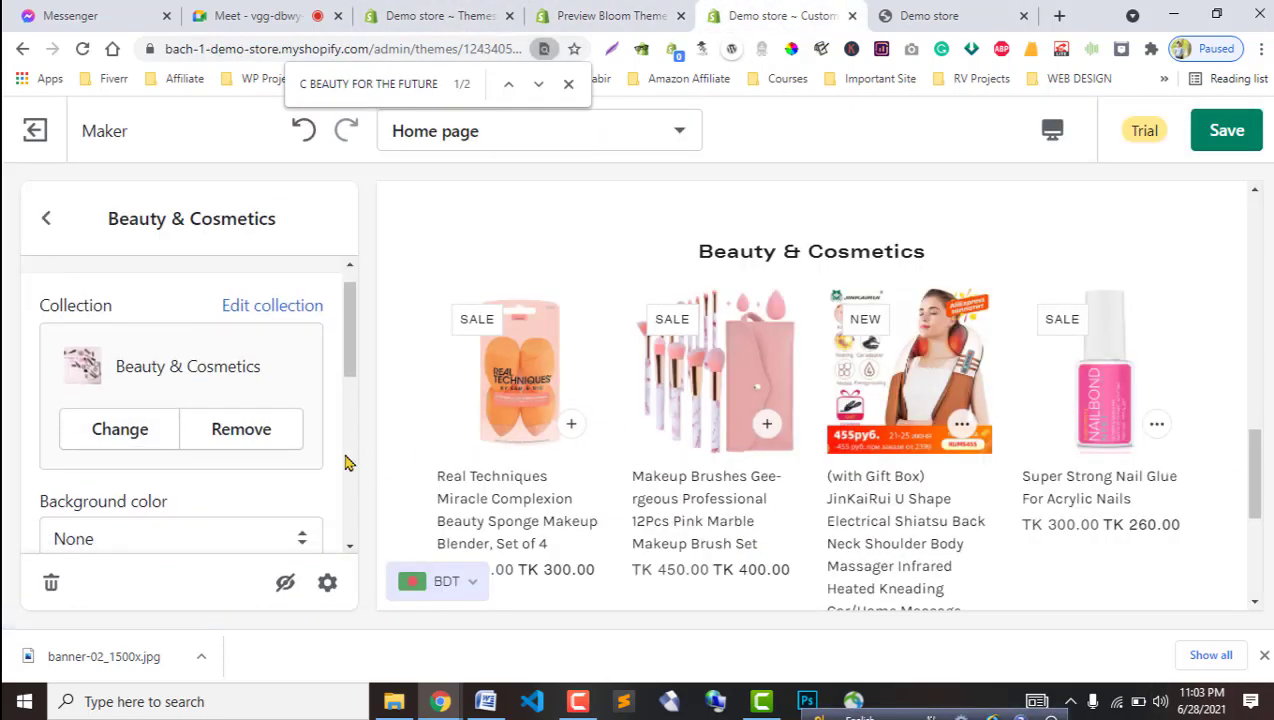
scroll(238, 483, down, 1)
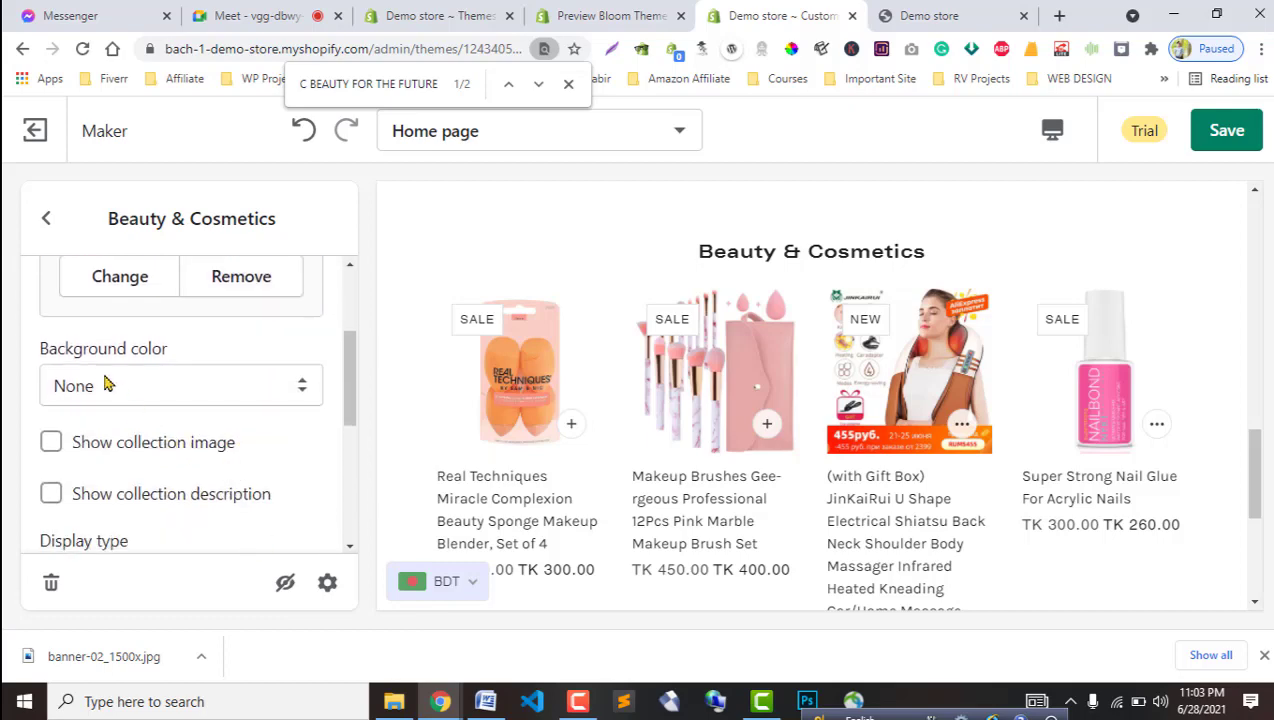
click(160, 395)
key(Escape)
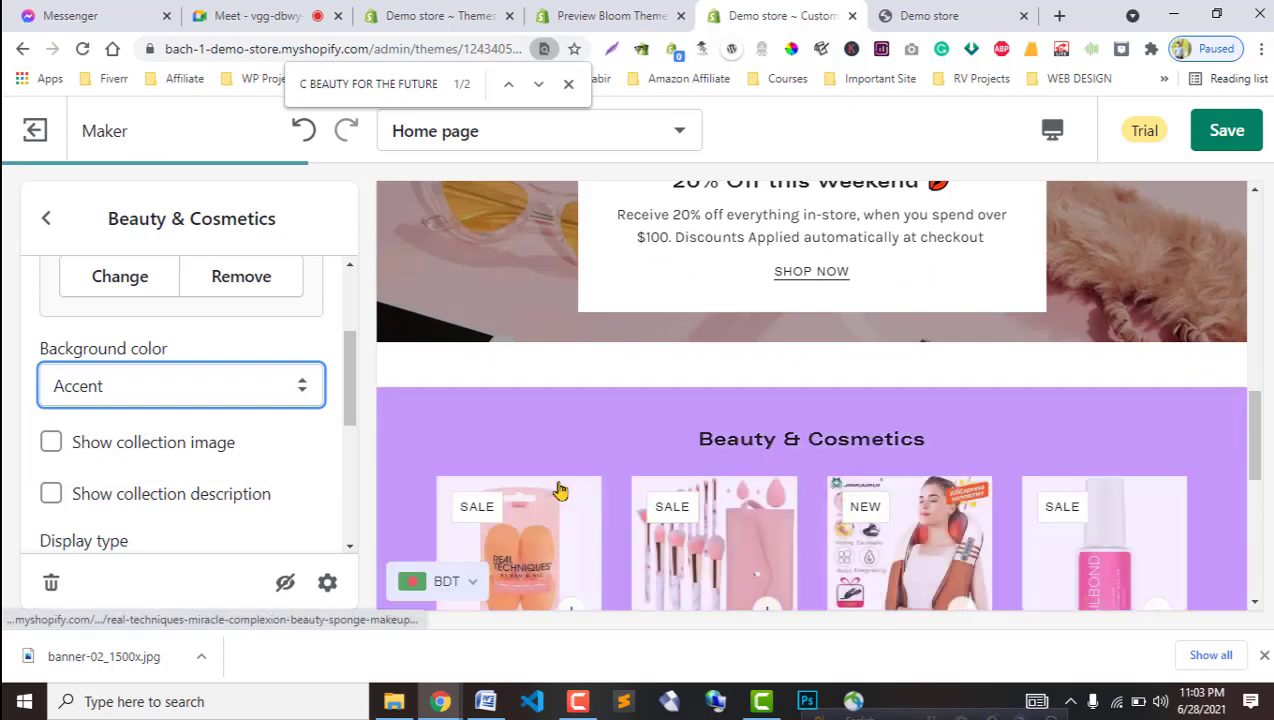
click(120, 397)
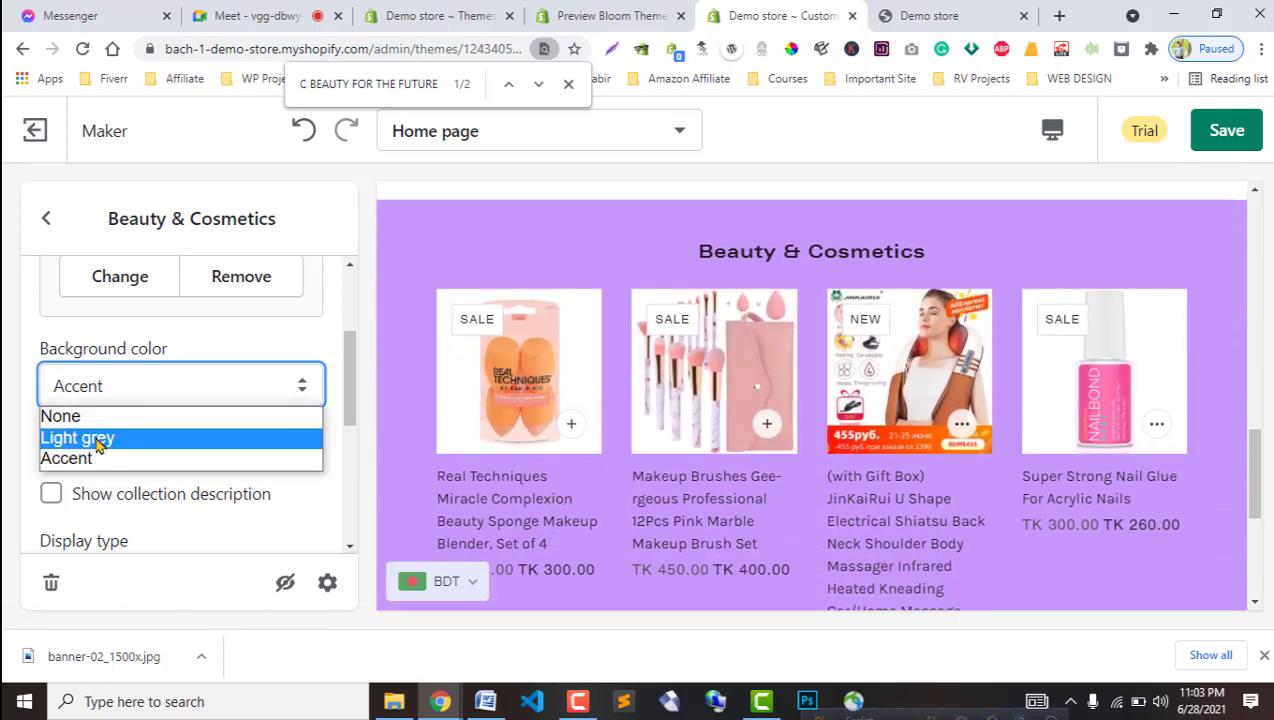
click(98, 438)
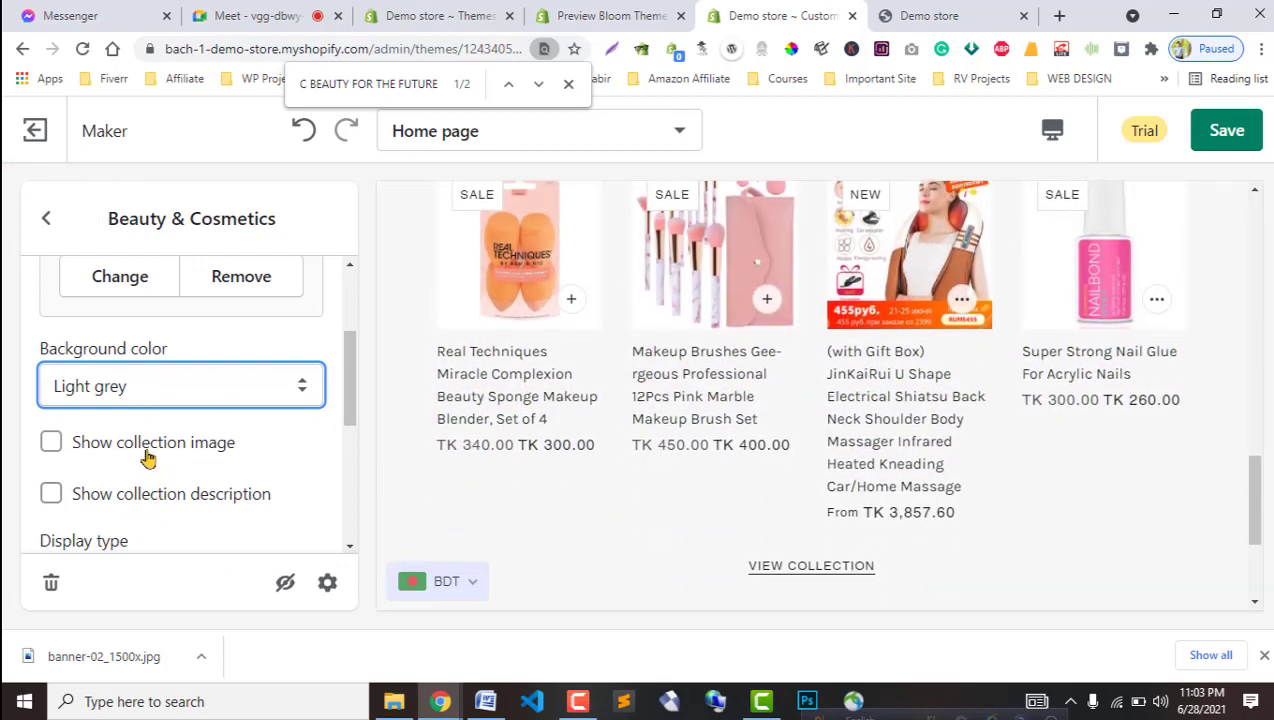
Try showing the collection image and the collection description in the Beauty & Cosmetics section, leaving both options off.
scroll(400, 488, up, 4)
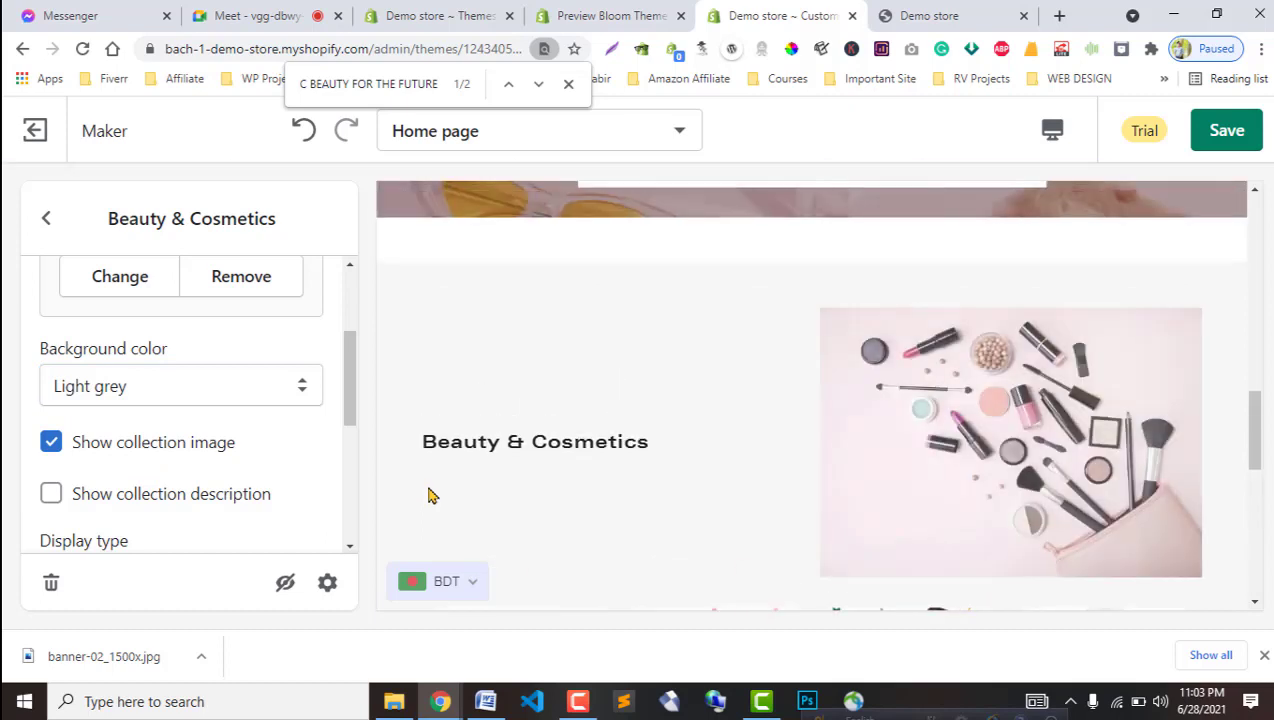
scroll(430, 494, down, 1)
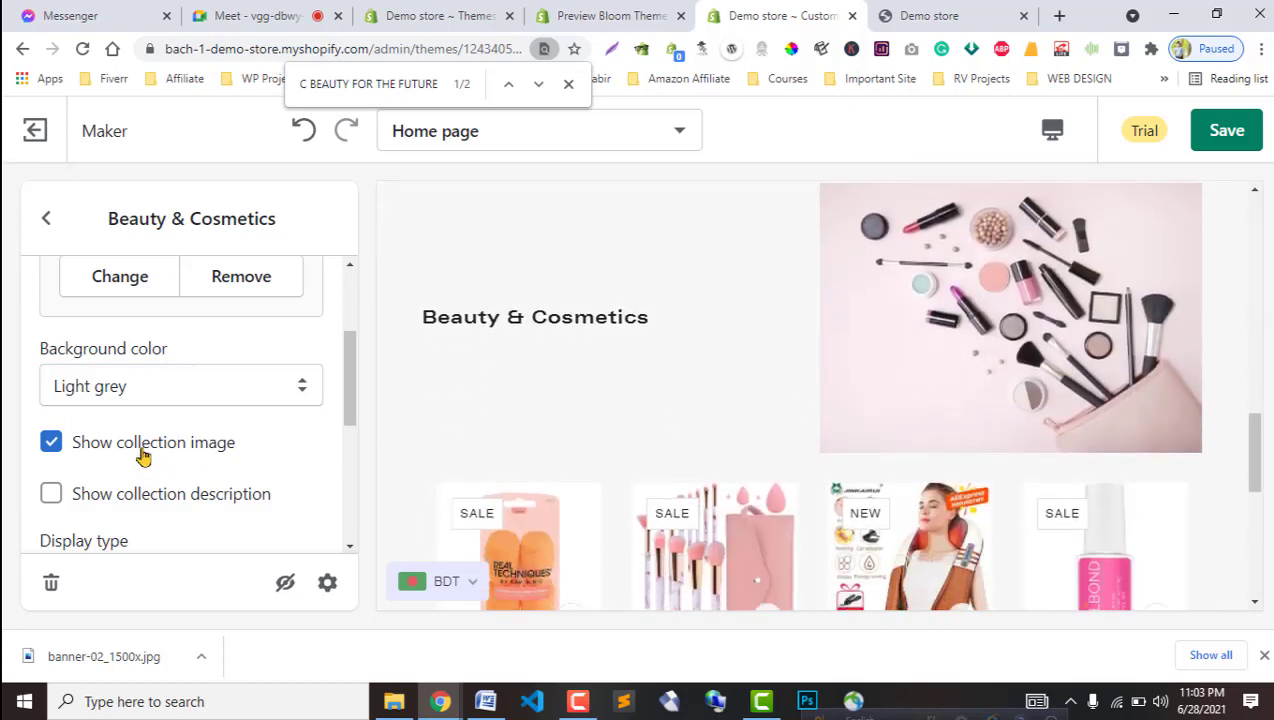
scroll(268, 500, down, 1)
click(140, 380)
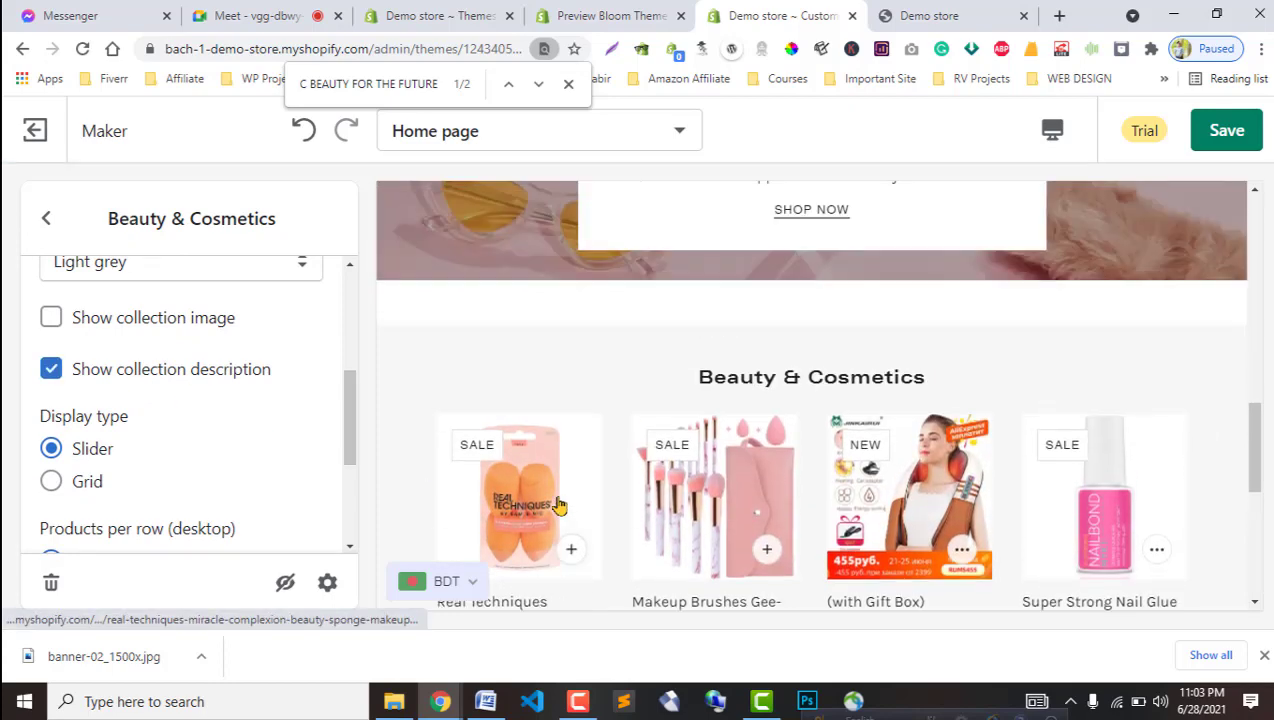
click(150, 370)
scroll(162, 475, down, 1)
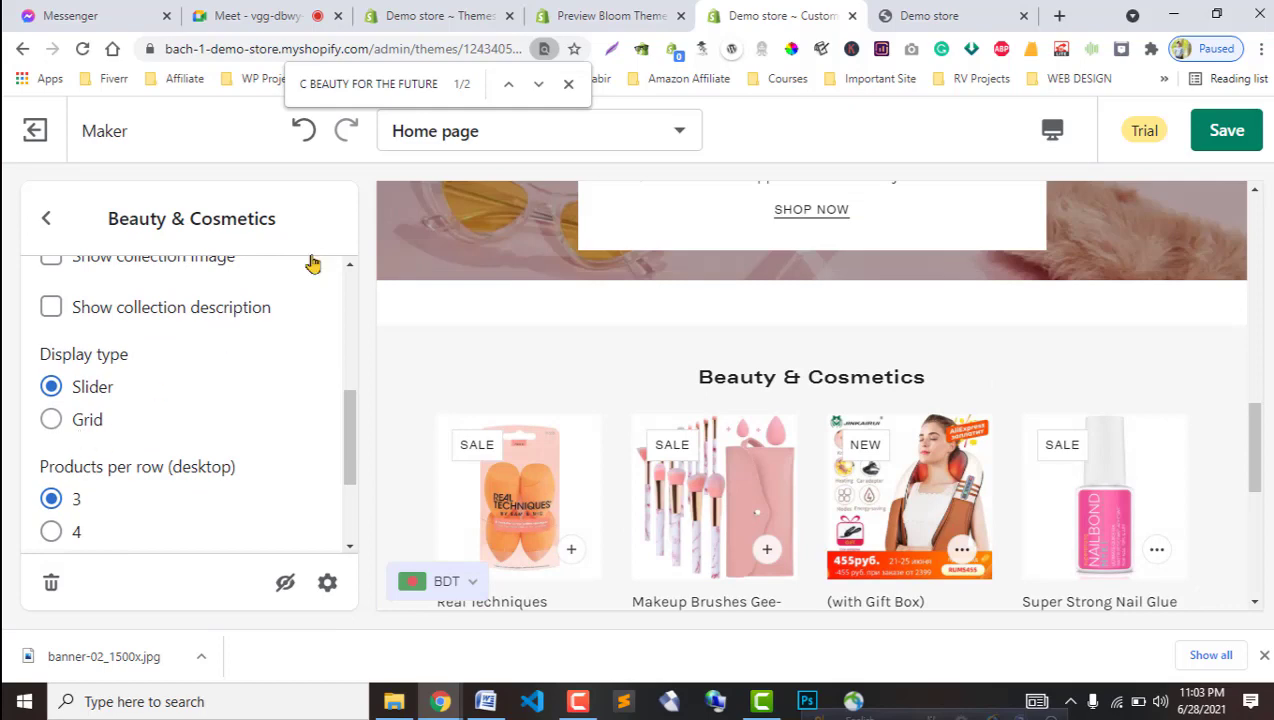
Check the product carousel in the Bloom preview, try the Grid display type on the Beauty & Cosmetics section and restore Slider.
click(608, 17)
click(1220, 410)
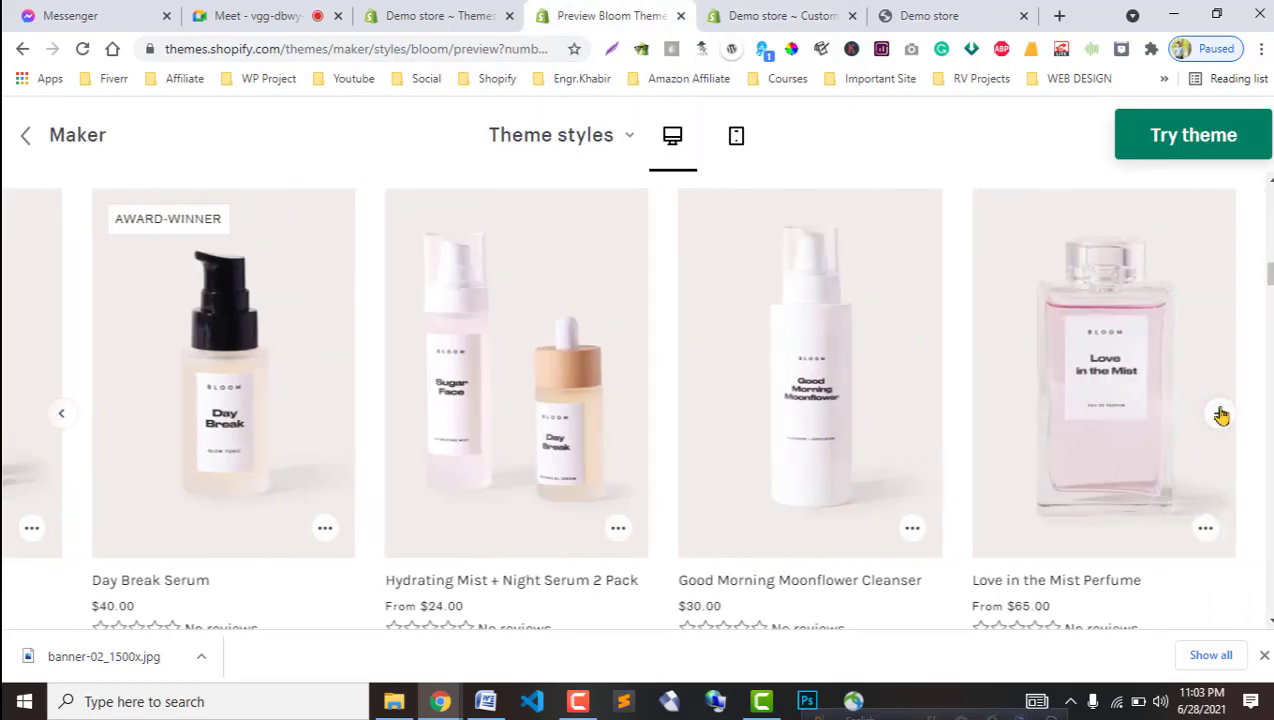
click(716, 12)
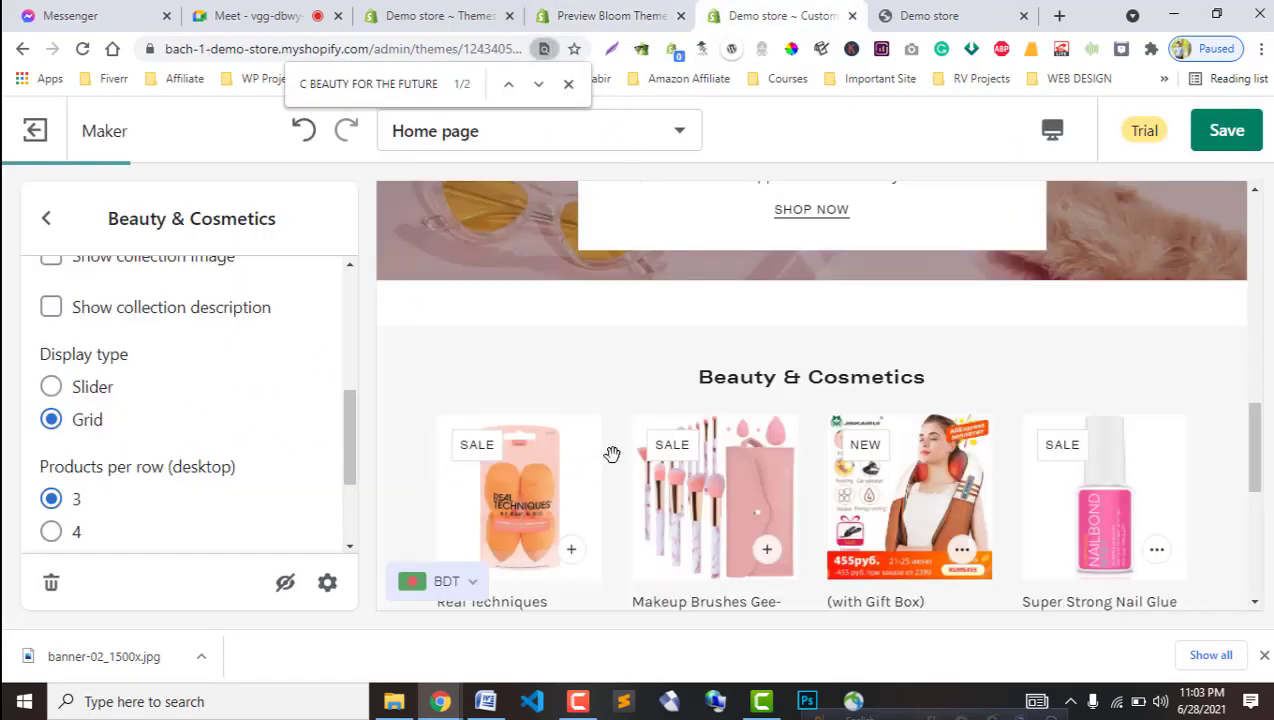
scroll(880, 514, down, 4)
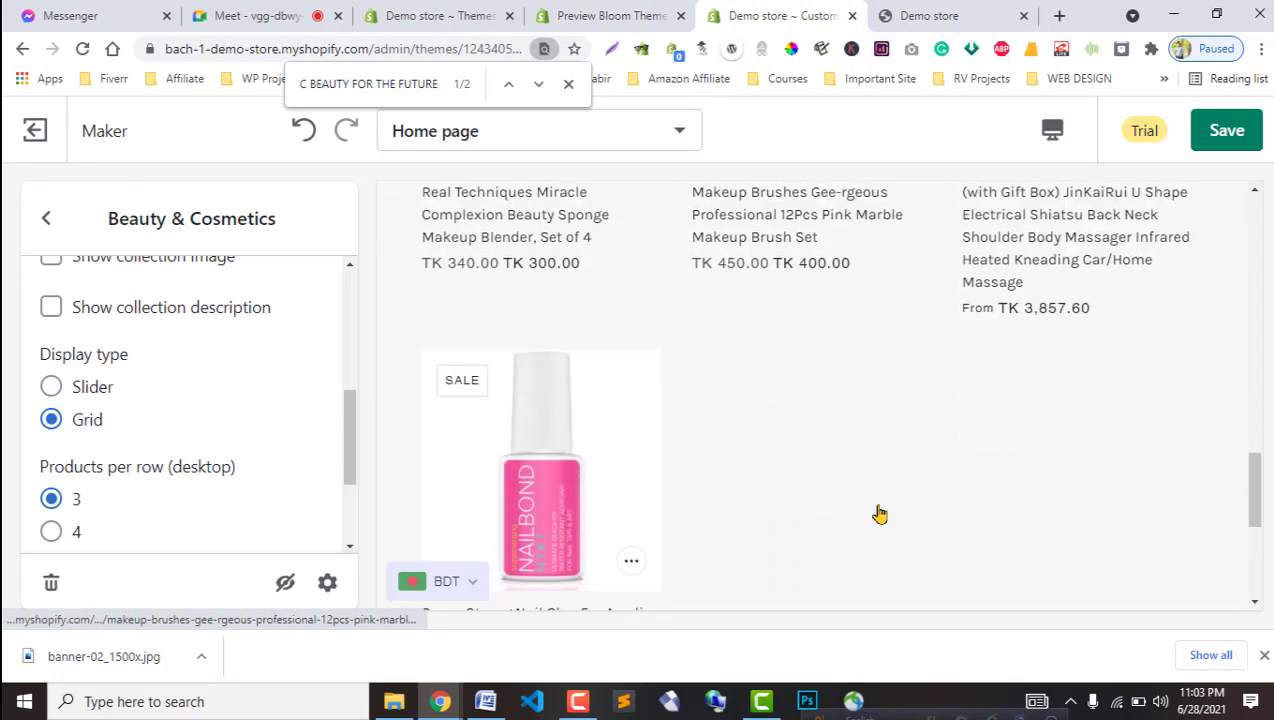
click(114, 398)
Set the Beauty & Cosmetics section's products per row to 4 on desktop and 2 on mobile, and return to the section list.
scroll(150, 430, down, 1)
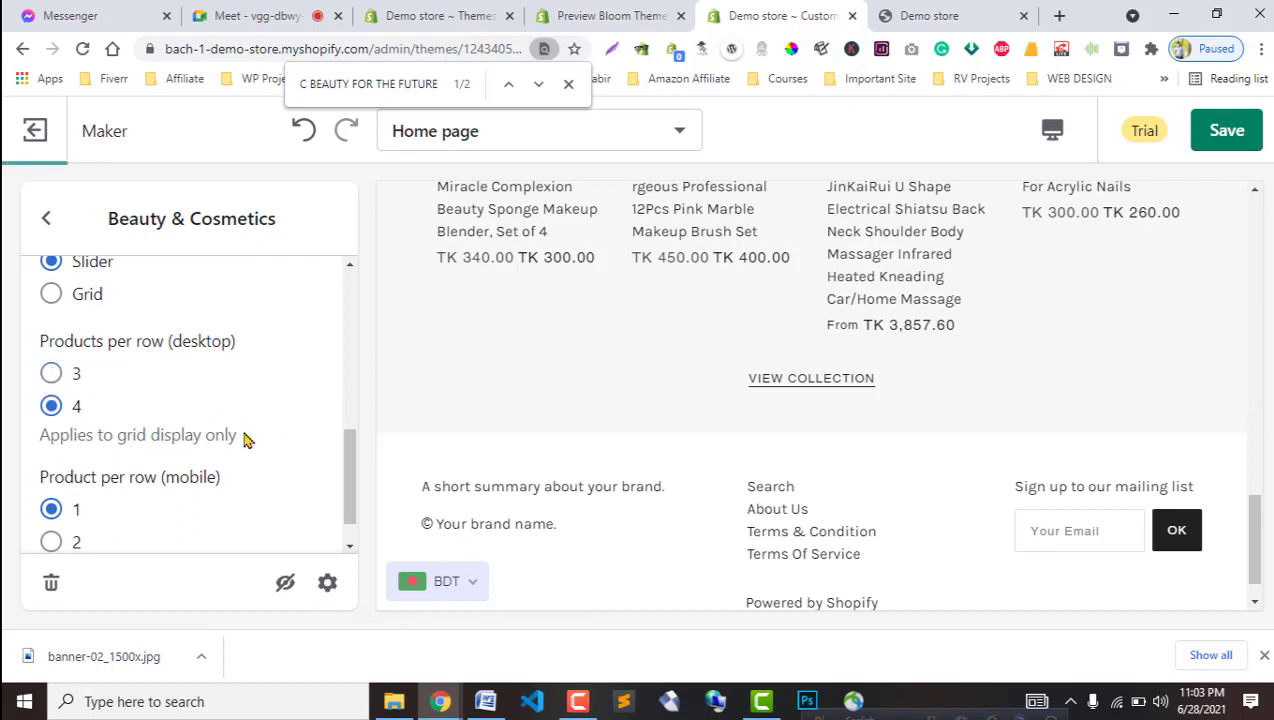
scroll(254, 440, down, 1)
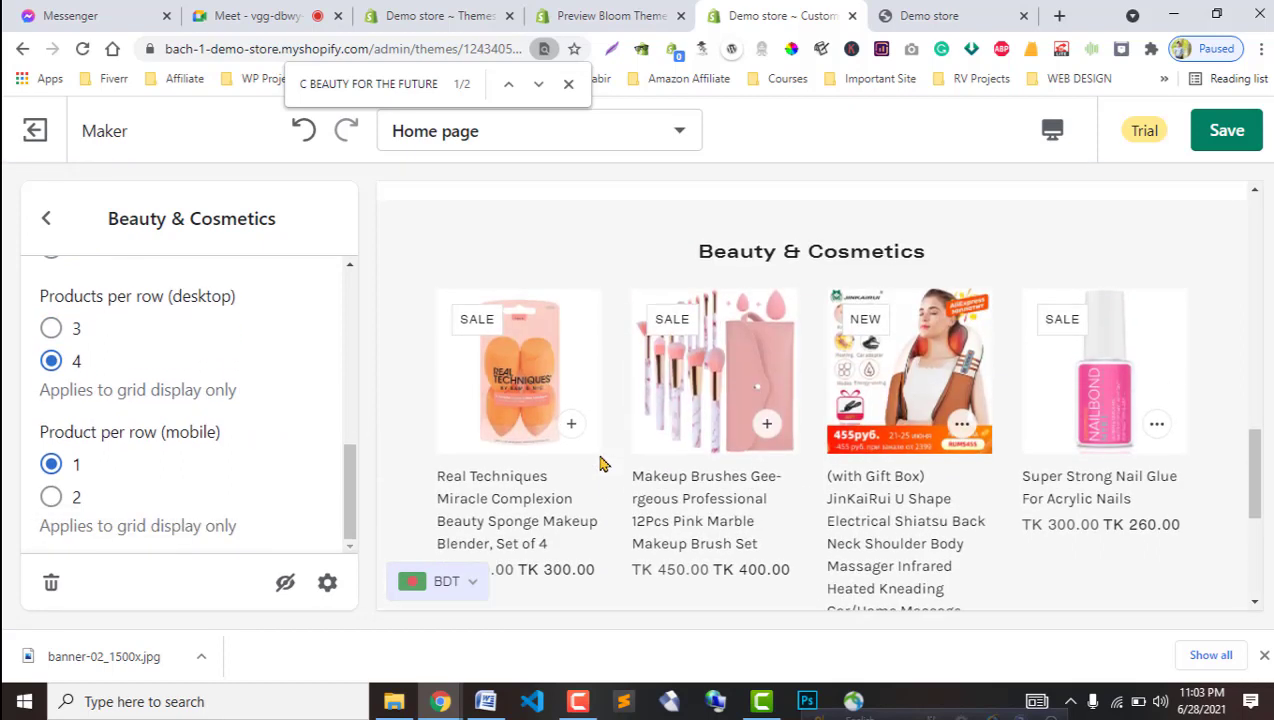
scroll(600, 463, down, 1)
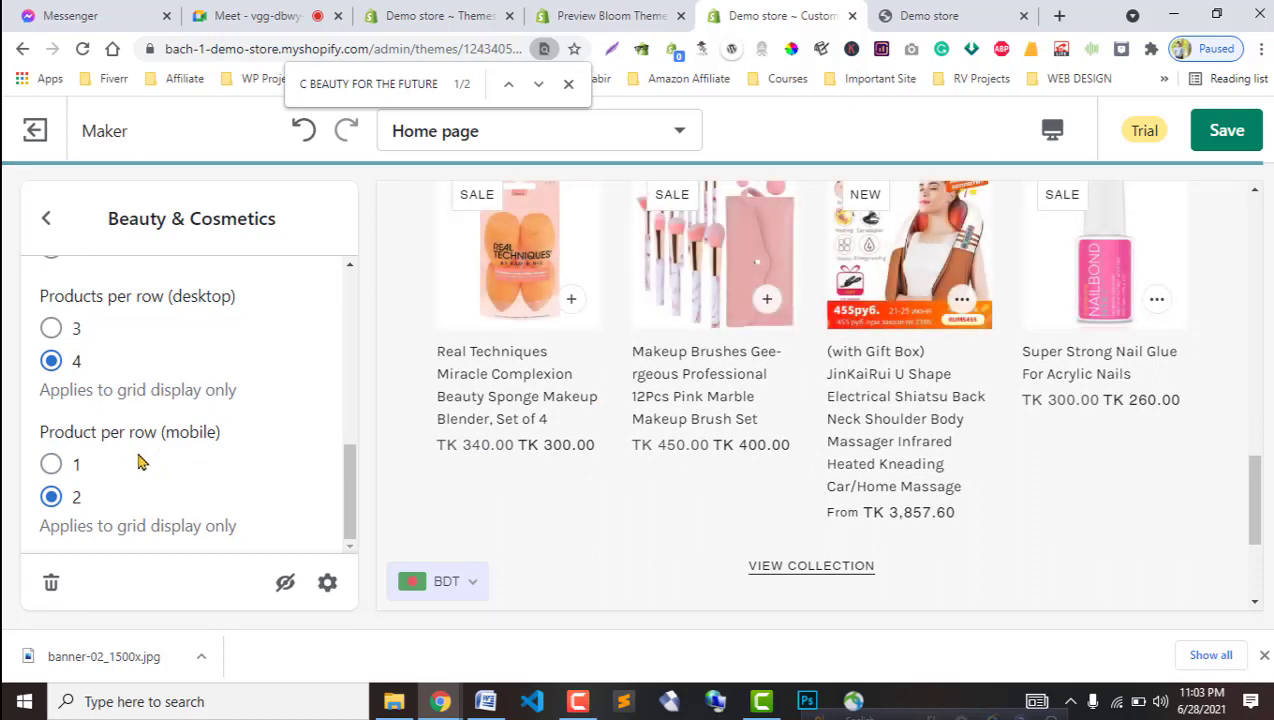
click(45, 218)
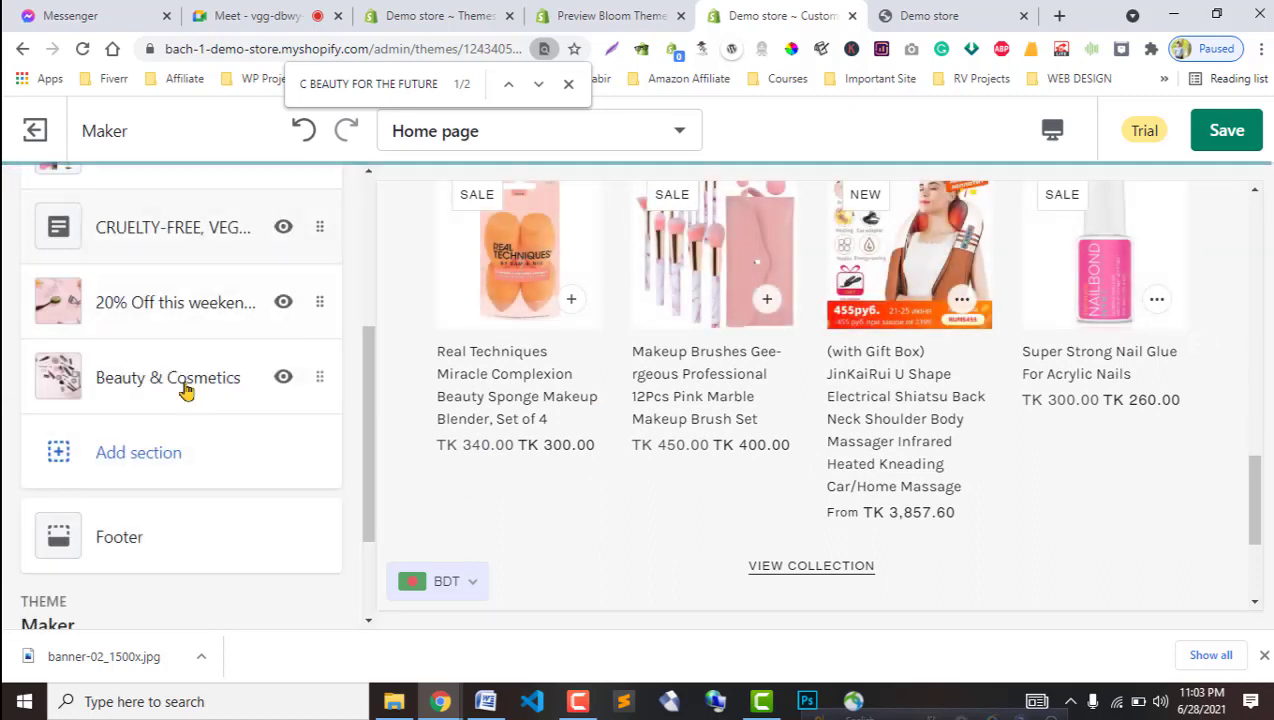
Check the featured collection against the Bloom preview and save the home page changes.
scroll(170, 428, up, 1)
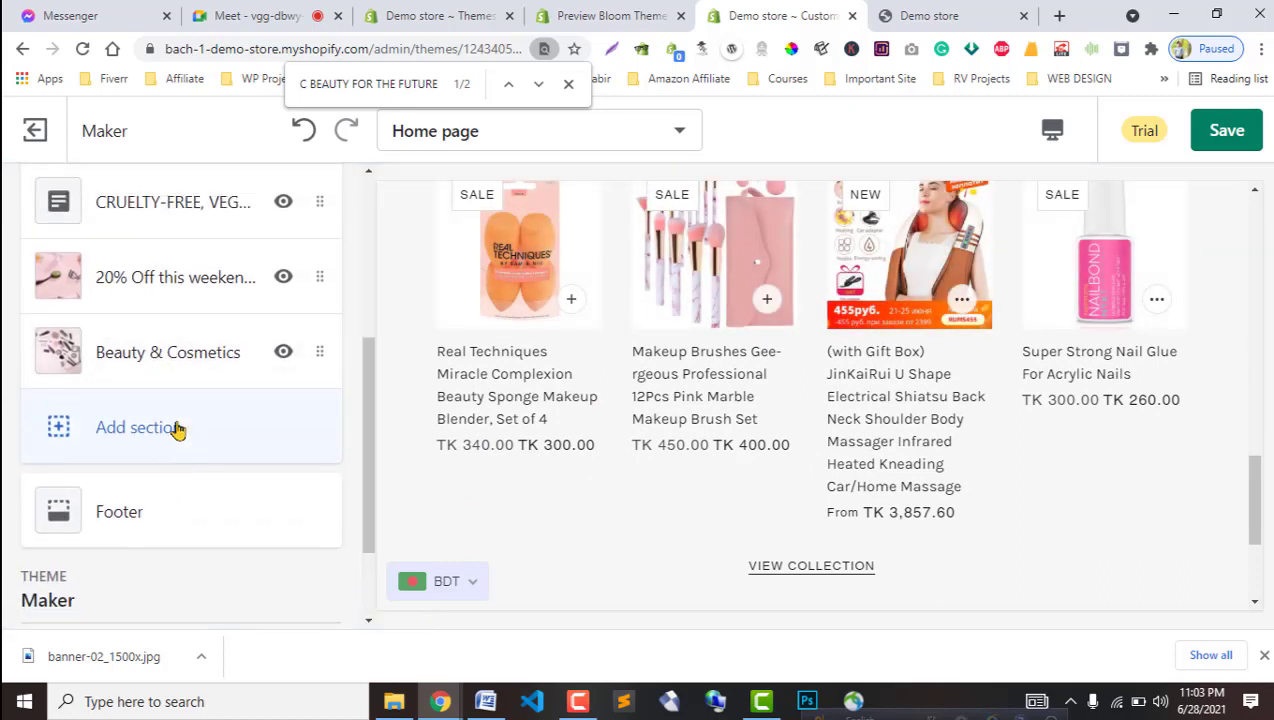
click(610, 15)
scroll(628, 450, down, 3)
click(743, 10)
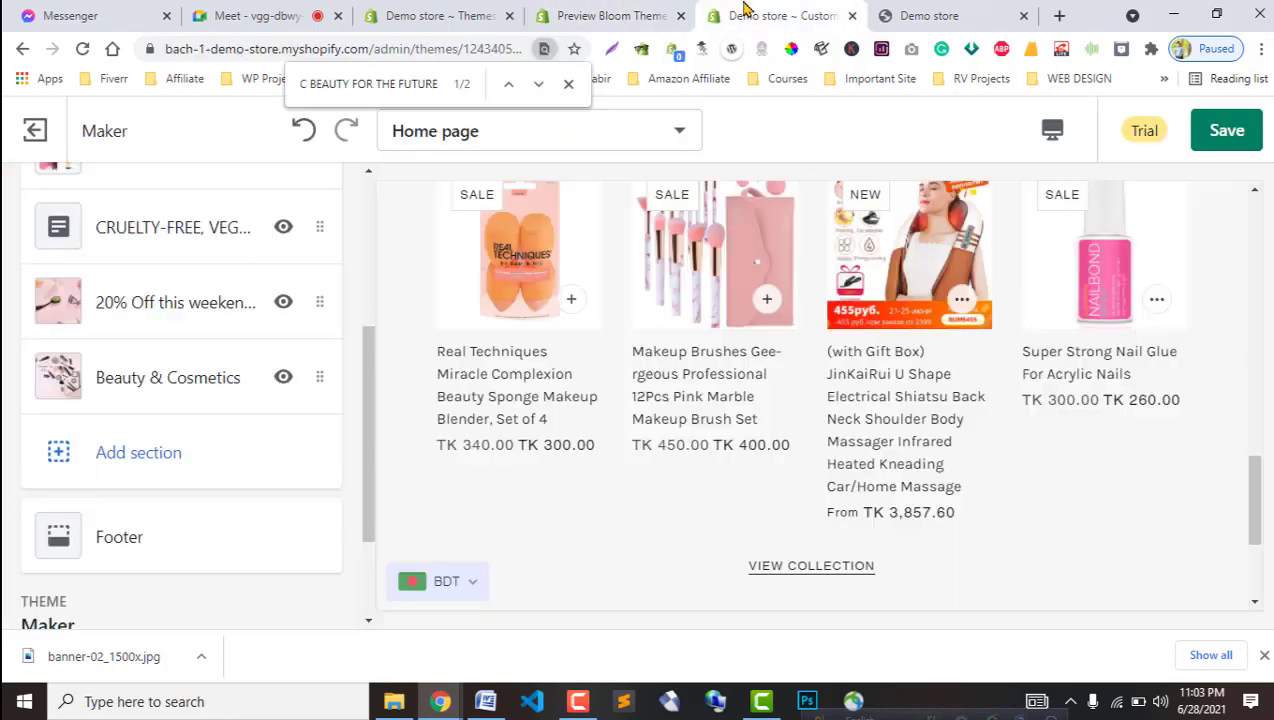
scroll(771, 412, down, 1)
click(1227, 130)
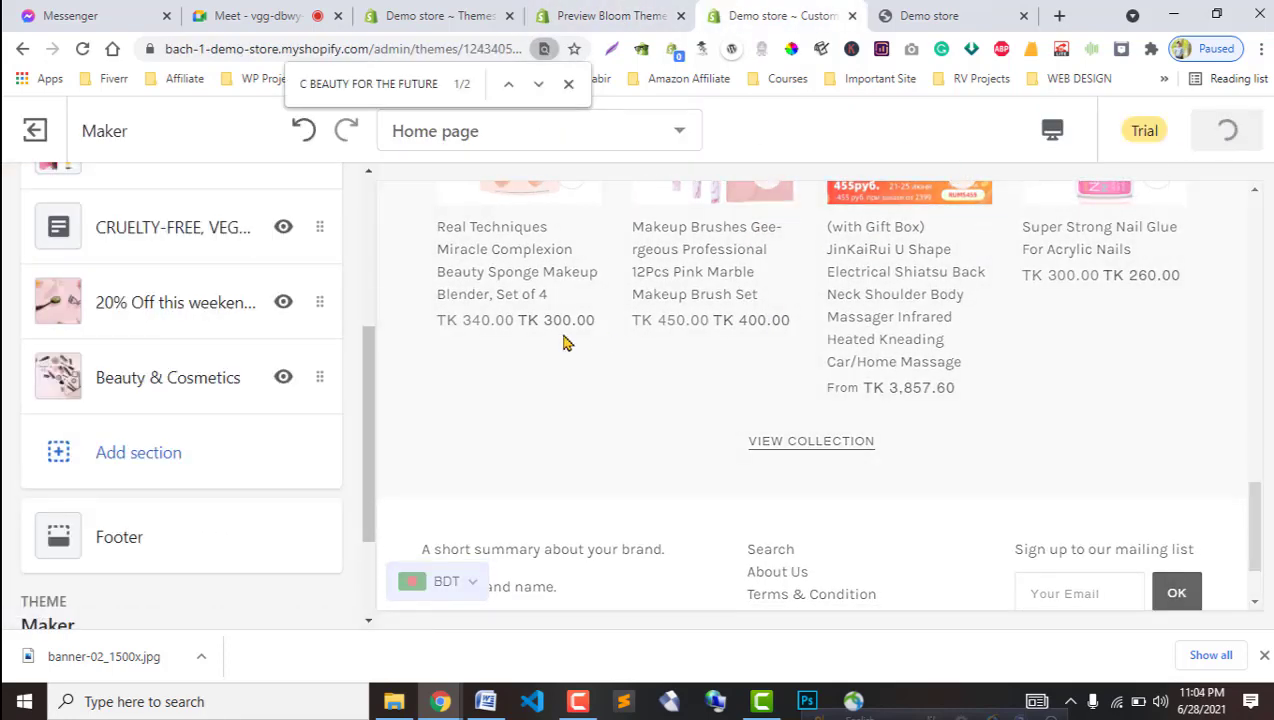
Review the Our Story section of the Bloom preview and add an Image with Text section below Beauty & Cosmetics on the home page.
click(640, 12)
scroll(657, 464, down, 8)
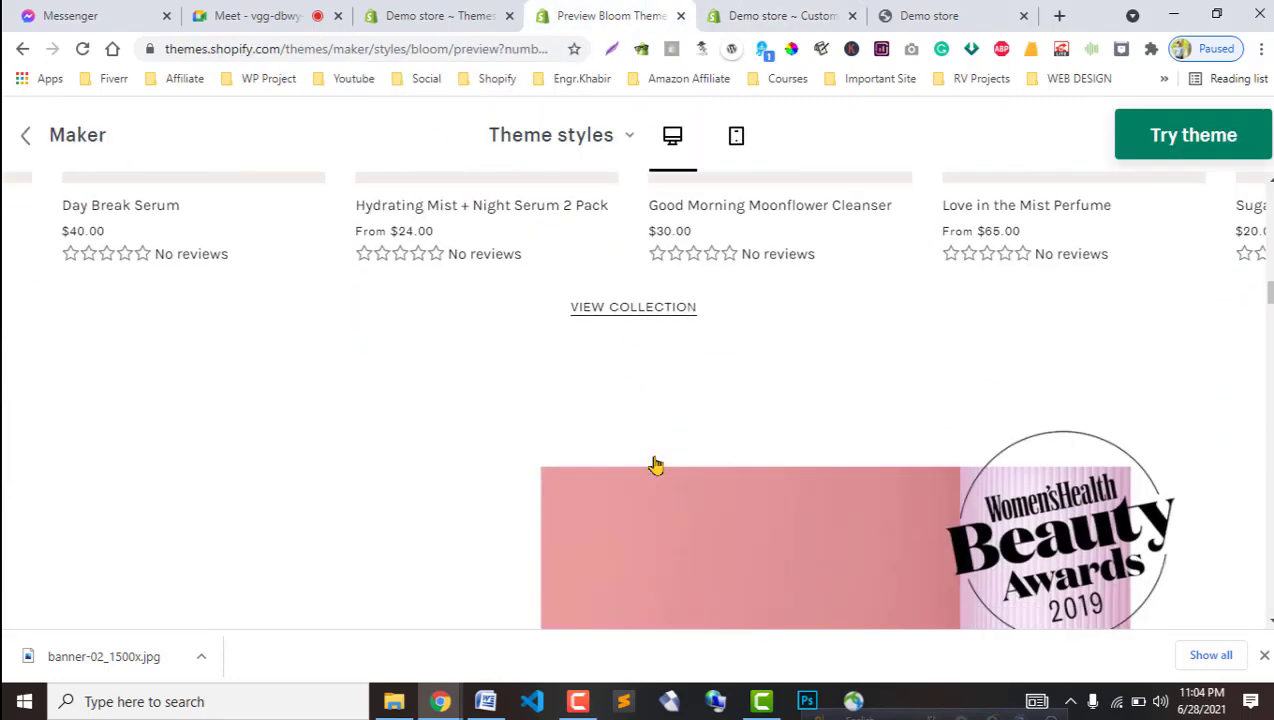
scroll(660, 493, up, 2)
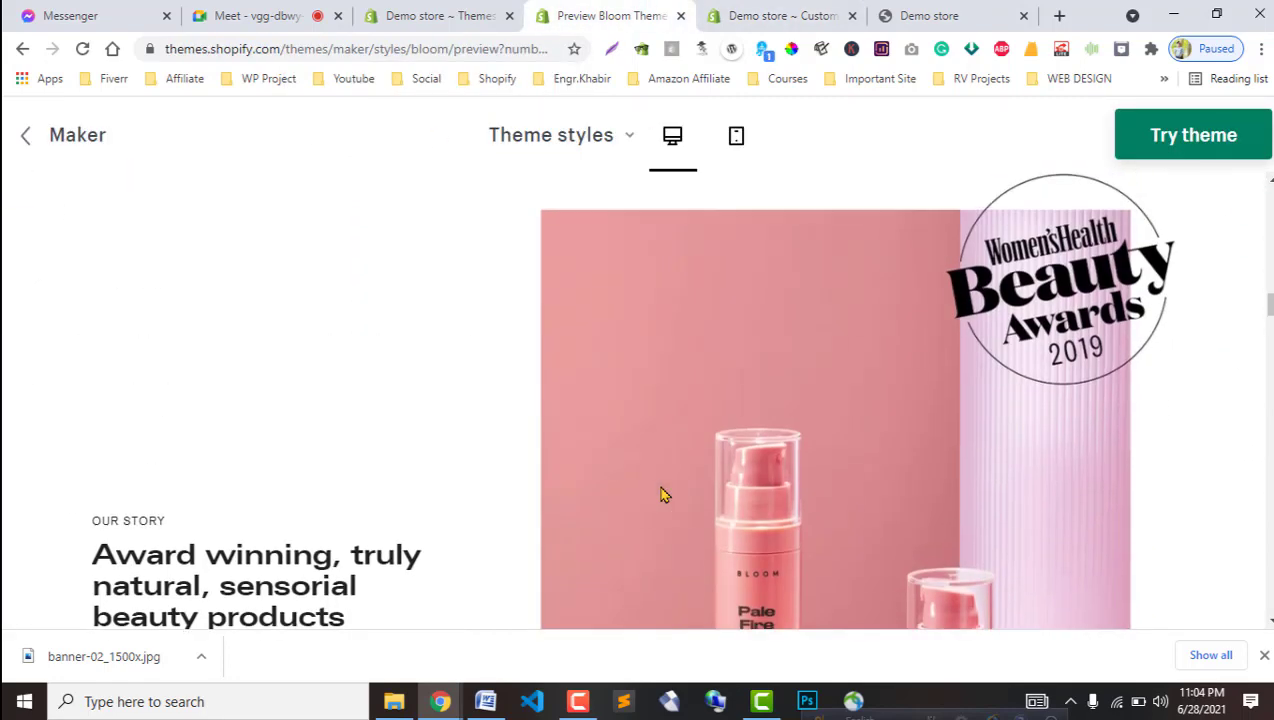
scroll(660, 492, down, 2)
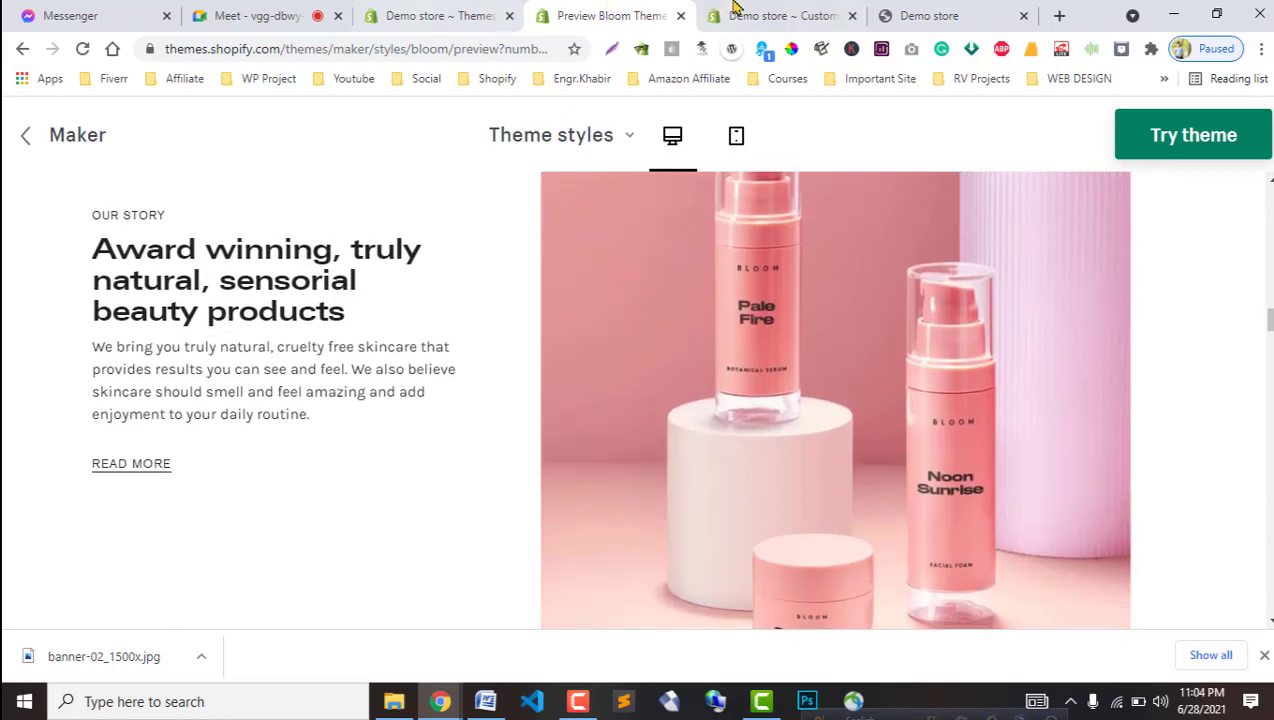
click(760, 15)
scroll(137, 390, down, 1)
click(100, 344)
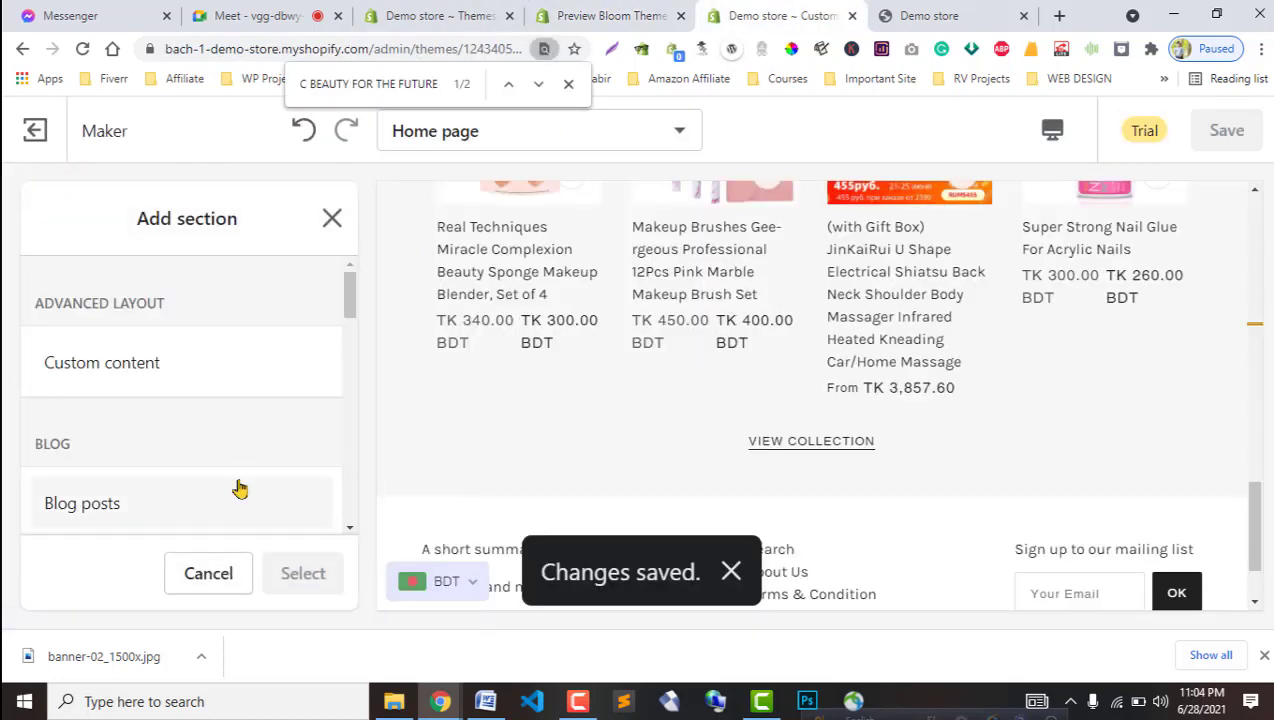
scroll(237, 487, down, 5)
scroll(210, 470, down, 2)
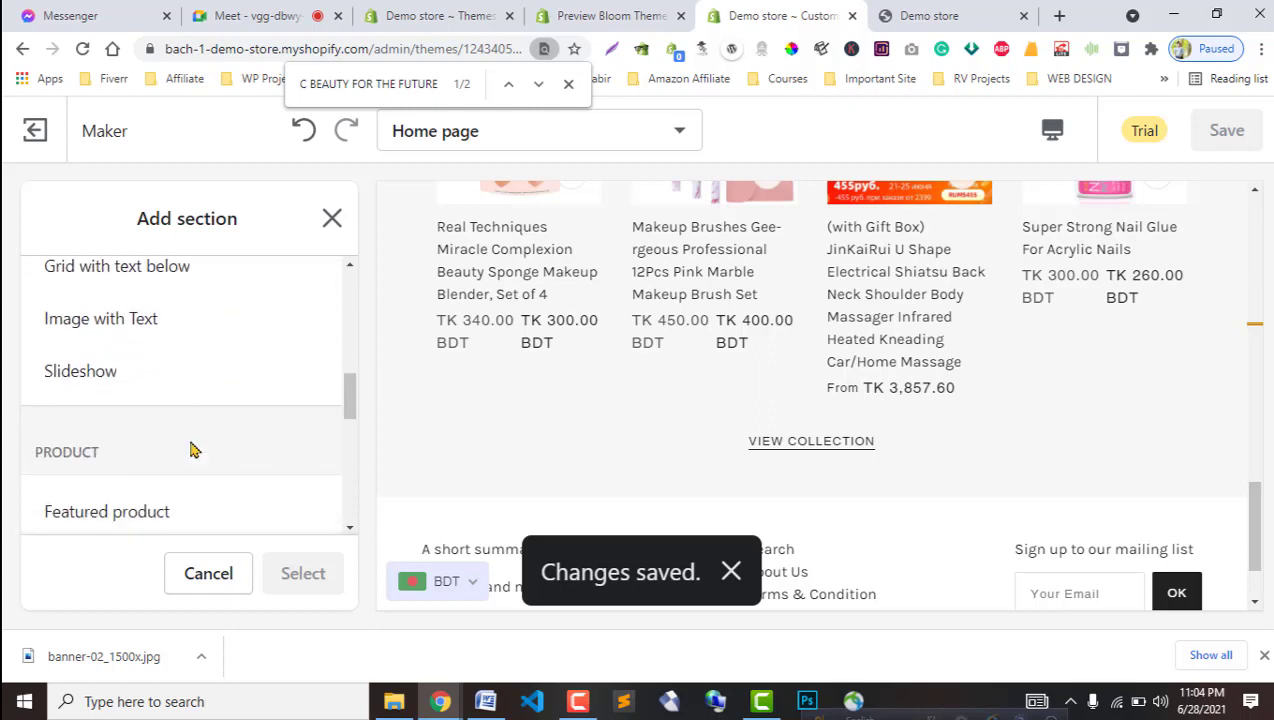
click(117, 317)
click(298, 570)
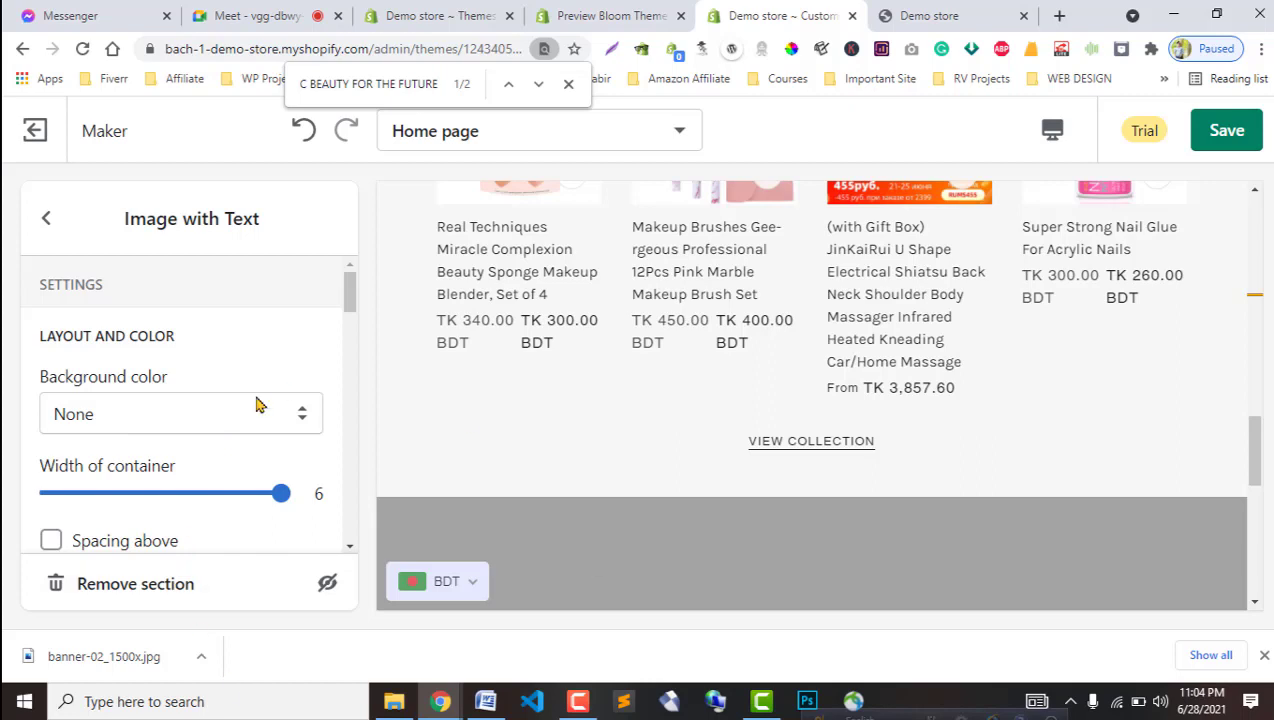
Download the Our Story product image from the Bloom preview to the Downloads folder as a JPEG.
scroll(250, 455, down, 1)
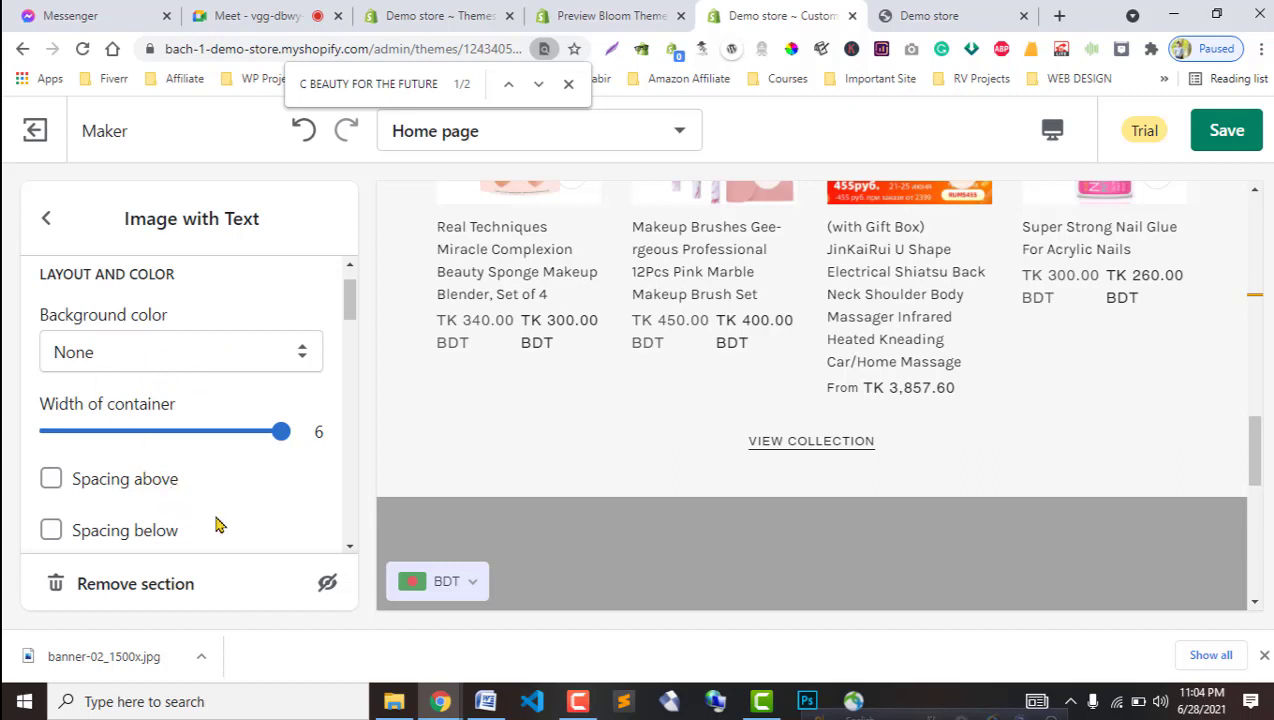
scroll(218, 526, down, 1)
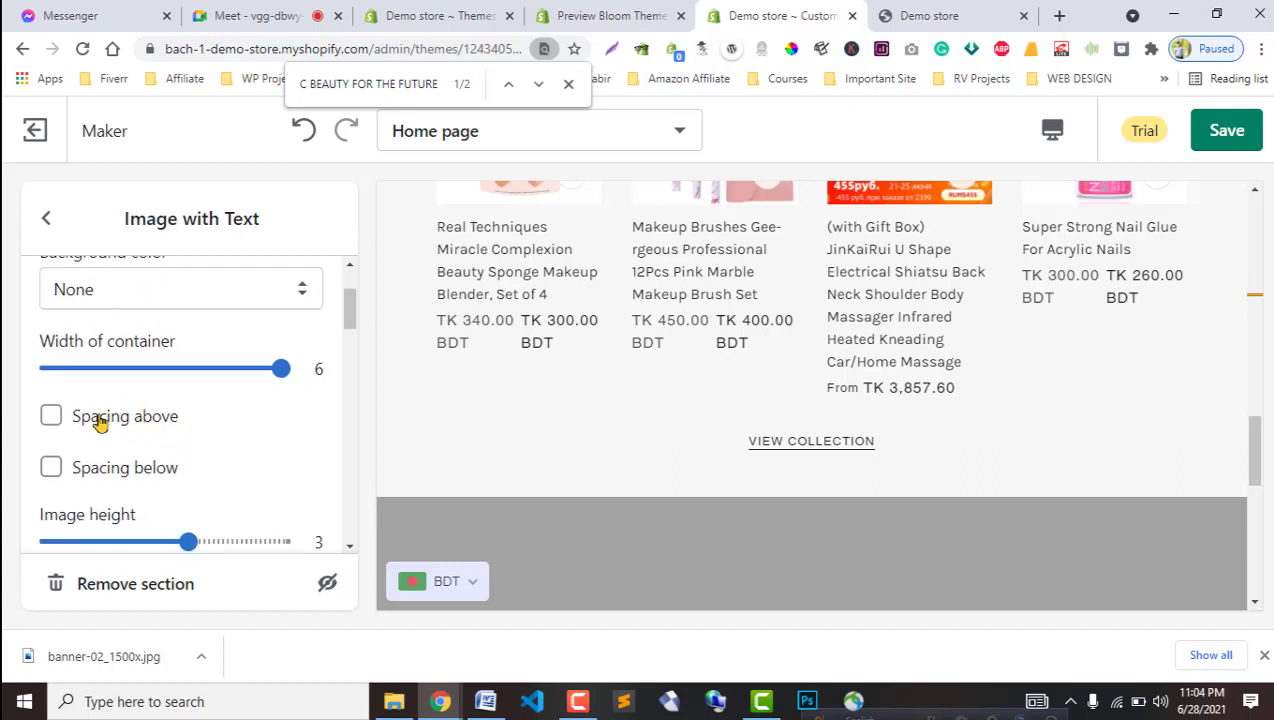
scroll(620, 475, down, 4)
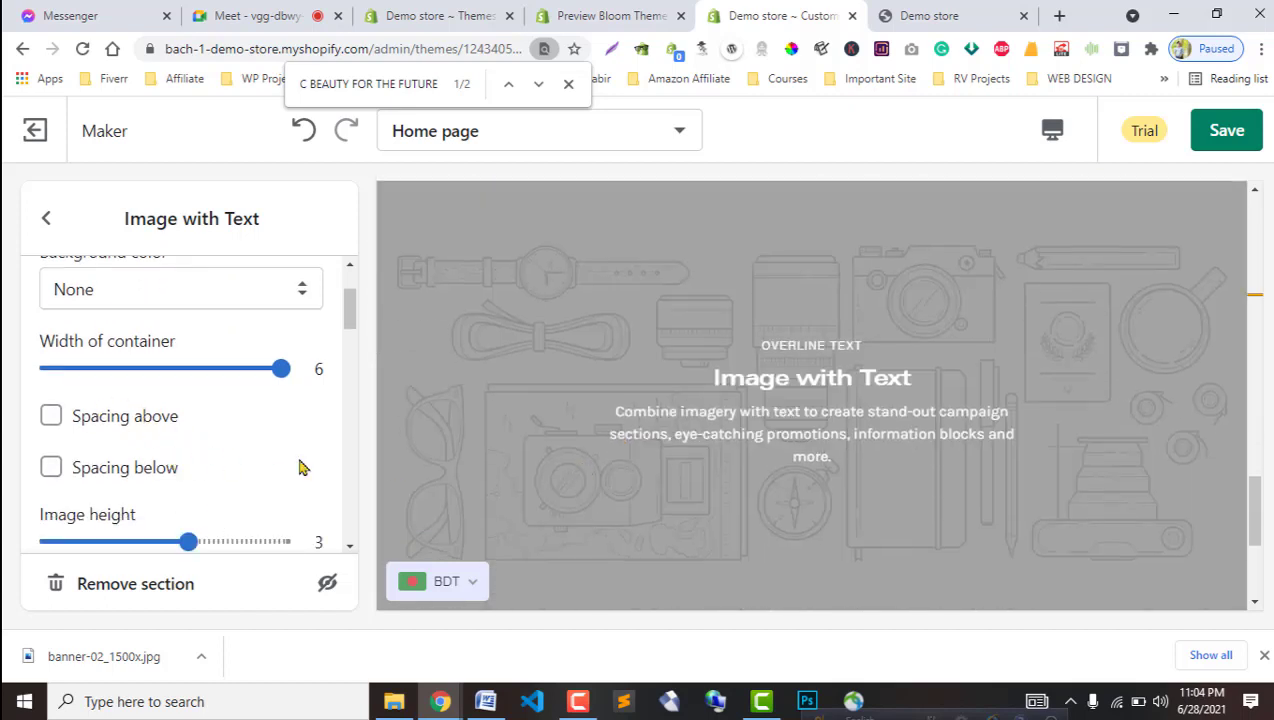
scroll(205, 464, up, 2)
click(620, 15)
right_click(768, 331)
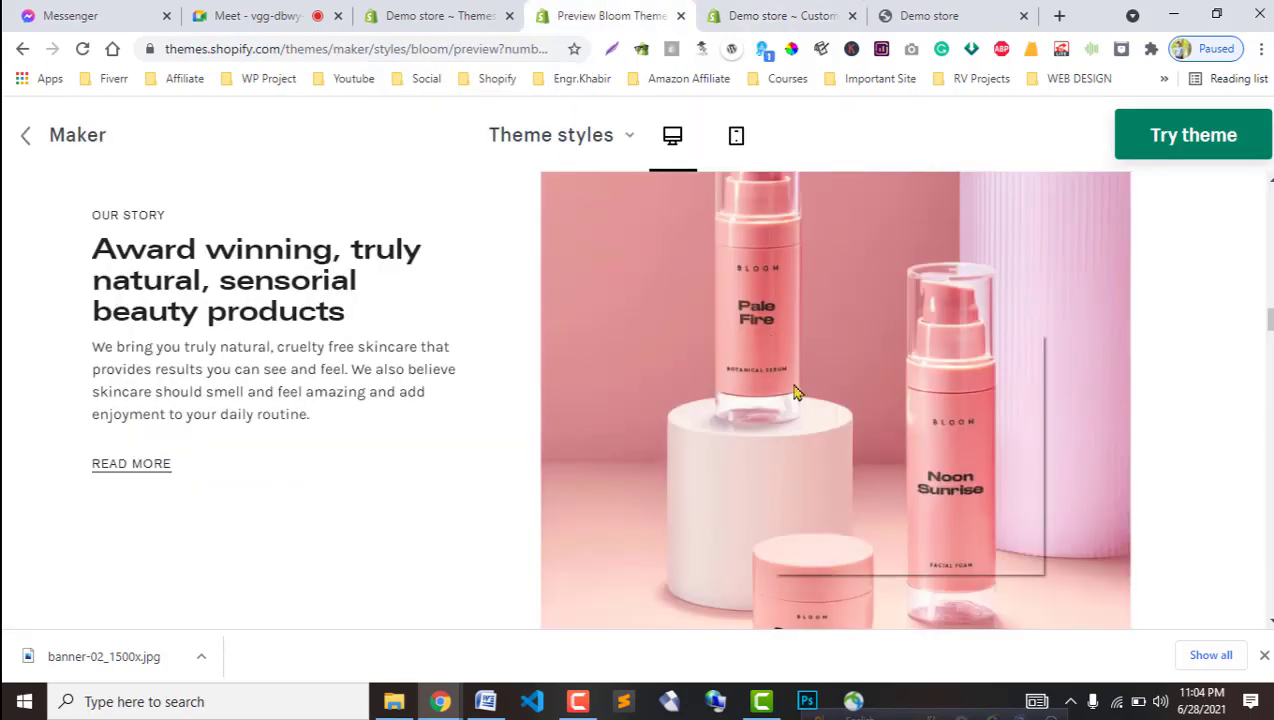
click(826, 378)
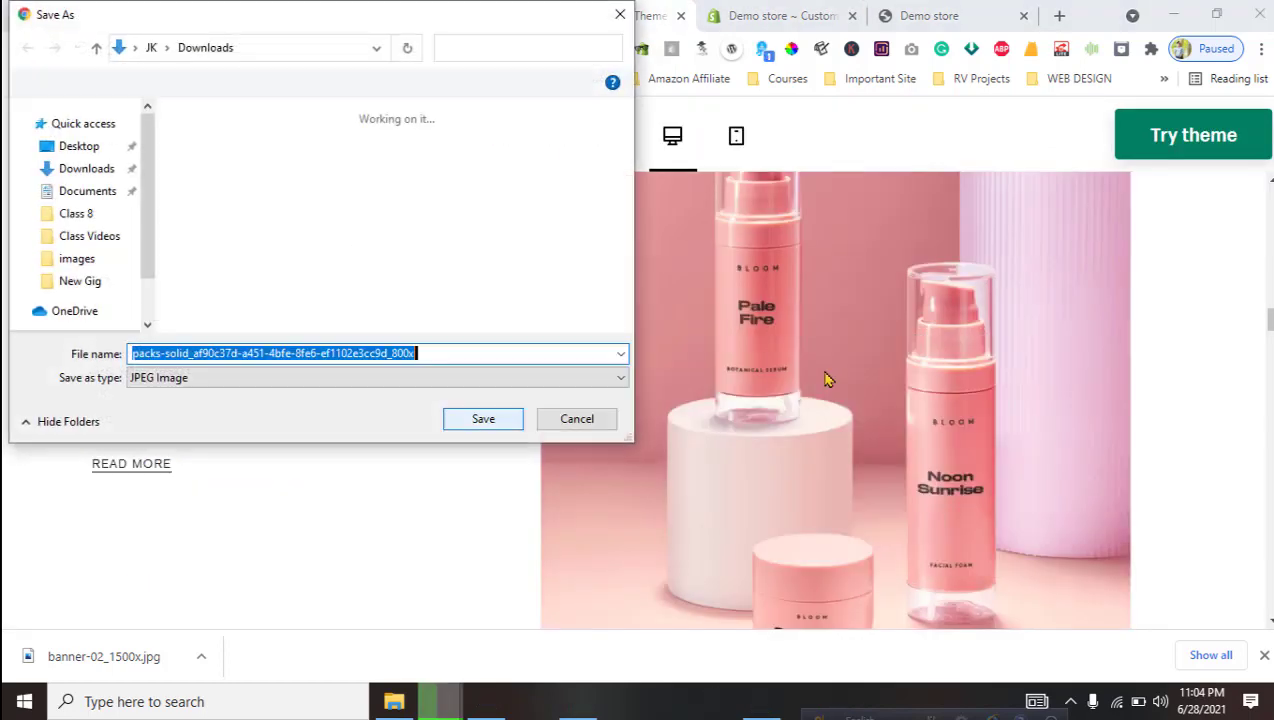
key(Return)
Upload the downloaded packs-solid image to the Image with Text section in the theme editor and select it.
key(ctrl+Tab)
scroll(165, 498, down, 10)
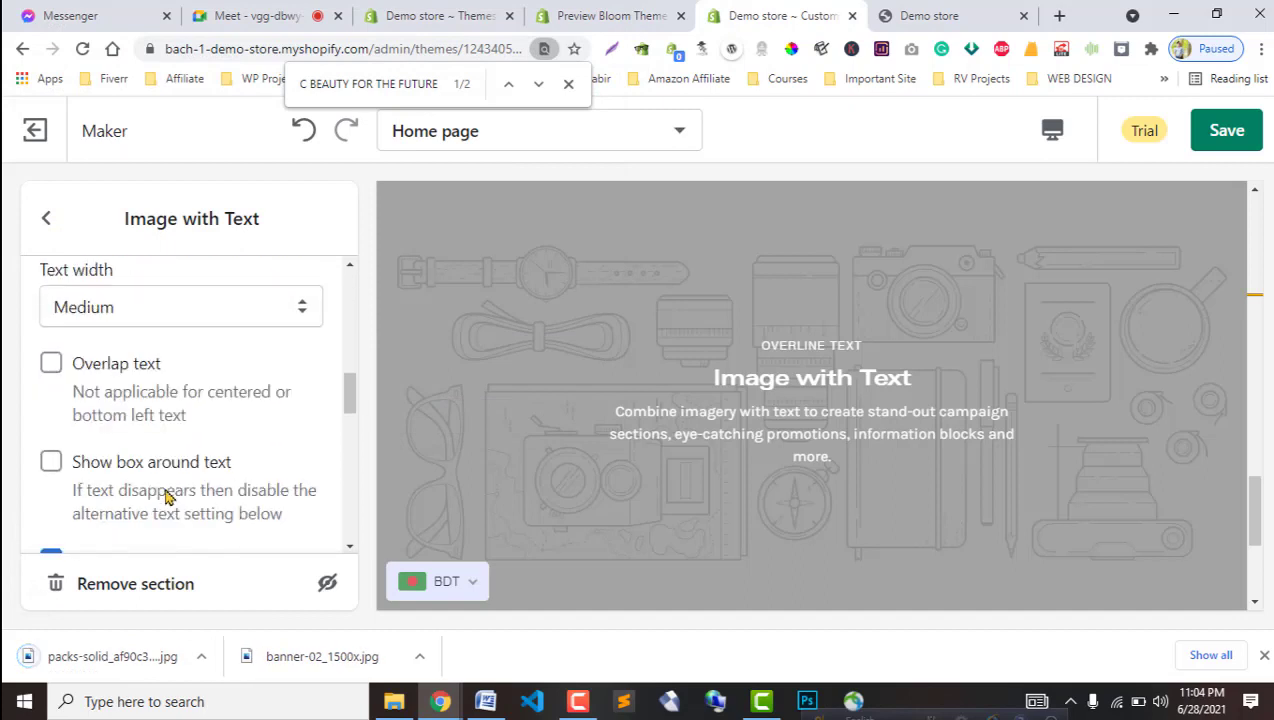
click(172, 290)
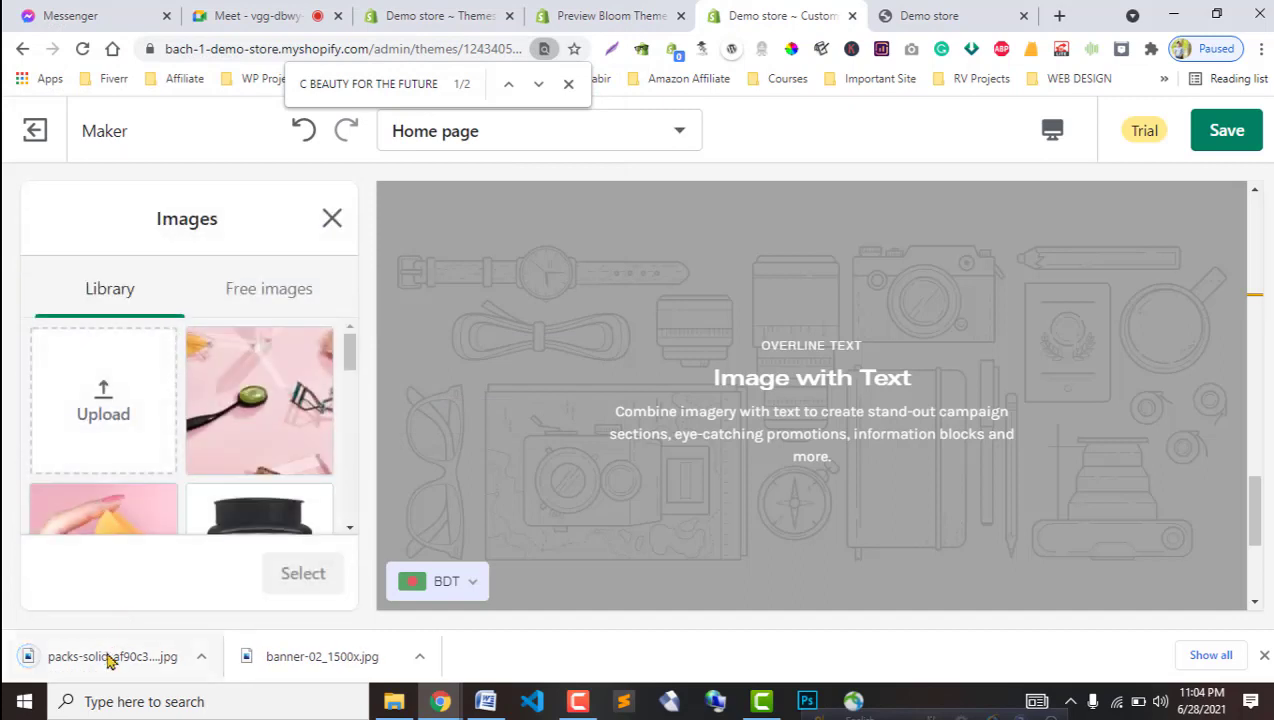
drag(28, 656, 148, 447)
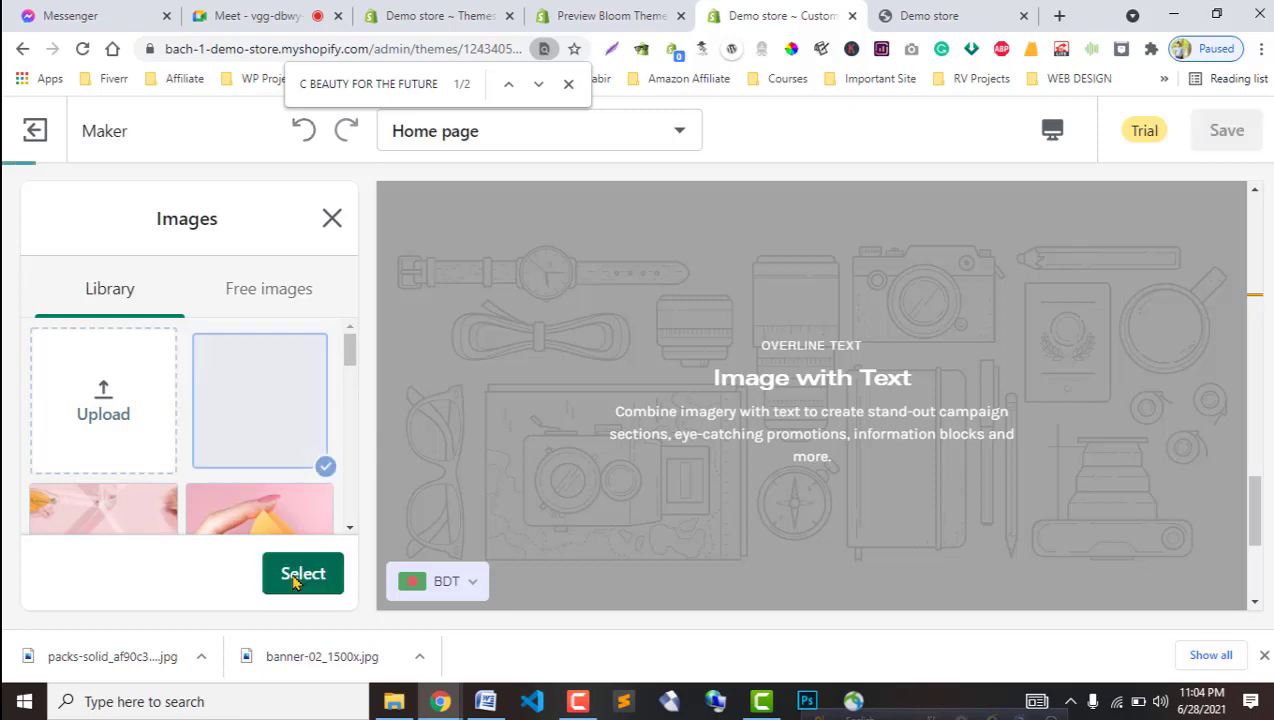
click(296, 574)
scroll(243, 514, down, 1)
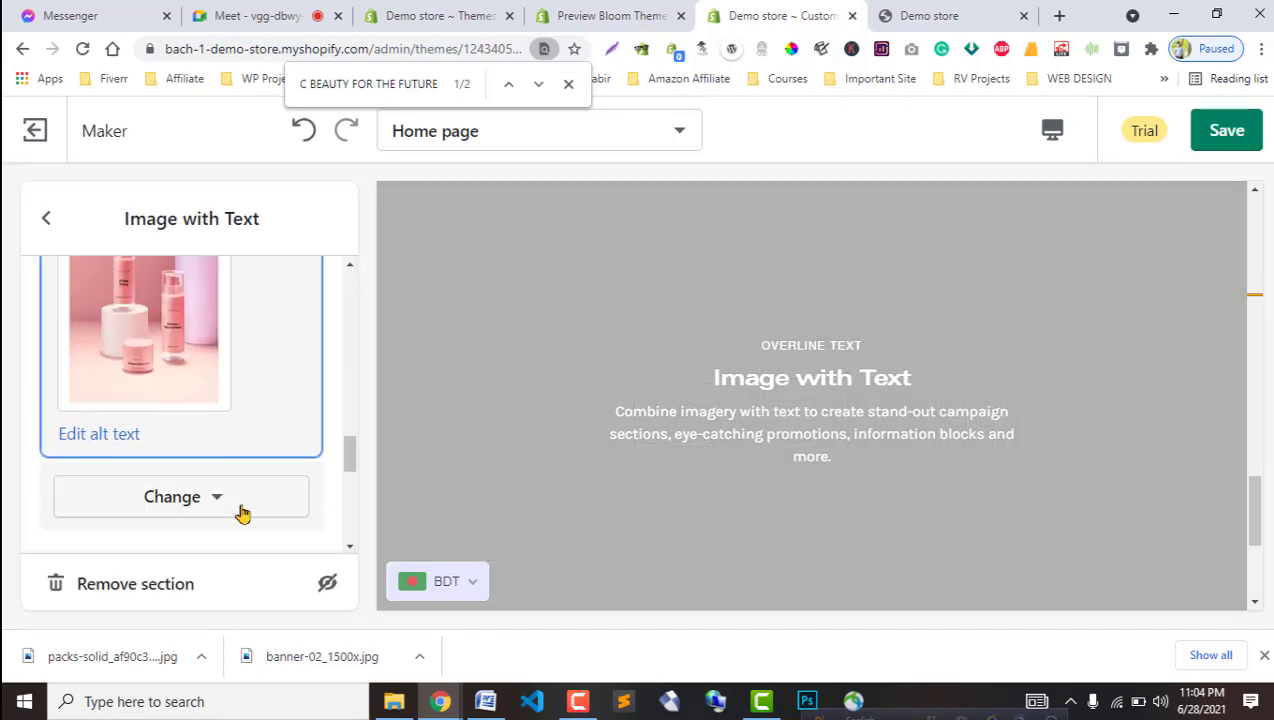
Turn off the alternative text color for the Image with Text section and set its text position to Left.
scroll(243, 514, up, 4)
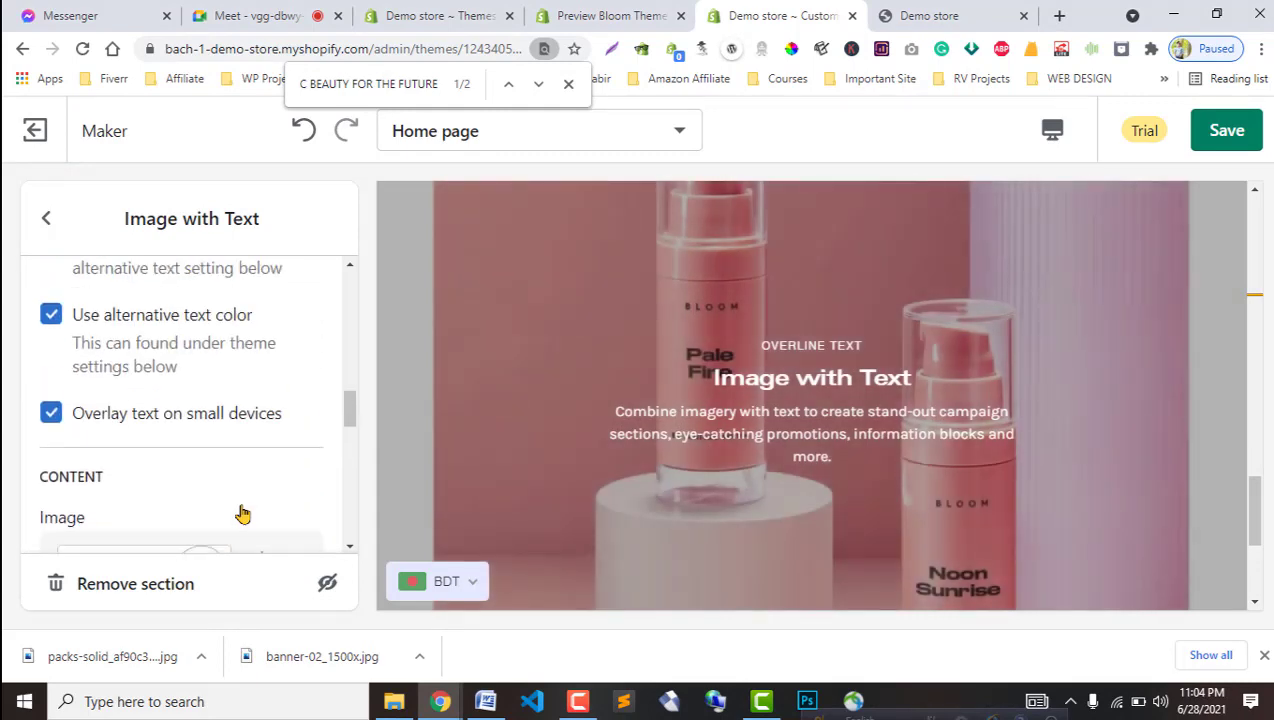
scroll(241, 513, up, 1)
scroll(725, 508, up, 2)
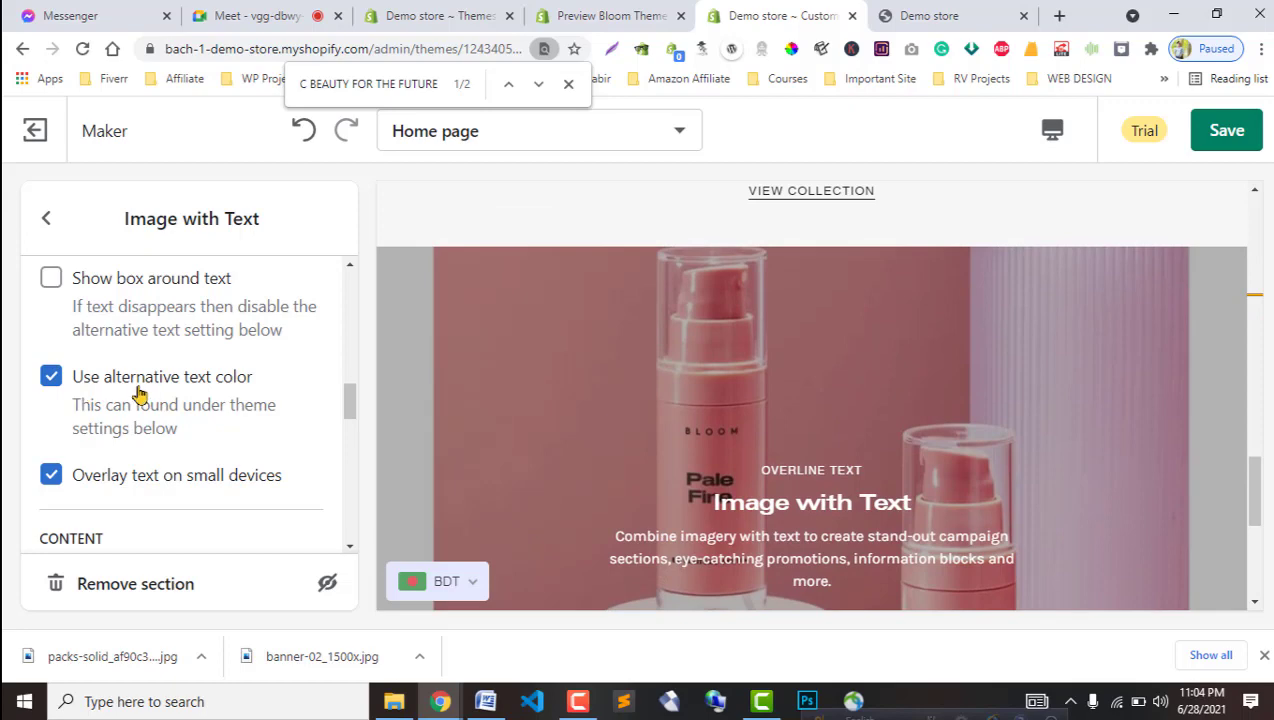
scroll(121, 405, up, 2)
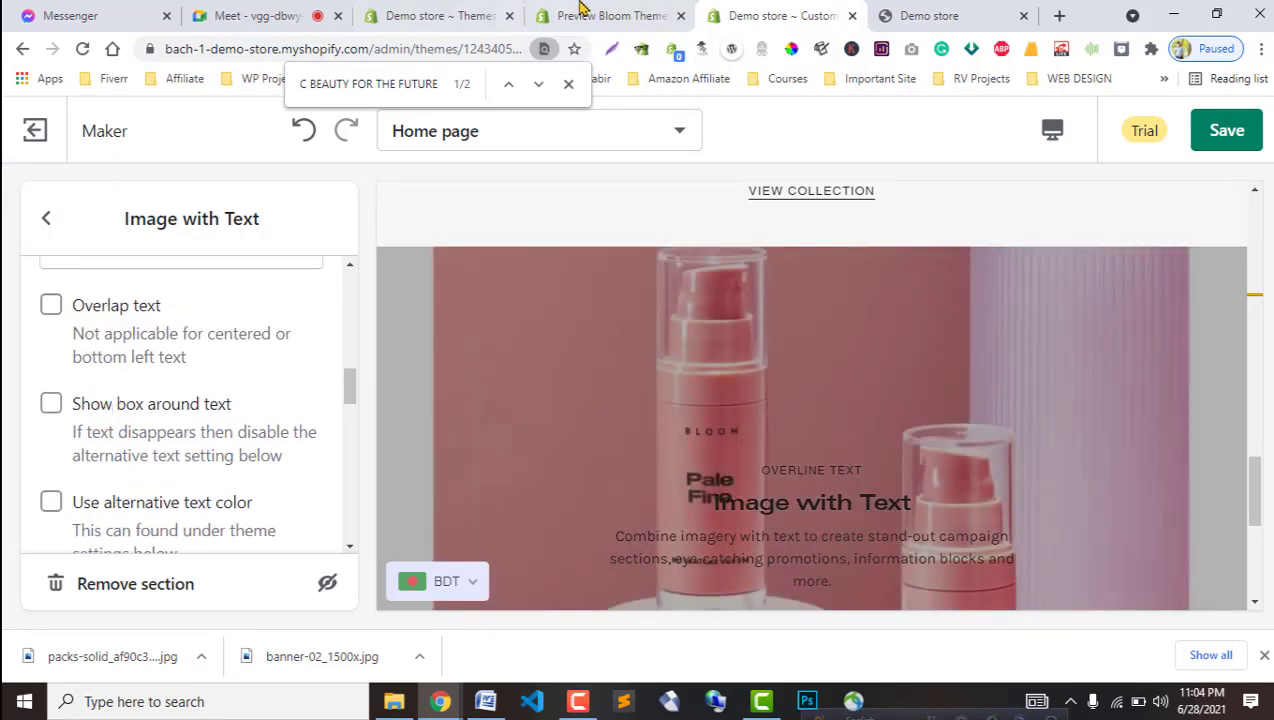
key(ctrl+shift+Tab)
key(ctrl+Tab)
scroll(127, 452, up, 3)
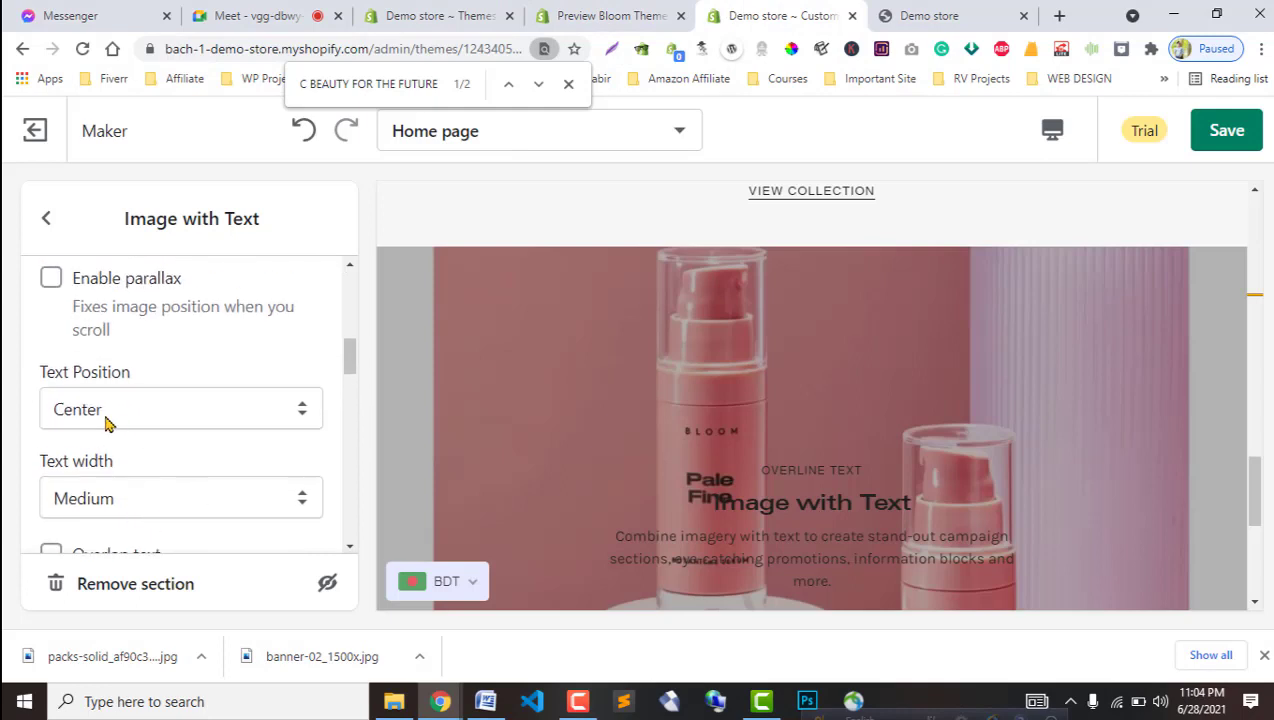
click(160, 410)
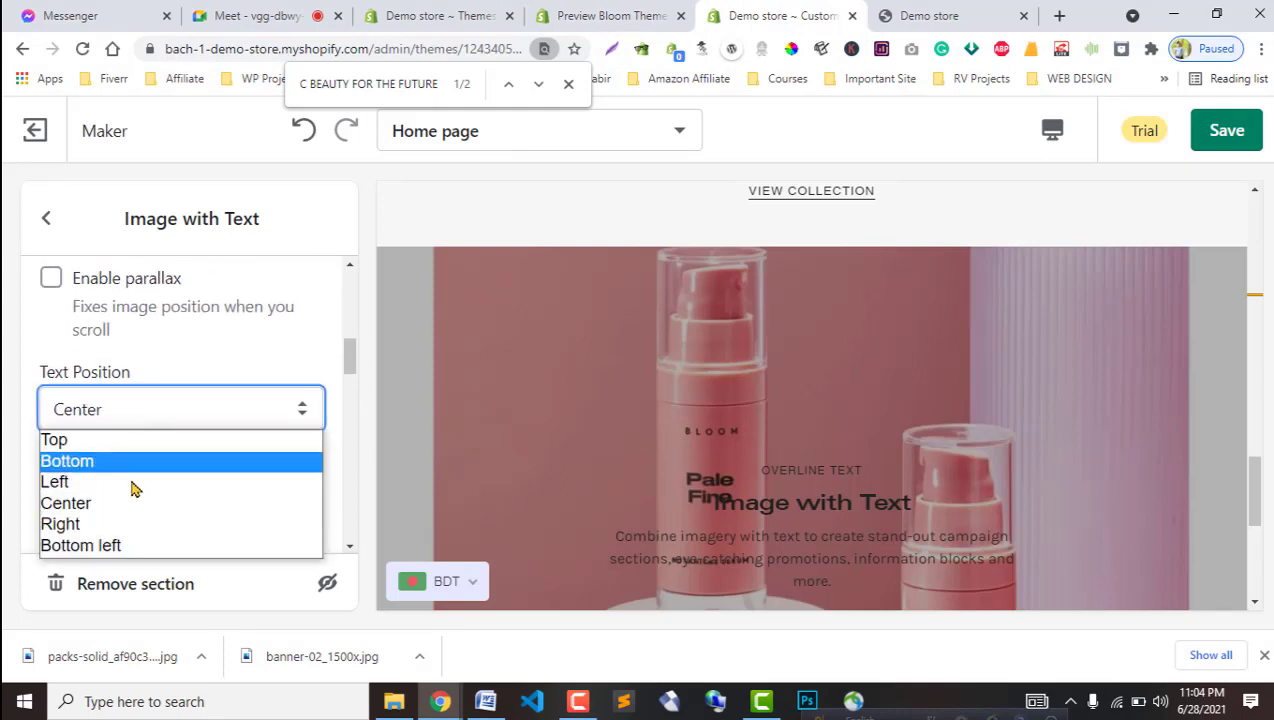
click(94, 482)
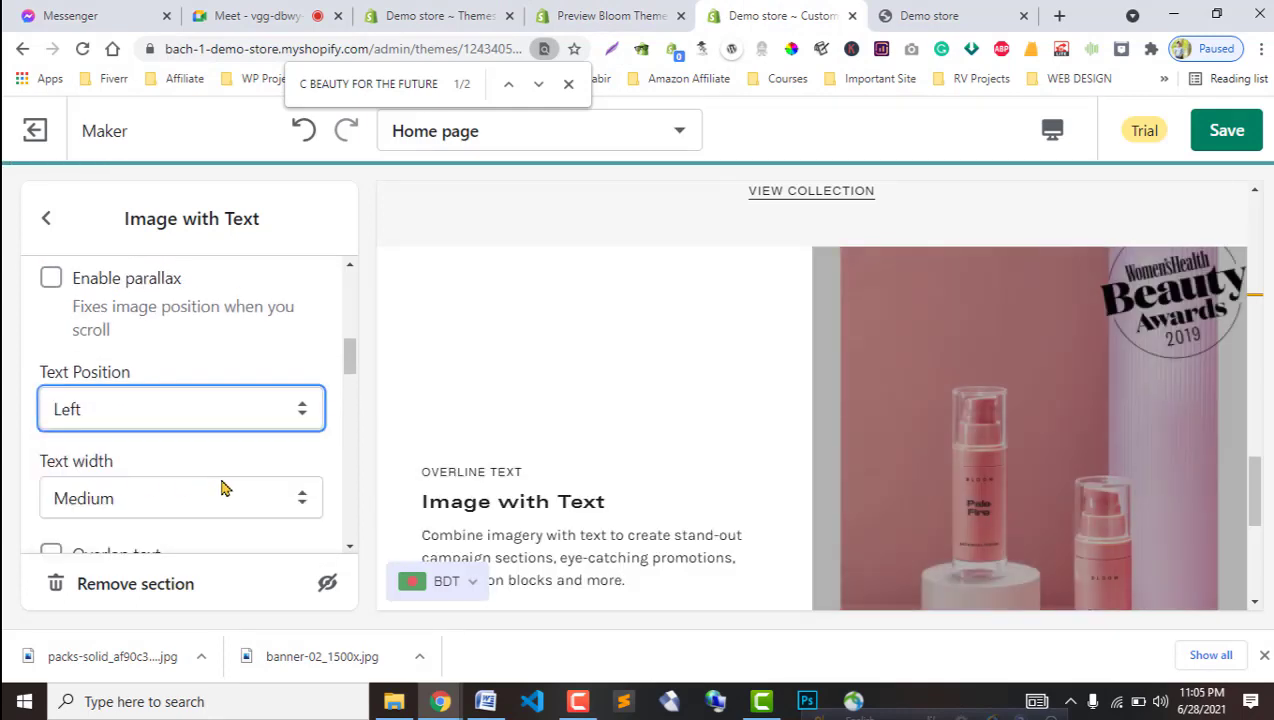
Set the section's text width to Large and compare the layout with the Our Story section in the Bloom preview.
scroll(629, 483, down, 2)
scroll(127, 529, down, 2)
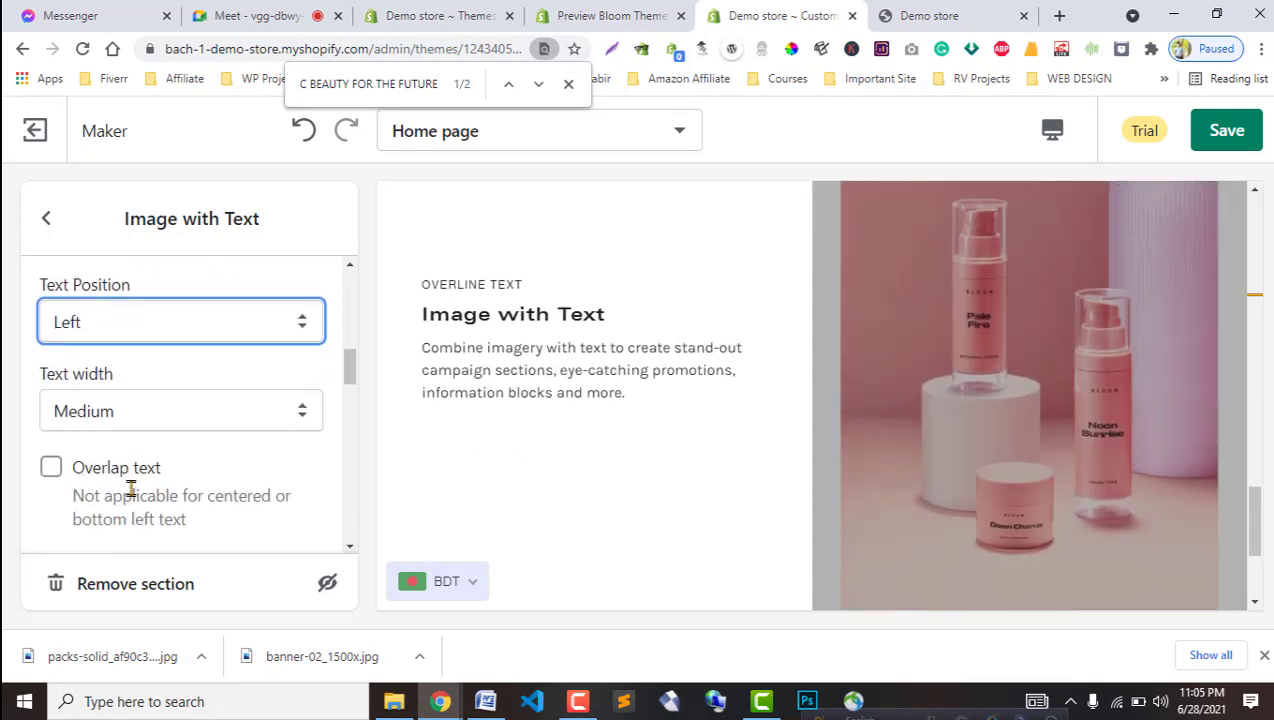
click(166, 383)
click(108, 448)
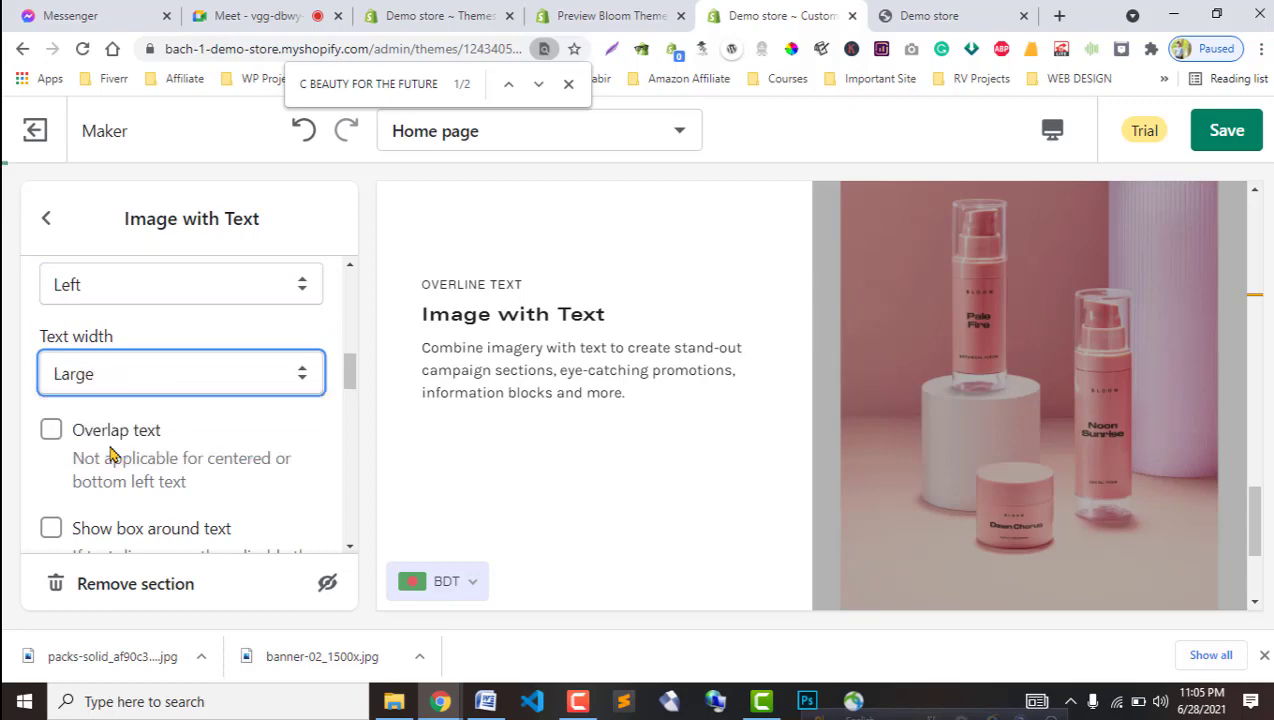
click(633, 10)
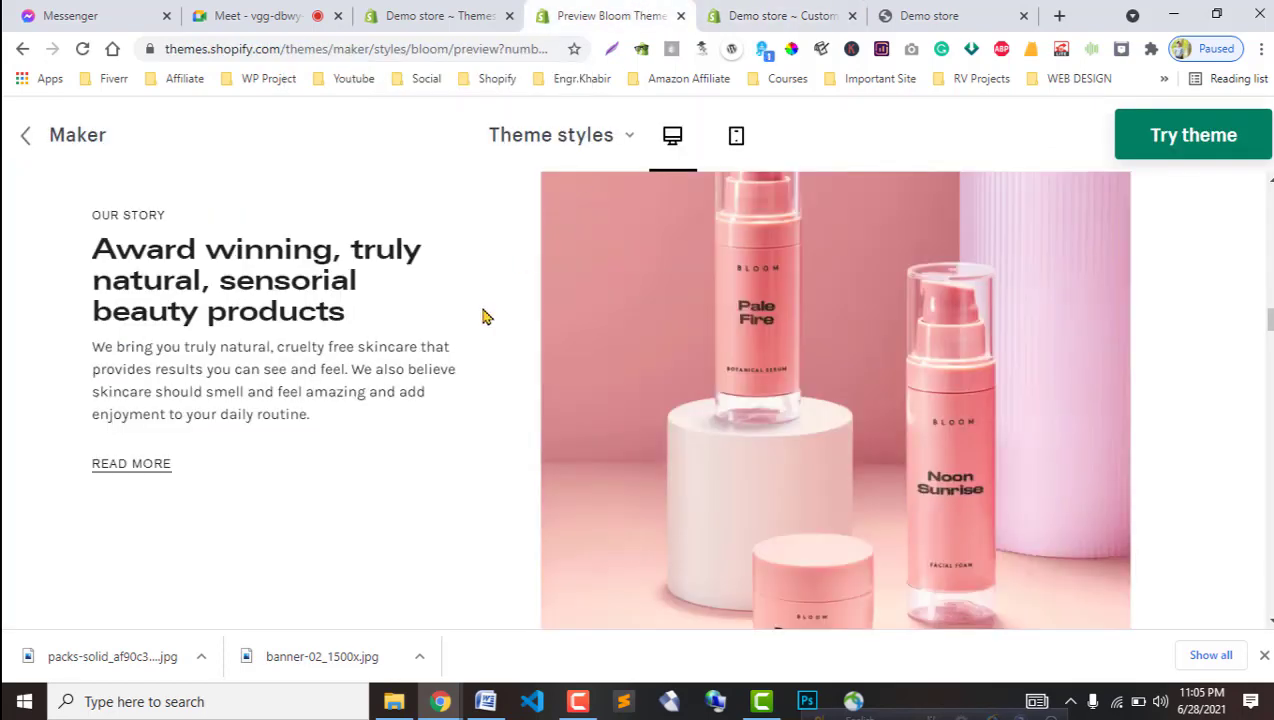
click(819, 15)
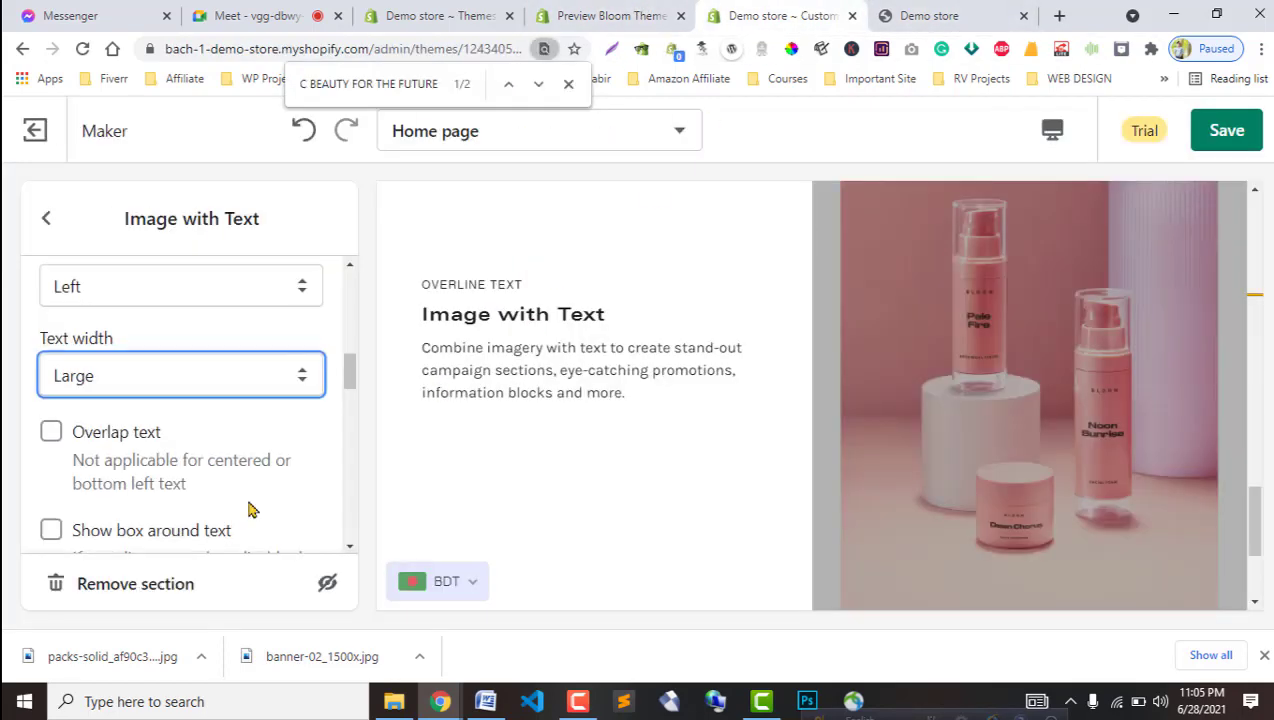
Try the parallax effect on the Image with Text section's image and turn it off again.
scroll(248, 507, up, 3)
scroll(250, 509, up, 2)
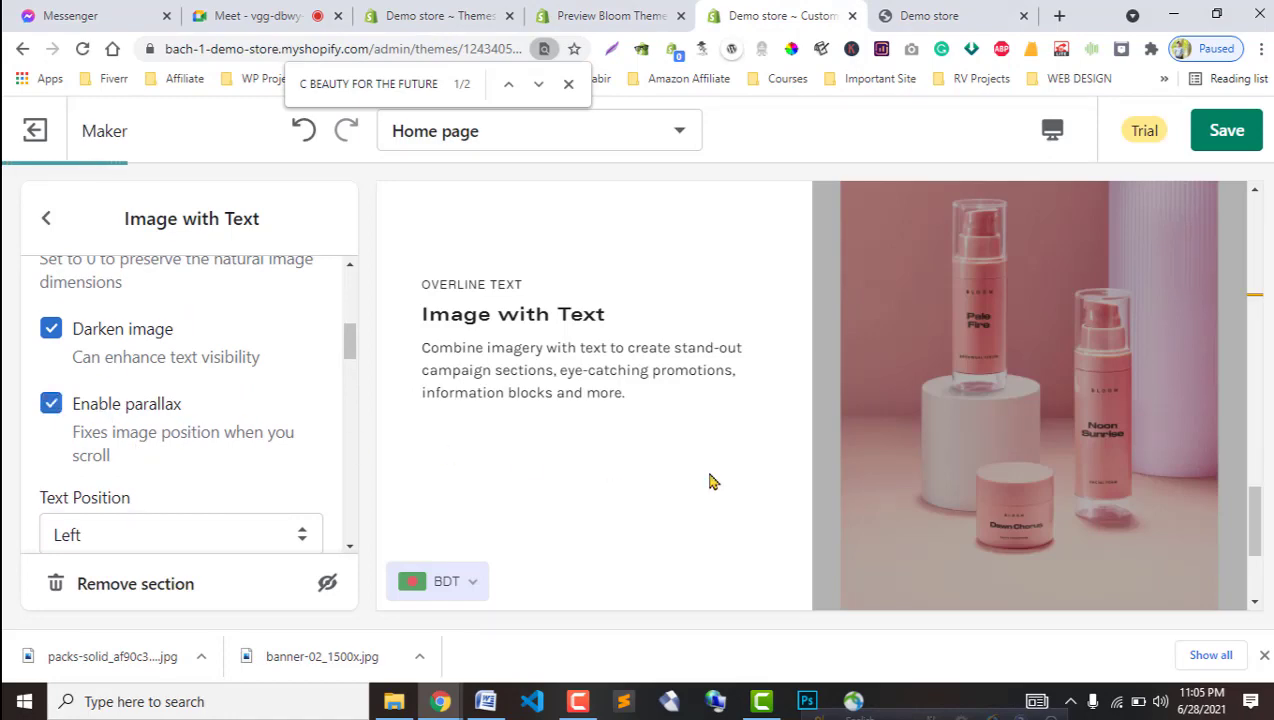
scroll(595, 410, up, 3)
scroll(598, 424, down, 6)
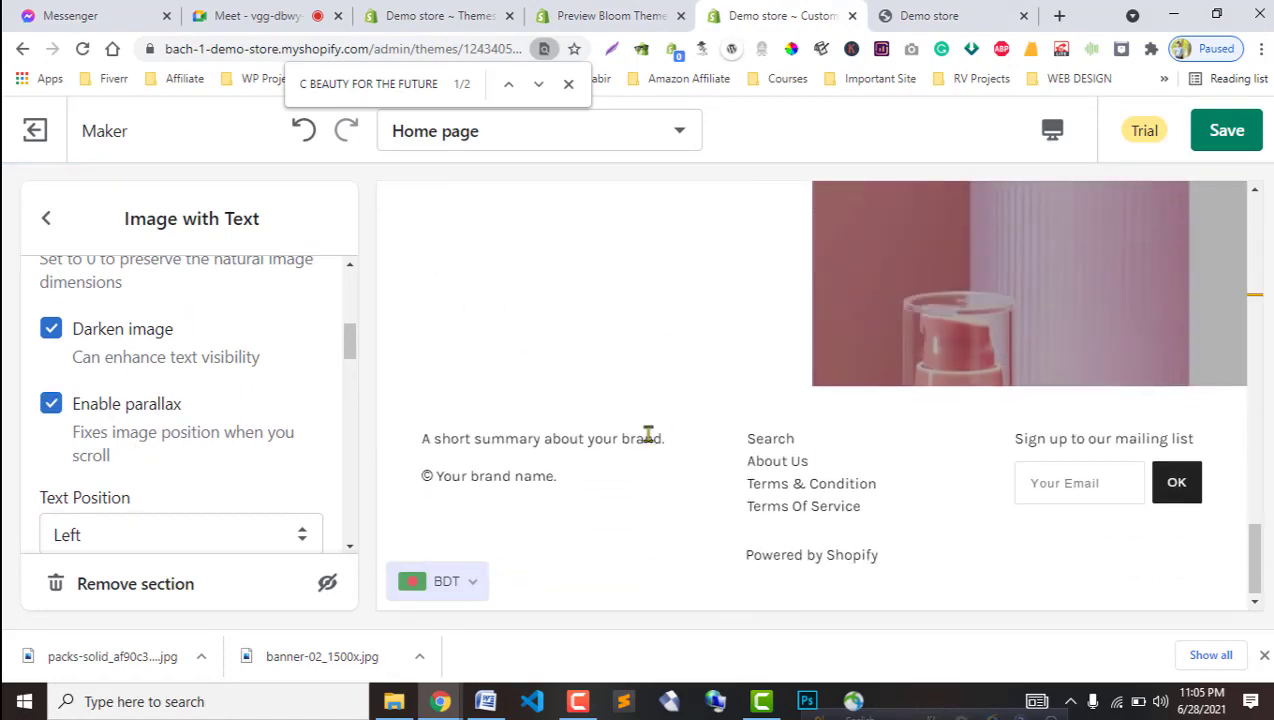
scroll(646, 436, up, 1)
scroll(646, 436, up, 5)
scroll(640, 438, down, 3)
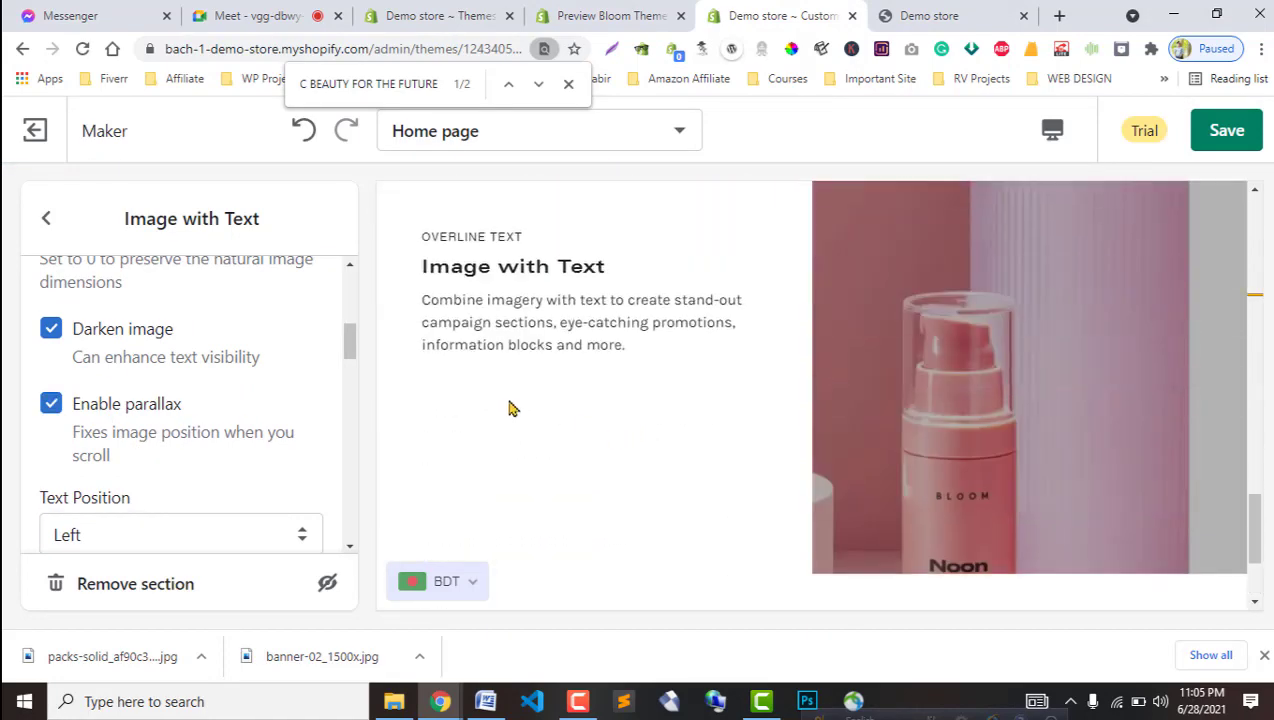
click(85, 347)
click(114, 405)
Turn off image darkening for the Image with Text section to match the Bloom preview.
click(170, 350)
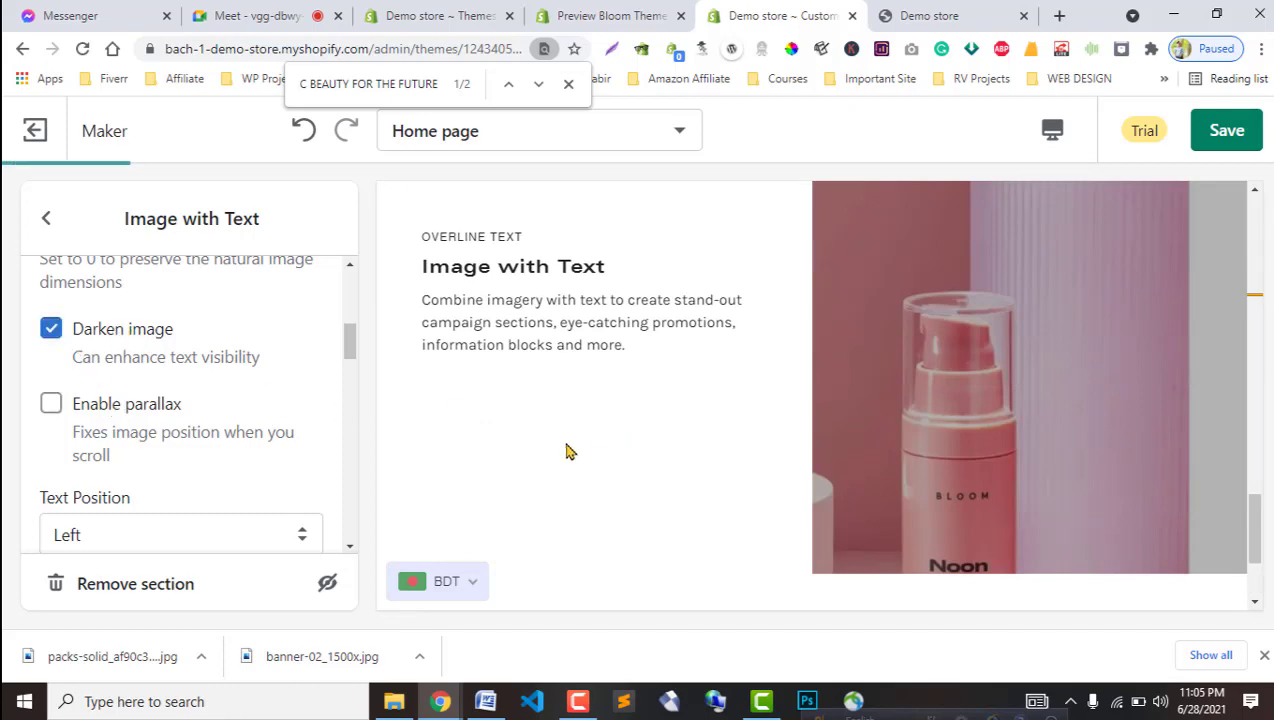
click(626, 12)
click(830, 12)
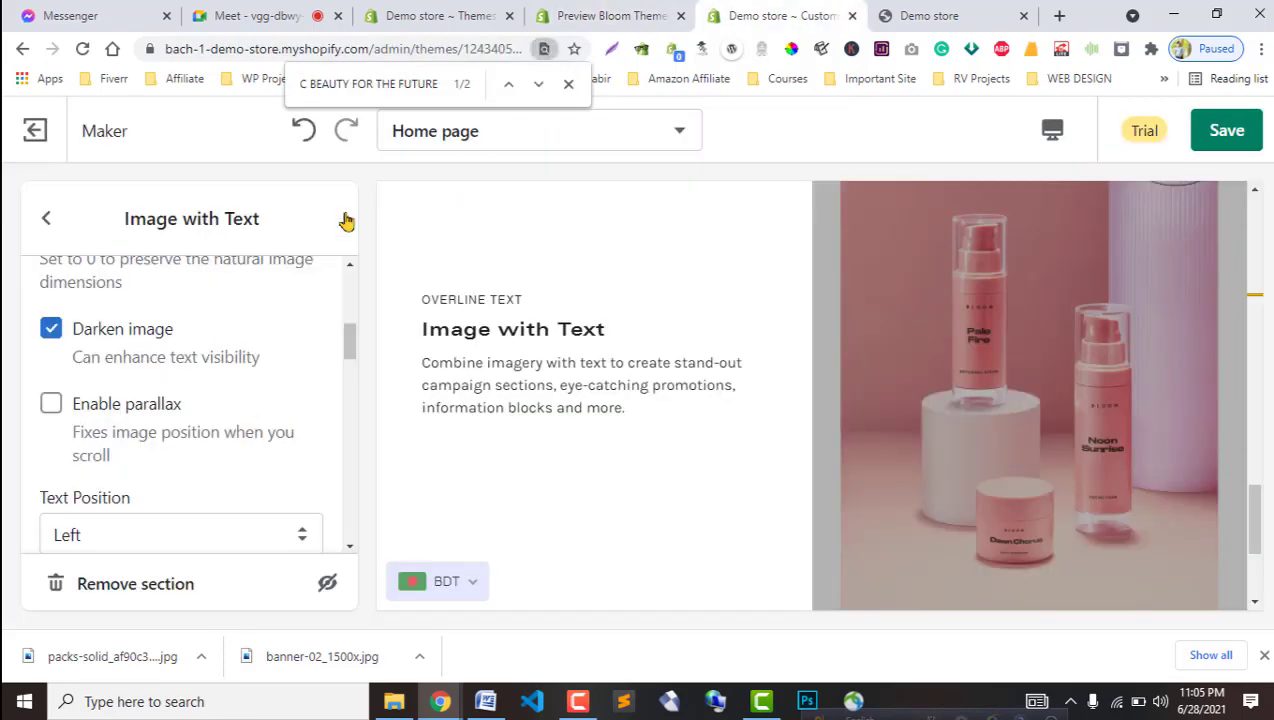
Try an image height of 1 for the Image with Text section and set it to 4.
scroll(103, 345, up, 3)
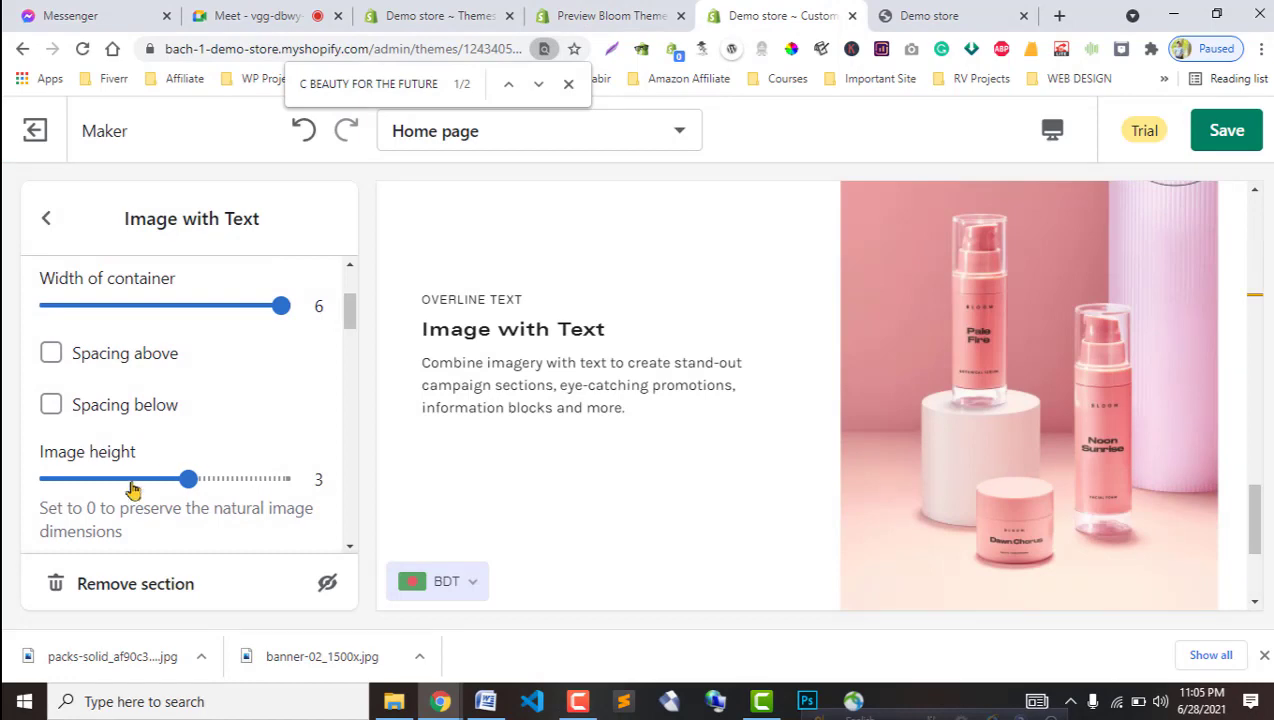
drag(131, 489, 120, 490)
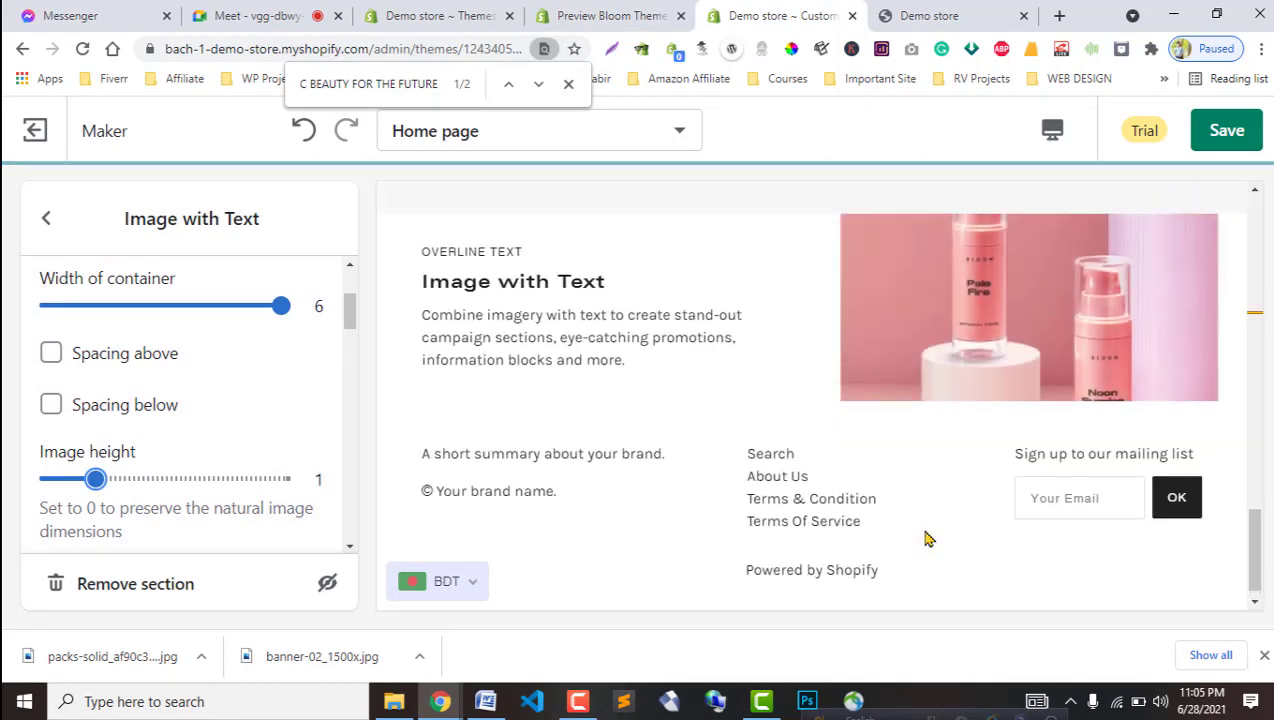
click(216, 481)
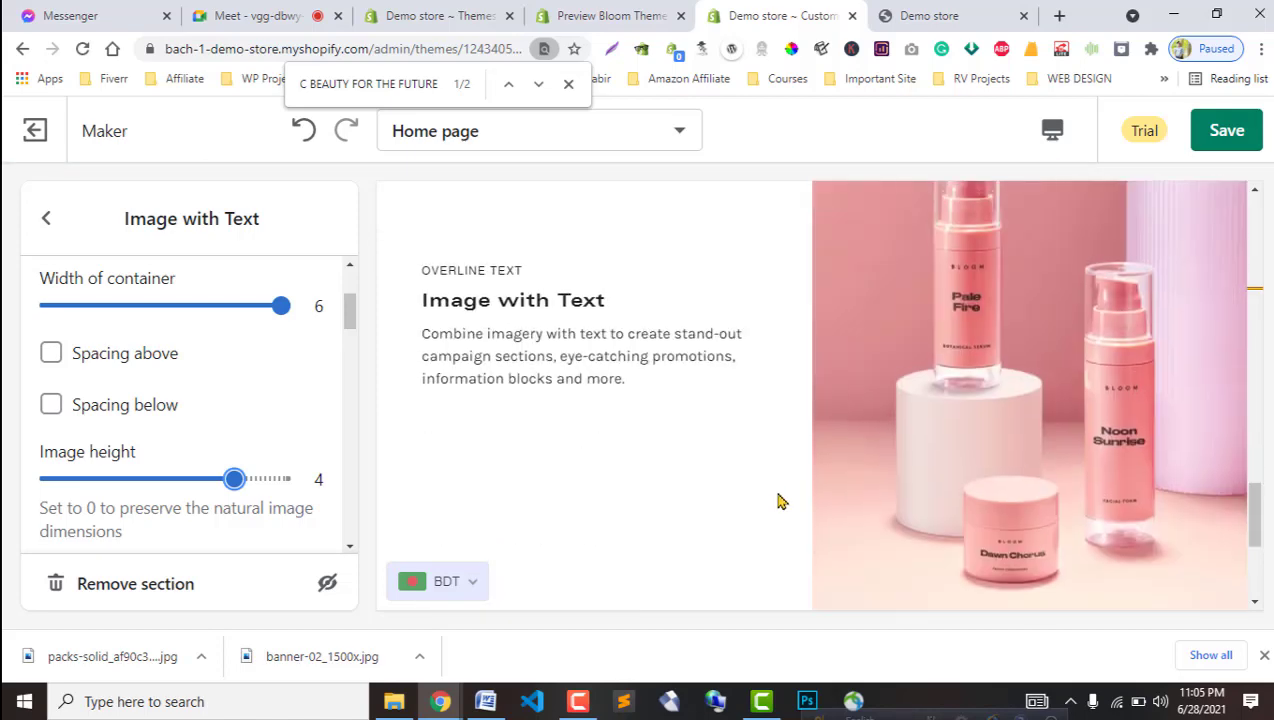
Review the Our Story overline, heading and body paragraph in the Bloom preview, selecting the text.
click(605, 15)
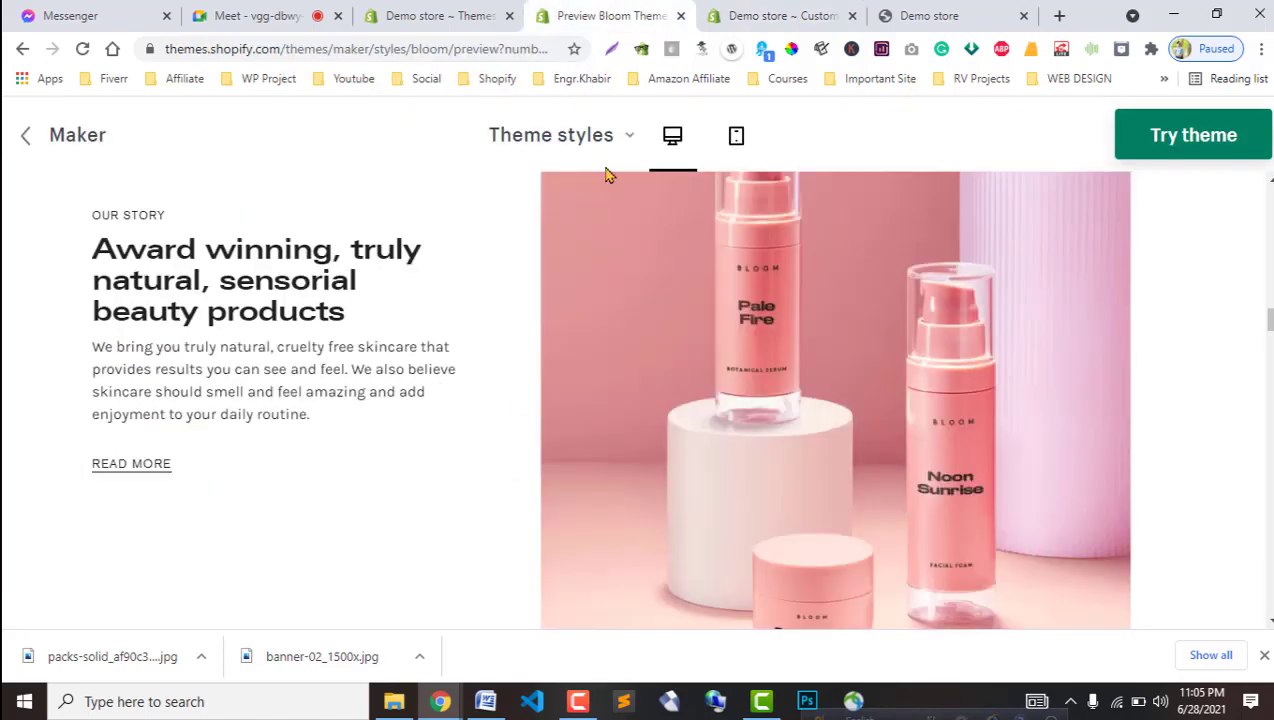
scroll(372, 430, up, 1)
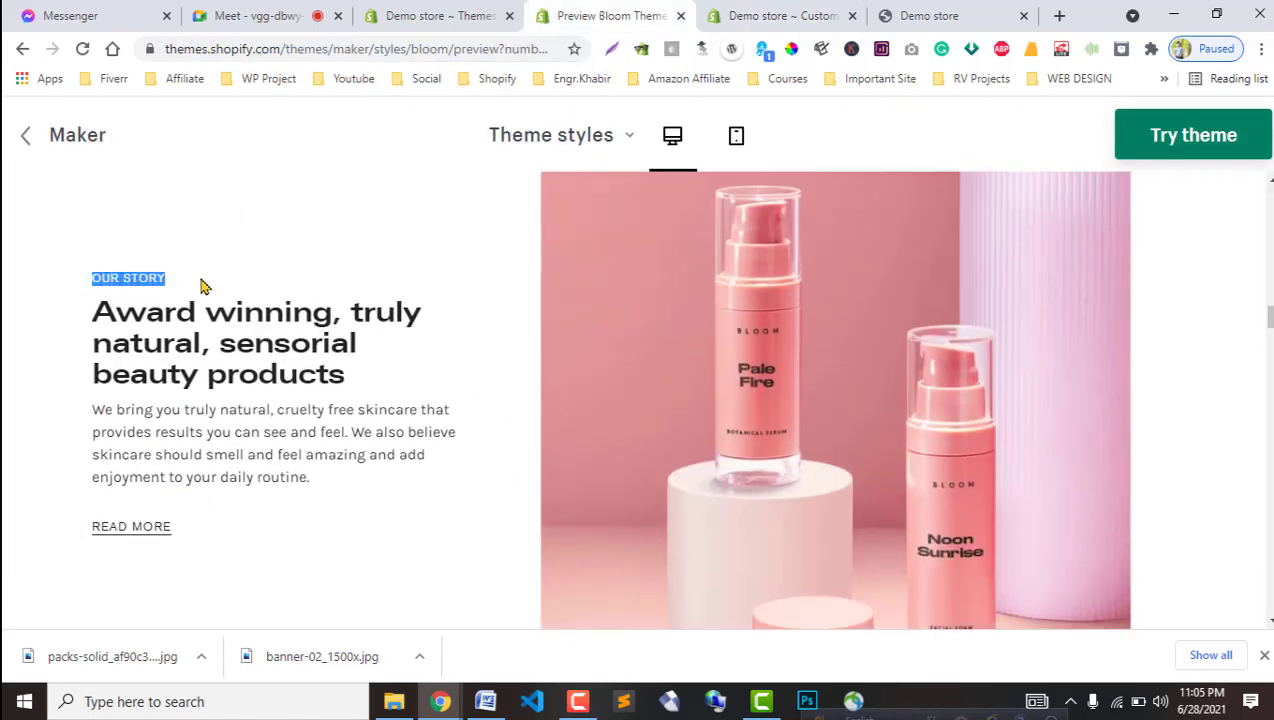
click(176, 318)
triple_click(176, 318)
double_click(182, 373)
double_click(195, 340)
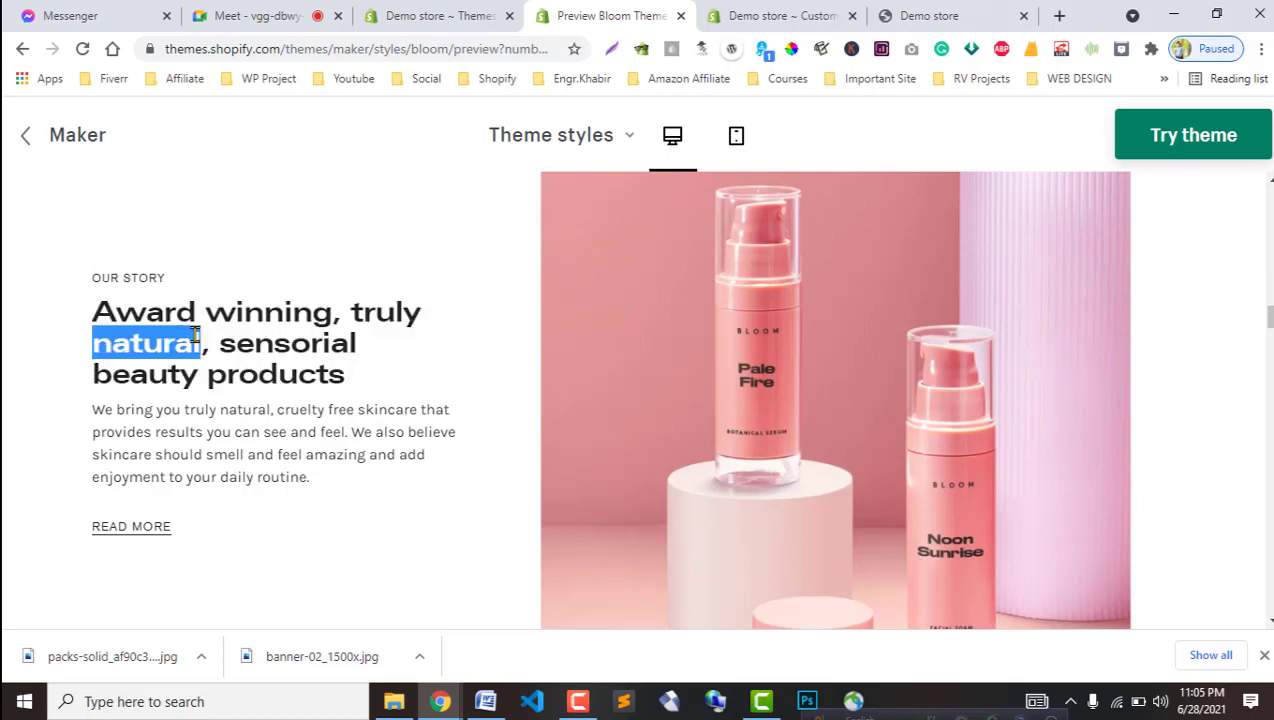
triple_click(195, 338)
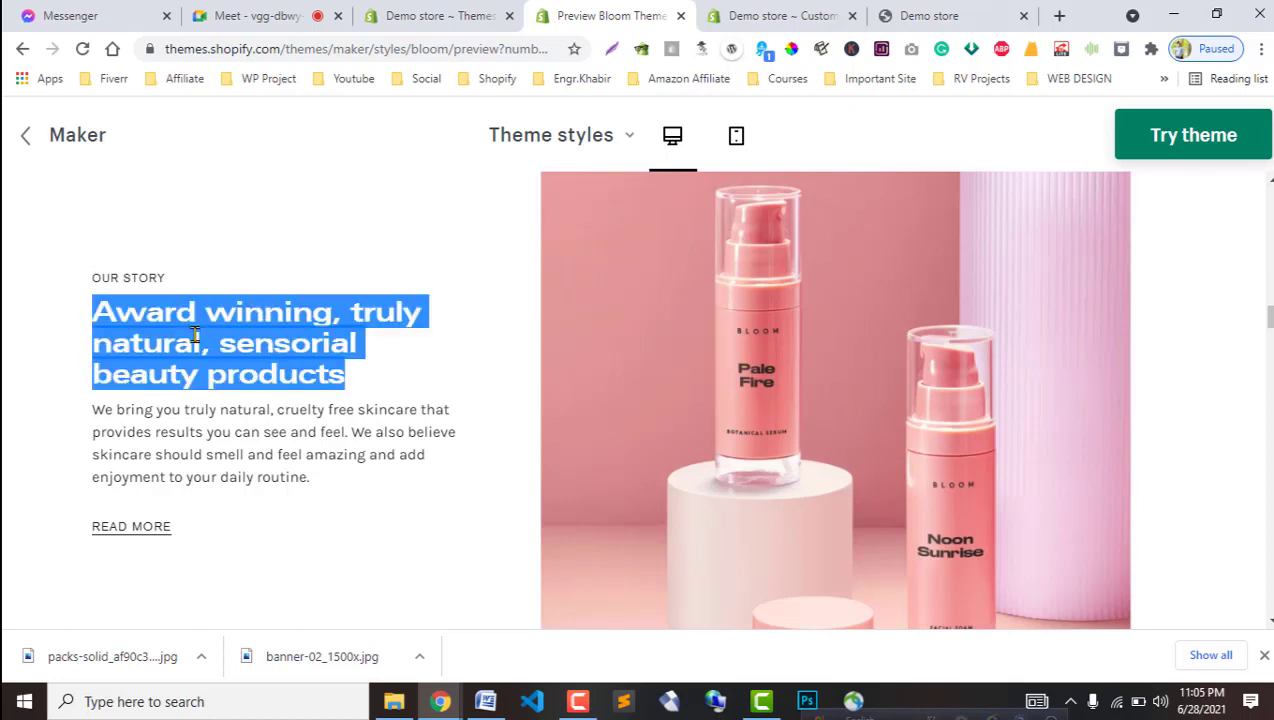
double_click(206, 452)
triple_click(206, 448)
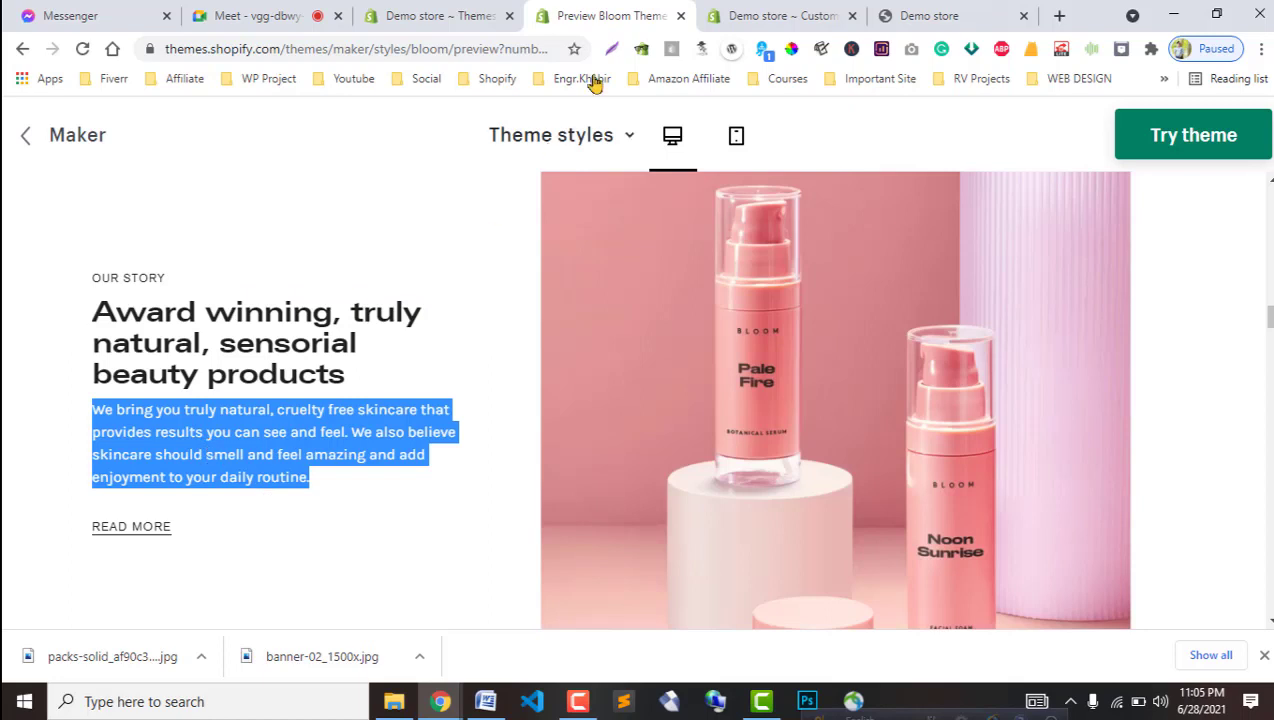
Compare the Image with Text section's image, text and link settings with the Our Story block and its Read More link in the Bloom preview.
click(770, 15)
scroll(185, 495, down, 6)
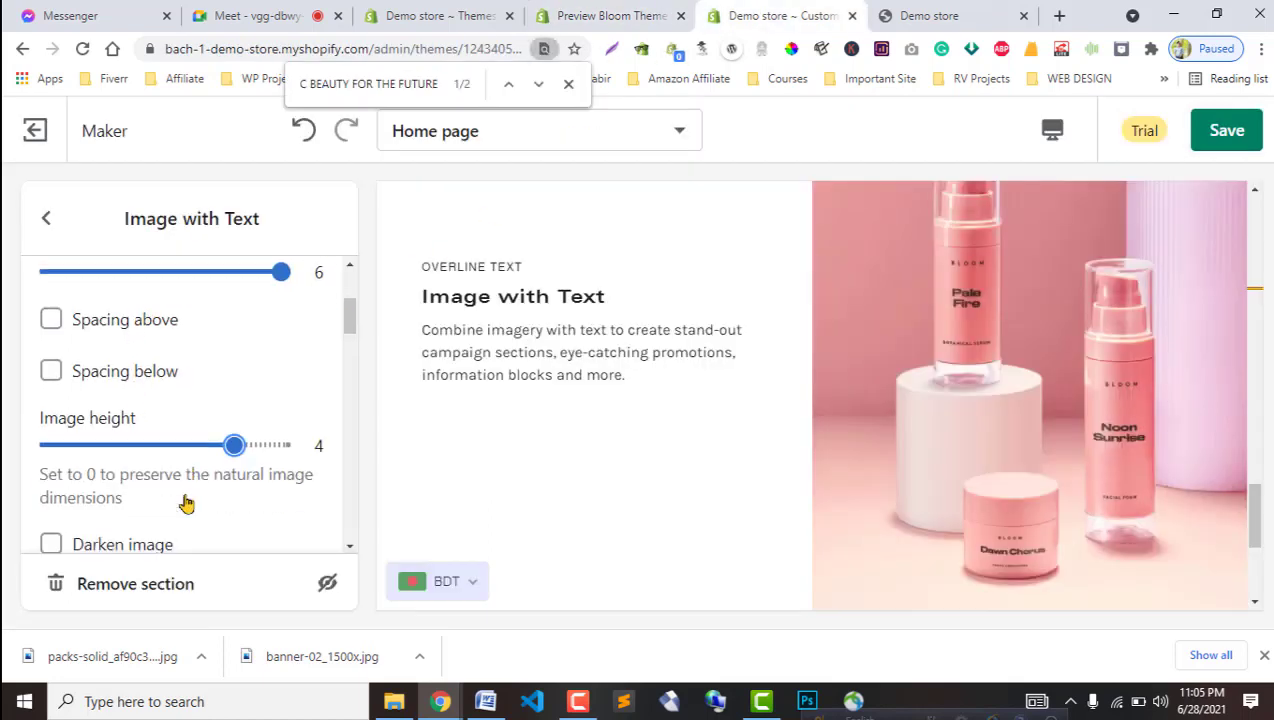
scroll(185, 495, down, 4)
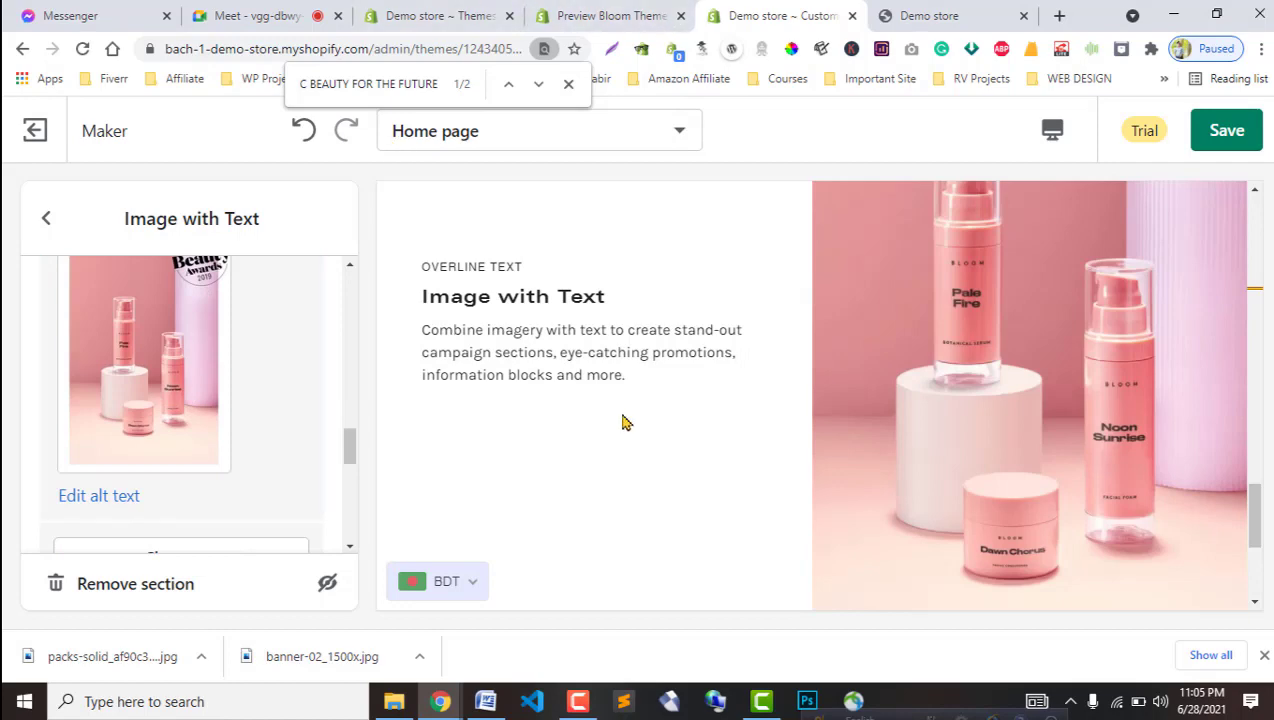
click(686, 8)
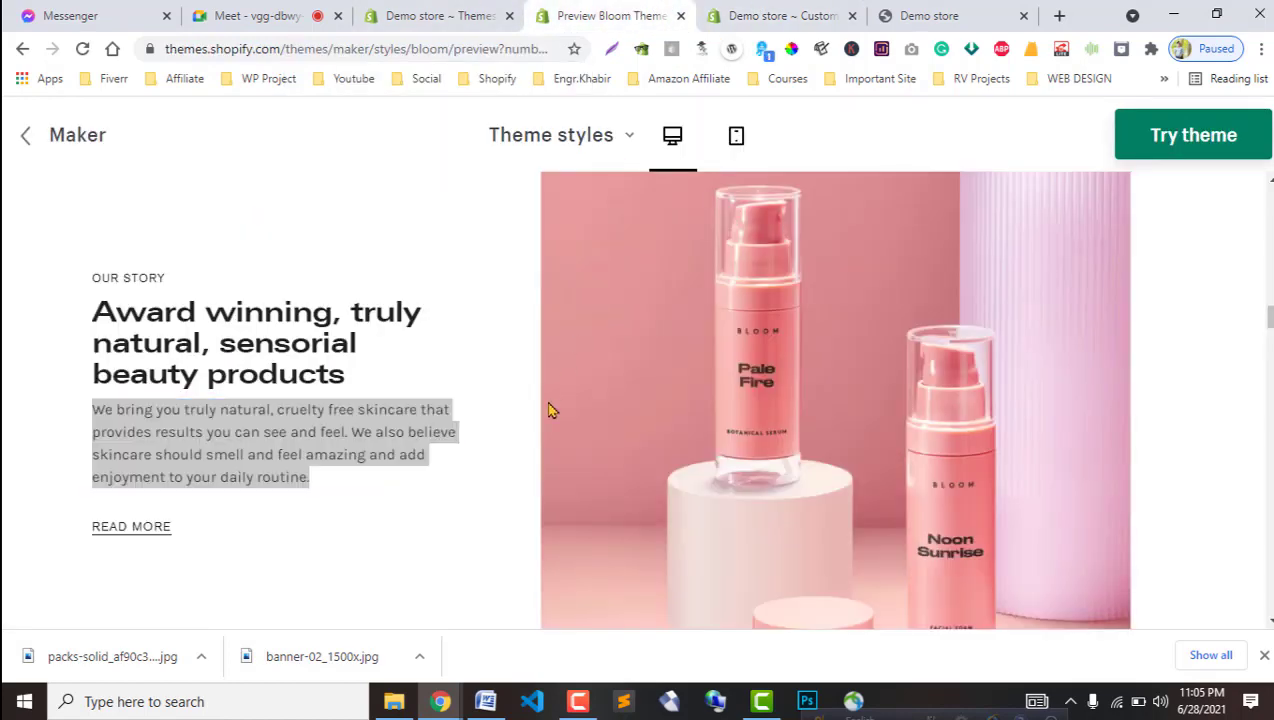
click(832, 12)
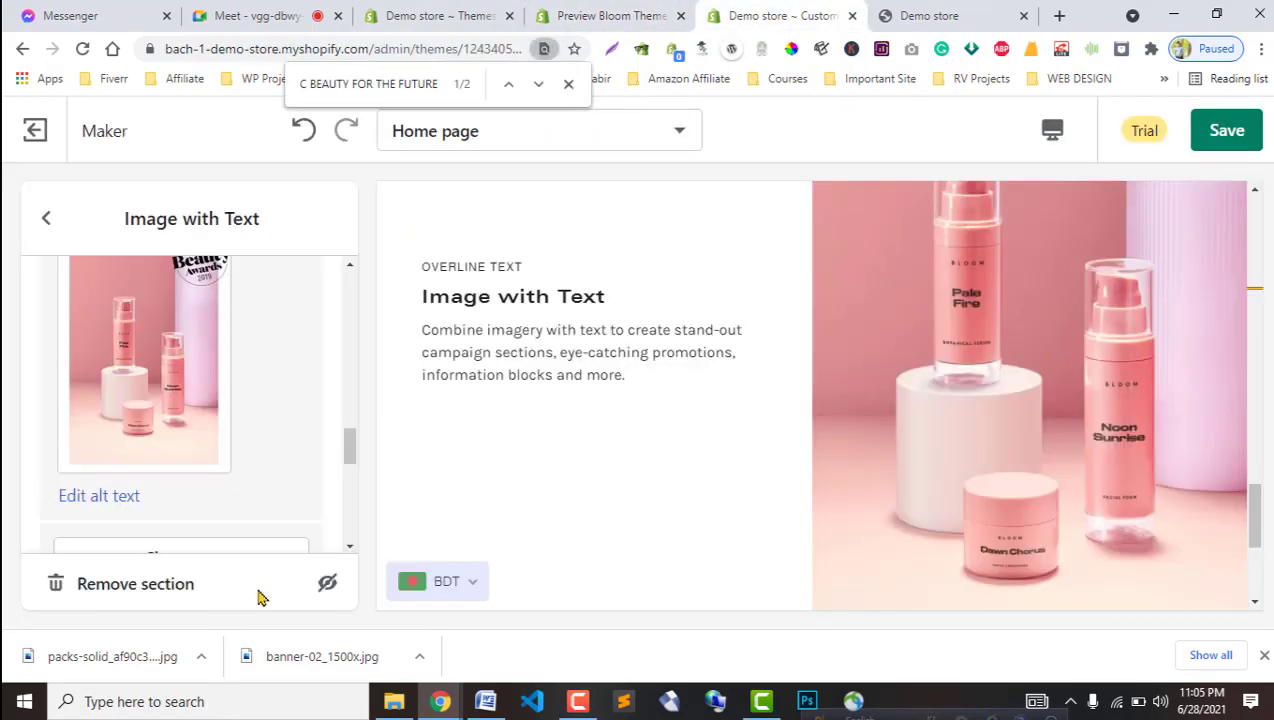
scroll(213, 545, down, 5)
scroll(287, 504, down, 1)
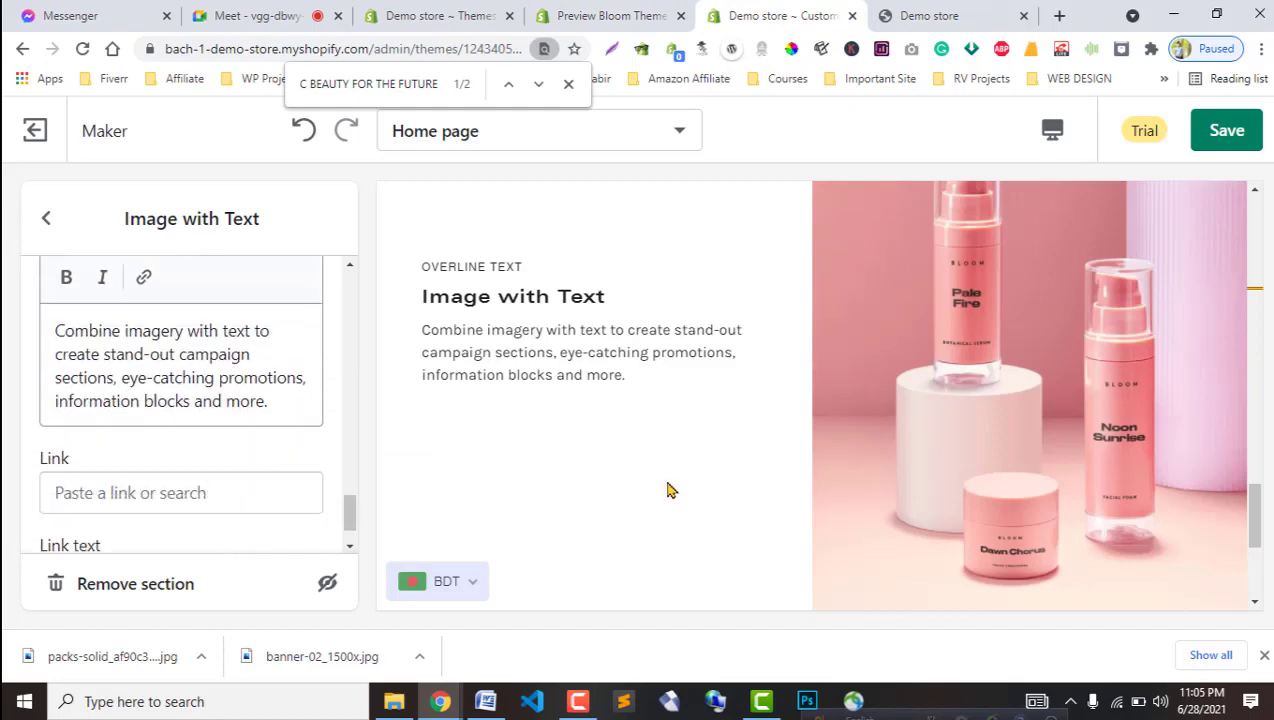
click(597, 12)
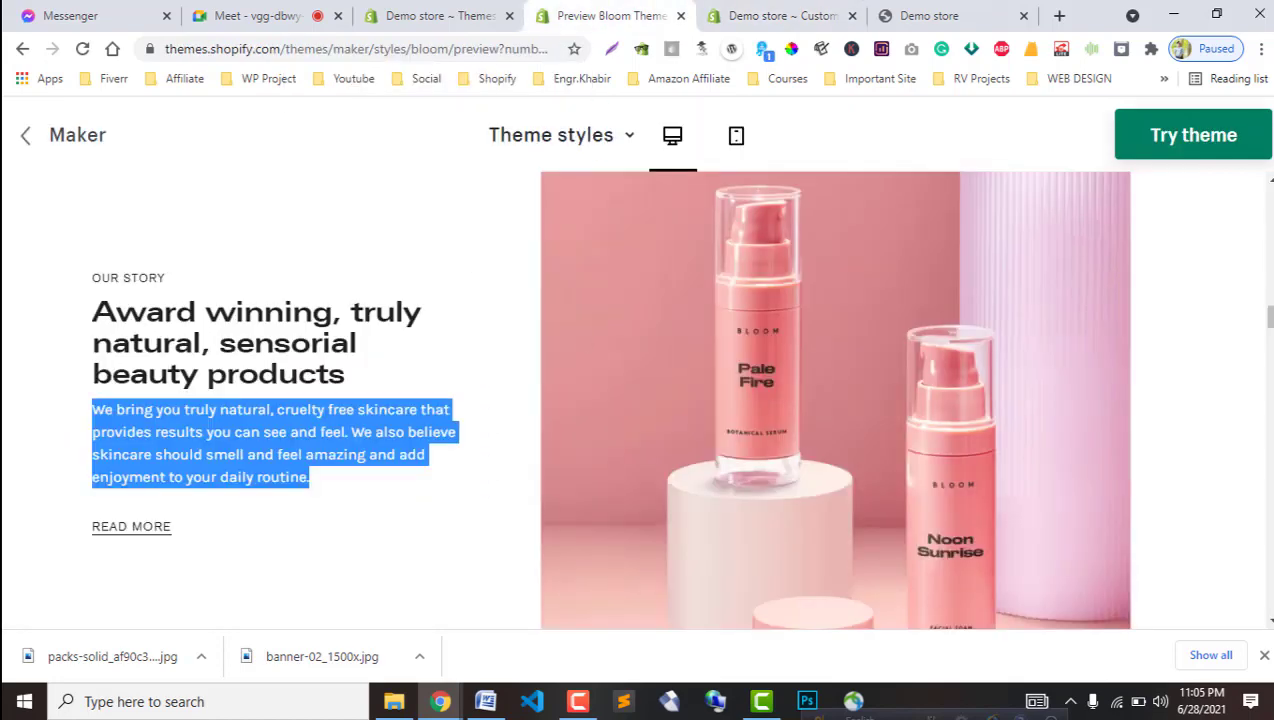
key(ctrl+Tab)
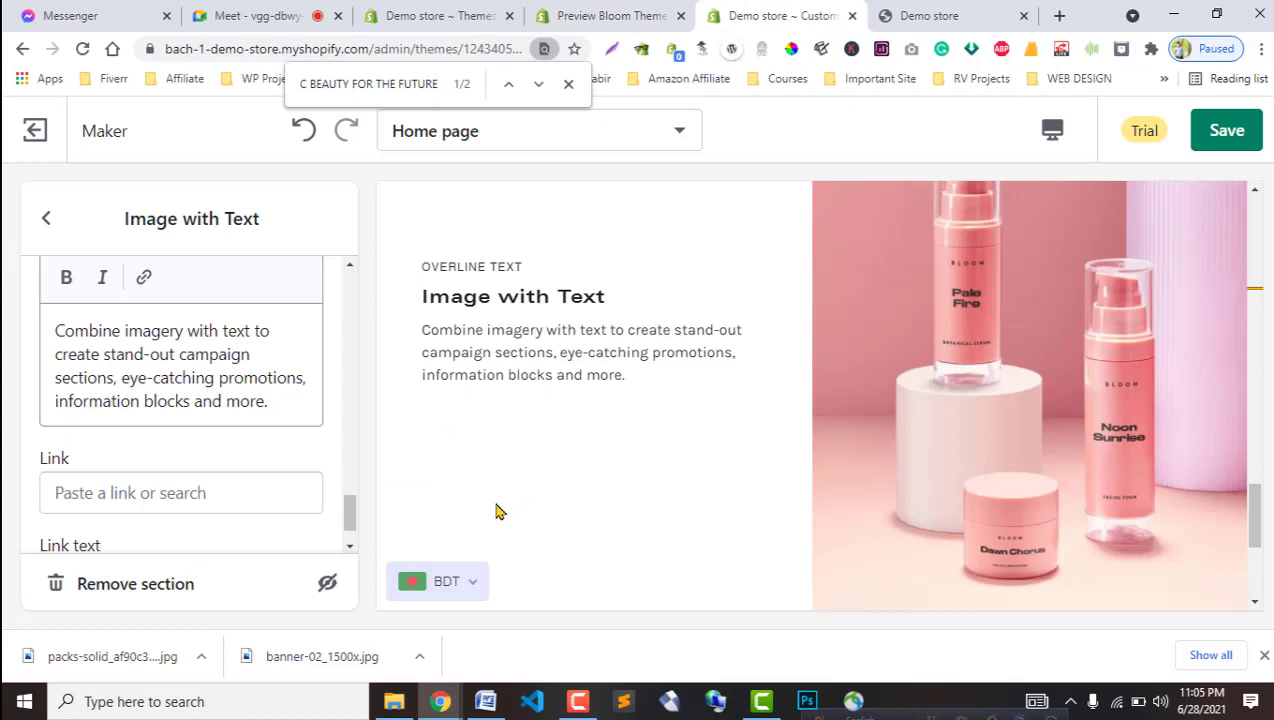
Try adding "Read More" as a separate line two rows below the Image with Text section's body text.
scroll(156, 460, down, 2)
scroll(200, 440, up, 2)
click(305, 401)
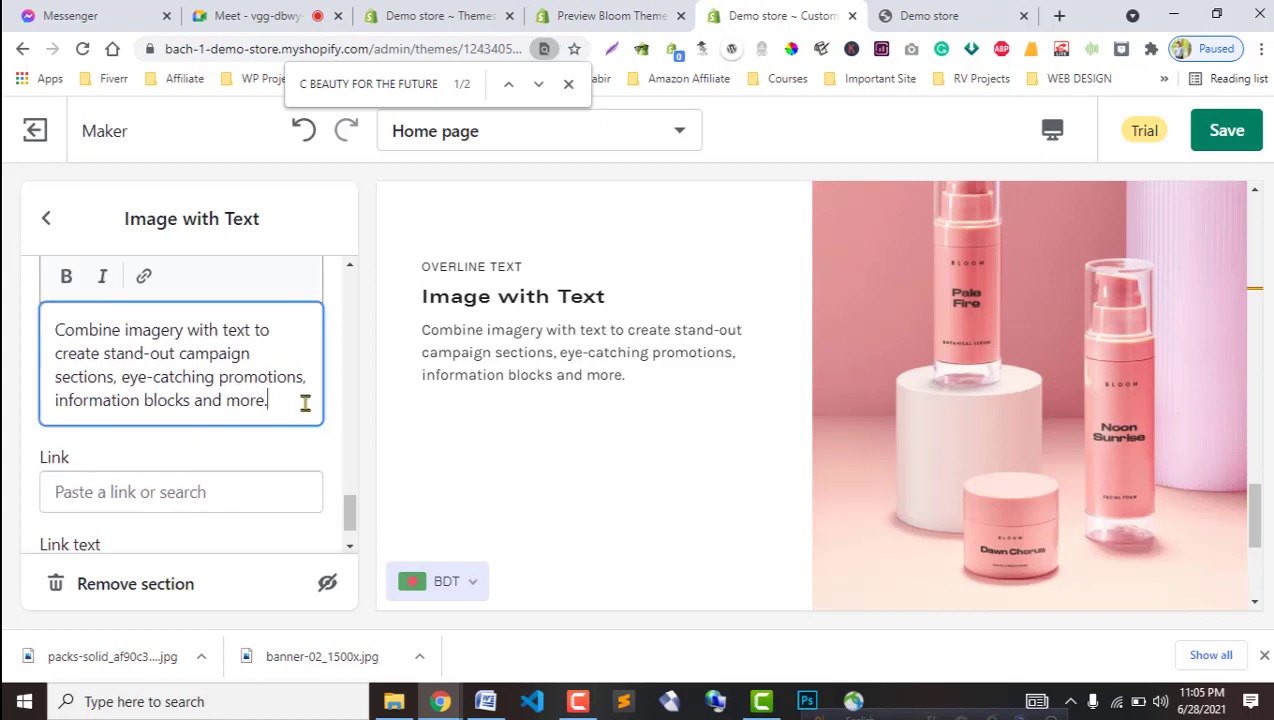
key(Return)
key(Return)
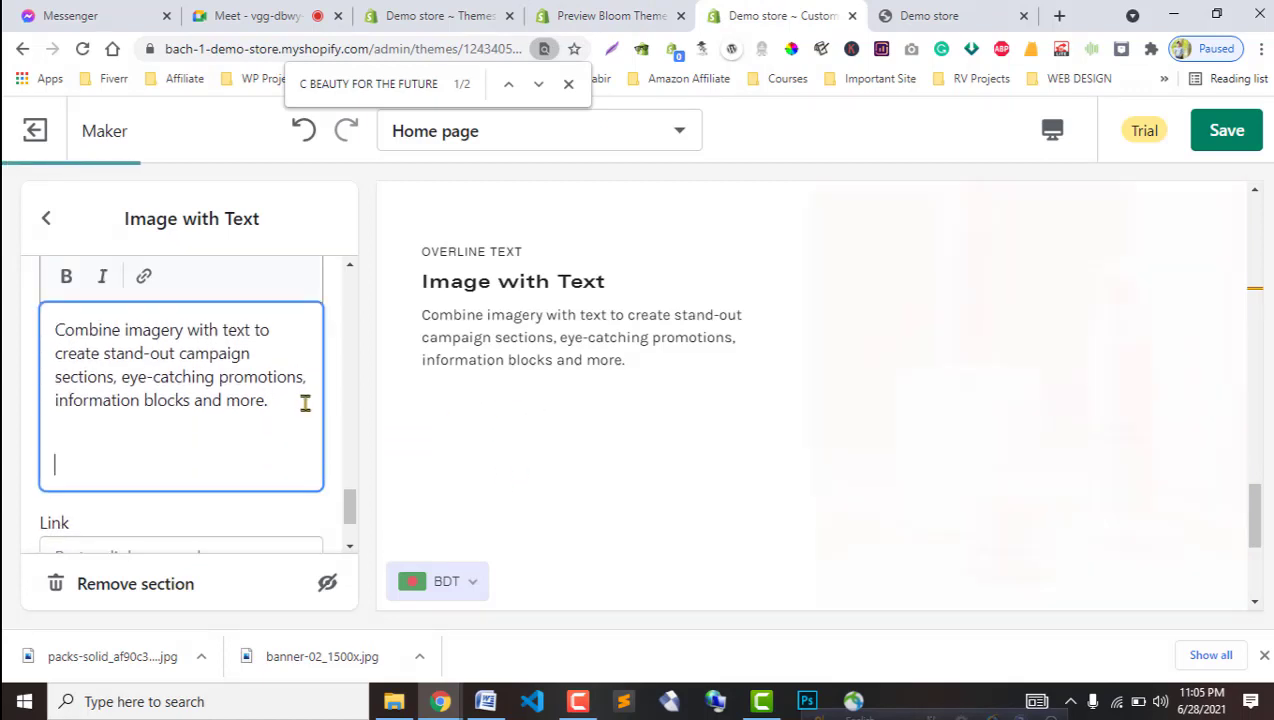
text(Read More)
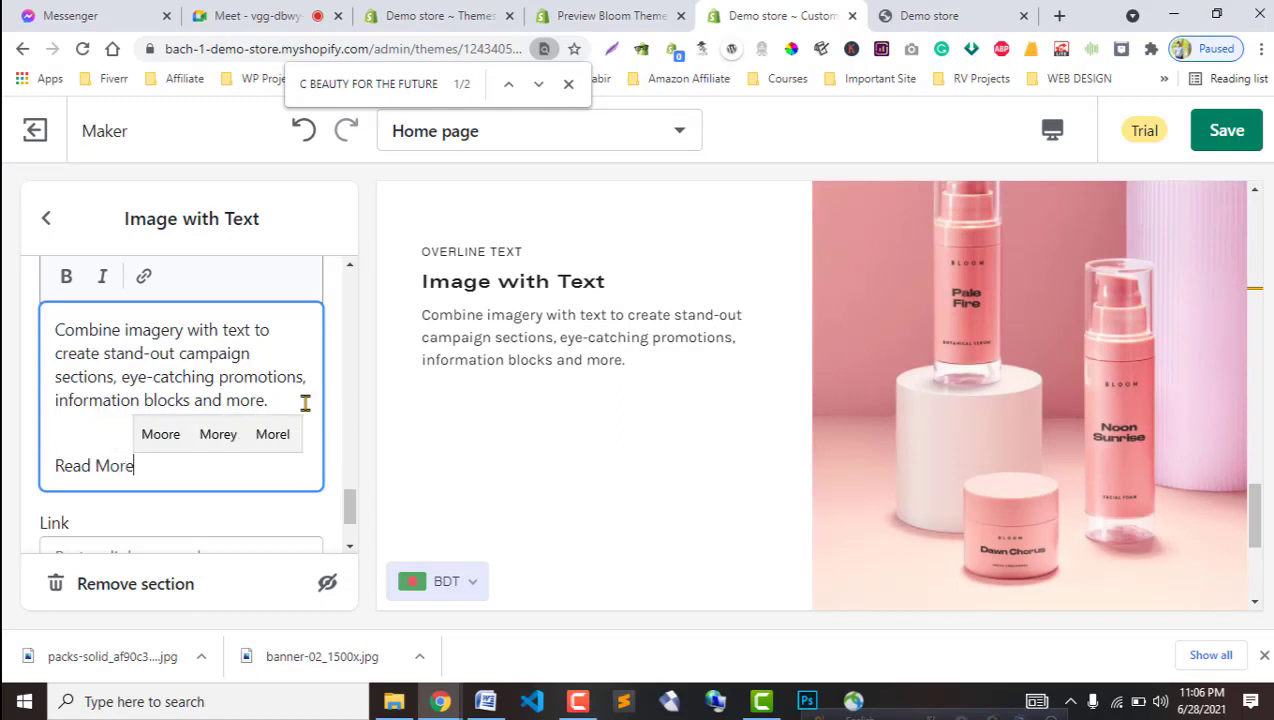
Move "Read More" out of the body text and into the section's Link text.
scroll(305, 402, down, 1)
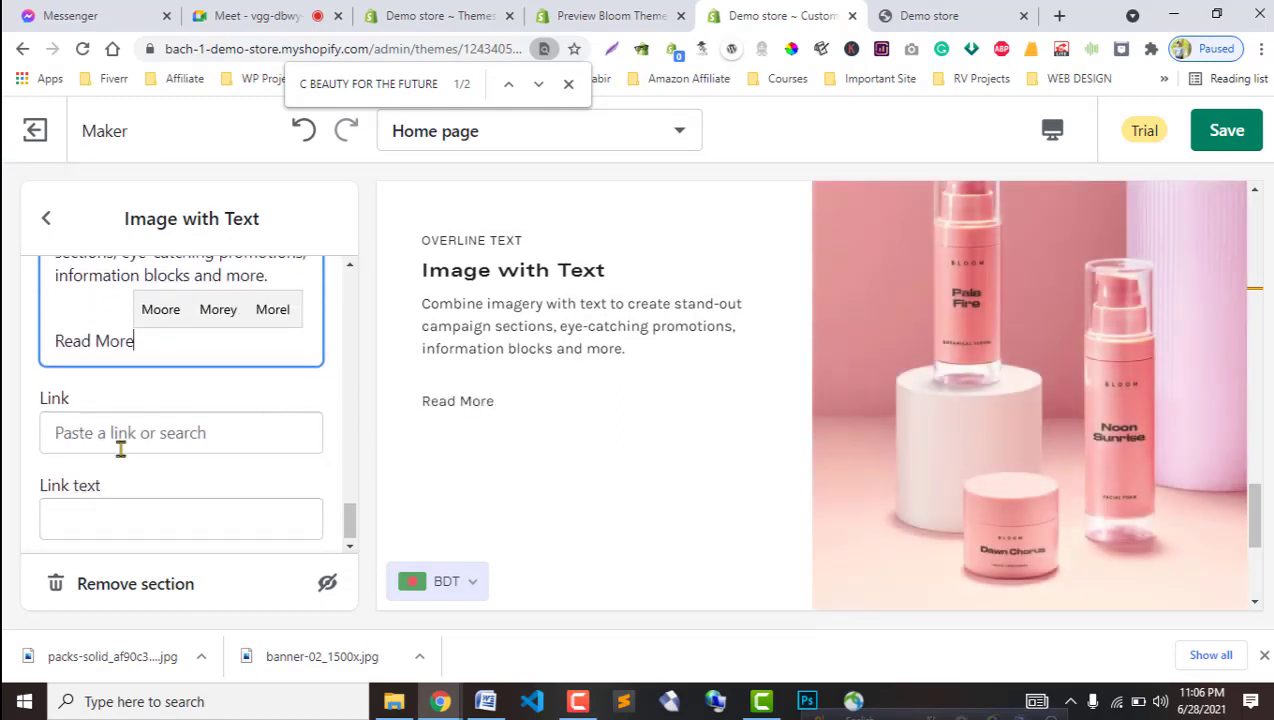
click(129, 510)
triple_click(80, 333)
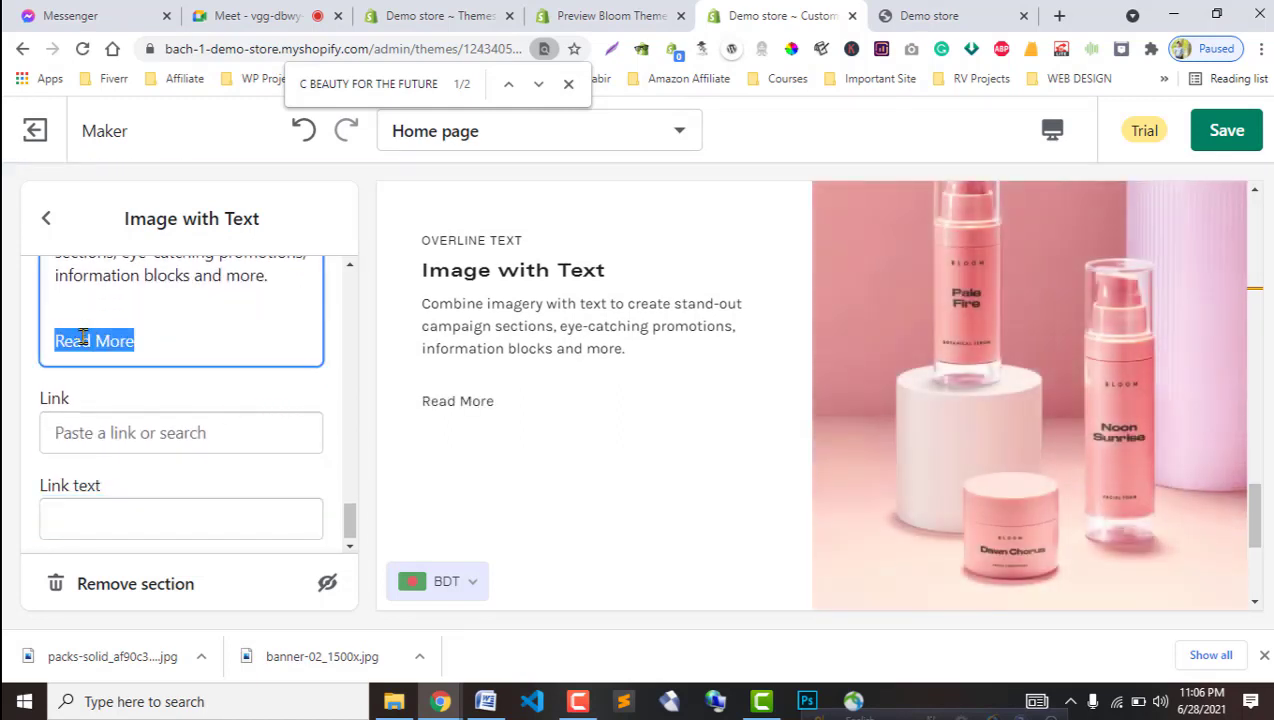
key(BackSpace)
click(113, 505)
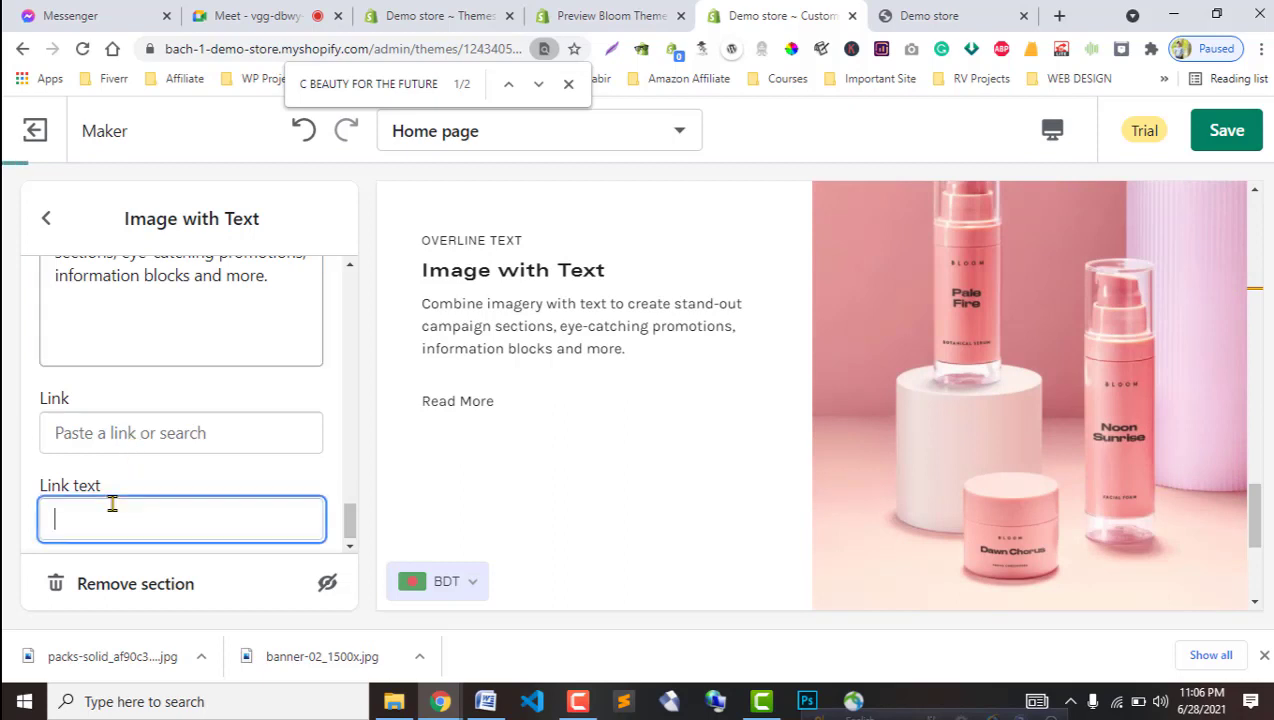
Link the section's Read More text to the About Us page.
click(101, 430)
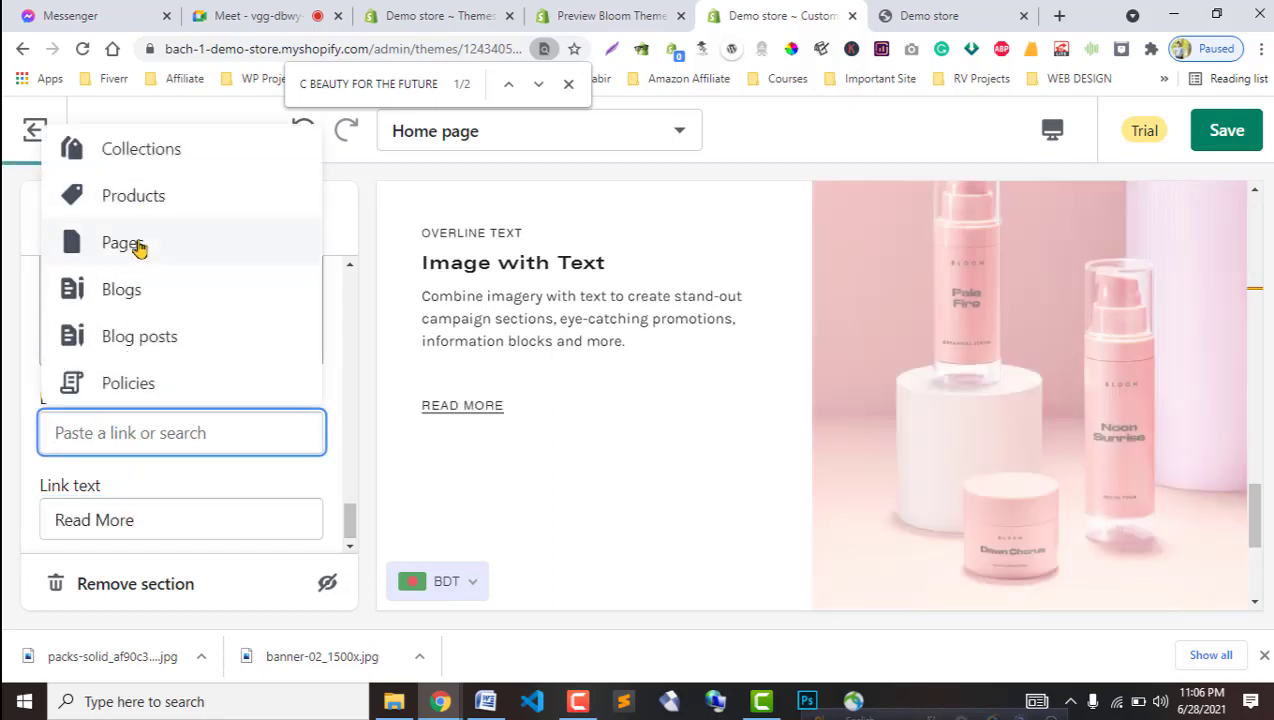
click(144, 250)
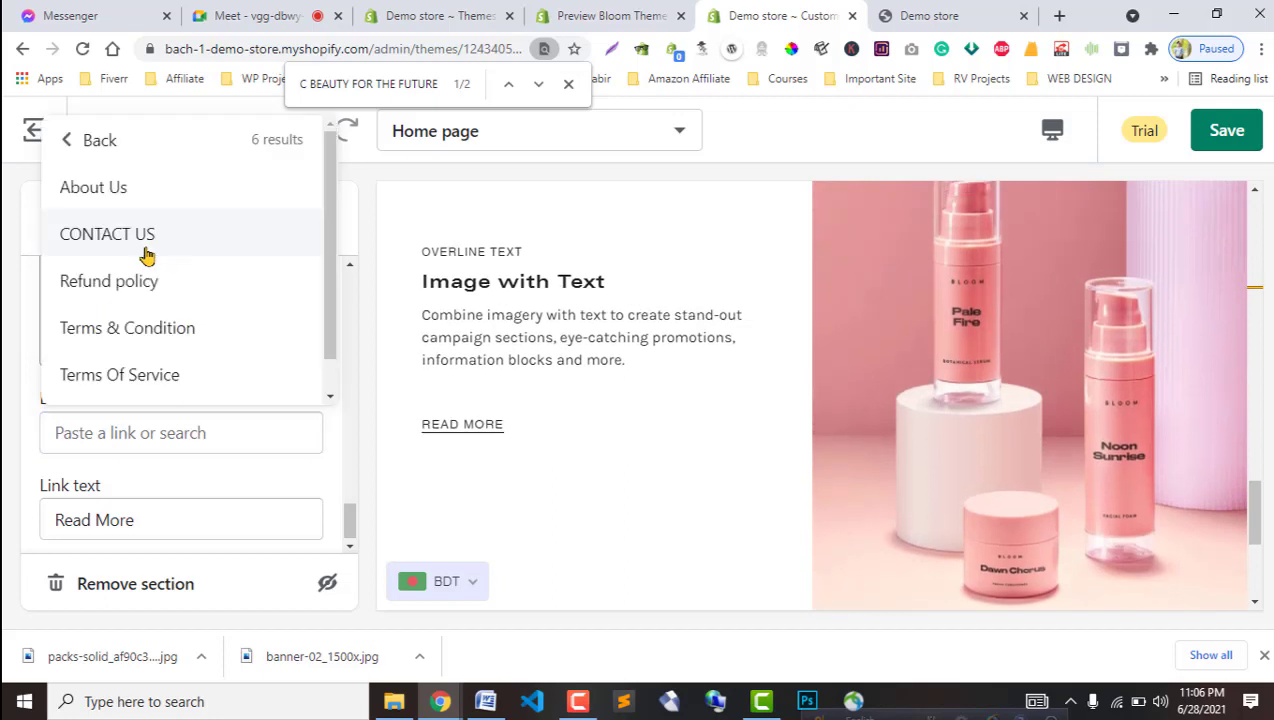
click(105, 193)
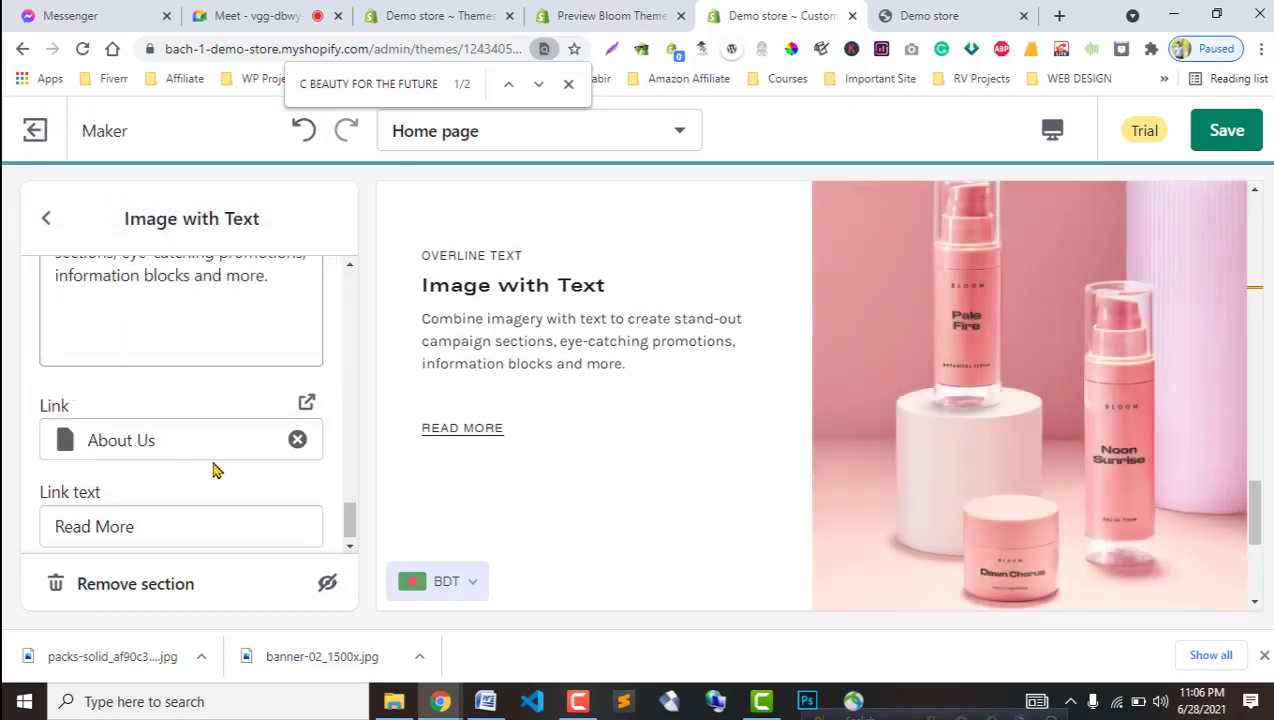
Remove the blank lines left below the section's body text.
click(111, 325)
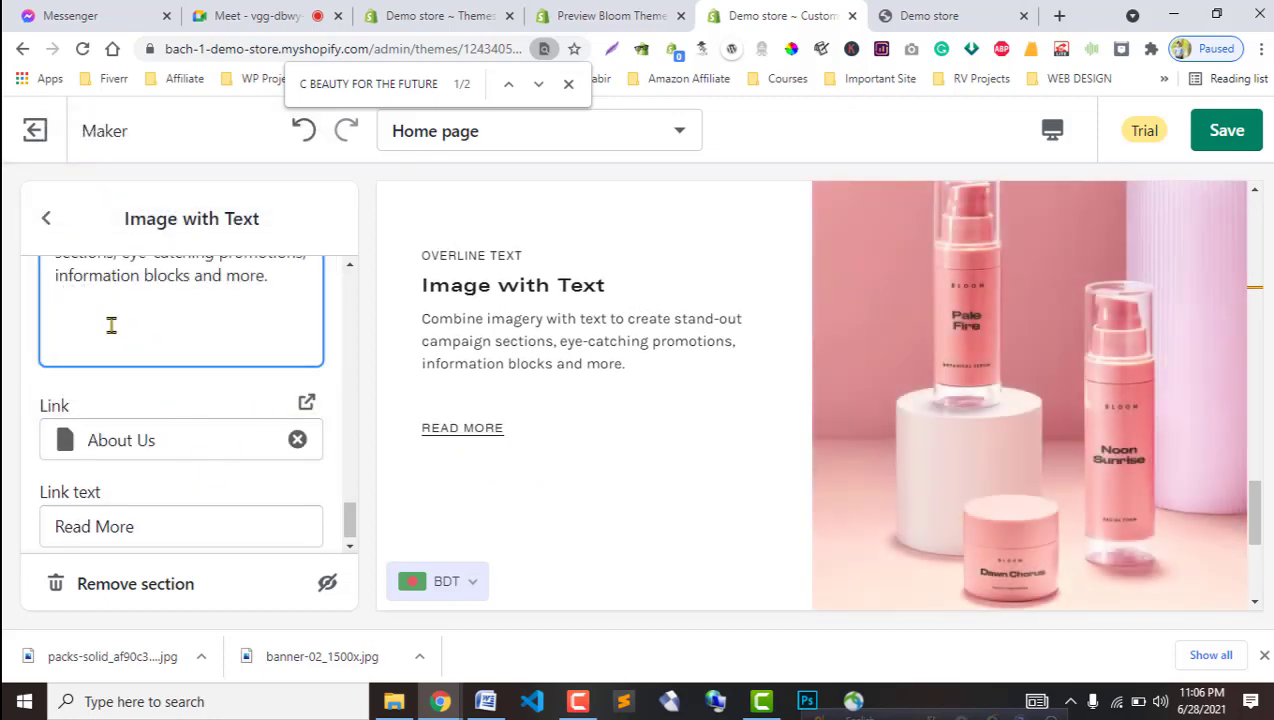
key(BackSpace)
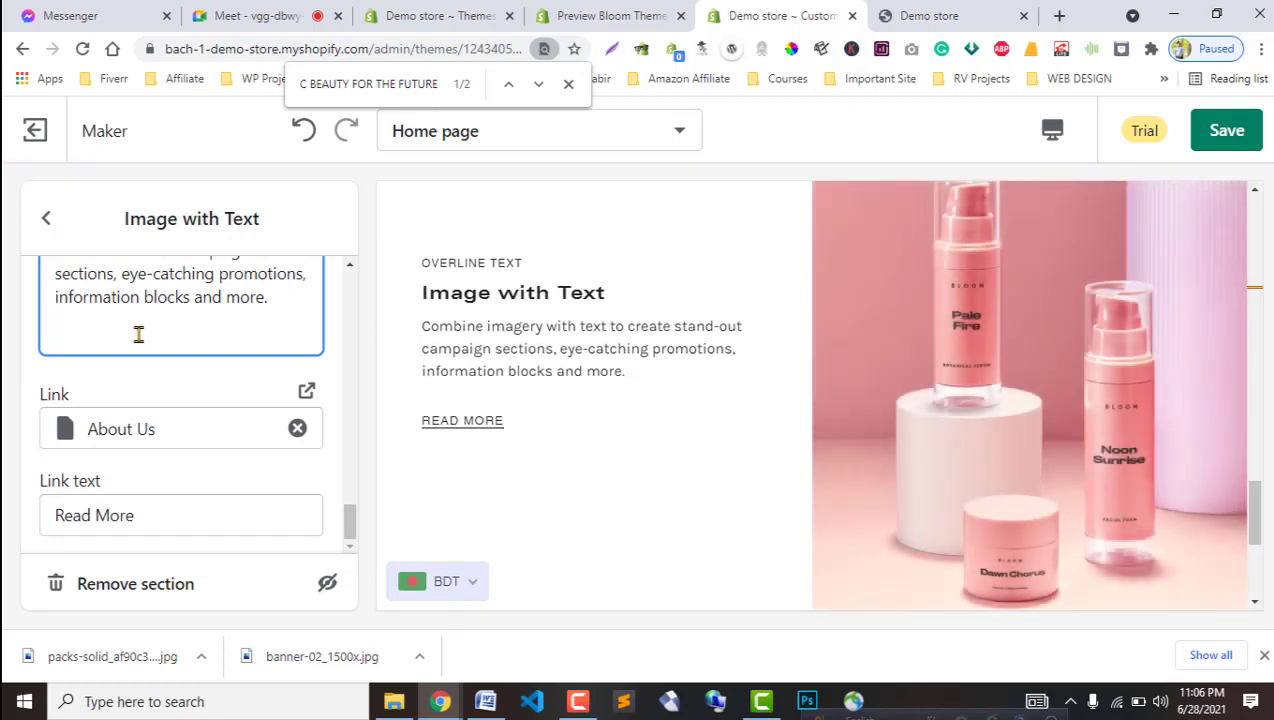
key(BackSpace)
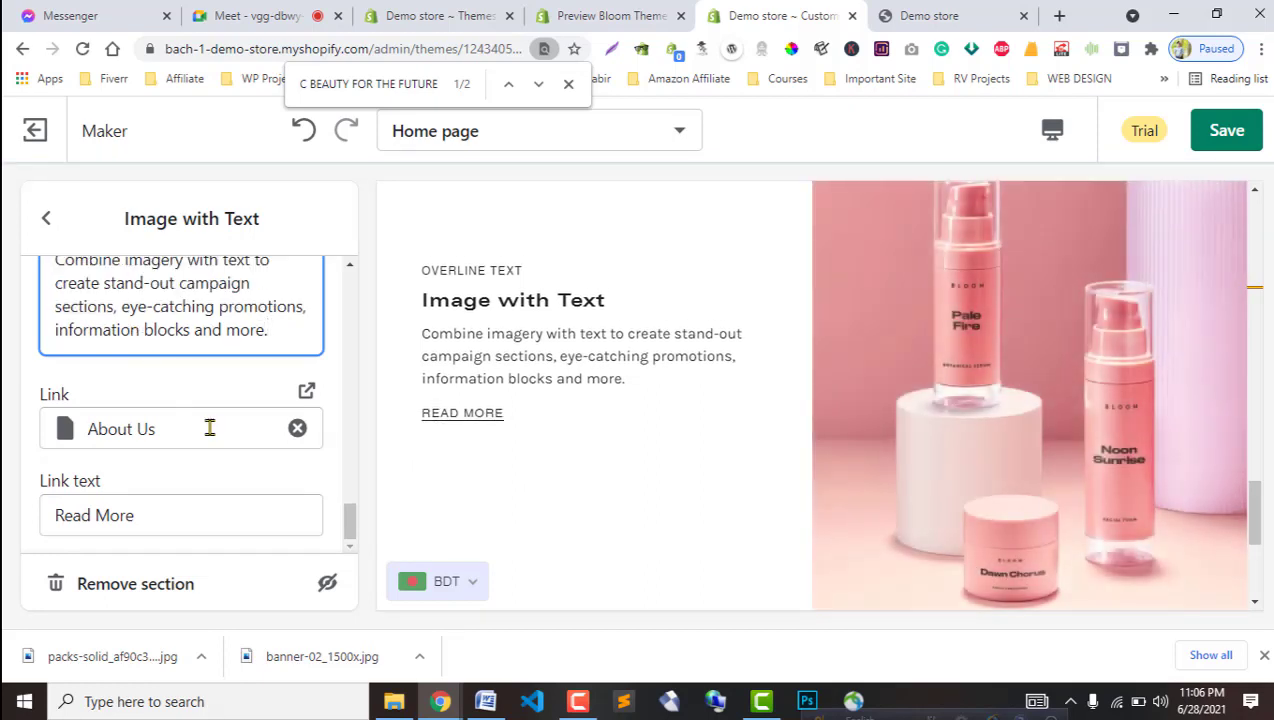
Copy the Our Story overline, heading and body paragraph from the Bloom preview for the Image with Text section.
scroll(184, 478, up, 5)
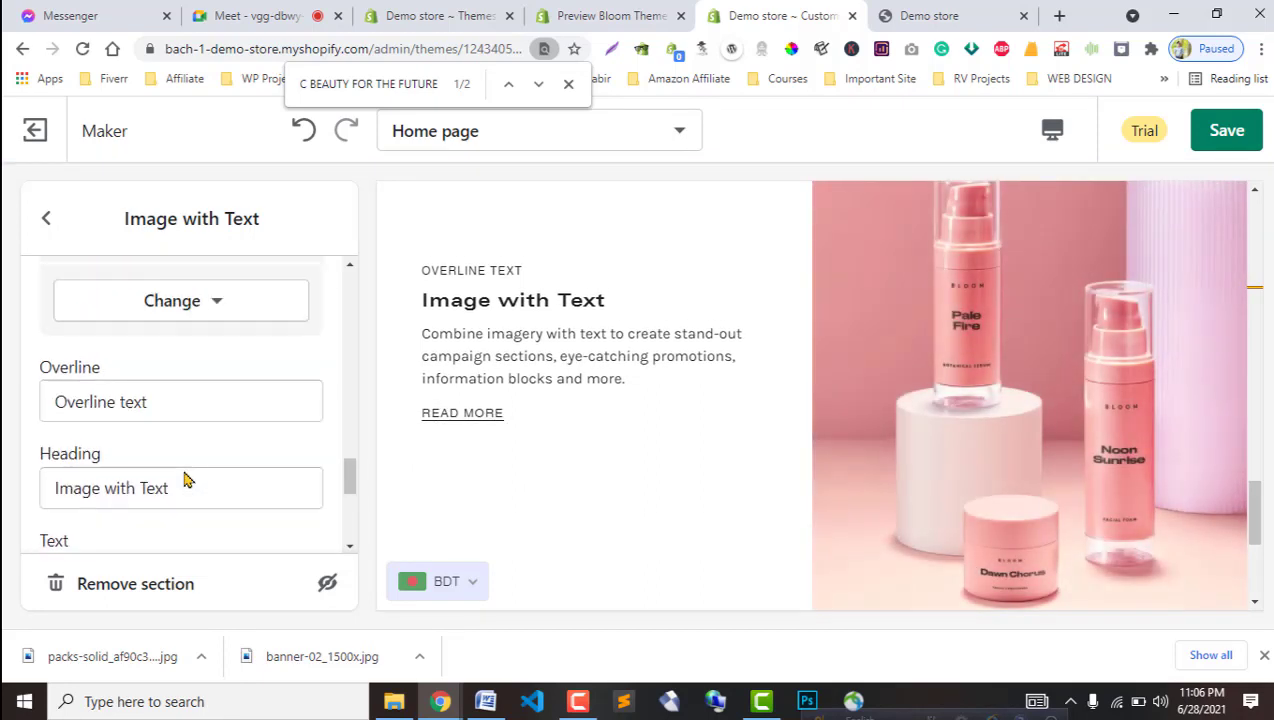
scroll(184, 471, up, 1)
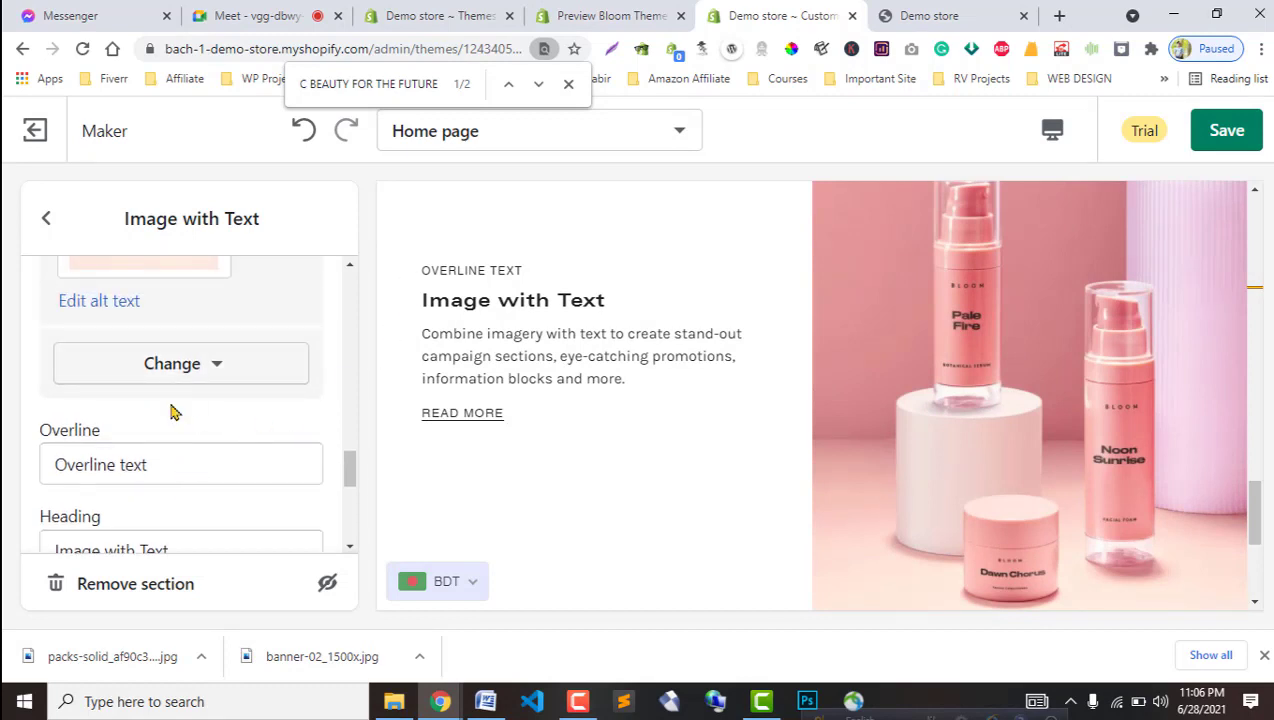
triple_click(65, 455)
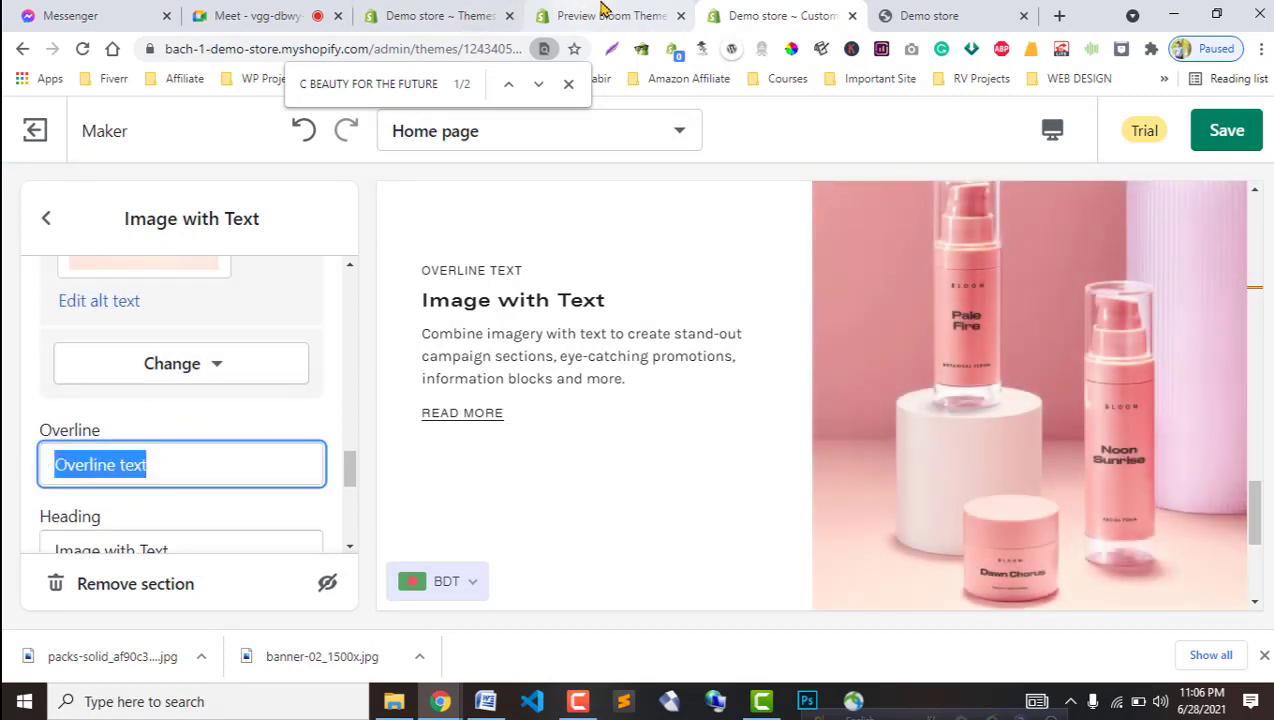
click(603, 14)
click(121, 273)
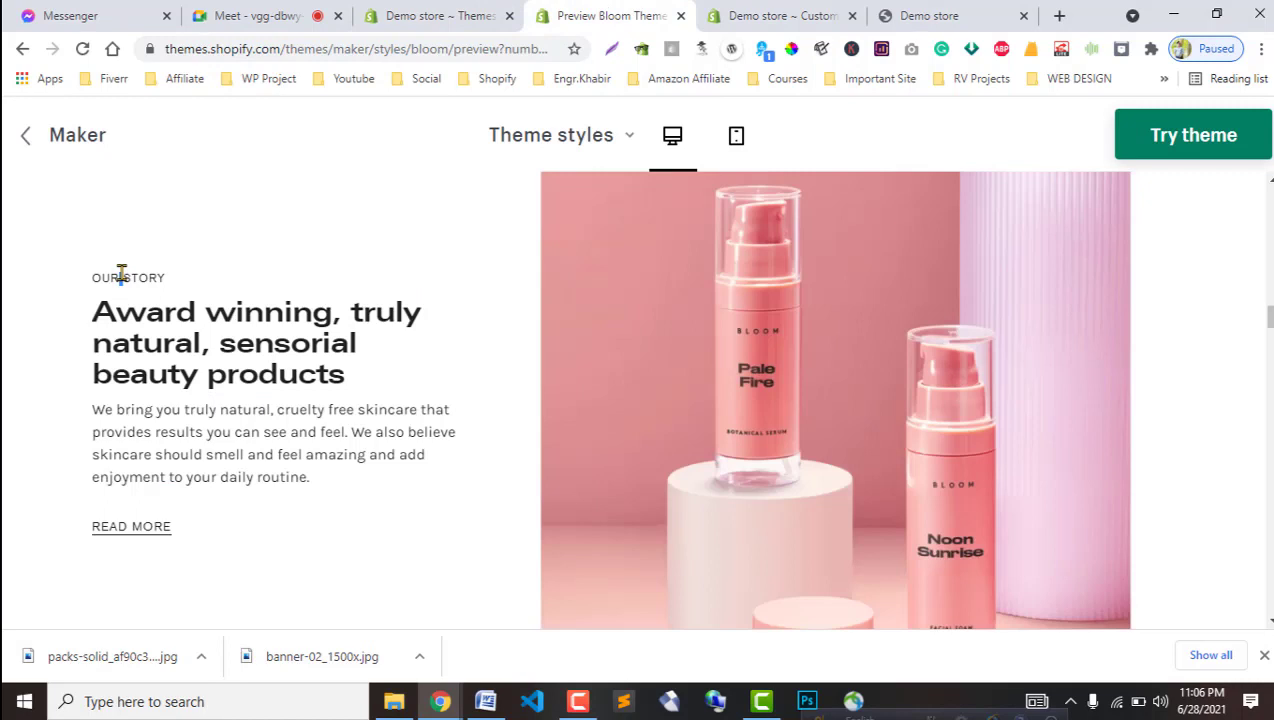
triple_click(165, 338)
key(super+c)
triple_click(160, 422)
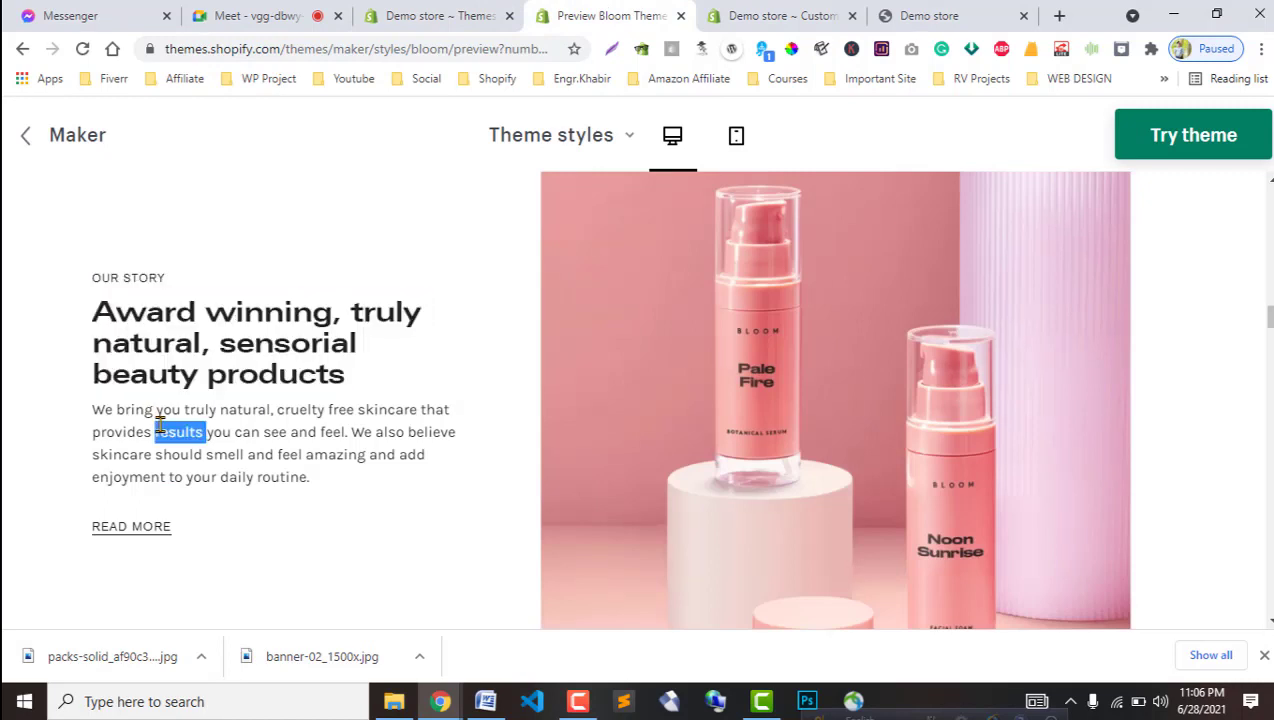
Set the section's overline to "OUR STORY" and its heading to "Award winning, truly natural, sensorial beauty products".
click(740, 15)
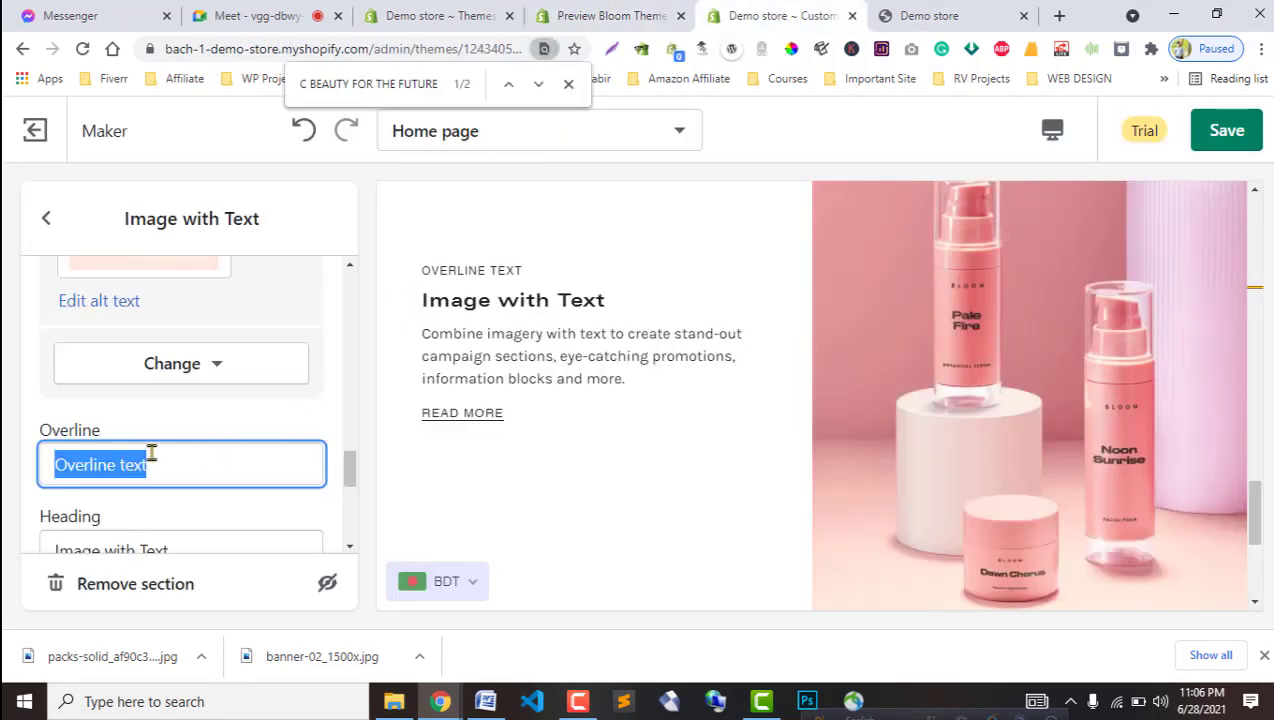
scroll(195, 450, down, 1)
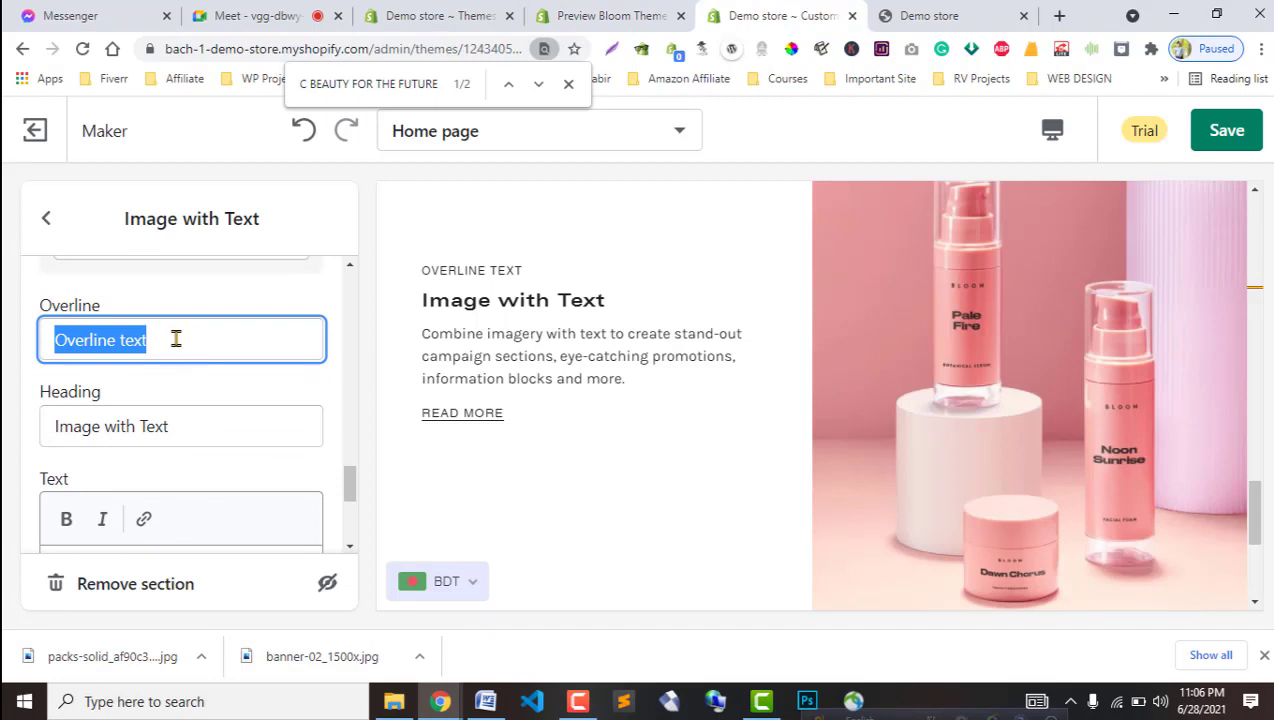
key(super+v)
click(156, 318)
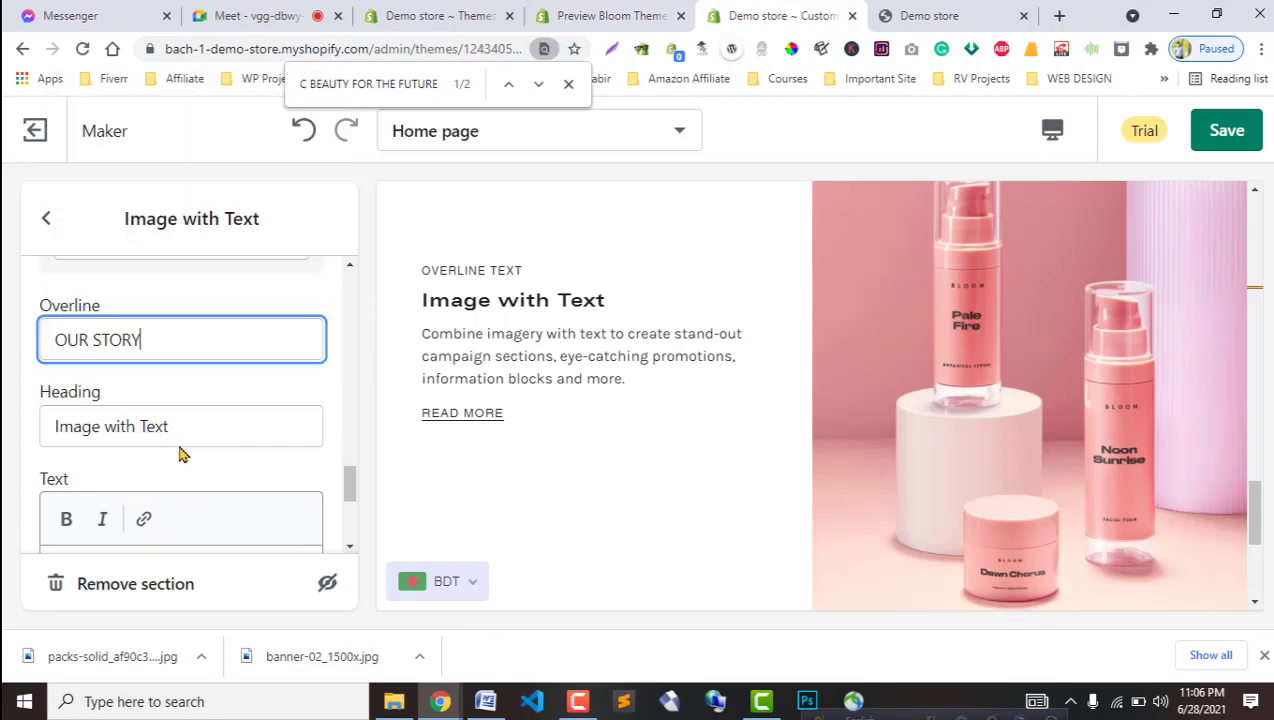
click(193, 426)
triple_click(193, 426)
key(super+v)
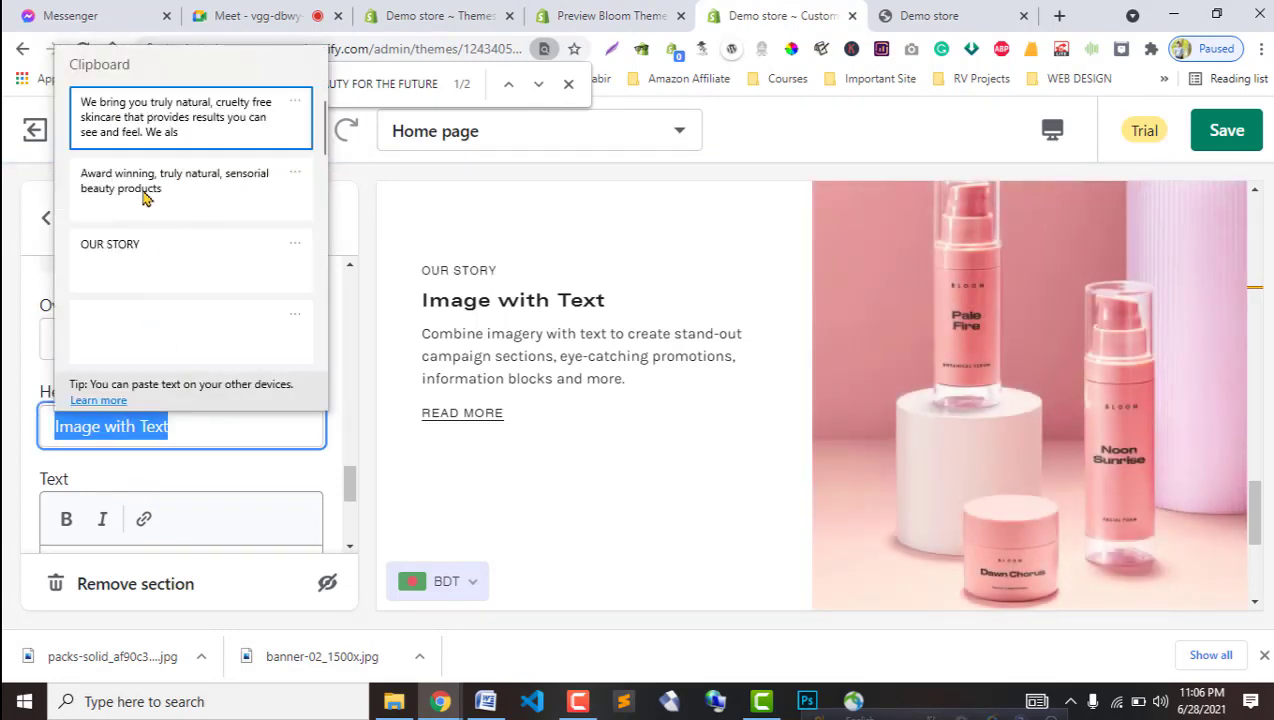
click(156, 193)
Try to replace the default body text with the copied "We bring you truly natural" paragraph, and clear the field.
scroll(176, 519, down, 2)
click(148, 427)
triple_click(148, 427)
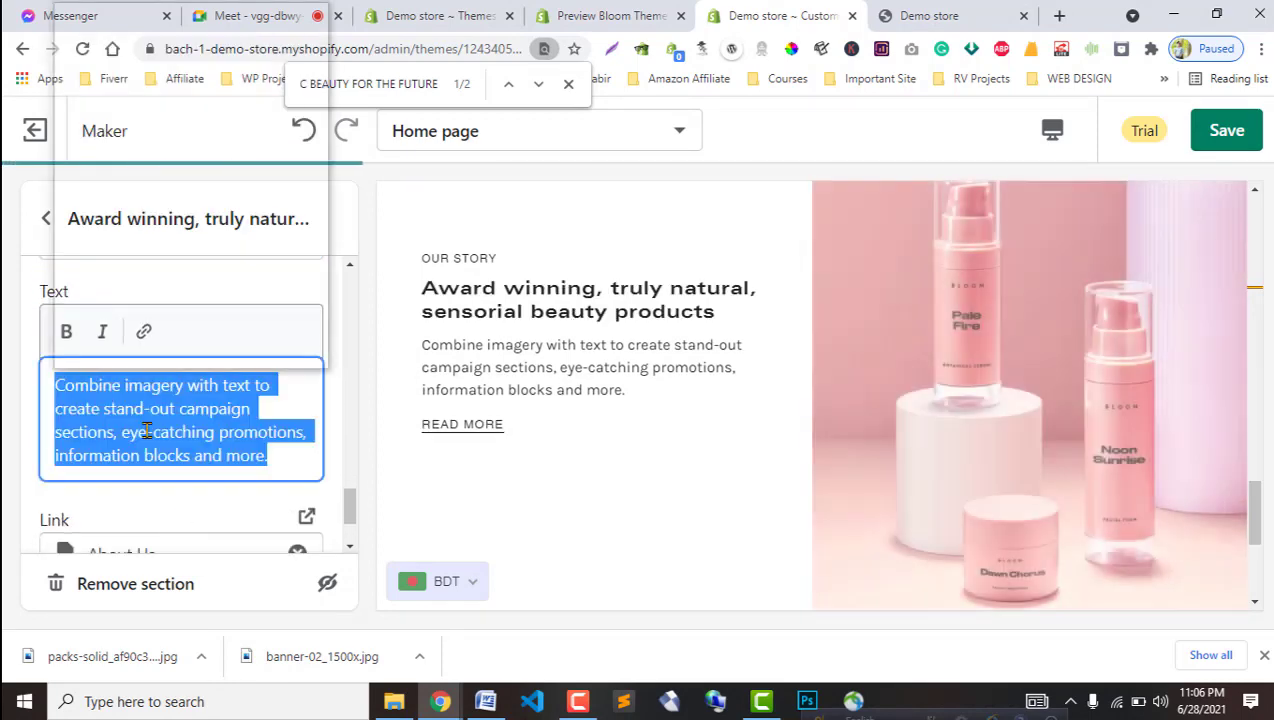
key(super+v)
click(140, 157)
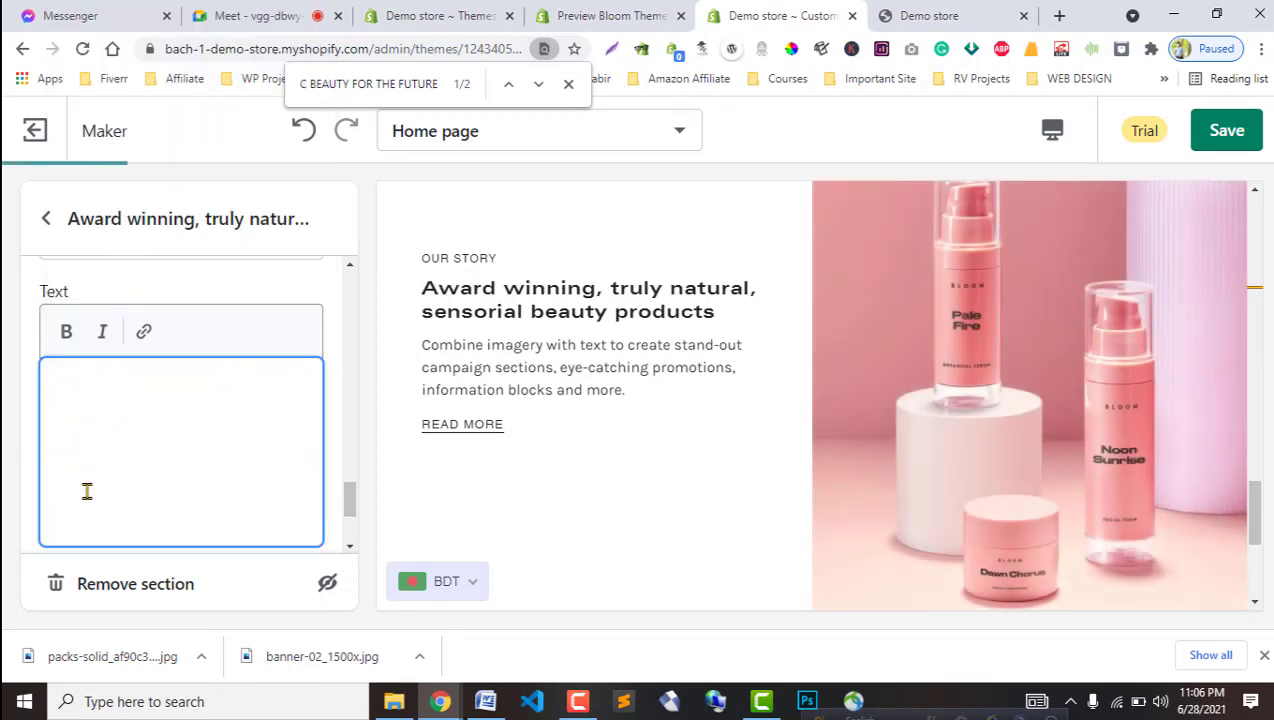
drag(87, 490, 51, 378)
key(BackSpace)
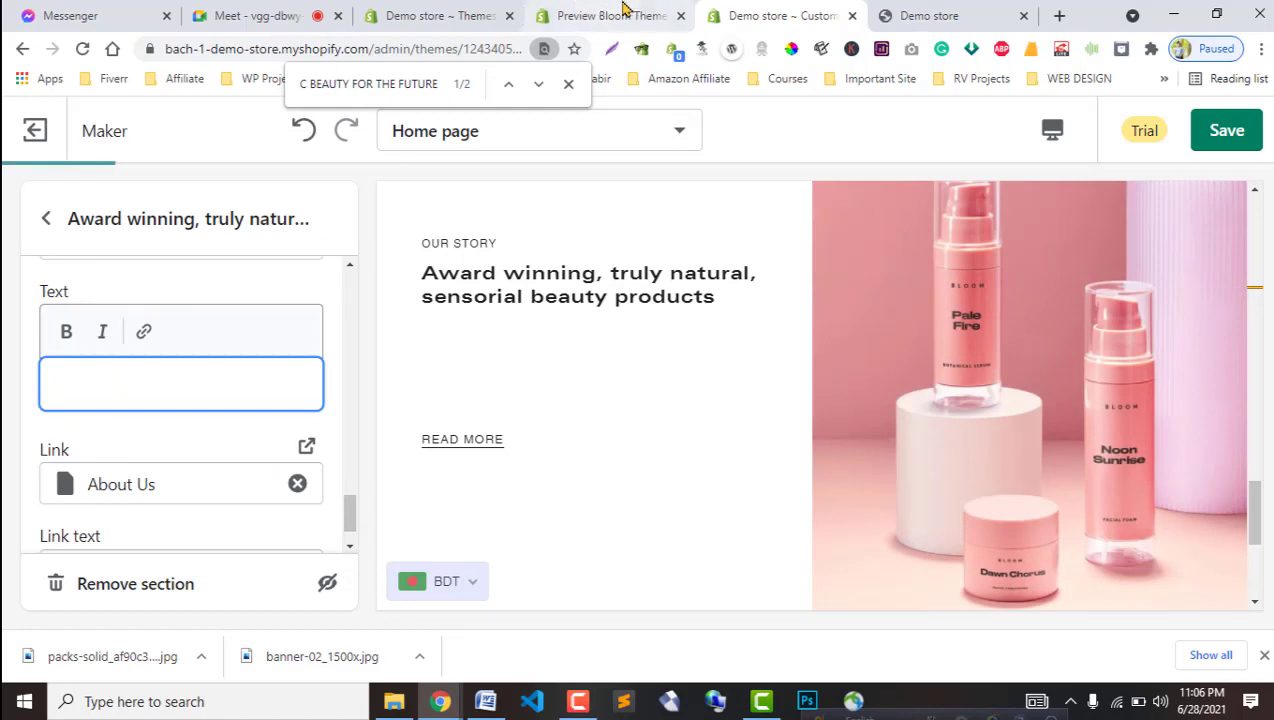
Return to the Bloom preview's paragraph, try pasting it into the section's Text field again, and empty the field.
click(622, 15)
click(740, 12)
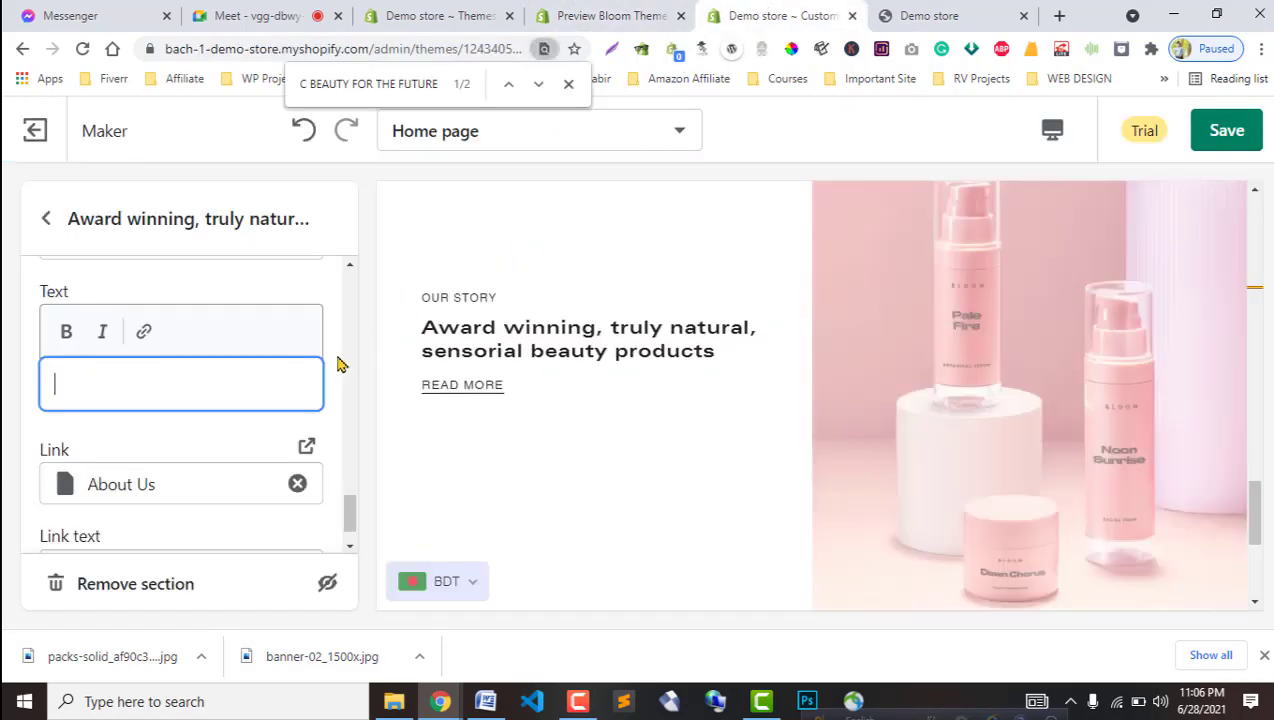
key(ctrl+v)
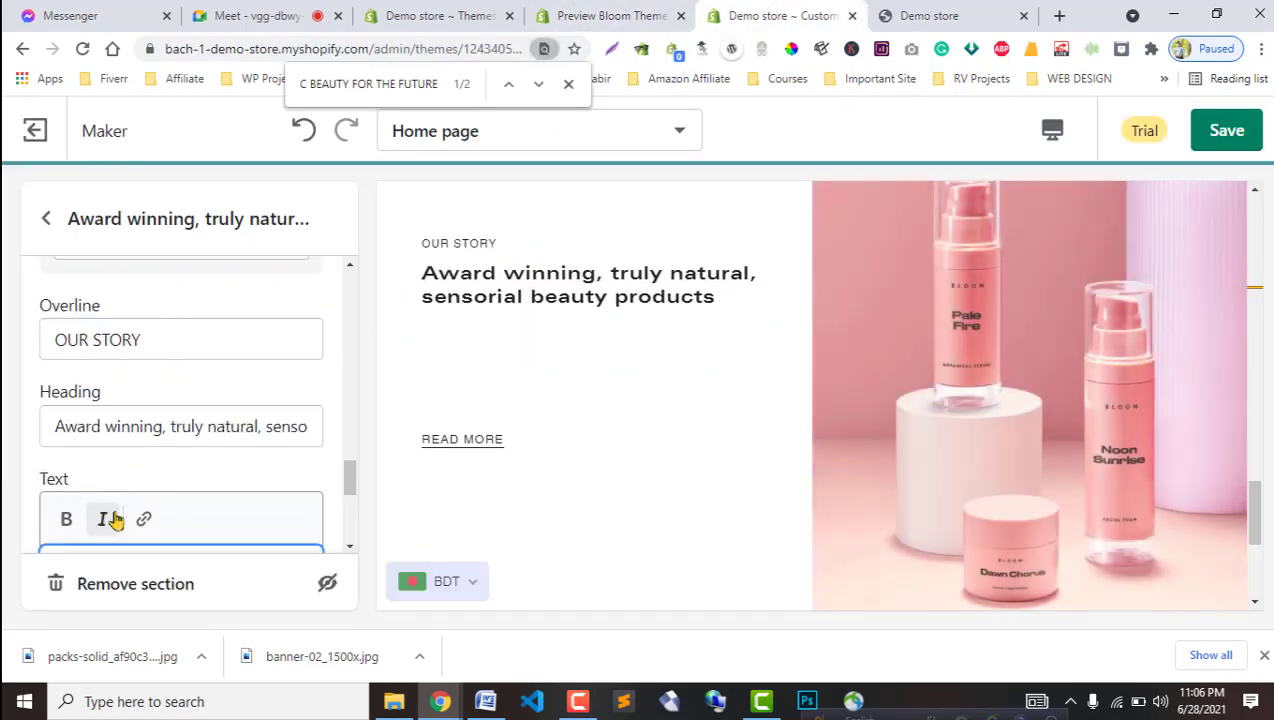
click(126, 438)
key(BackSpace)
key(BackSpace)
key(BackSpace)
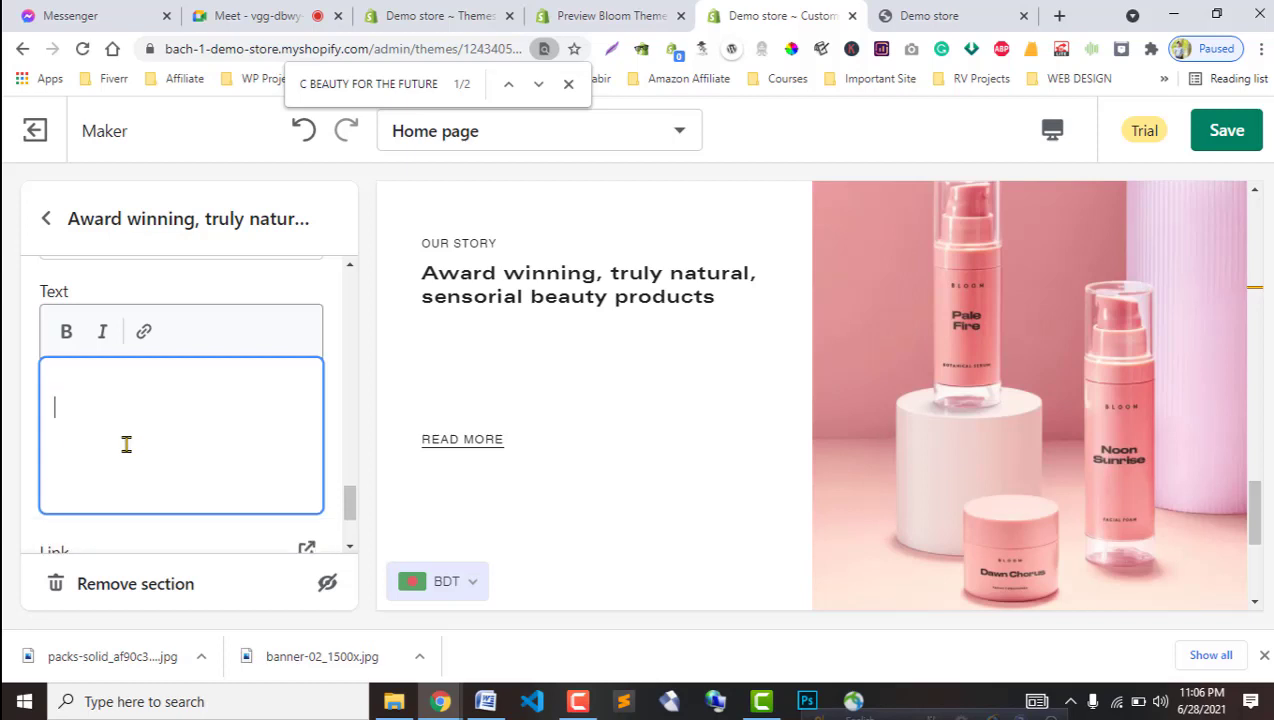
key(BackSpace)
key(BackSpace)
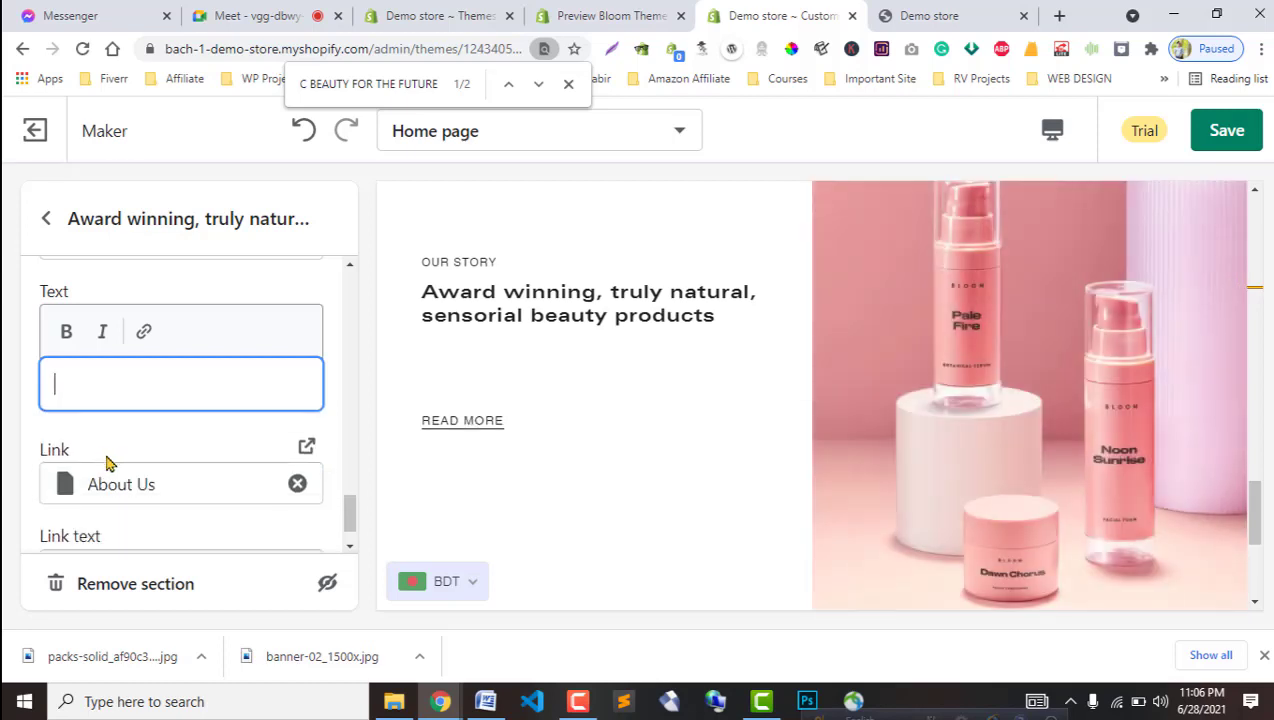
Recopy the body paragraph from the Bloom preview, try pasting it into the Our Story Text field, and clear the field.
click(612, 14)
click(340, 485)
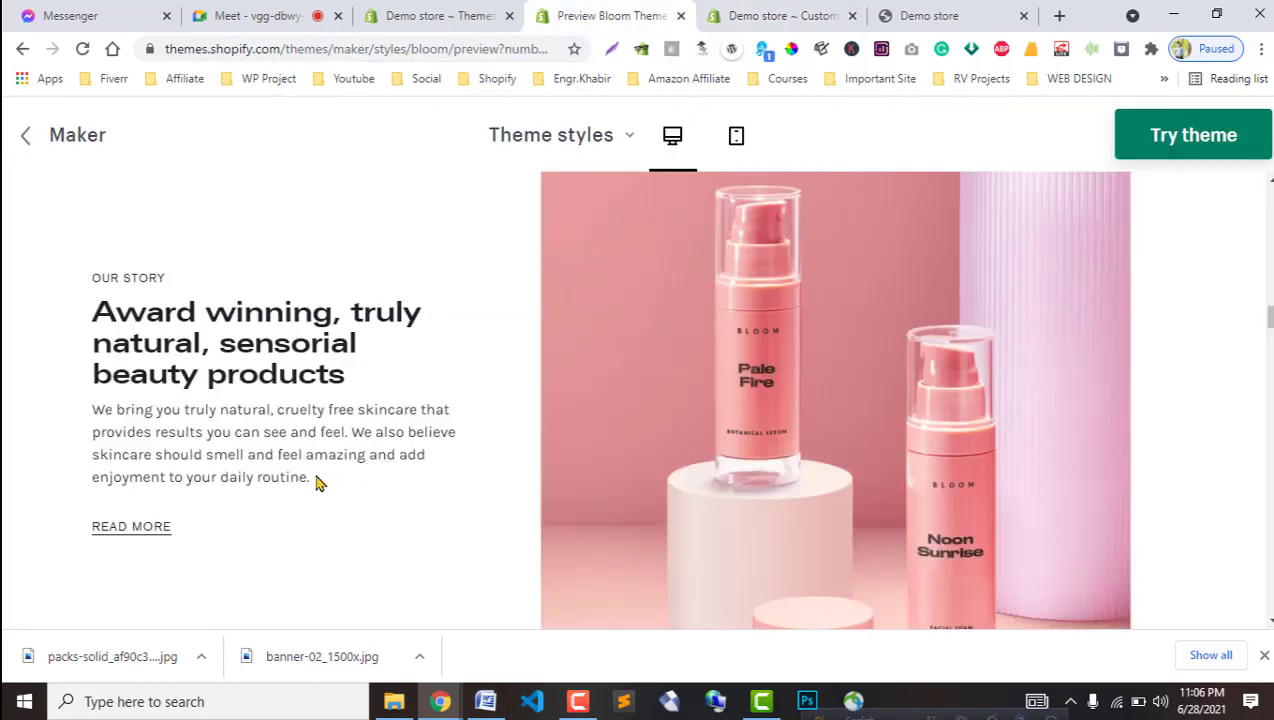
triple_click(258, 452)
click(770, 15)
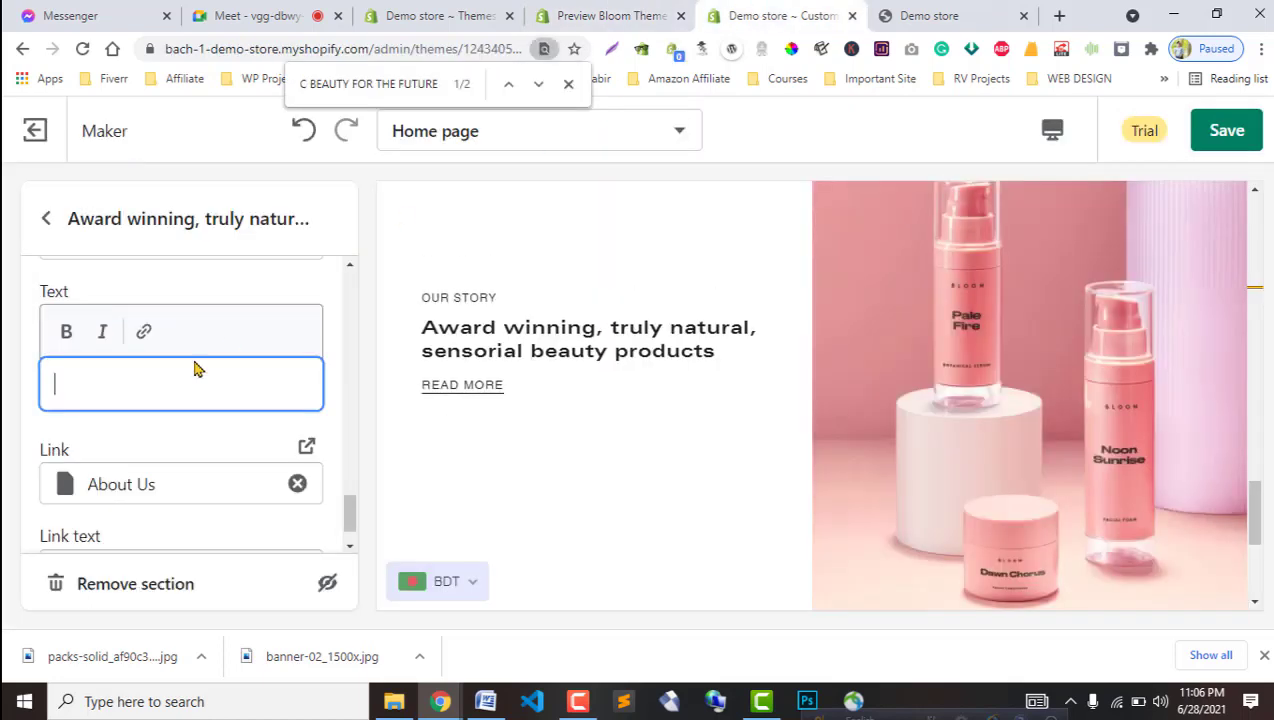
key(ctrl+v)
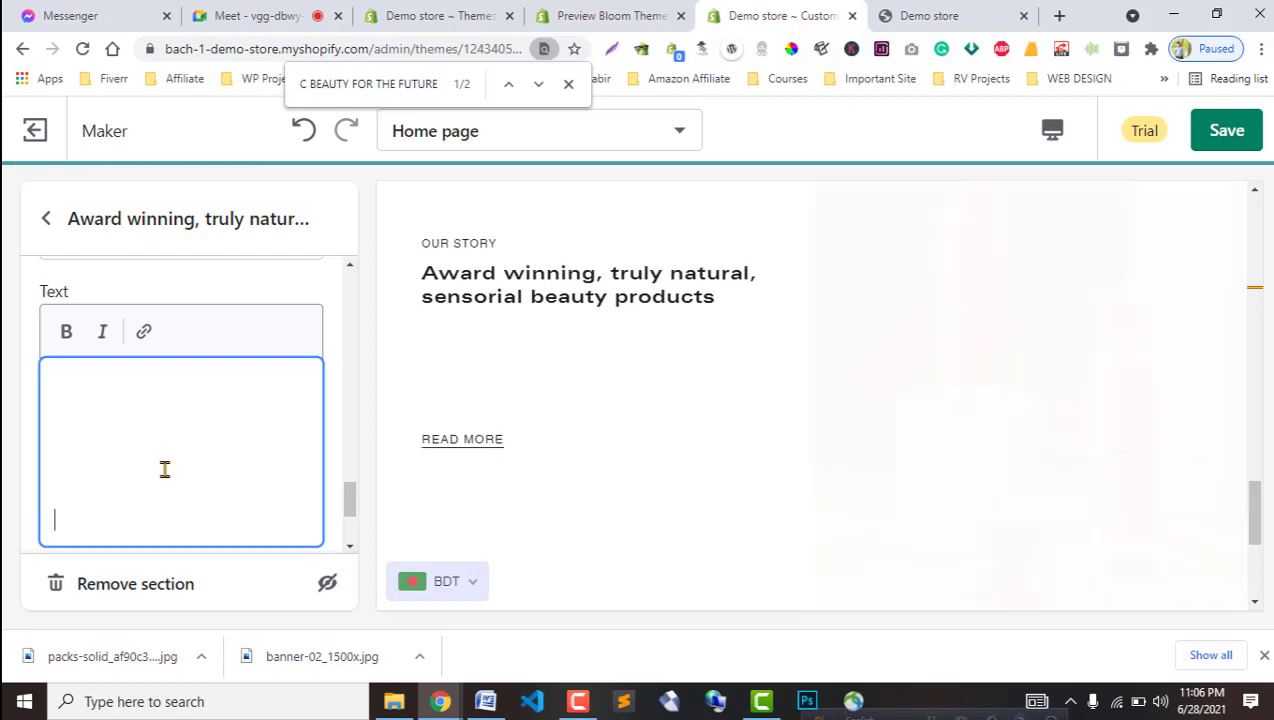
key(BackSpace)
key(BackSpace)
key(BackSpace)
key(BackSpace)
key(BackSpace)
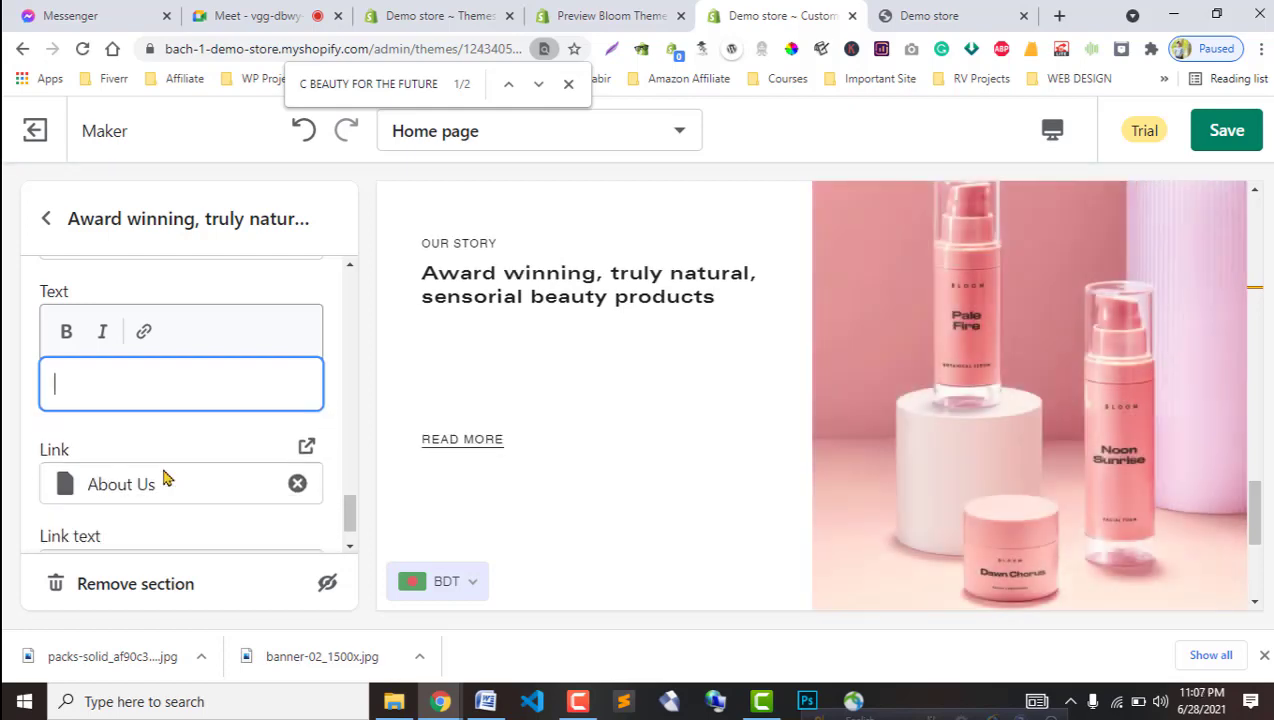
Copy the "Award winning, truly natural, sensorial beauty products" heading from the Bloom preview into the section's Text field.
click(563, 8)
triple_click(282, 338)
key(ctrl+c)
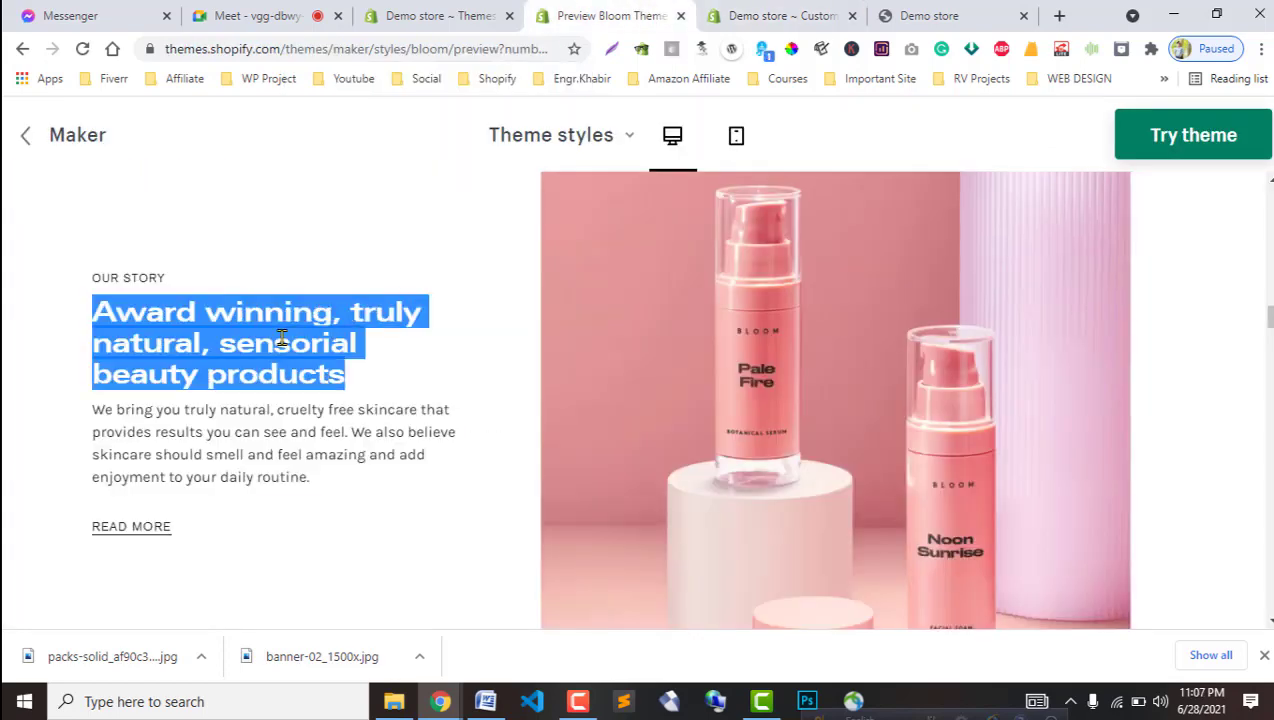
click(718, 8)
key(ctrl+v)
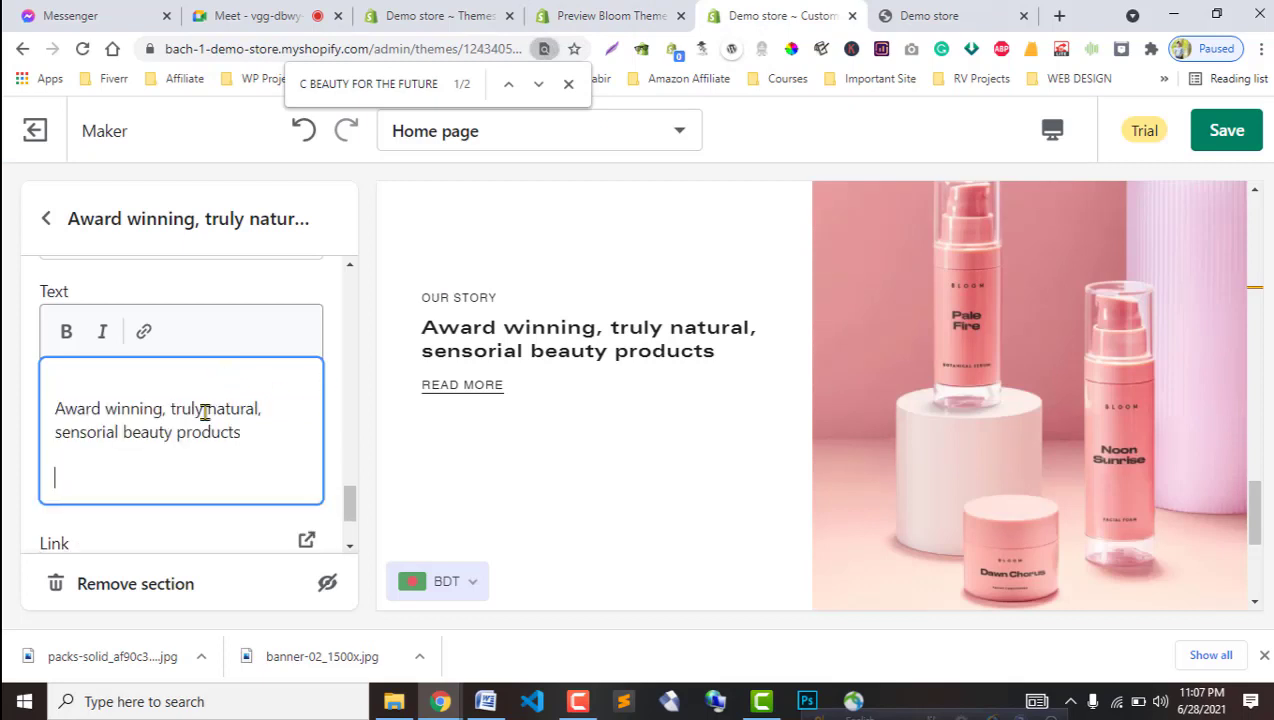
key(BackSpace)
Try to insert the Bloom preview's "We bring you truly natural" paragraph above the sentence in the Text field.
click(55, 408)
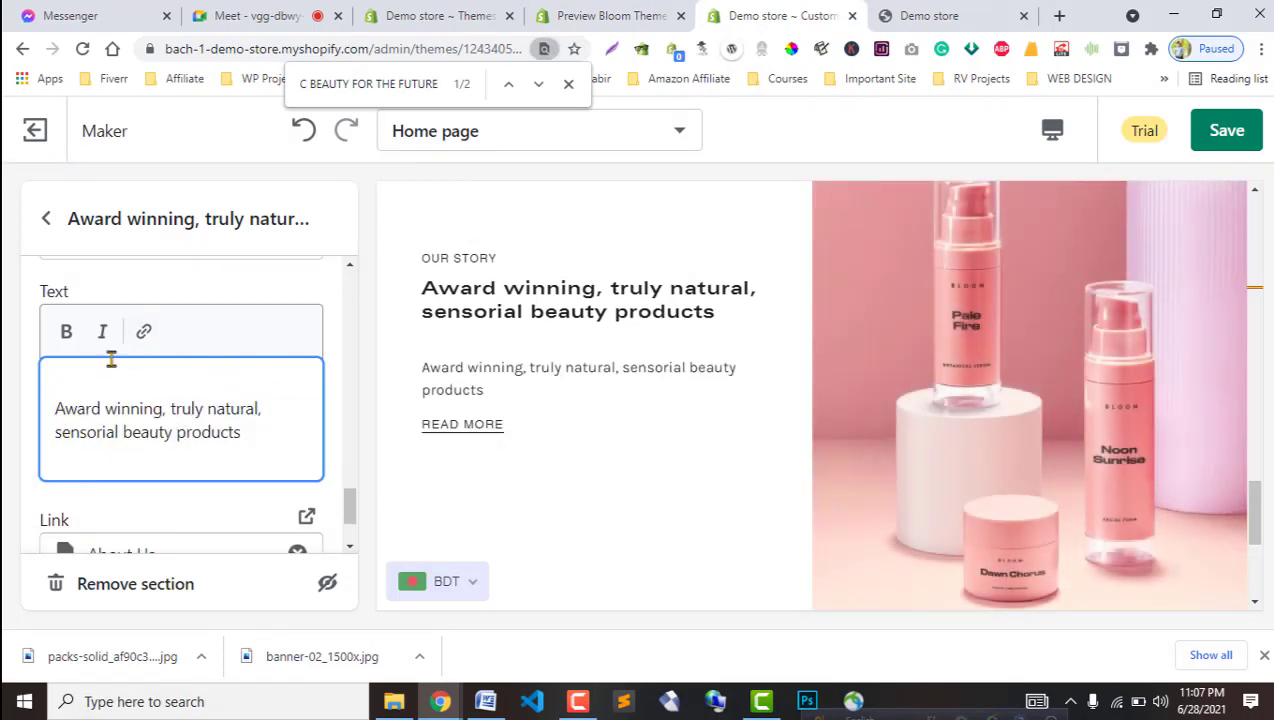
key(Return)
click(650, 22)
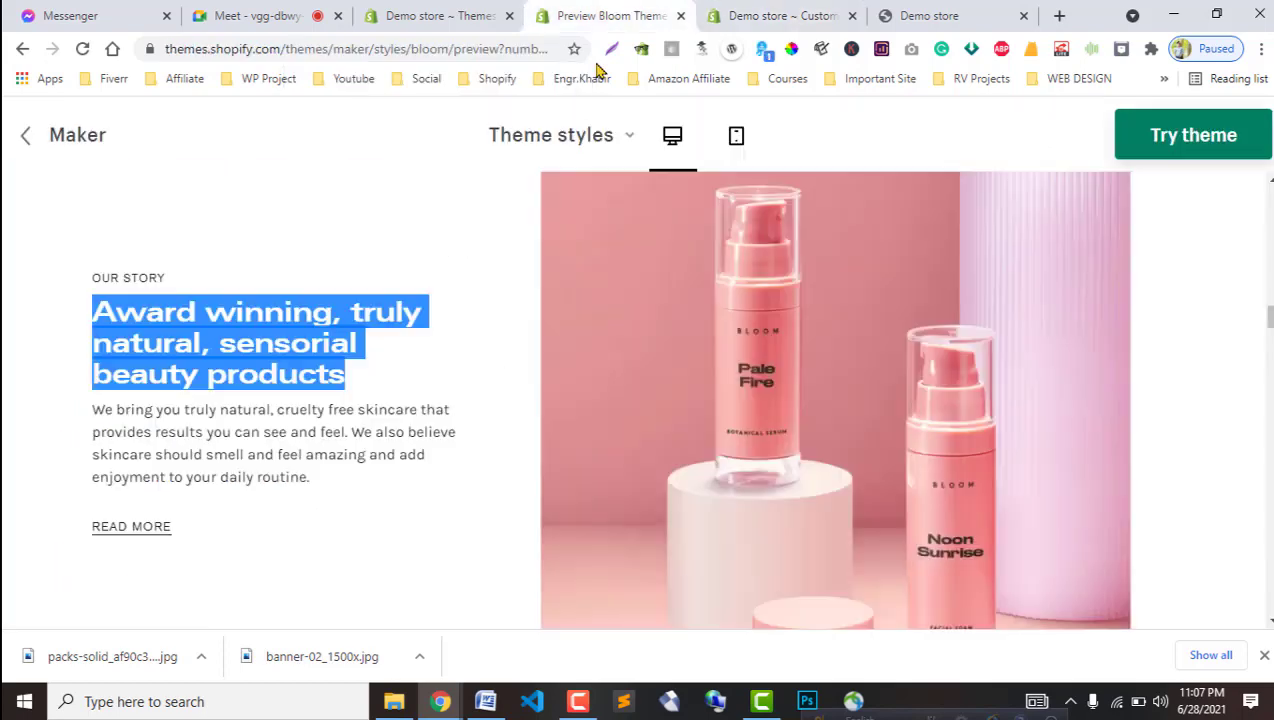
triple_click(279, 414)
click(779, 12)
key(Return)
key(Return)
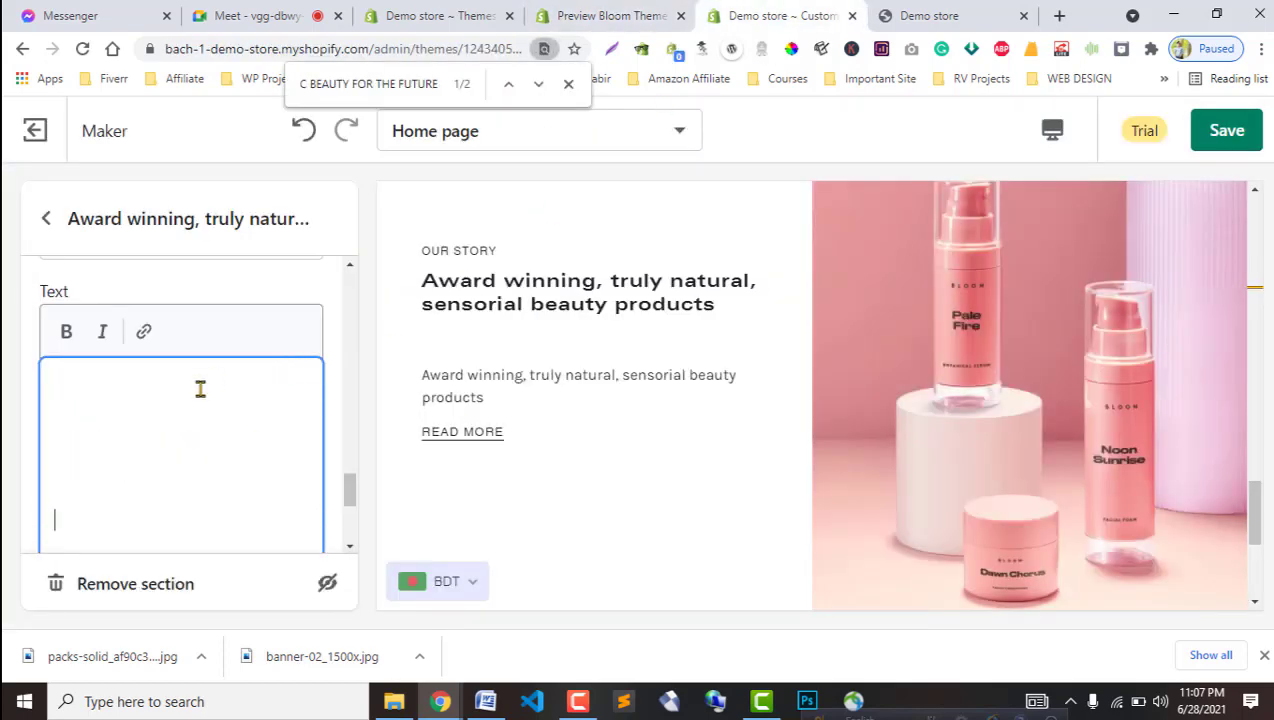
scroll(162, 443, down, 3)
scroll(63, 415, up, 2)
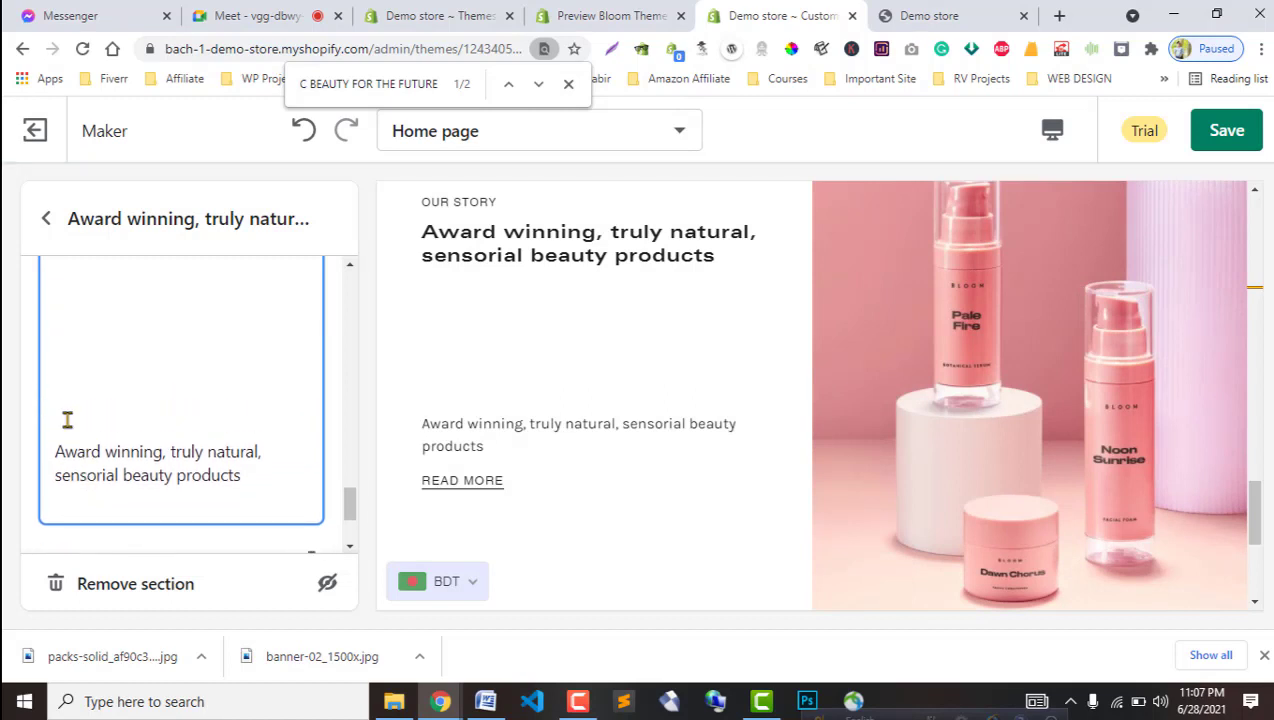
Remove the blank lines above and below the sentence in the Text field.
drag(63, 415, 44, 270)
key(BackSpace)
click(54, 313)
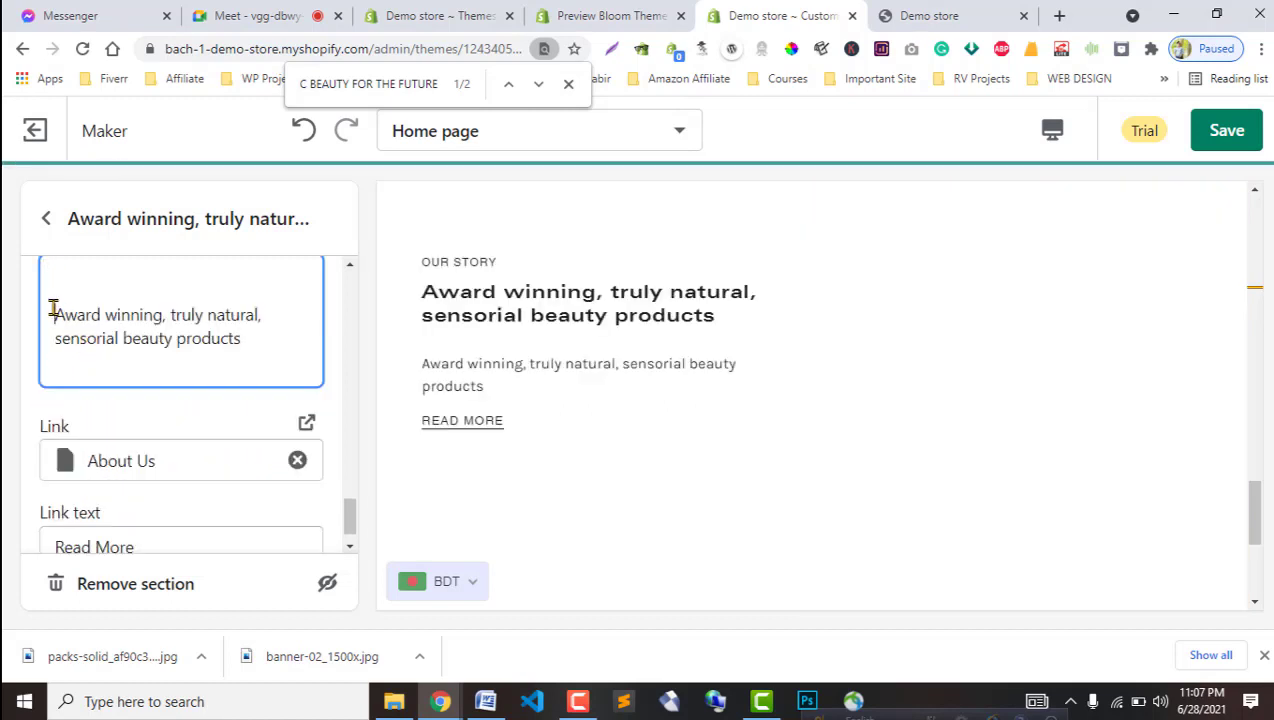
key(BackSpace)
click(77, 333)
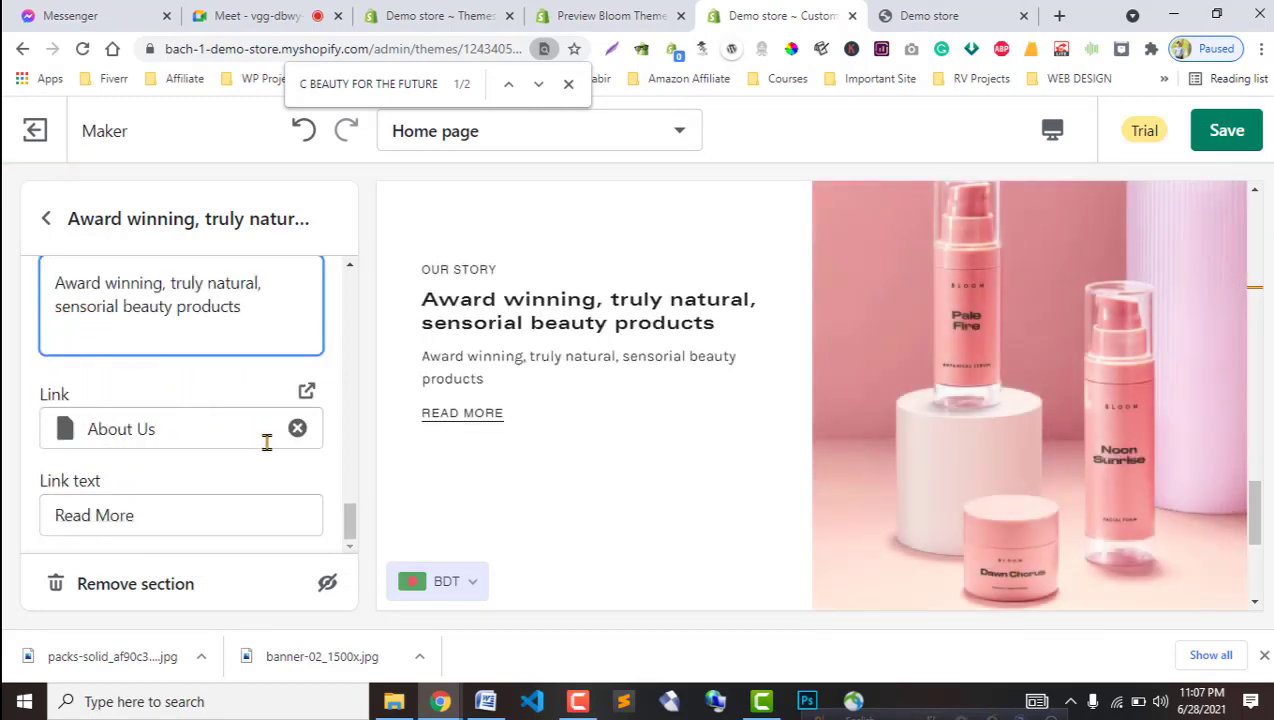
key(BackSpace)
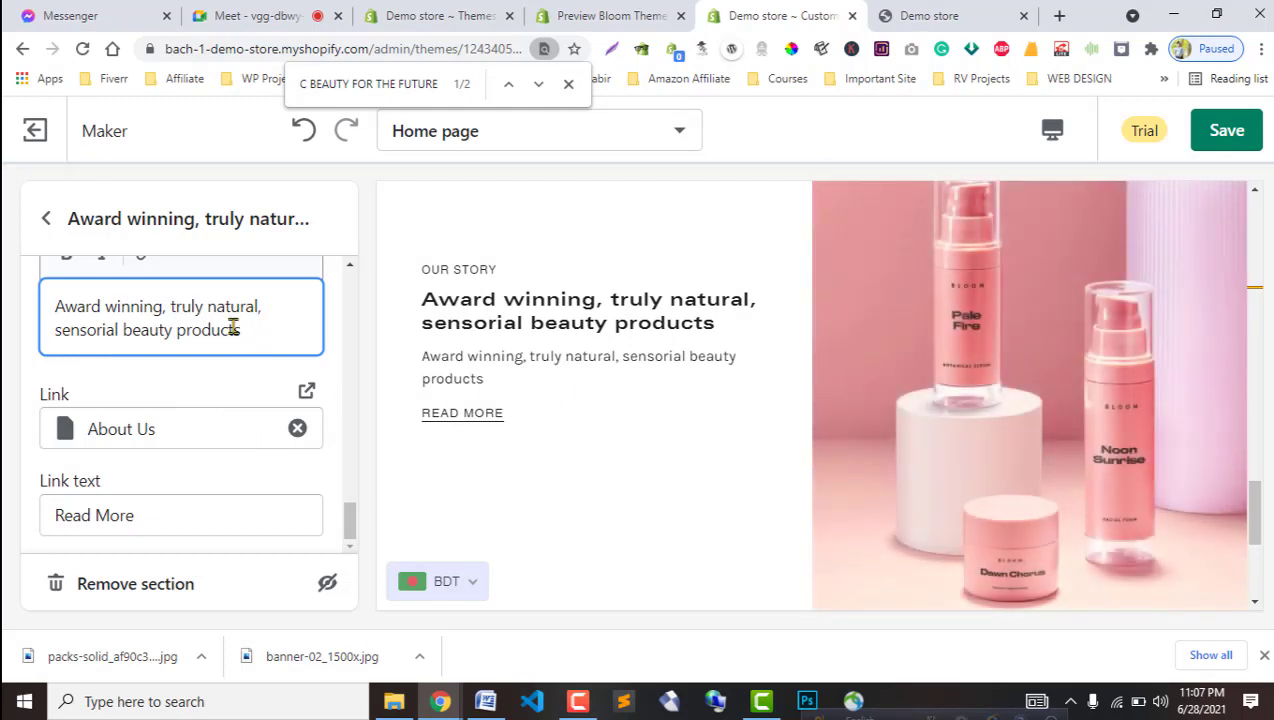
Duplicate the sentence in the Text field and join both copies into one paragraph, separated by a period.
drag(241, 331, 40, 300)
key(ctrl+c)
click(273, 332)
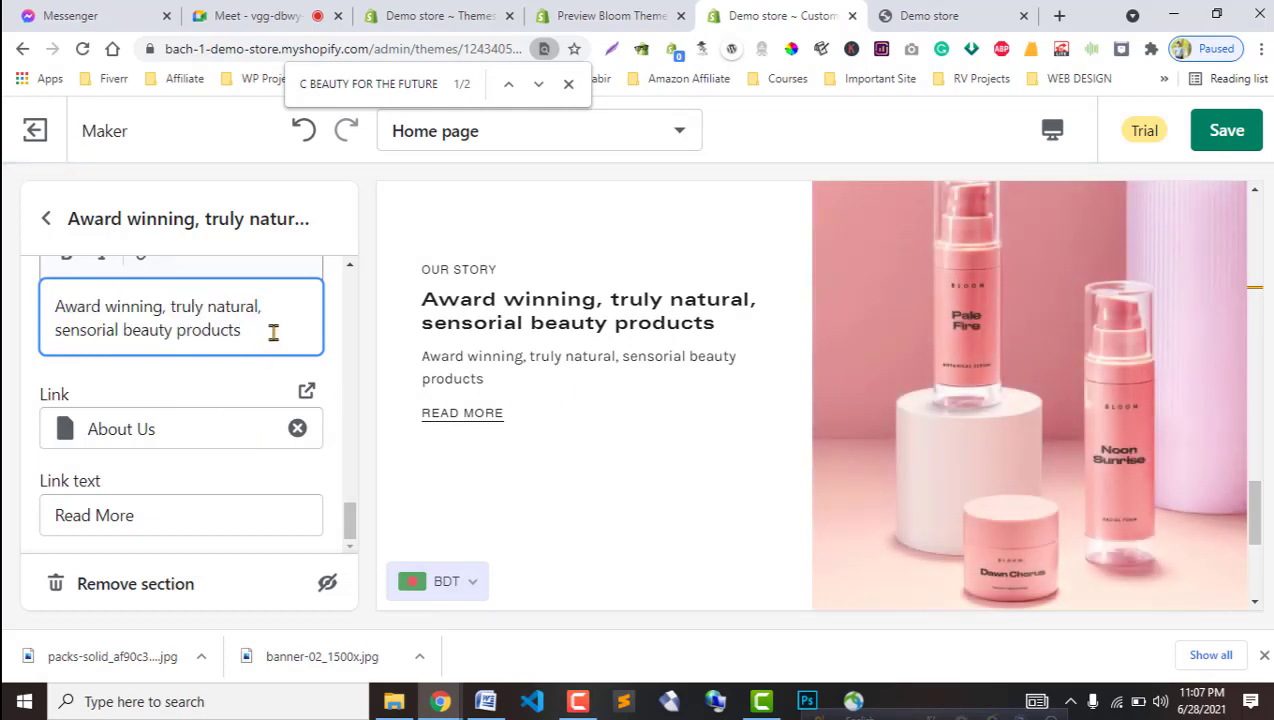
key(Return)
key(ctrl+v)
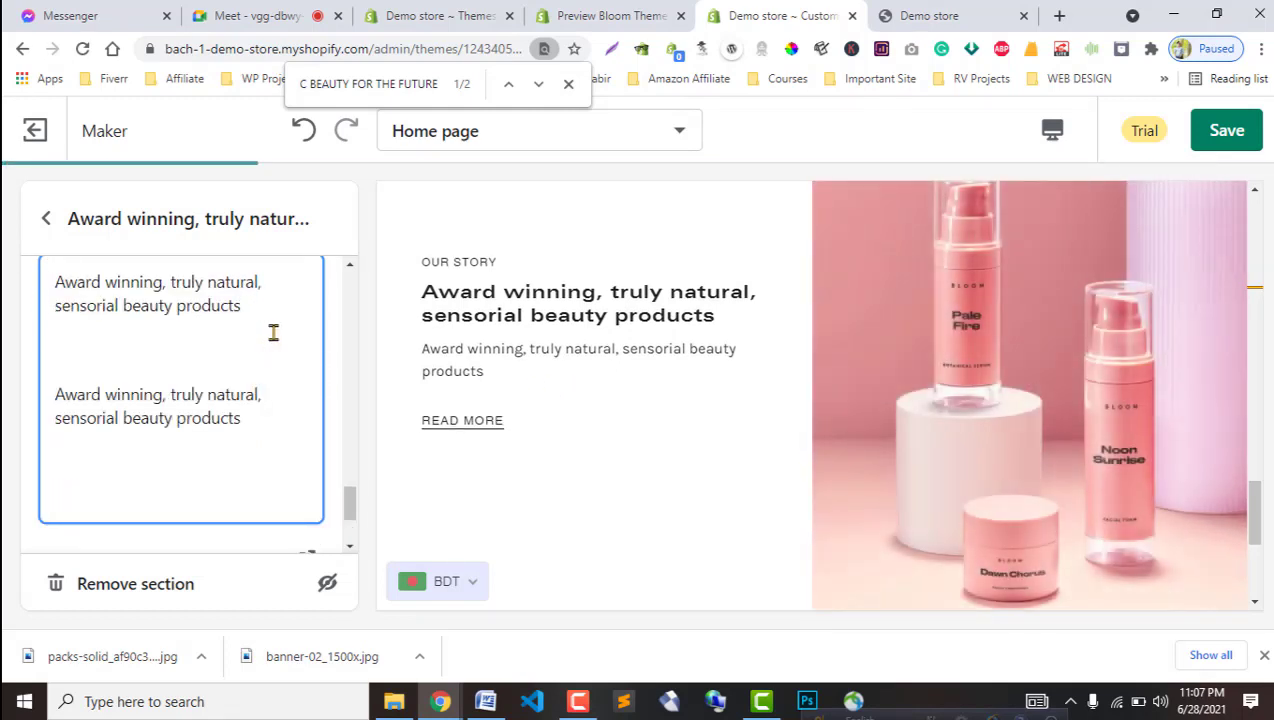
key(BackSpace)
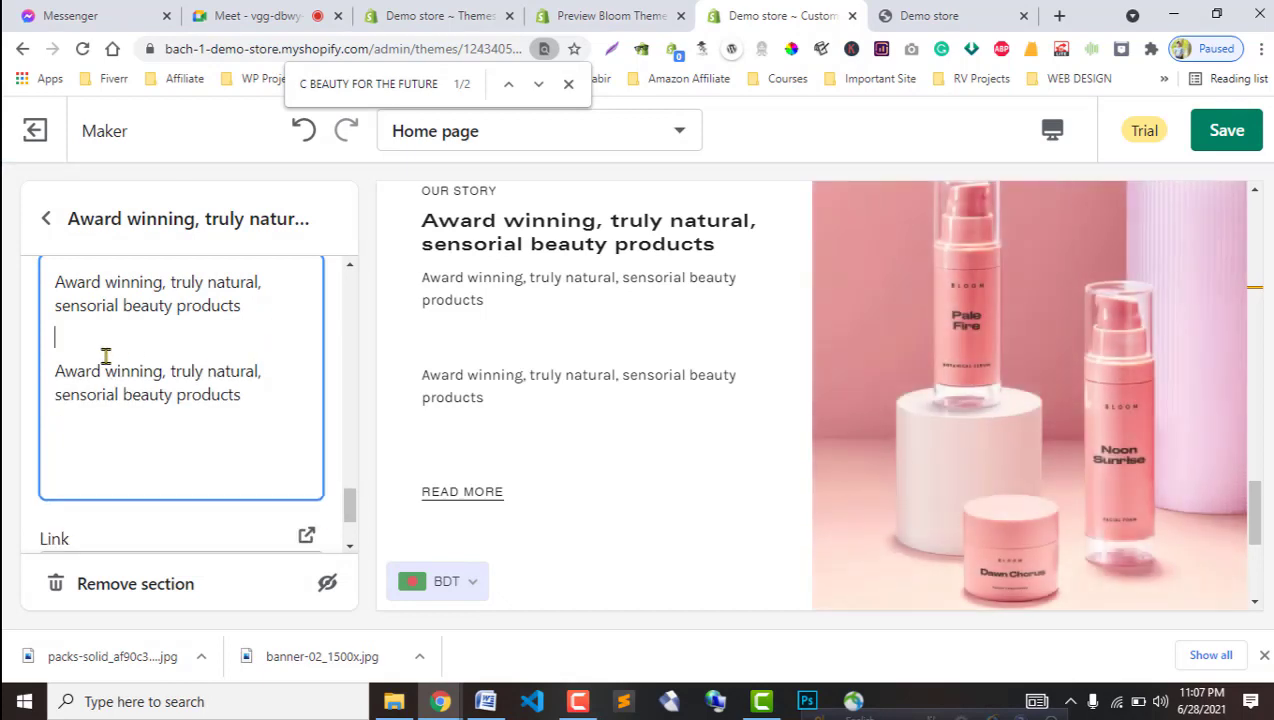
key(BackSpace)
key(BackSpace)
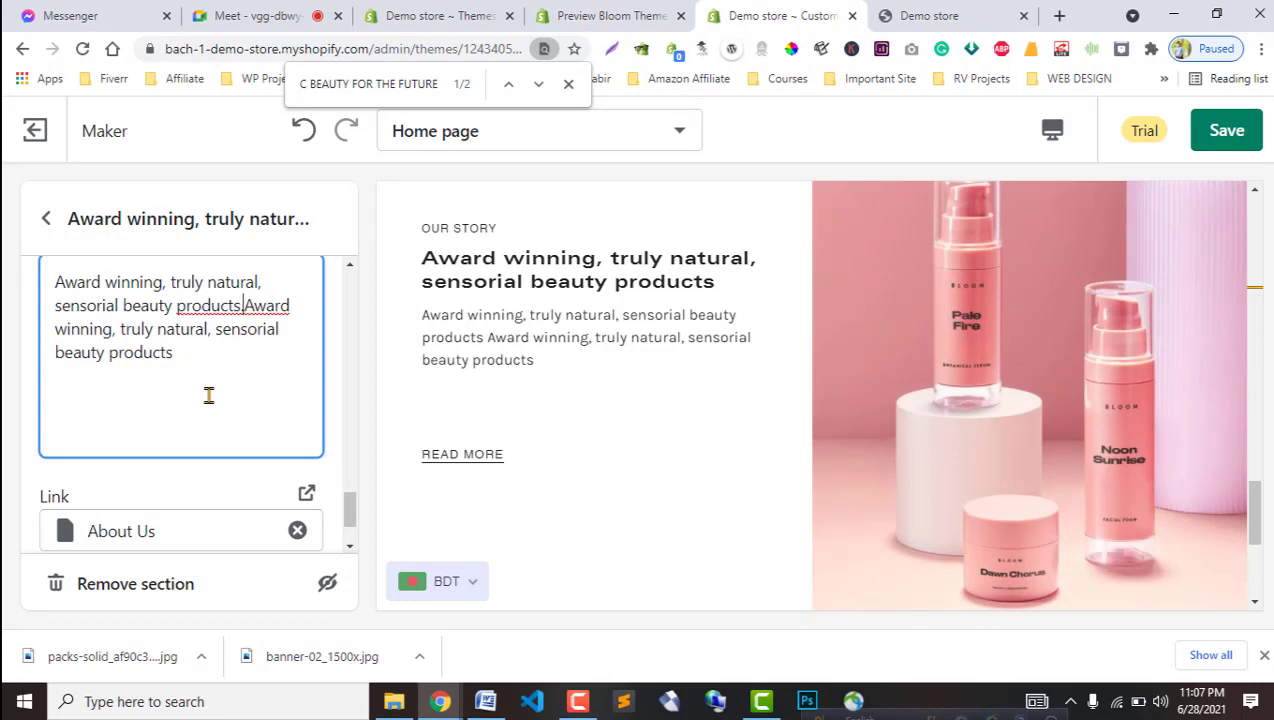
Delete the trailing blank lines from the Text field and save the theme changes.
click(102, 401)
key(BackSpace)
key(BackSpace)
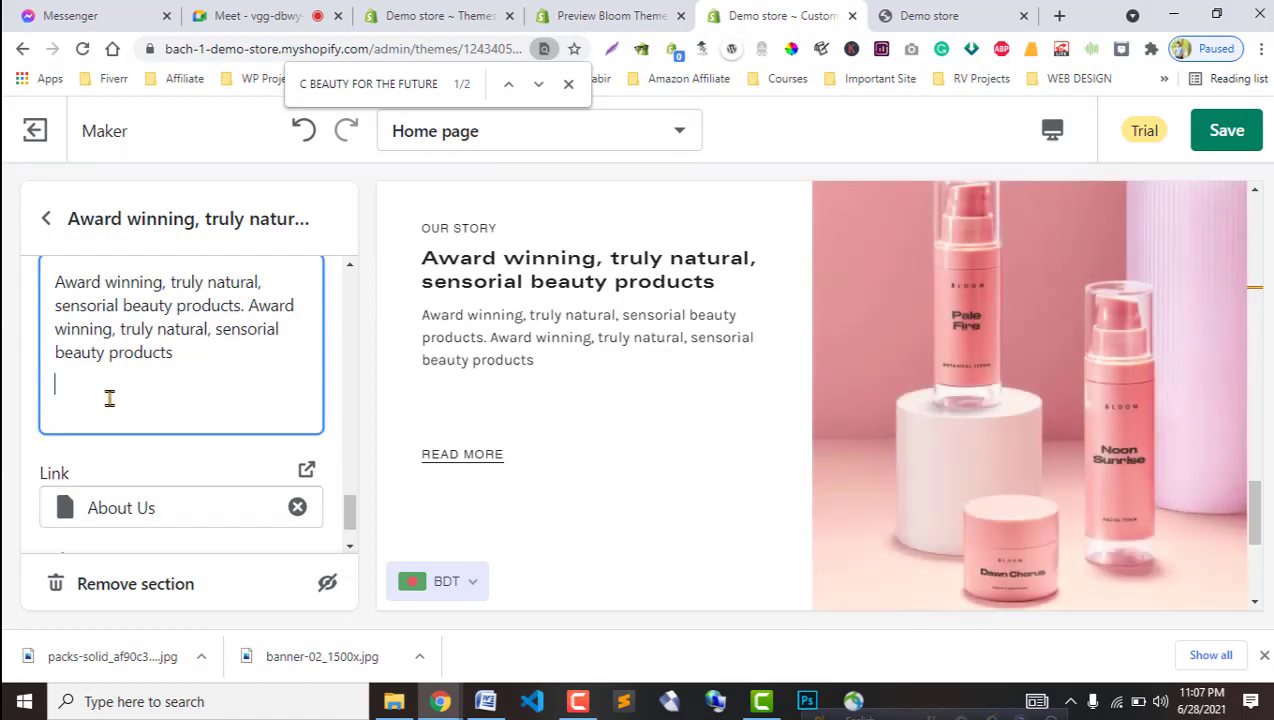
click(608, 15)
scroll(553, 352, down, 10)
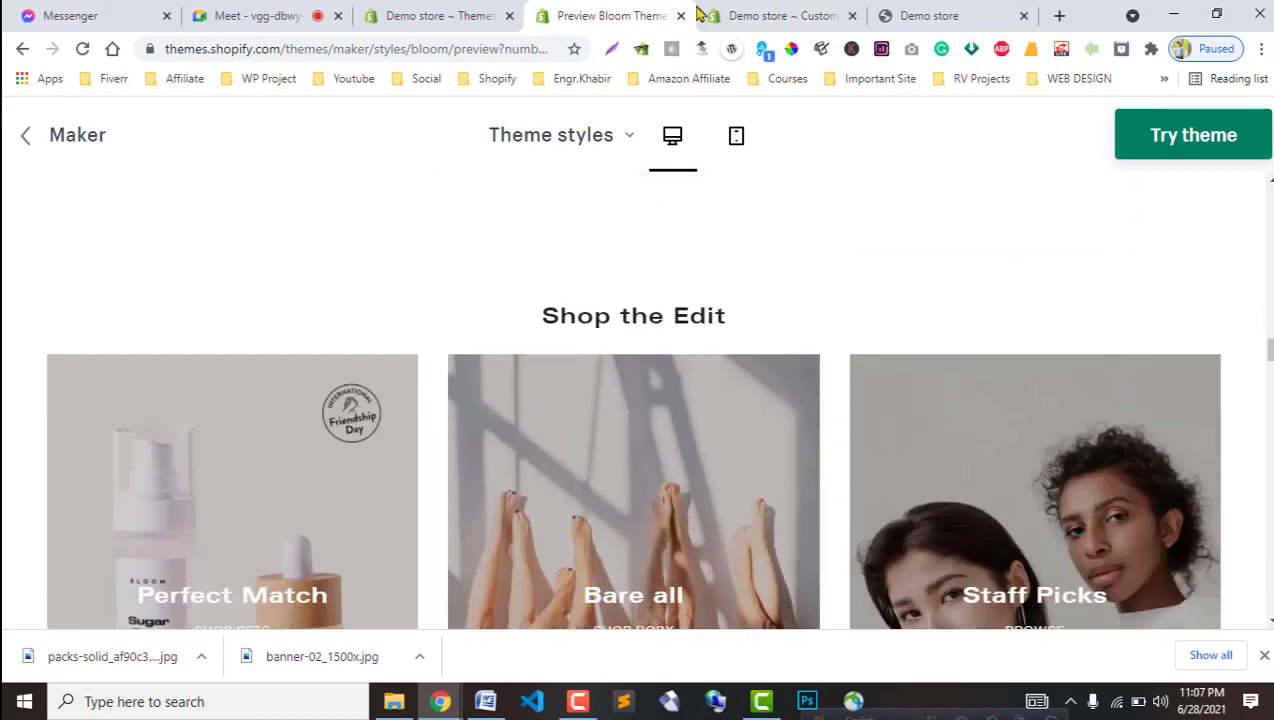
click(765, 12)
key(ctrl+s)
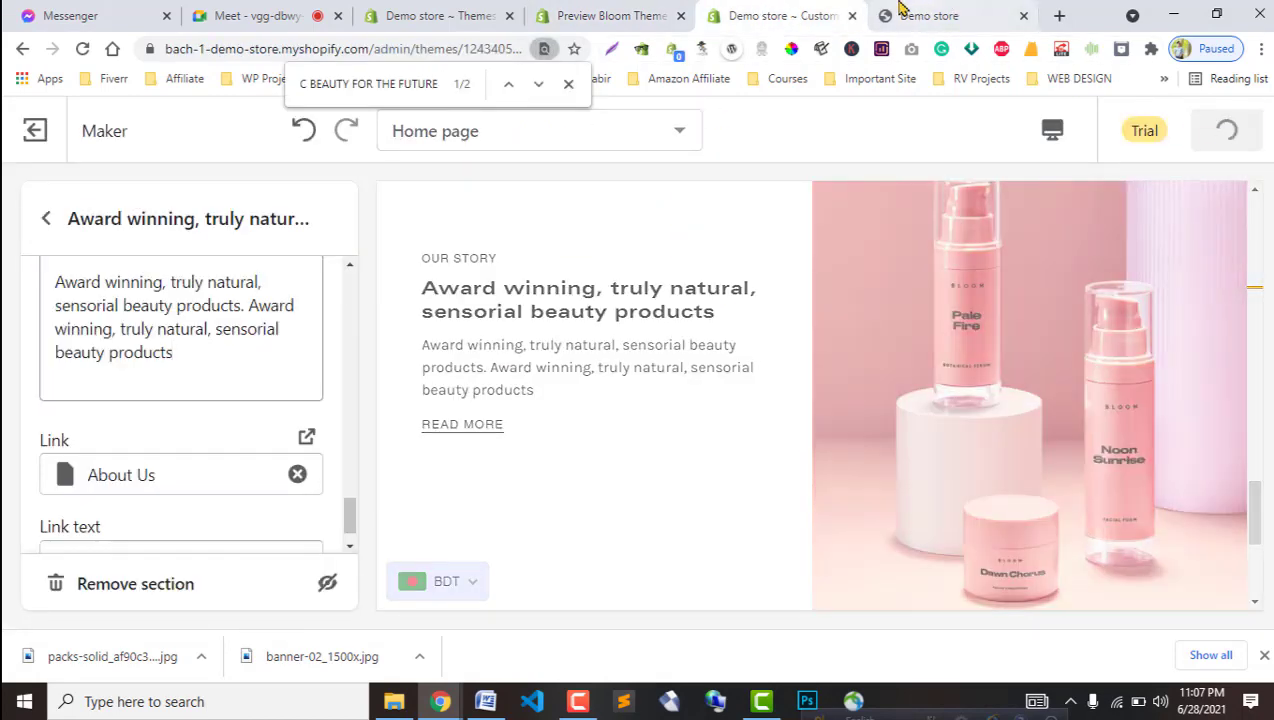
Examine the layout of the Shop the Edit collection grid in the Bloom preview, and return to the theme editor.
click(608, 15)
scroll(378, 447, down, 3)
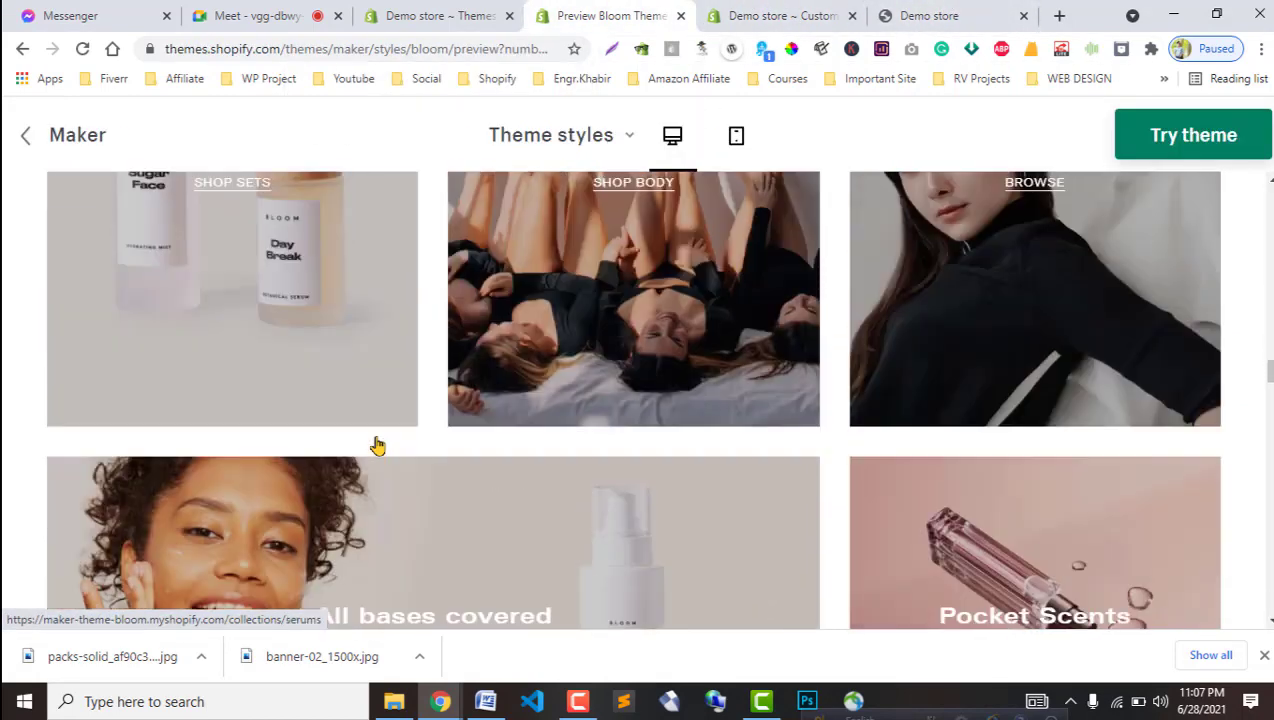
scroll(765, 445, up, 1)
scroll(765, 445, up, 3)
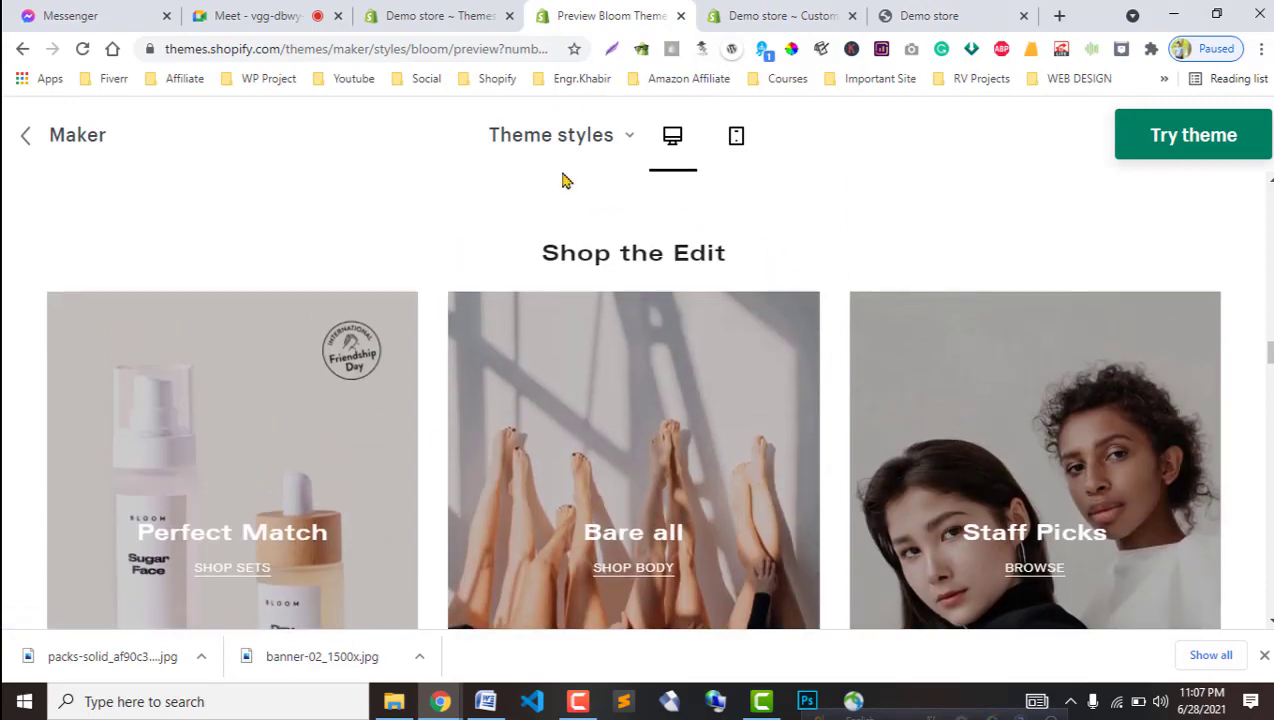
click(498, 9)
click(661, 8)
click(745, 12)
scroll(216, 552, down, 1)
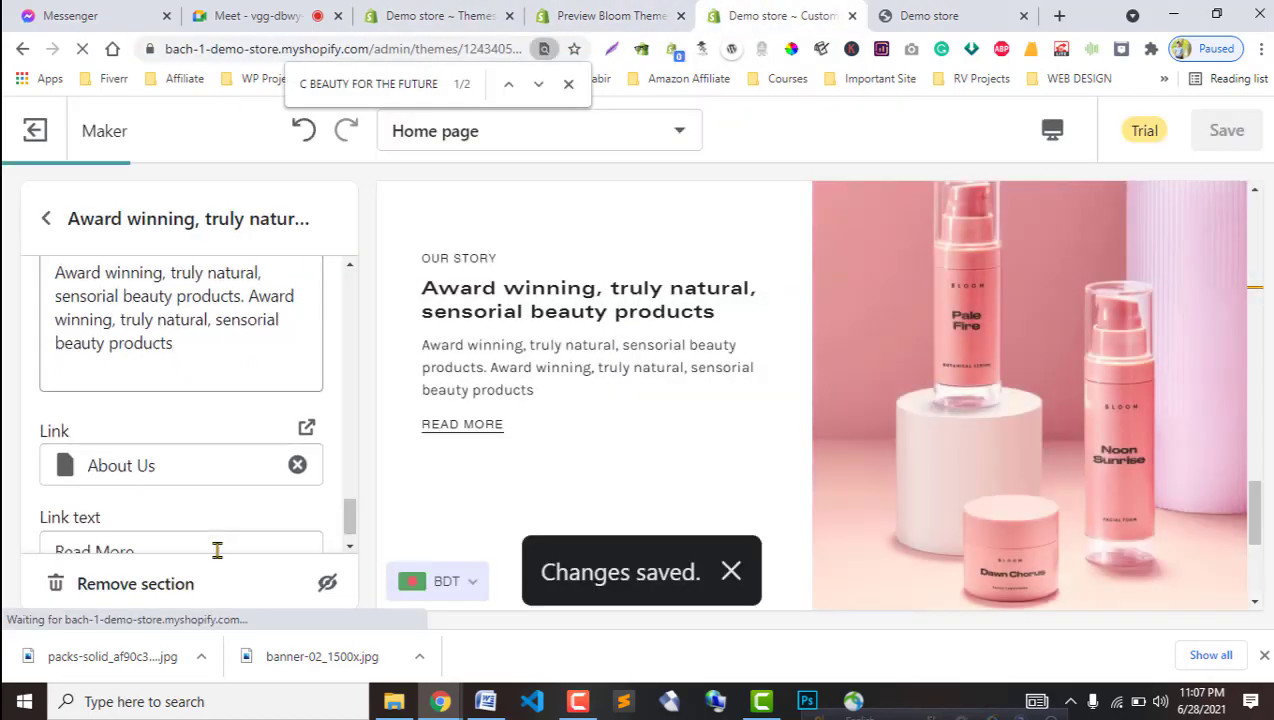
Add a Collection list section below the Our Story section on the home page.
click(46, 218)
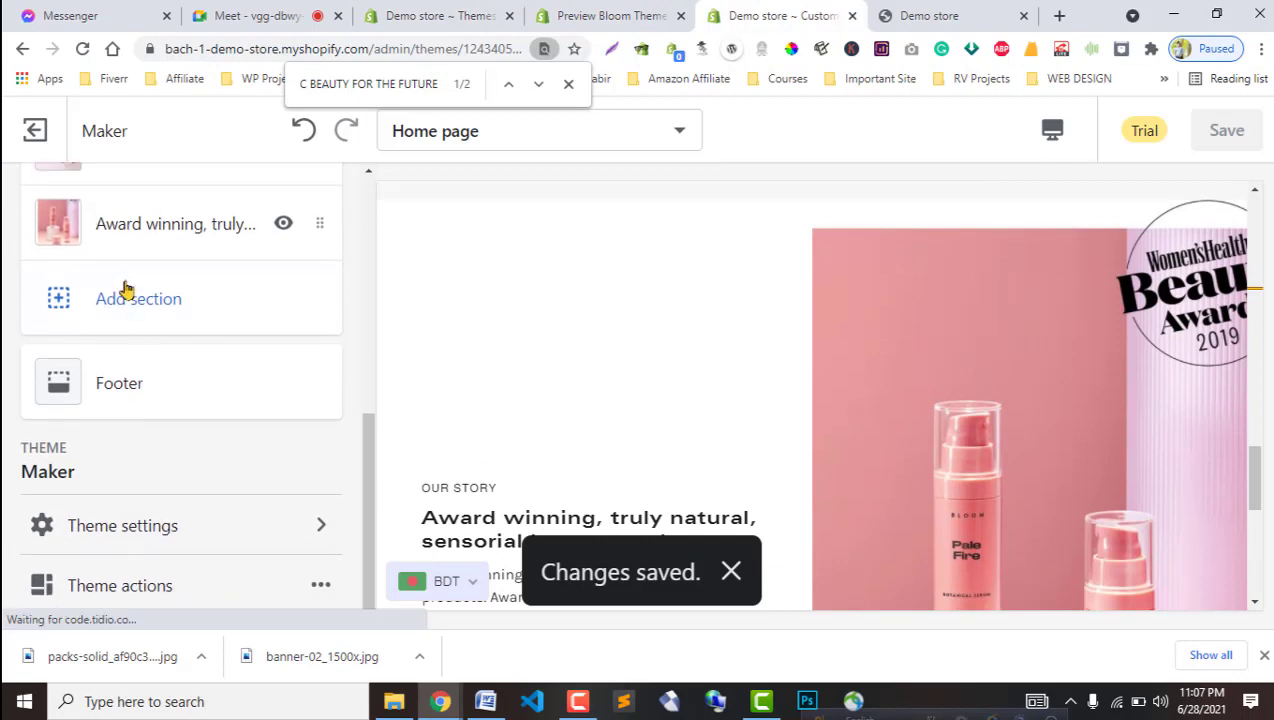
click(127, 290)
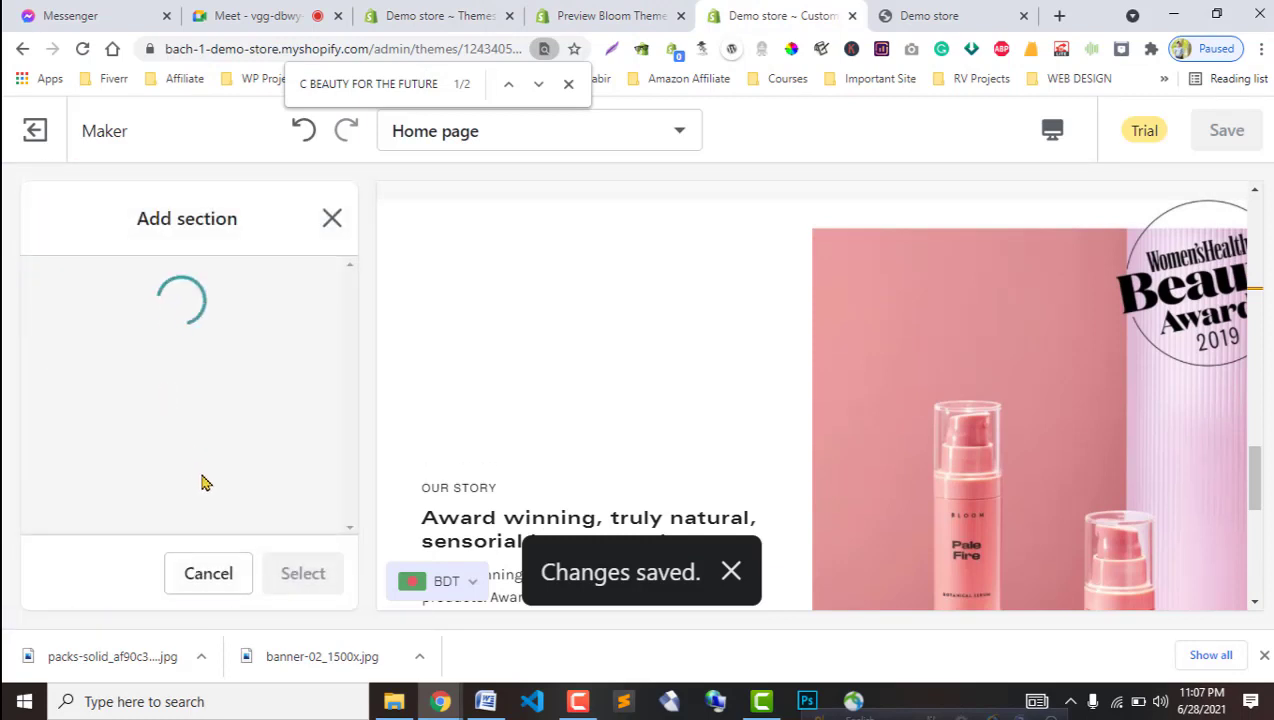
scroll(196, 462, down, 3)
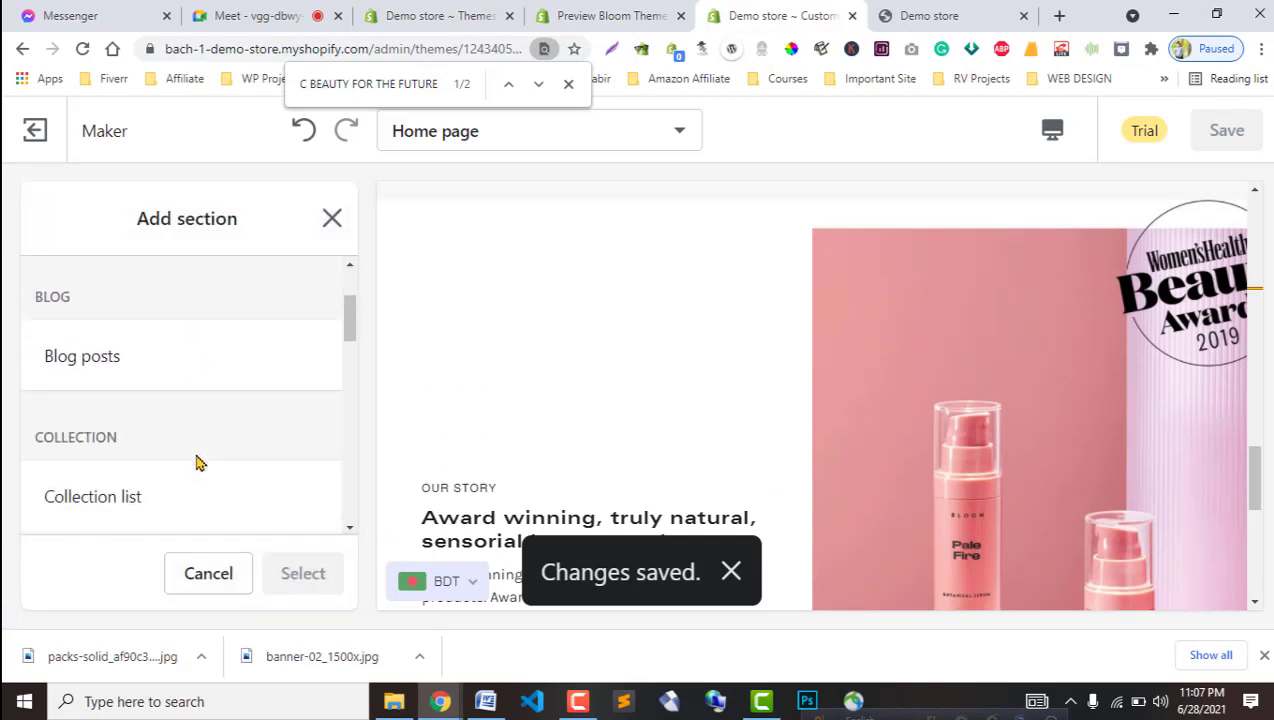
click(196, 458)
click(305, 573)
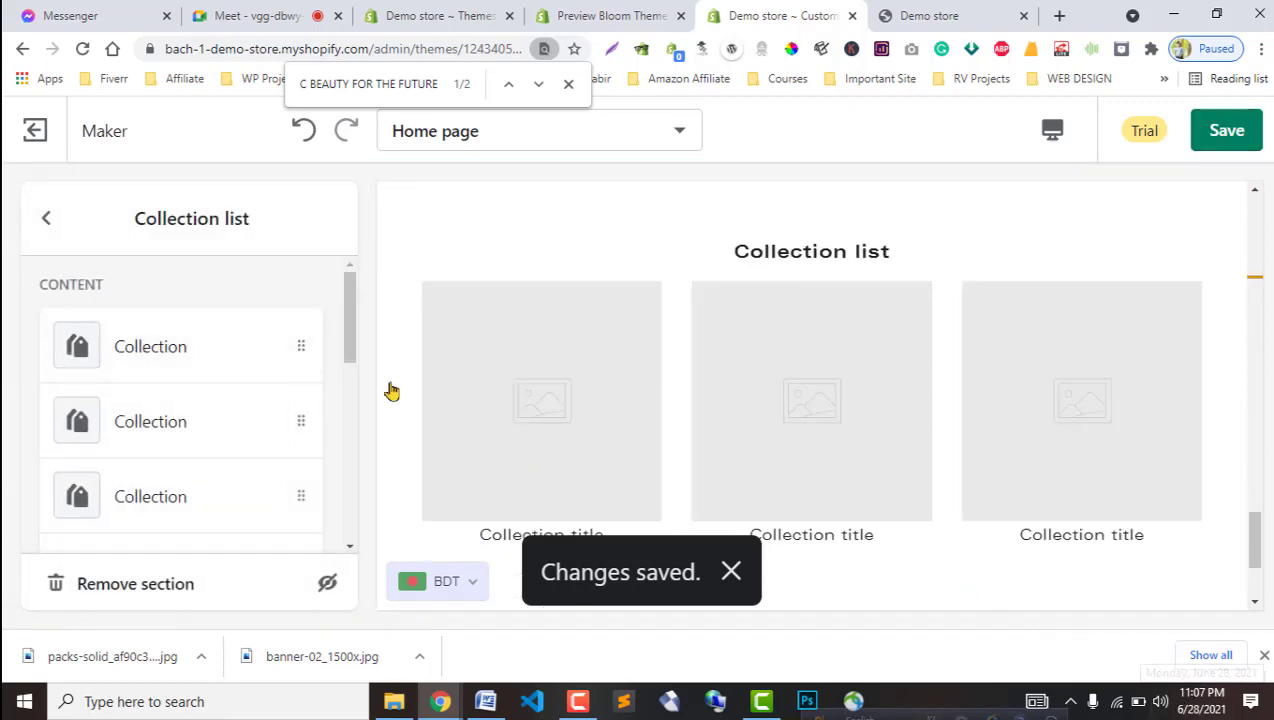
Compare the new section with the Bloom preview and assign the Fitness & Gym collection to its first collection block.
scroll(188, 400, down, 3)
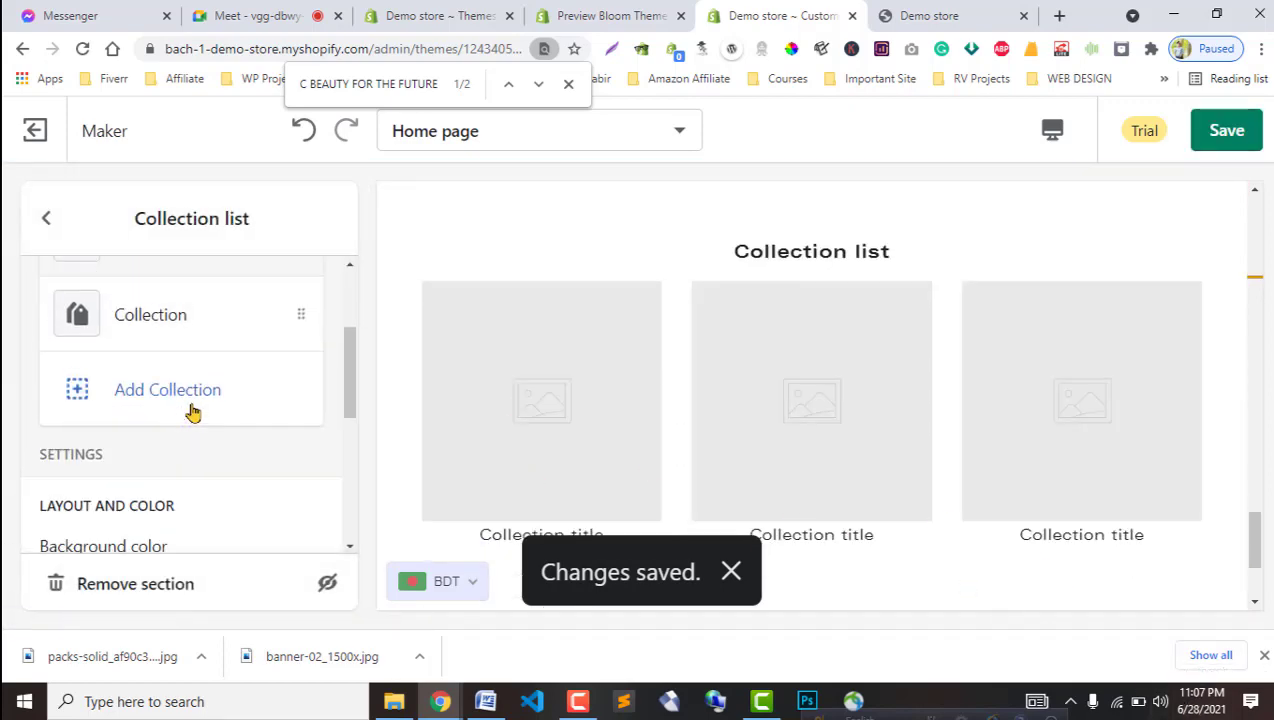
scroll(185, 390, up, 3)
click(611, 15)
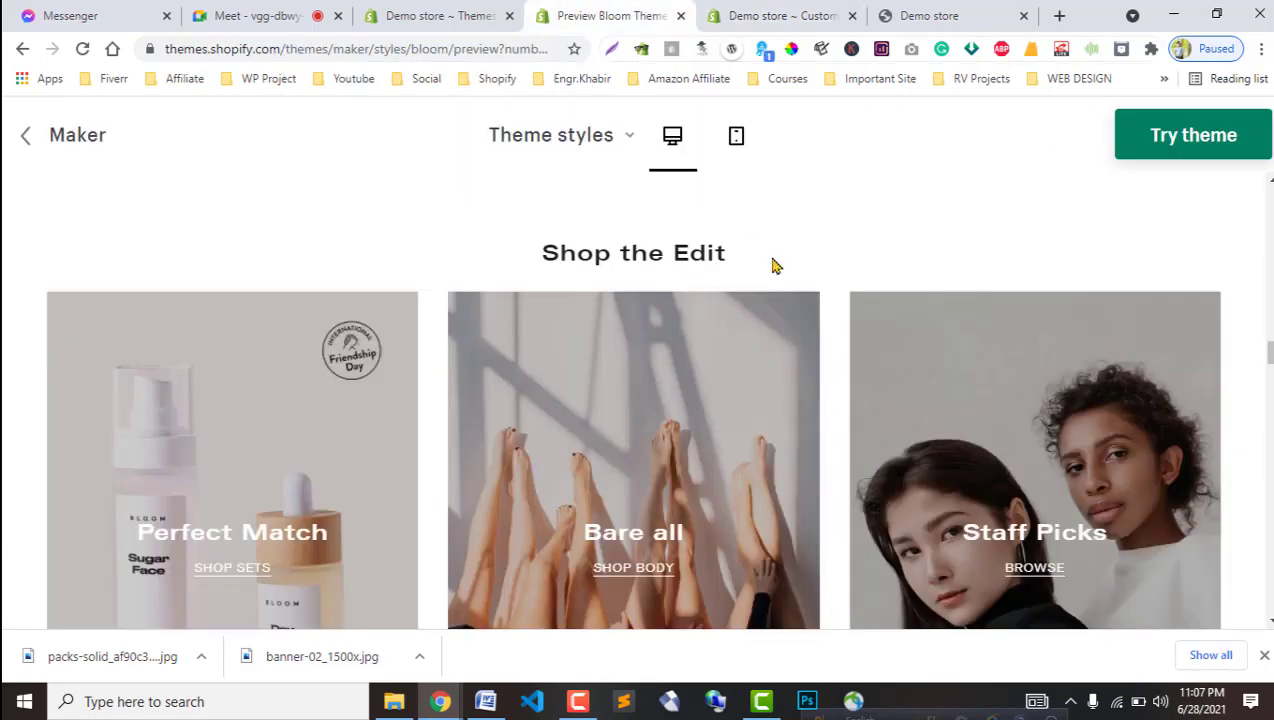
scroll(765, 400, down, 1)
click(790, 14)
click(155, 375)
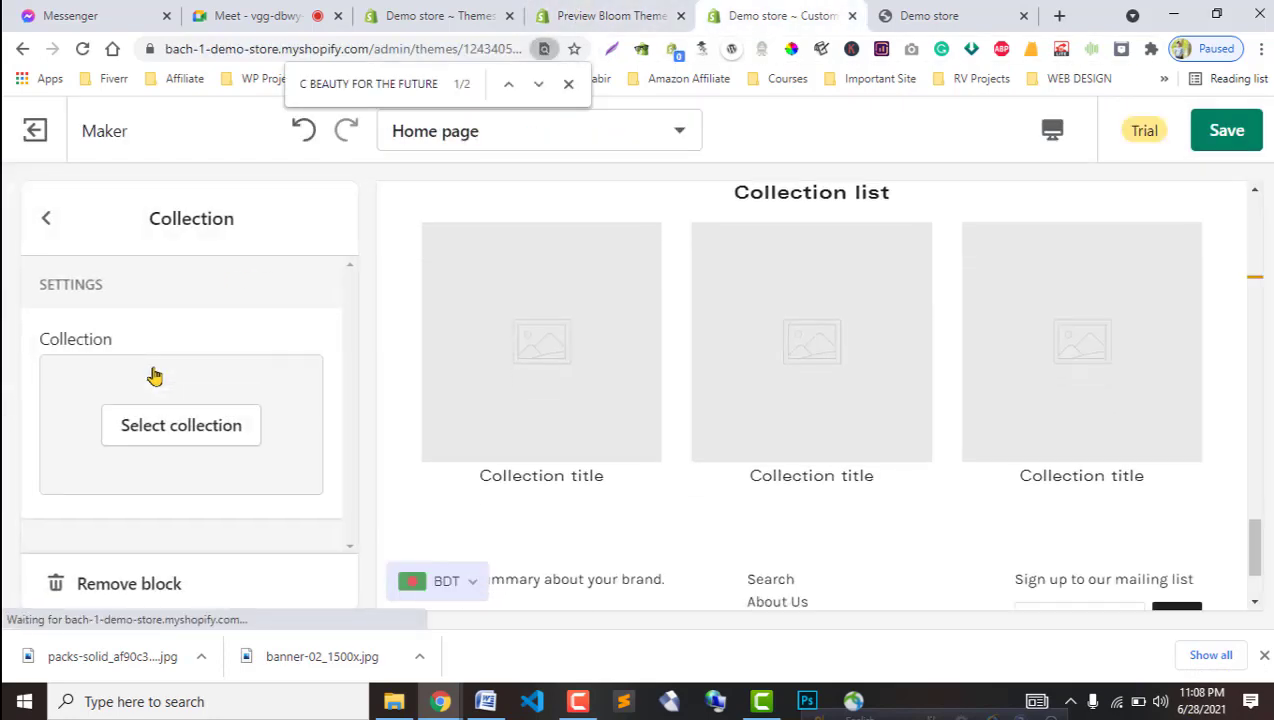
click(176, 437)
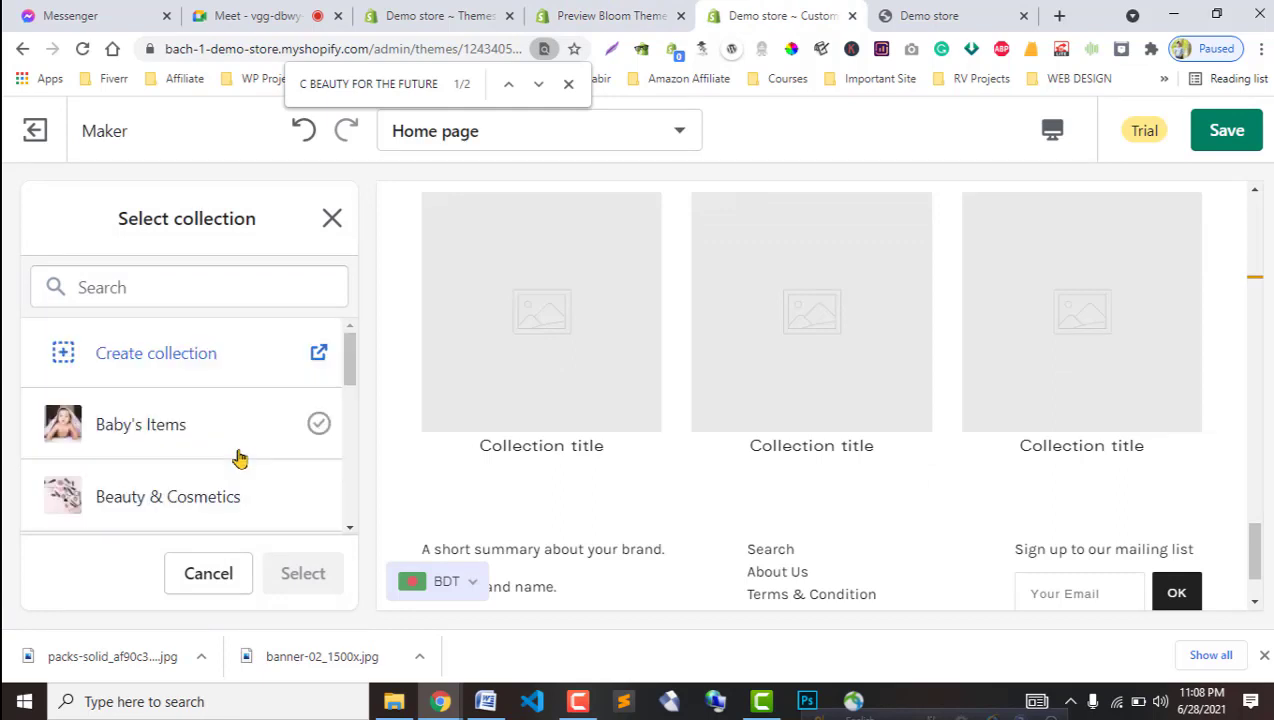
scroll(160, 452, down, 1)
scroll(190, 485, down, 2)
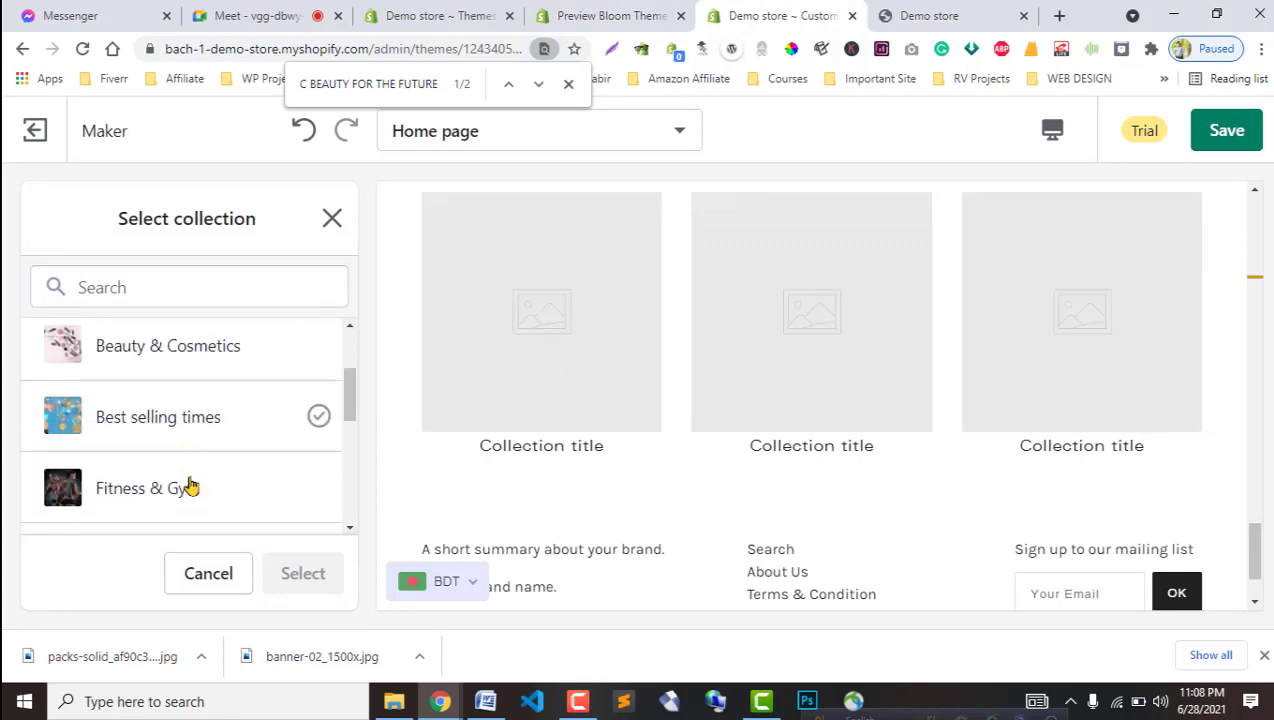
click(195, 482)
click(303, 574)
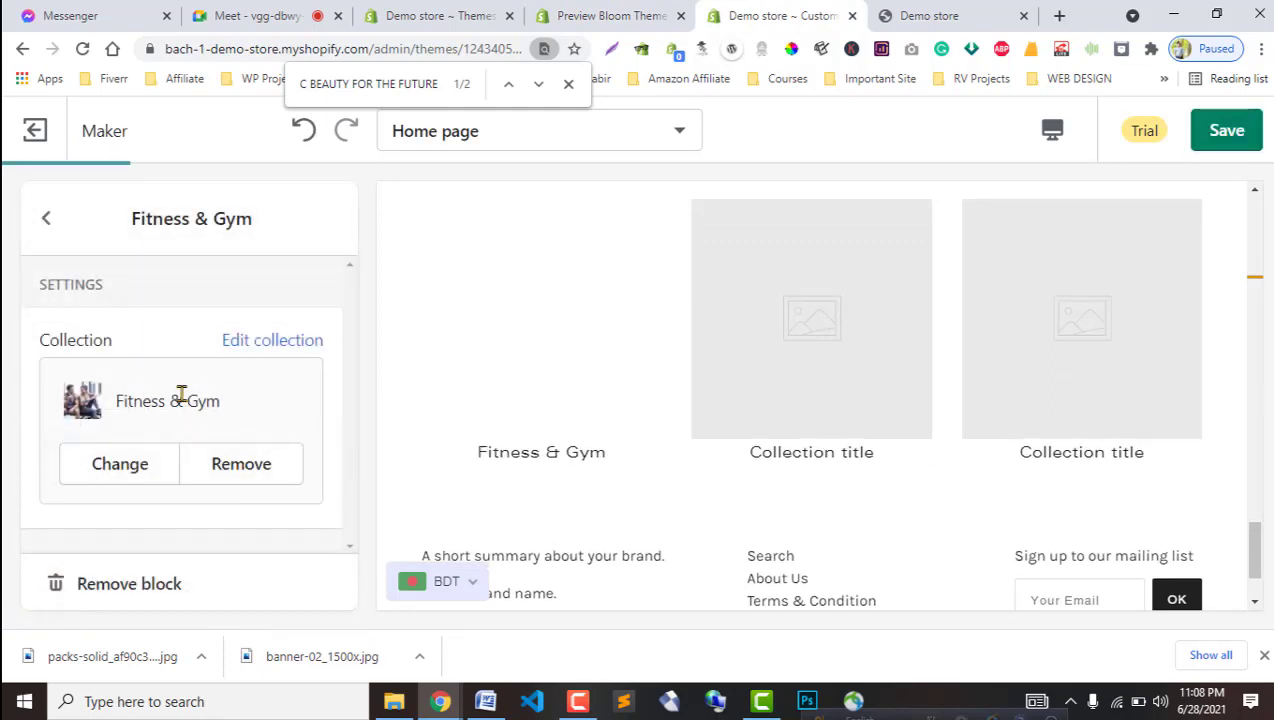
Assign the Baby's Items collection to the second collection block of the Collection list section.
click(42, 222)
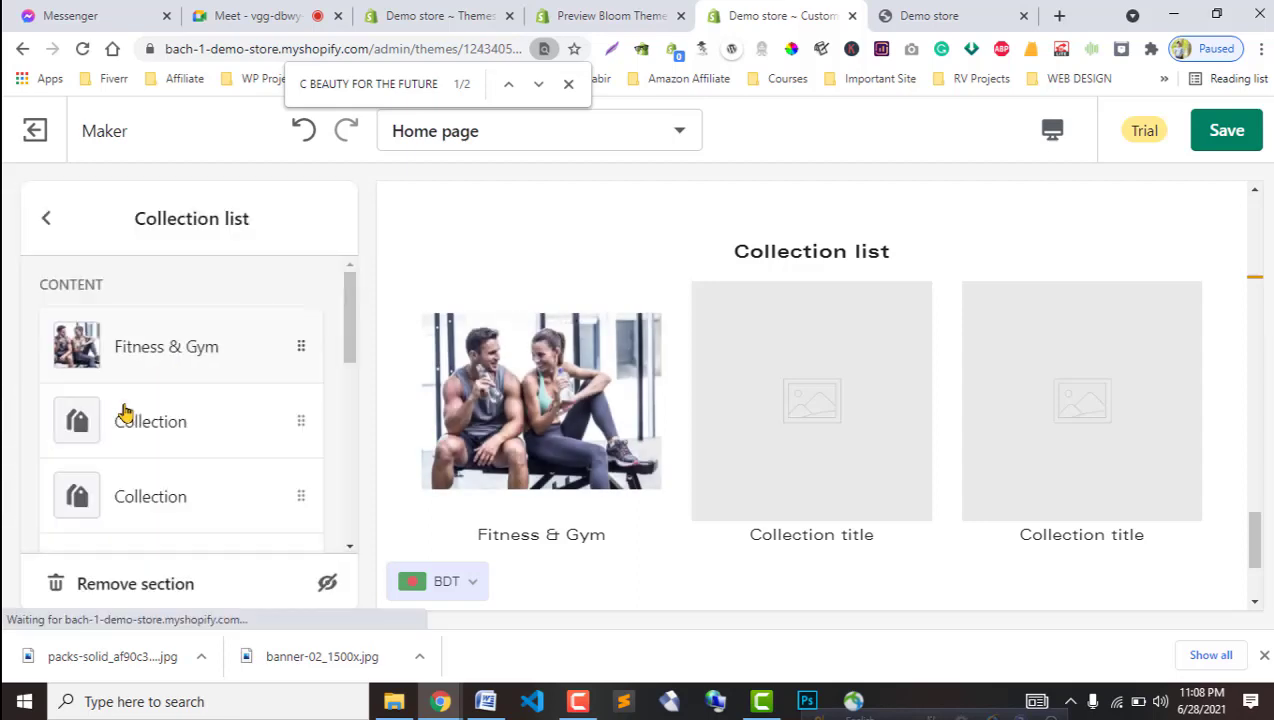
click(132, 419)
click(172, 445)
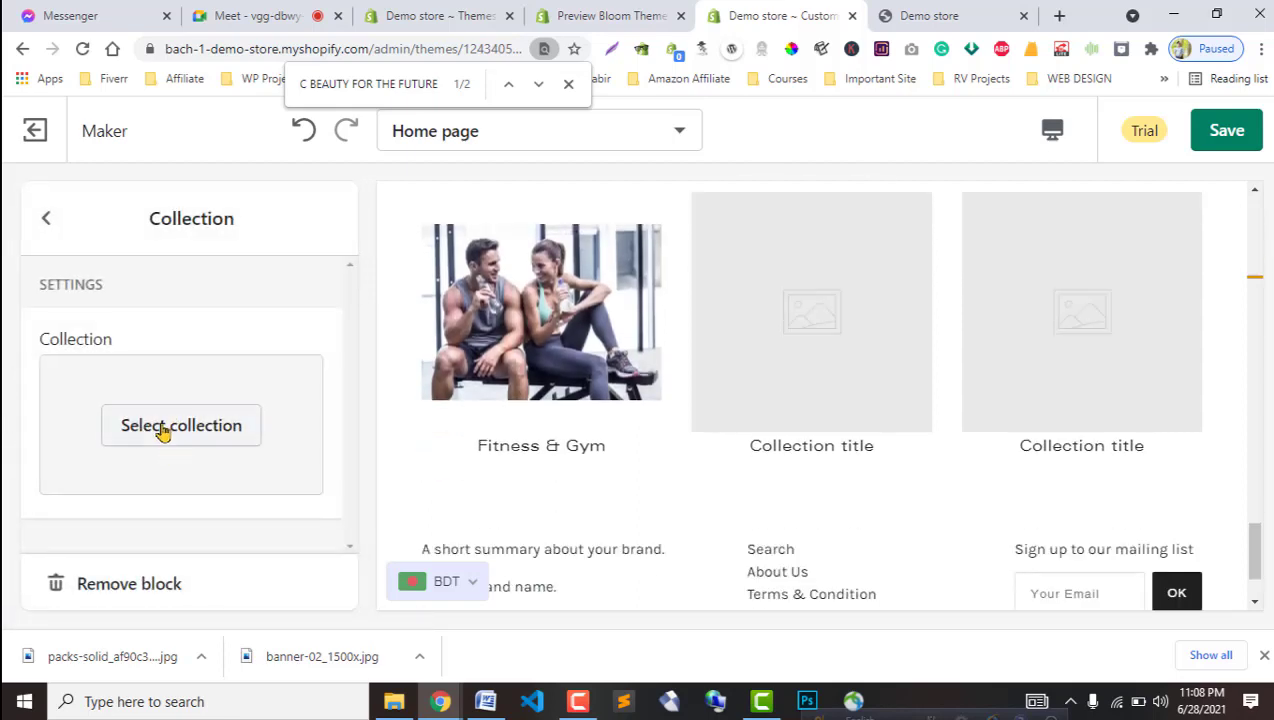
scroll(176, 443, down, 1)
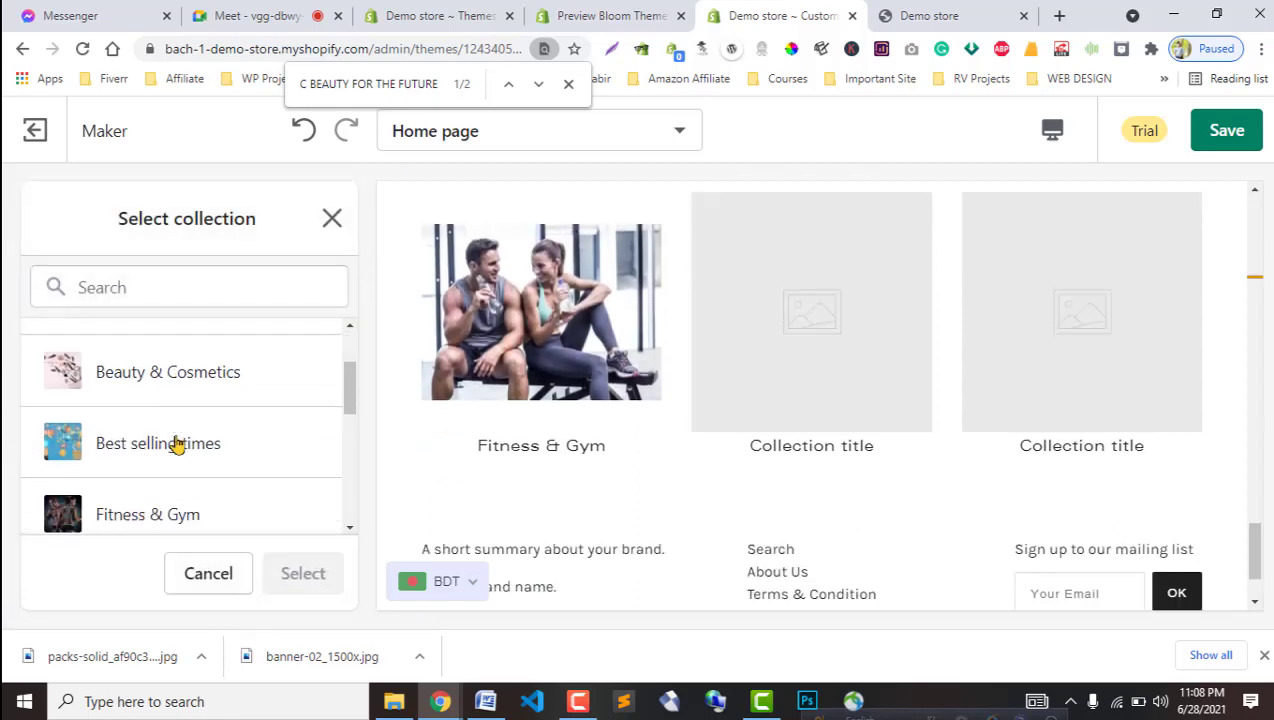
scroll(173, 436, up, 1)
click(125, 368)
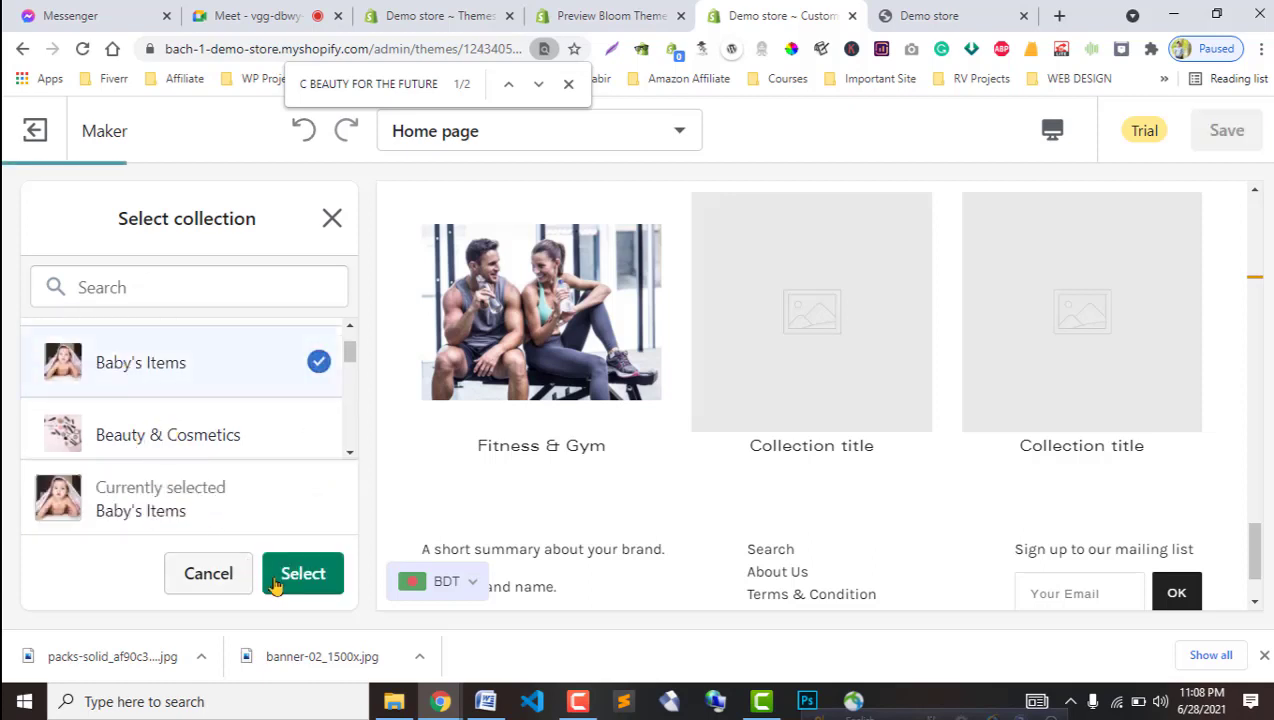
click(296, 580)
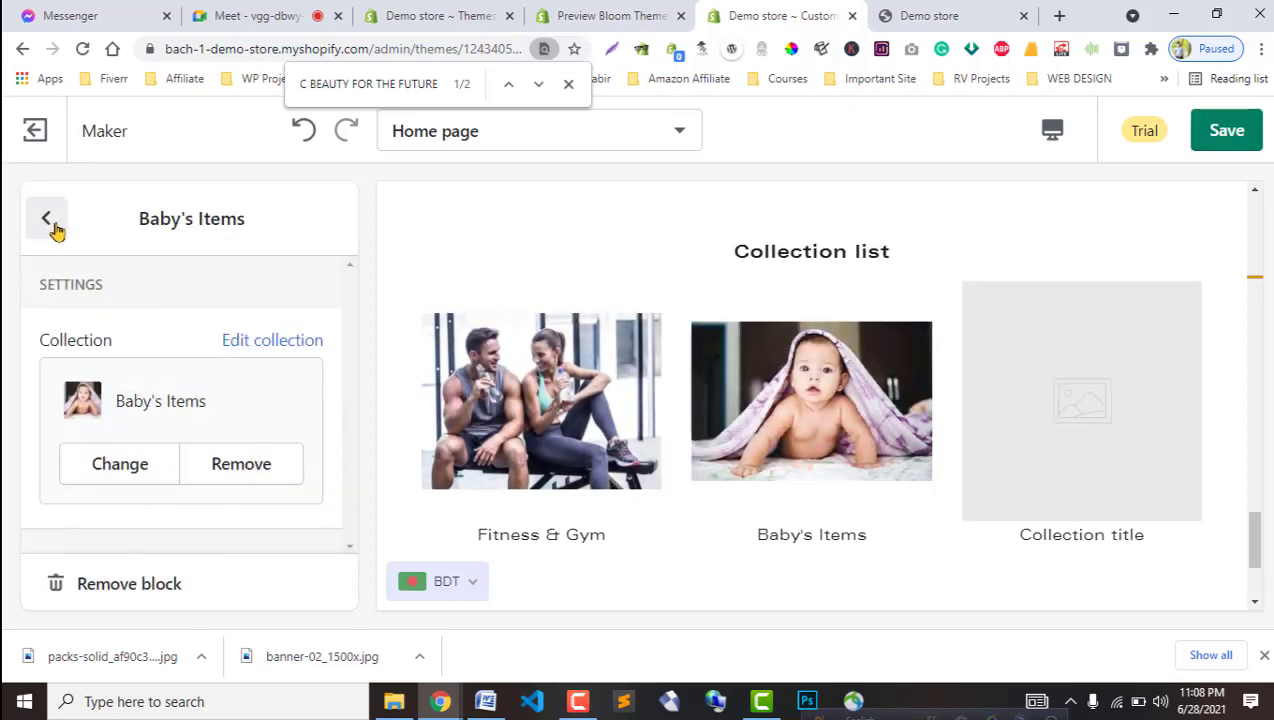
Assign the Woman Fashion collection to the third collection block and return to the Collection list section's settings.
click(43, 218)
scroll(148, 438, down, 1)
click(145, 427)
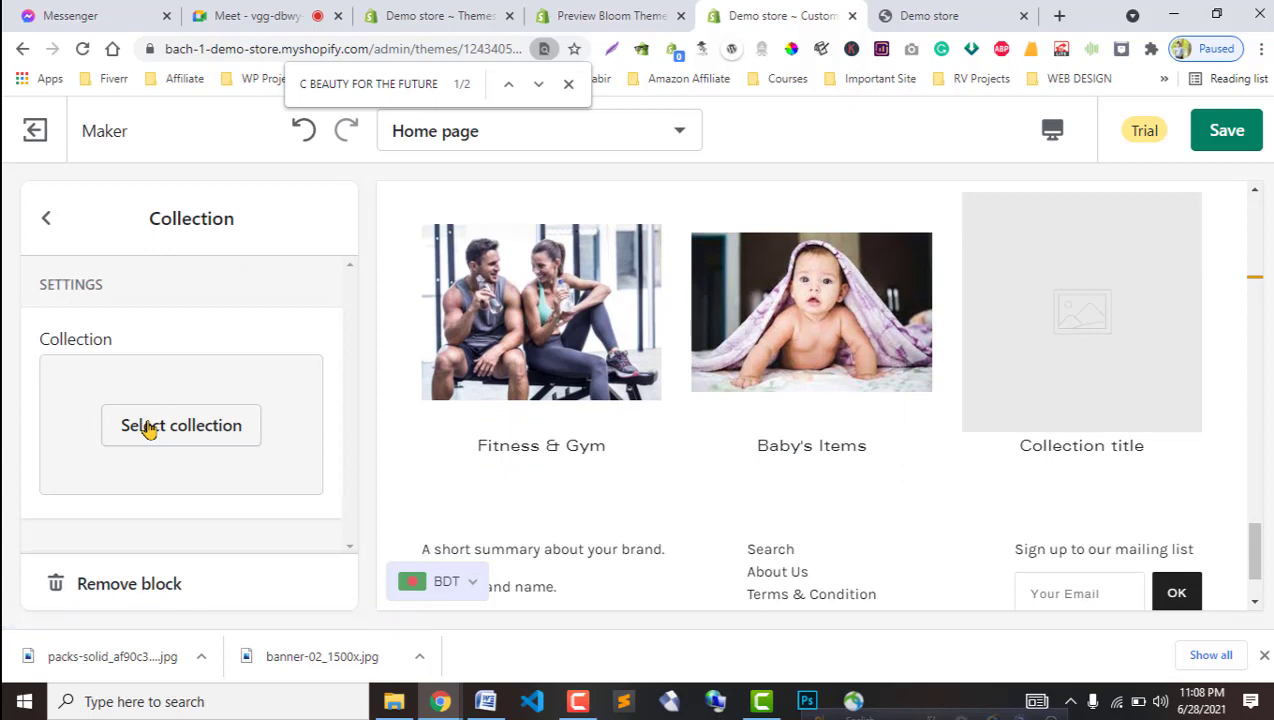
click(148, 426)
scroll(148, 430, down, 3)
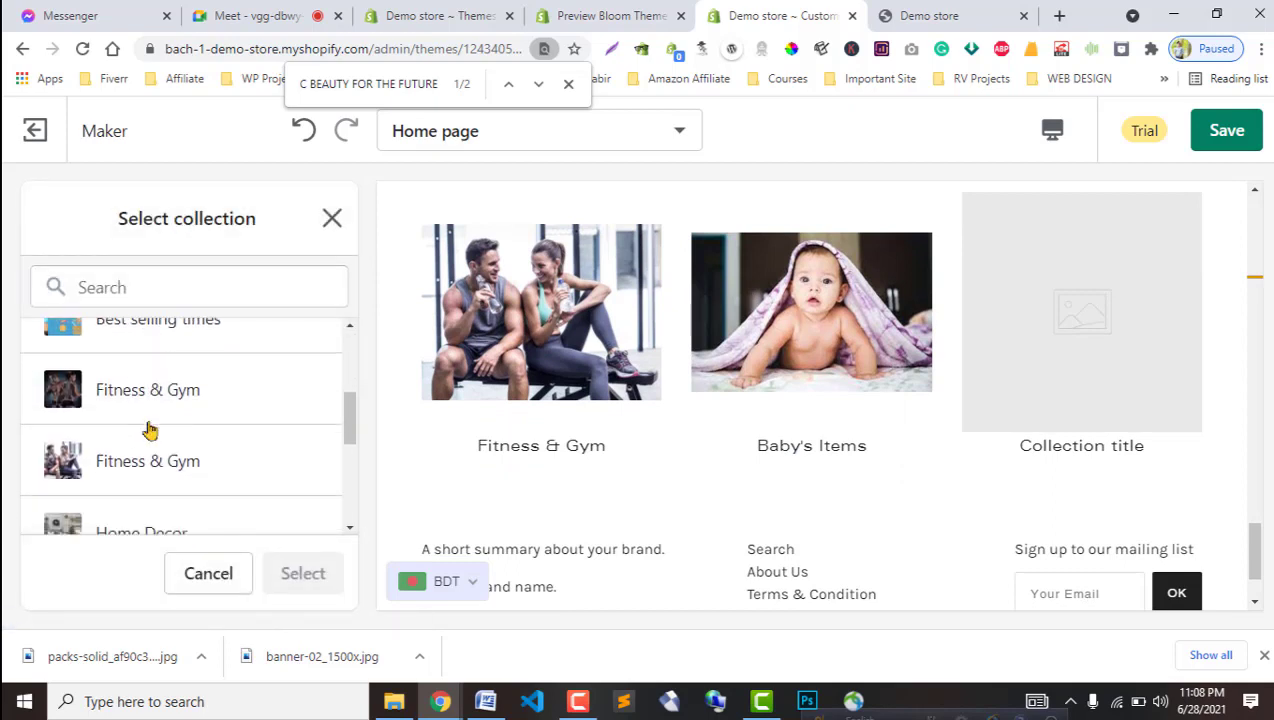
scroll(137, 498, down, 2)
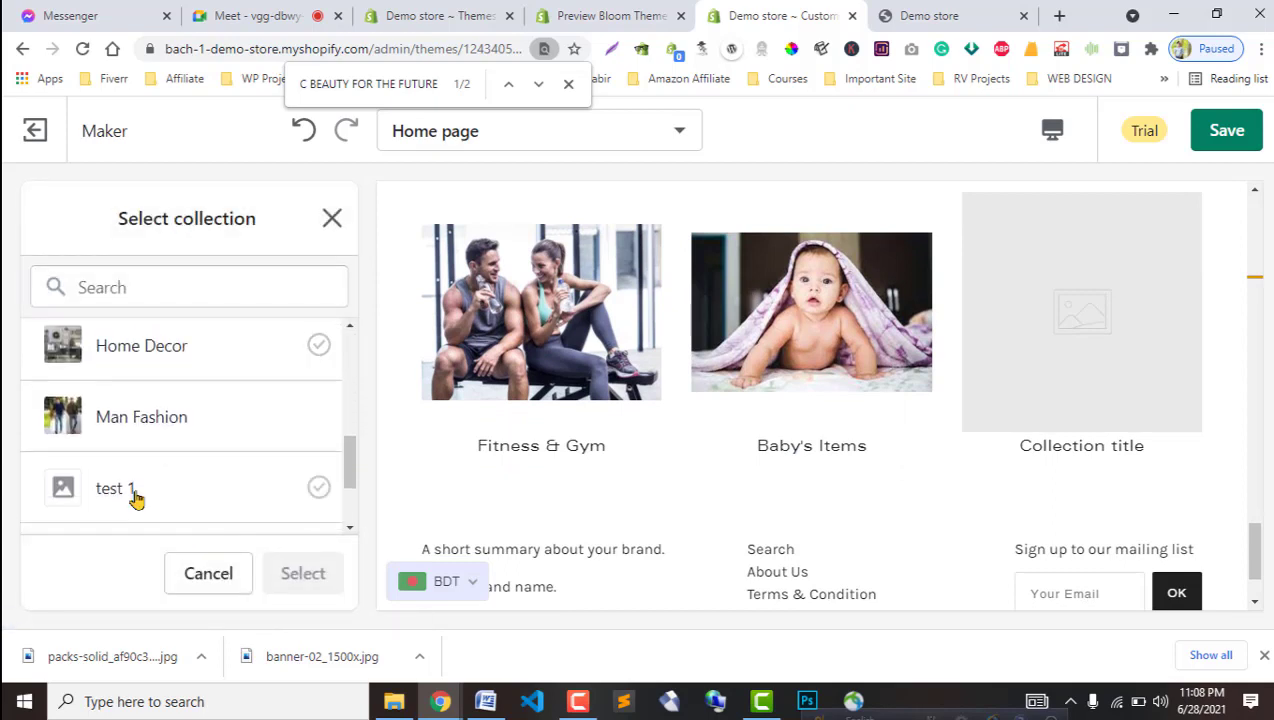
click(114, 362)
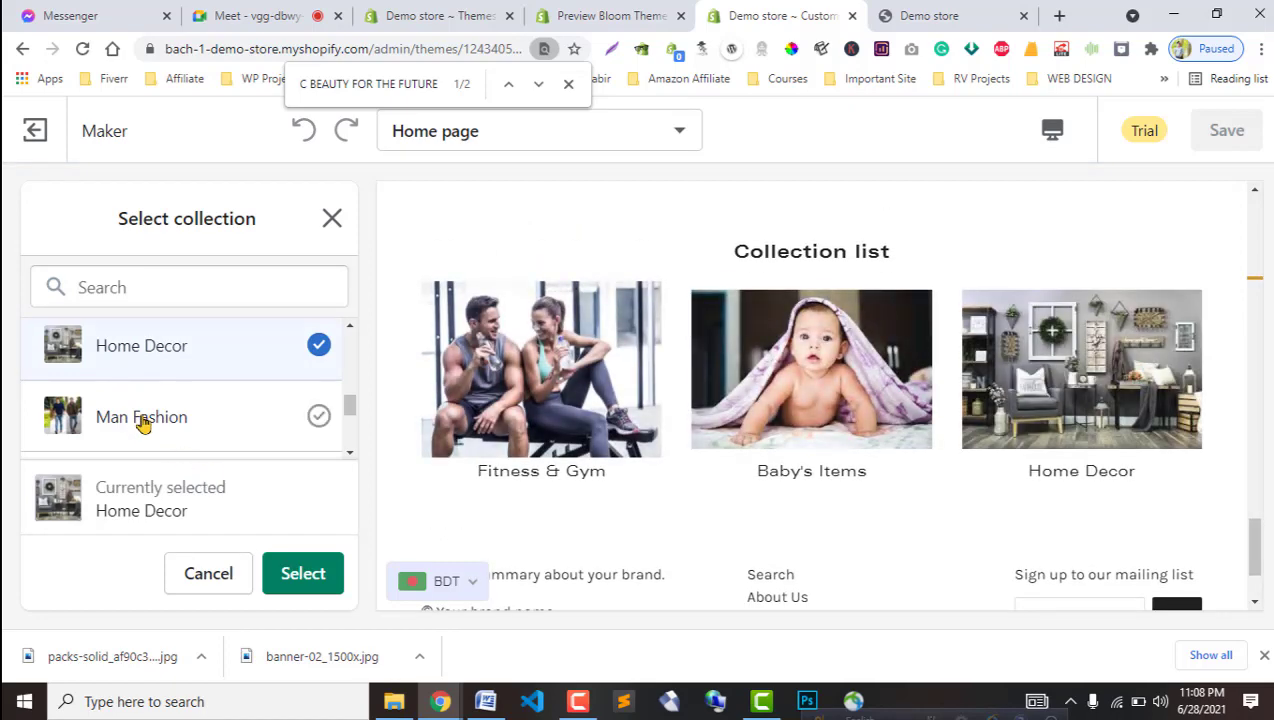
scroll(142, 424, down, 3)
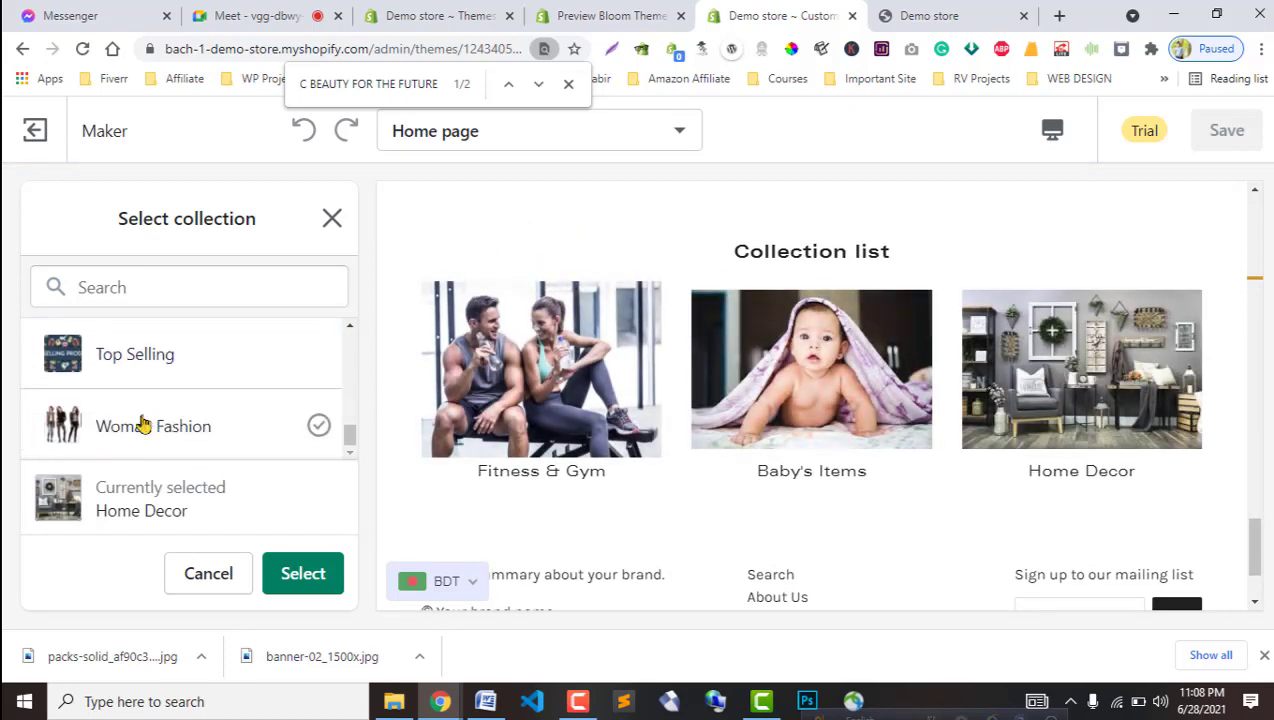
click(143, 426)
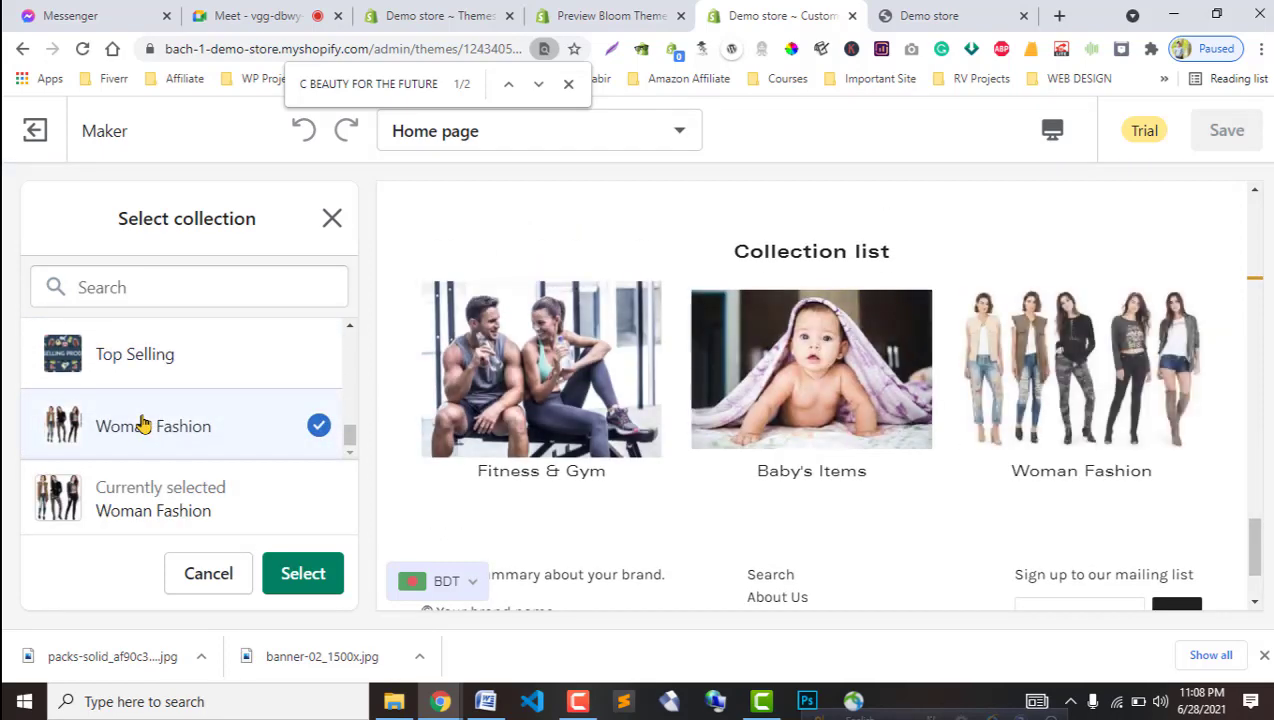
click(294, 580)
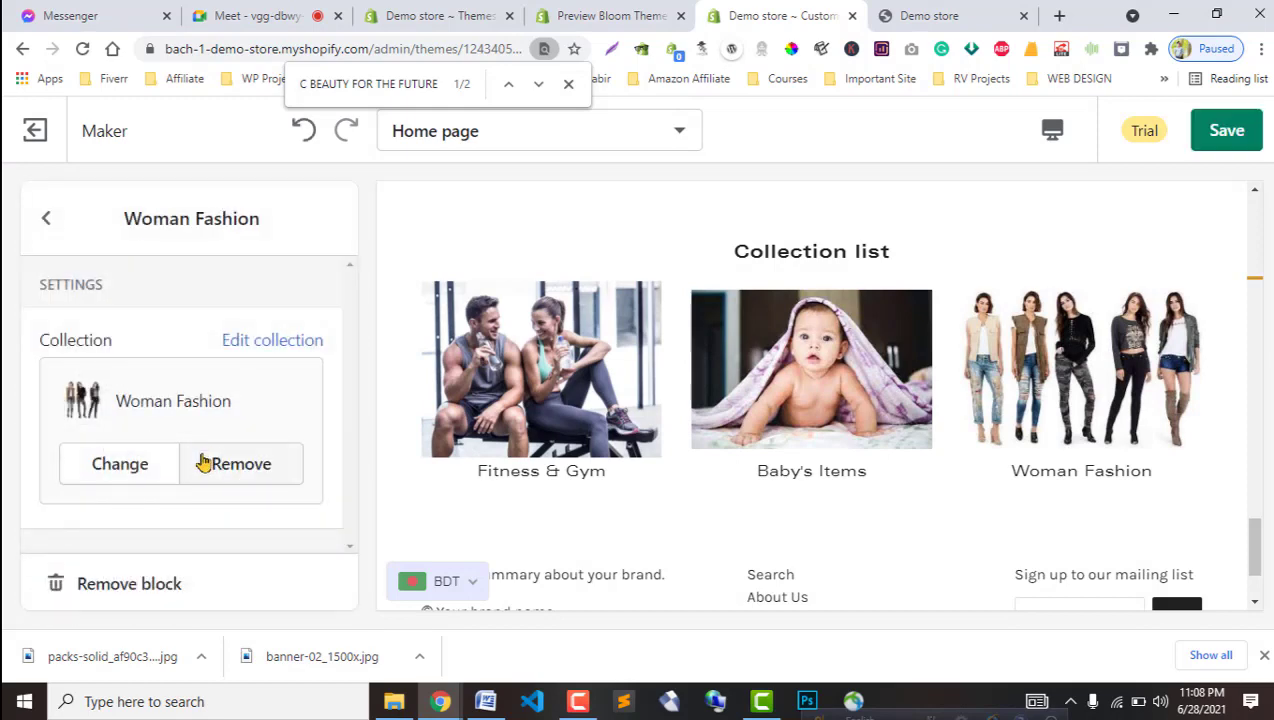
click(41, 218)
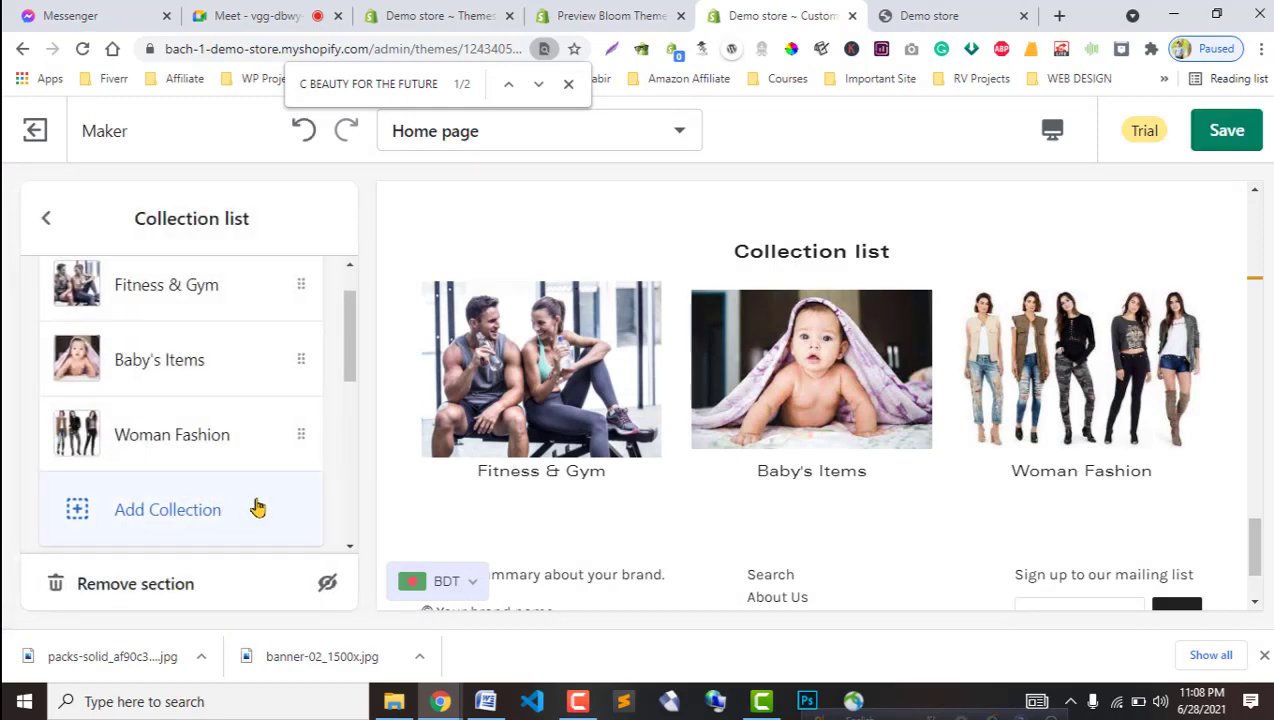
Check the three-image collection grid in the Bloom preview and return to the theme editor.
scroll(700, 482, down, 1)
click(637, 17)
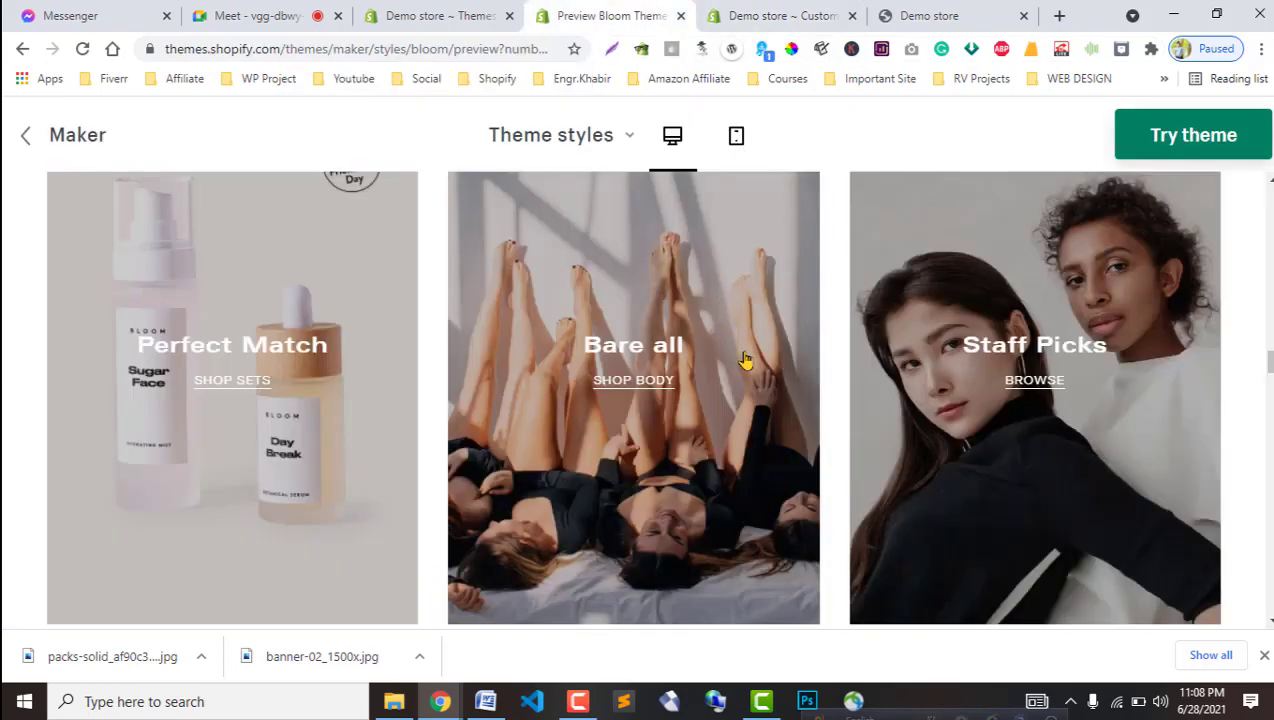
scroll(543, 421, down, 1)
scroll(543, 428, up, 1)
click(780, 16)
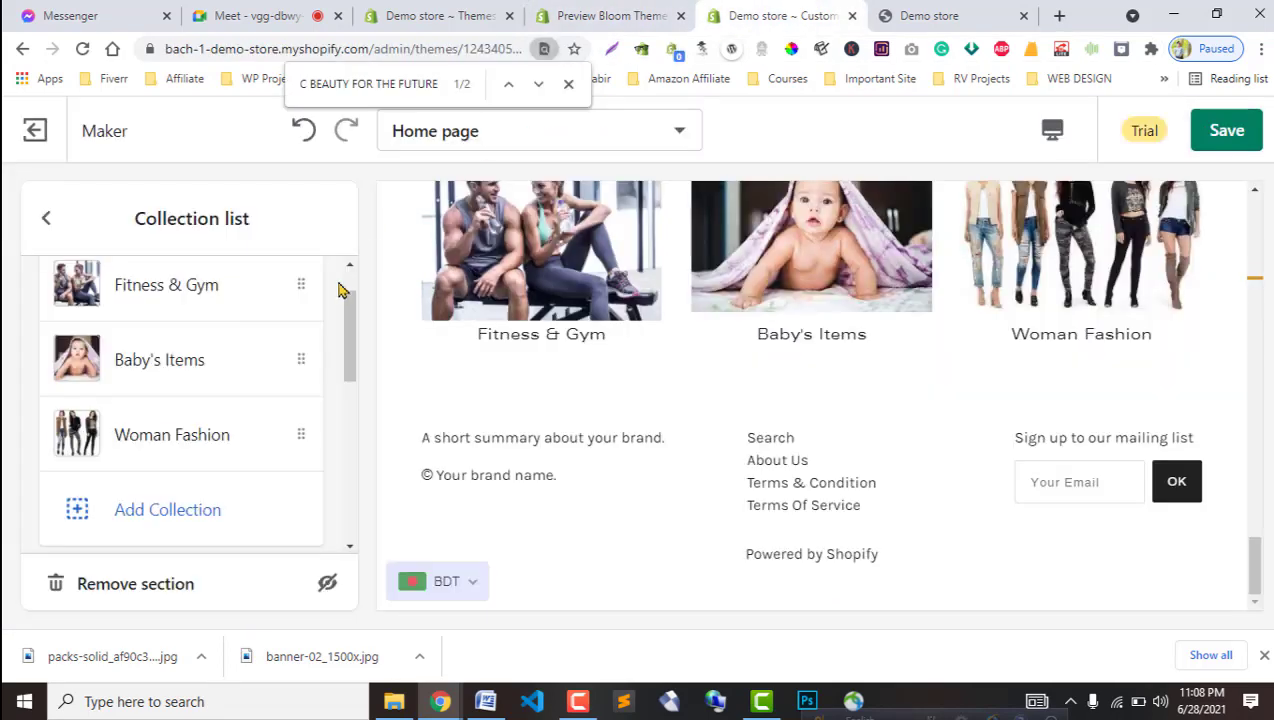
Check the heading above the Bloom preview's collection grid and set the Collection list section's heading to "Shop by Category".
scroll(233, 472, down, 3)
scroll(168, 483, down, 2)
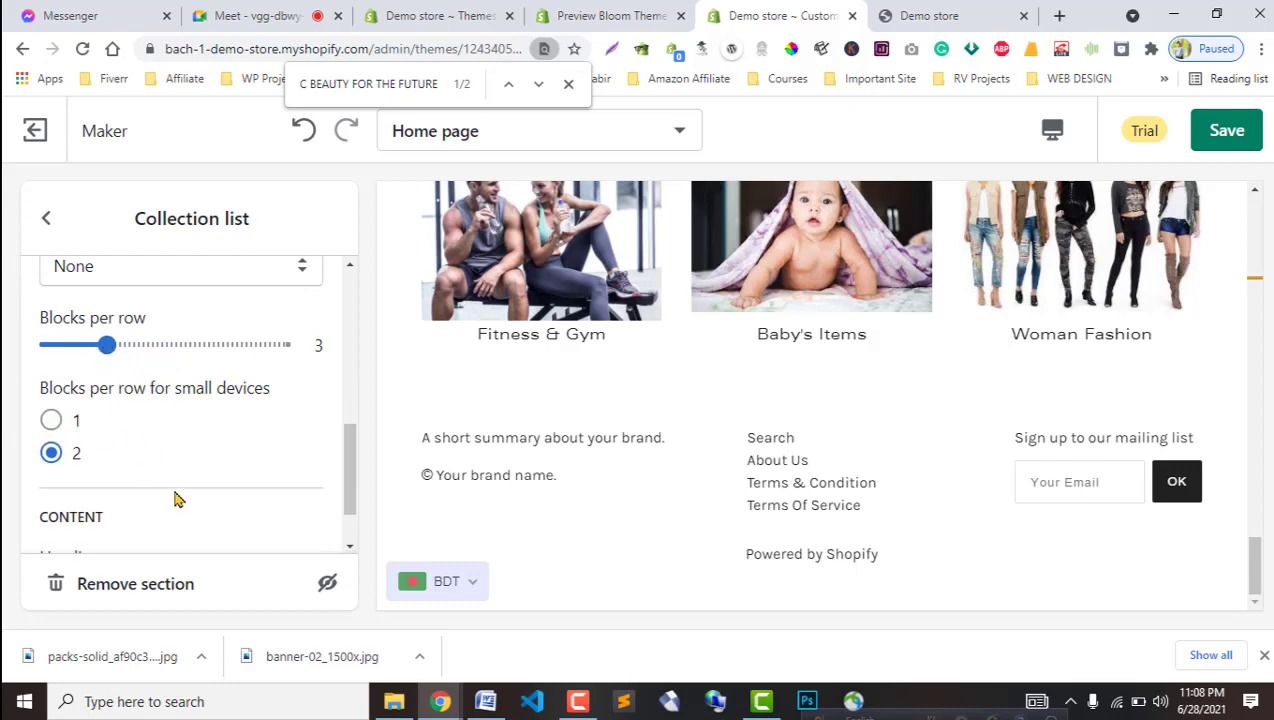
scroll(174, 498, down, 1)
drag(202, 525, 28, 528)
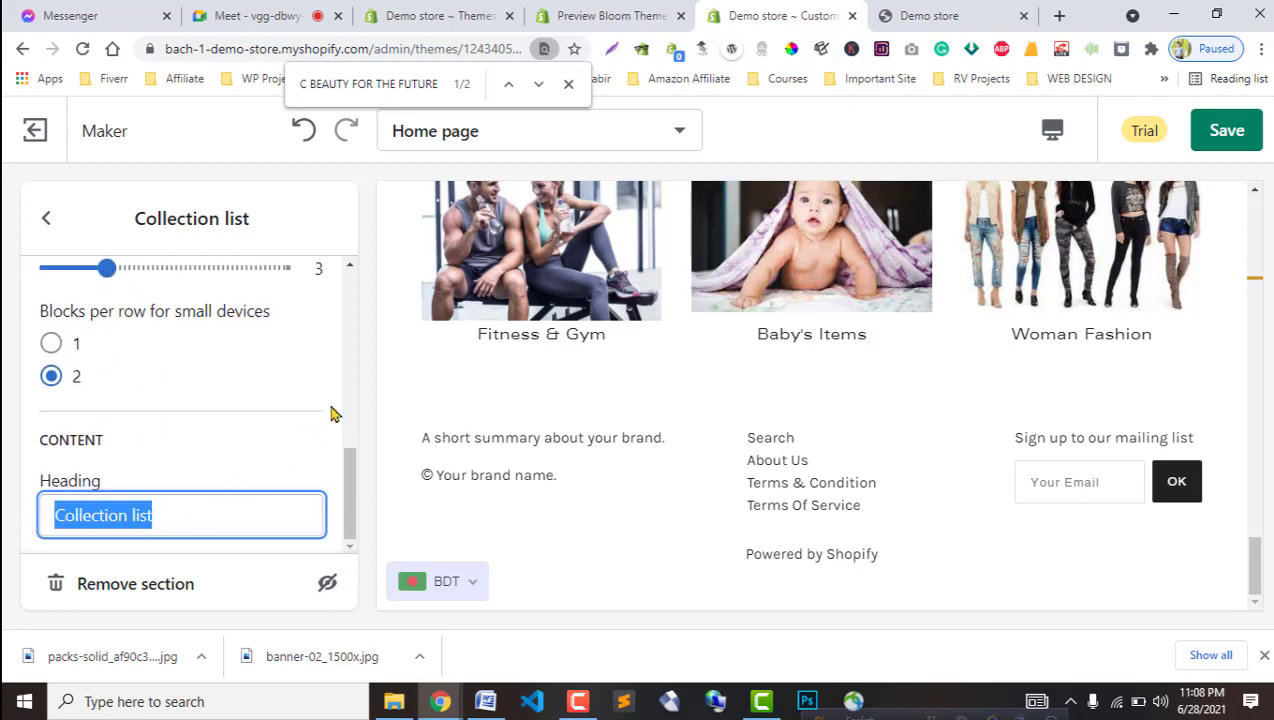
scroll(671, 492, up, 2)
click(600, 15)
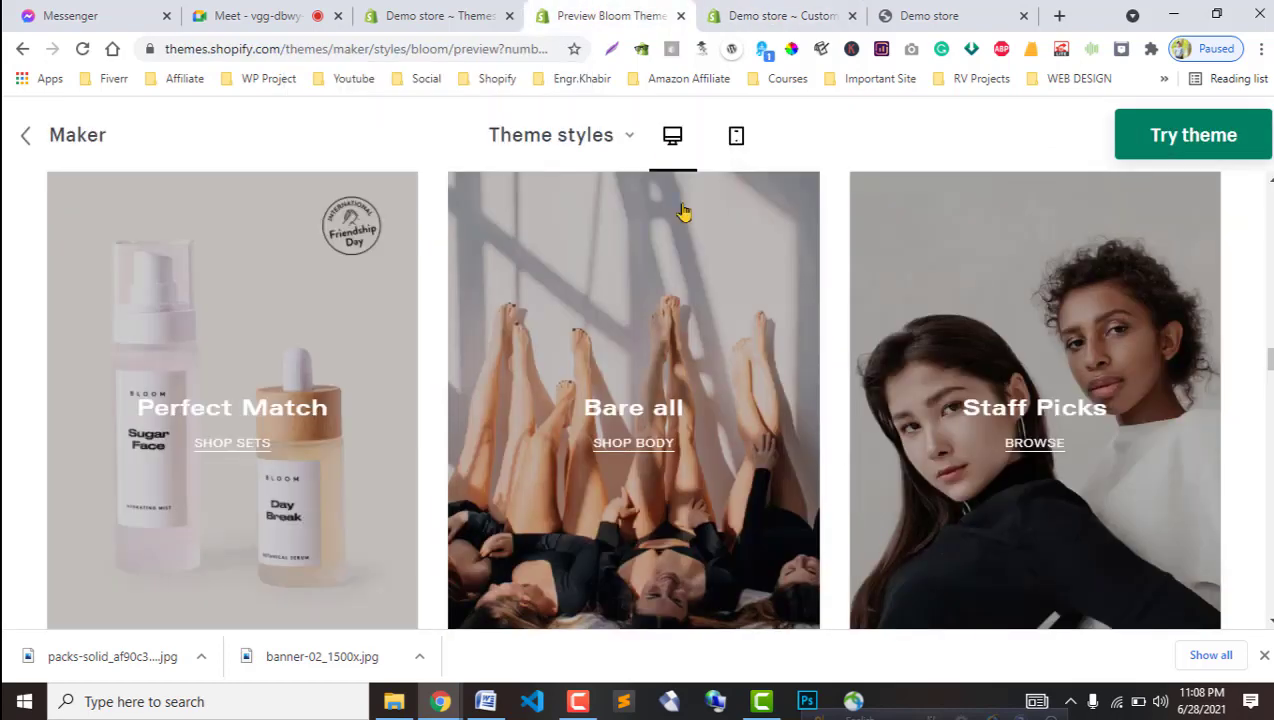
scroll(608, 490, up, 2)
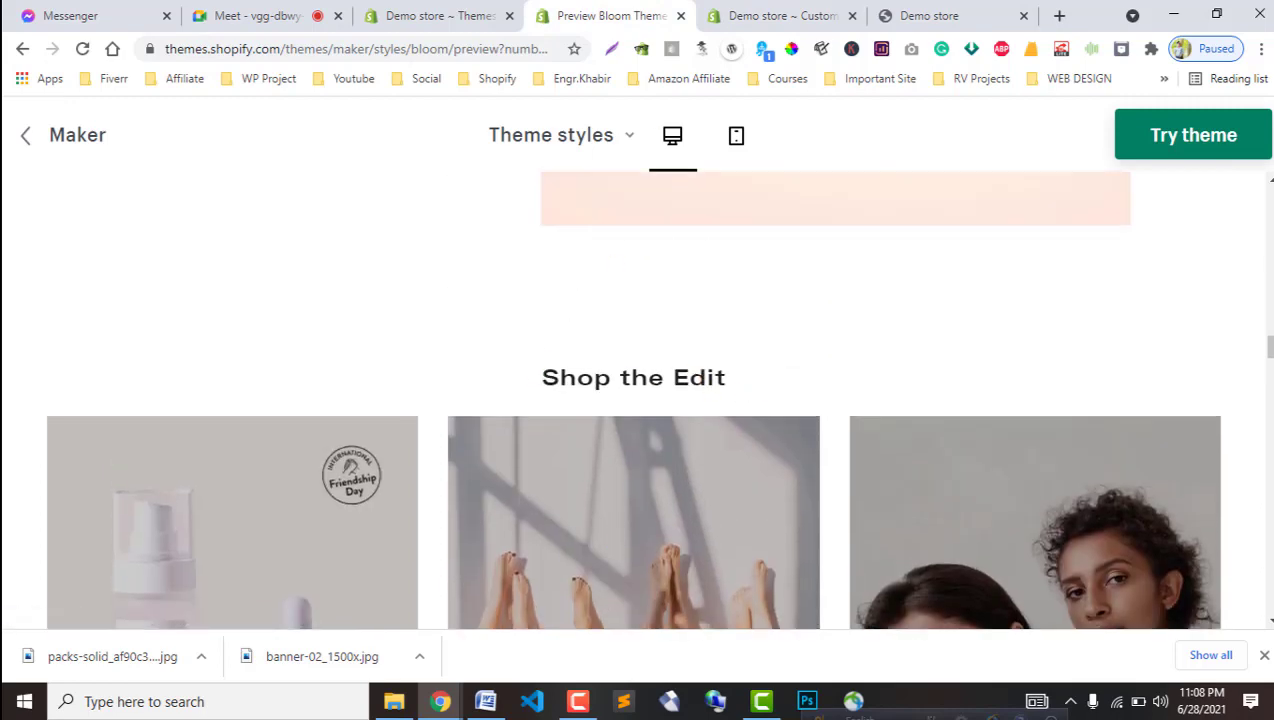
click(760, 15)
text(S)
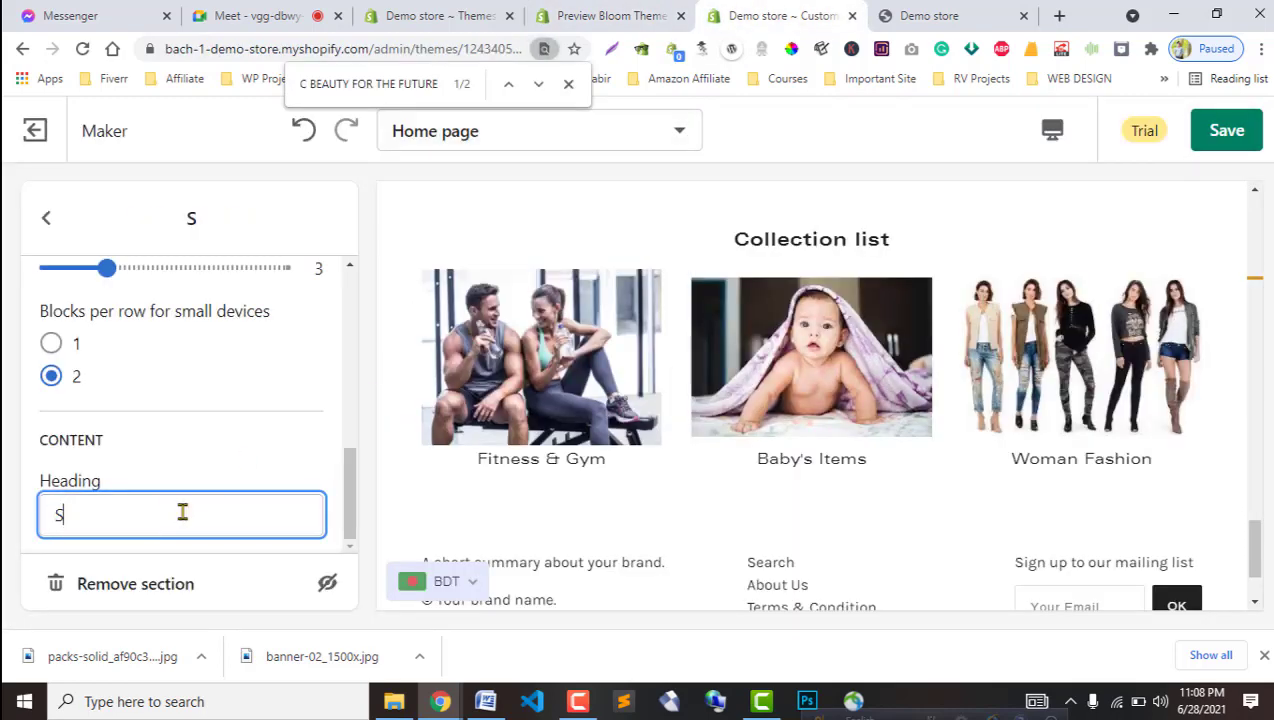
text(hop For)
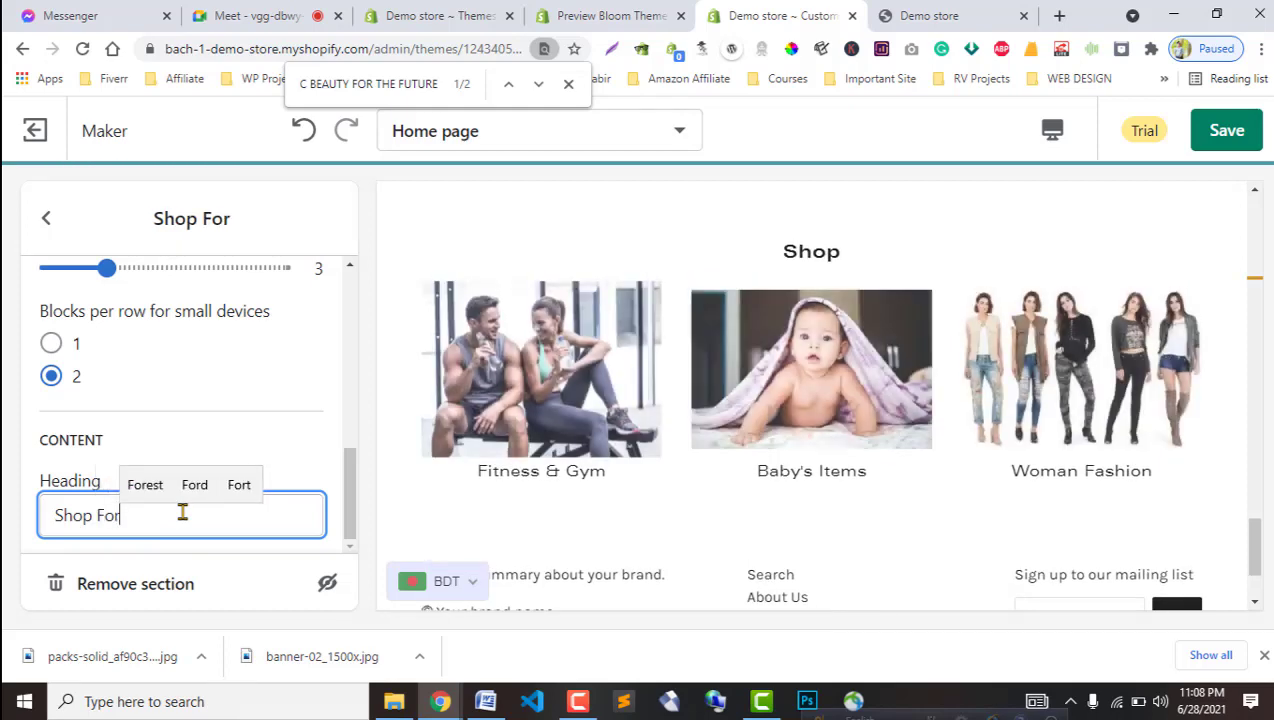
key(BackSpace)
key(BackSpace)
key(BackSpace)
text(by )
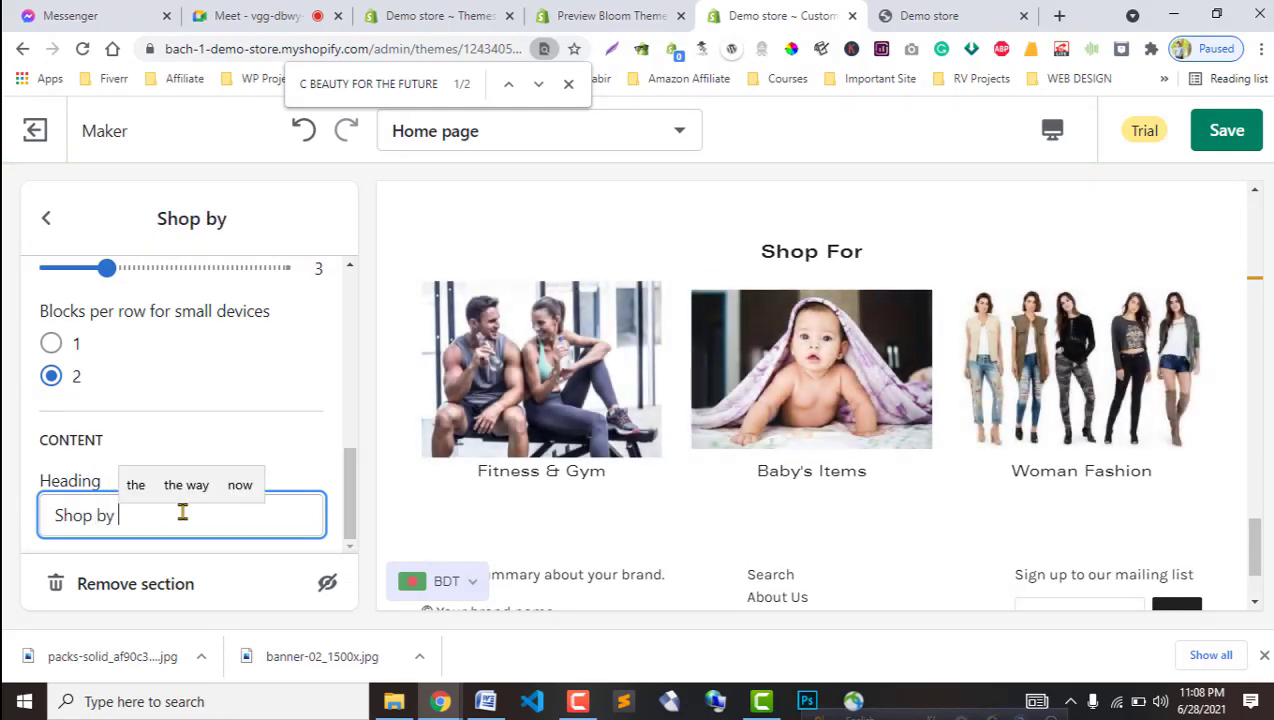
text(CSte)
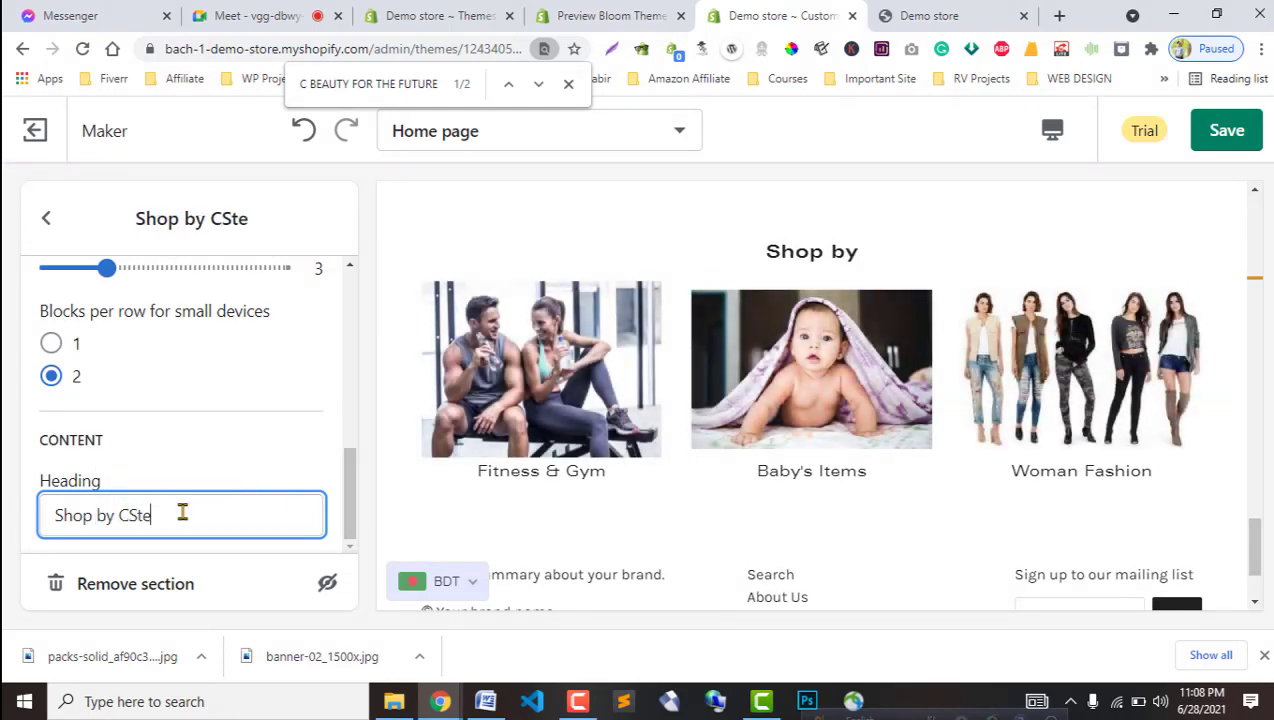
key(BackSpace)
key(BackSpace)
key(BackSpace)
text(atego)
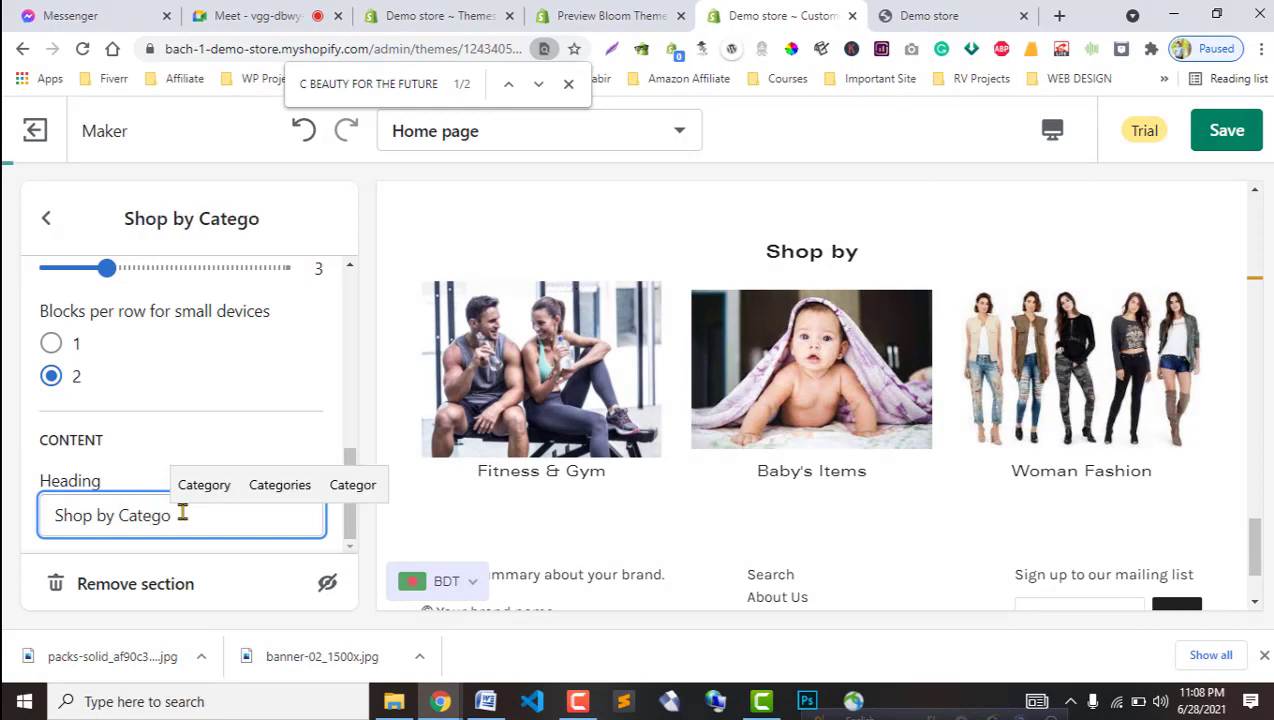
key(Return)
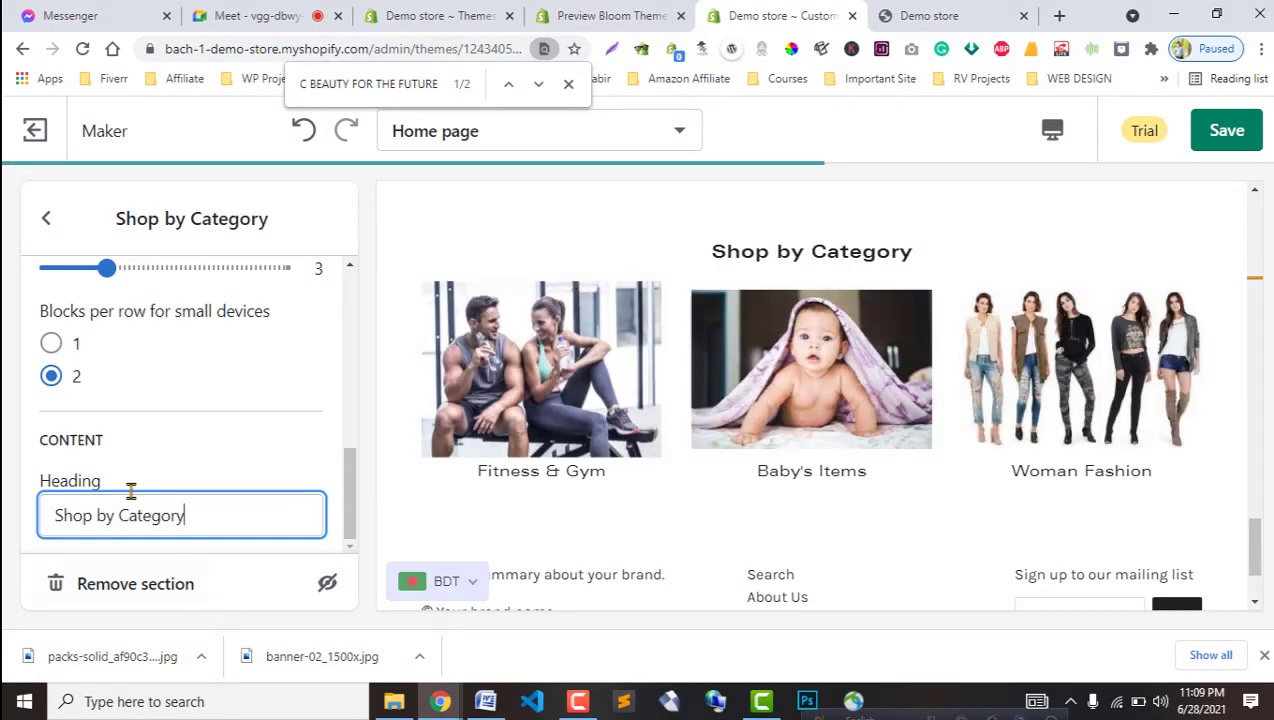
Try 4 blocks per row for the Shop by Category section and set it back to 3.
scroll(134, 493, up, 2)
scroll(136, 497, up, 1)
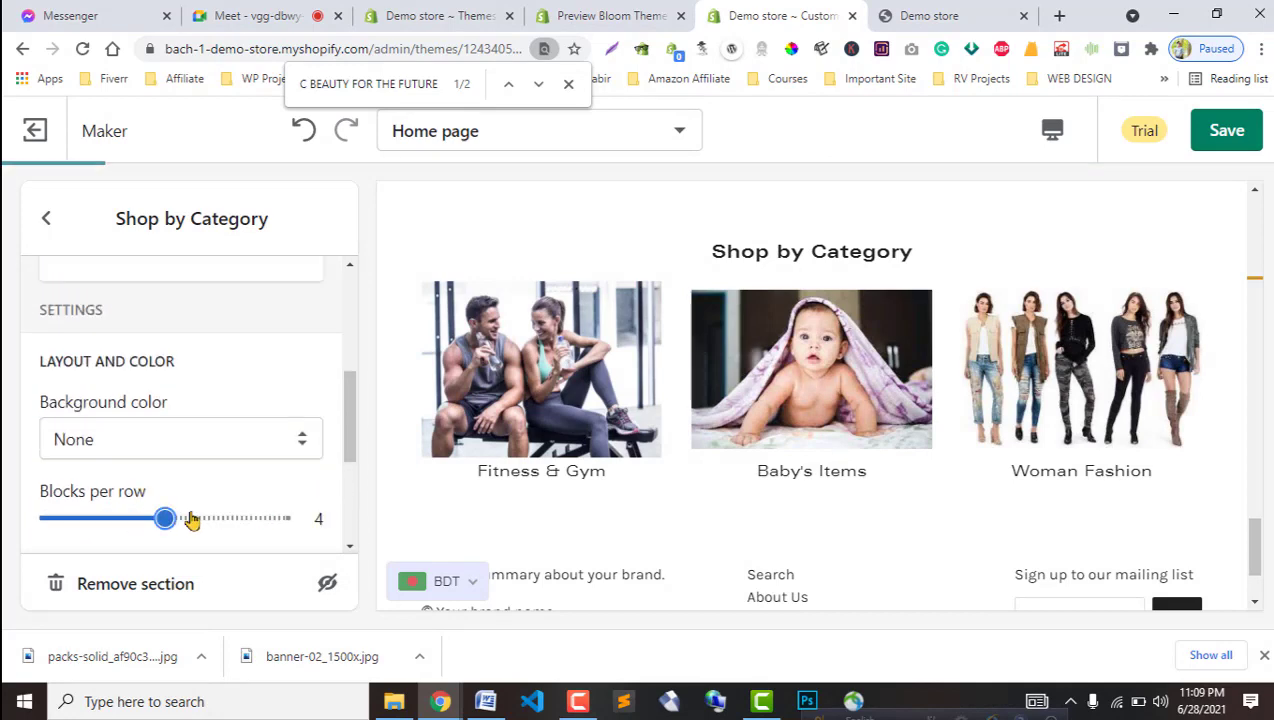
click(92, 516)
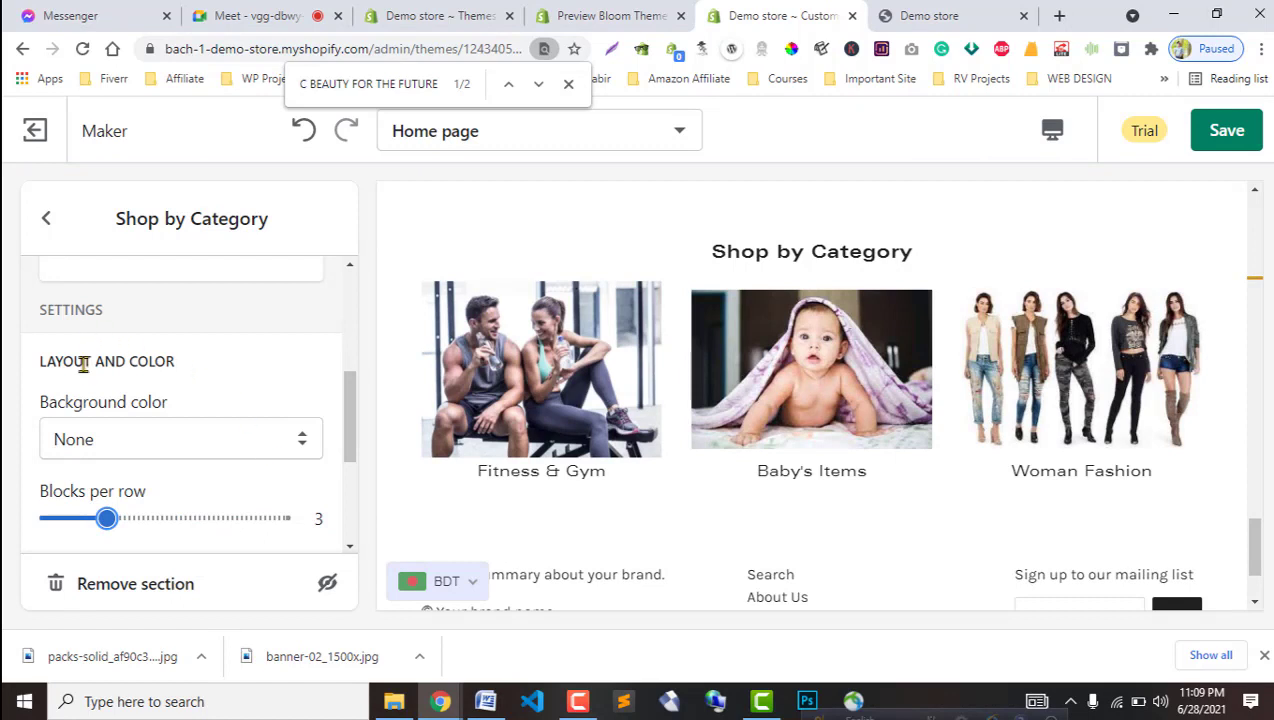
Leave the Shop by Category section's settings and open the choices for adding another home page section.
scroll(119, 441, up, 5)
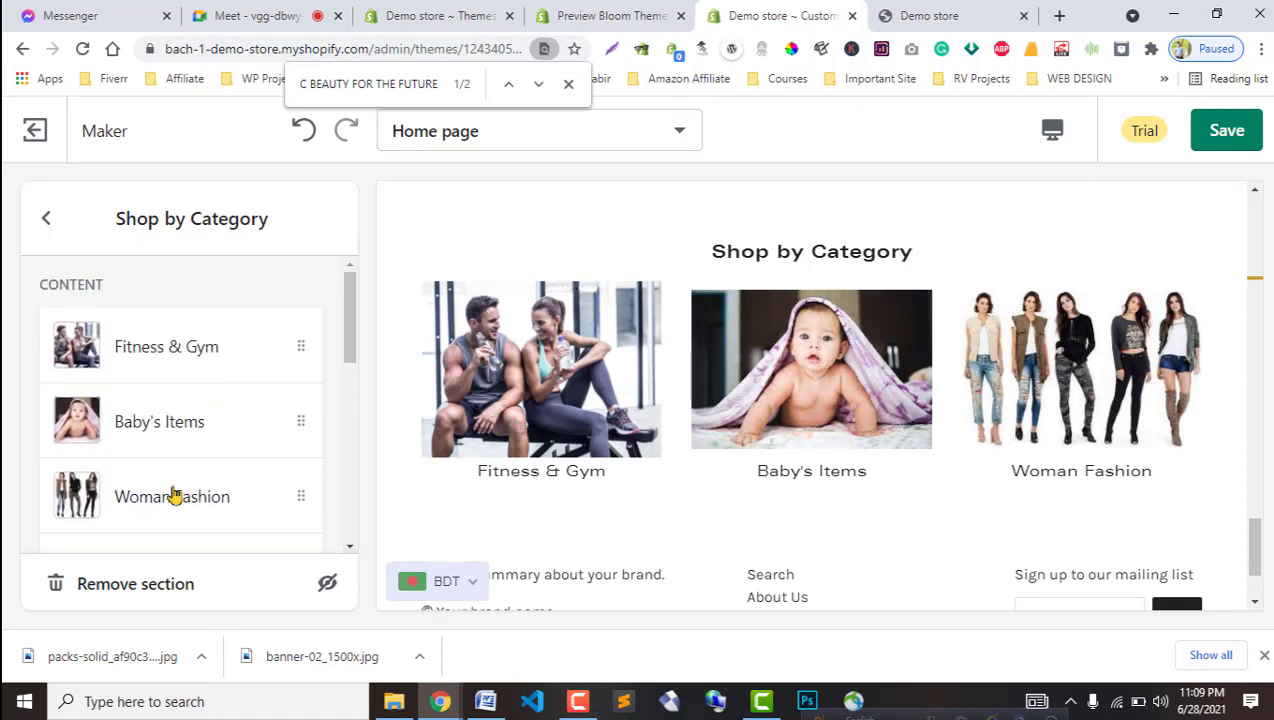
click(50, 222)
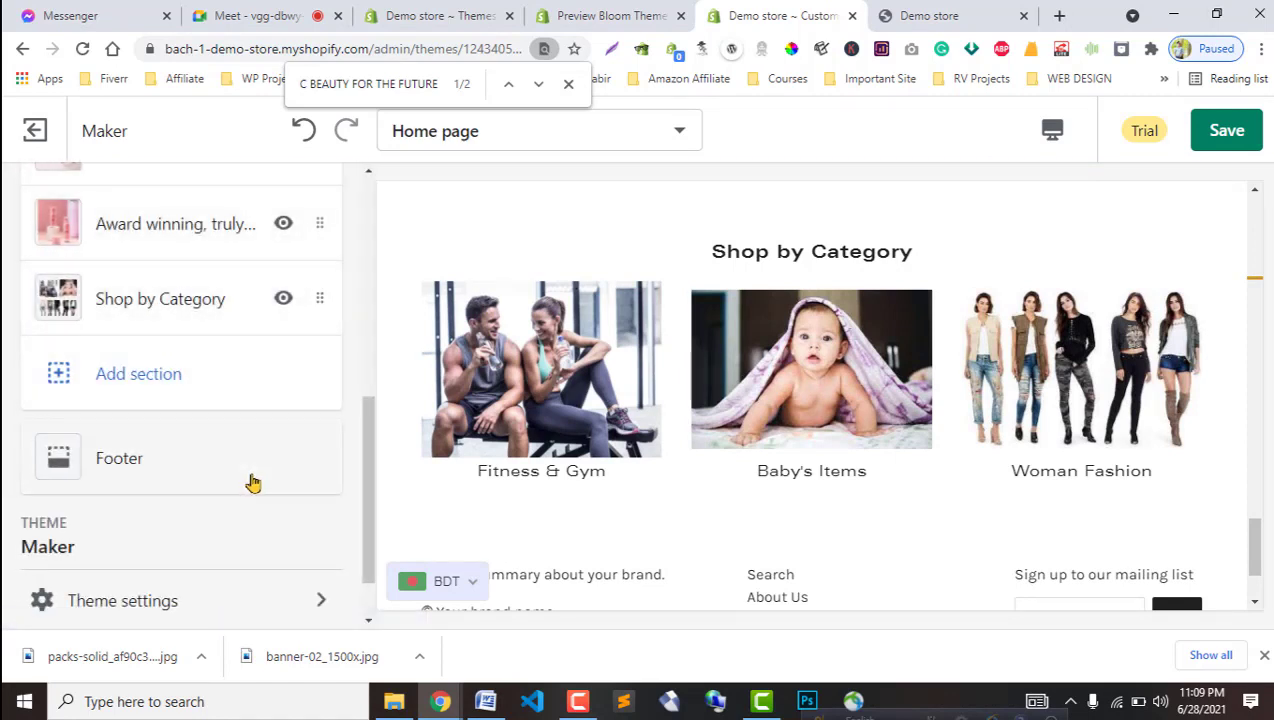
scroll(589, 441, down, 2)
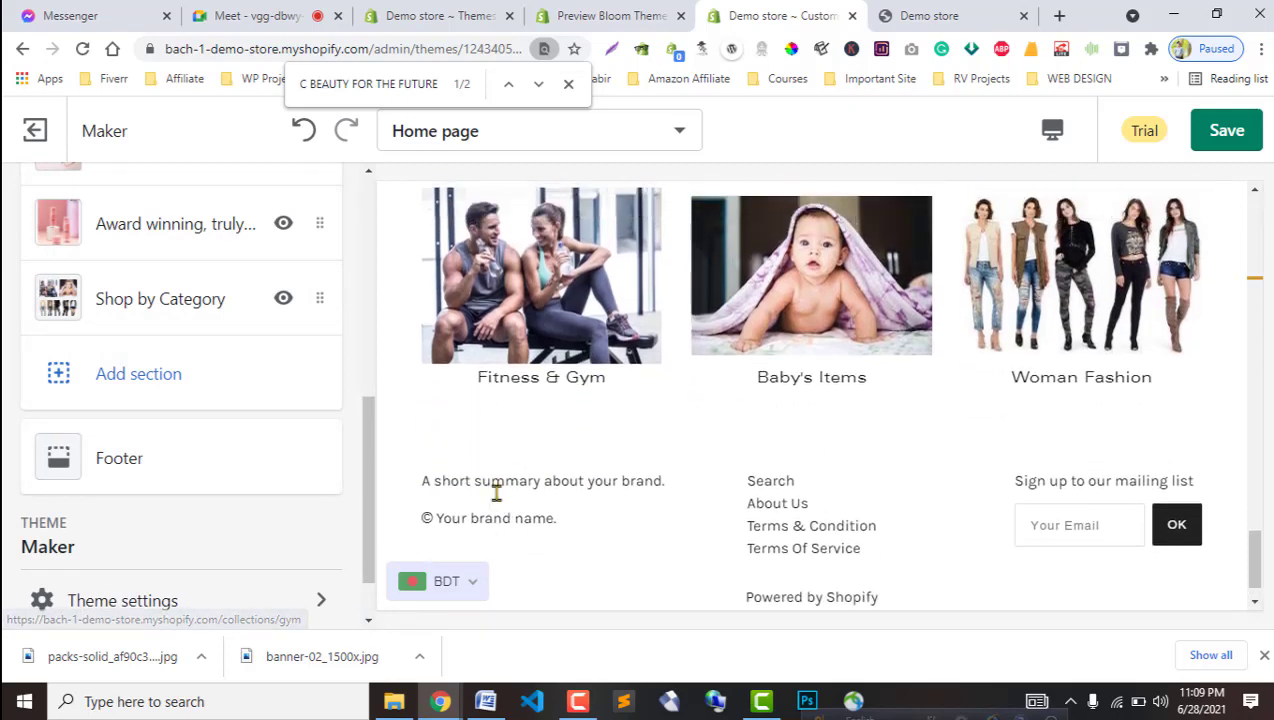
click(150, 378)
Compare the "Shop the Edit" image grid in the Bloom preview with the Shop by Category section in the theme editor.
click(640, 15)
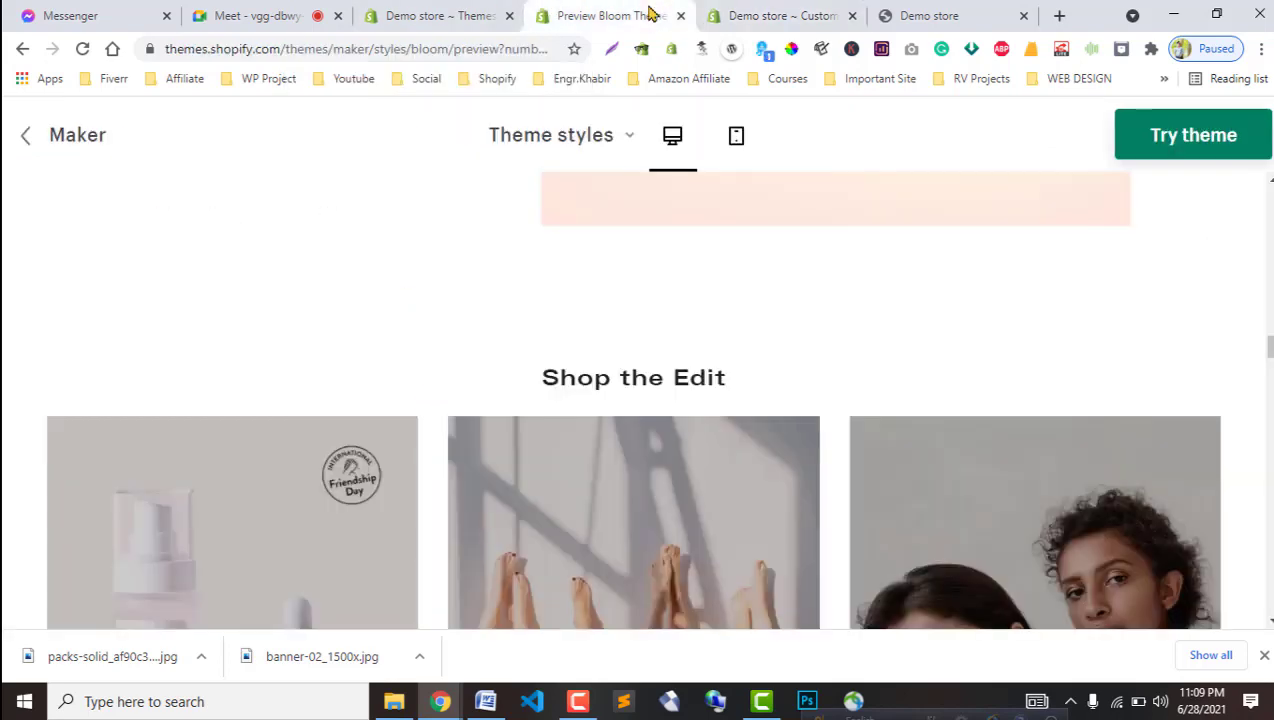
scroll(510, 443, down, 1)
scroll(510, 443, down, 3)
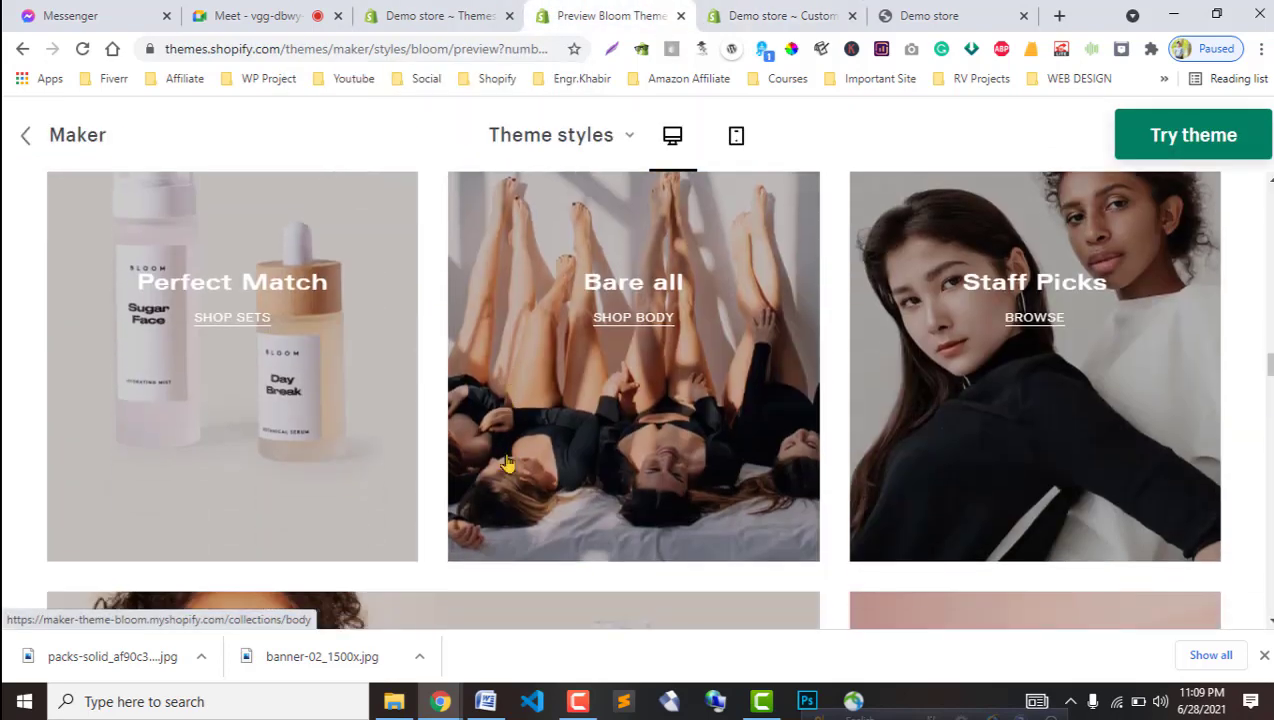
click(790, 12)
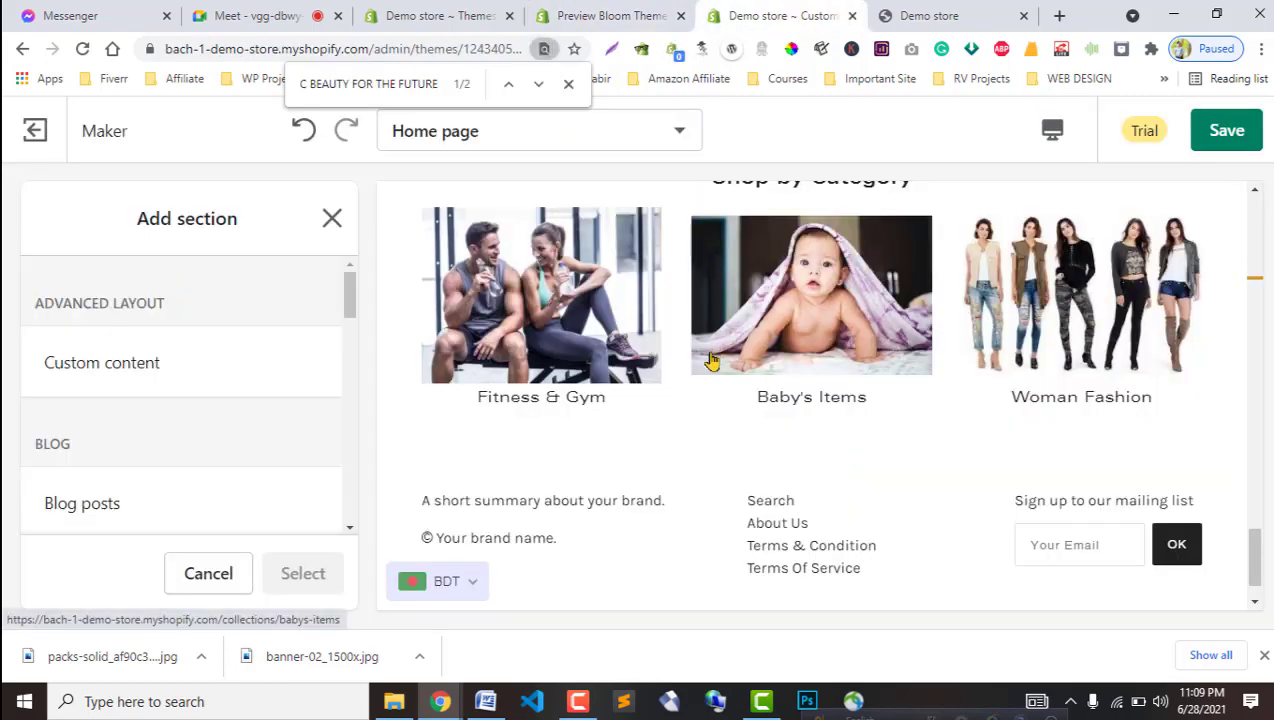
scroll(710, 362, up, 1)
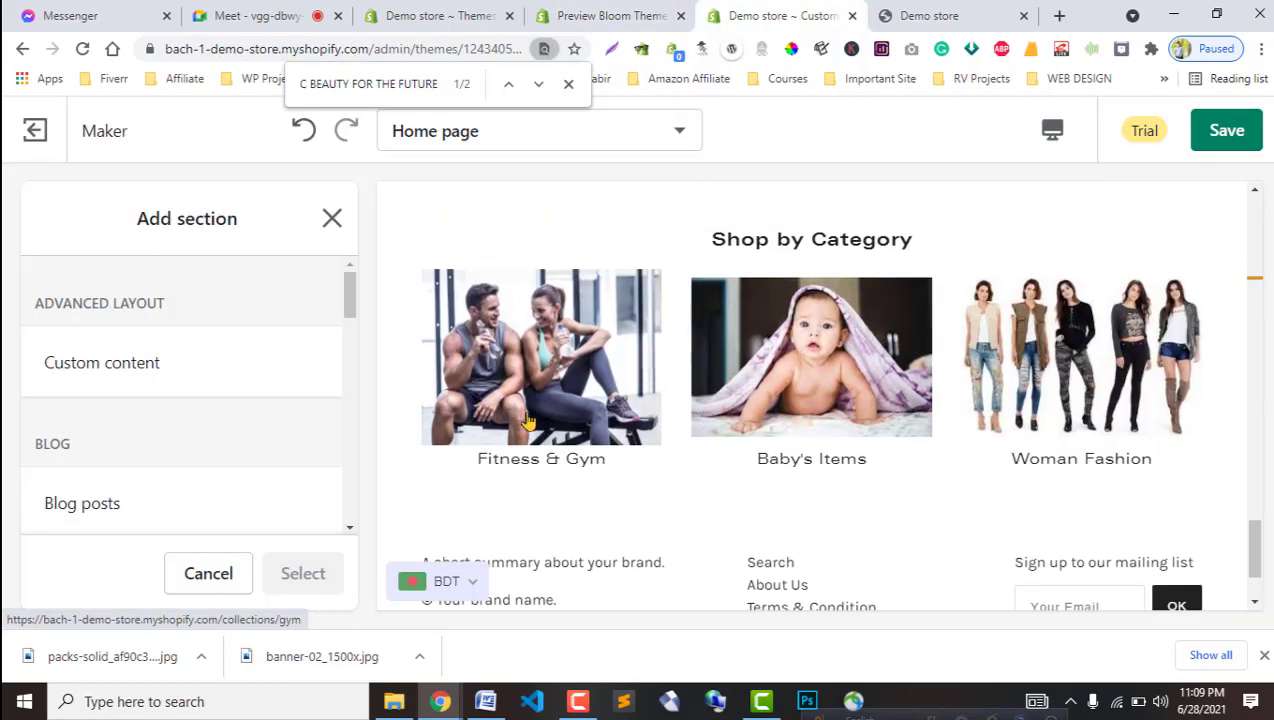
click(686, 5)
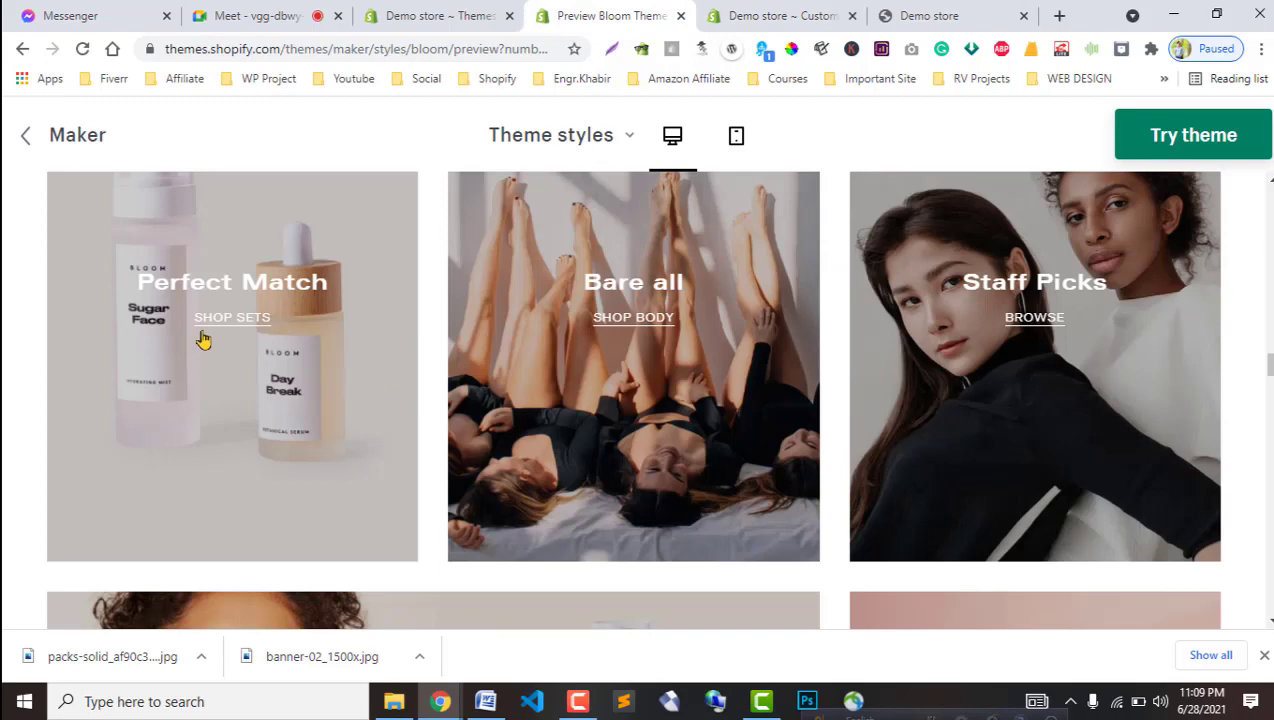
click(463, 12)
click(745, 10)
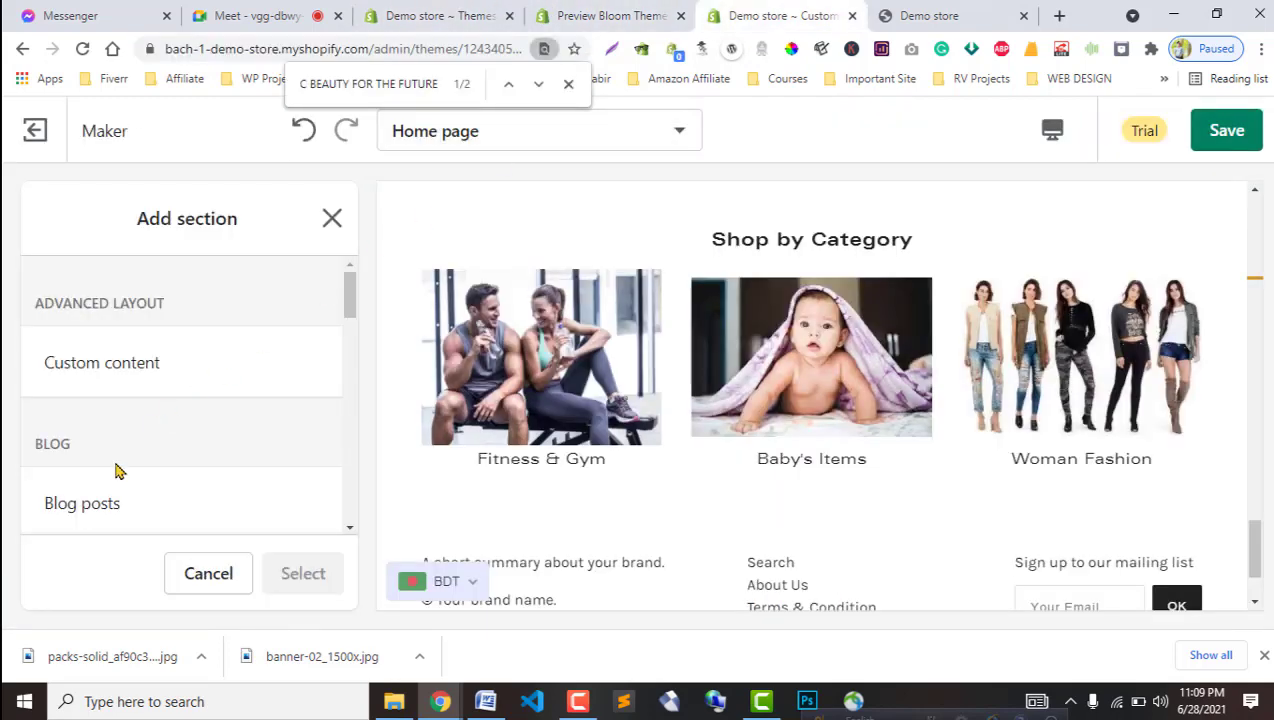
Add a Grid with text below section under Shop by Category.
scroll(180, 510, down, 2)
scroll(182, 494, down, 3)
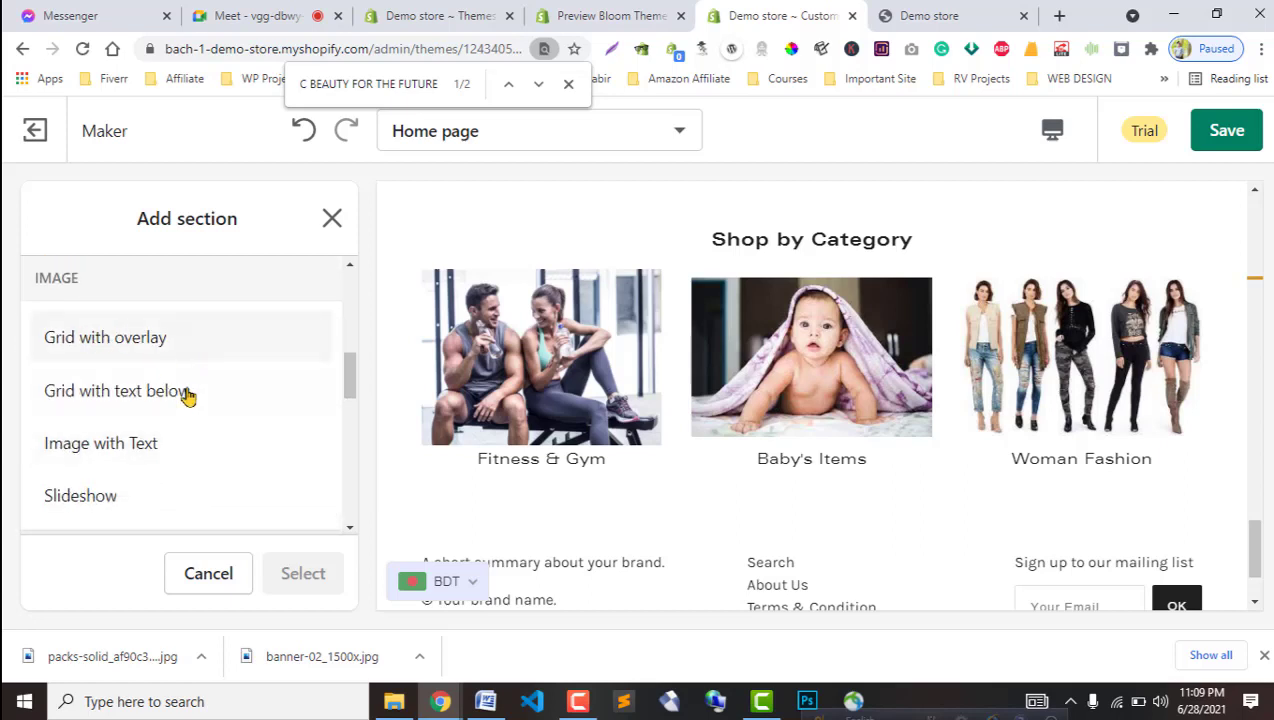
click(232, 405)
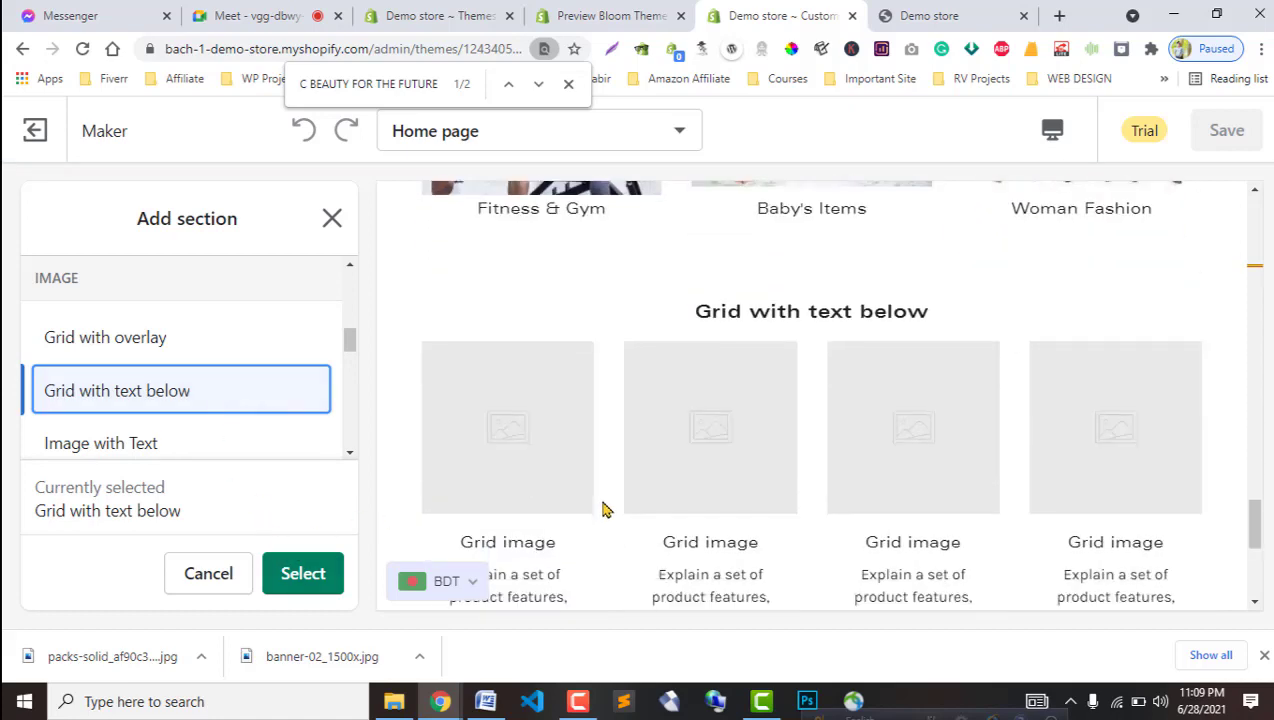
click(315, 573)
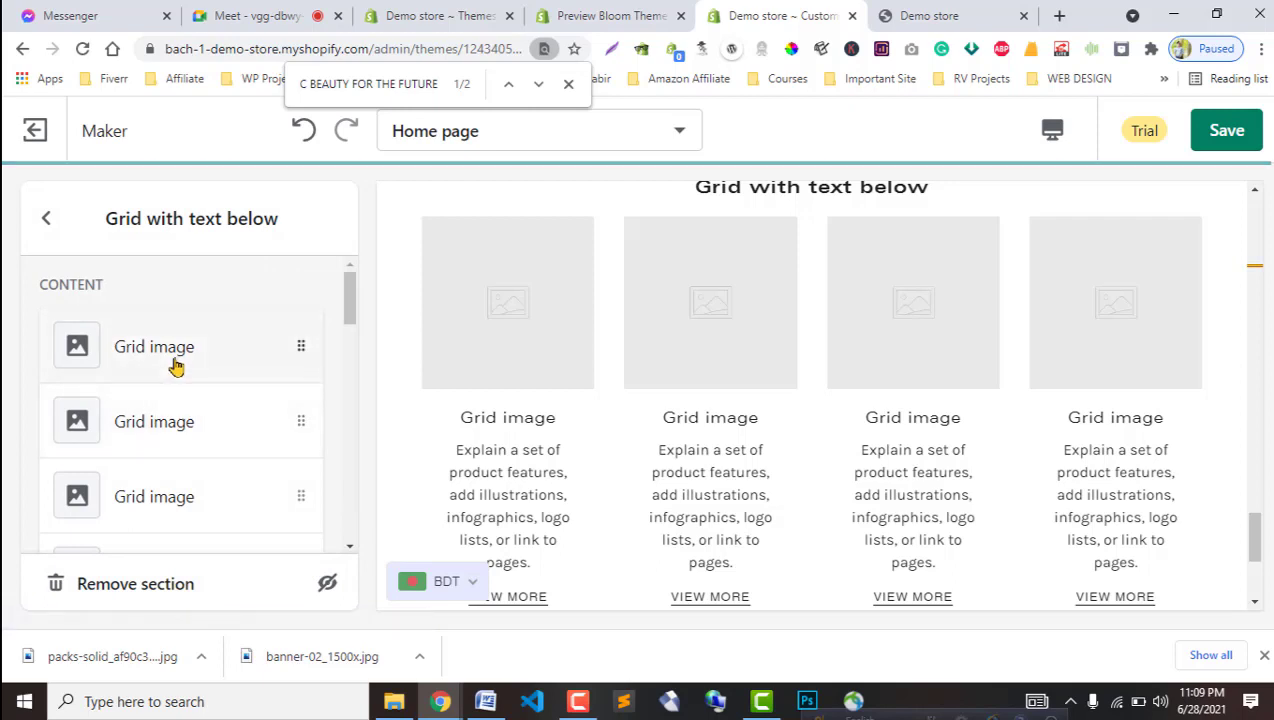
Assign the pink skincare product image from the library to the first Grid image block.
click(175, 366)
click(178, 405)
click(252, 445)
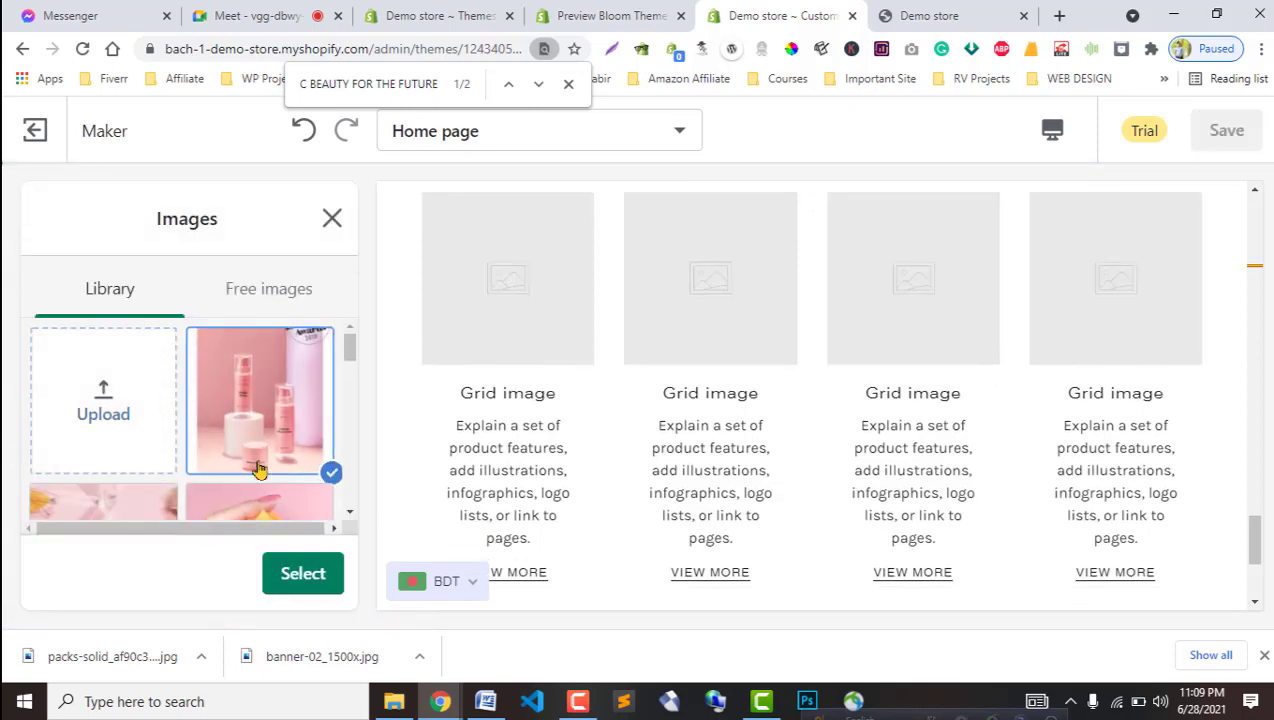
click(299, 572)
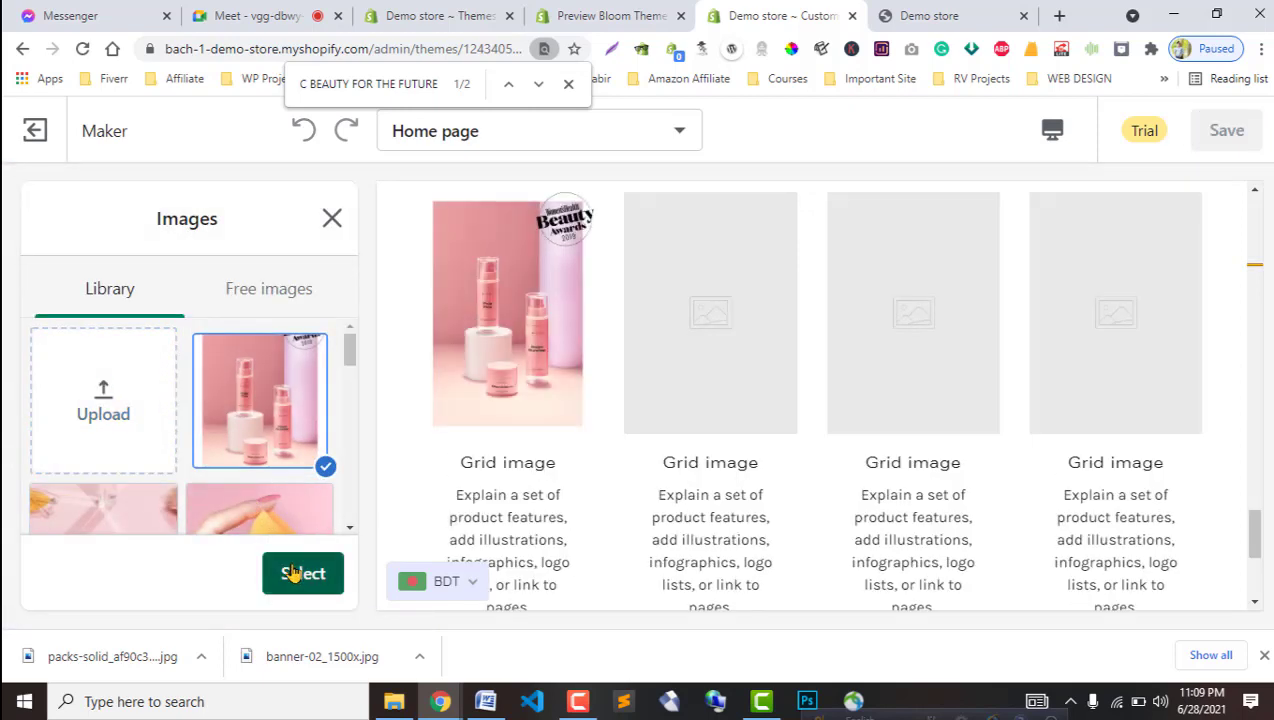
Check the first Grid image block's title, description and link settings, and remove the Grid with text below section.
scroll(215, 466, down, 5)
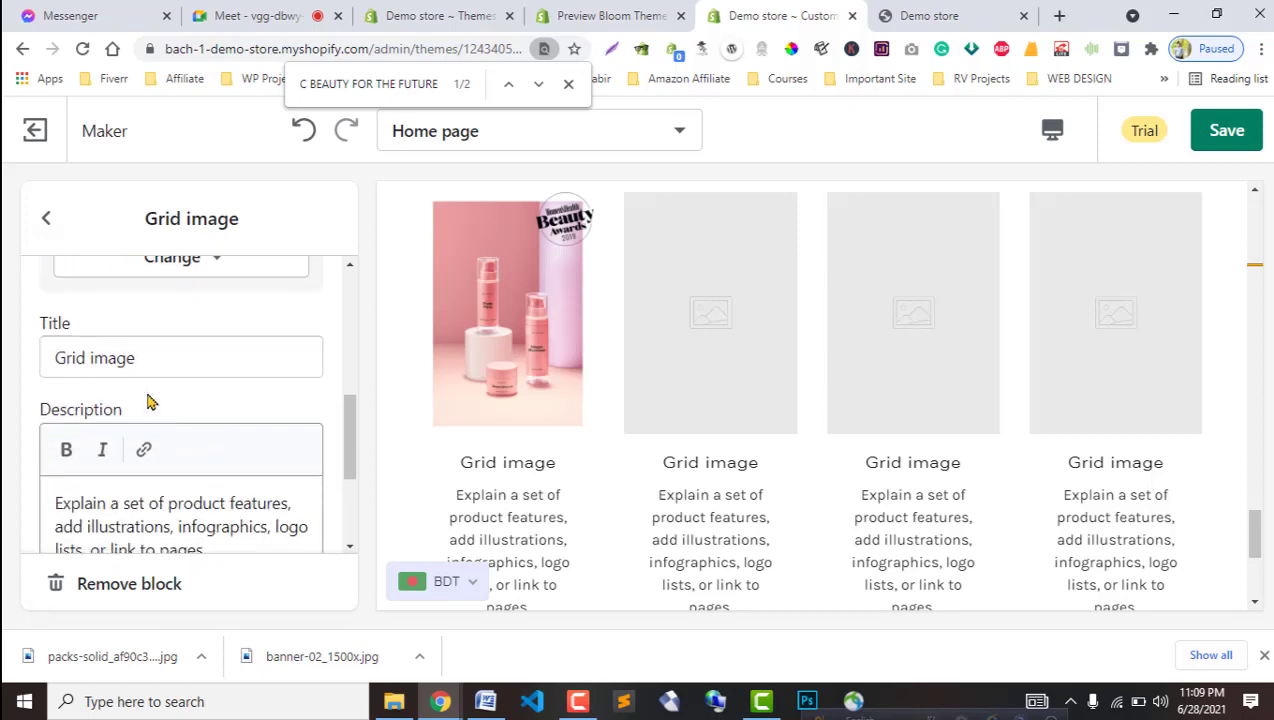
scroll(203, 459, down, 3)
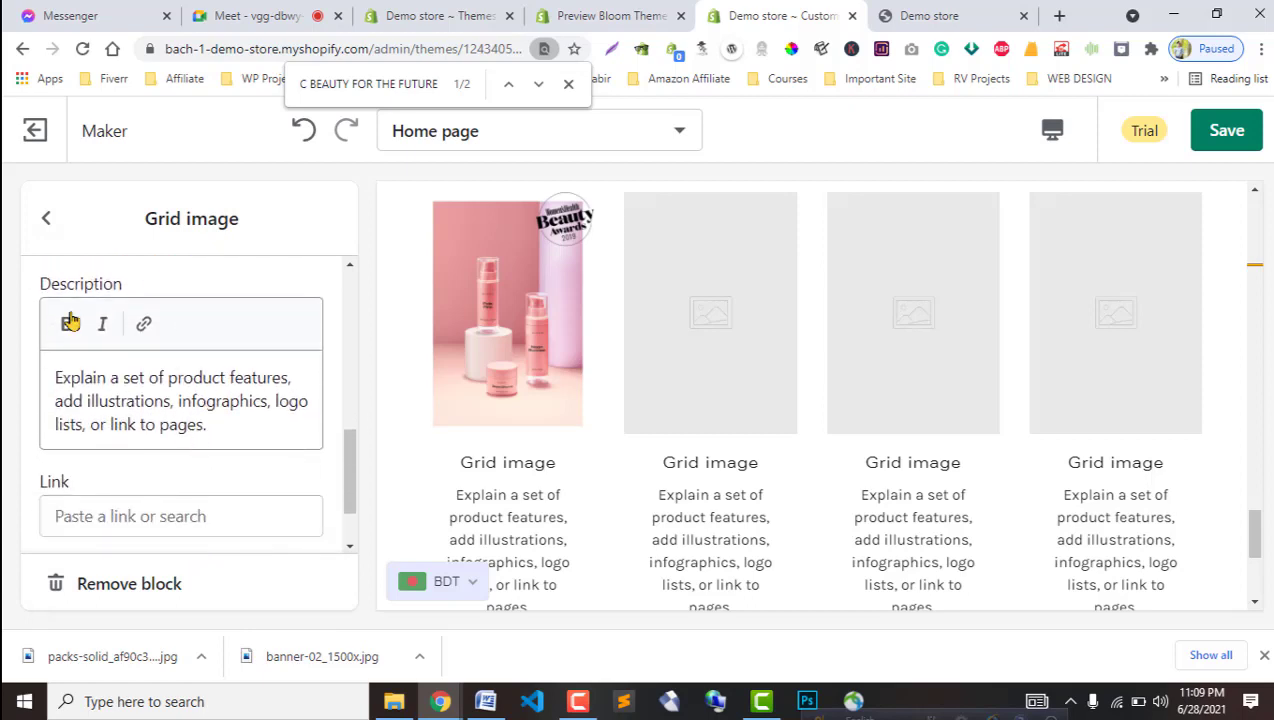
click(42, 219)
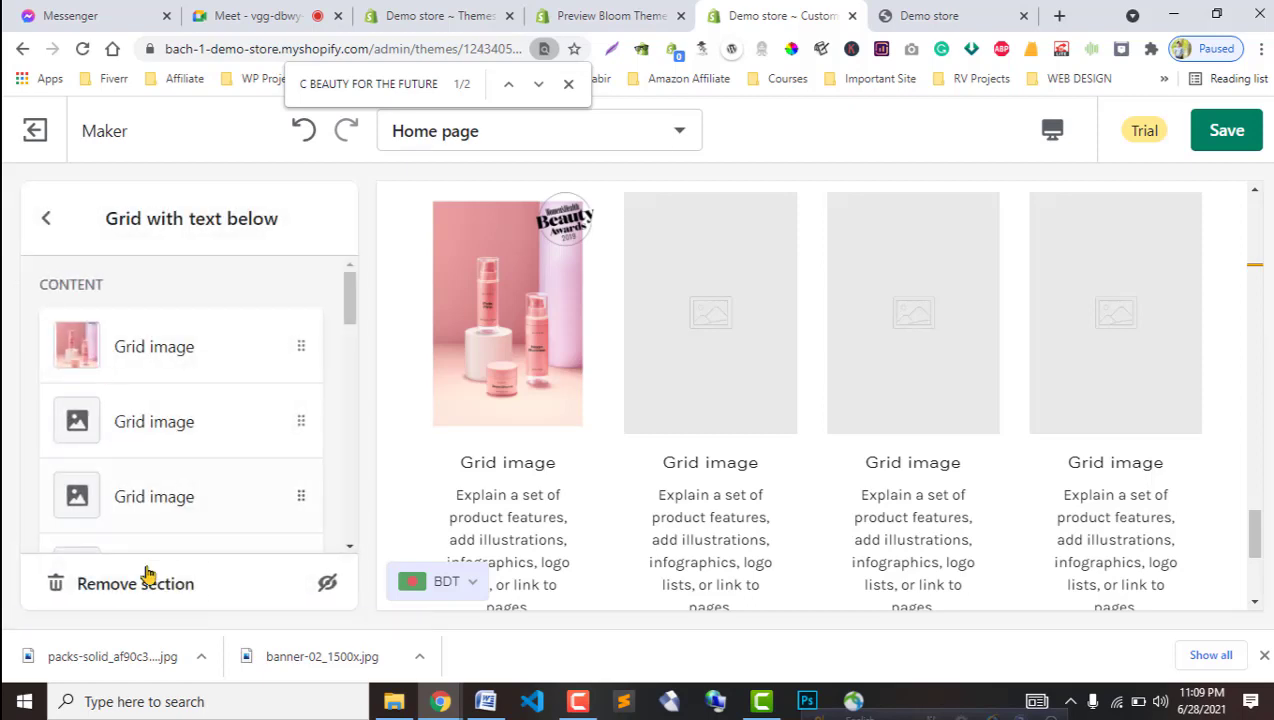
click(140, 578)
Preview Featured collection as a new section below Shop by Category and look through the image section types.
click(138, 378)
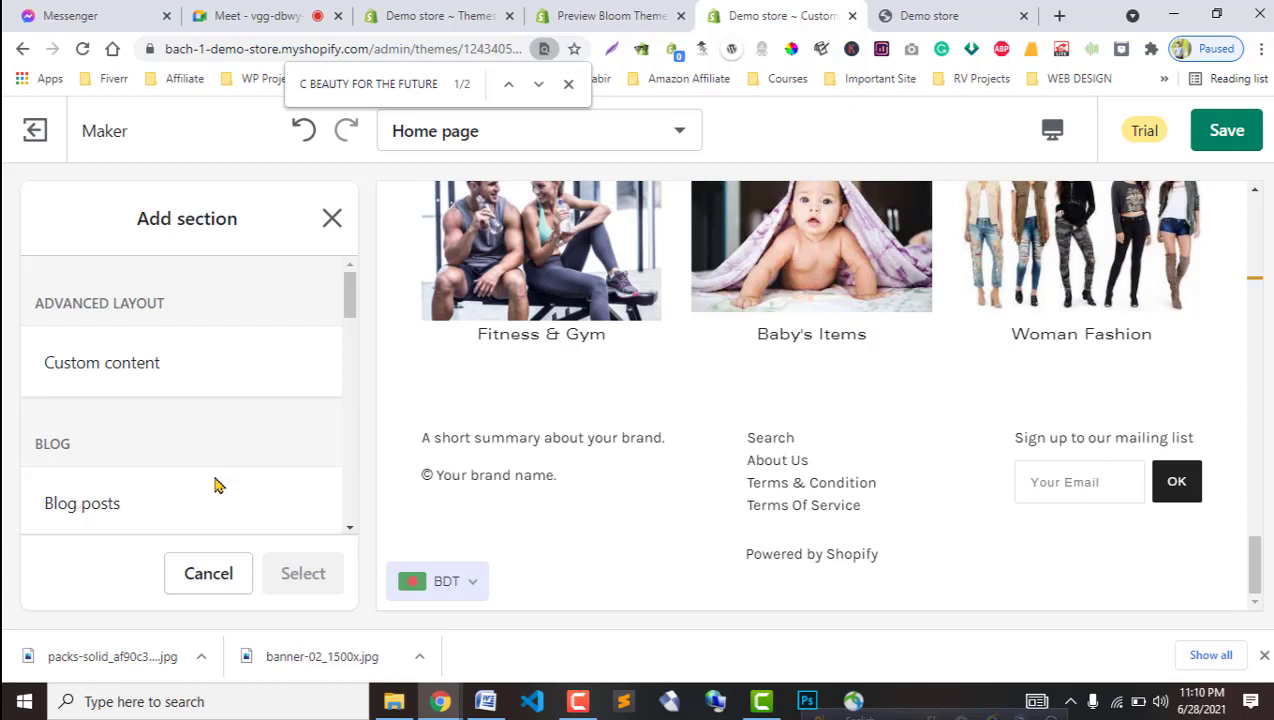
scroll(218, 486, down, 3)
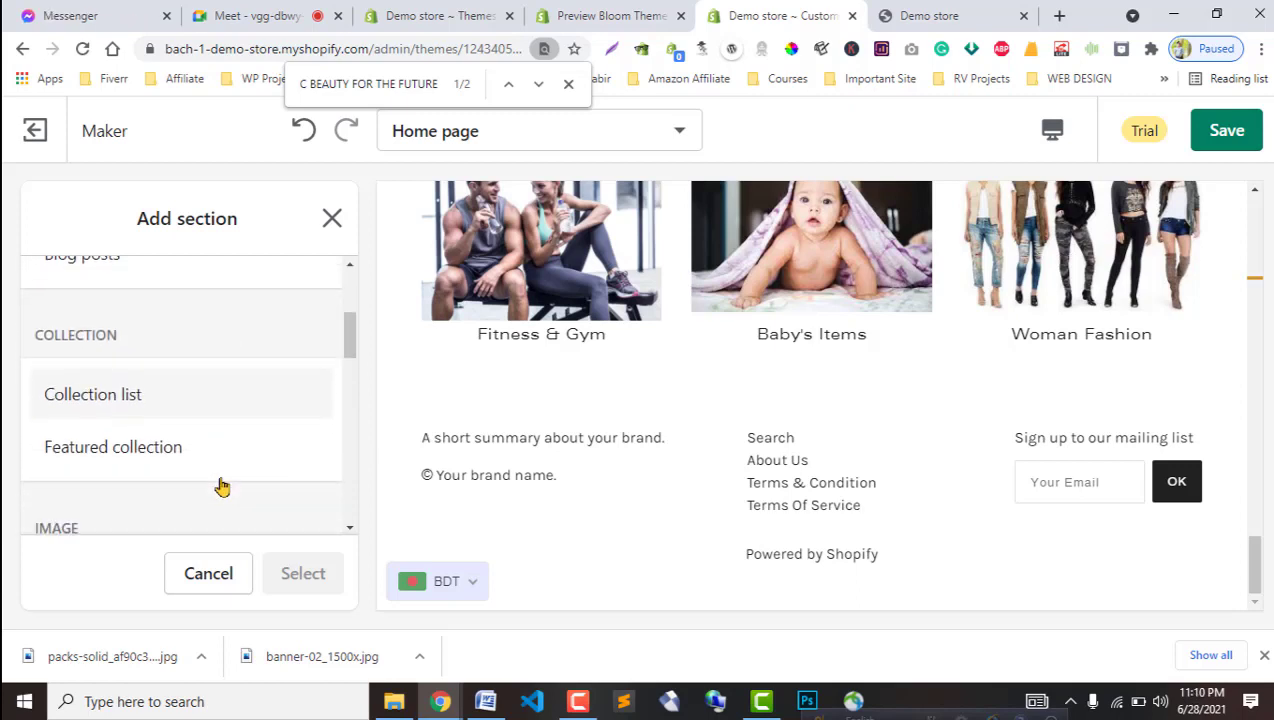
scroll(162, 418, down, 1)
scroll(191, 464, down, 2)
scroll(193, 466, up, 1)
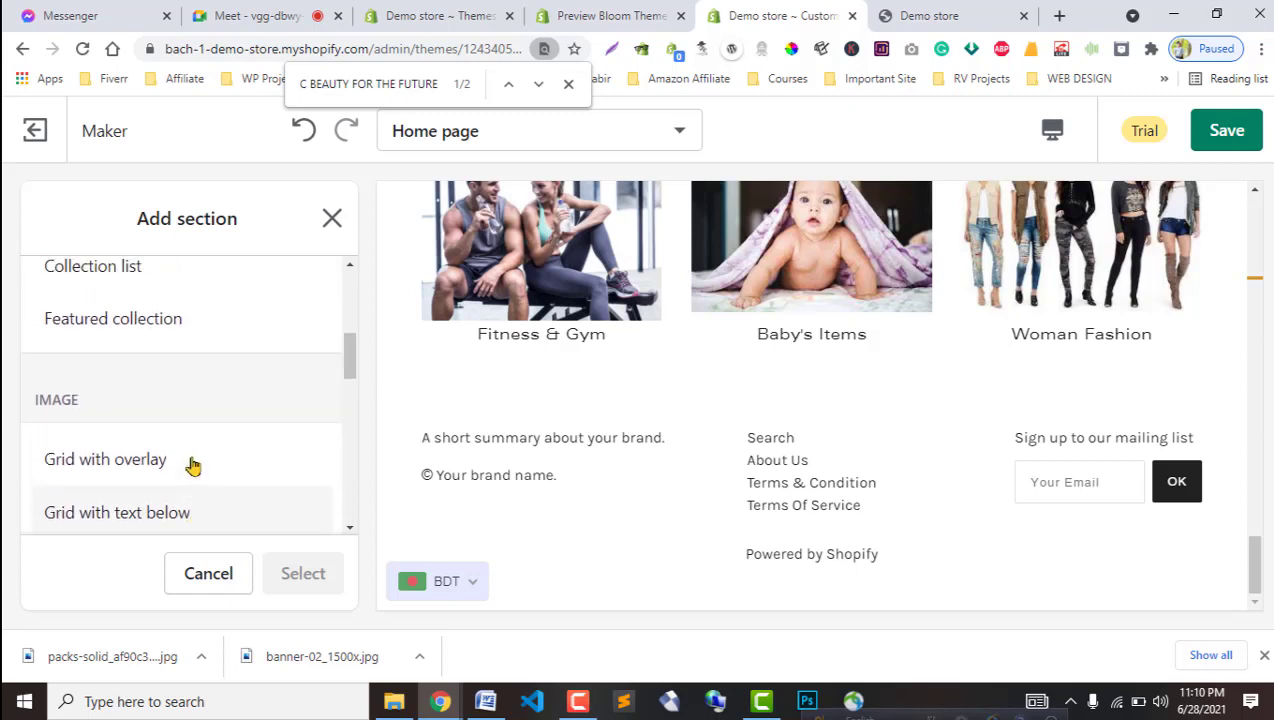
scroll(193, 466, up, 1)
click(148, 383)
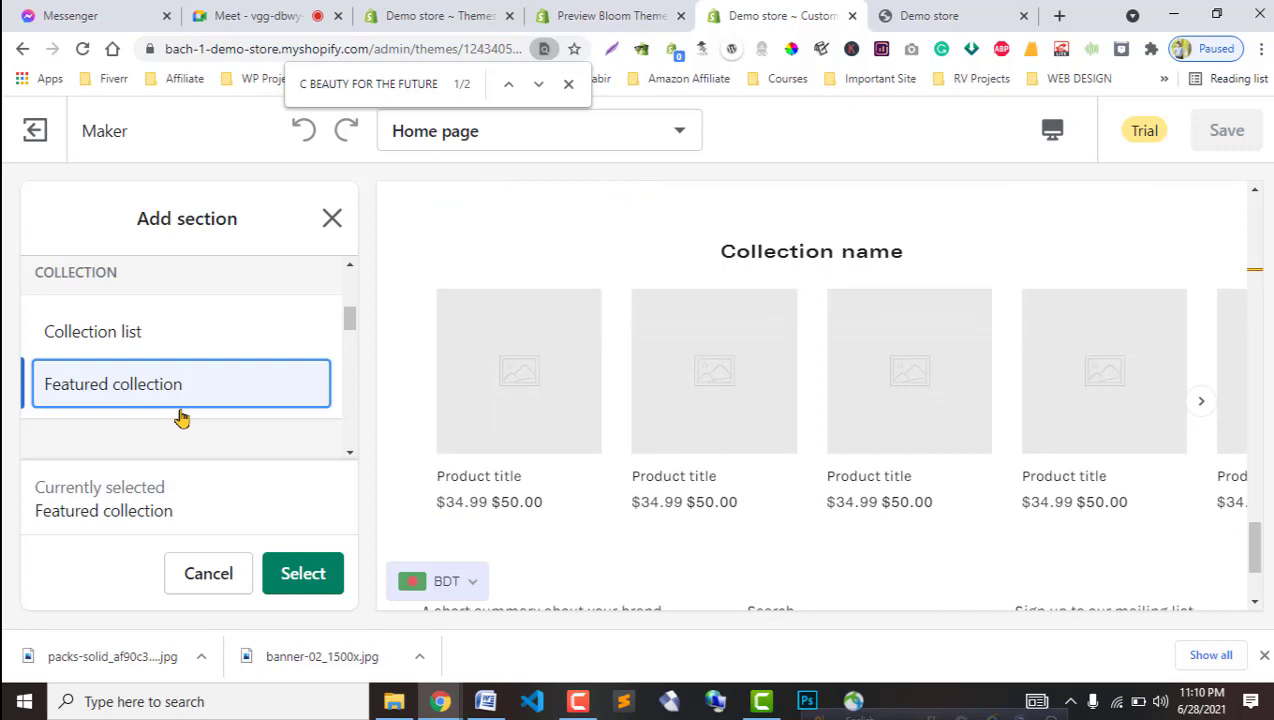
scroll(181, 418, down, 3)
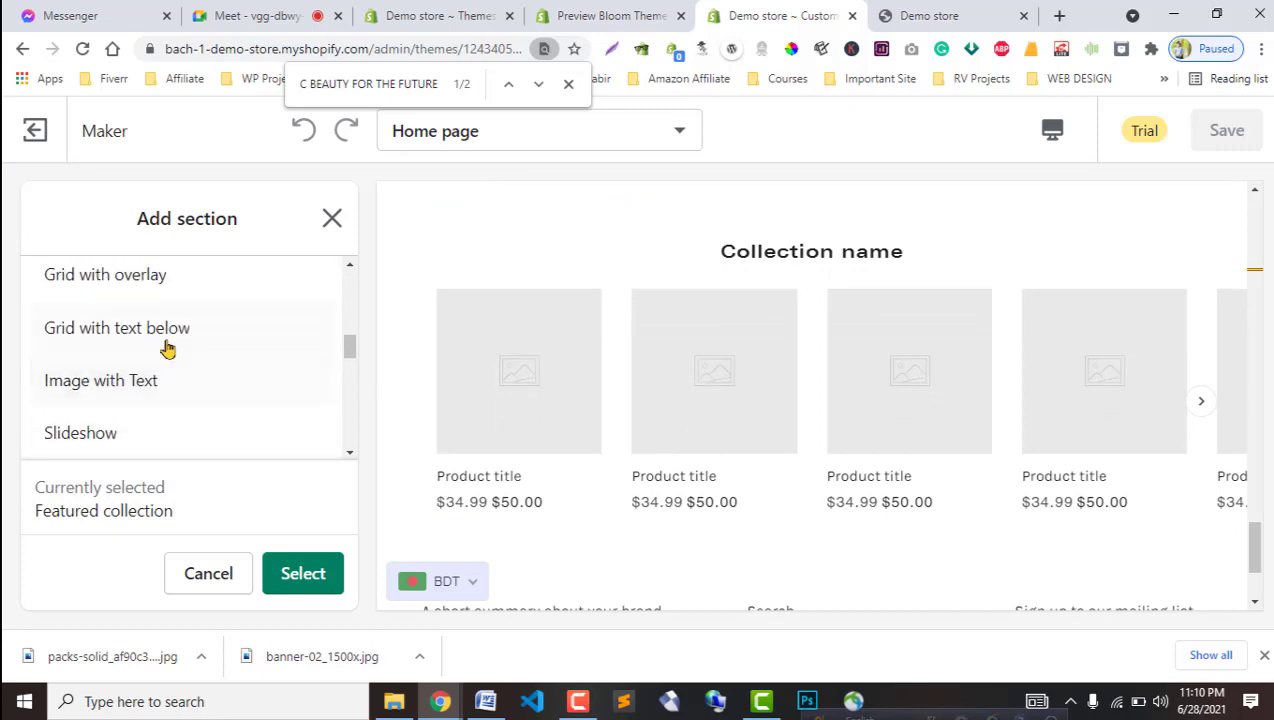
Preview the Grid with text below section and add a Featured product section to the home page.
click(166, 345)
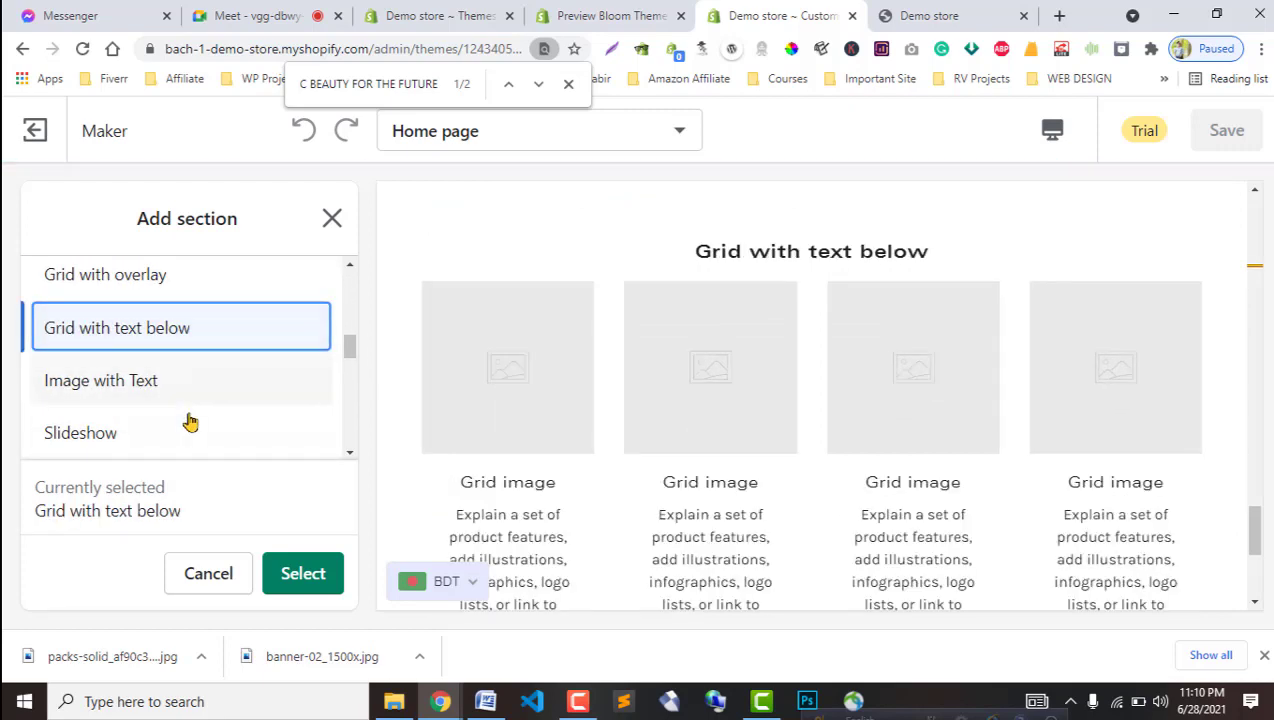
scroll(190, 422, down, 5)
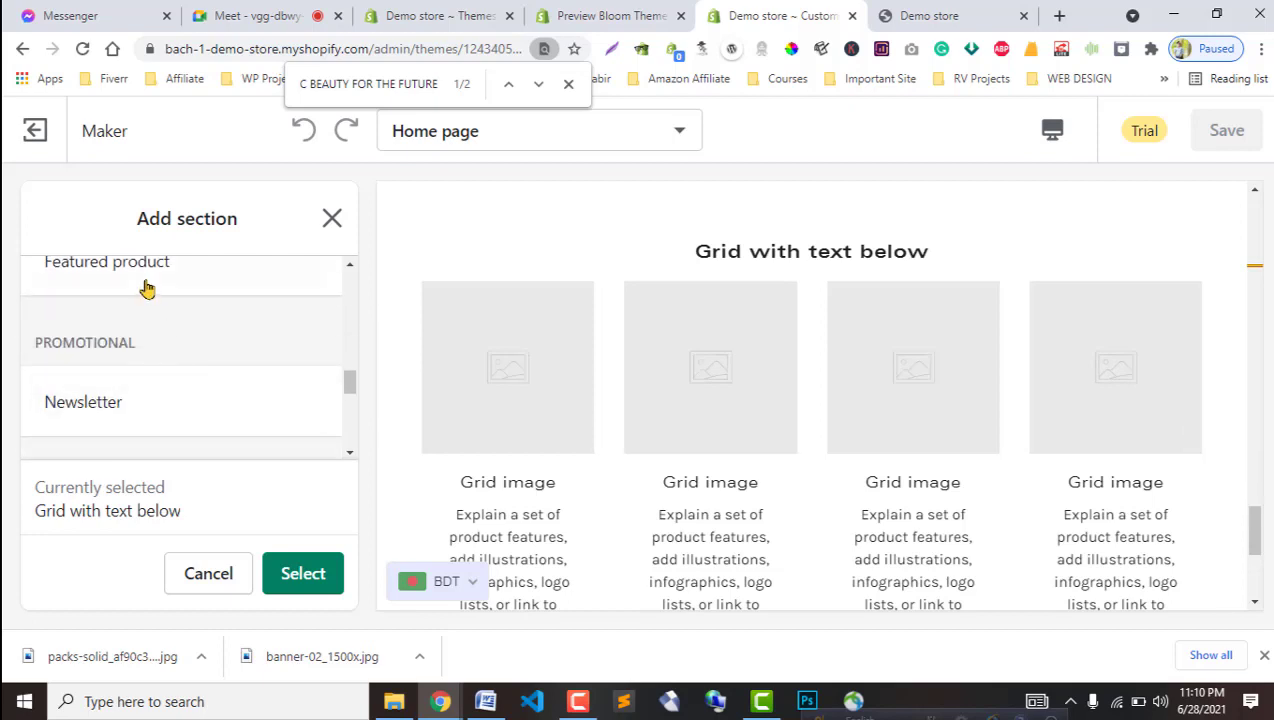
click(147, 288)
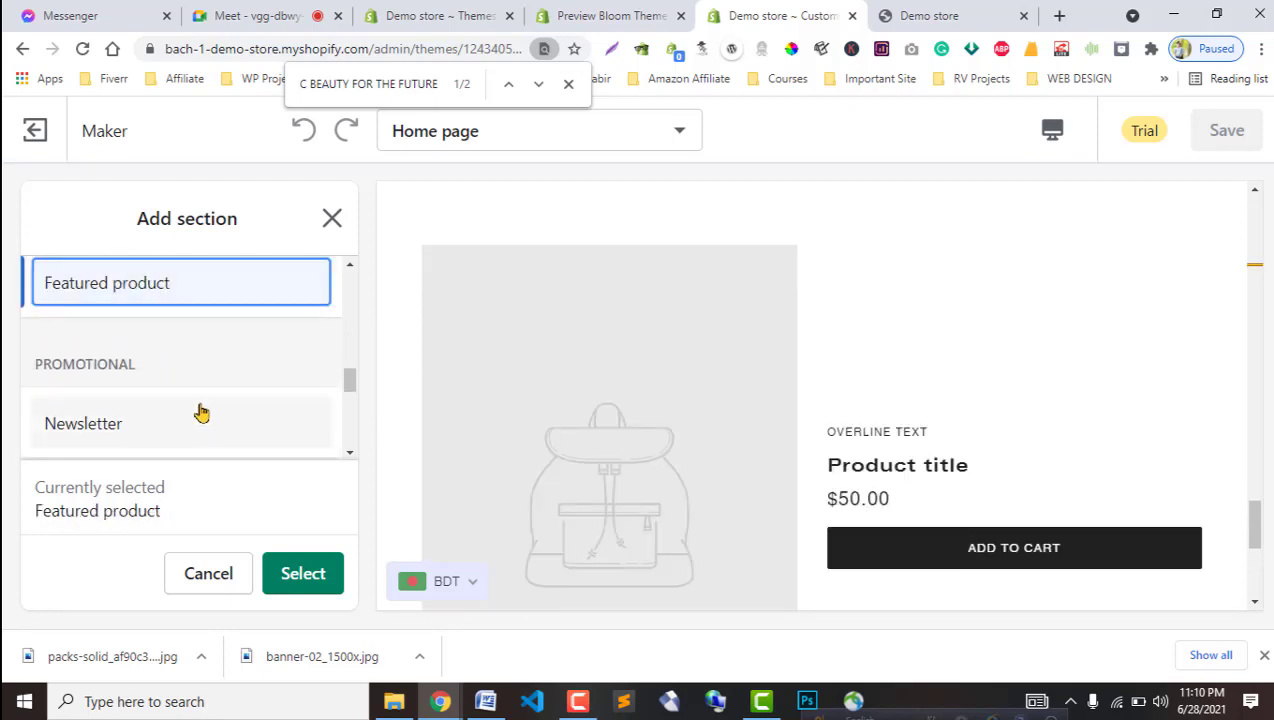
click(314, 572)
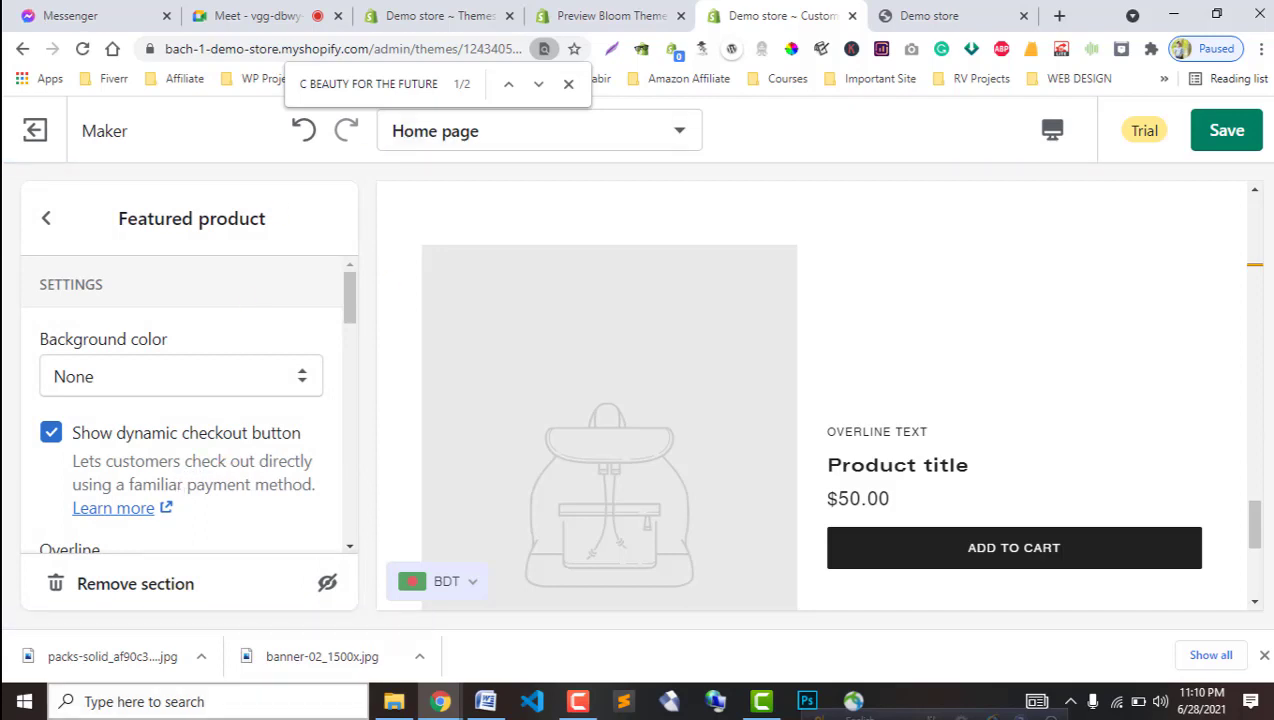
mouse_move(397, 706)
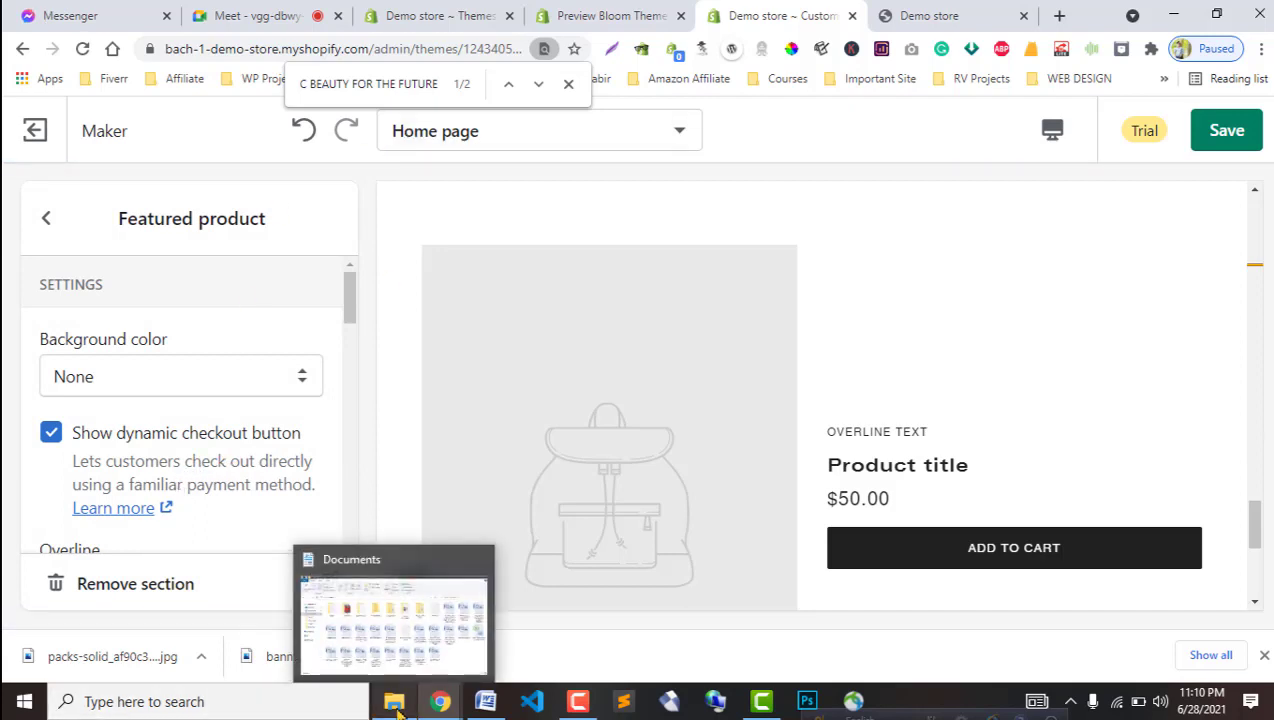
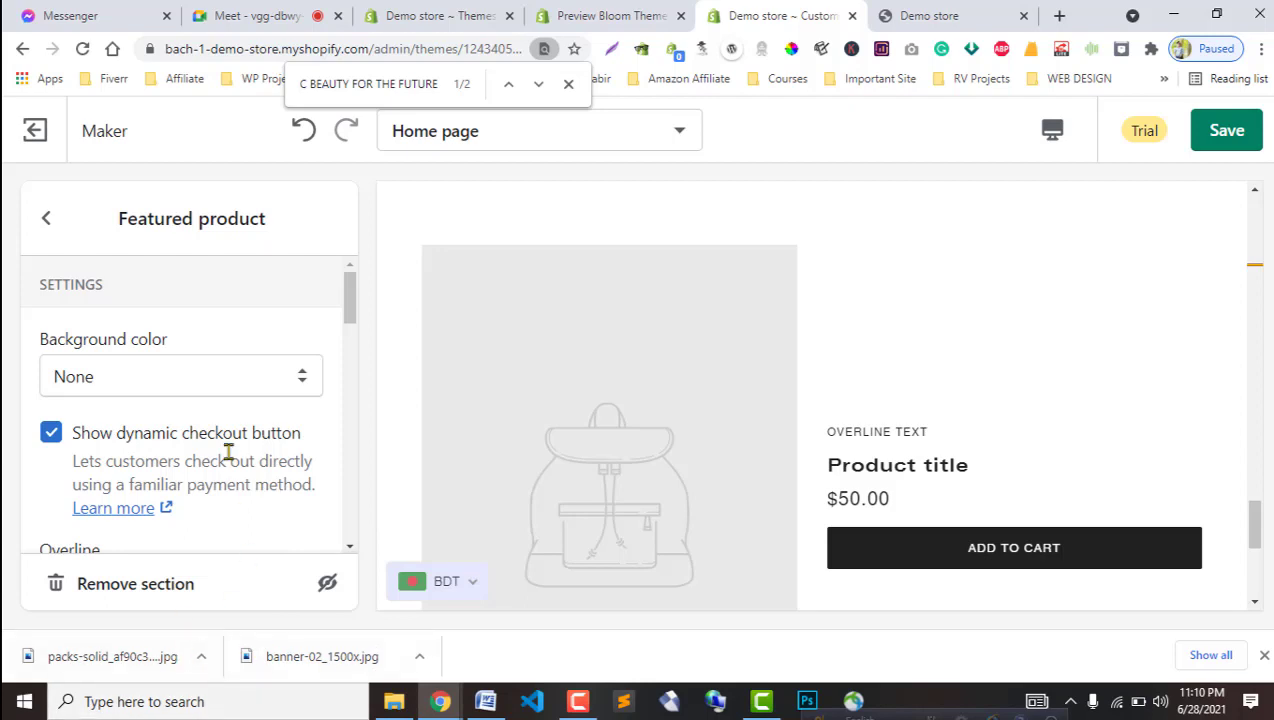
Assign the APLUGTEK Jump Rope product to the Featured product section and return to the section list.
scroll(227, 452, down, 4)
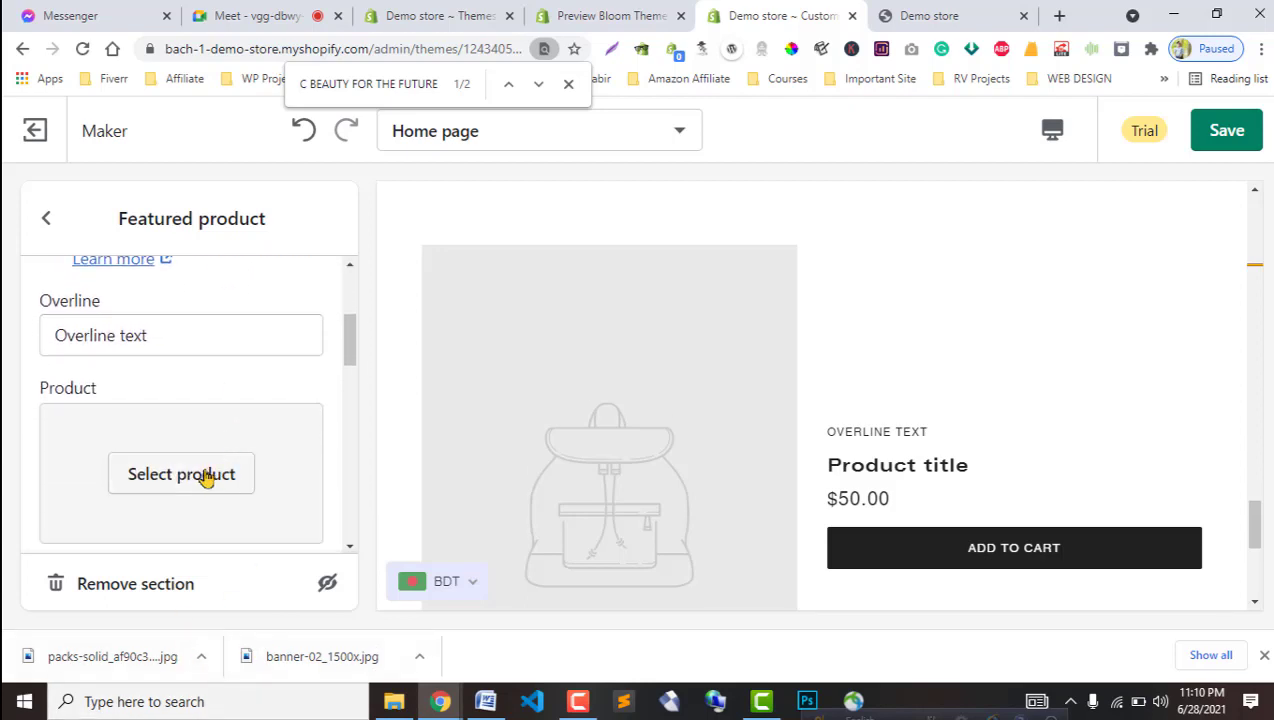
click(205, 475)
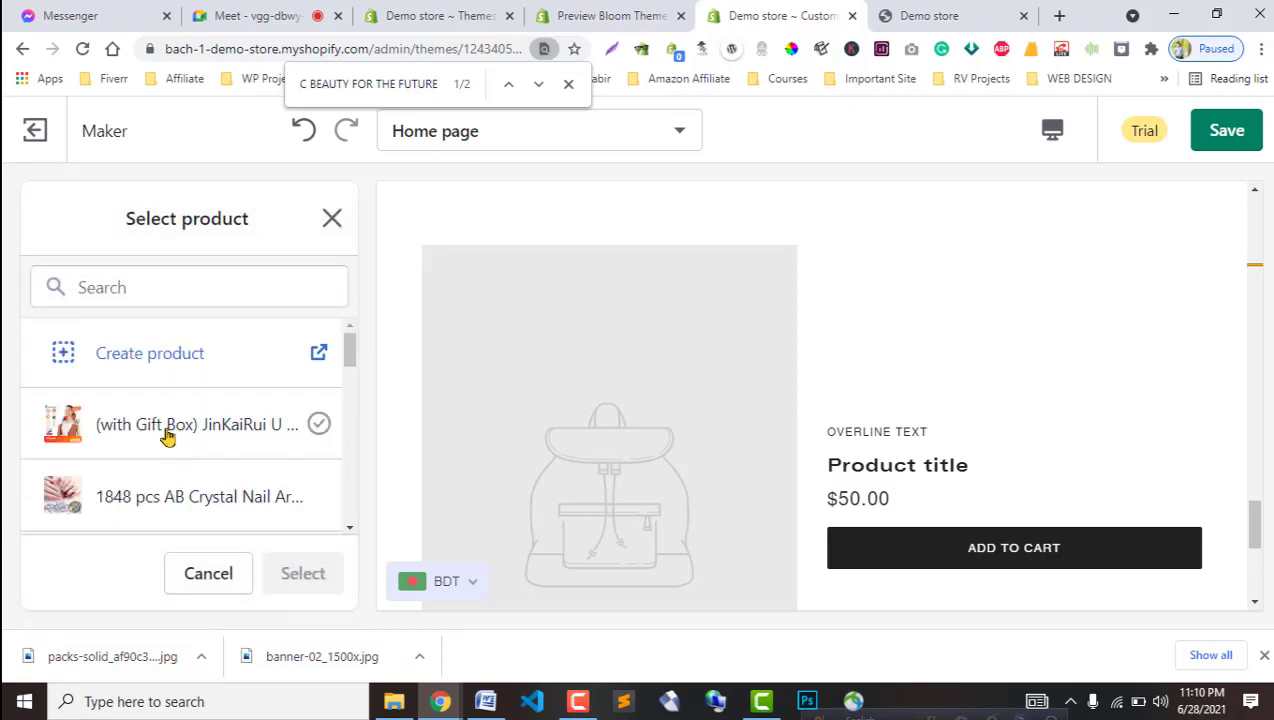
scroll(190, 488, down, 3)
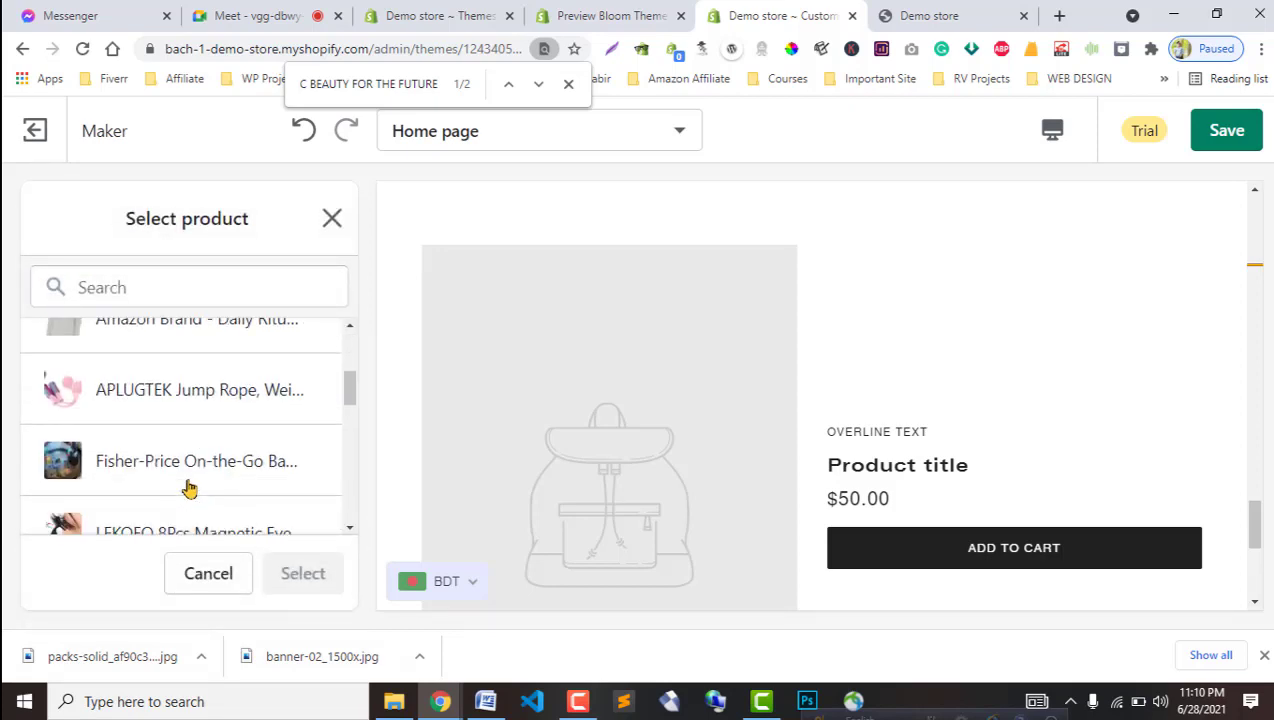
click(152, 409)
click(303, 576)
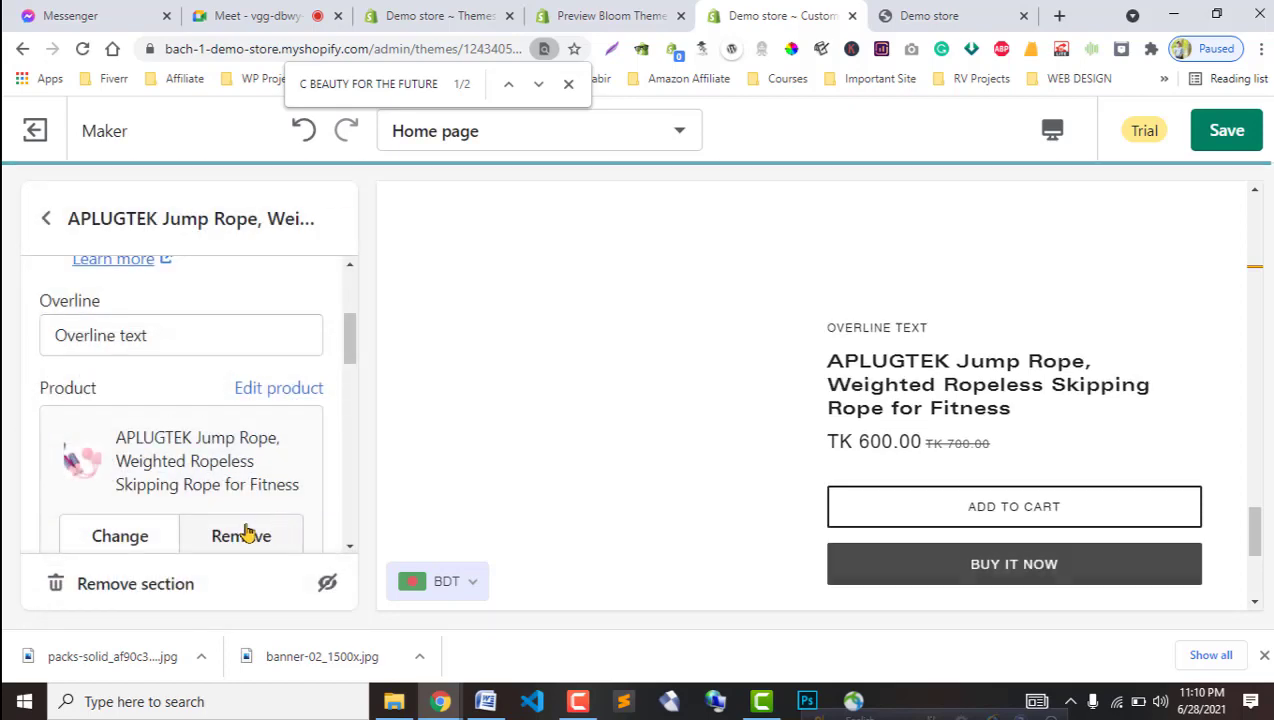
click(44, 222)
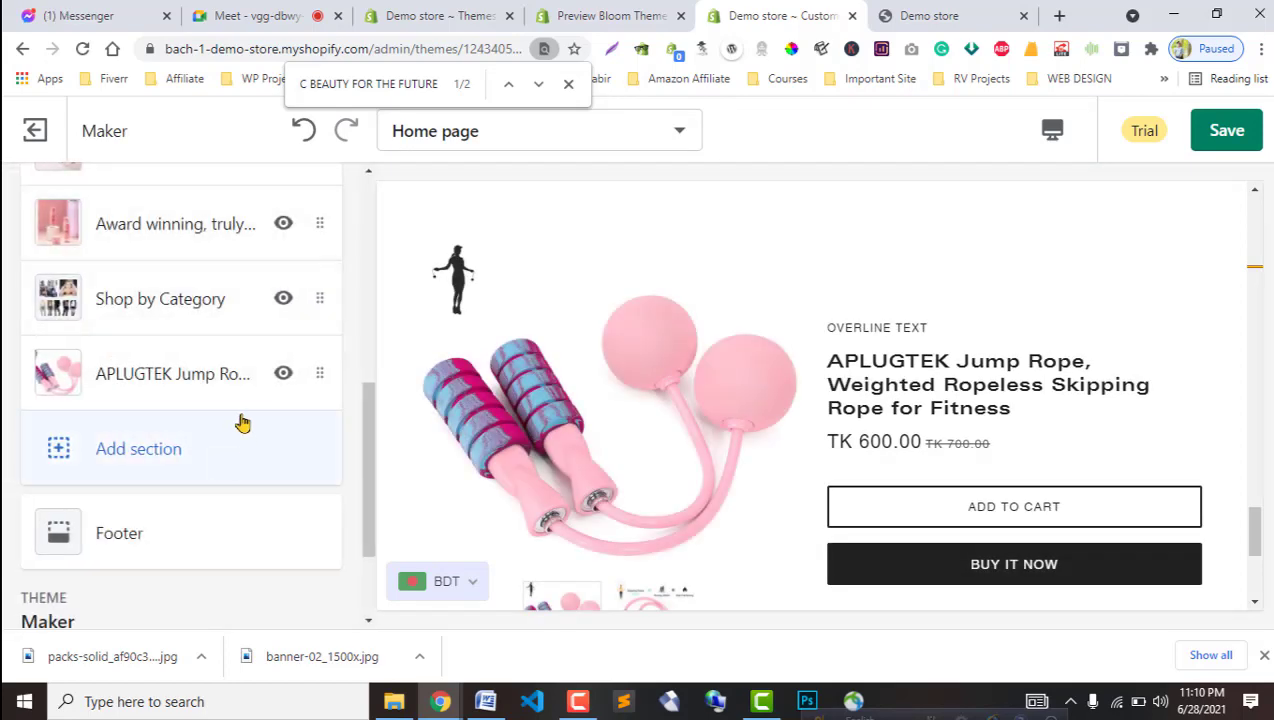
Examine the image grid in the Bloom theme preview and return to the store's theme editor.
key(ctrl+shift+Tab)
scroll(507, 464, down, 4)
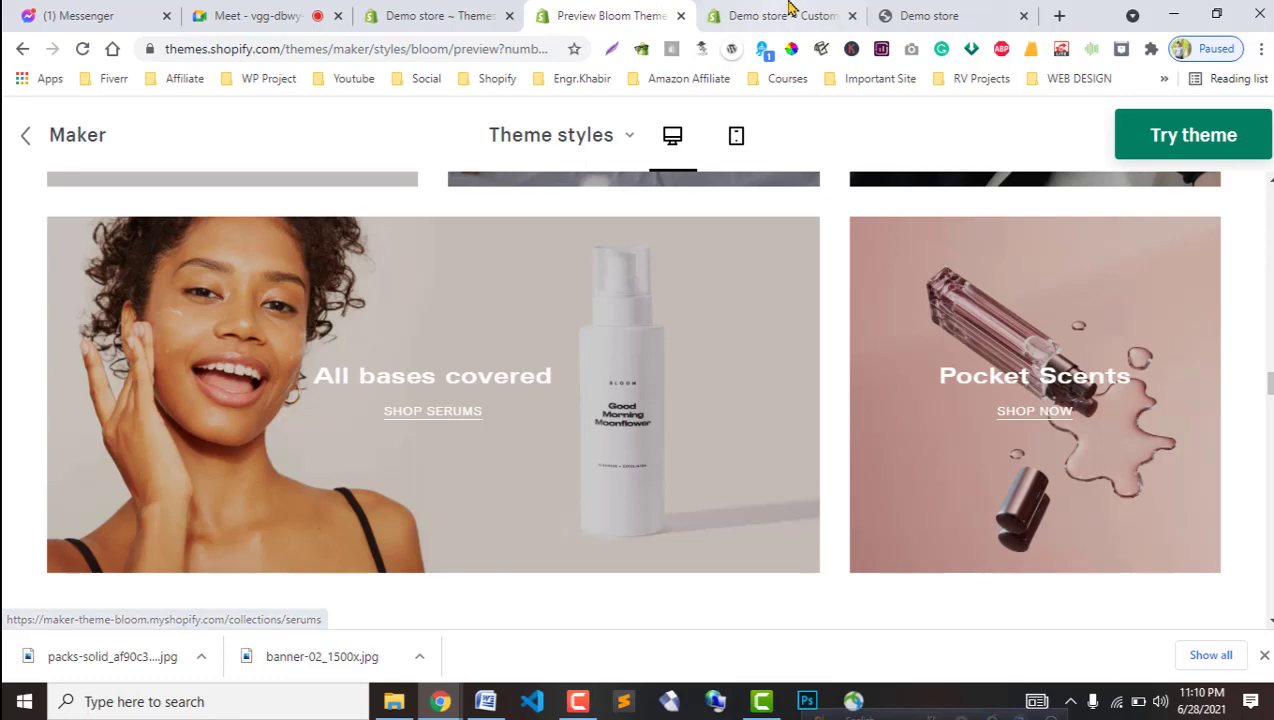
click(786, 14)
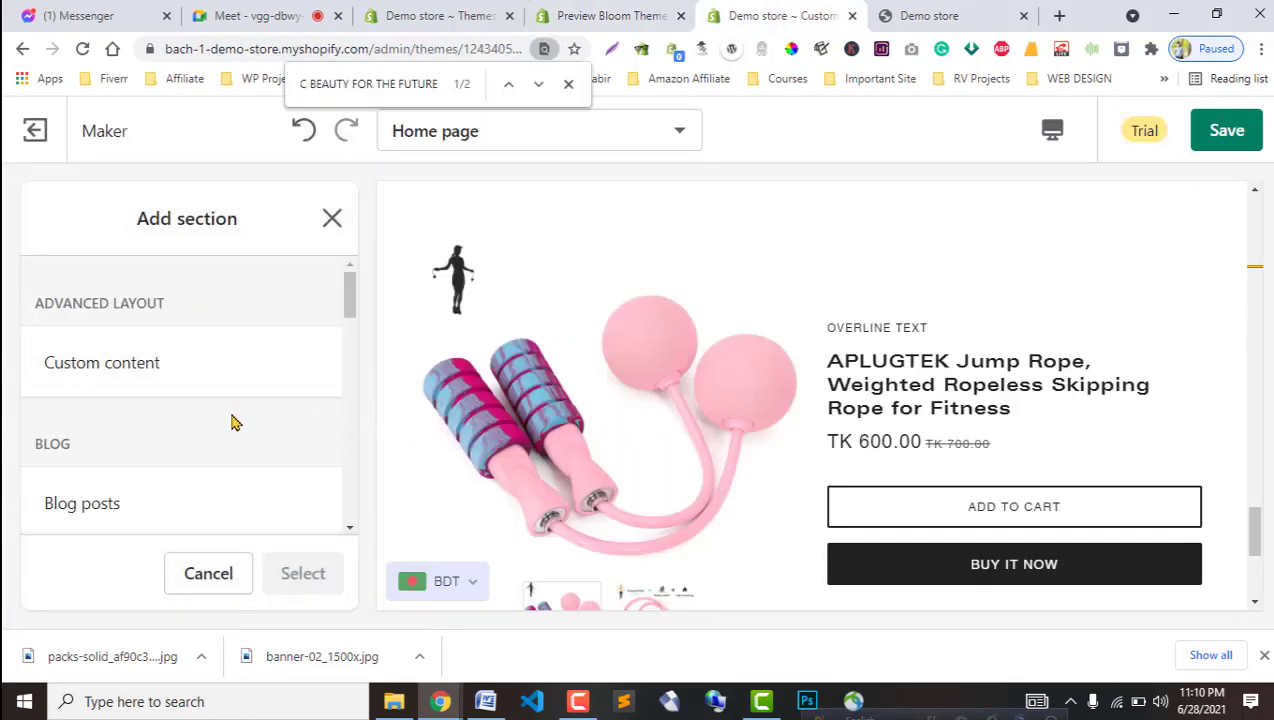
Preview the Image with Text and Grid with text below sections, and add a Grid with overlay section.
scroll(197, 416, down, 5)
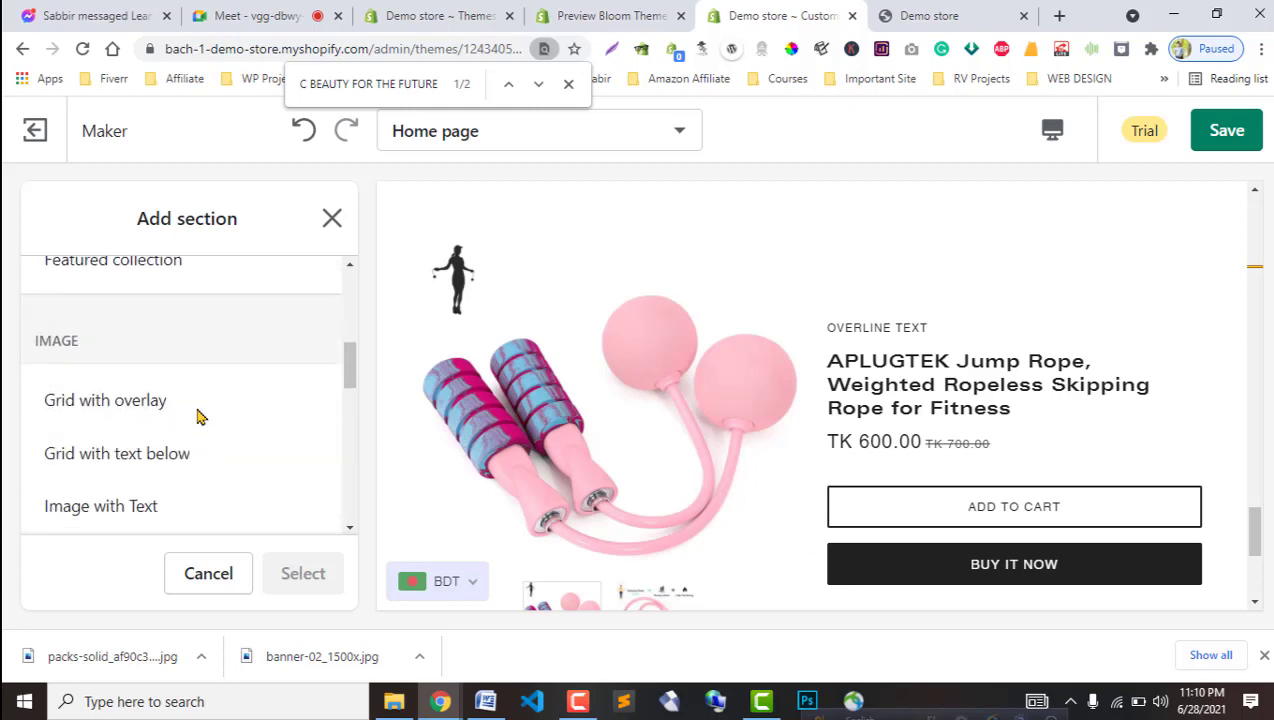
scroll(219, 418, down, 2)
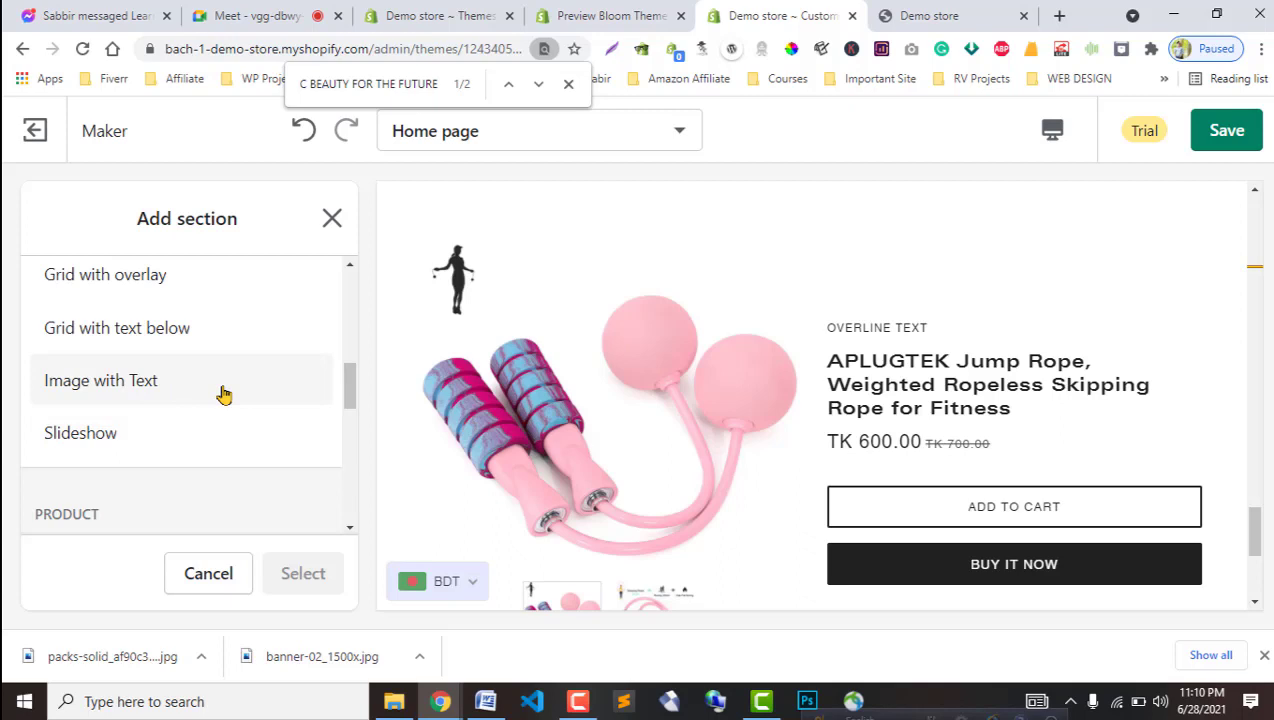
click(224, 395)
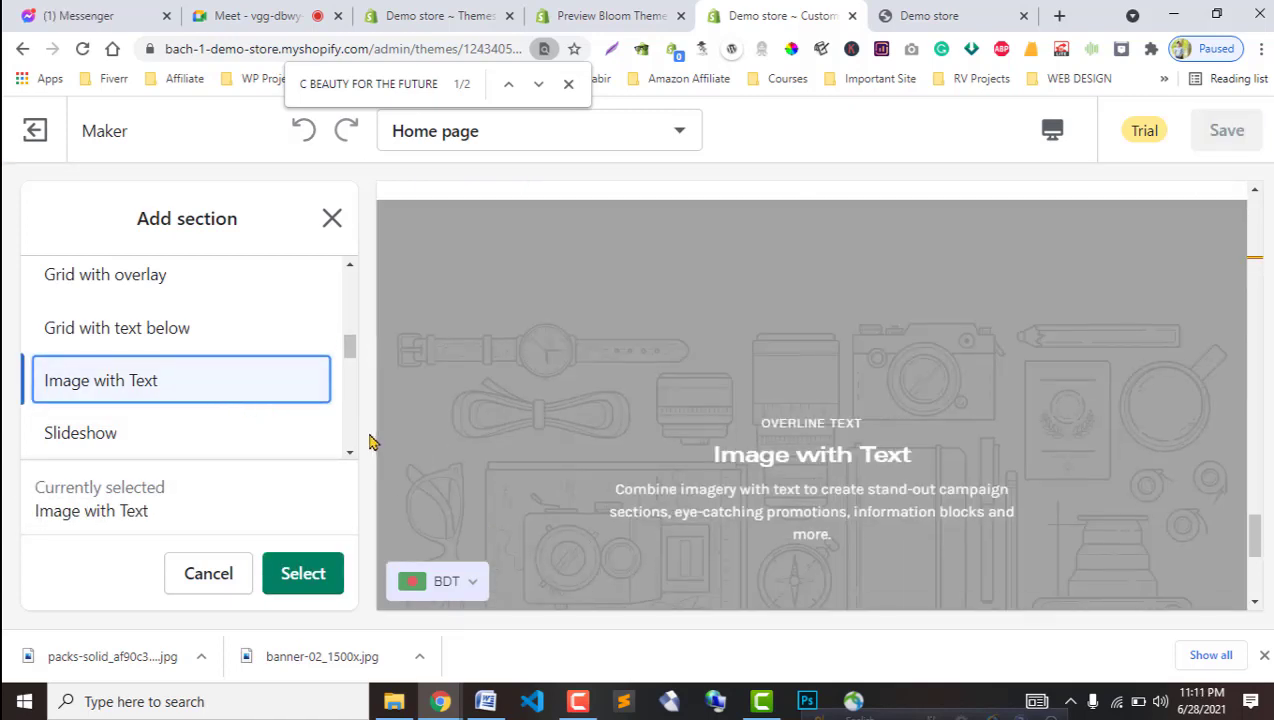
click(232, 336)
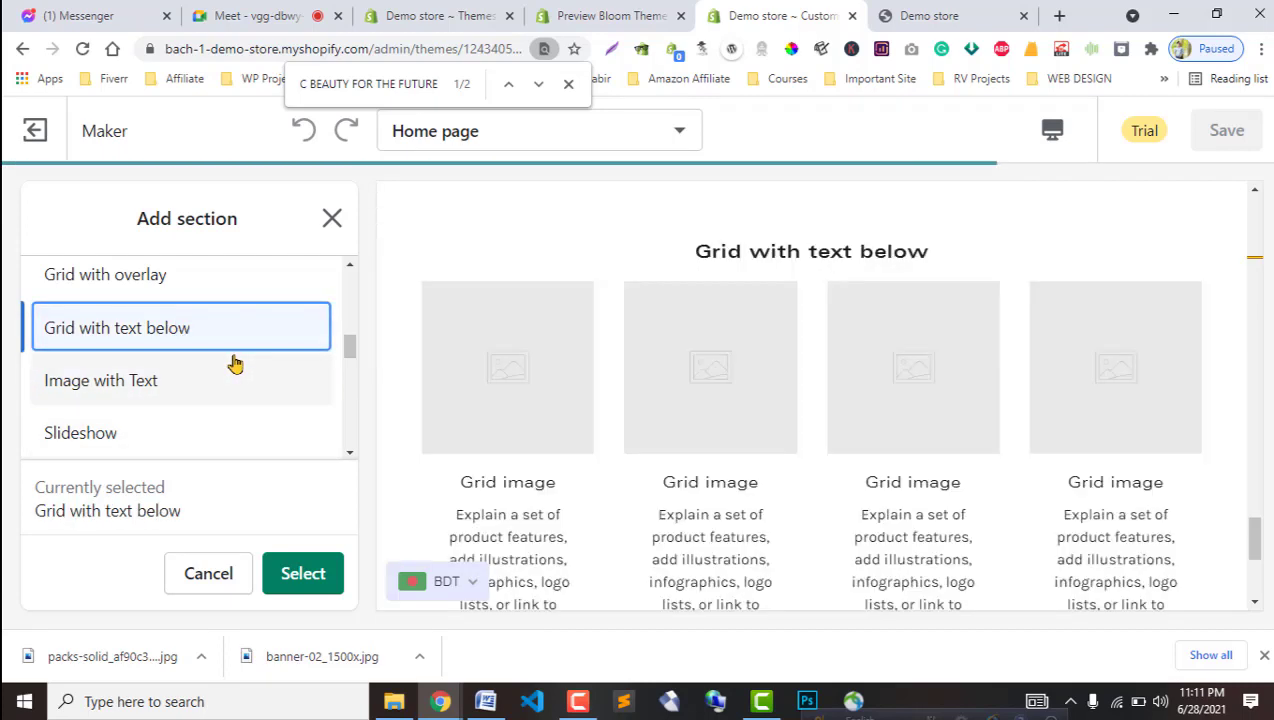
click(176, 279)
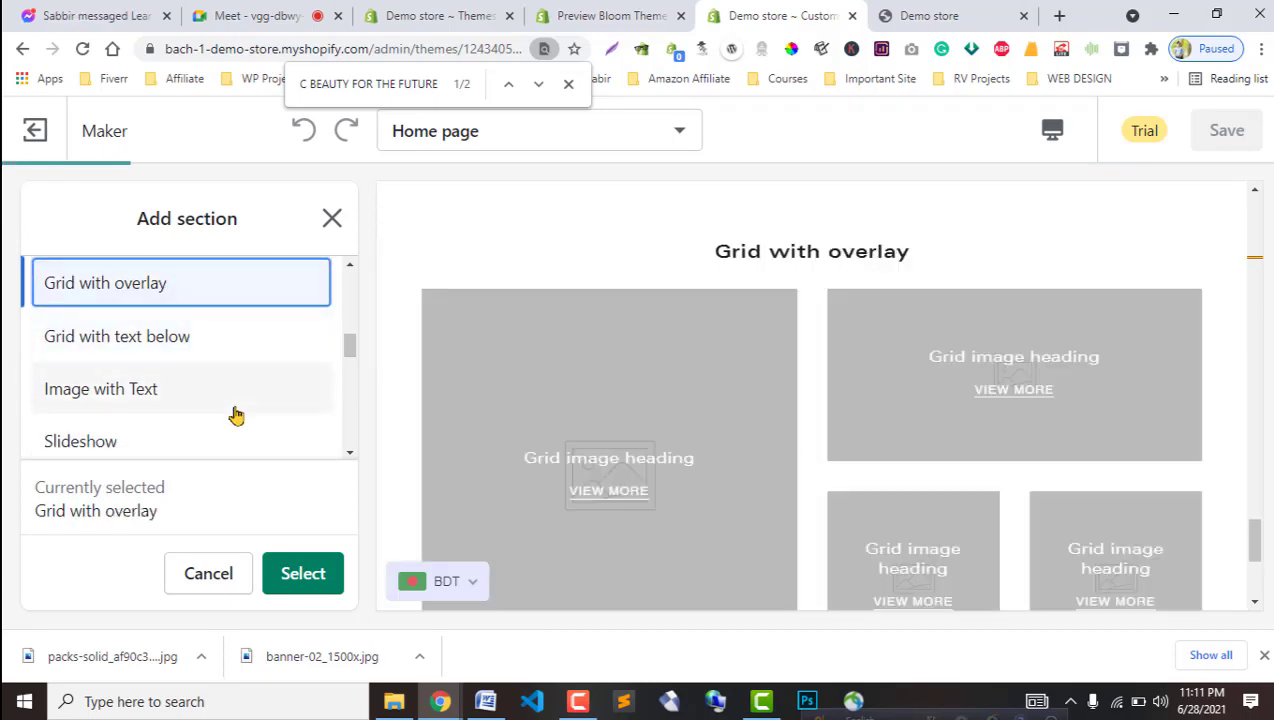
click(303, 573)
scroll(226, 460, down, 2)
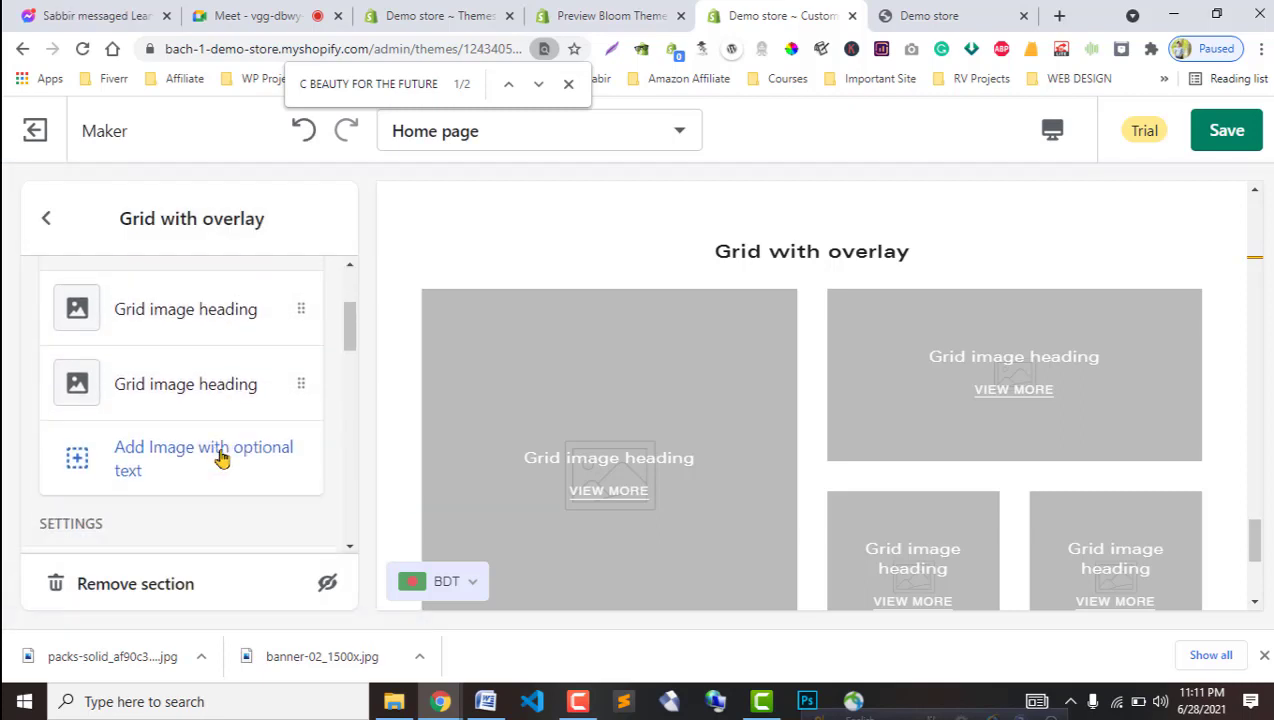
scroll(210, 455, up, 1)
click(171, 460)
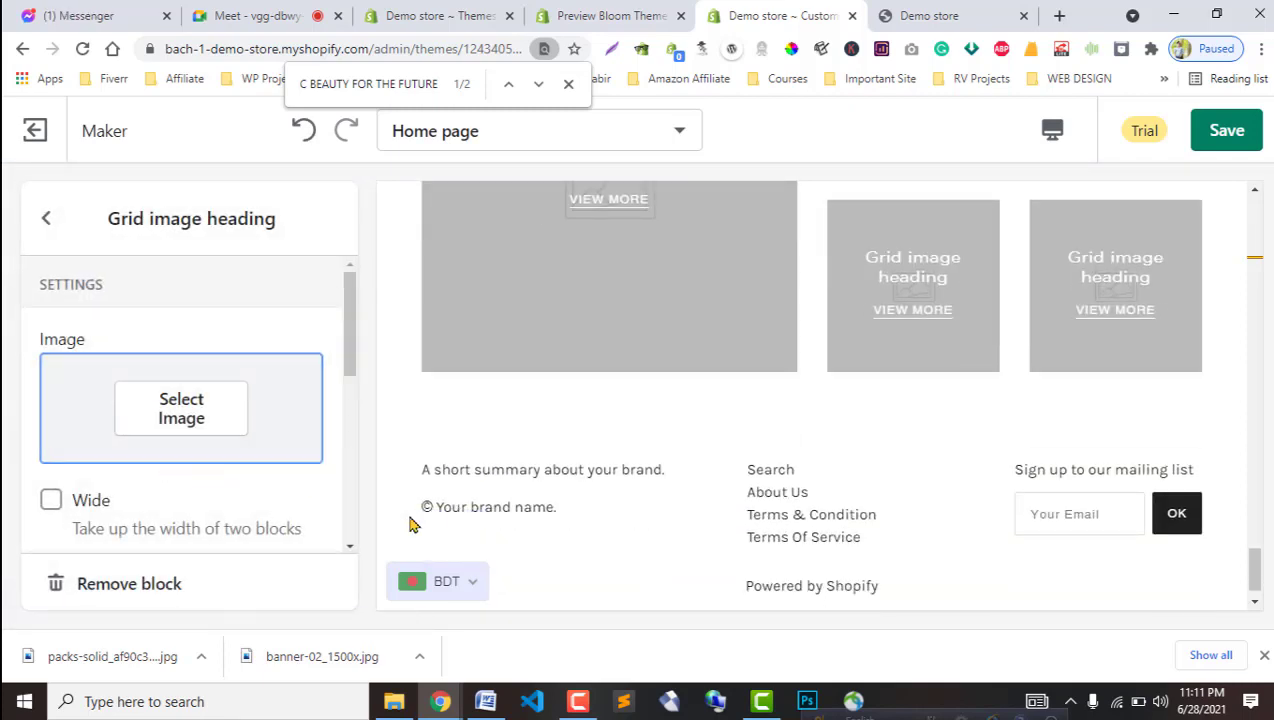
scroll(429, 523, up, 3)
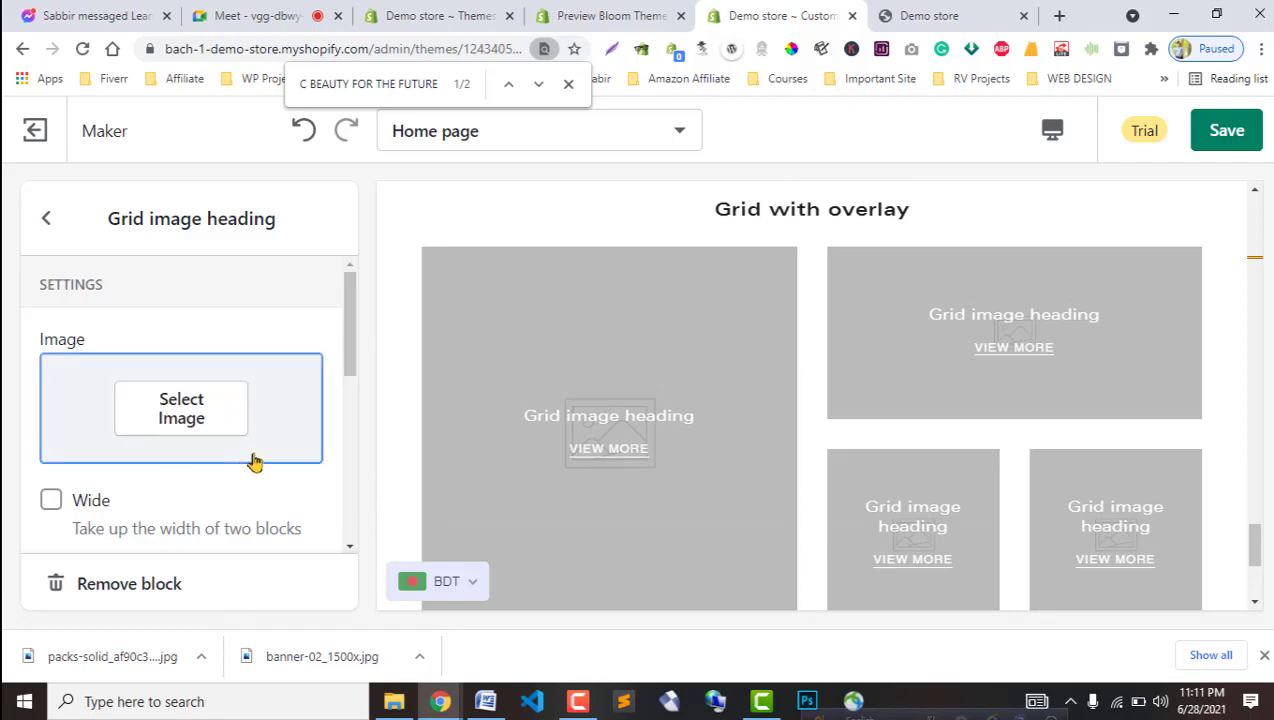
Switch to Google Meet, admit the waiting participant to the call, and return to the theme editor.
click(230, 15)
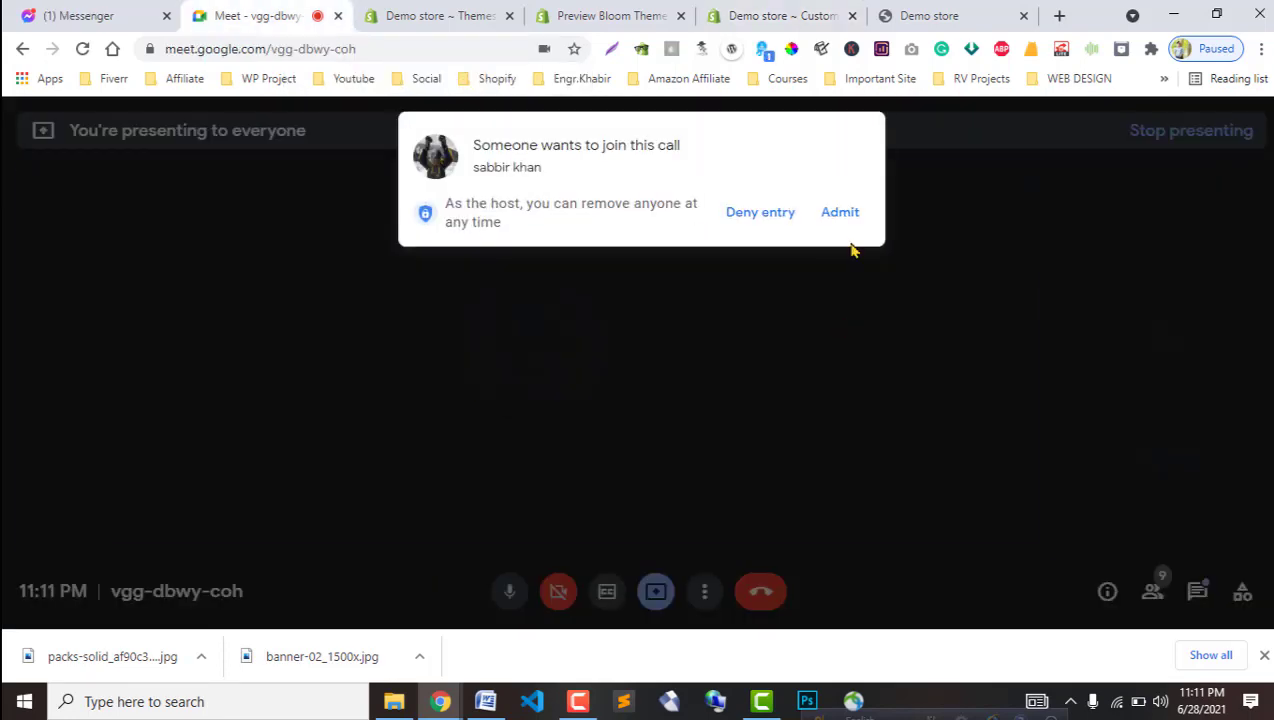
click(839, 224)
click(775, 15)
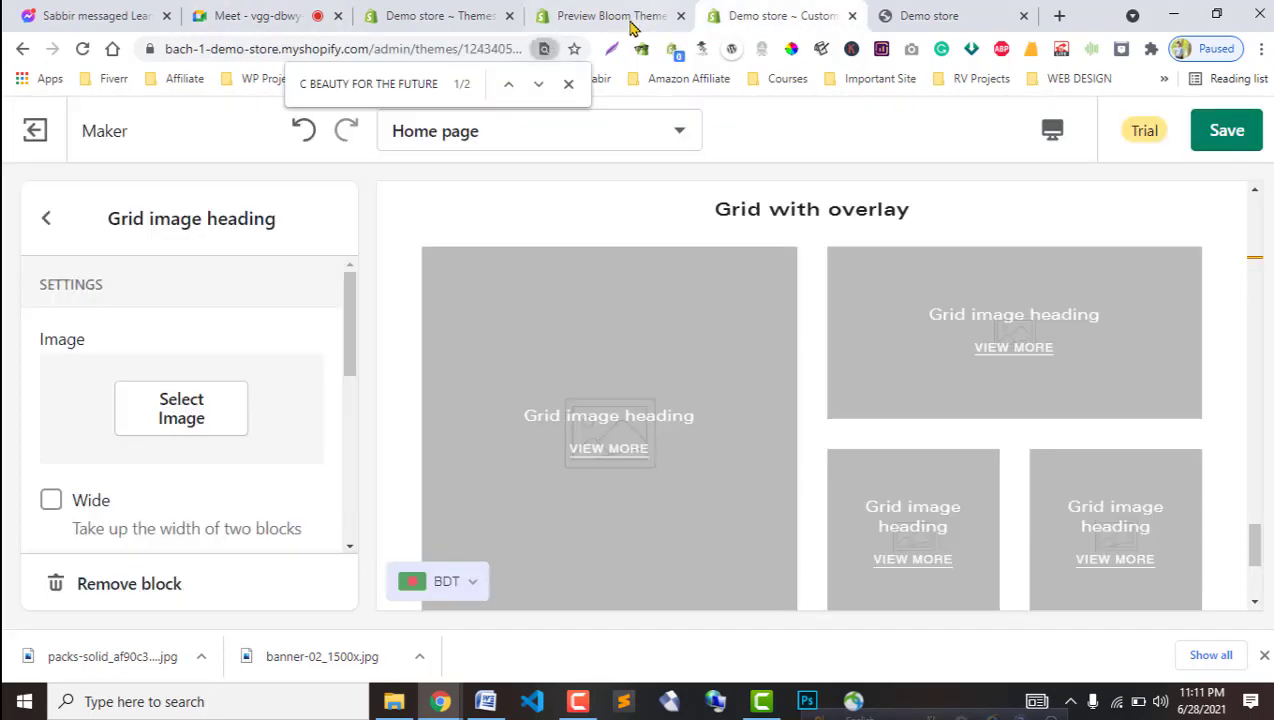
Reorder the home page sections so Grid with overlay follows the Award winning section and Shop by Category comes last.
scroll(193, 437, up, 1)
scroll(631, 464, up, 10)
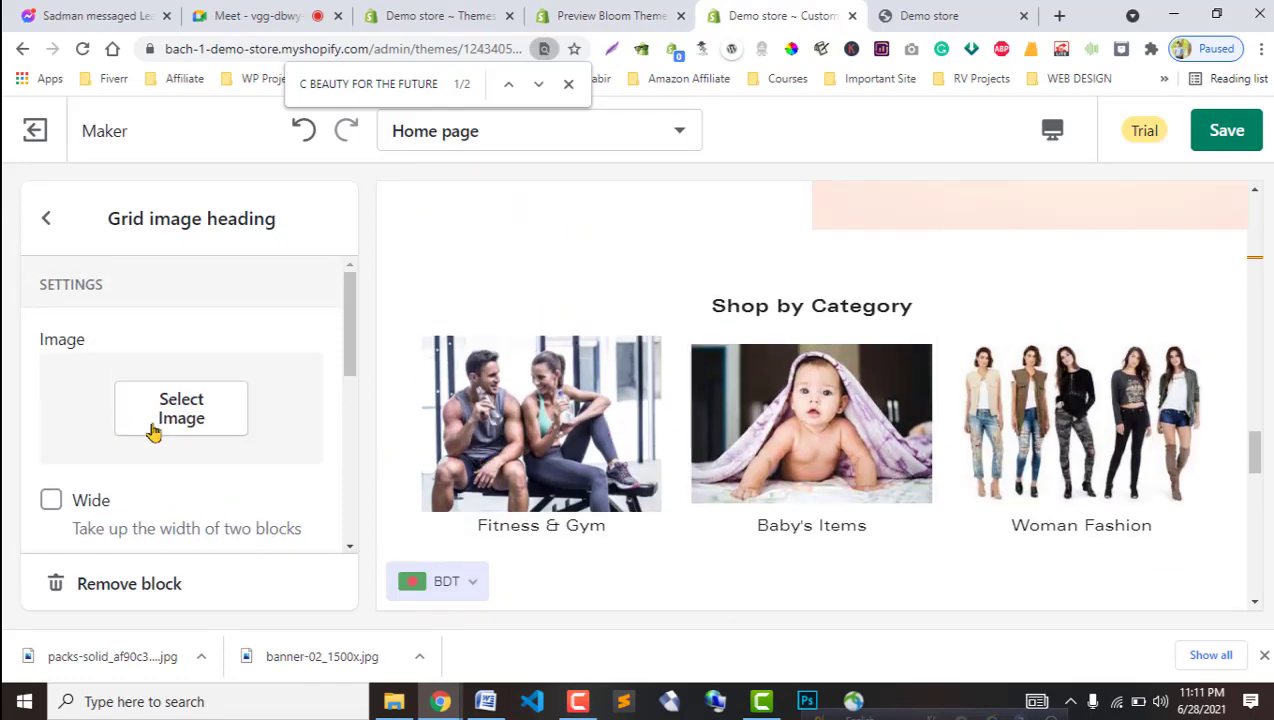
click(40, 218)
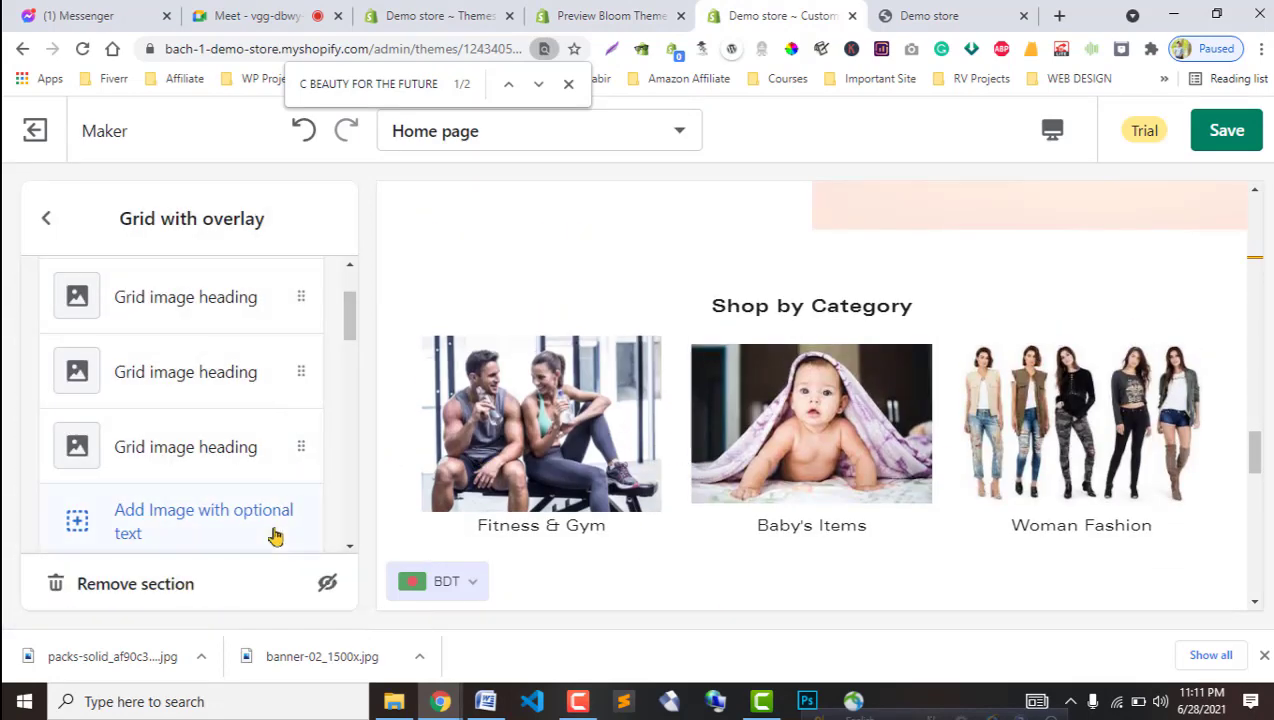
click(45, 218)
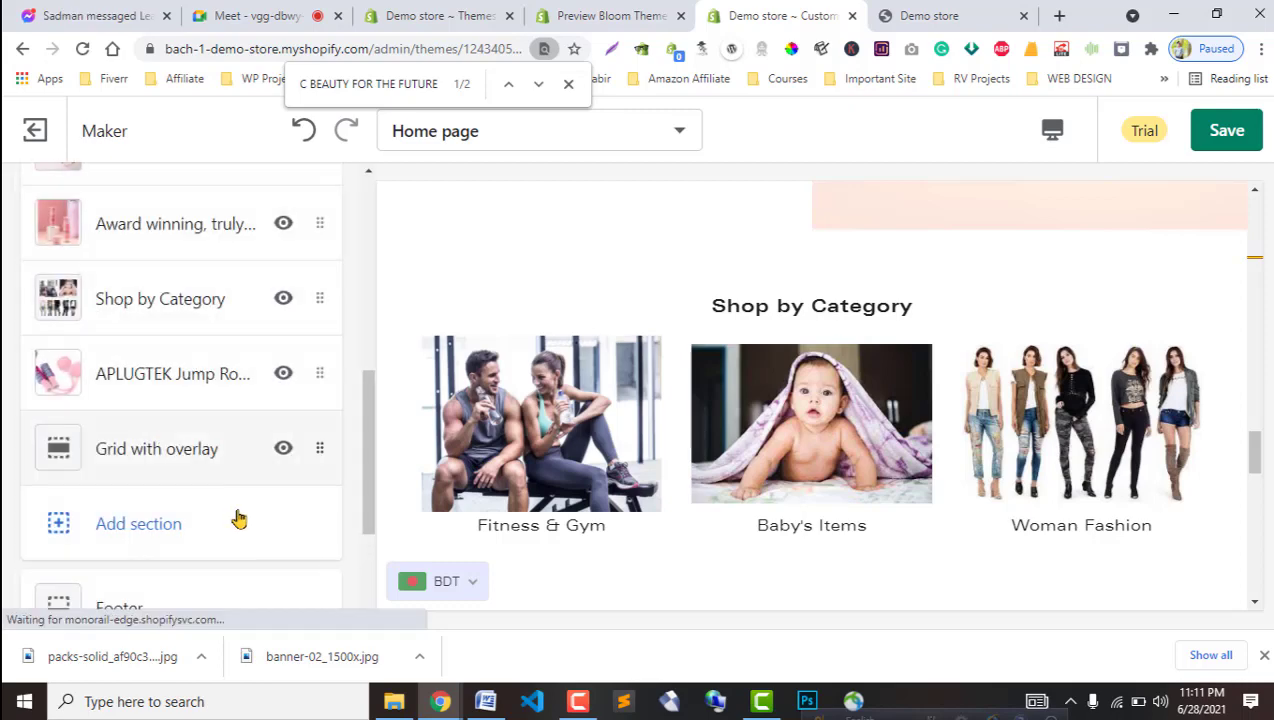
mouse_move(318, 448)
mouse_down()
mouse_move(317, 349)
mouse_move(320, 458)
mouse_up()
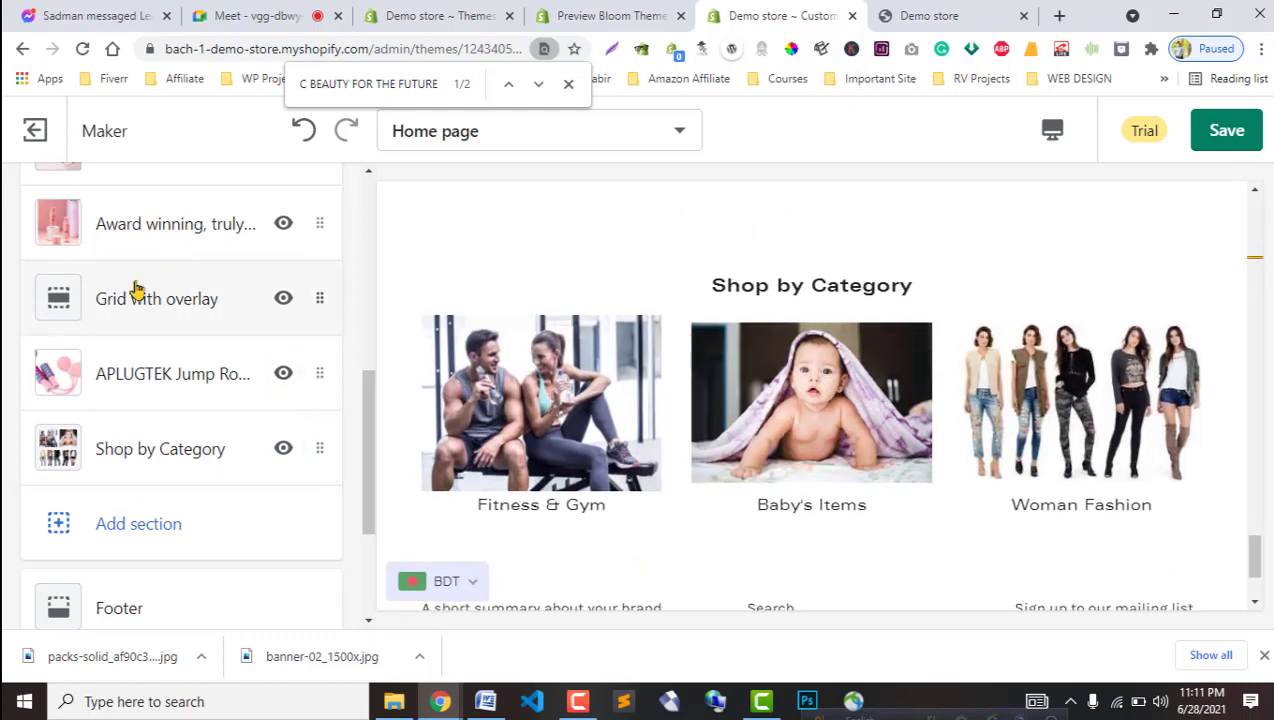
Set the large image block of the Grid with overlay section to the pink cosmetics photo from the library.
click(130, 300)
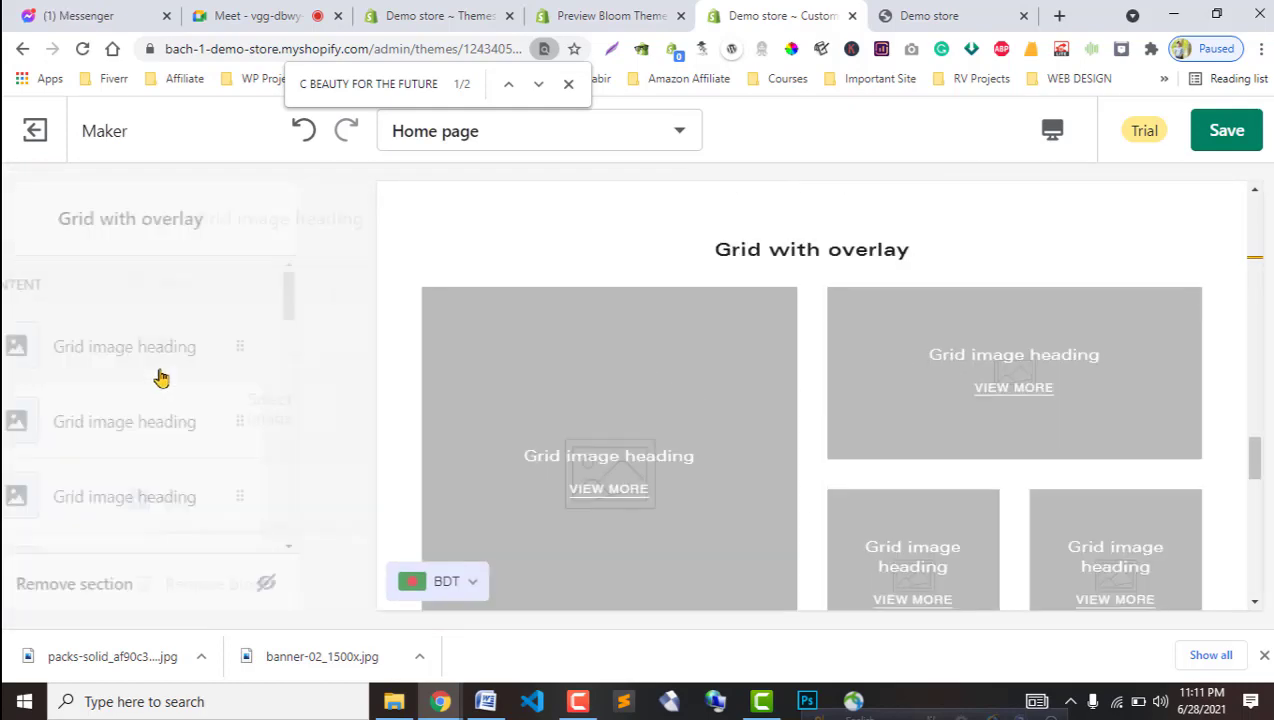
click(185, 420)
scroll(254, 462, down, 2)
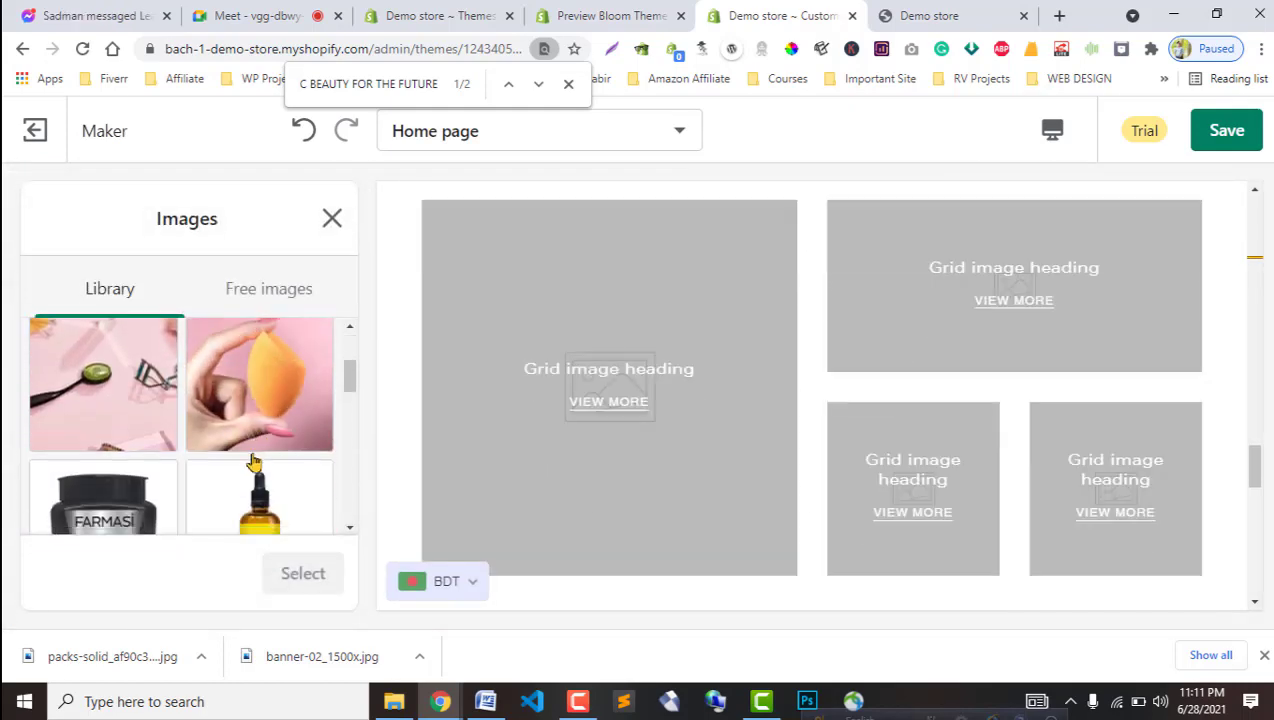
click(108, 397)
click(302, 573)
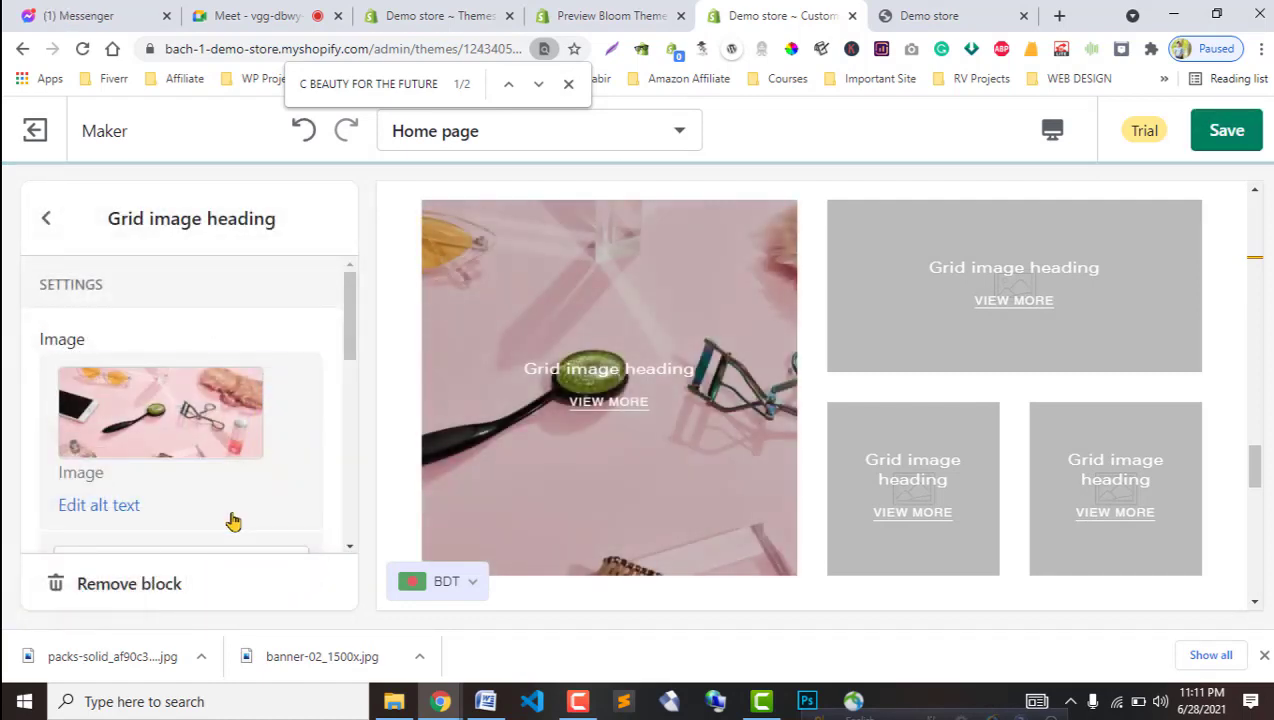
Turn off the Tall option for the pink cosmetics image block and review its heading and link settings.
scroll(220, 510, down, 3)
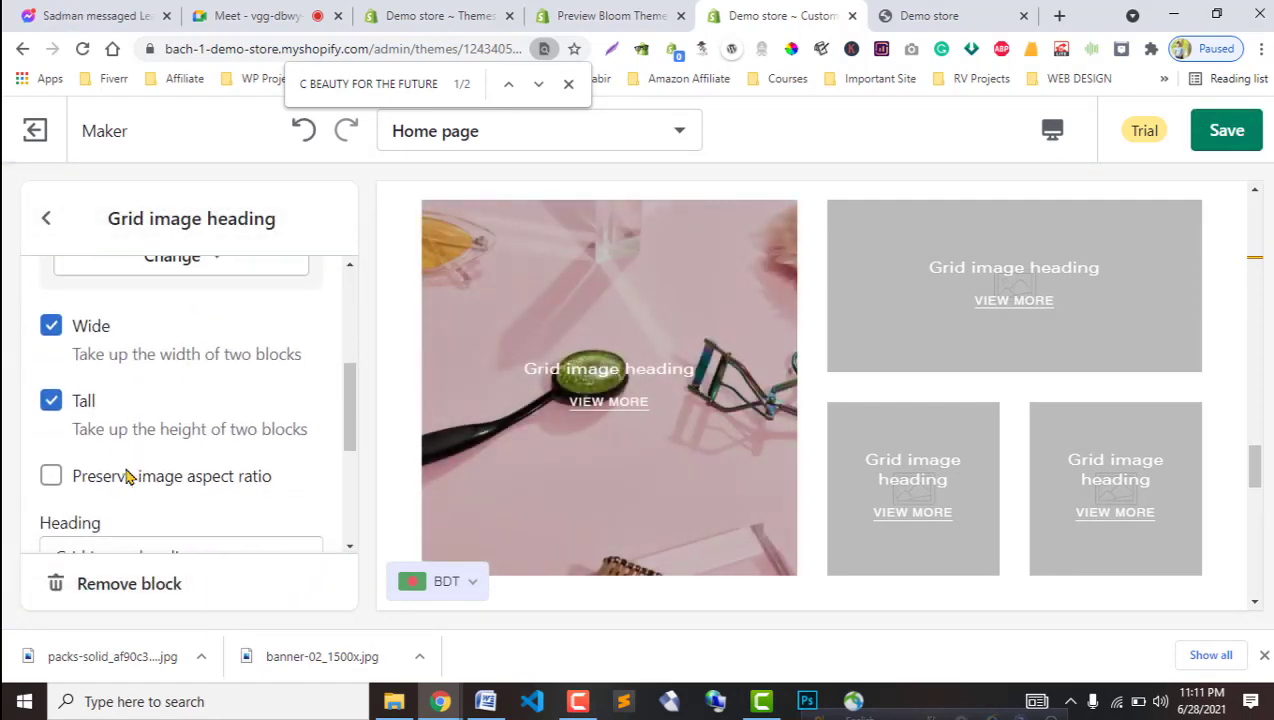
scroll(110, 445, up, 2)
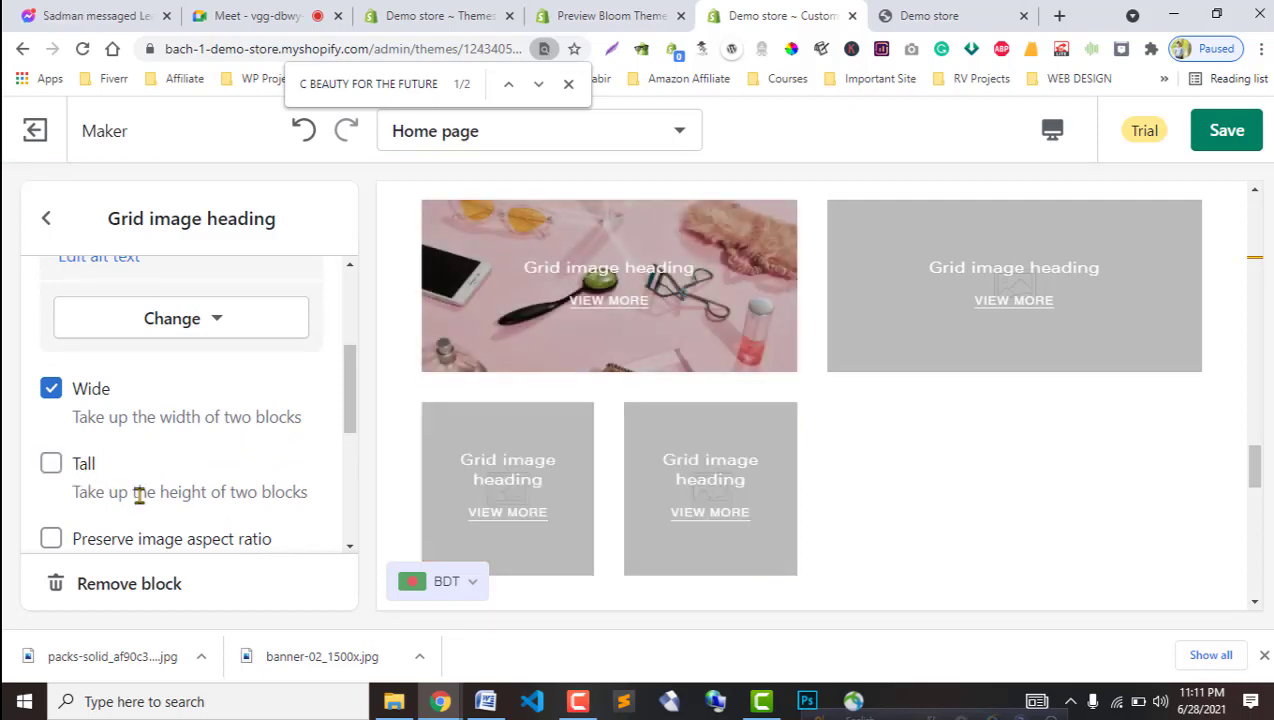
scroll(139, 495, down, 2)
scroll(139, 496, down, 3)
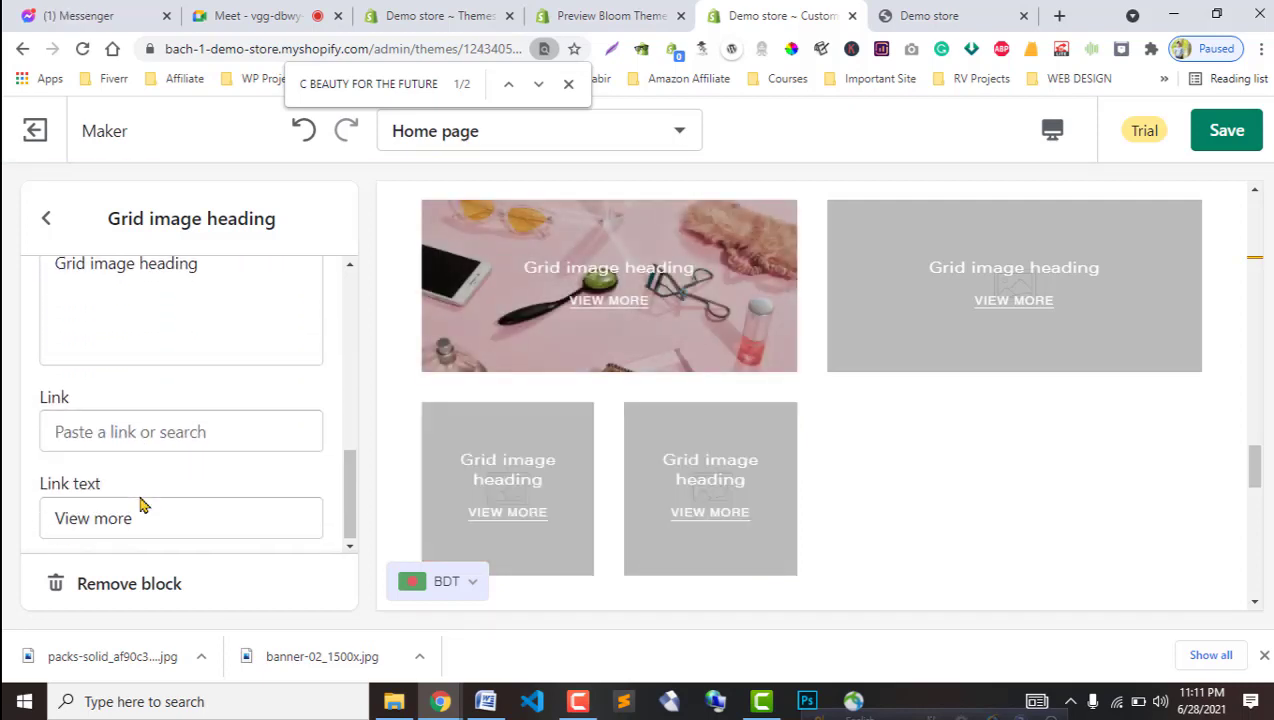
scroll(170, 445, up, 1)
scroll(660, 447, up, 3)
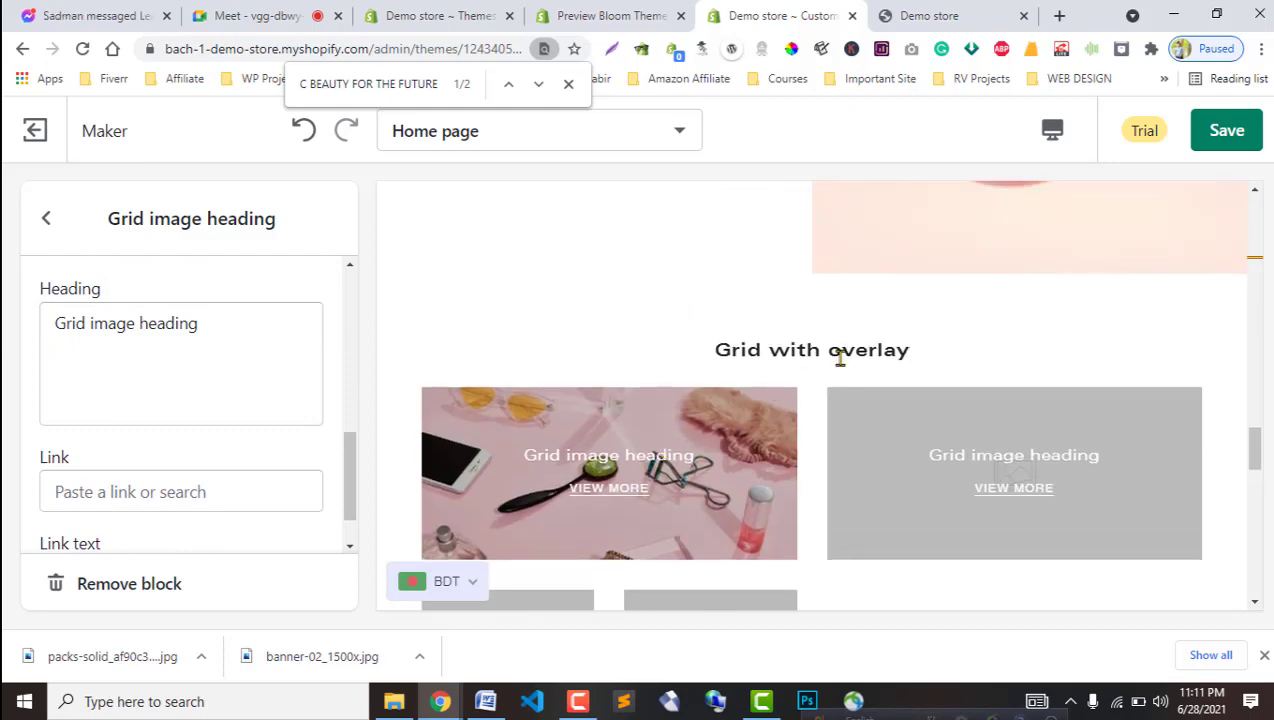
Compare the Shop the Edit tiles in the Bloom theme preview with the heading and link settings of the pink cosmetics image block.
click(580, 15)
scroll(608, 405, up, 4)
scroll(613, 420, up, 2)
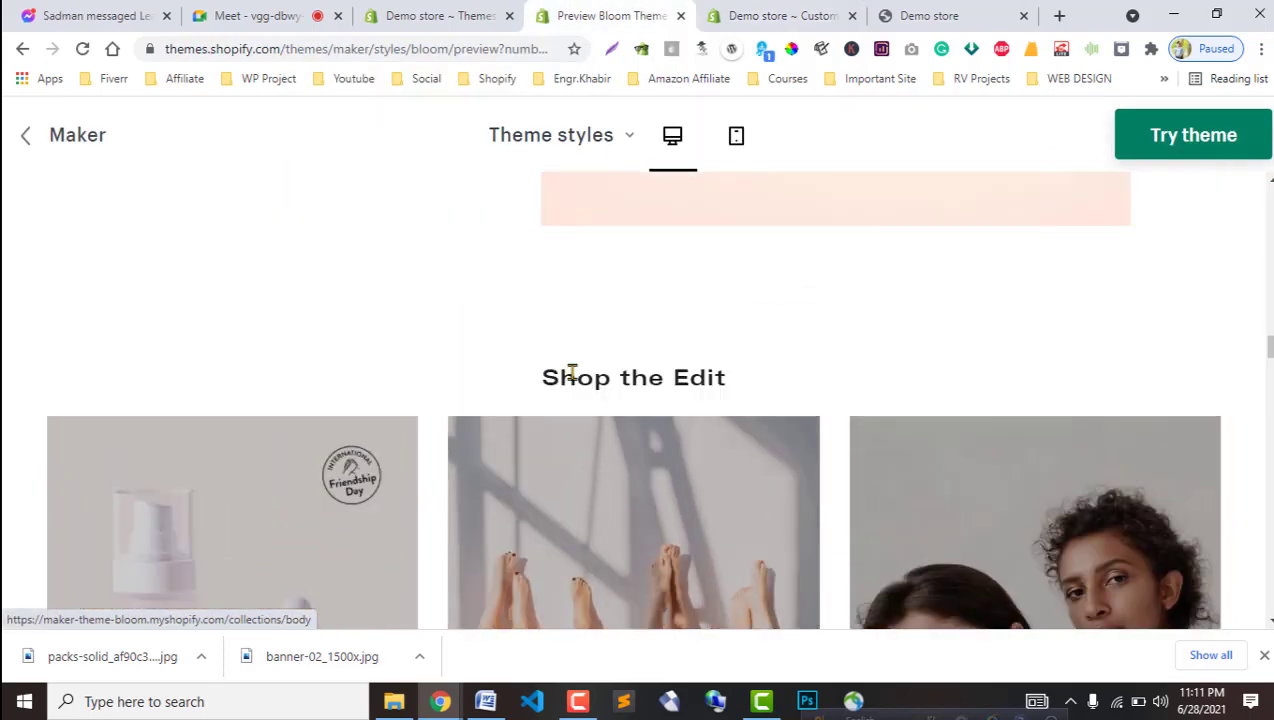
click(775, 15)
scroll(148, 503, down, 1)
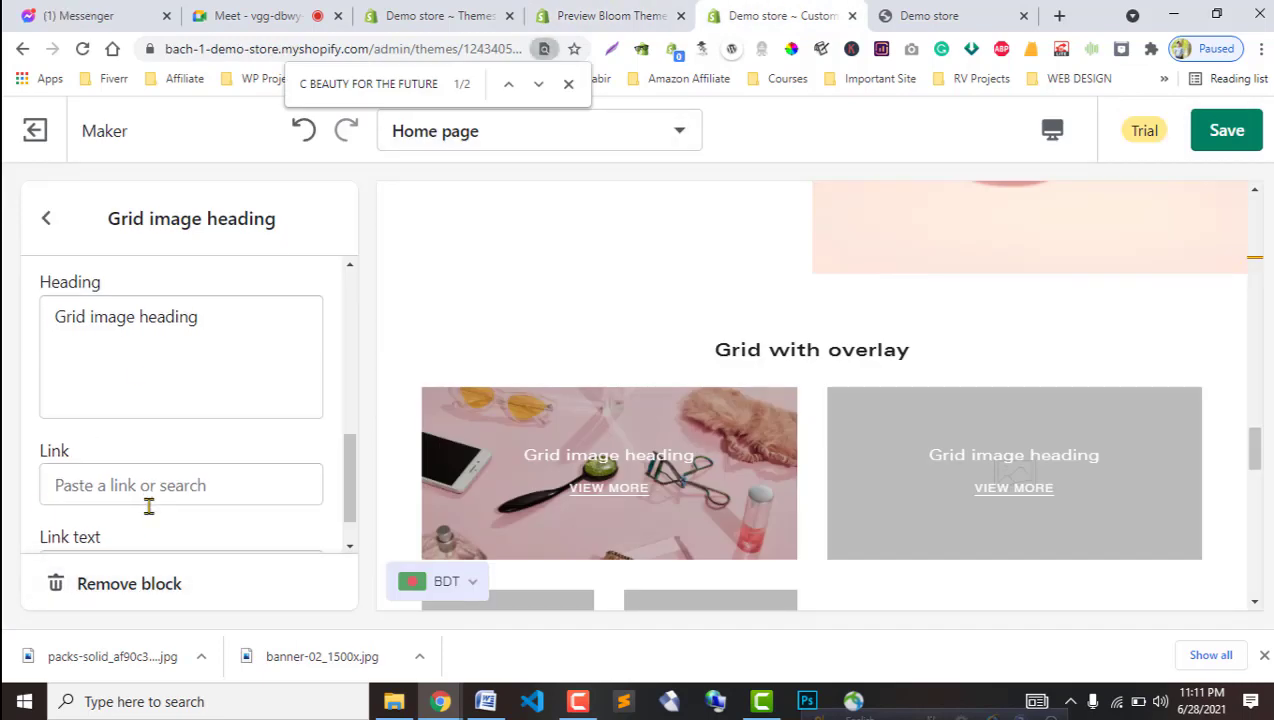
scroll(147, 440, up, 3)
scroll(140, 460, down, 3)
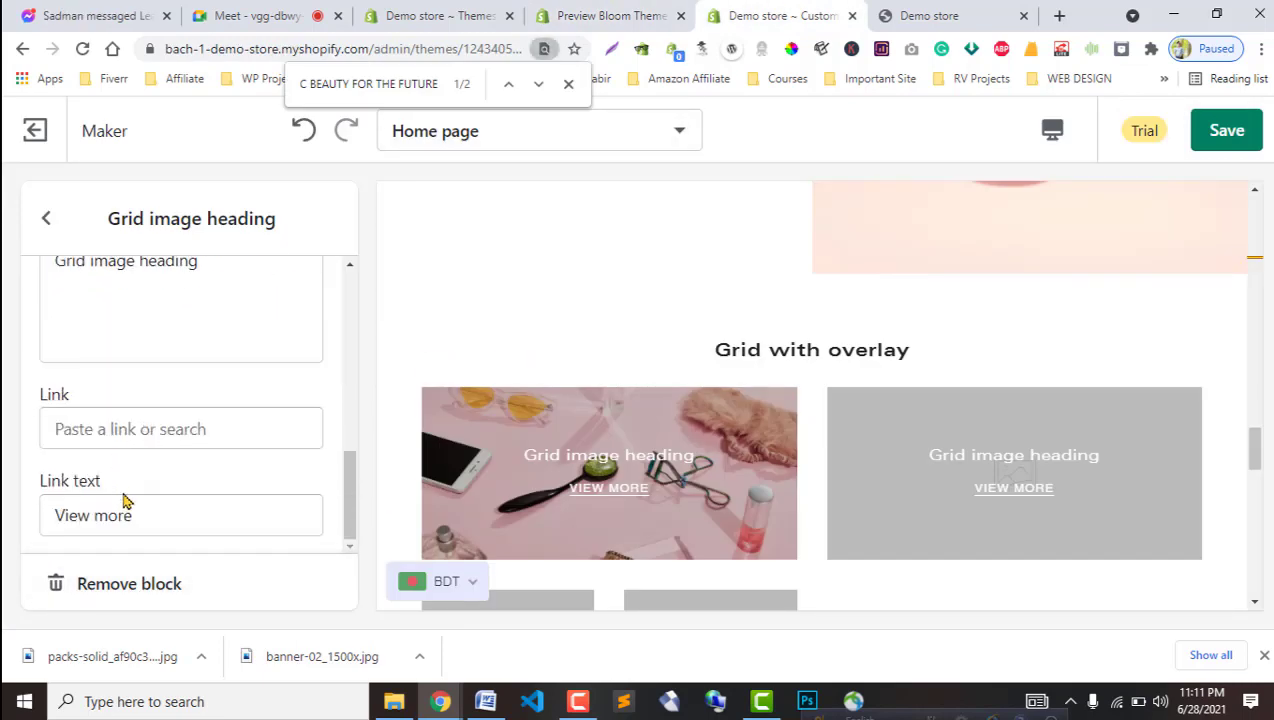
scroll(486, 508, down, 2)
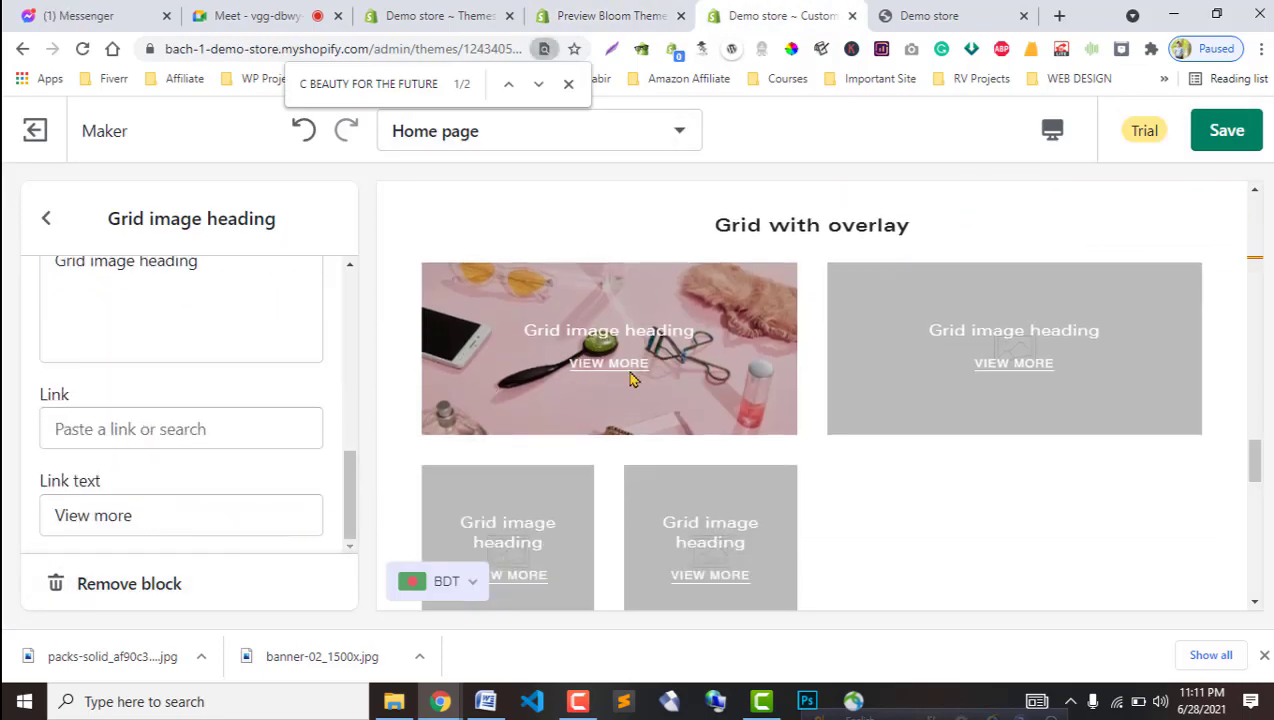
click(611, 15)
scroll(291, 507, down, 3)
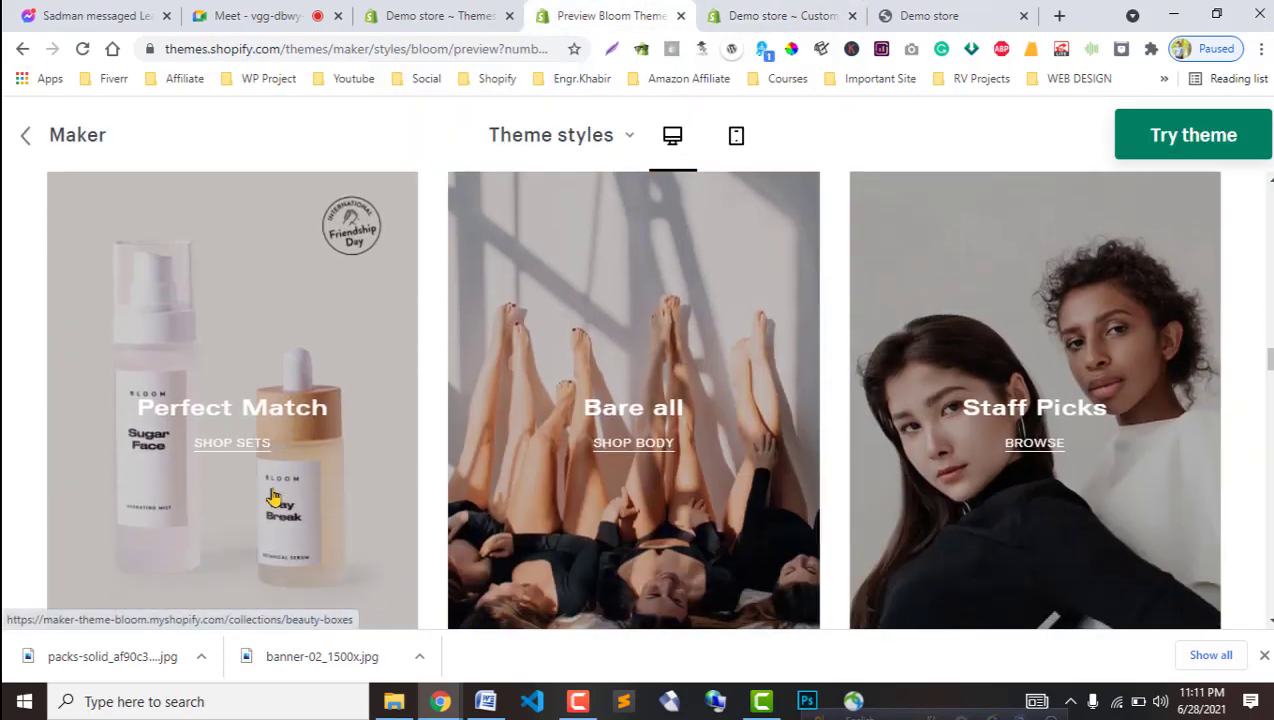
click(750, 13)
click(616, 12)
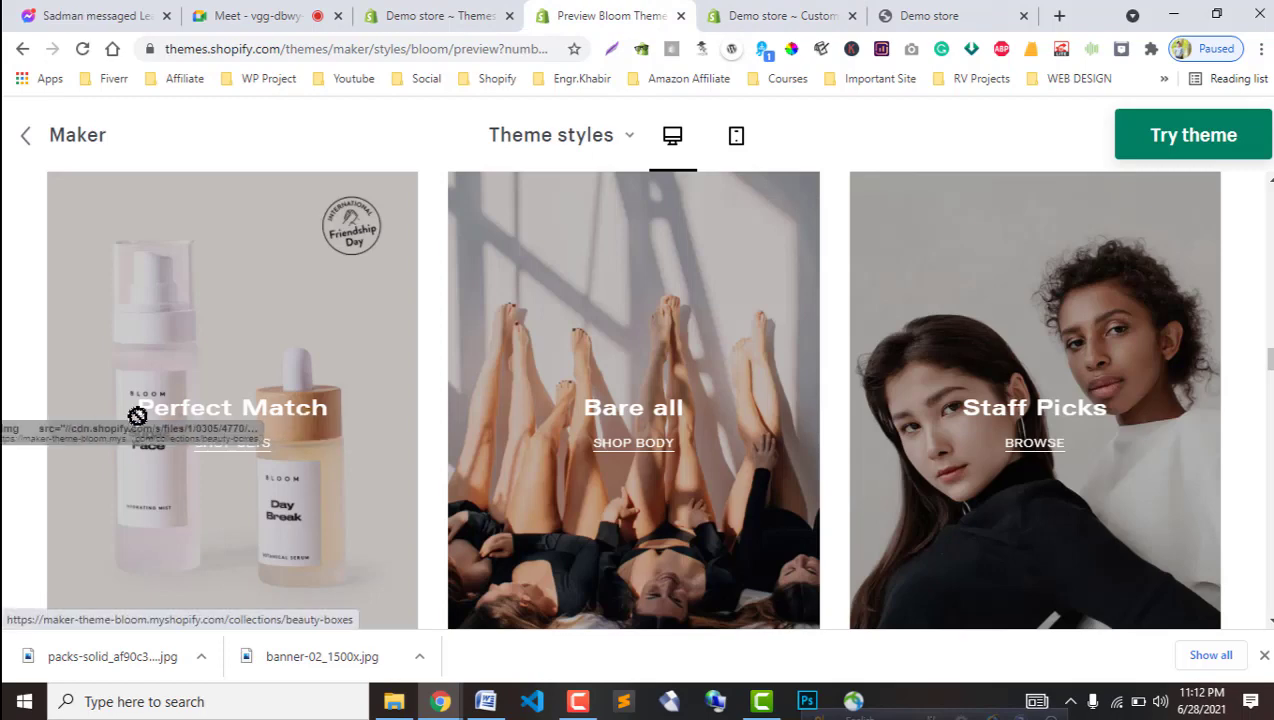
click(748, 15)
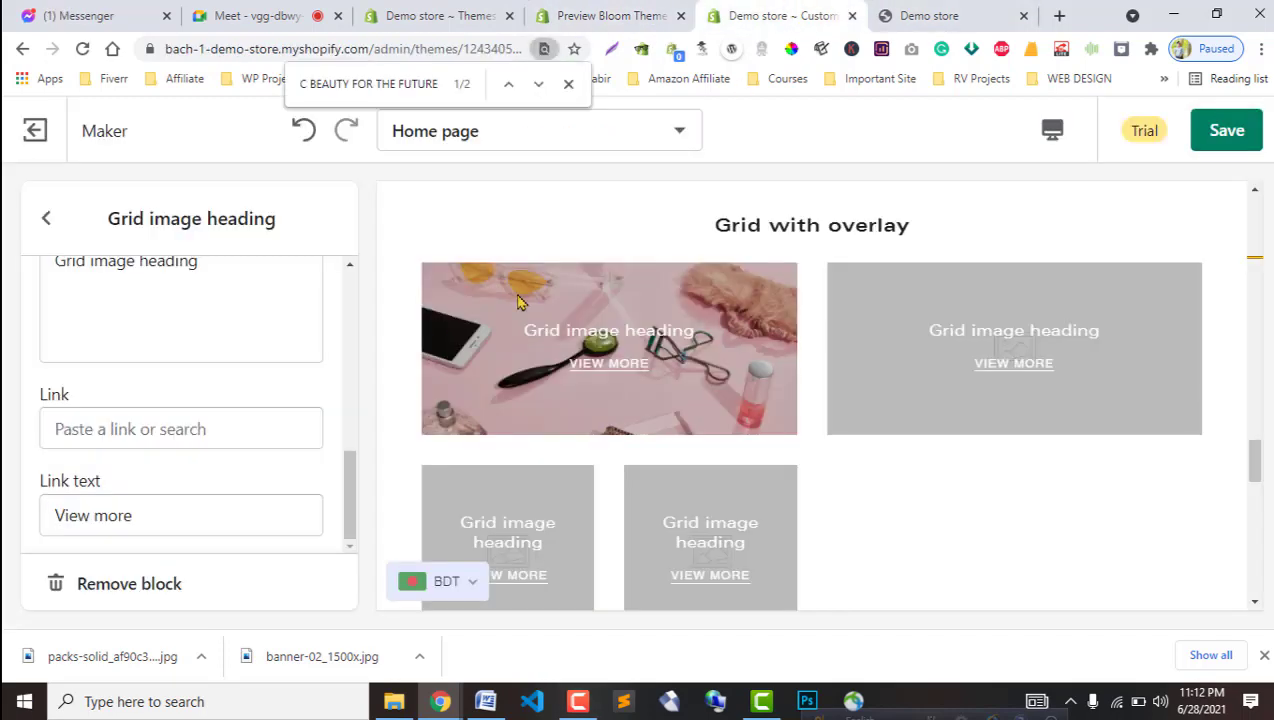
Set the link text of the pink cosmetics image block to "shop sets", following the matching tile in the Bloom preview.
click(652, 22)
click(748, 16)
triple_click(116, 515)
text(s)
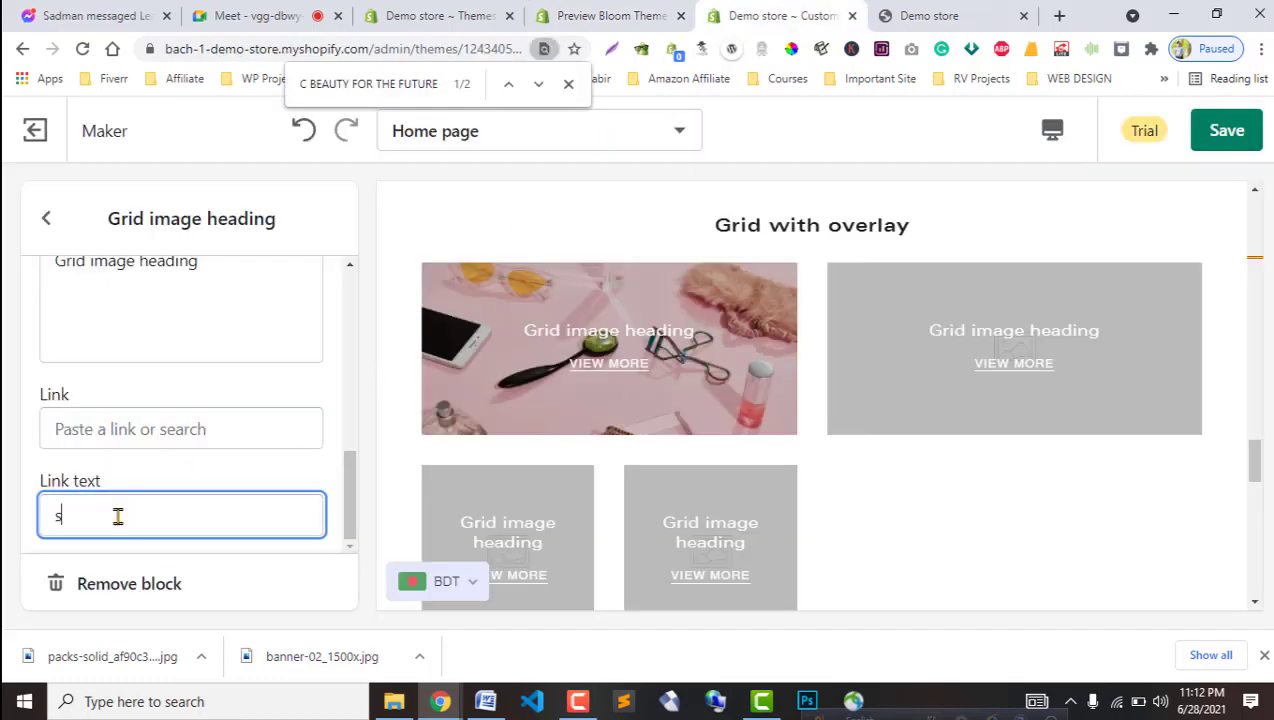
text(hopset)
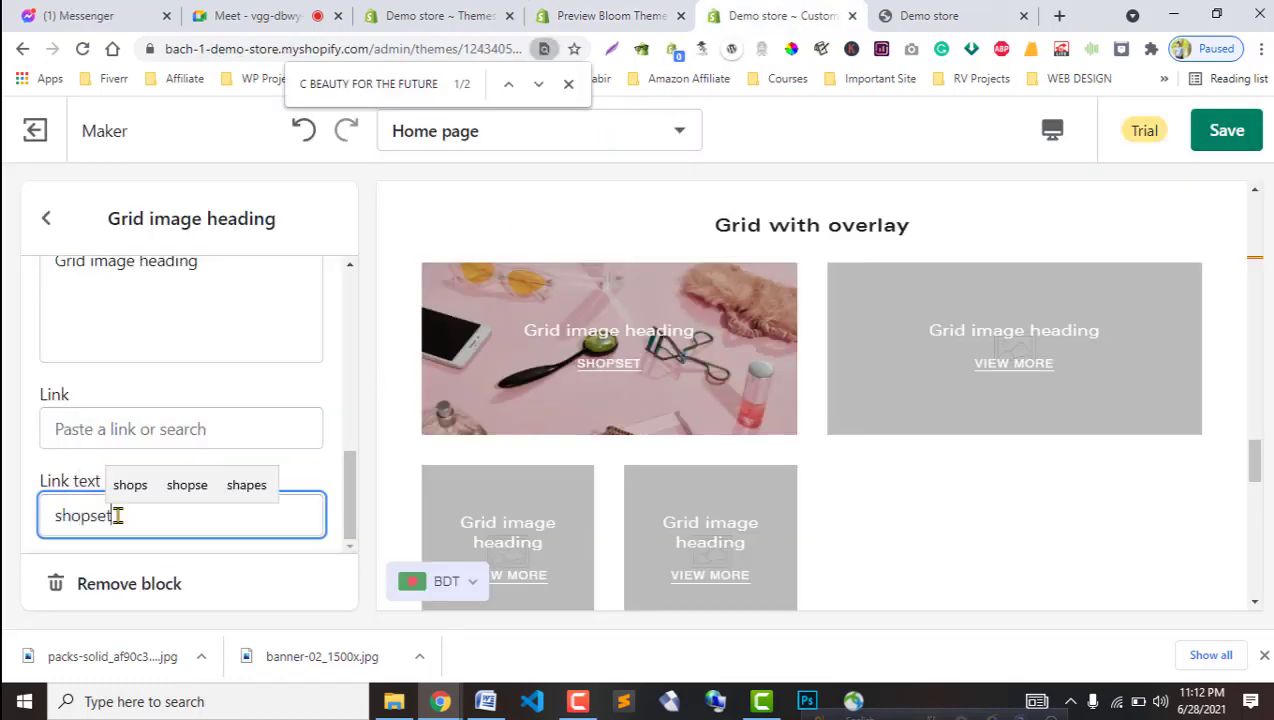
key(BackSpace)
text(sets)
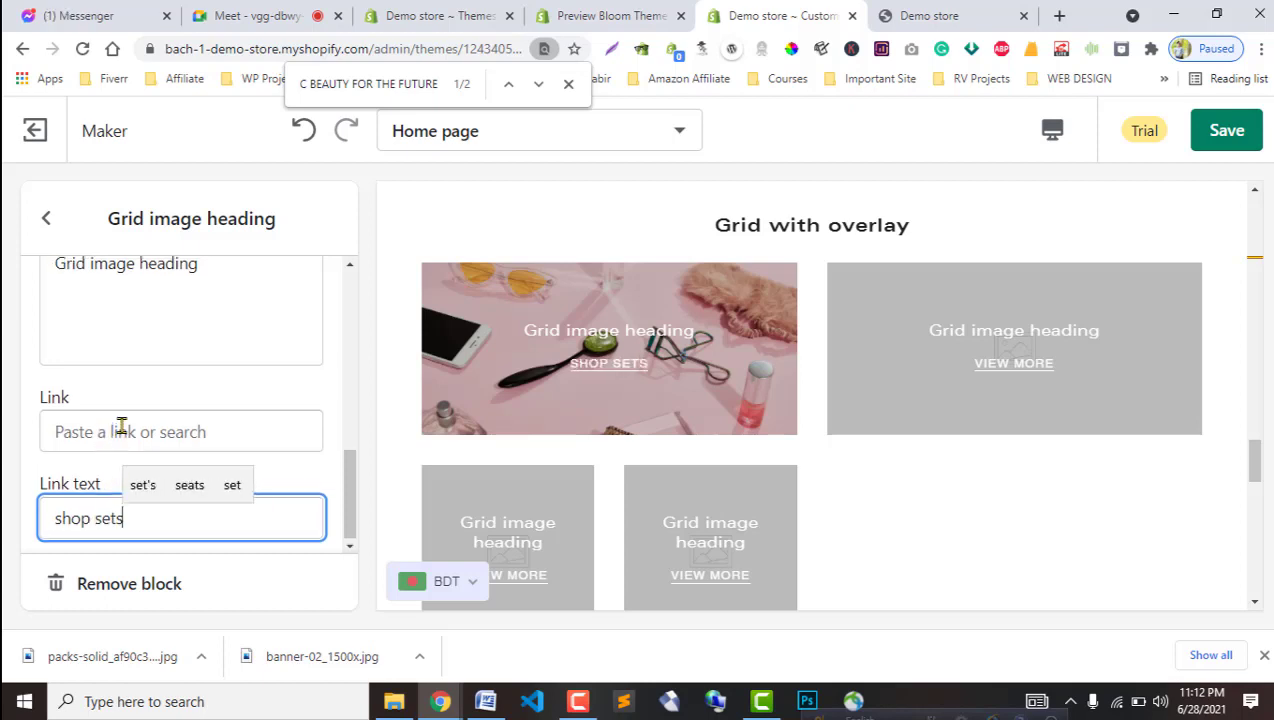
Change the heading of the pink cosmetics image block to "perfect match", checking the wording against the Bloom preview.
scroll(134, 429, up, 1)
drag(230, 333, 20, 341)
click(590, 12)
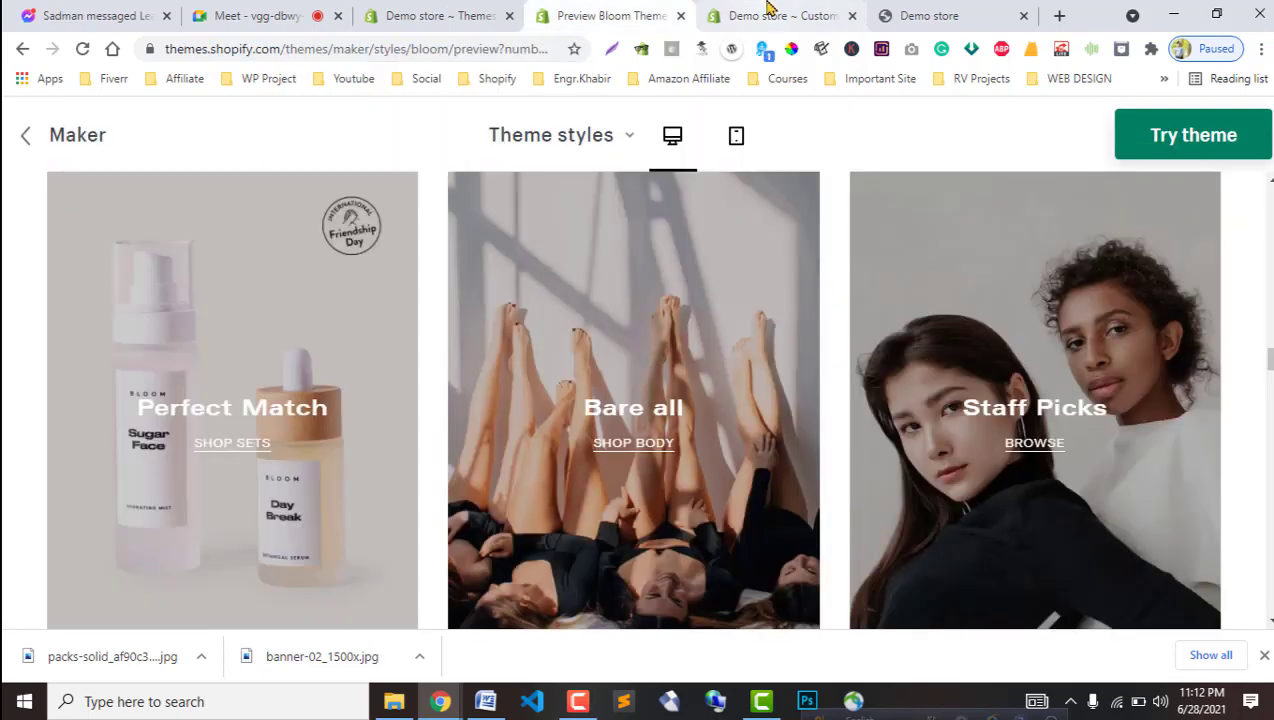
click(766, 12)
text(per)
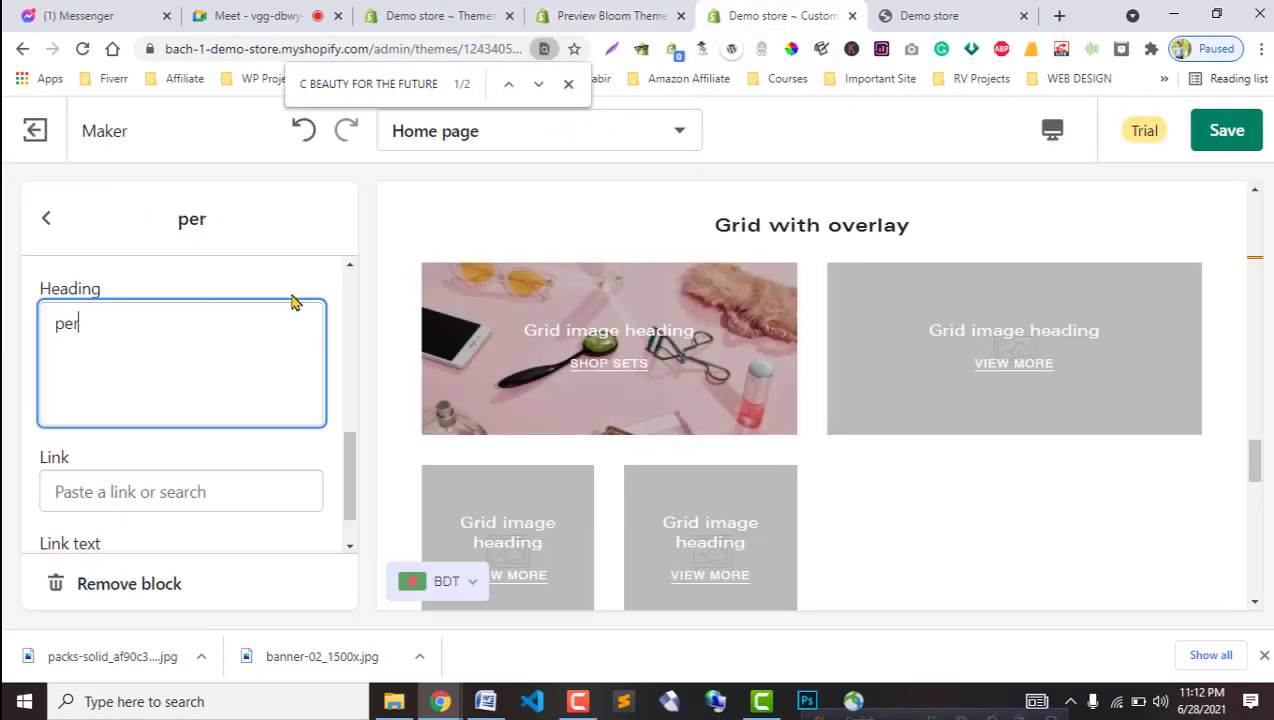
text(fect )
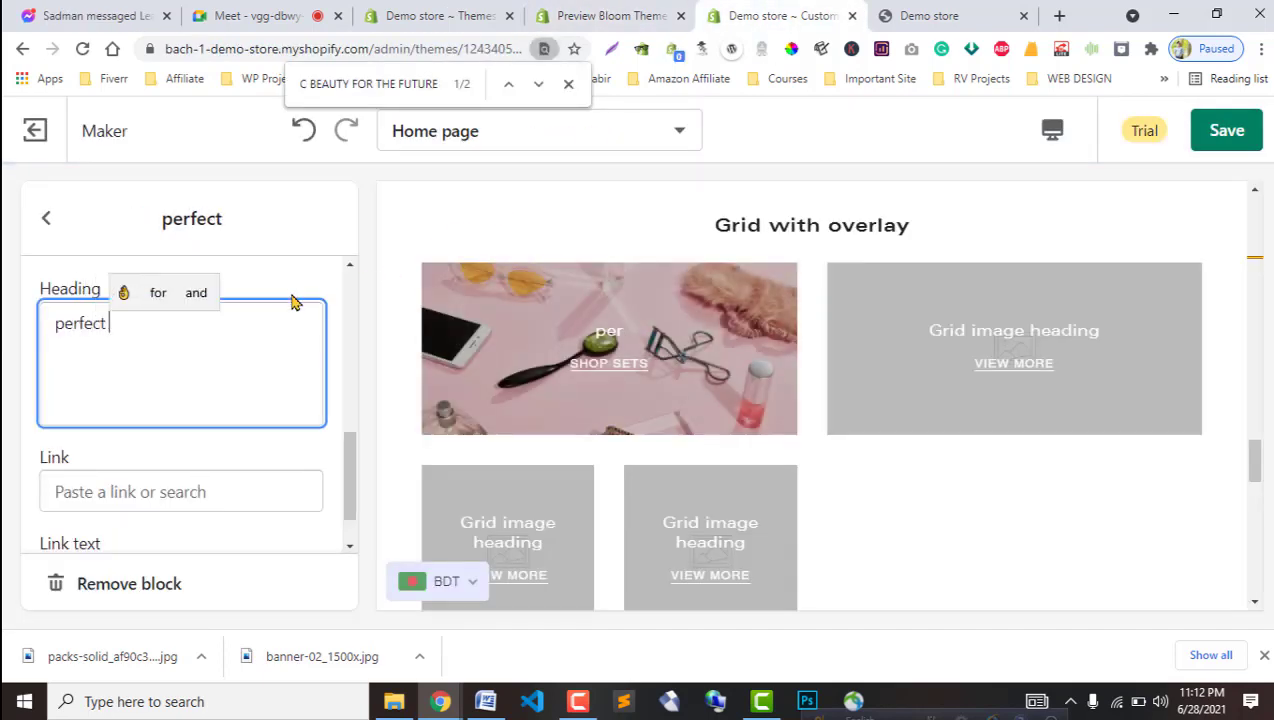
text(mach)
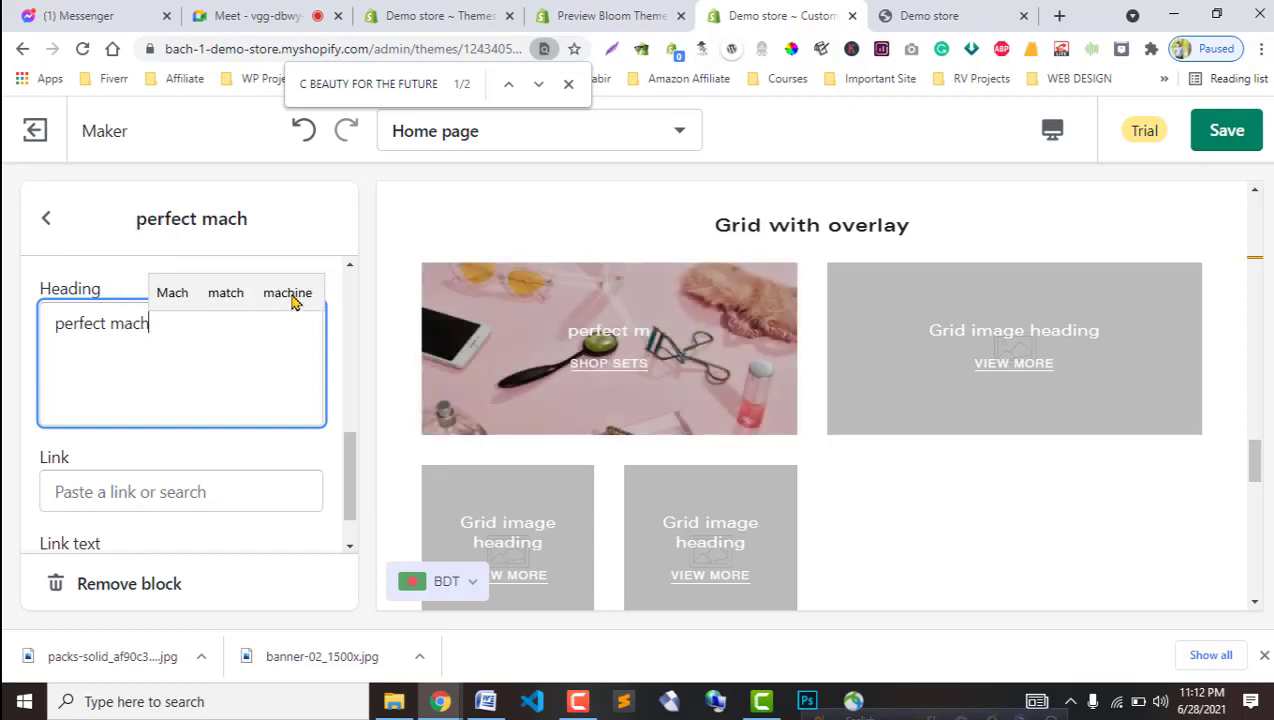
click(575, 14)
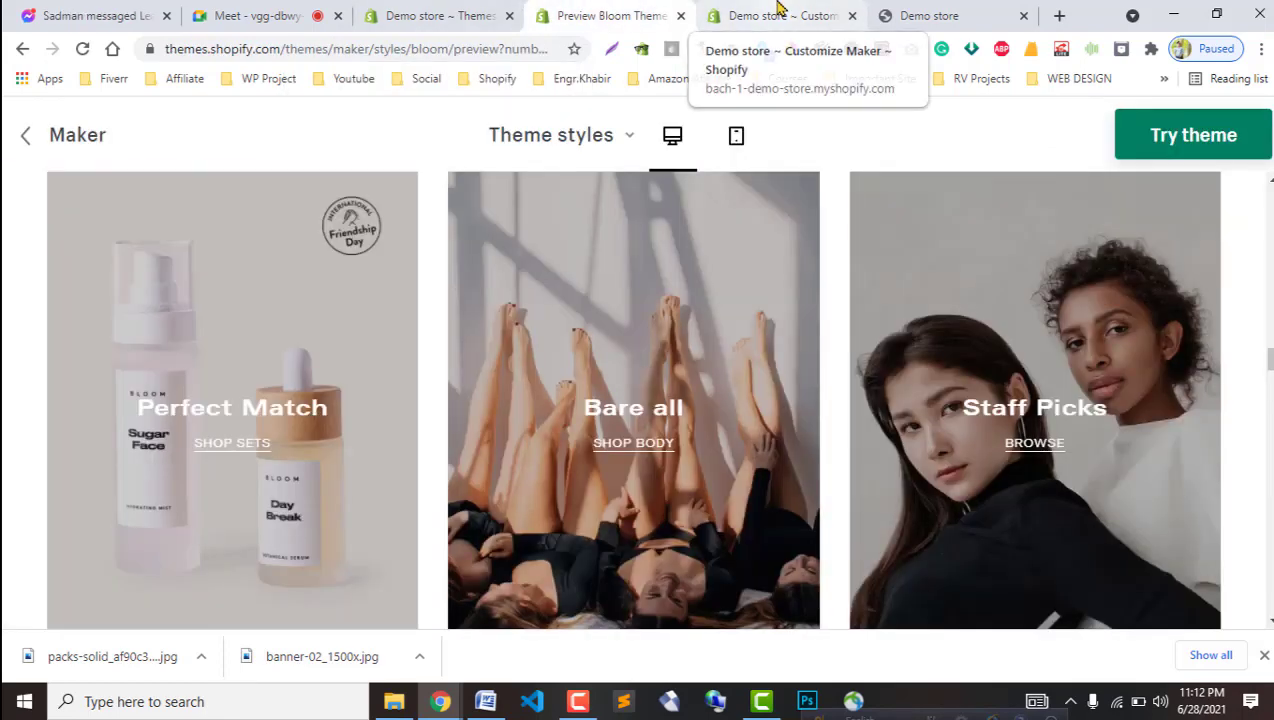
click(779, 8)
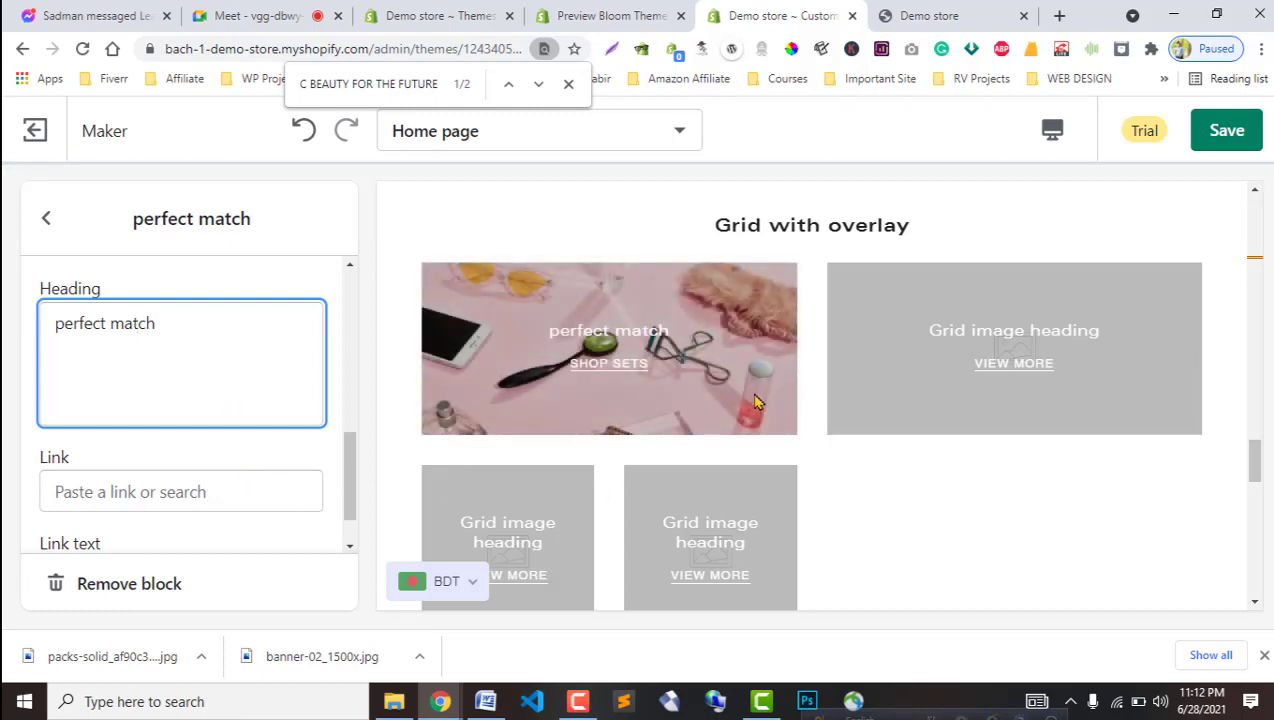
scroll(198, 418, down, 1)
scroll(198, 418, down, 1)
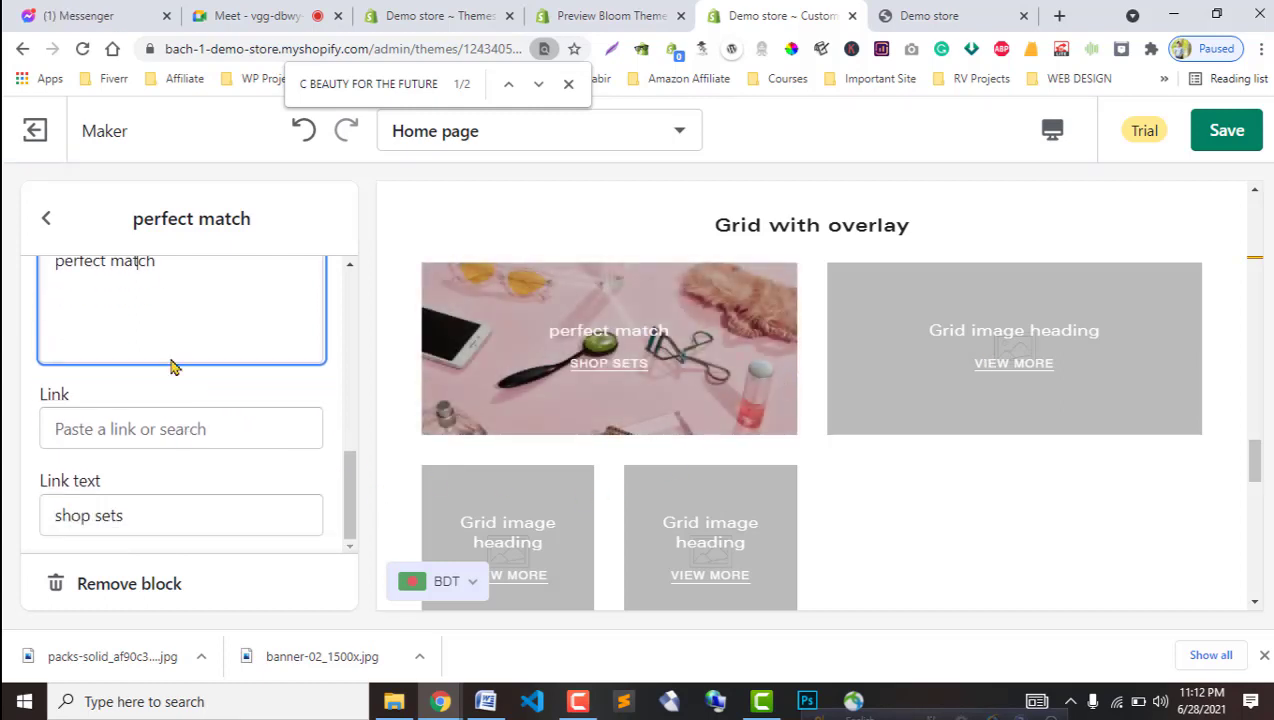
Return to the Grid with overlay section and examine its layout and color settings against the Bloom preview's Shop the Edit grid.
click(48, 220)
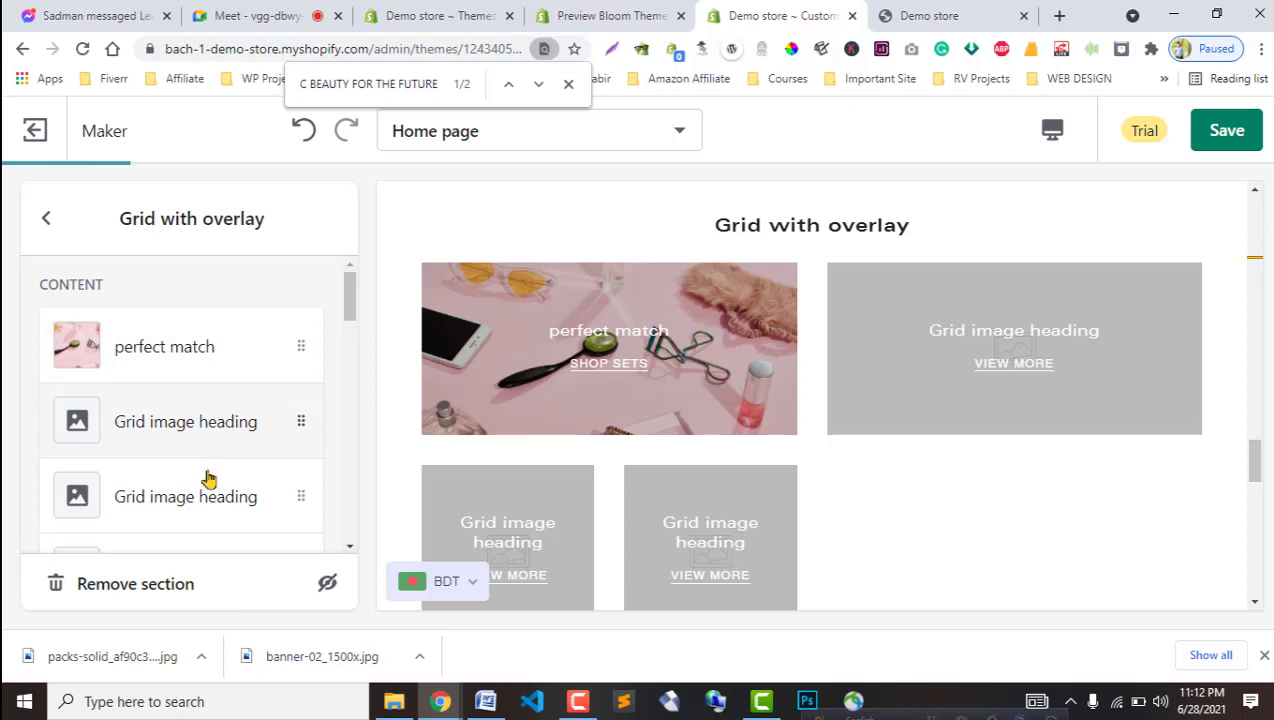
scroll(205, 480, down, 2)
scroll(200, 480, up, 2)
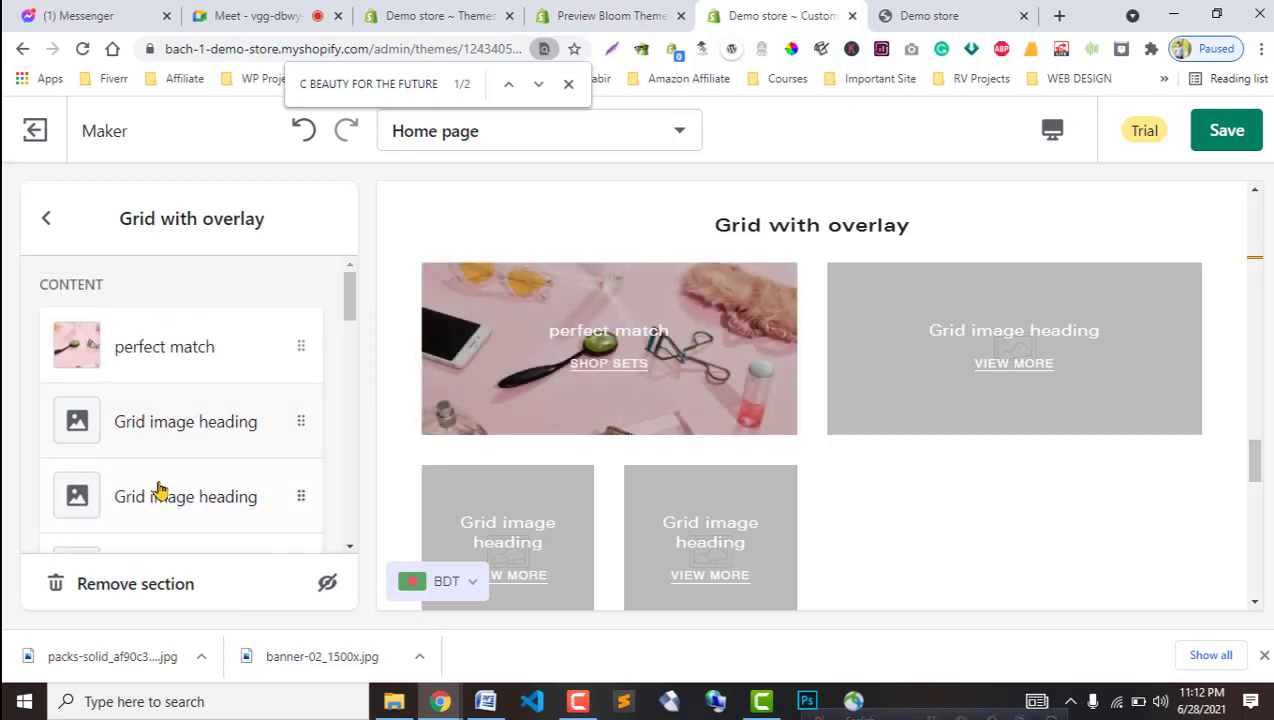
scroll(165, 490, down, 5)
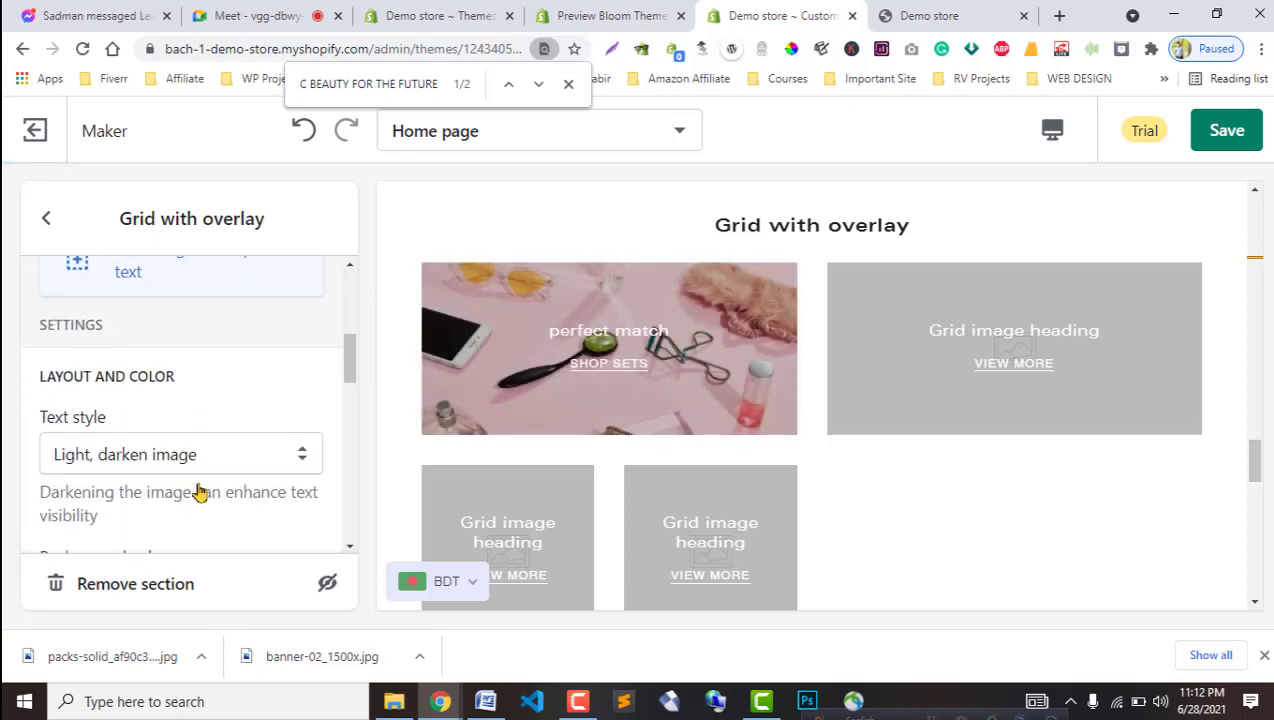
scroll(198, 490, down, 3)
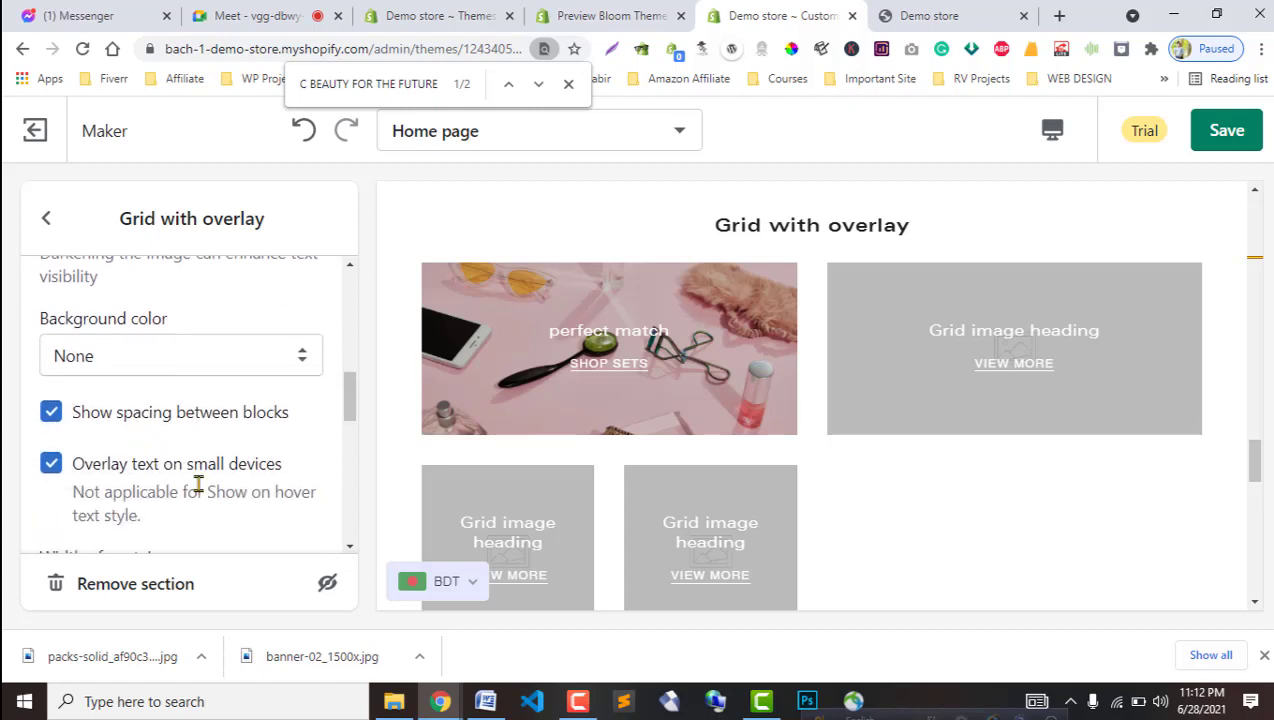
scroll(198, 484, down, 1)
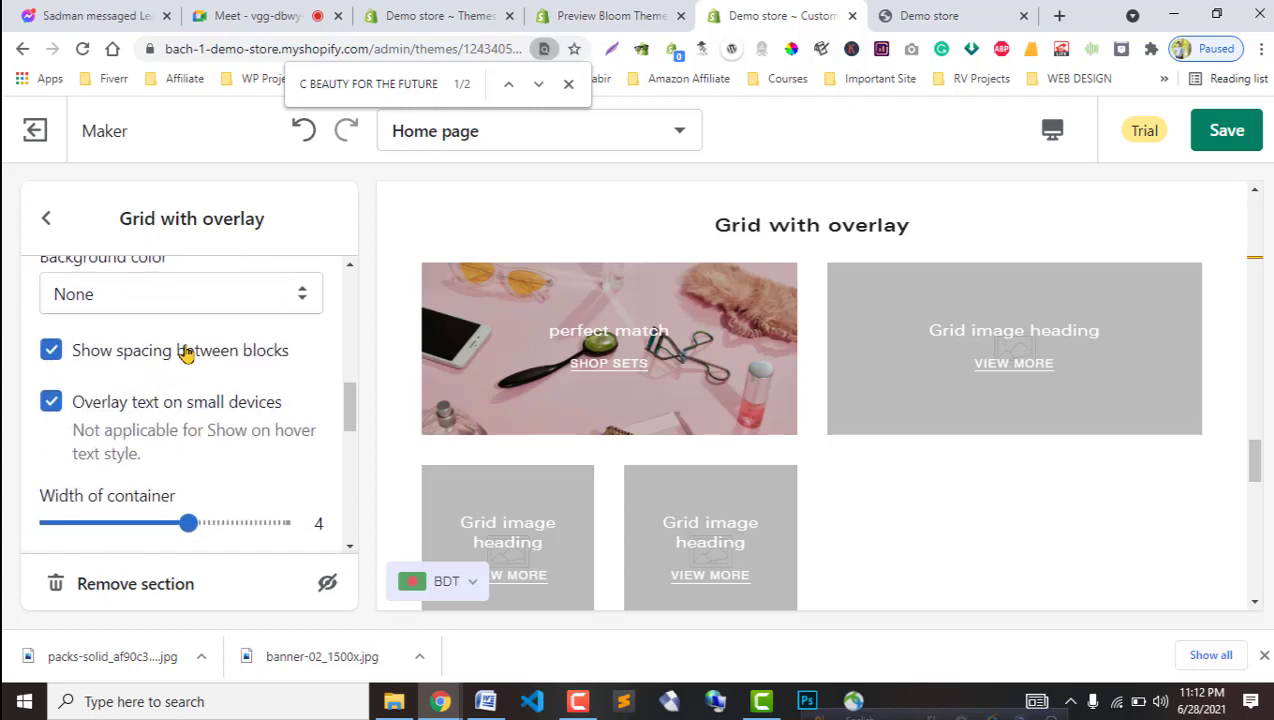
click(610, 15)
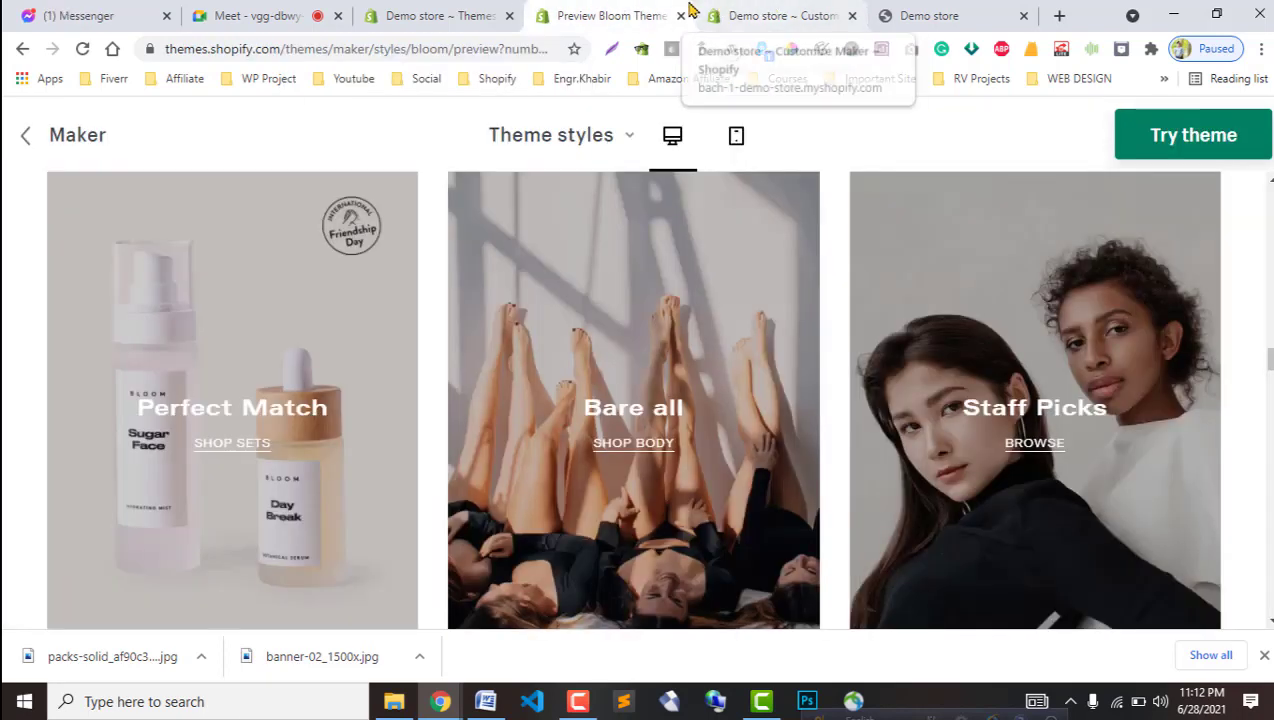
click(770, 15)
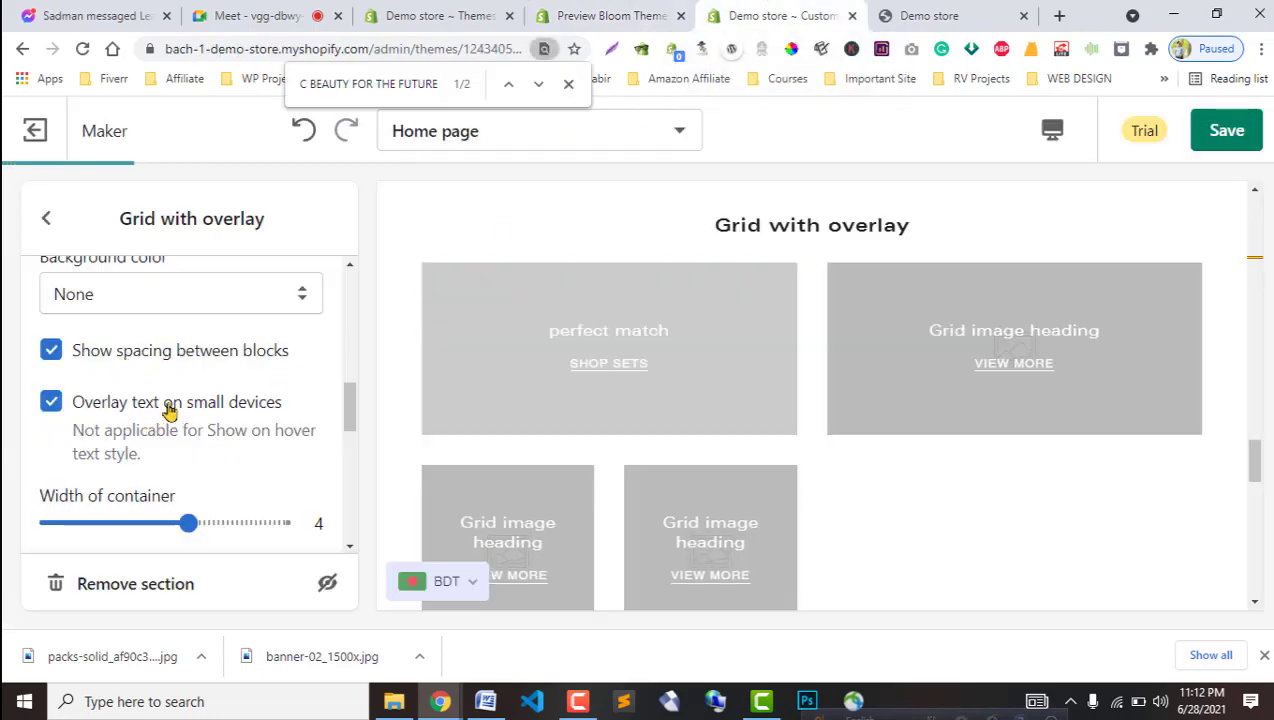
Try narrower and wider container widths for the Grid with overlay section and look over its blocks-per-row settings.
click(157, 408)
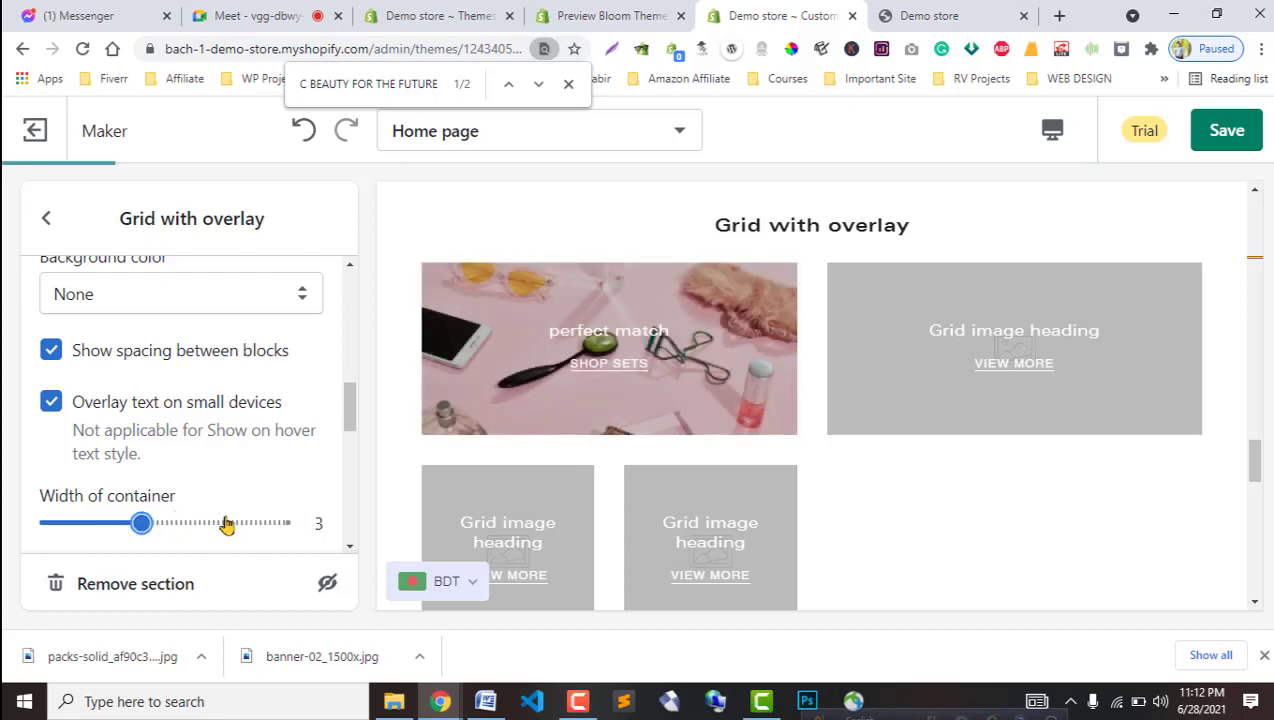
drag(227, 525, 277, 516)
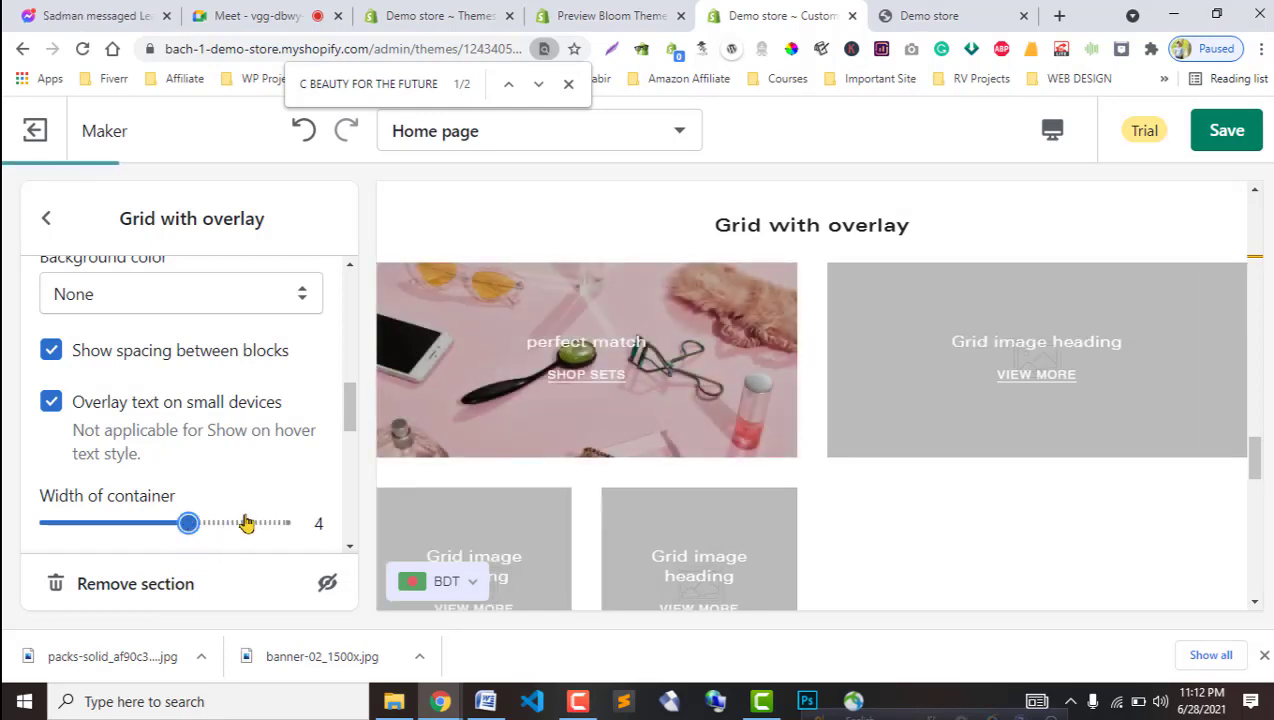
scroll(247, 520, down, 3)
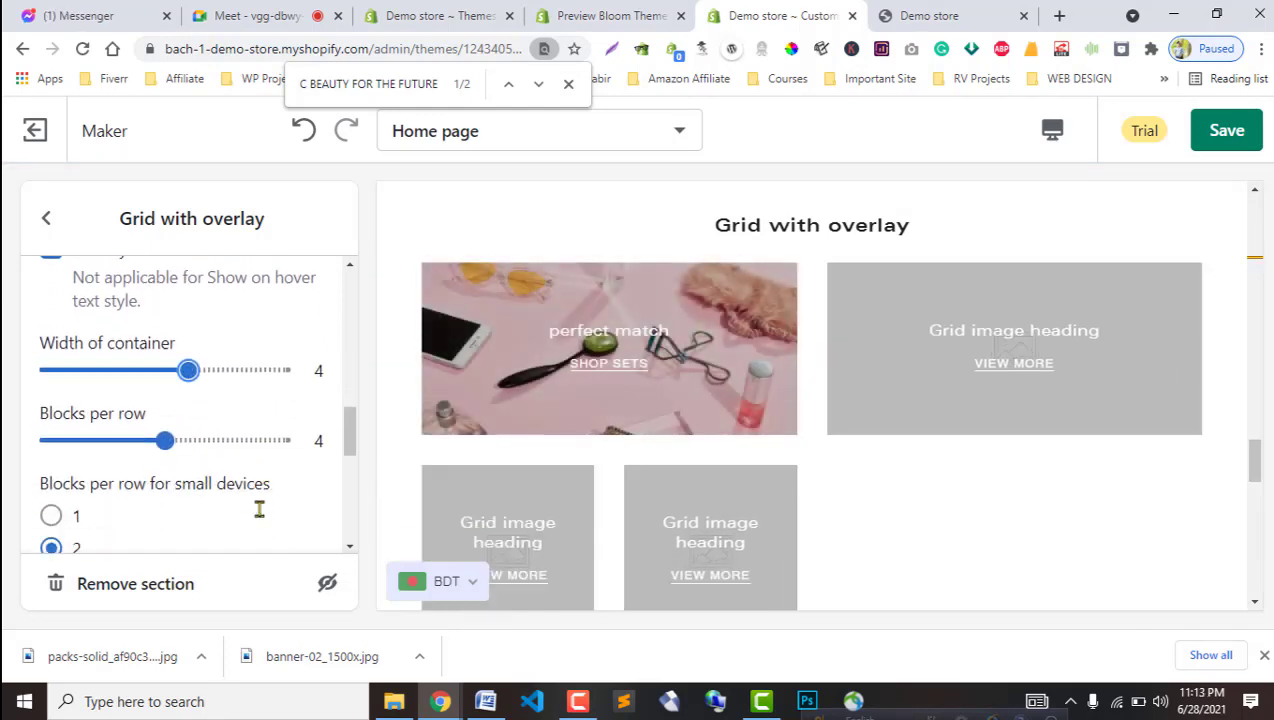
scroll(259, 510, down, 1)
scroll(251, 406, up, 3)
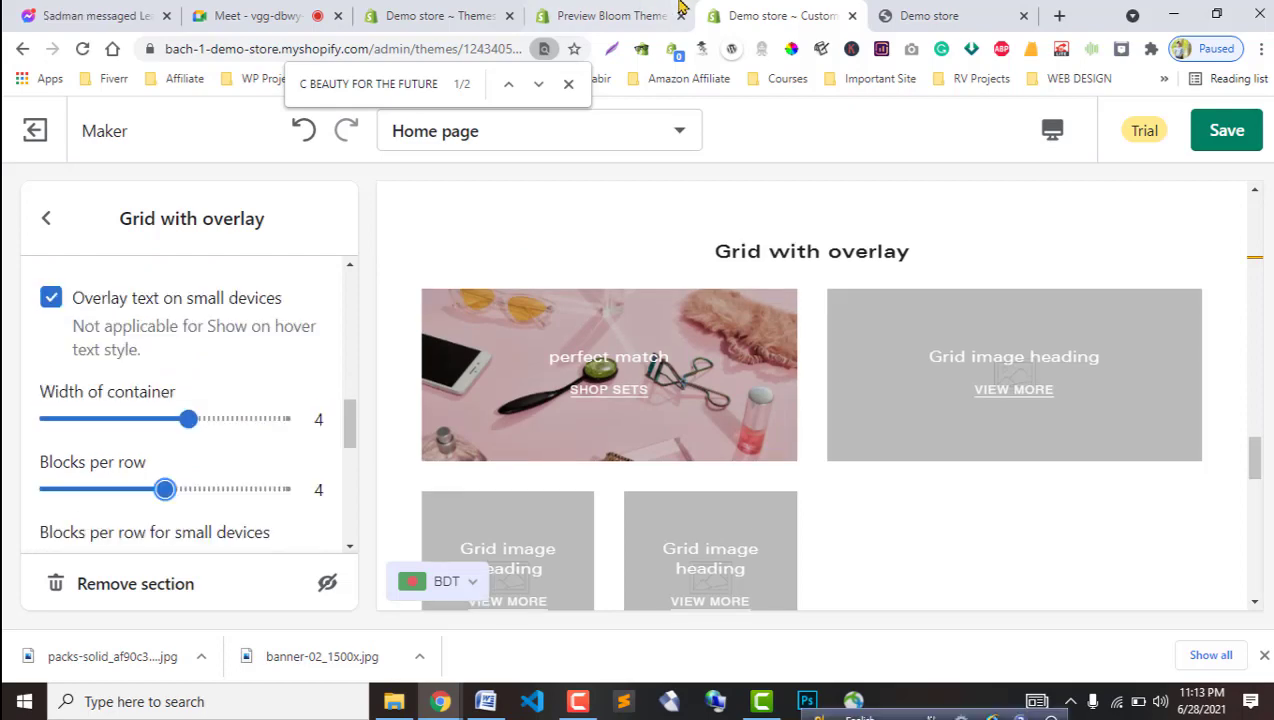
Examine the tile layout of the Bloom preview's Shop the Edit grid and the upper sections of the demo store's home page.
click(605, 15)
scroll(617, 463, down, 5)
scroll(591, 507, down, 1)
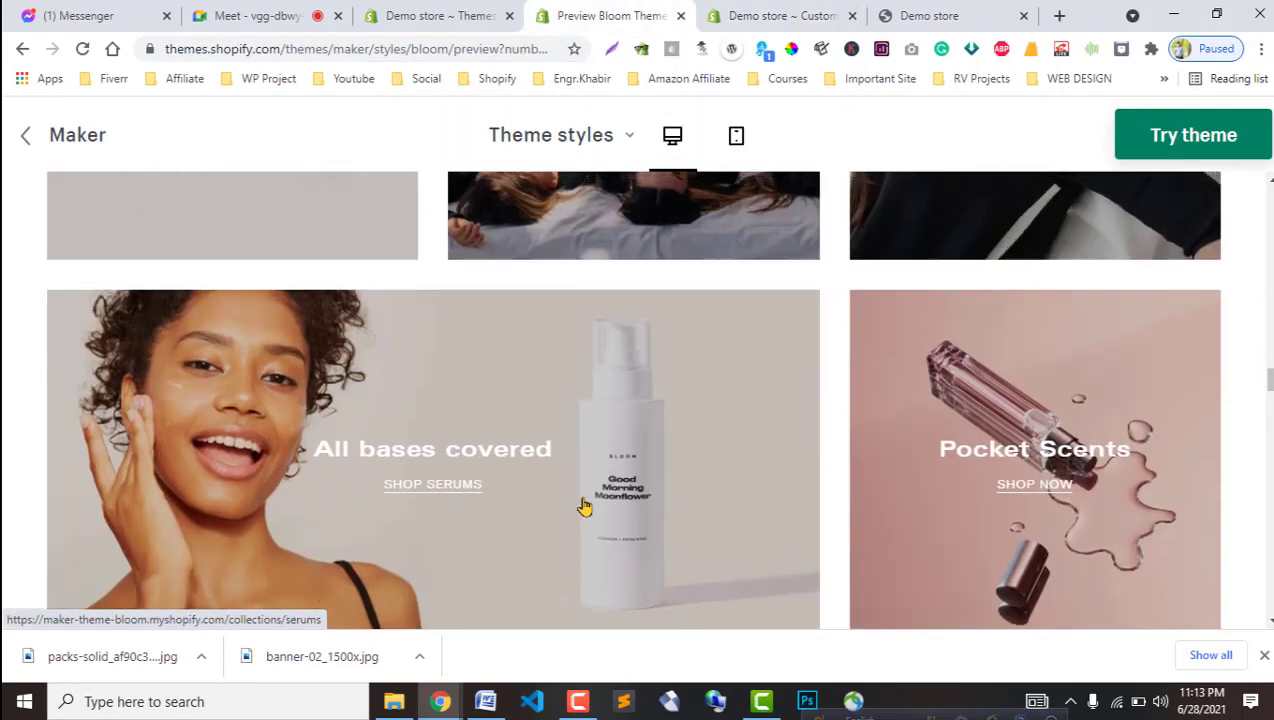
scroll(583, 505, up, 4)
key(ctrl+Tab)
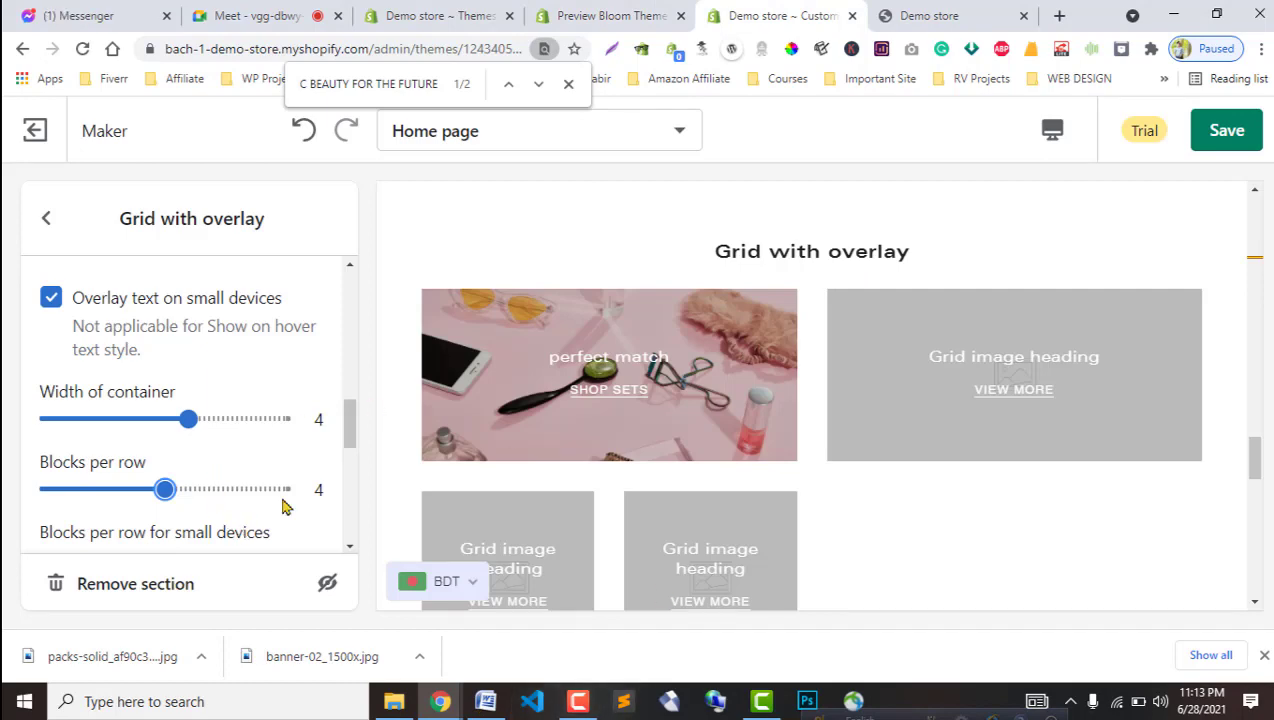
scroll(734, 490, up, 10)
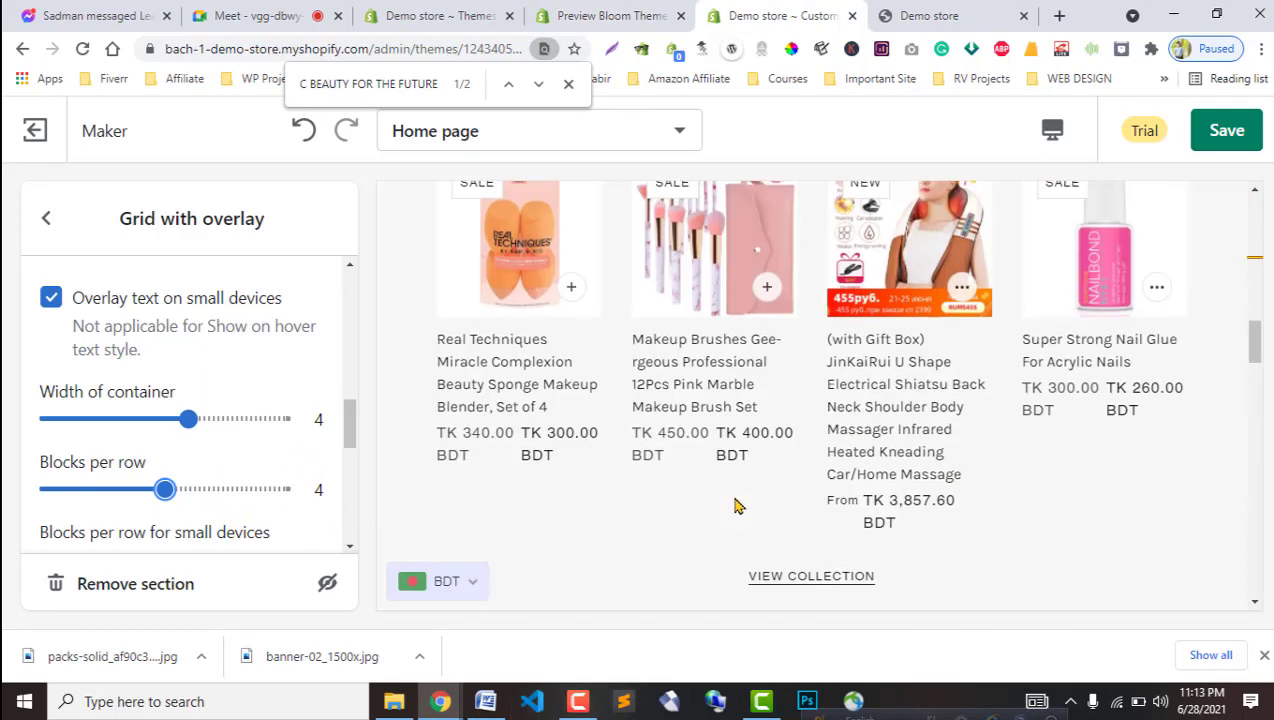
scroll(734, 503, up, 8)
scroll(736, 506, down, 3)
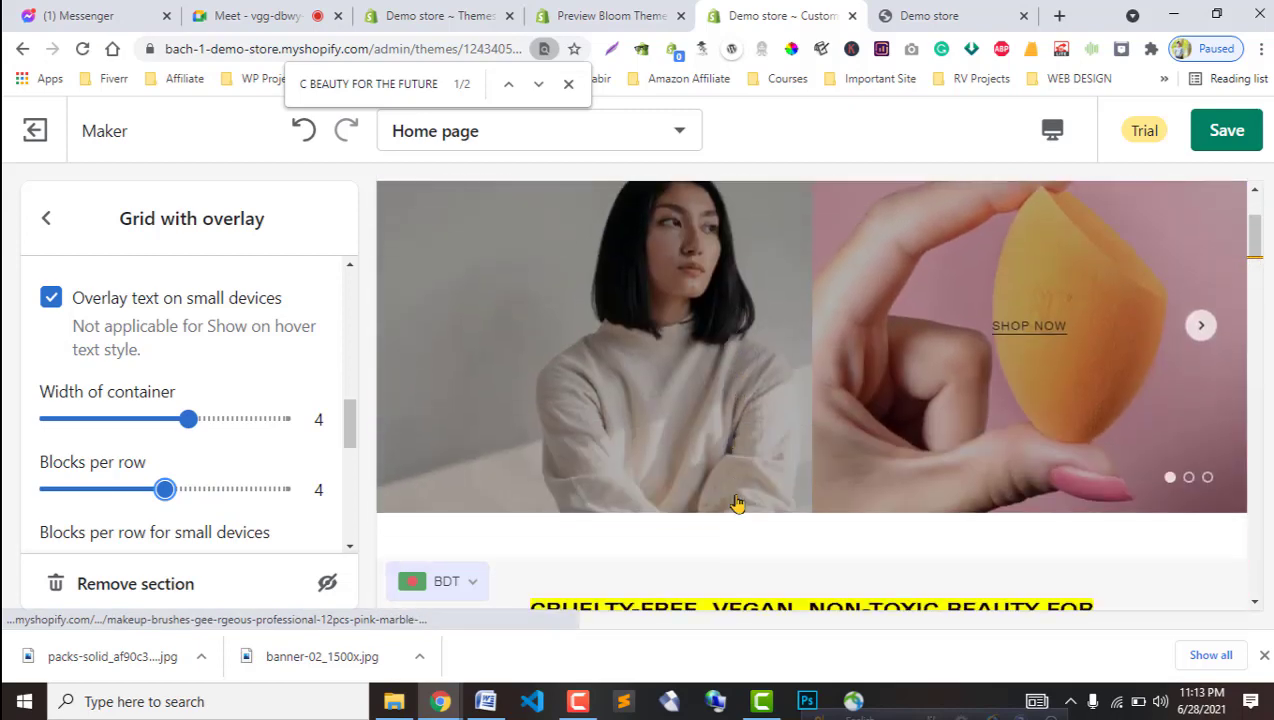
scroll(797, 541, down, 2)
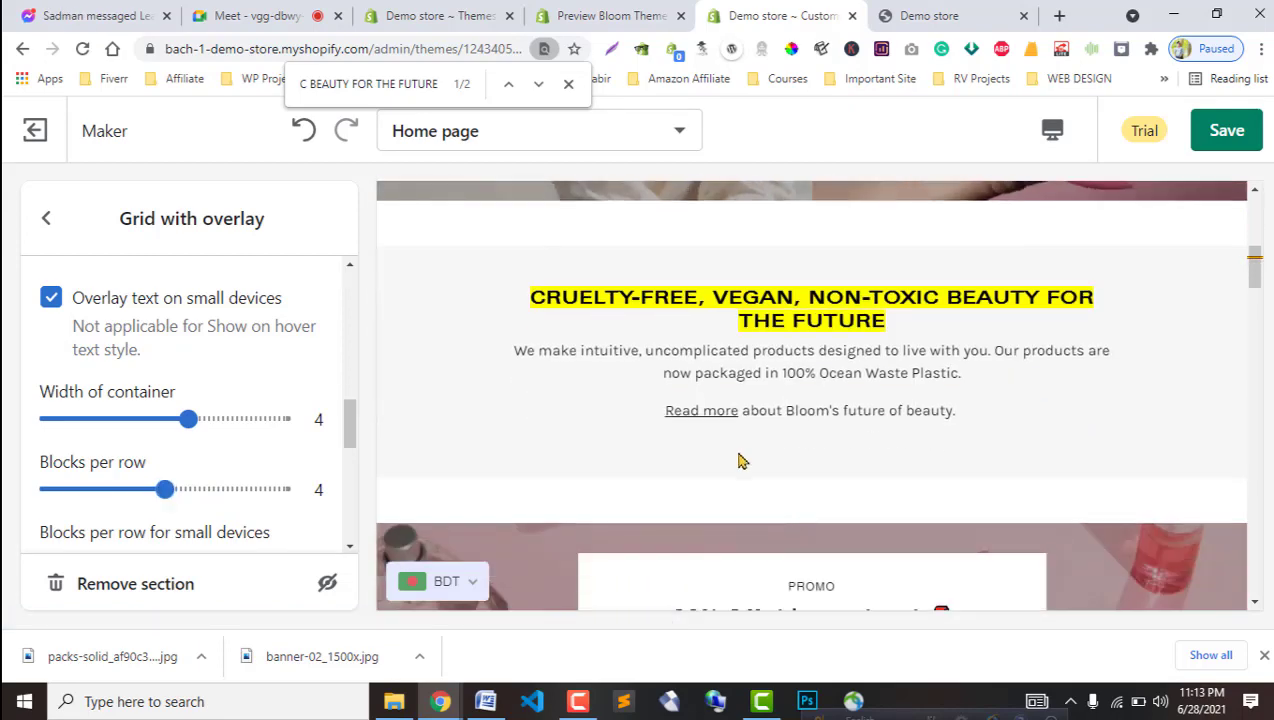
Set the Grid with overlay section's Width of container to 3.
scroll(216, 498, down, 2)
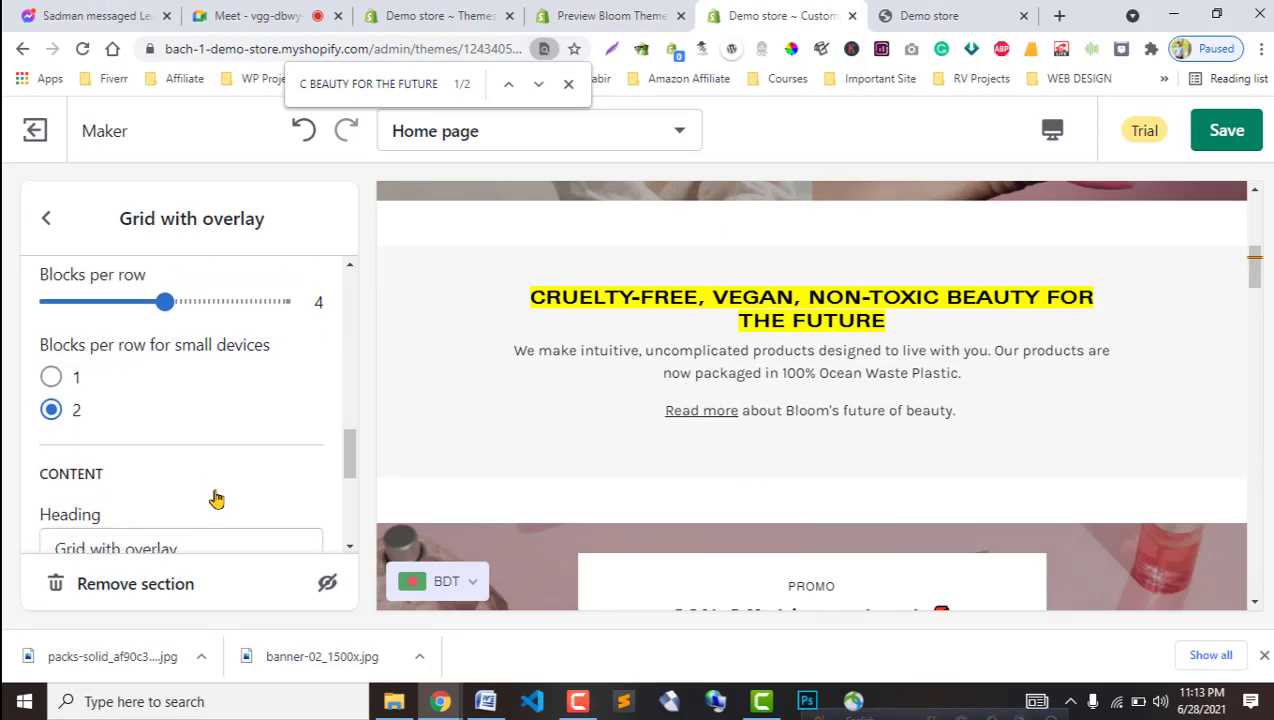
scroll(216, 498, up, 2)
scroll(500, 495, down, 15)
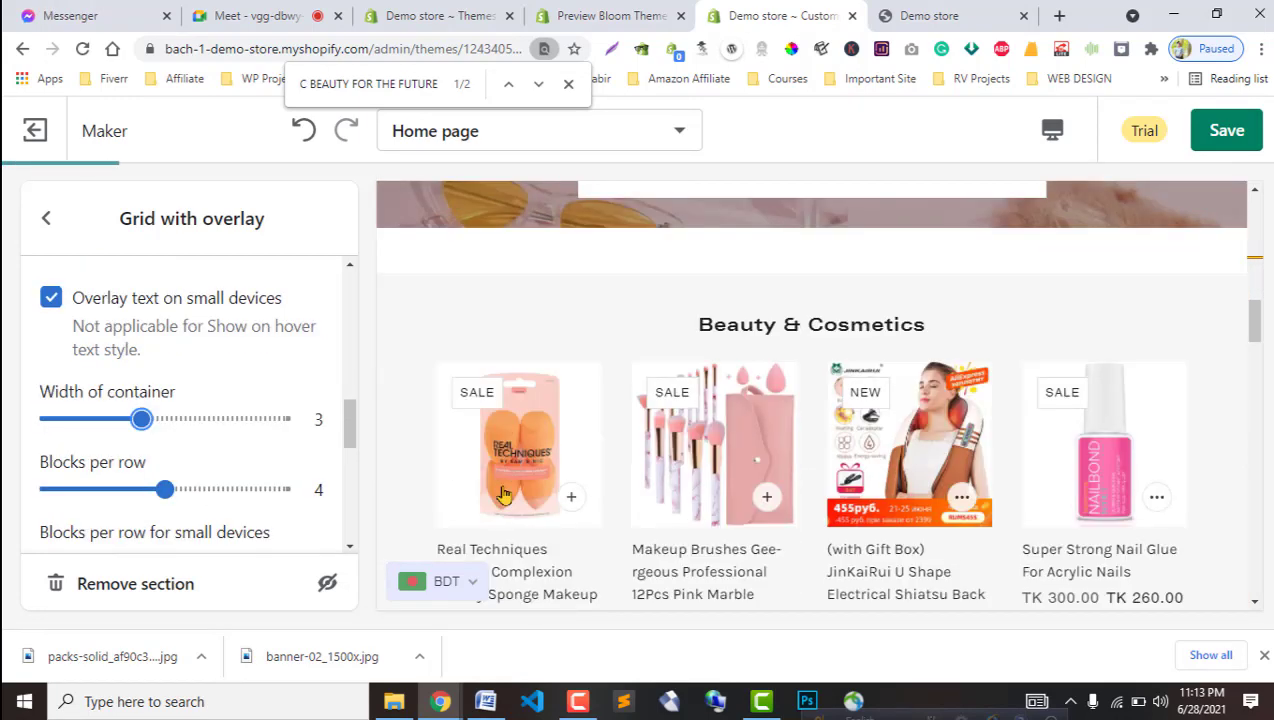
Remove the fourth image block, an empty placeholder, from the Grid with overlay section.
scroll(504, 497, up, 5)
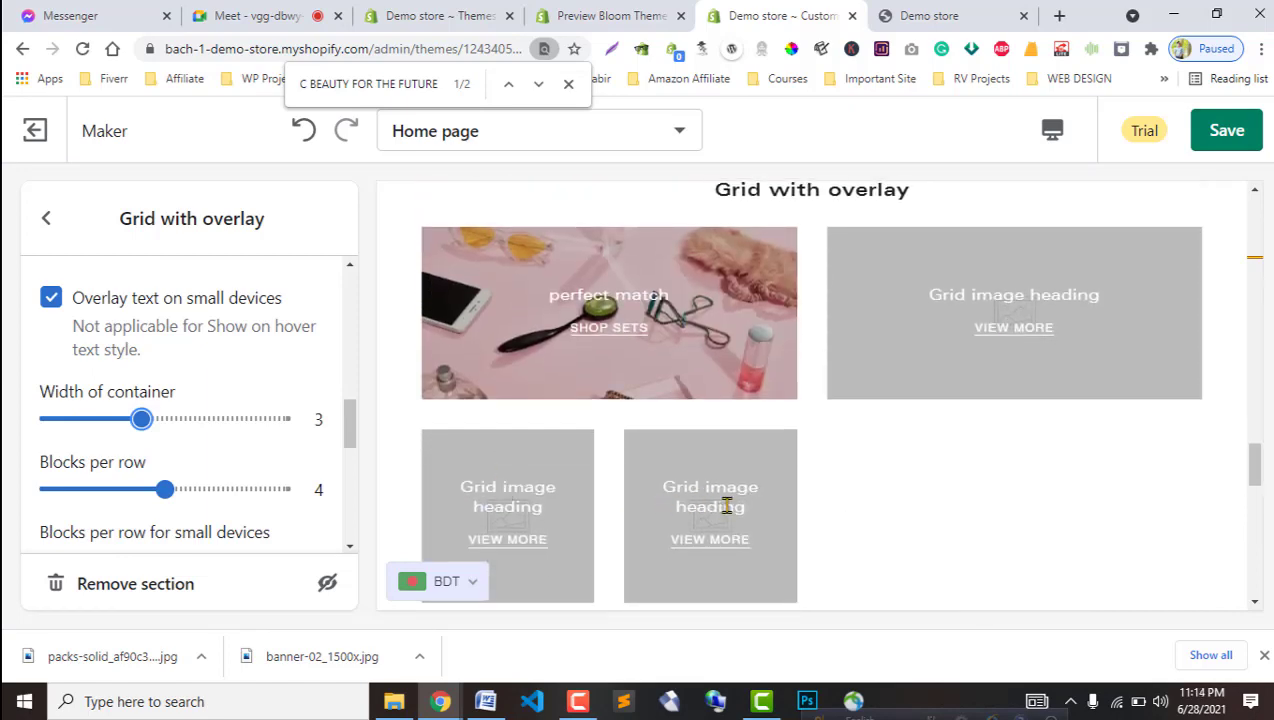
scroll(168, 420, up, 8)
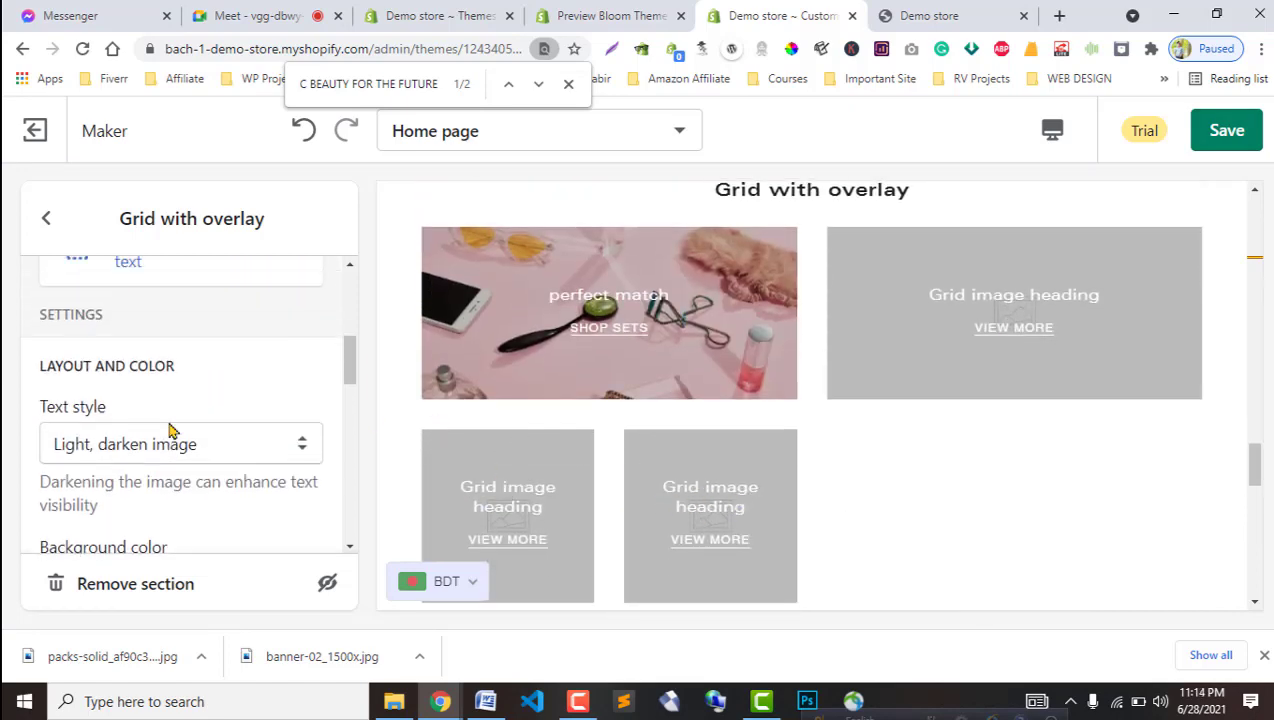
click(122, 530)
click(122, 585)
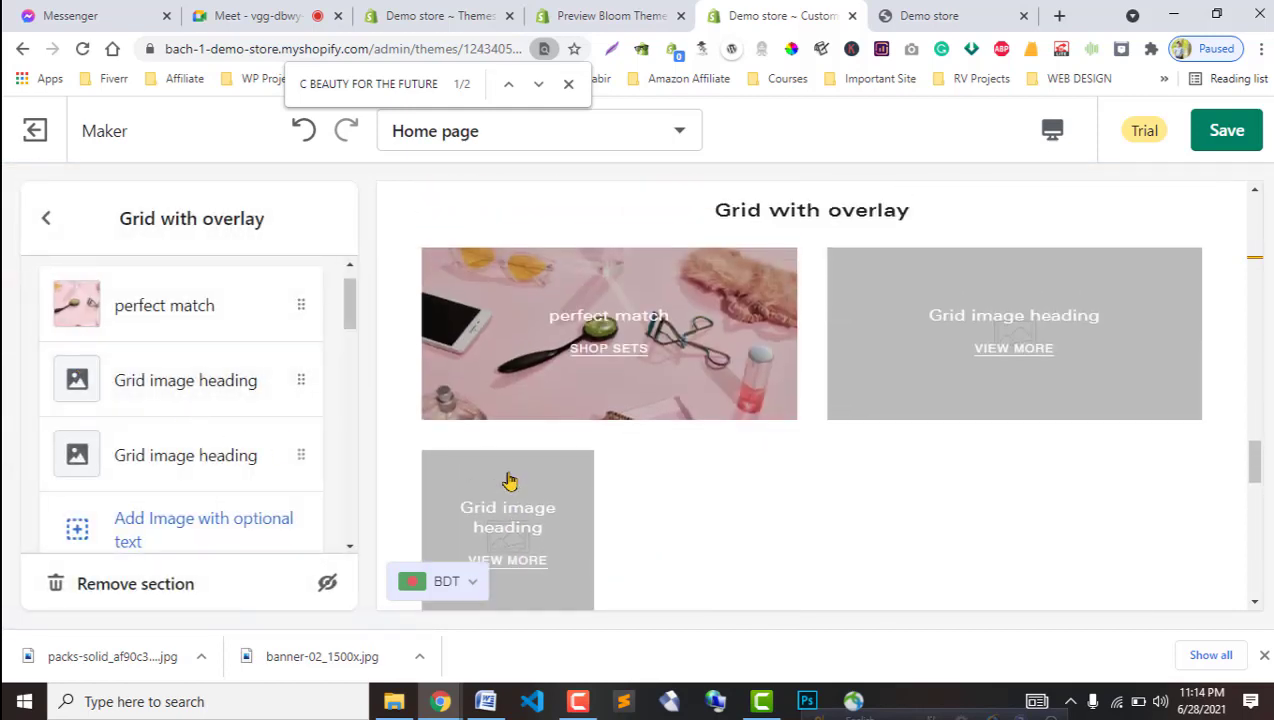
Switch to the Google Meet call, admit the waiting participant, and return to the theme editor.
scroll(168, 503, down, 8)
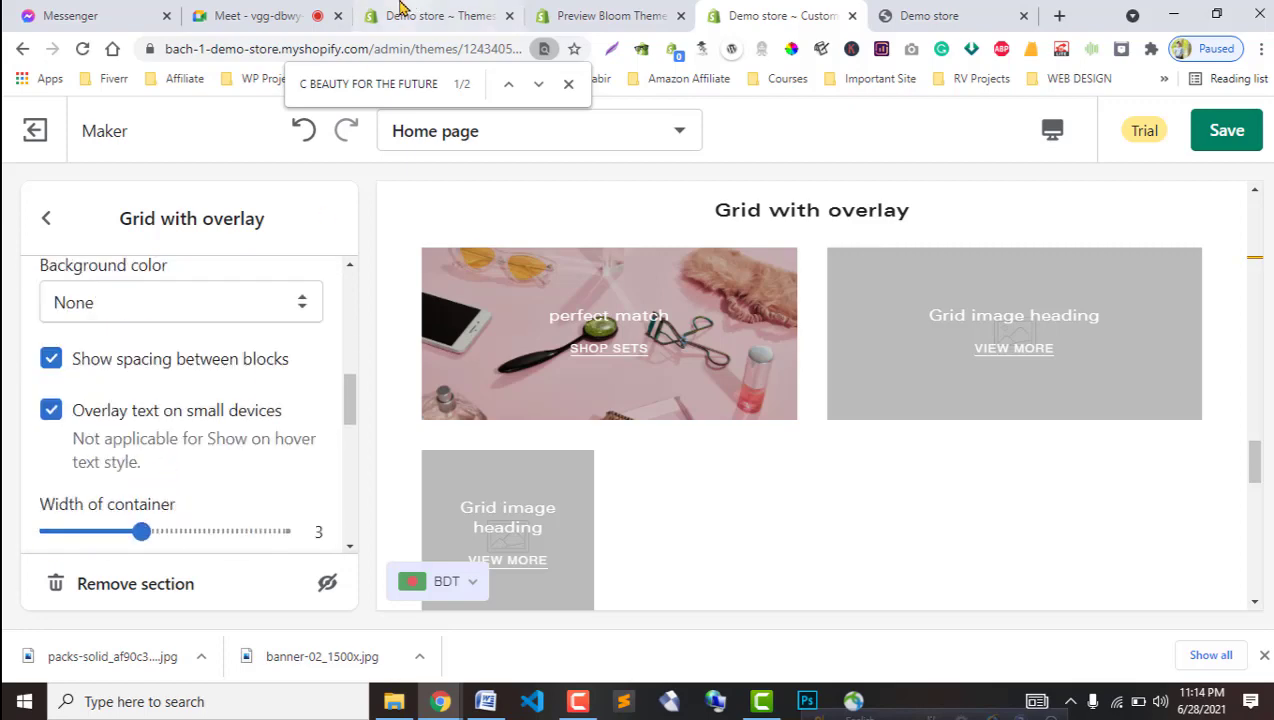
click(255, 15)
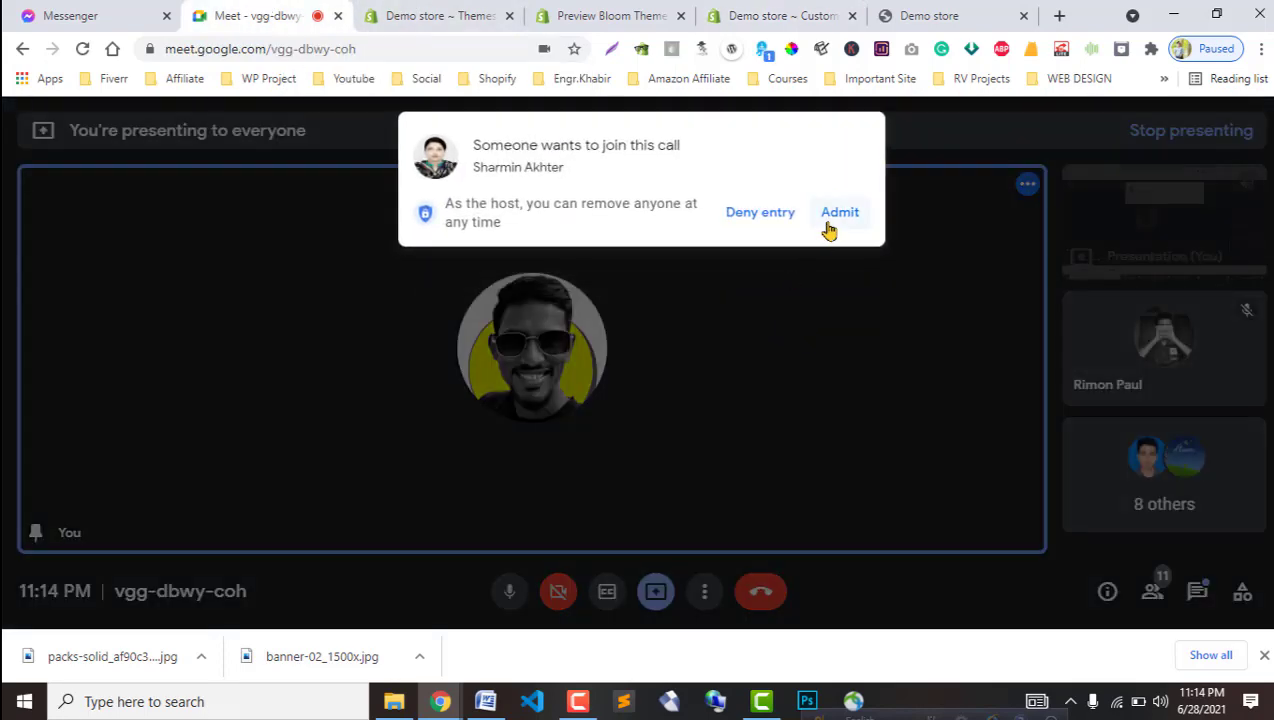
click(829, 230)
click(605, 15)
click(770, 12)
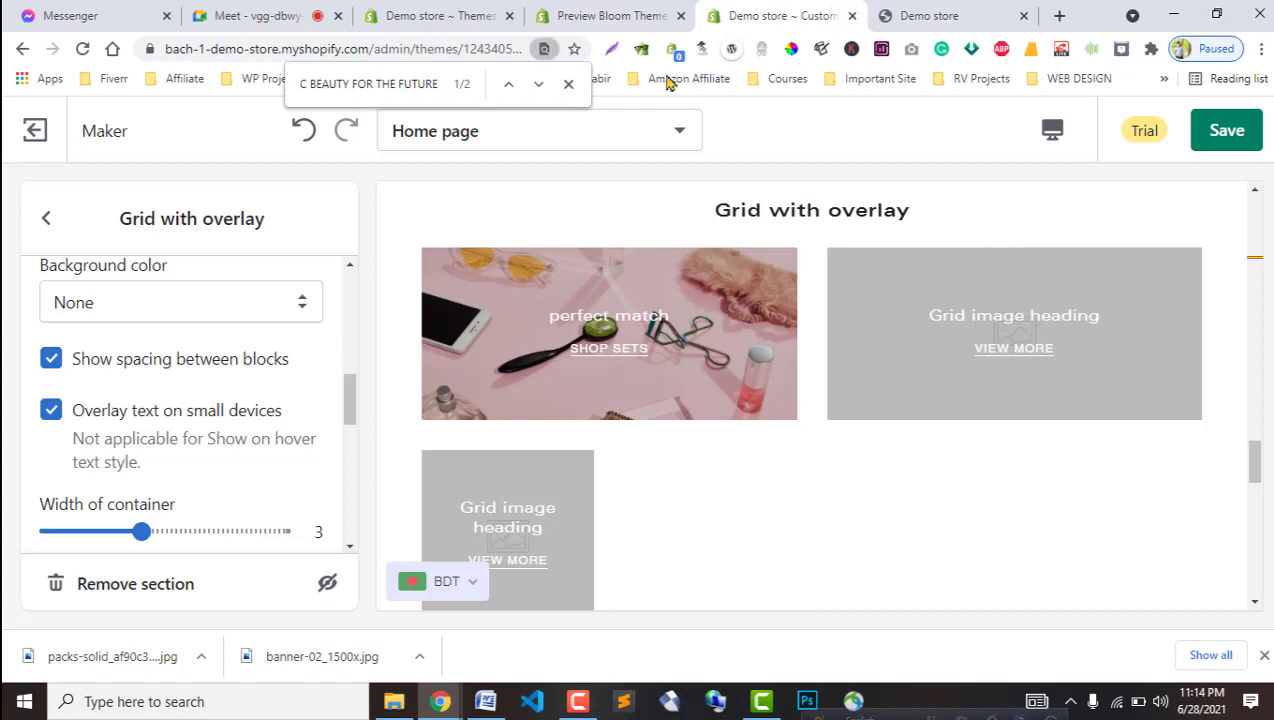
Set the Grid with overlay section's Blocks per row to 3.
scroll(128, 474, up, 3)
scroll(128, 474, down, 3)
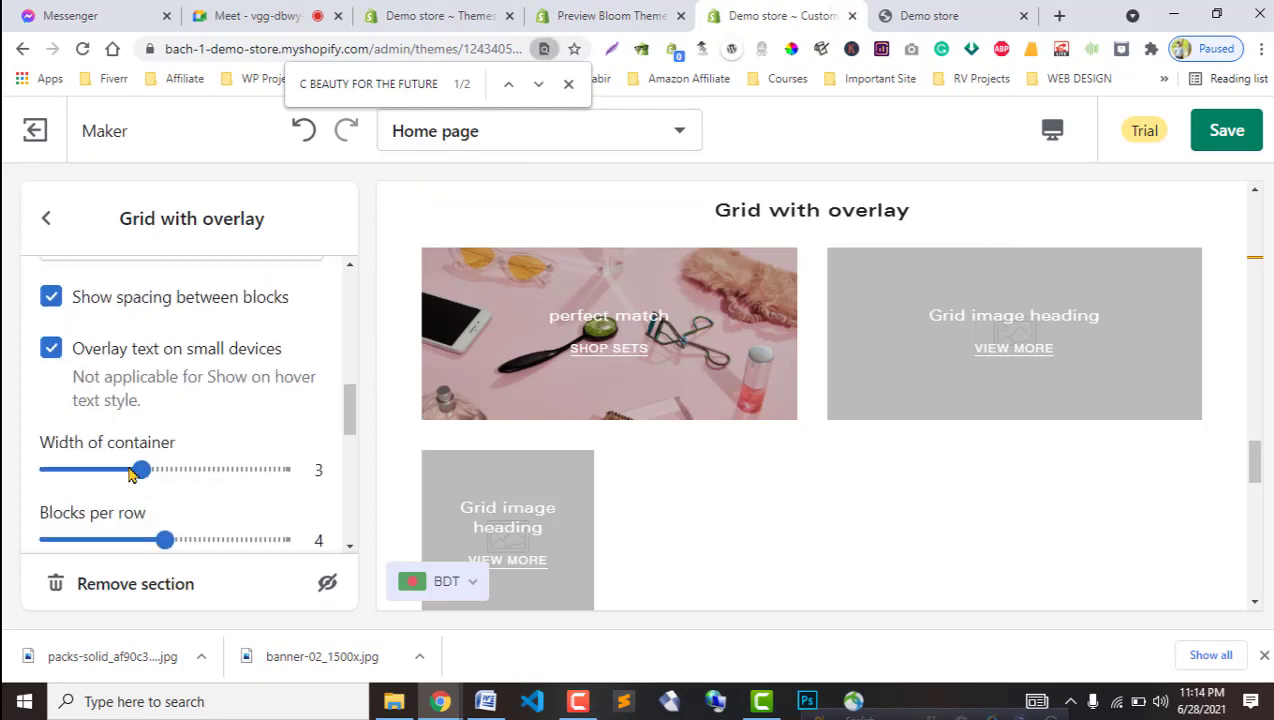
scroll(128, 474, up, 2)
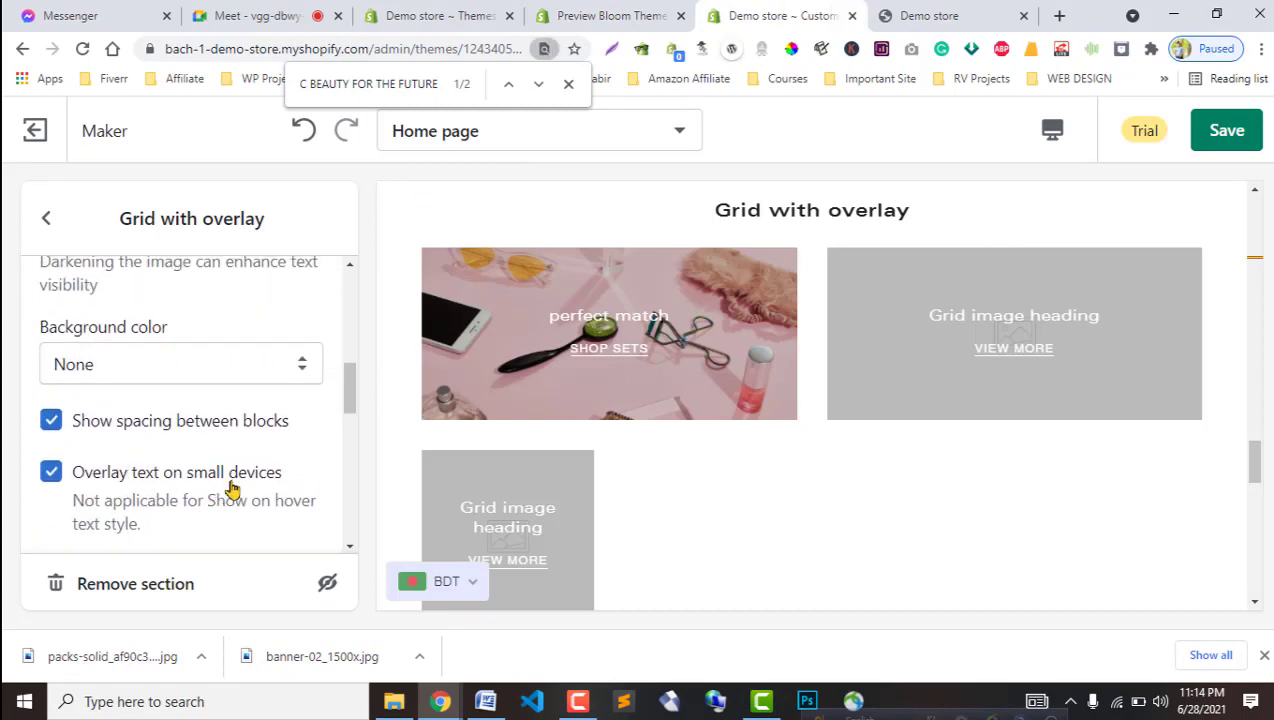
scroll(200, 480, down, 2)
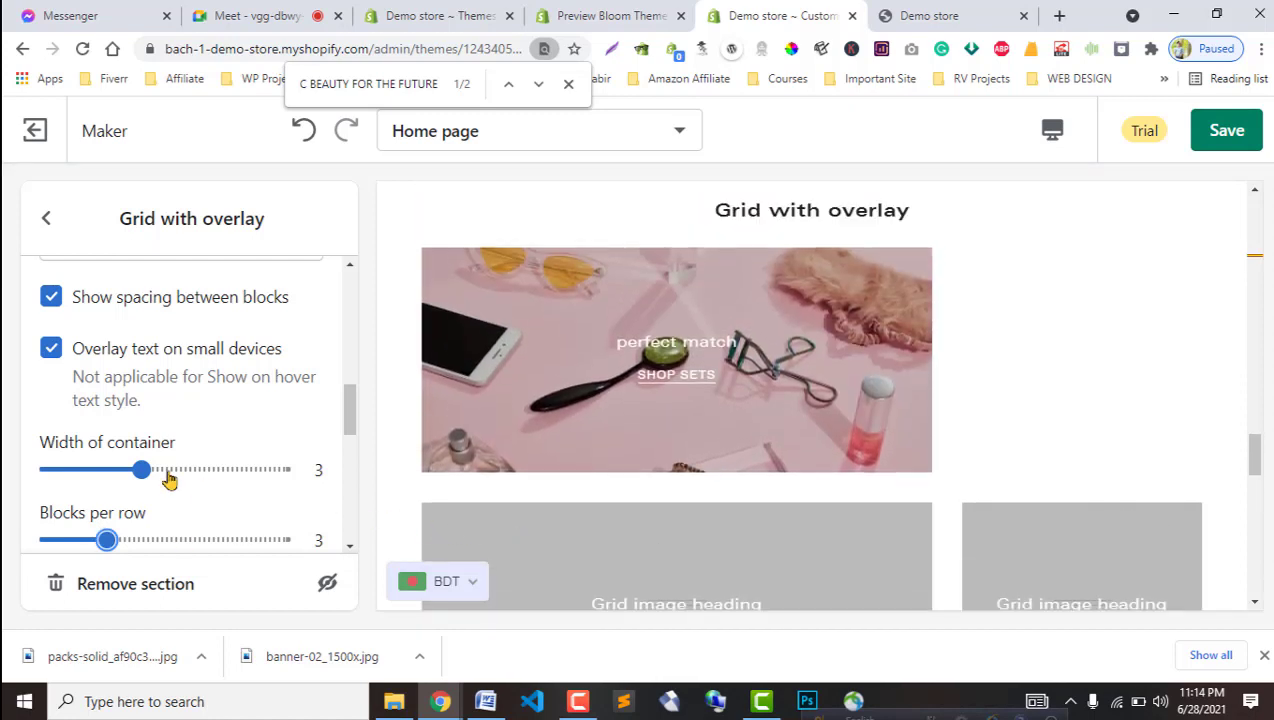
Remove the last image block, showing pink bottles, from the Grid with overlay section.
scroll(168, 480, up, 5)
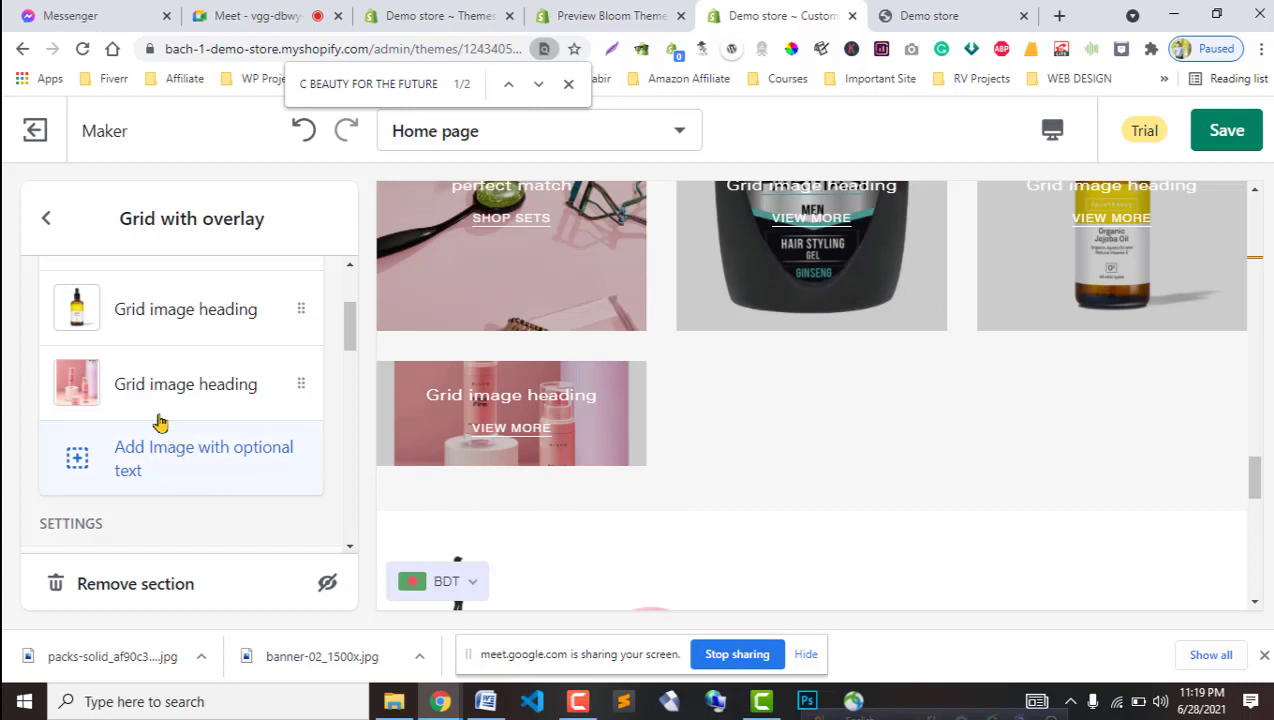
click(128, 389)
click(110, 583)
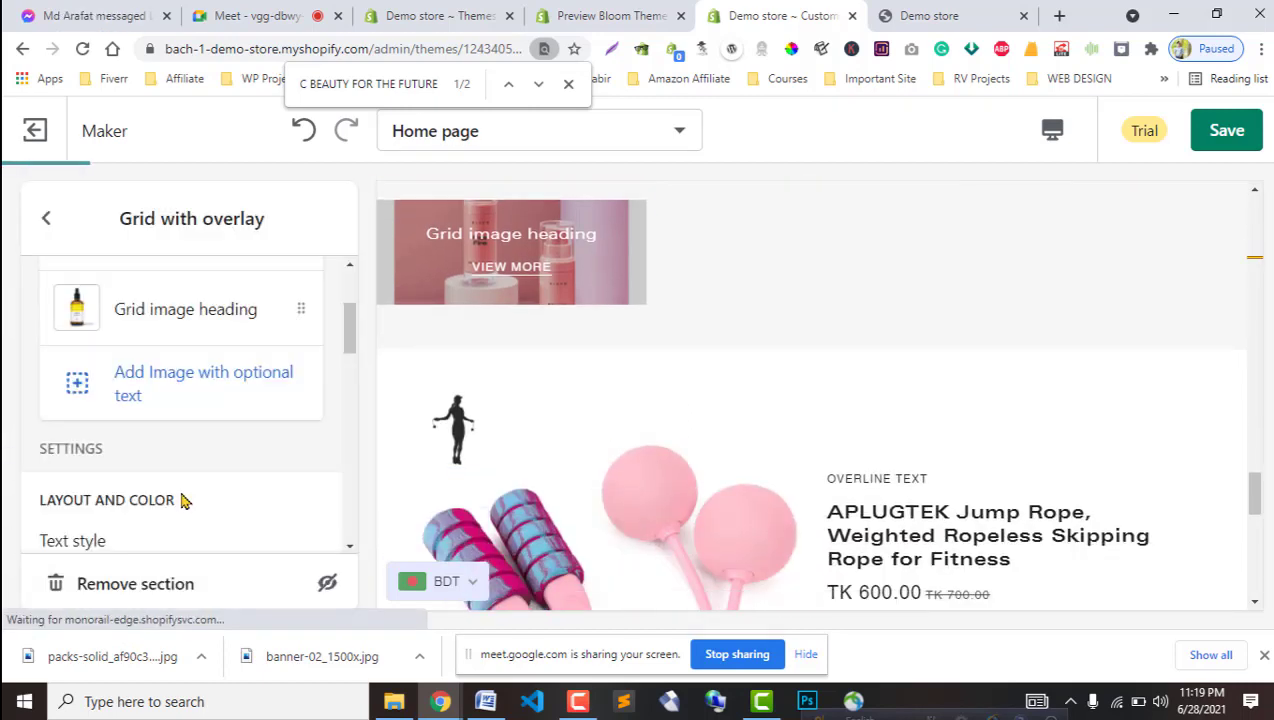
Compare the demo store's grid and jump rope product section with the Bloom preview's Shop the Edit grid and Gift Card section.
scroll(759, 460, down, 4)
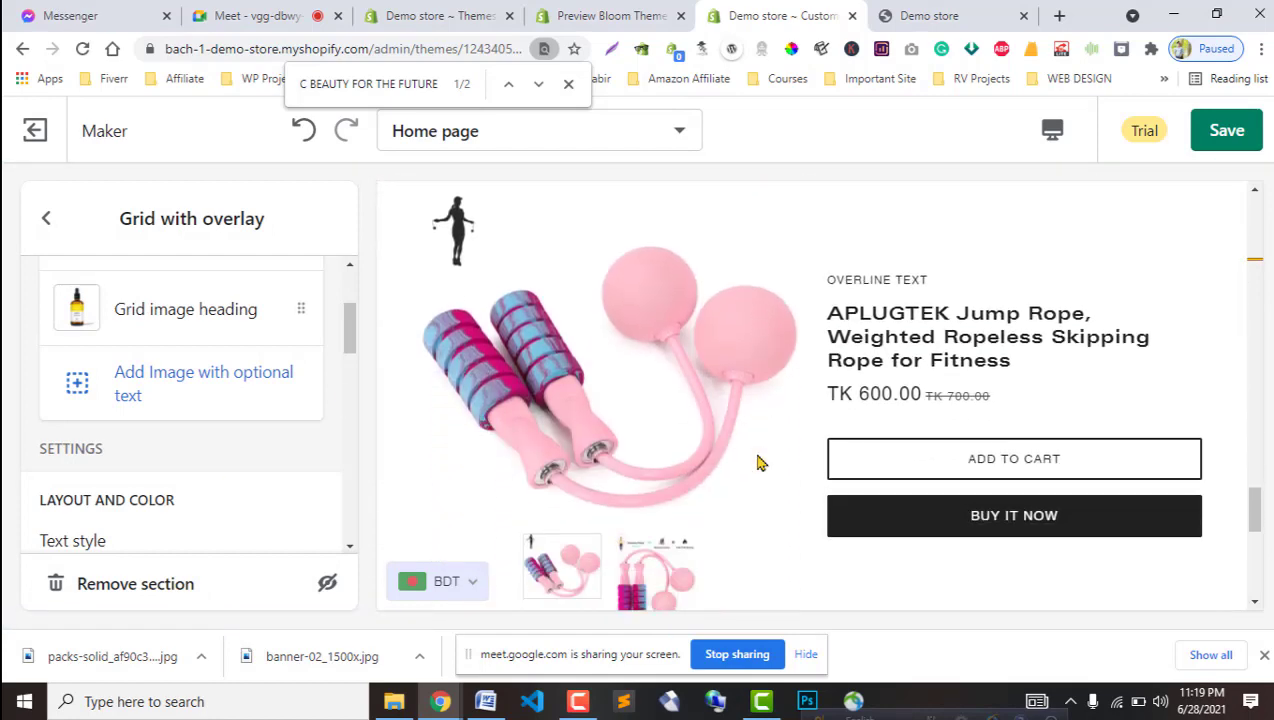
scroll(759, 461, up, 3)
click(435, 15)
click(600, 15)
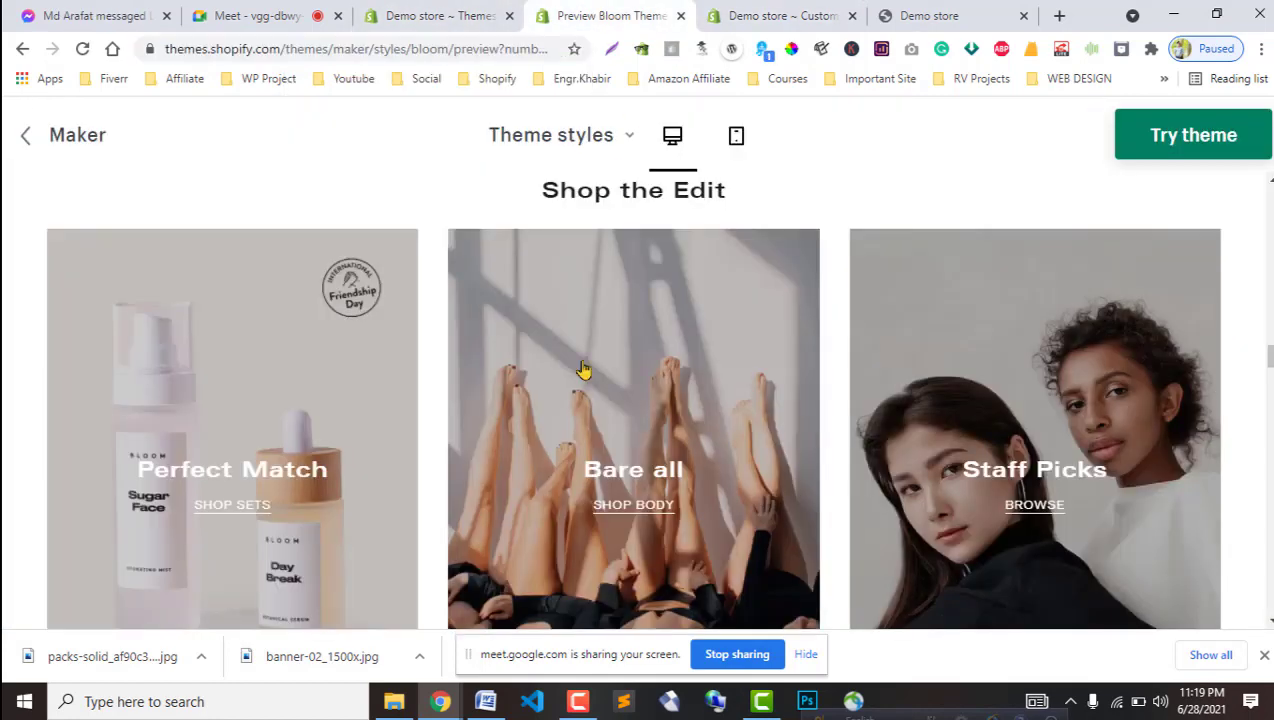
scroll(584, 370, down, 6)
scroll(540, 450, up, 2)
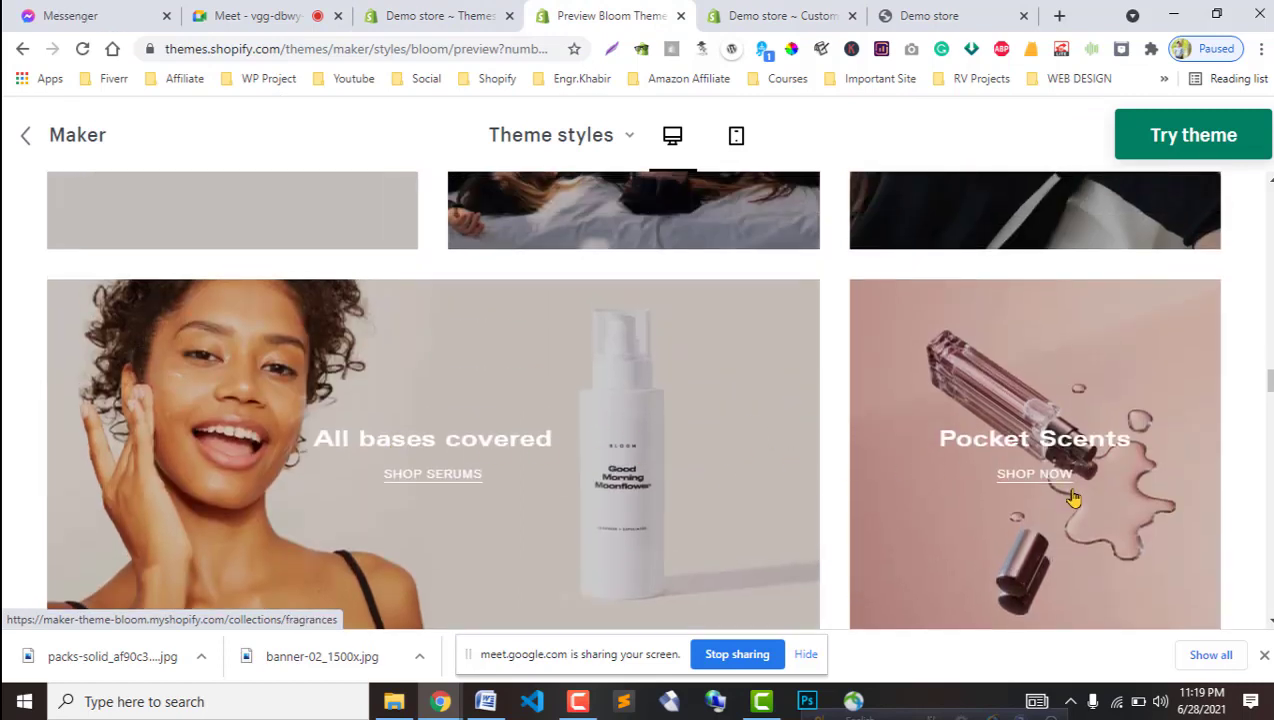
scroll(1073, 497, down, 8)
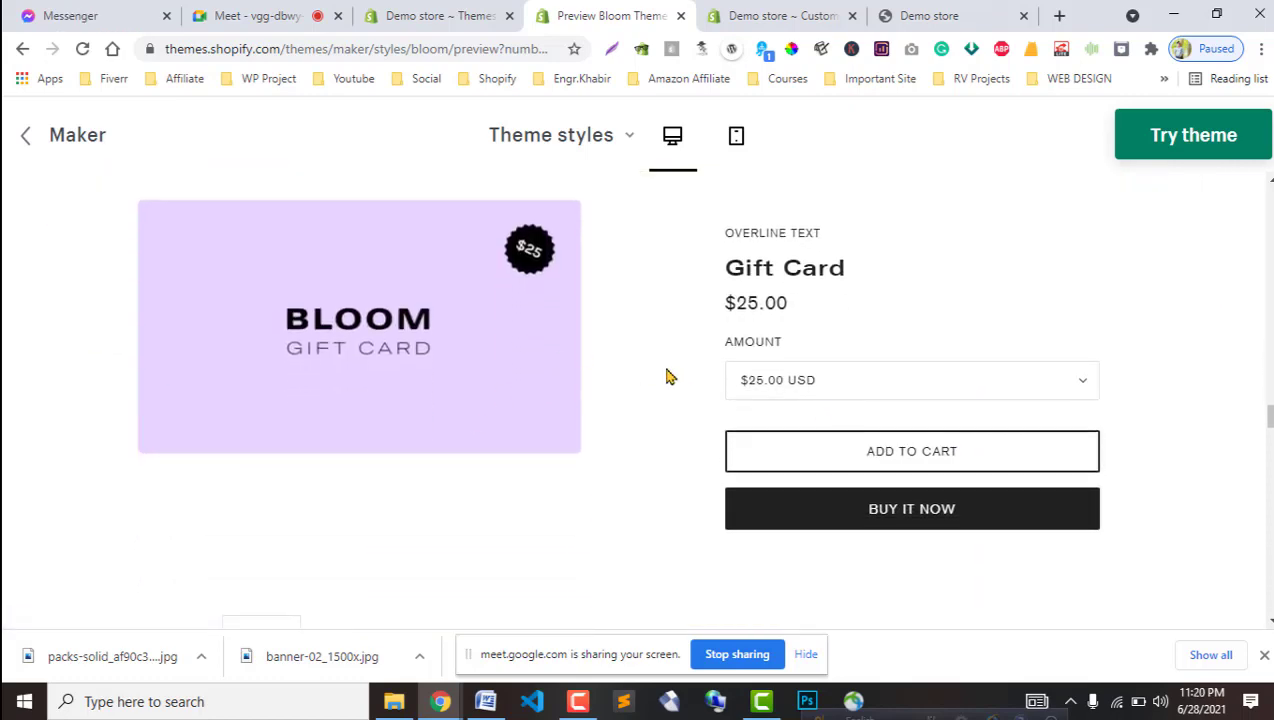
Return to the demo store's theme editor and save the home page changes.
click(452, 15)
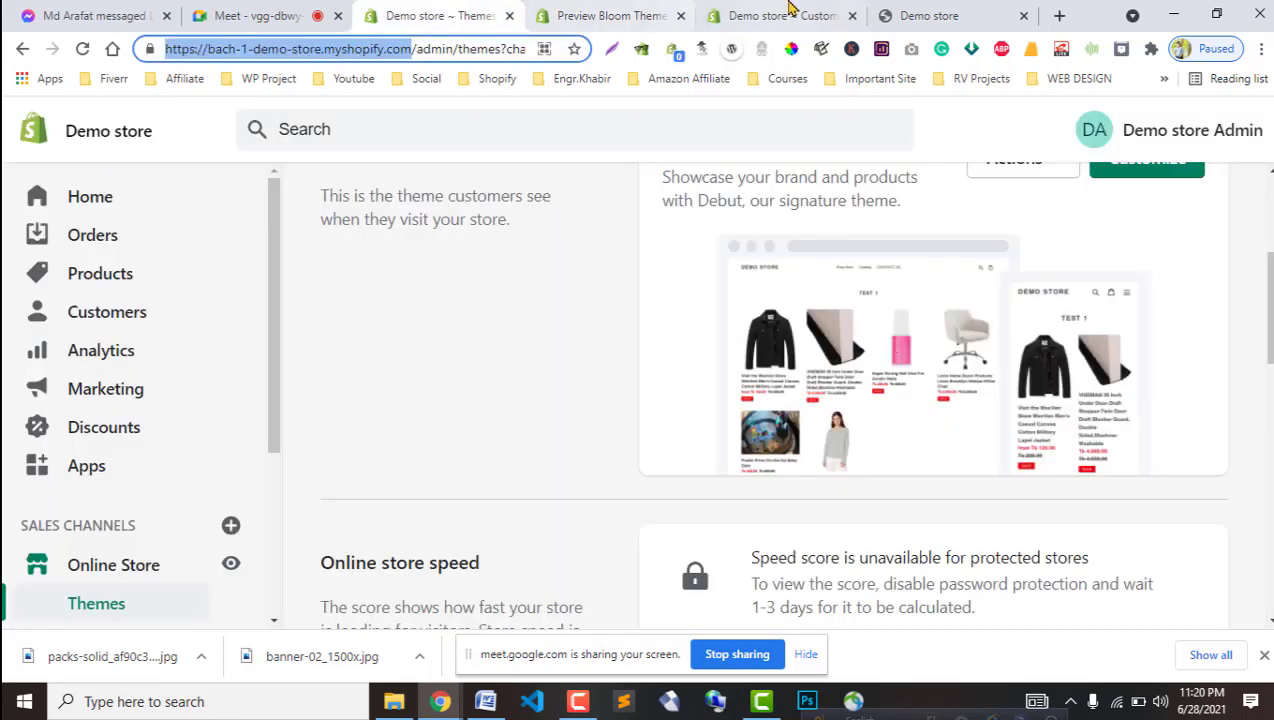
click(786, 15)
scroll(708, 455, down, 3)
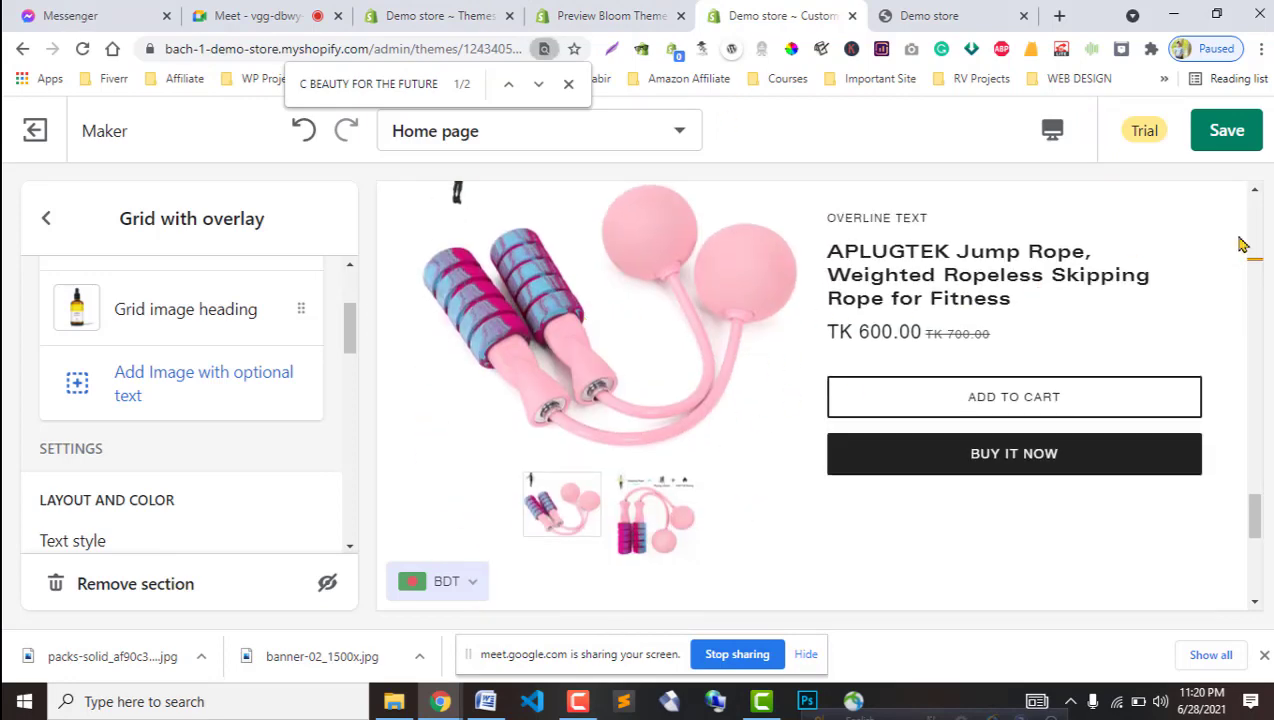
click(1225, 135)
Examine the Gift Card section's buttons and thumbnails in the Bloom preview and return to the theme editor.
click(612, 15)
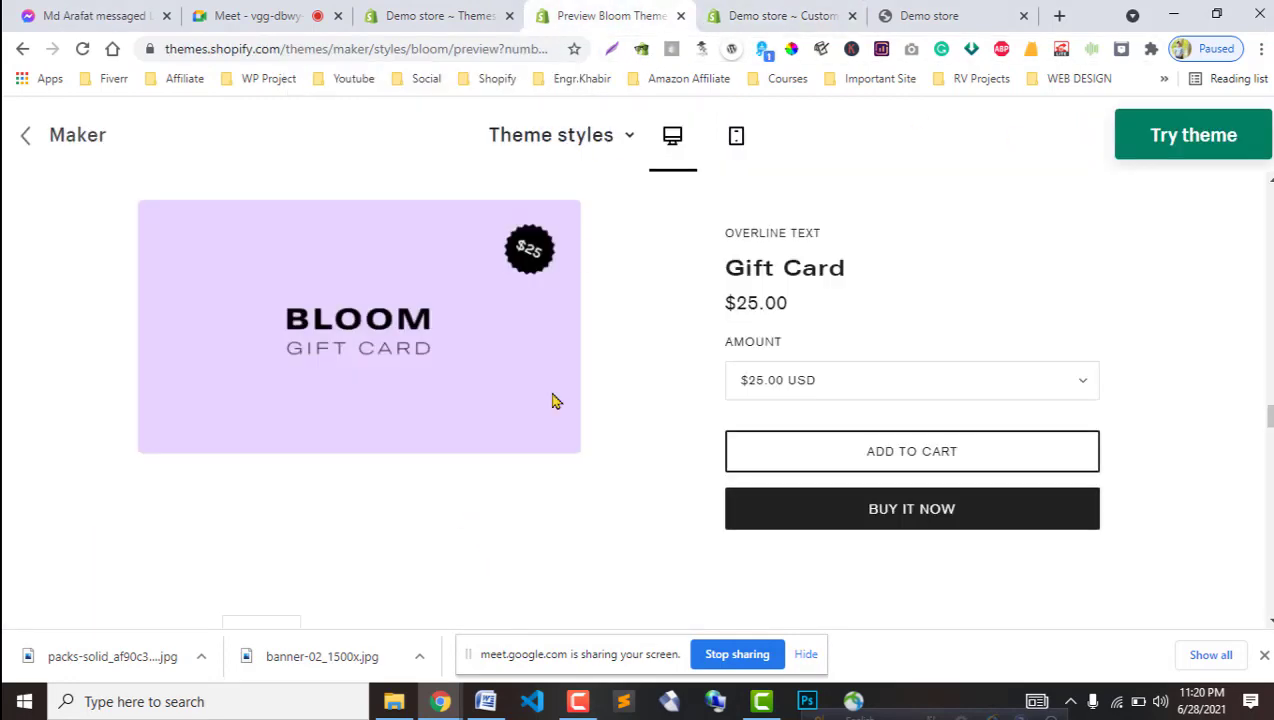
scroll(555, 398, down, 3)
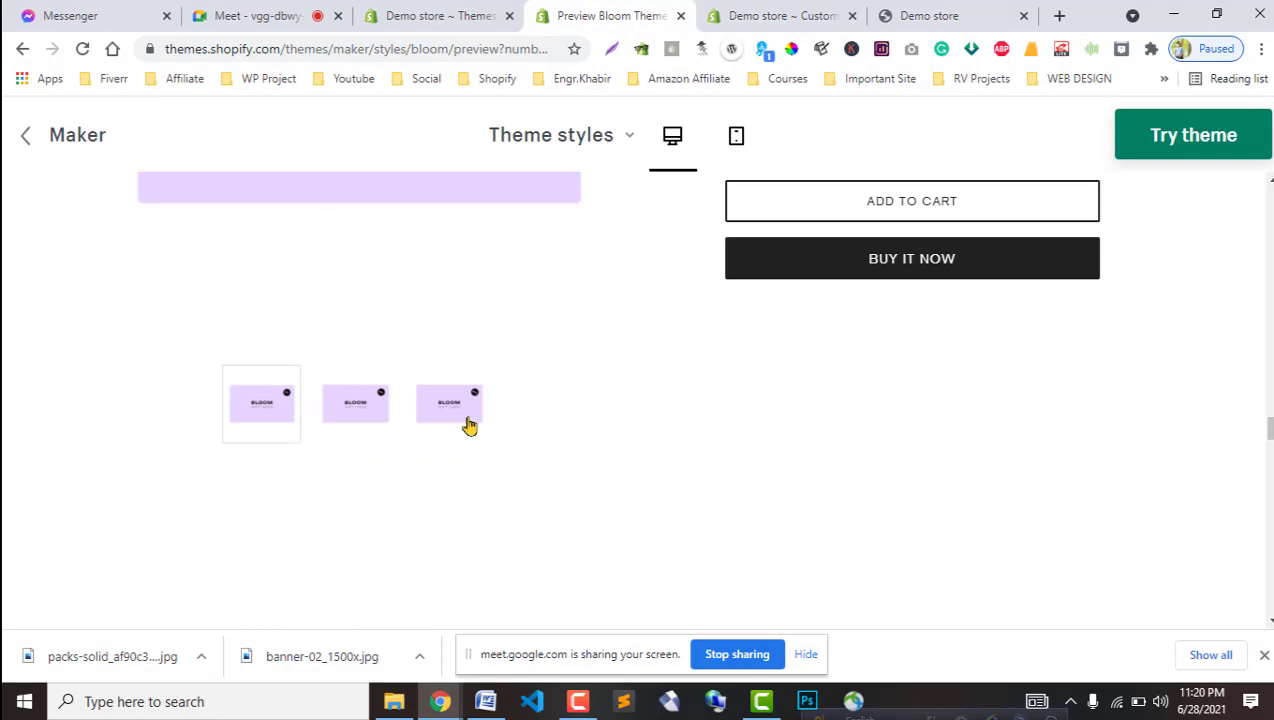
click(440, 15)
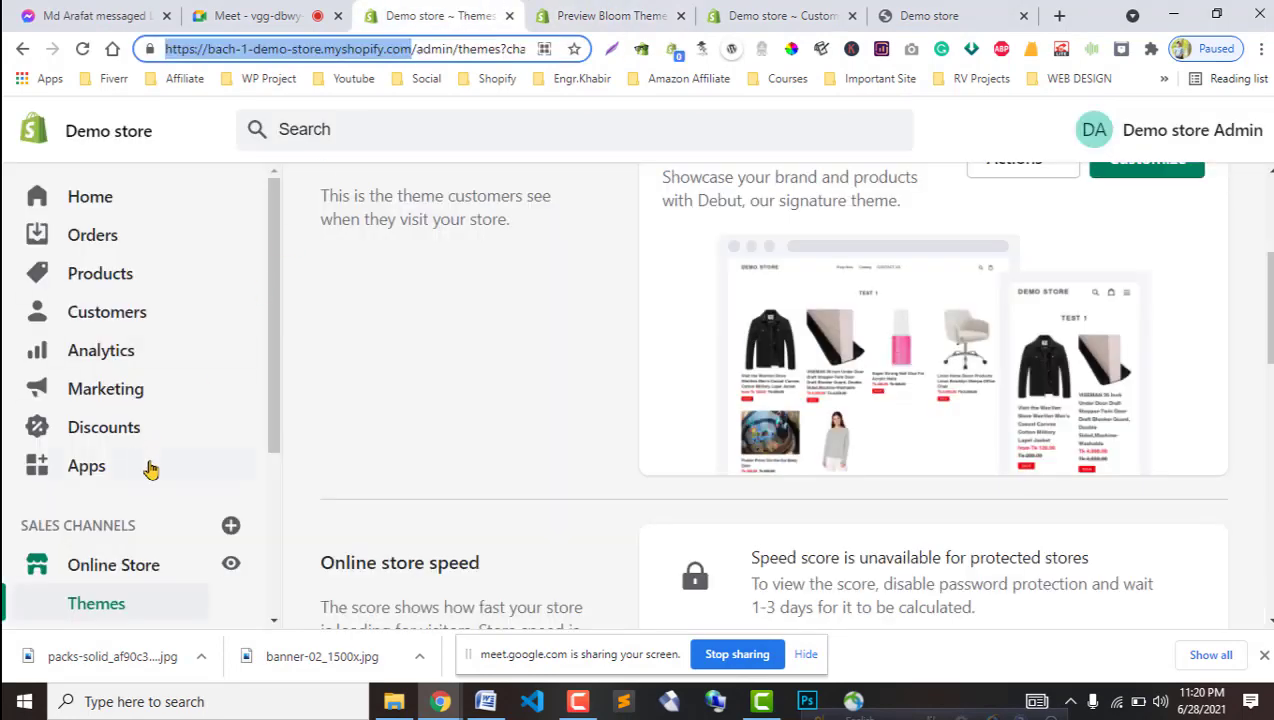
click(660, 14)
click(780, 15)
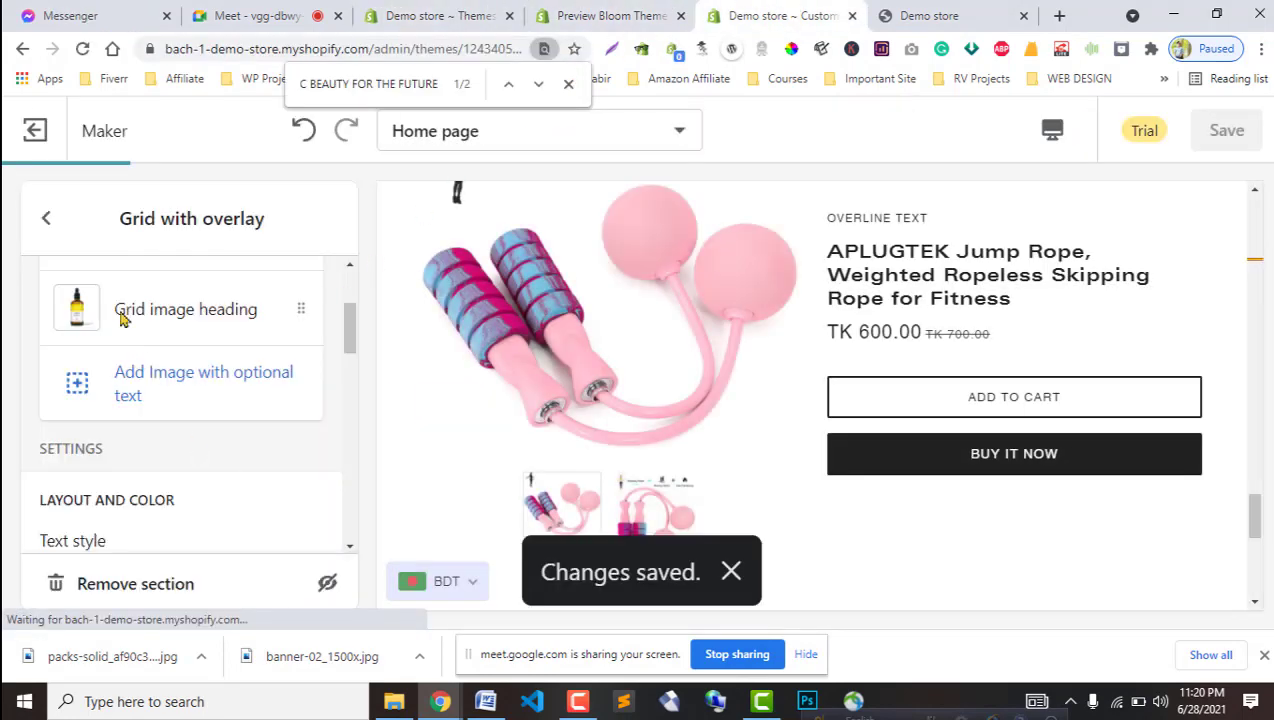
Add the Home Decor collection as a fourth block in the Shop by Category section.
click(46, 218)
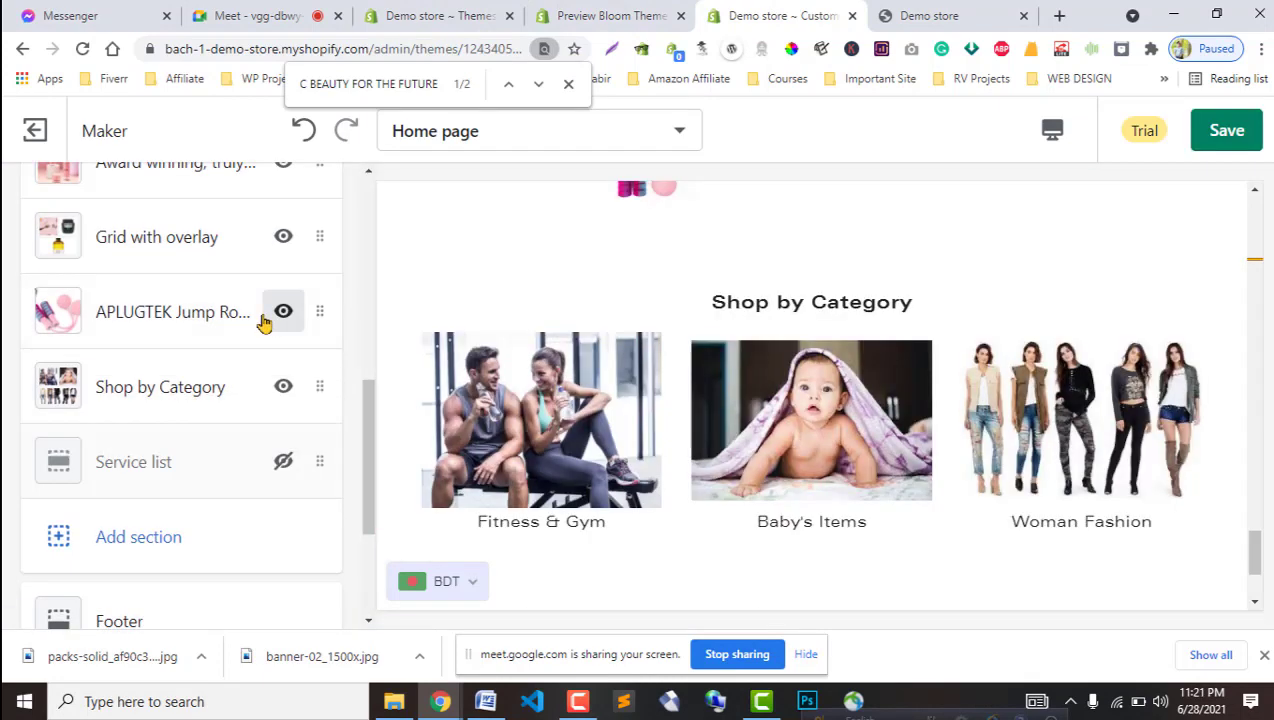
click(128, 397)
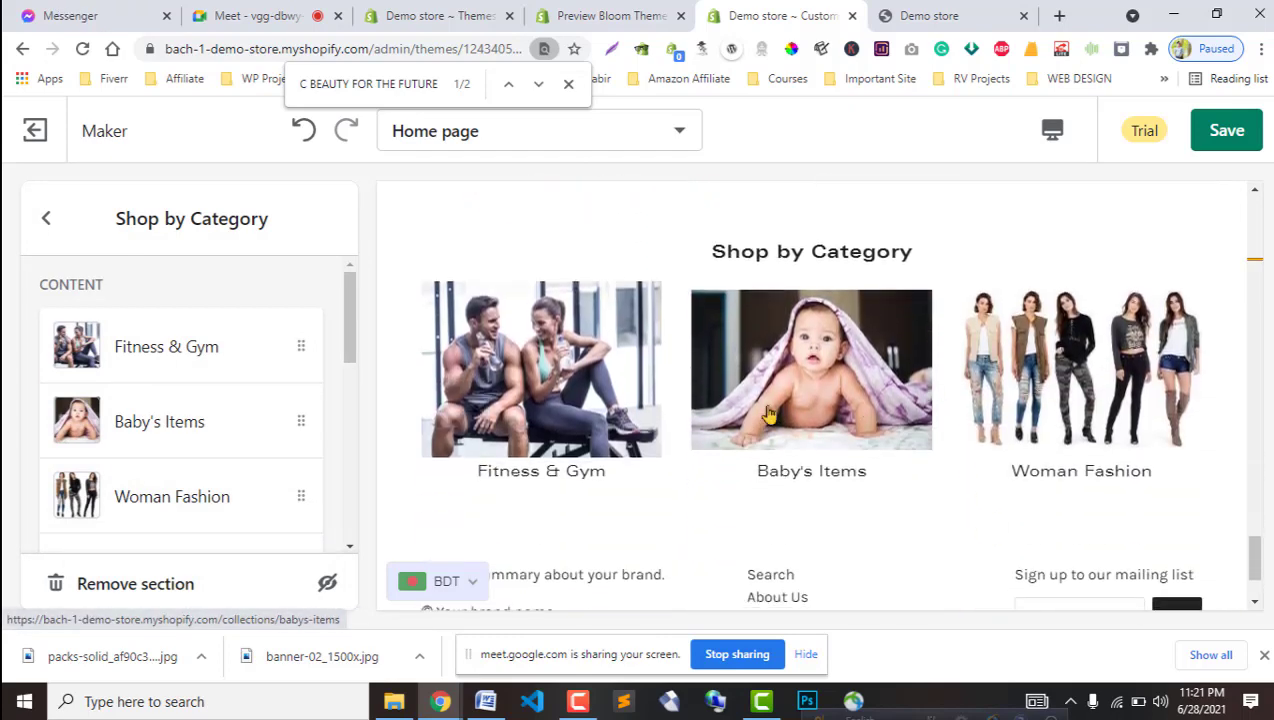
scroll(970, 368, down, 2)
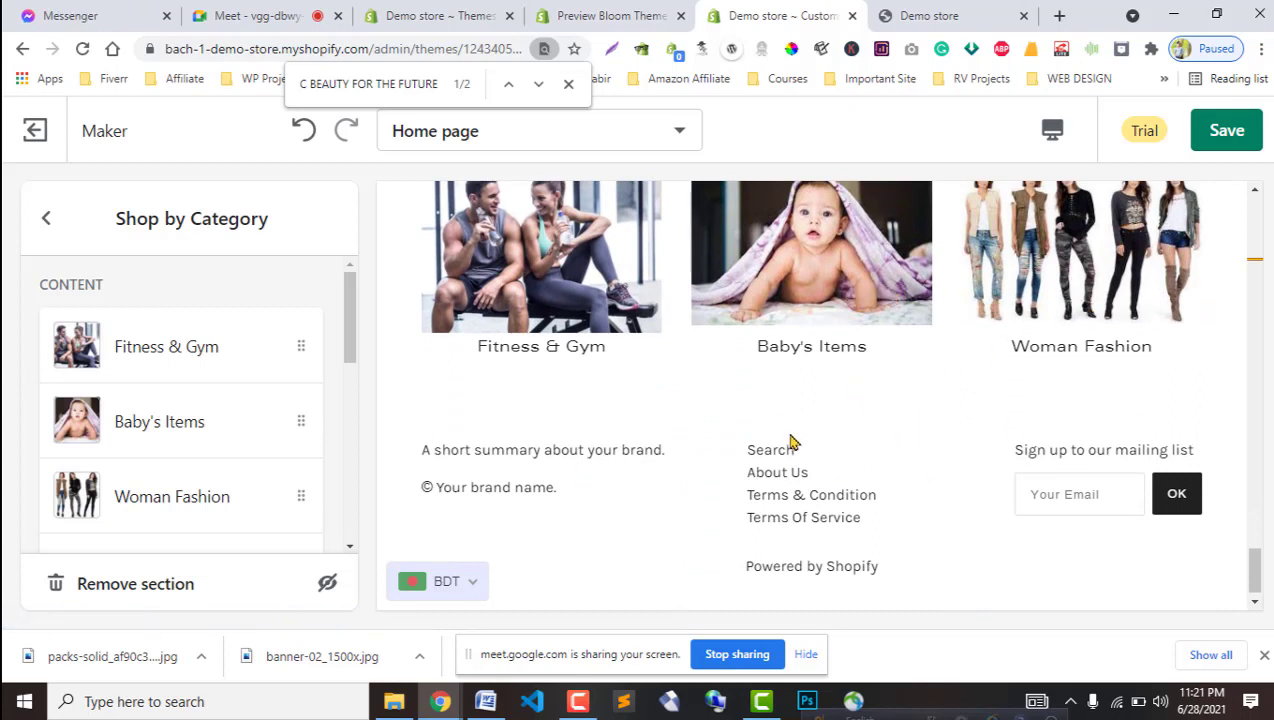
scroll(799, 361, up, 3)
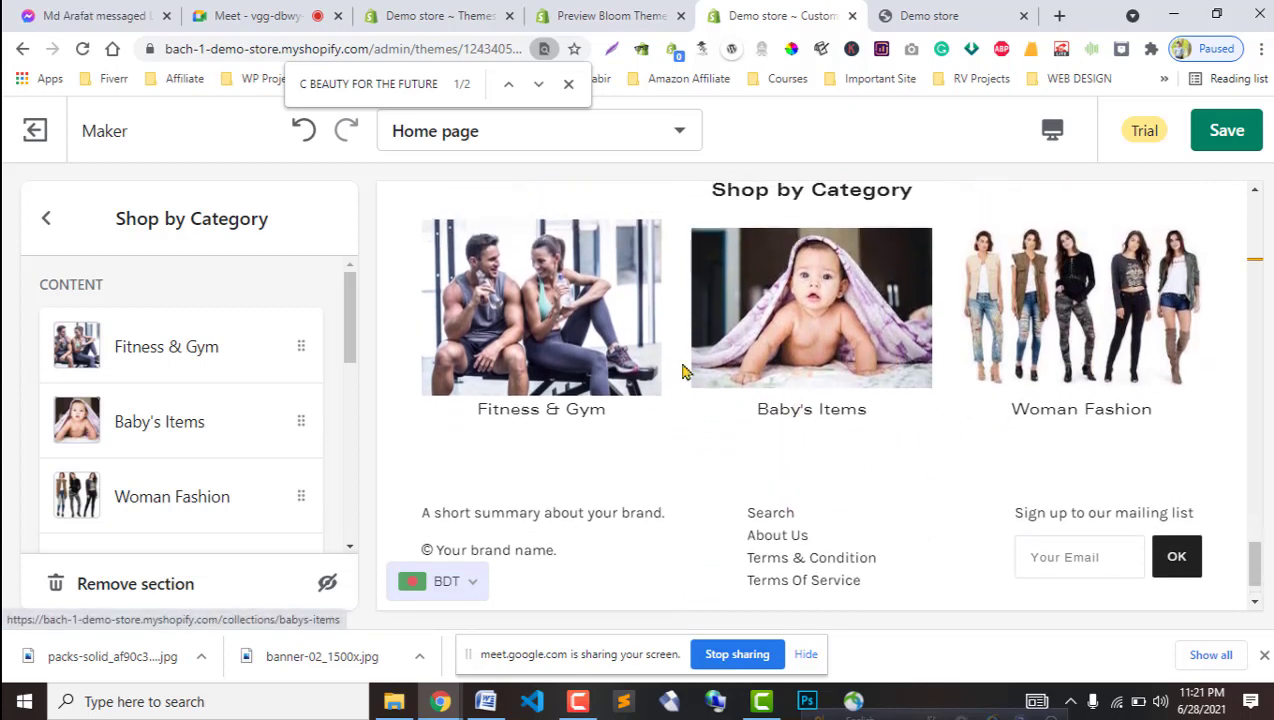
scroll(68, 448, down, 3)
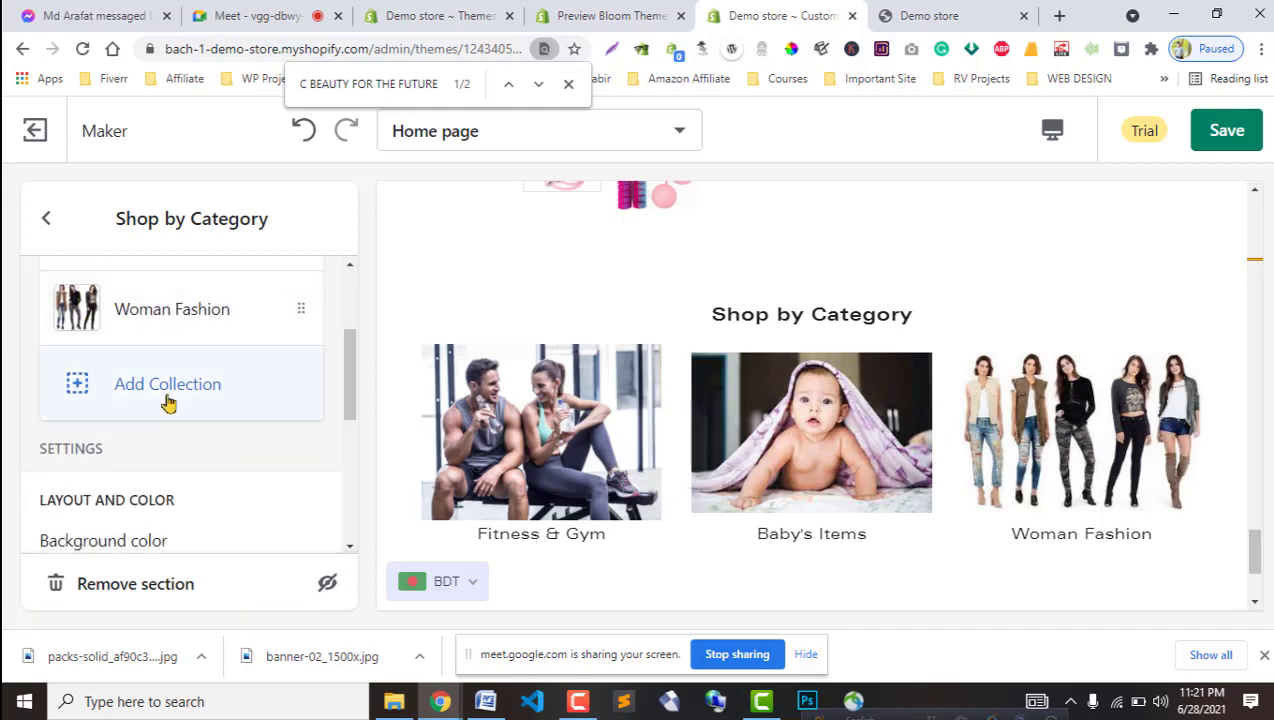
click(168, 400)
click(165, 428)
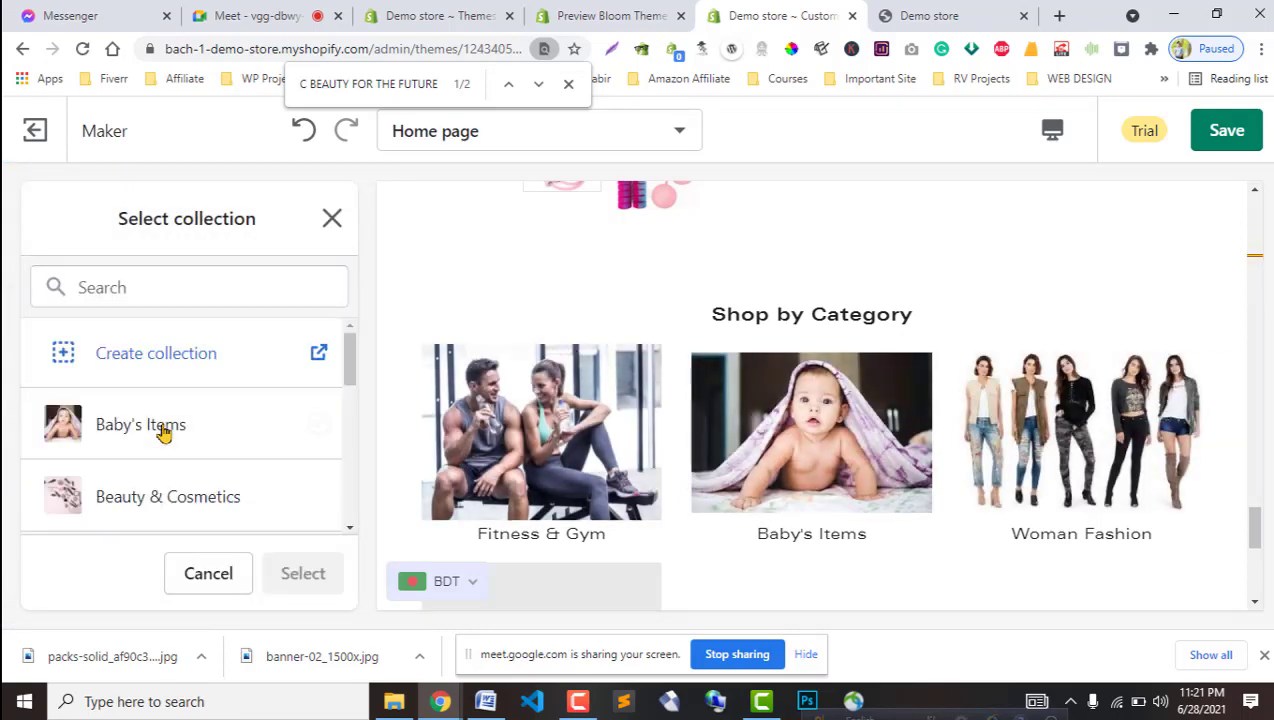
scroll(165, 430, down, 2)
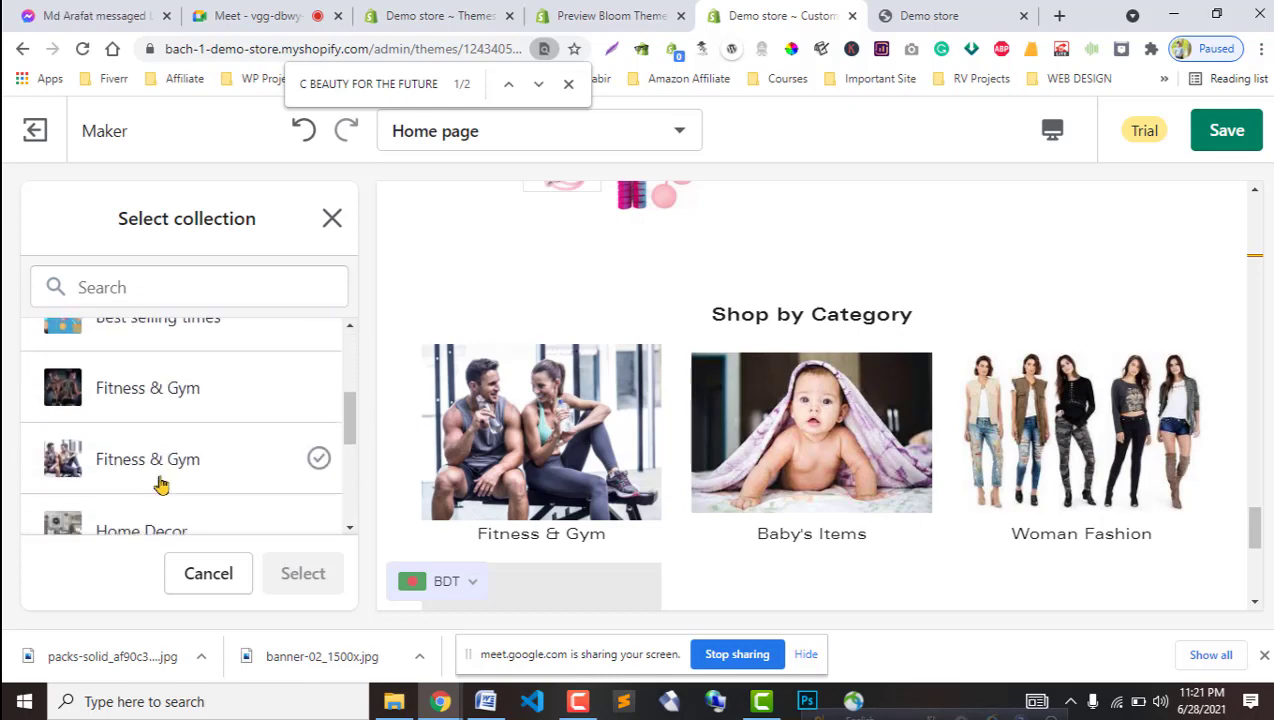
scroll(160, 480, down, 2)
click(130, 367)
click(272, 574)
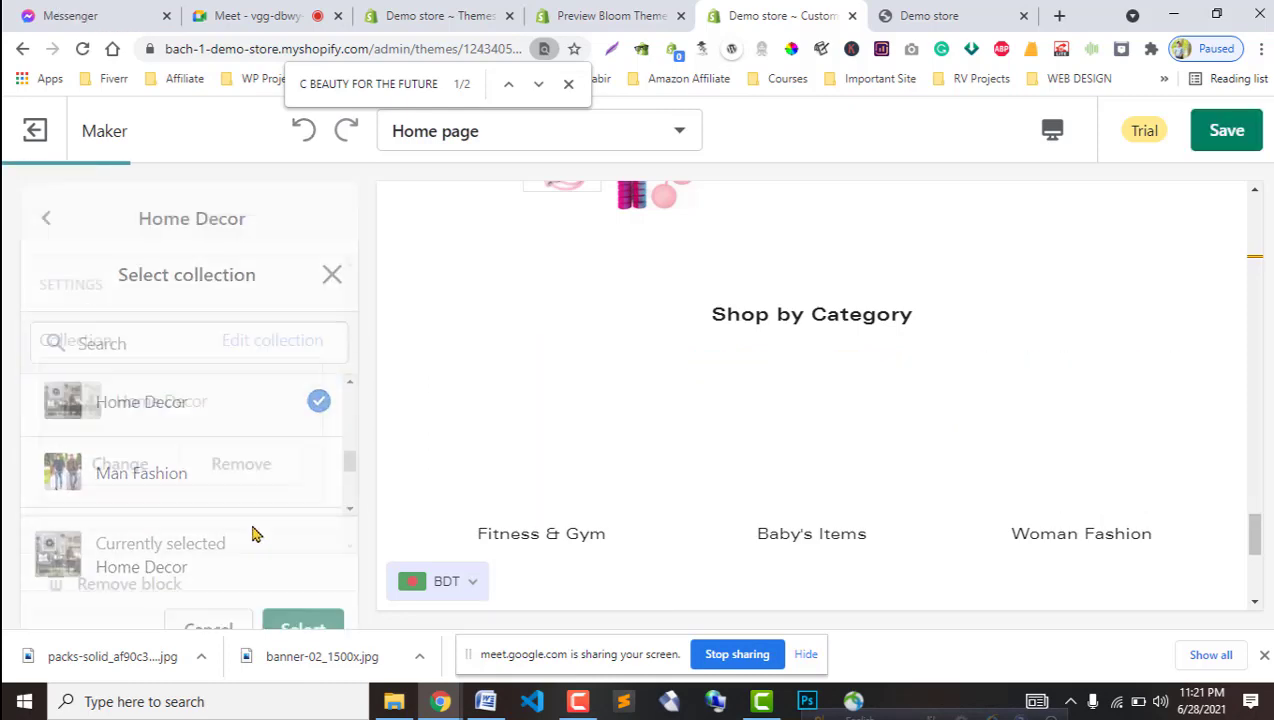
click(45, 220)
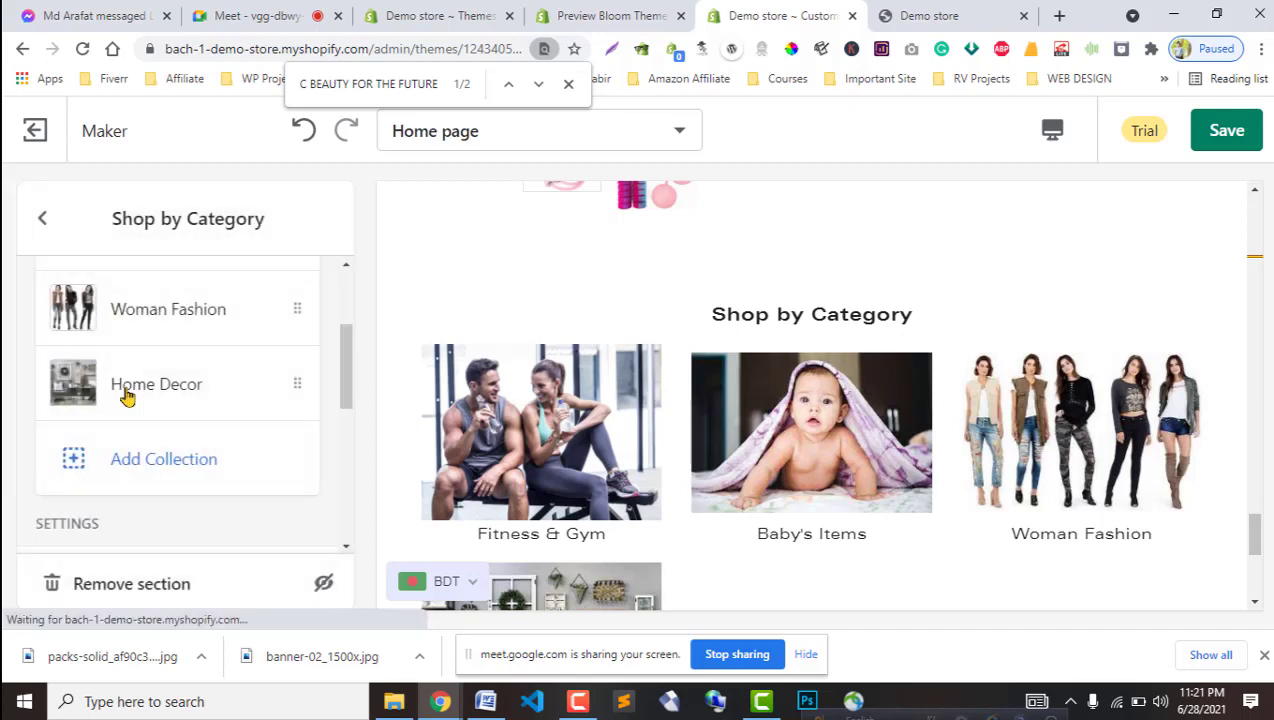
Set the Shop by Category section's Blocks per row to 4 and return to the section list.
scroll(134, 480, down, 3)
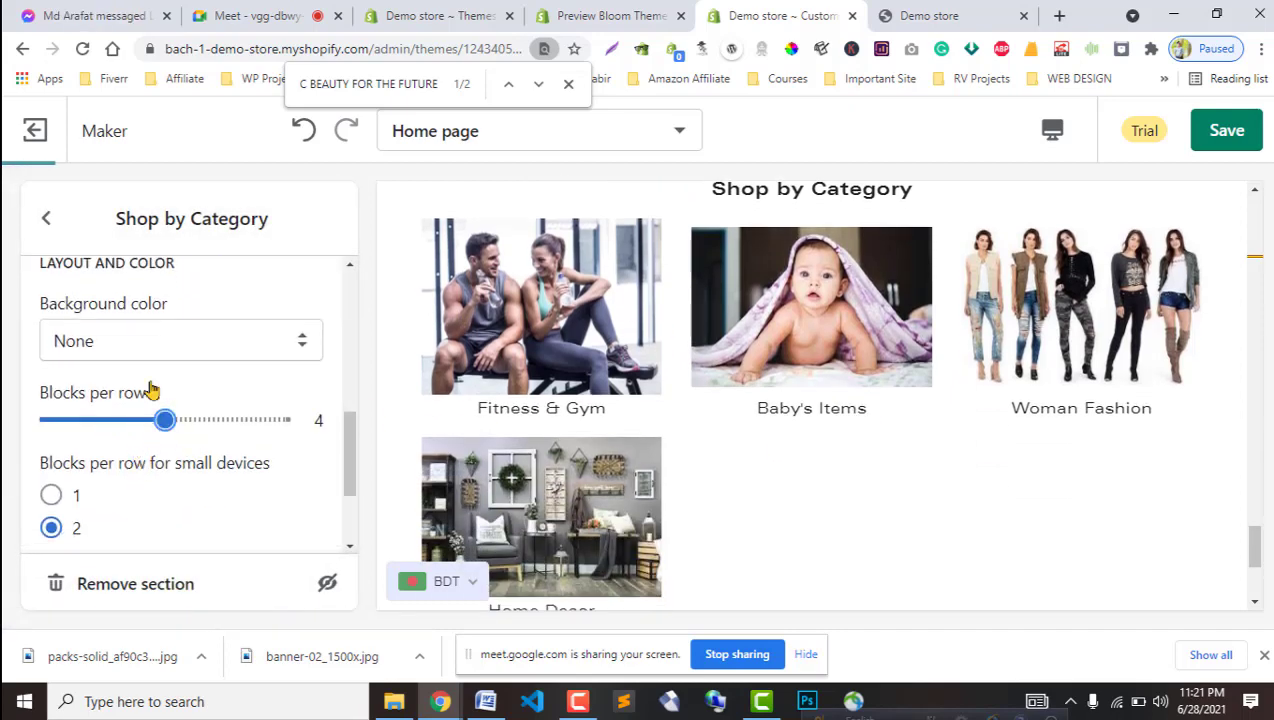
click(45, 222)
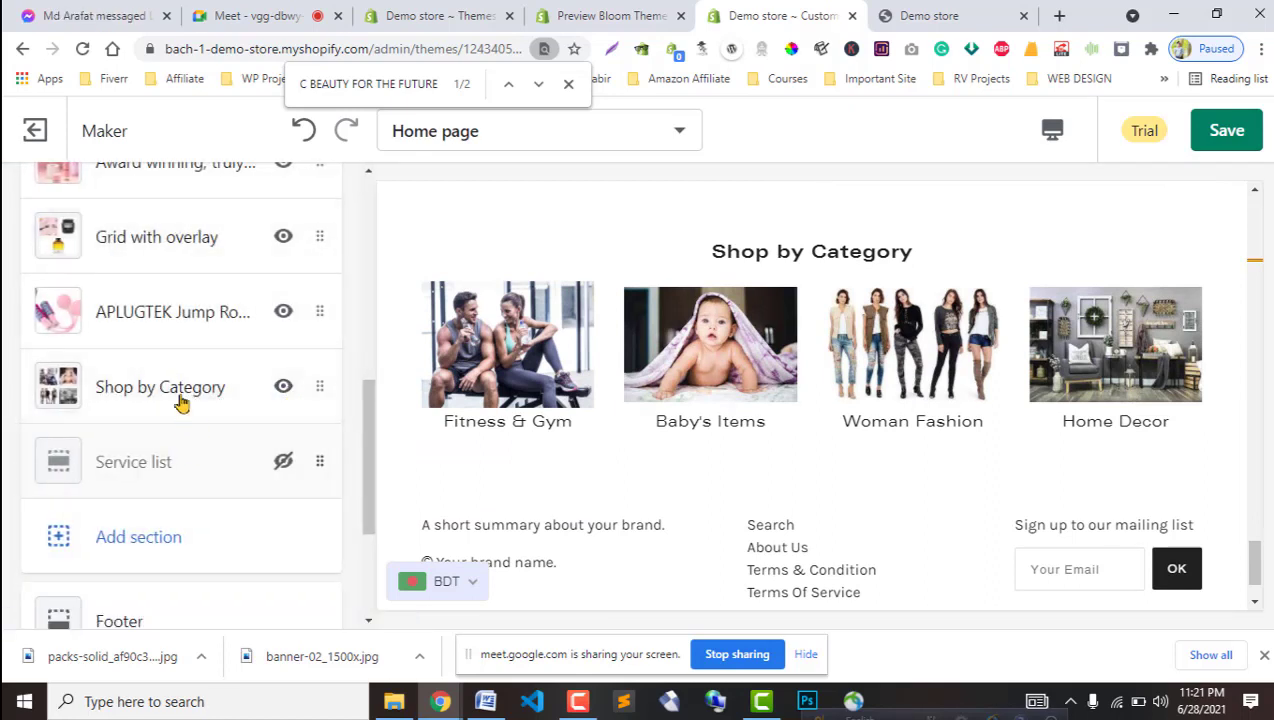
scroll(735, 465, down, 1)
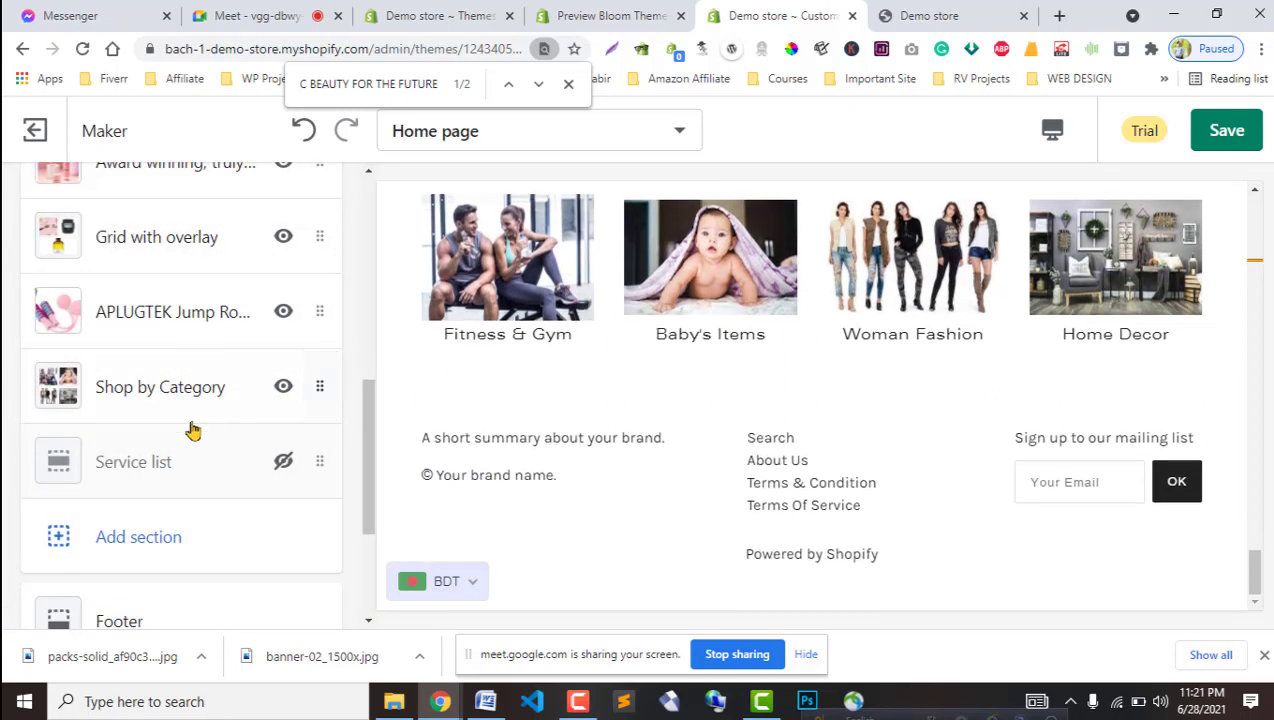
Check the home page's section list against the Bloom preview's Bloom Botanicals section.
scroll(172, 373, up, 4)
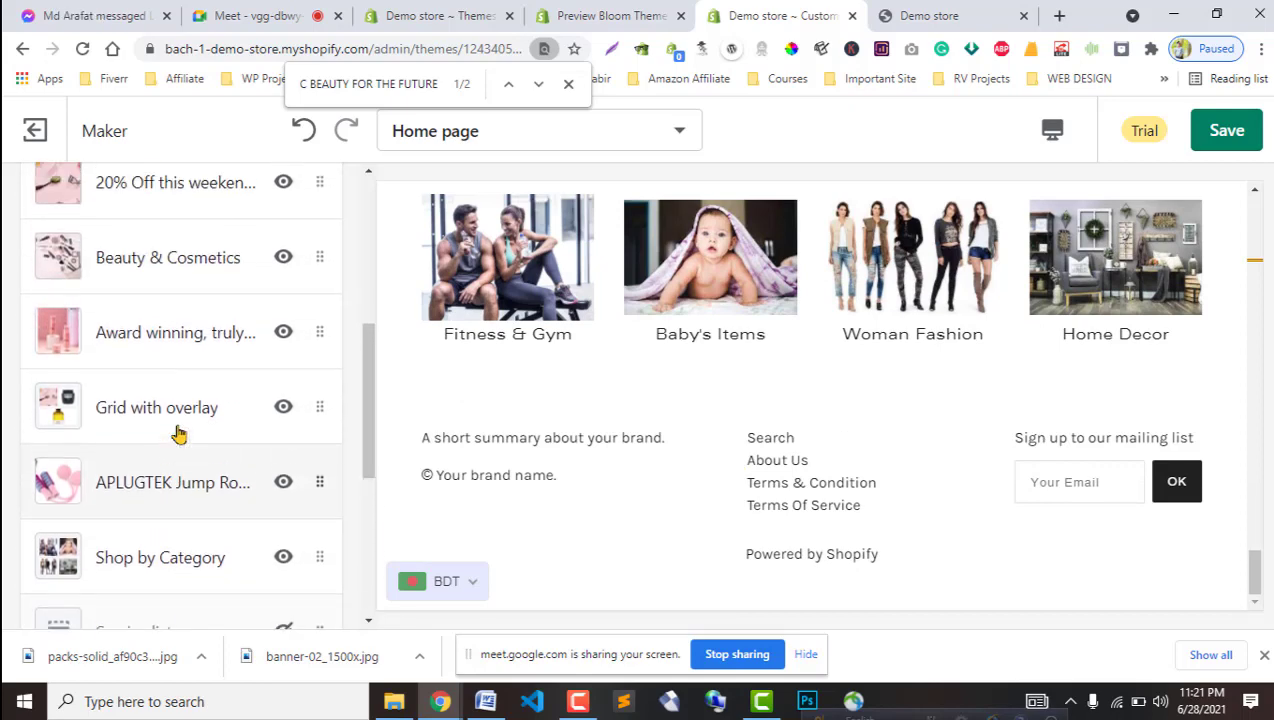
scroll(159, 463, down, 3)
click(610, 15)
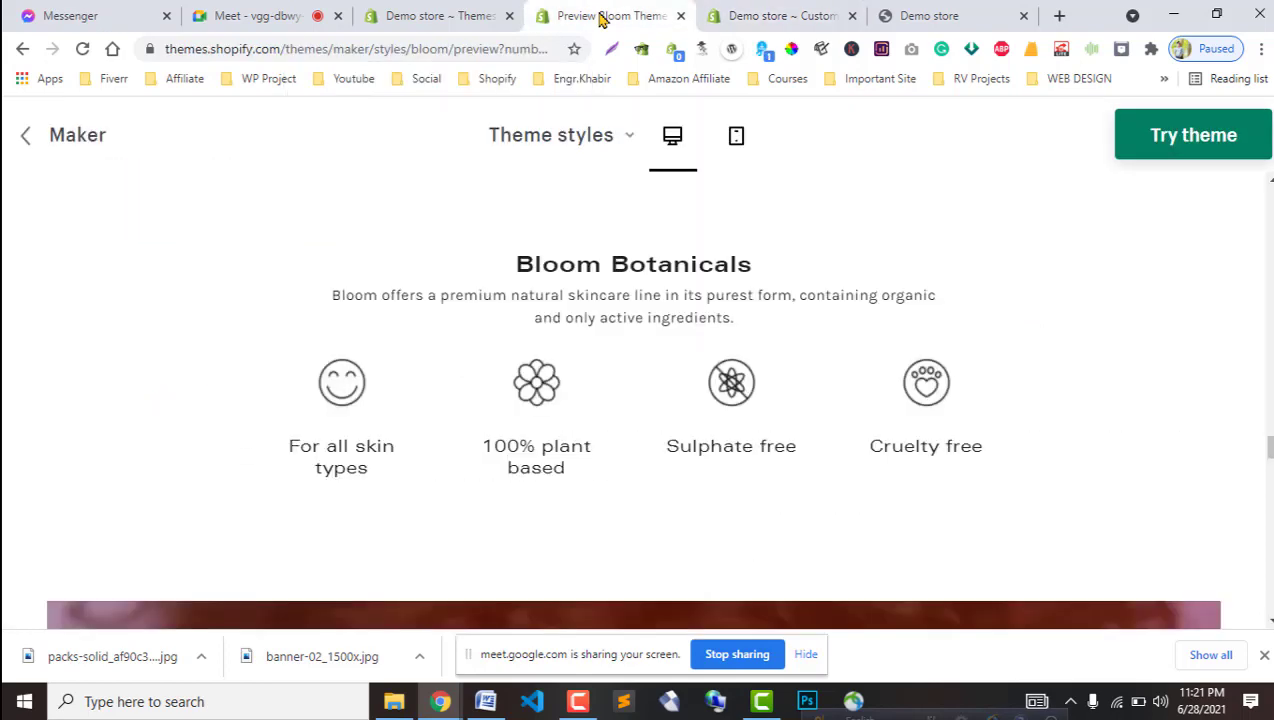
Check what follows Bloom Botanicals in the Bloom preview and add a Video section to the store's home page.
scroll(588, 404, down, 4)
scroll(570, 406, up, 3)
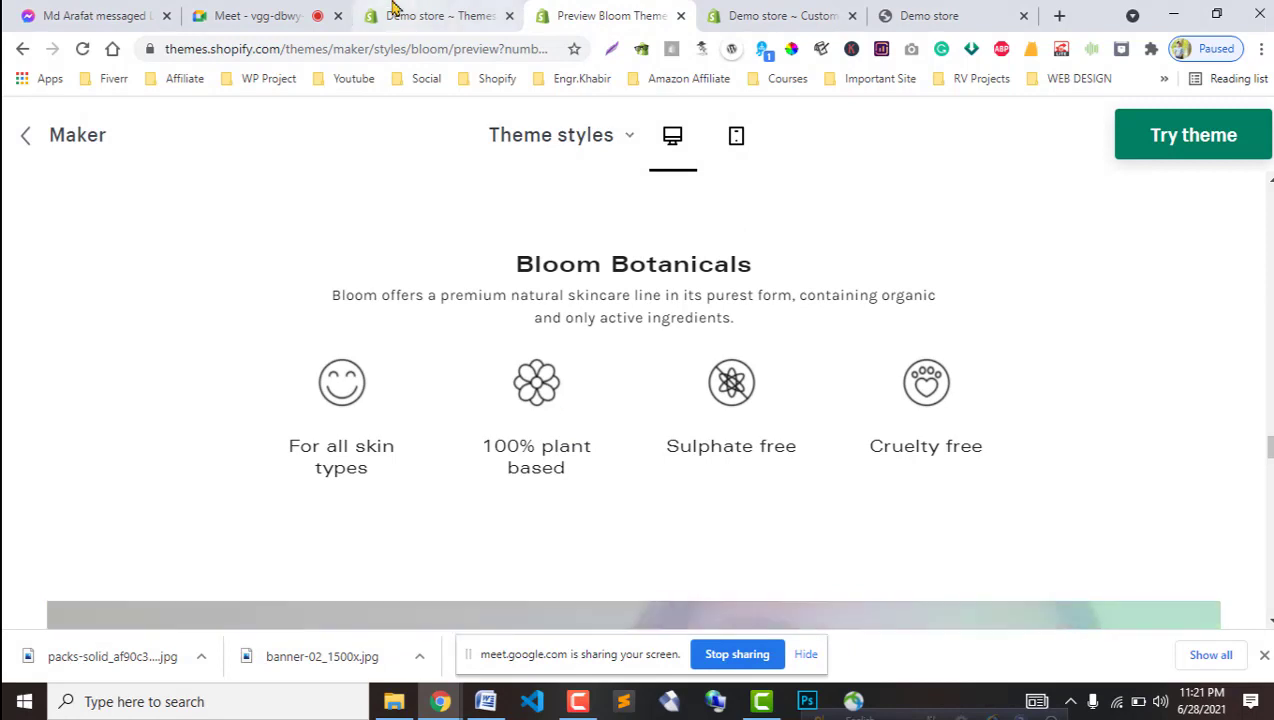
click(783, 13)
scroll(200, 420, down, 2)
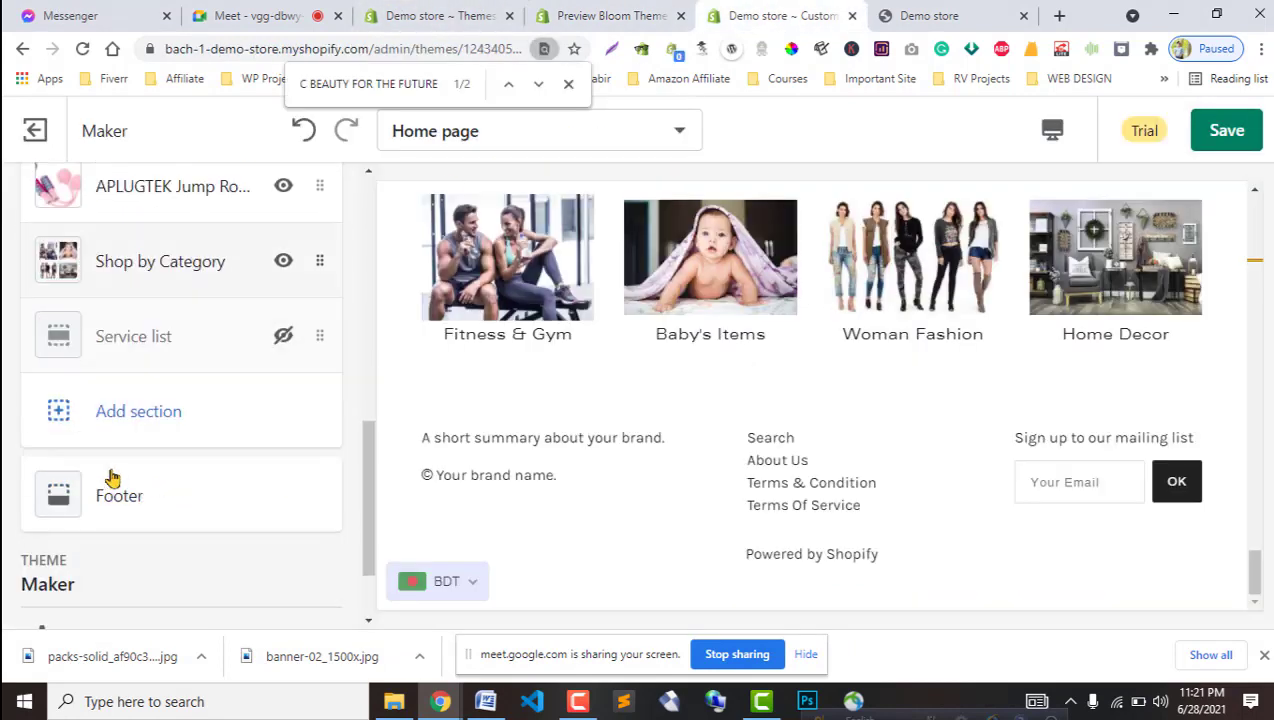
click(125, 415)
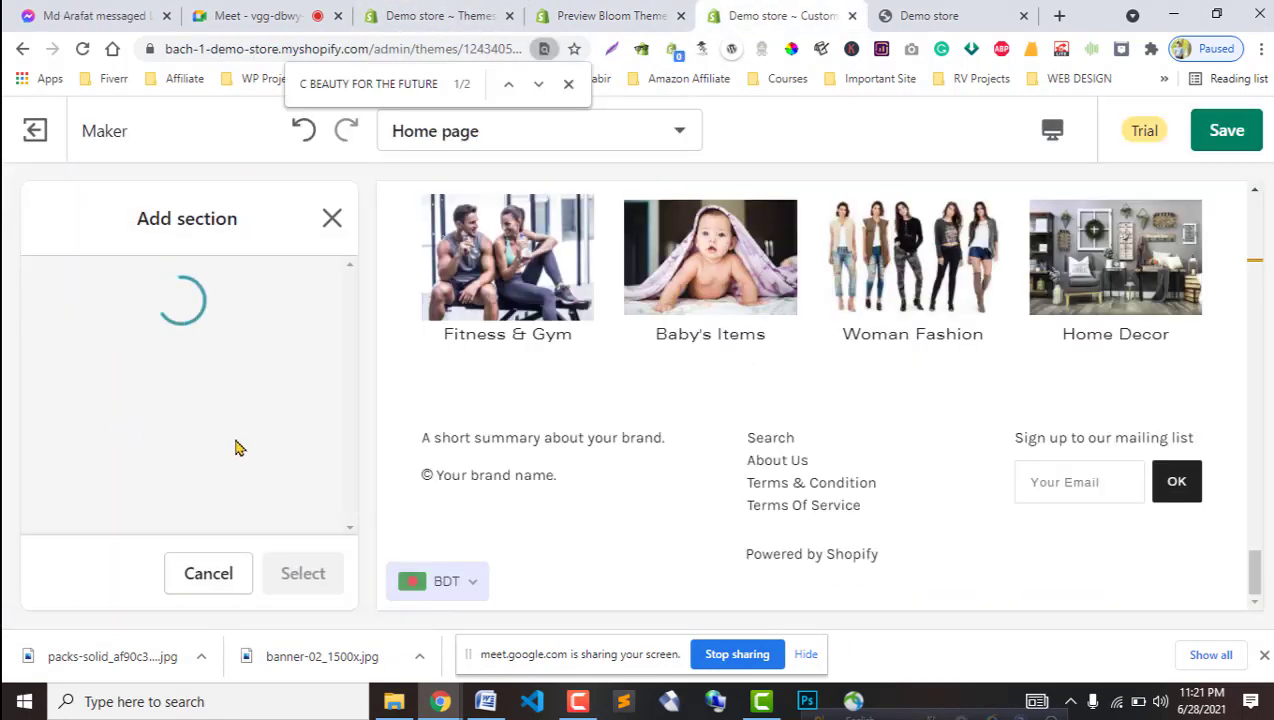
scroll(238, 448, down, 6)
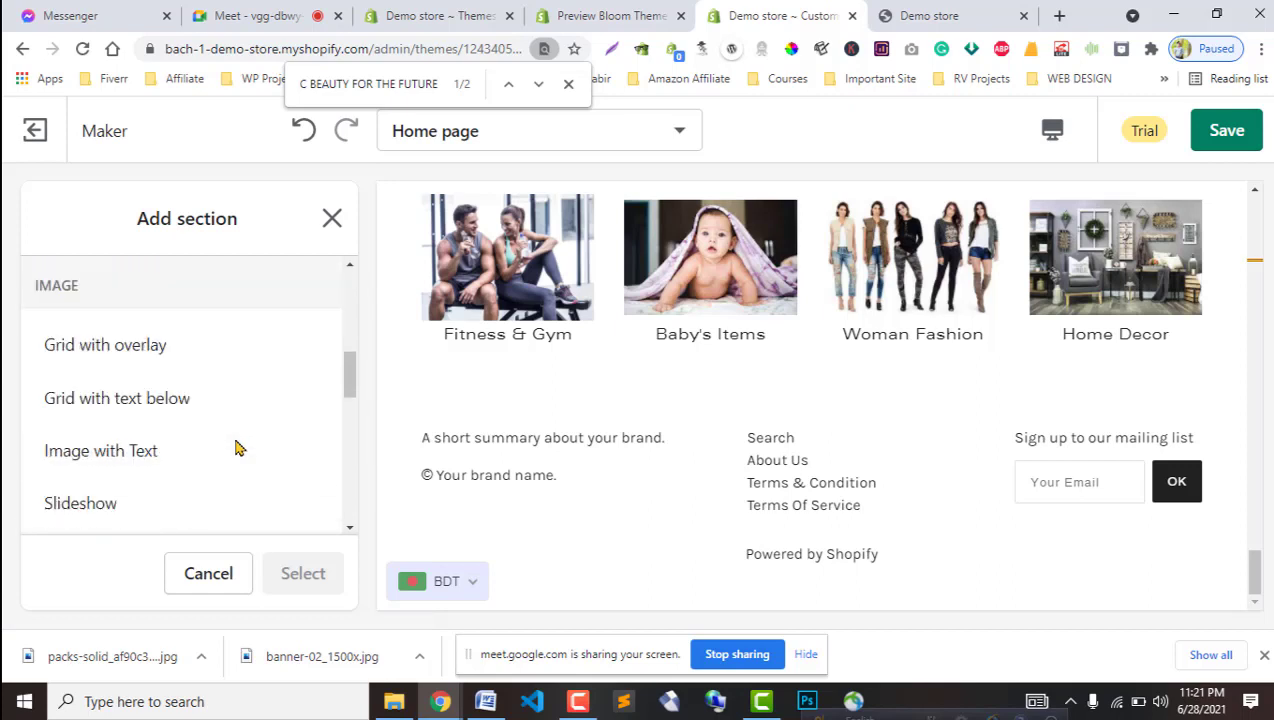
scroll(238, 448, down, 6)
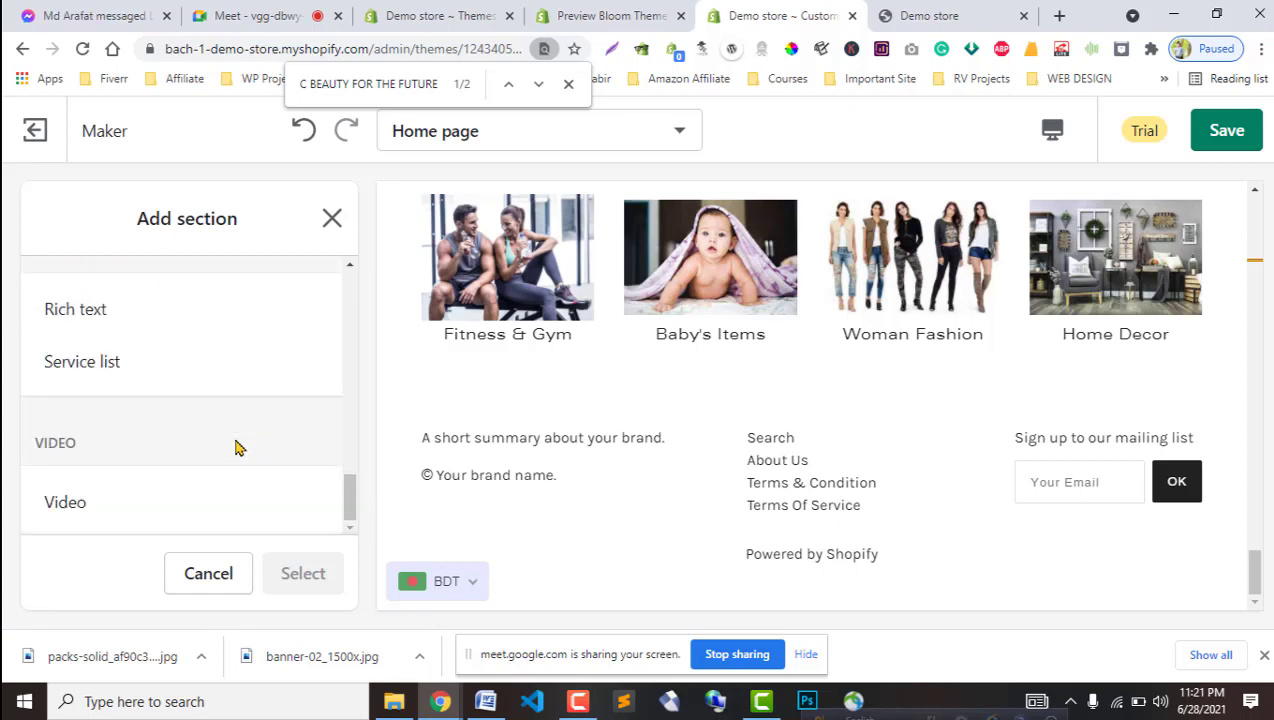
click(95, 490)
click(303, 573)
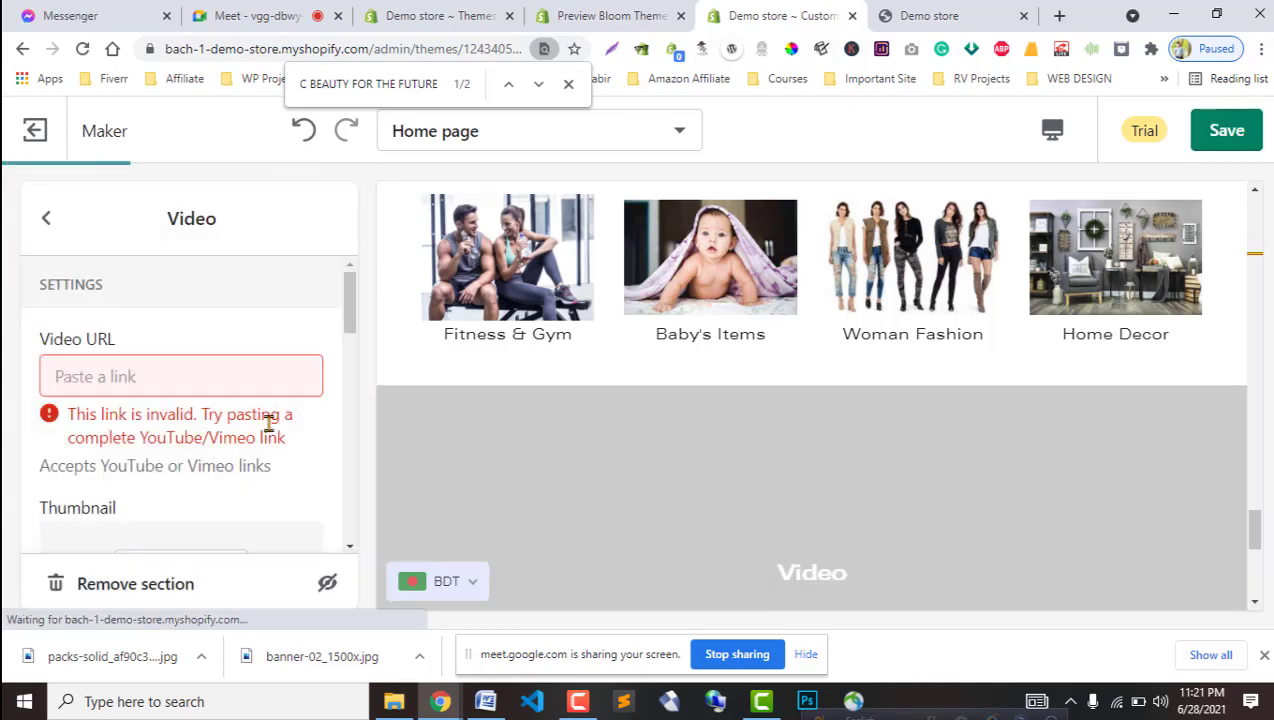
click(162, 381)
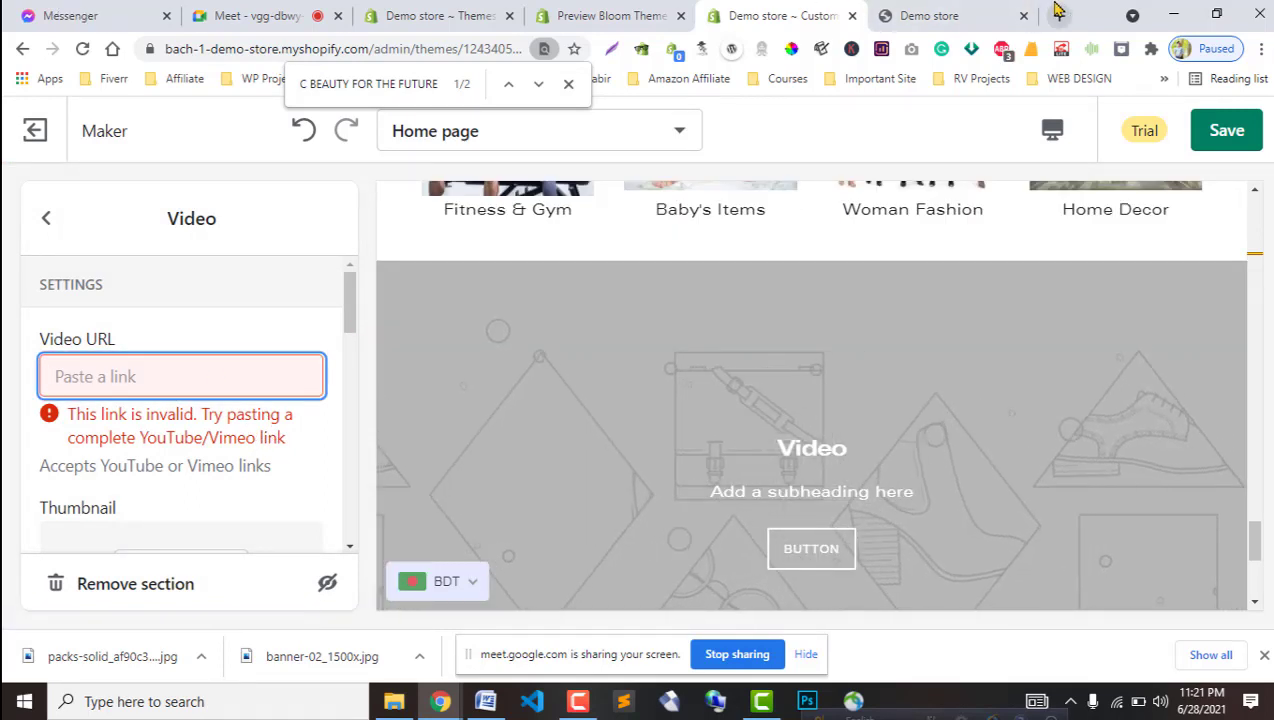
click(1060, 14)
text(fasho)
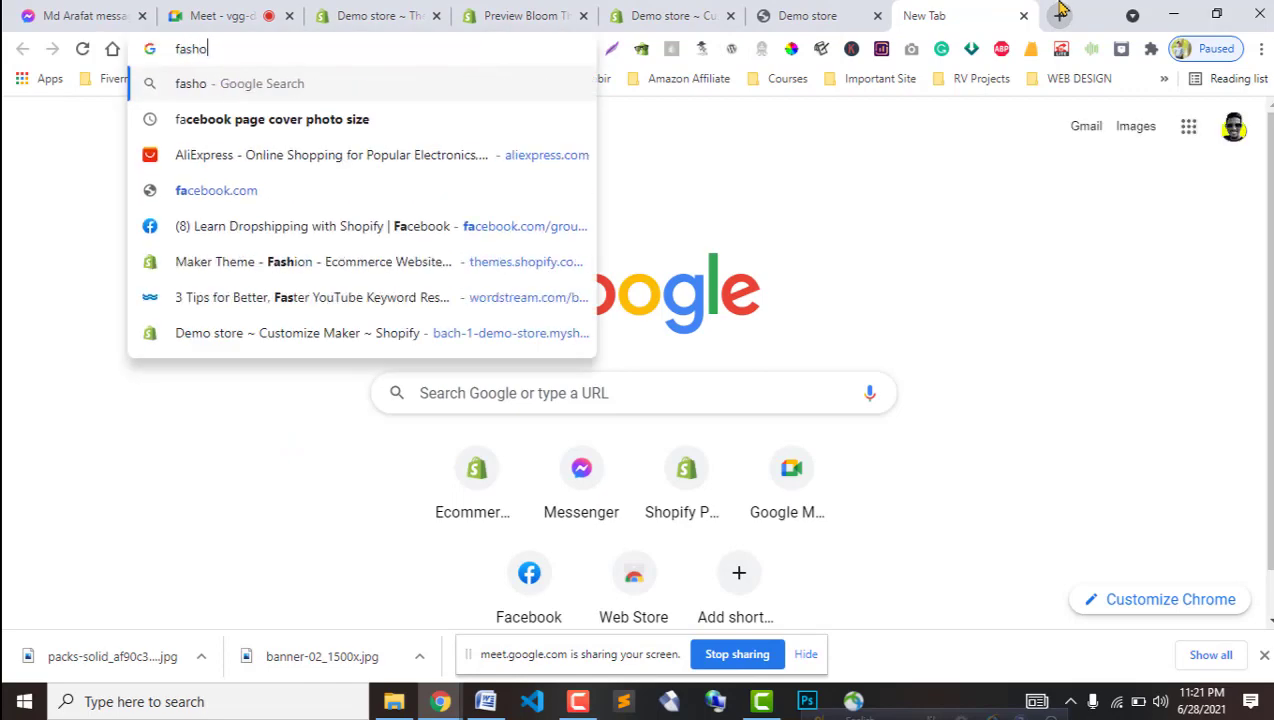
key(BackSpace)
text(ion)
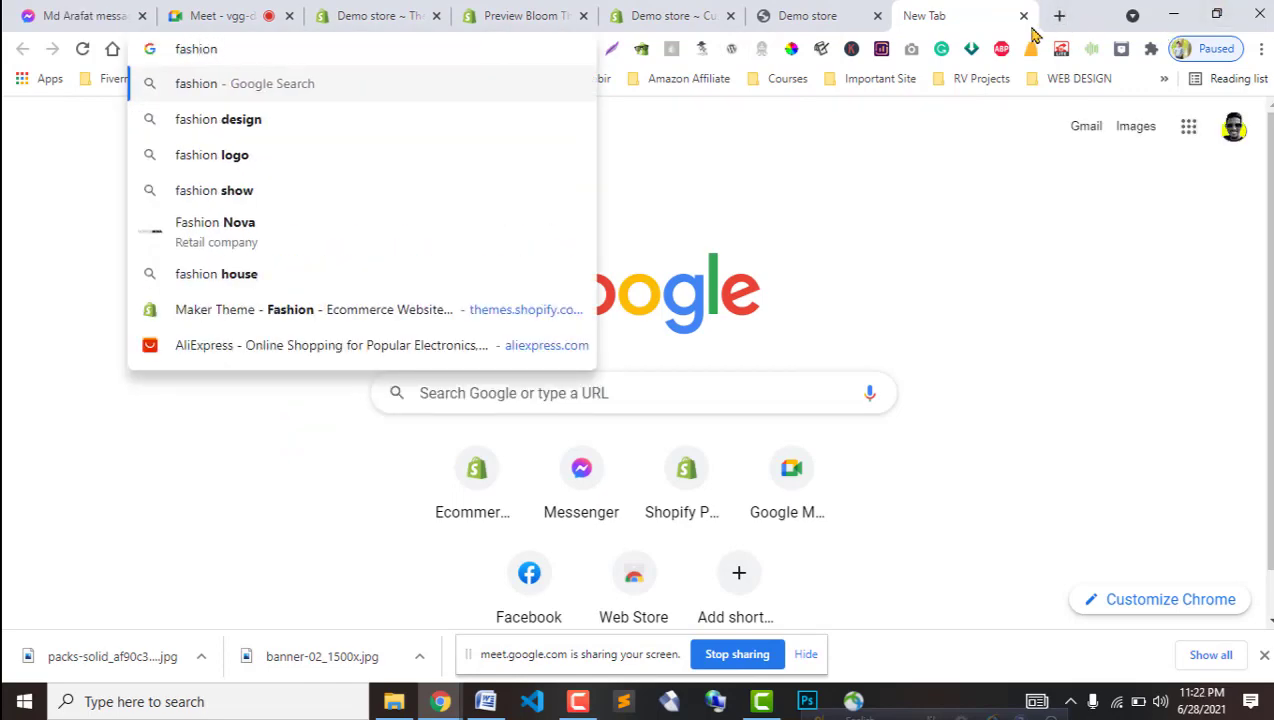
click(1023, 15)
Review the Video section's thumbnail, width, background, height, darkening and text color settings, glancing back at the Bloom preview.
click(610, 15)
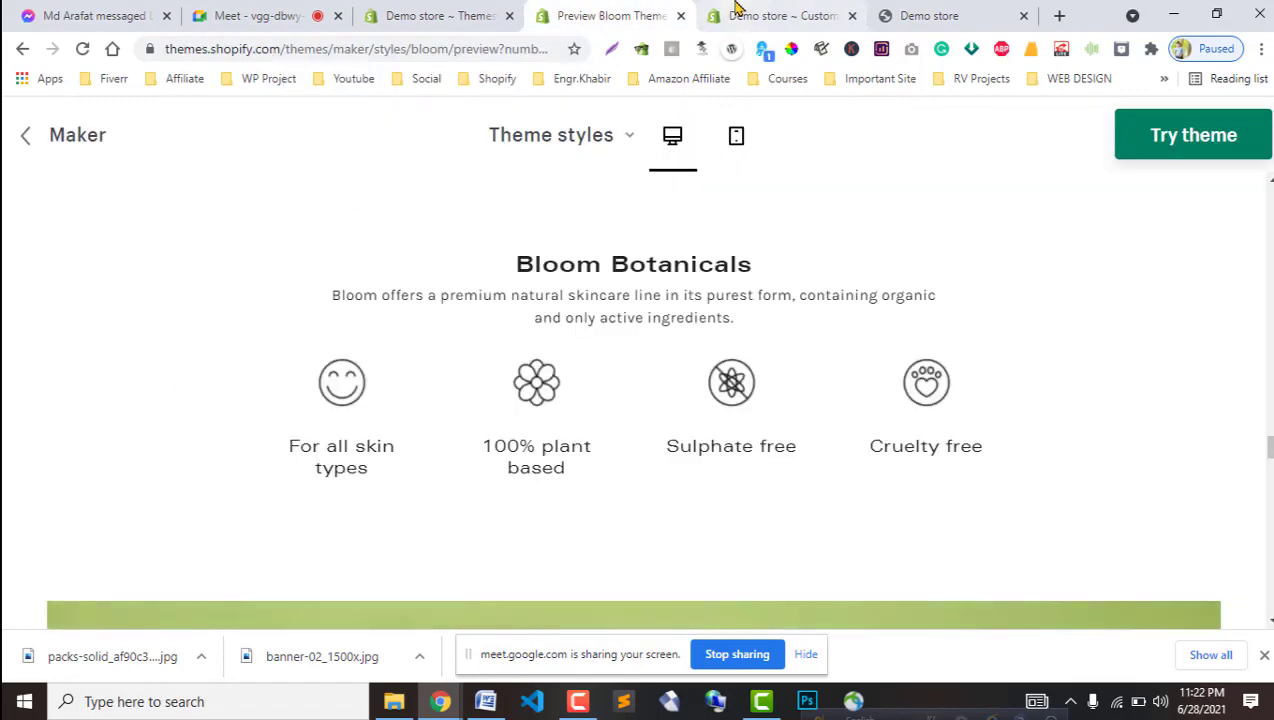
click(735, 10)
scroll(330, 441, down, 3)
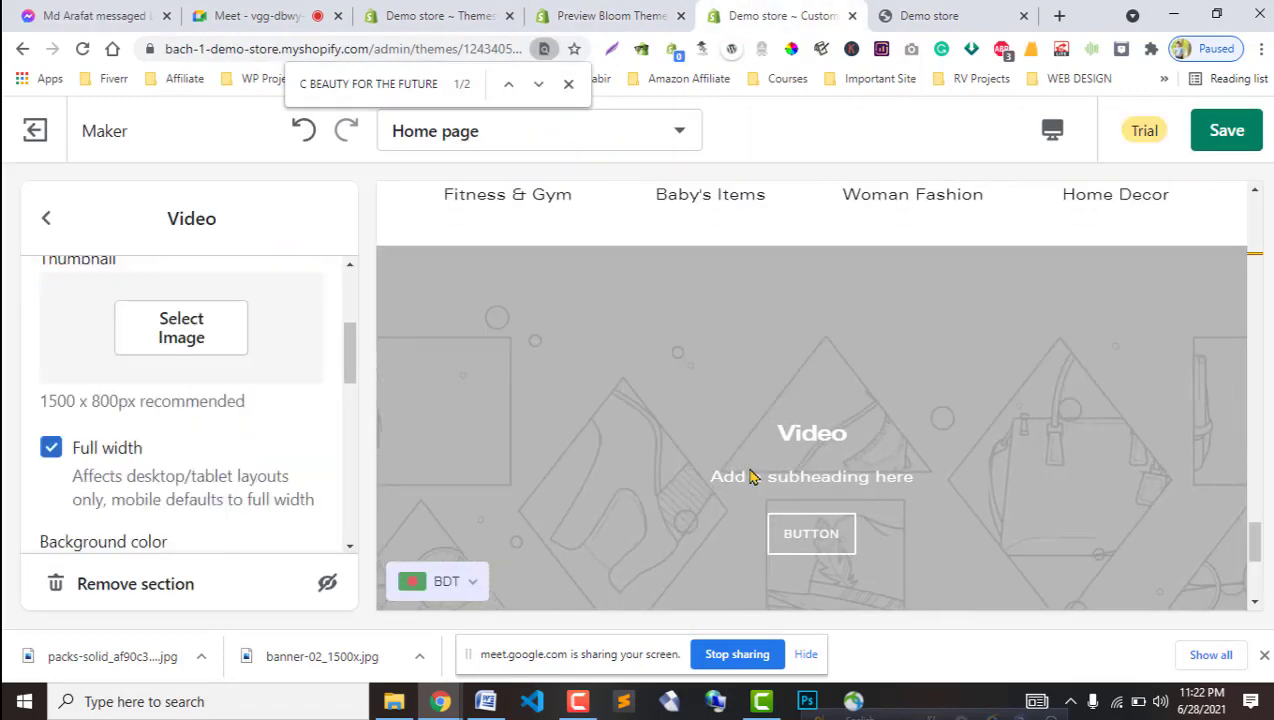
scroll(196, 401, up, 1)
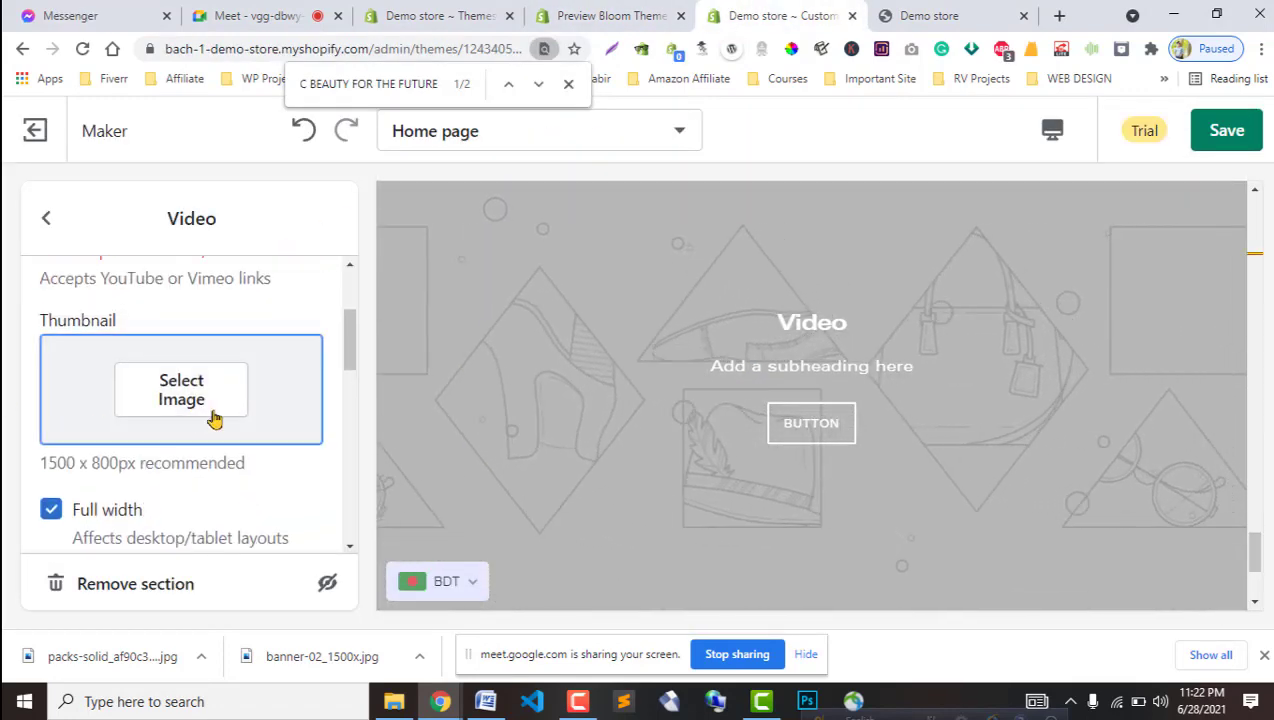
scroll(227, 492, down, 2)
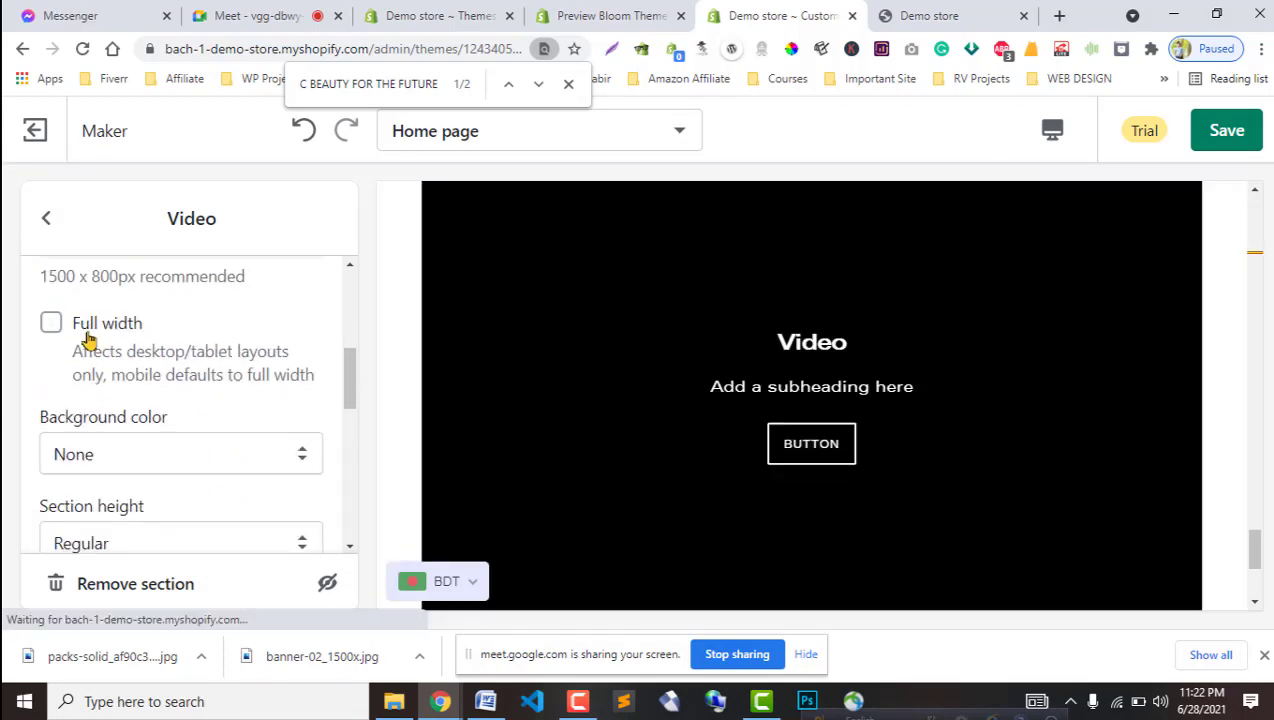
scroll(105, 347, down, 1)
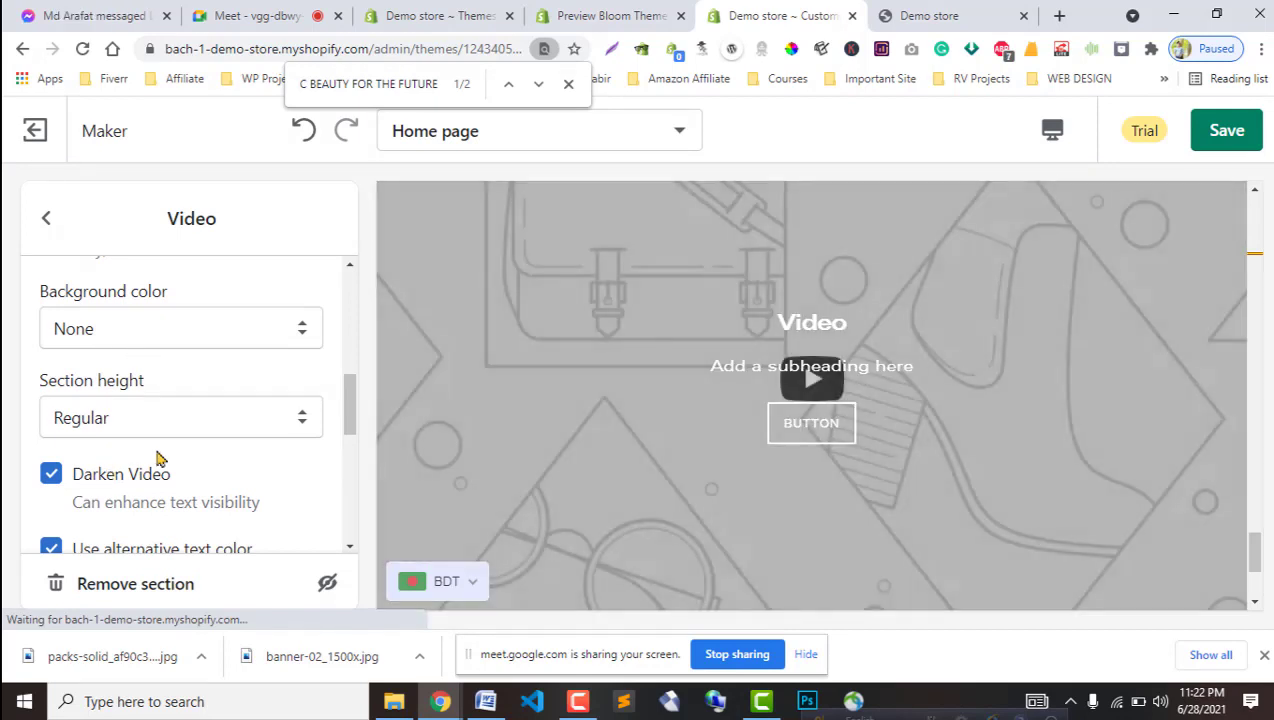
scroll(155, 452, down, 1)
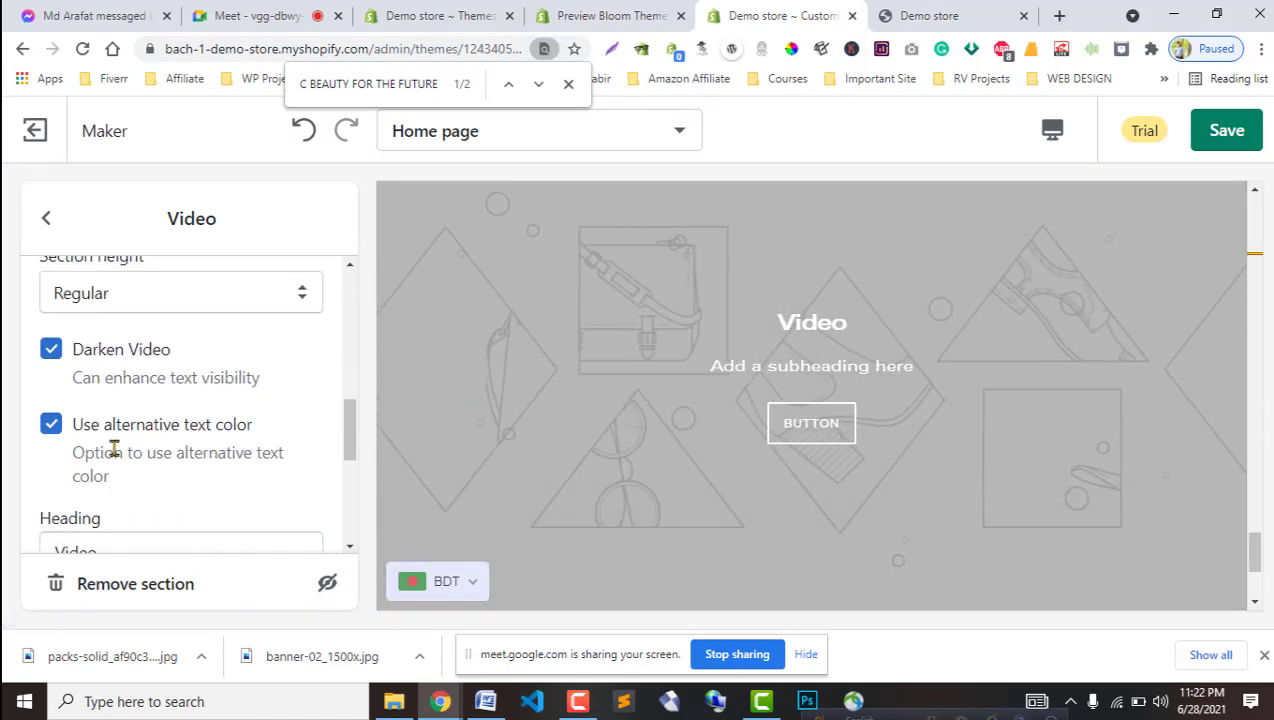
Set the Video section's button text to "nskdkfn", leave its button URL empty, and return to the section list.
scroll(150, 440, down, 4)
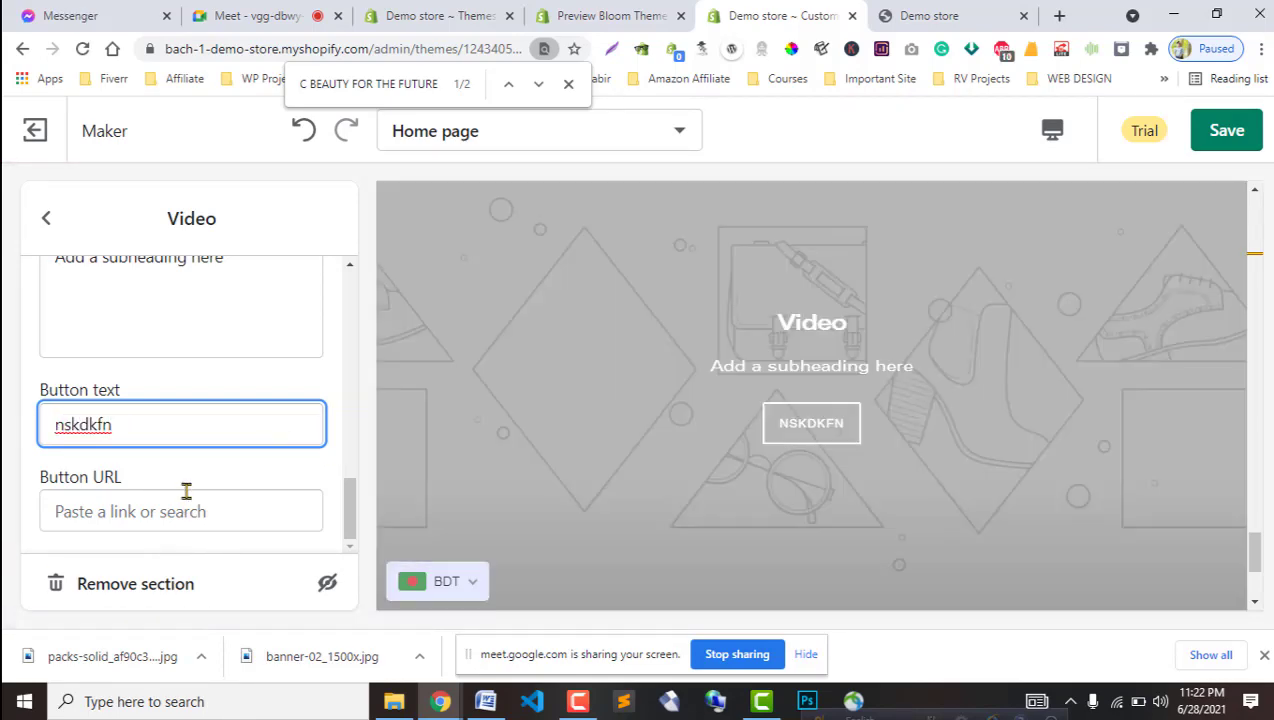
click(181, 512)
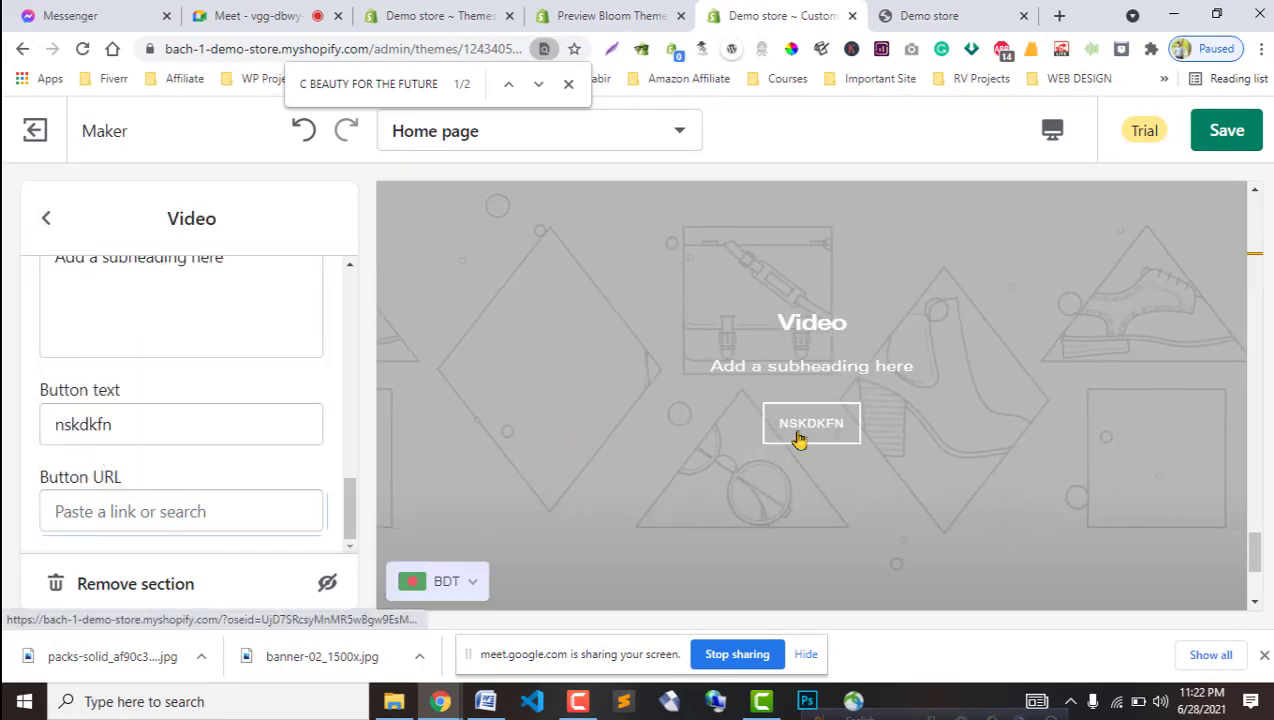
click(136, 506)
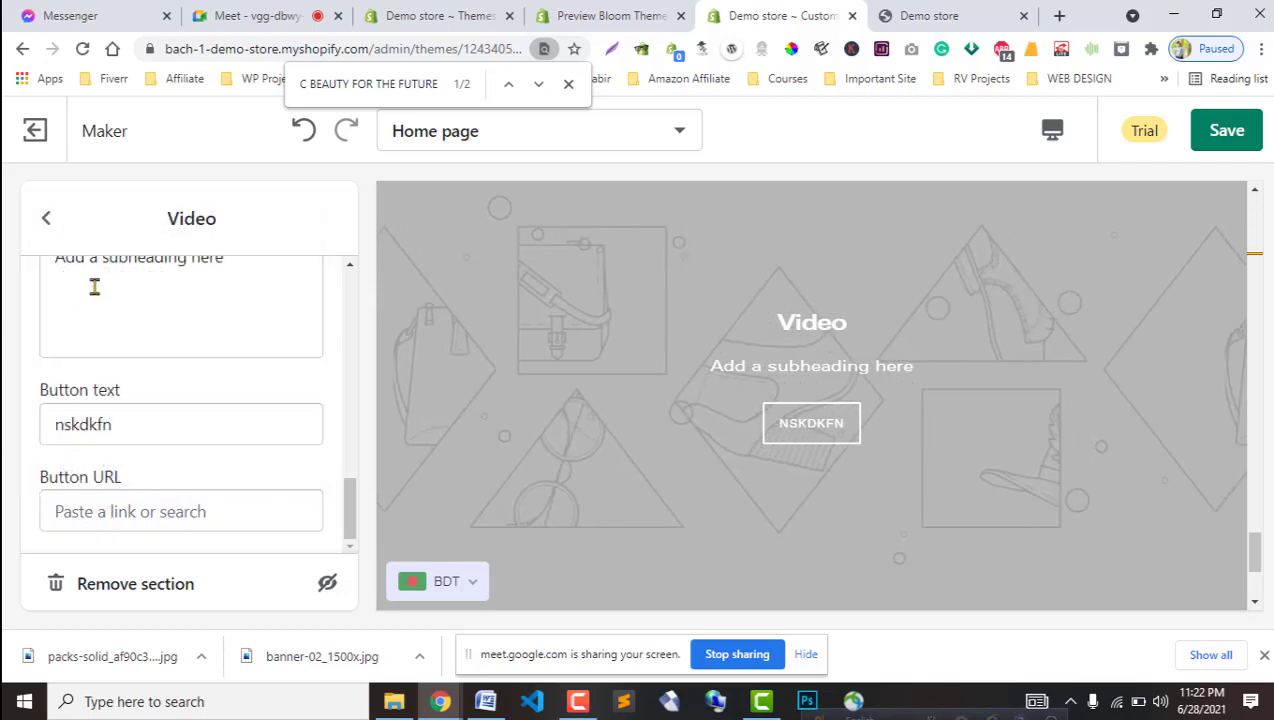
click(41, 220)
Examine the Bloom Botanicals heading, text and four icon columns in the Bloom preview and return to the theme editor.
click(605, 15)
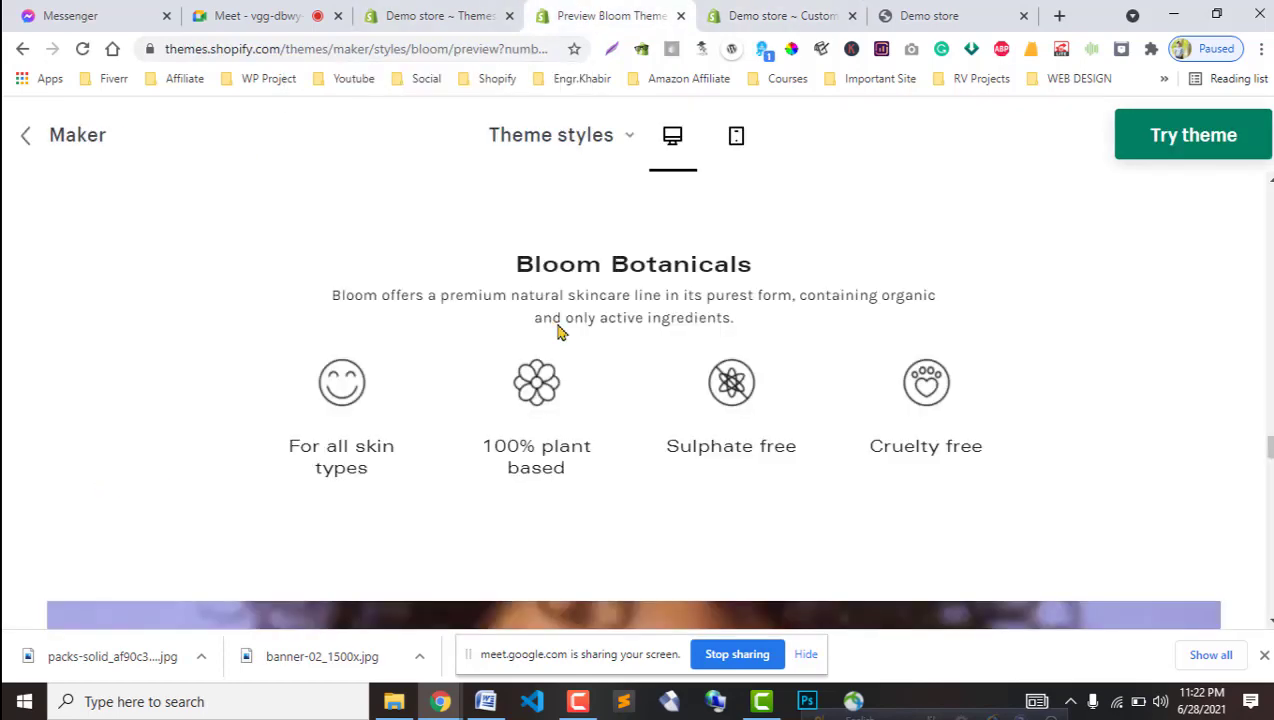
scroll(512, 428, down, 3)
scroll(512, 430, up, 3)
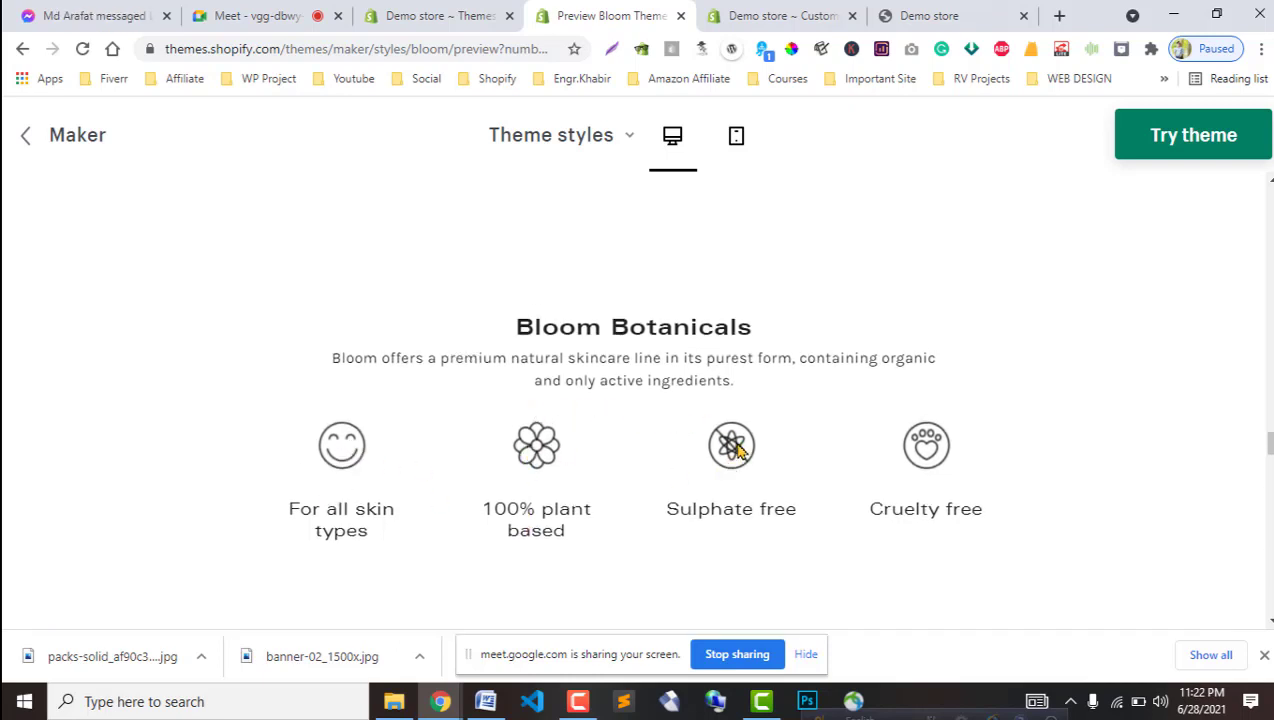
double_click(627, 380)
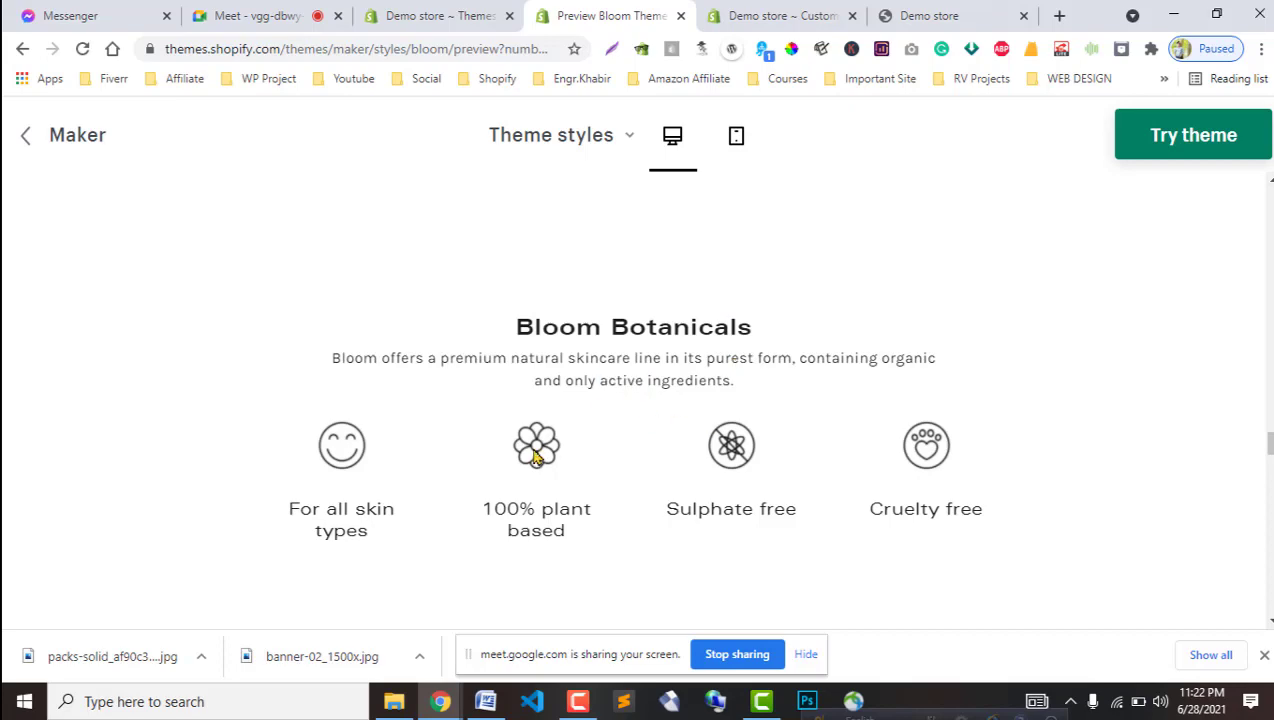
click(519, 8)
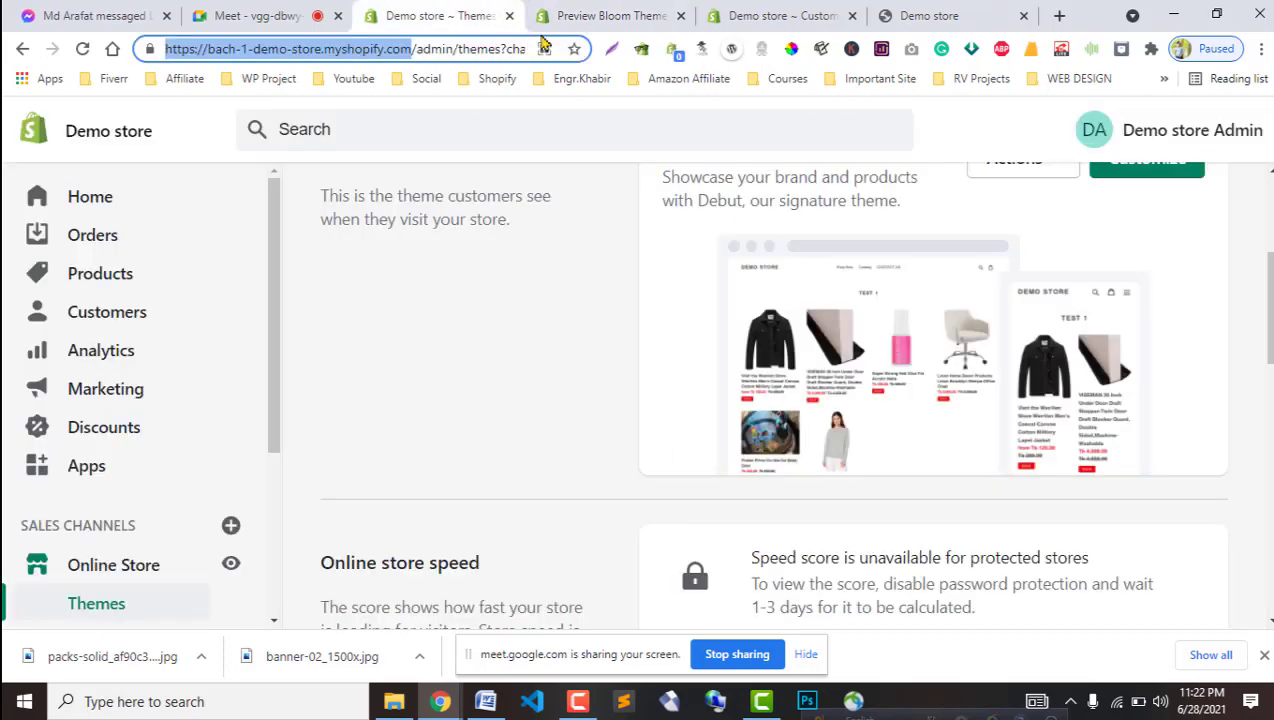
click(775, 15)
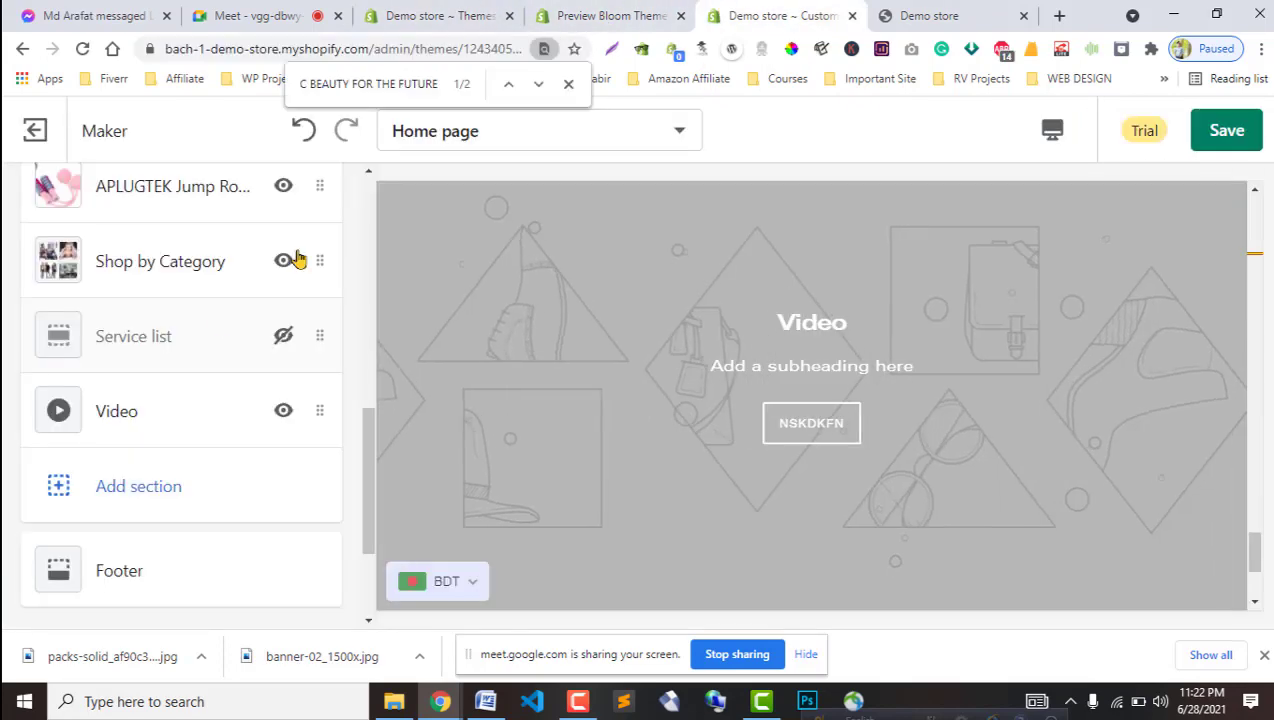
Open the list of section types that can be added to the home page and close the Messenger browser tab.
click(175, 487)
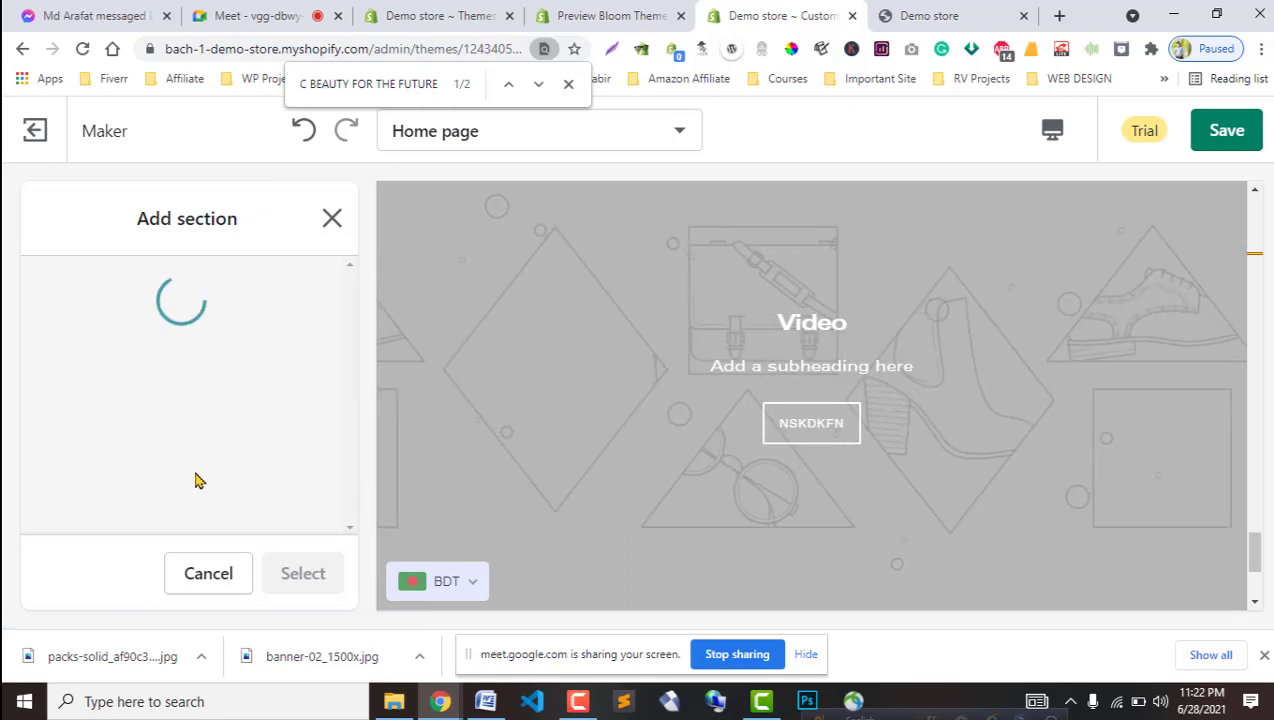
scroll(195, 481, down, 3)
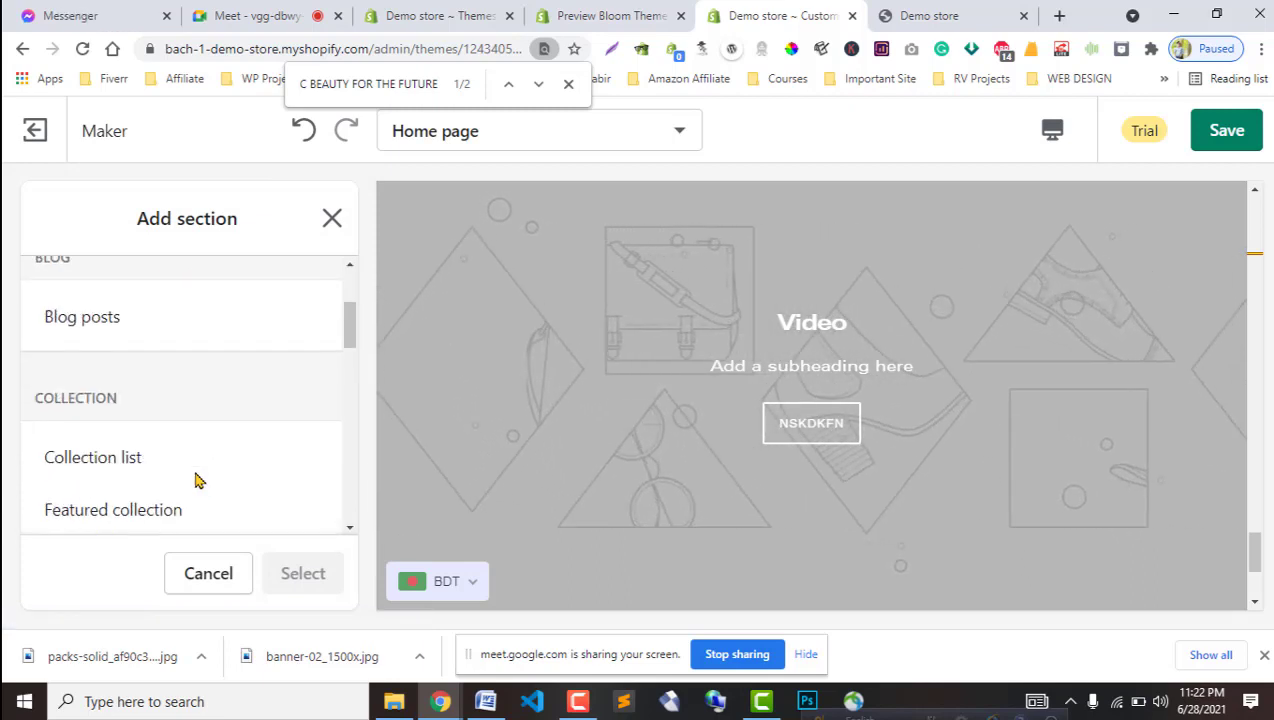
click(166, 15)
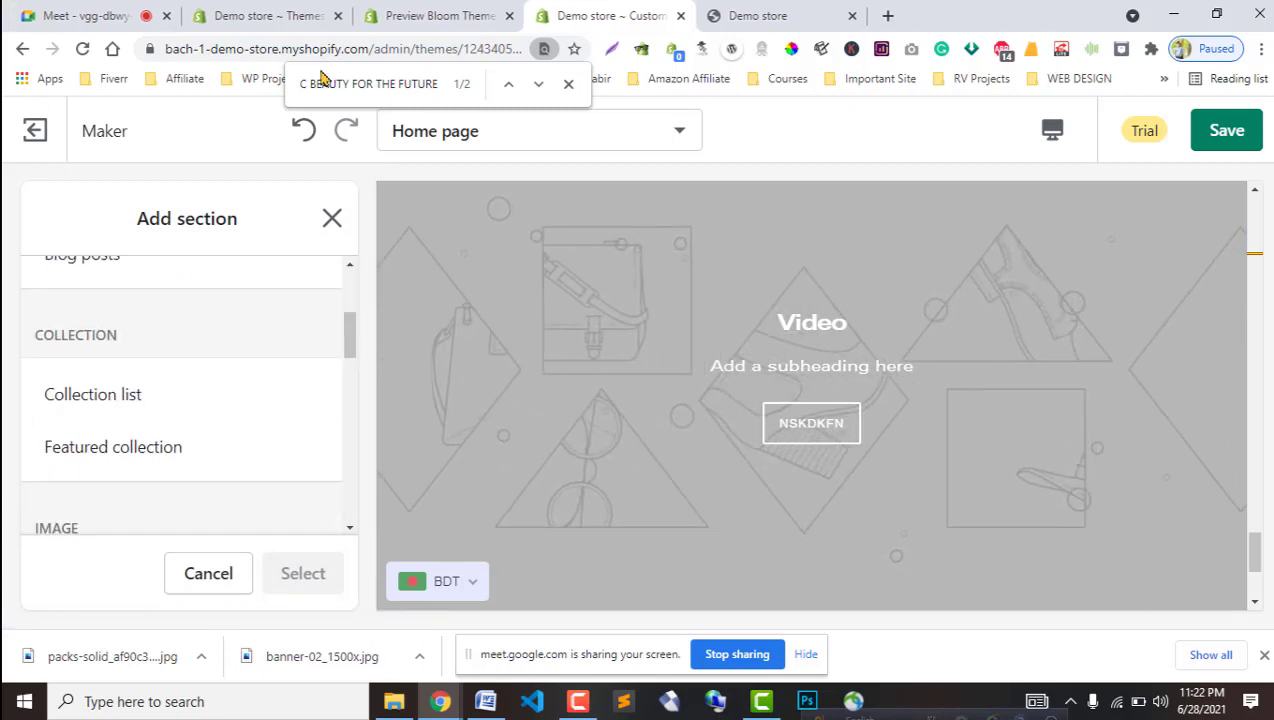
Look through the available section types for one that matches the Bloom preview's Bloom Botanicals icon section.
click(466, 14)
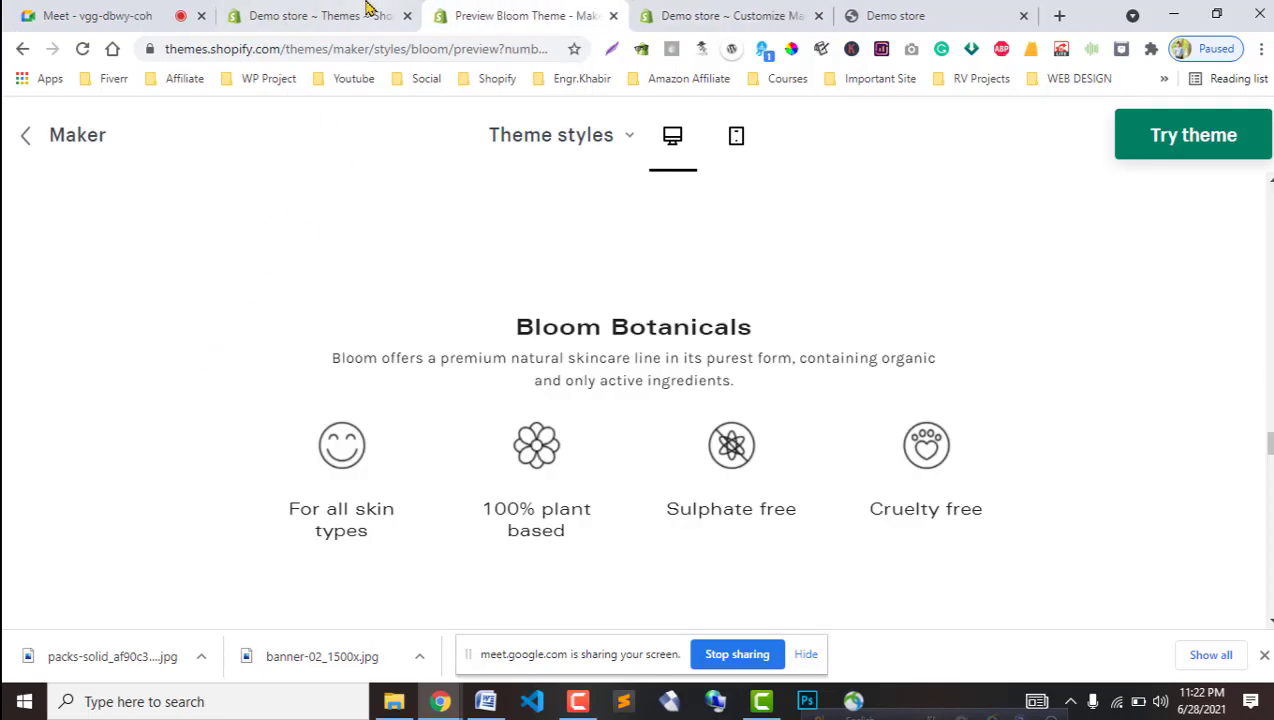
click(645, 16)
scroll(82, 515, down, 3)
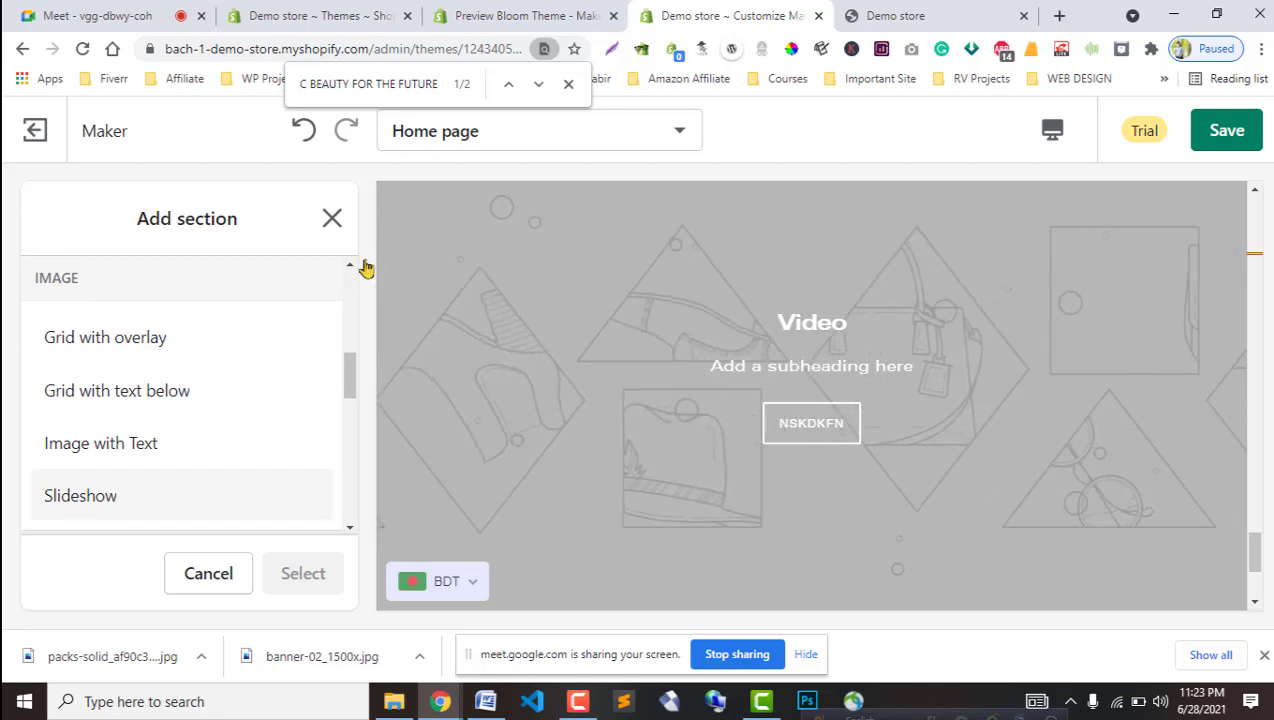
click(575, 14)
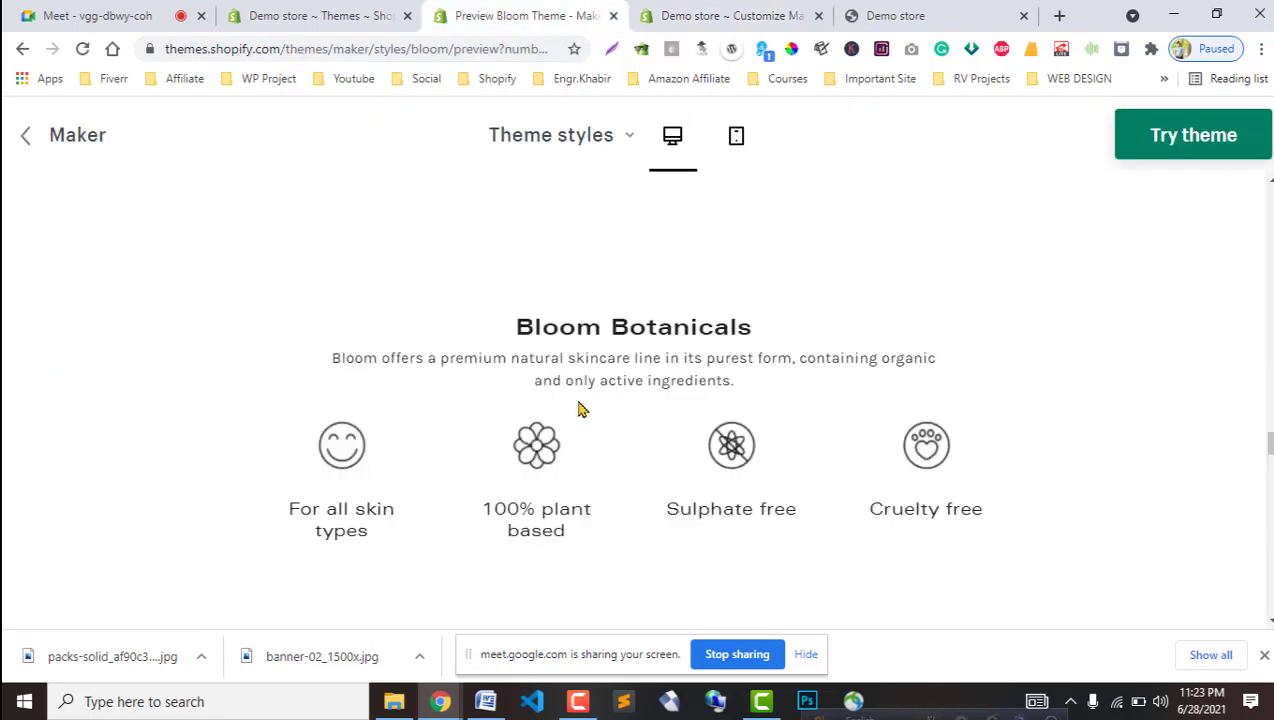
click(703, 16)
scroll(285, 405, down, 3)
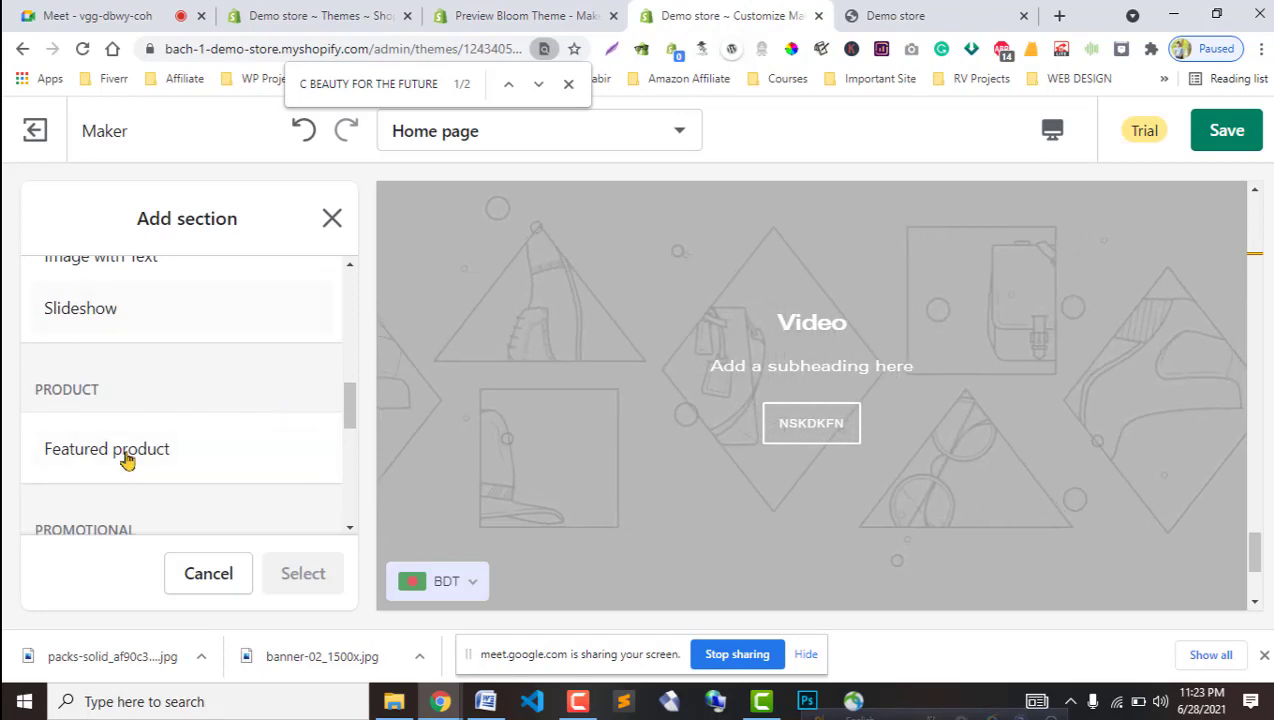
scroll(178, 509, down, 2)
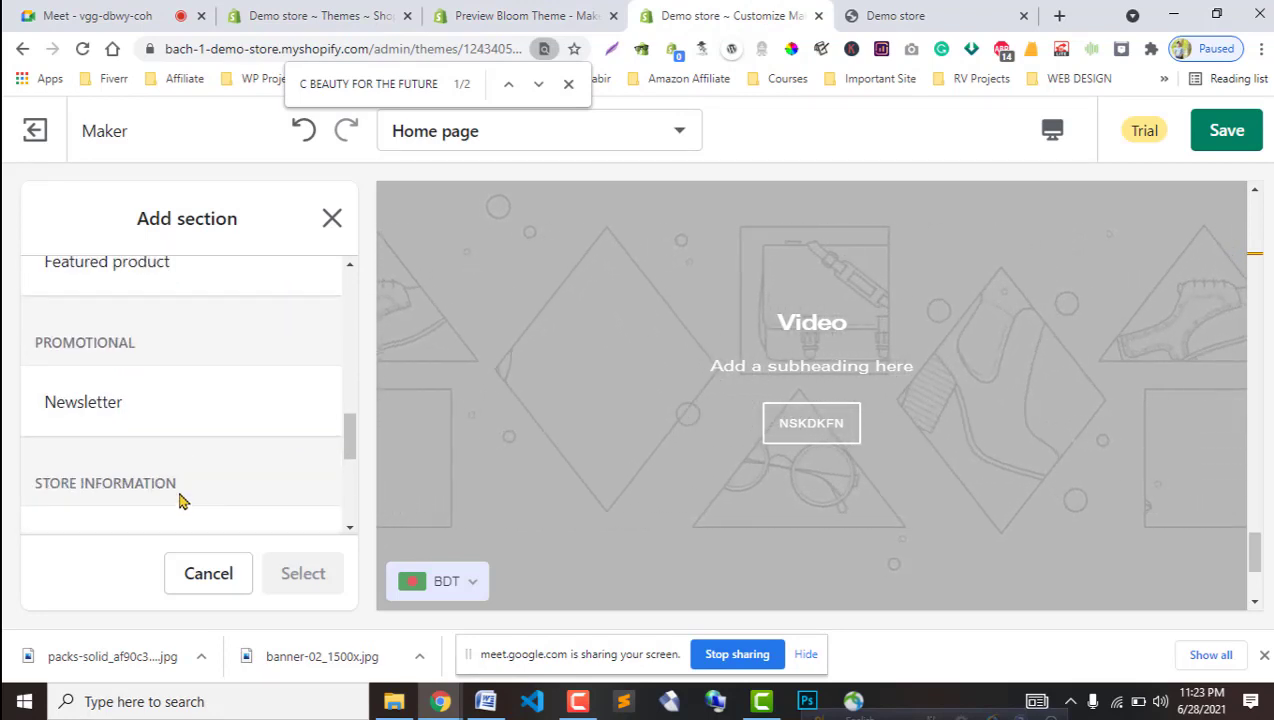
scroll(179, 506, down, 3)
scroll(180, 501, down, 2)
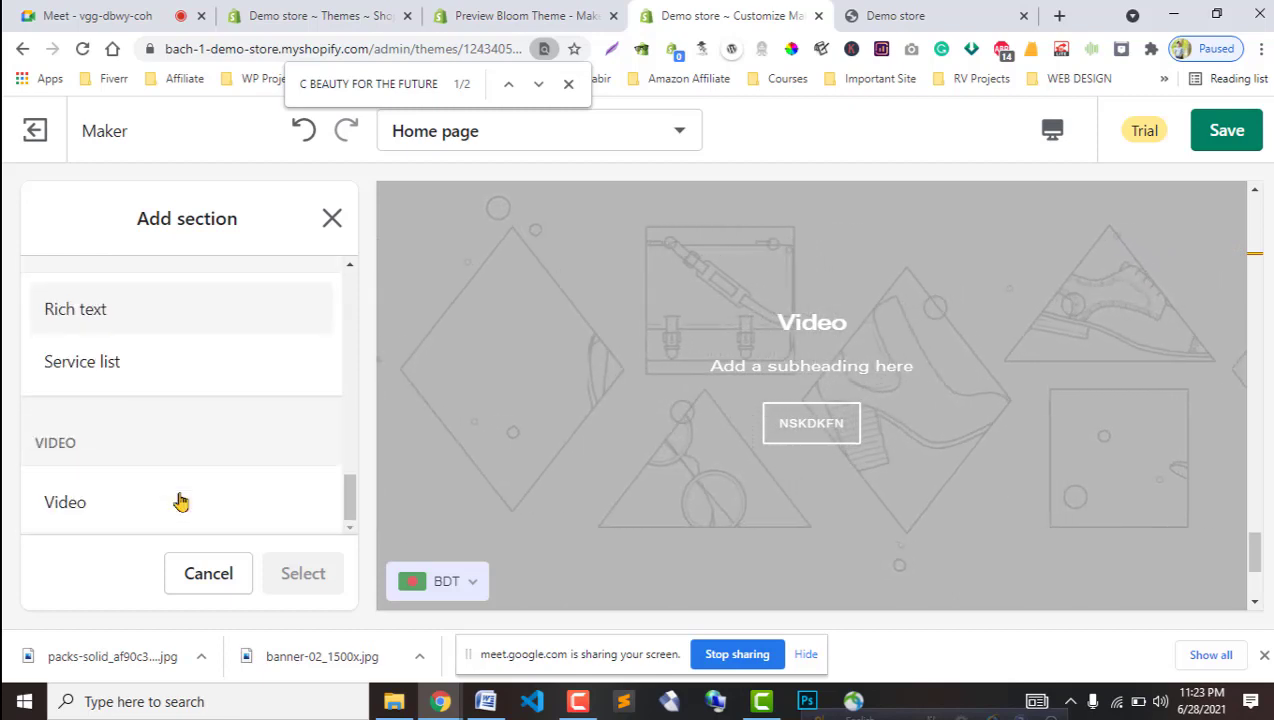
Preview the Service list section type and compare it with the Bloom Botanicals section in the Bloom preview.
click(155, 372)
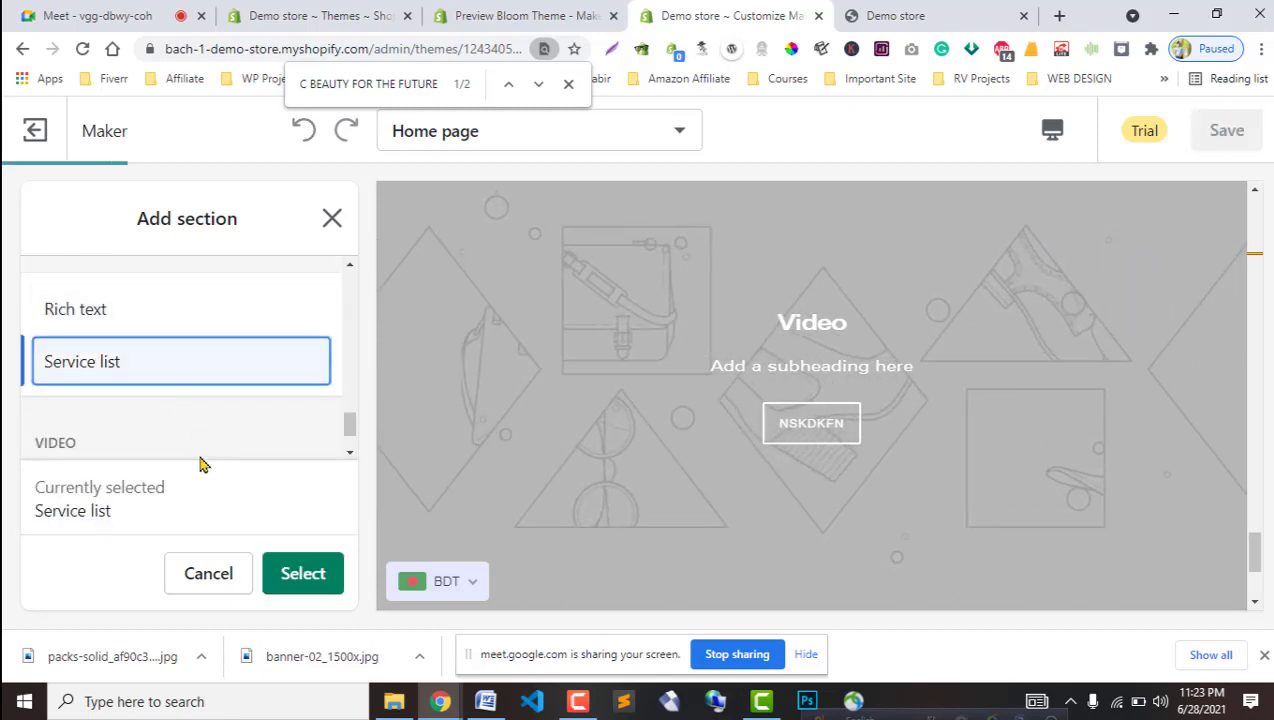
scroll(205, 463, down, 1)
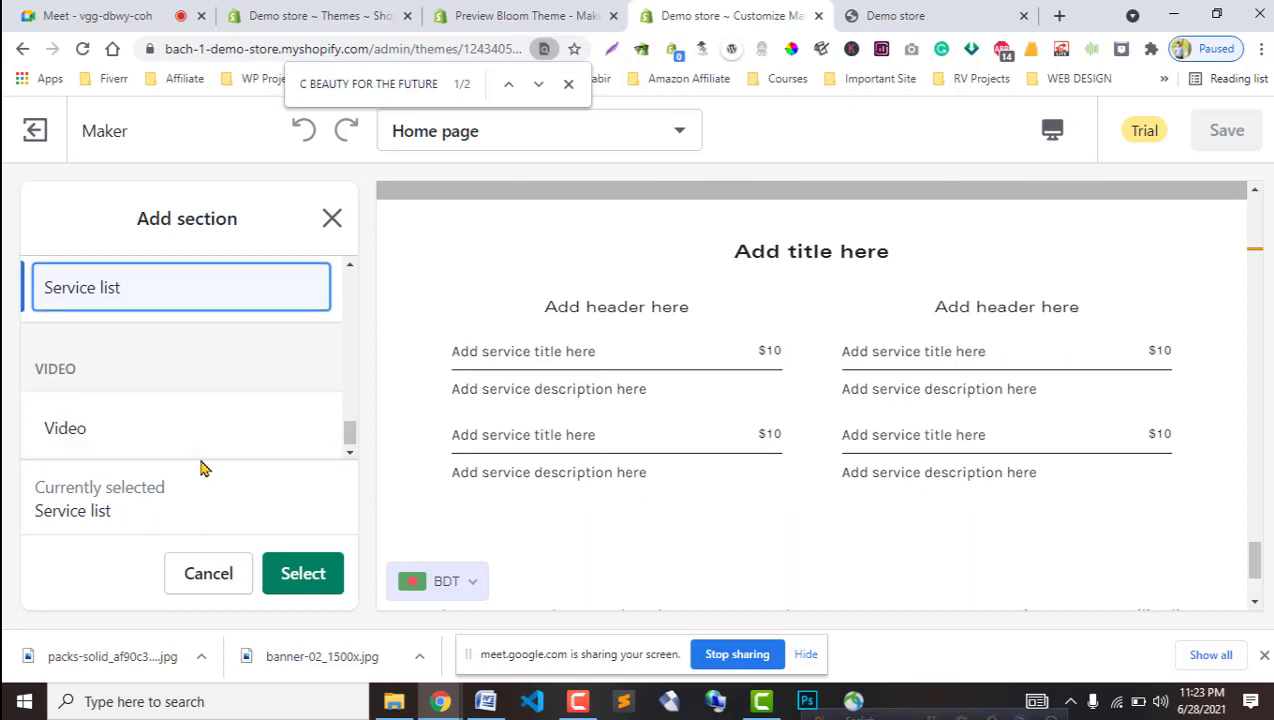
scroll(185, 417, up, 3)
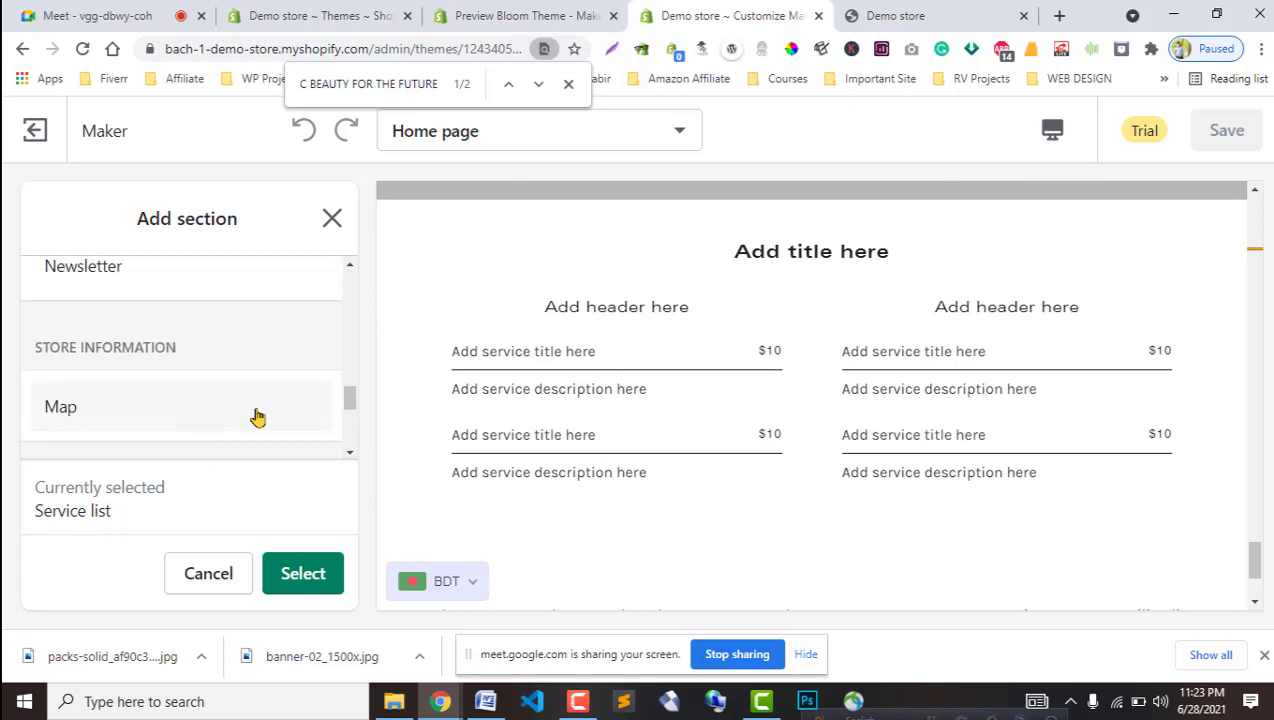
click(525, 15)
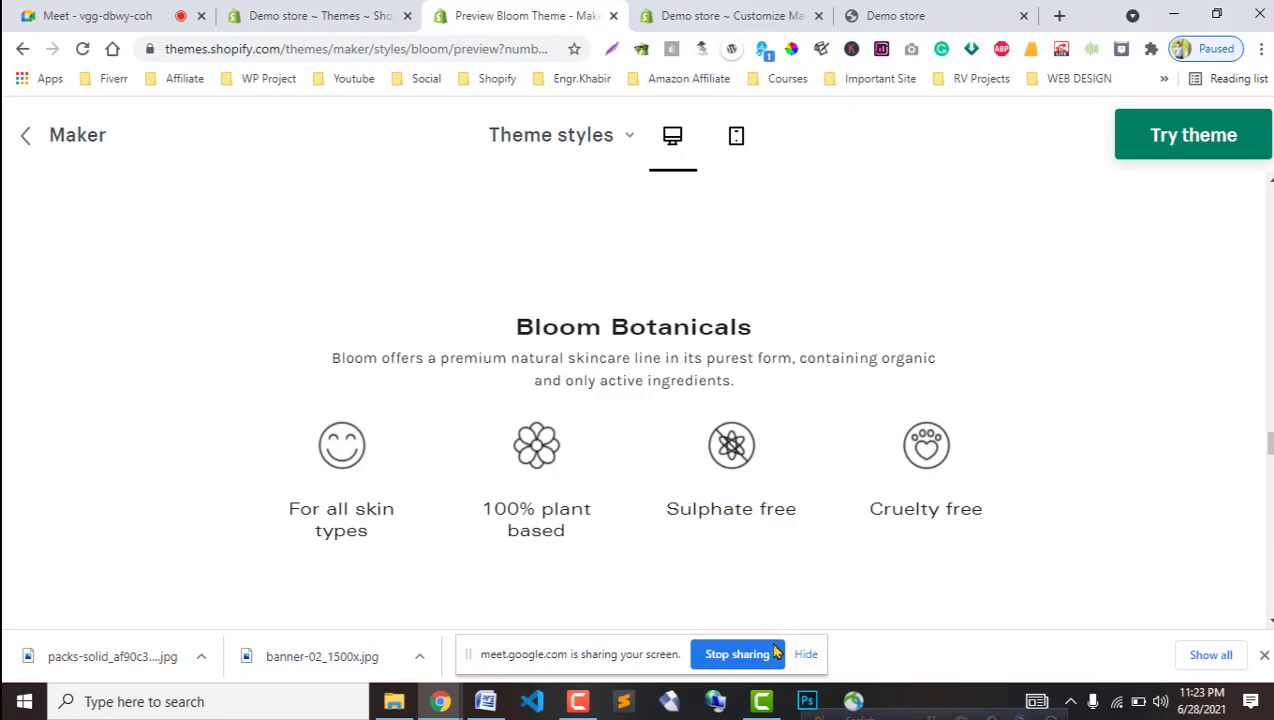
click(805, 654)
click(725, 15)
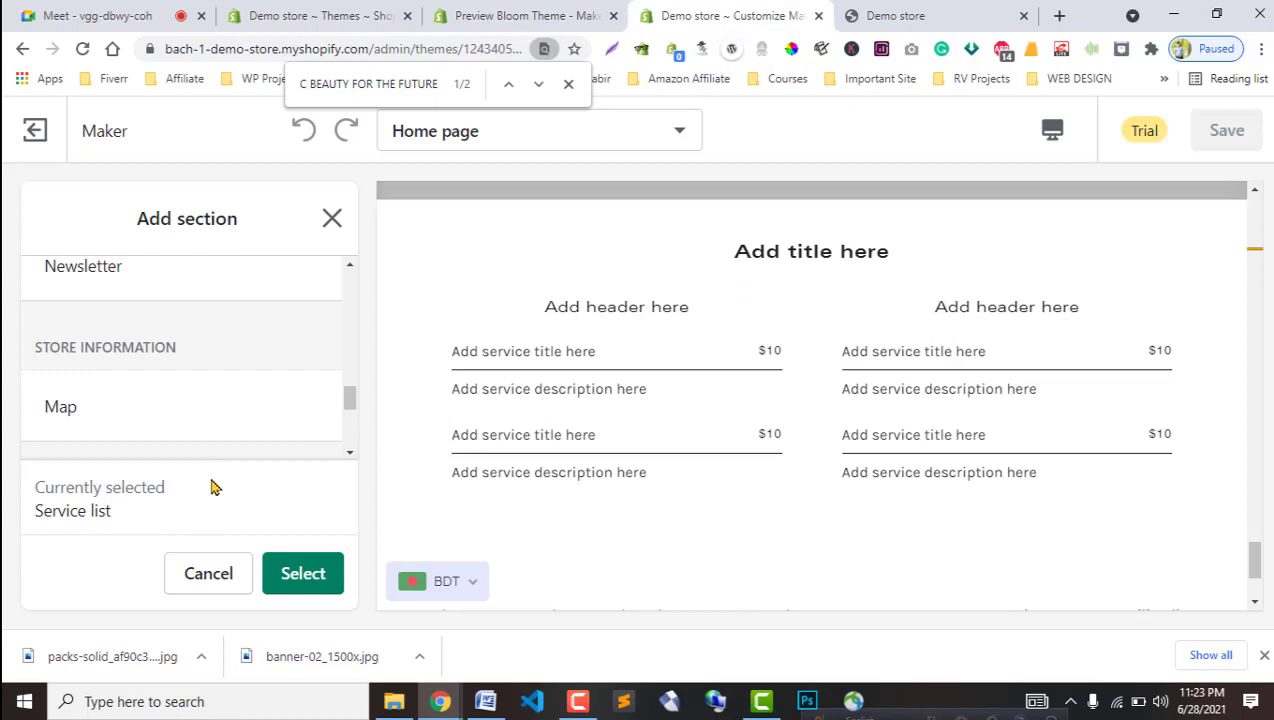
Preview the Image with Text, Grid with overlay and Grid with text below section types on the home page.
scroll(213, 381, up, 5)
scroll(213, 381, up, 3)
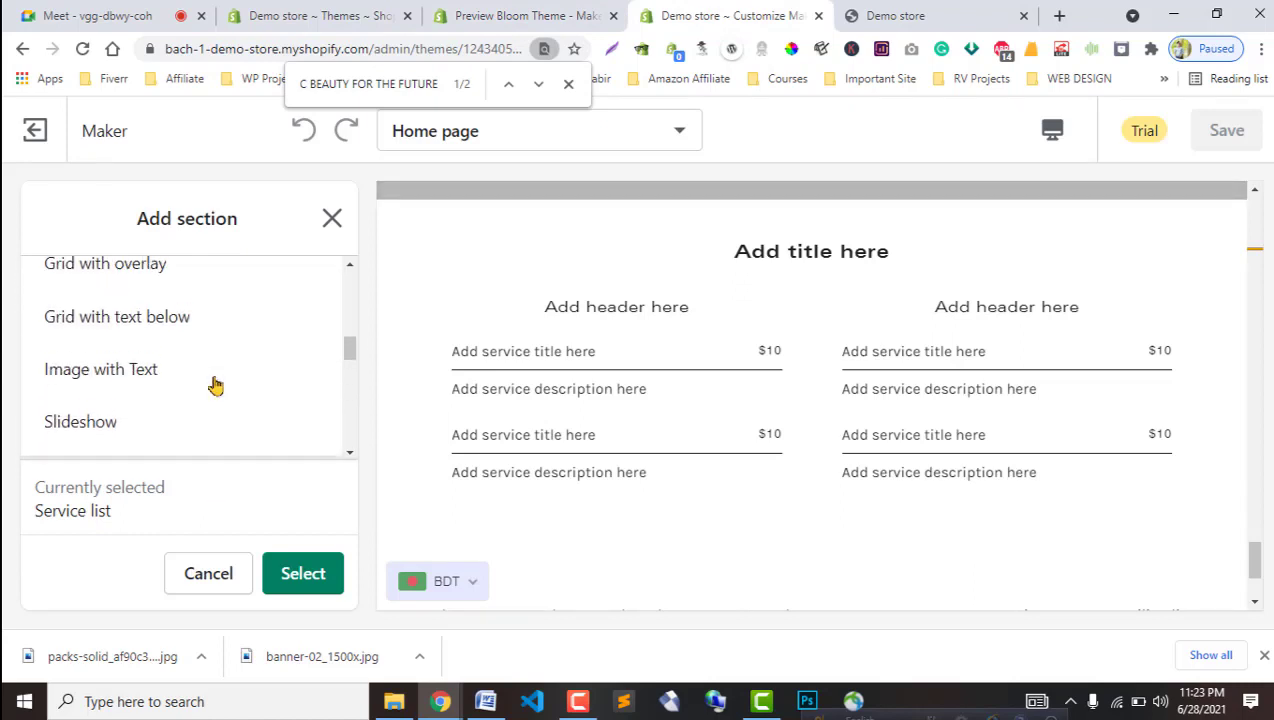
click(183, 441)
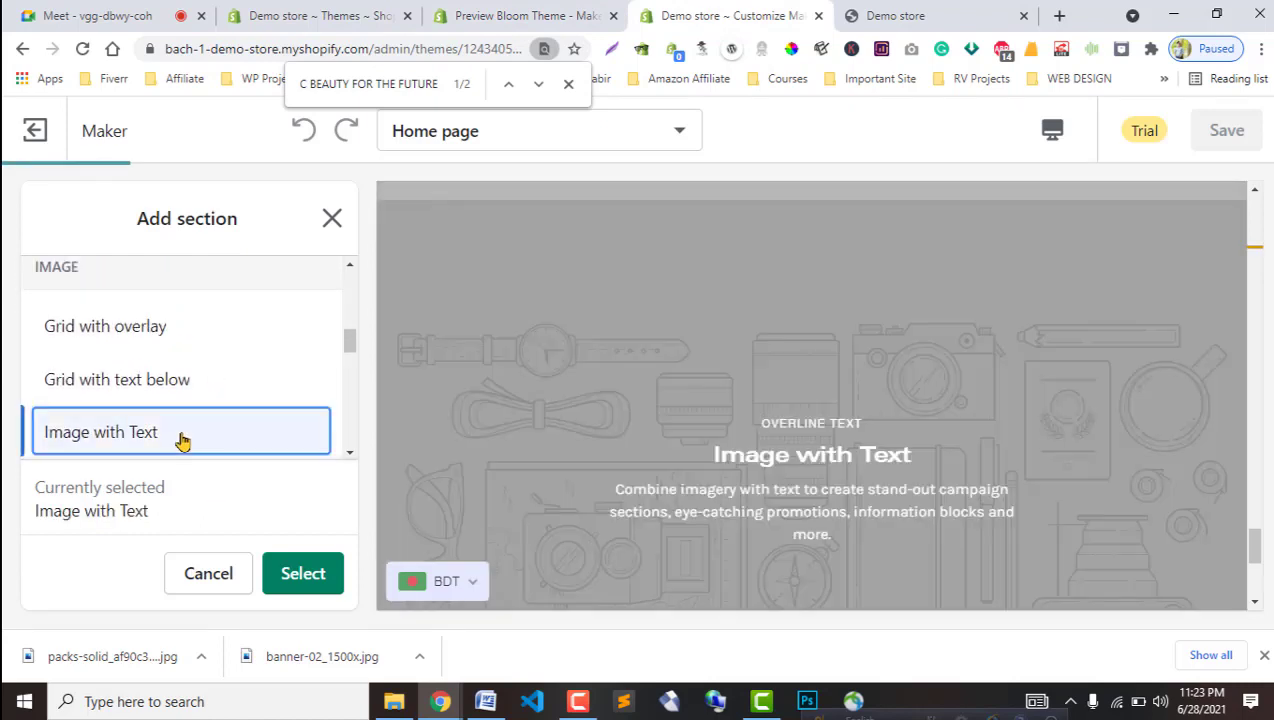
click(165, 346)
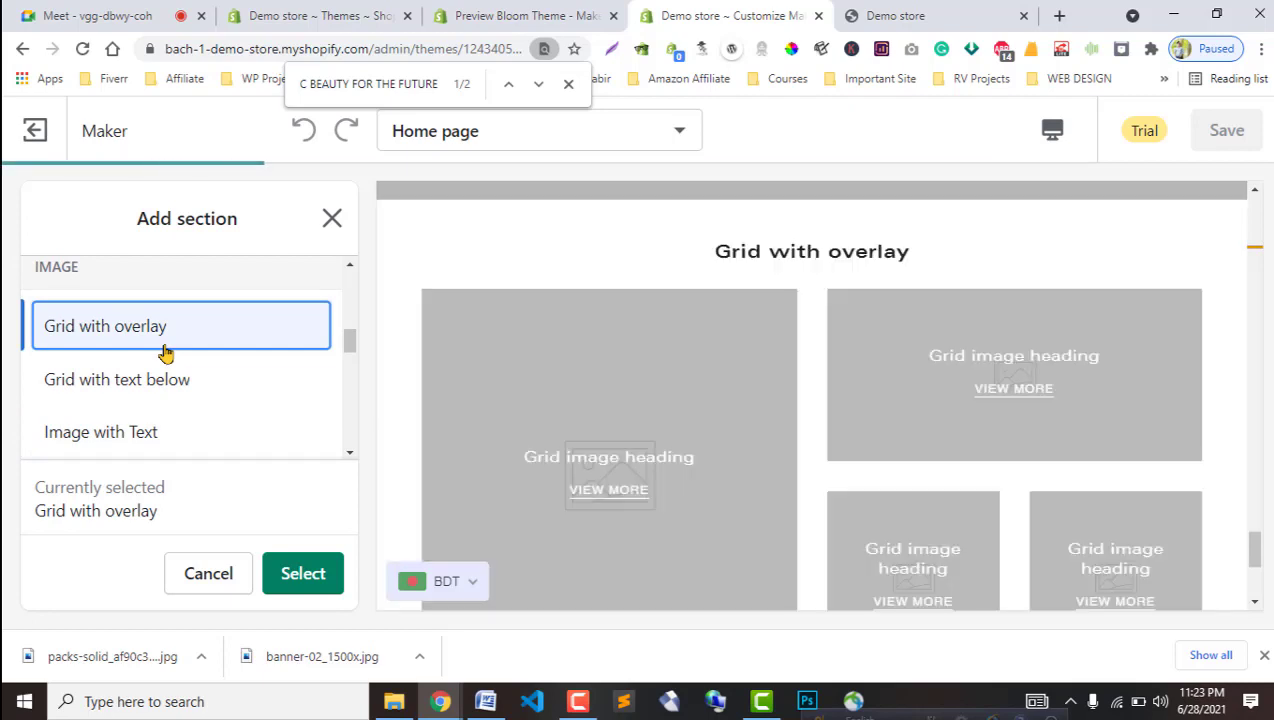
click(192, 394)
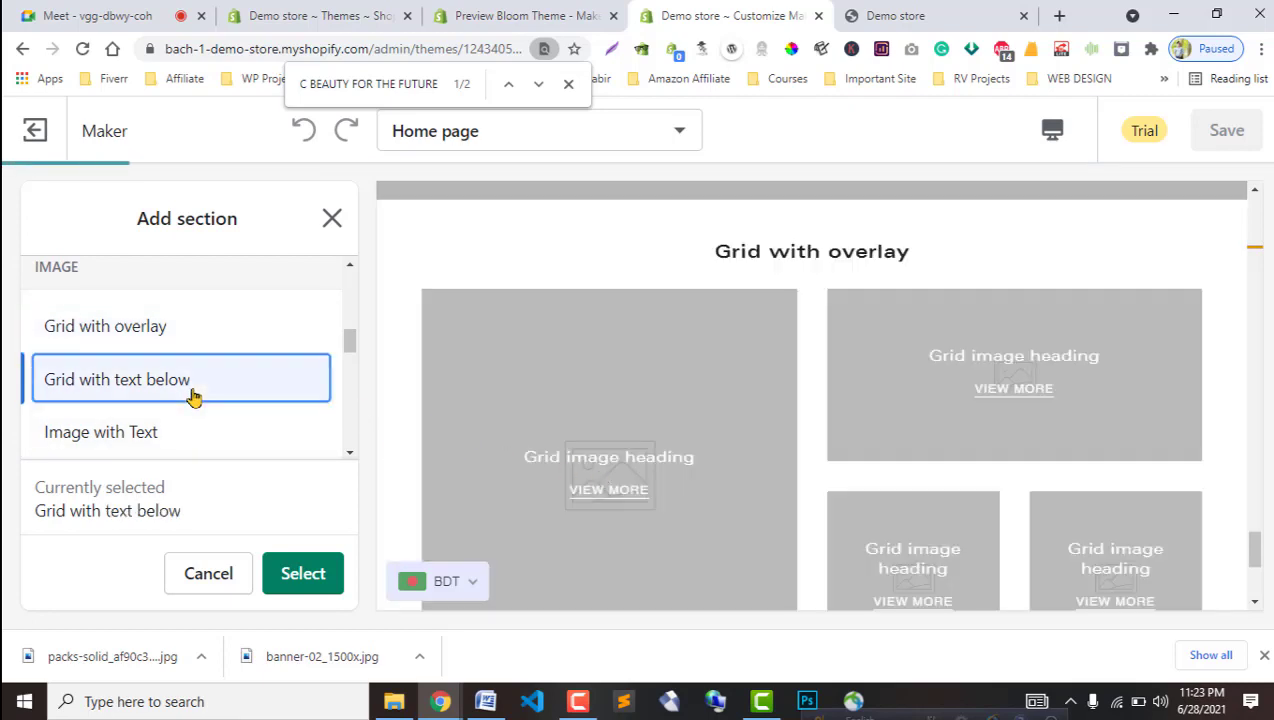
scroll(537, 507, down, 2)
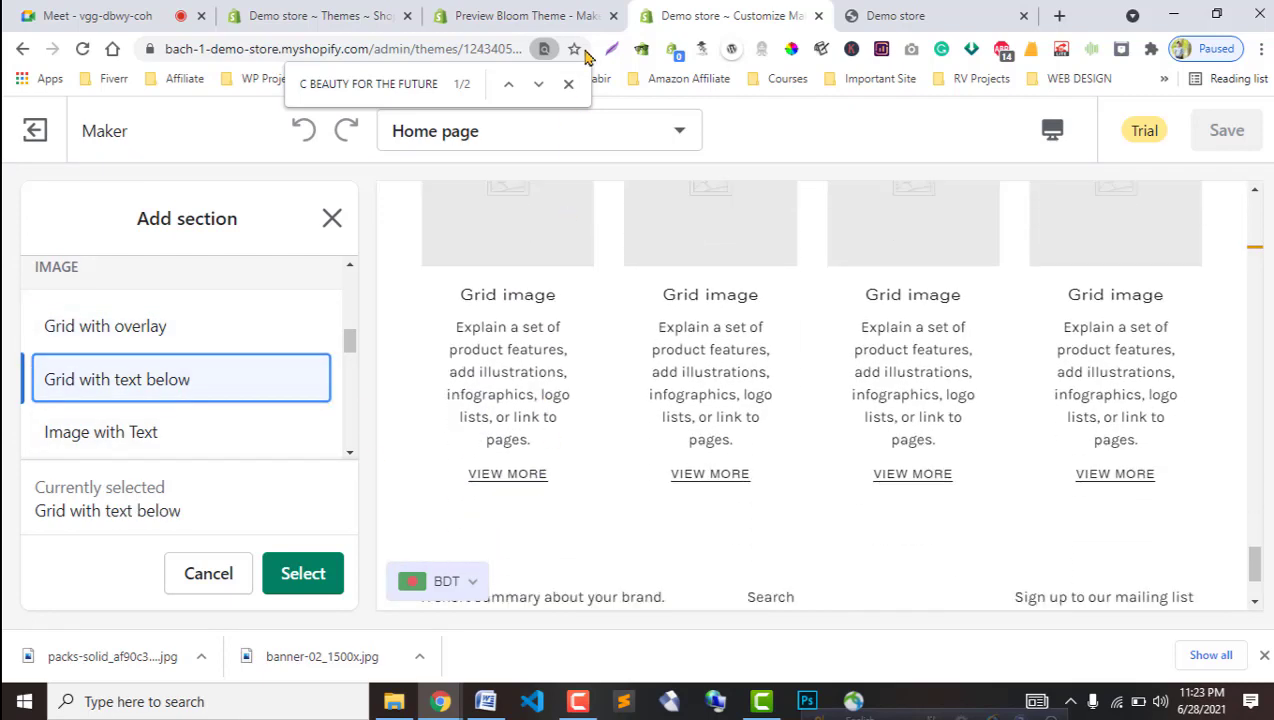
Check the Bloom Botanicals layout in the Bloom preview again and add a Grid with text below section.
click(592, 17)
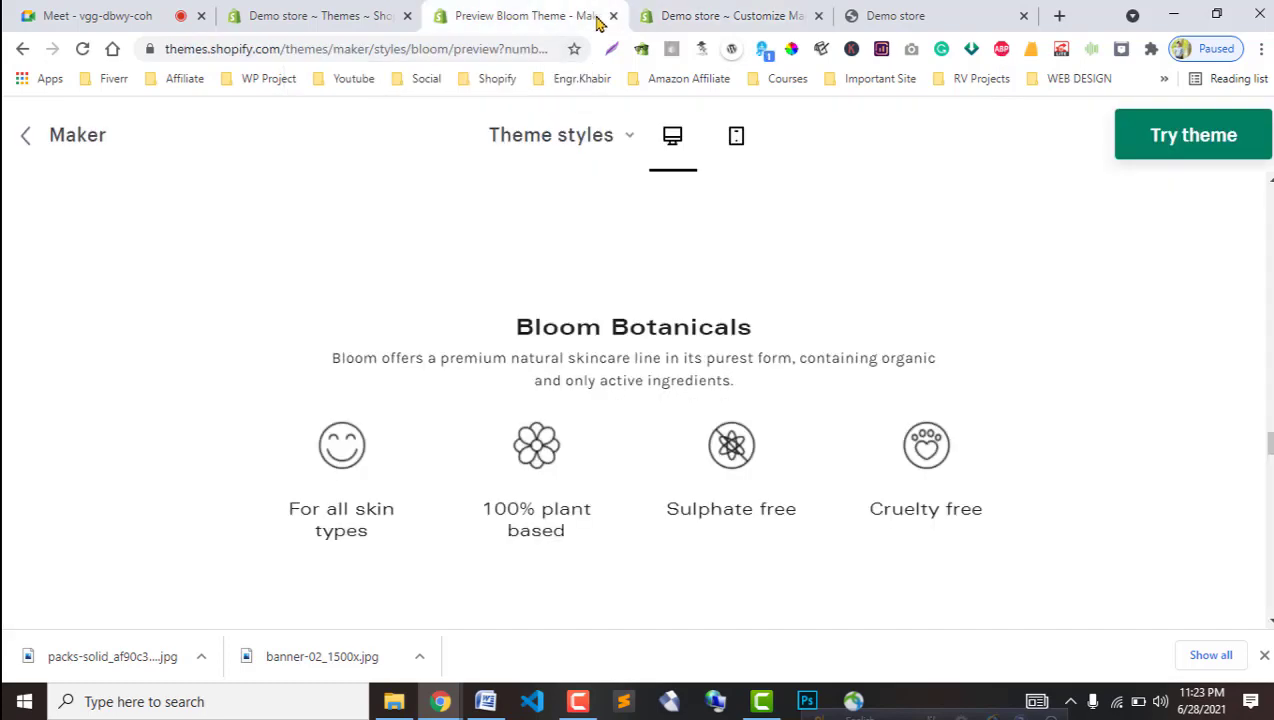
click(715, 20)
scroll(672, 415, up, 2)
click(527, 16)
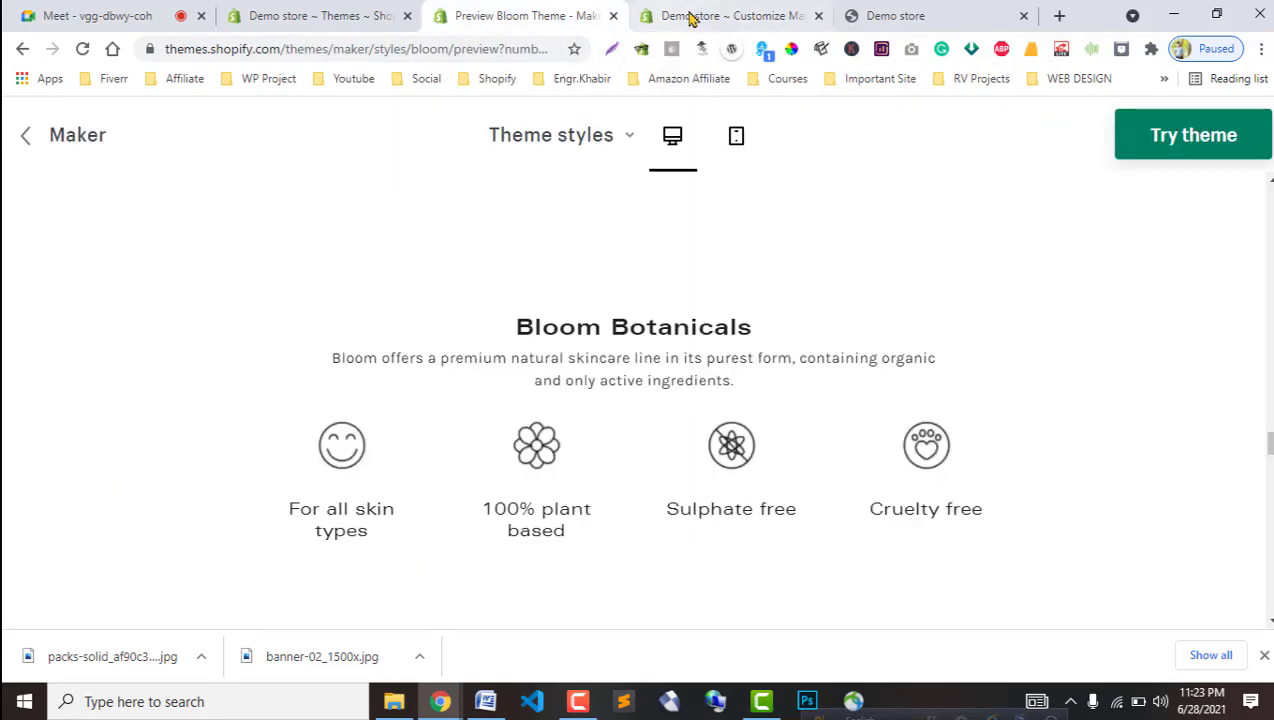
click(715, 16)
click(303, 574)
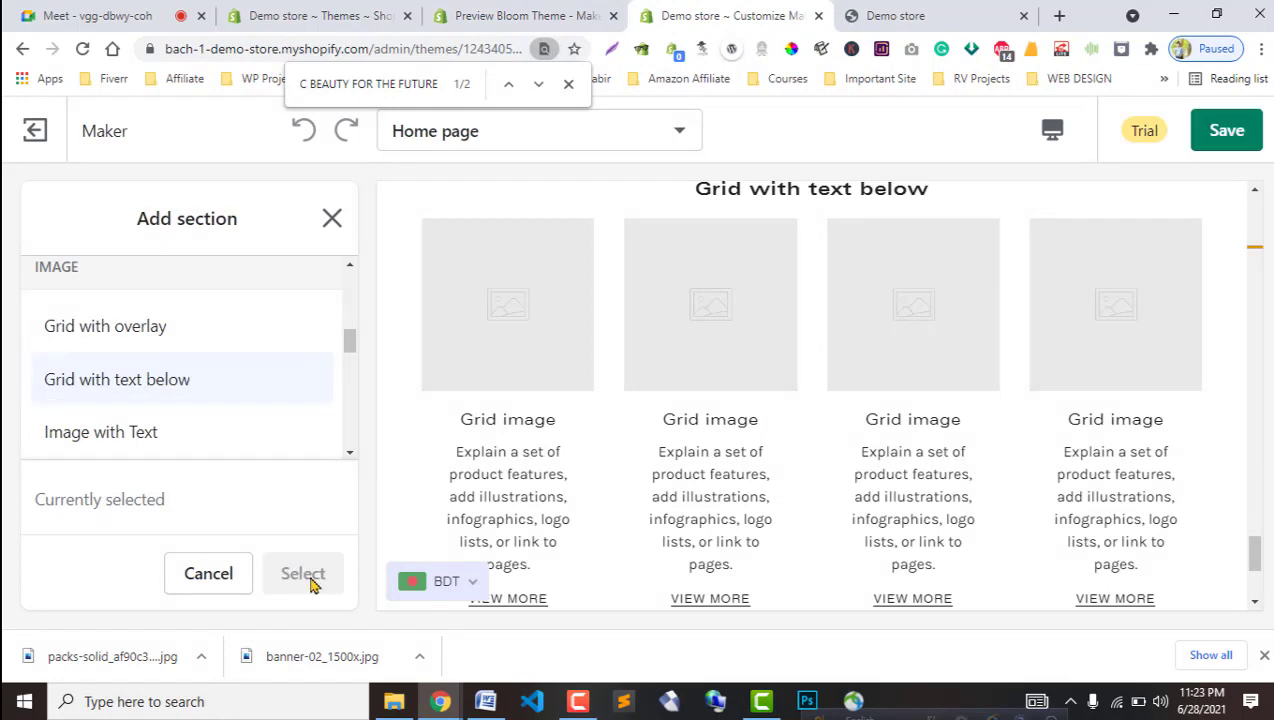
Look through the settings of the Grid with text below section and remove the section from the home page.
scroll(187, 512, down, 8)
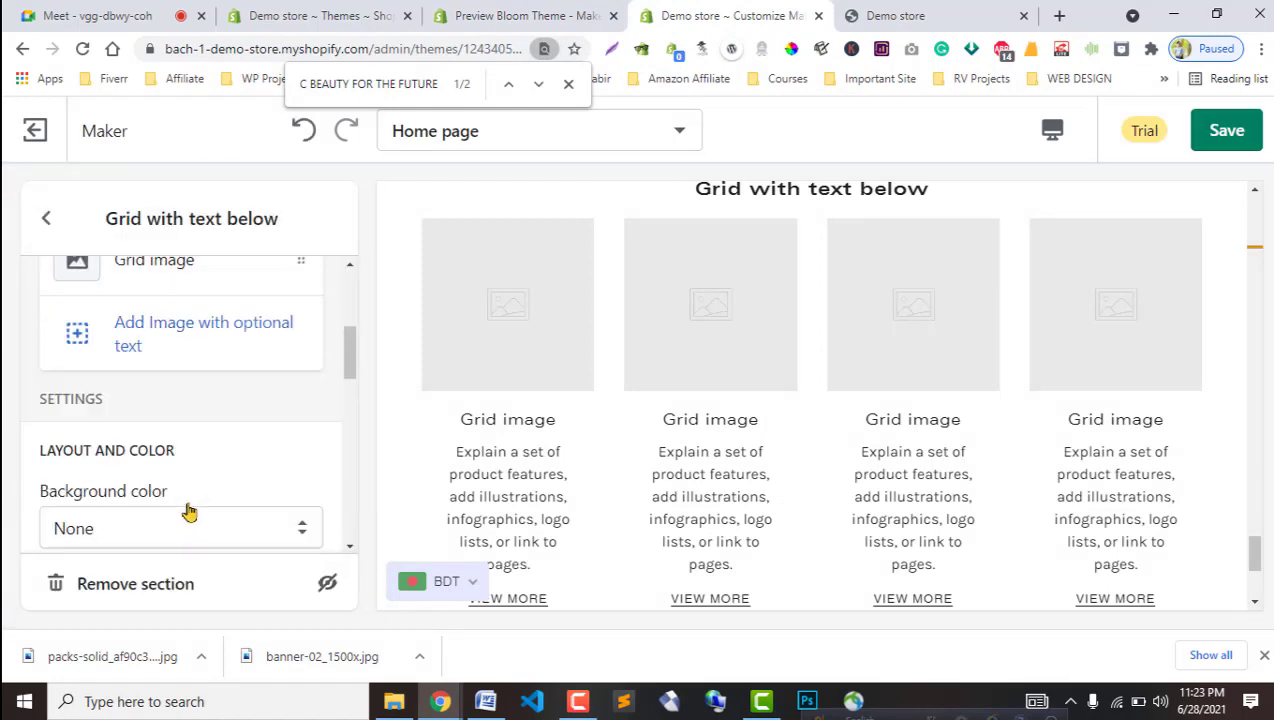
scroll(190, 512, down, 5)
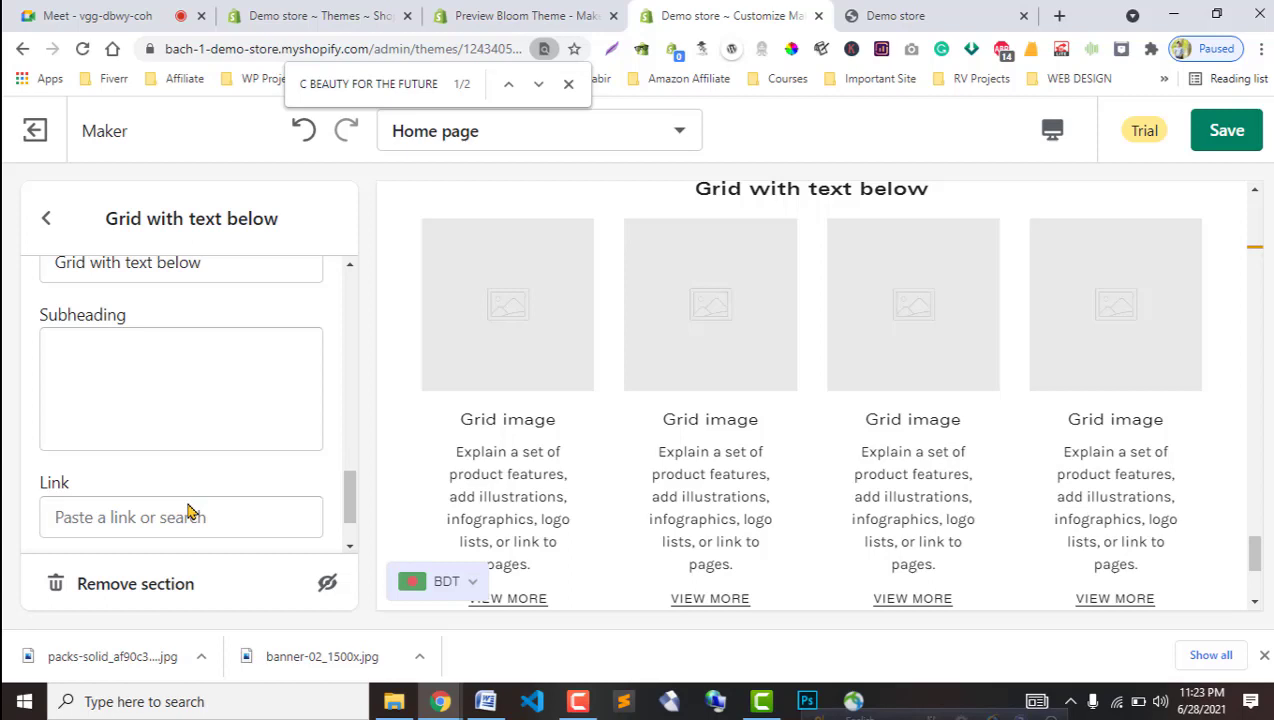
click(46, 220)
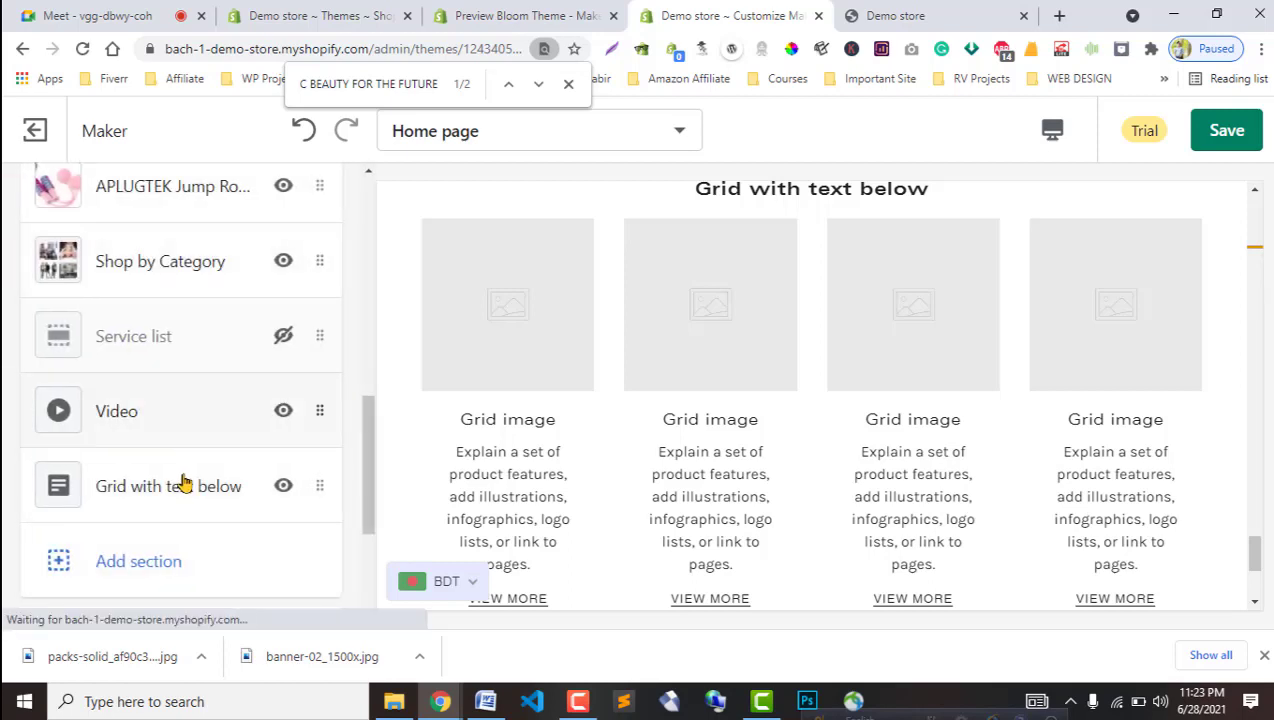
click(125, 492)
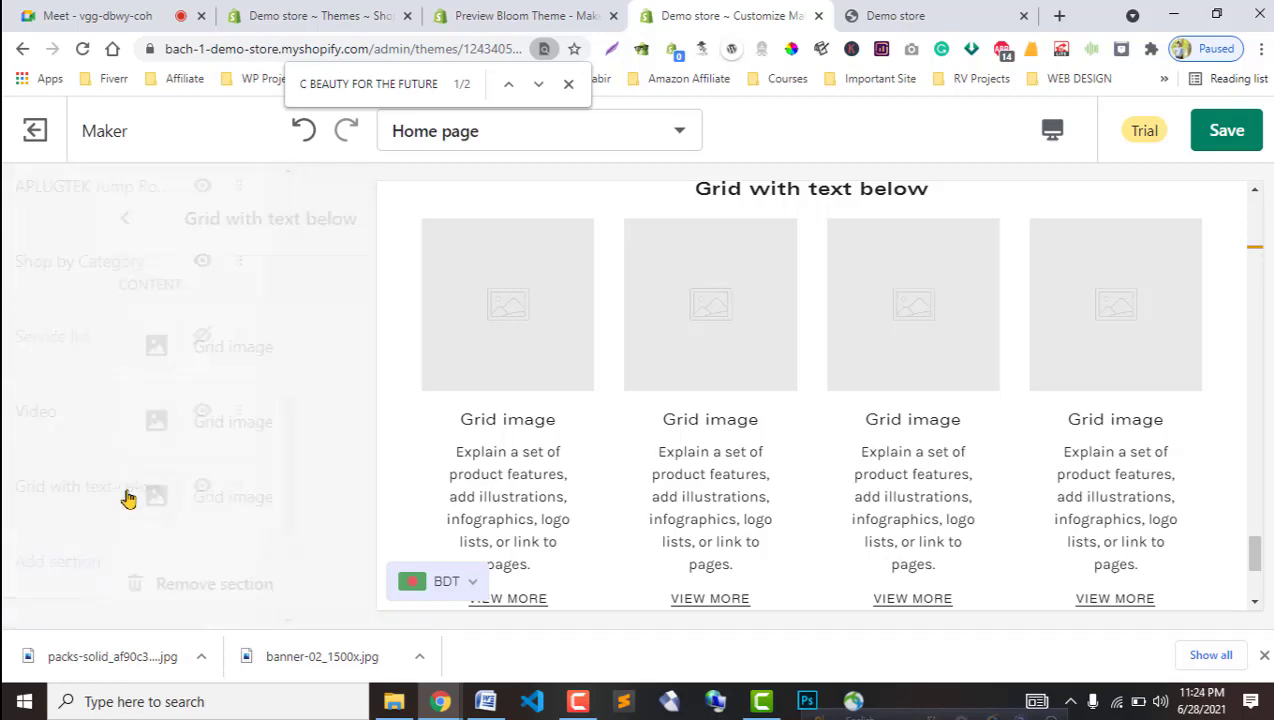
click(137, 591)
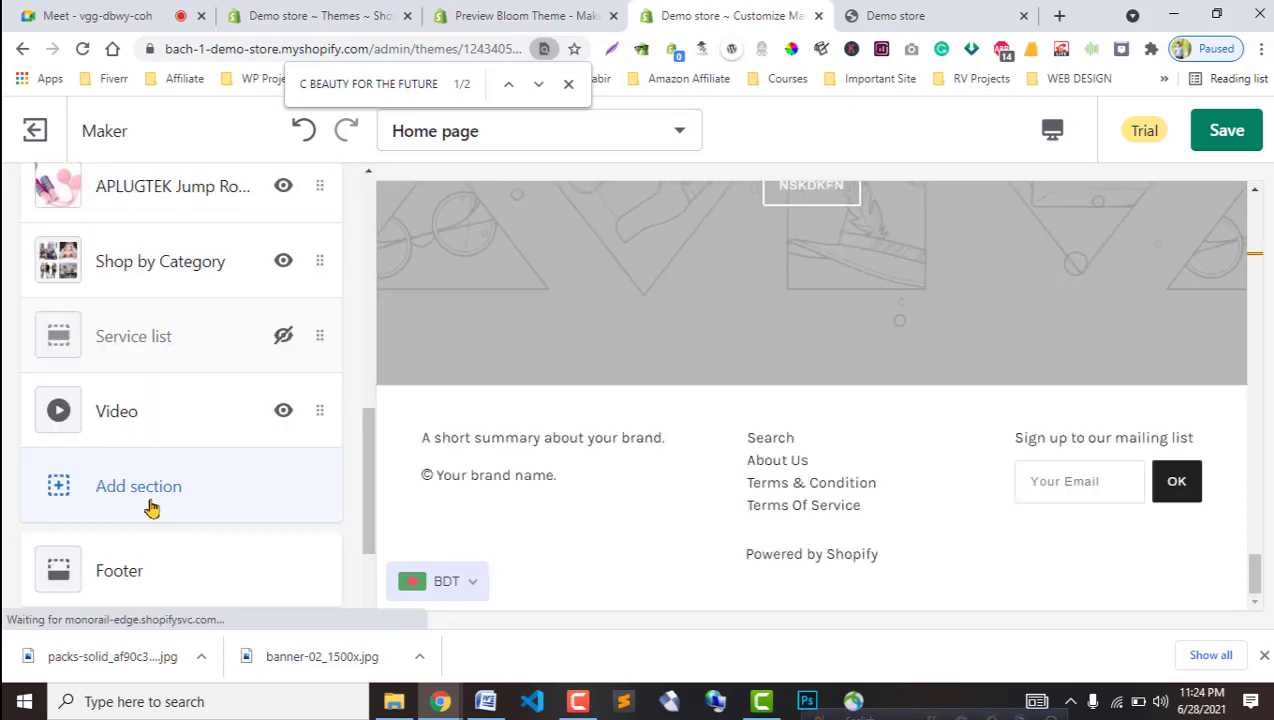
Try adding an Image with Text section after the Video section and remove it from the home page.
click(150, 495)
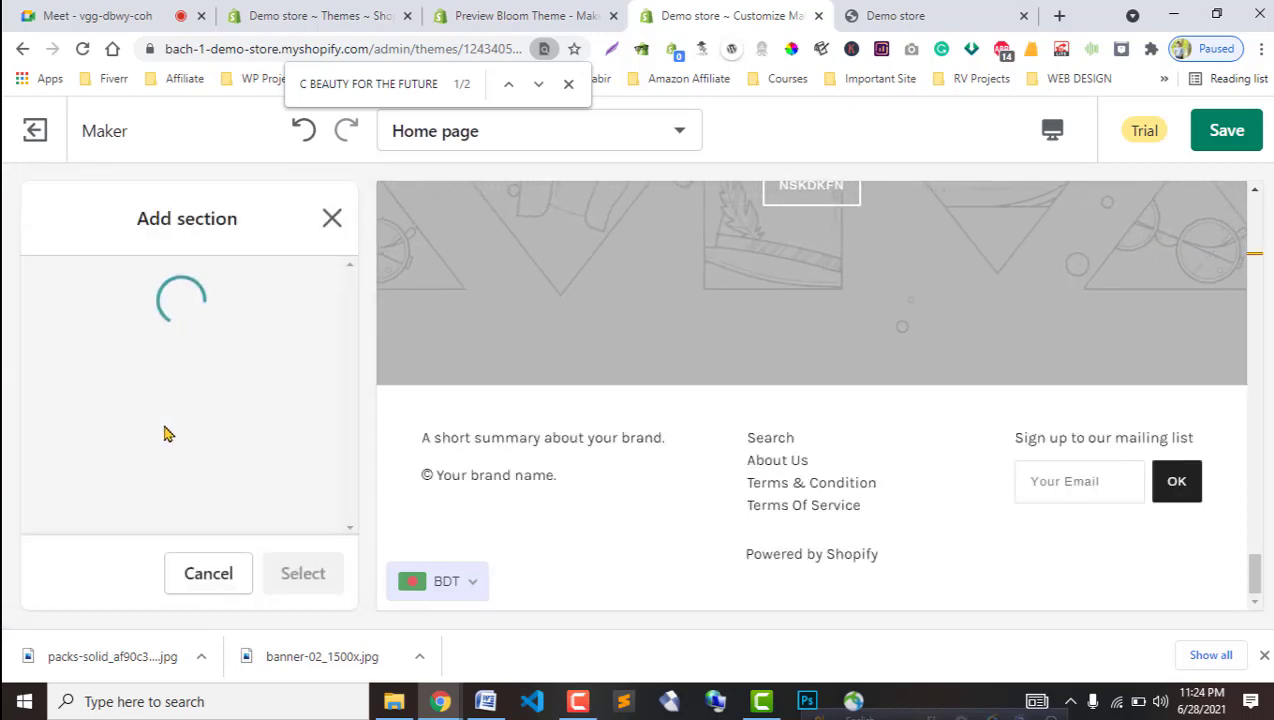
scroll(190, 435, down, 3)
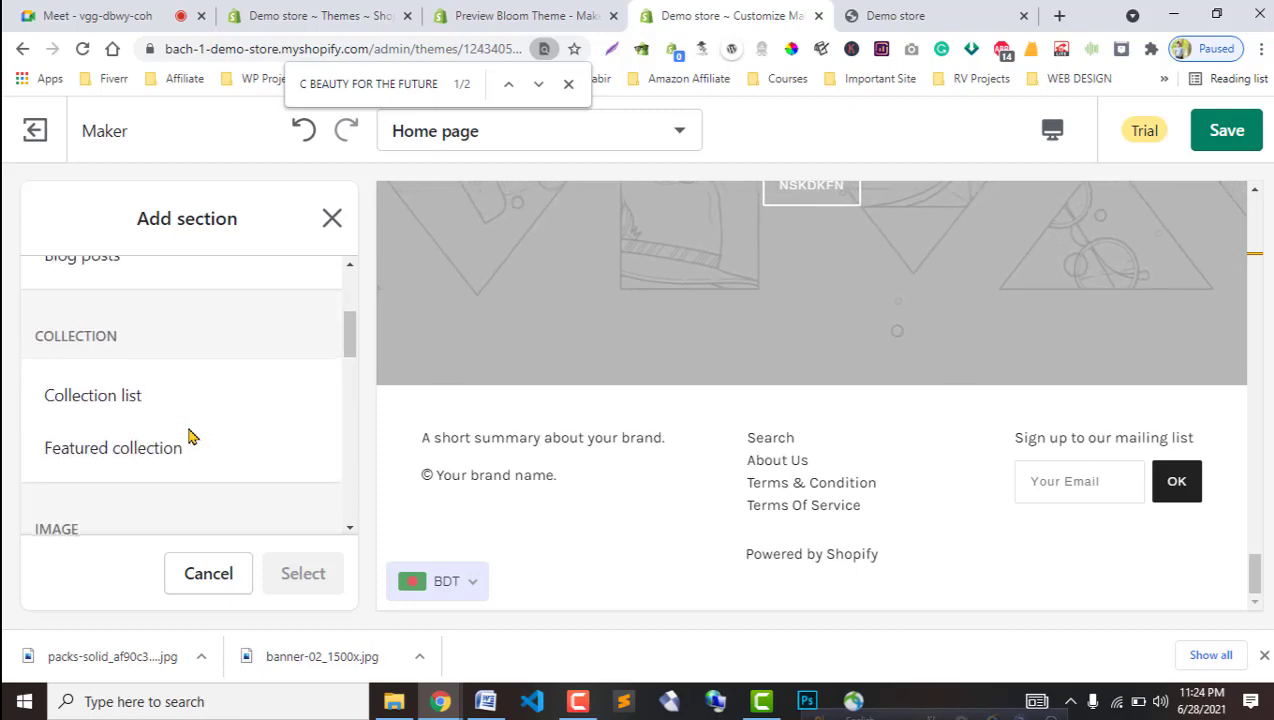
scroll(190, 437, down, 3)
scroll(190, 437, down, 2)
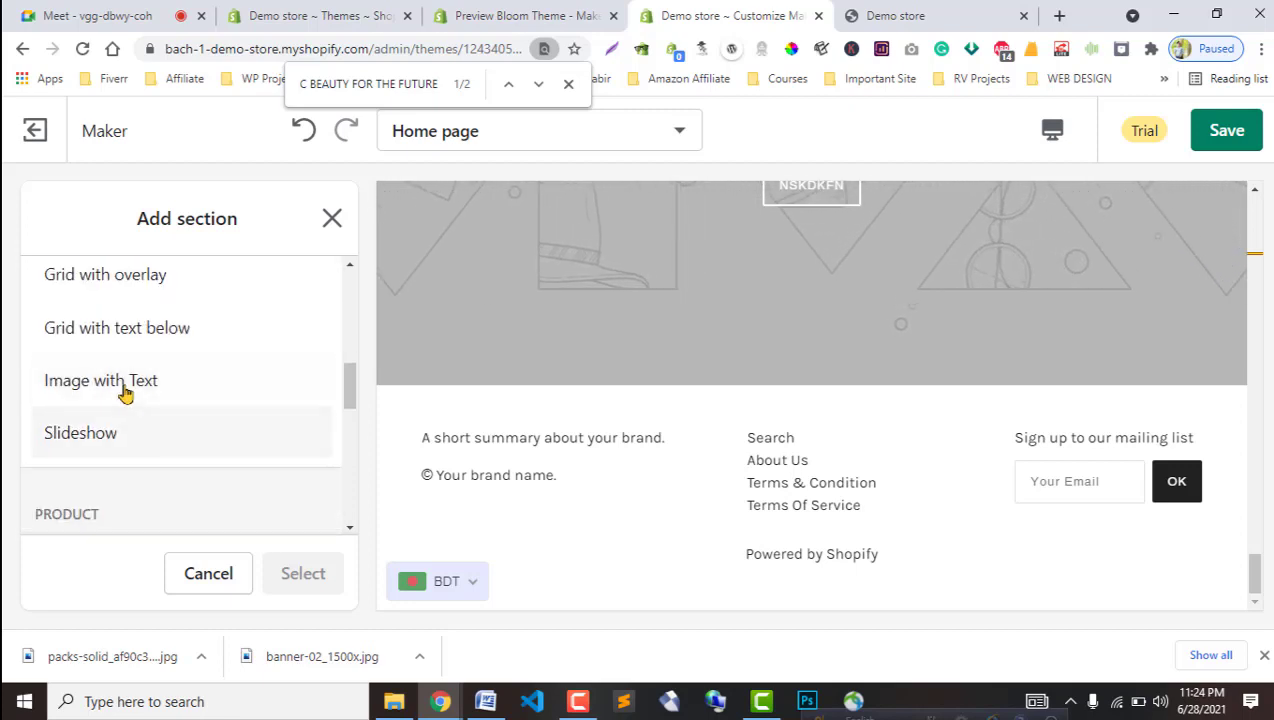
click(215, 398)
click(303, 576)
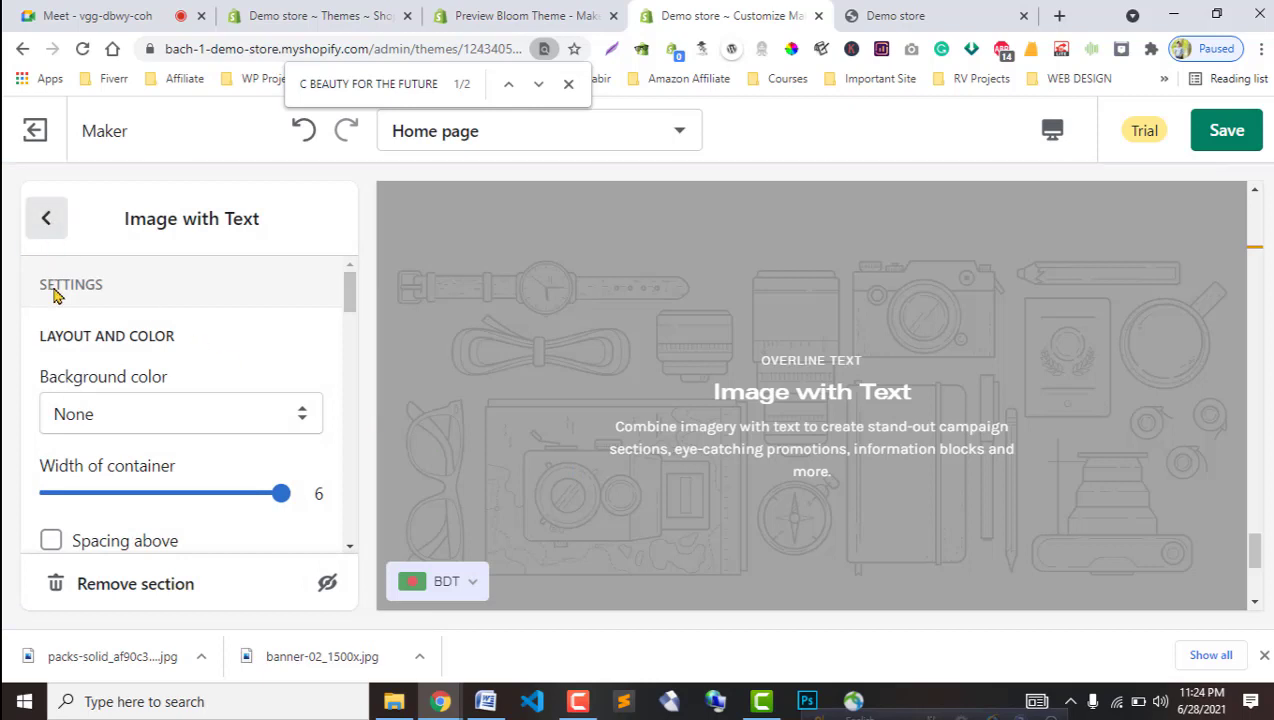
click(120, 588)
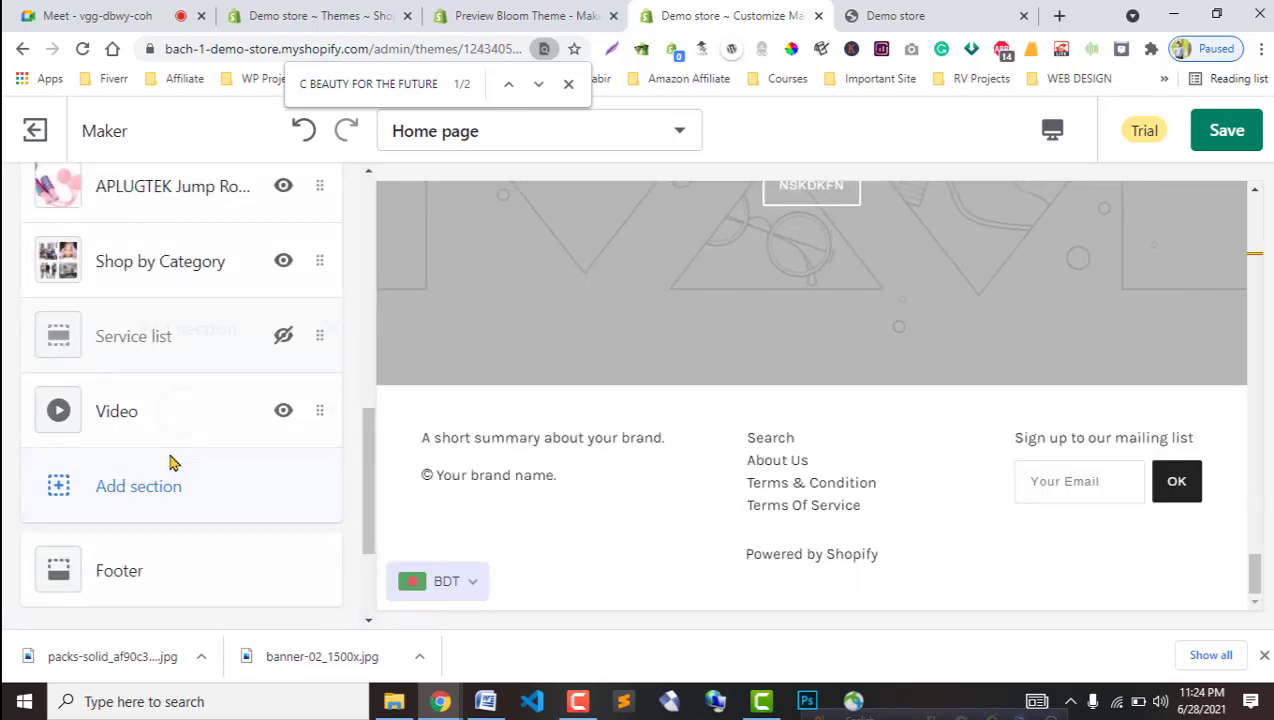
Add a Rich text section after the Video section on the home page.
click(171, 461)
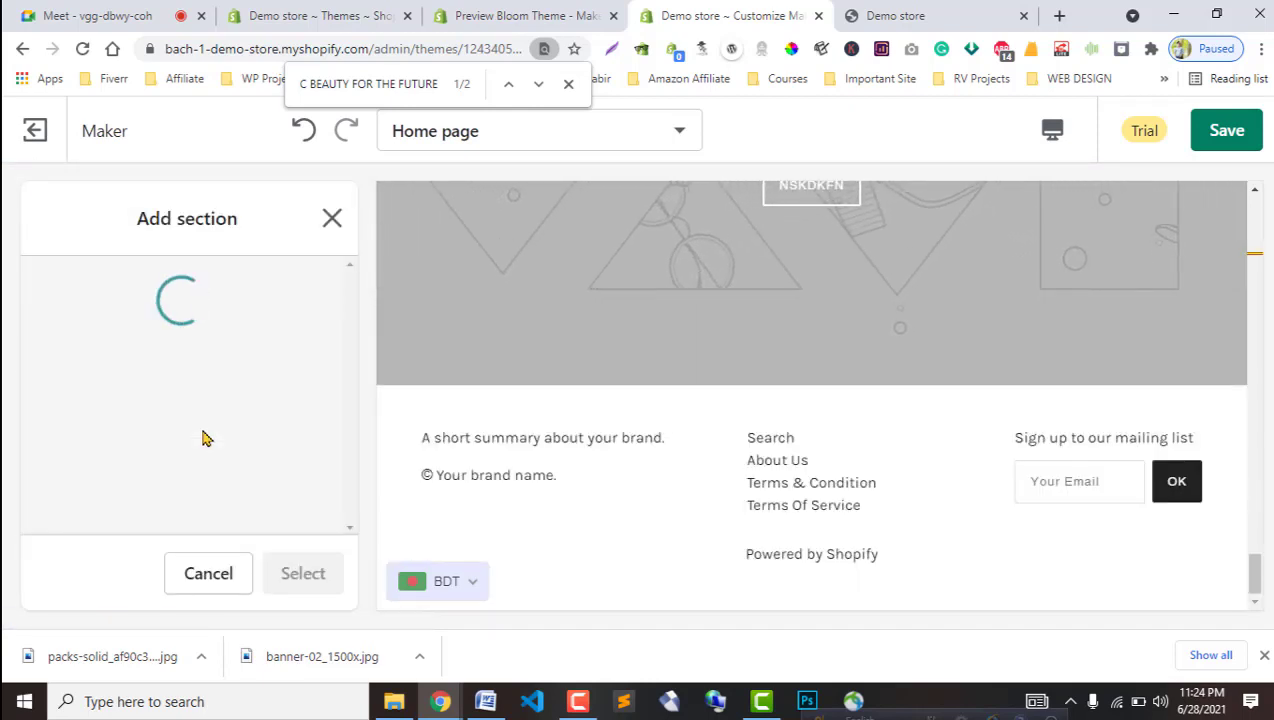
scroll(202, 438, down, 9)
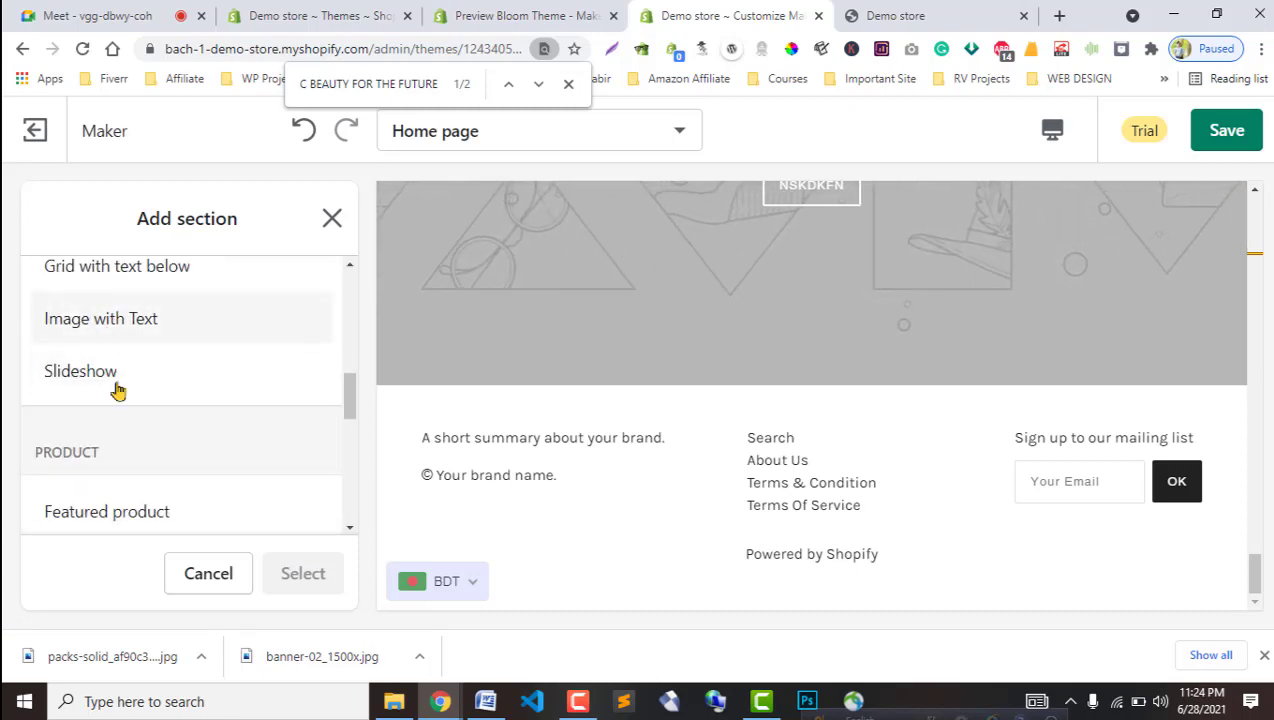
scroll(148, 441, down, 3)
scroll(140, 470, down, 4)
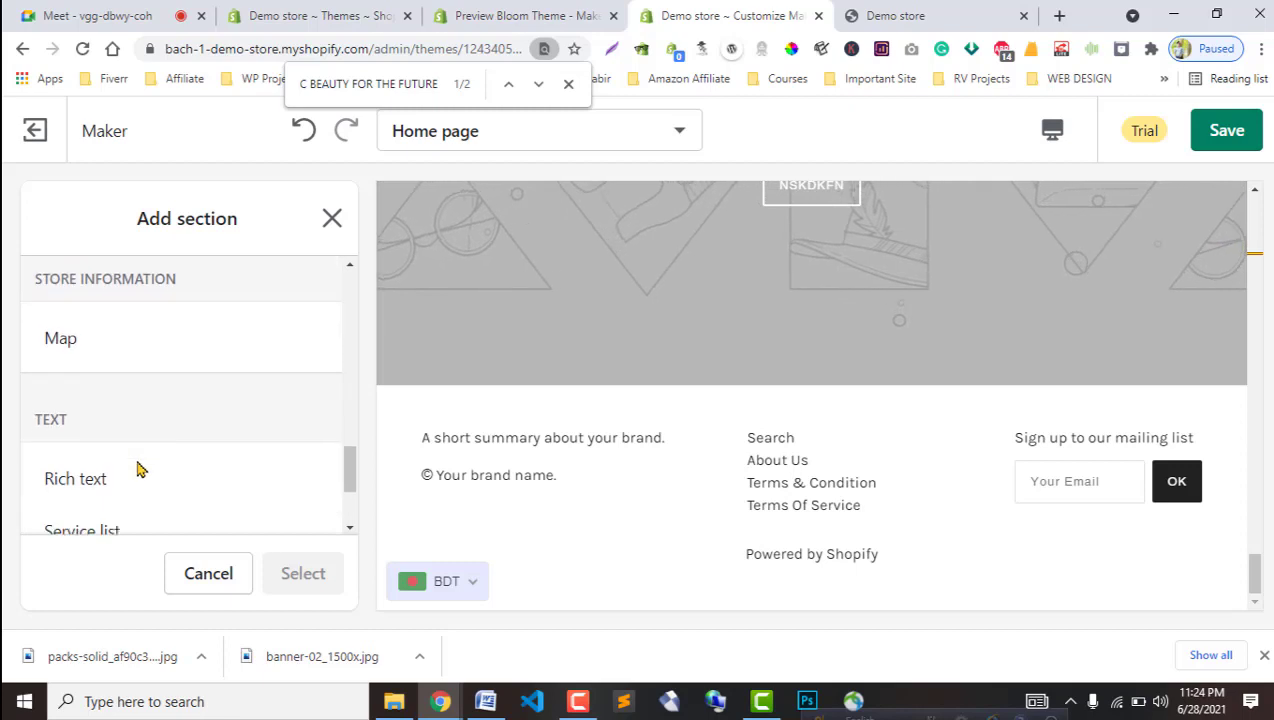
click(92, 318)
click(296, 572)
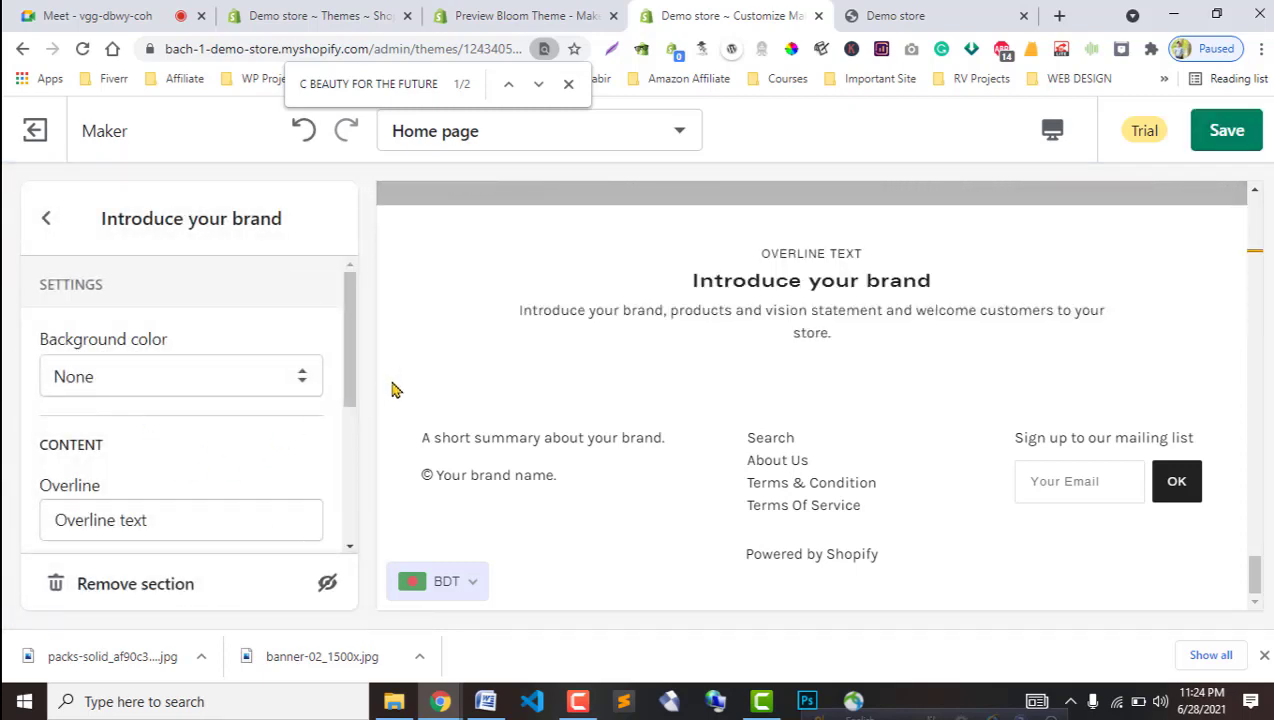
Copy the Bloom Botanicals heading and its description from the Bloom preview and return to the theme editor.
click(520, 15)
triple_click(609, 330)
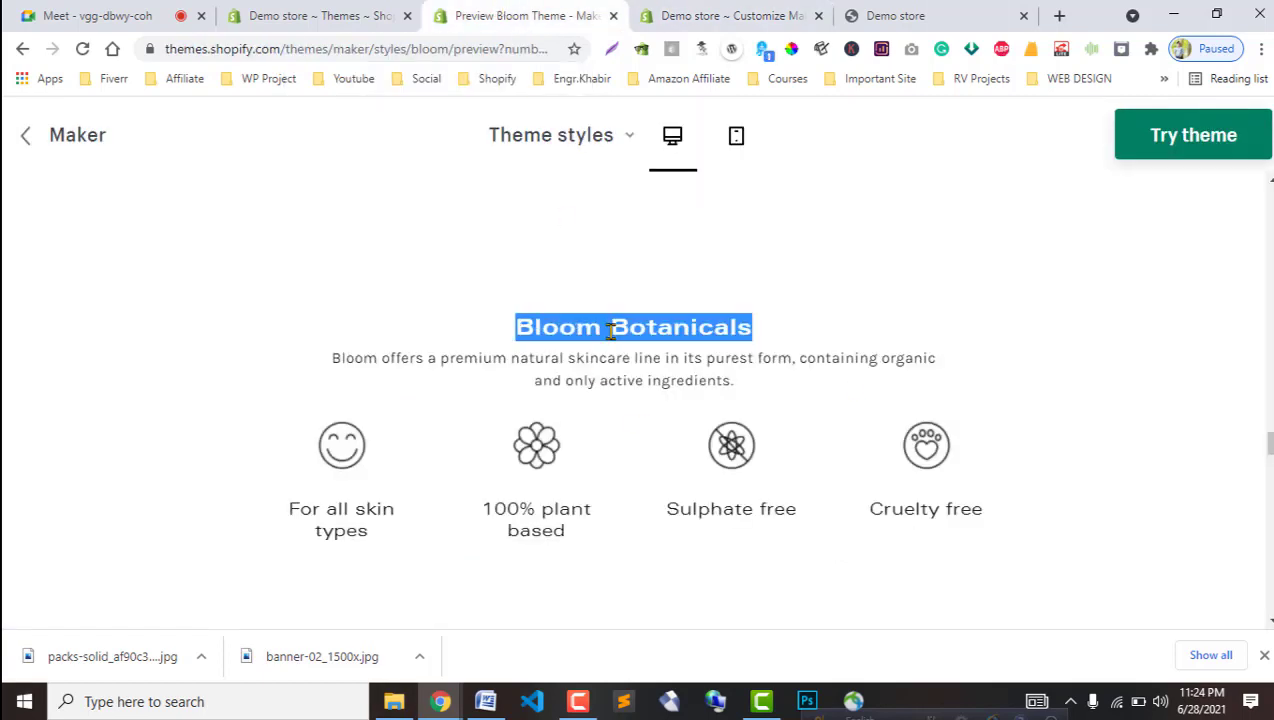
click(643, 370)
triple_click(641, 370)
key(ctrl+c)
click(658, 12)
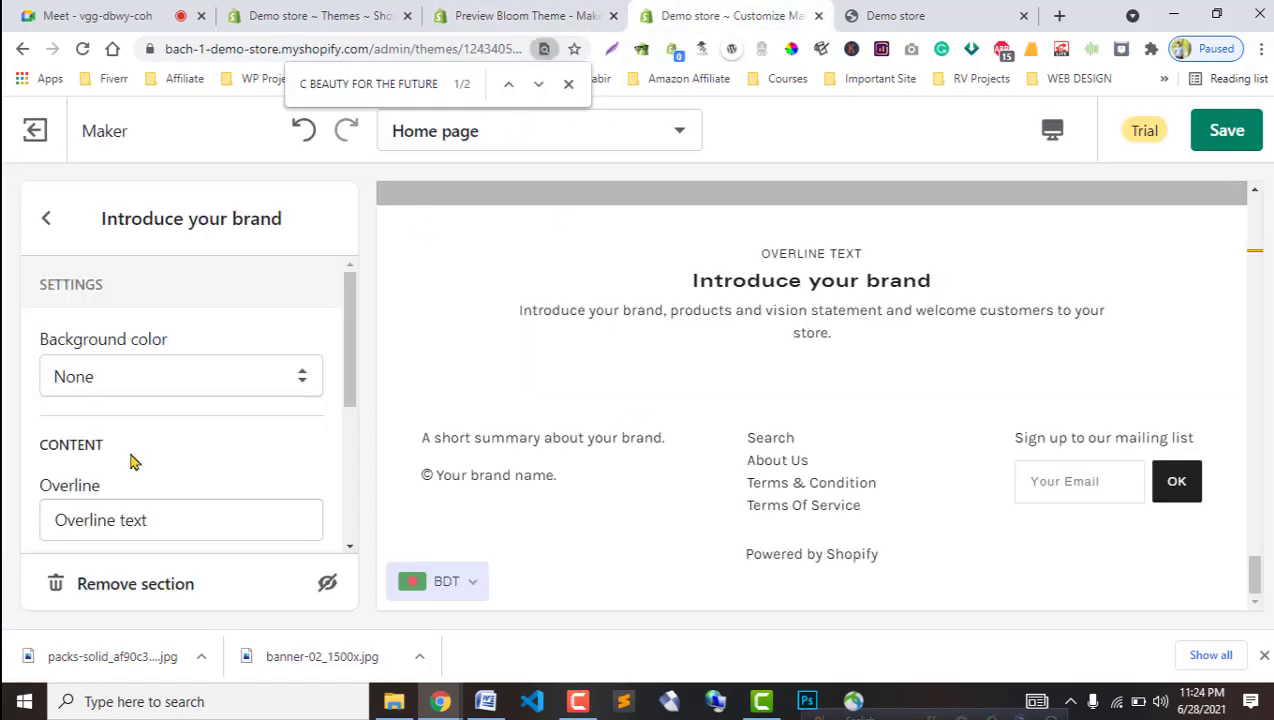
Try the Accent background color on the new rich text section and set it to Light grey.
click(100, 366)
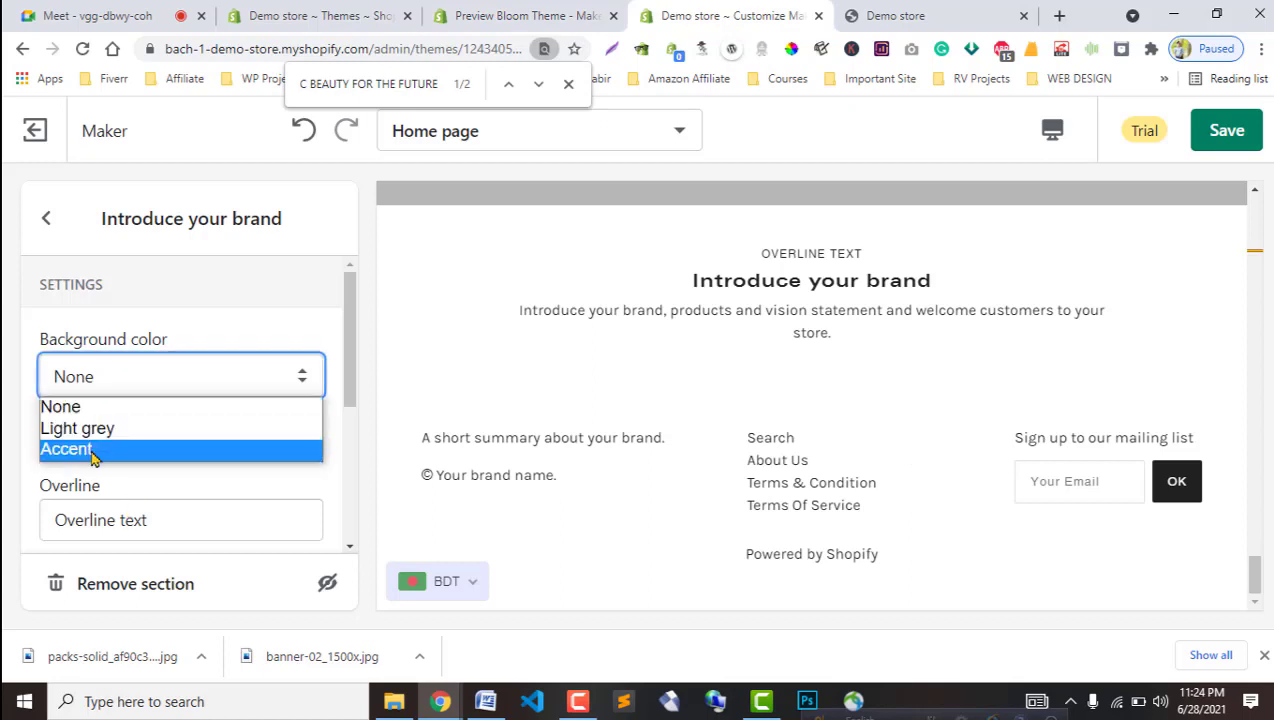
click(91, 452)
click(100, 378)
click(84, 430)
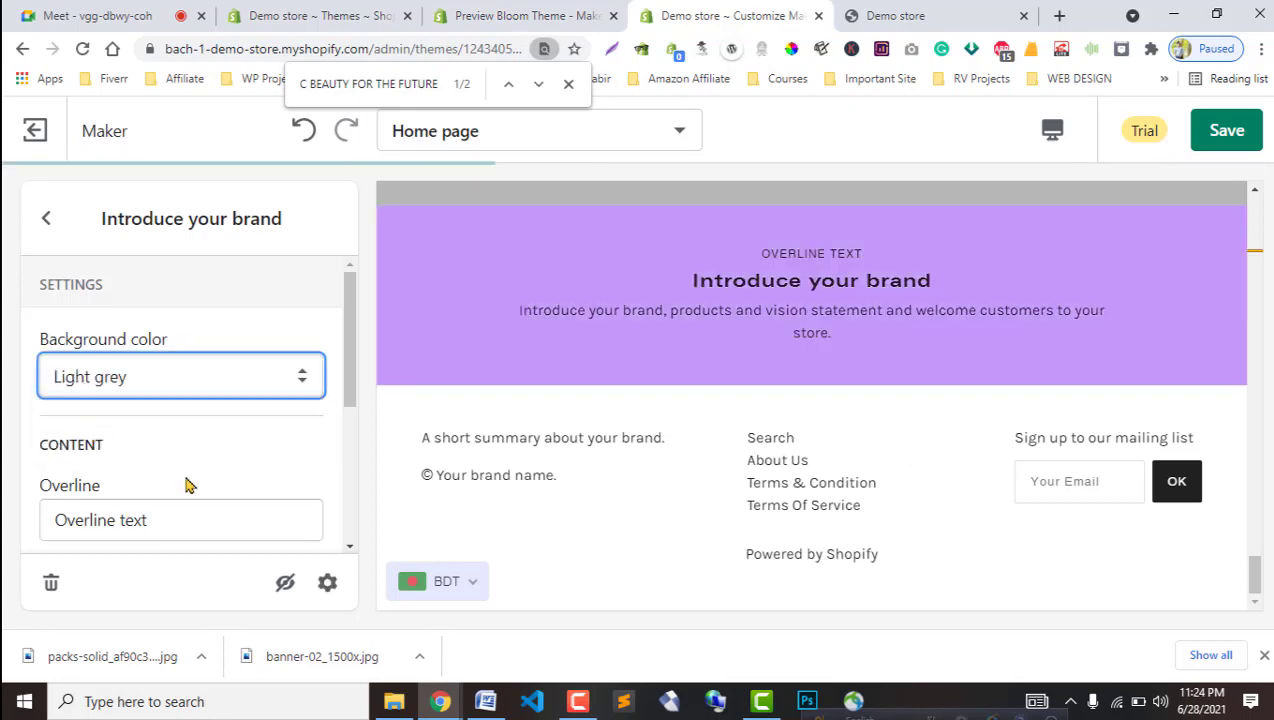
Clear the overline text of the new rich text section.
scroll(170, 465, down, 1)
drag(168, 458, 13, 458)
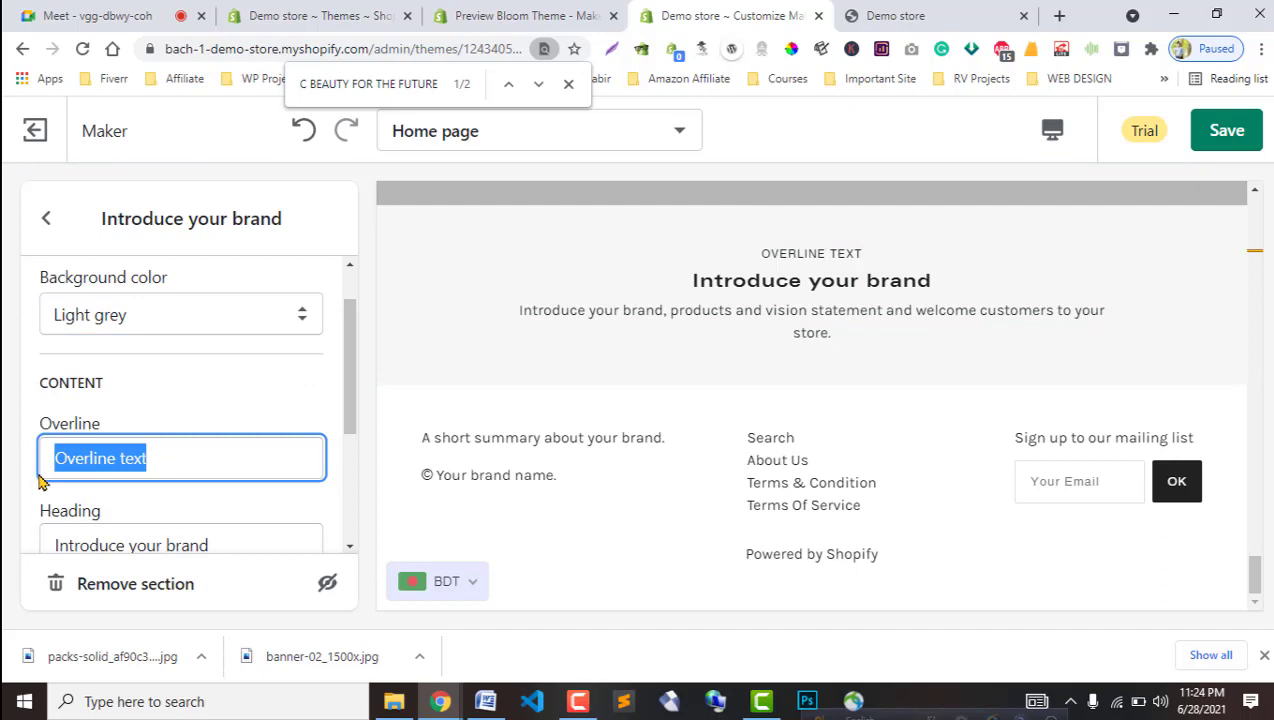
key(super+v)
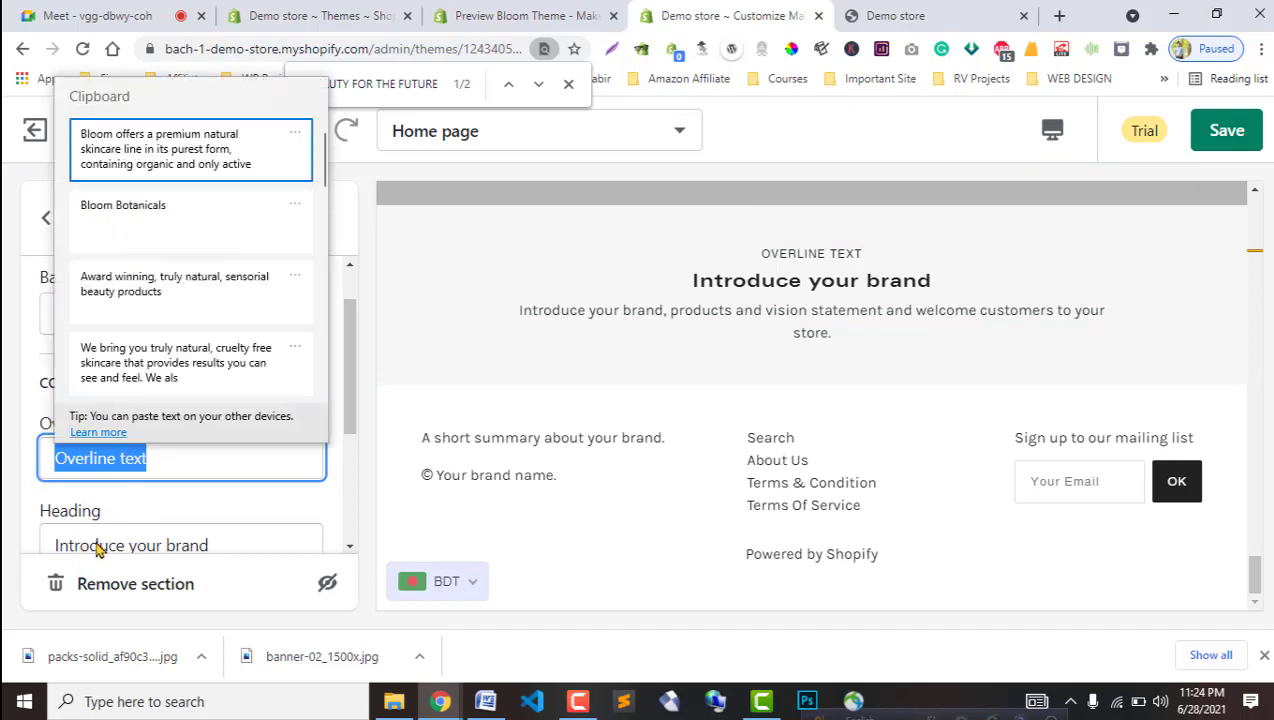
key(Escape)
triple_click(88, 458)
key(BackSpace)
scroll(96, 480, down, 2)
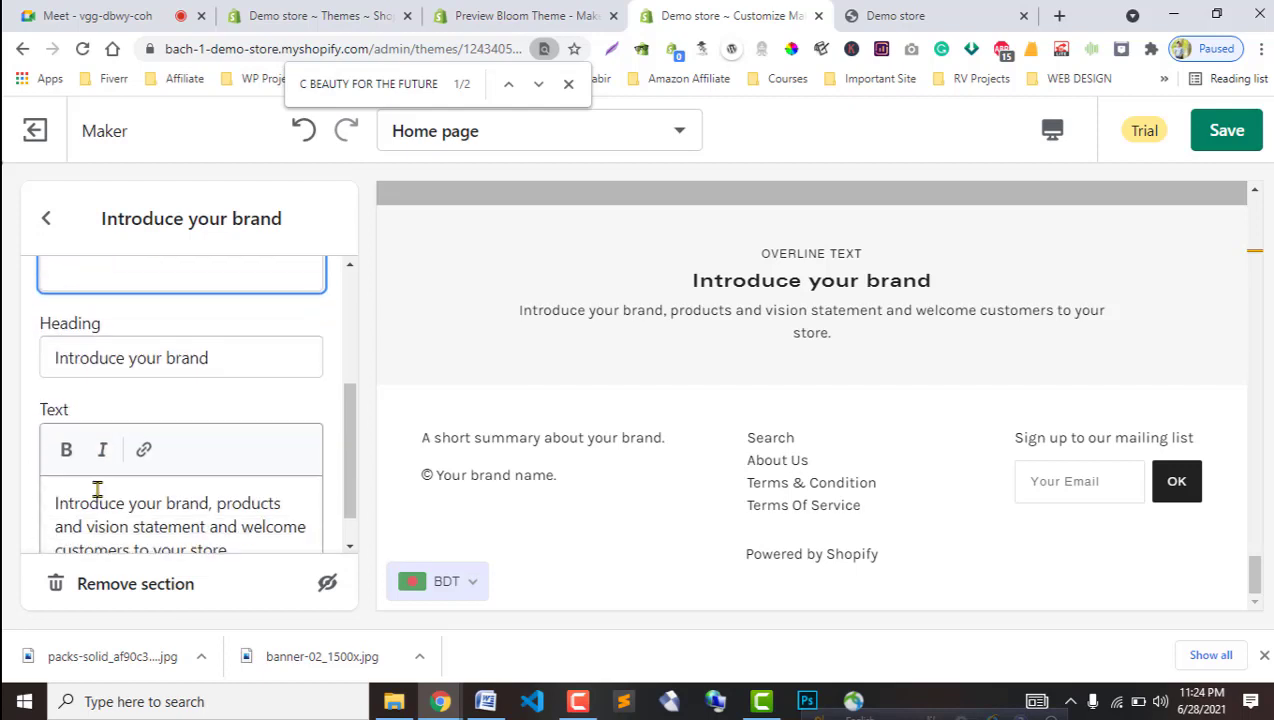
Replace the rich text section's heading with the copied text "Bloom Botanicals".
triple_click(101, 360)
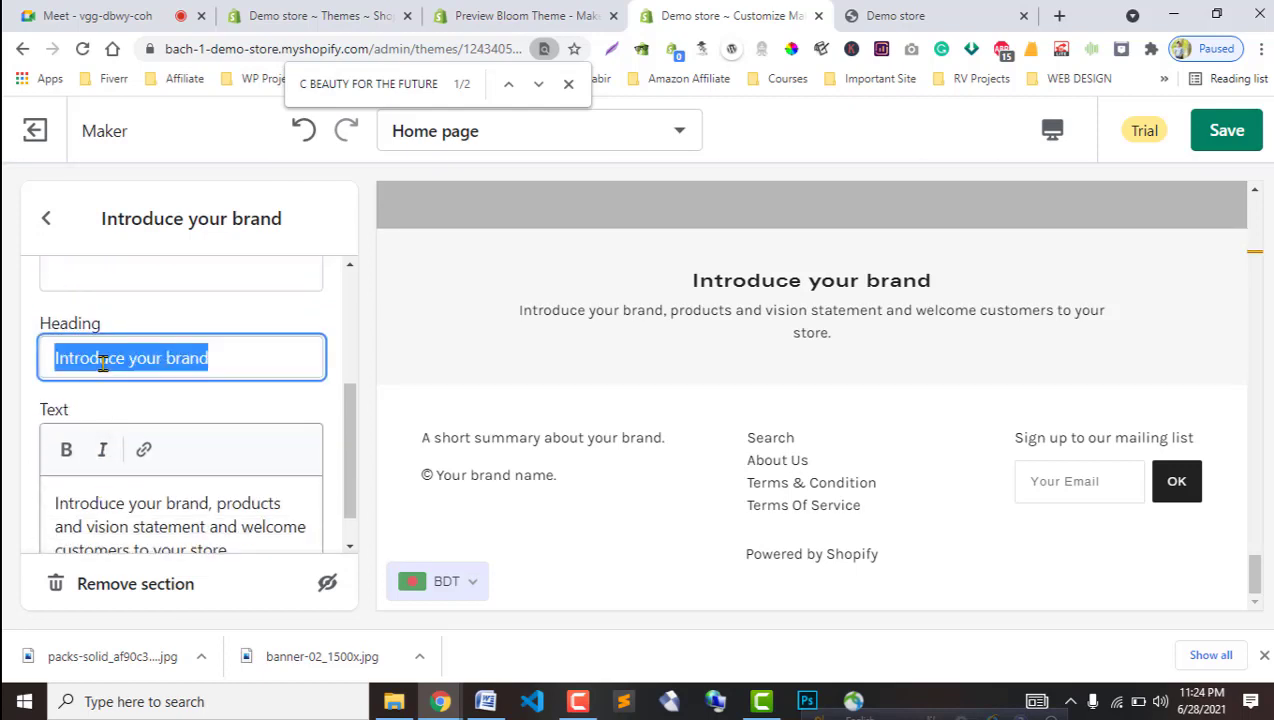
key(super+v)
key(Escape)
scroll(157, 435, down, 1)
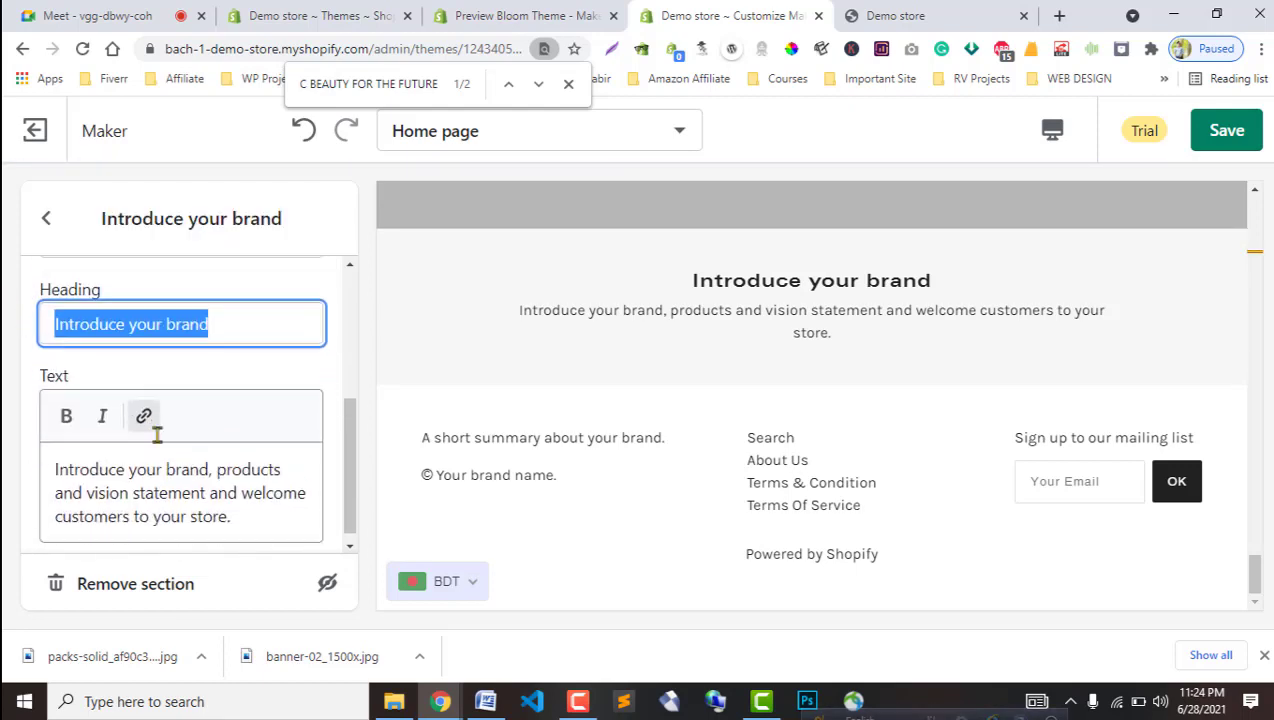
key(super+v)
Replace the section's text with the copied Bloom description, remove the extra blank line, check it against the Bloom preview and leave the section's settings.
click(105, 452)
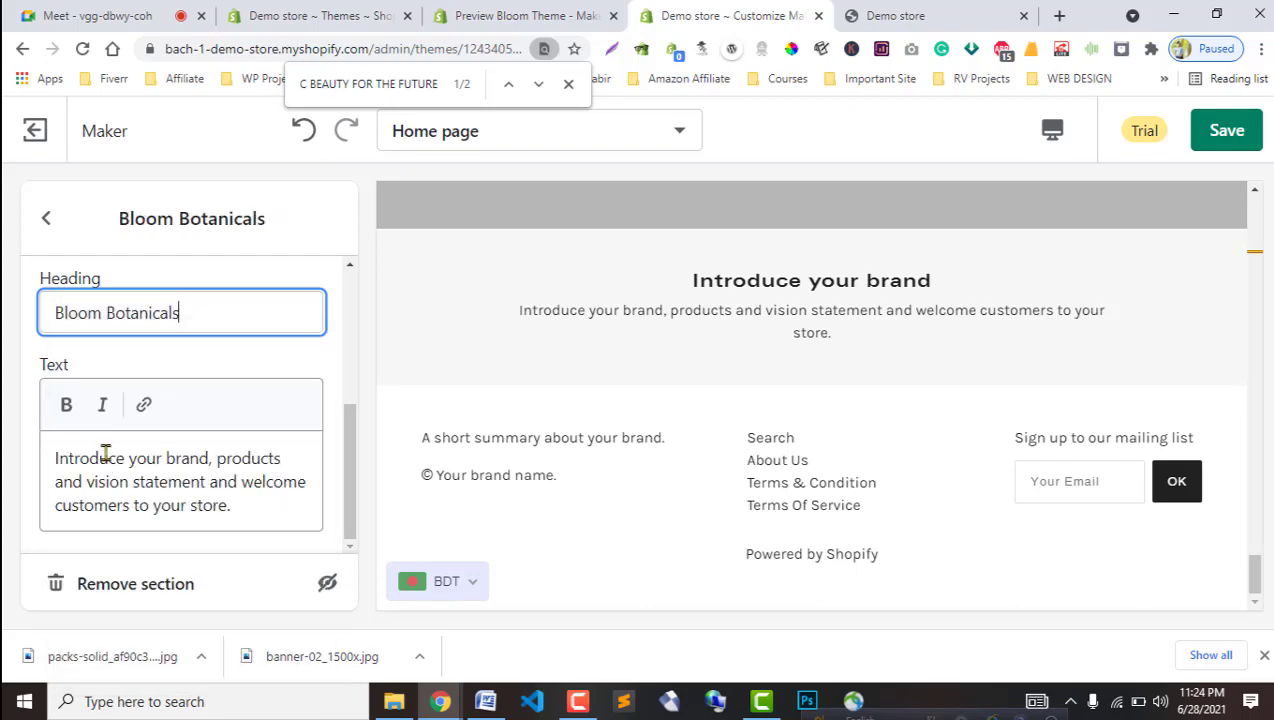
triple_click(142, 487)
click(540, 15)
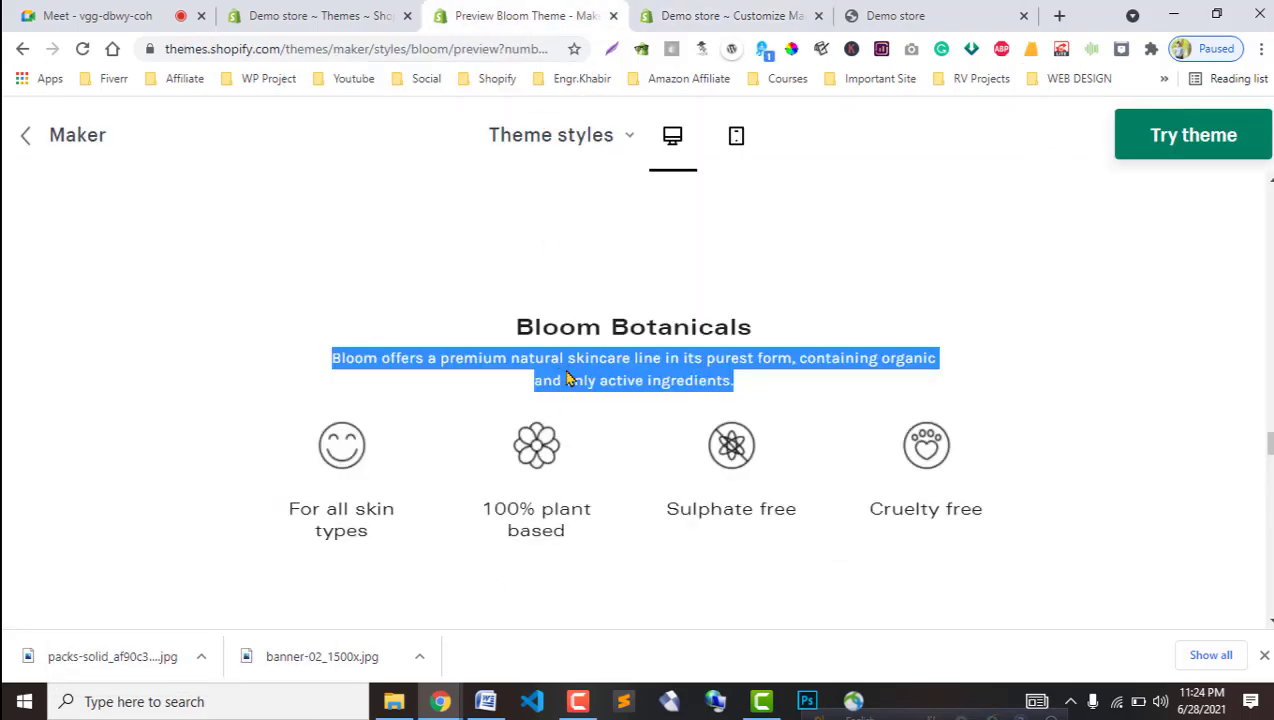
click(664, 13)
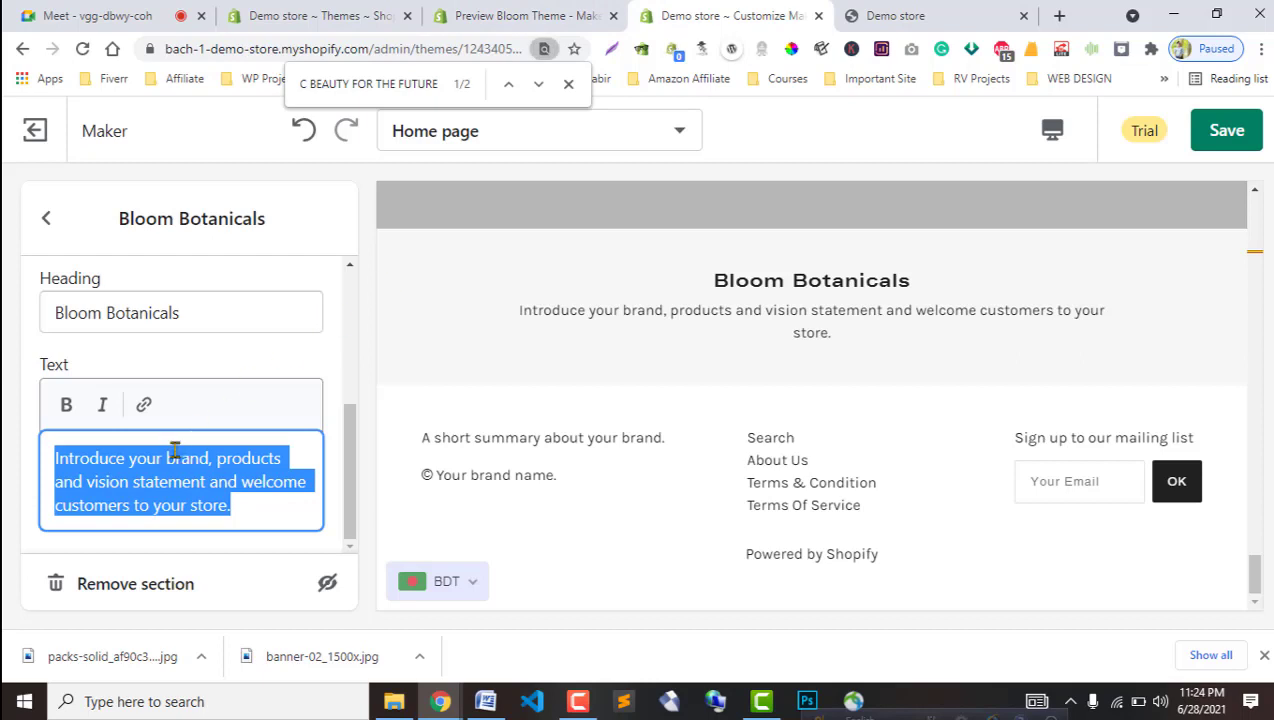
key(ctrl+v)
key(BackSpace)
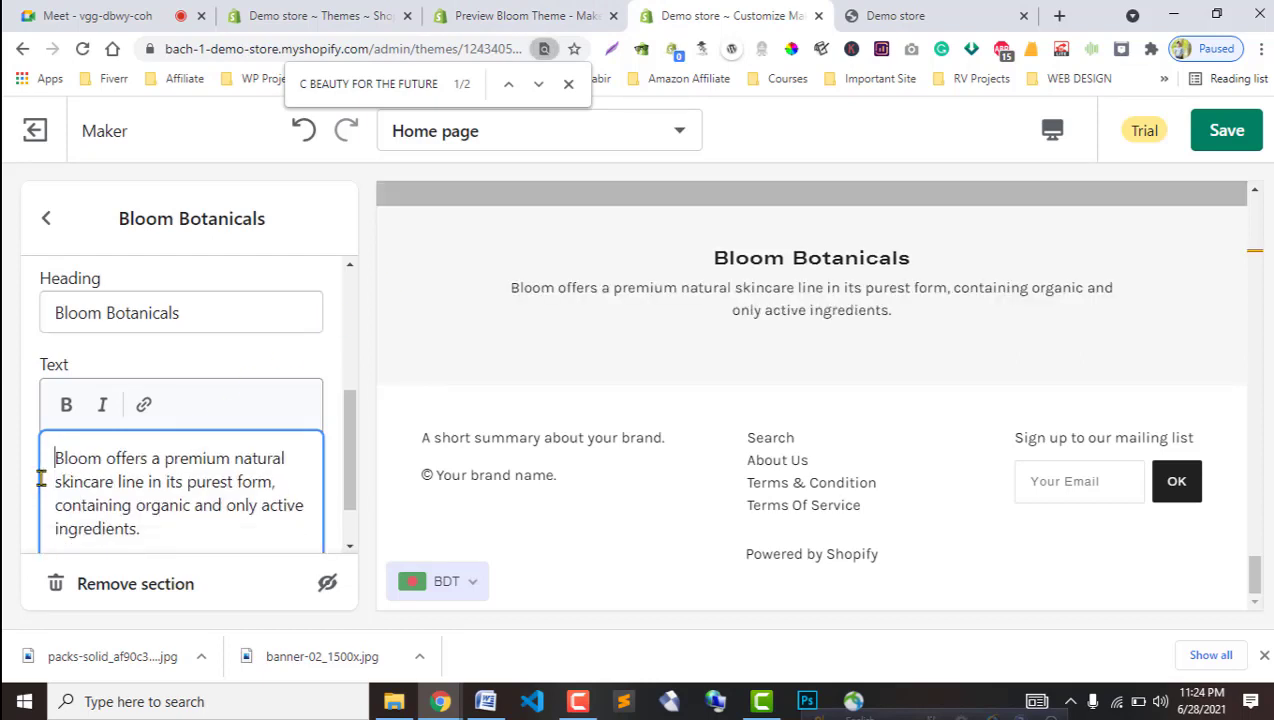
scroll(165, 497, down, 1)
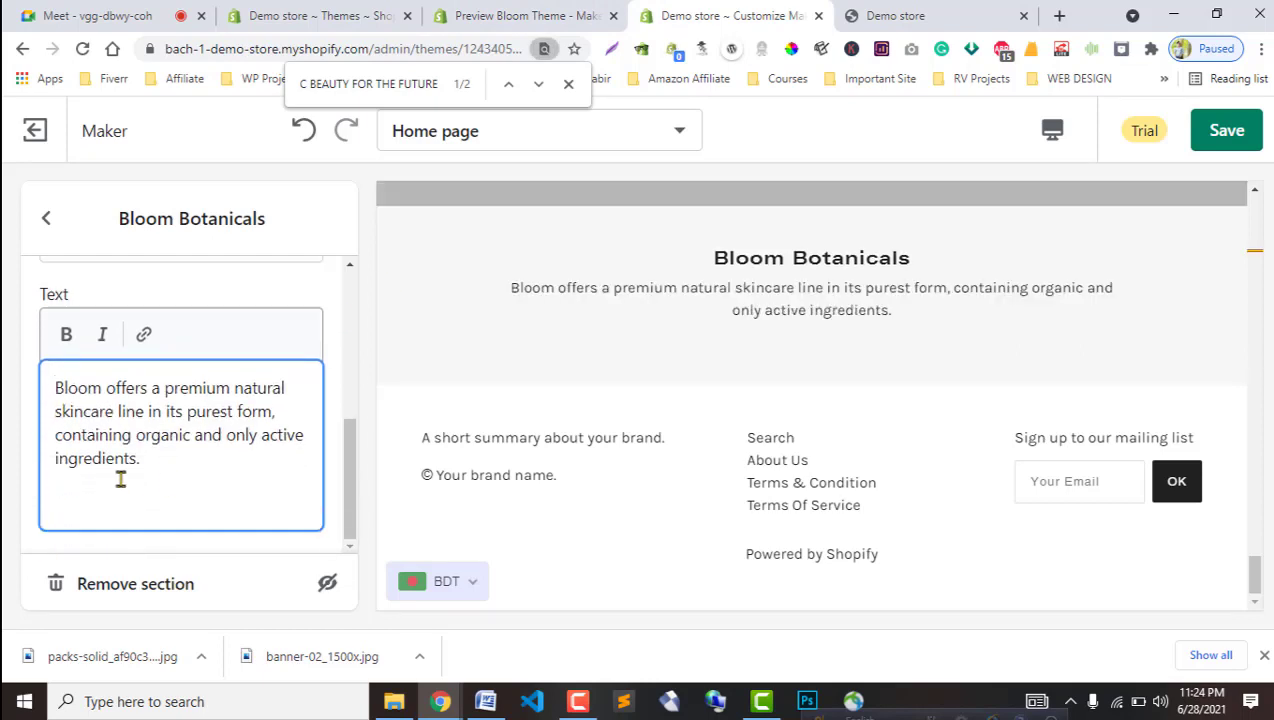
key(BackSpace)
click(540, 15)
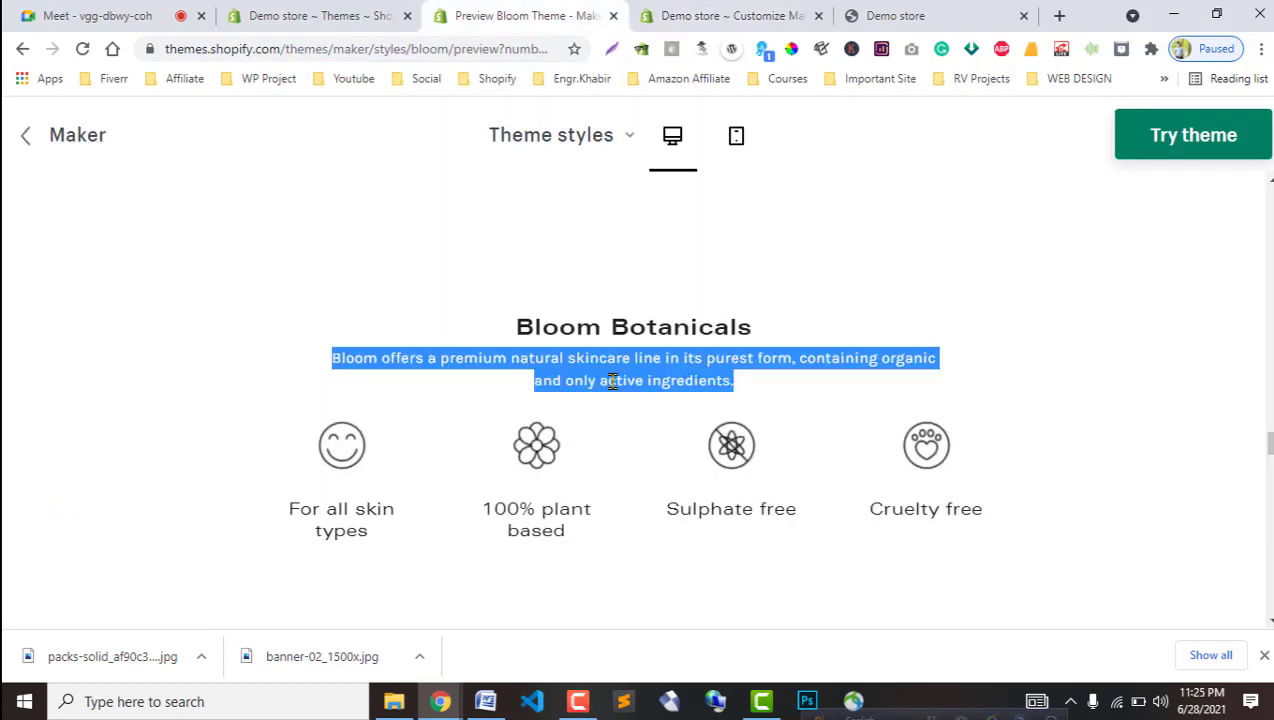
click(730, 15)
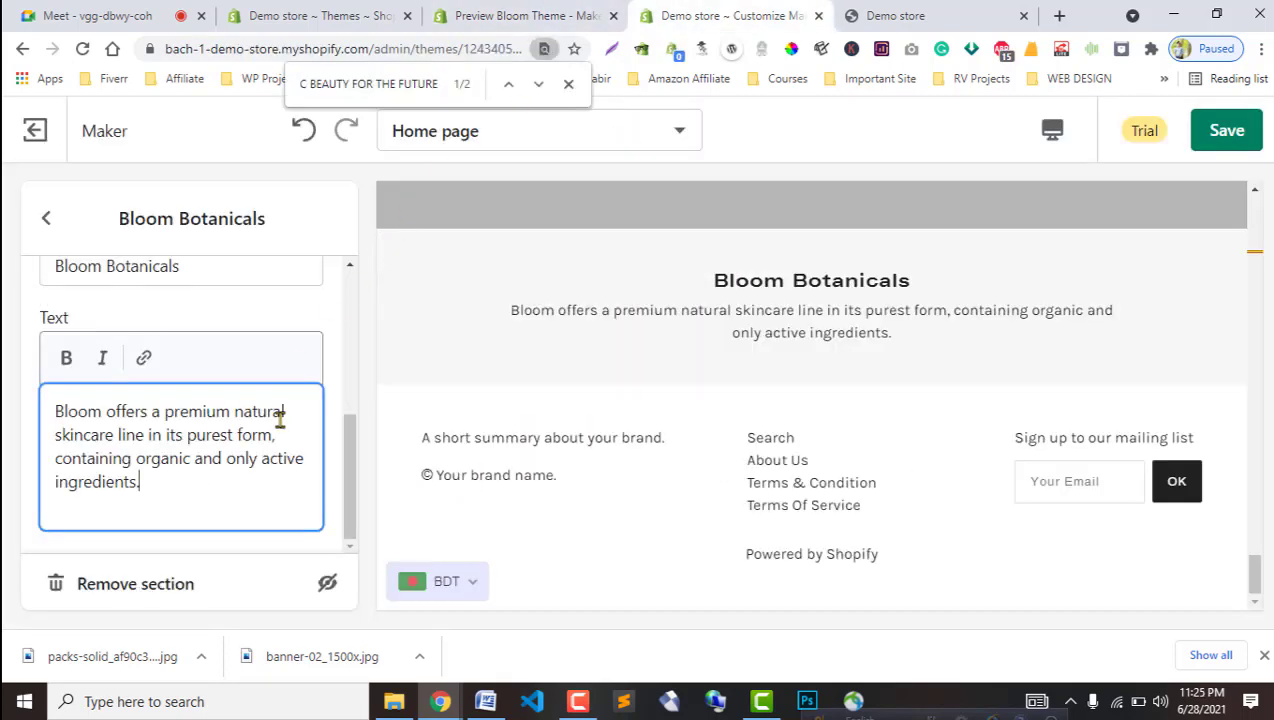
click(45, 218)
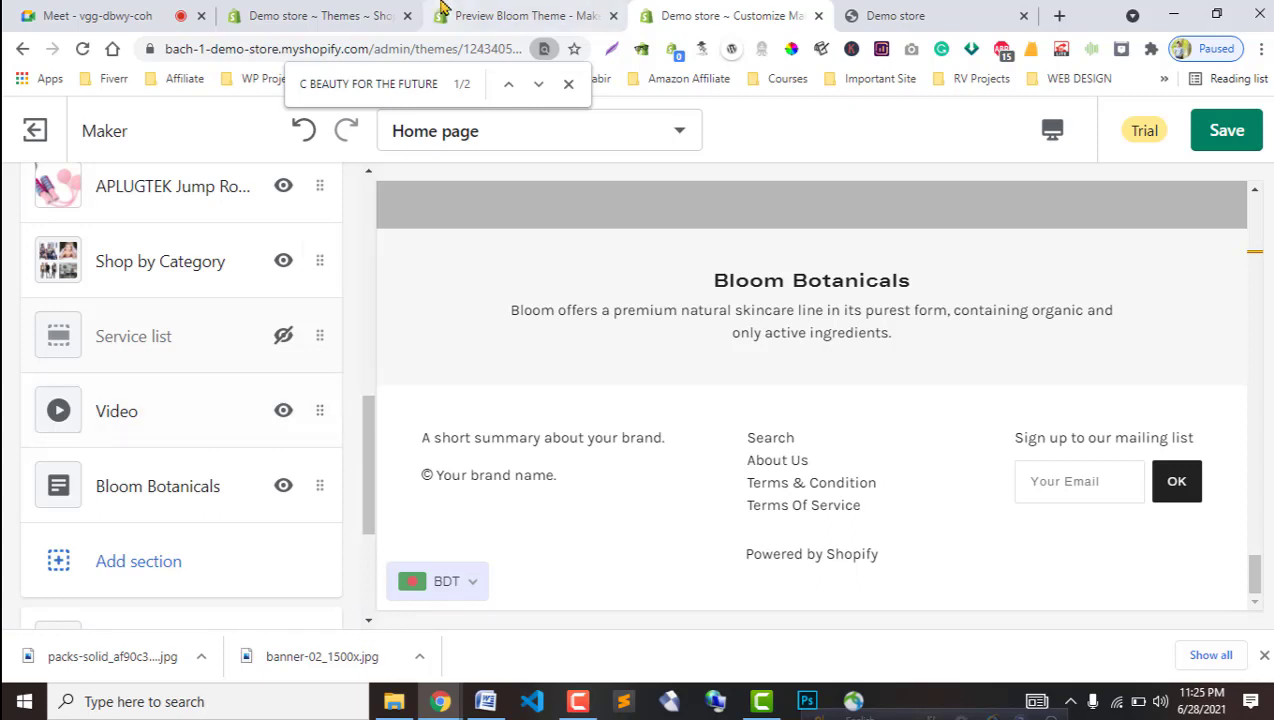
Check the icon row under Bloom Botanicals in the Bloom preview and start adding another section to the home page.
click(500, 15)
click(280, 458)
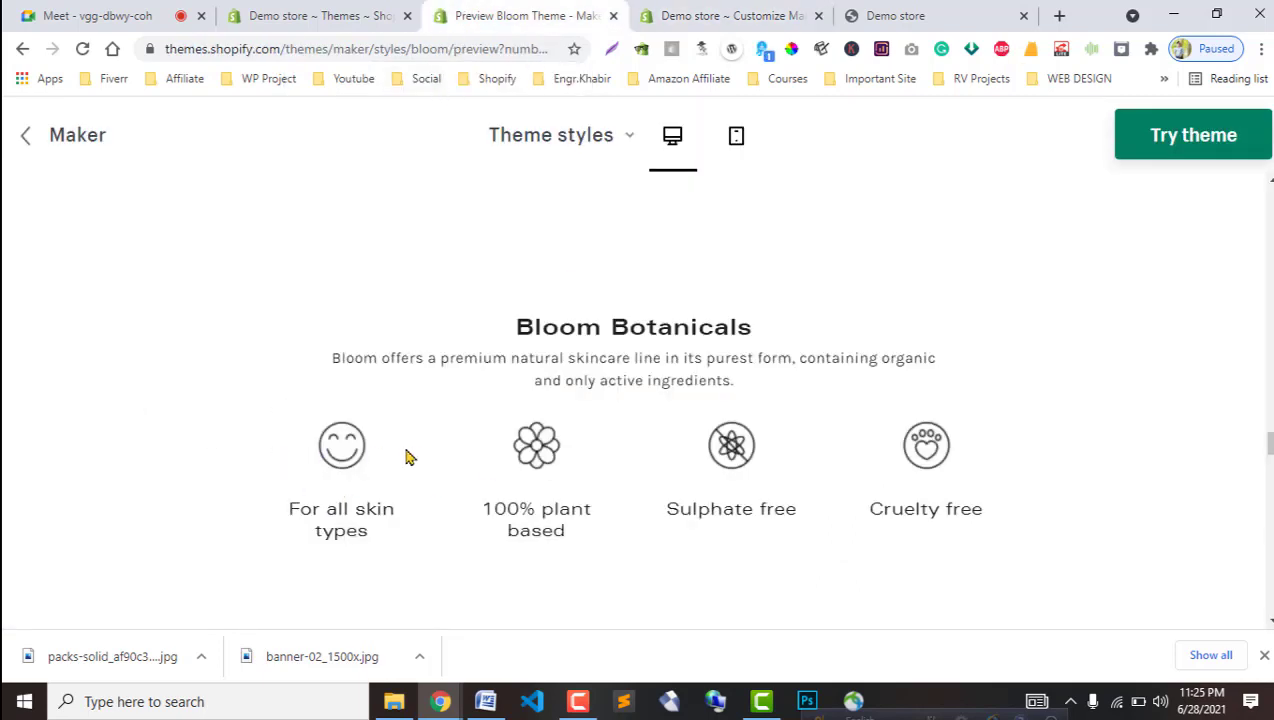
click(735, 15)
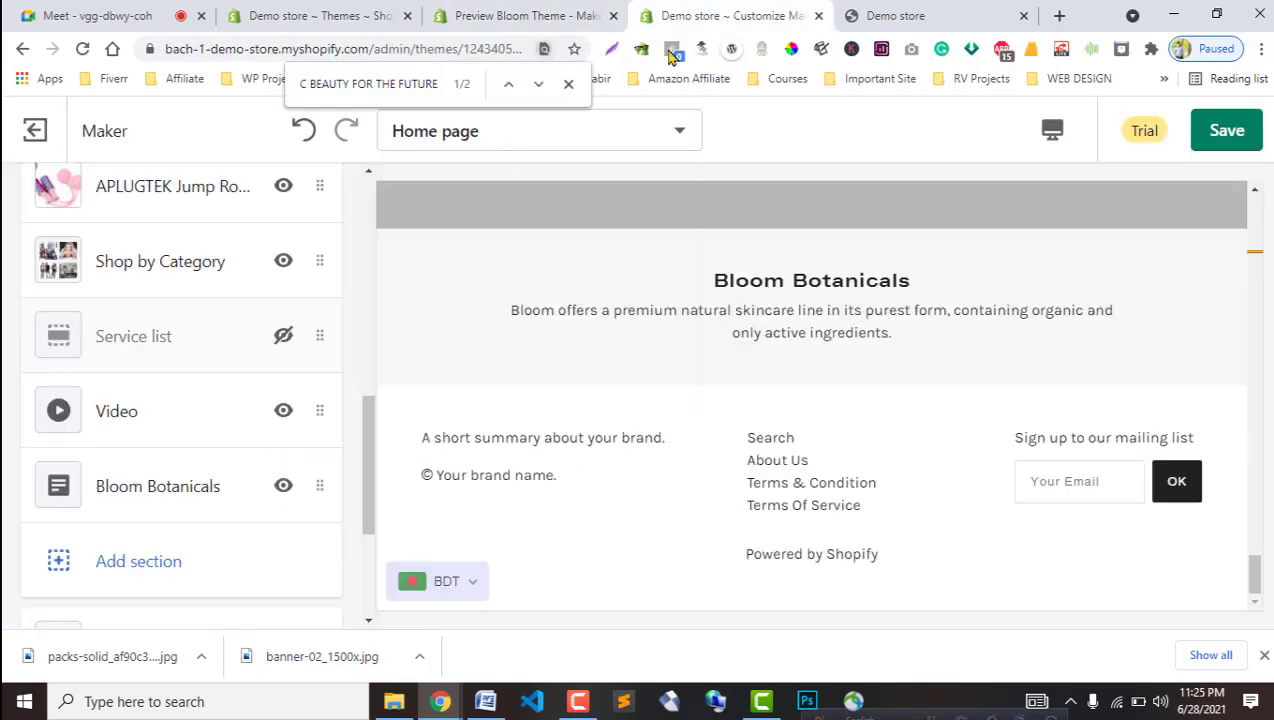
click(122, 563)
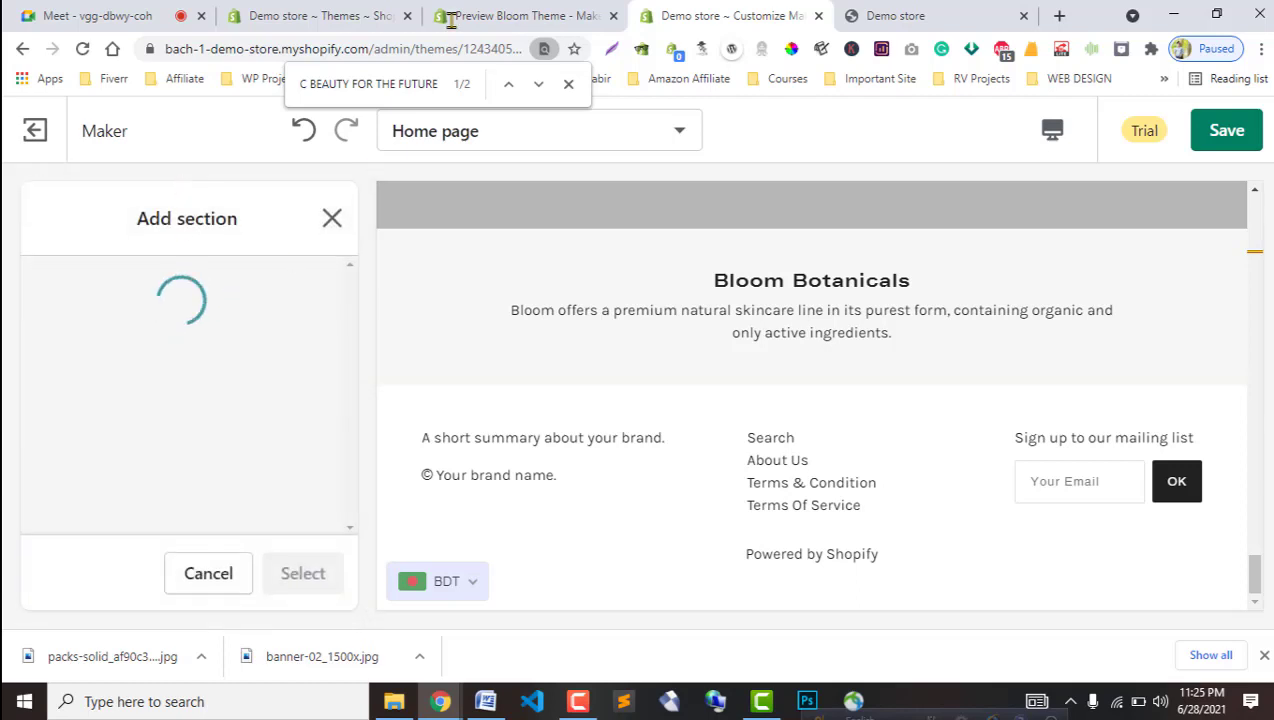
Capture the row of four icons below Bloom Botanicals in the Bloom preview with Lightshot and save it as a PNG in Downloads.
click(520, 15)
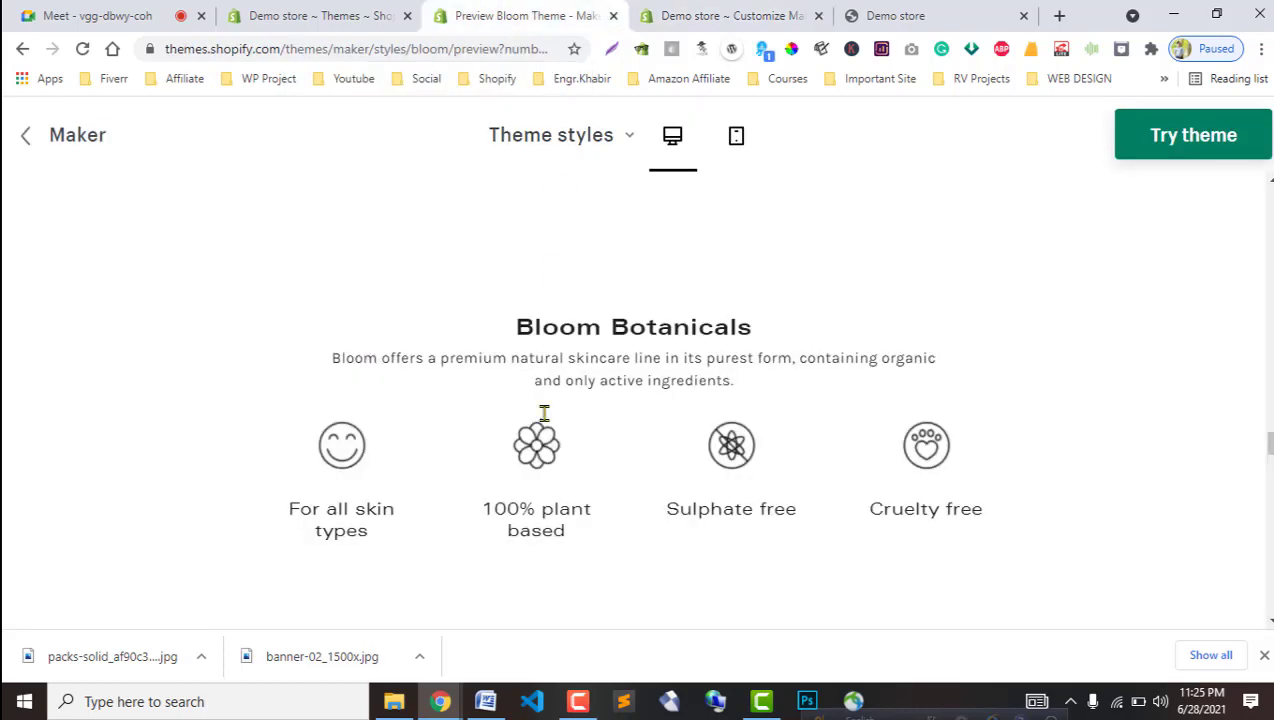
click(613, 51)
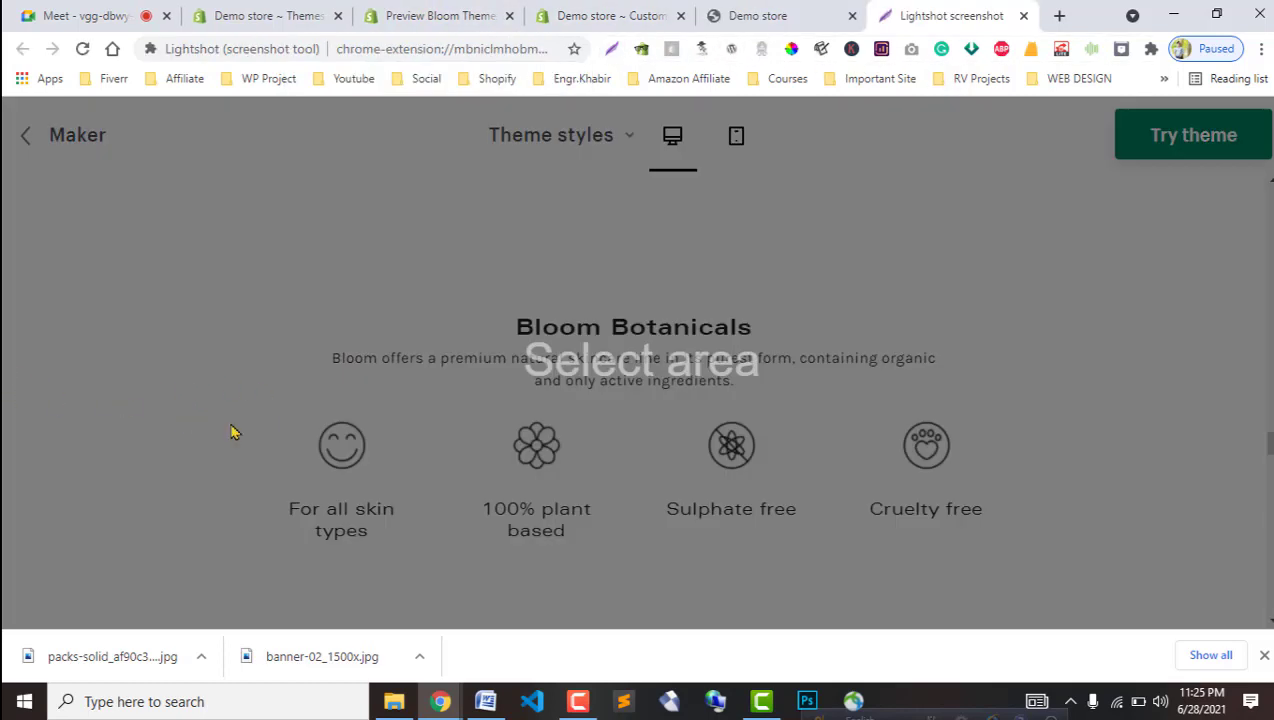
mouse_move(250, 385)
mouse_down()
mouse_move(925, 465)
mouse_move(997, 492)
mouse_up()
click(953, 511)
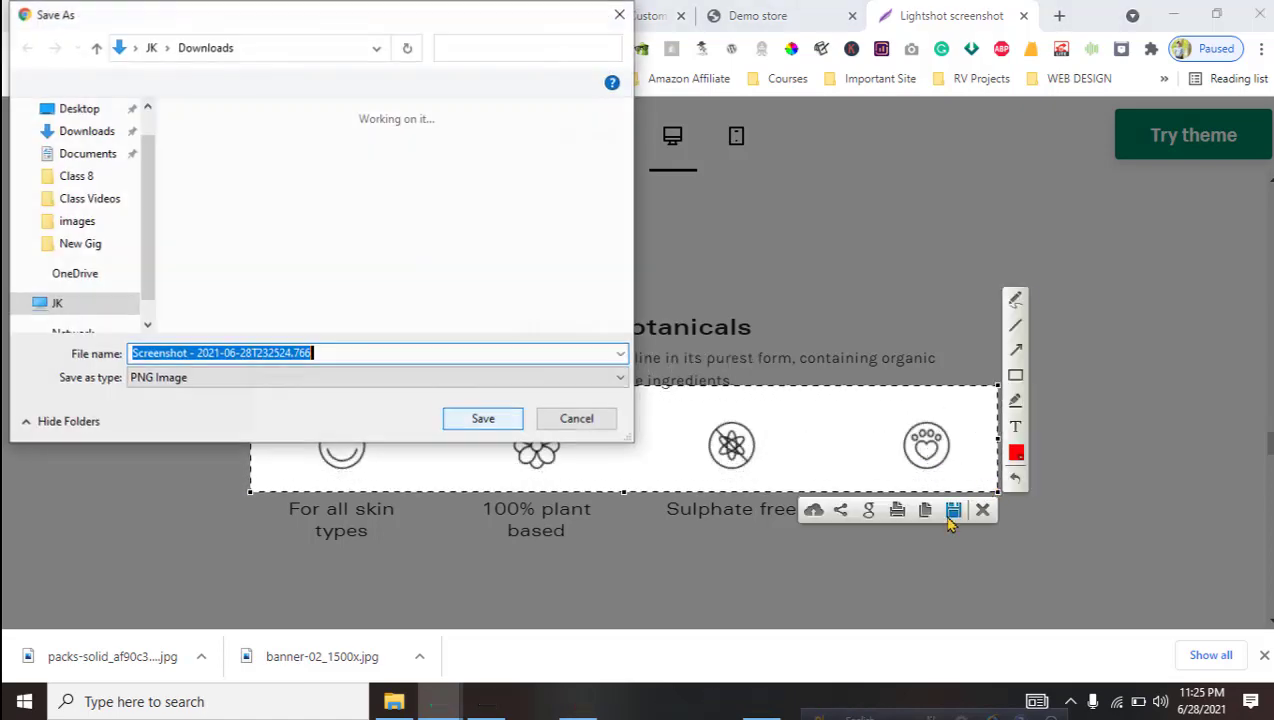
key(Return)
Return to the theme editor and add a Custom content section to the home page.
click(665, 15)
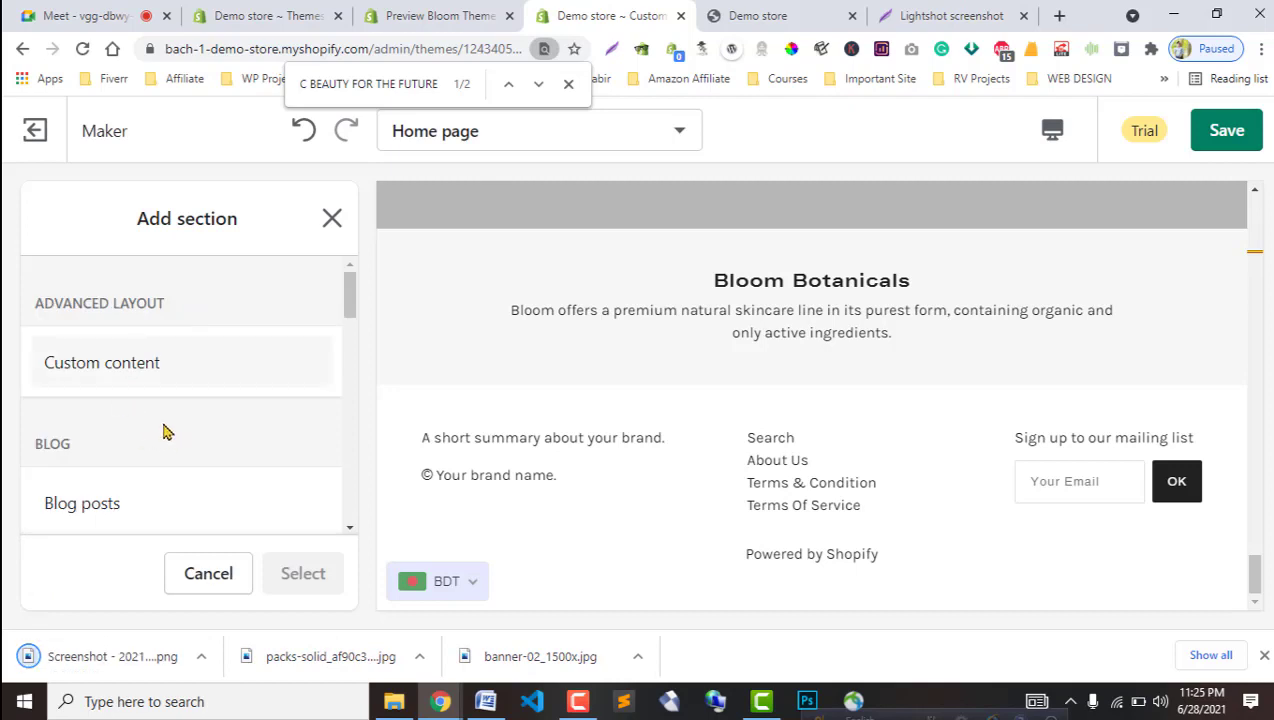
click(112, 362)
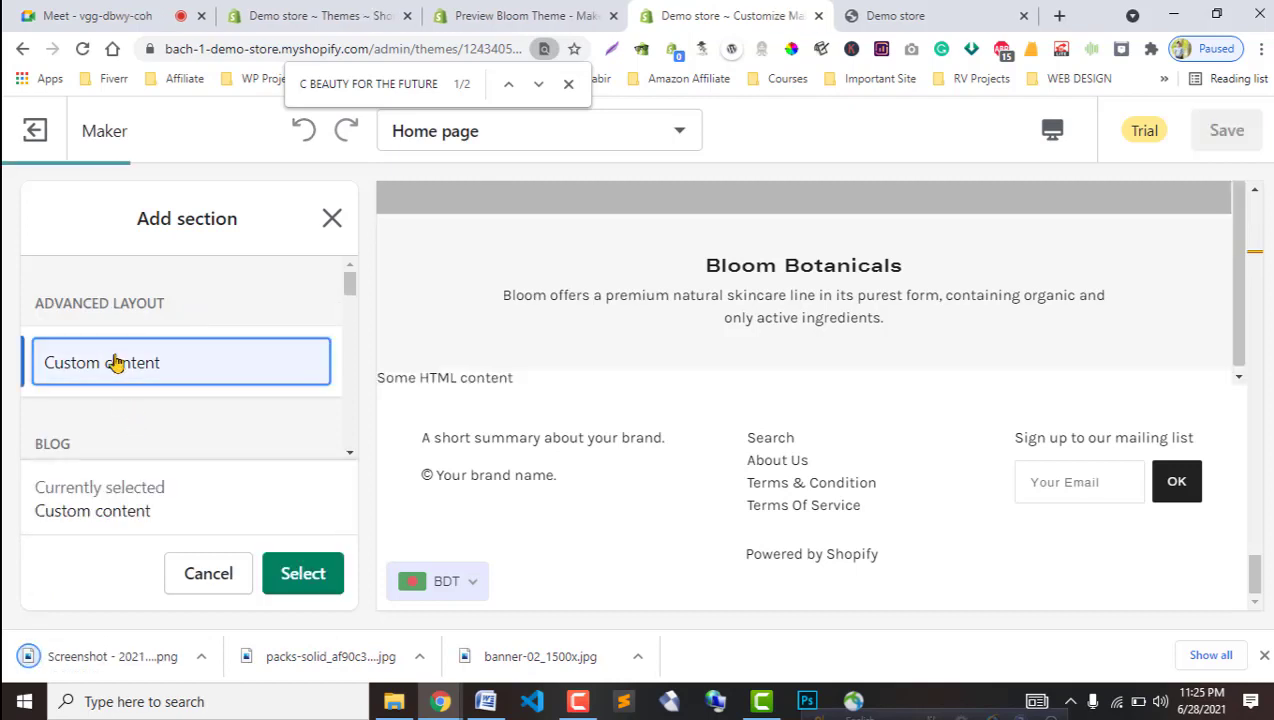
click(300, 573)
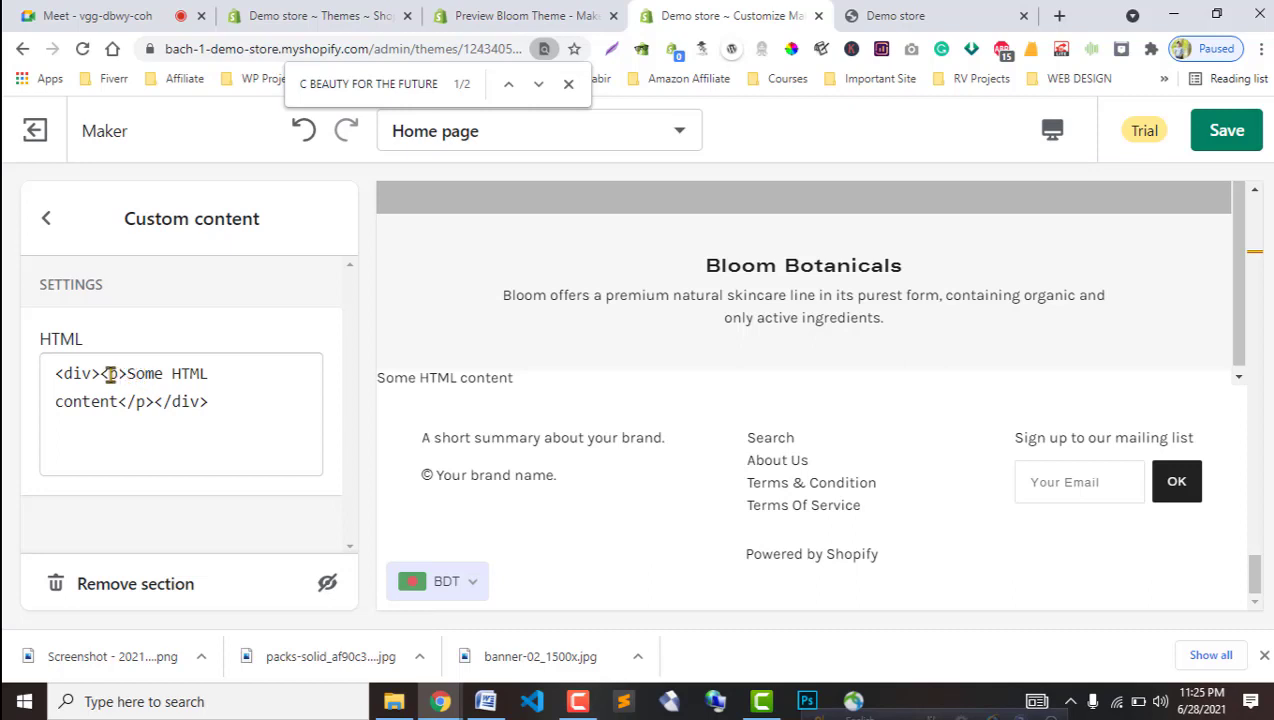
Search the web for "img tag" and copy the example image code from the W3Schools HTML img tag page.
drag(101, 373, 152, 401)
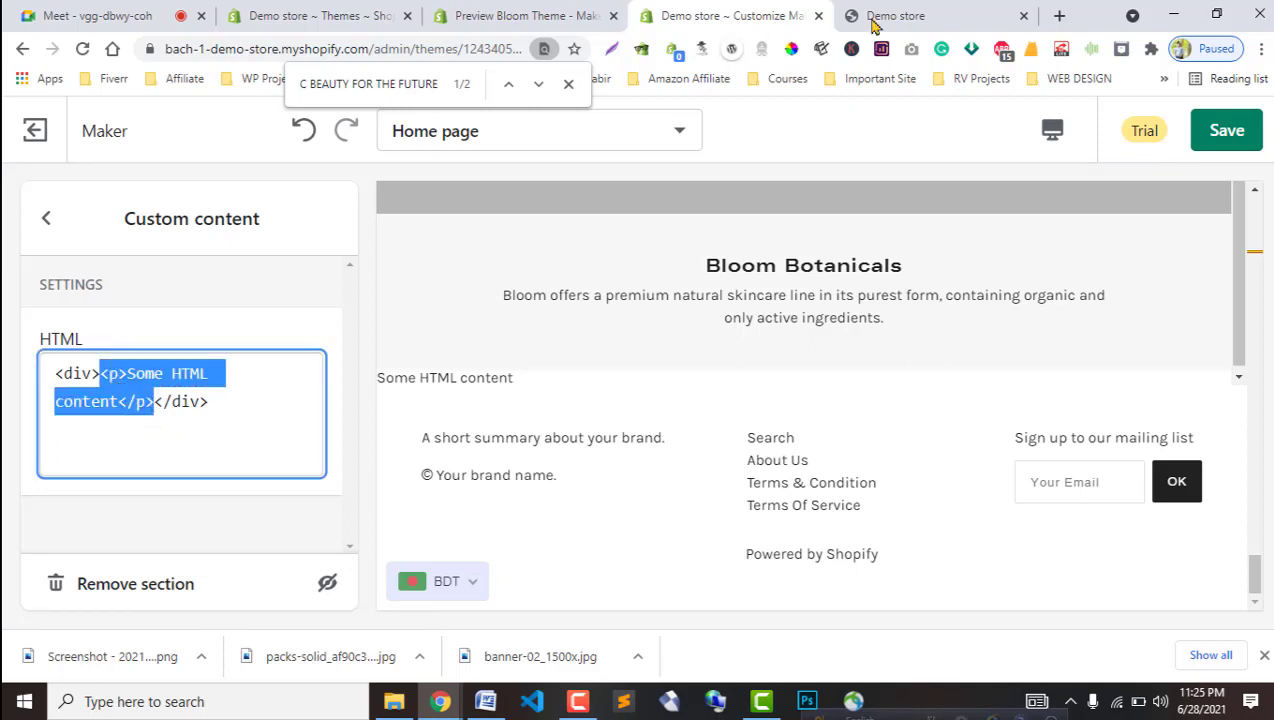
click(1056, 15)
text(img tag)
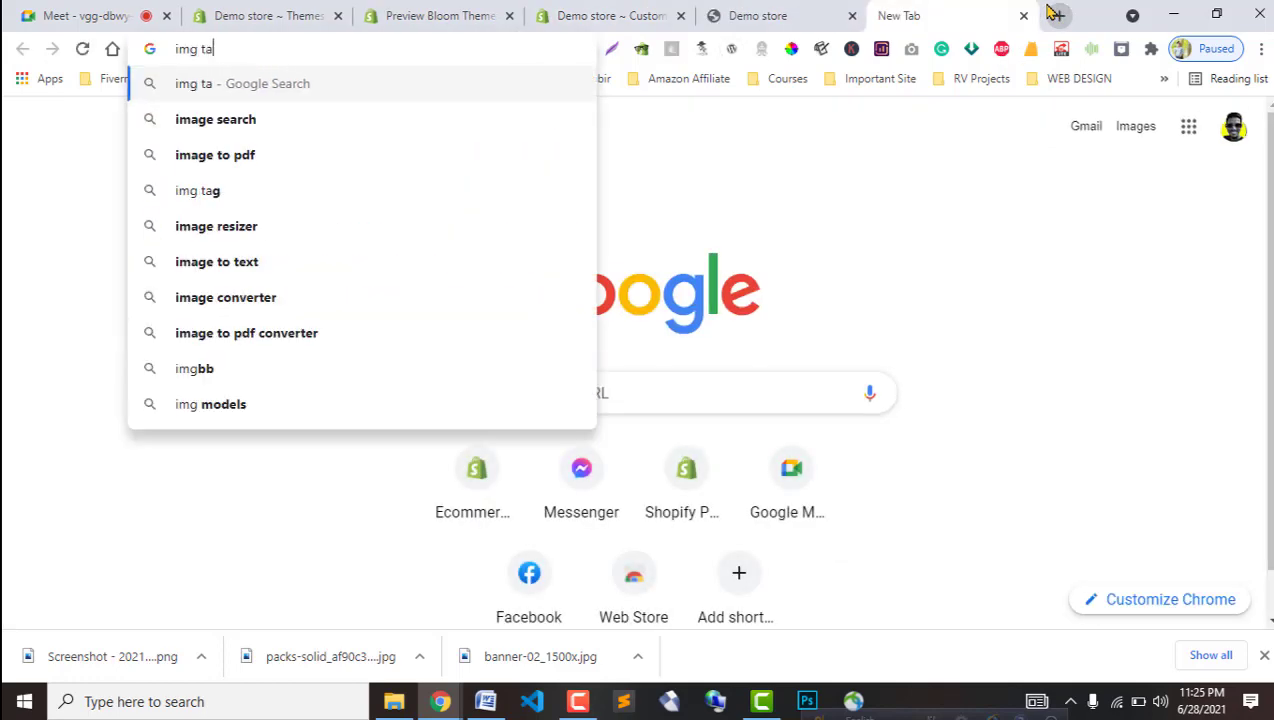
key(Return)
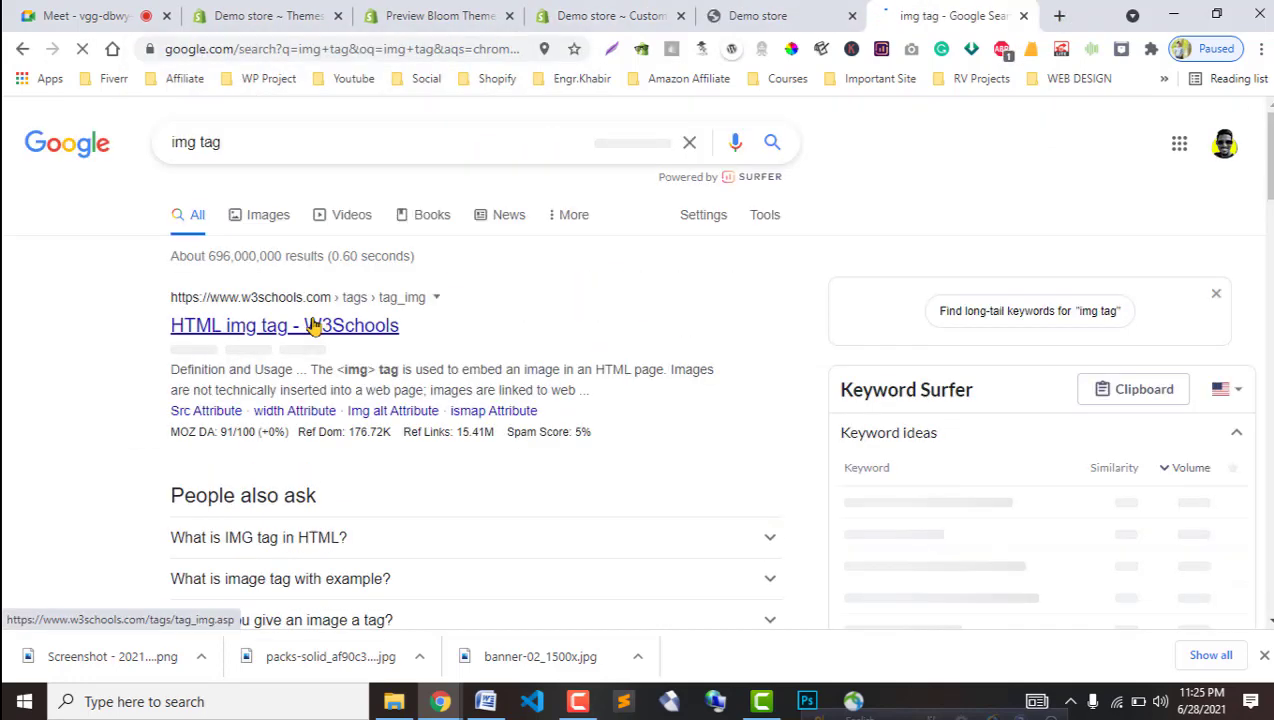
click(311, 326)
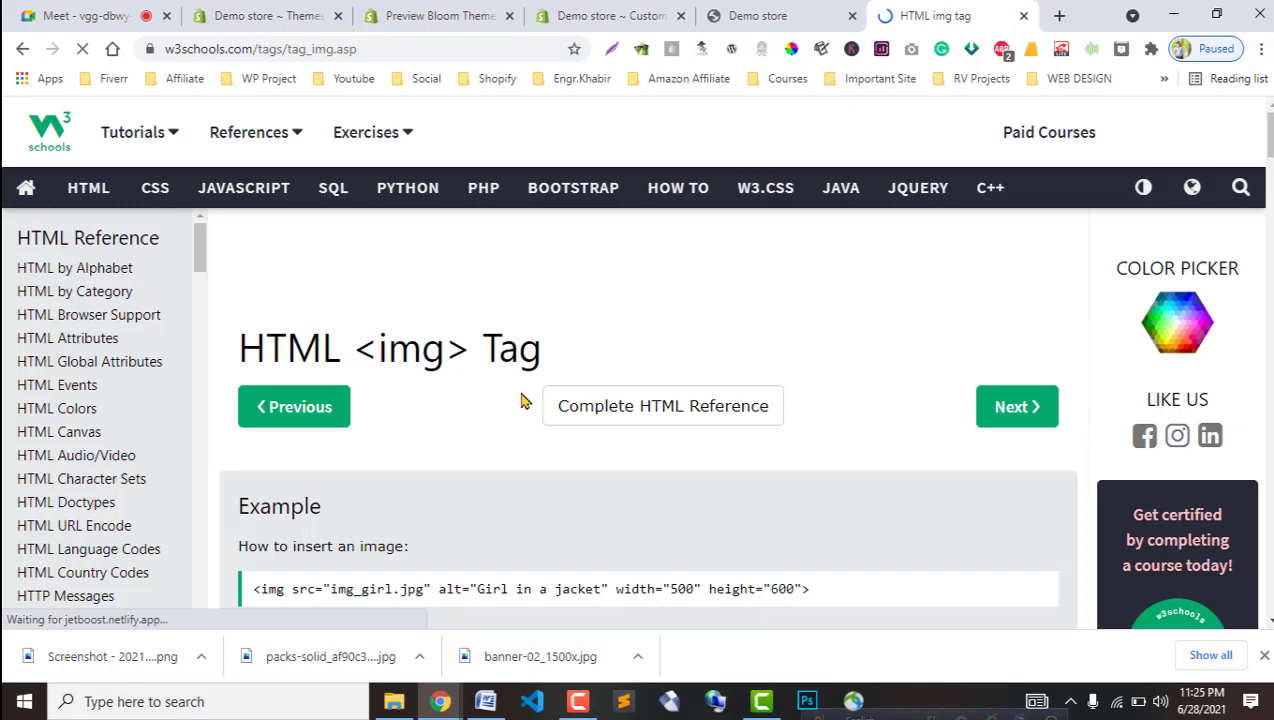
scroll(586, 483, down, 2)
triple_click(481, 401)
key(ctrl+c)
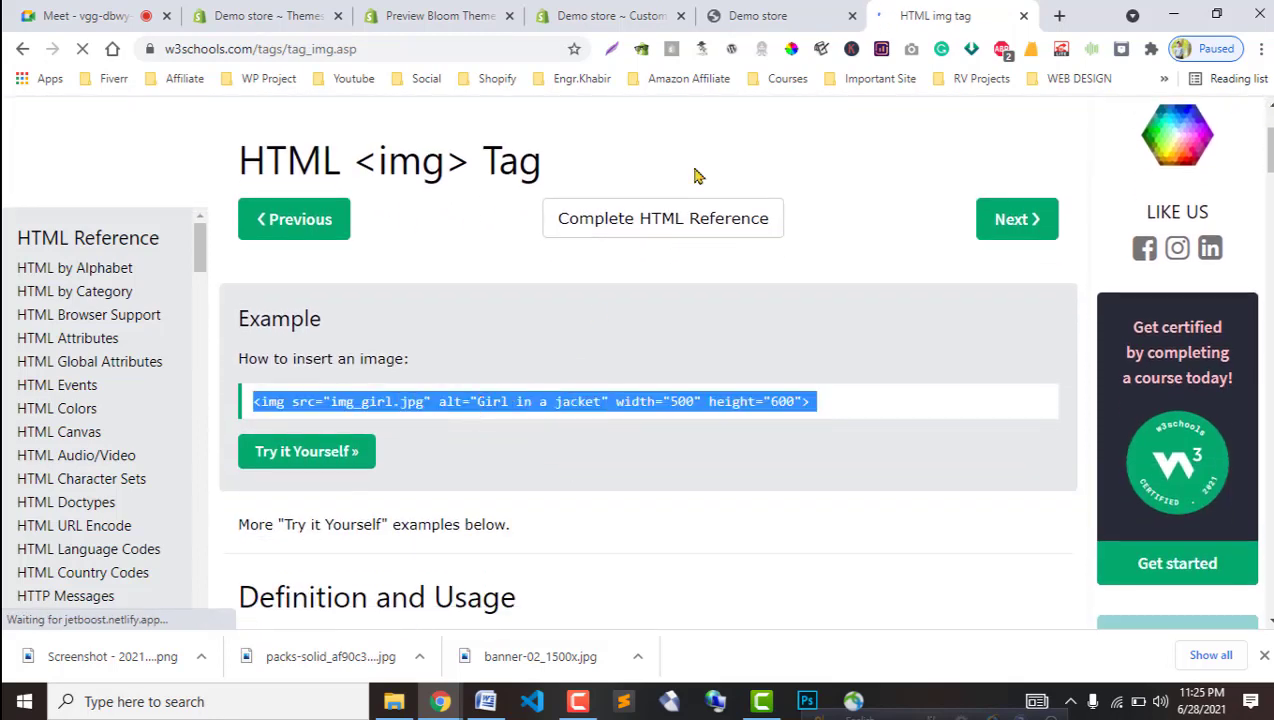
Replace the Custom content section's placeholder HTML with the copied img tag for img_girl.jpg, leaving no blank line above it.
click(758, 15)
click(600, 15)
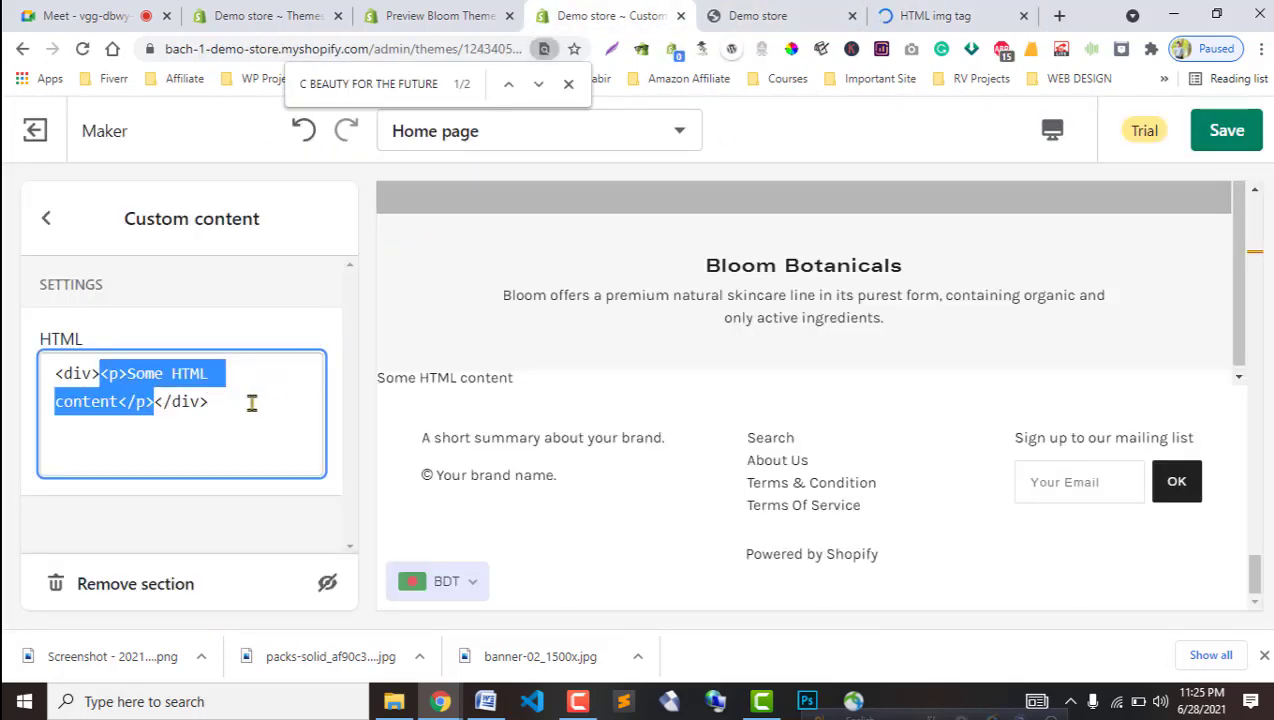
click(252, 403)
key(ctrl+v)
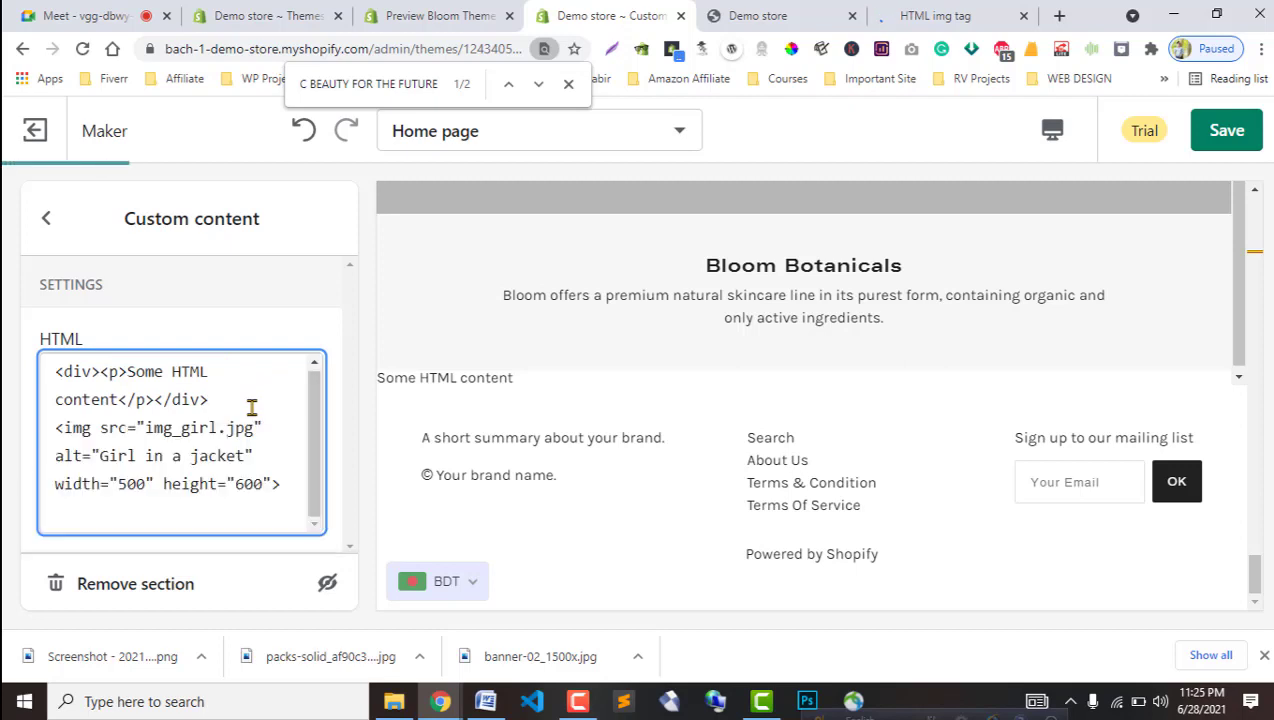
drag(221, 397, 48, 372)
key(BackSpace)
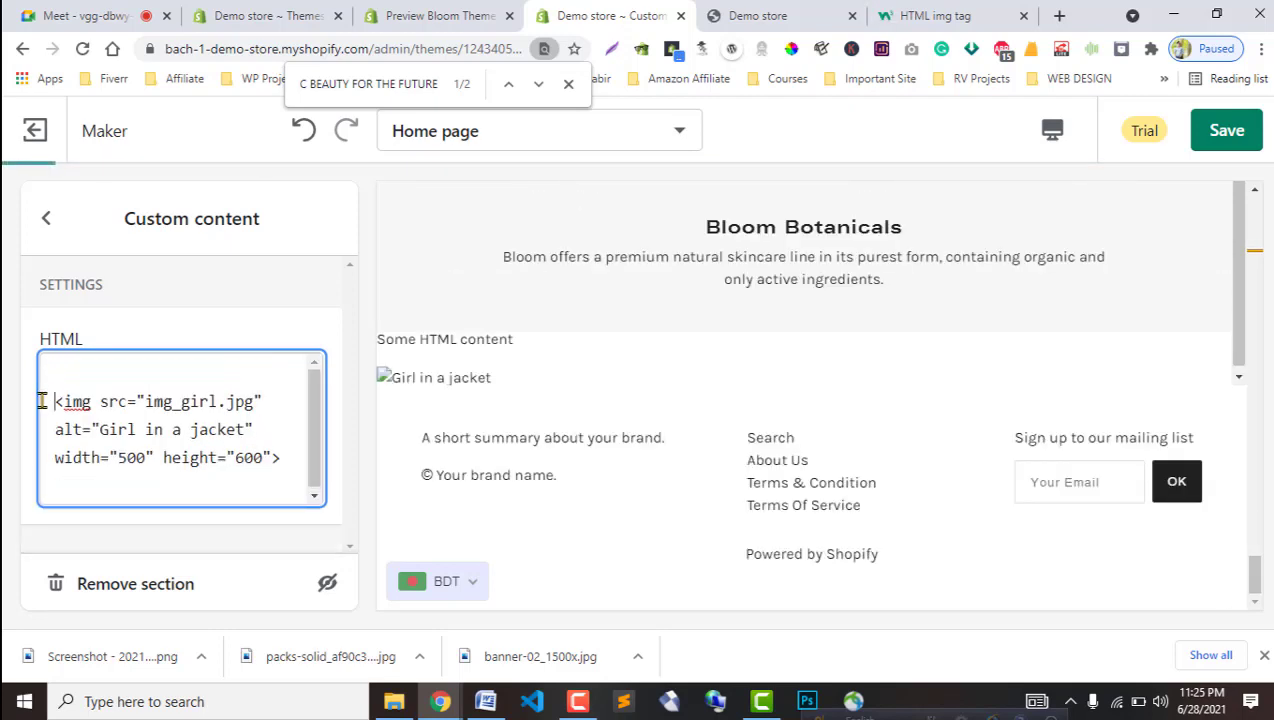
key(BackSpace)
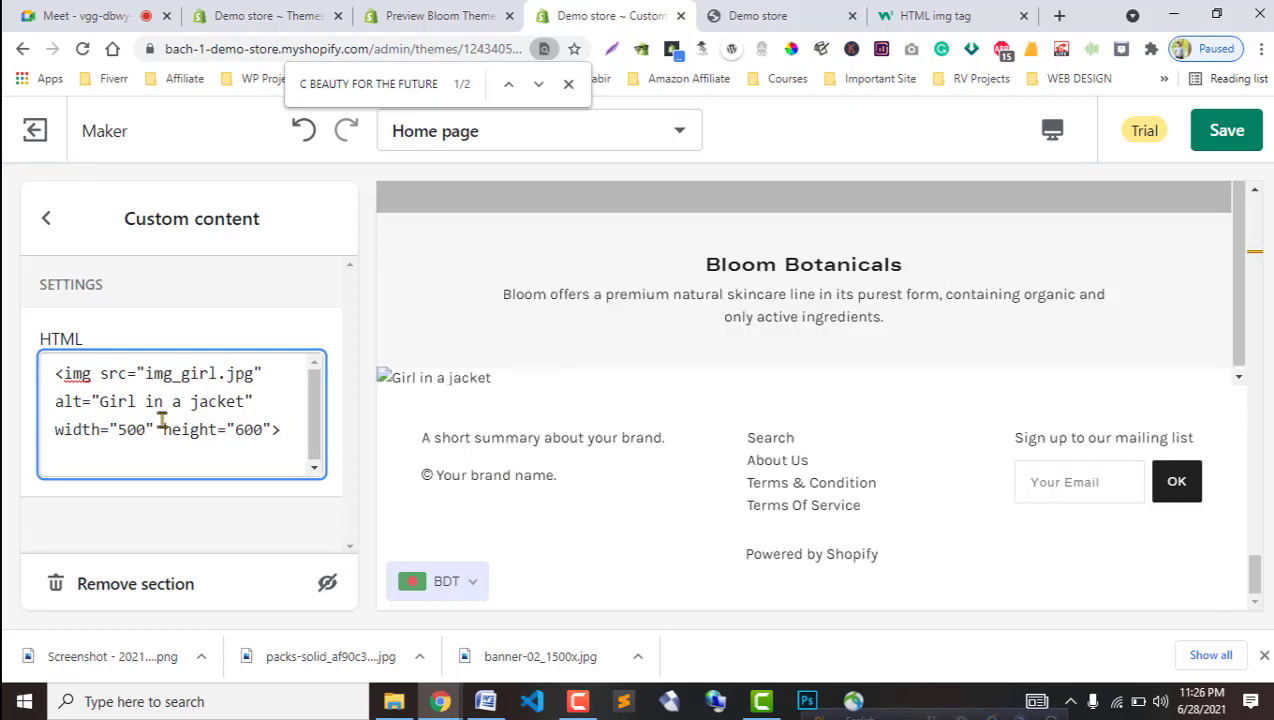
Switch to the Shopify admin and open the Files page in the store's settings.
click(435, 15)
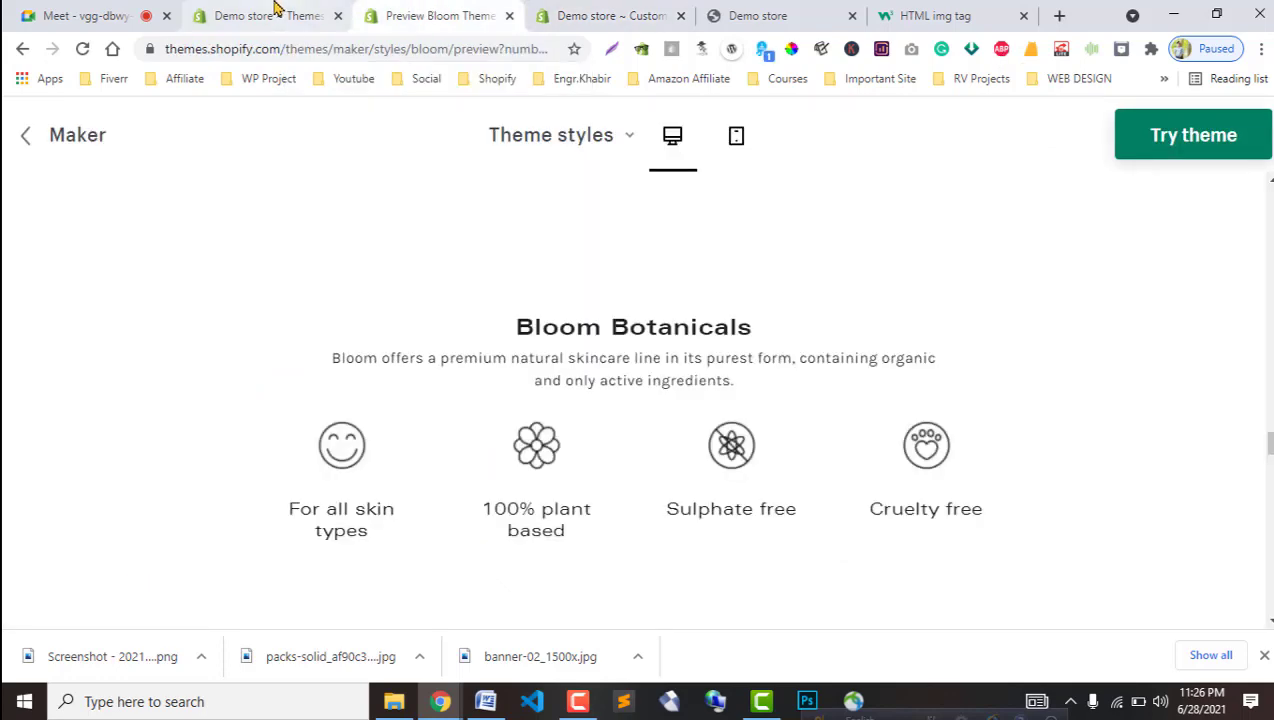
click(270, 15)
scroll(100, 548, down, 3)
scroll(100, 560, down, 2)
click(97, 592)
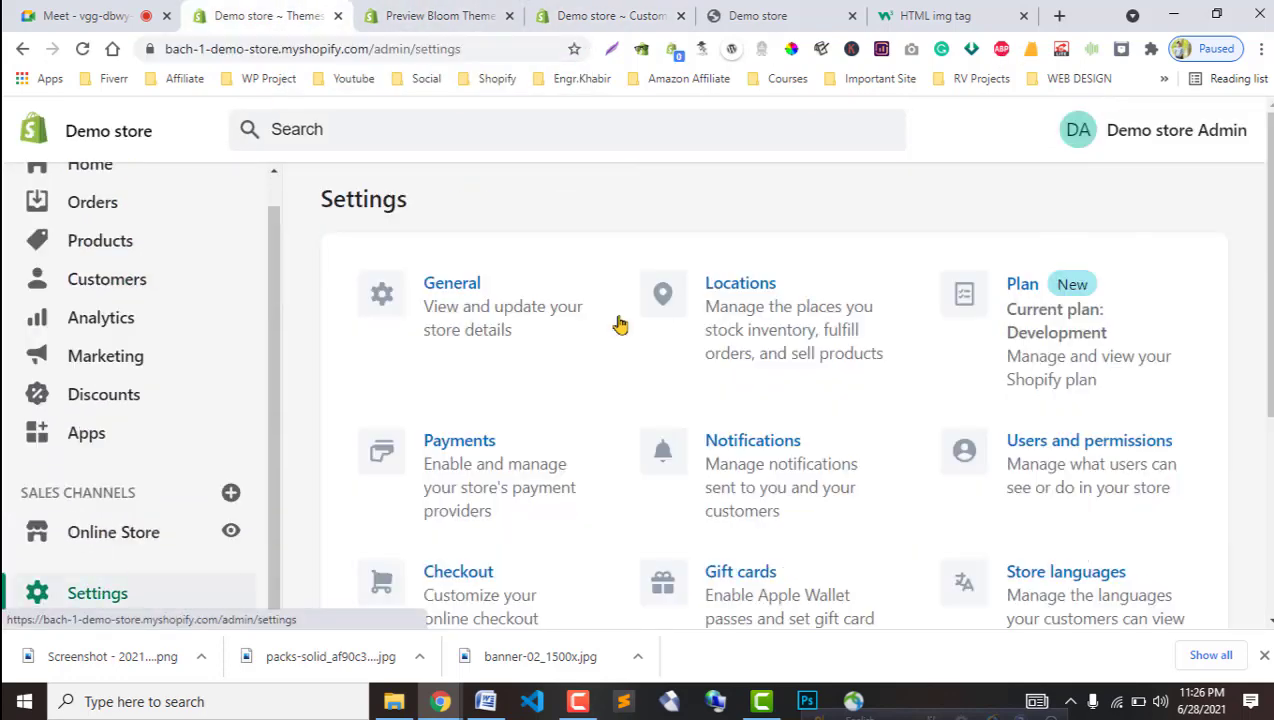
scroll(677, 531, down, 5)
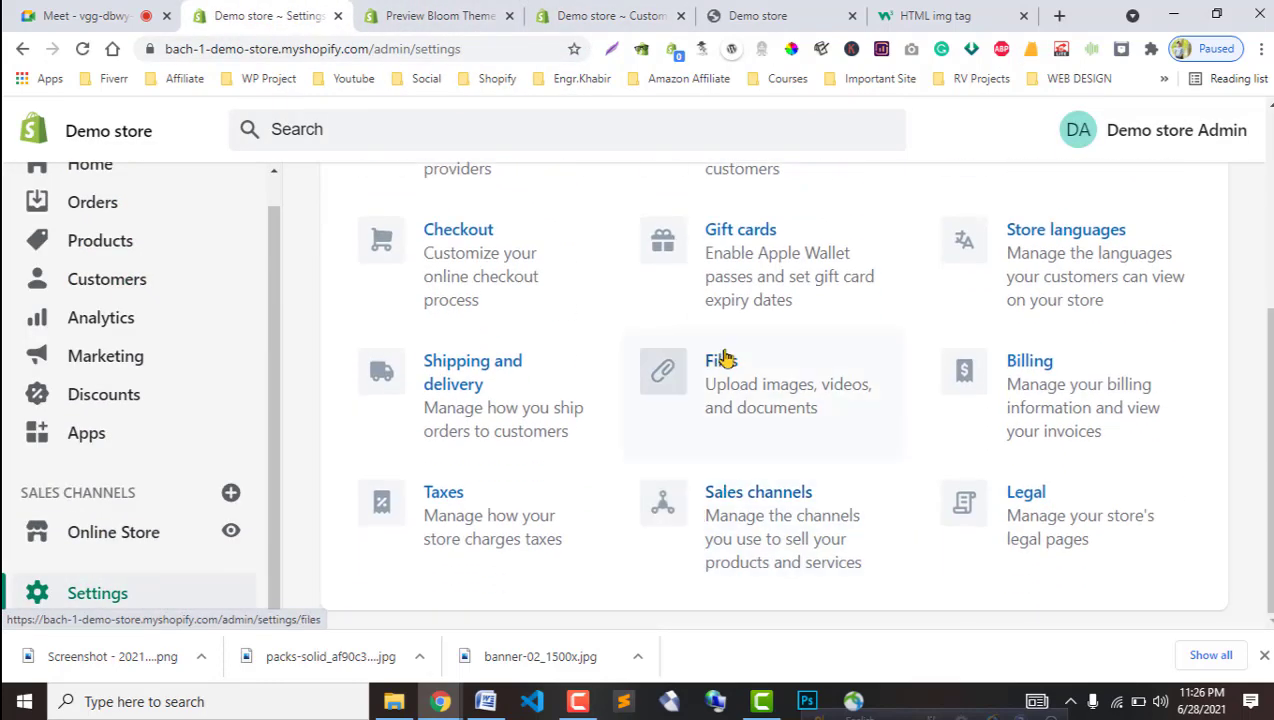
click(708, 378)
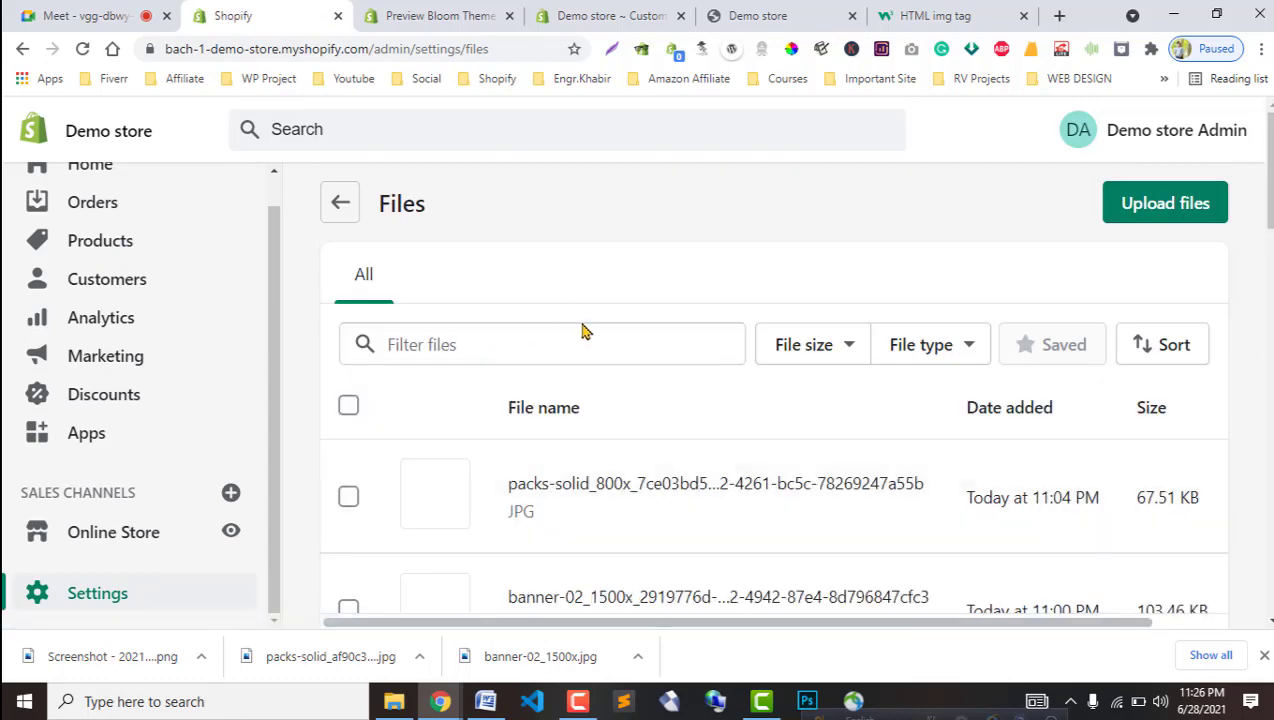
Upload the icon row image "Screenshot - 2021-06-28T232524.766" from Downloads to the store's files.
click(483, 421)
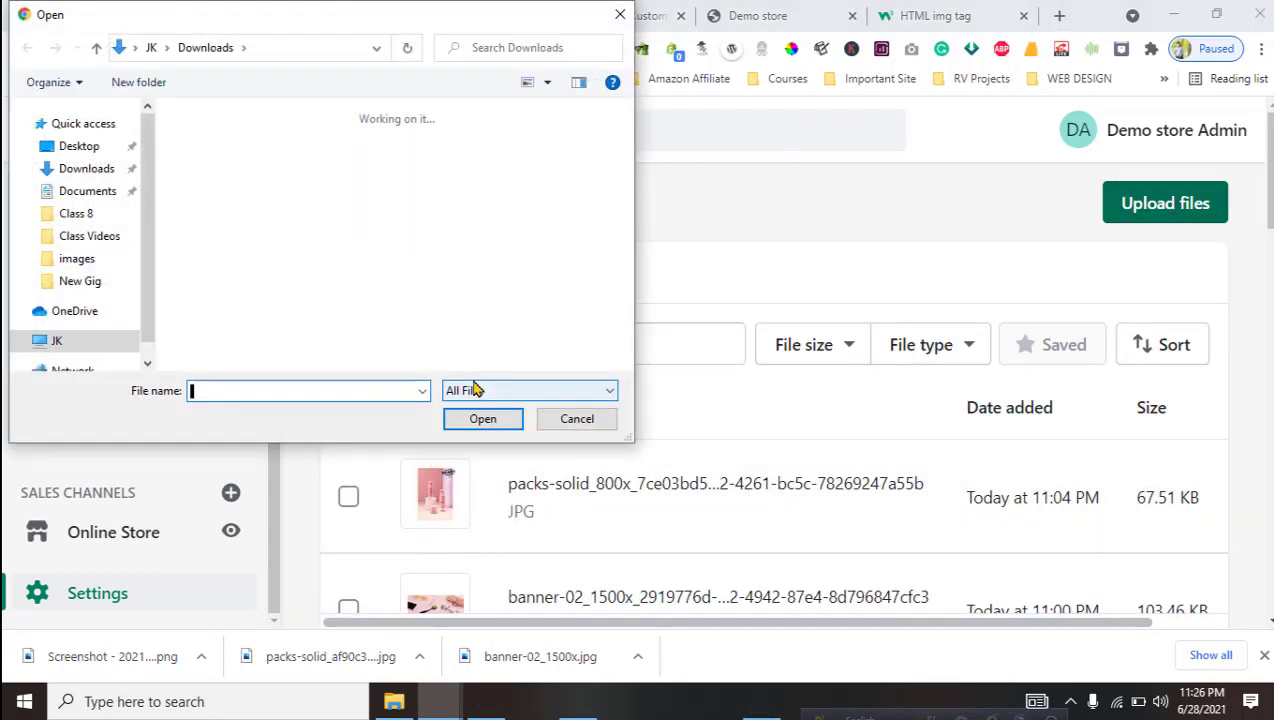
click(200, 190)
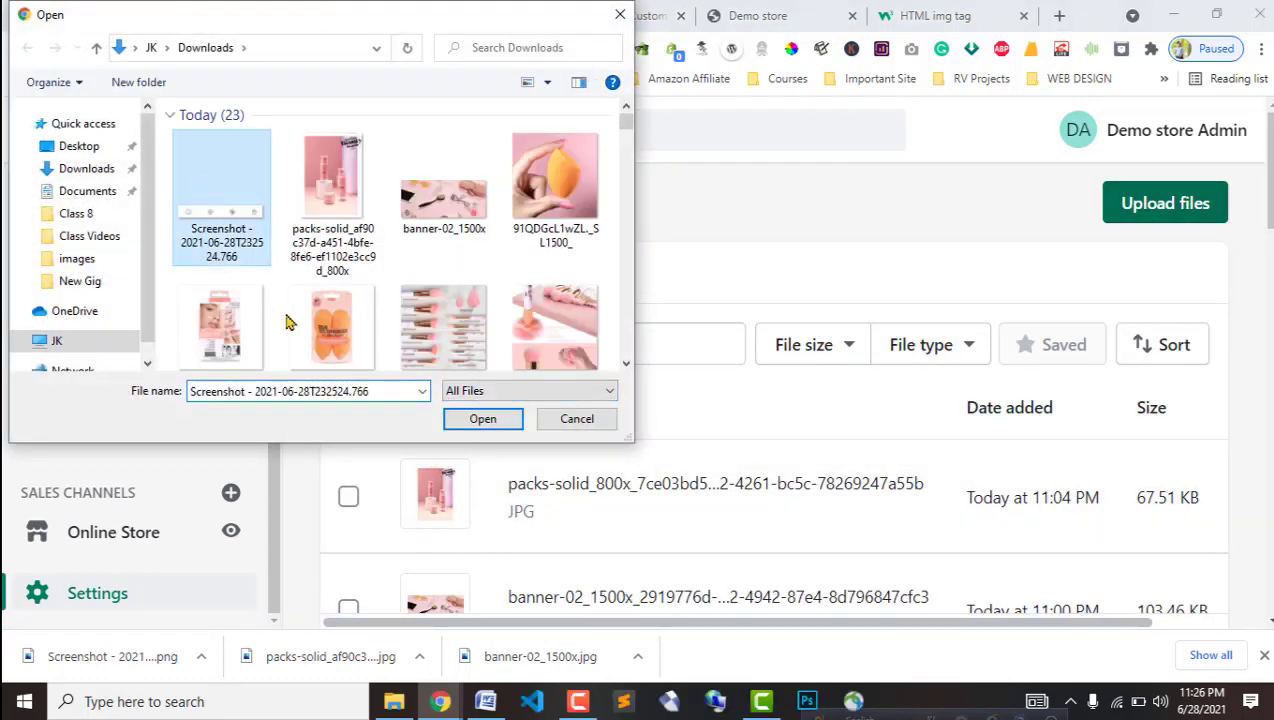
click(483, 420)
scroll(825, 549, down, 2)
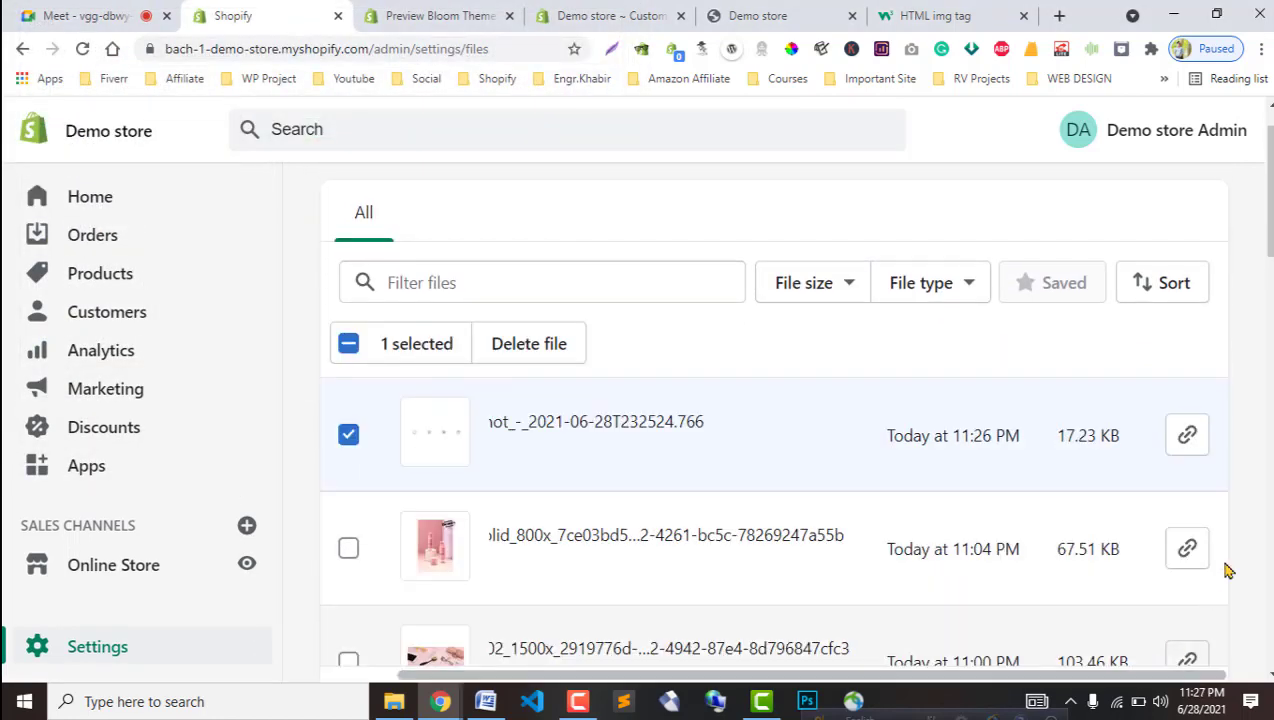
Copy the link of the uploaded icon row image "Screenshot_-_2021-06-28T232524.766" and switch back to the theme editor.
click(1187, 440)
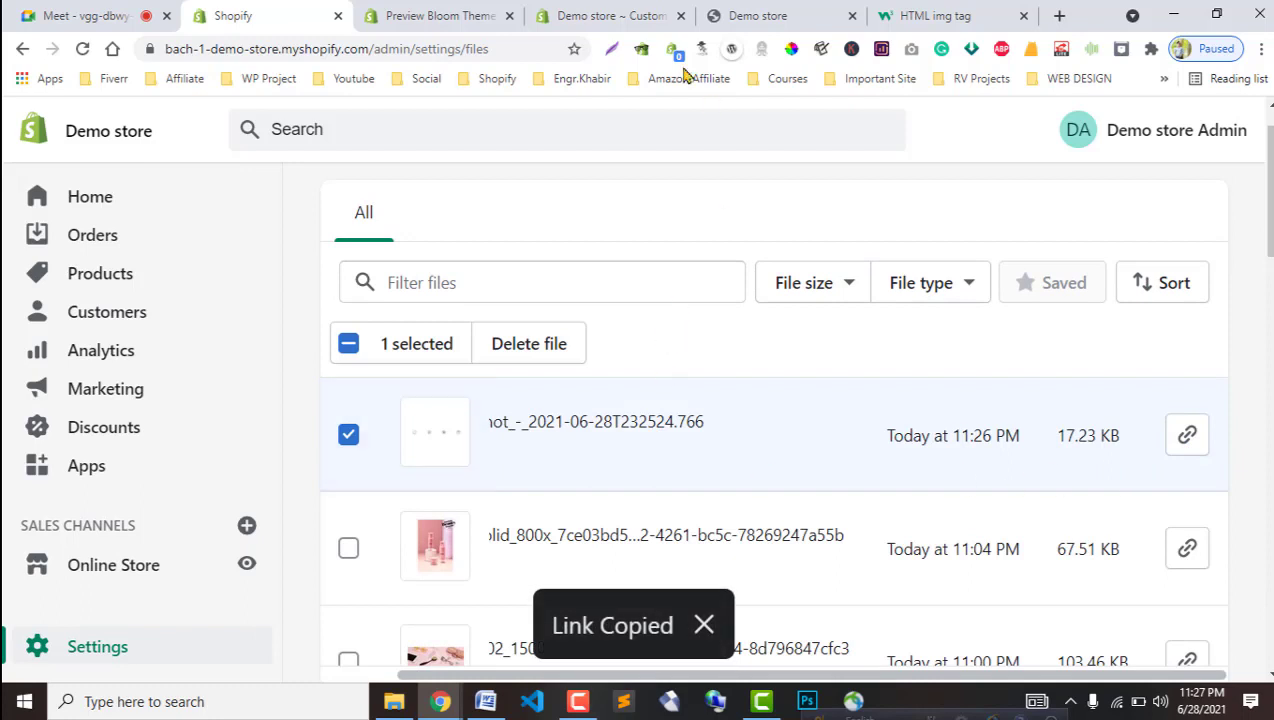
click(605, 16)
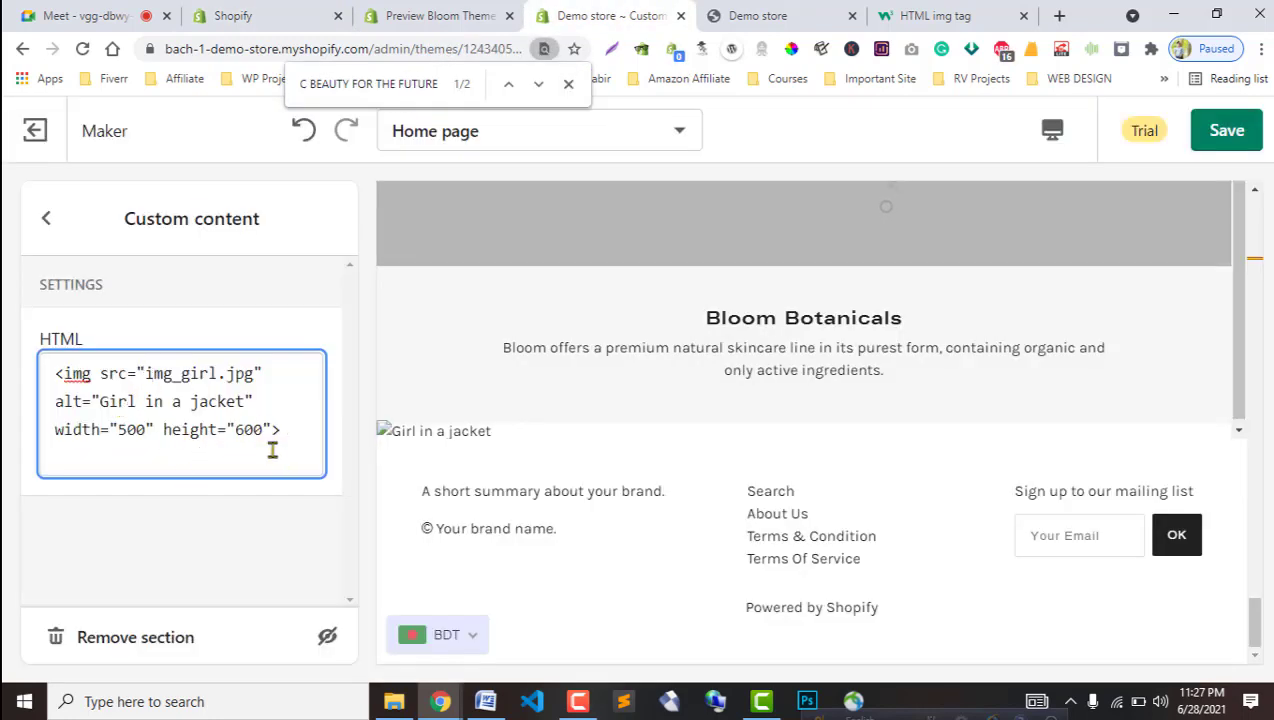
key(Return)
key(ctrl+v)
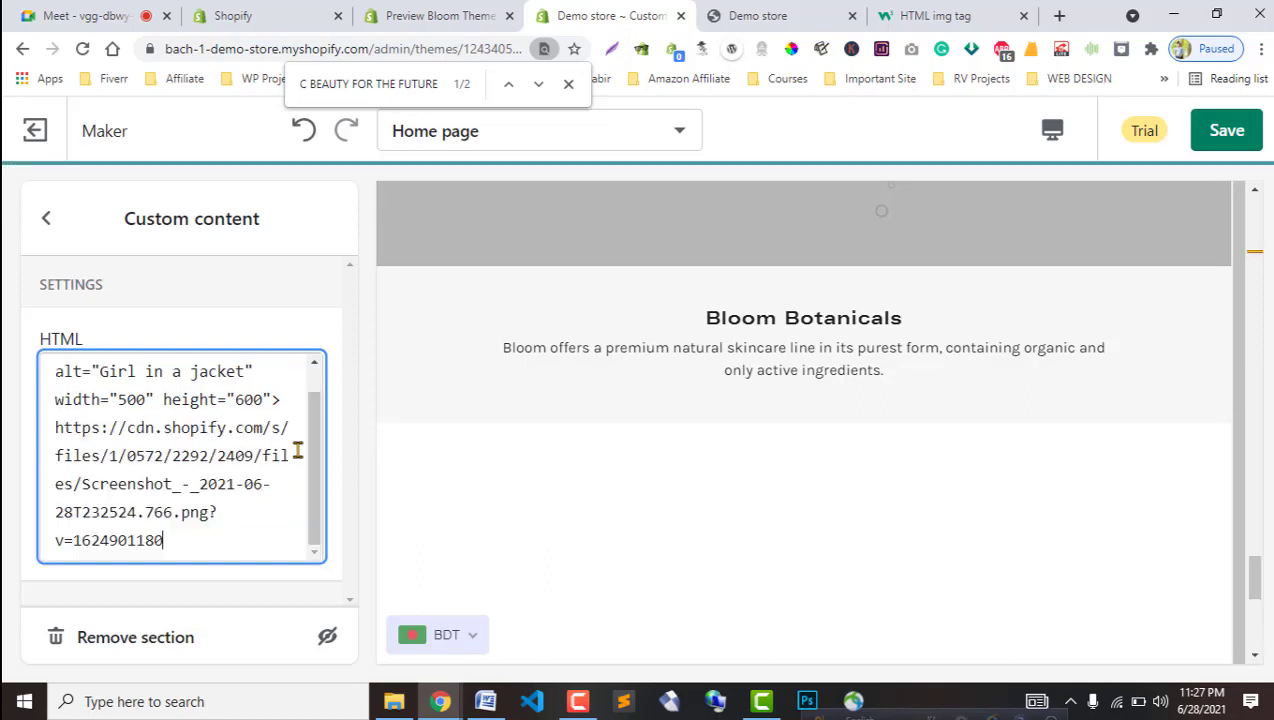
triple_click(238, 535)
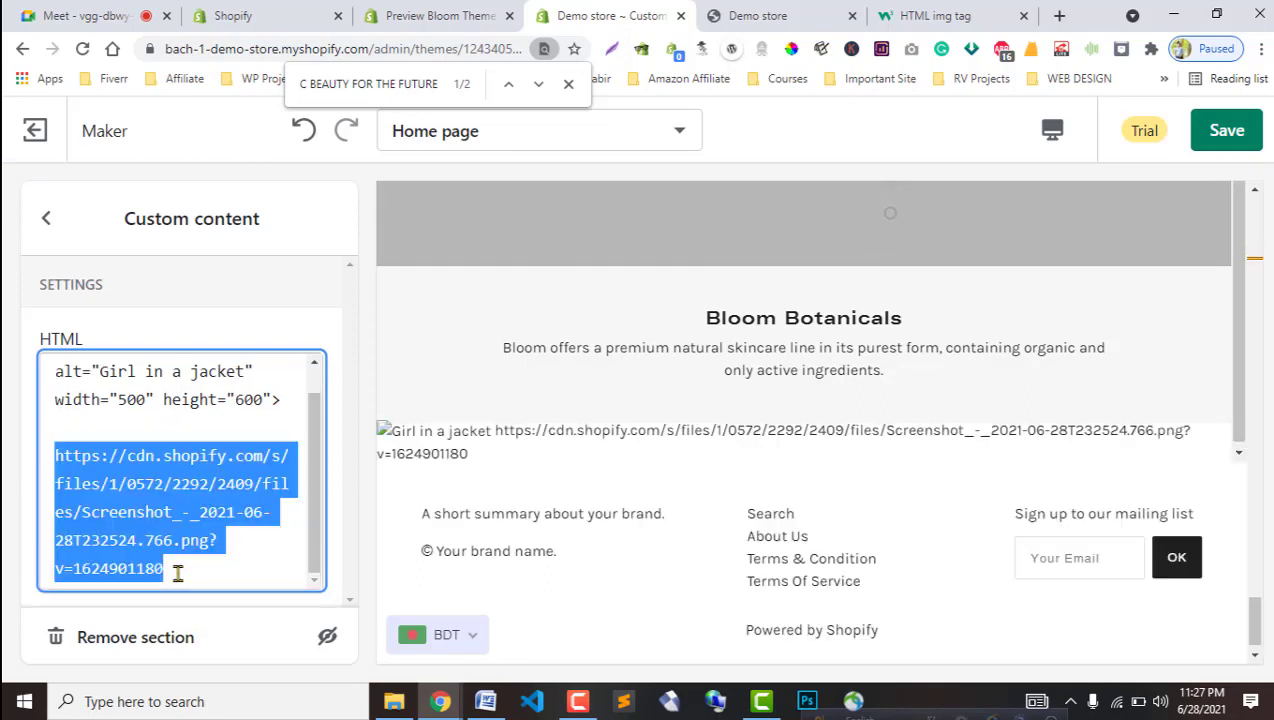
key(BackSpace)
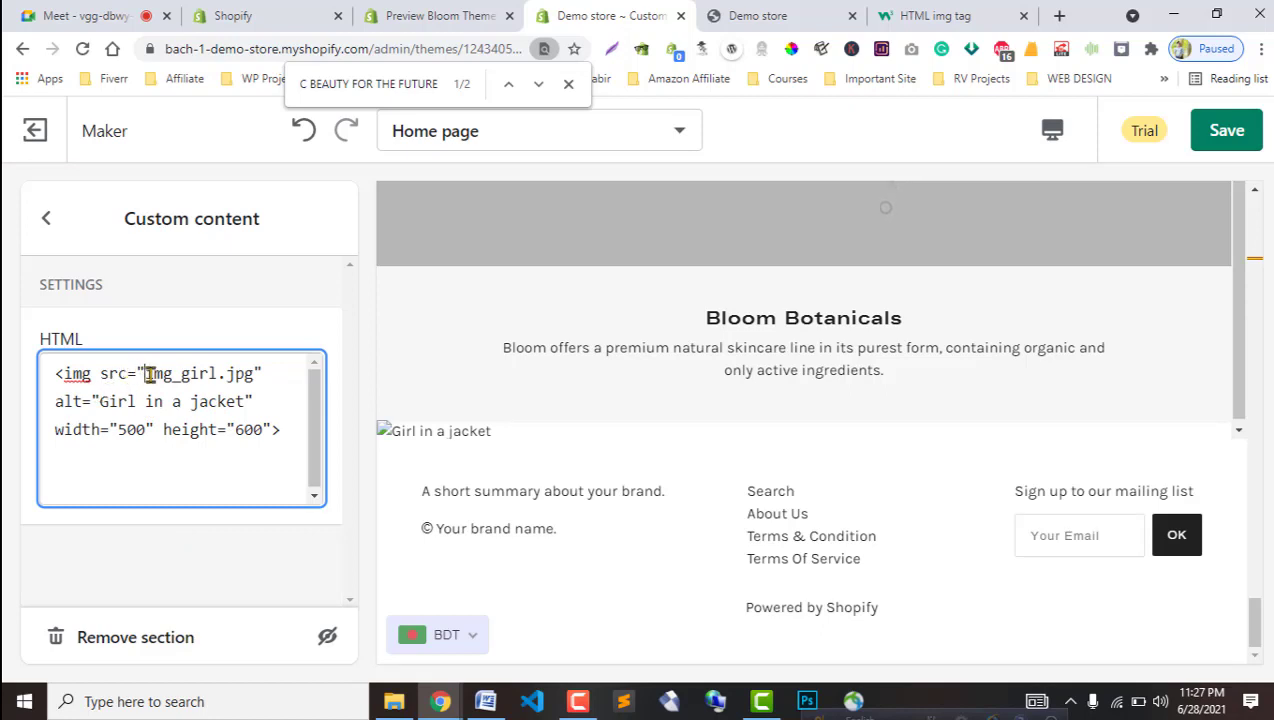
Replace img_girl.jpg in the Custom content img tag with the copied image link, and clear the width and height values.
drag(146, 373, 252, 375)
key(ctrl+v)
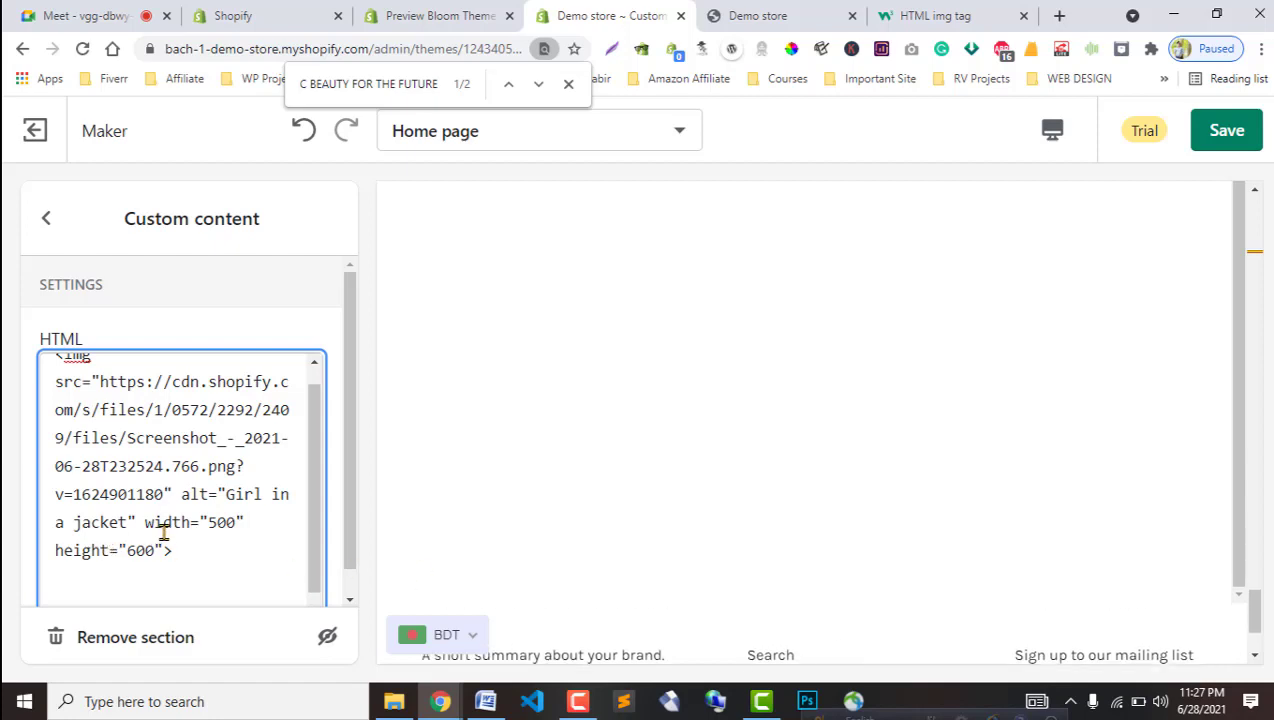
key(BackSpace)
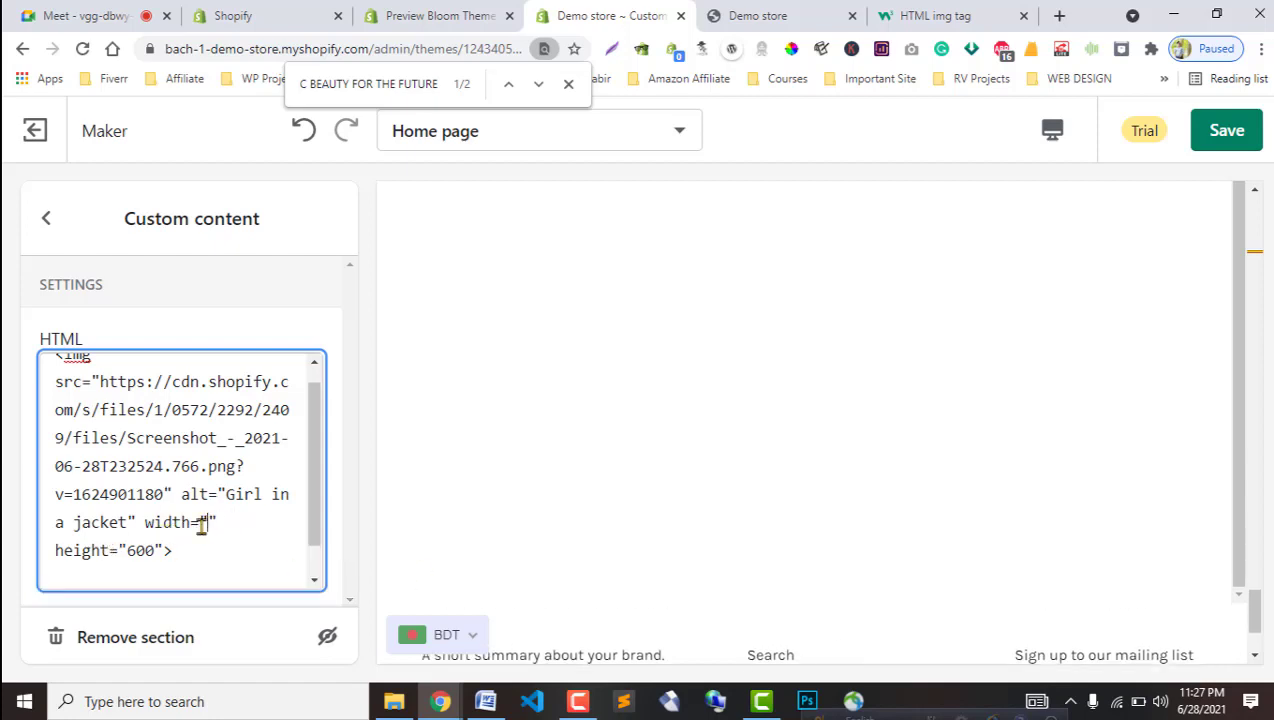
double_click(144, 541)
key(BackSpace)
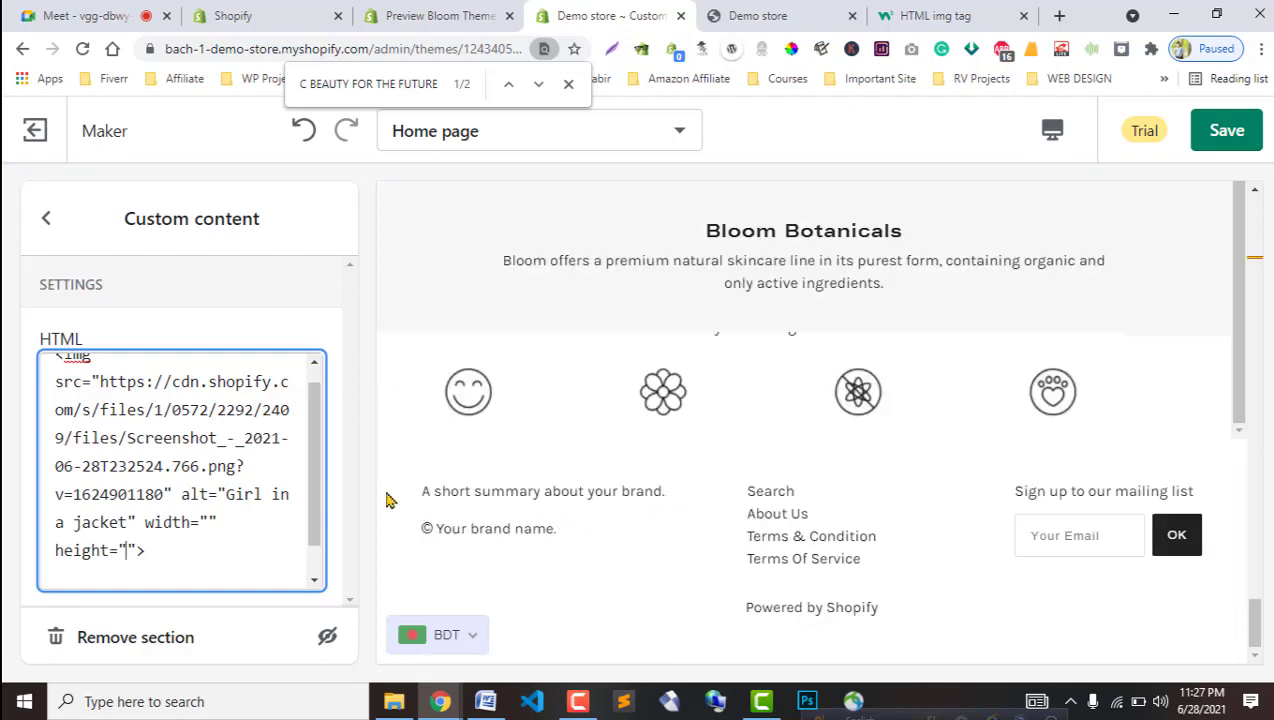
Try widths of 100% and 90% for the icon row image, settling on 85%.
click(209, 522)
text(100%)
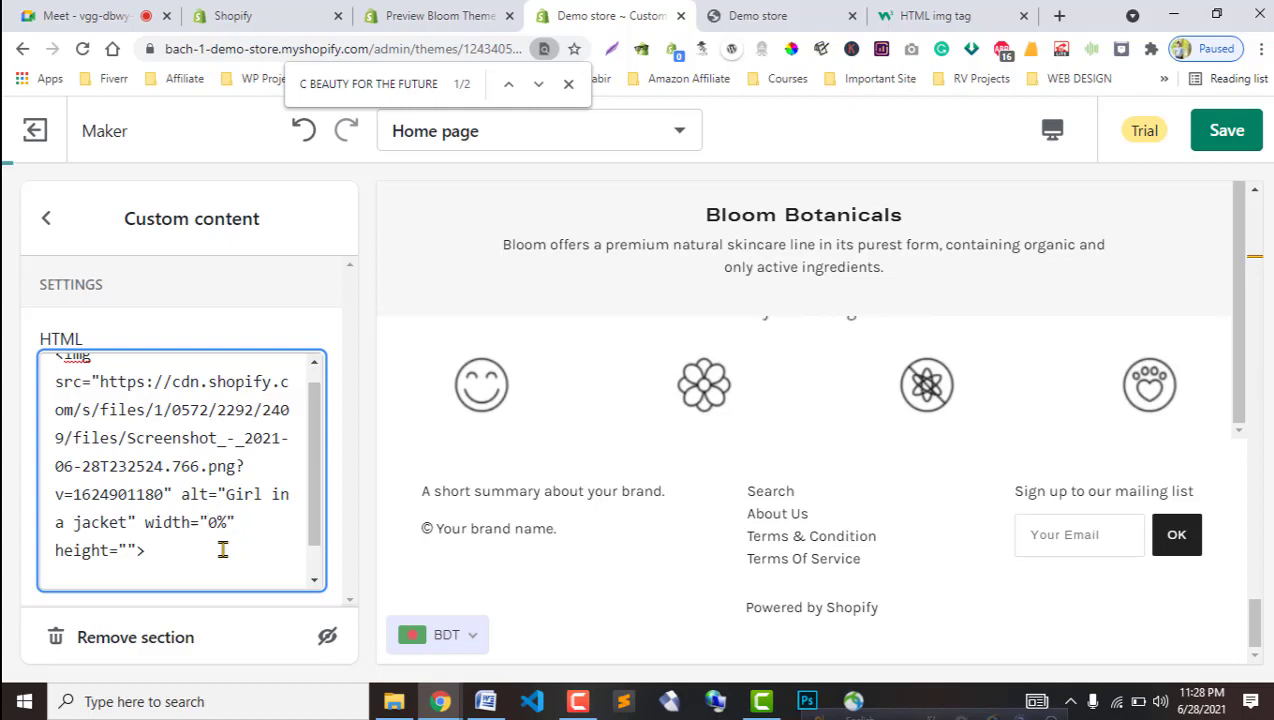
text(9)
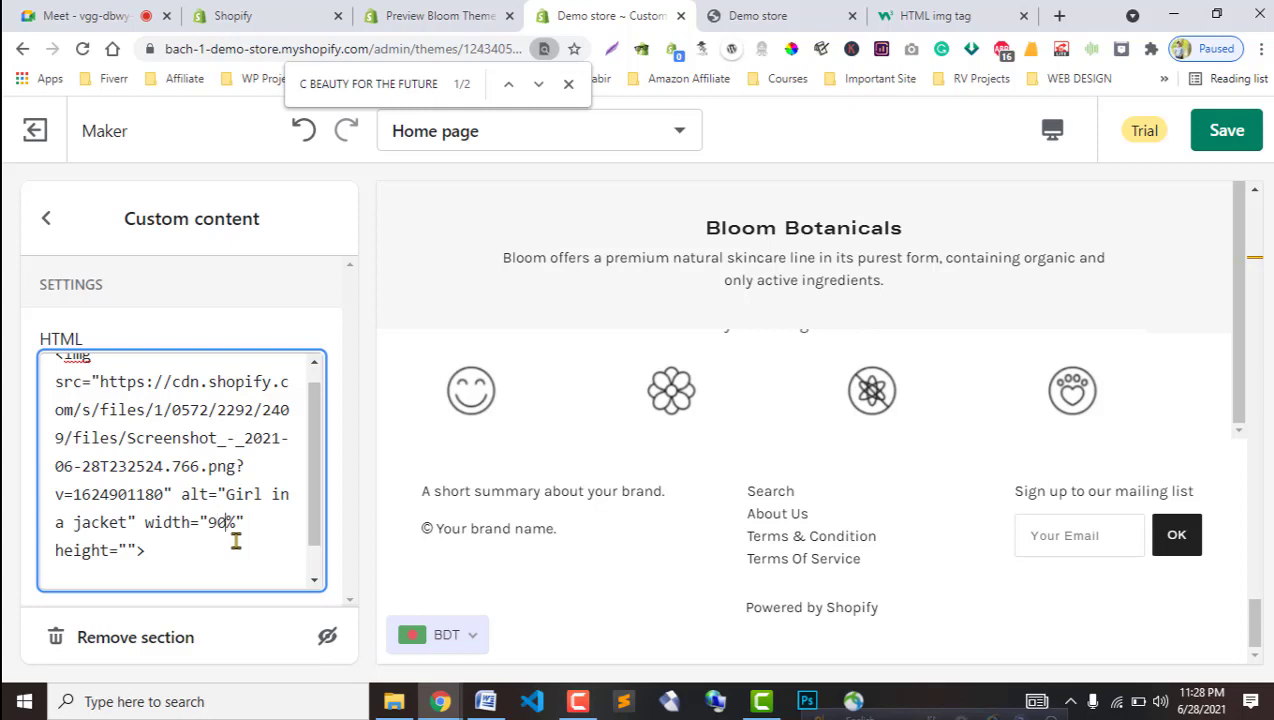
text(85)
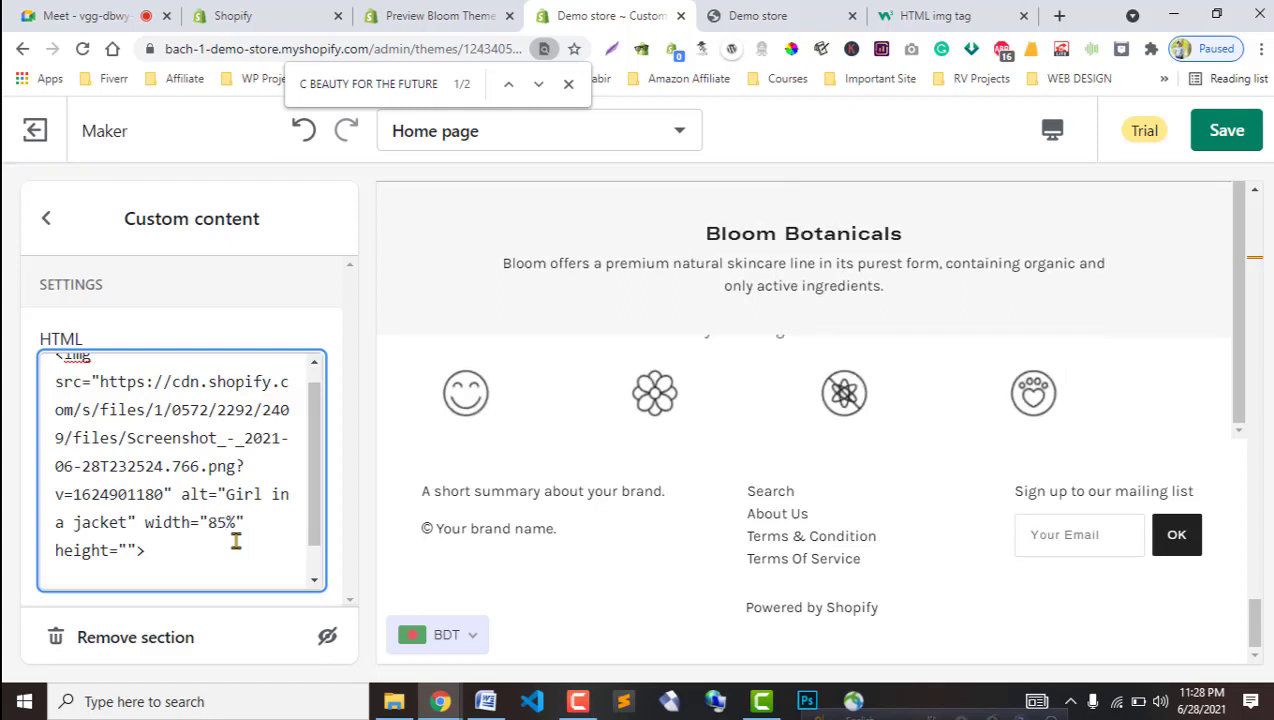
Compare the store's icon row with the Bloom preview's, and return from the Custom content settings to the section list.
scroll(197, 568, up, 1)
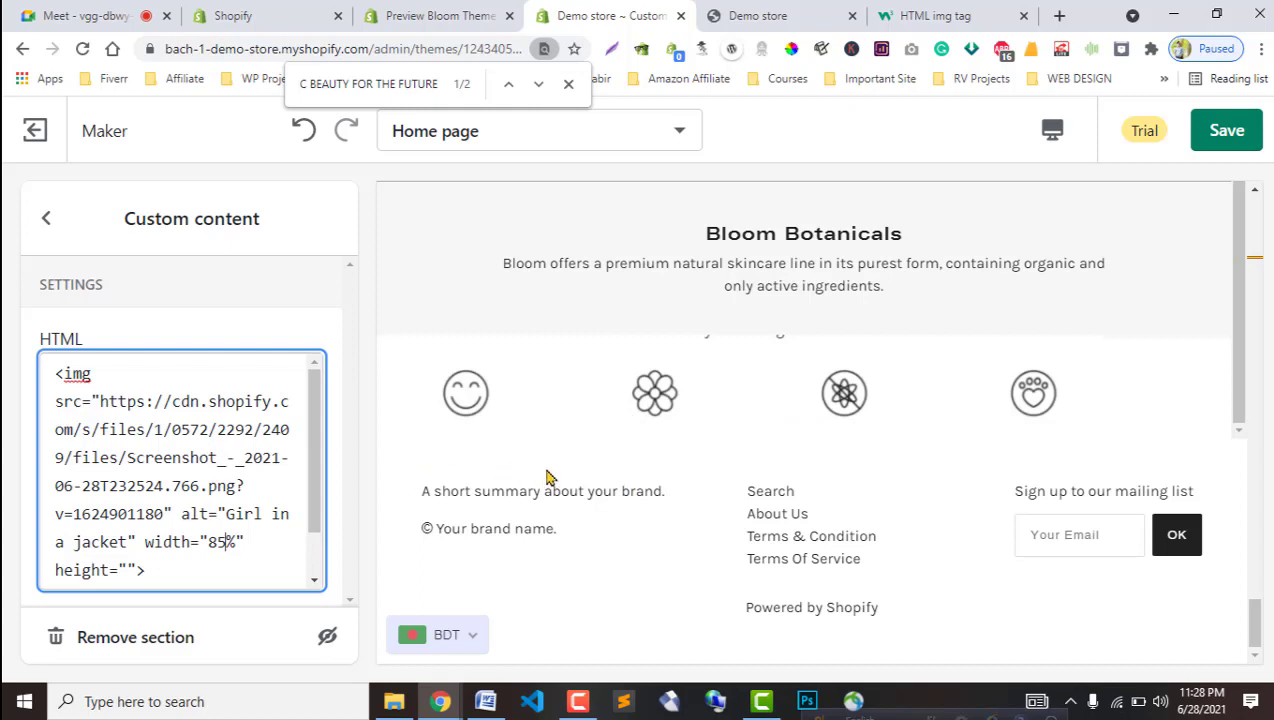
click(470, 18)
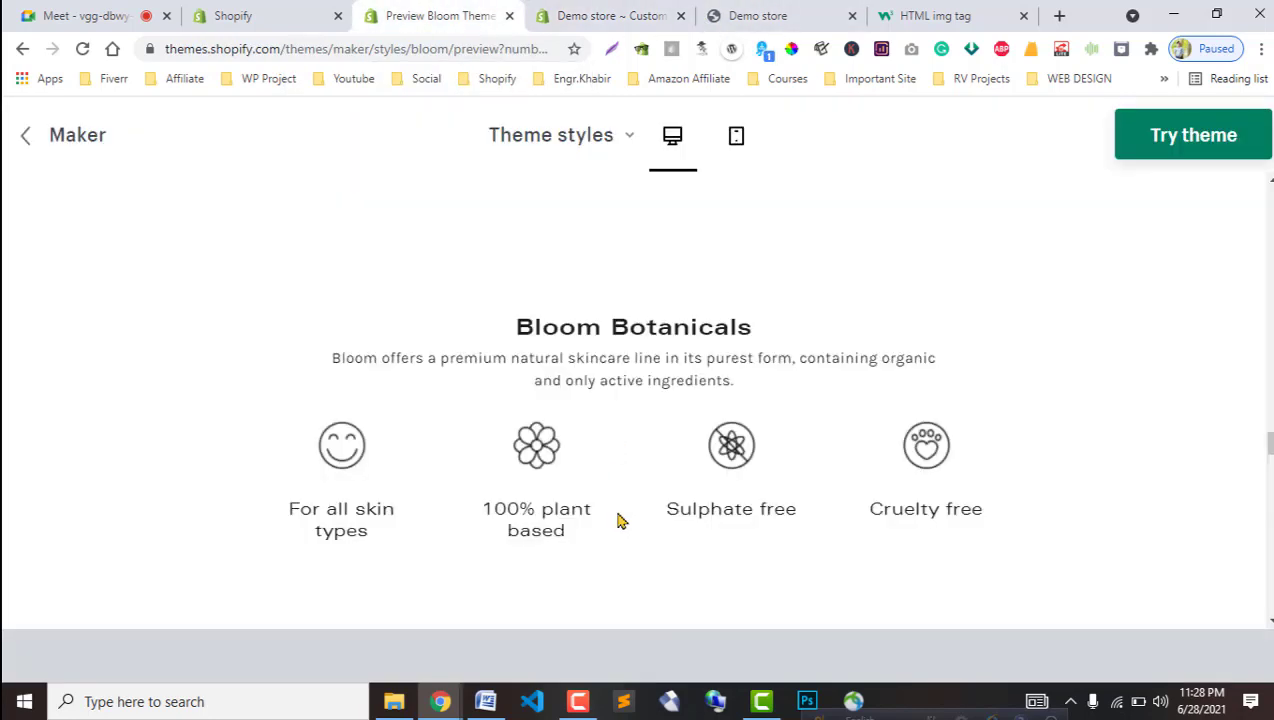
click(606, 15)
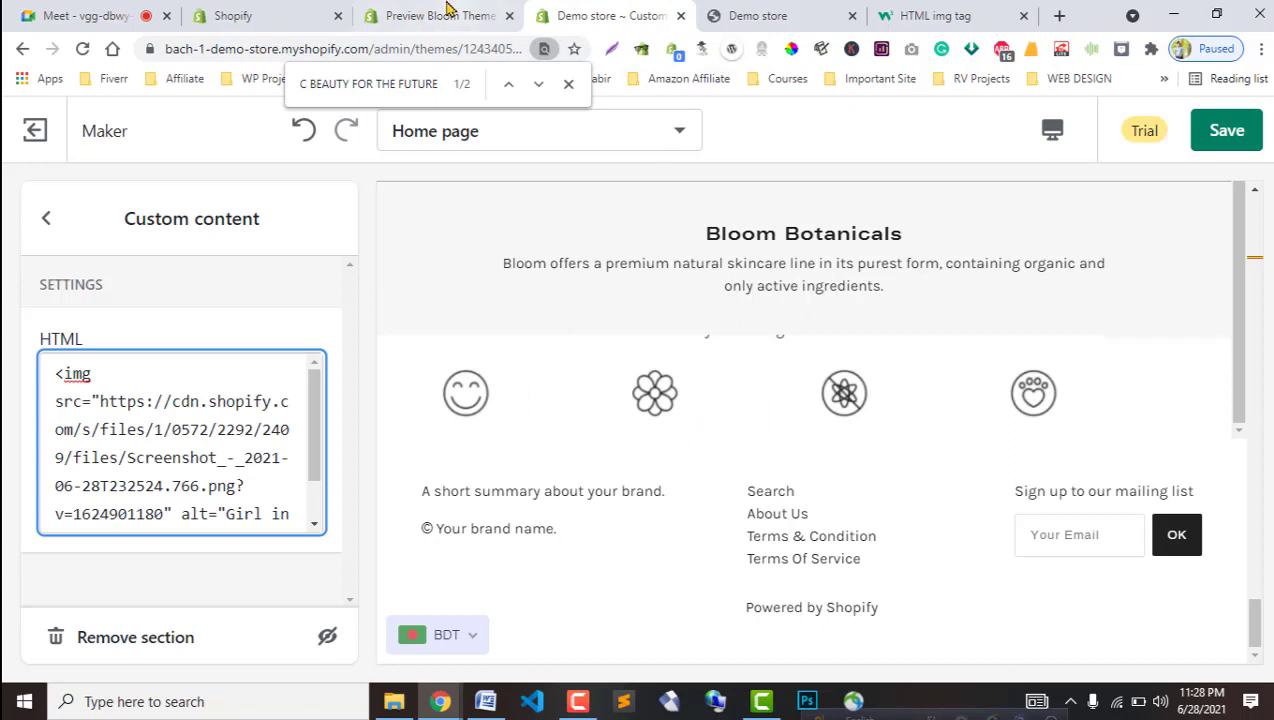
click(447, 15)
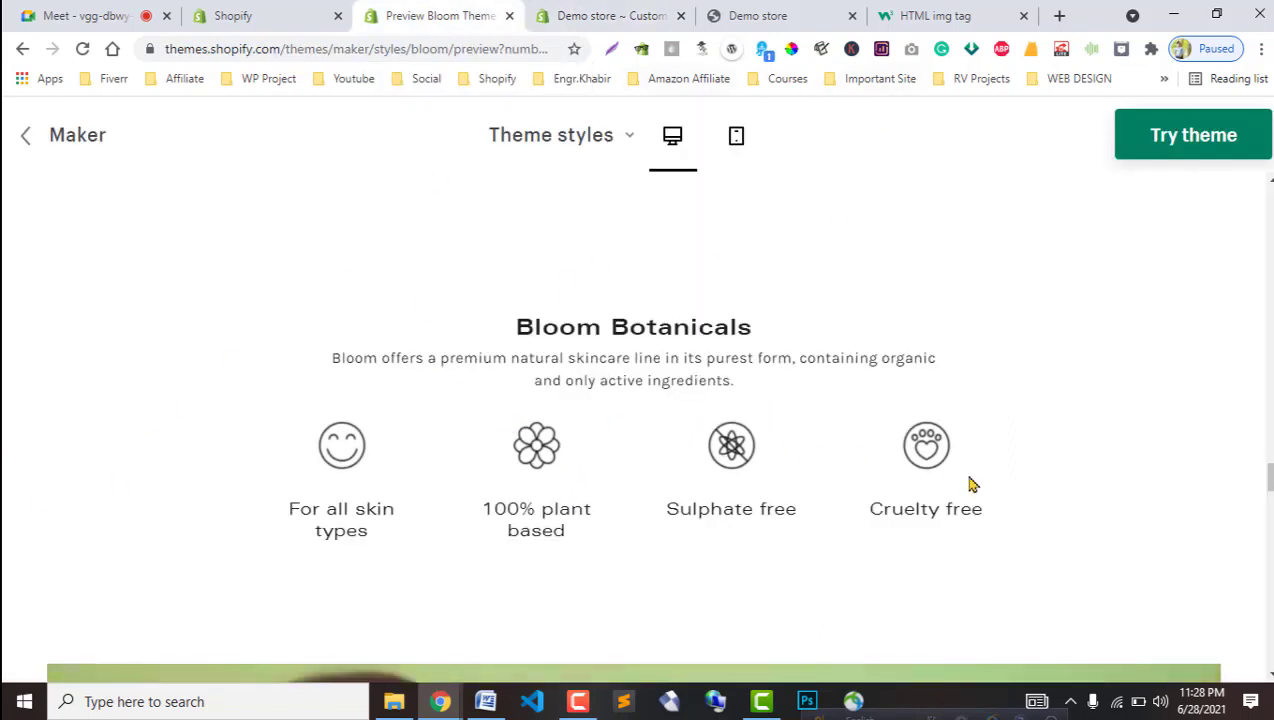
click(622, 12)
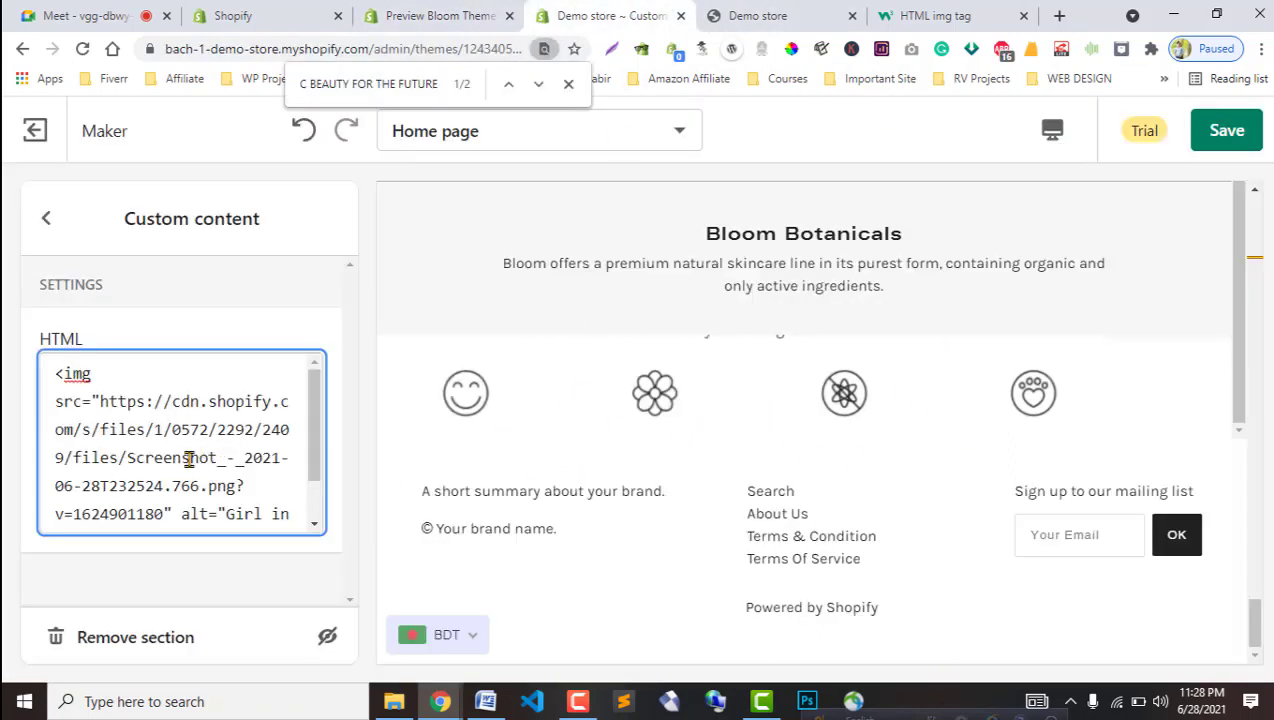
scroll(148, 468, down, 3)
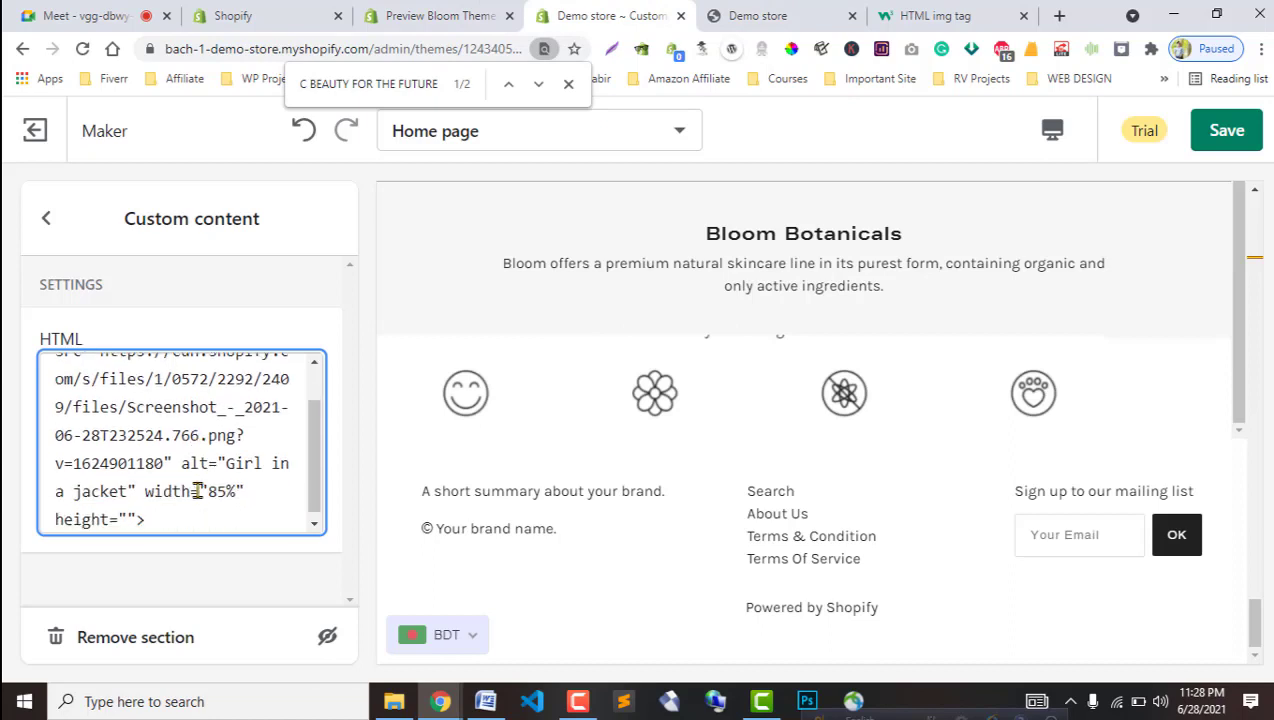
click(45, 218)
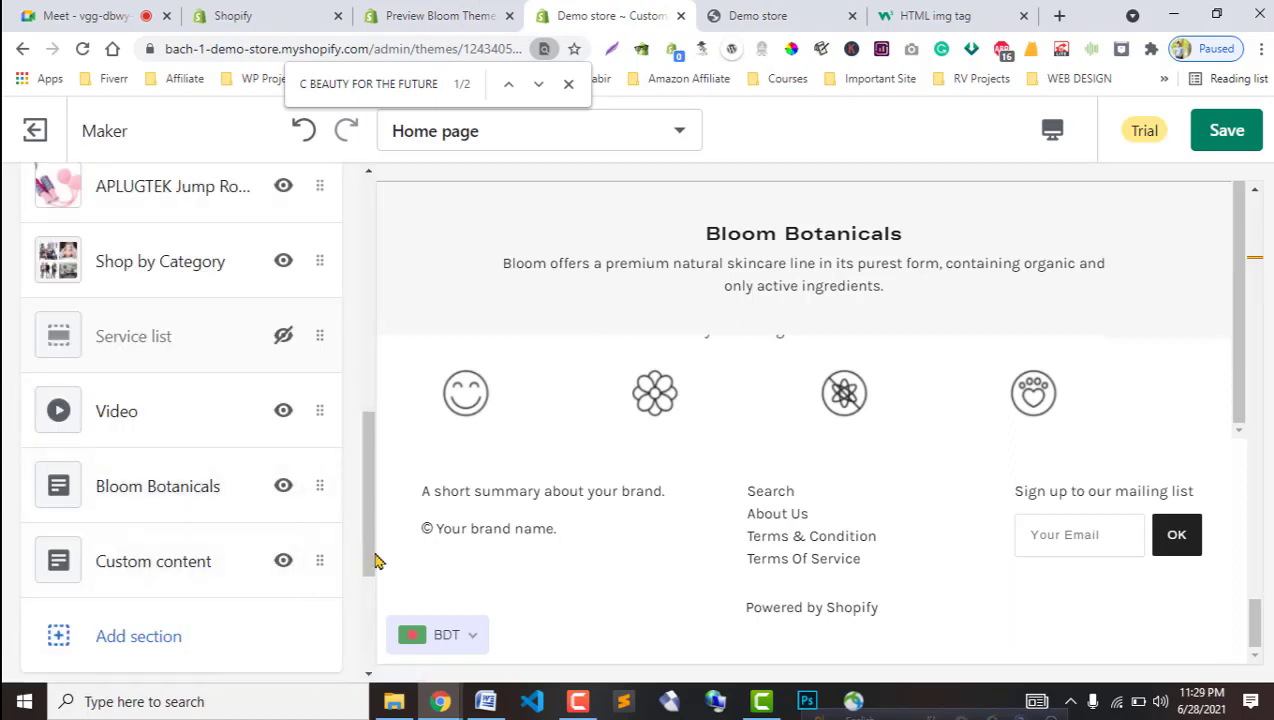
Examine the Bloom preview's sections below the icon row, from the Bloom Beauty Blog to the Beauty in Bloom banner.
scroll(637, 577, up, 3)
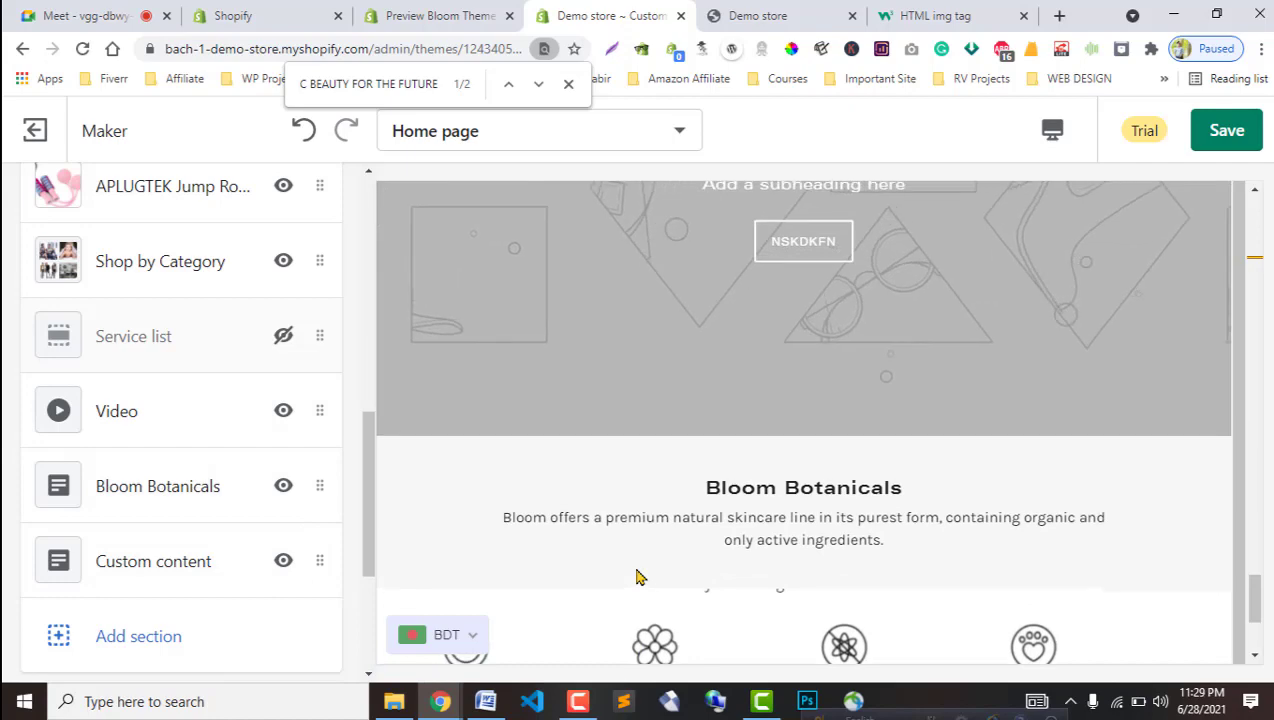
key(ctrl+shift+Tab)
scroll(493, 485, down, 3)
scroll(493, 485, down, 8)
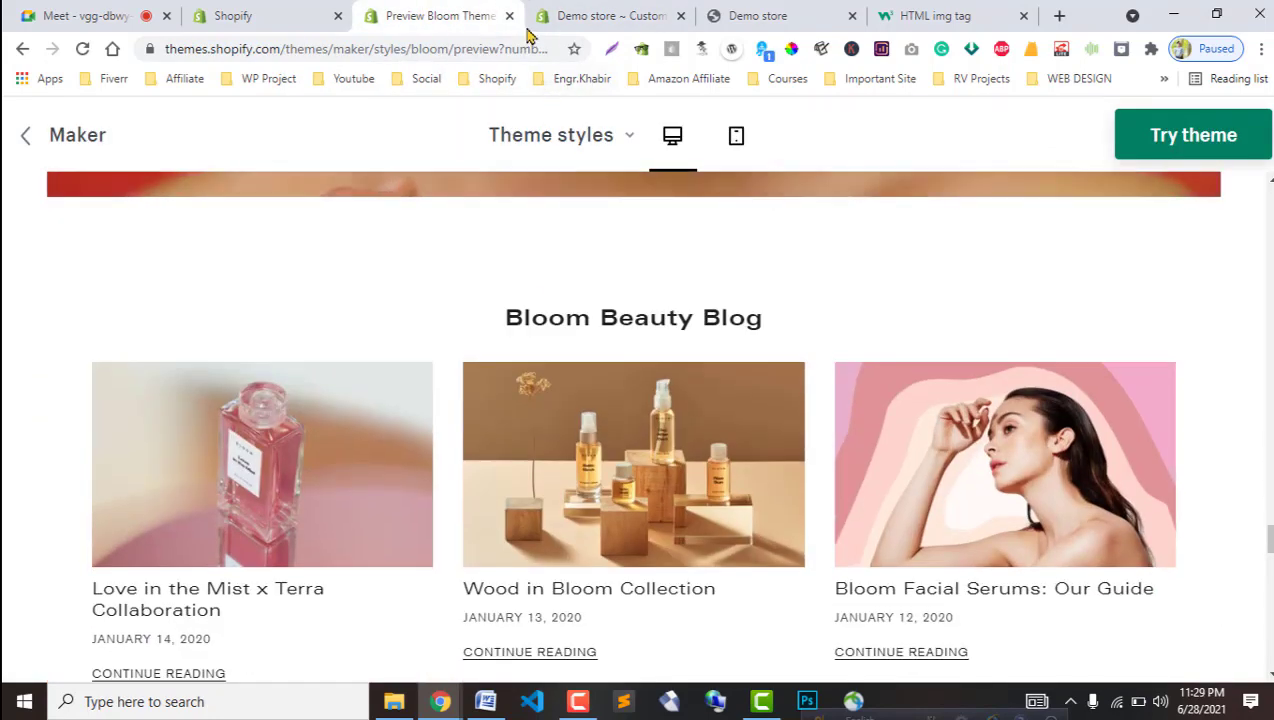
key(ctrl+Tab)
click(440, 15)
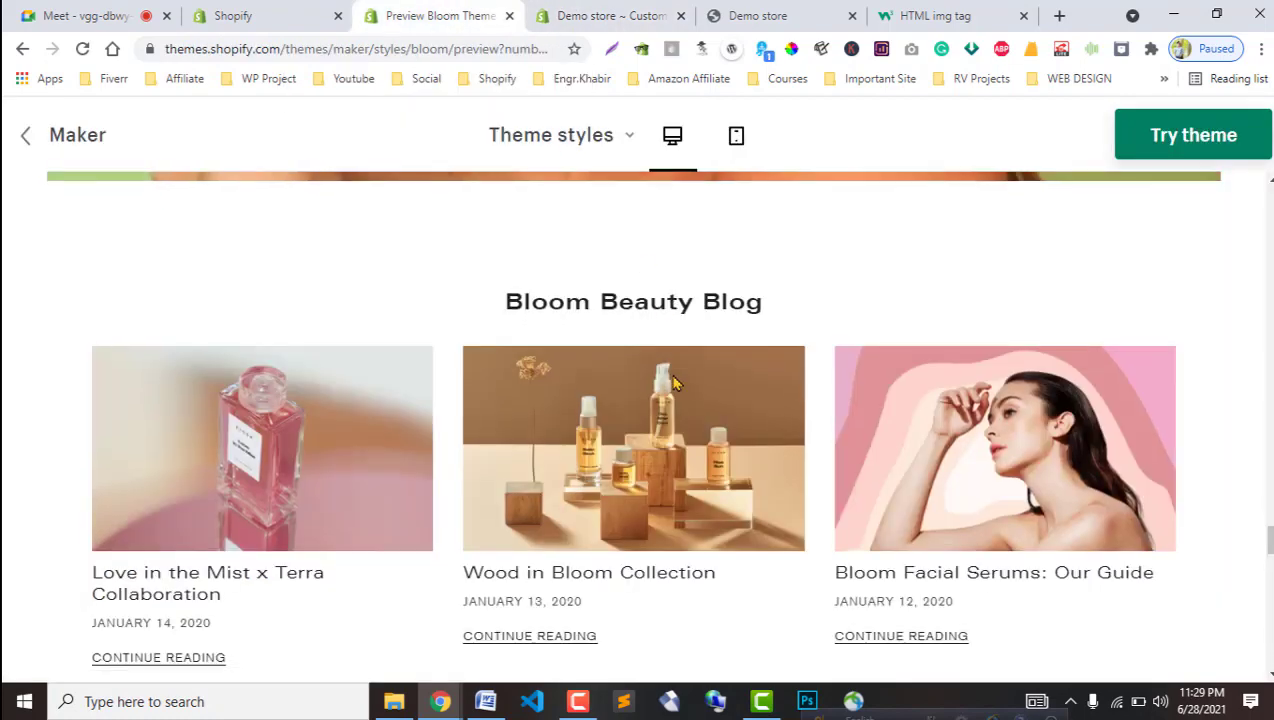
scroll(850, 484, down, 1)
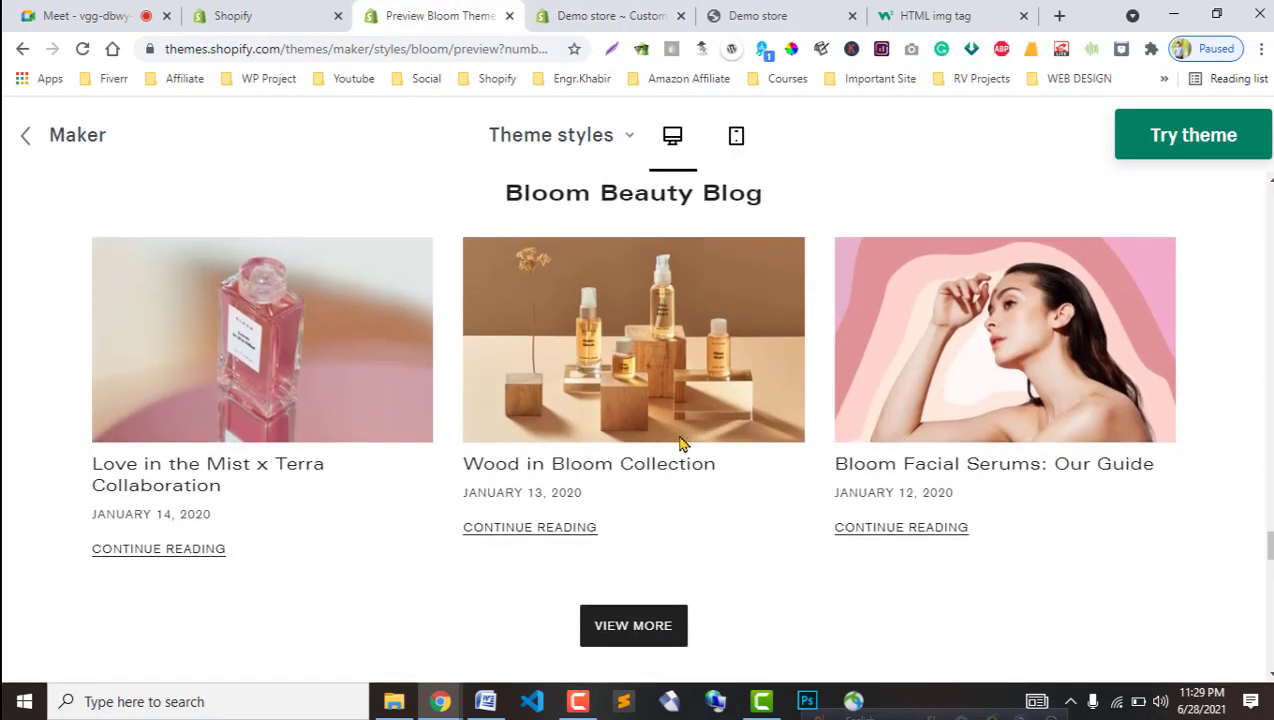
scroll(825, 450, down, 3)
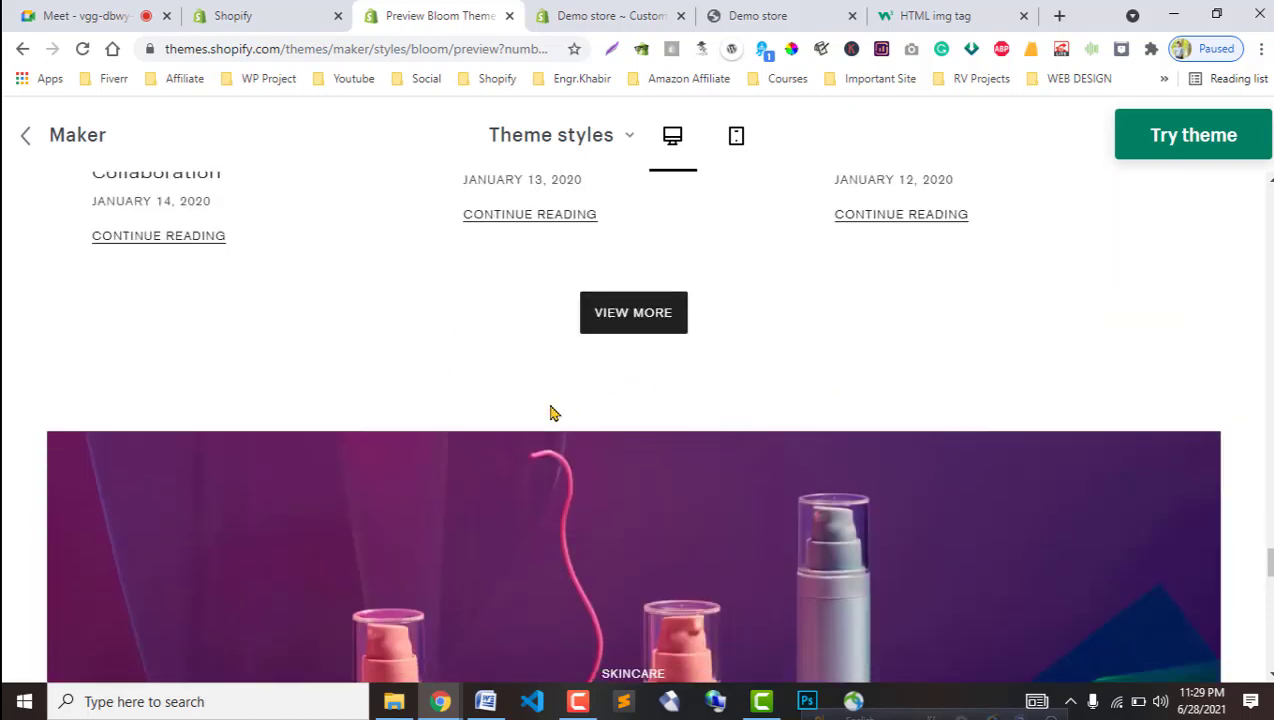
scroll(549, 430, down, 4)
scroll(632, 468, up, 1)
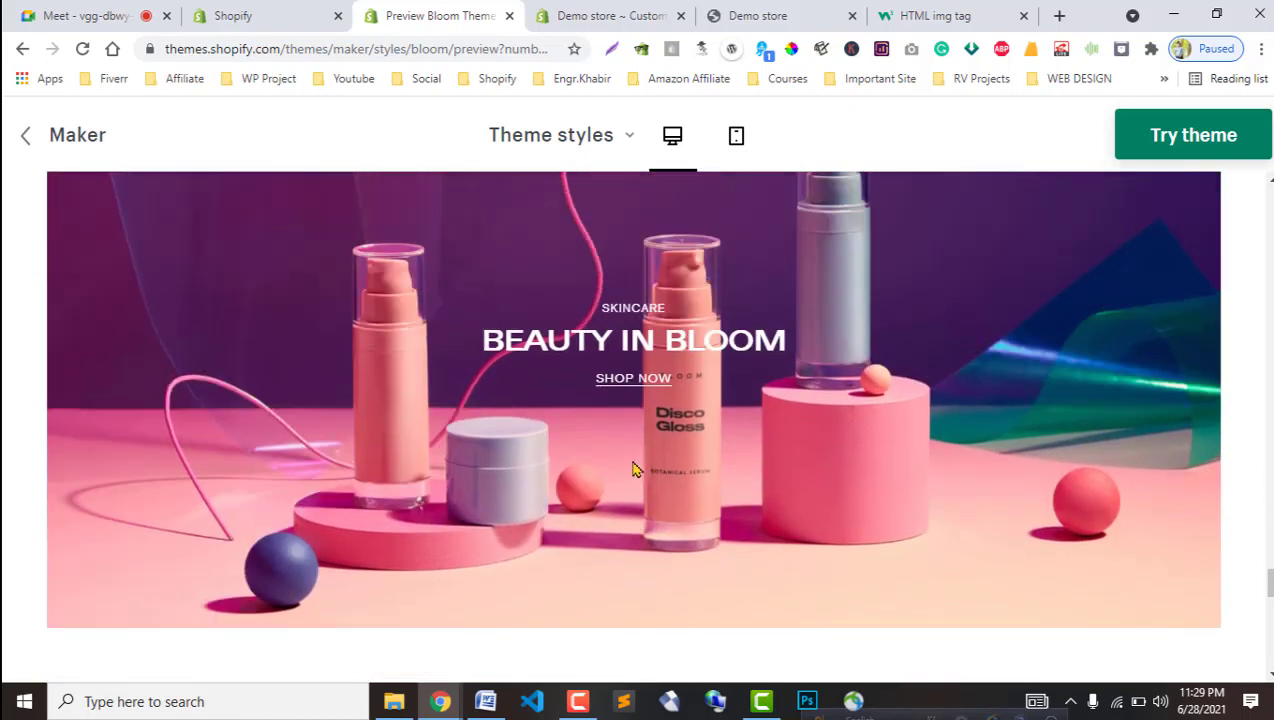
scroll(632, 468, up, 1)
Look back through the demo store's home page in the theme editor to review the sections already built.
click(600, 12)
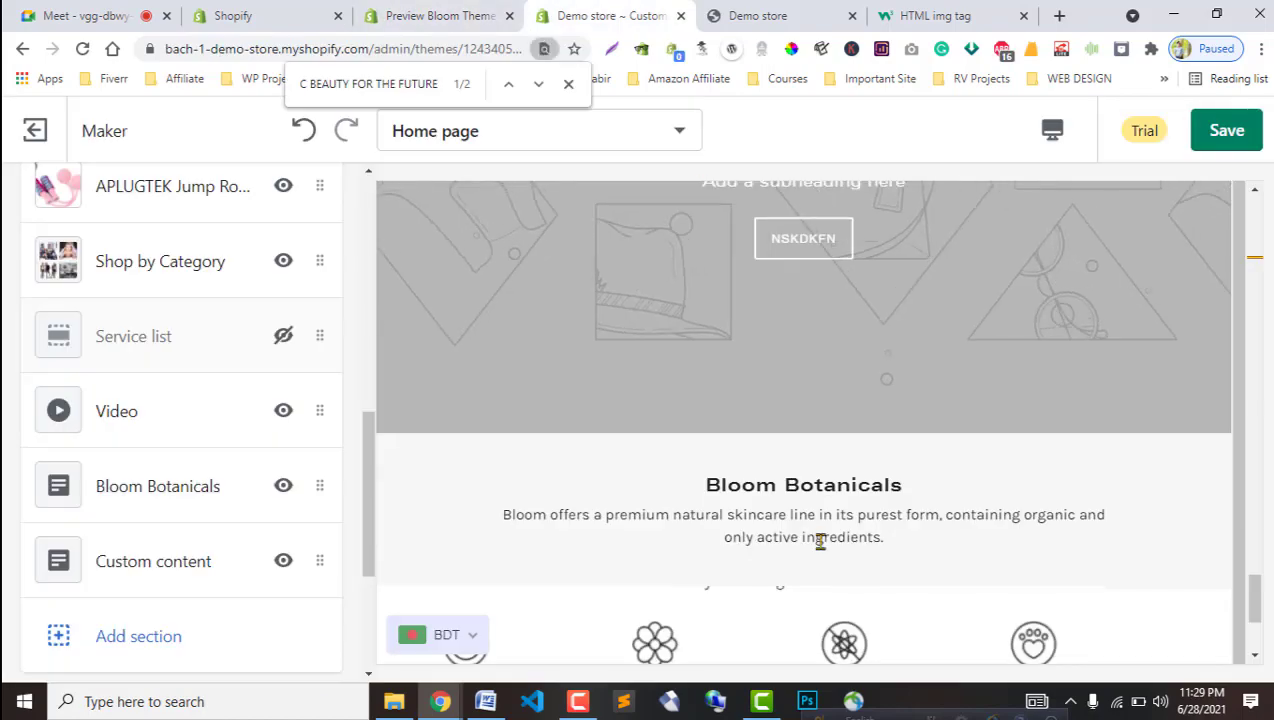
scroll(820, 535, up, 10)
scroll(890, 545, up, 15)
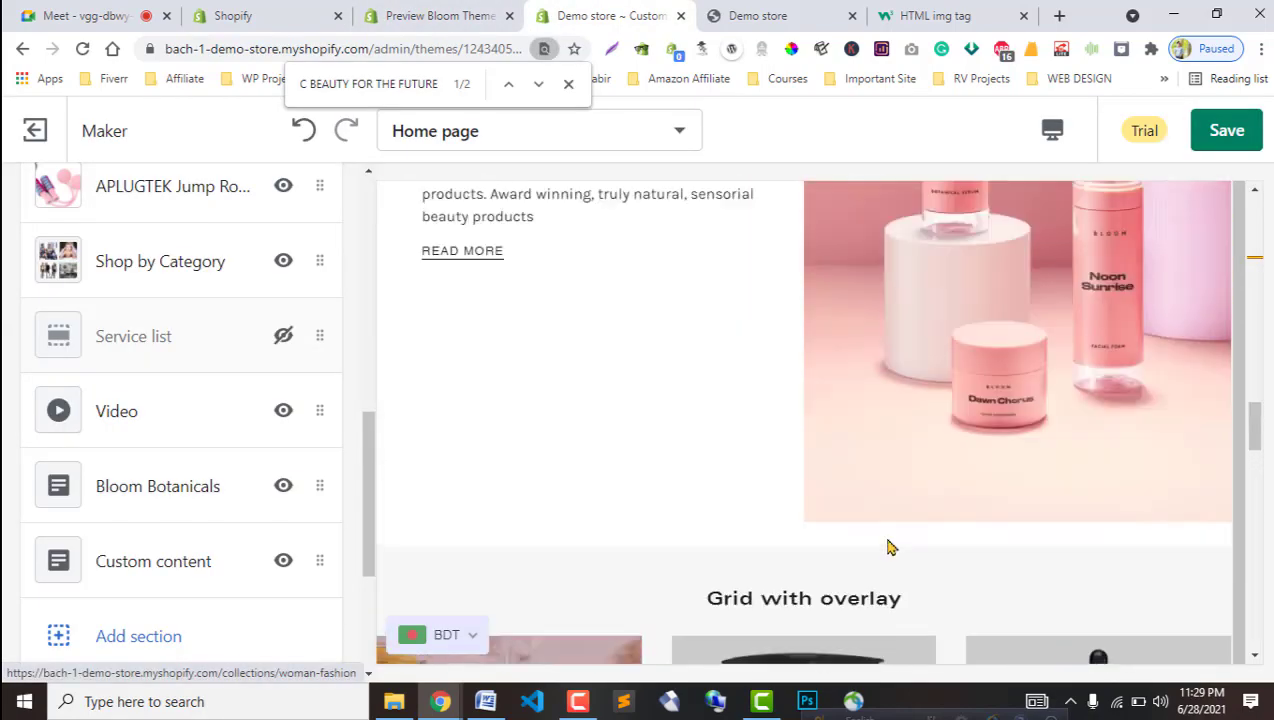
scroll(890, 545, up, 3)
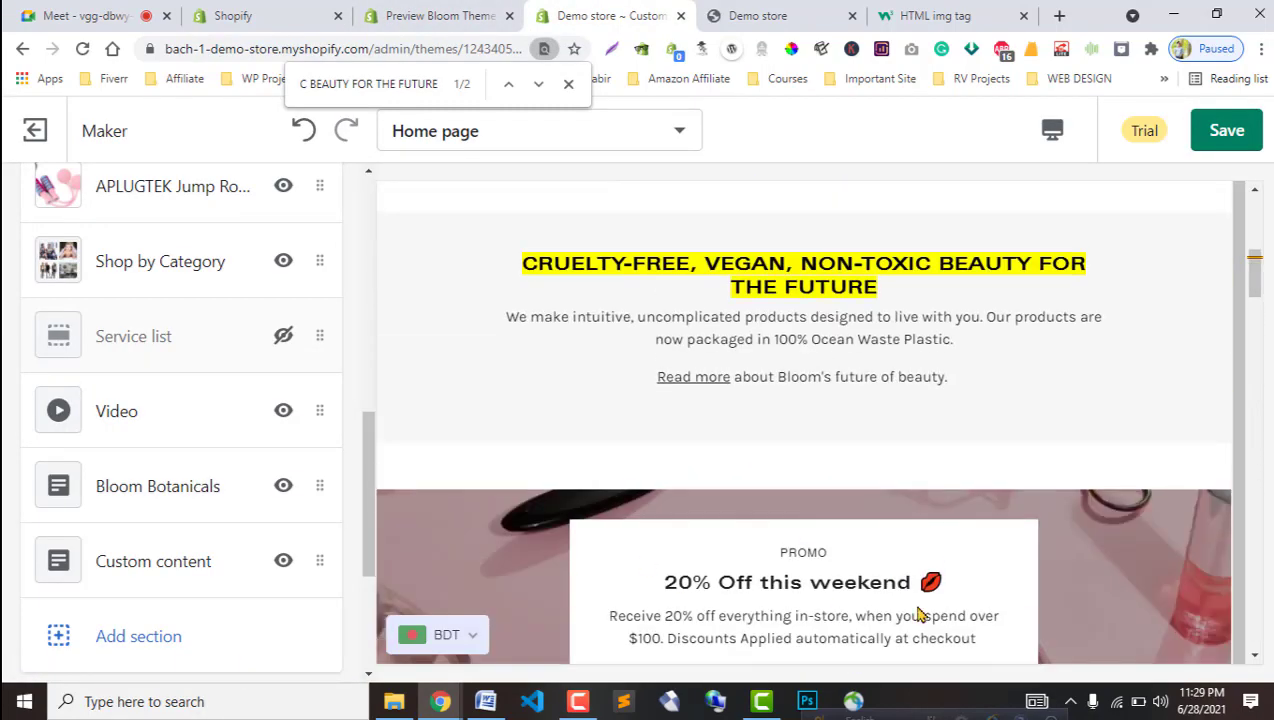
scroll(848, 333, down, 3)
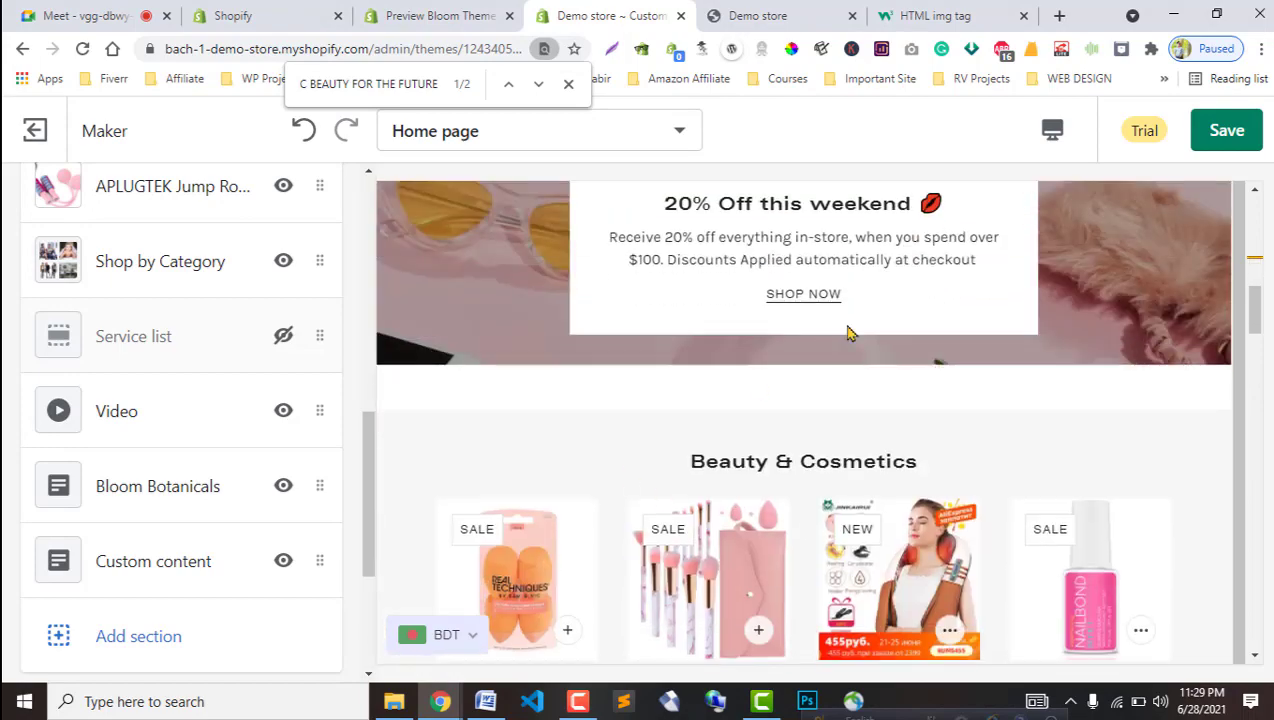
click(731, 9)
scroll(600, 391, down, 3)
click(545, 8)
Select the brand logo grid of the Bloom preview's Best of Beauty 2021 section for a Lightshot screenshot, about 1365 by 271 pixels.
click(461, 9)
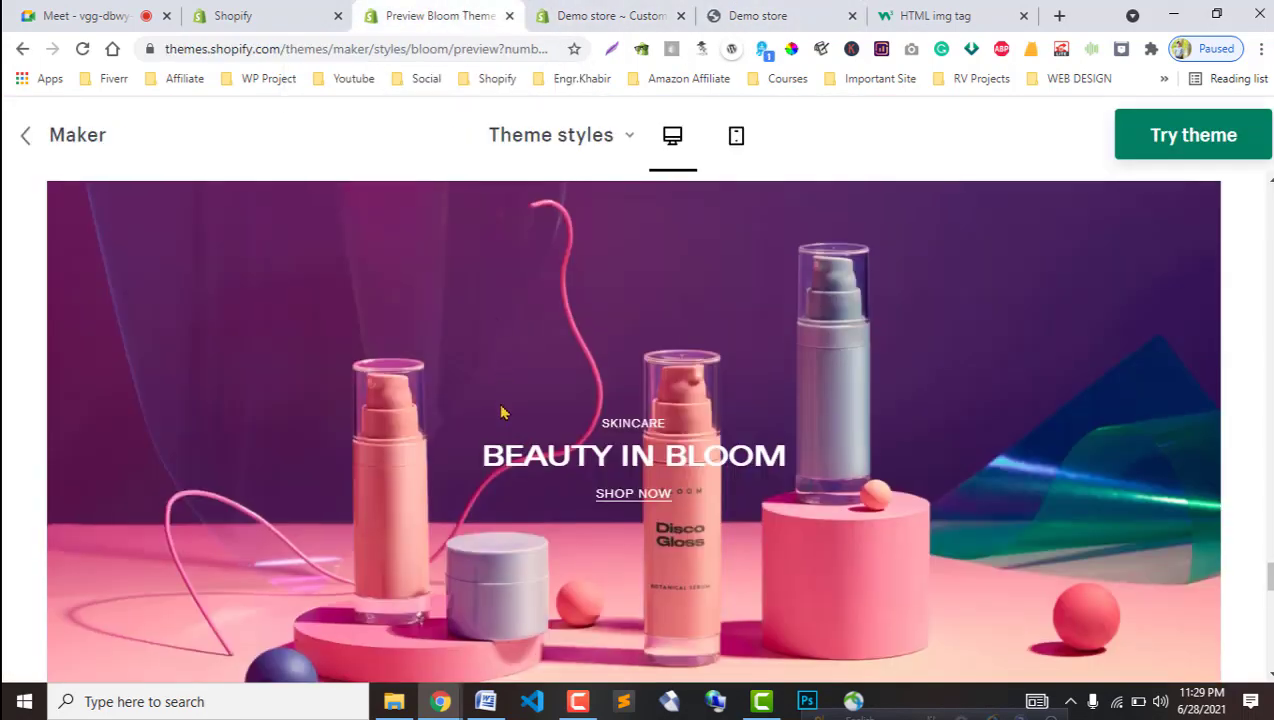
scroll(490, 440, down, 5)
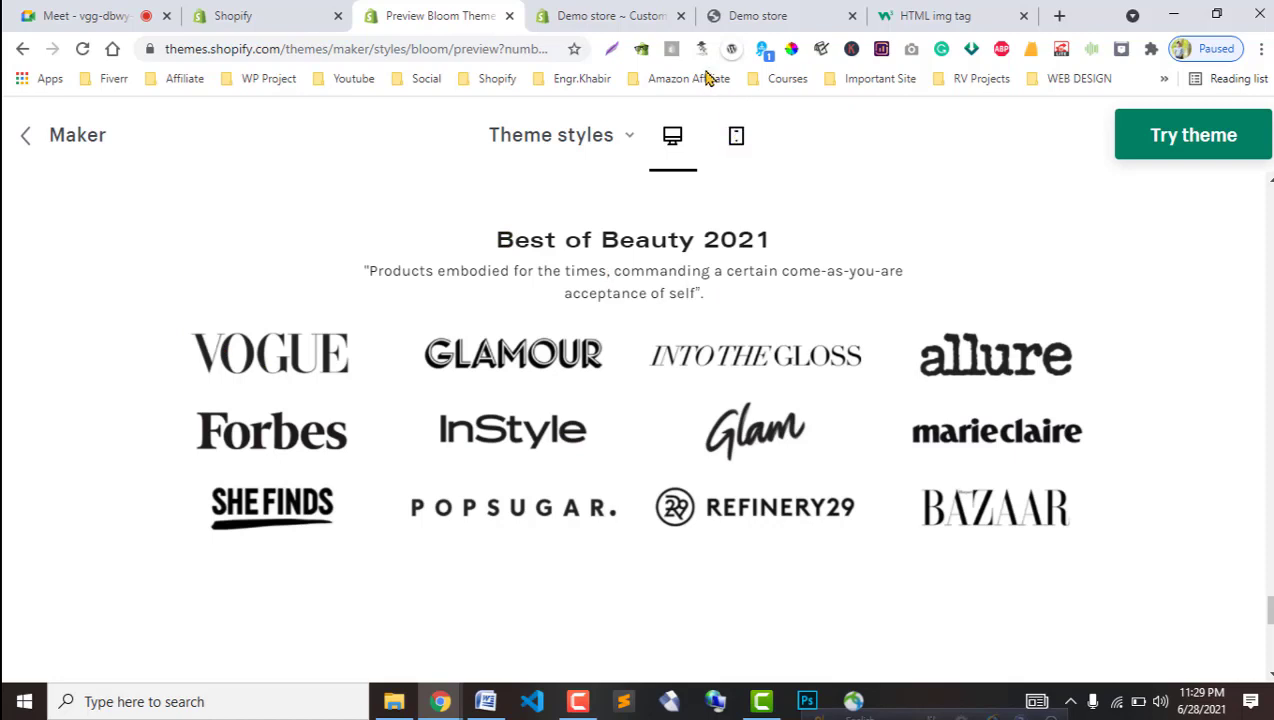
click(612, 49)
drag(21, 267, 1273, 643)
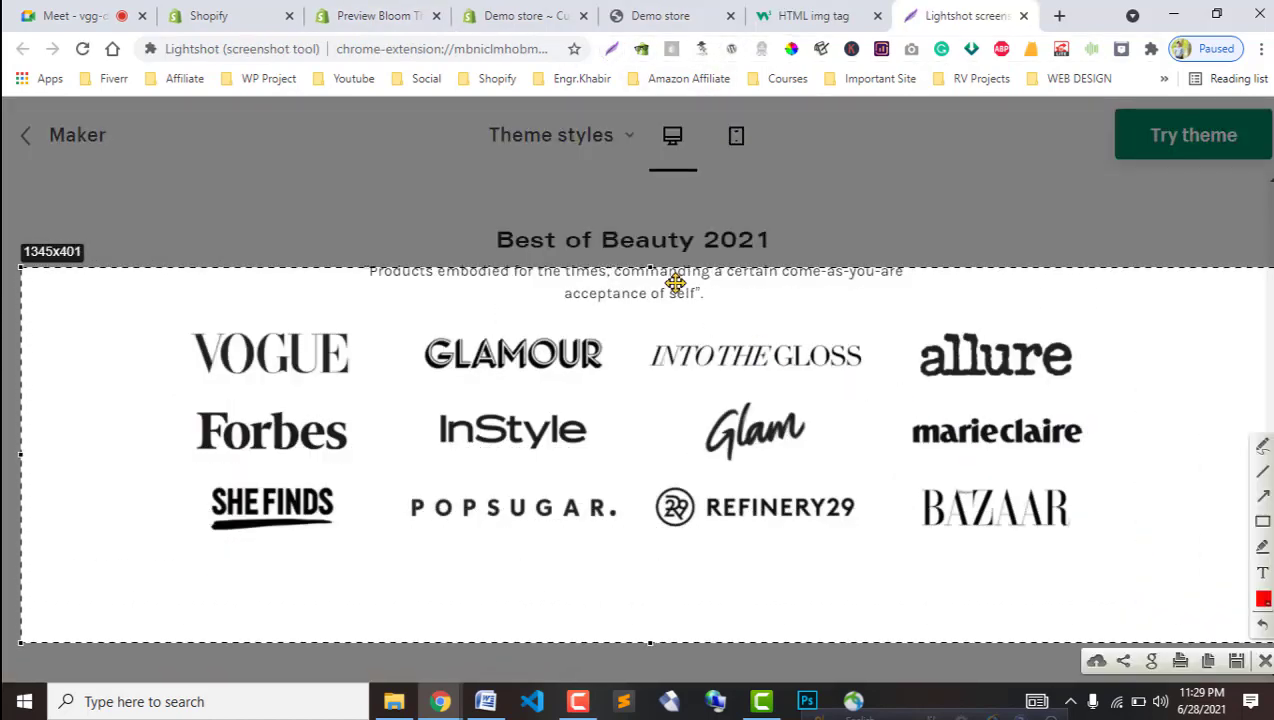
drag(650, 268, 648, 313)
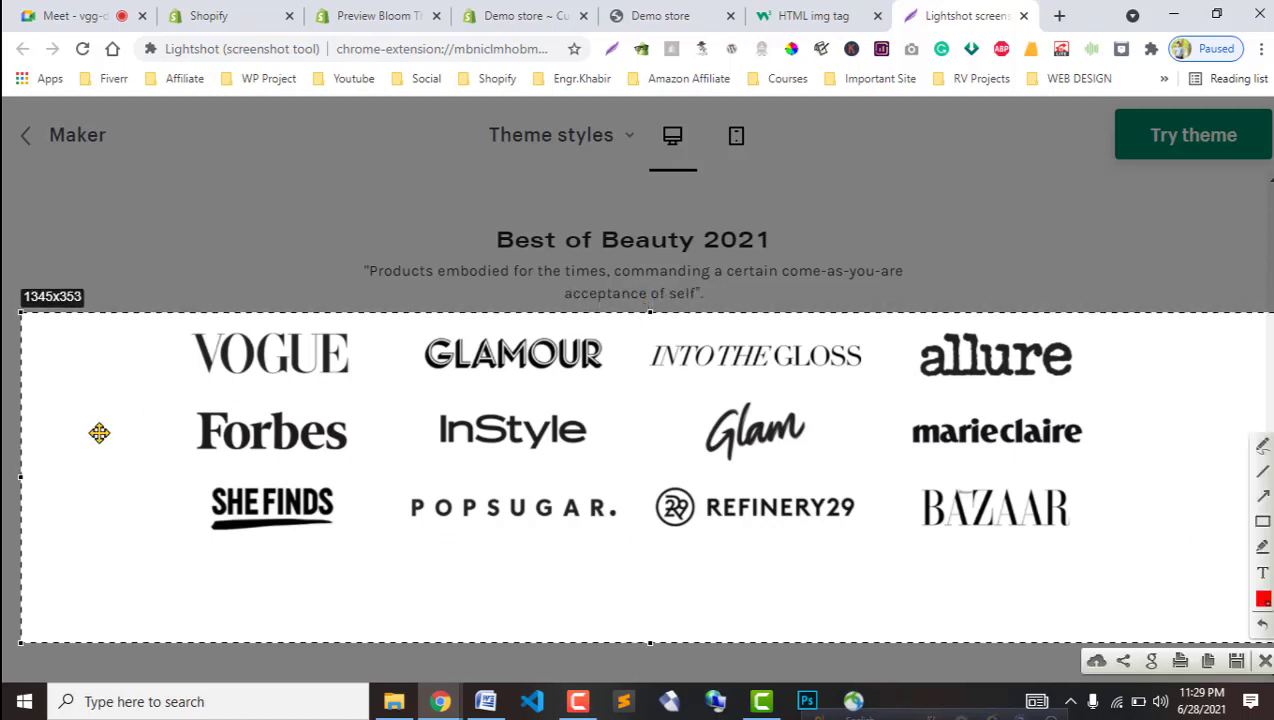
drag(20, 480, 2, 479)
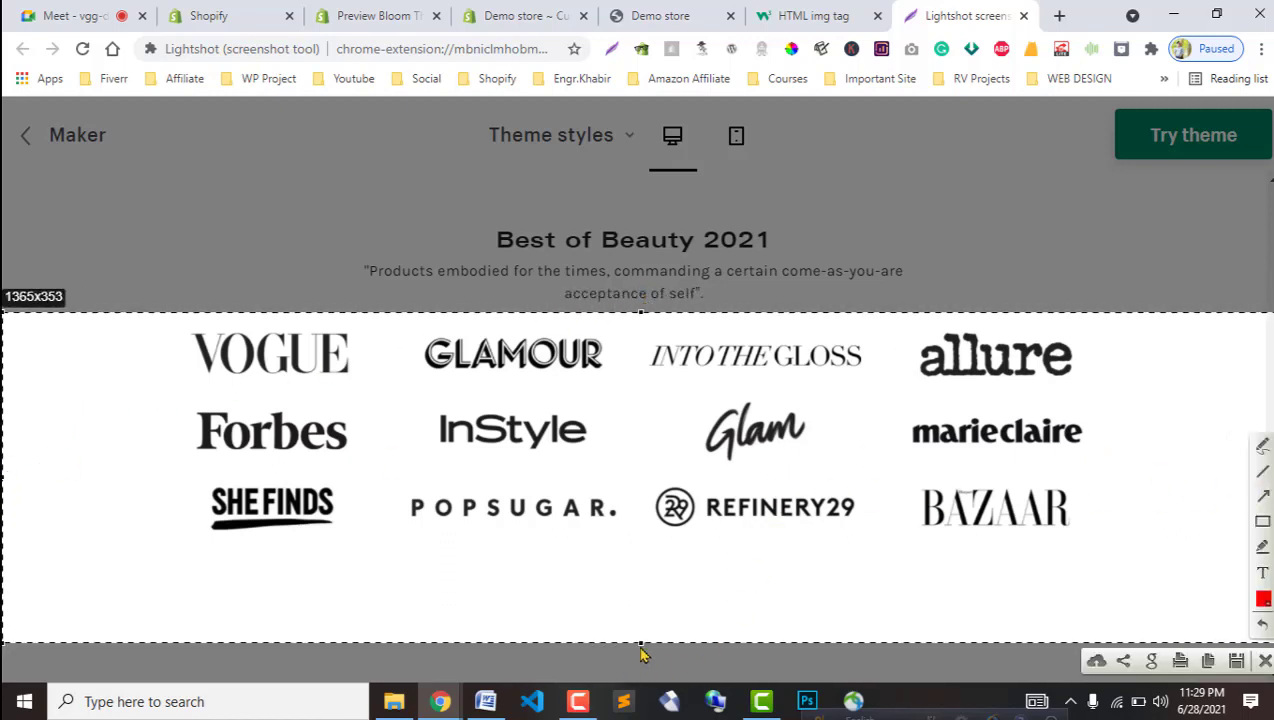
drag(641, 648, 637, 566)
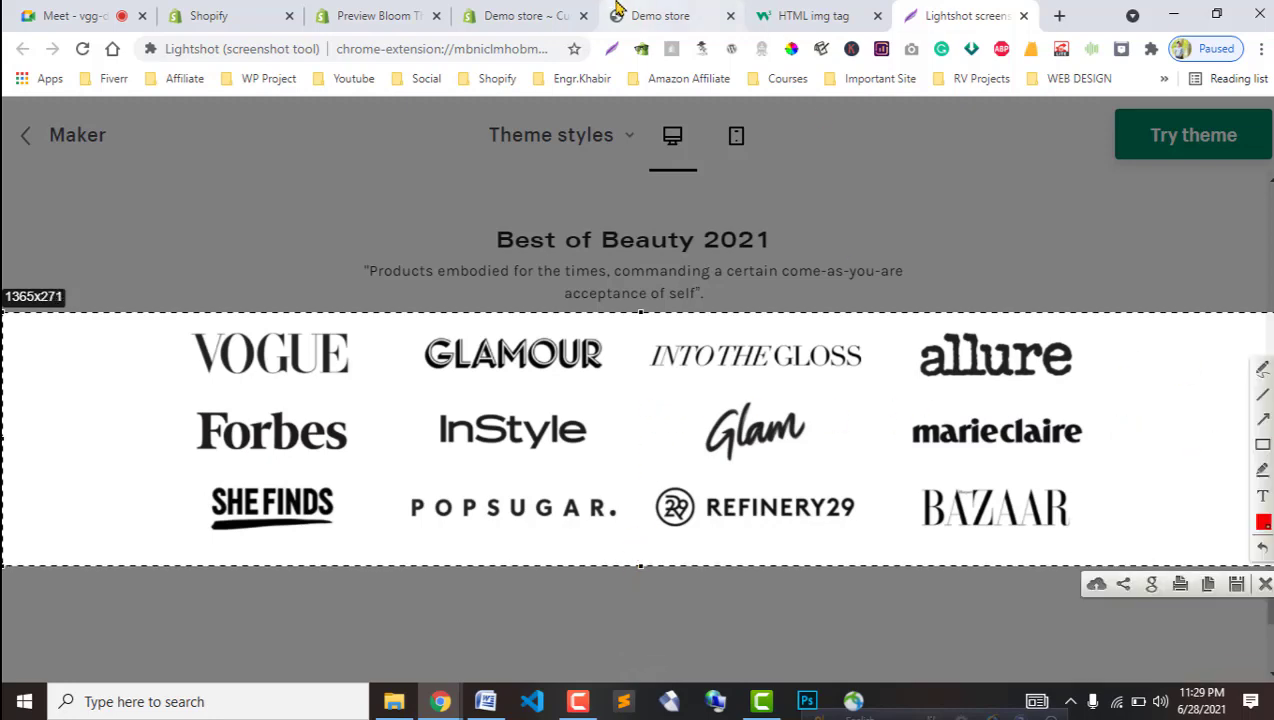
Look at the img tag example on W3Schools and return to the section list in the theme editor.
click(650, 14)
click(558, 10)
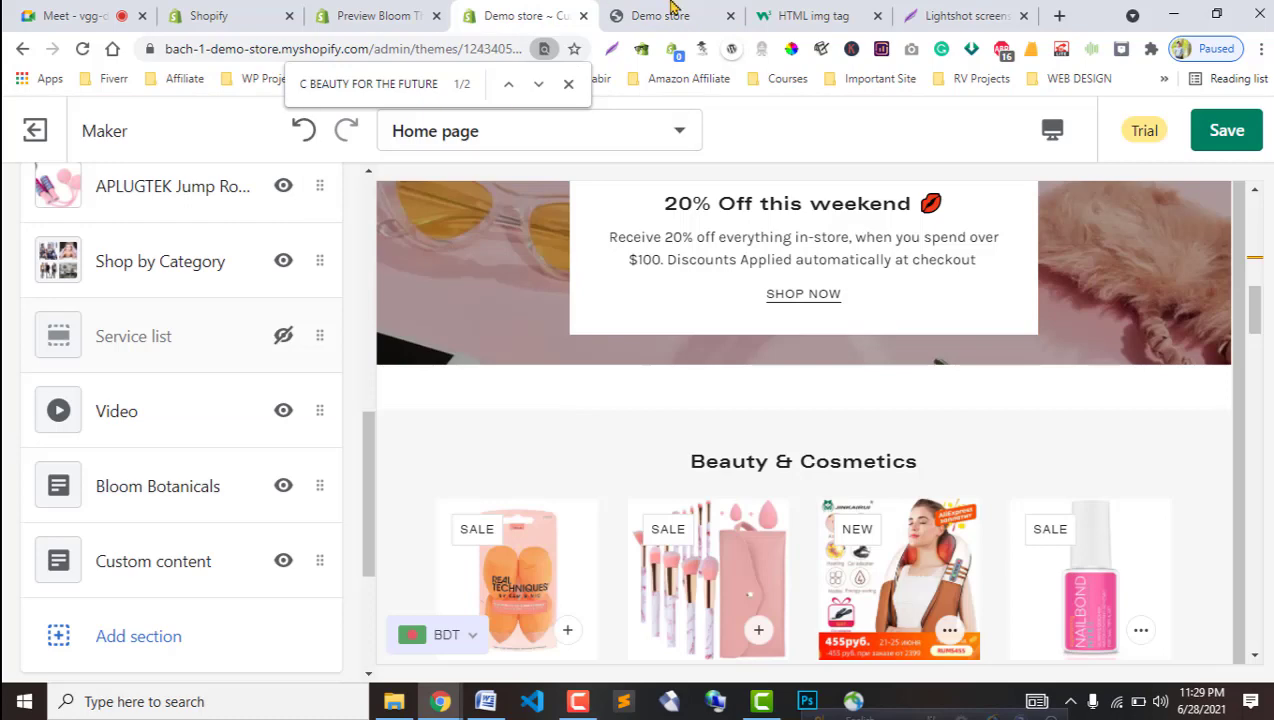
click(798, 12)
click(688, 10)
click(520, 10)
click(962, 15)
click(810, 15)
scroll(560, 528, up, 2)
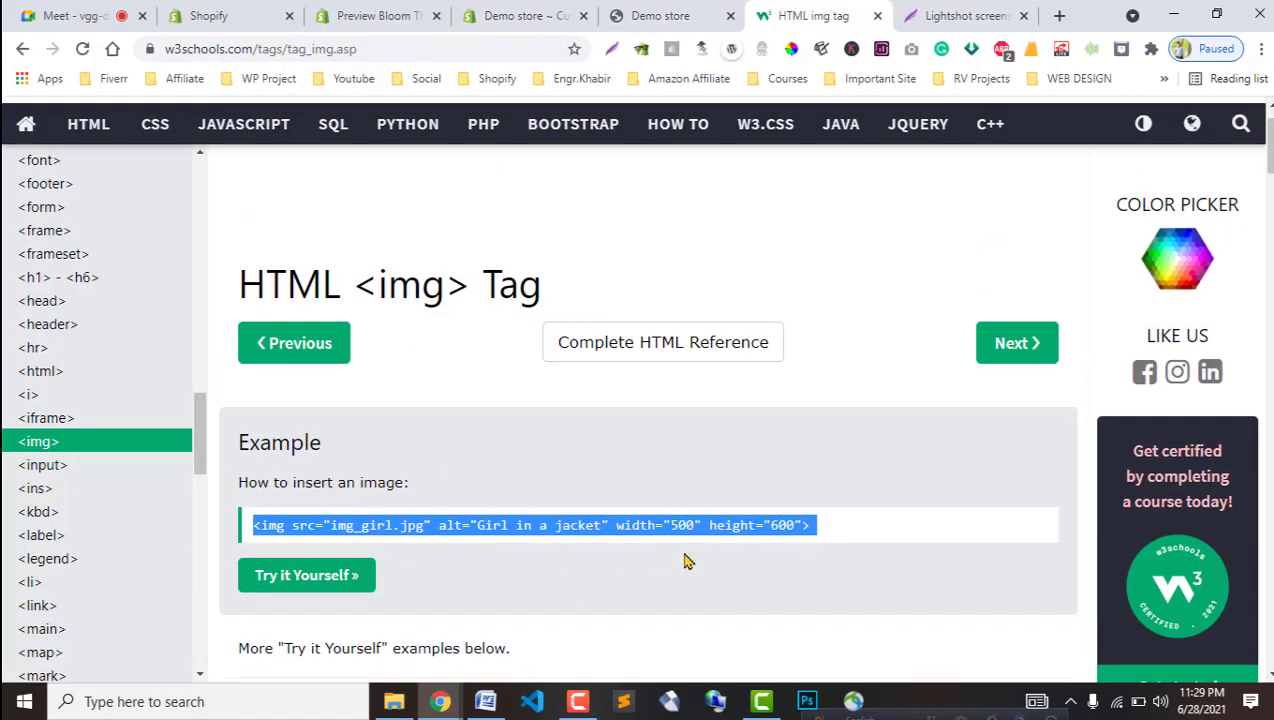
scroll(295, 300, up, 1)
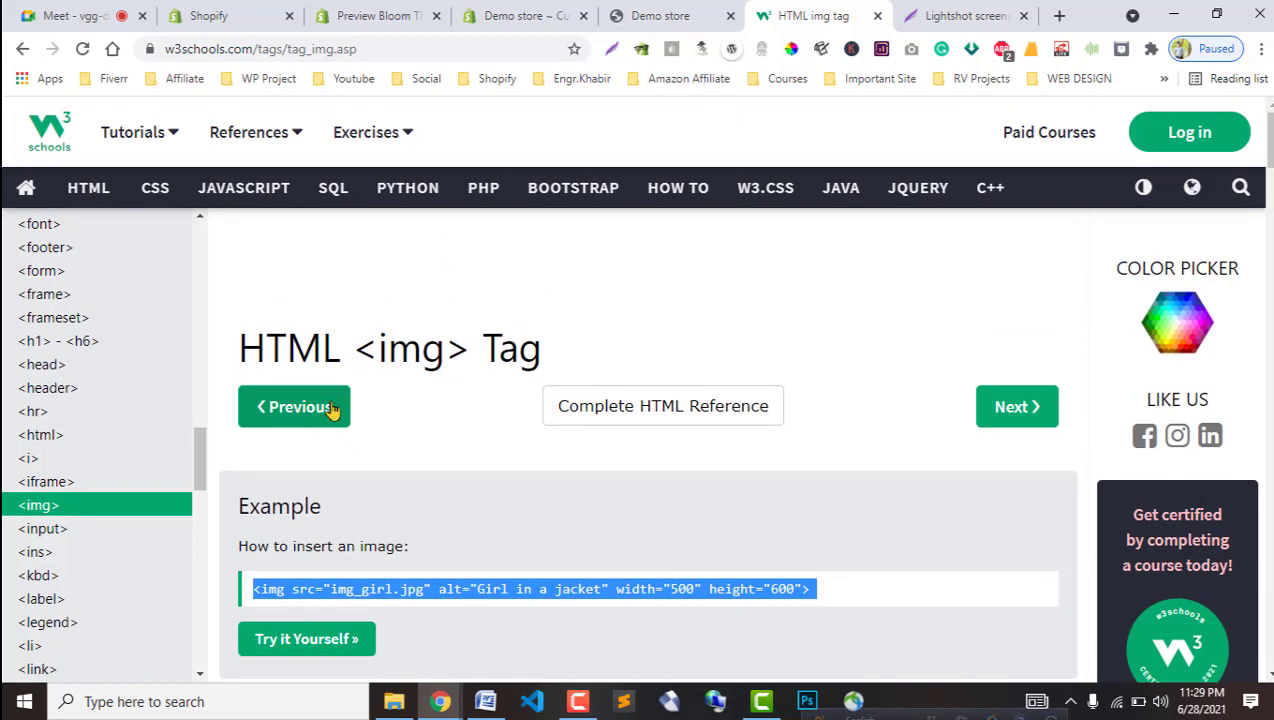
click(527, 16)
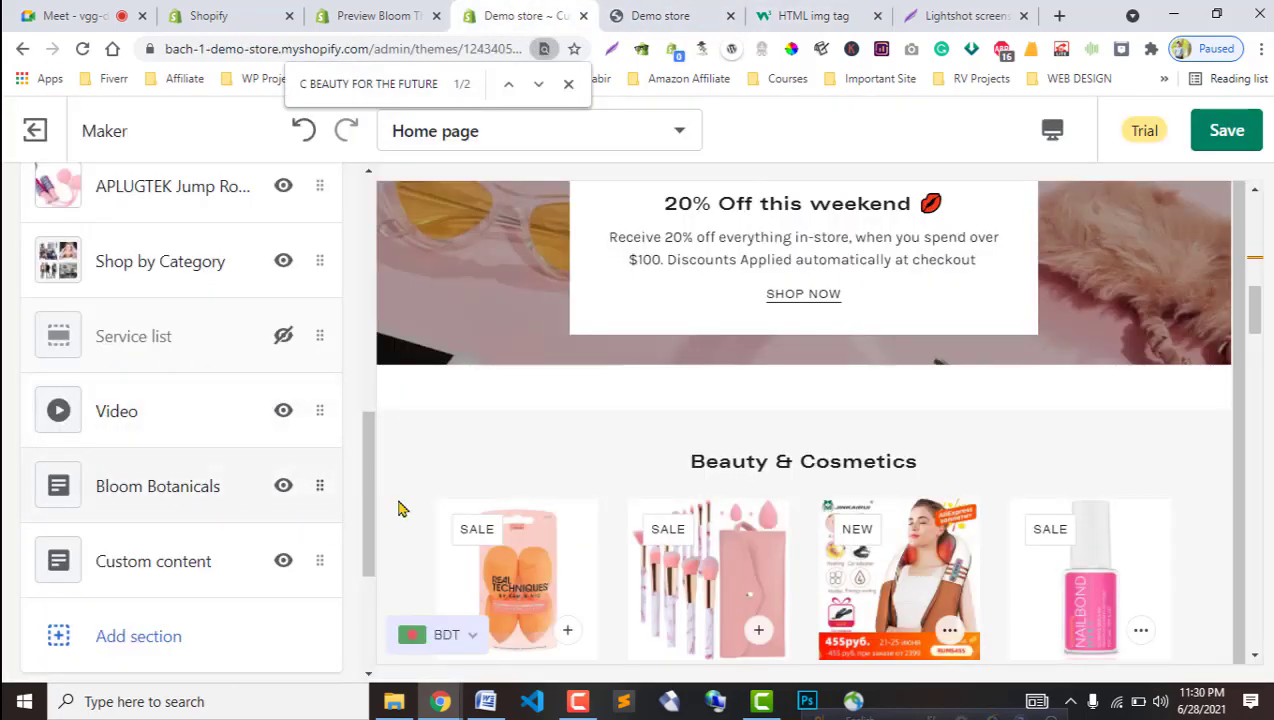
scroll(633, 505, down, 2)
Examine the #BLOOMBEAUTY social banner below the brand logos in the Bloom preview.
click(390, 16)
scroll(622, 591, down, 8)
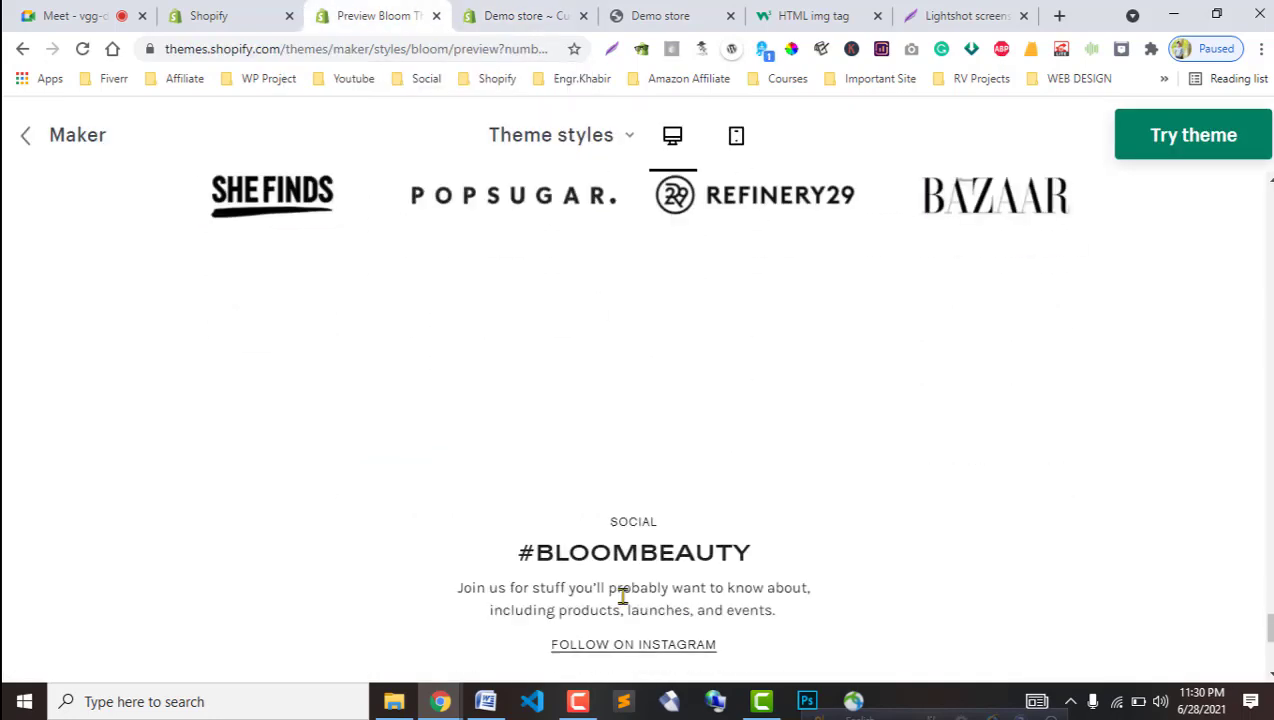
scroll(614, 604, up, 2)
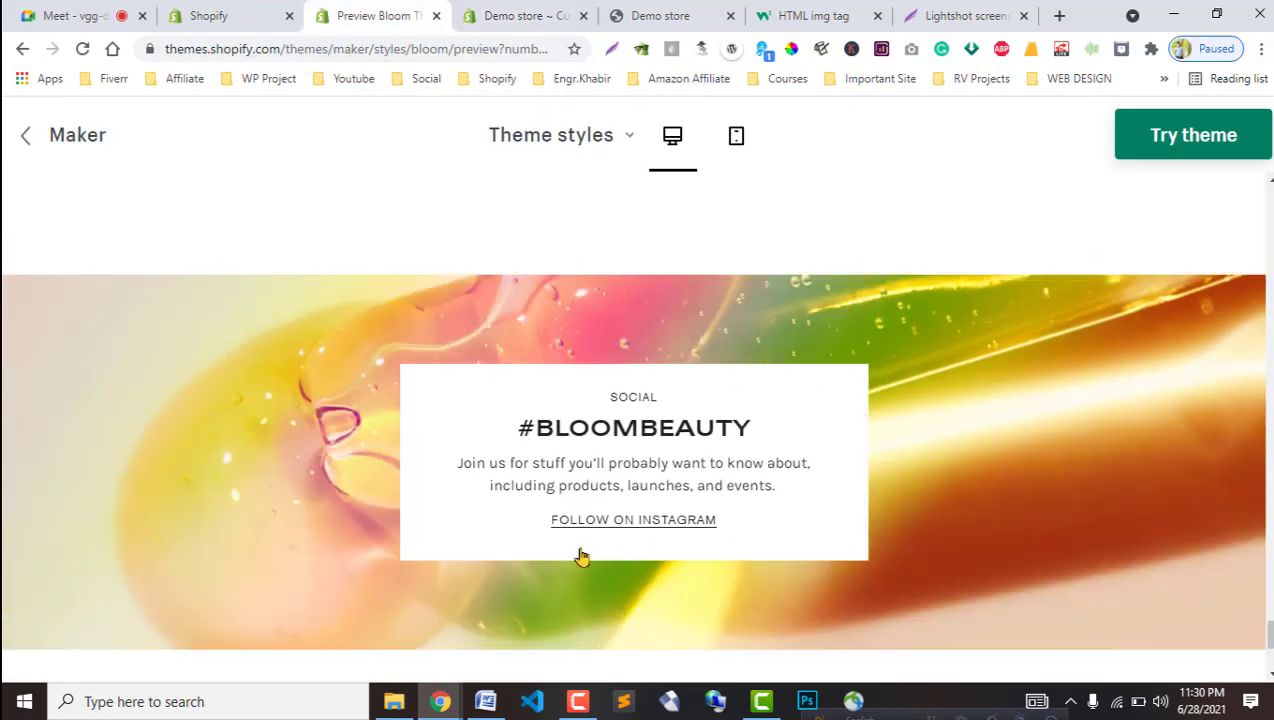
scroll(640, 570, down, 1)
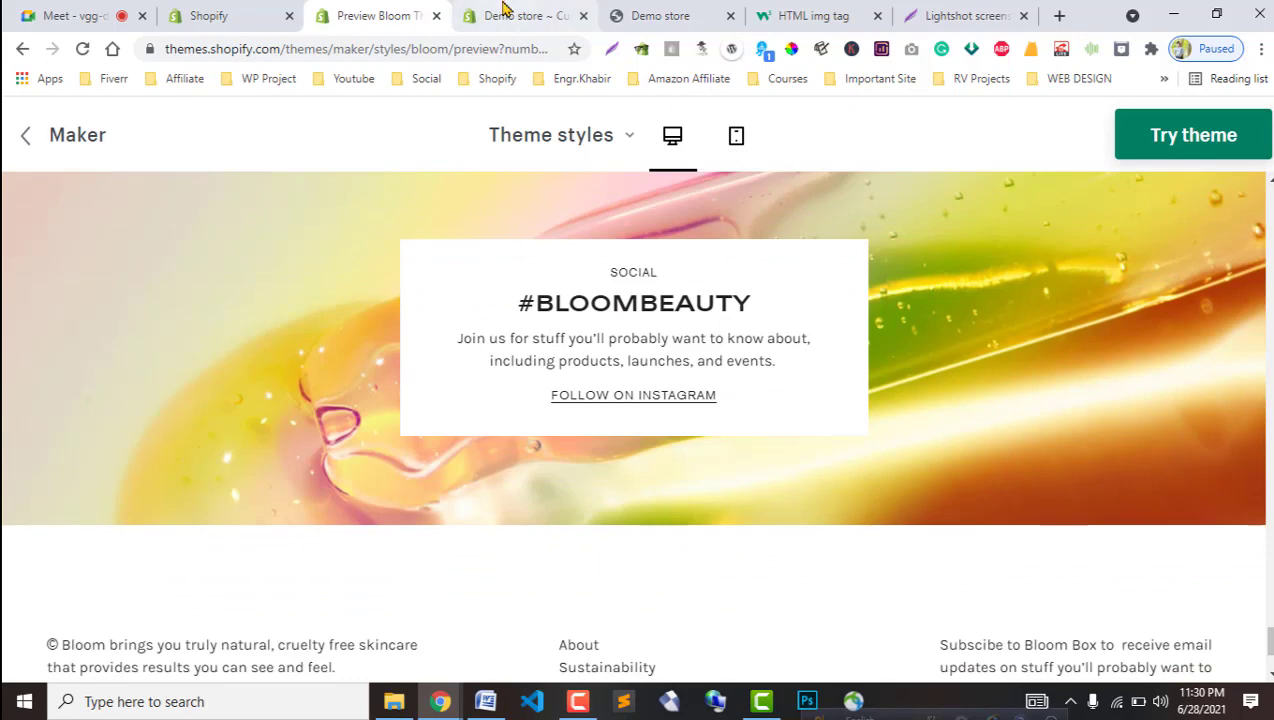
Save the Maker theme's home page changes and open the home page in the demo store's preview.
click(668, 12)
scroll(595, 260, up, 3)
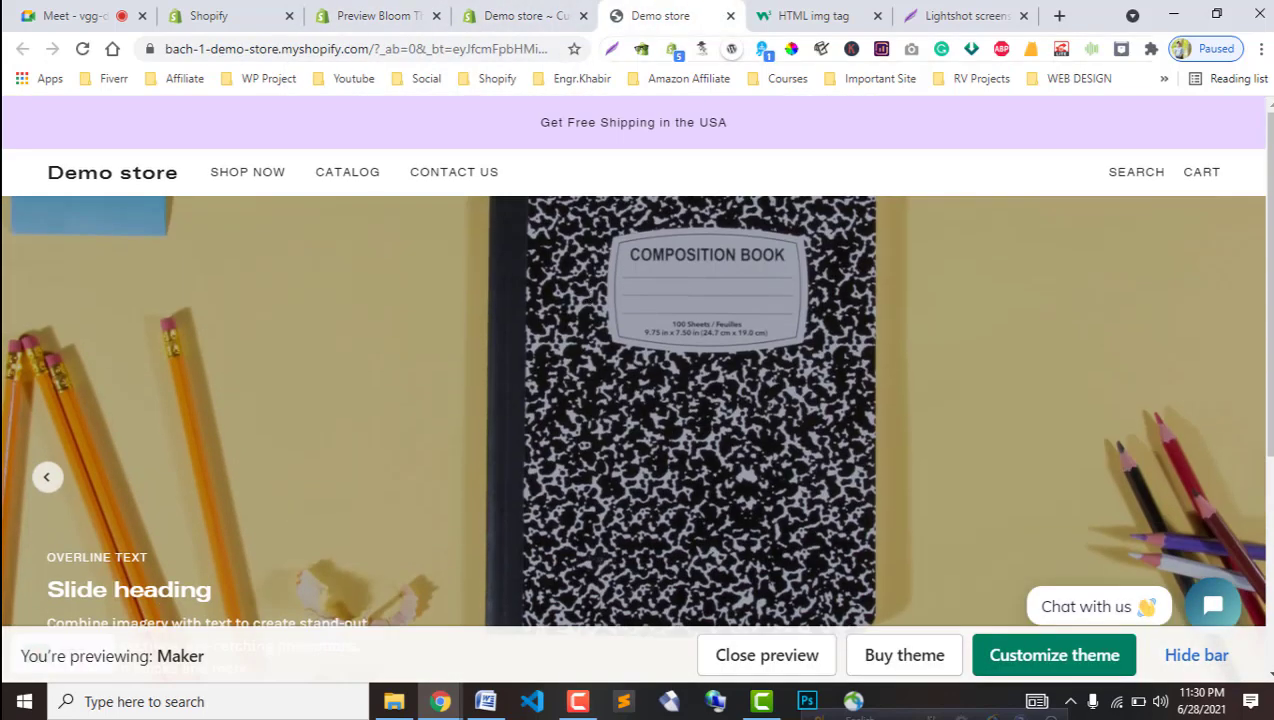
click(534, 12)
click(1227, 130)
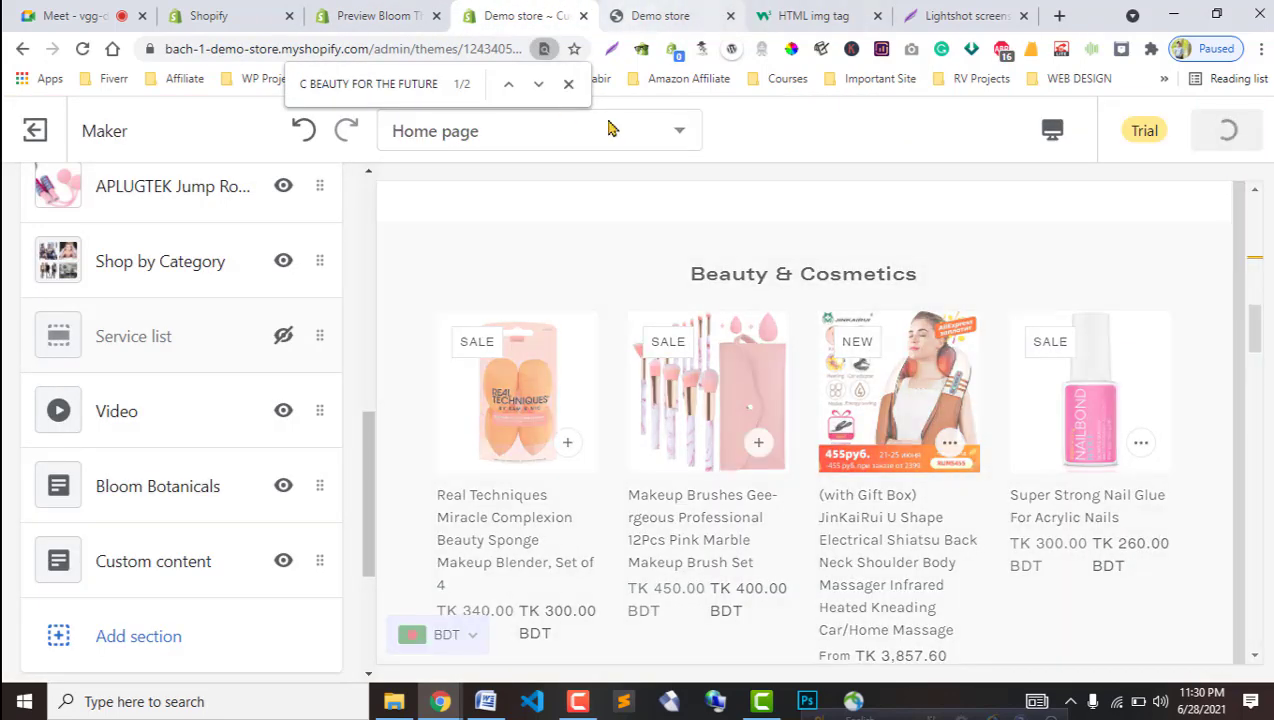
click(660, 14)
scroll(492, 390, down, 5)
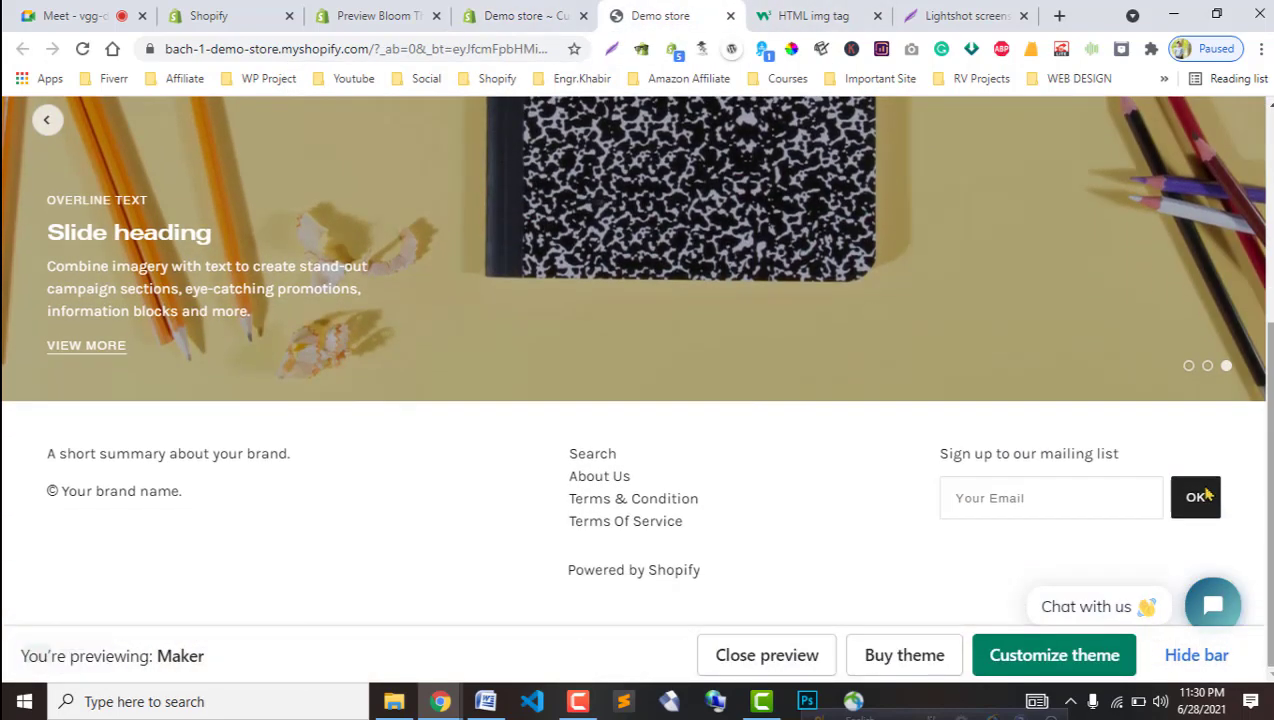
scroll(492, 390, up, 5)
click(135, 138)
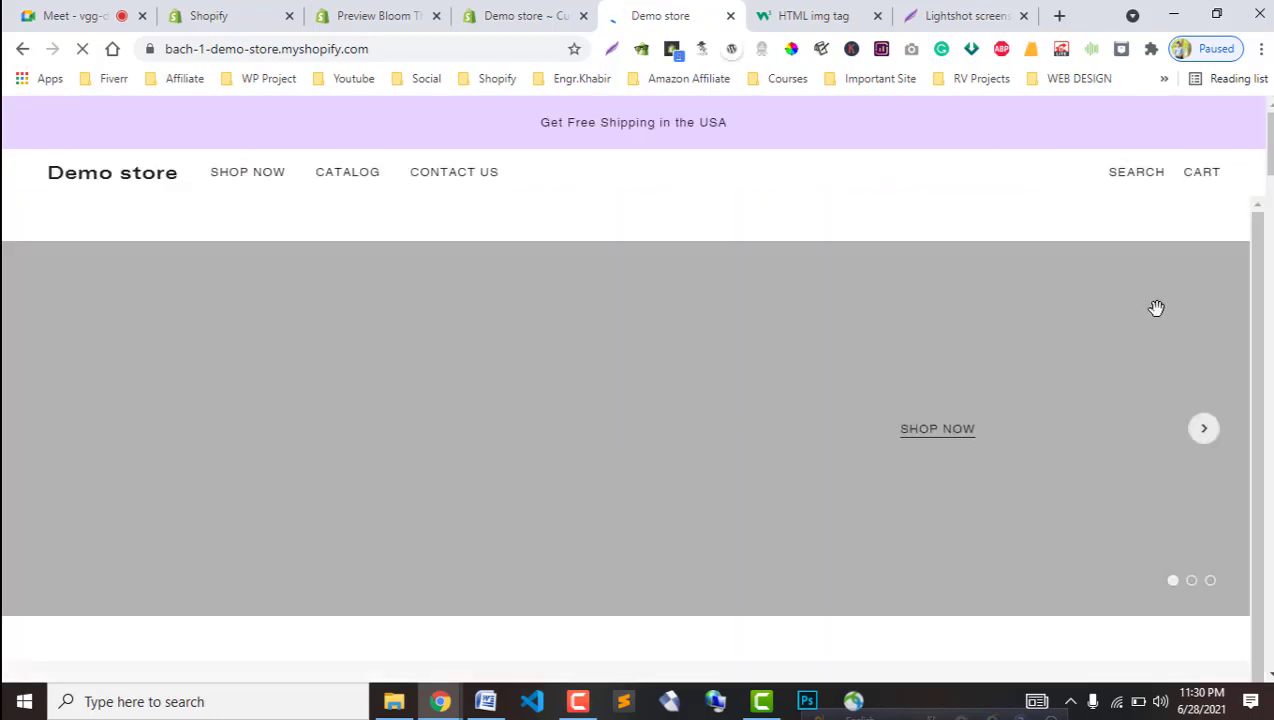
Review the saved home page in the store preview, from the slideshow to the Bloom Botanicals icon row and back to the promo banner.
scroll(1156, 308, down, 15)
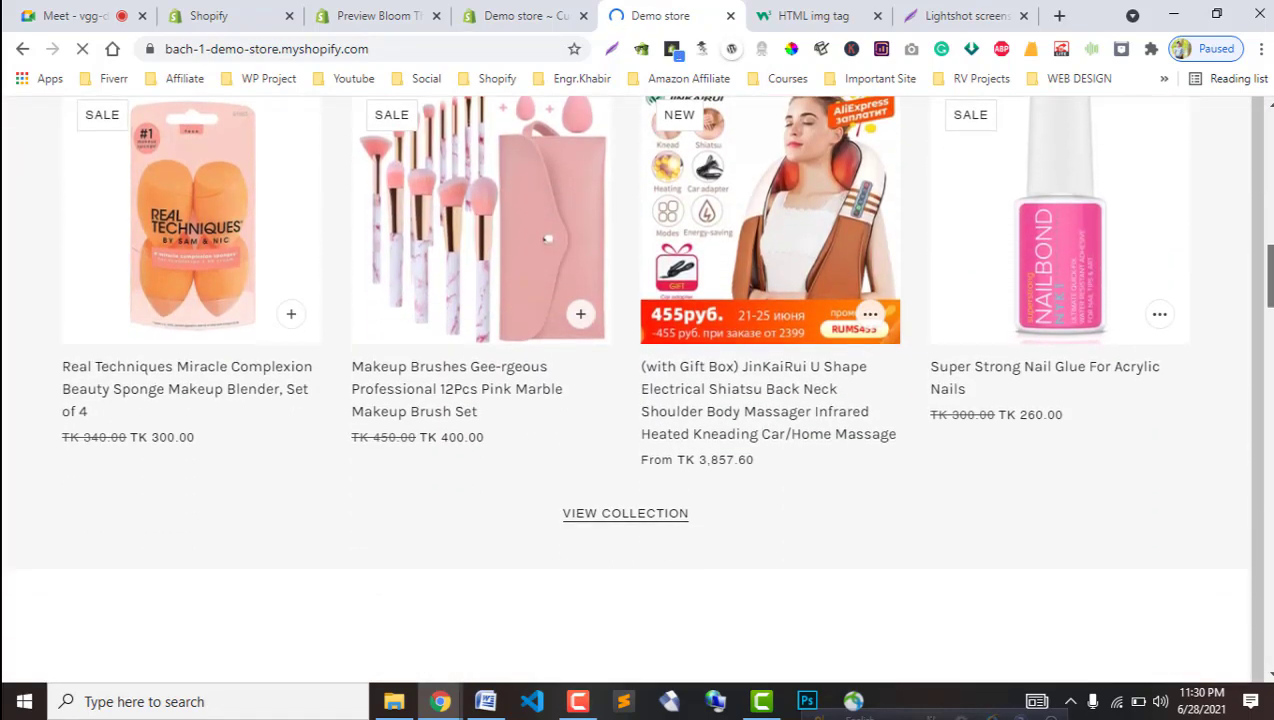
scroll(547, 238, down, 12)
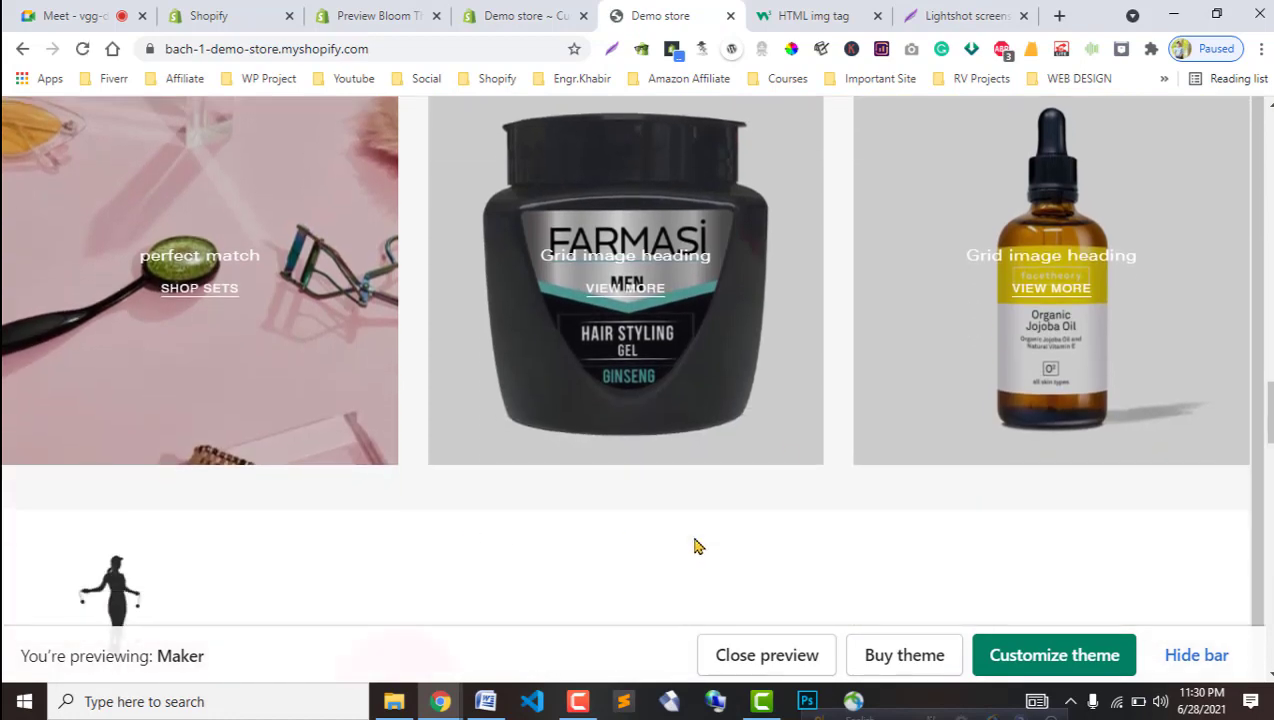
scroll(693, 545, down, 10)
scroll(693, 545, down, 10)
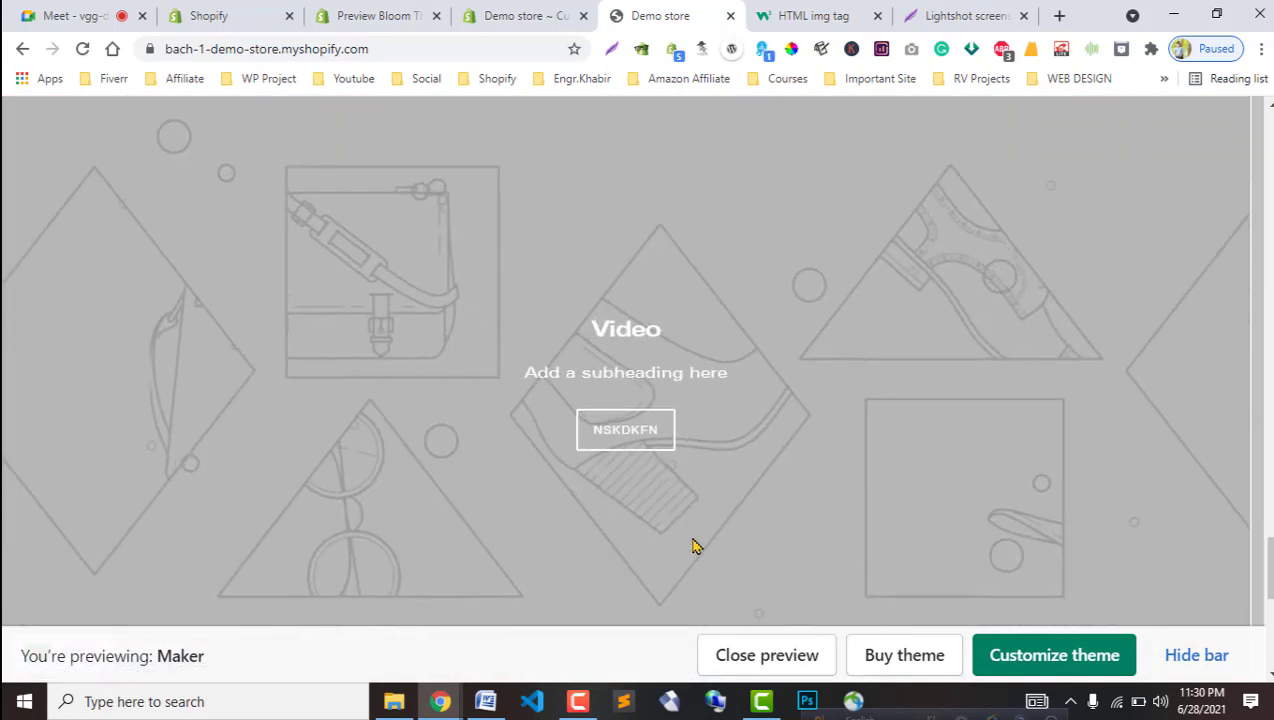
scroll(697, 546, up, 12)
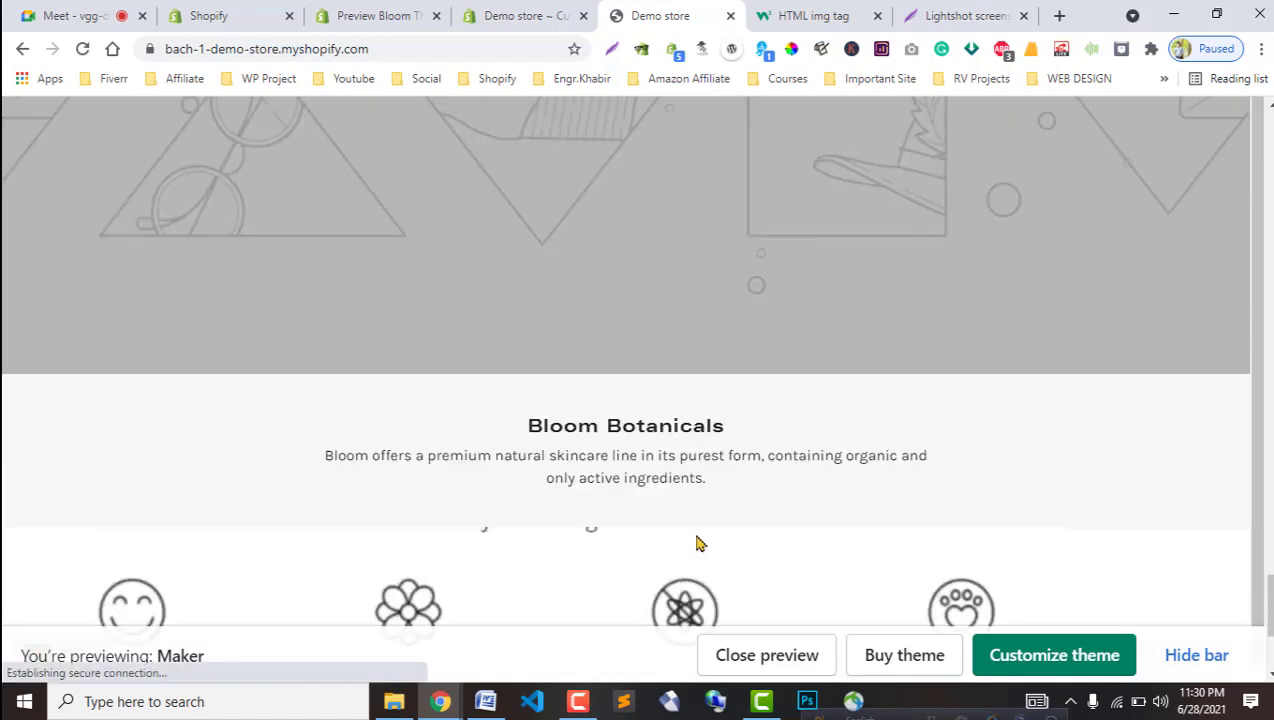
scroll(697, 546, up, 2)
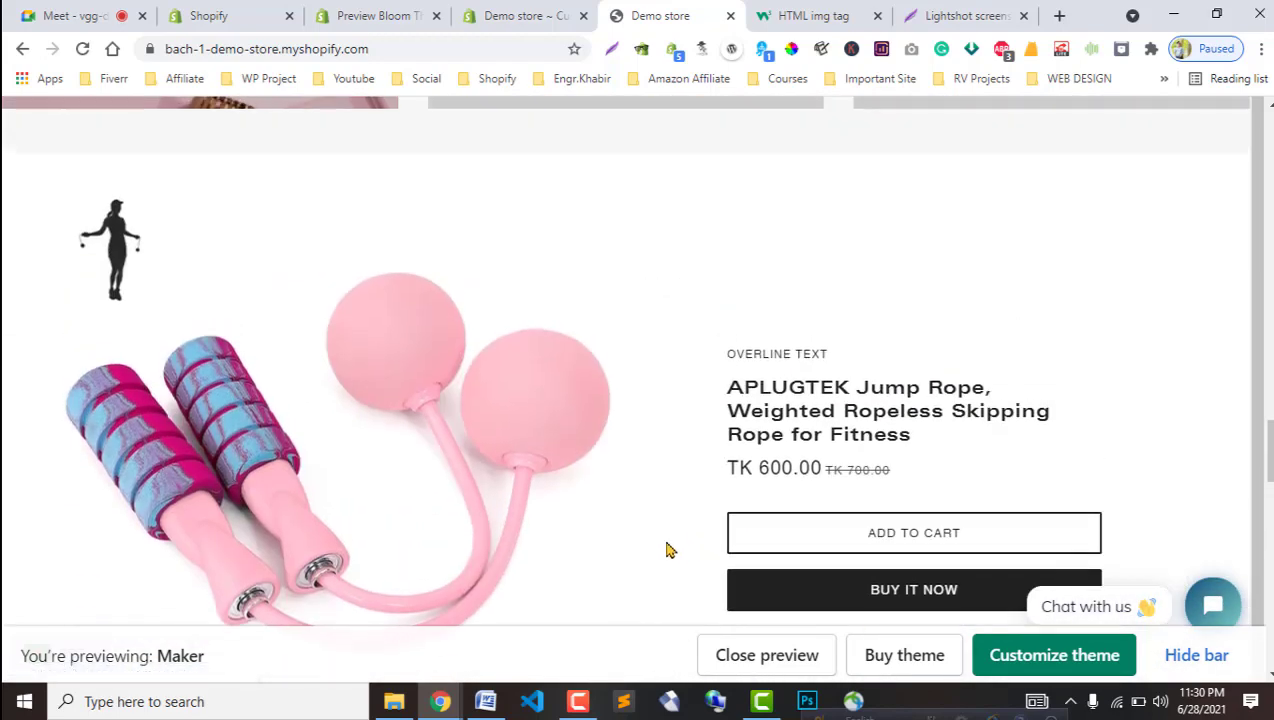
scroll(463, 556, up, 10)
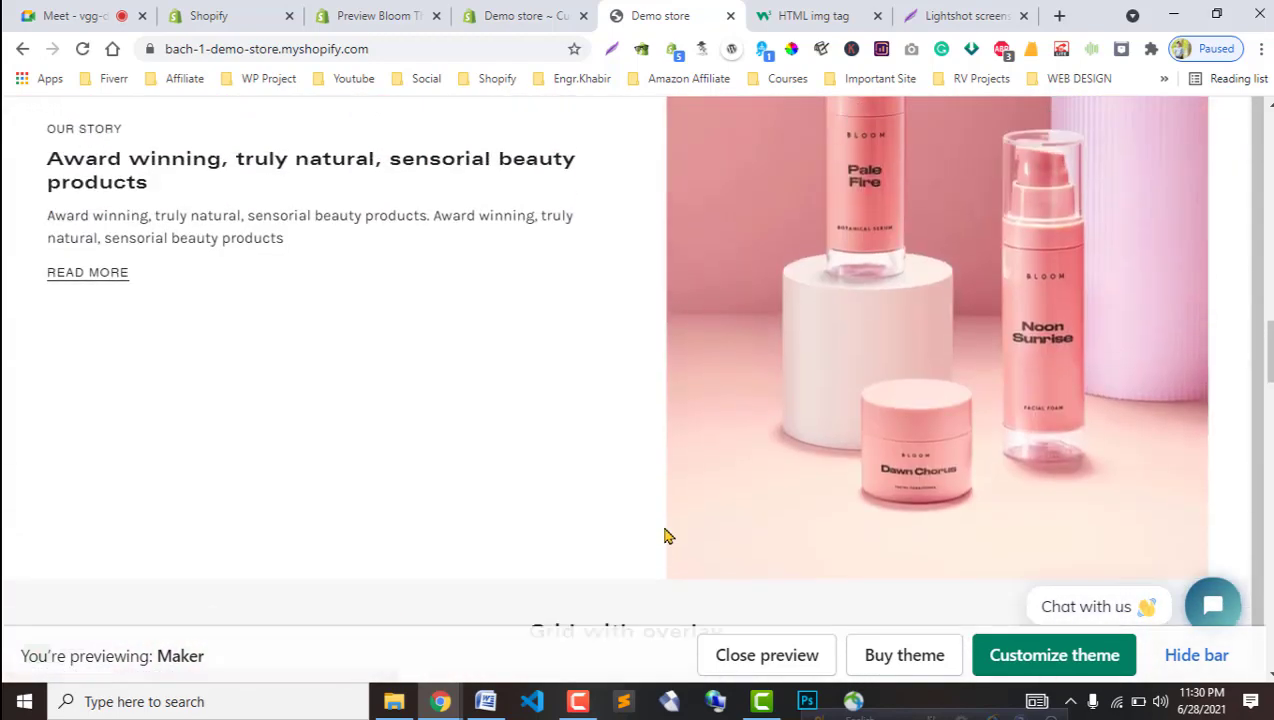
scroll(808, 507, up, 15)
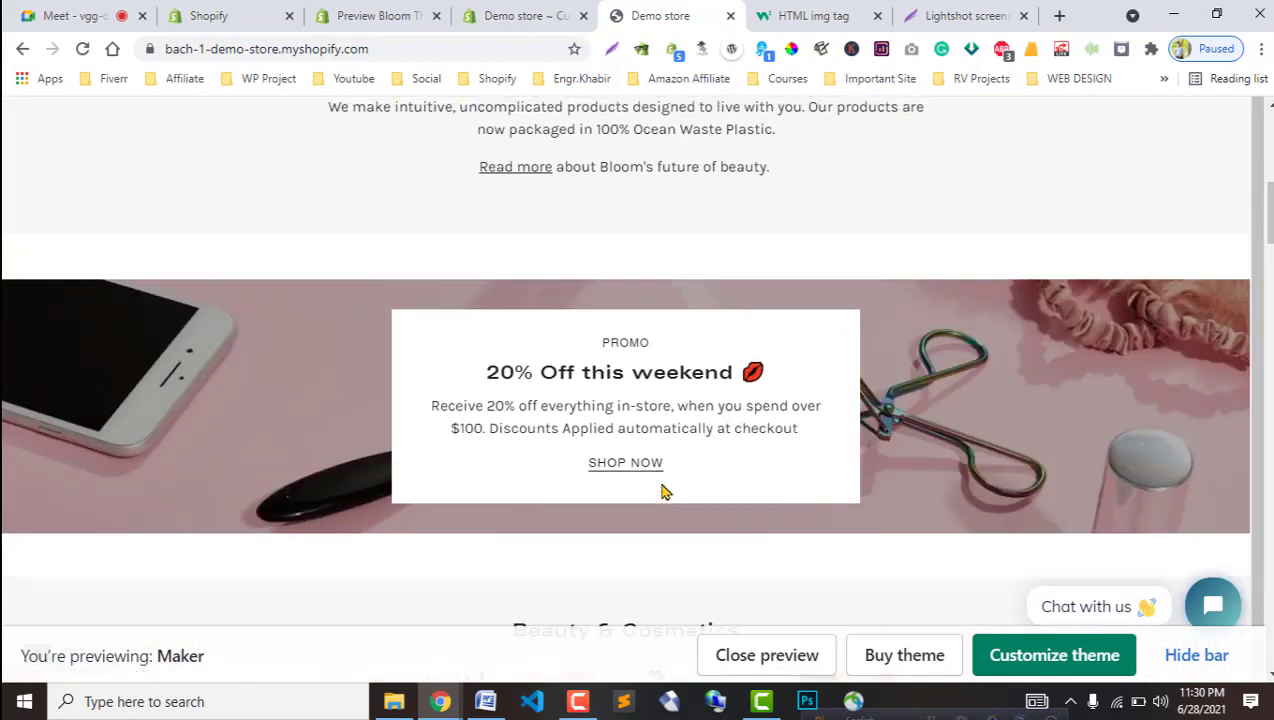
scroll(810, 450, down, 1)
scroll(968, 405, up, 2)
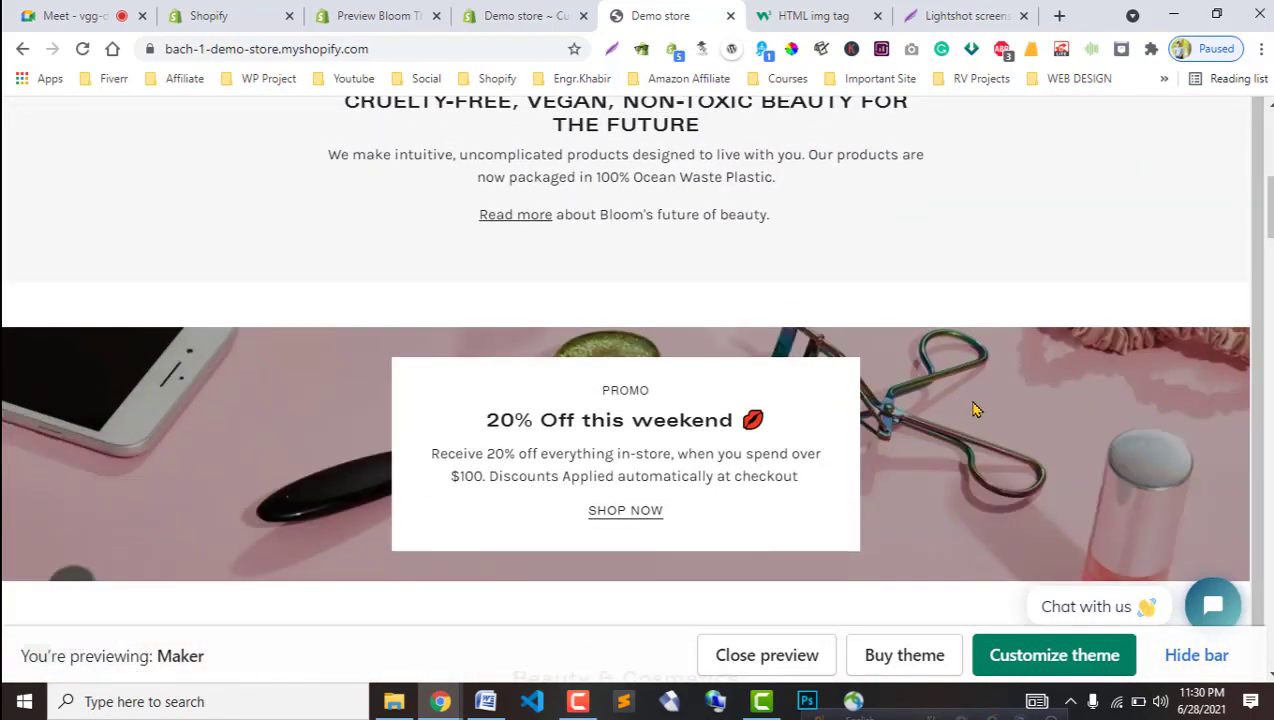
scroll(675, 497, down, 4)
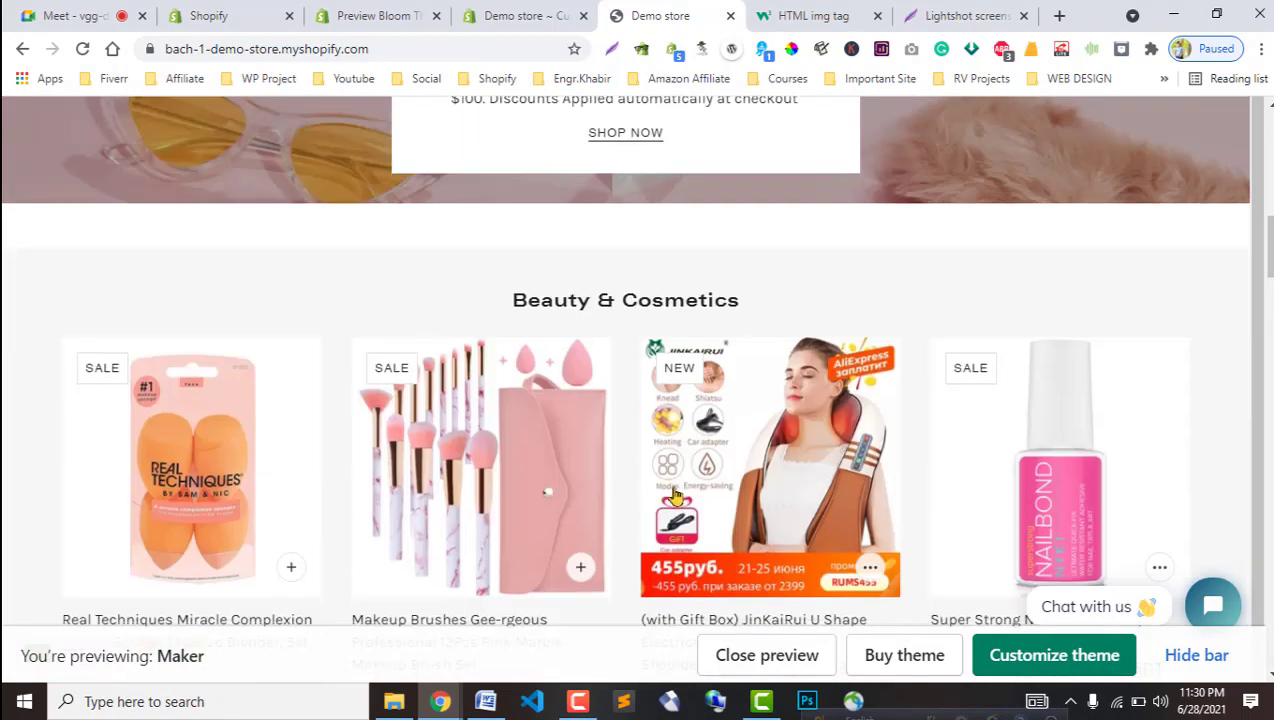
scroll(811, 415, up, 4)
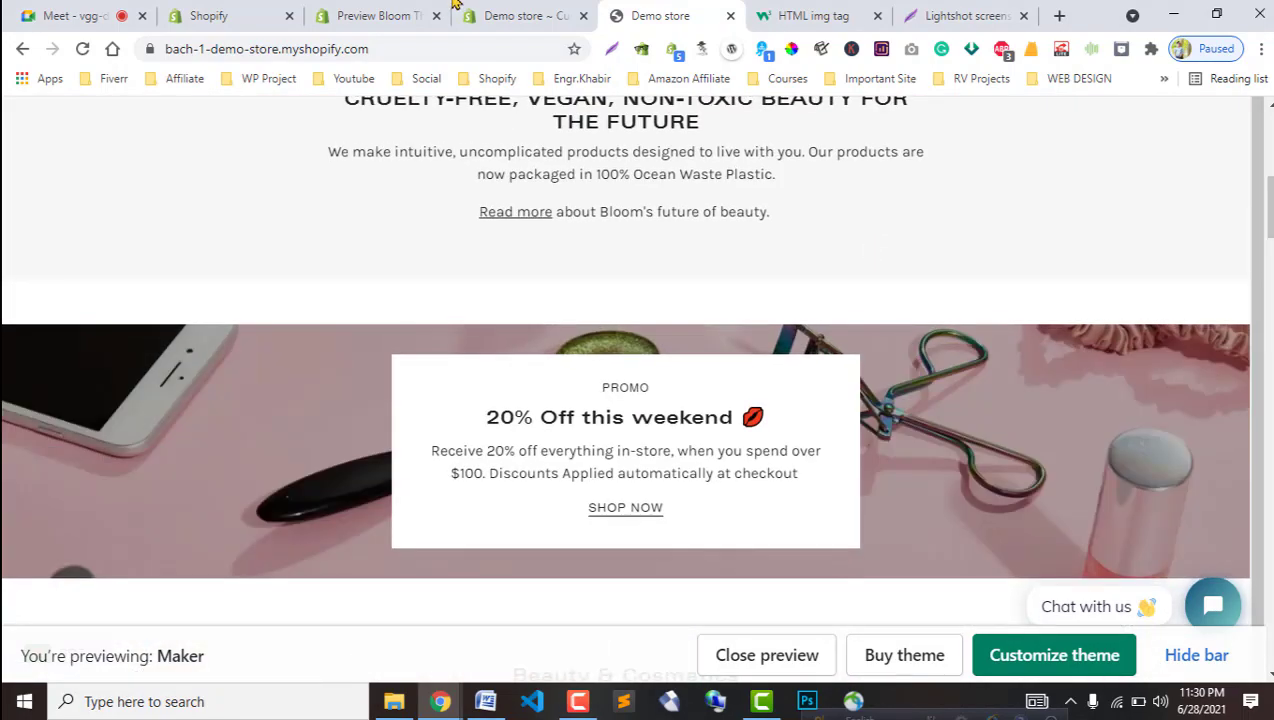
Examine the Bloom preview's footer together with the #BLOOMBEAUTY banner above it.
click(400, 14)
click(510, 14)
click(660, 14)
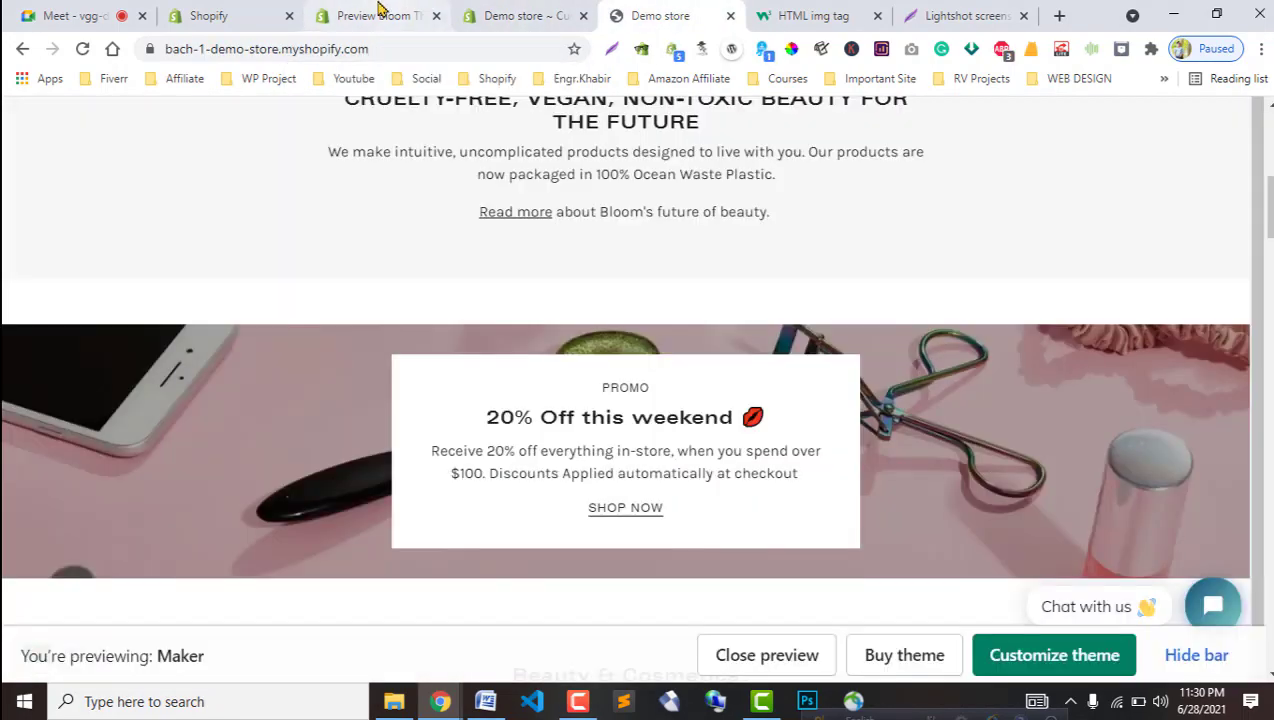
click(497, 12)
click(375, 12)
scroll(638, 476, down, 2)
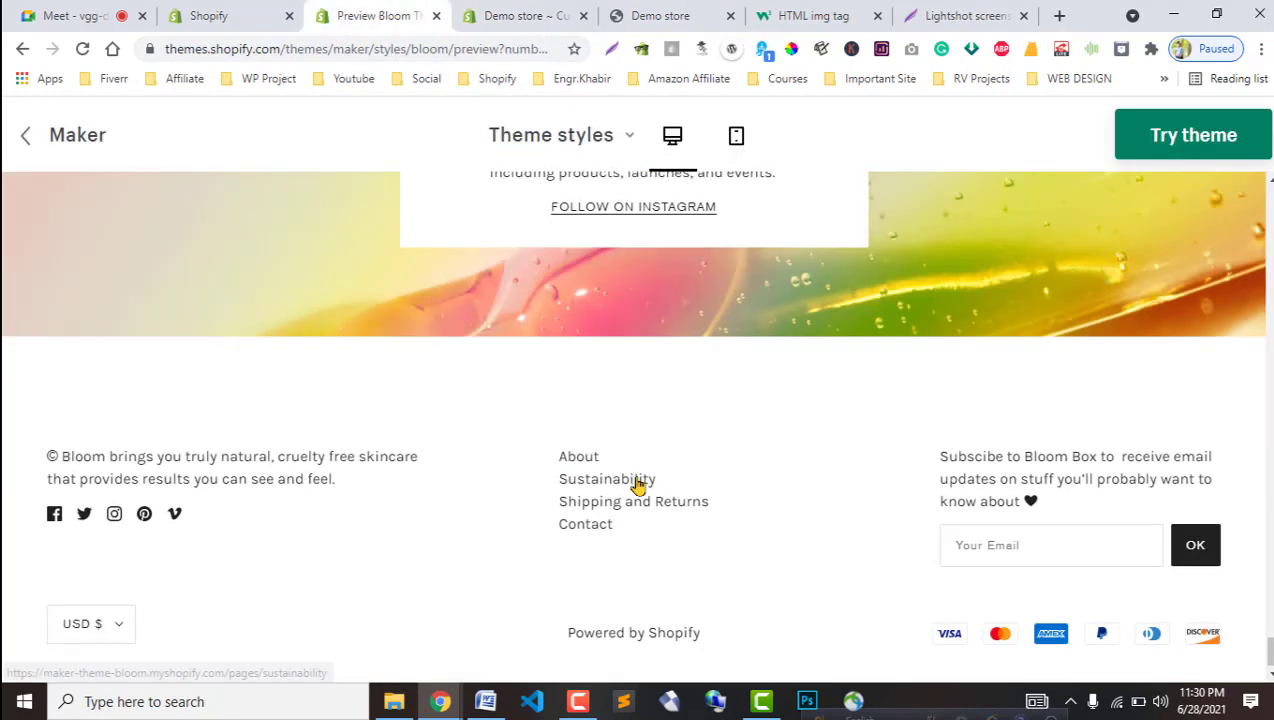
scroll(634, 495, up, 4)
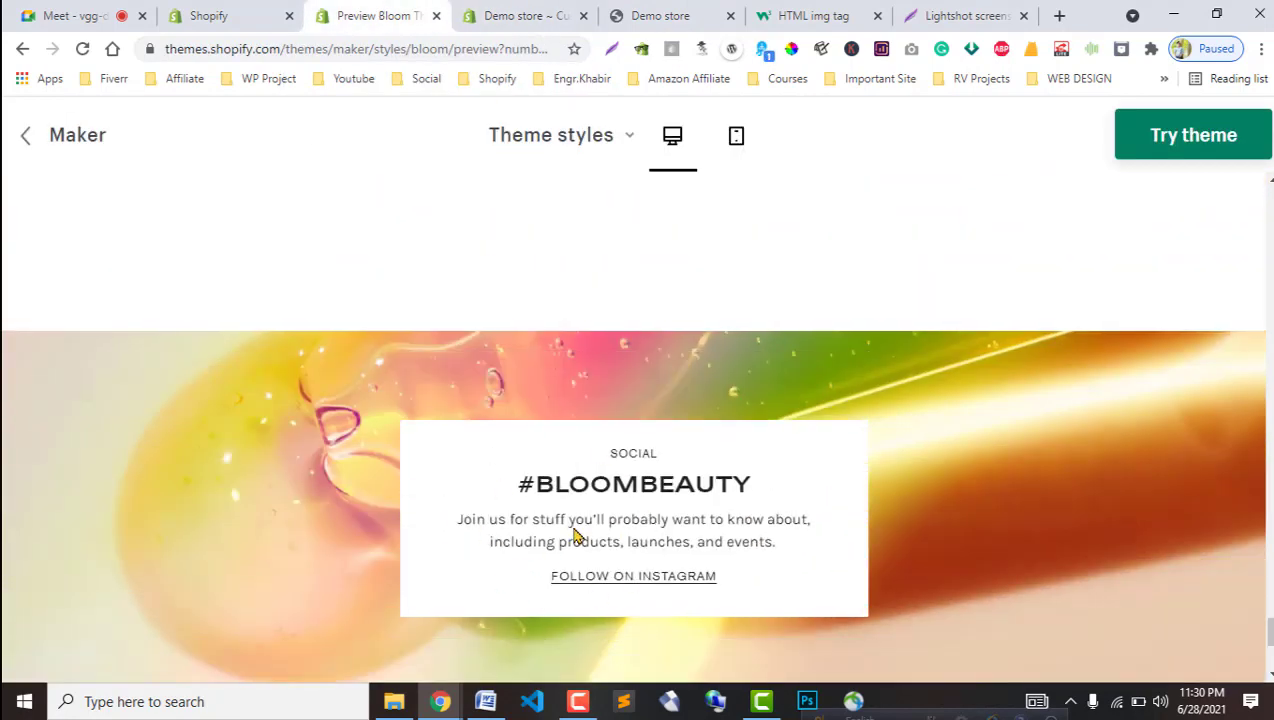
scroll(573, 527, down, 4)
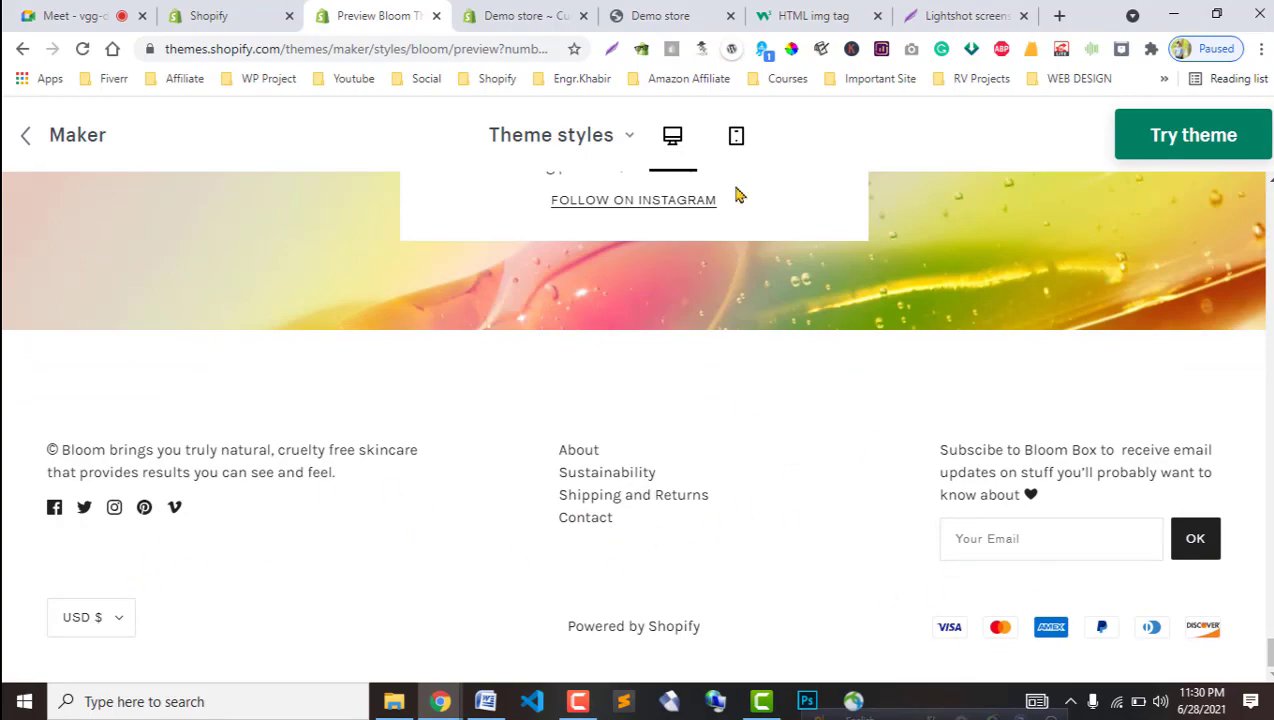
Check the demo store's footer with the preview bar hidden, and return to the end of the section list in the theme editor.
click(492, 12)
click(655, 15)
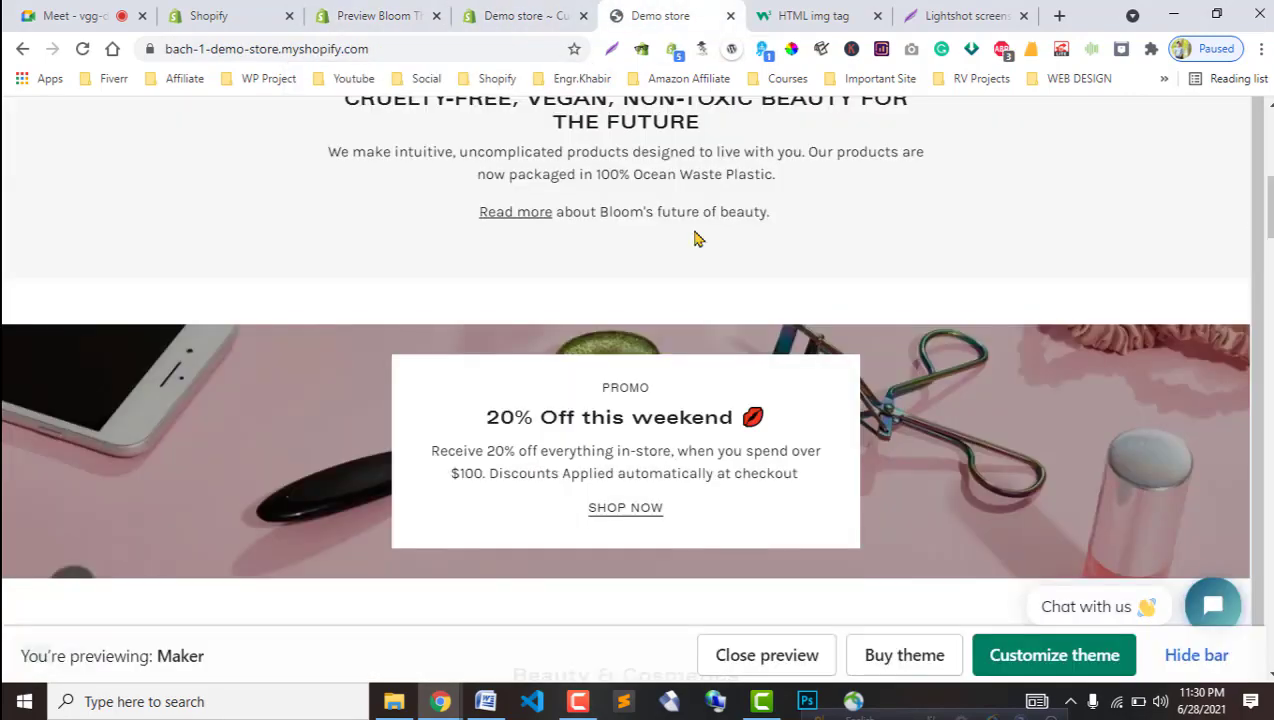
drag(1266, 214, 1266, 630)
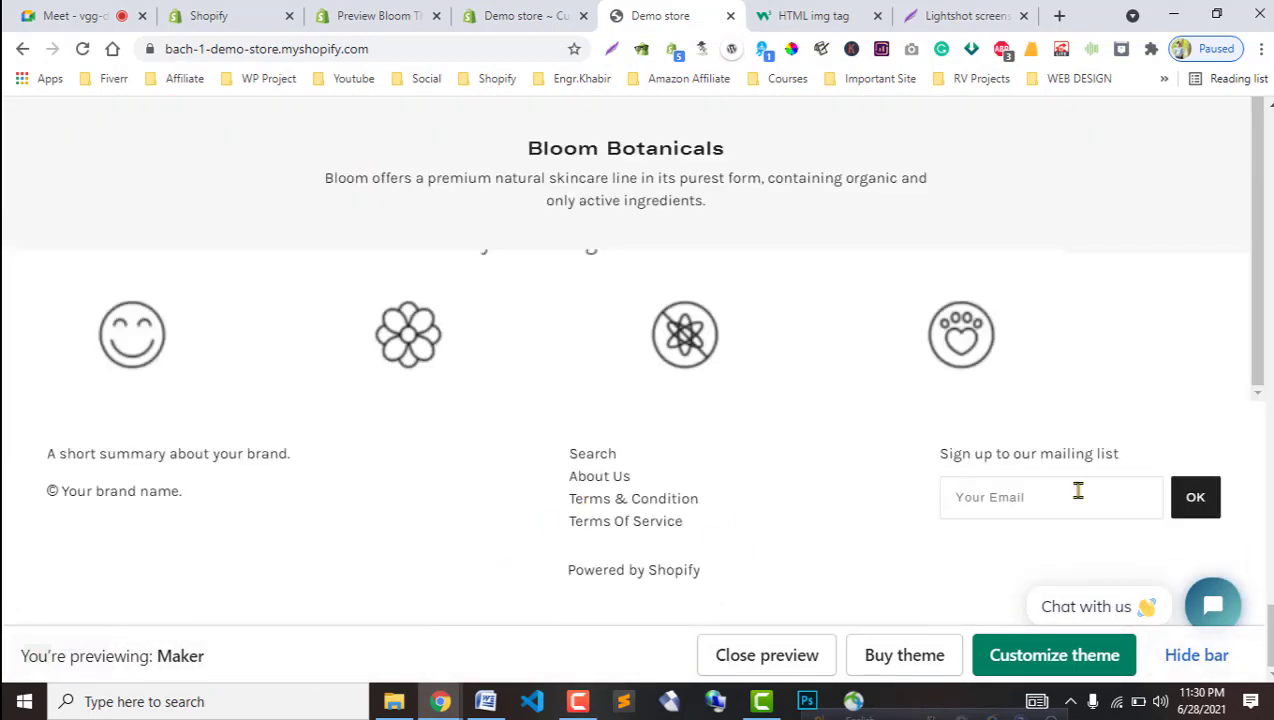
click(1196, 655)
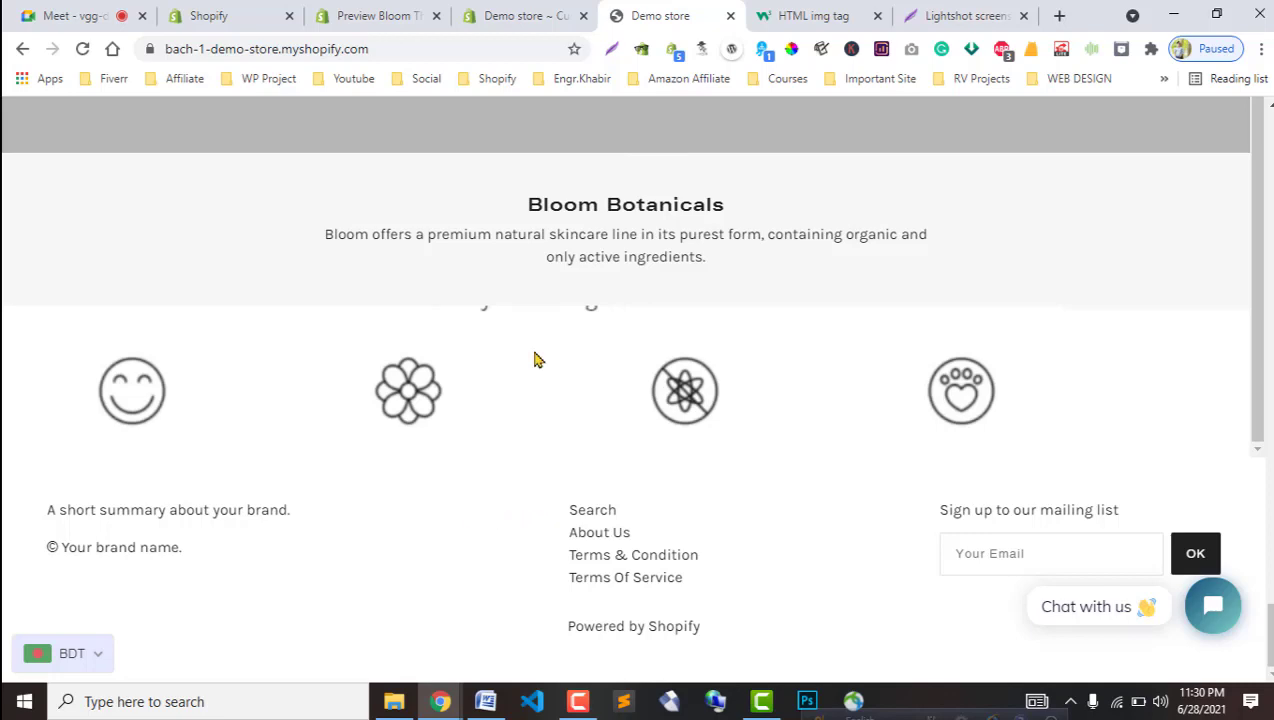
click(540, 12)
scroll(250, 430, down, 3)
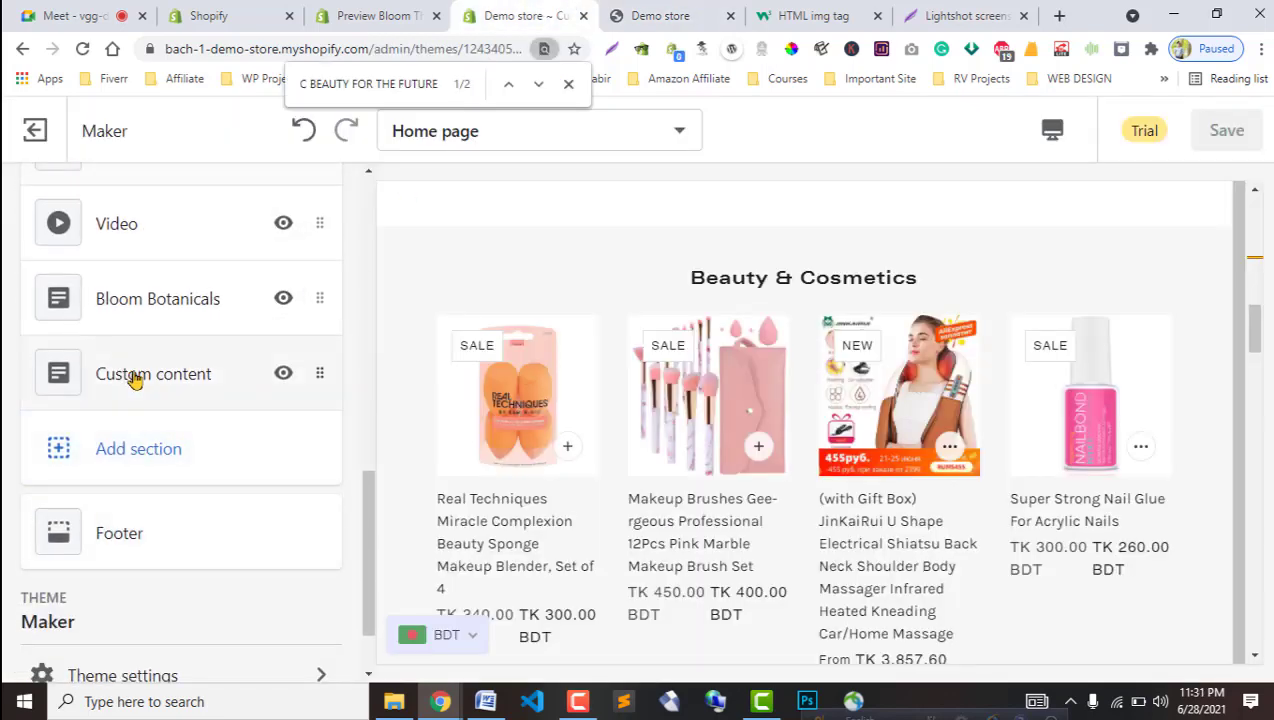
Add an Image with Text section below the custom content section on the home page.
click(135, 378)
scroll(205, 480, down, 2)
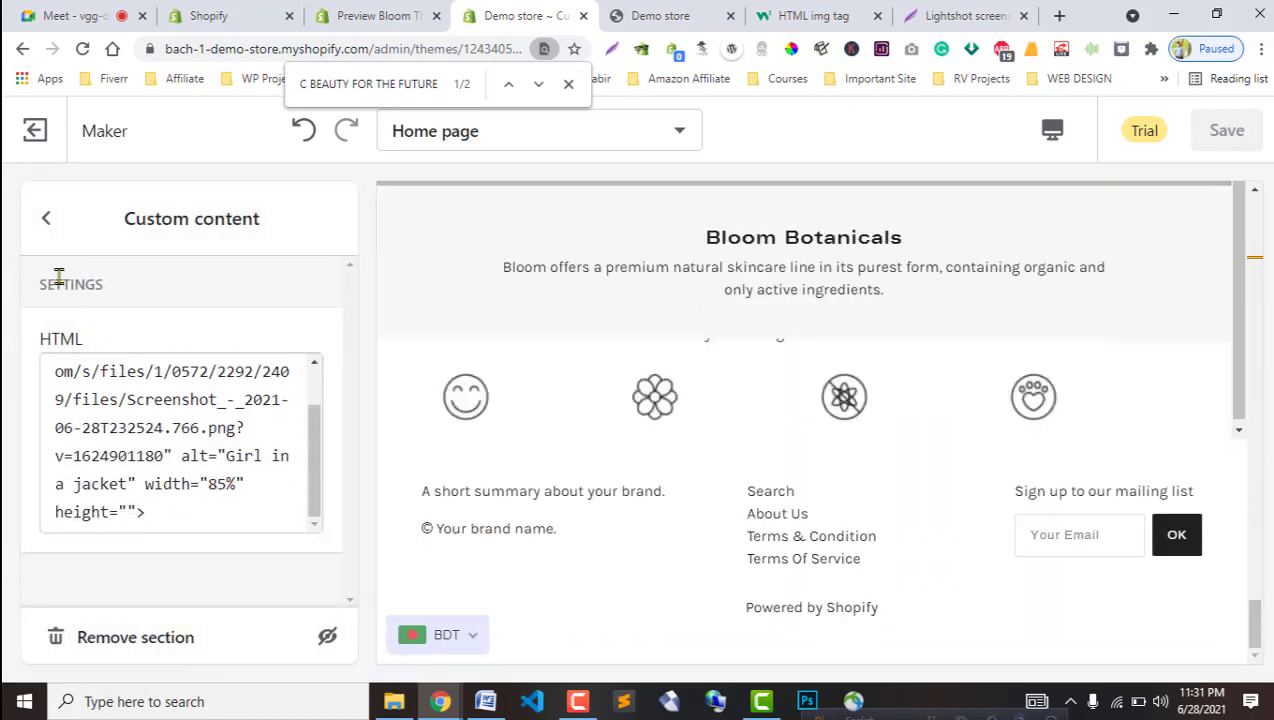
click(45, 226)
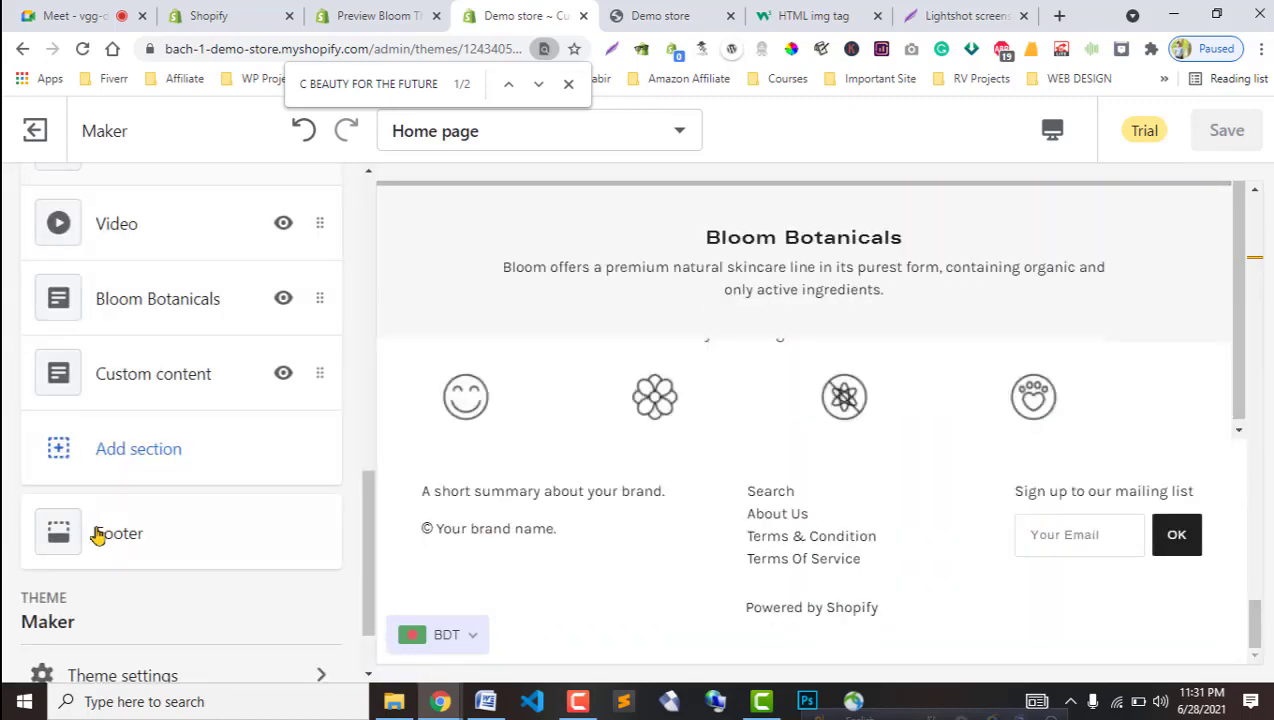
click(140, 458)
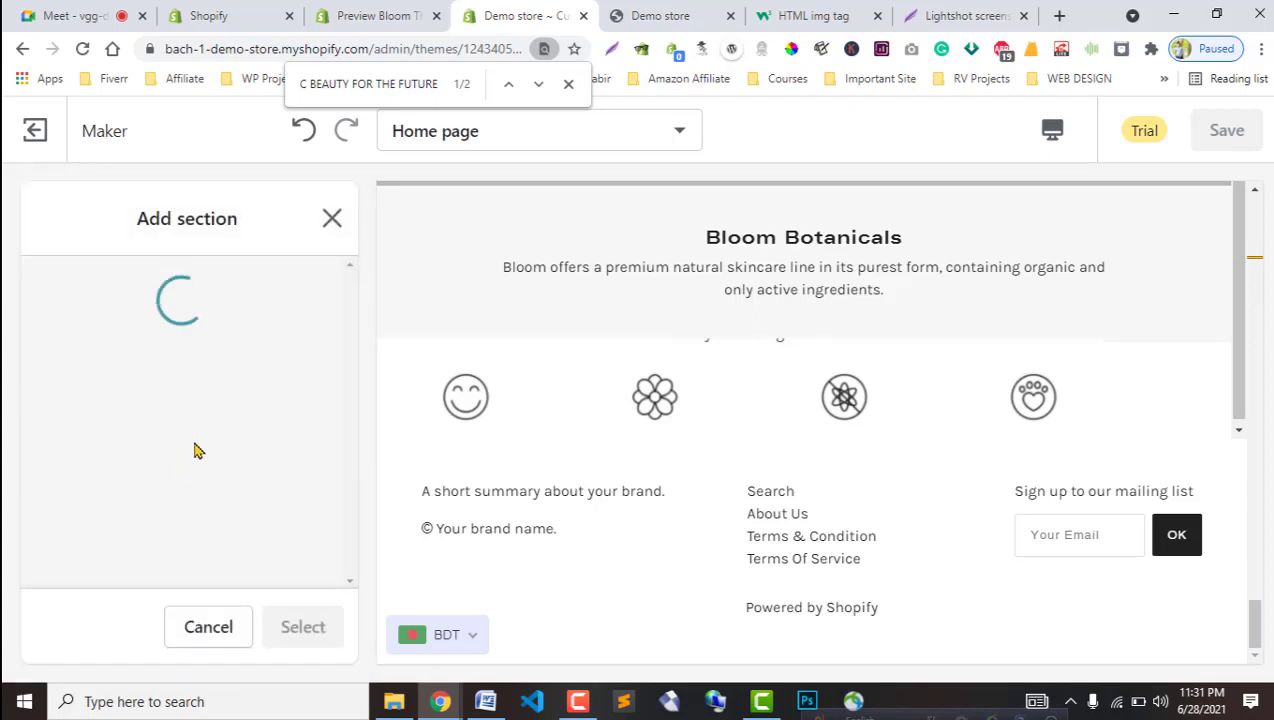
scroll(196, 450, down, 5)
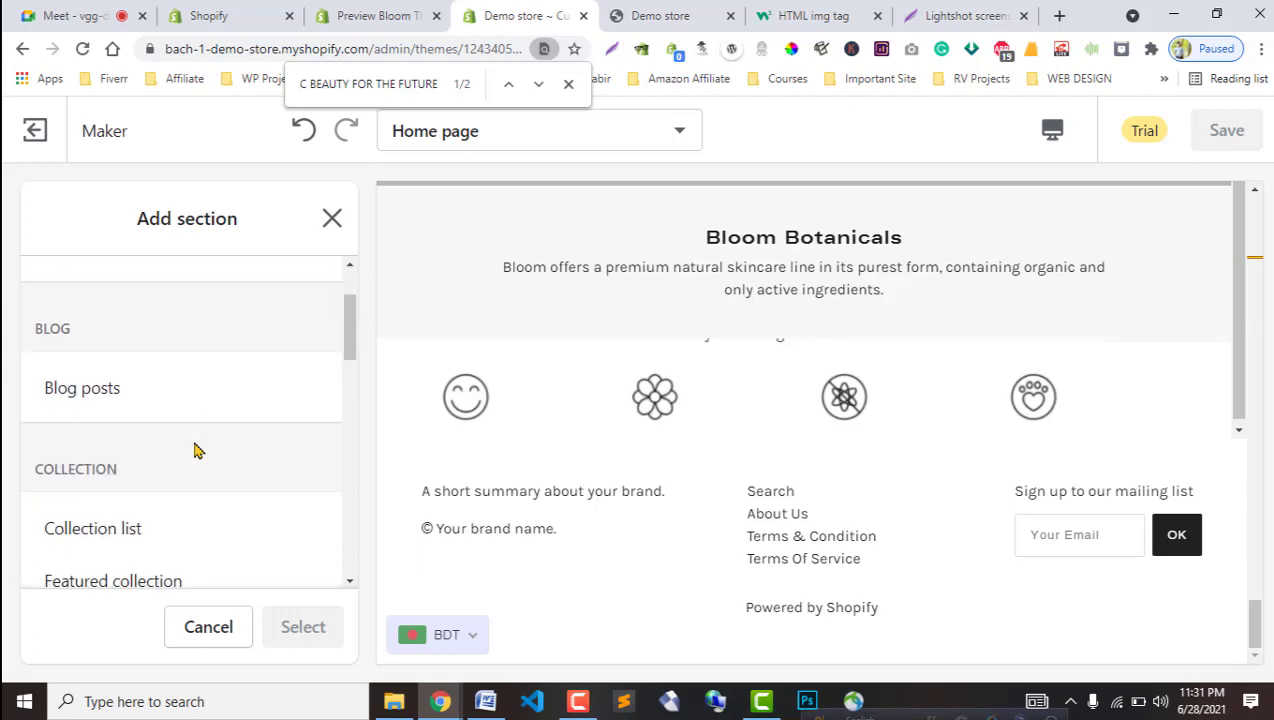
scroll(196, 450, down, 1)
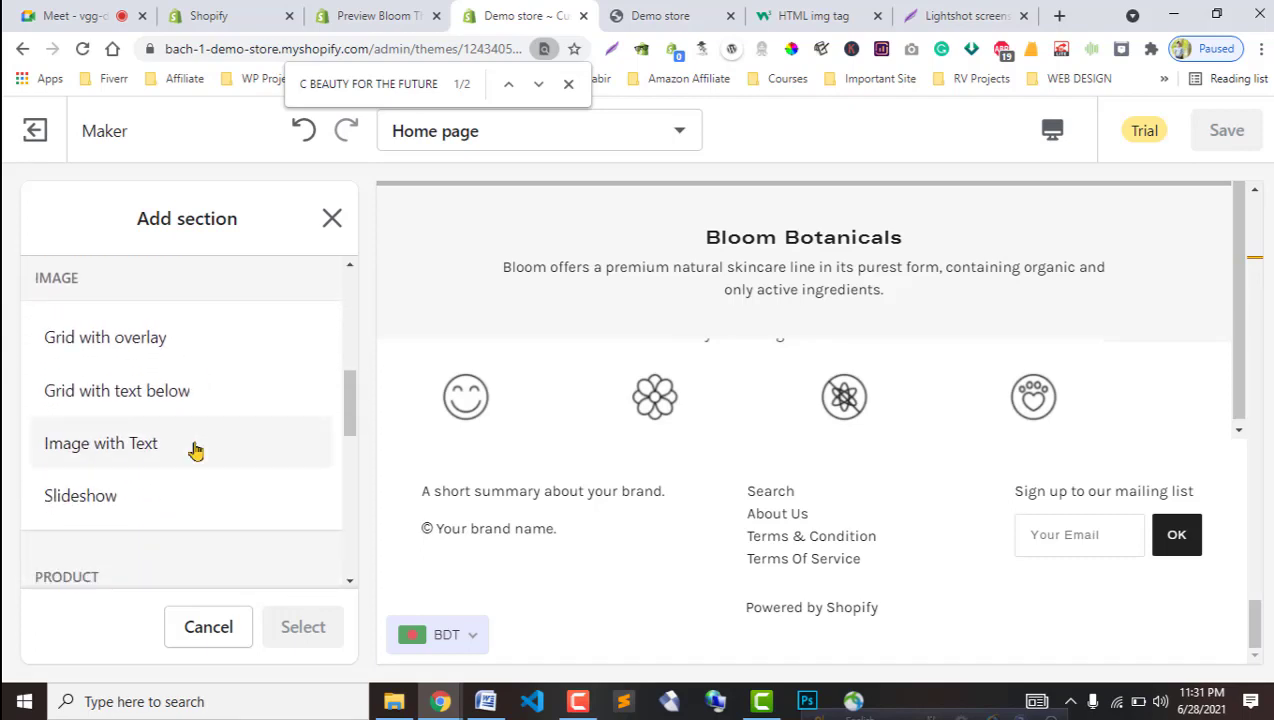
click(196, 450)
click(298, 626)
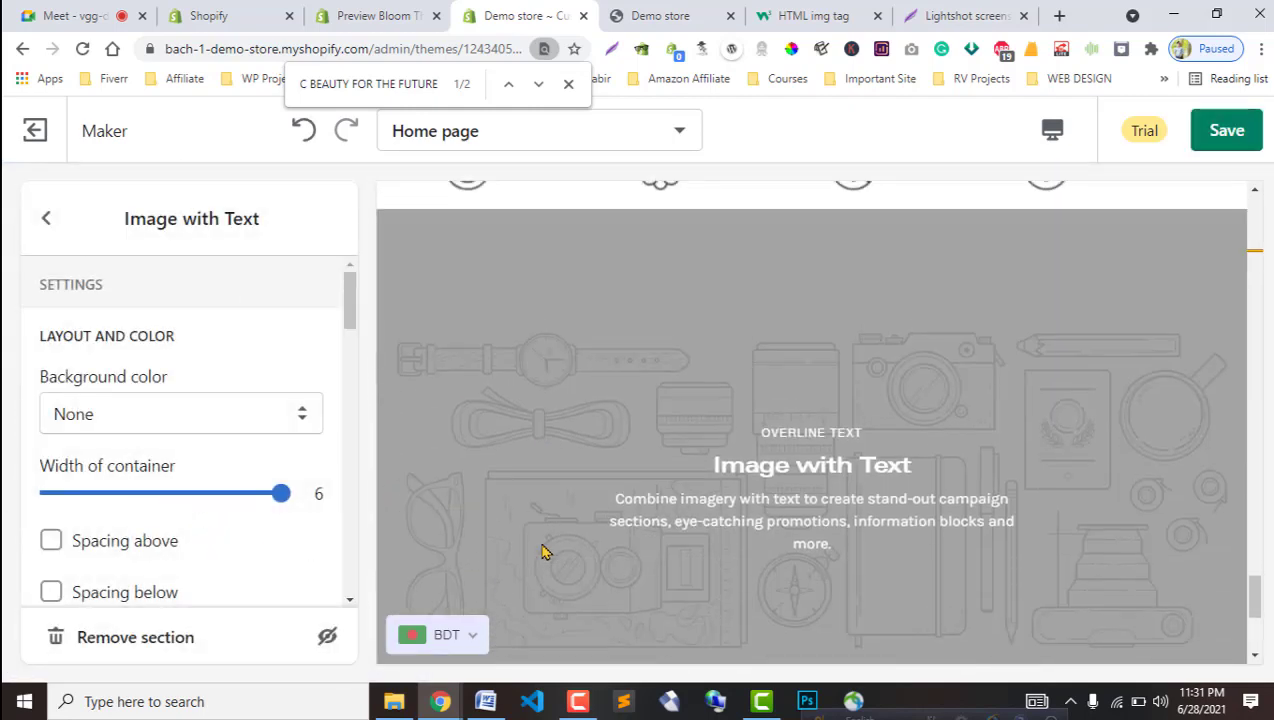
Set the Image with Text section's image height to 1 and enable parallax.
scroll(113, 555, down, 5)
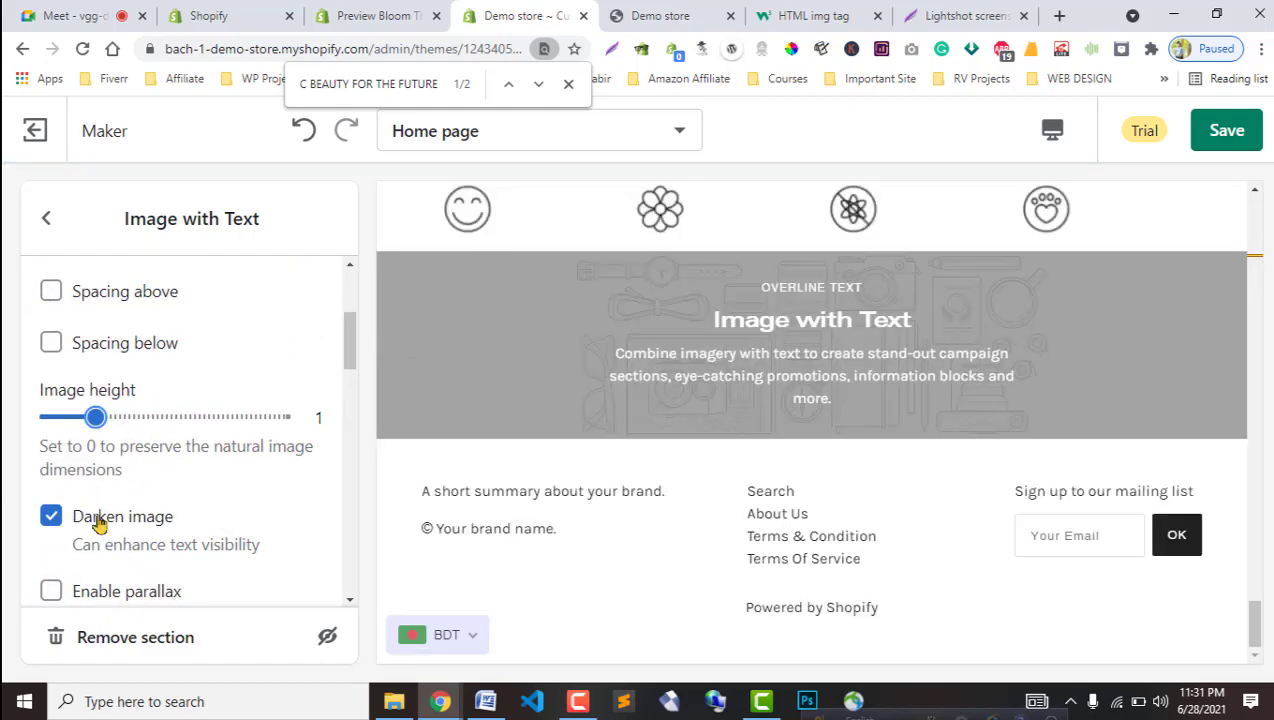
scroll(97, 500, down, 2)
scroll(205, 546, down, 3)
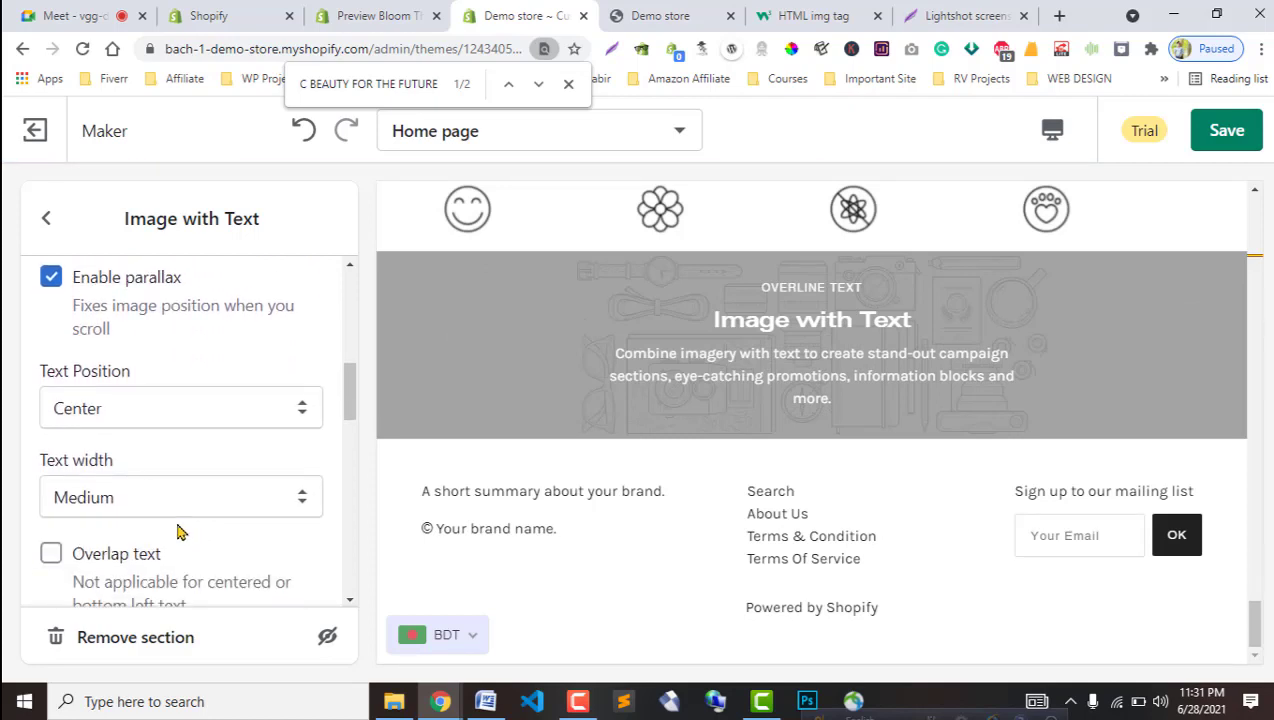
scroll(178, 532, down, 3)
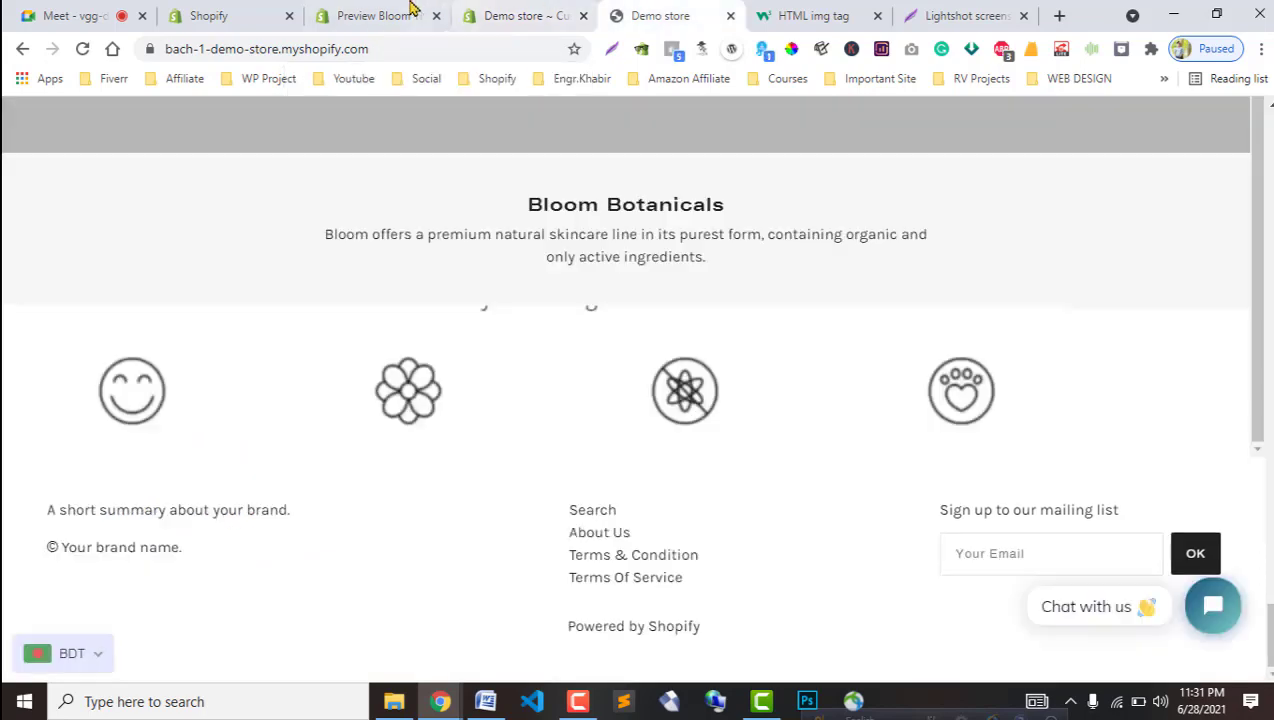
Save the Bloom preview page containing the #BLOOMBEAUTY banner as an HTML file.
click(412, 15)
scroll(966, 405, up, 3)
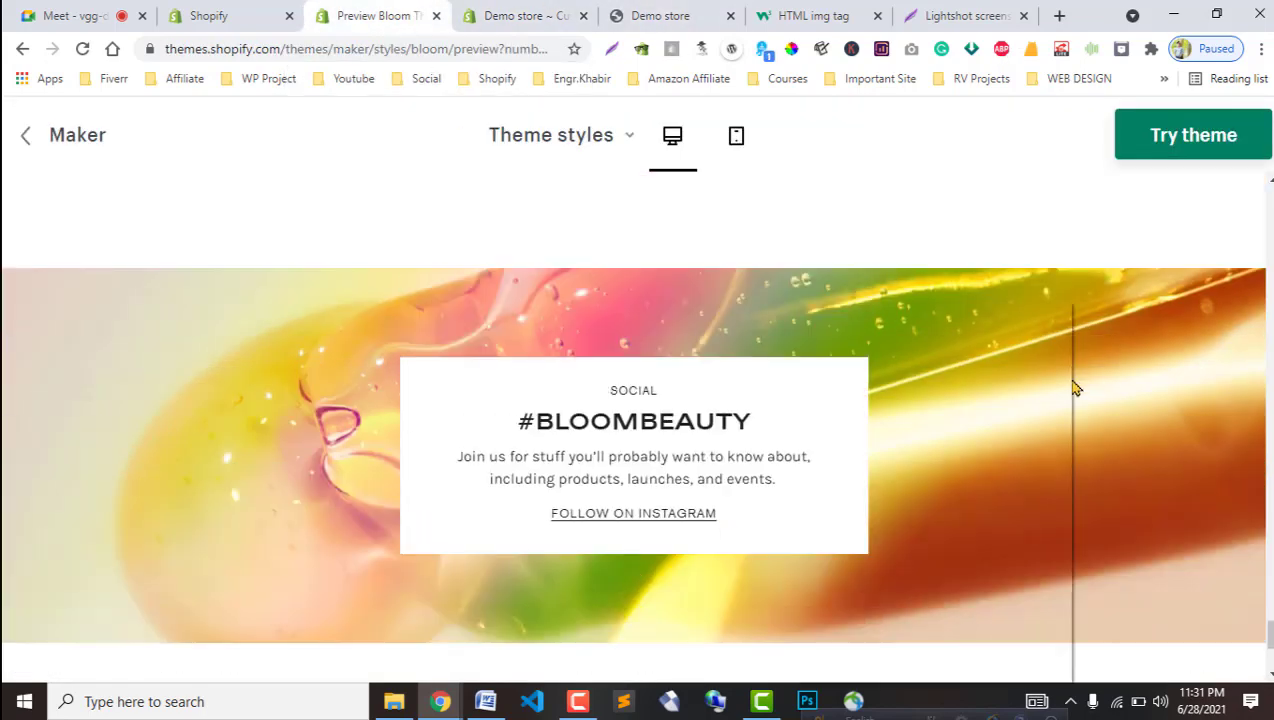
right_click(1075, 388)
key(Escape)
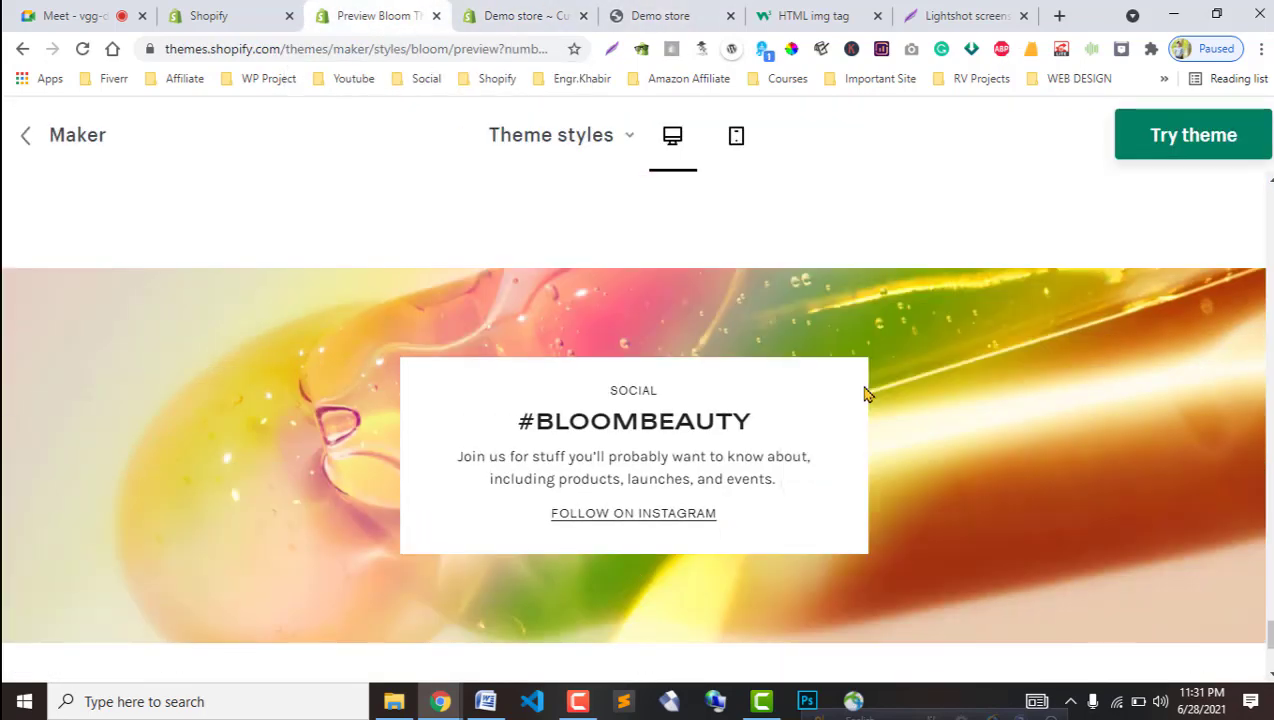
key(ctrl+s)
key(Return)
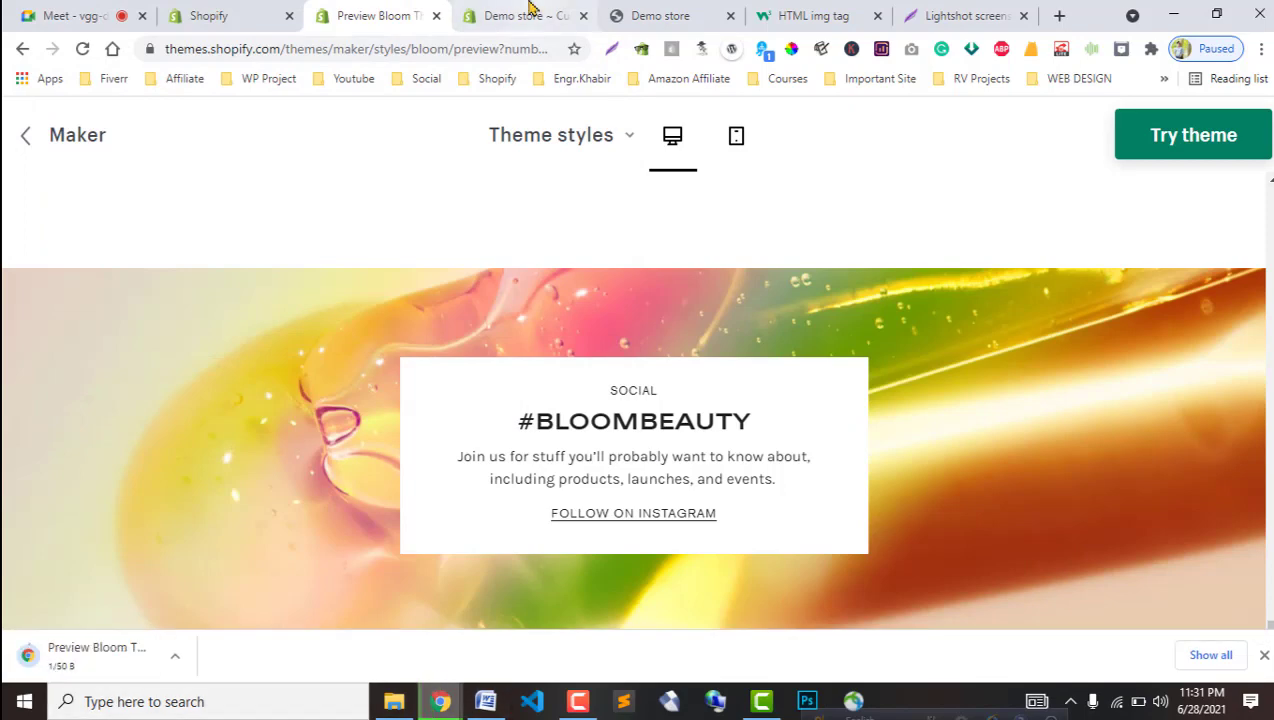
In the Image with Text settings, show a box around the text without the alternative text color, and open the section's image library.
click(528, 12)
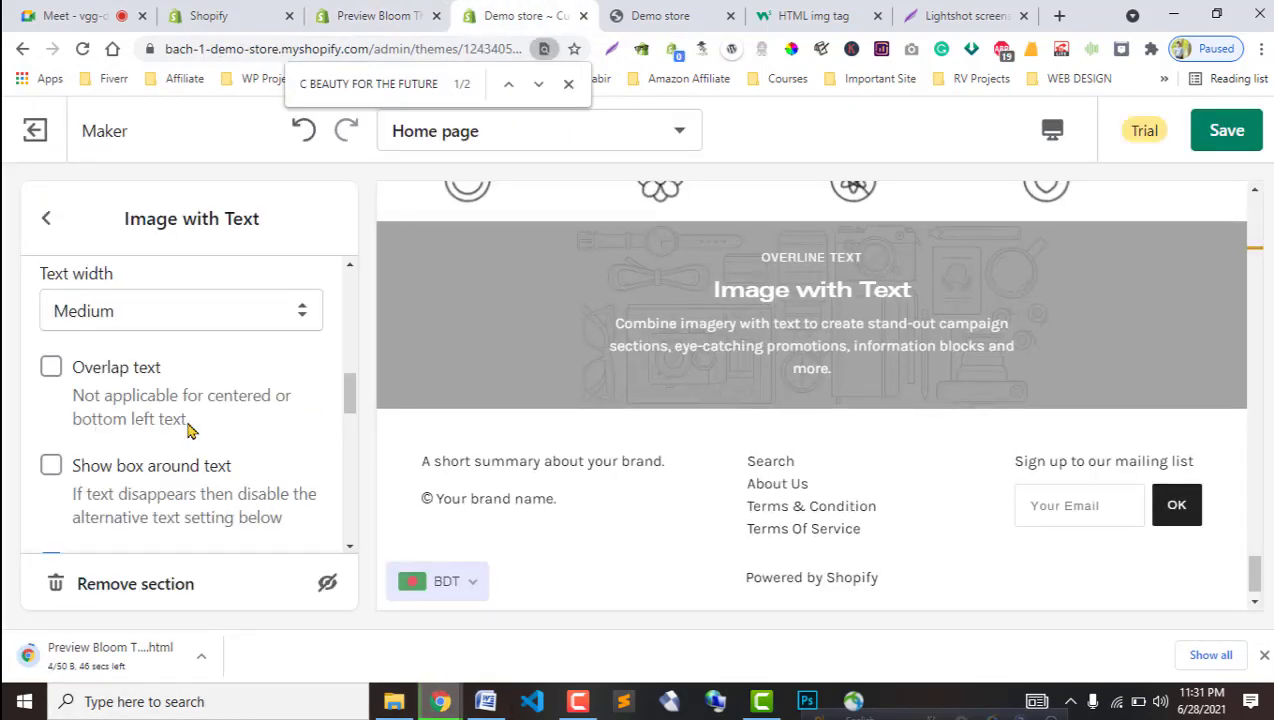
scroll(190, 428, down, 2)
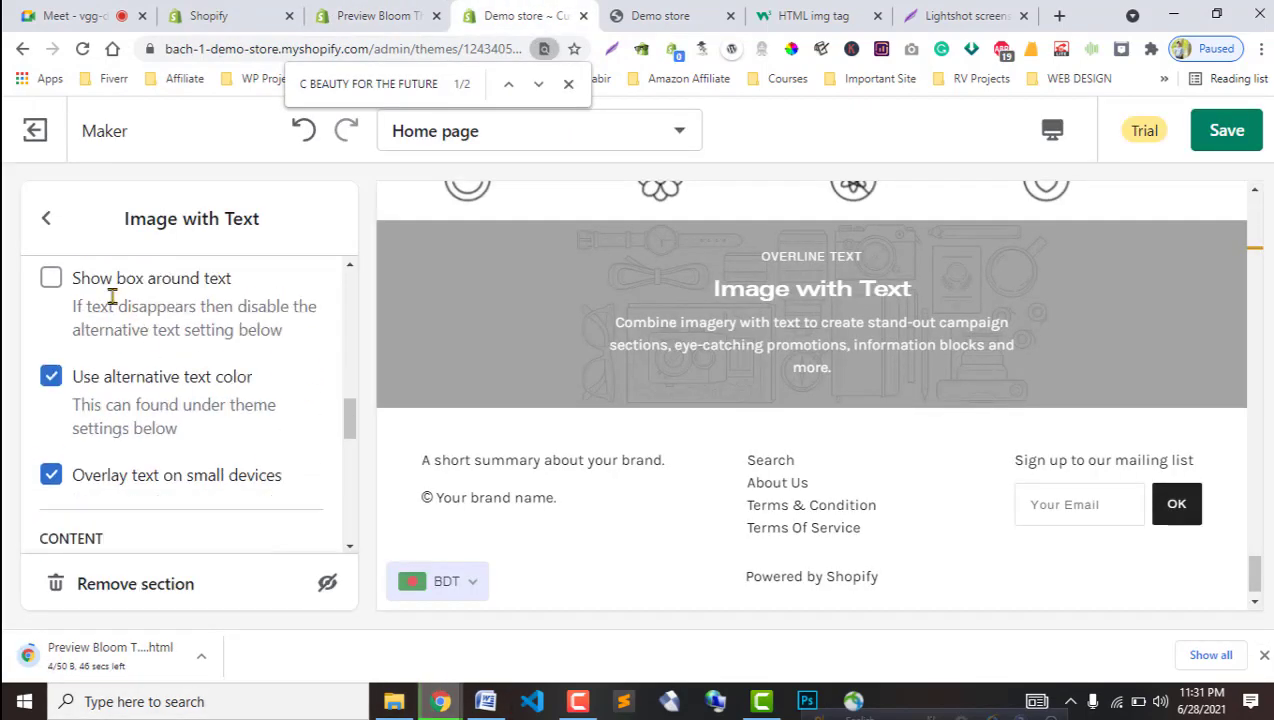
click(52, 378)
scroll(108, 489, down, 4)
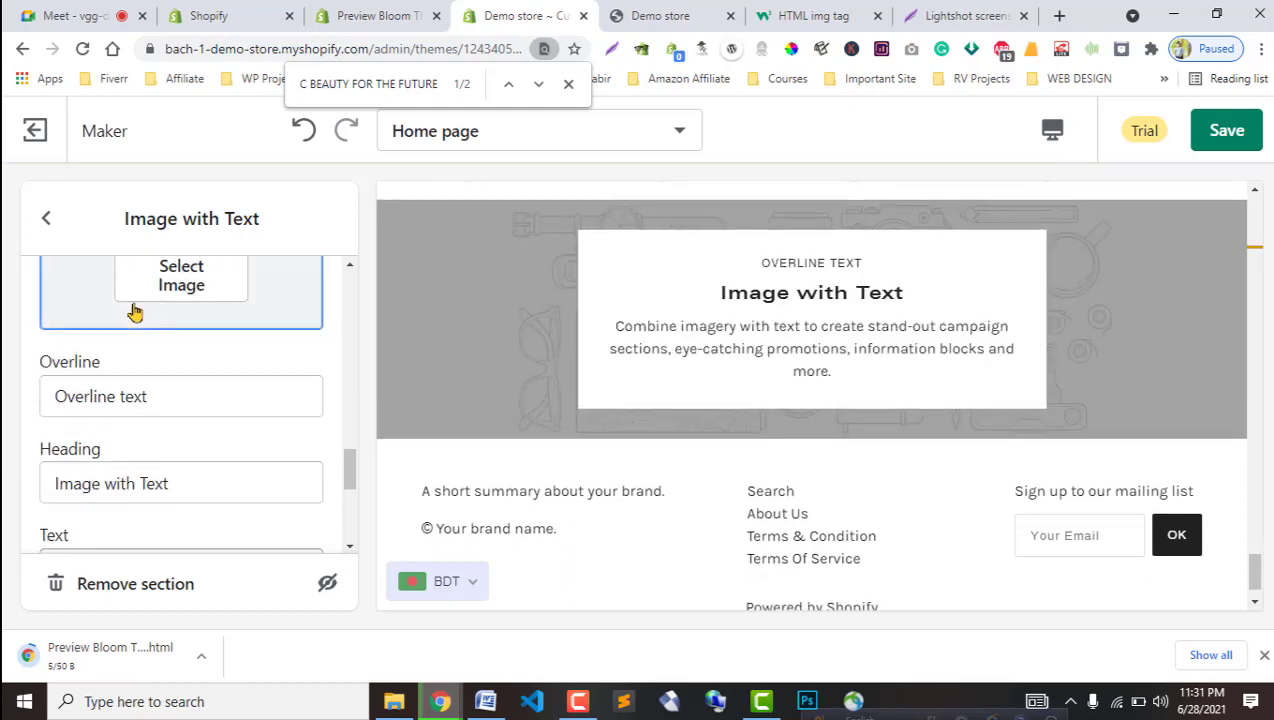
click(135, 313)
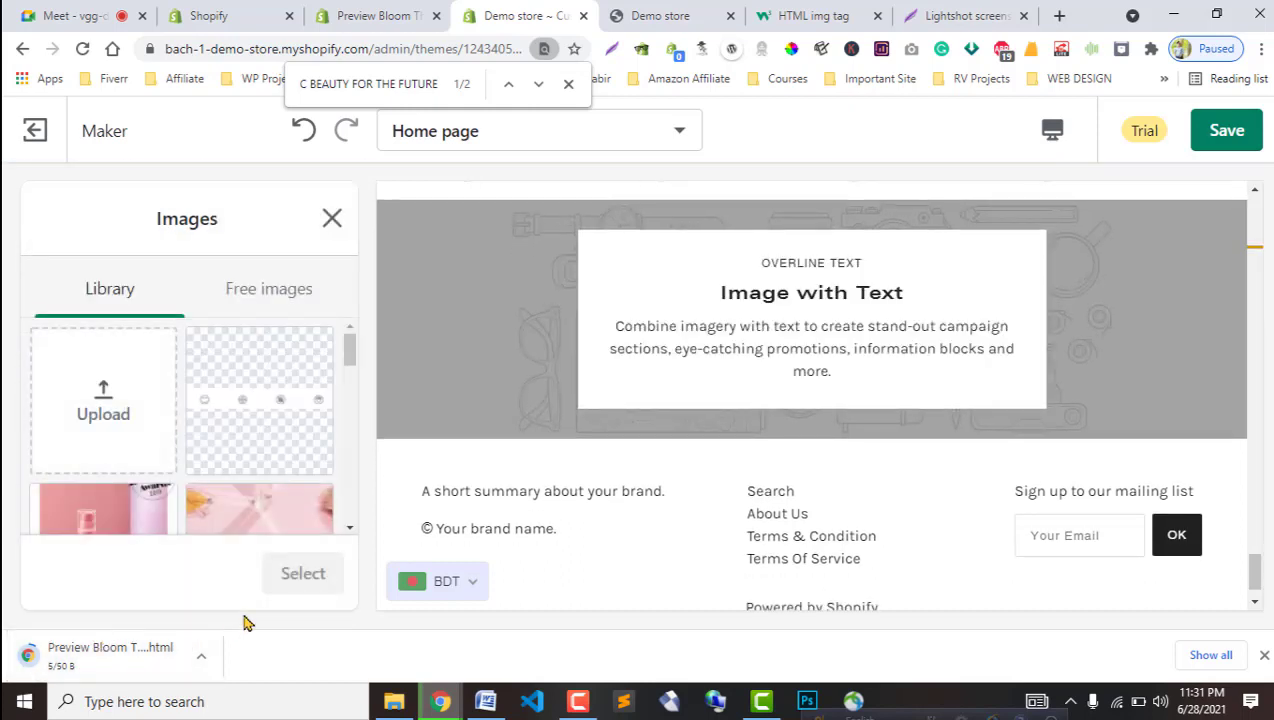
click(393, 10)
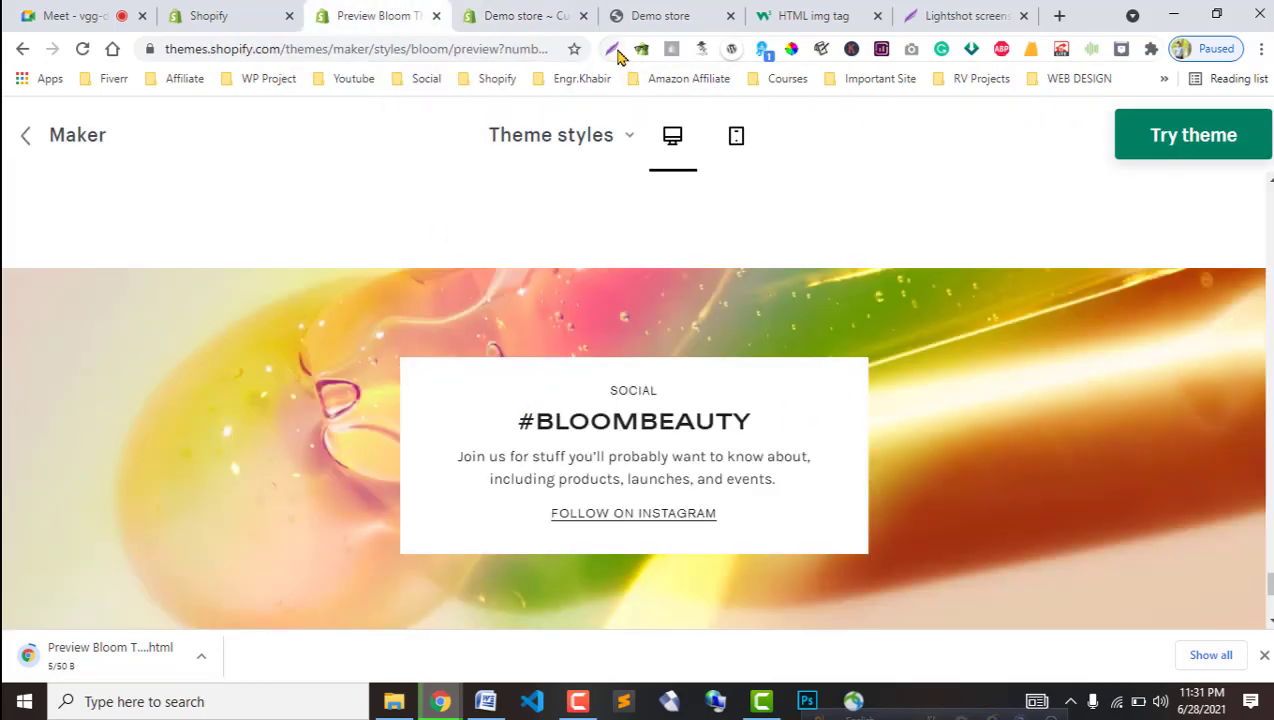
key(Print)
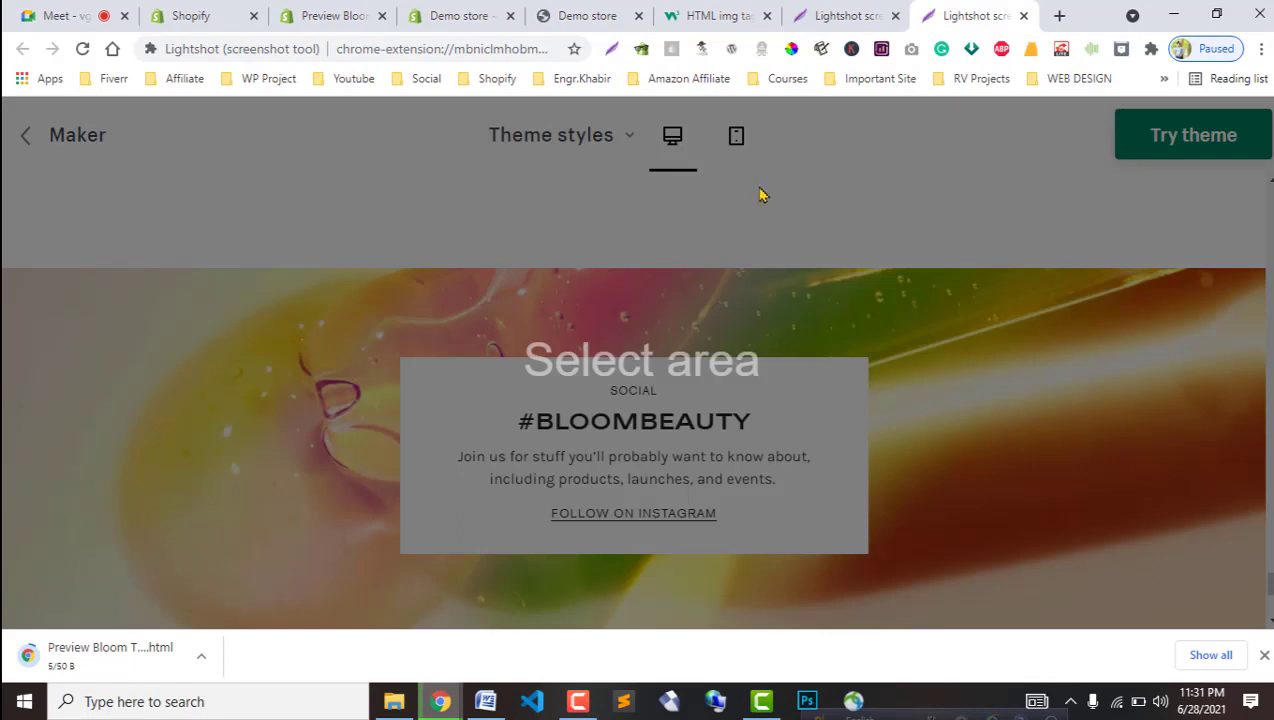
click(490, 15)
Use the library's pink beauty-tools photo with the eyelash curler as the Image with Text section's image.
scroll(182, 500, down, 2)
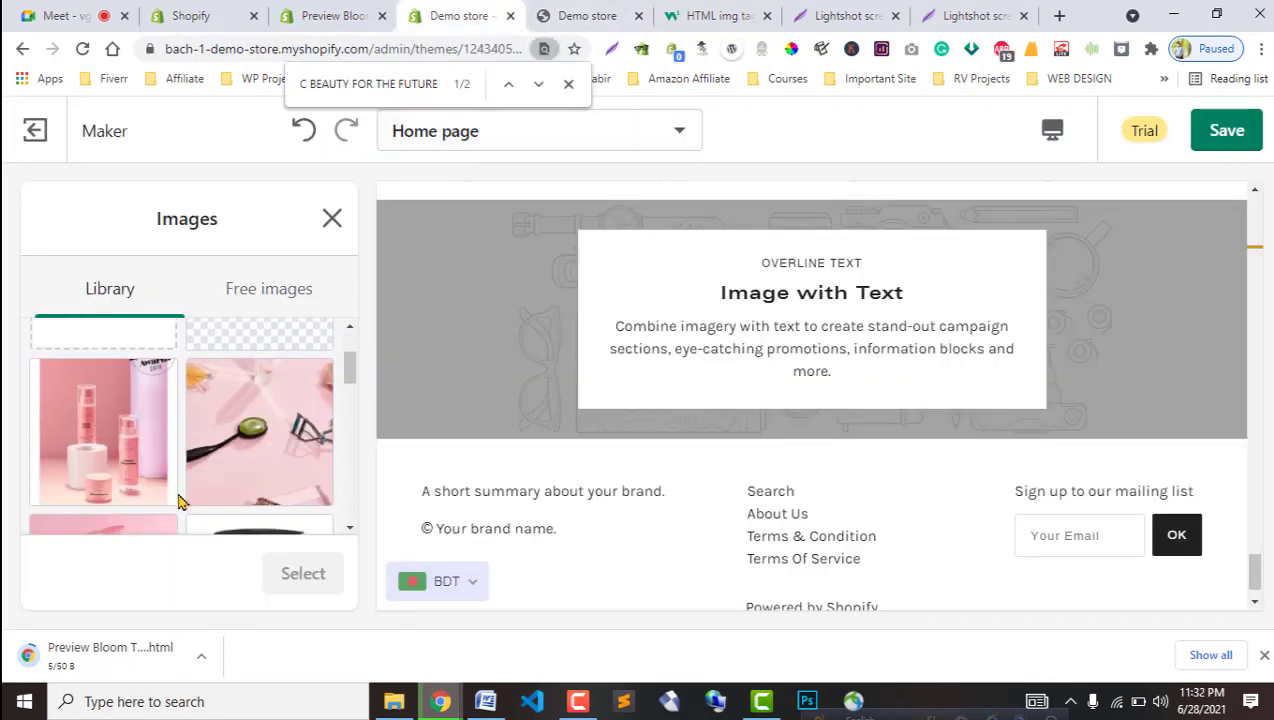
scroll(178, 495, down, 1)
click(228, 430)
scroll(250, 470, down, 1)
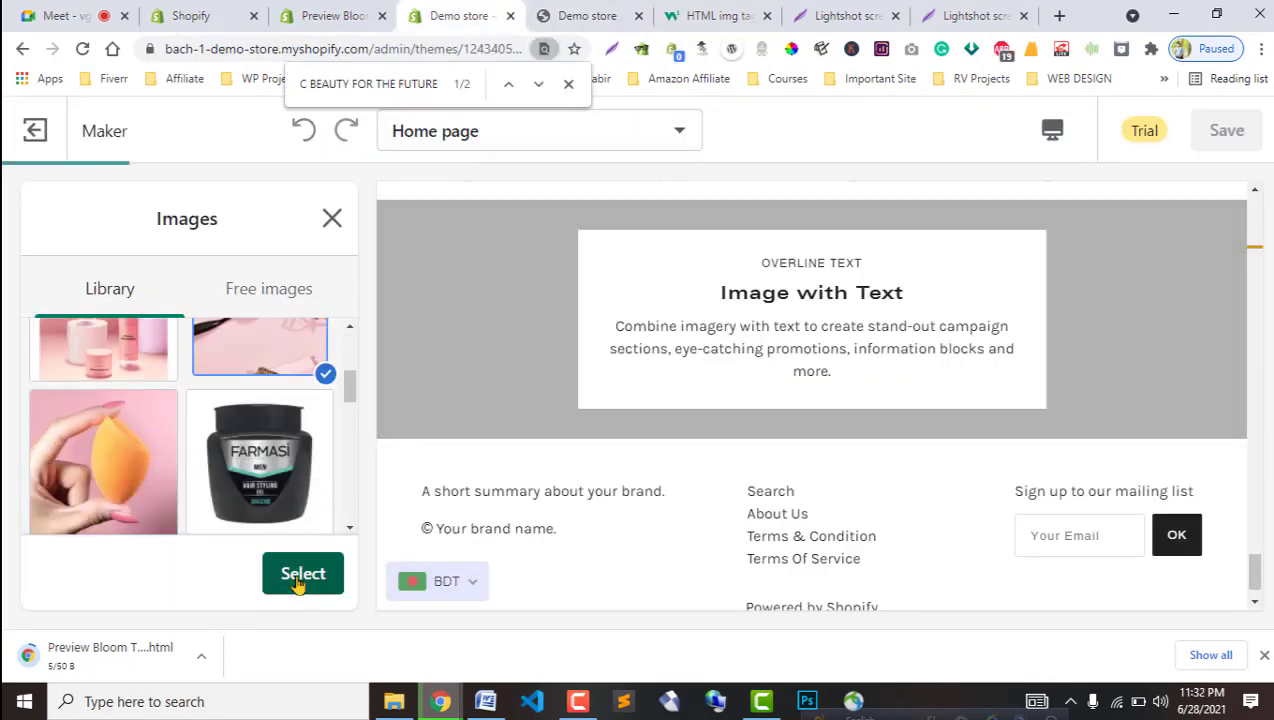
click(302, 574)
scroll(563, 500, up, 1)
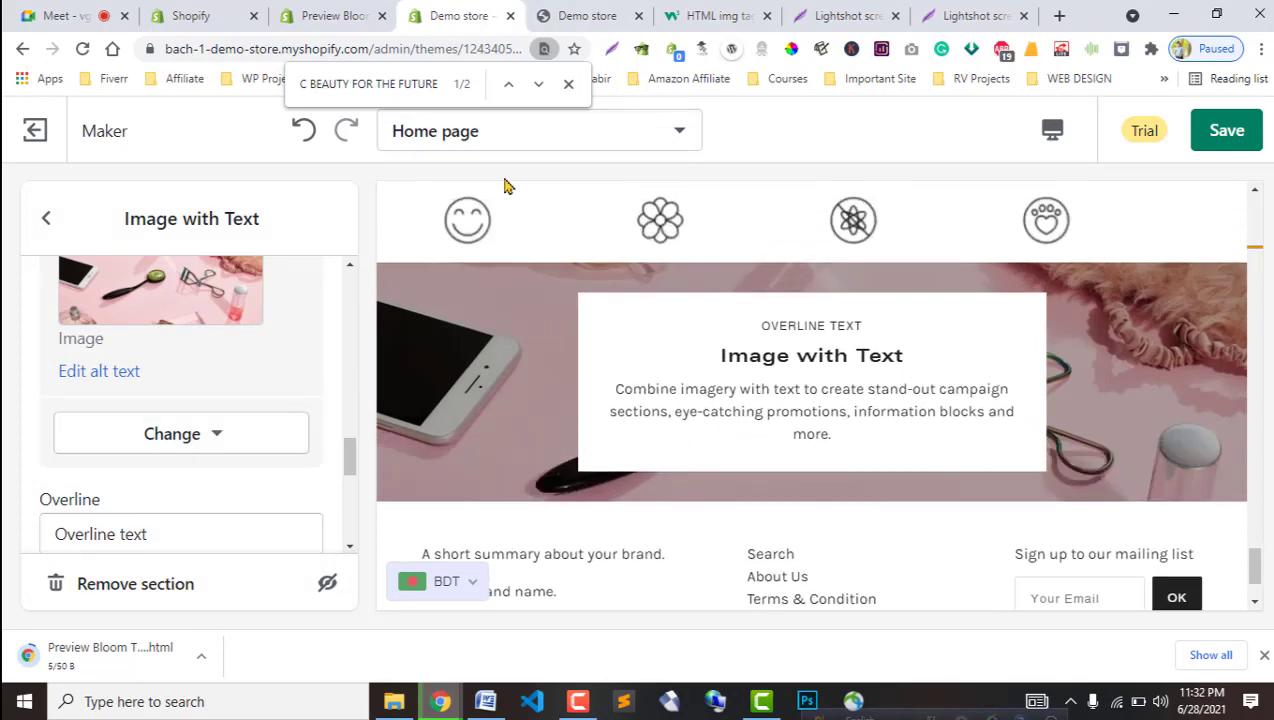
key(ctrl+Tab)
click(370, 10)
click(595, 10)
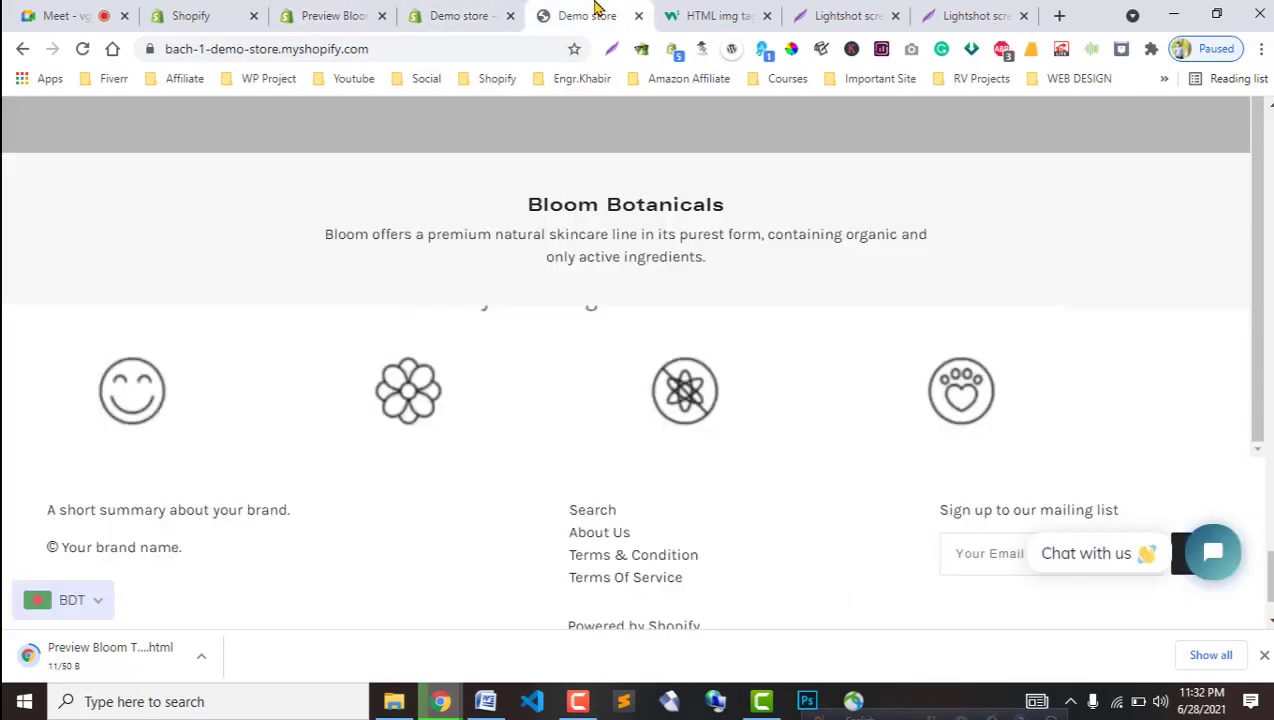
click(482, 12)
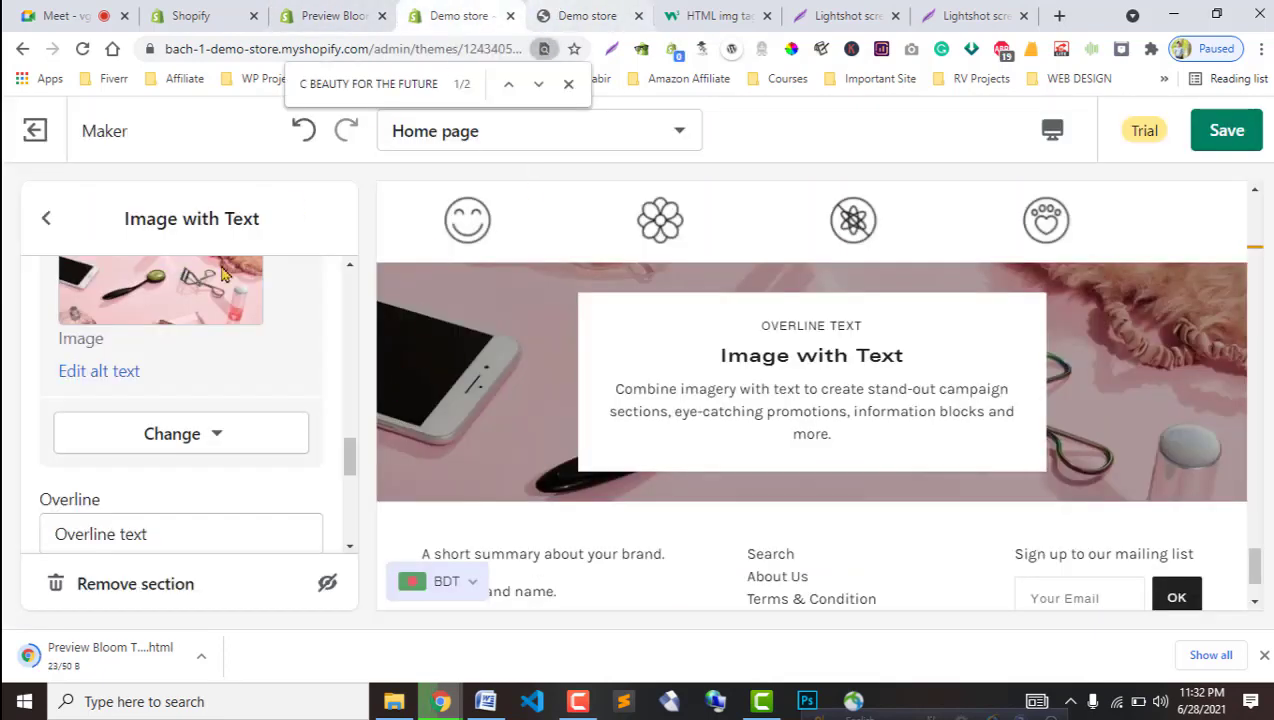
scroll(195, 500, down, 5)
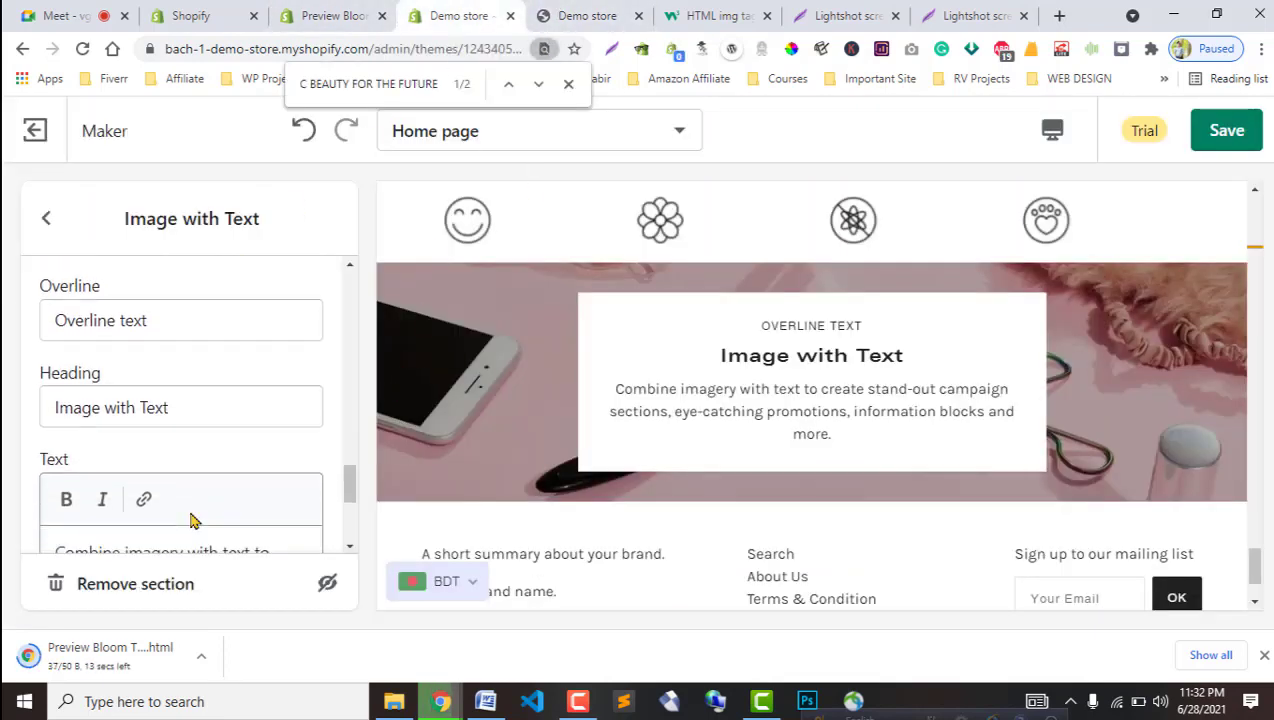
scroll(193, 521, down, 2)
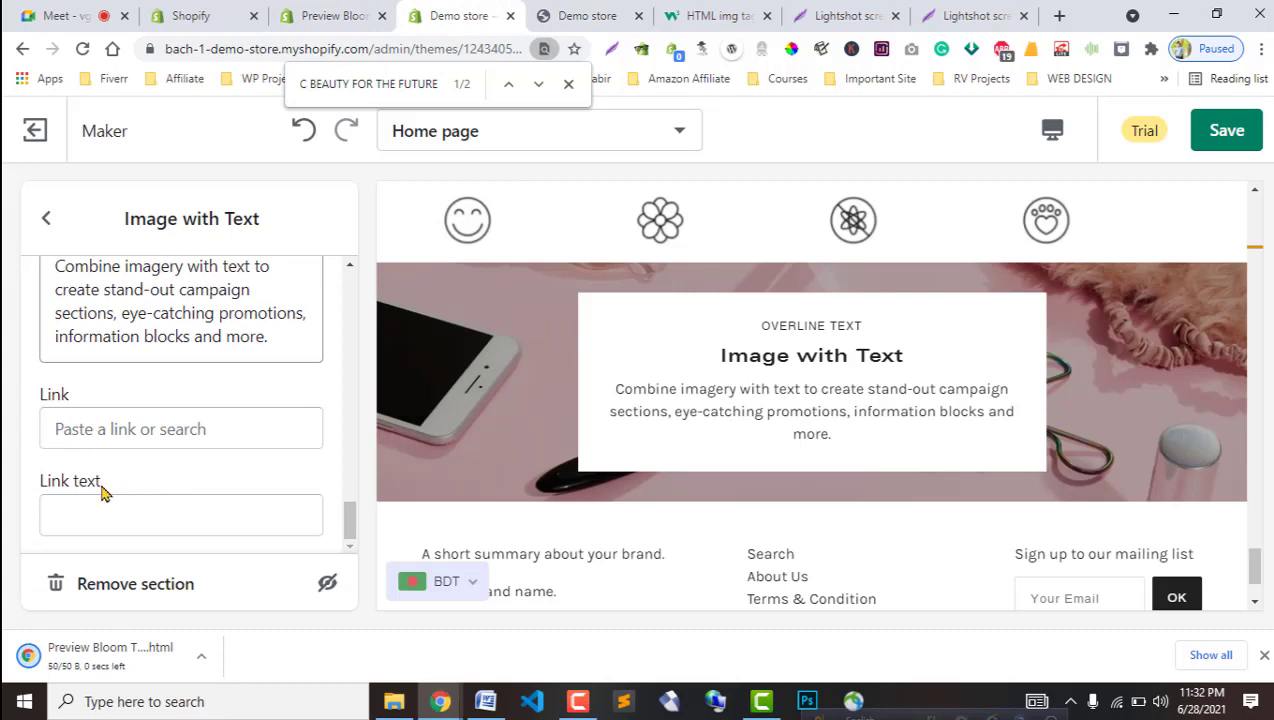
Open the footer section's blocks and change the Subscribe block's heading to "subscribe us".
click(45, 222)
scroll(178, 515, down, 2)
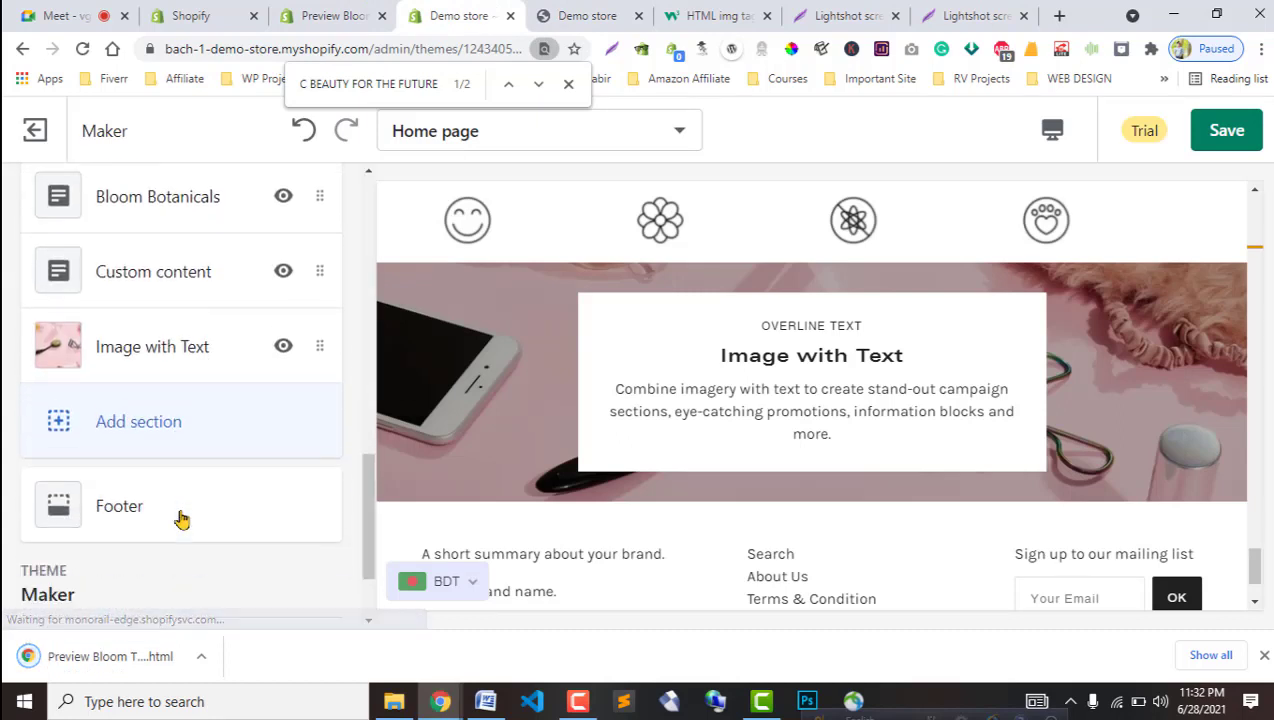
click(162, 421)
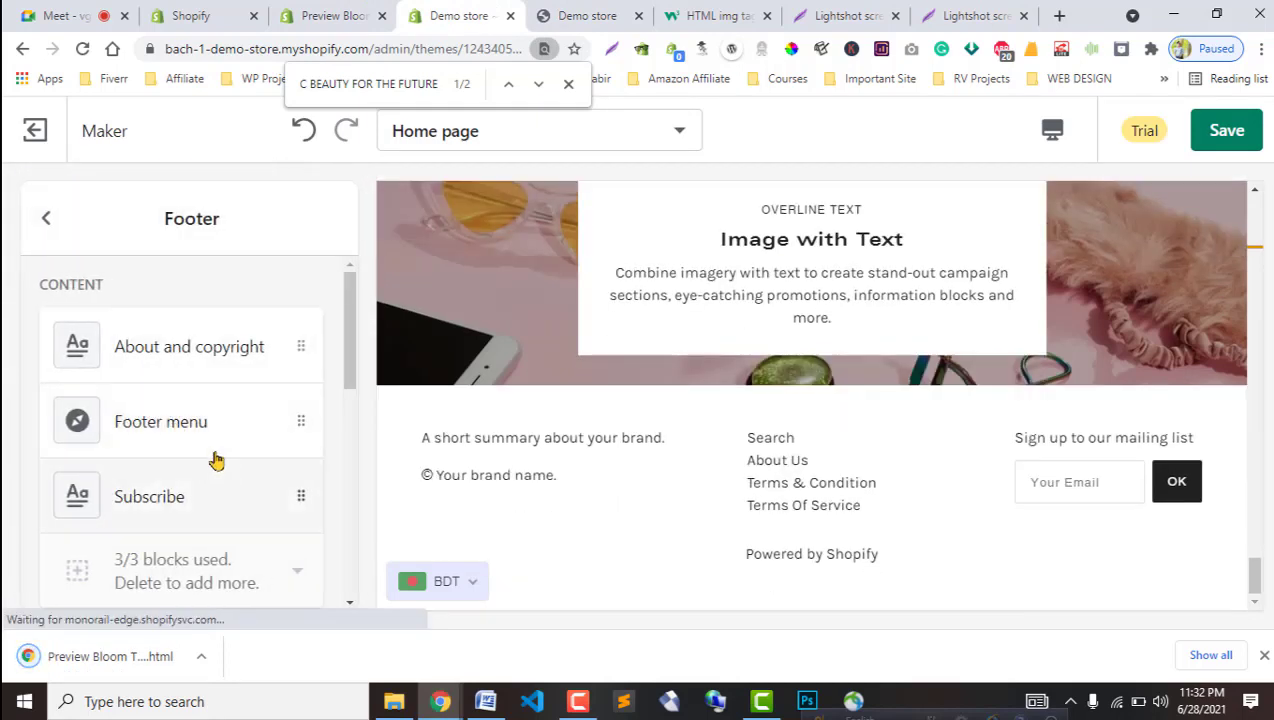
scroll(240, 532, down, 1)
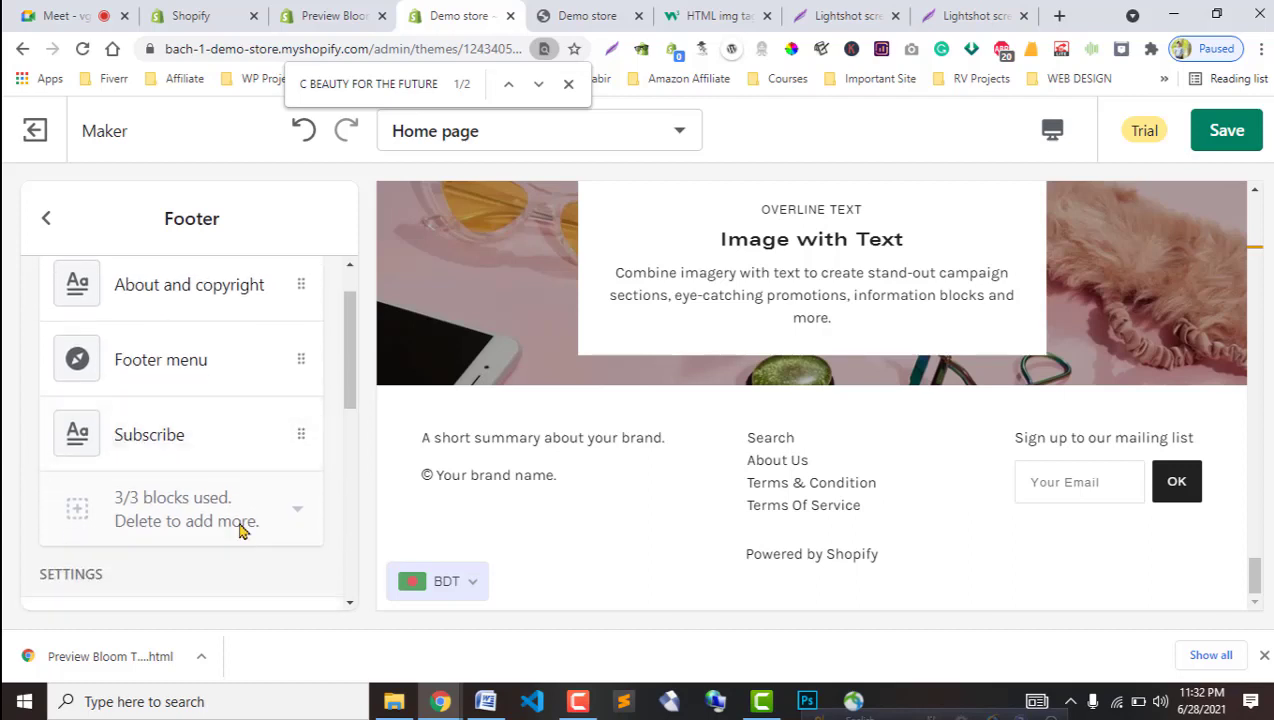
scroll(240, 532, up, 1)
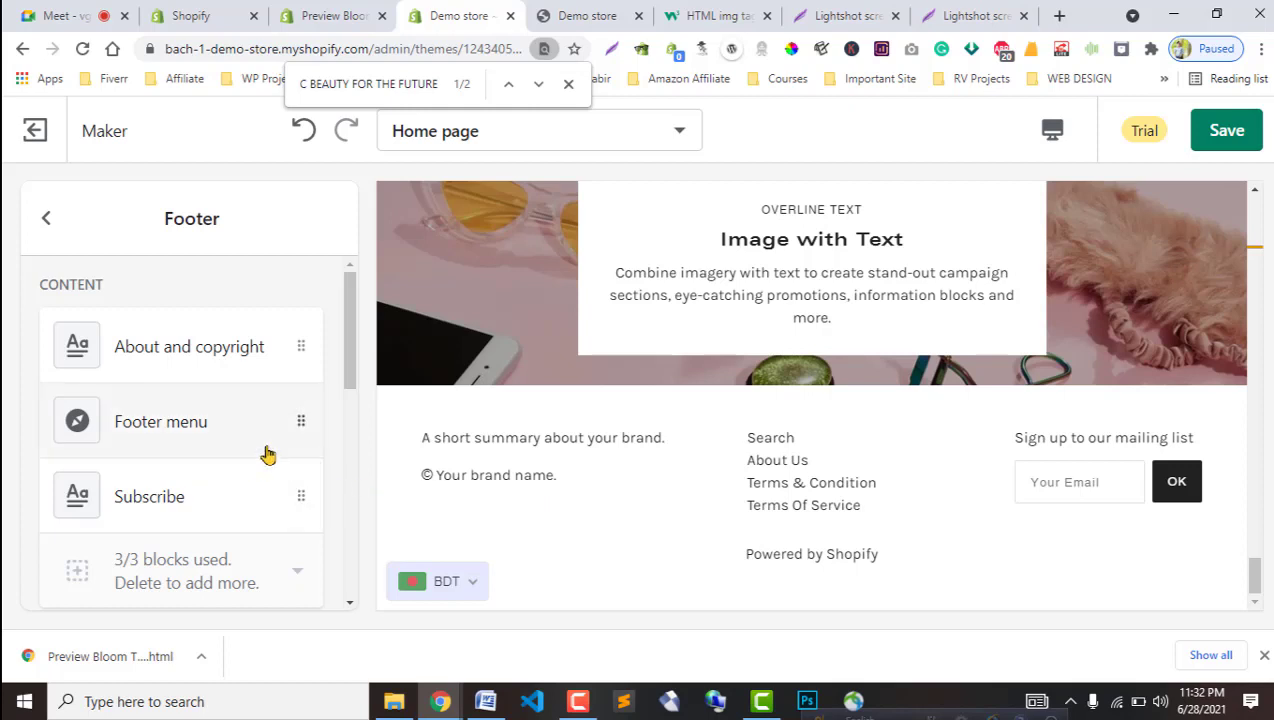
click(229, 494)
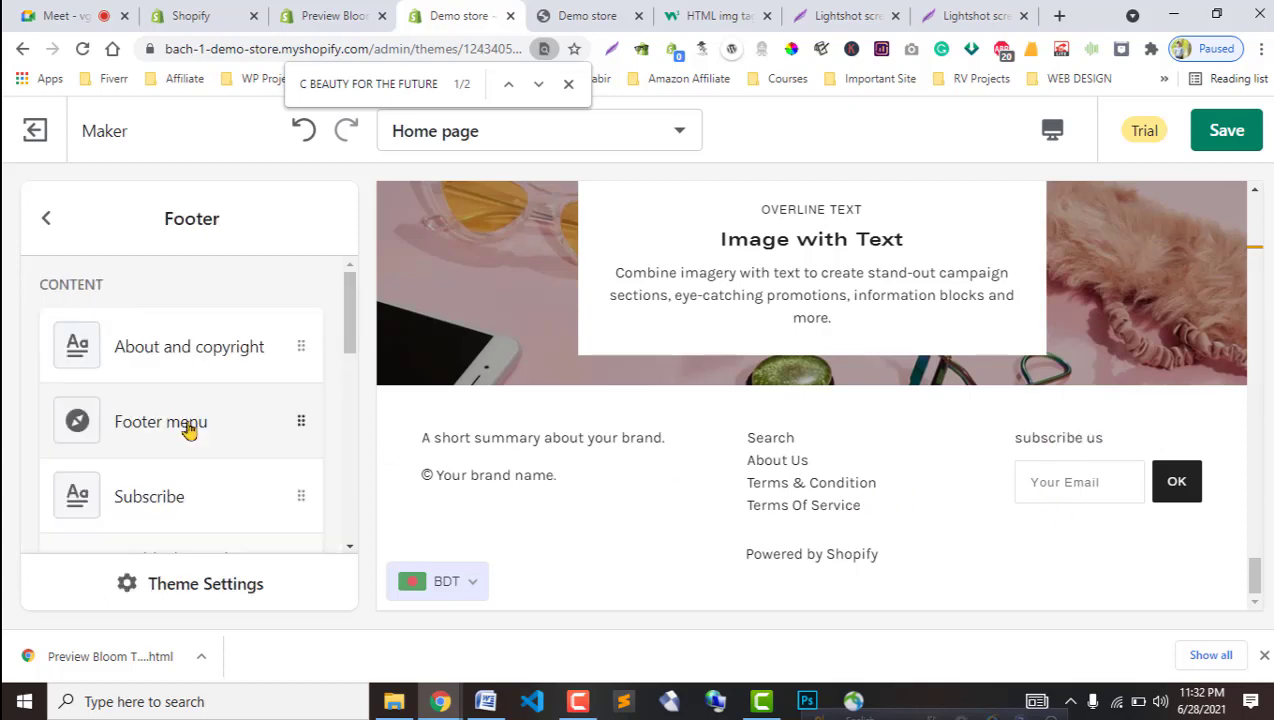
Title the footer menu block "important link" and return to the footer's block list.
click(190, 428)
click(165, 370)
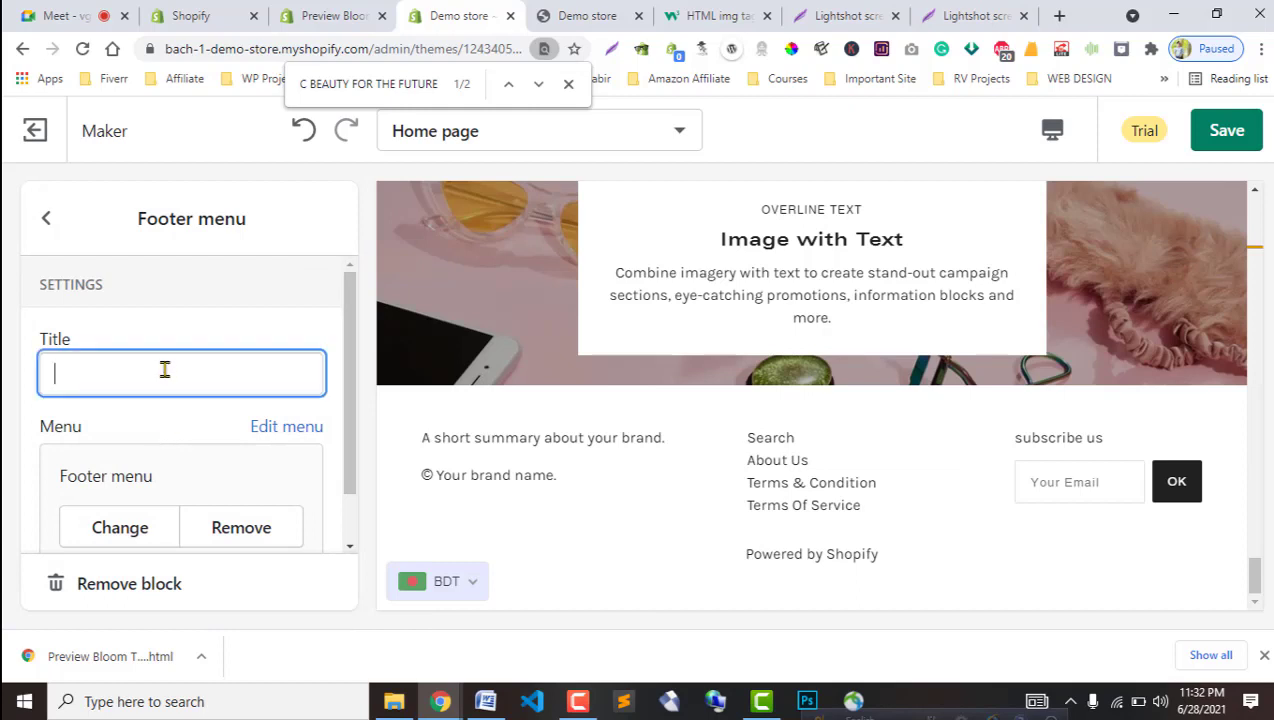
text(impo)
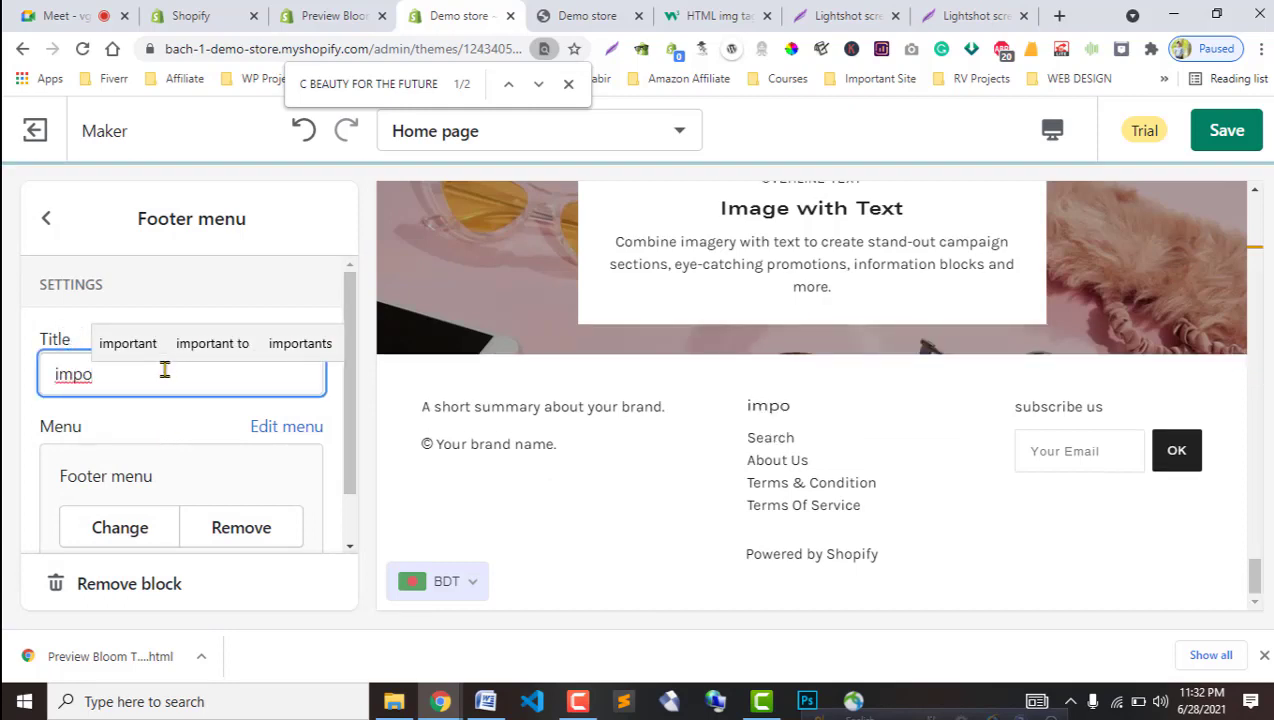
text(rtant link)
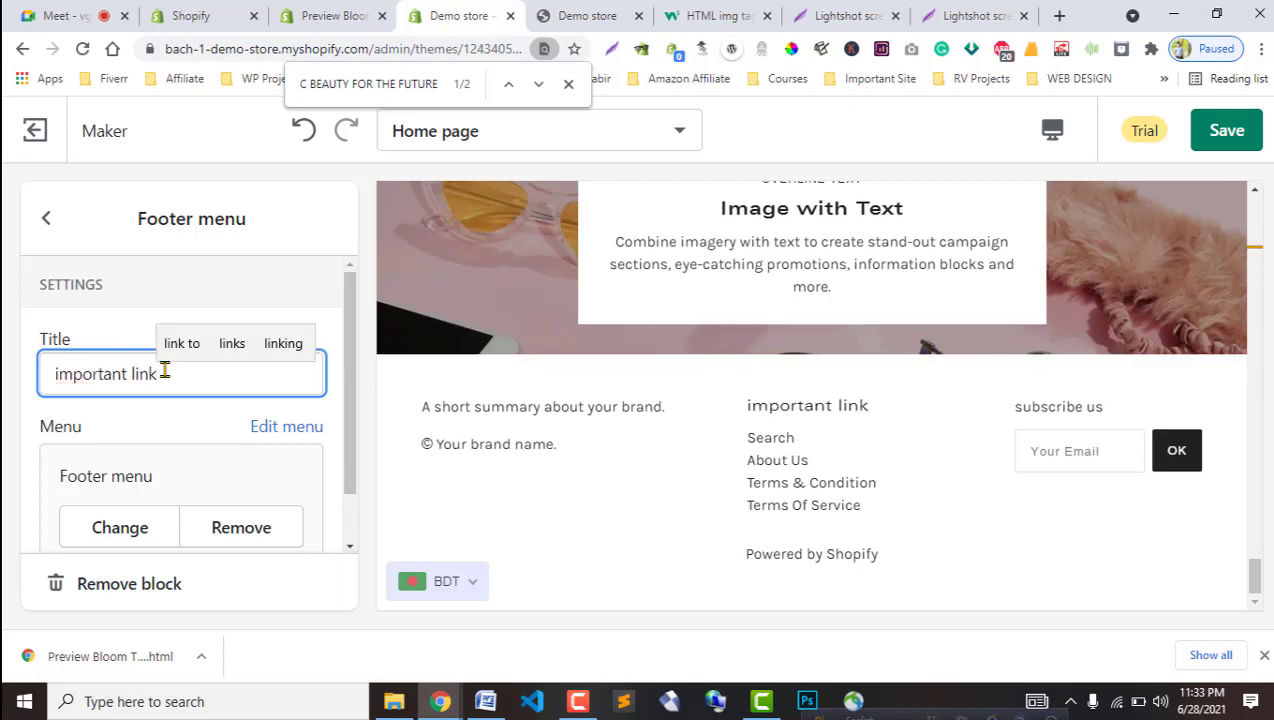
scroll(115, 555, down, 1)
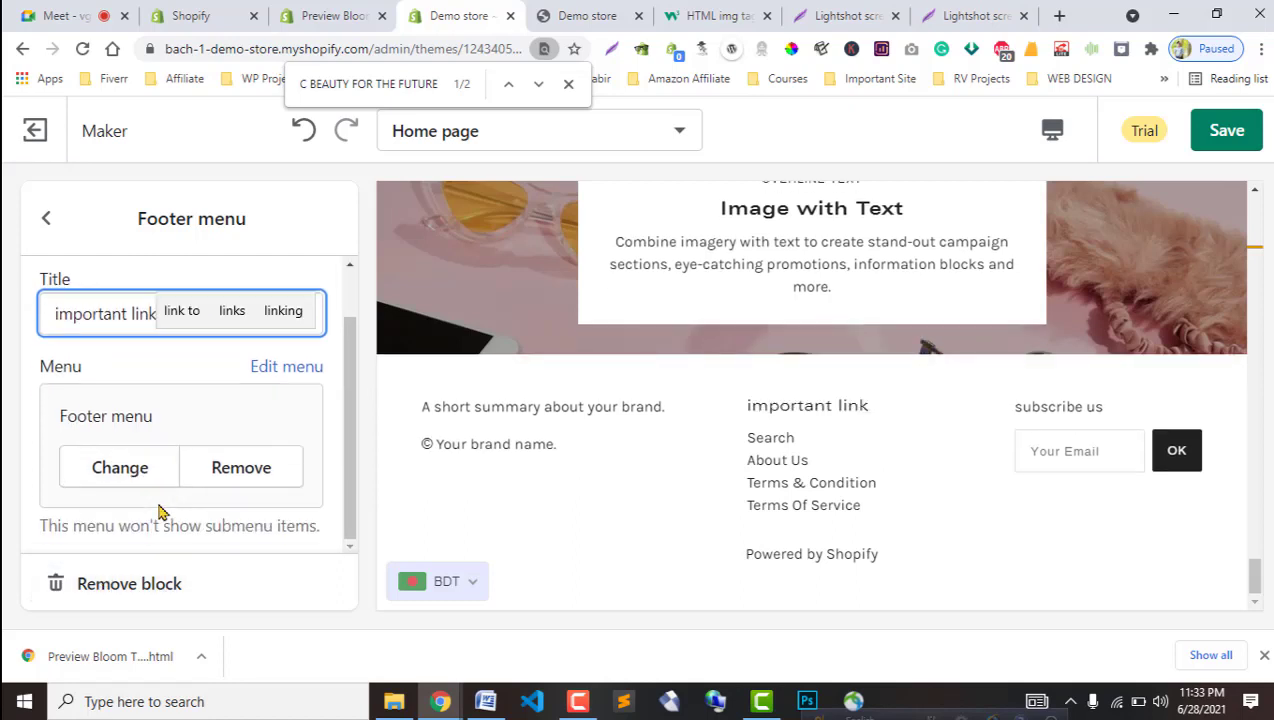
click(46, 218)
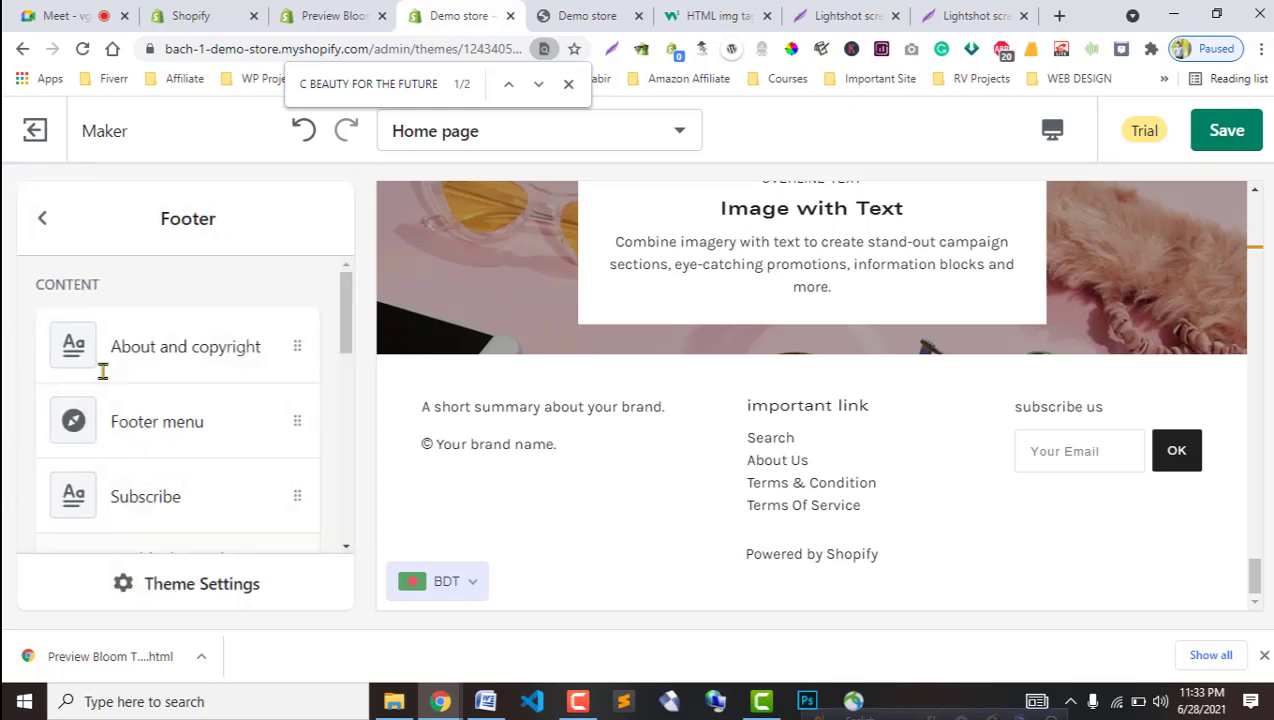
Review the settings of the footer's Subscribe and About and copyright blocks, including the social icons option, and return to the block list.
click(175, 513)
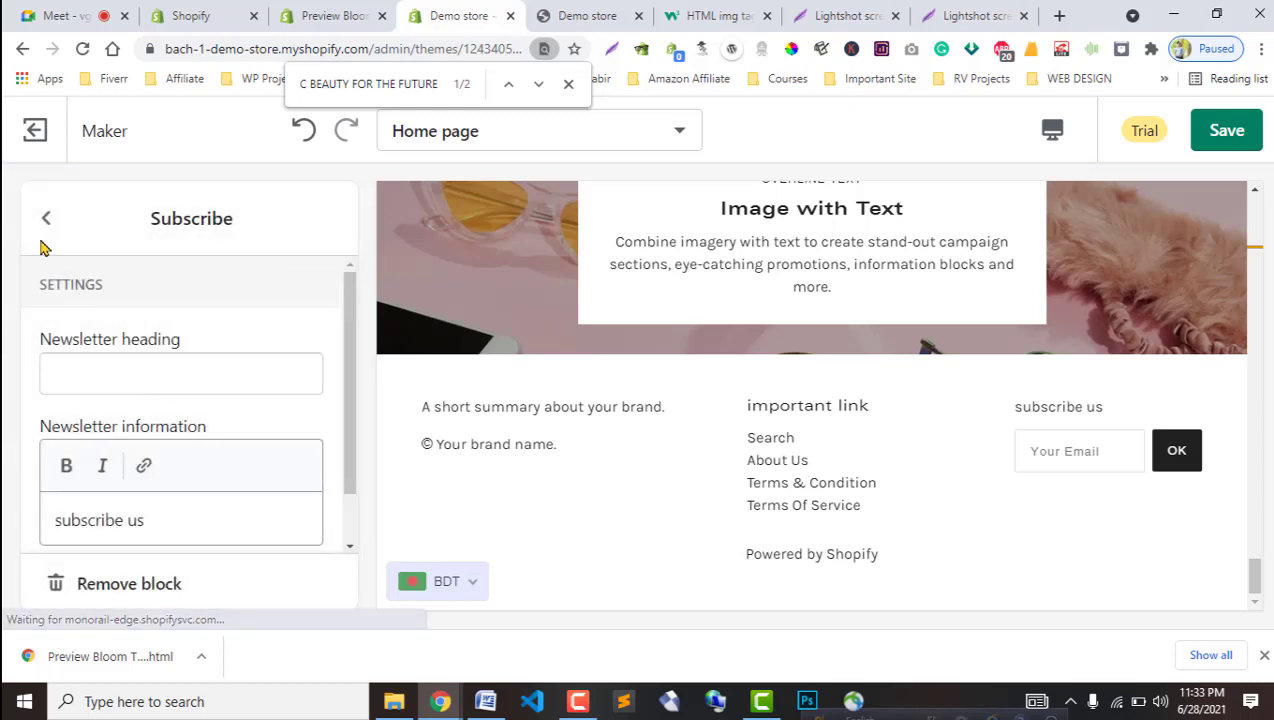
click(50, 222)
click(134, 359)
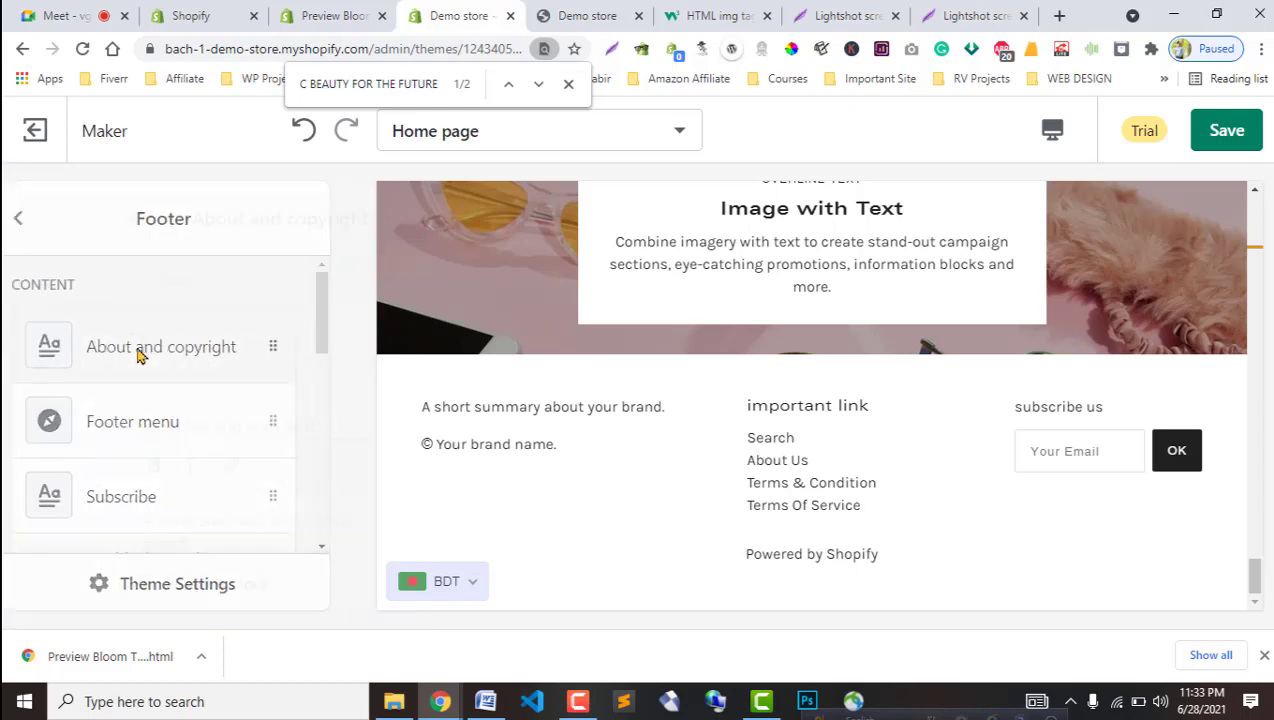
scroll(197, 452, down, 2)
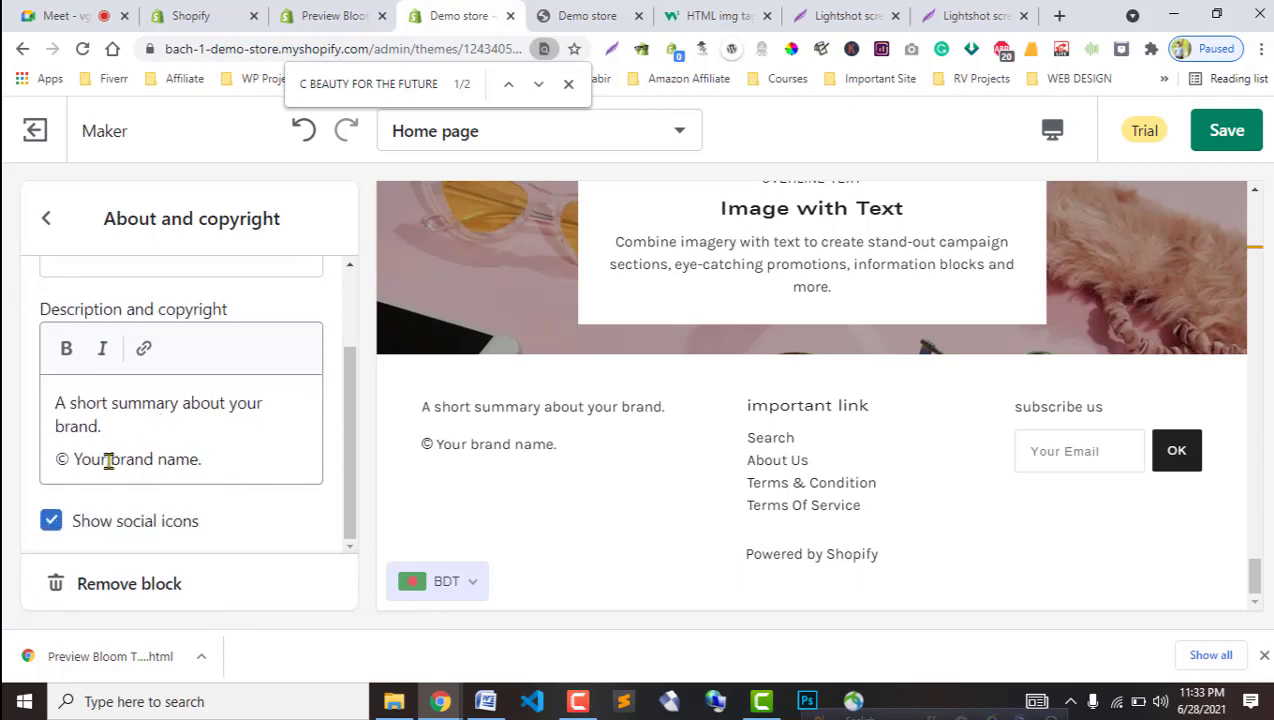
drag(108, 461, 273, 456)
click(273, 456)
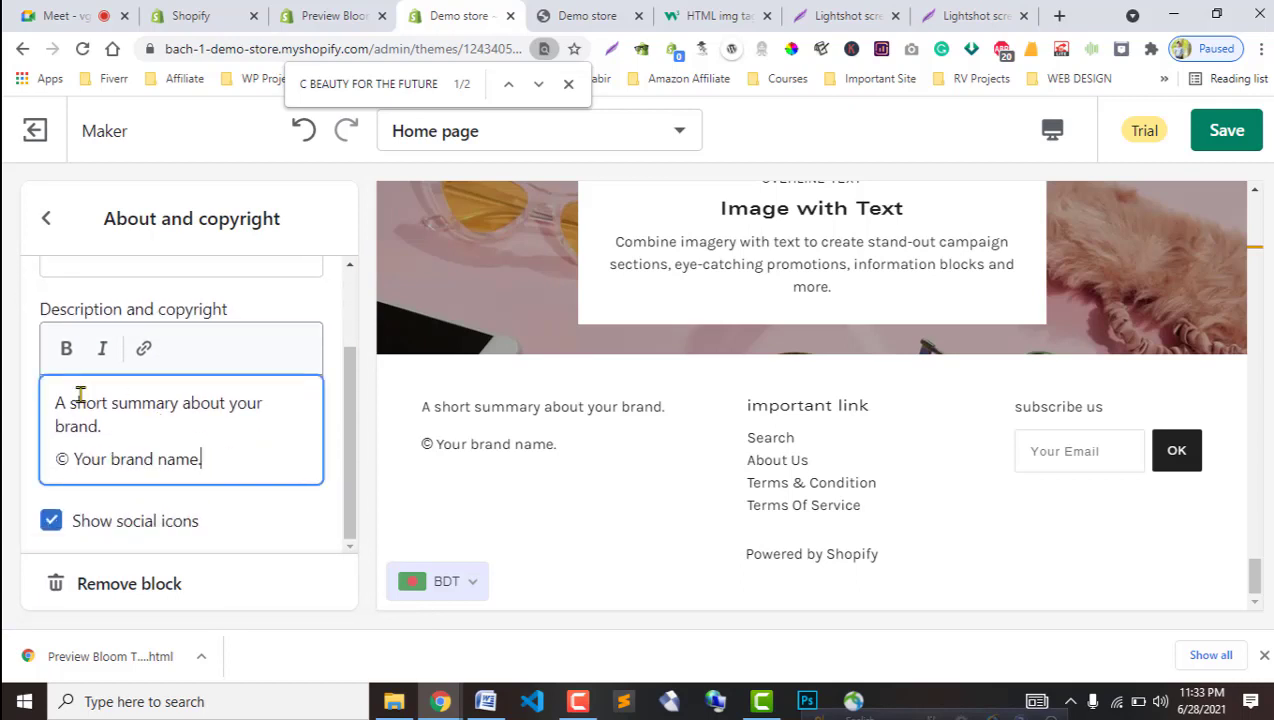
click(128, 527)
click(128, 527)
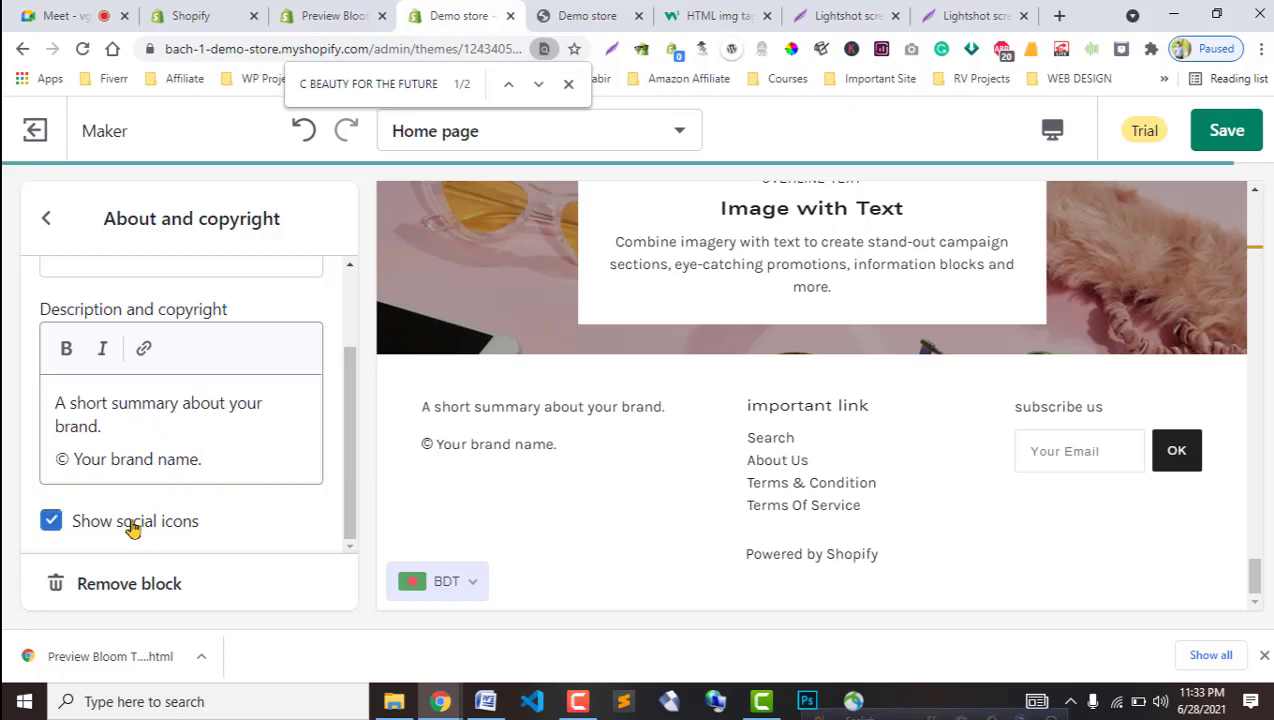
scroll(57, 437, up, 2)
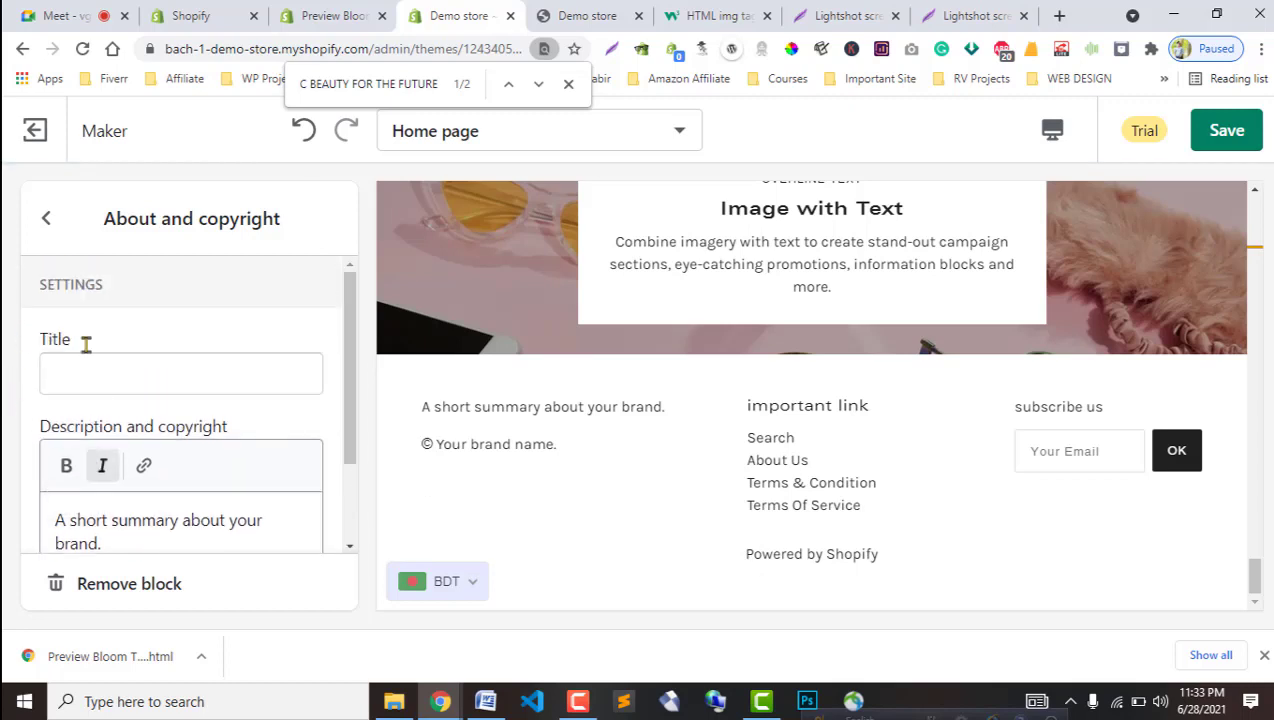
click(40, 217)
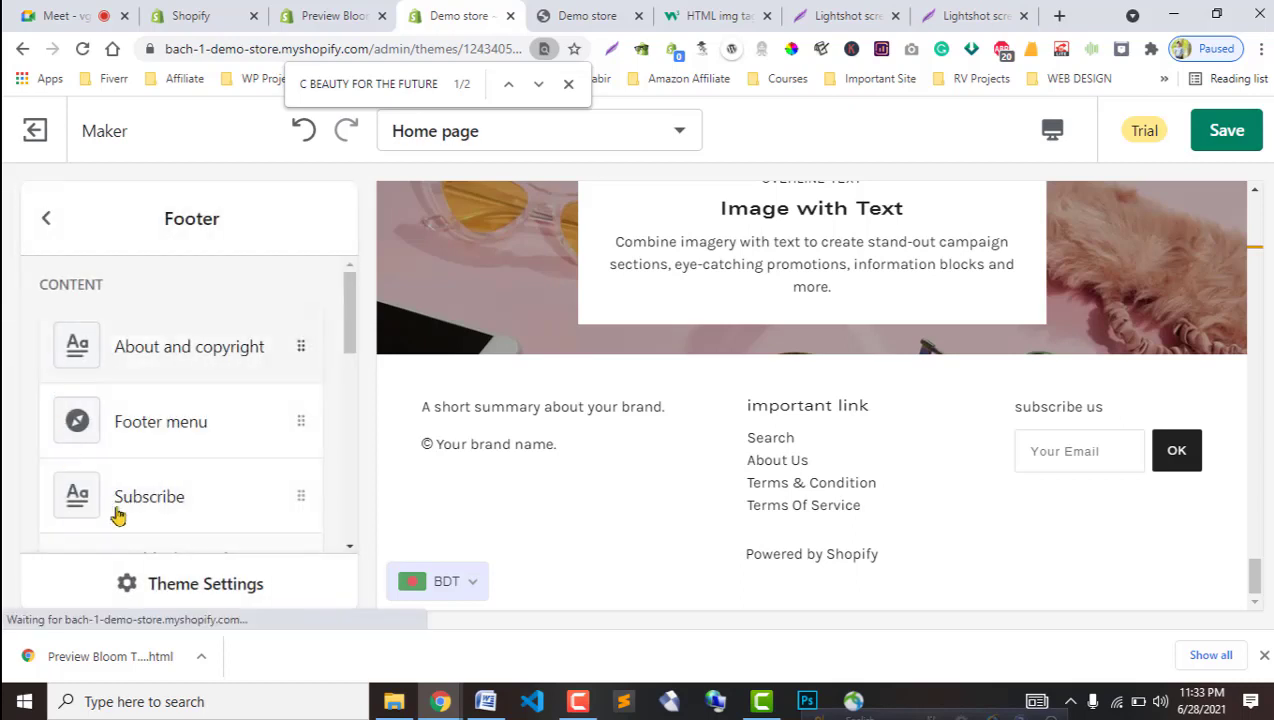
Check the footer's currency selector, language selector and payment logo settings, and return to the home page's section list.
scroll(117, 515, down, 3)
scroll(177, 530, down, 4)
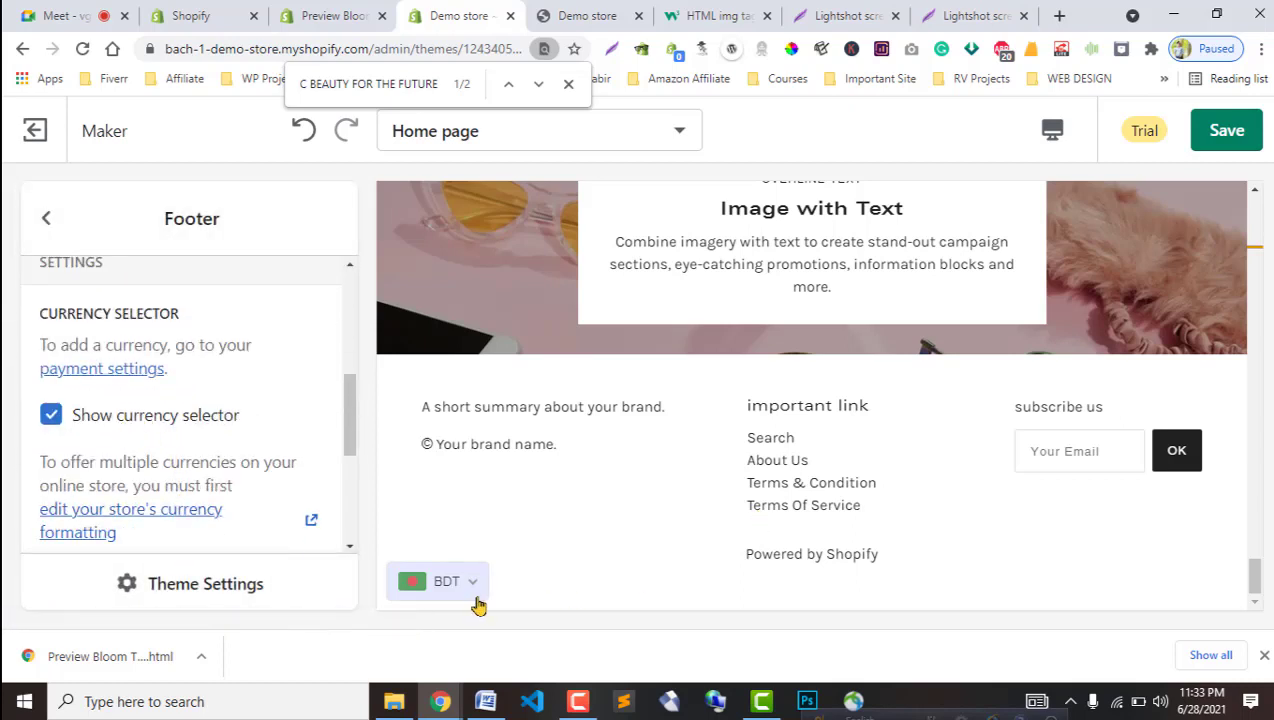
scroll(128, 441, down, 3)
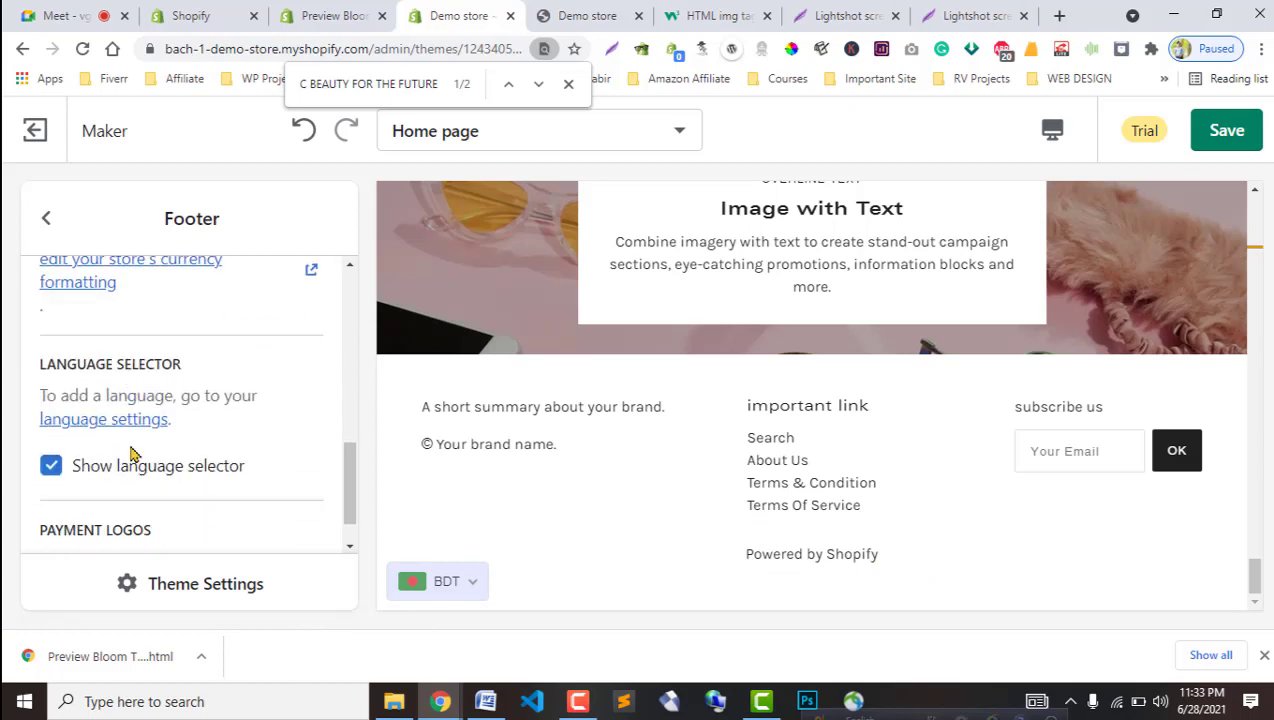
scroll(231, 498, down, 1)
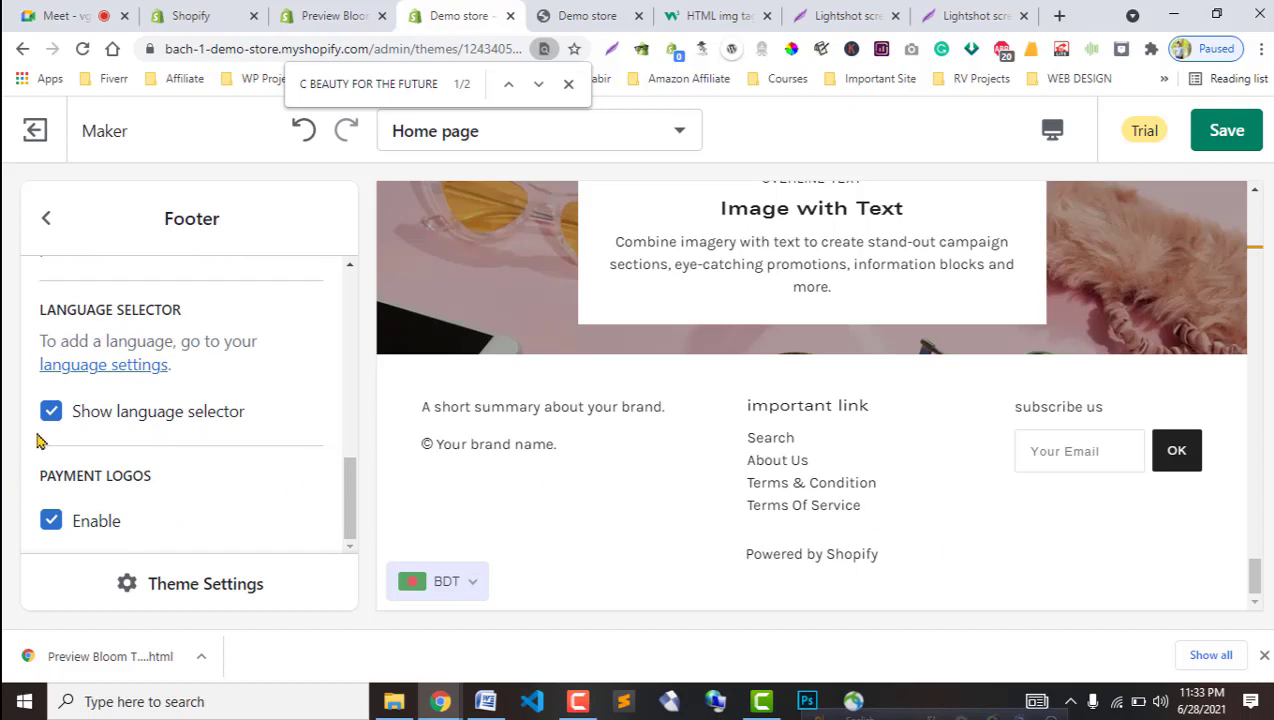
click(1264, 657)
click(48, 222)
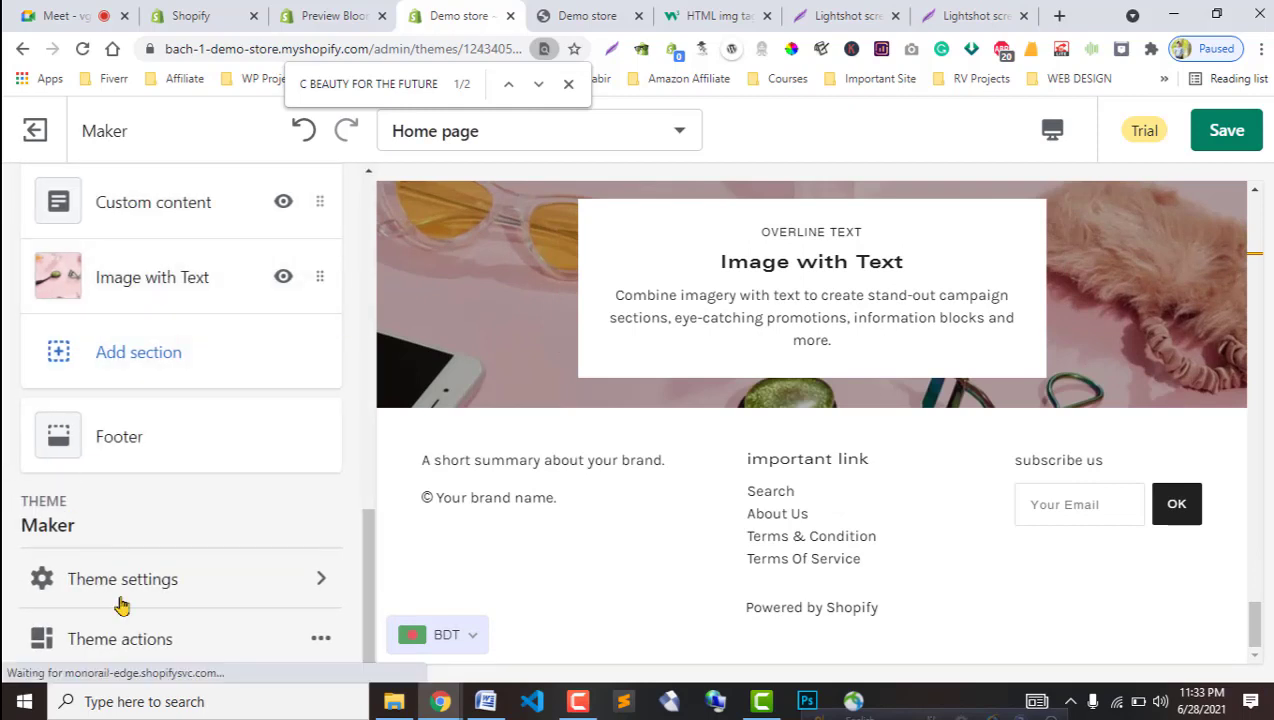
Open the theme's social media settings, enter "#" as the Instagram link and copy it.
click(105, 577)
scroll(205, 446, down, 2)
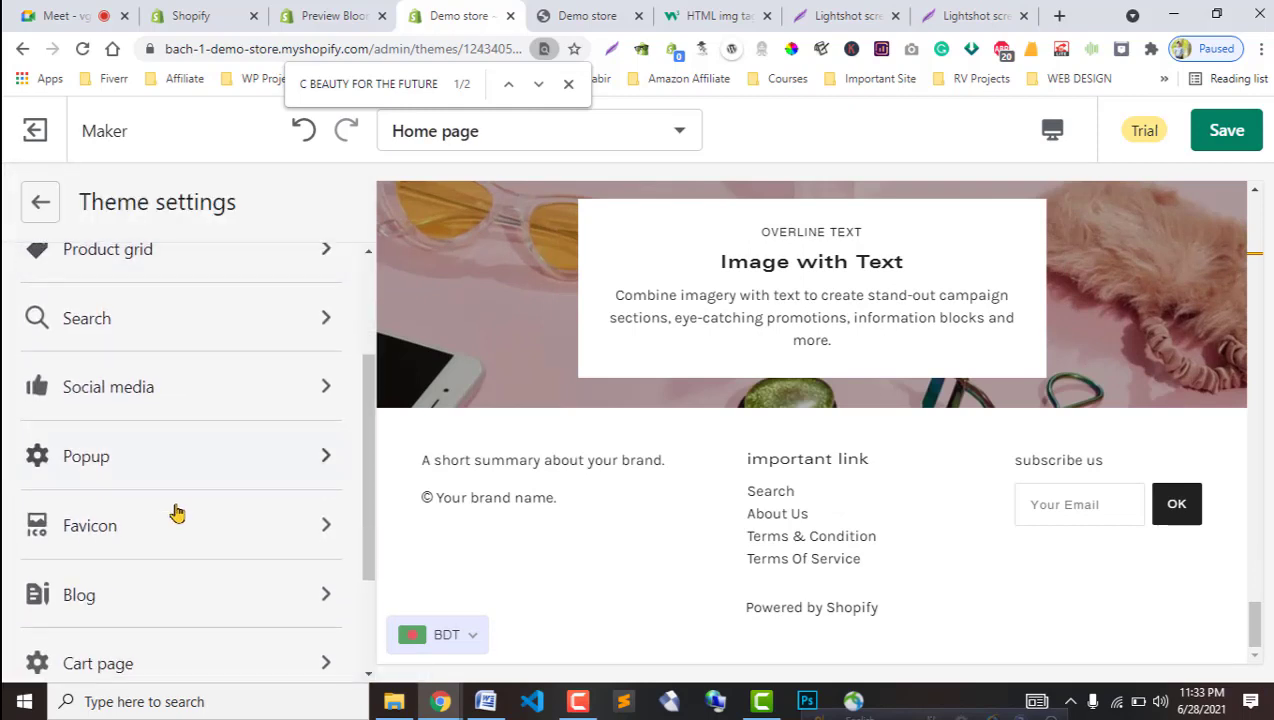
click(108, 384)
click(112, 341)
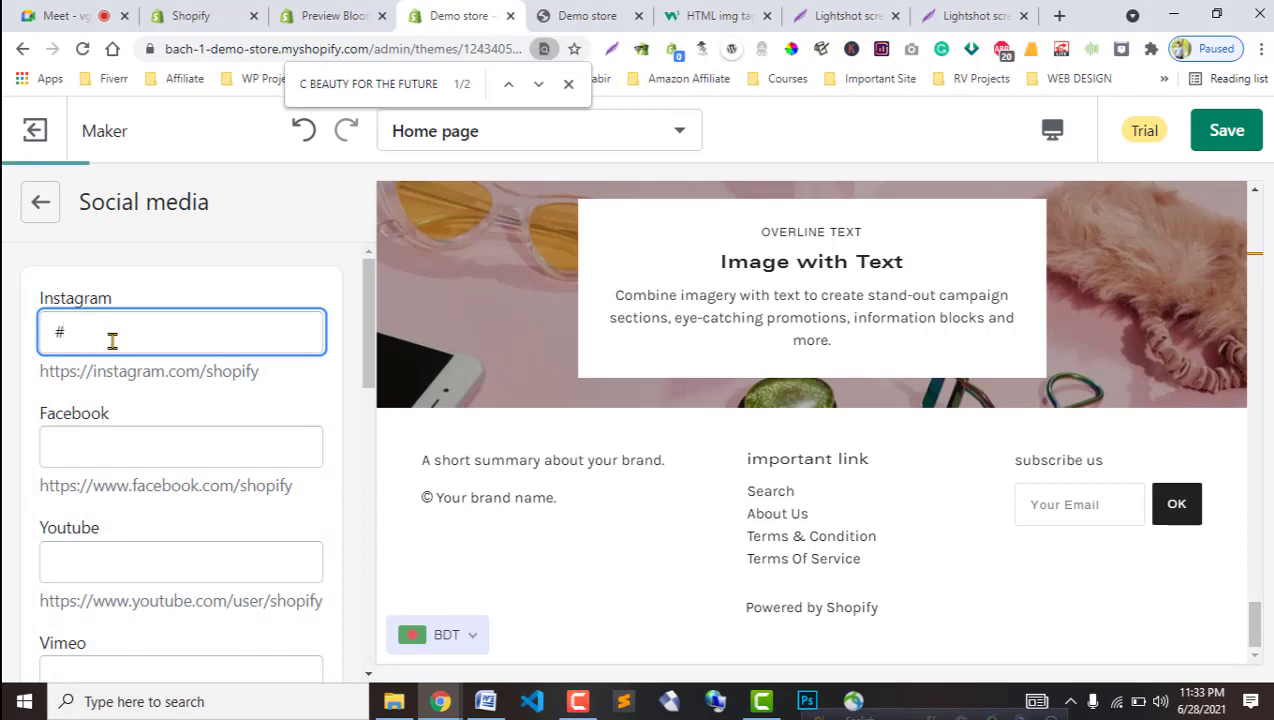
drag(110, 341, 40, 336)
key(ctrl+c)
Enter the same "#" placeholder as the Facebook, Youtube and Twitter links.
click(80, 455)
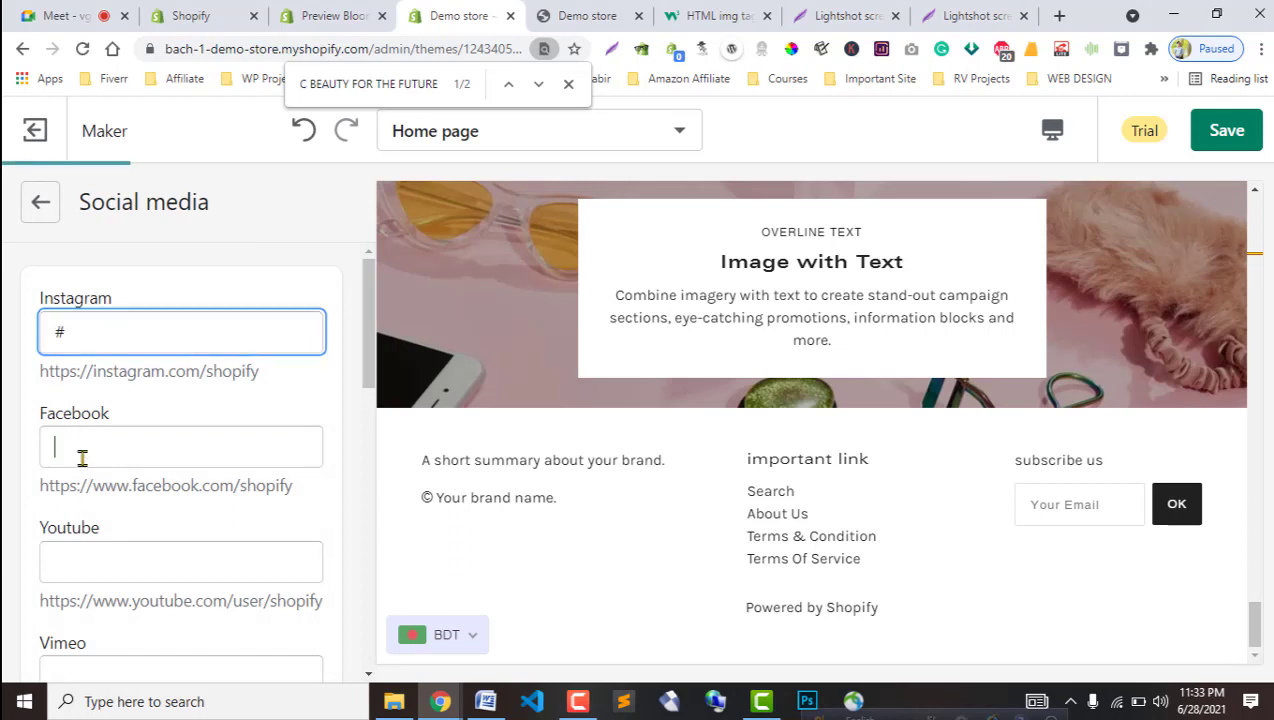
key(ctrl+v)
click(101, 559)
key(ctrl+v)
scroll(101, 559, down, 3)
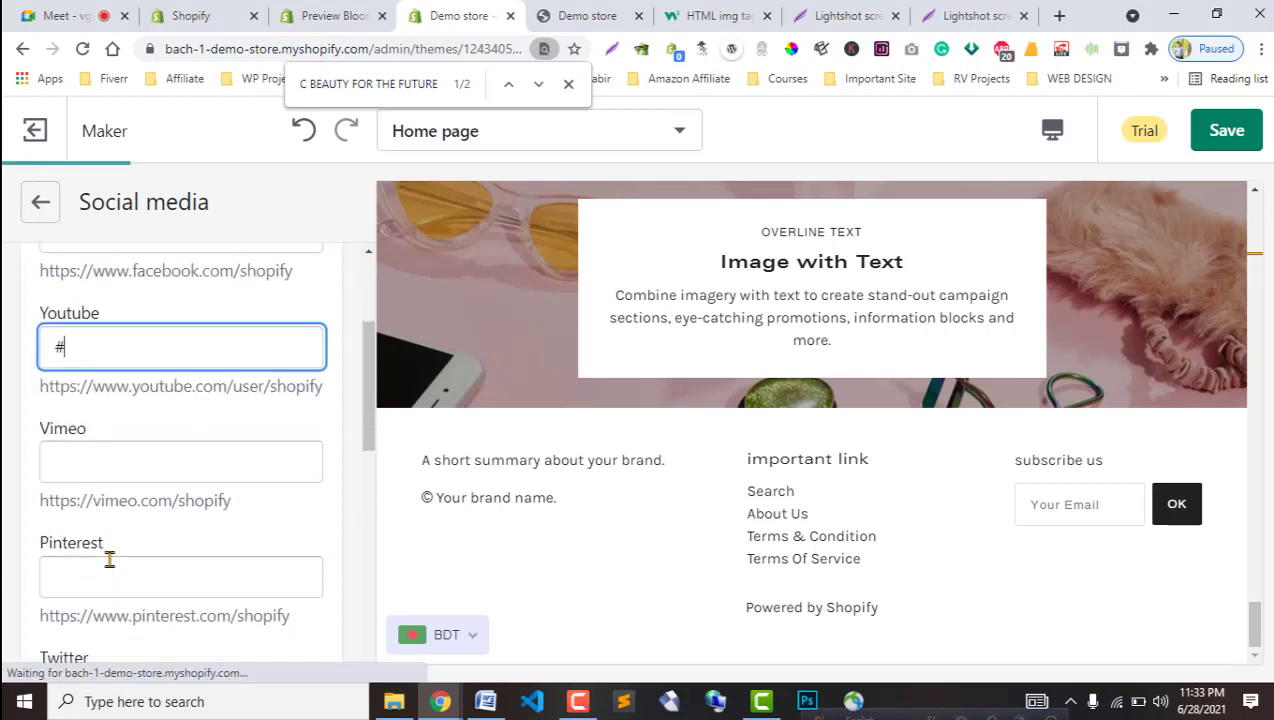
scroll(95, 549, down, 2)
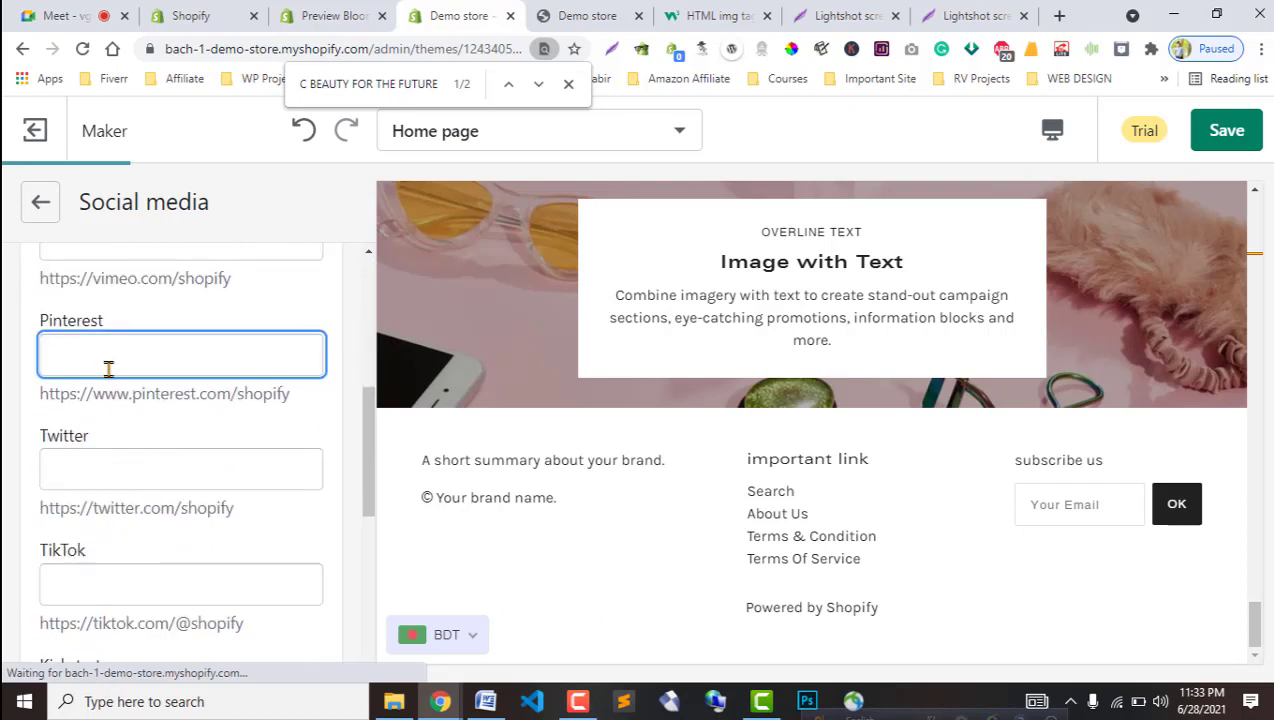
click(103, 470)
key(ctrl+v)
Enable product sharing along with the Facebook, Twitter and Pinterest sharing options, and return to the theme settings list.
scroll(105, 546, down, 5)
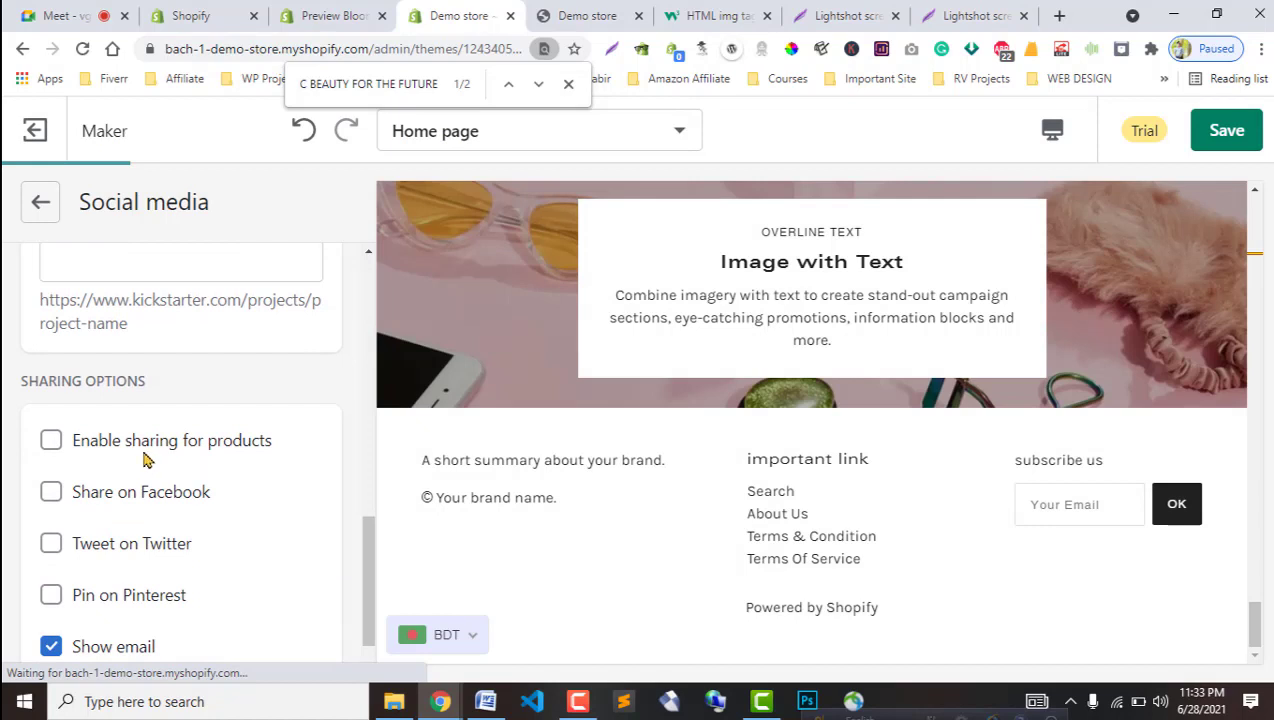
click(131, 443)
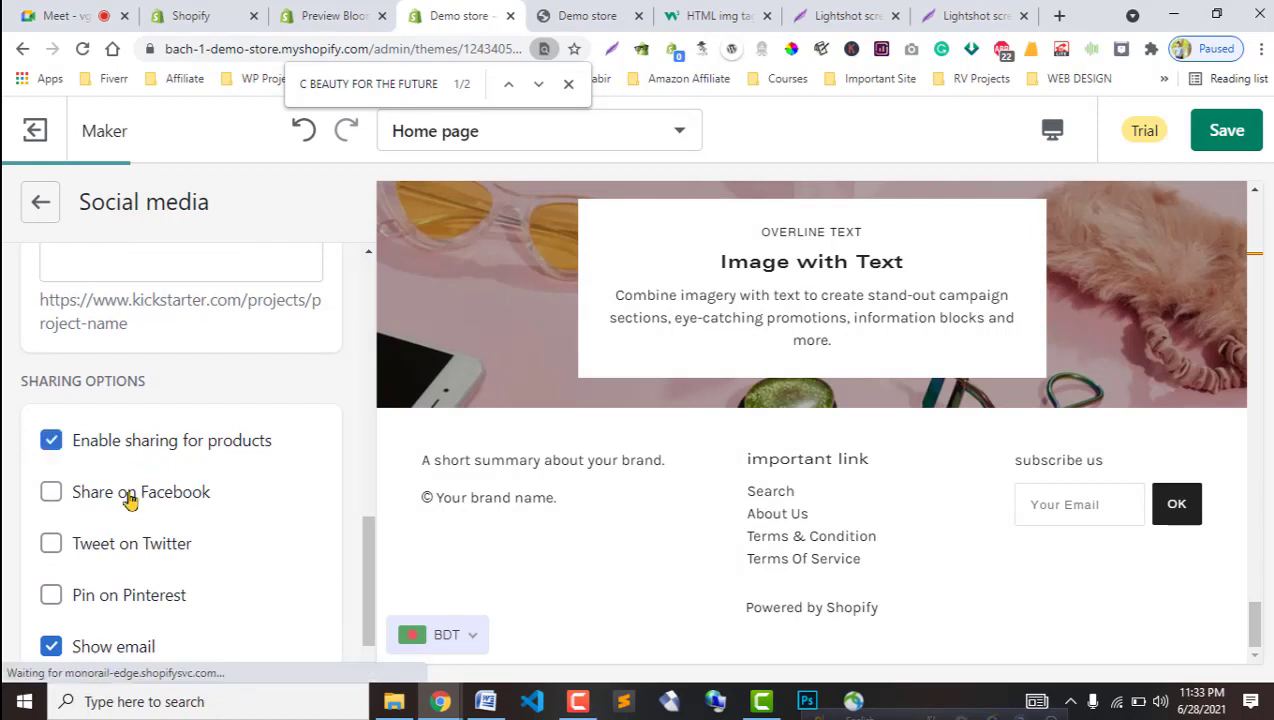
click(125, 495)
scroll(183, 563, down, 1)
click(105, 479)
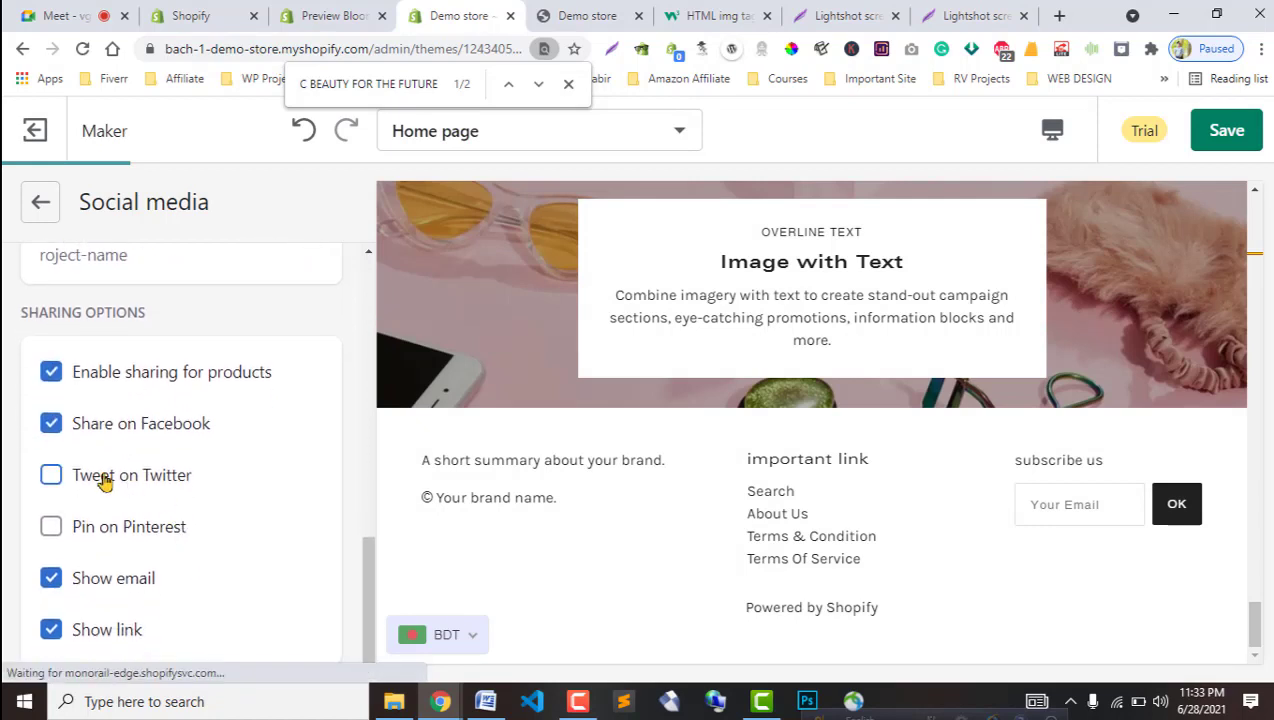
click(113, 537)
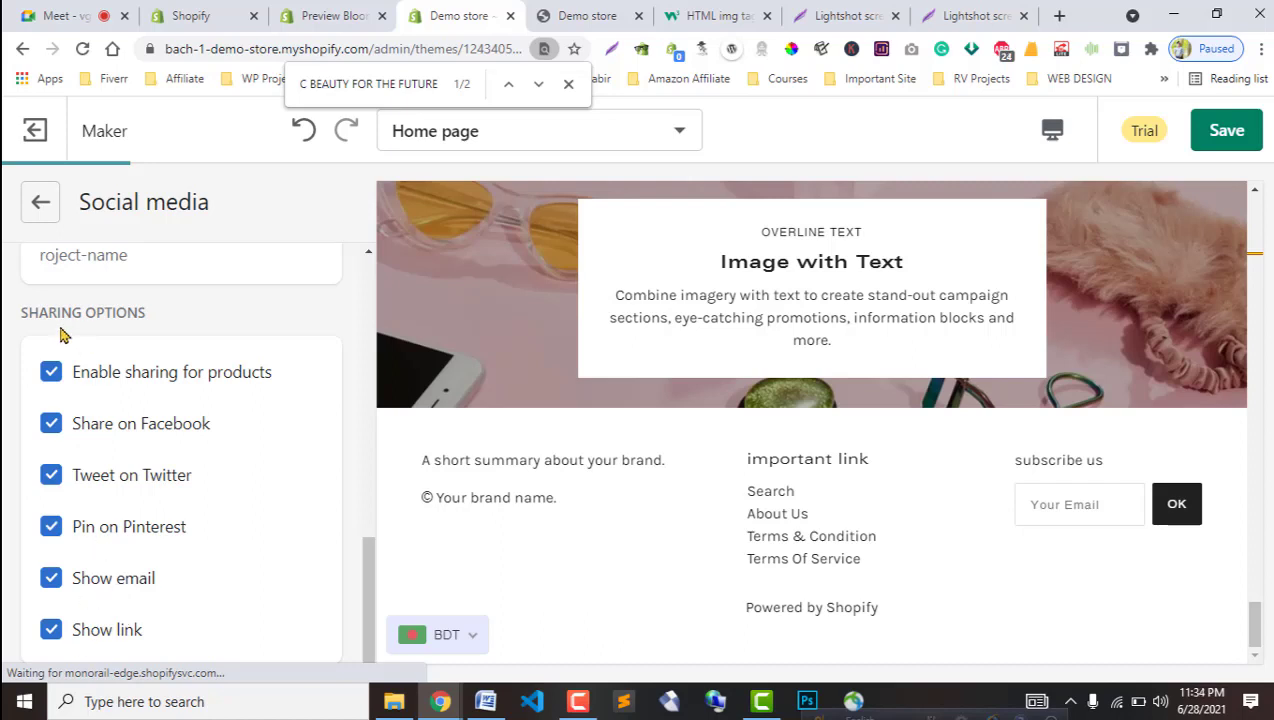
scroll(94, 319, up, 8)
click(28, 207)
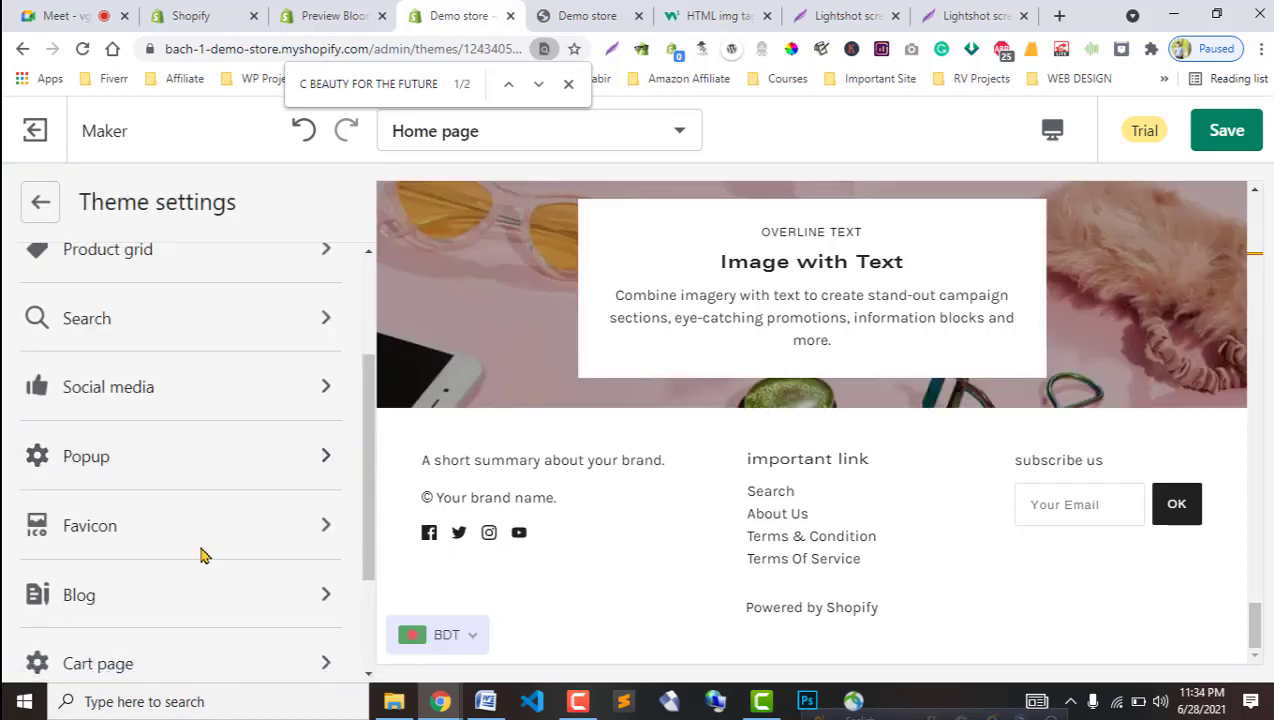
Look through the theme settings categories, return to the home page's section list and save the theme changes.
scroll(199, 540, down, 1)
scroll(210, 590, down, 2)
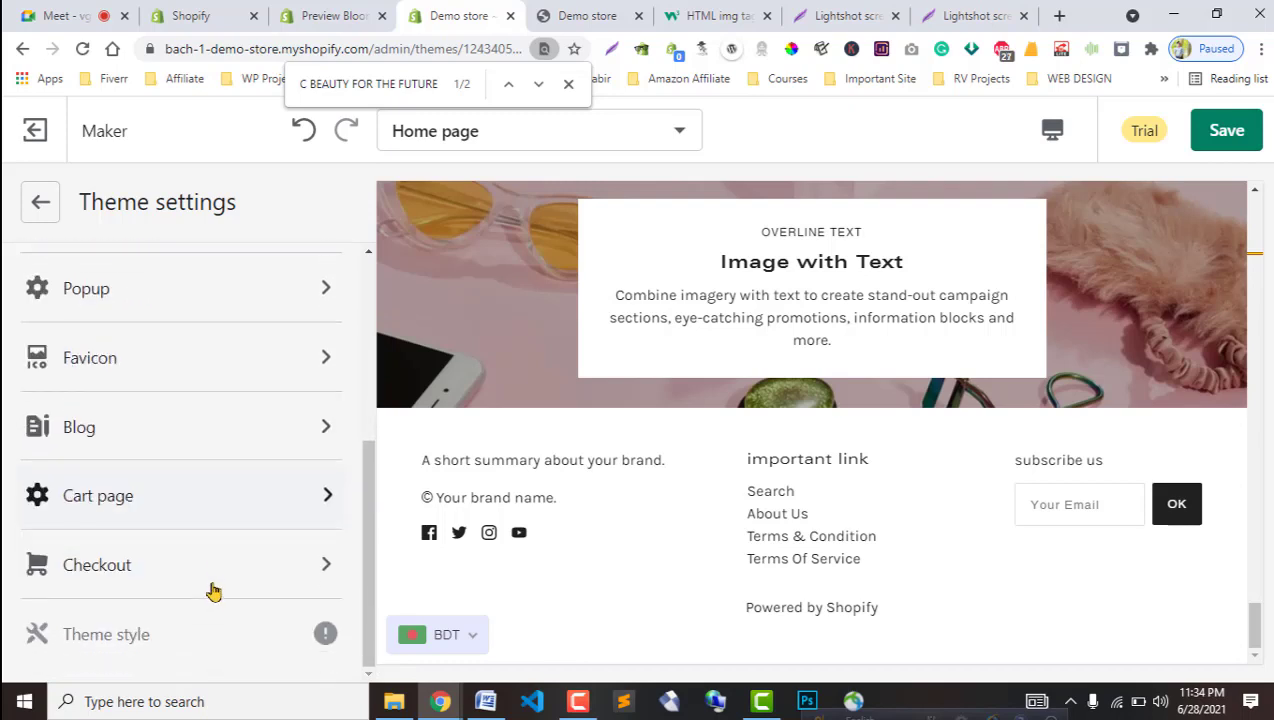
scroll(142, 583, up, 4)
scroll(142, 580, up, 2)
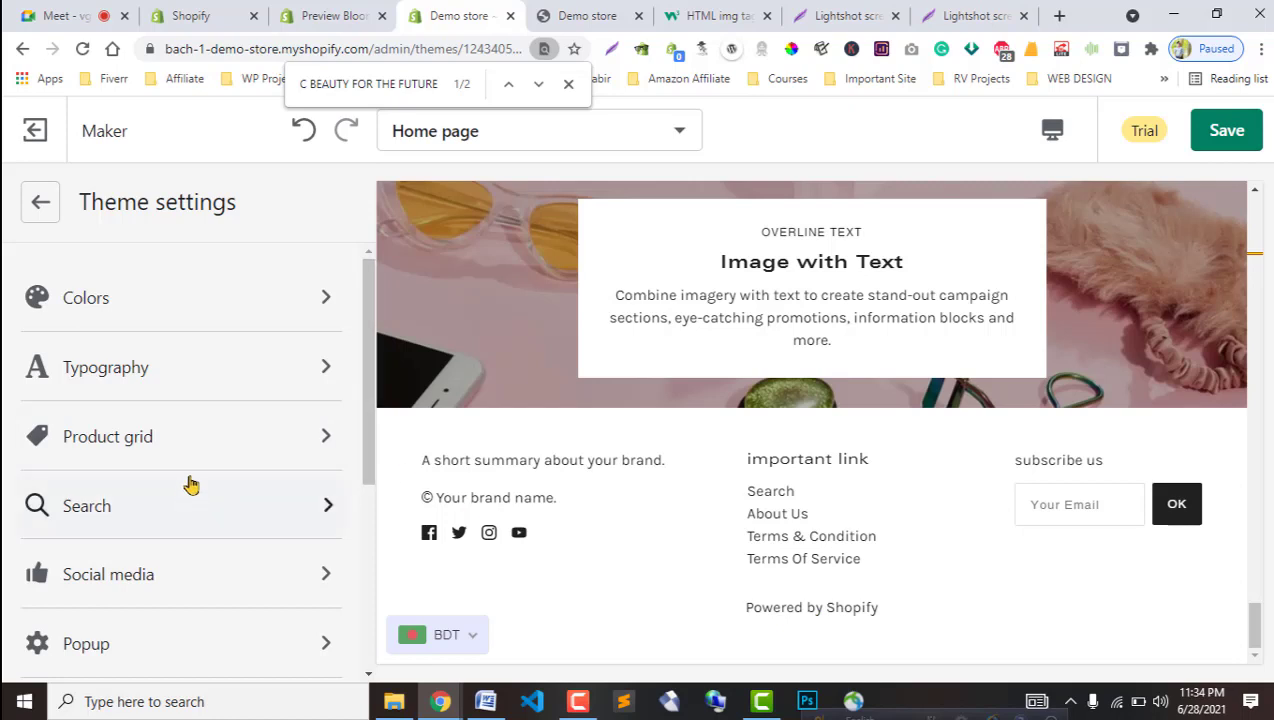
click(38, 210)
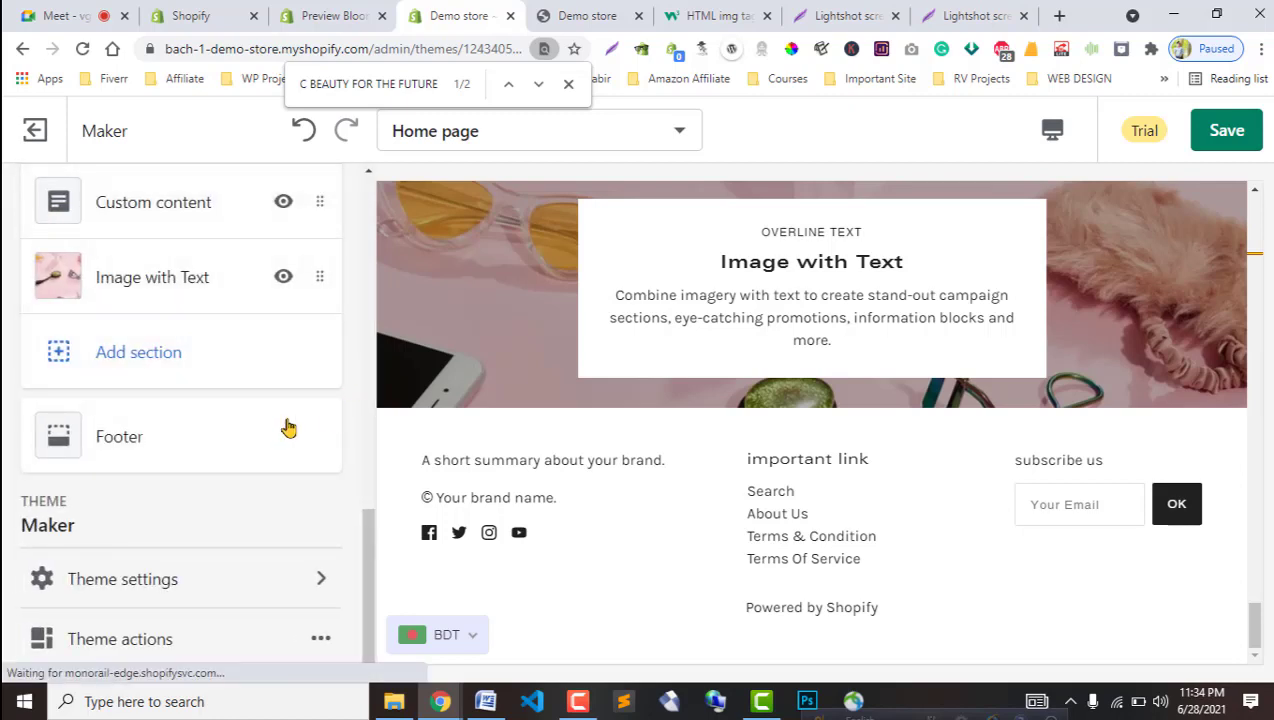
scroll(100, 430, up, 8)
scroll(107, 437, up, 5)
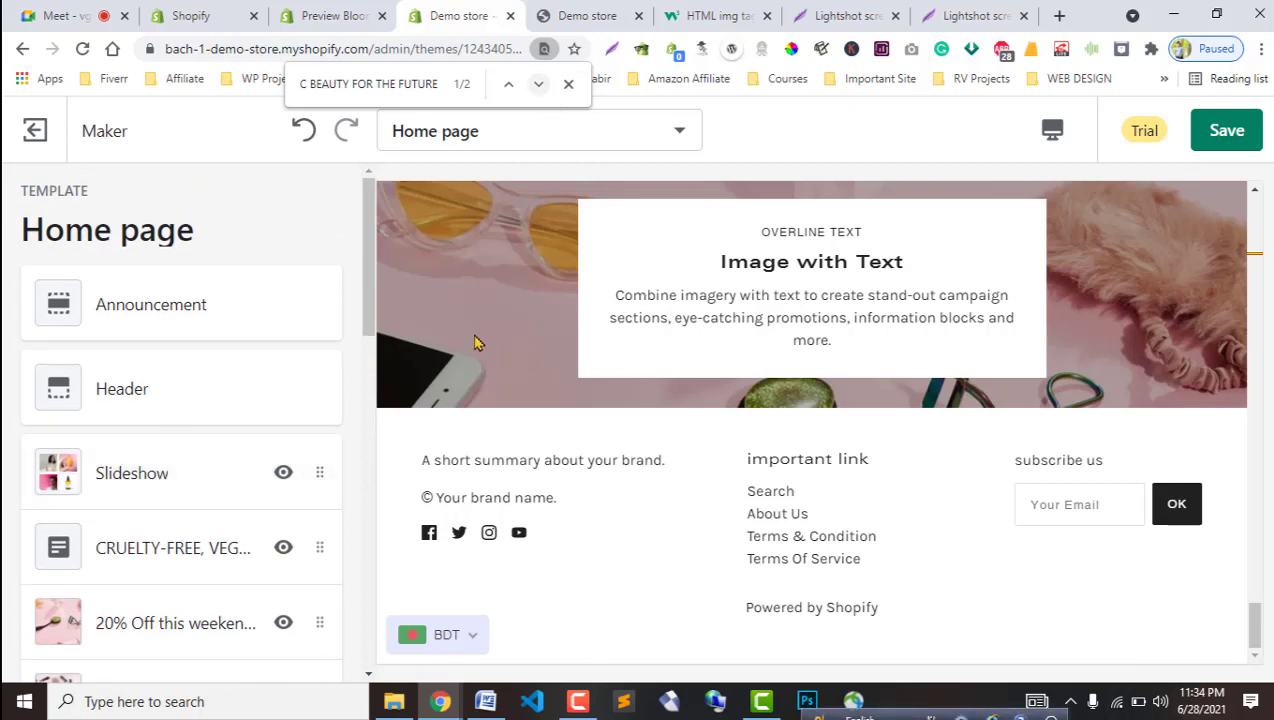
scroll(735, 510, up, 10)
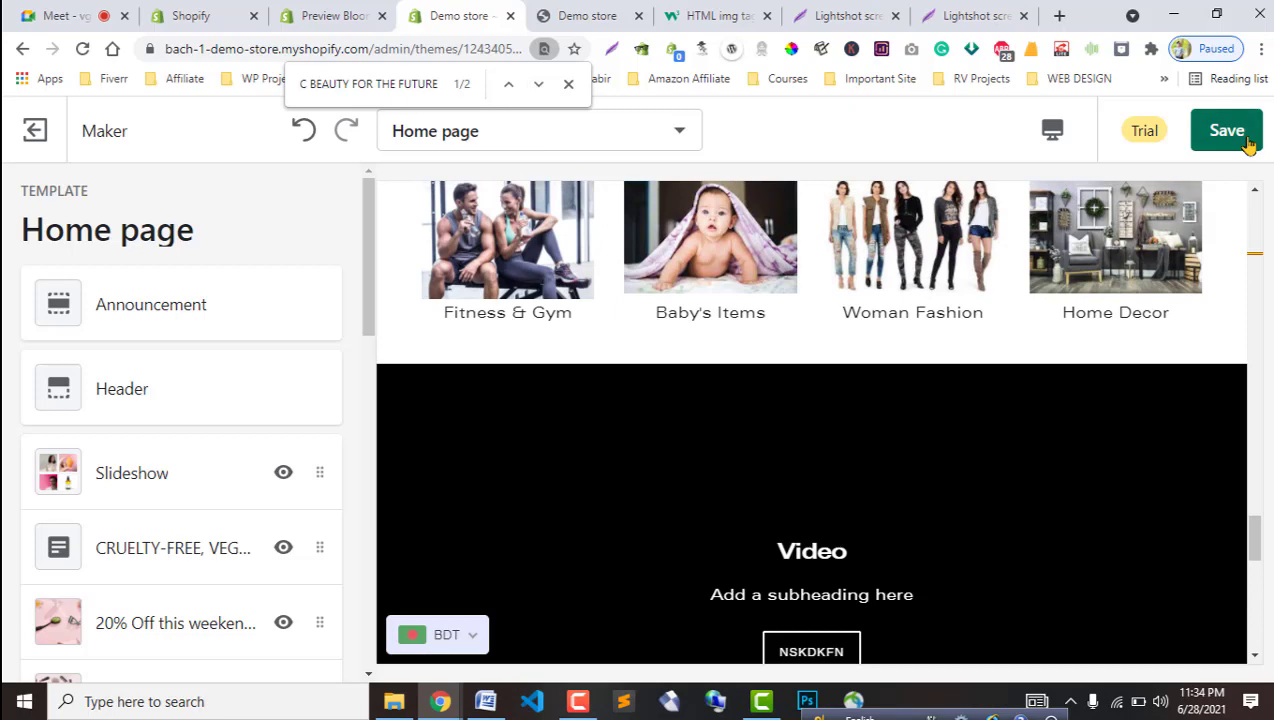
click(1246, 141)
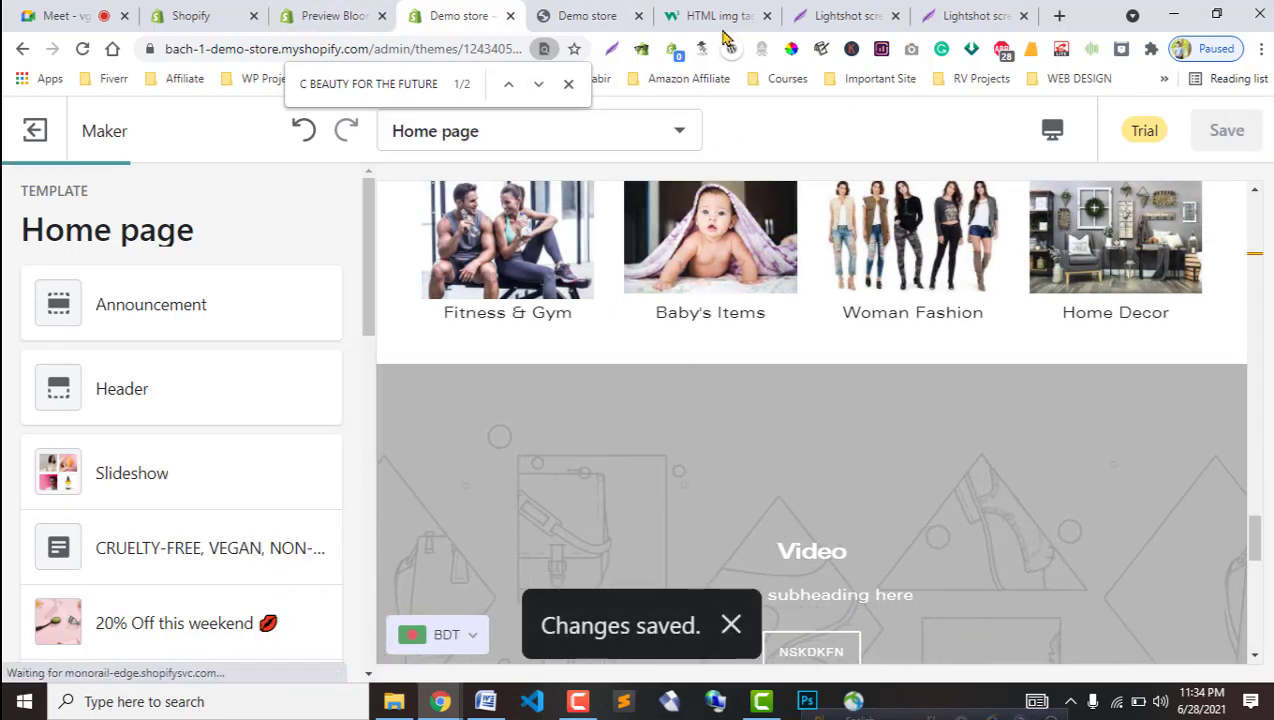
Switch to the open storefront page and examine its home page from the header to the footer.
click(592, 15)
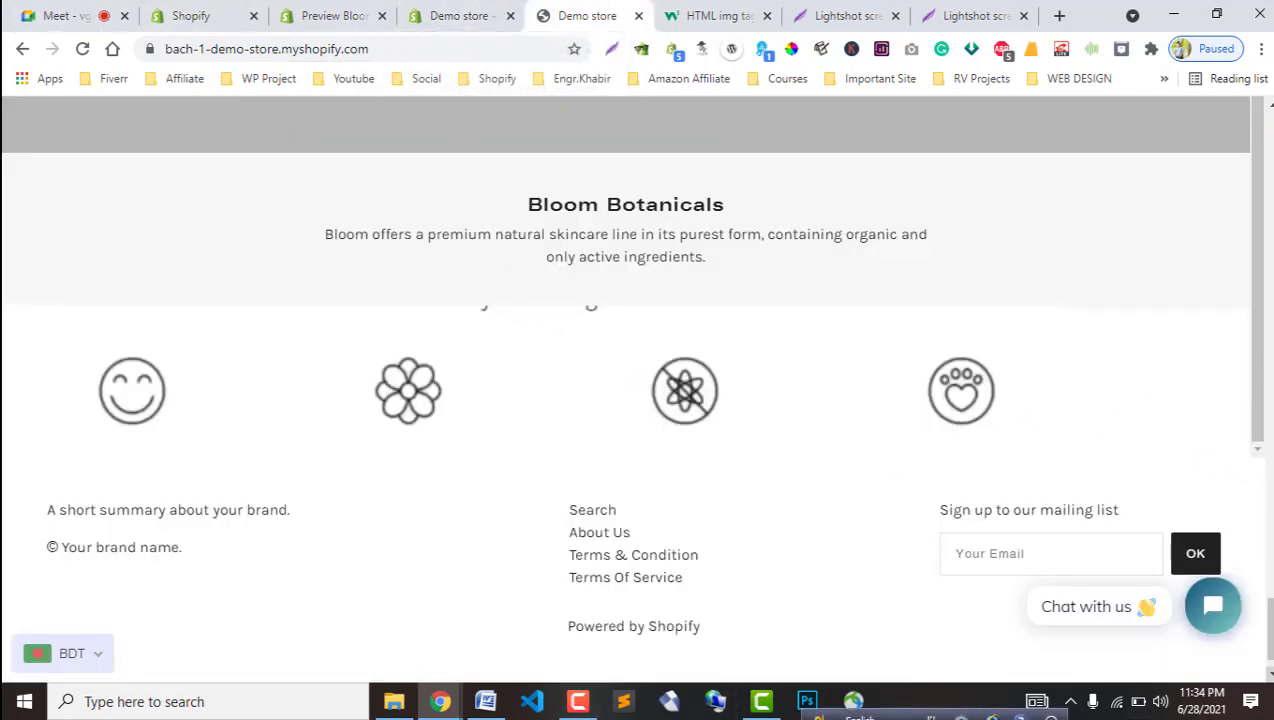
scroll(1050, 176, up, 15)
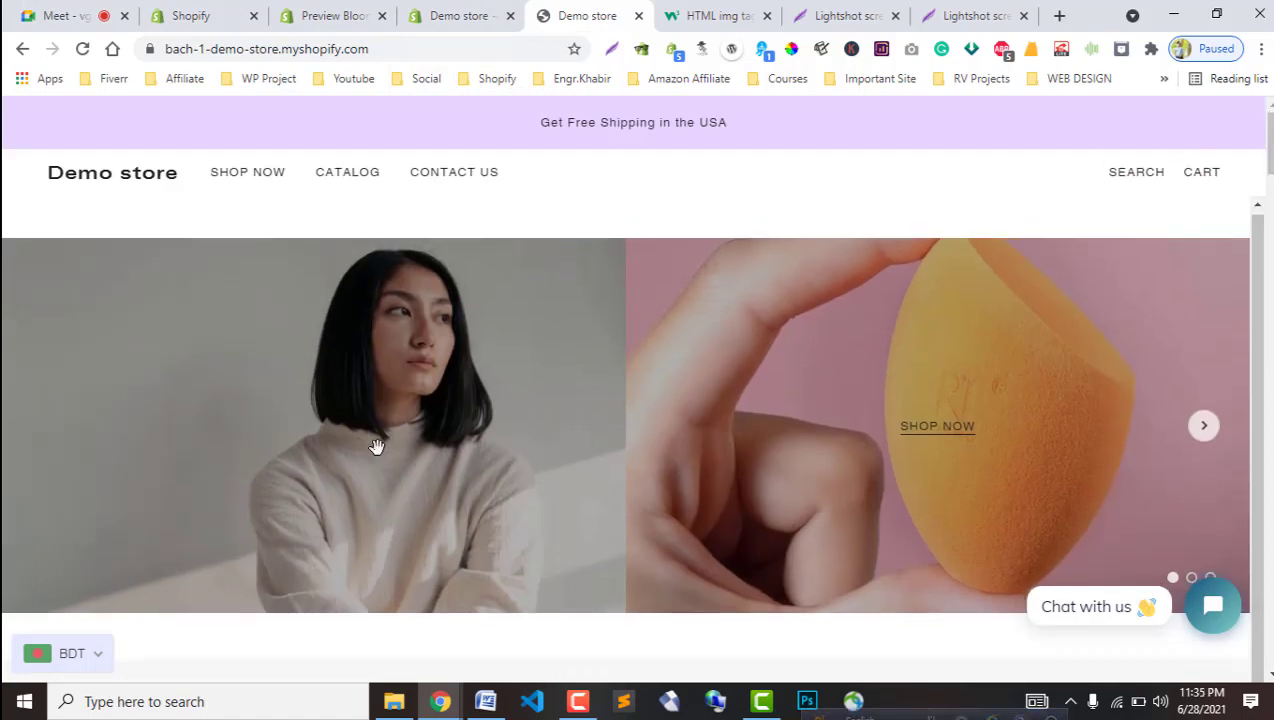
scroll(587, 482, down, 1)
scroll(637, 532, down, 10)
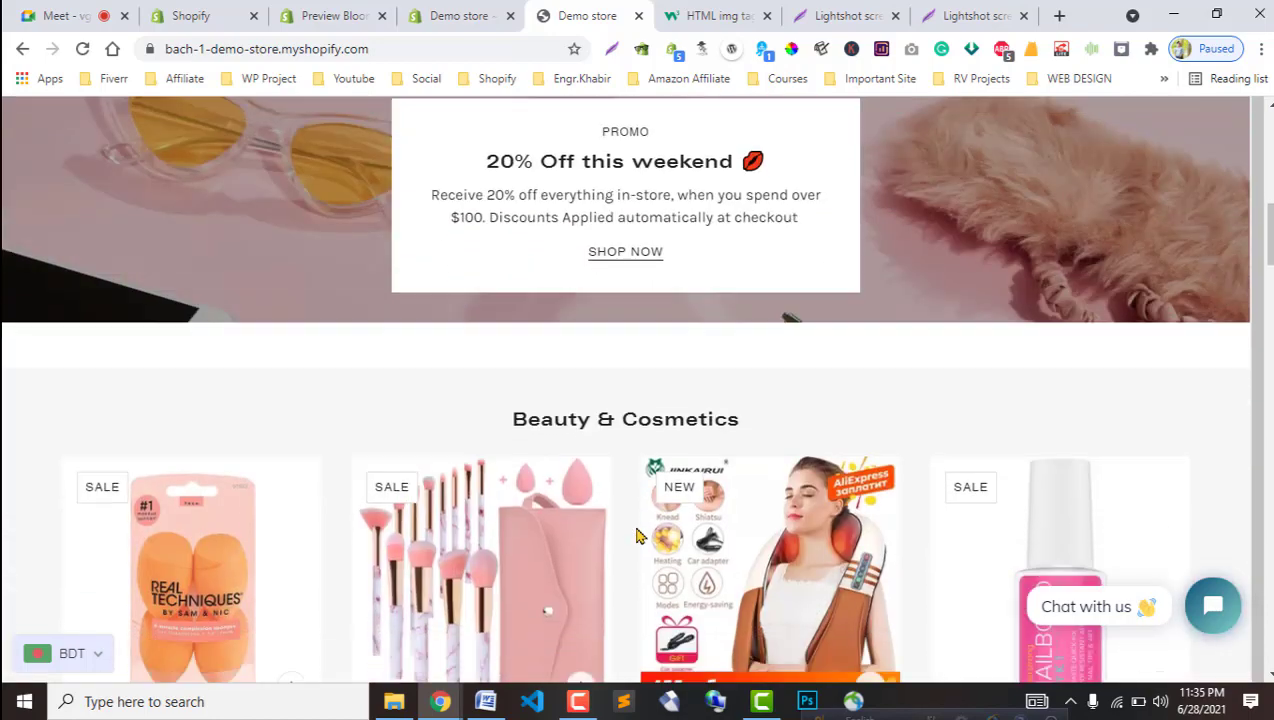
scroll(640, 535, down, 10)
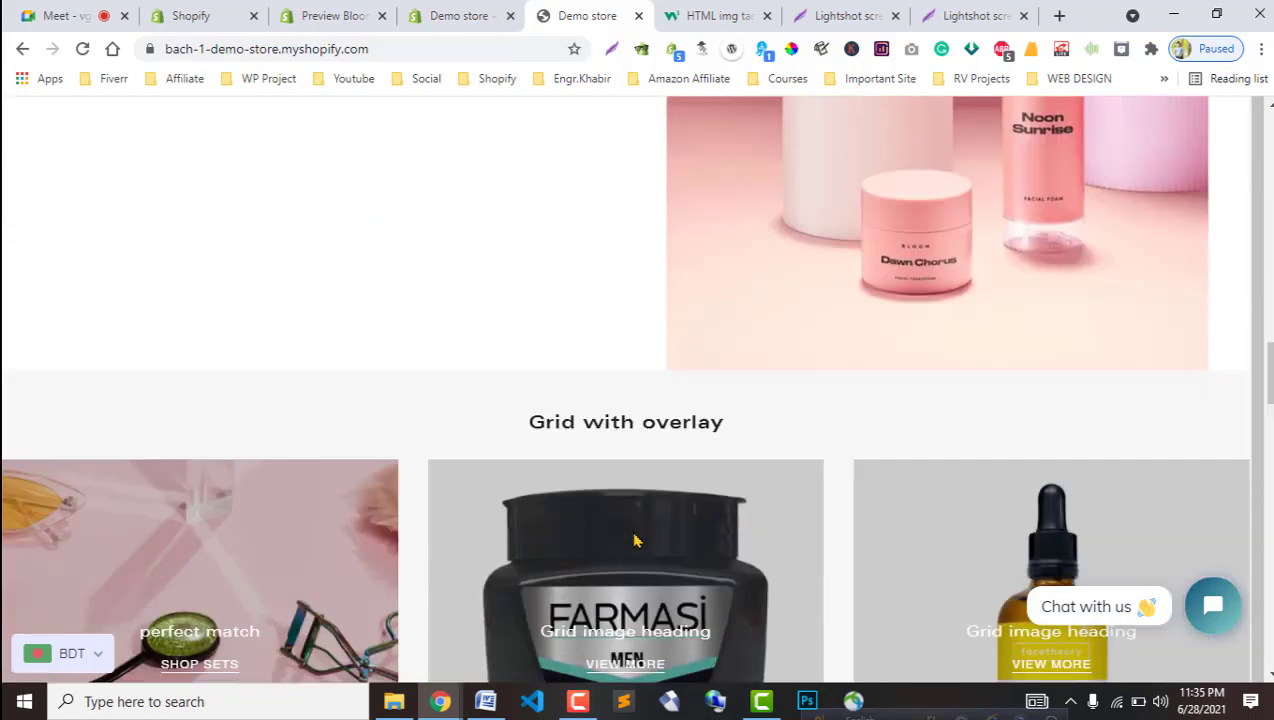
scroll(637, 546, down, 10)
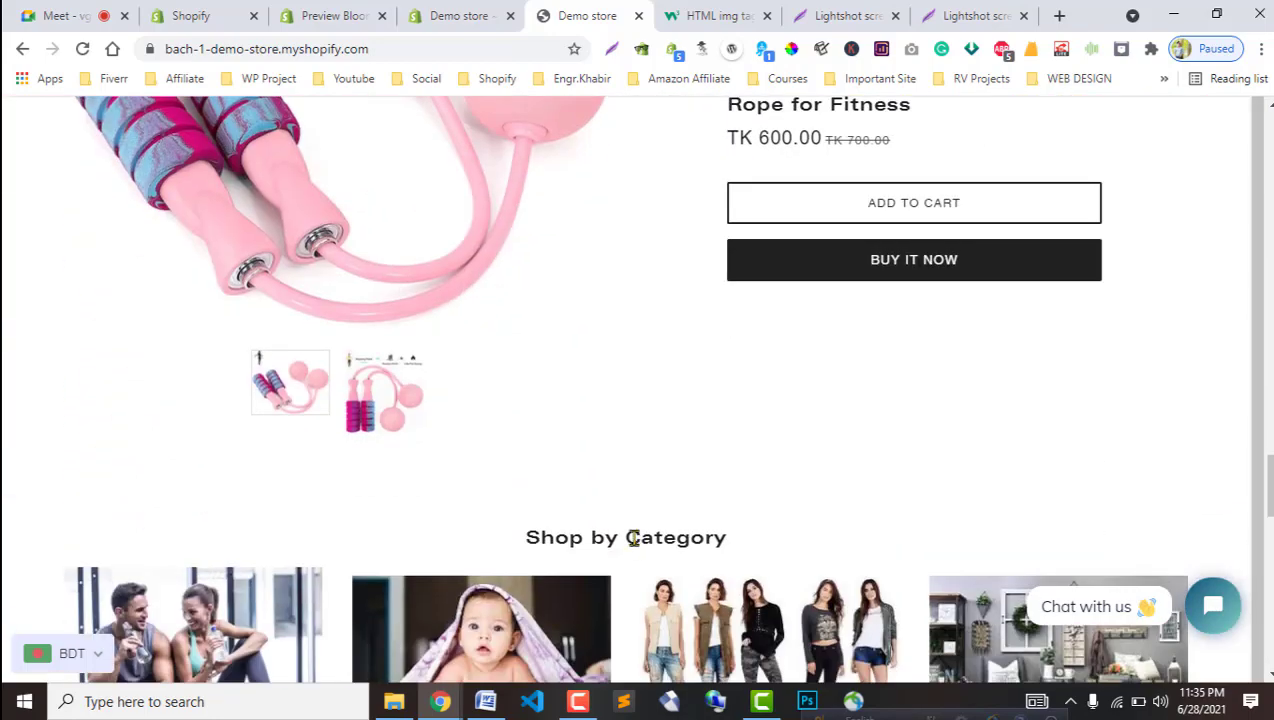
scroll(632, 538, down, 6)
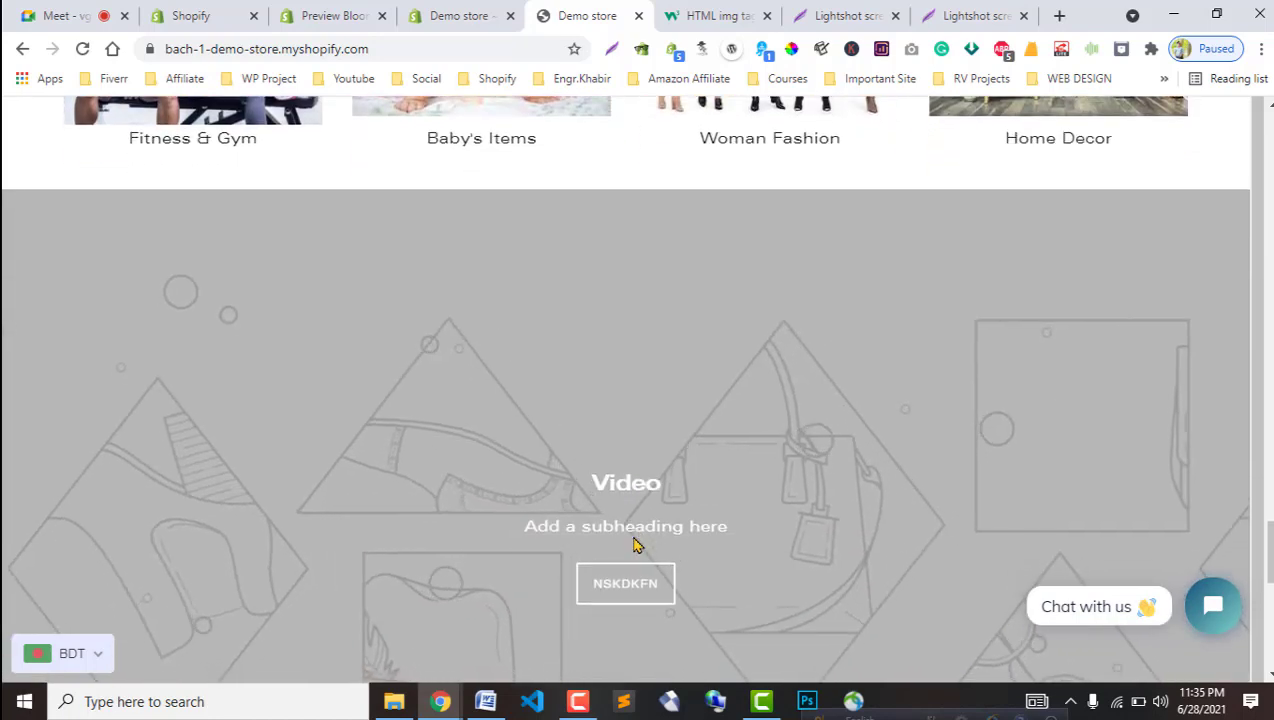
scroll(635, 545, down, 9)
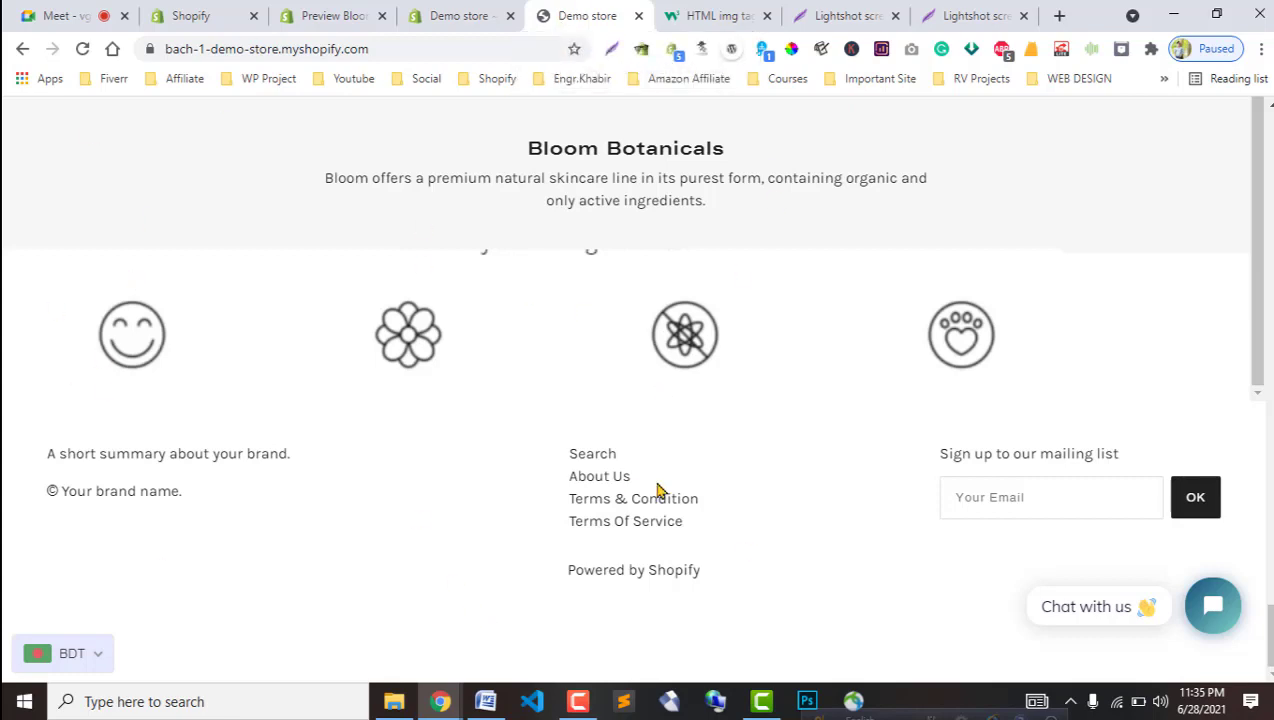
drag(1268, 372, 1266, 140)
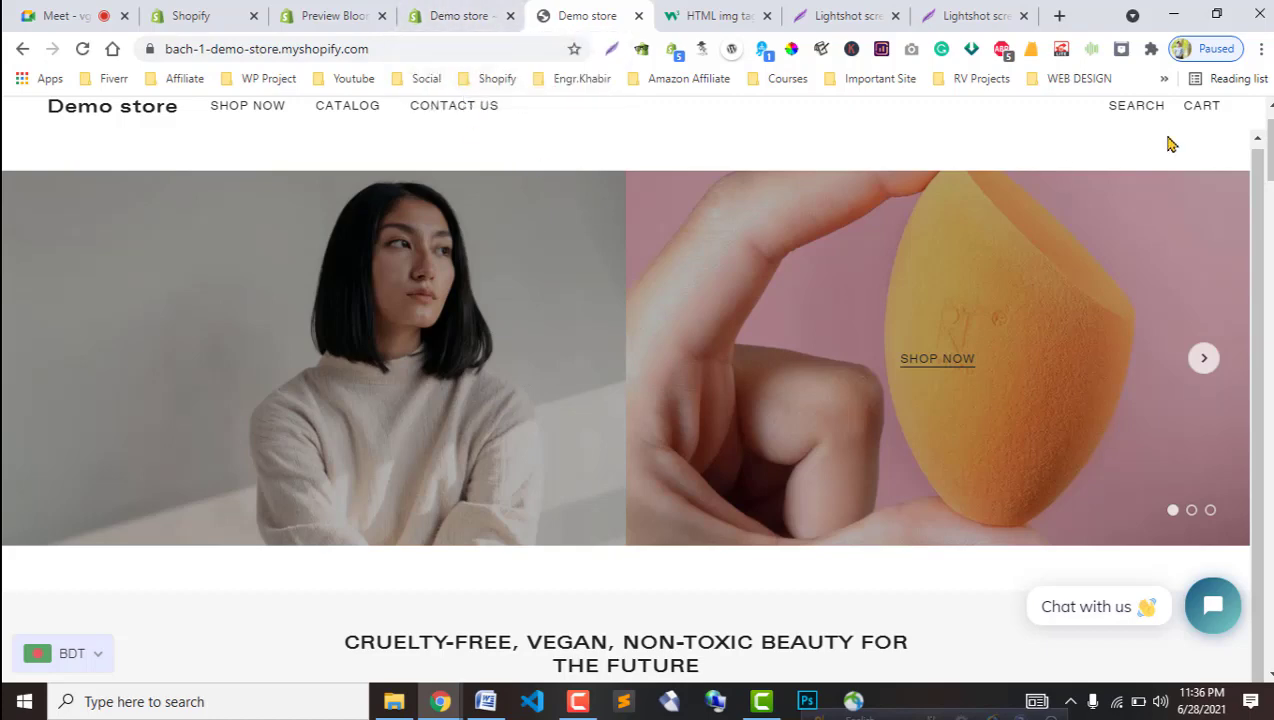
Capture the storefront home page as a full-page screenshot with GoFullPage, and compare the live page with the Bloom preview.
click(908, 51)
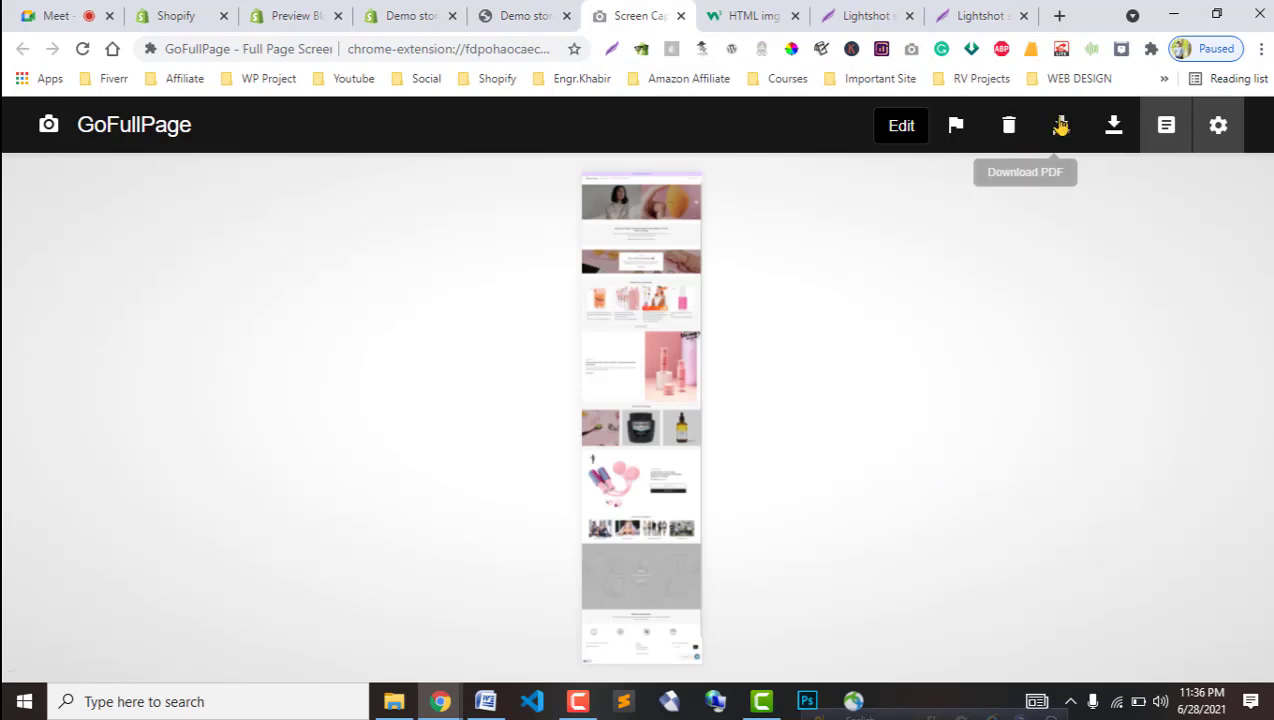
click(410, 15)
click(320, 15)
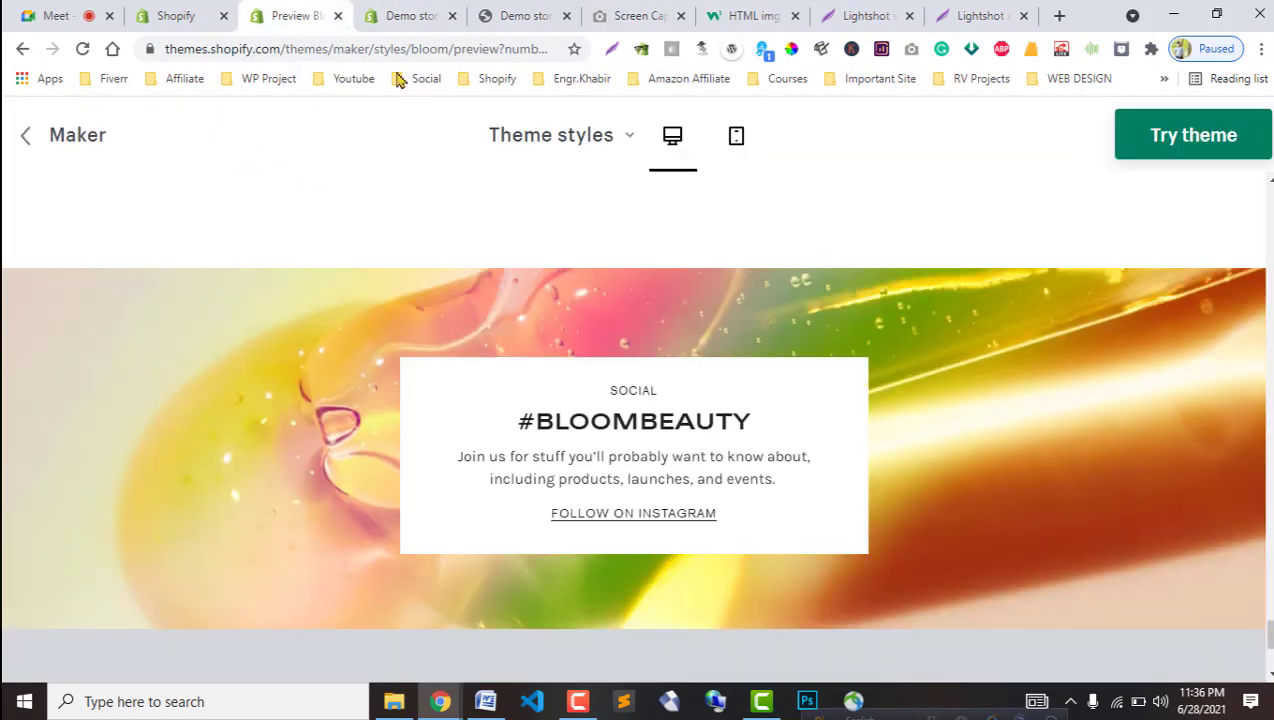
click(525, 15)
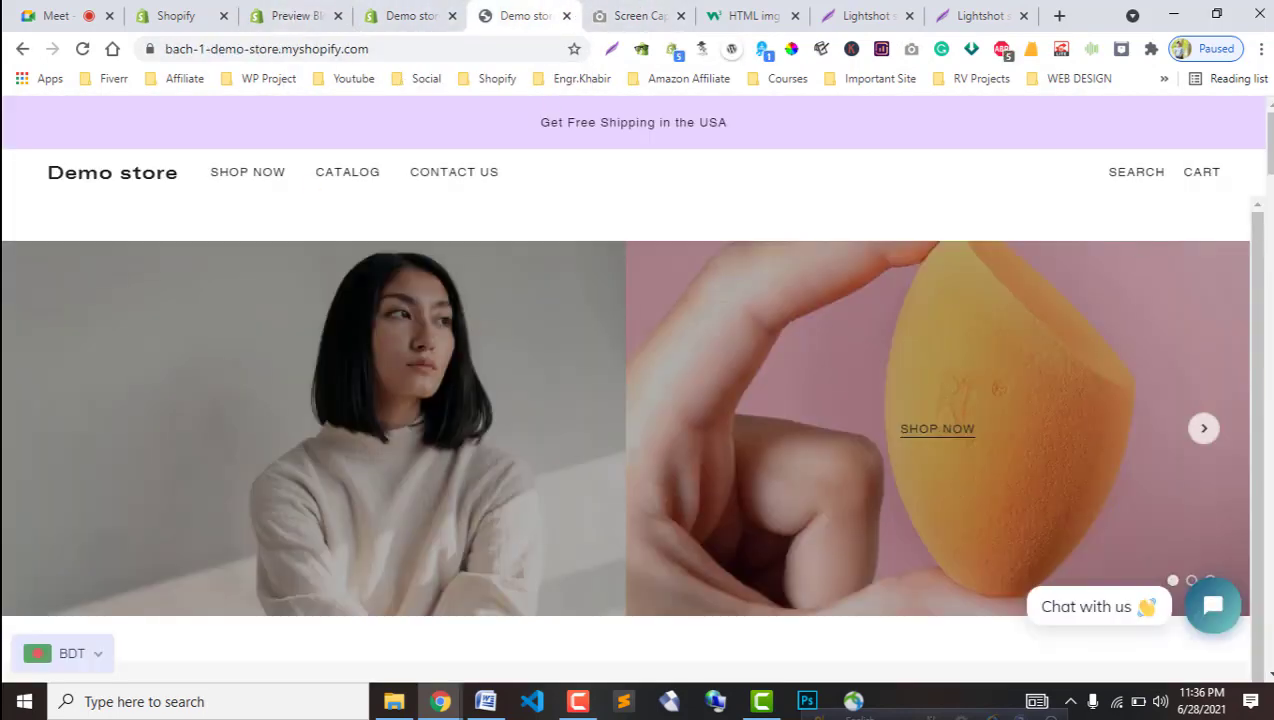
scroll(1077, 162, down, 20)
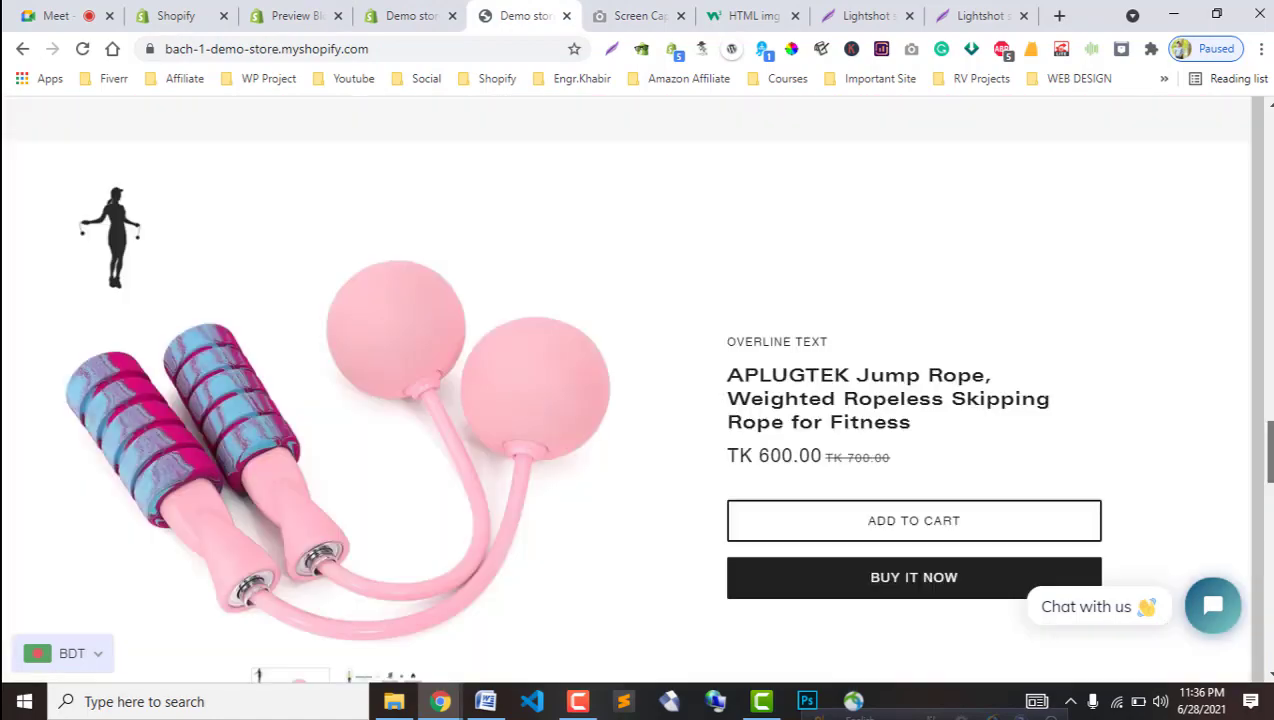
scroll(1077, 162, up, 20)
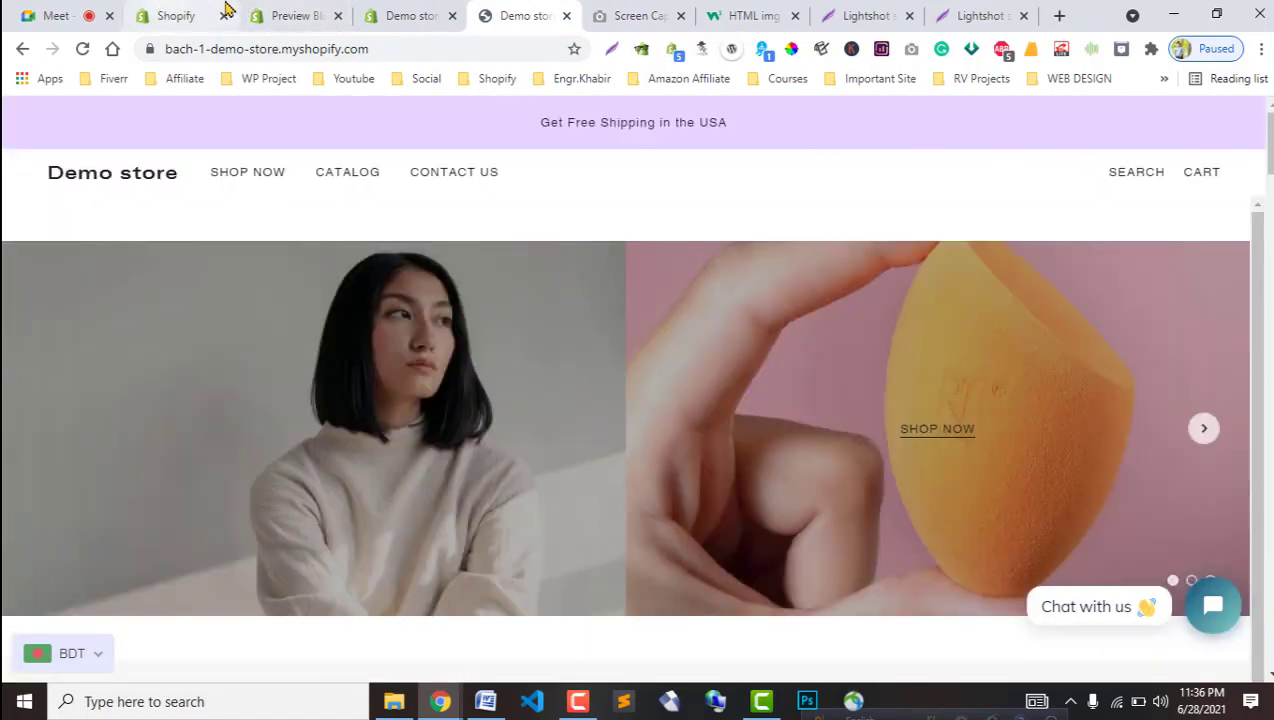
Close the Bloom preview and theme editor pages, and open the installed apps list in the store admin.
click(179, 24)
click(76, 572)
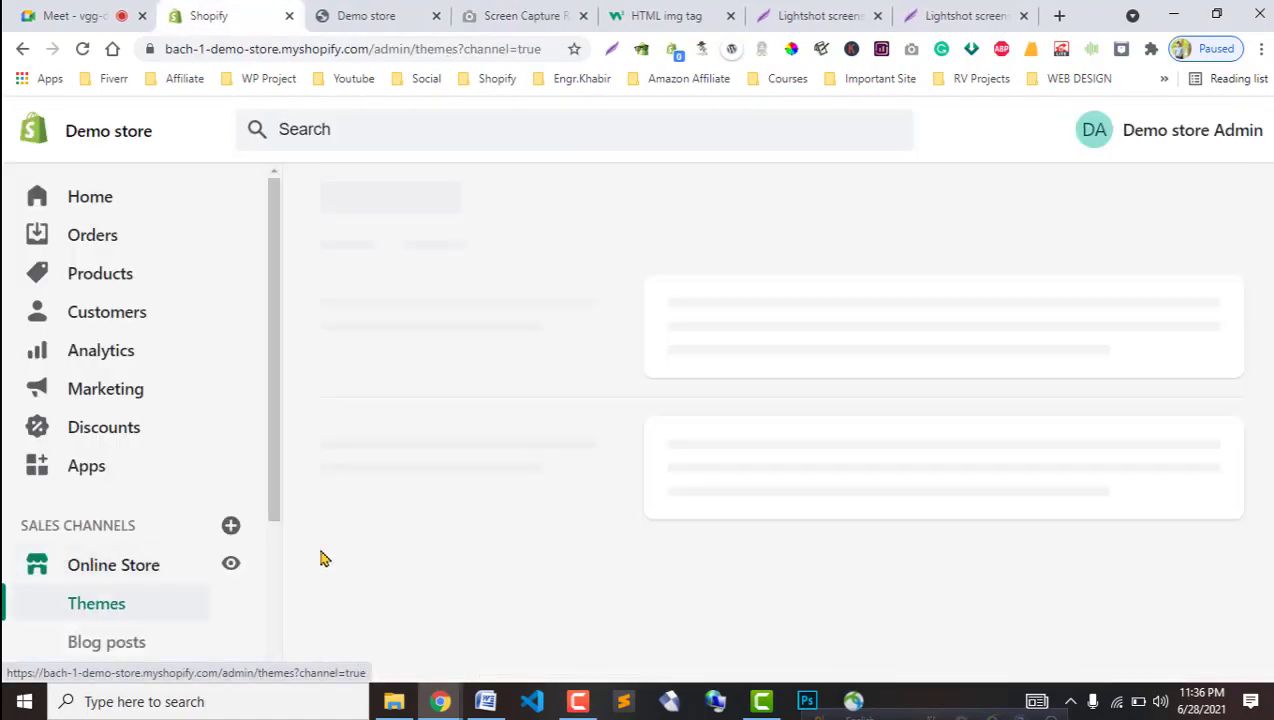
click(80, 465)
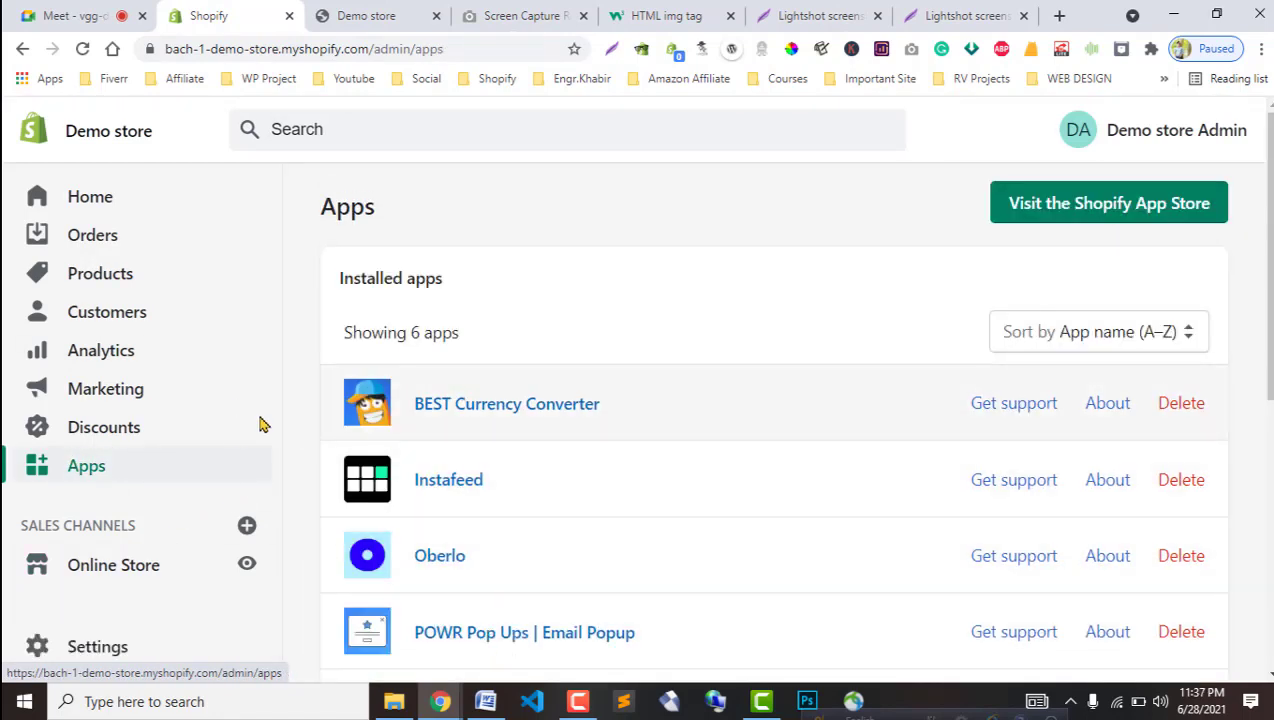
Examine the storefront home page from the header to the featured products, checking back briefly on the admin's installed apps.
click(352, 14)
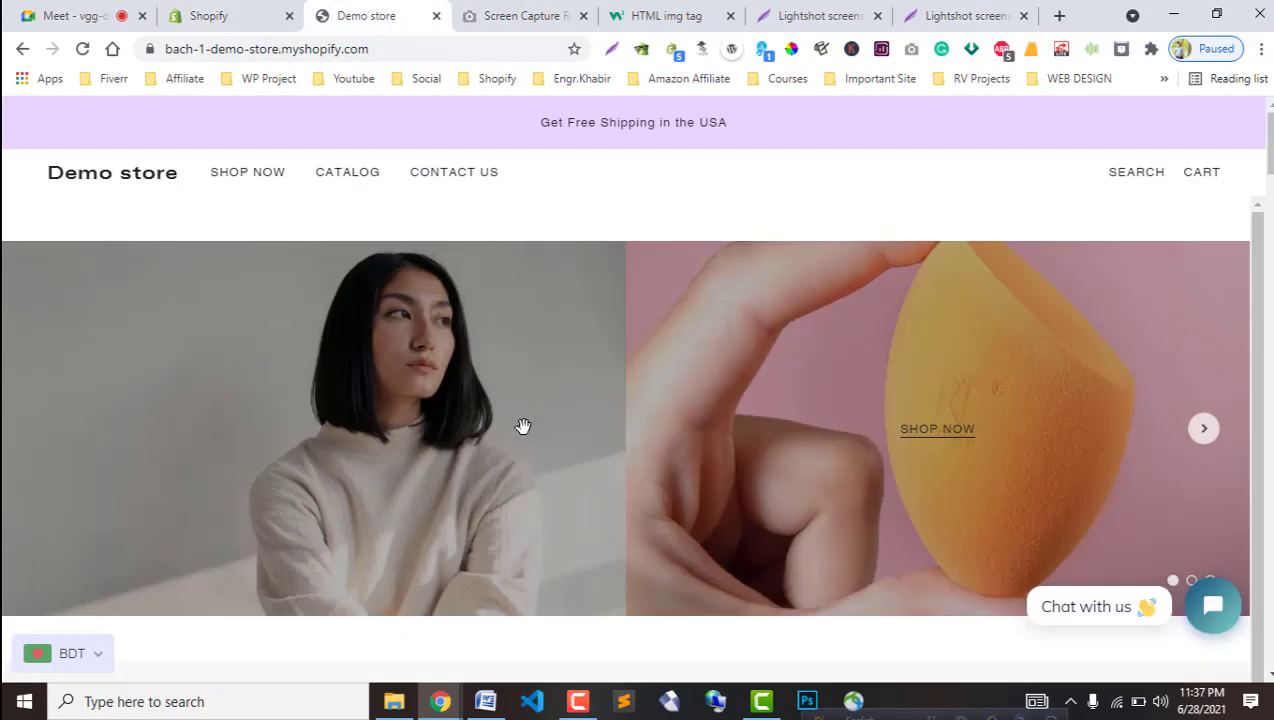
scroll(508, 438, down, 13)
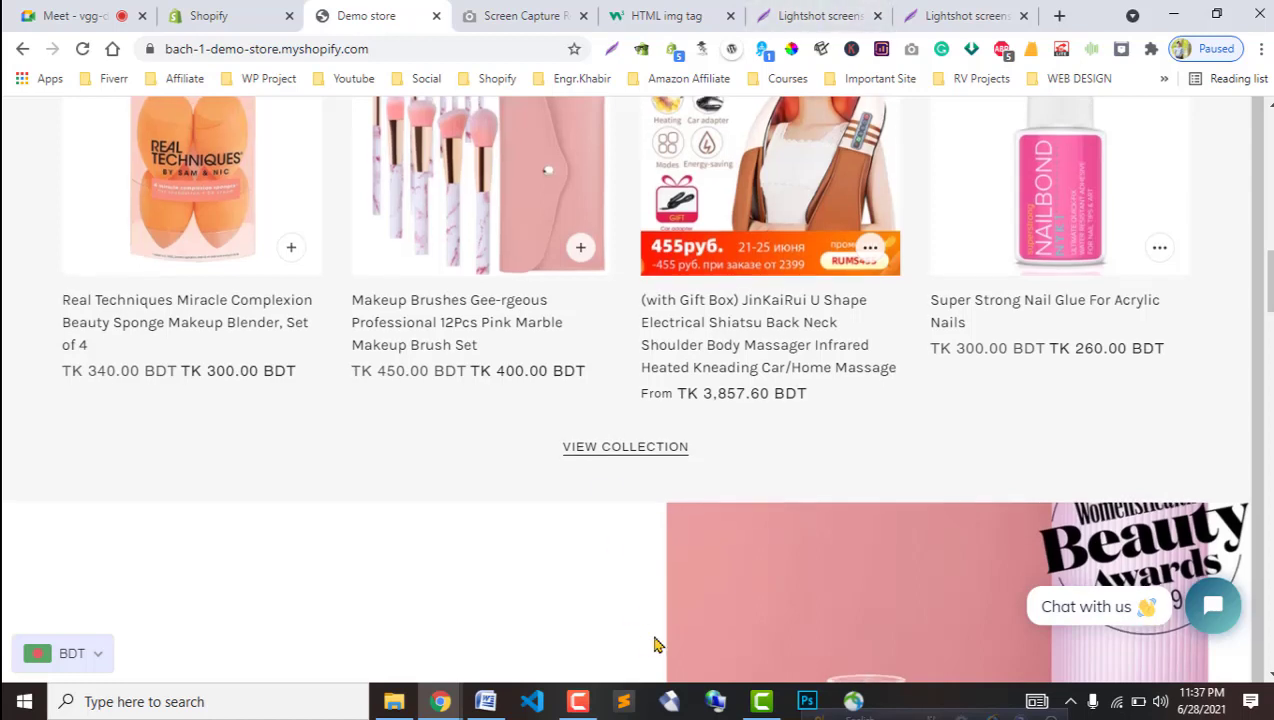
scroll(608, 595, up, 4)
scroll(612, 594, up, 7)
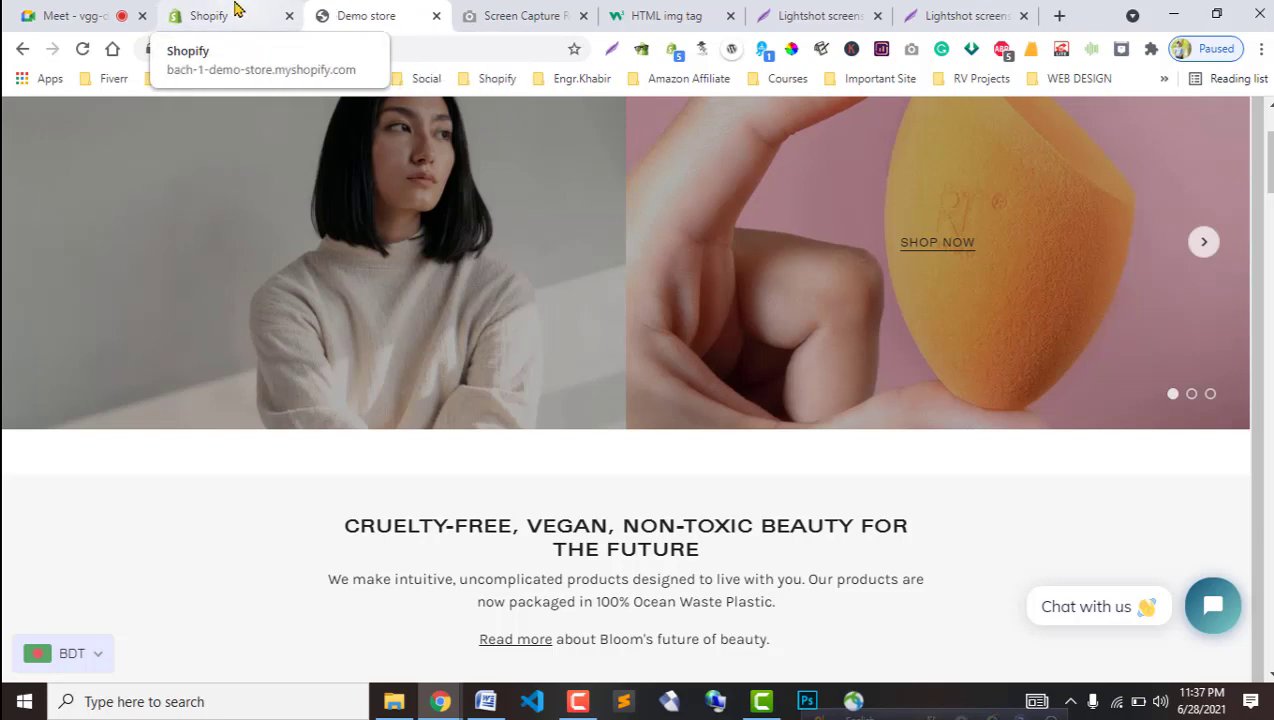
scroll(1265, 160, up, 2)
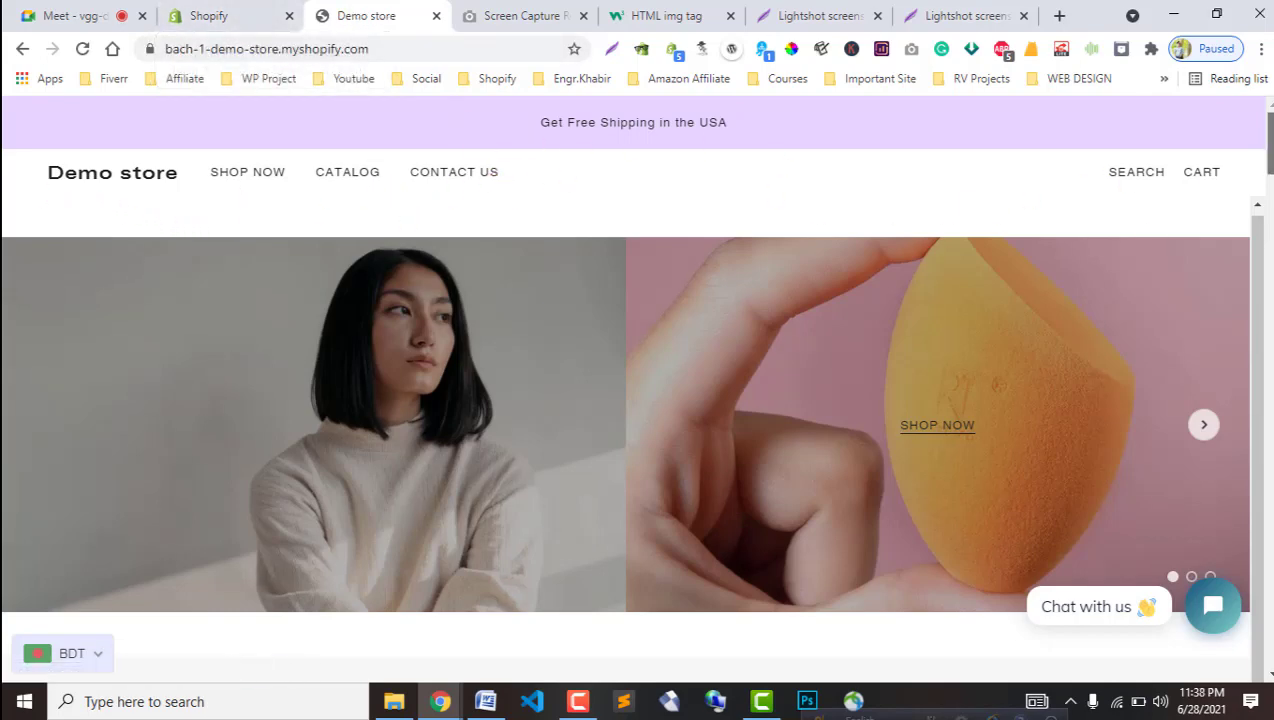
mouse_move(1267, 140)
mouse_down()
mouse_move(1270, 560)
mouse_move(1268, 143)
mouse_up()
click(182, 12)
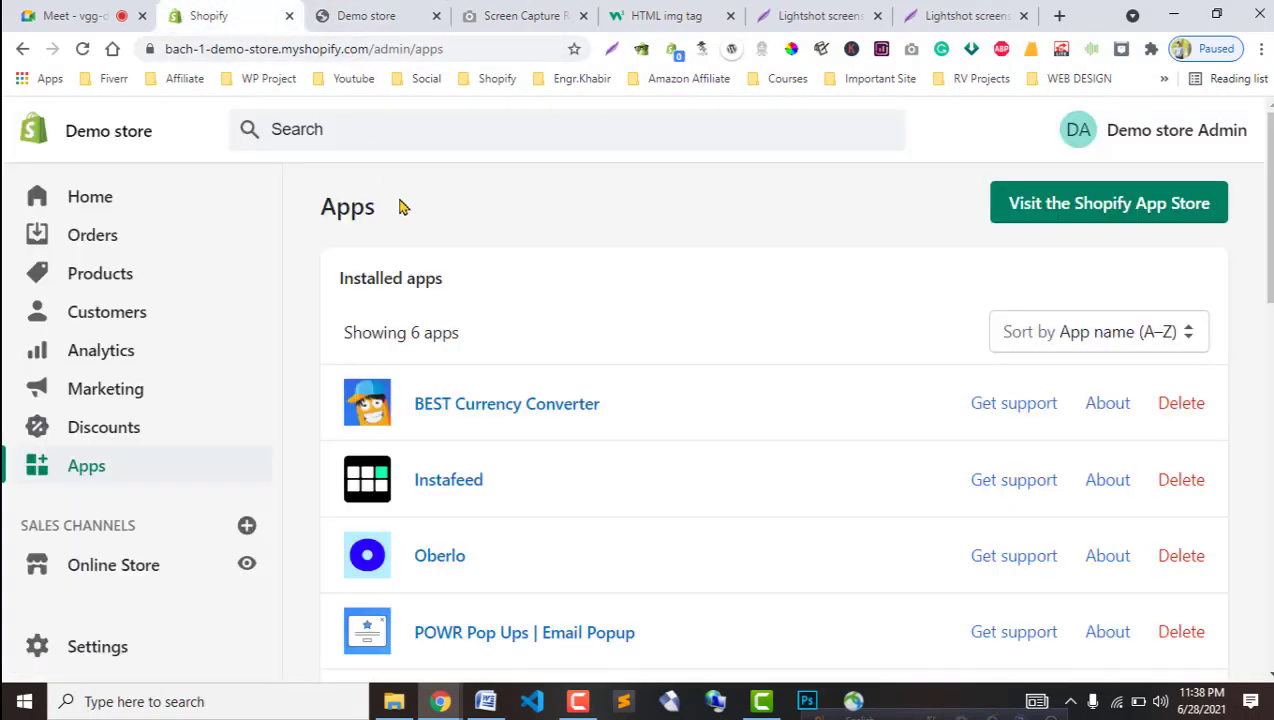
click(386, 12)
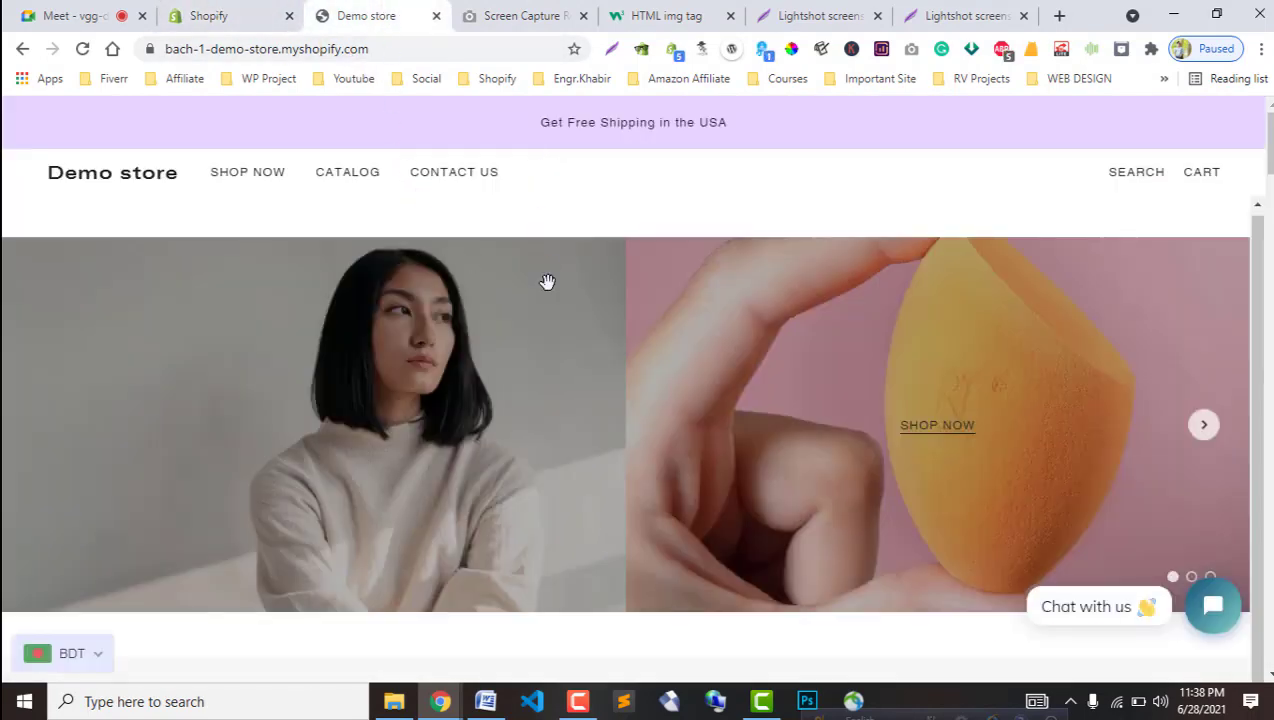